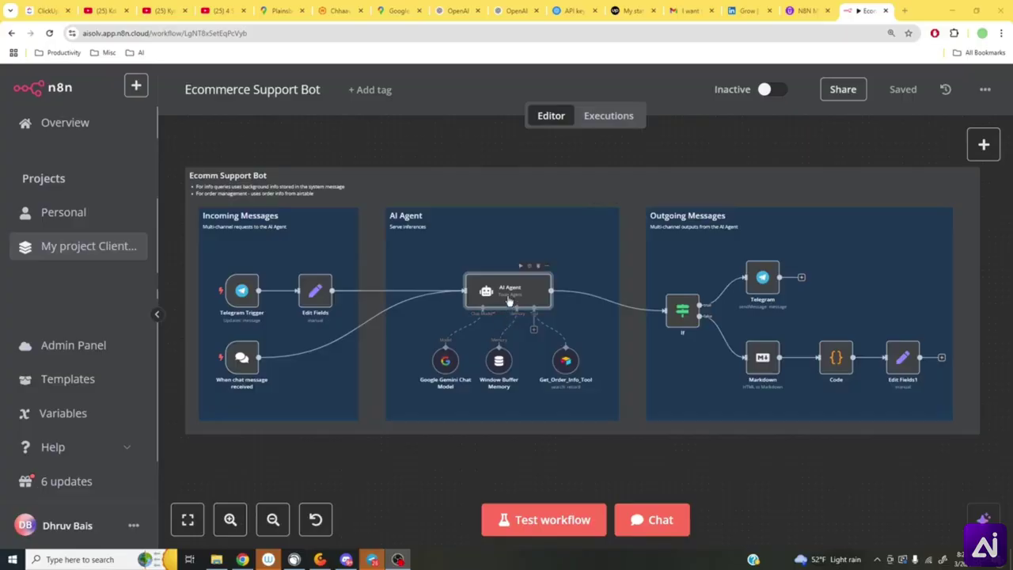
- Open the AI Agent node, review the product data in its System Message, and return to the canvas
{"action": "double_click", "coordinate": [510, 299]}
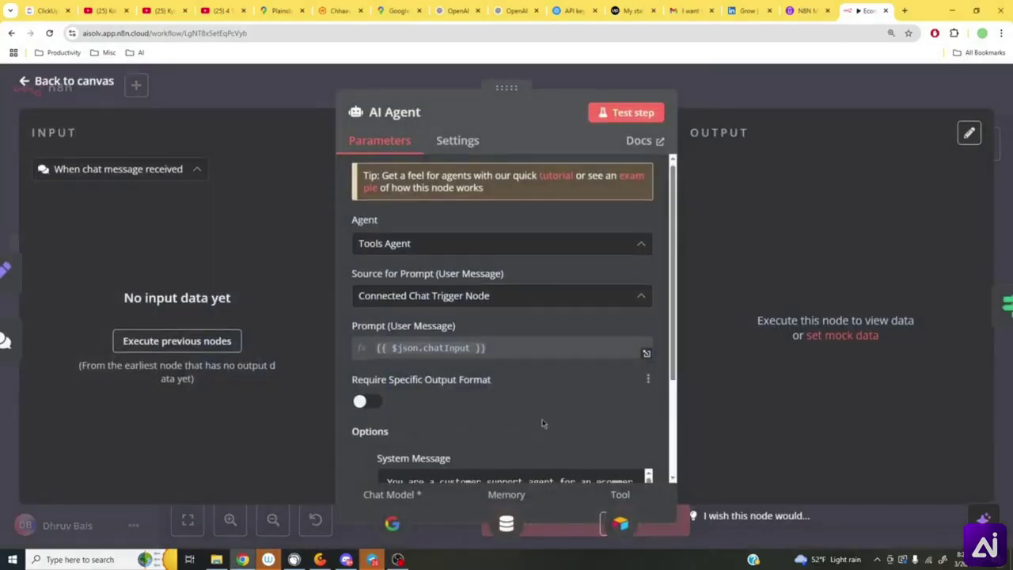
{"action": "scroll", "coordinate": [542, 419], "scroll_direction": "down", "scroll_amount": 3}
{"action": "scroll", "coordinate": [558, 378], "scroll_direction": "down", "scroll_amount": 1}
{"action": "scroll", "coordinate": [559, 377], "scroll_direction": "down", "scroll_amount": 2}
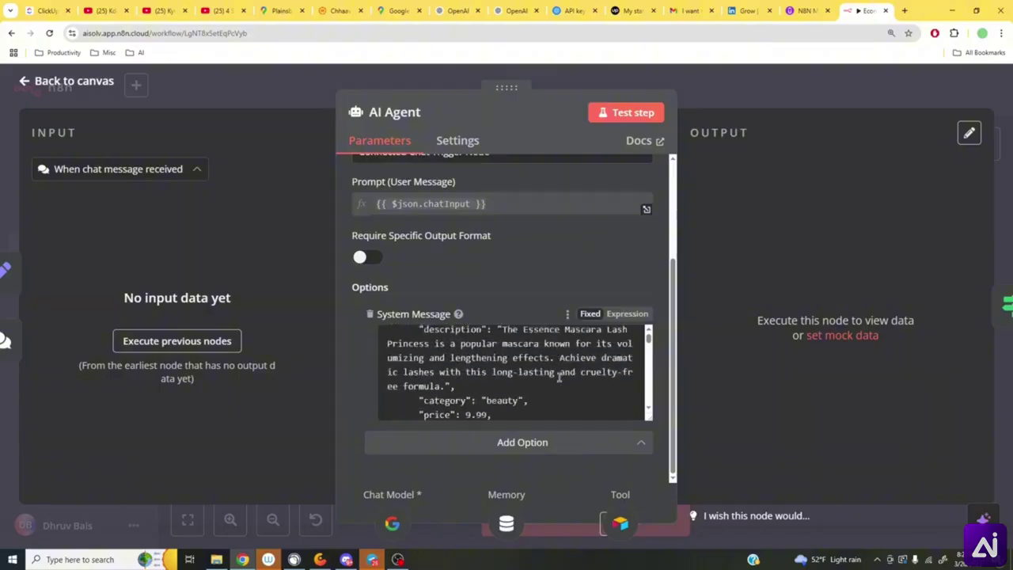
{"action": "scroll", "coordinate": [559, 378], "scroll_direction": "up", "scroll_amount": 2}
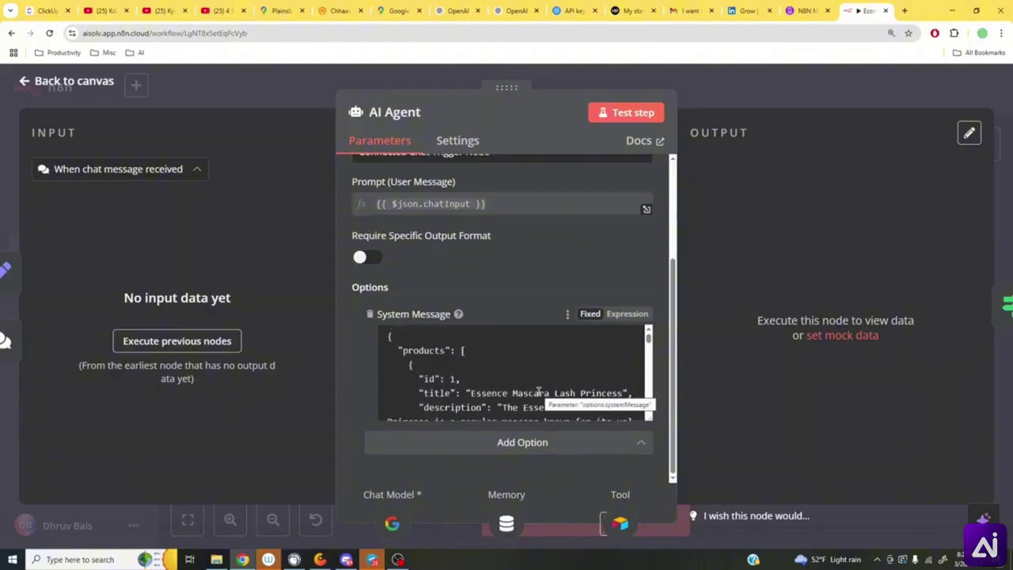
{"action": "scroll", "coordinate": [539, 389], "scroll_direction": "down", "scroll_amount": 1}
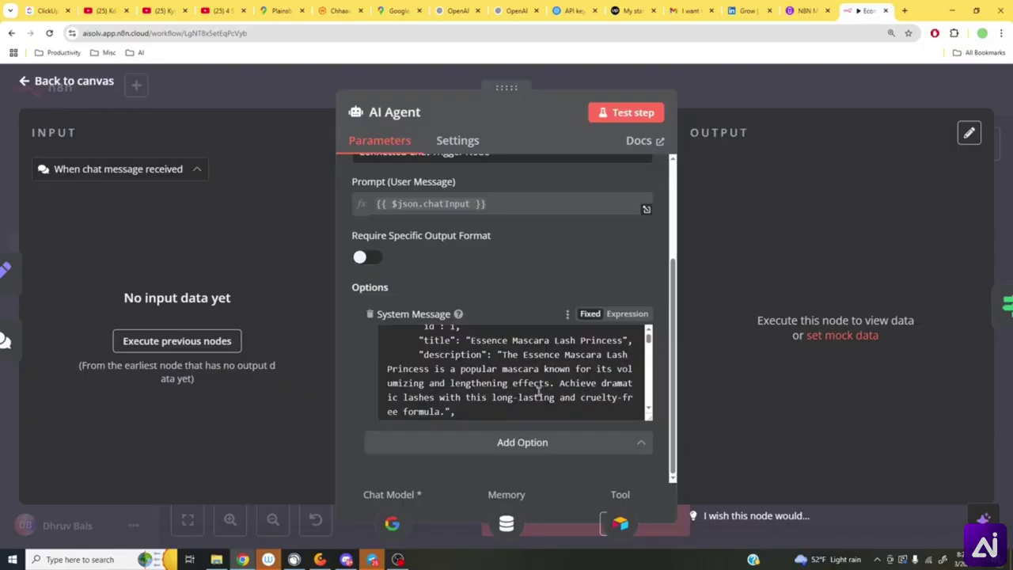
{"action": "scroll", "coordinate": [538, 386], "scroll_direction": "down", "scroll_amount": 2}
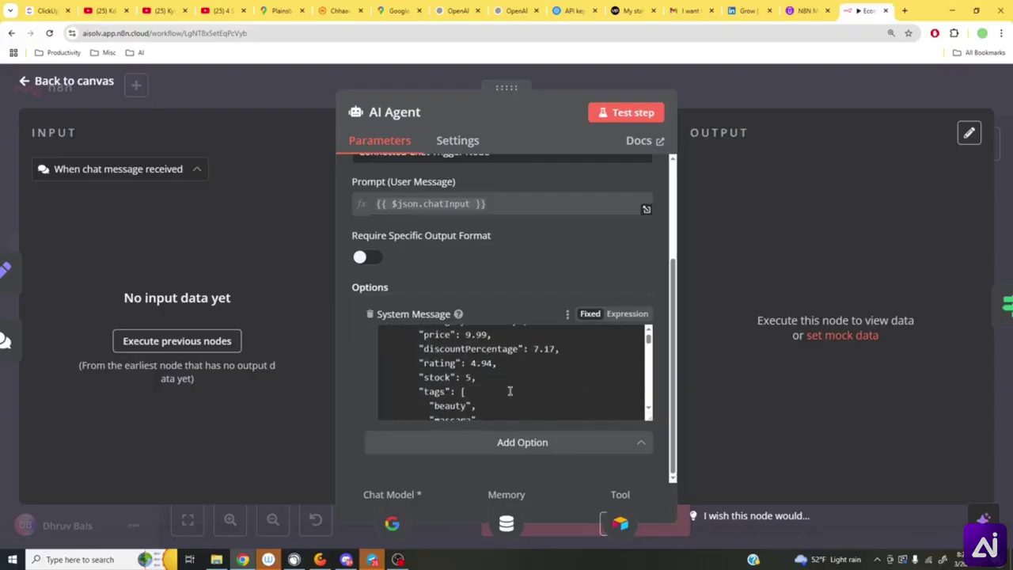
{"action": "scroll", "coordinate": [510, 391], "scroll_direction": "down", "scroll_amount": 3}
{"action": "scroll", "coordinate": [510, 392], "scroll_direction": "down", "scroll_amount": 2}
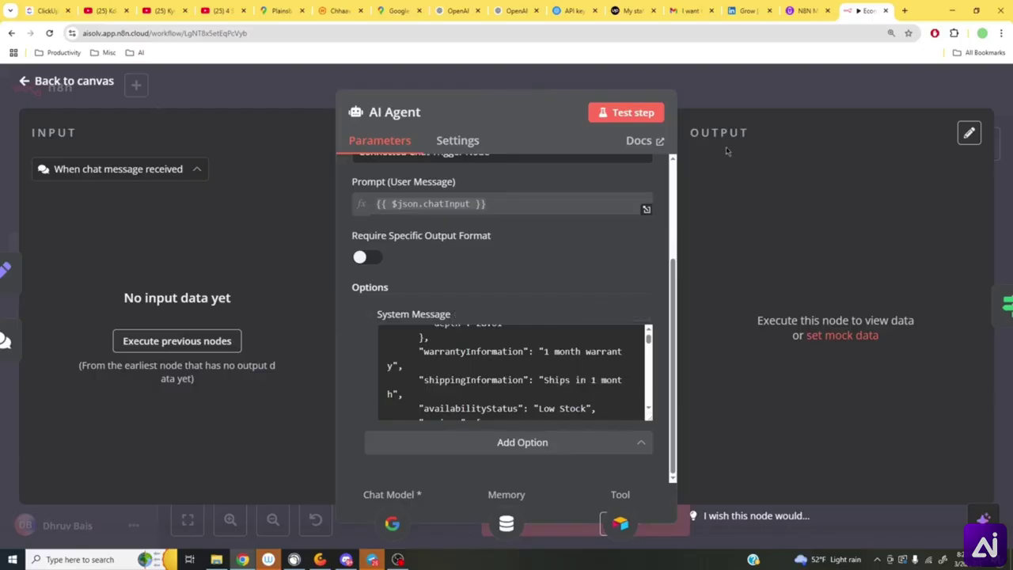
{"action": "left_click", "coordinate": [723, 103]}
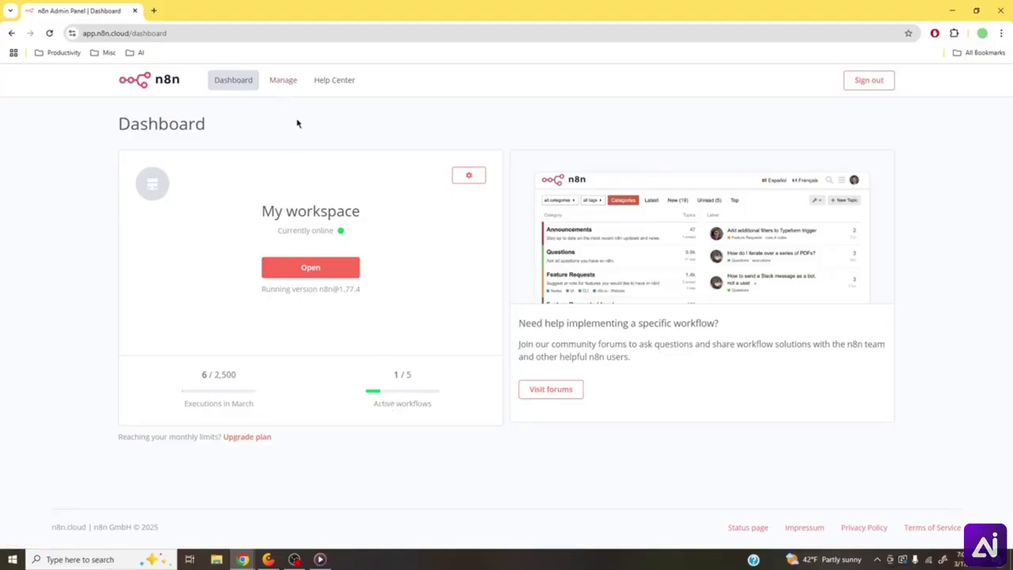
- Open My workspace and its Outbound System workflow, focusing on the Lead Capture into CRM section
{"action": "left_click", "coordinate": [315, 273]}
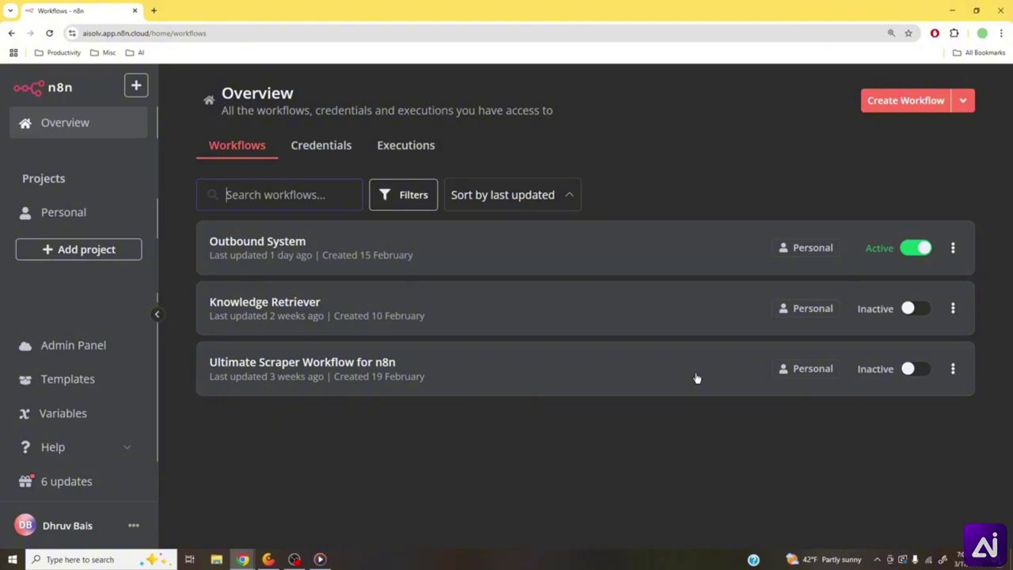
{"action": "left_click", "coordinate": [615, 257]}
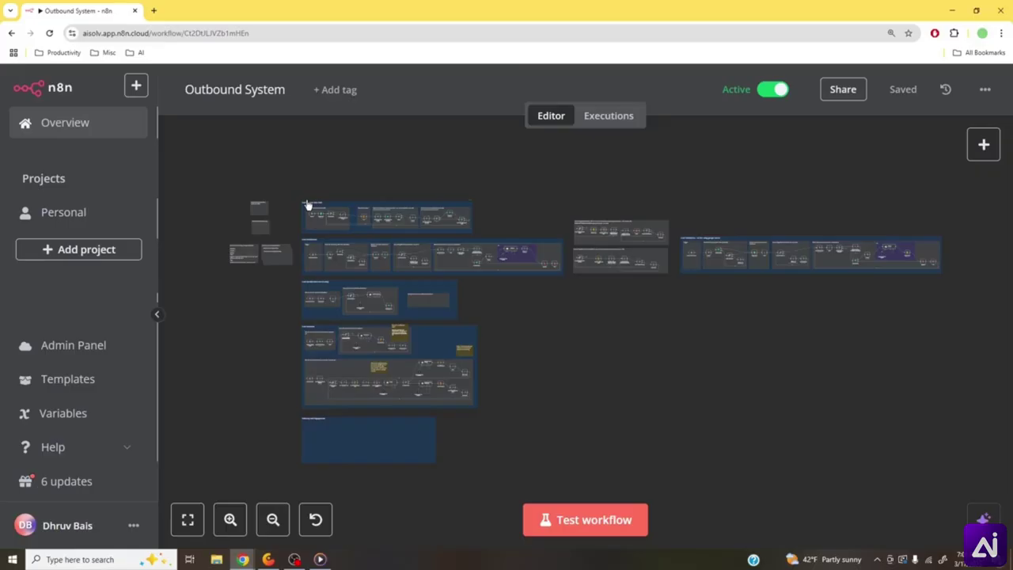
{"action": "scroll", "coordinate": [308, 205], "scroll_direction": "up", "scroll_amount": 10}
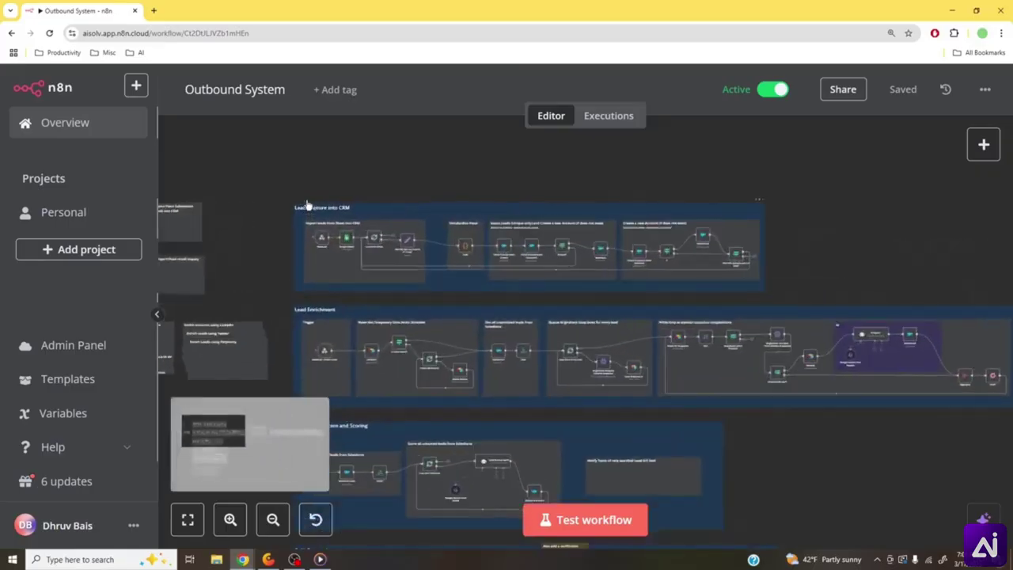
{"action": "scroll", "coordinate": [398, 187], "scroll_direction": "right", "scroll_amount": 3}
{"action": "scroll", "coordinate": [301, 147], "scroll_direction": "down", "scroll_amount": 1}
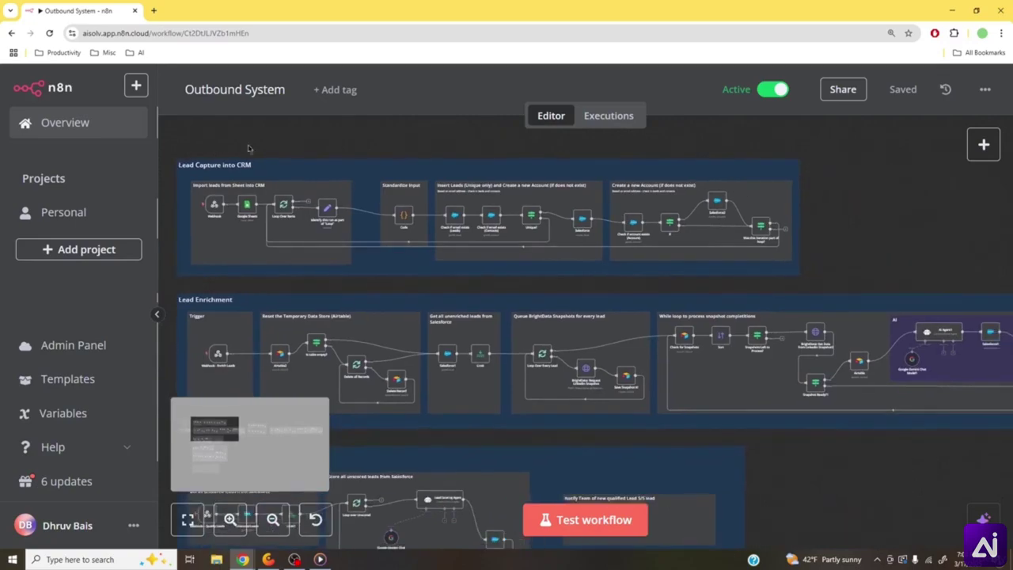
{"action": "scroll", "coordinate": [186, 167], "scroll_direction": "up", "scroll_amount": 4}
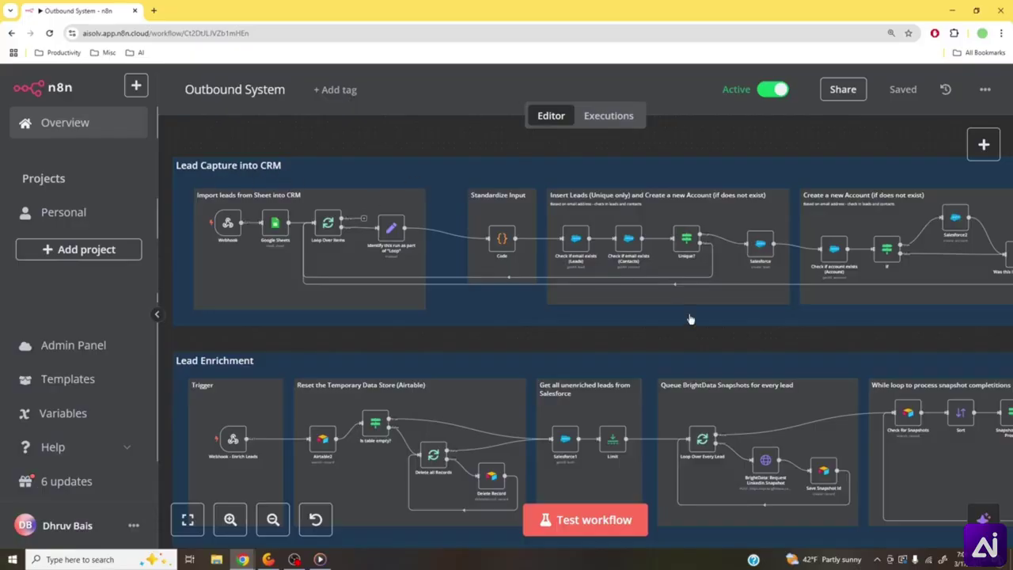
- Look through the Lead Enrichment, Lead Qualification and Scoring, and Cold Outreach sections of the workflow
{"action": "scroll", "coordinate": [249, 315], "scroll_direction": "down", "scroll_amount": 2}
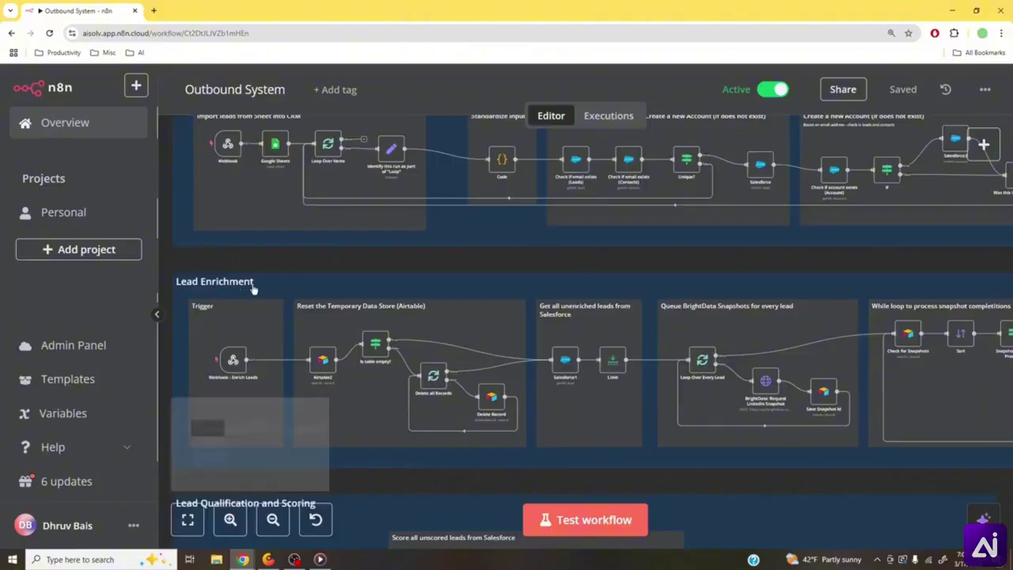
{"action": "scroll", "coordinate": [246, 292], "scroll_direction": "down", "scroll_amount": 5}
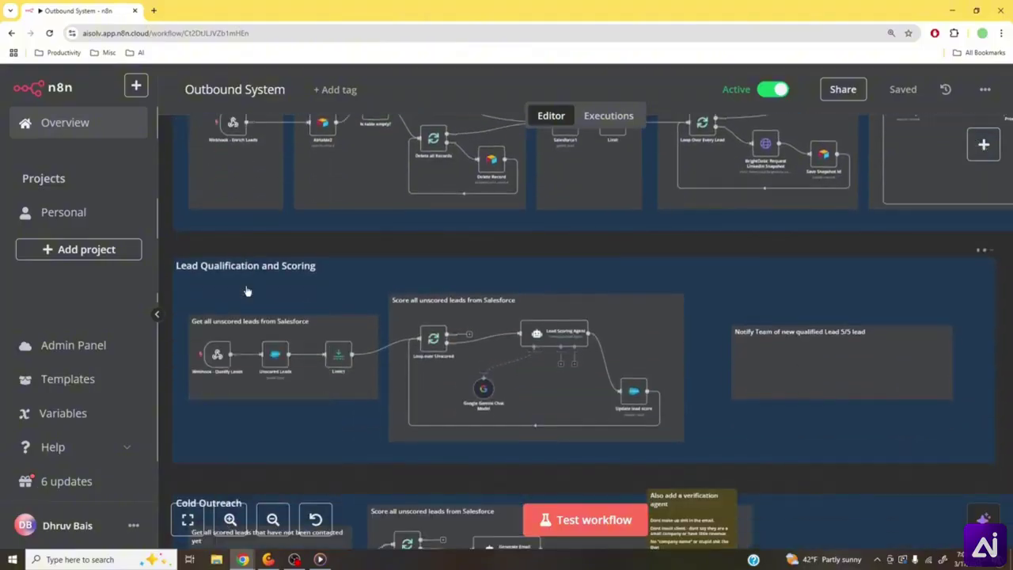
{"action": "scroll", "coordinate": [247, 291], "scroll_direction": "down", "scroll_amount": 1}
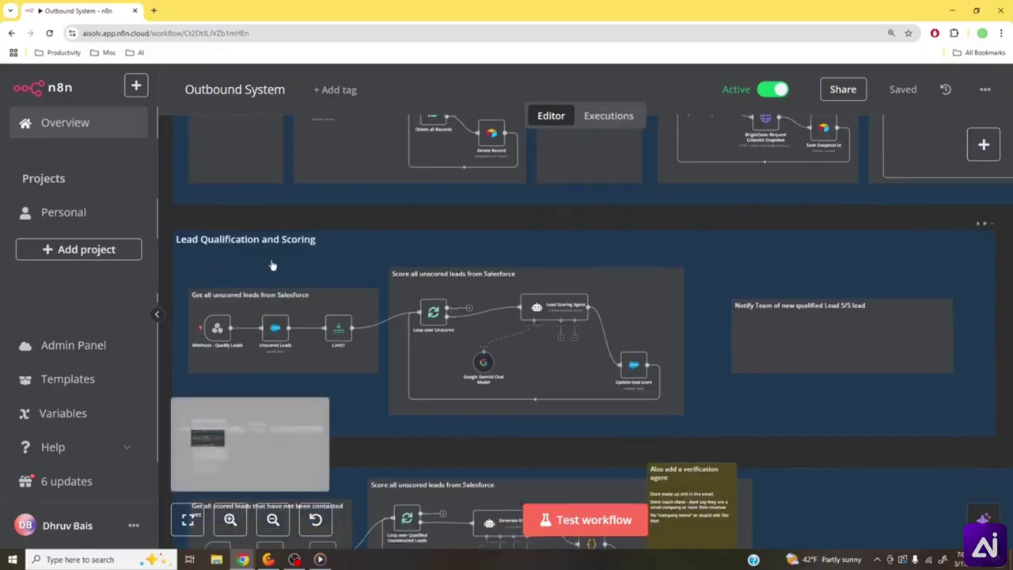
{"action": "scroll", "coordinate": [315, 263], "scroll_direction": "down", "scroll_amount": 6}
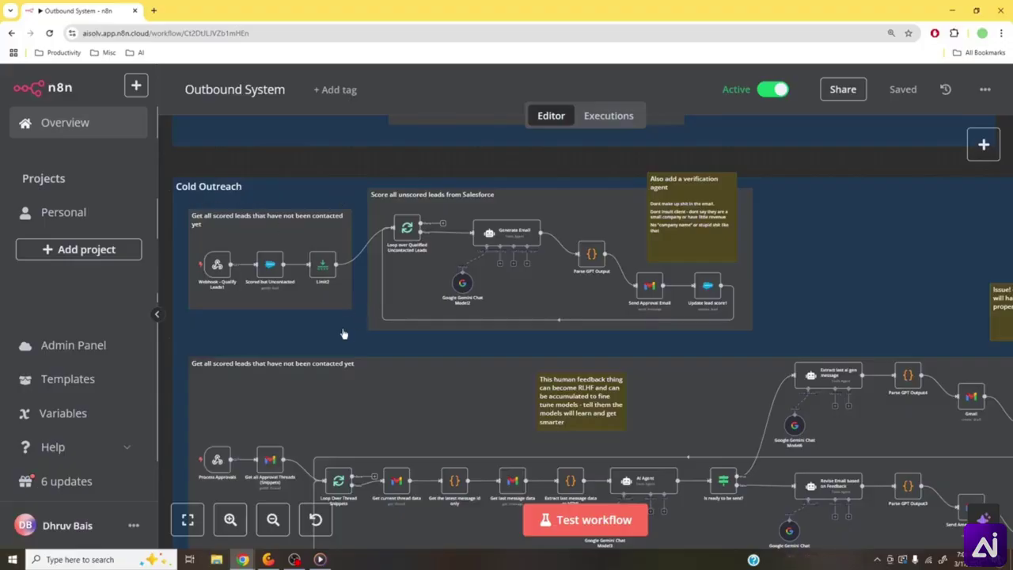
{"action": "scroll", "coordinate": [724, 320], "scroll_direction": "up", "scroll_amount": 5}
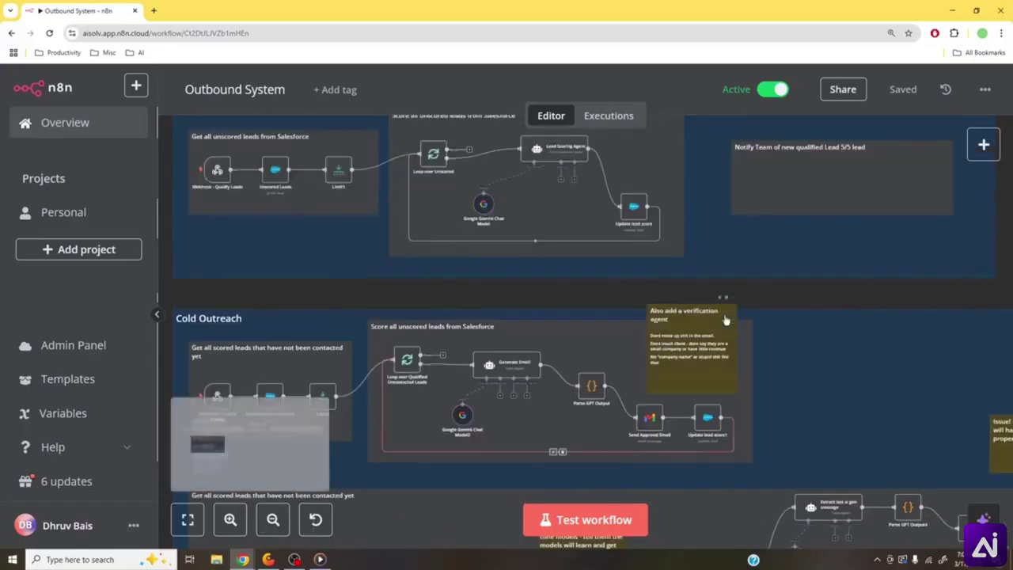
{"action": "scroll", "coordinate": [724, 320], "scroll_direction": "up", "scroll_amount": 8}
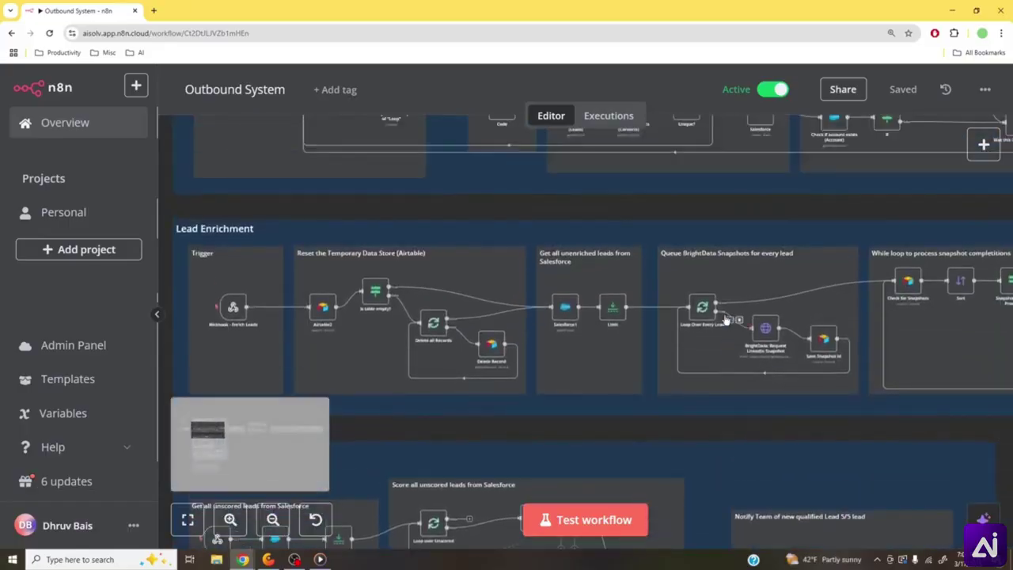
{"action": "scroll", "coordinate": [724, 320], "scroll_direction": "down", "scroll_amount": 3}
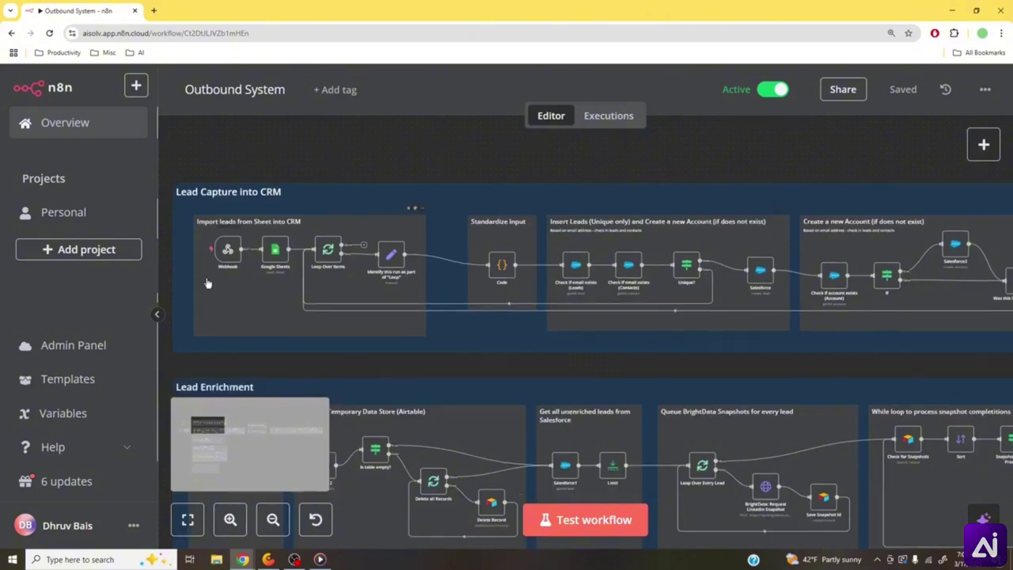
- Inspect the parameters of the Google Sheets node in the Import leads from Sheet into CRM group, then close it
{"action": "left_click_drag", "start_coordinate": [389, 163], "coordinate": [432, 161]}
{"action": "scroll", "coordinate": [299, 273], "scroll_direction": "up", "scroll_amount": 2}
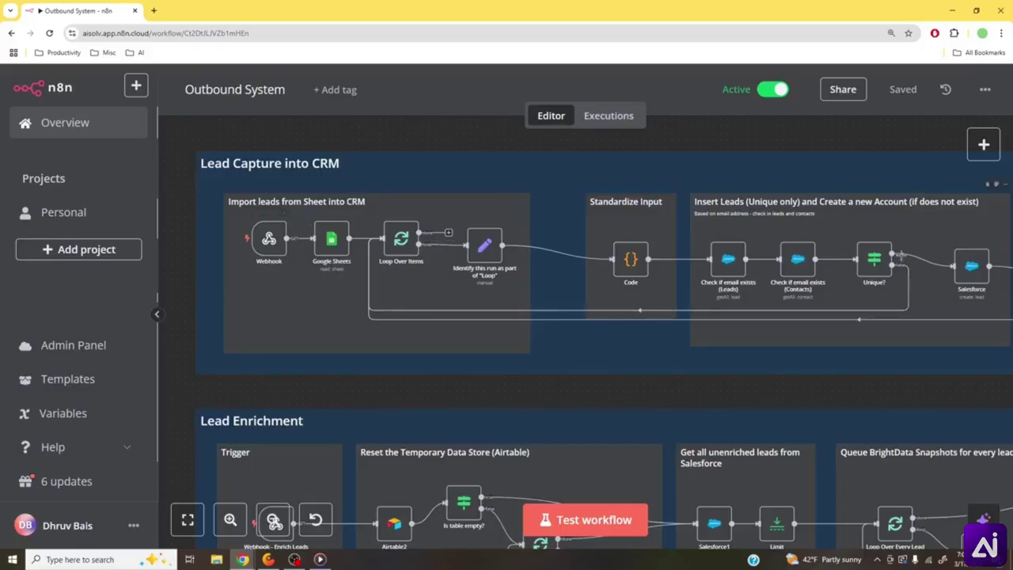
{"action": "left_click_drag", "start_coordinate": [464, 388], "coordinate": [416, 384]}
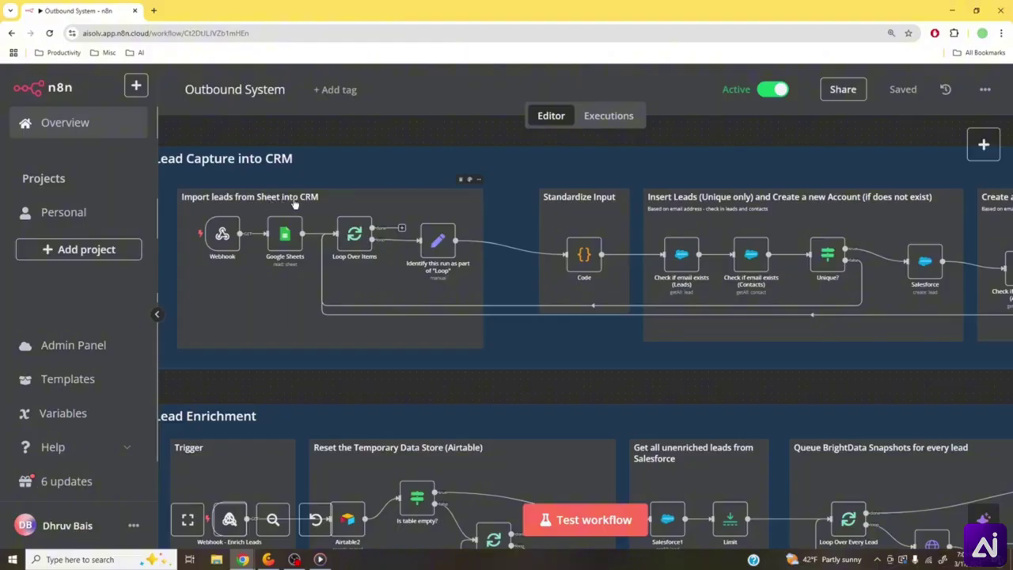
{"action": "left_click", "coordinate": [288, 245]}
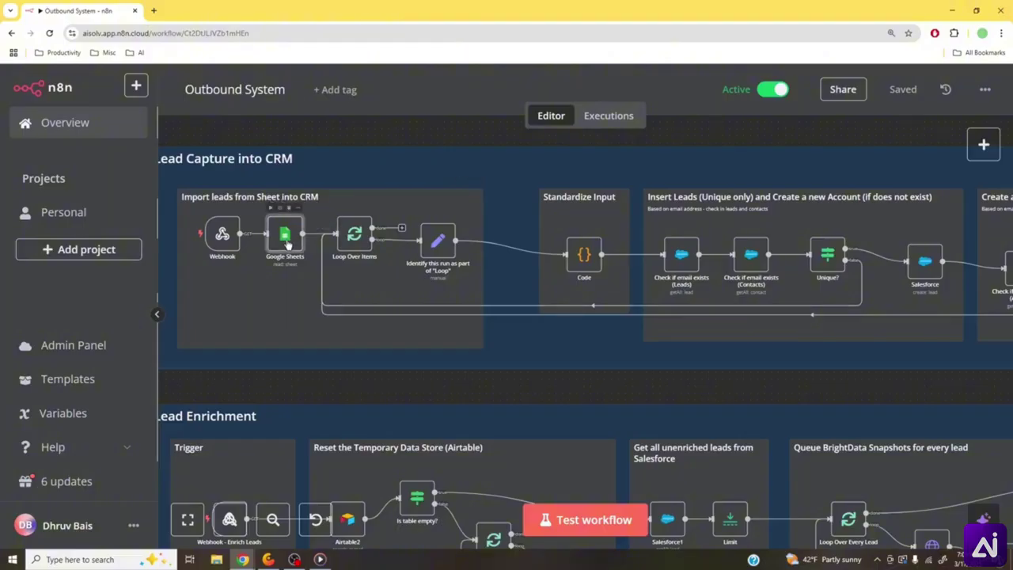
{"action": "double_click", "coordinate": [287, 243]}
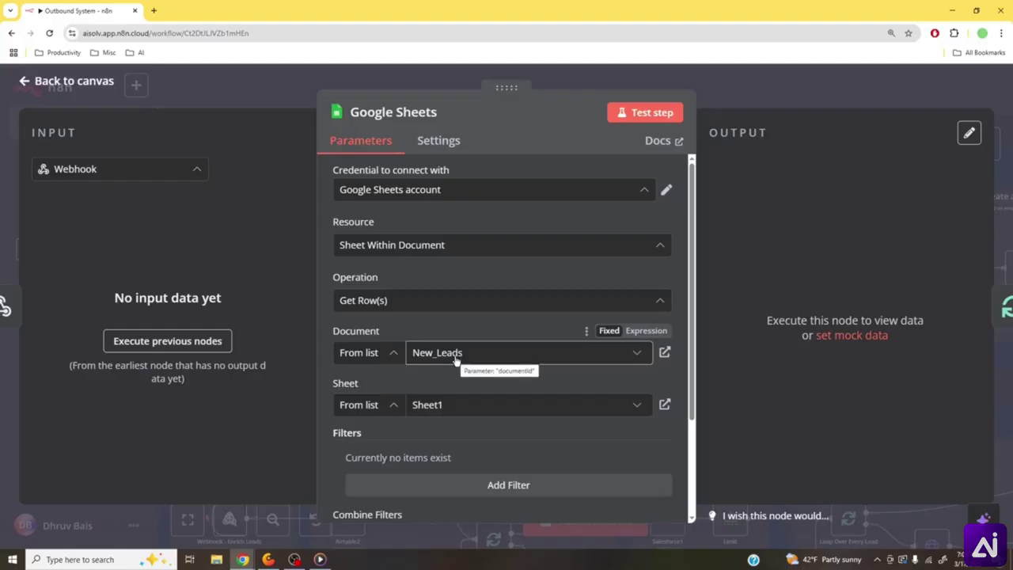
{"action": "scroll", "coordinate": [447, 358], "scroll_direction": "down", "scroll_amount": 1}
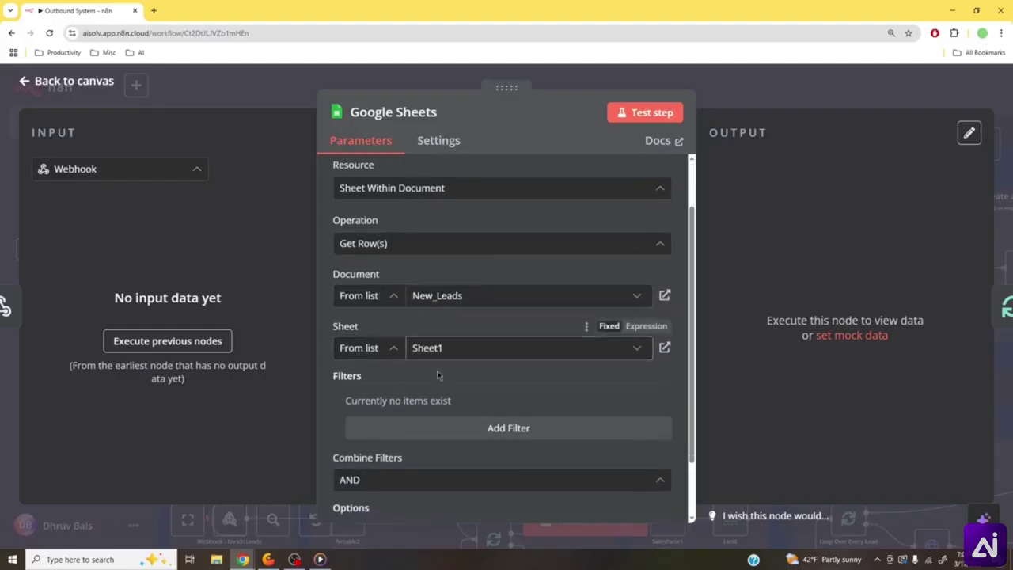
{"action": "scroll", "coordinate": [439, 372], "scroll_direction": "down", "scroll_amount": 2}
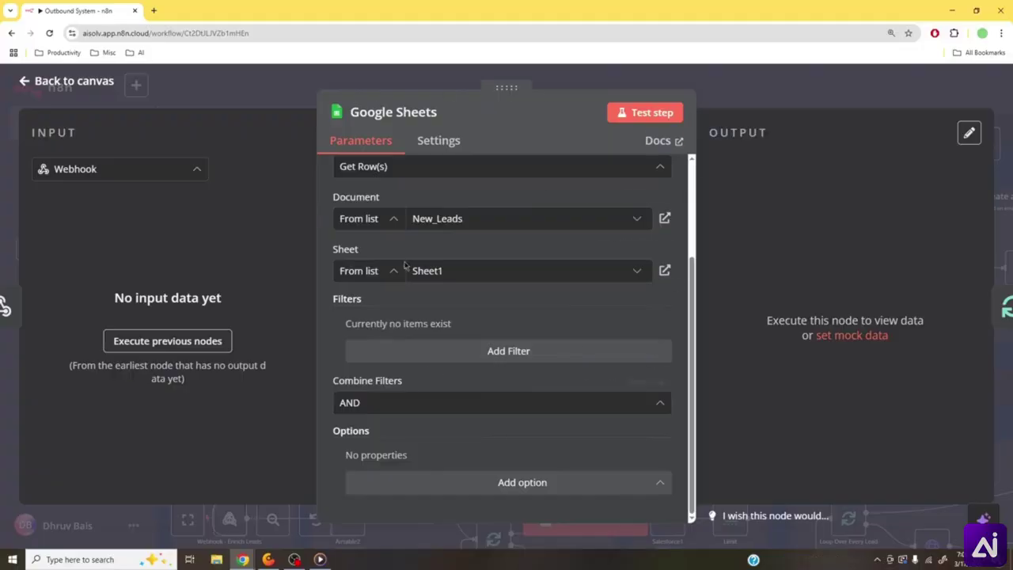
{"action": "left_click", "coordinate": [889, 88]}
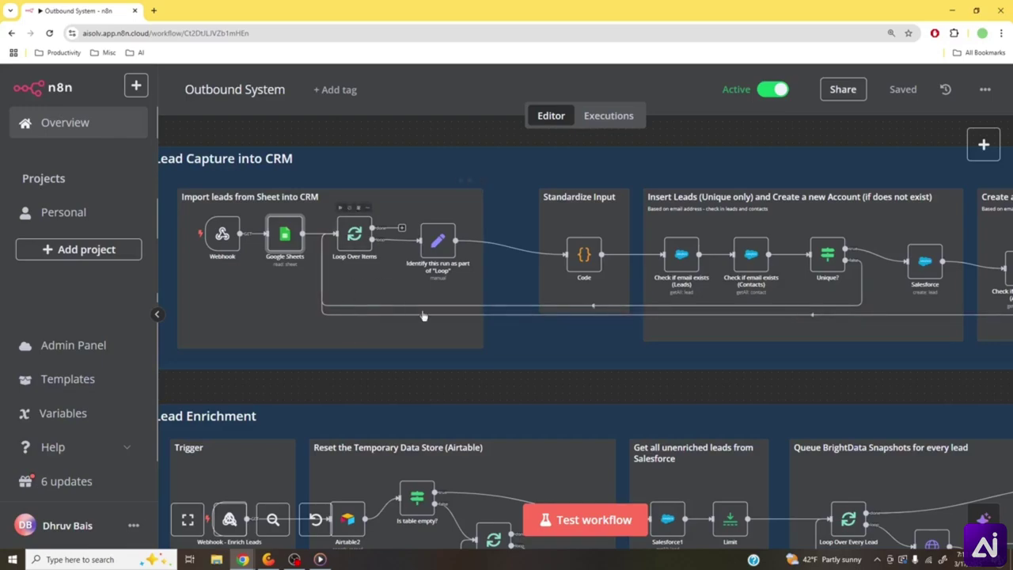
- Examine the Lead Capture into CRM flow from input standardization through lead insertion, account creation and the loop back
{"action": "left_click_drag", "start_coordinate": [685, 171], "coordinate": [495, 175]}
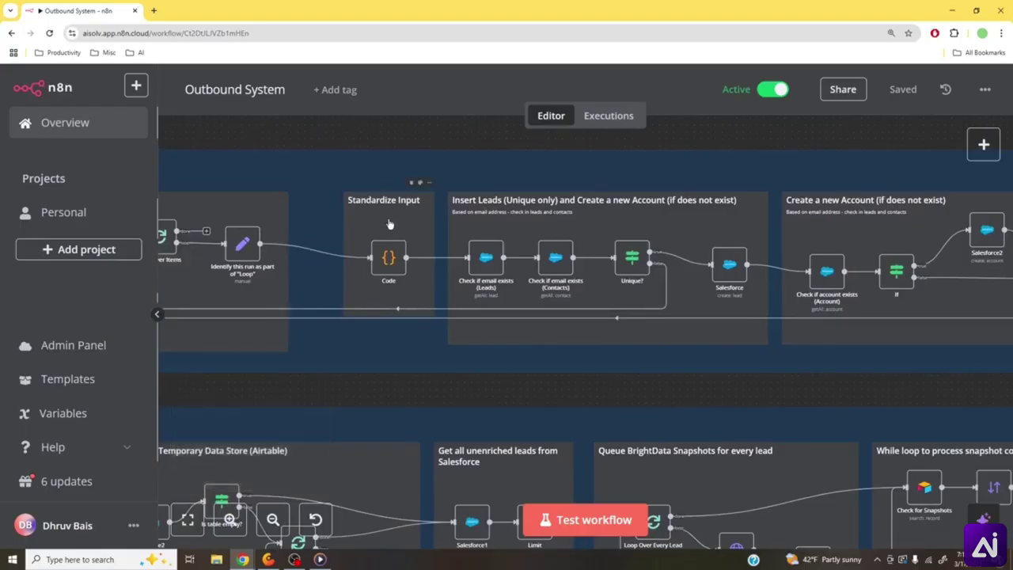
{"action": "left_click_drag", "start_coordinate": [635, 163], "coordinate": [371, 166]}
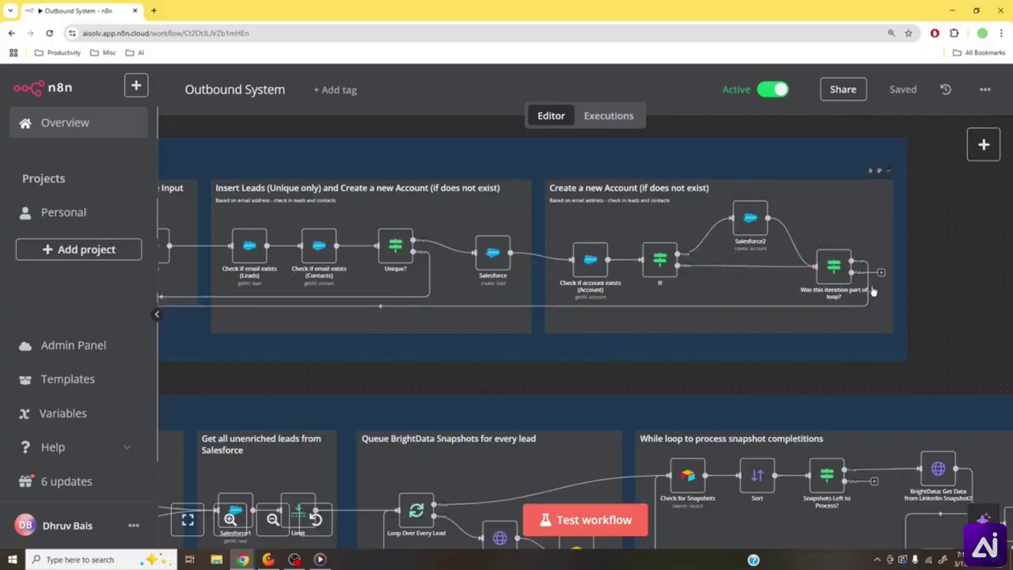
{"action": "scroll", "coordinate": [719, 316], "scroll_direction": "down", "scroll_amount": 2}
{"action": "scroll", "coordinate": [550, 351], "scroll_direction": "left", "scroll_amount": 5}
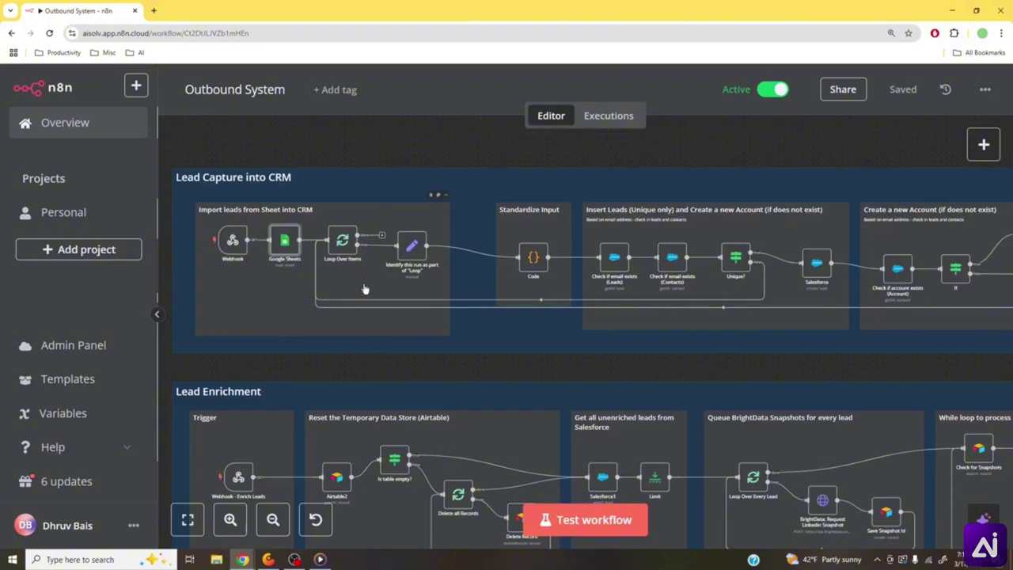
{"action": "scroll", "coordinate": [364, 290], "scroll_direction": "down", "scroll_amount": 1}
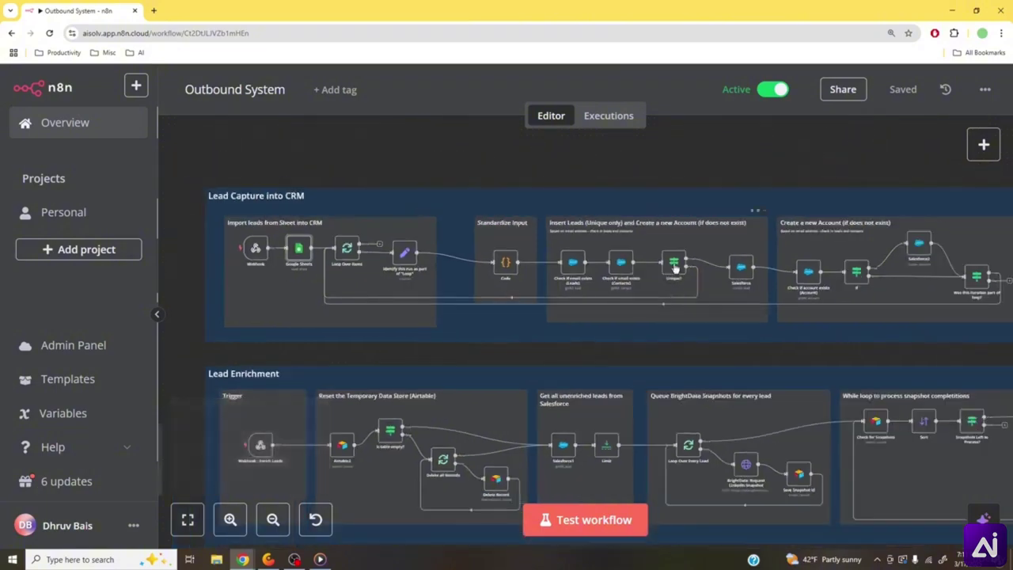
{"action": "left_click_drag", "start_coordinate": [733, 181], "coordinate": [693, 192]}
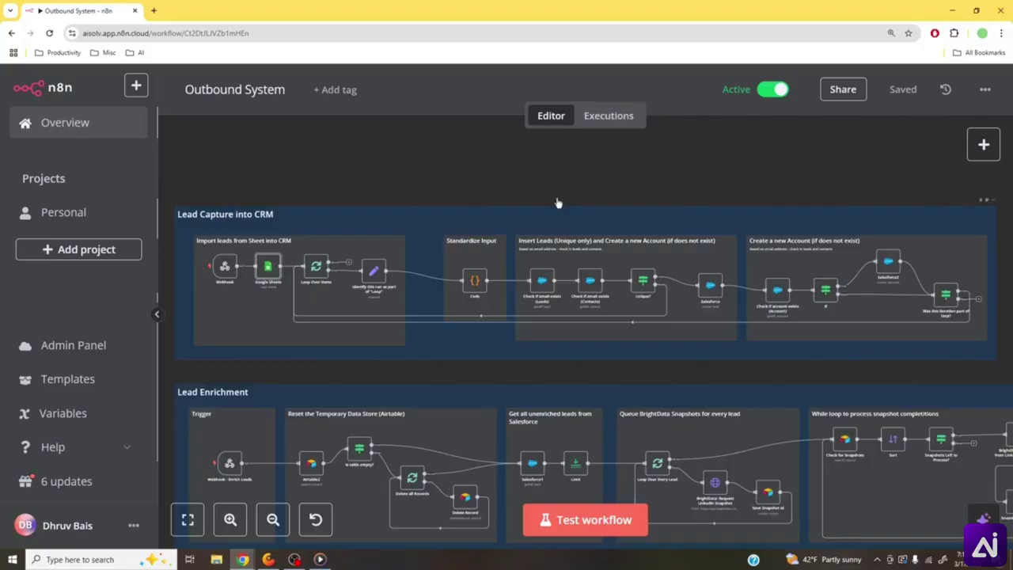
{"action": "scroll", "coordinate": [556, 199], "scroll_direction": "down", "scroll_amount": 3}
{"action": "scroll", "coordinate": [761, 164], "scroll_direction": "right", "scroll_amount": 4}
{"action": "scroll", "coordinate": [761, 164], "scroll_direction": "down", "scroll_amount": 1}
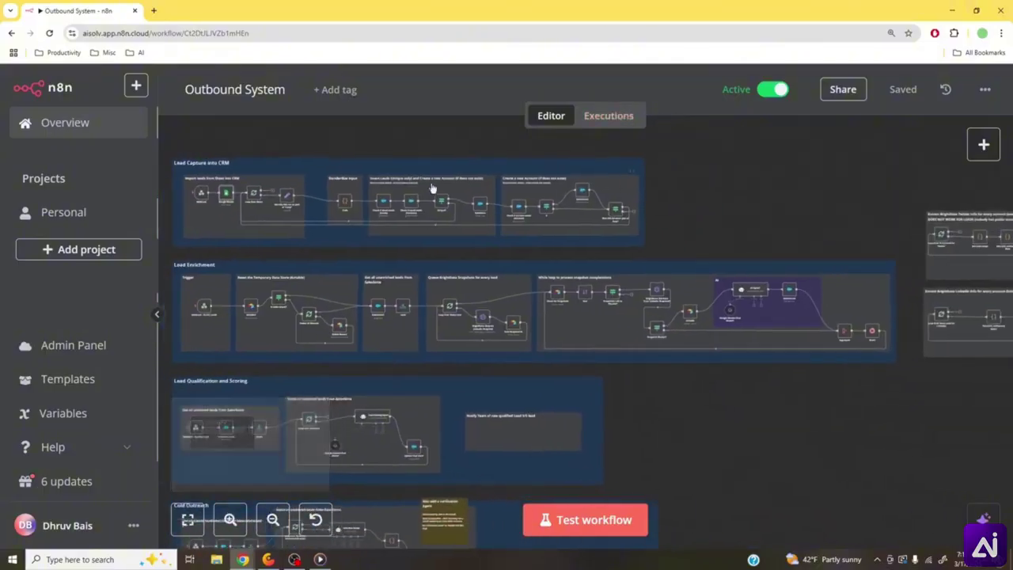
- Return to the workspace overview and browse the list of saved credentials
{"action": "left_click", "coordinate": [70, 127]}
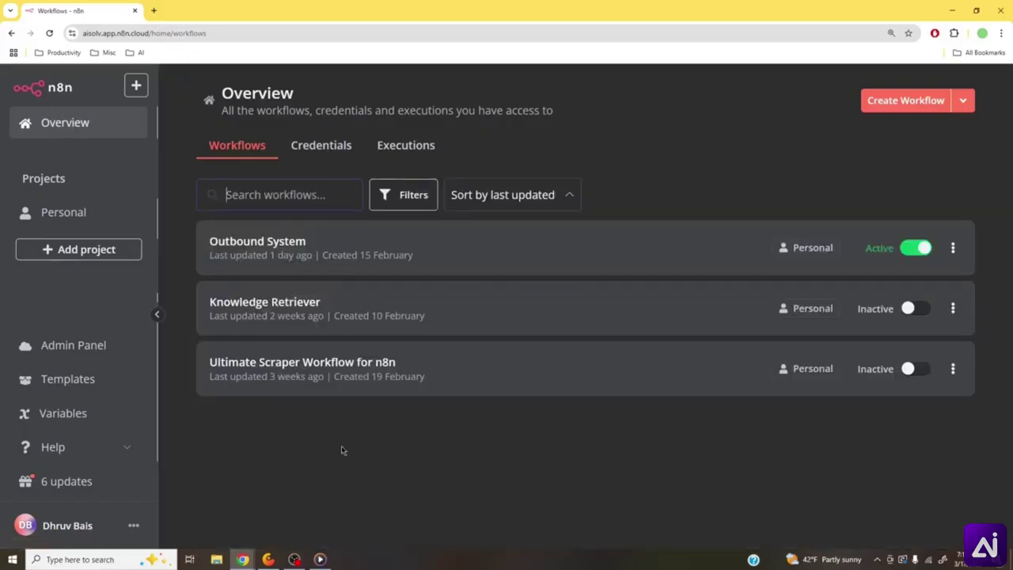
{"action": "left_click", "coordinate": [322, 154]}
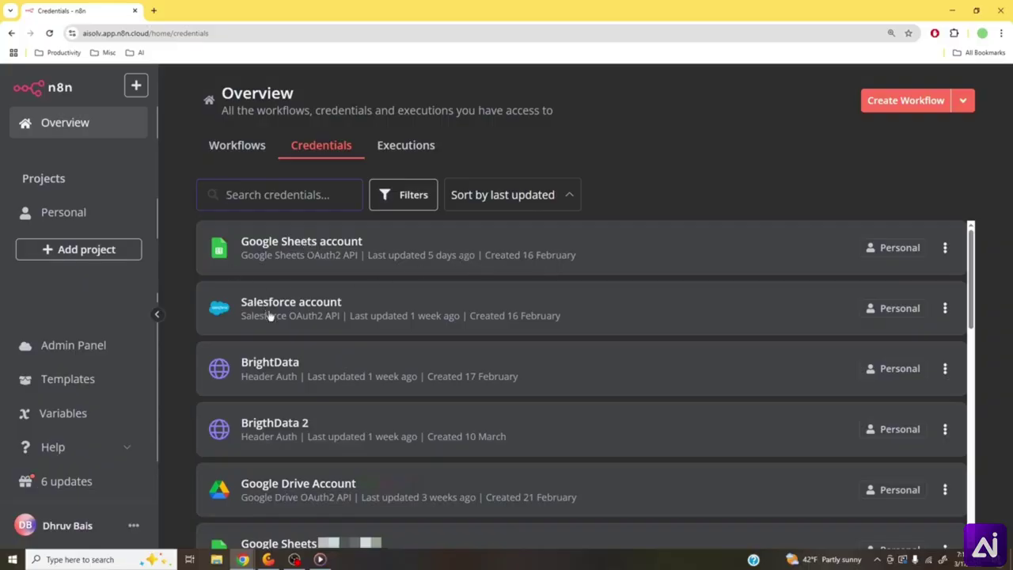
{"action": "scroll", "coordinate": [293, 486], "scroll_direction": "down", "scroll_amount": 4}
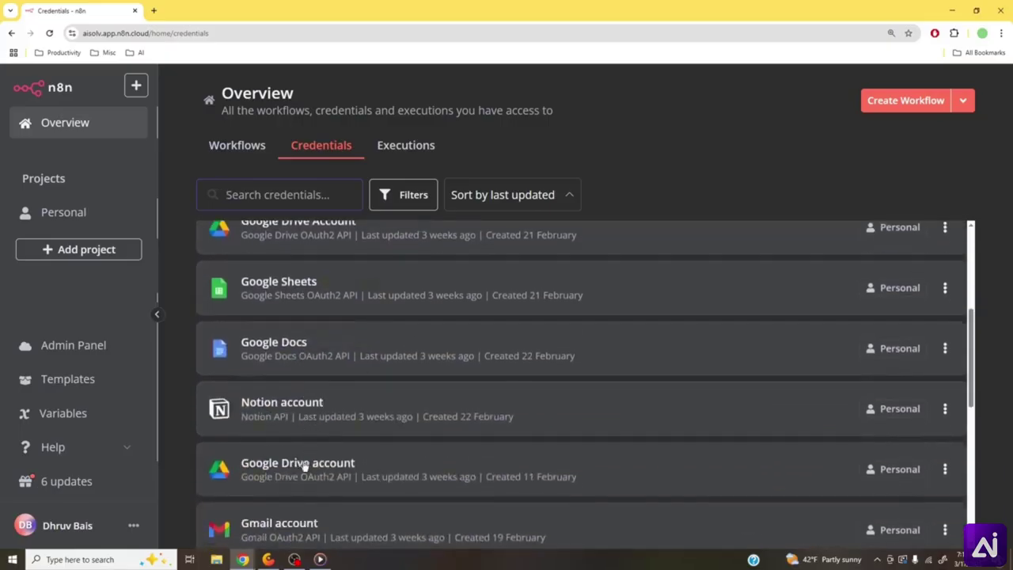
- Browse the rest of the saved credentials down to the PineconeApi account, then return to the start of the list
{"action": "scroll", "coordinate": [303, 467], "scroll_direction": "down", "scroll_amount": 3}
{"action": "scroll", "coordinate": [303, 467], "scroll_direction": "down", "scroll_amount": 1}
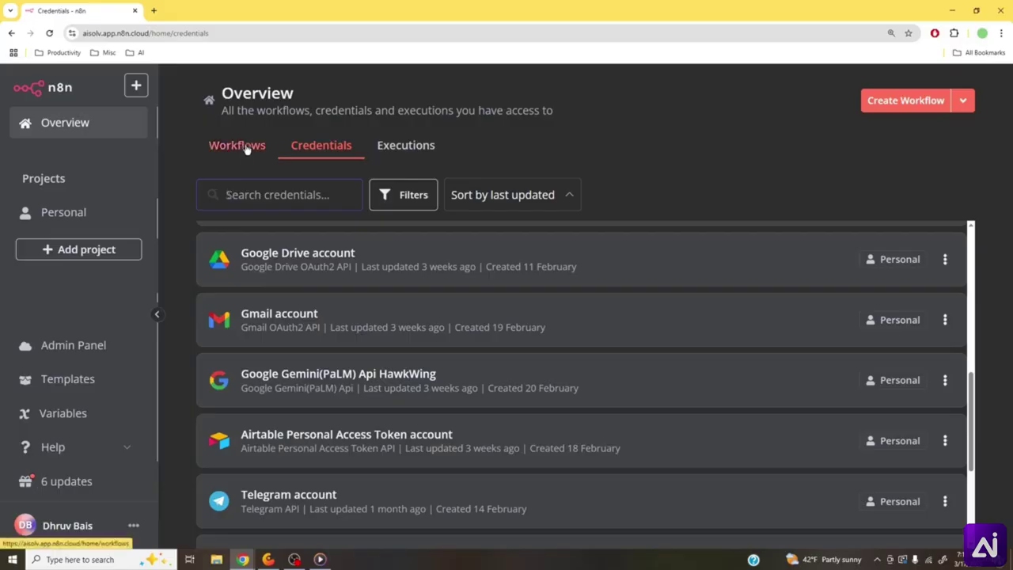
{"action": "scroll", "coordinate": [611, 382], "scroll_direction": "down", "scroll_amount": 2}
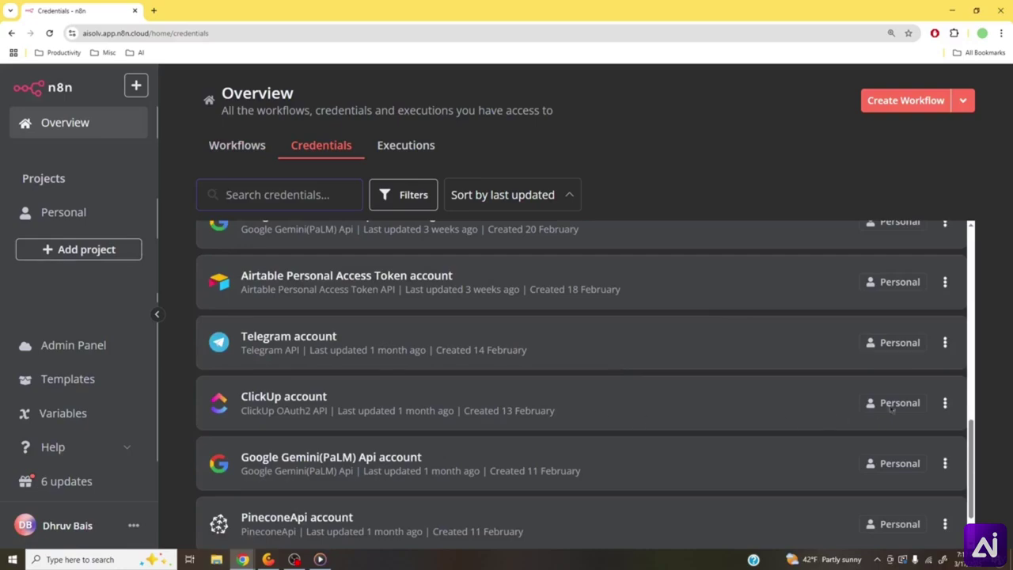
{"action": "left_click", "coordinate": [948, 344]}
{"action": "scroll", "coordinate": [971, 450], "scroll_direction": "down", "scroll_amount": 1}
{"action": "left_click_drag", "start_coordinate": [972, 450], "coordinate": [979, 235]}
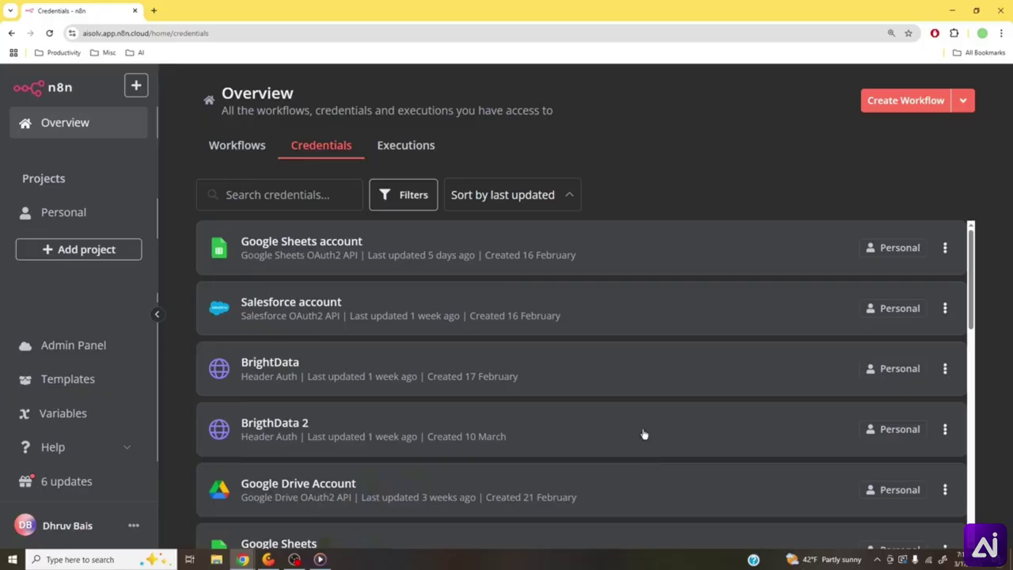
- Show the workspace's execution history and look through the Outbound System runs
{"action": "left_click", "coordinate": [400, 146]}
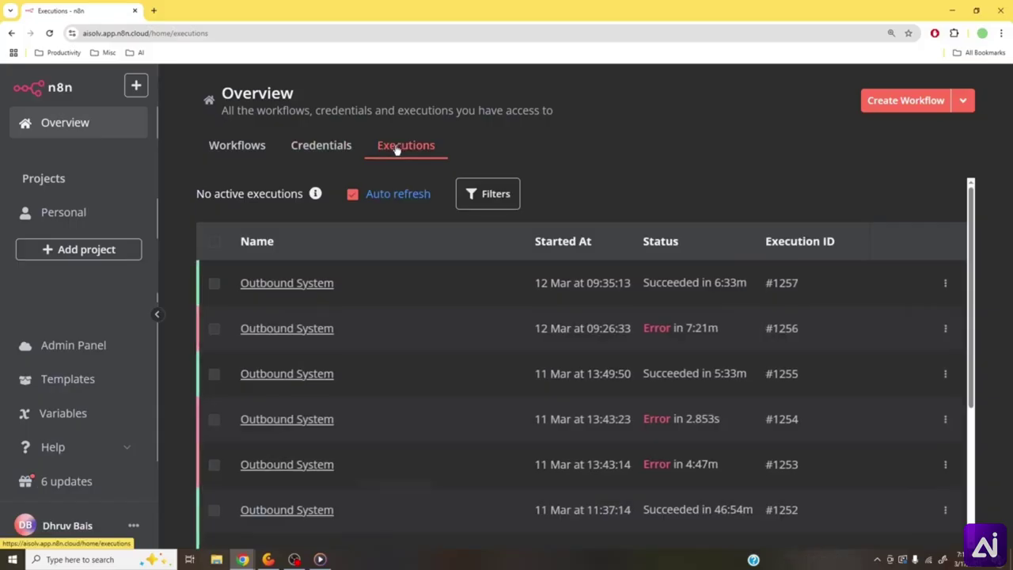
{"action": "scroll", "coordinate": [492, 354], "scroll_direction": "down", "scroll_amount": 2}
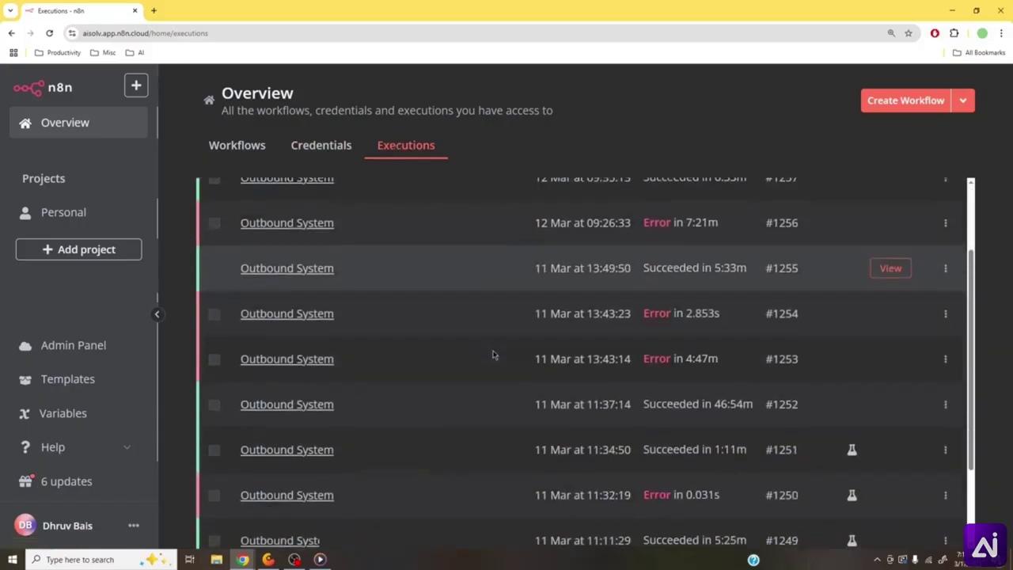
{"action": "scroll", "coordinate": [492, 354], "scroll_direction": "up", "scroll_amount": 2}
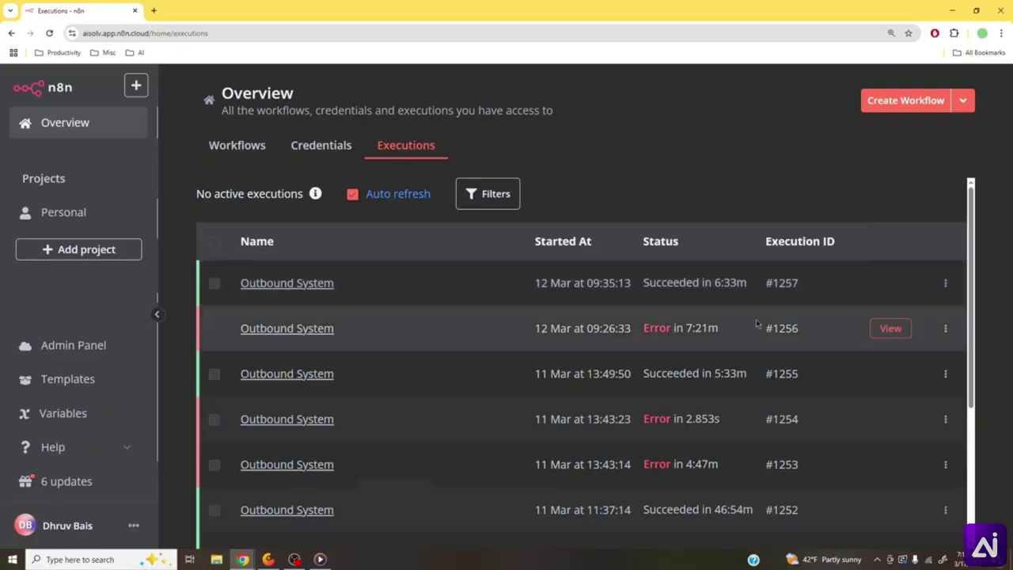
- View the Outbound System execution from 12 Mar at 09:35:13 and examine its Lead Enrichment - ad hoc using google sheets section
{"action": "left_click", "coordinate": [891, 284]}
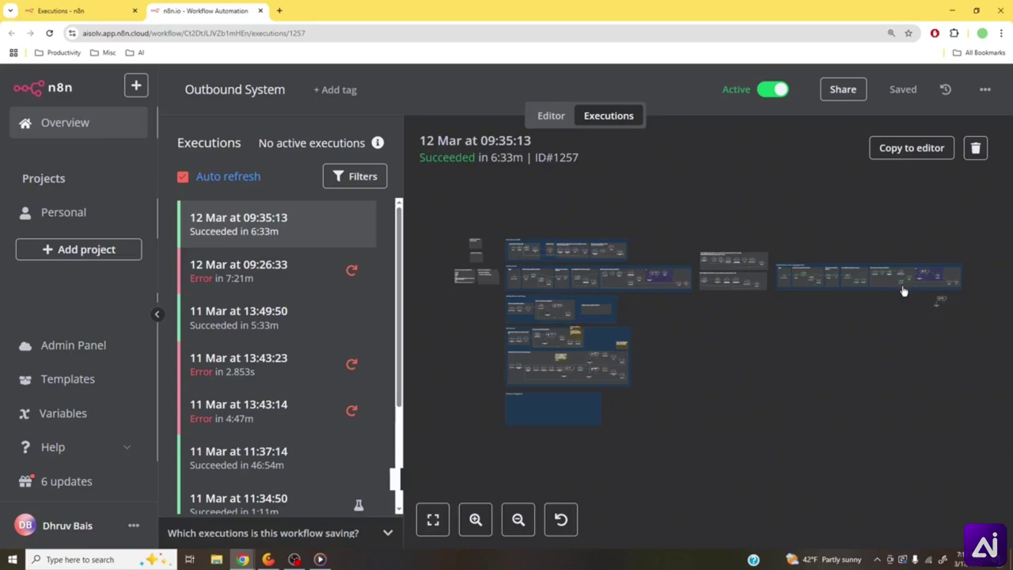
{"action": "scroll", "coordinate": [820, 274], "scroll_direction": "up", "scroll_amount": 2}
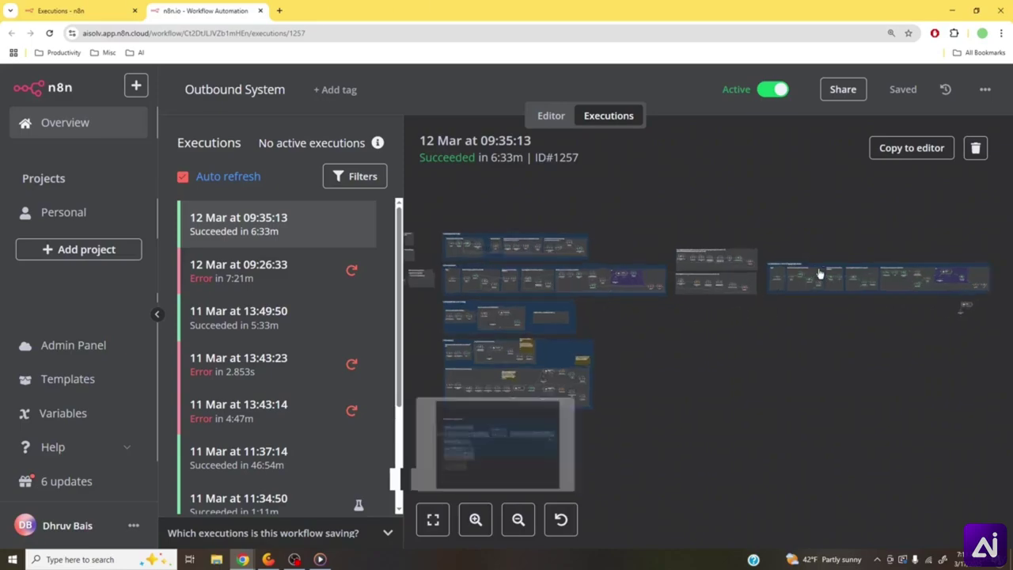
{"action": "scroll", "coordinate": [819, 274], "scroll_direction": "up", "scroll_amount": 5}
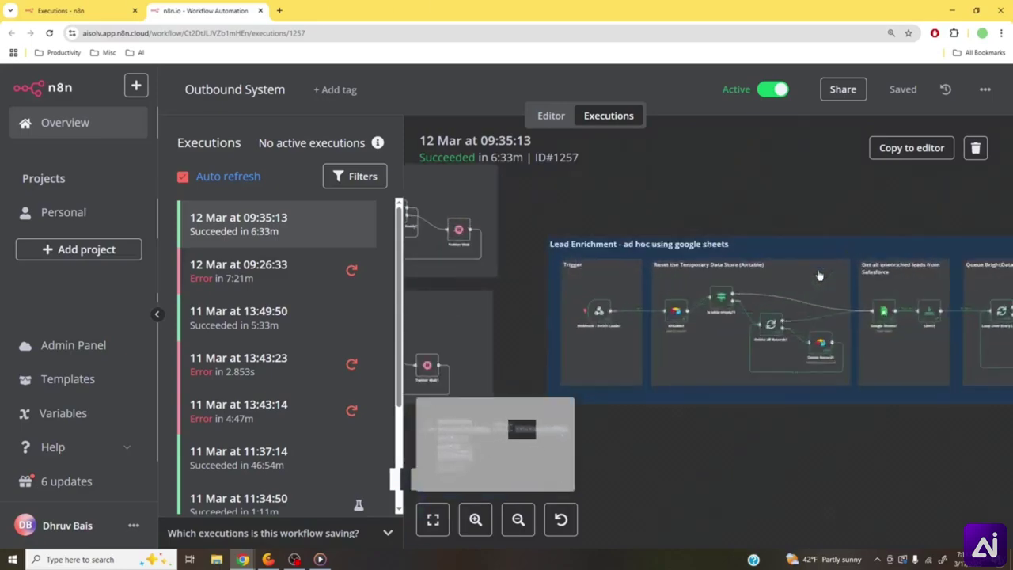
{"action": "scroll", "coordinate": [820, 273], "scroll_direction": "up", "scroll_amount": 2}
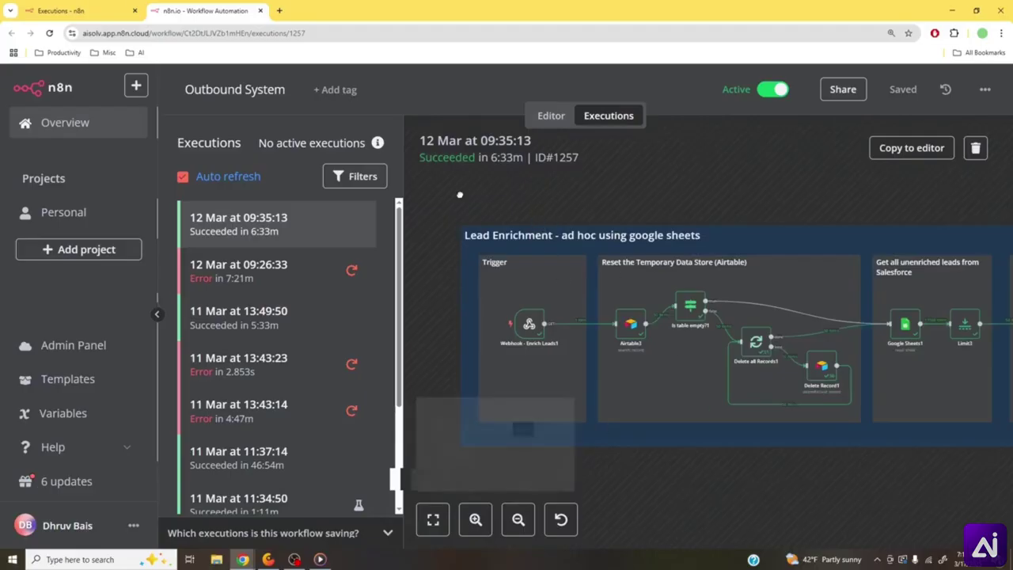
{"action": "scroll", "coordinate": [572, 323], "scroll_direction": "down", "scroll_amount": 3}
{"action": "scroll", "coordinate": [891, 214], "scroll_direction": "left", "scroll_amount": 3}
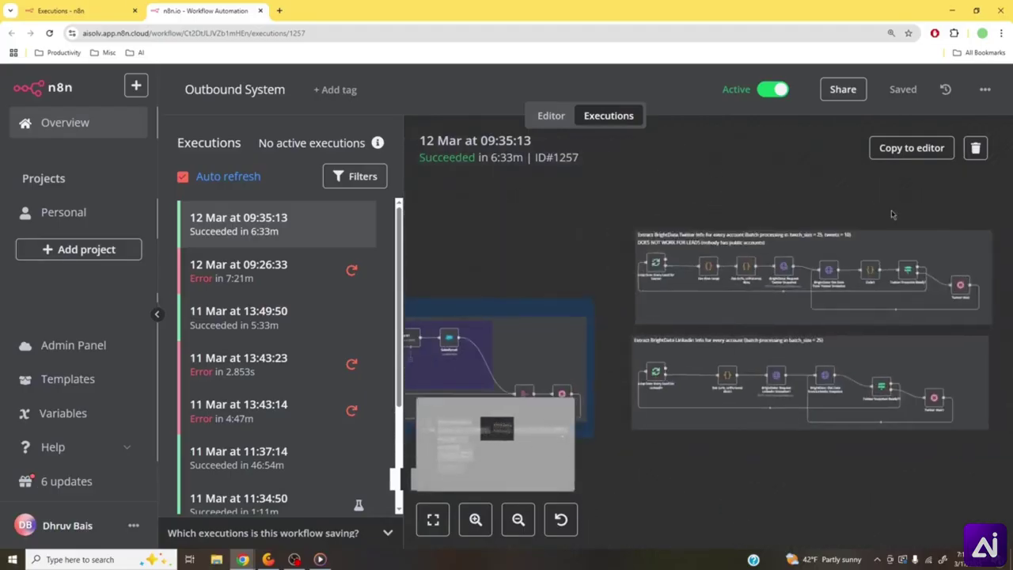
{"action": "scroll", "coordinate": [521, 268], "scroll_direction": "left", "scroll_amount": 2}
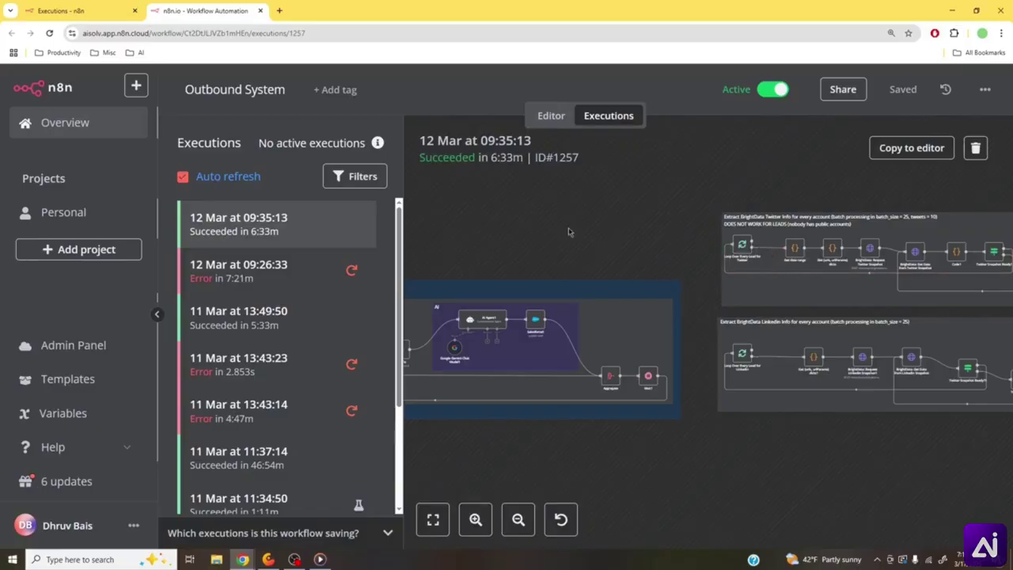
{"action": "scroll", "coordinate": [786, 180], "scroll_direction": "right", "scroll_amount": 10}
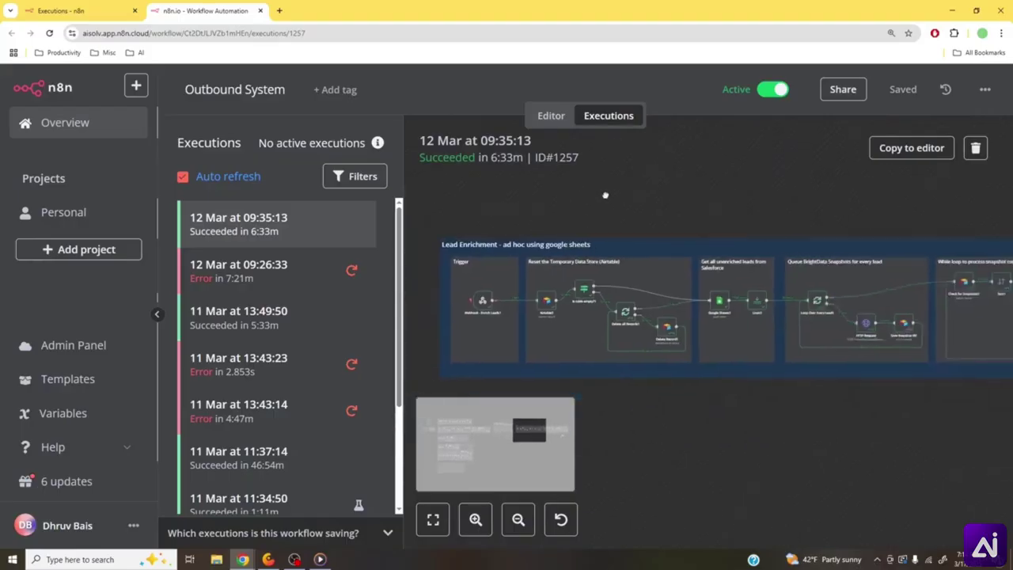
{"action": "scroll", "coordinate": [459, 316], "scroll_direction": "up", "scroll_amount": 5}
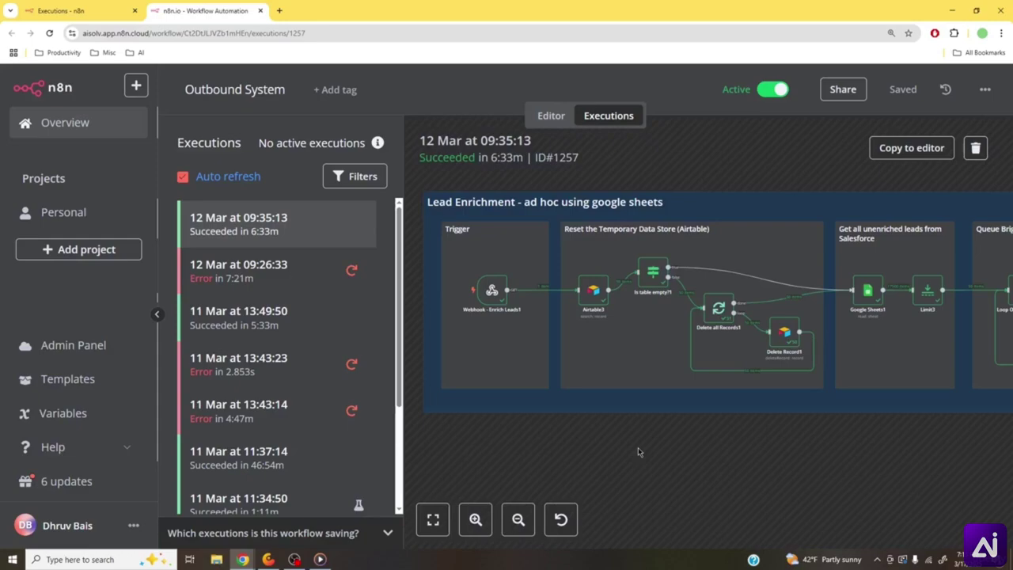
- Inspect the Delete all Records1 node's JSON input data on pages 1 to 3, then close the node
{"action": "double_click", "coordinate": [720, 315]}
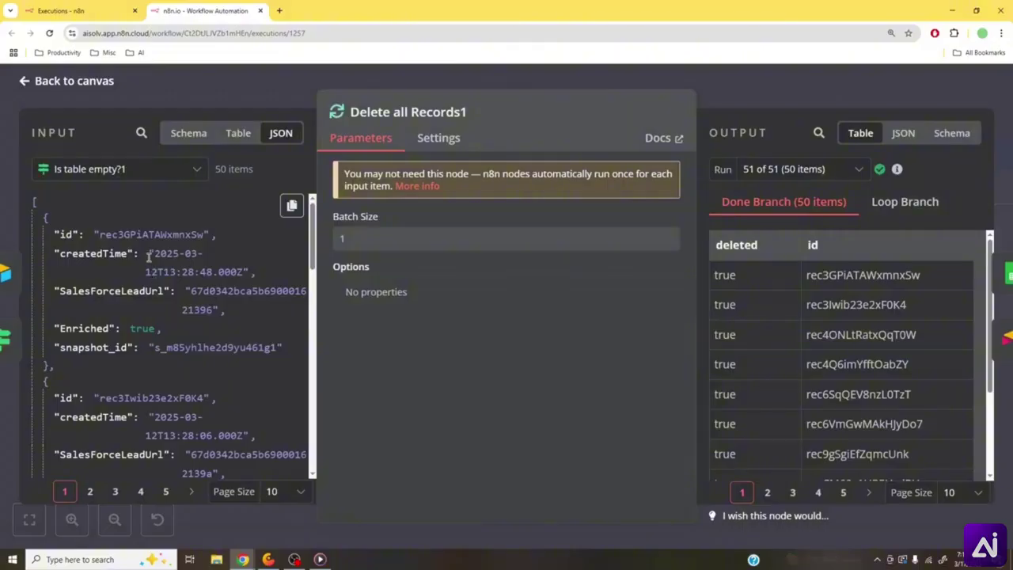
{"action": "scroll", "coordinate": [148, 261], "scroll_direction": "down", "scroll_amount": 2}
{"action": "scroll", "coordinate": [148, 260], "scroll_direction": "down", "scroll_amount": 10}
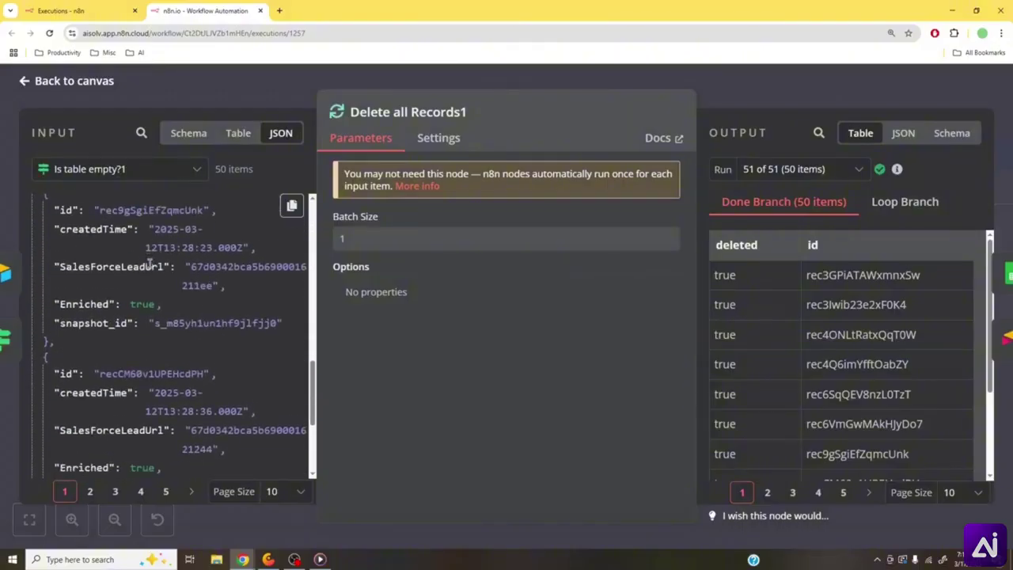
{"action": "scroll", "coordinate": [150, 265], "scroll_direction": "down", "scroll_amount": 3}
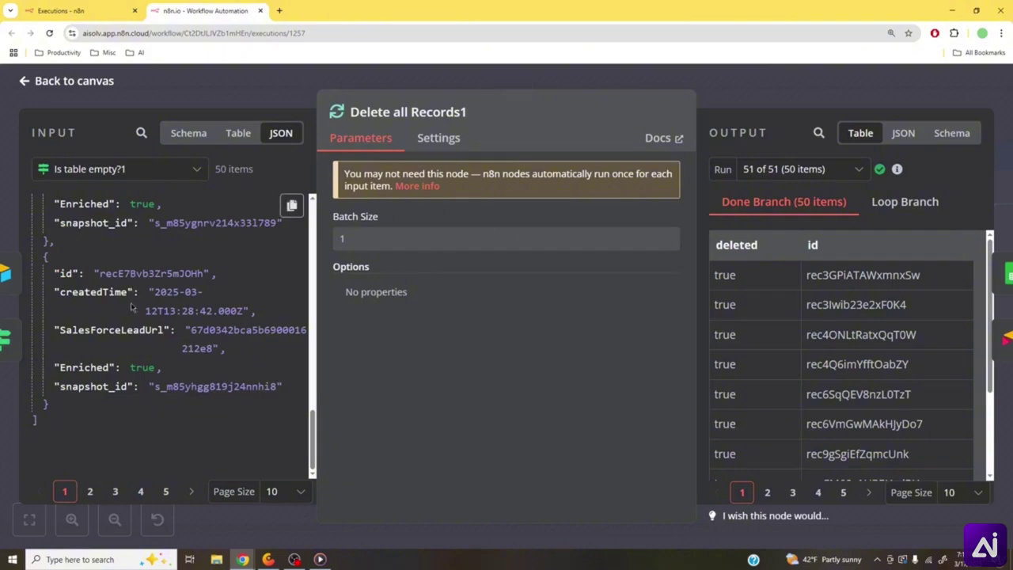
{"action": "left_click", "coordinate": [89, 491]}
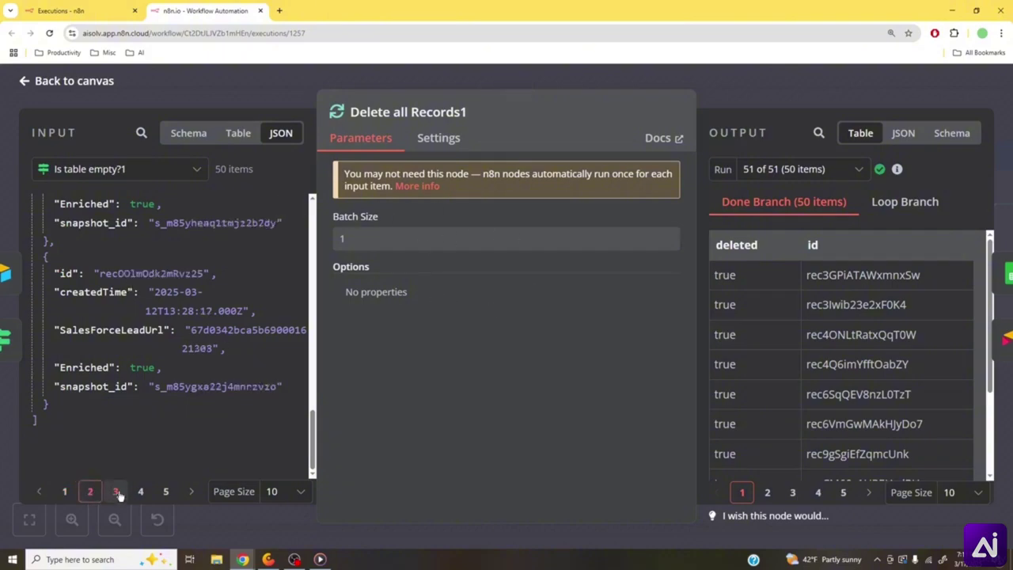
{"action": "left_click", "coordinate": [115, 490]}
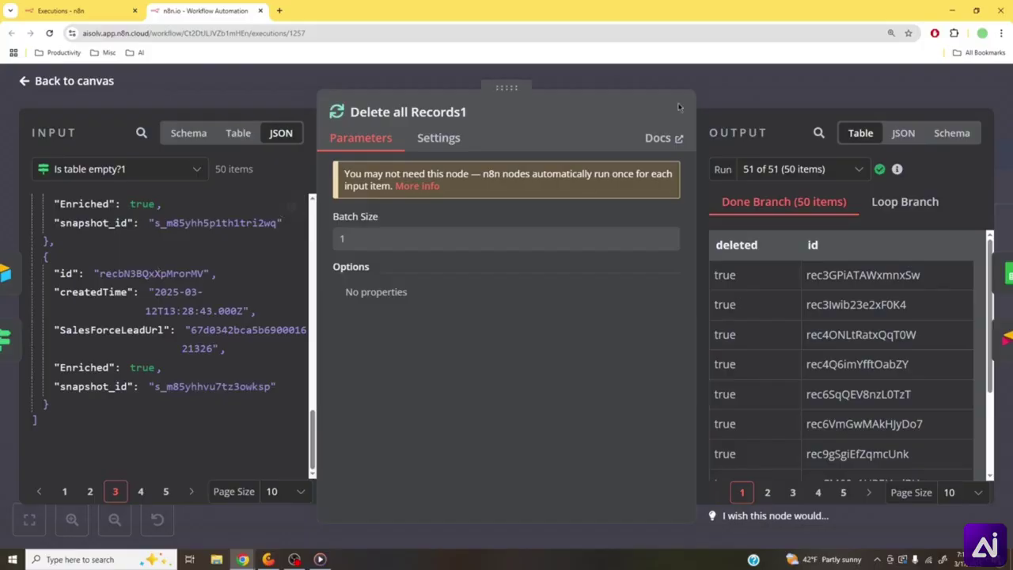
{"action": "left_click", "coordinate": [763, 99]}
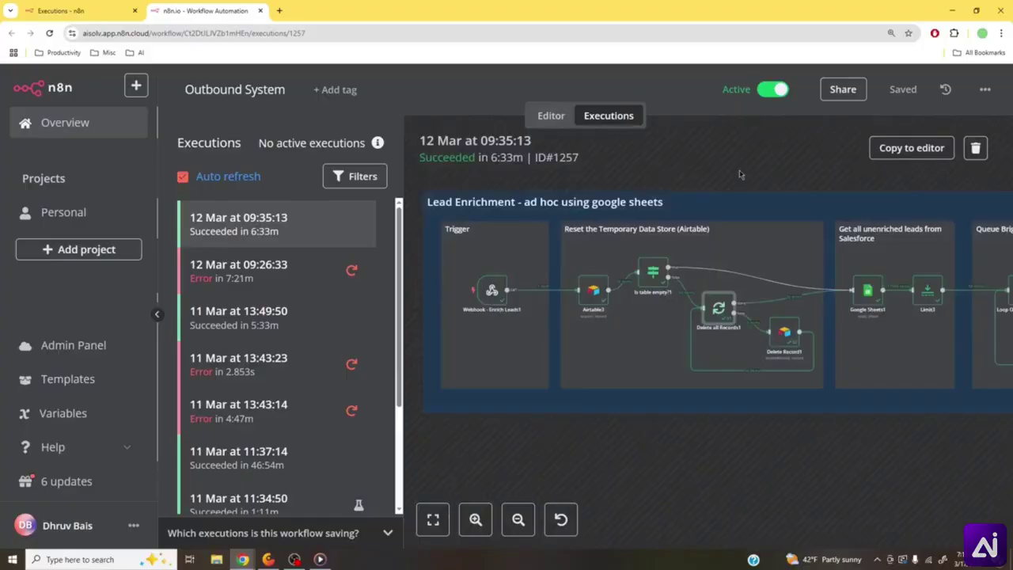
- Return to the workspace overview and check which kinds of items can be created there
{"action": "left_click", "coordinate": [82, 123]}
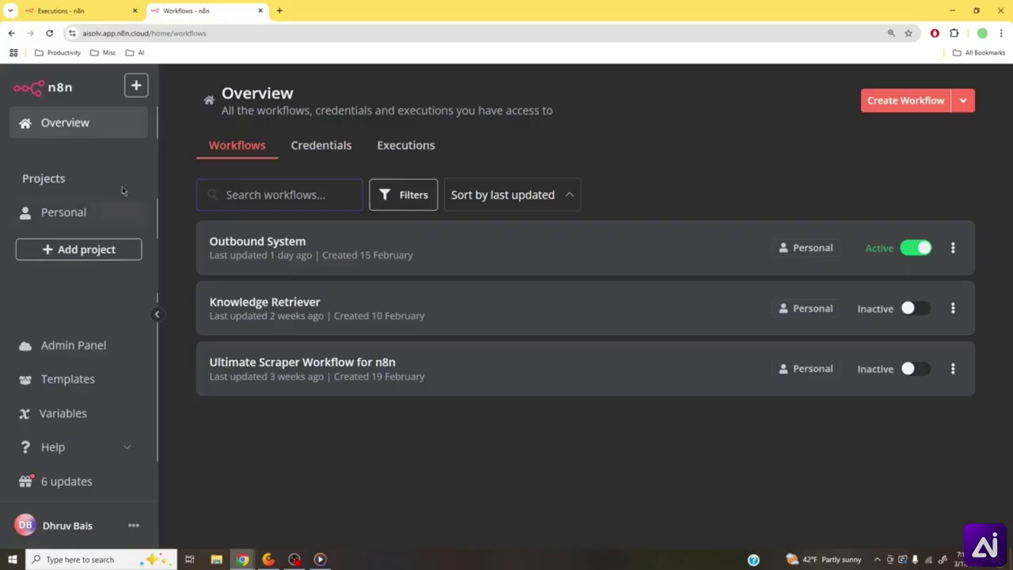
{"action": "left_click", "coordinate": [136, 88]}
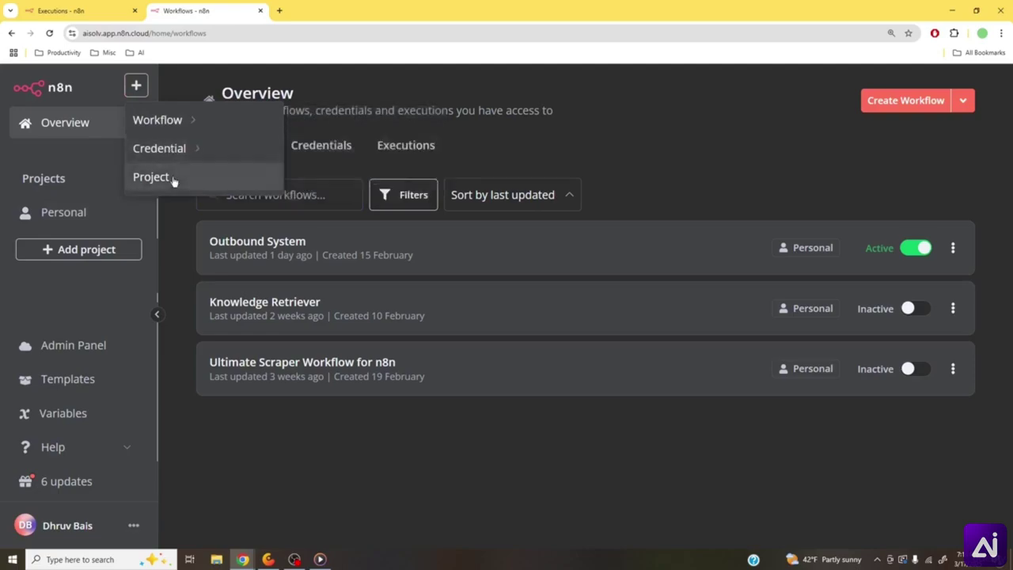
{"action": "mouse_move", "coordinate": [207, 145]}
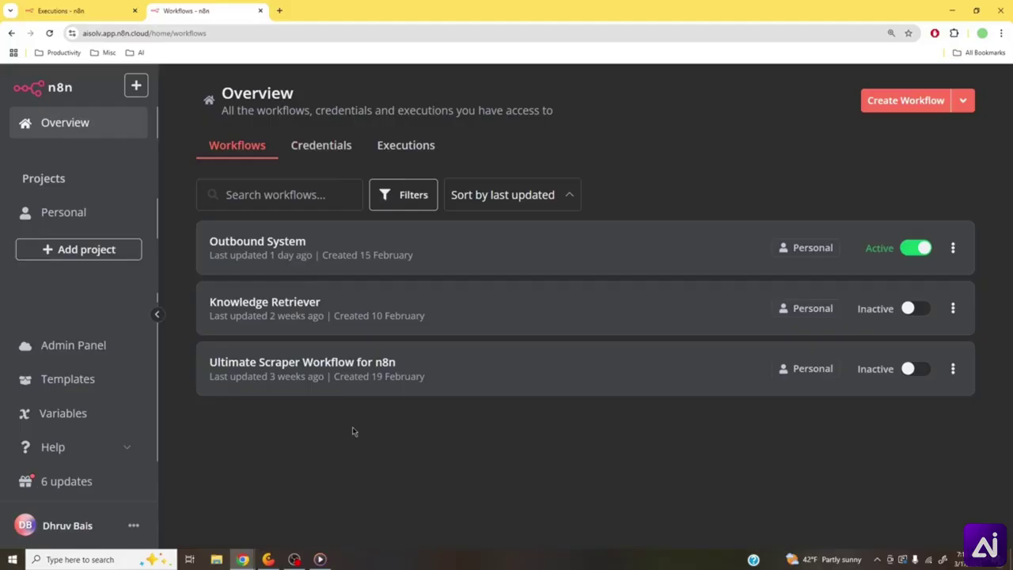
- Add a new project, name it "My project Client B" and save its settings
{"action": "left_click", "coordinate": [73, 250]}
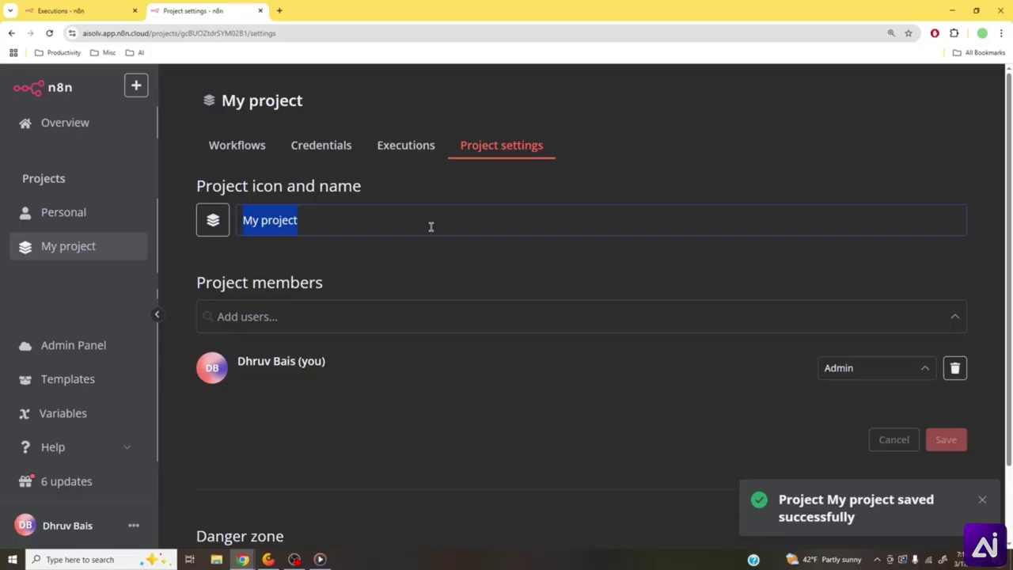
{"action": "left_click", "coordinate": [431, 227]}
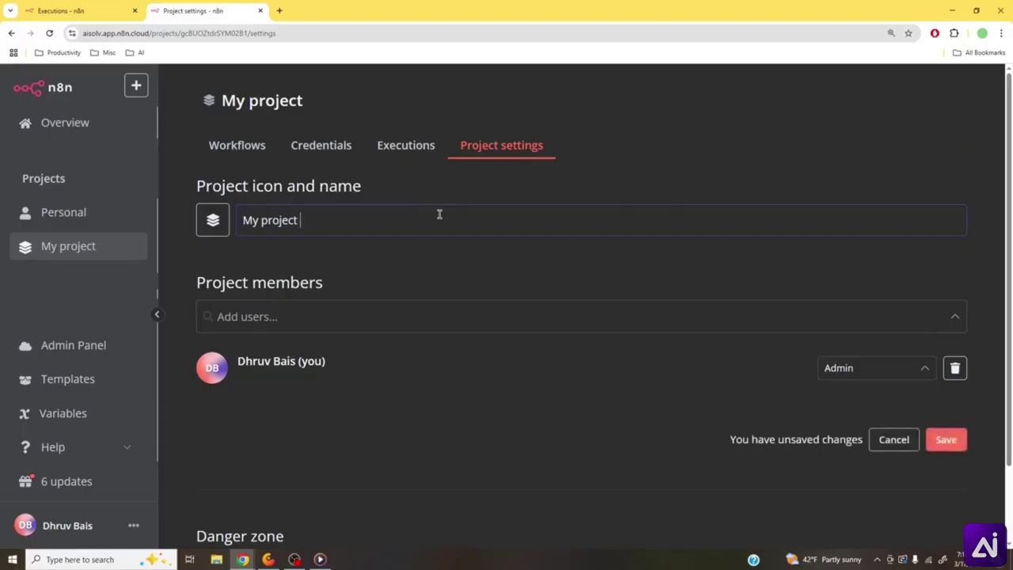
{"action": "type", "text": "Client B"}
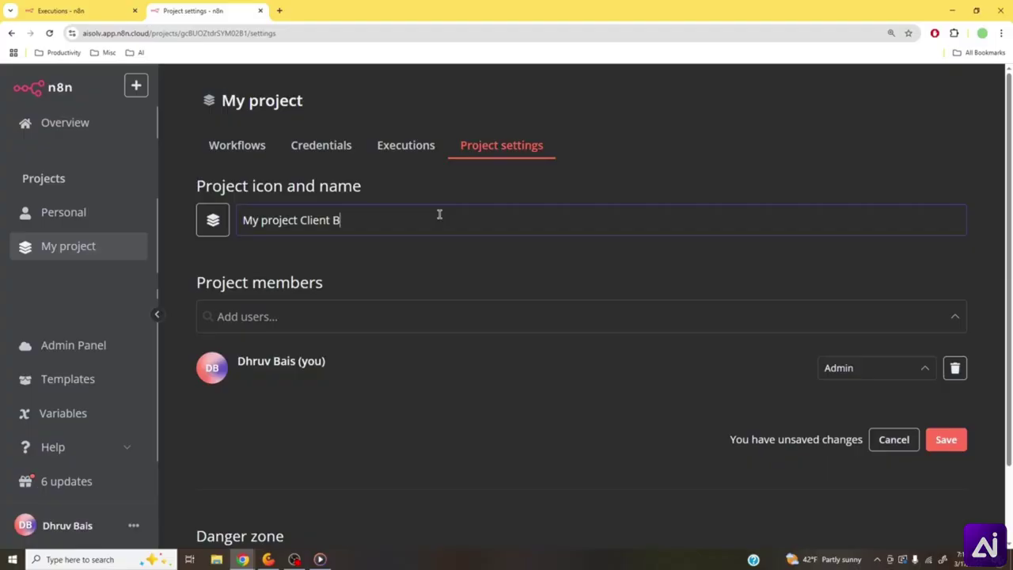
{"action": "left_click", "coordinate": [953, 441]}
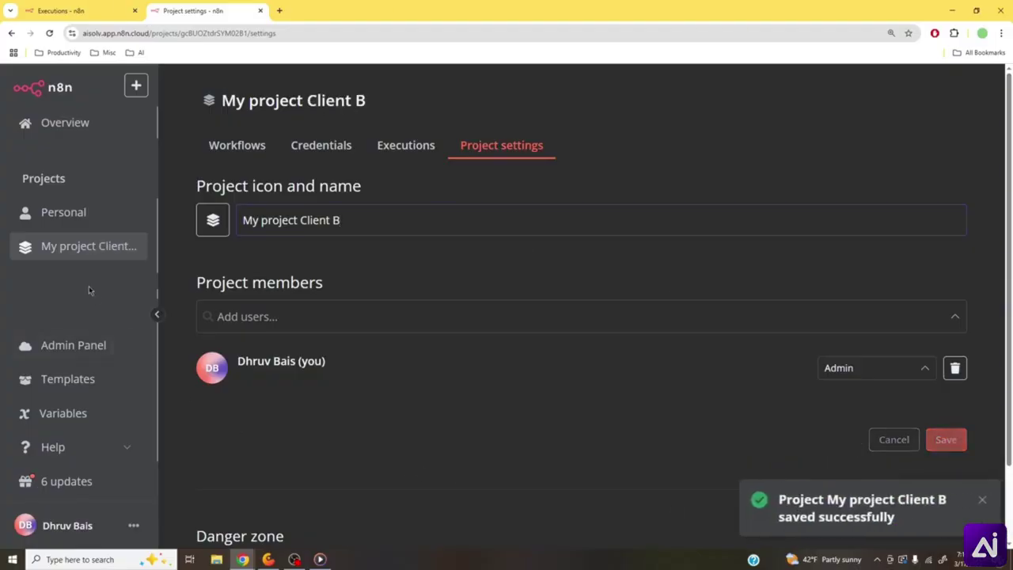
- View the workflows and the credentials of the My project Client B project
{"action": "left_click", "coordinate": [237, 156]}
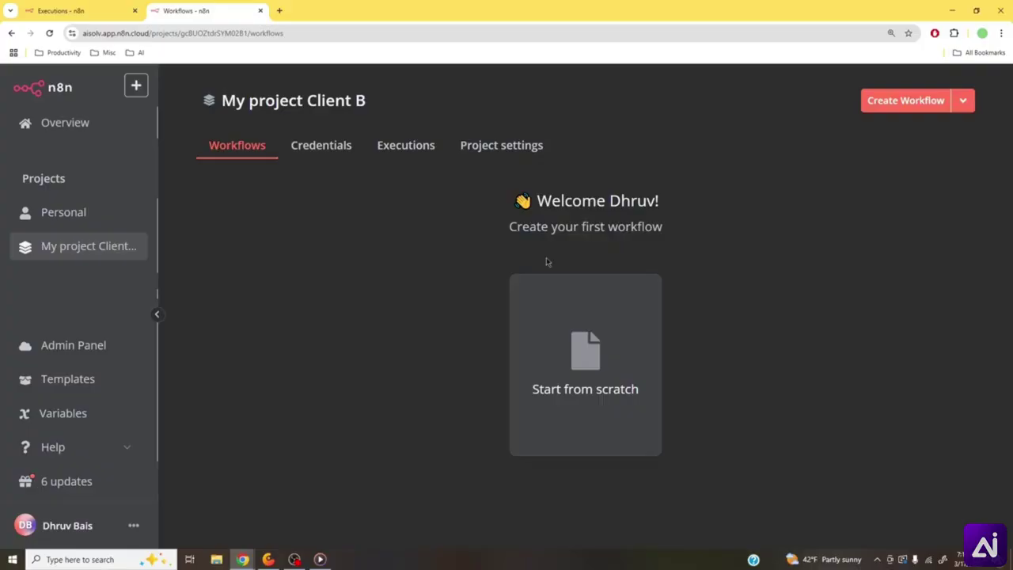
{"action": "left_click", "coordinate": [318, 154]}
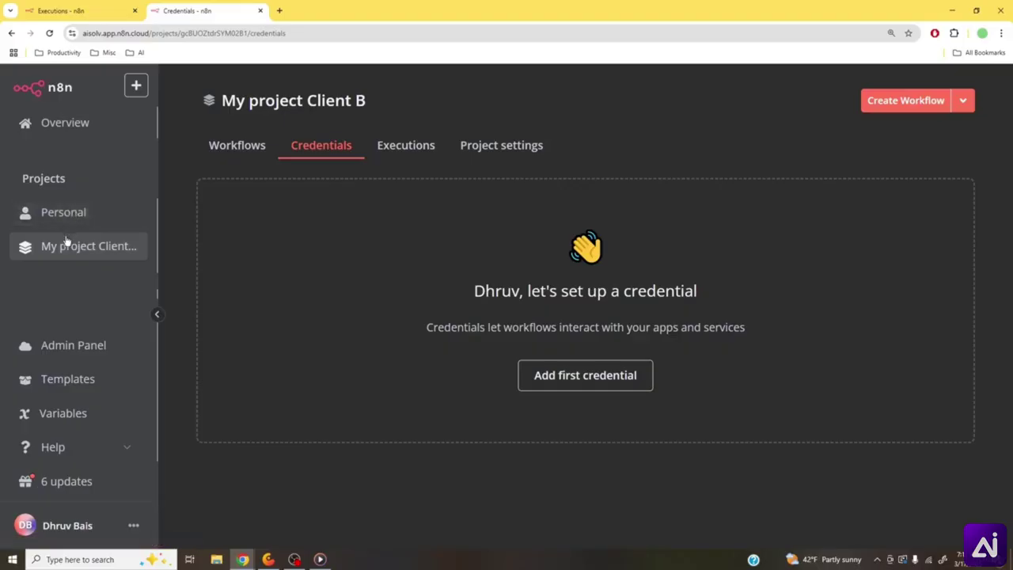
- Visit the admin panel's dashboard, then reopen the workspace from it
{"action": "left_click", "coordinate": [72, 352]}
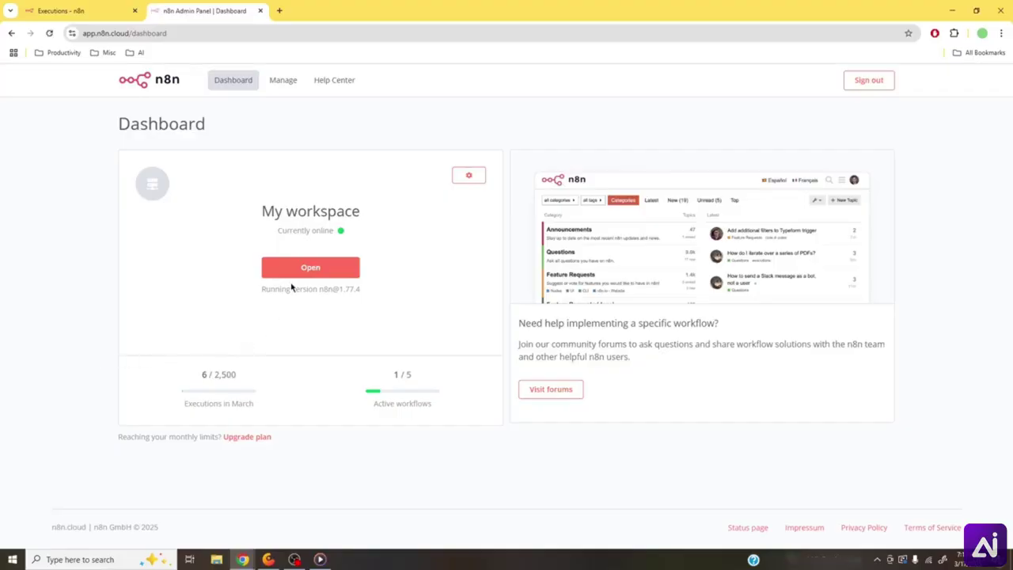
{"action": "left_click", "coordinate": [307, 271]}
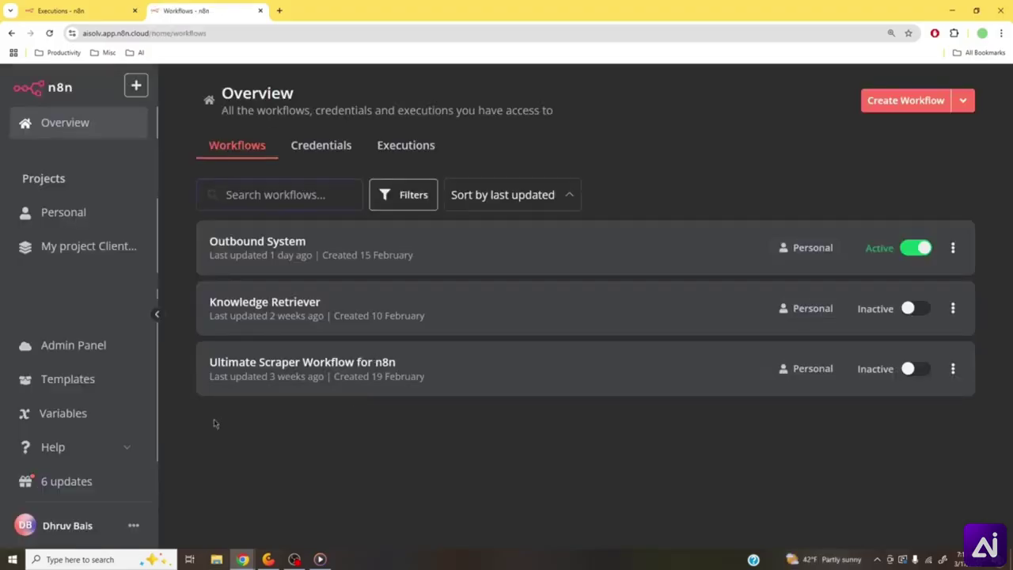
- Open the workflow template library, filter it by the AI category and browse the resulting templates
{"action": "left_click", "coordinate": [75, 381]}
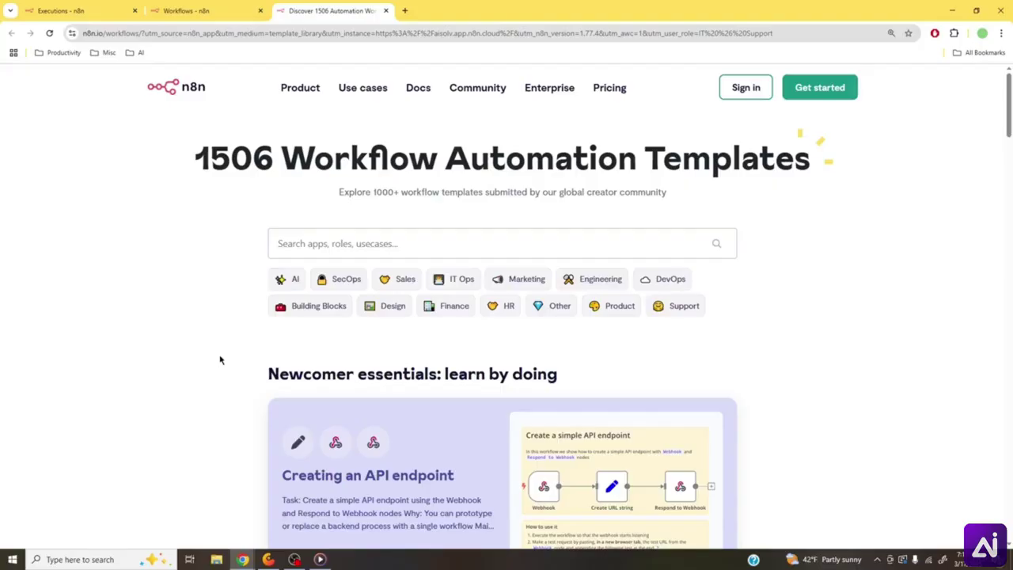
{"action": "left_click", "coordinate": [283, 283]}
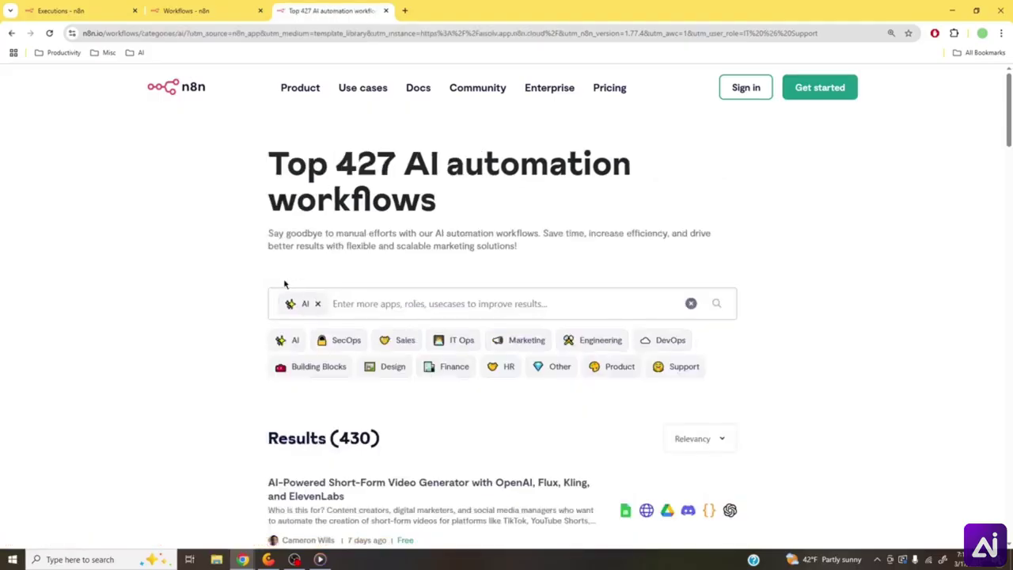
{"action": "scroll", "coordinate": [203, 360], "scroll_direction": "down", "scroll_amount": 2}
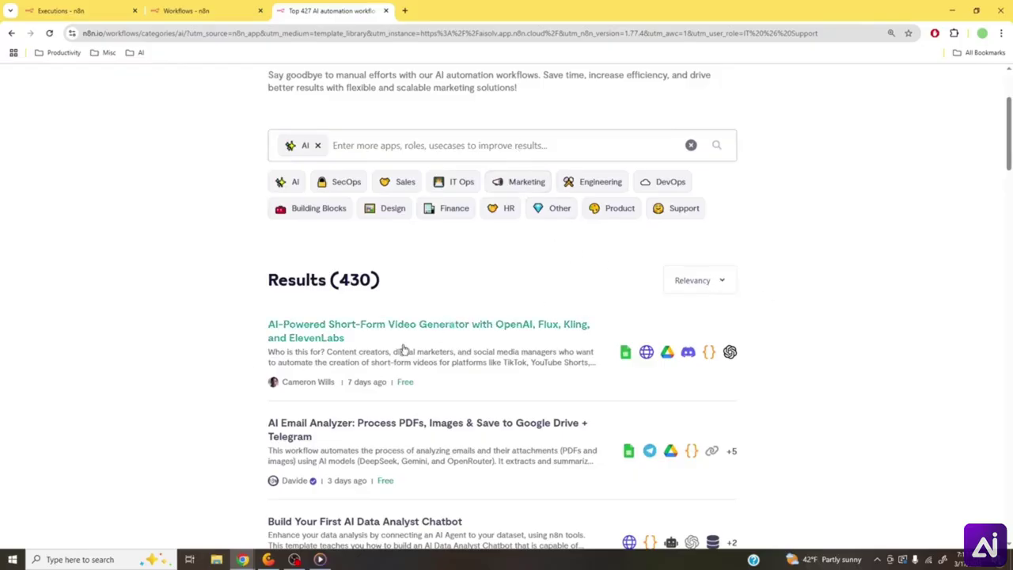
{"action": "scroll", "coordinate": [466, 337], "scroll_direction": "down", "scroll_amount": 1}
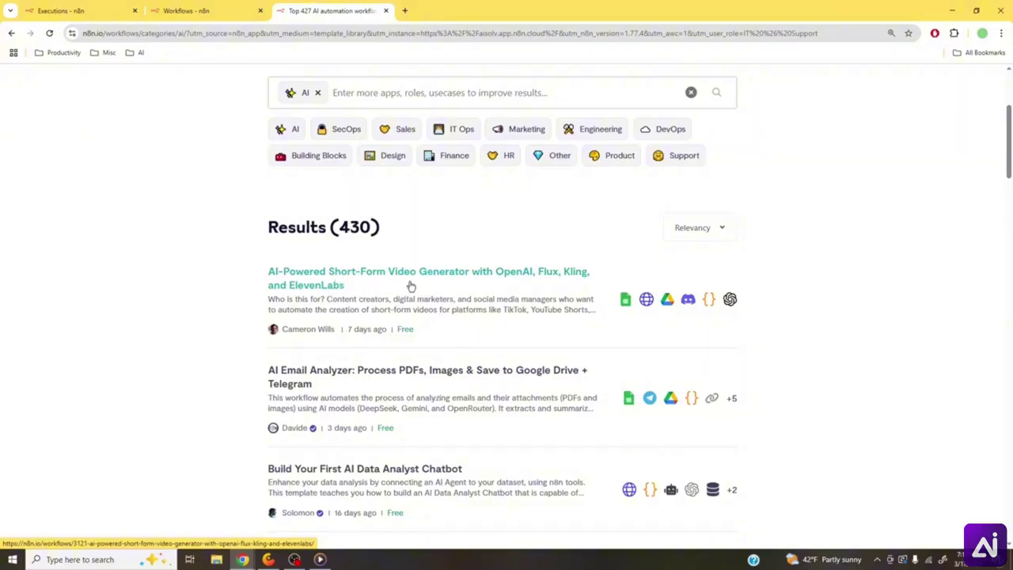
- Sort the AI templates by popularity and load the workflow preview of the "Scrape and summarize webpages with AI" template
{"action": "left_click", "coordinate": [716, 228]}
{"action": "left_click", "coordinate": [706, 261]}
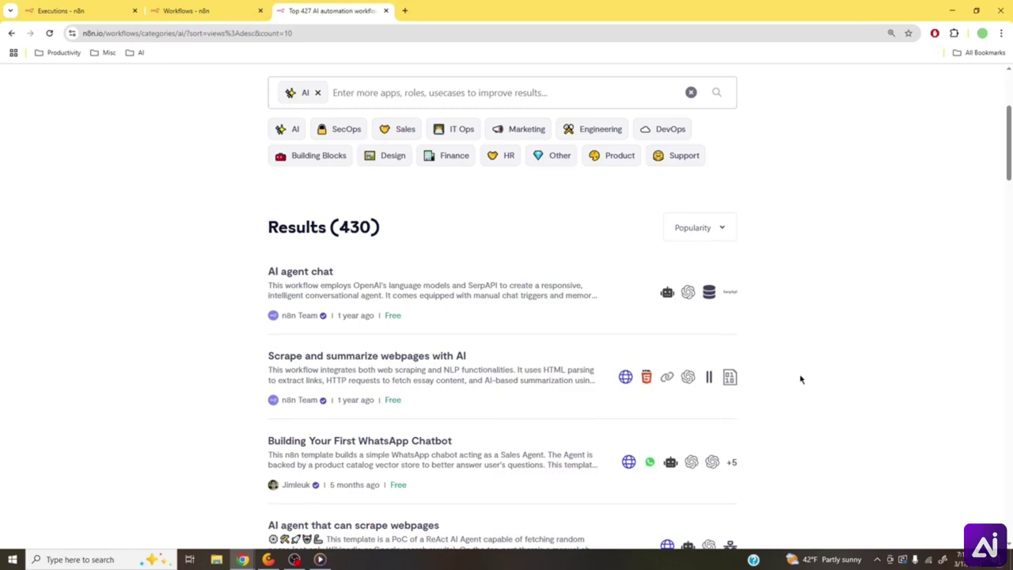
{"action": "scroll", "coordinate": [800, 377], "scroll_direction": "down", "scroll_amount": 1}
{"action": "scroll", "coordinate": [801, 379], "scroll_direction": "down", "scroll_amount": 1}
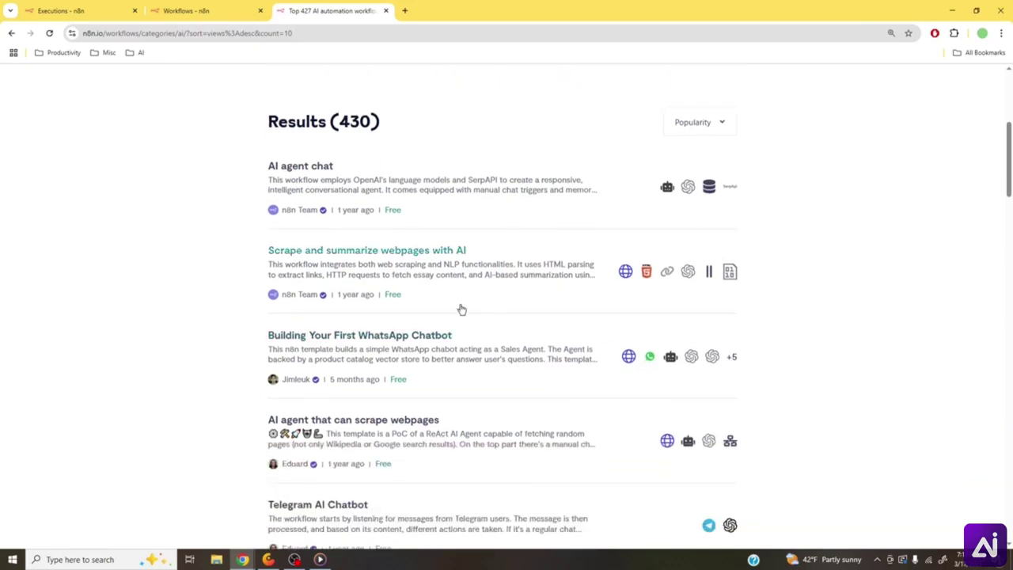
{"action": "left_click", "coordinate": [428, 253]}
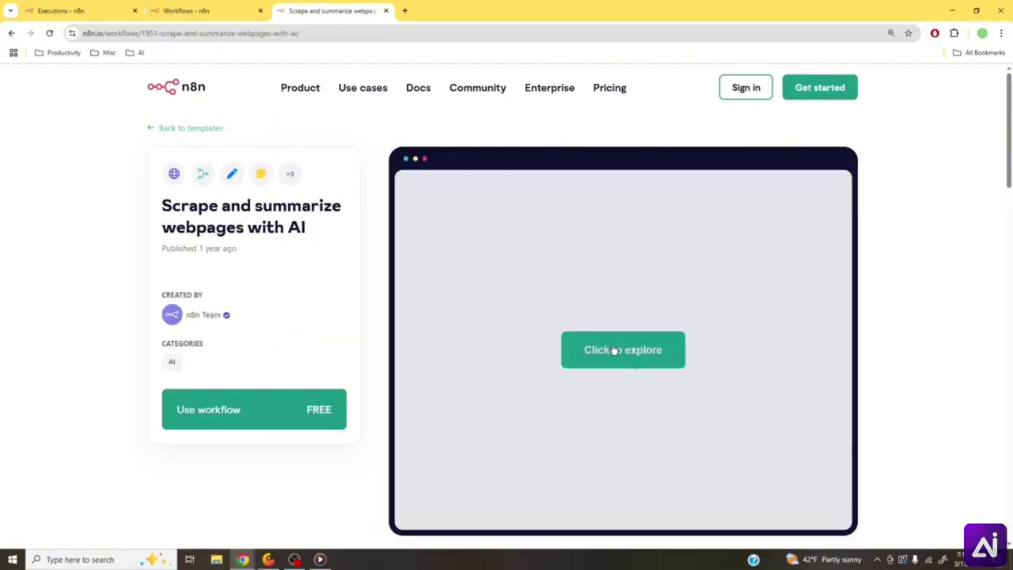
{"action": "left_click", "coordinate": [613, 349]}
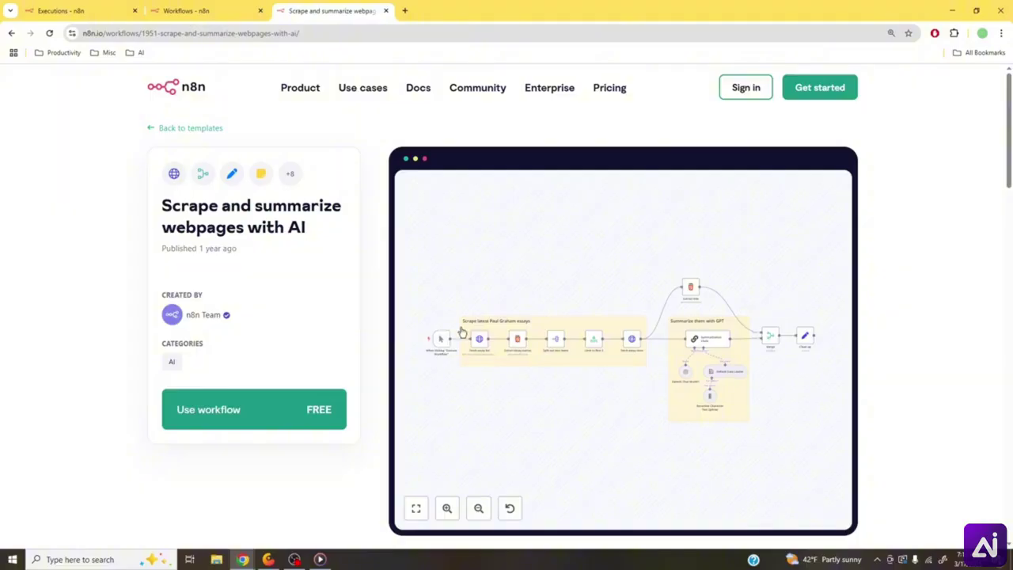
{"action": "left_click_drag", "start_coordinate": [408, 289], "coordinate": [823, 441]}
{"action": "left_click", "coordinate": [448, 269]}
{"action": "left_click_drag", "start_coordinate": [414, 250], "coordinate": [820, 456]}
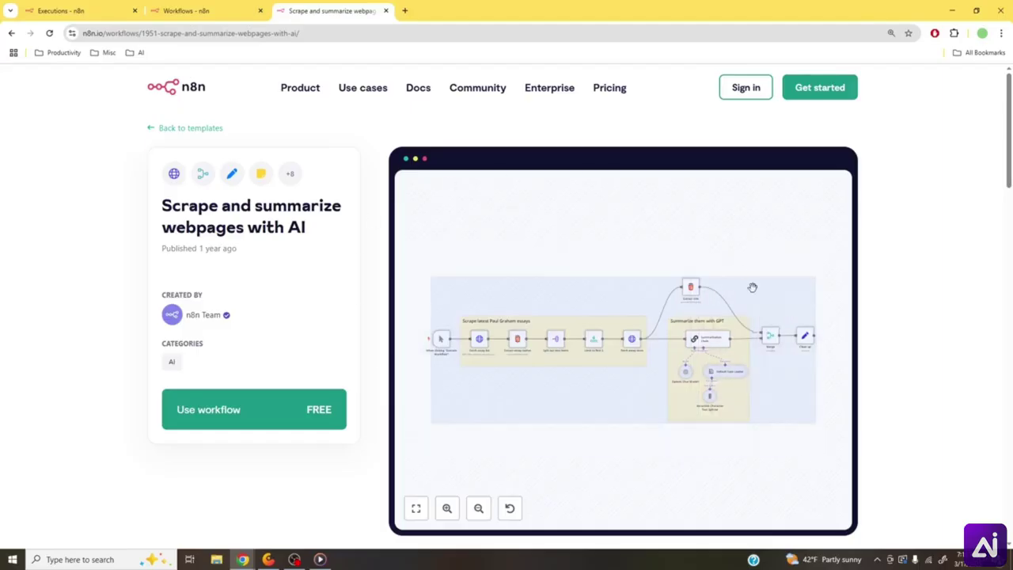
{"action": "left_click", "coordinate": [472, 253]}
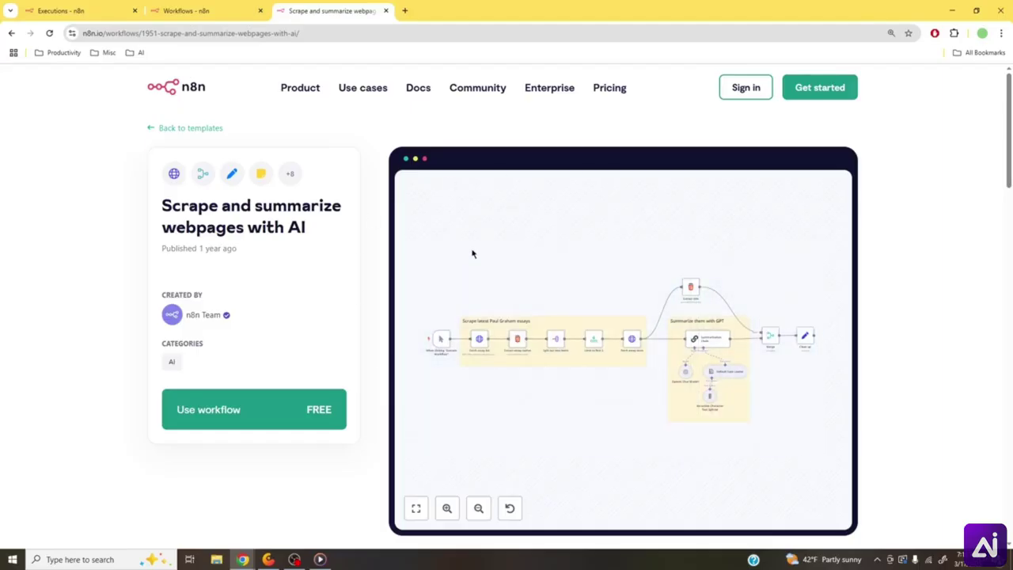
- Inspect the template's Fetch essay list, Extract essay names and Split out into items nodes, including the settings of the last one
{"action": "double_click", "coordinate": [477, 340]}
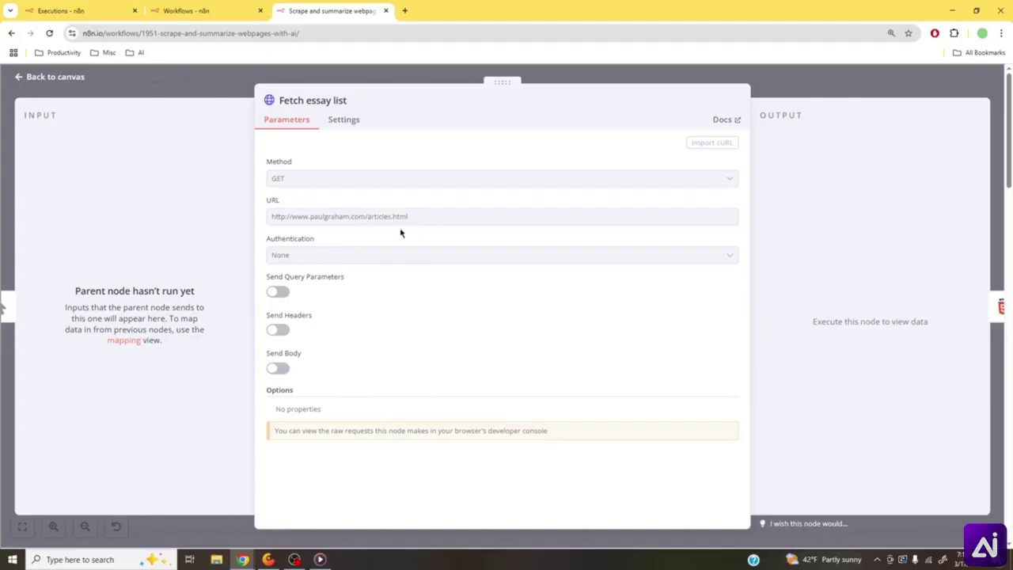
{"action": "left_click", "coordinate": [810, 96]}
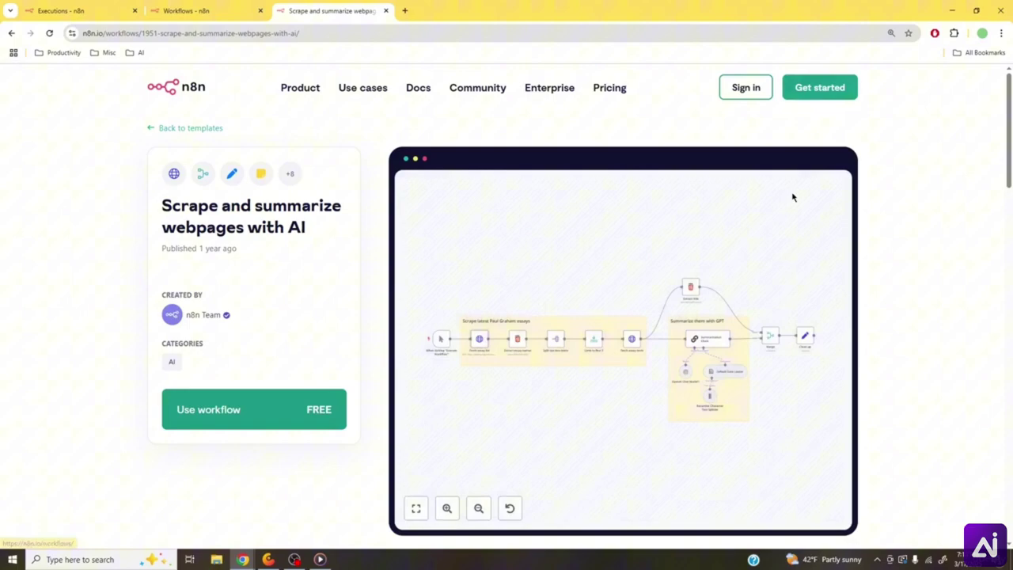
{"action": "double_click", "coordinate": [515, 342]}
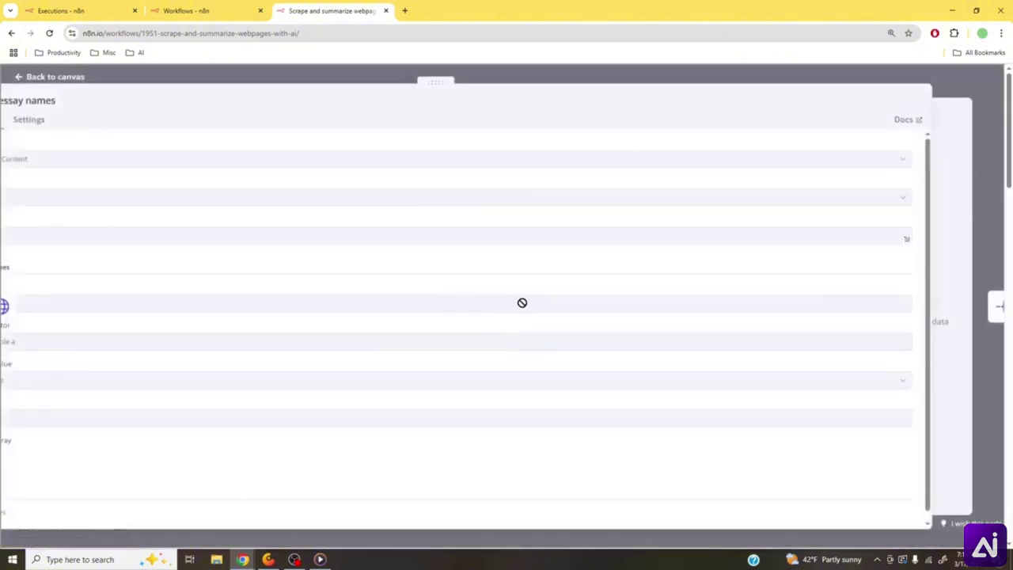
{"action": "left_click", "coordinate": [782, 82]}
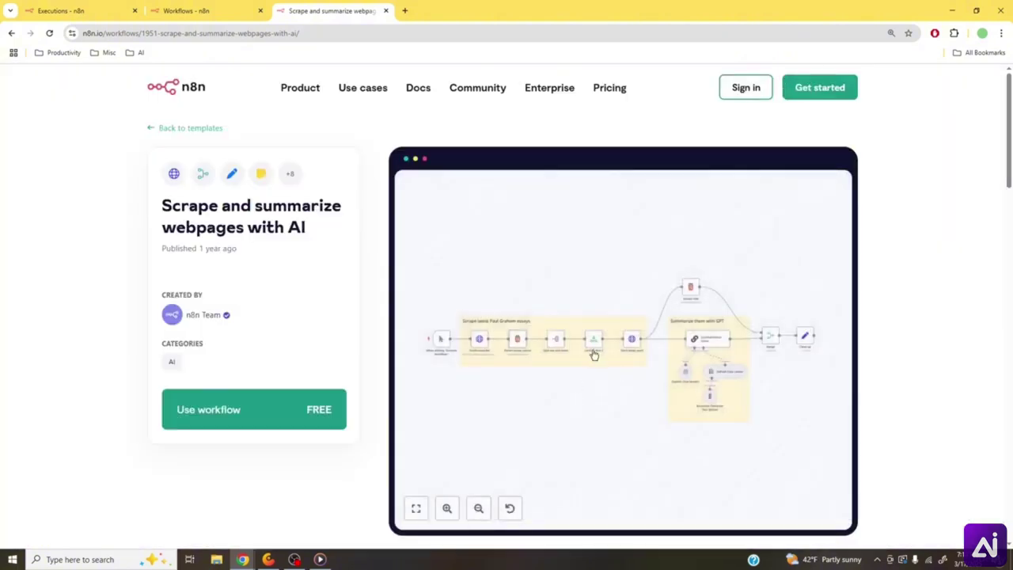
{"action": "double_click", "coordinate": [556, 341]}
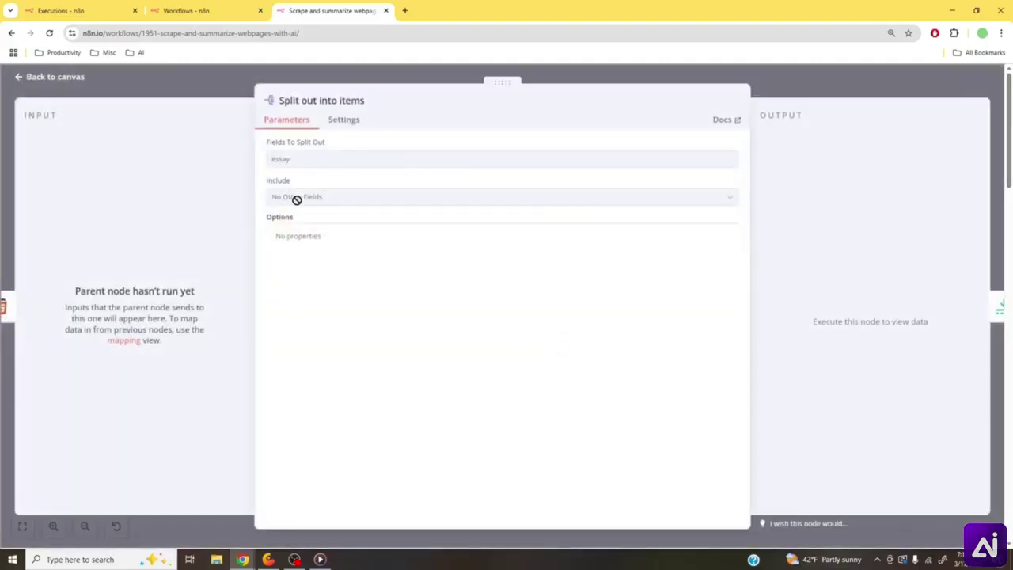
{"action": "left_click", "coordinate": [336, 123]}
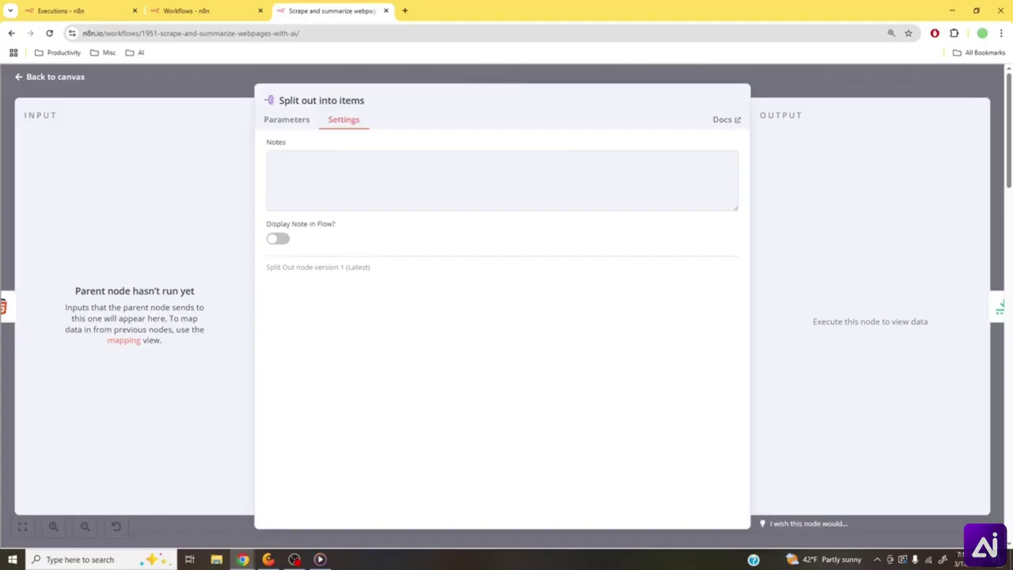
{"action": "left_click", "coordinate": [953, 82]}
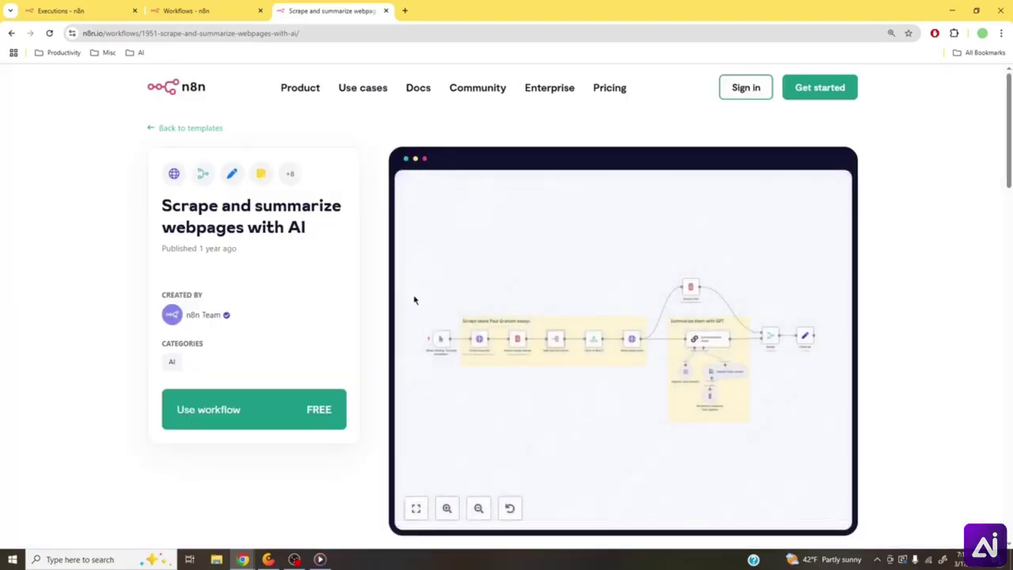
- Copy all nodes of the template and paste them into a new workflow started from scratch in the My project Client B project
{"action": "left_click_drag", "start_coordinate": [416, 275], "coordinate": [838, 455]}
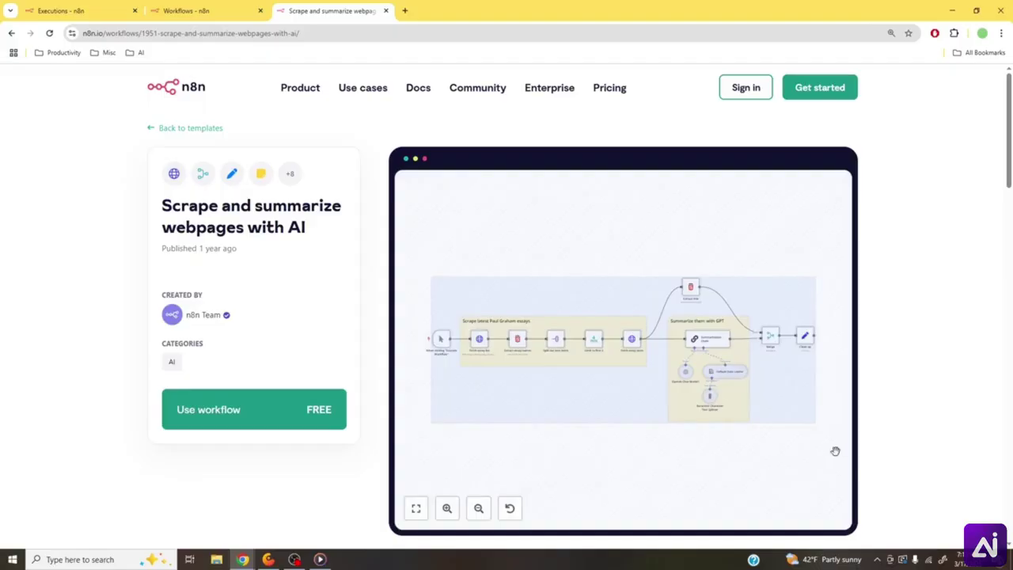
{"action": "key", "text": "ctrl+c"}
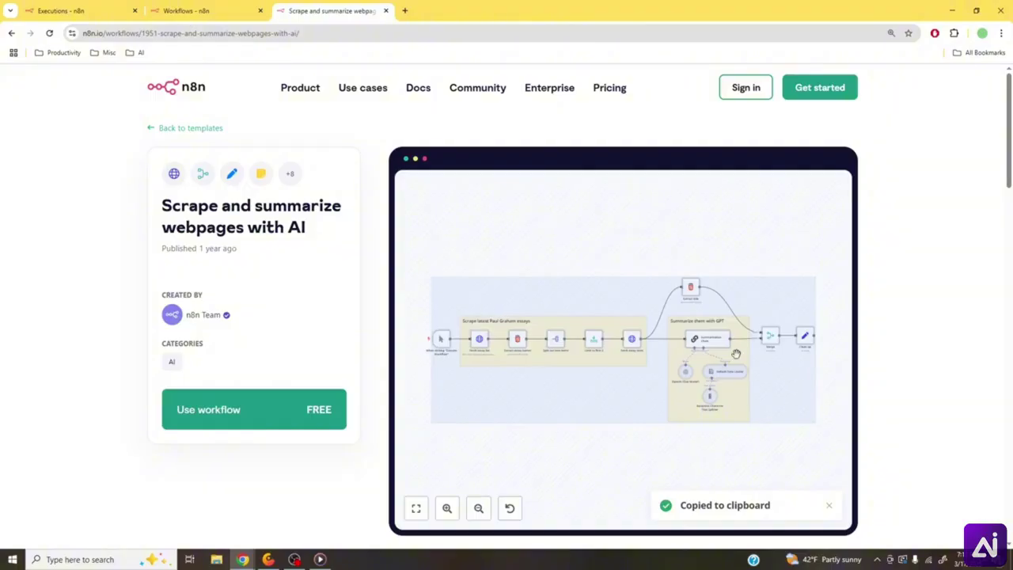
{"action": "left_click", "coordinate": [203, 8]}
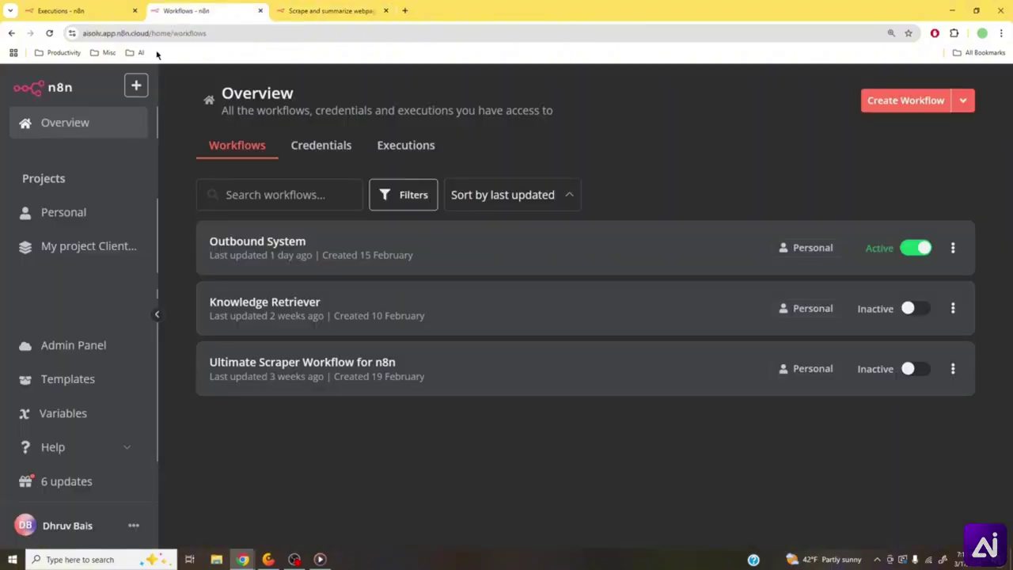
{"action": "left_click", "coordinate": [70, 243]}
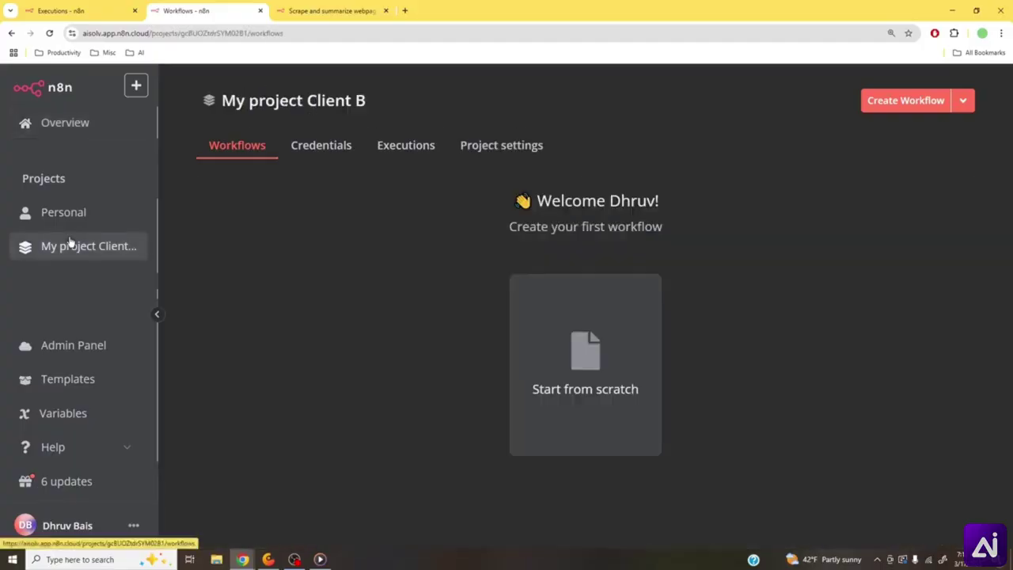
{"action": "left_click", "coordinate": [592, 332]}
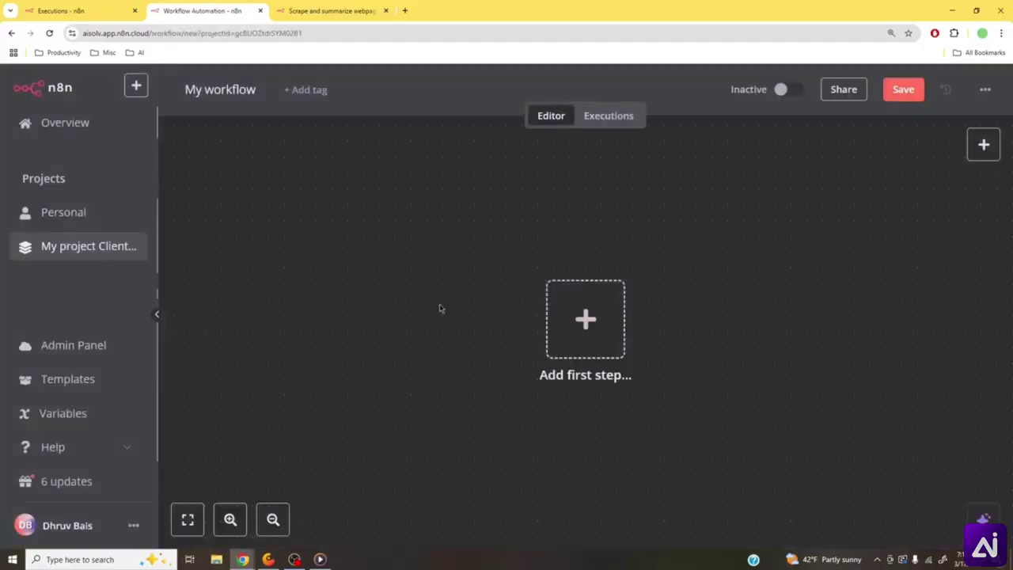
{"action": "key", "text": "ctrl+v"}
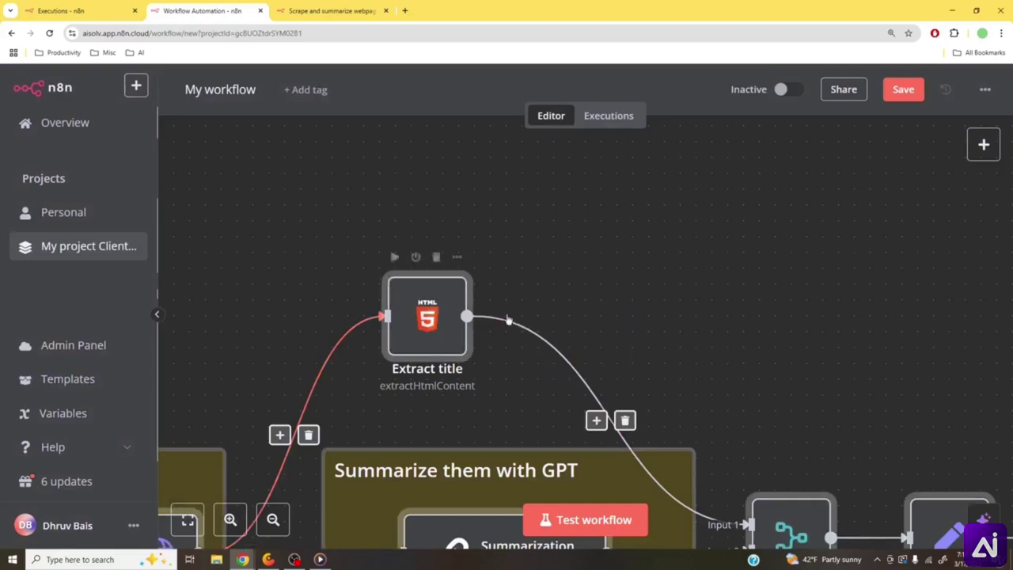
{"action": "scroll", "coordinate": [784, 310], "scroll_direction": "down", "scroll_amount": 6}
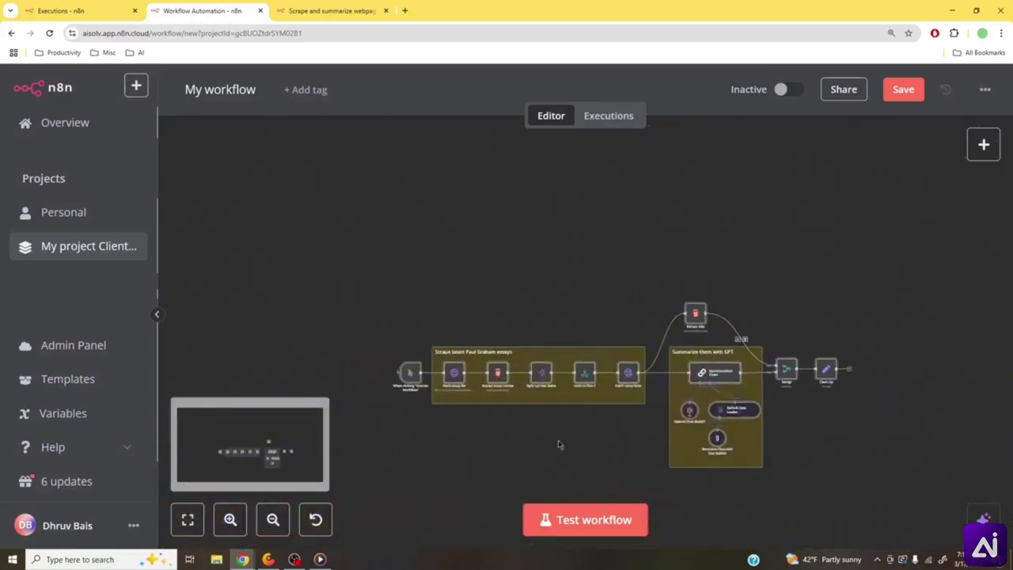
{"action": "scroll", "coordinate": [585, 364], "scroll_direction": "down", "scroll_amount": 3}
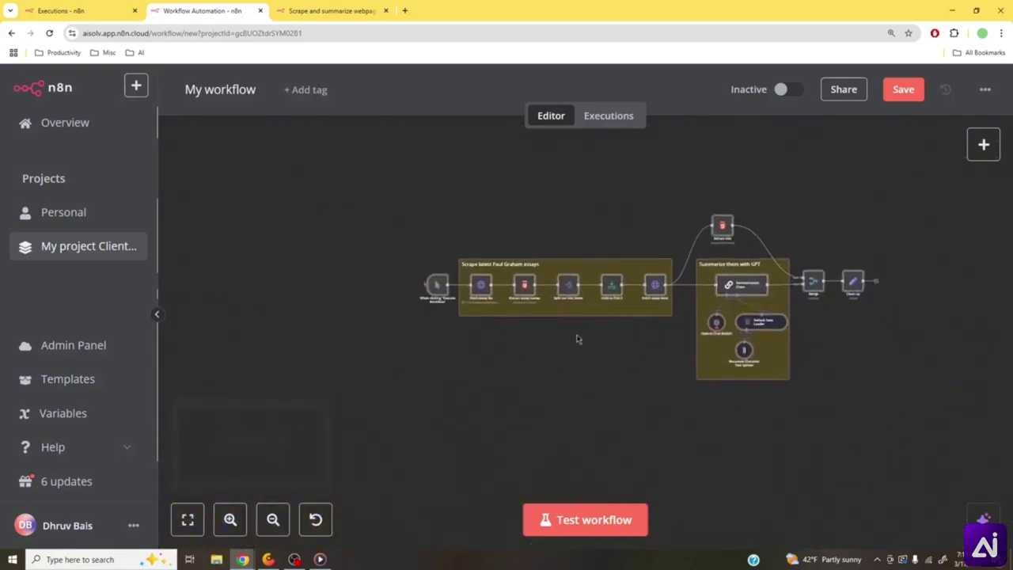
{"action": "scroll", "coordinate": [601, 318], "scroll_direction": "up", "scroll_amount": 3}
{"action": "scroll", "coordinate": [625, 332], "scroll_direction": "up", "scroll_amount": 3}
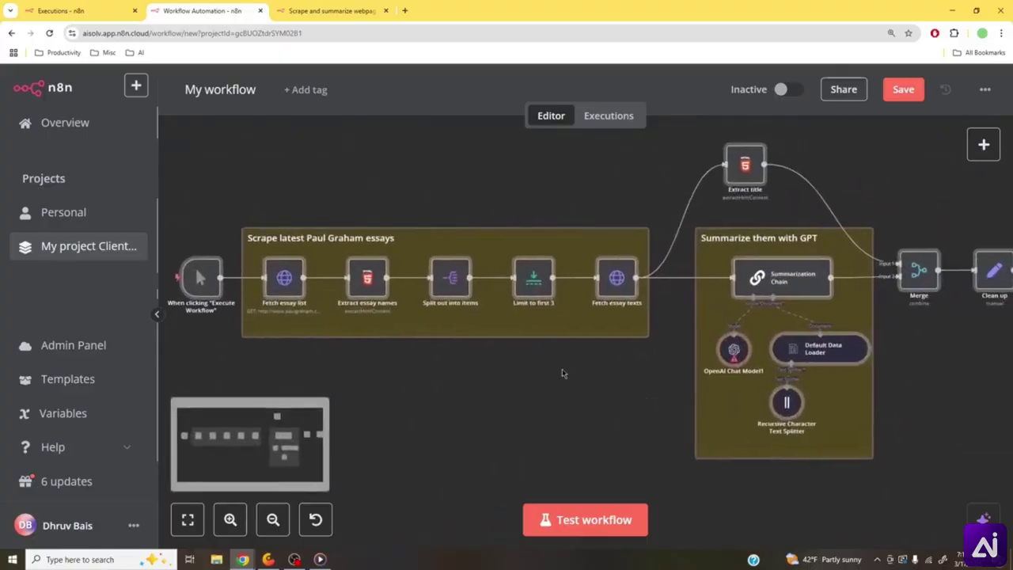
{"action": "scroll", "coordinate": [561, 373], "scroll_direction": "down", "scroll_amount": 1}
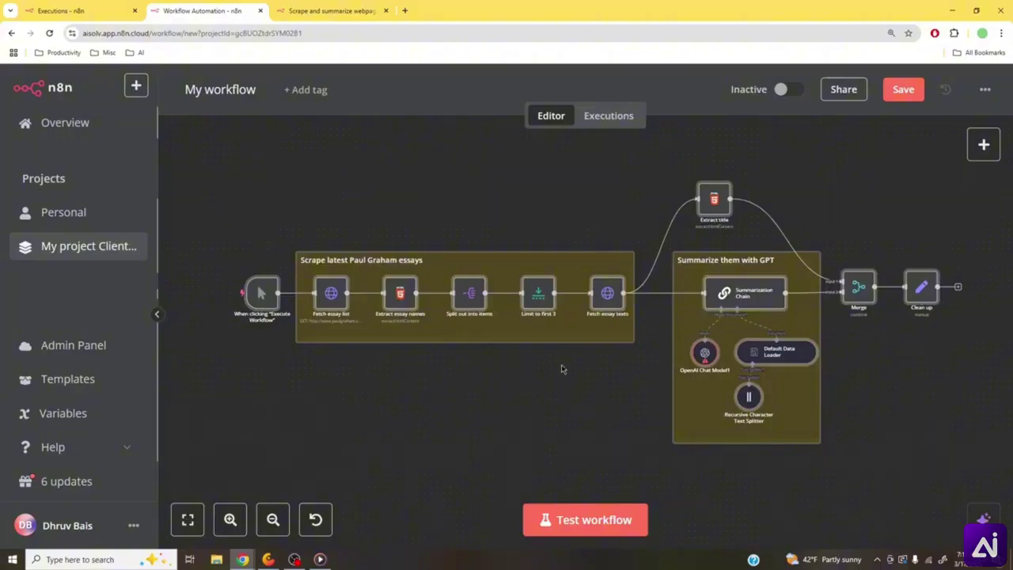
- Revisit the template's preview, select its scraping nodes, and return to the new workflow to check the OpenAI Chat Model1 node
{"action": "left_click", "coordinate": [333, 11]}
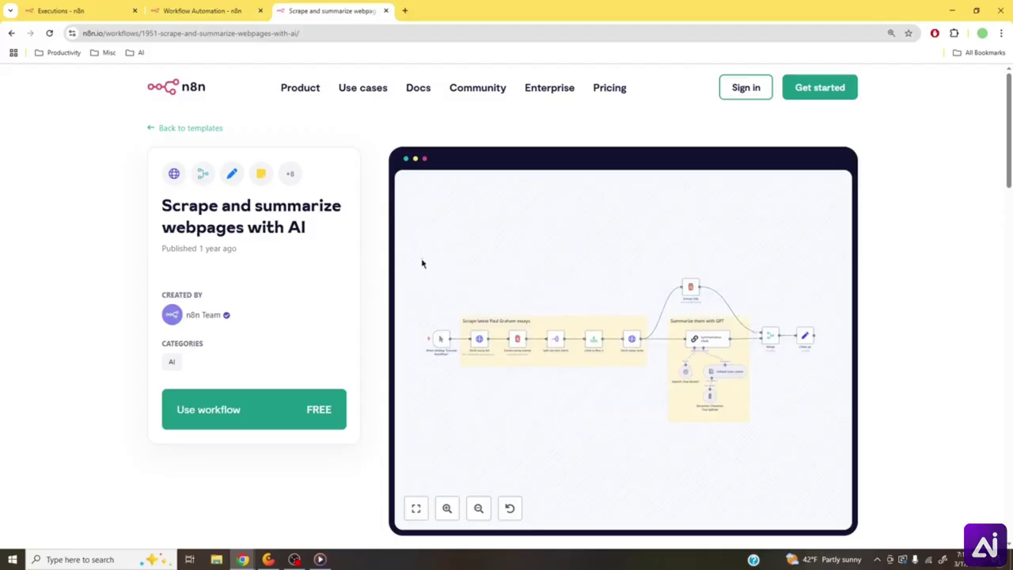
{"action": "left_click_drag", "start_coordinate": [421, 258], "coordinate": [629, 410]}
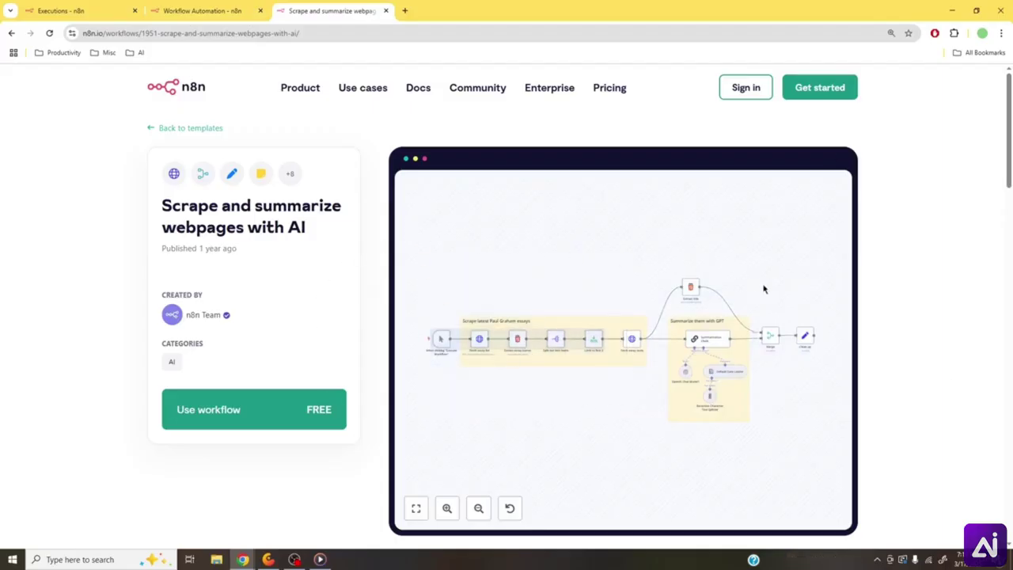
{"action": "left_click", "coordinate": [158, 8]}
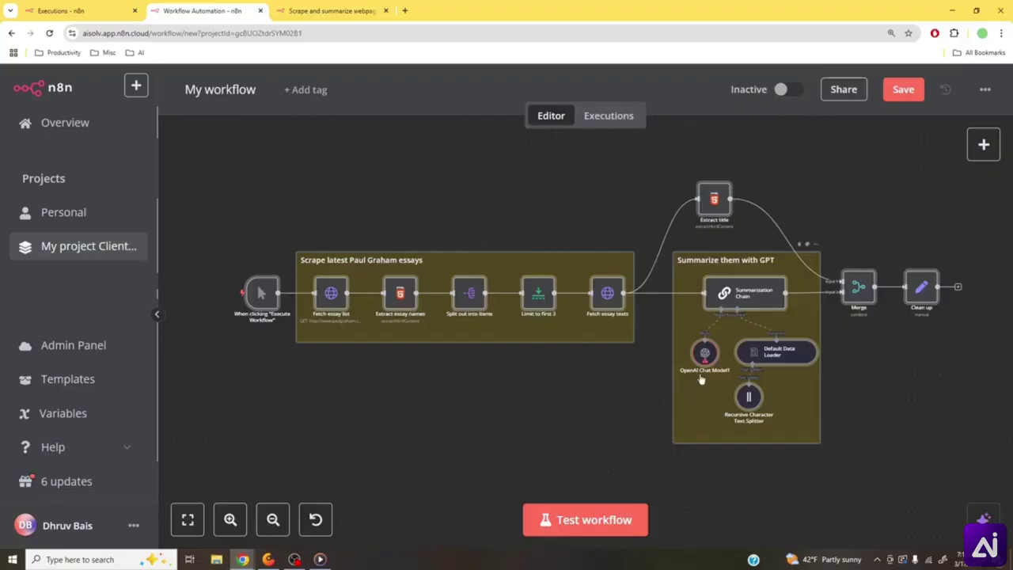
{"action": "mouse_move", "coordinate": [704, 361]}
- View the available Help resources and review the version updates, including the installed version and the newer releases
{"action": "left_click", "coordinate": [90, 448]}
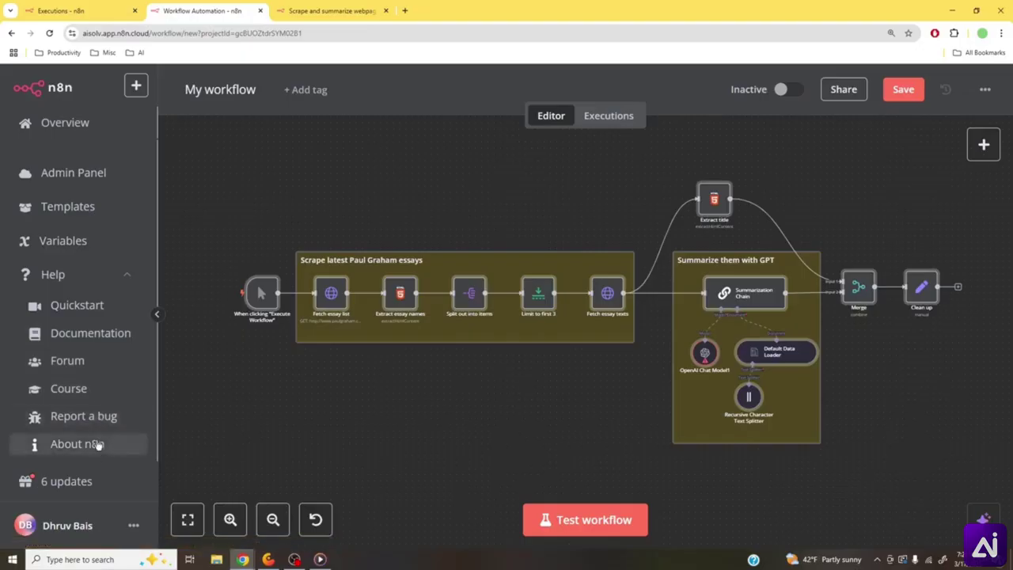
{"action": "left_click", "coordinate": [104, 280]}
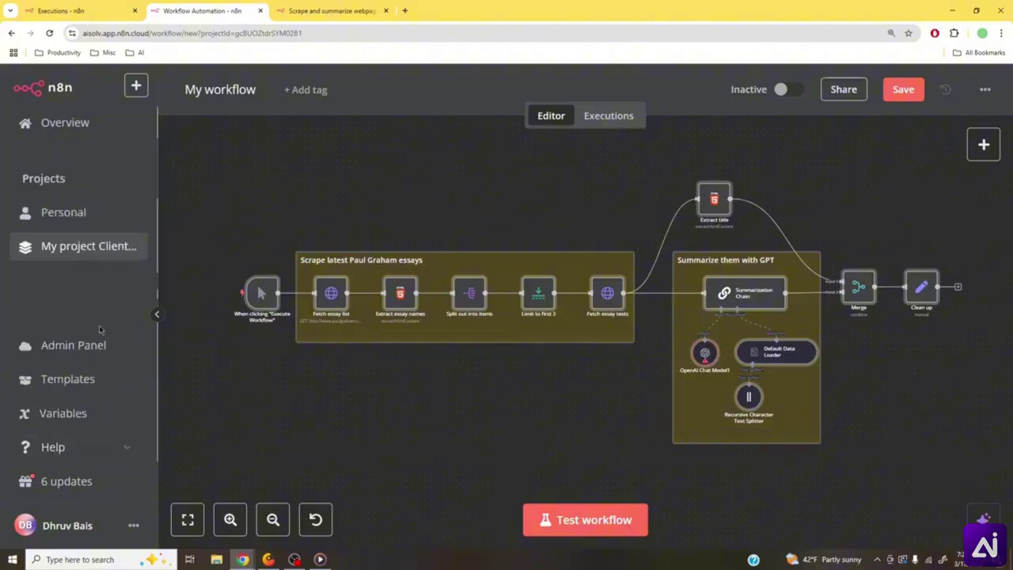
{"action": "left_click", "coordinate": [92, 484]}
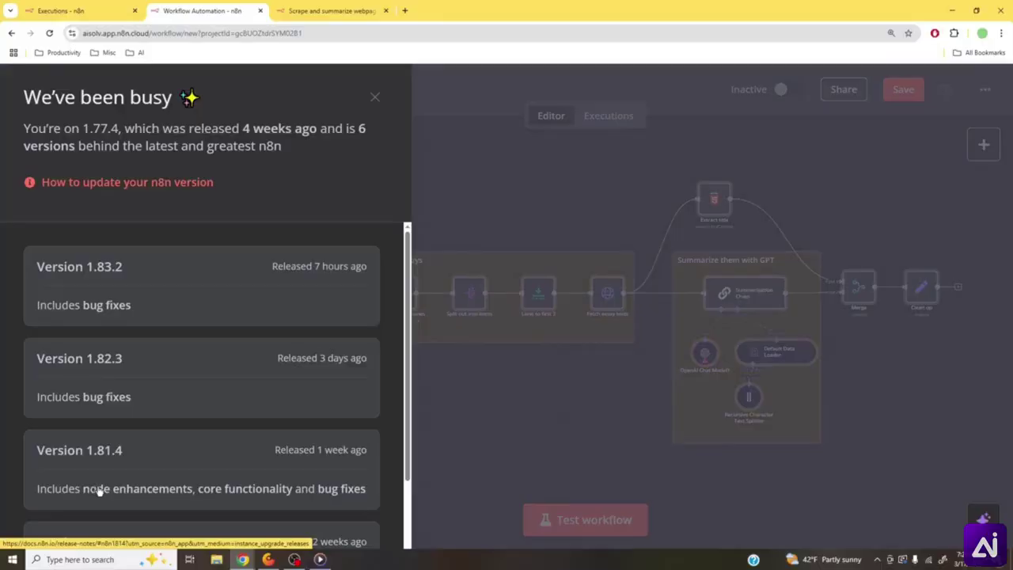
{"action": "scroll", "coordinate": [99, 491], "scroll_direction": "down", "scroll_amount": 1}
{"action": "scroll", "coordinate": [106, 488], "scroll_direction": "up", "scroll_amount": 2}
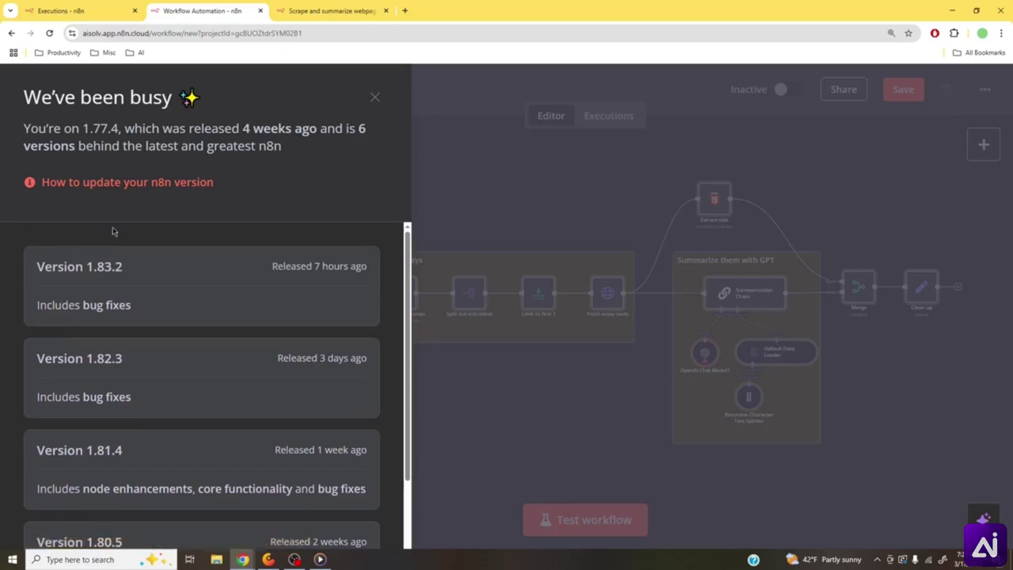
{"action": "triple_click", "coordinate": [99, 131]}
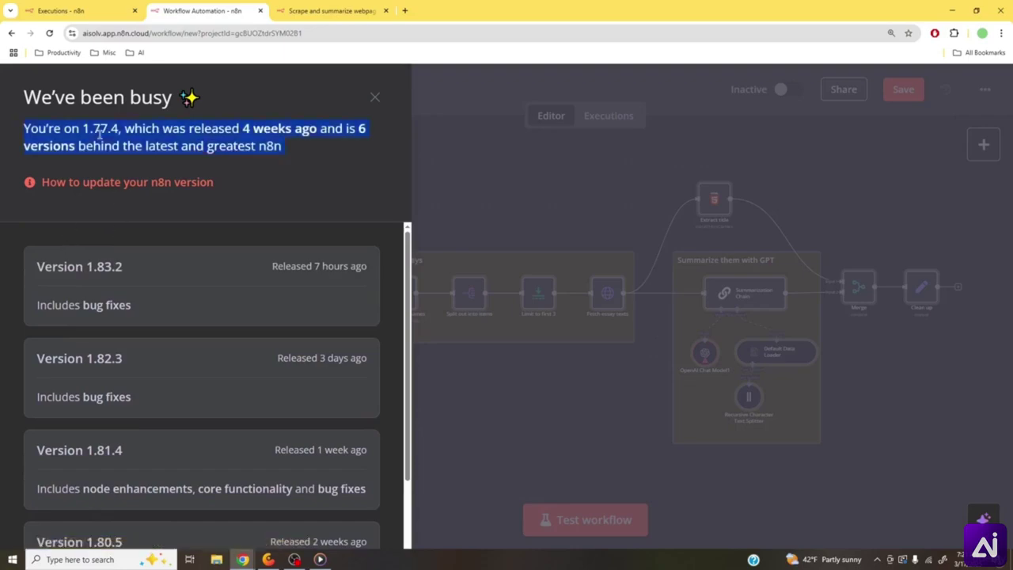
{"action": "double_click", "coordinate": [99, 131]}
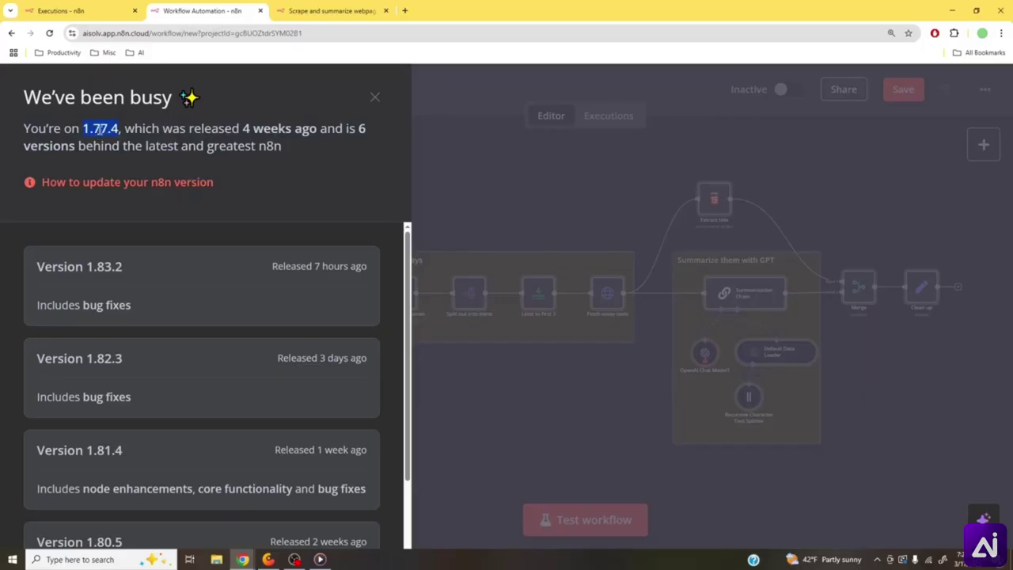
{"action": "double_click", "coordinate": [98, 132]}
{"action": "left_click", "coordinate": [98, 129]}
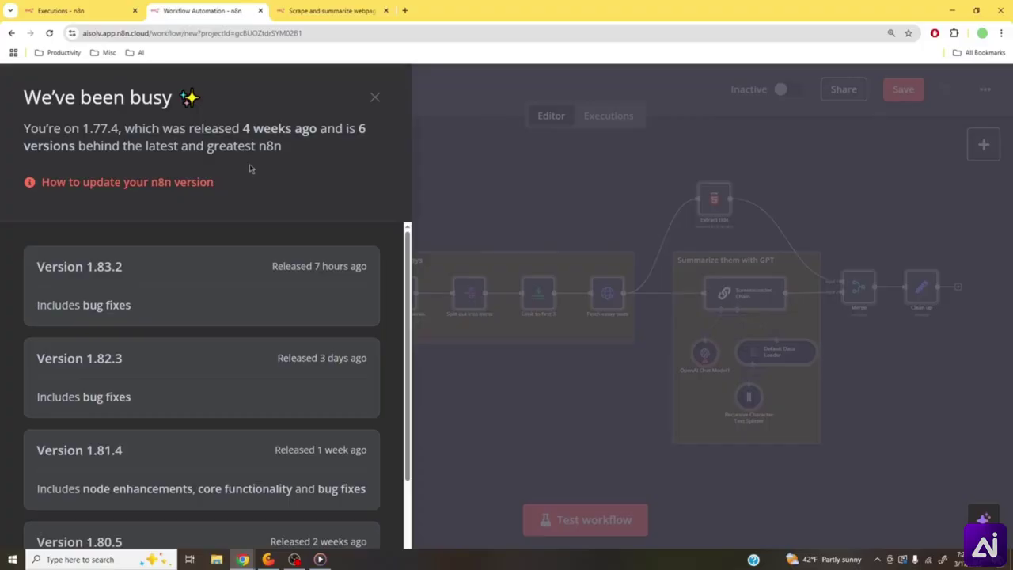
{"action": "mouse_move", "coordinate": [87, 130]}
{"action": "left_mouse_down"}
{"action": "mouse_move", "coordinate": [121, 133]}
{"action": "mouse_move", "coordinate": [83, 130]}
{"action": "left_mouse_up"}
{"action": "left_click", "coordinate": [83, 129]}
{"action": "left_click", "coordinate": [375, 99]}
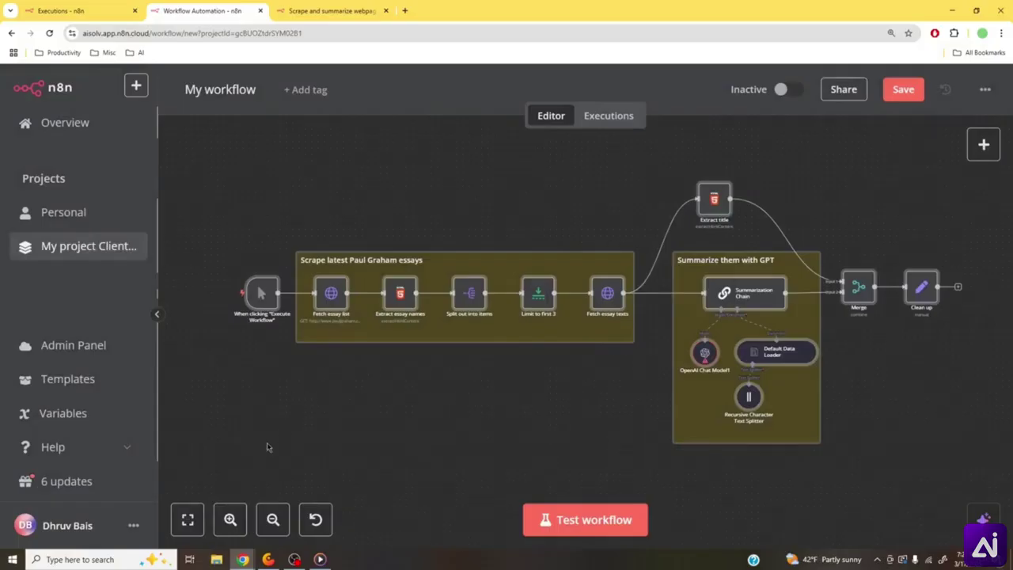
- View the account menu options and save the workflow containing the pasted template nodes
{"action": "left_click", "coordinate": [134, 525]}
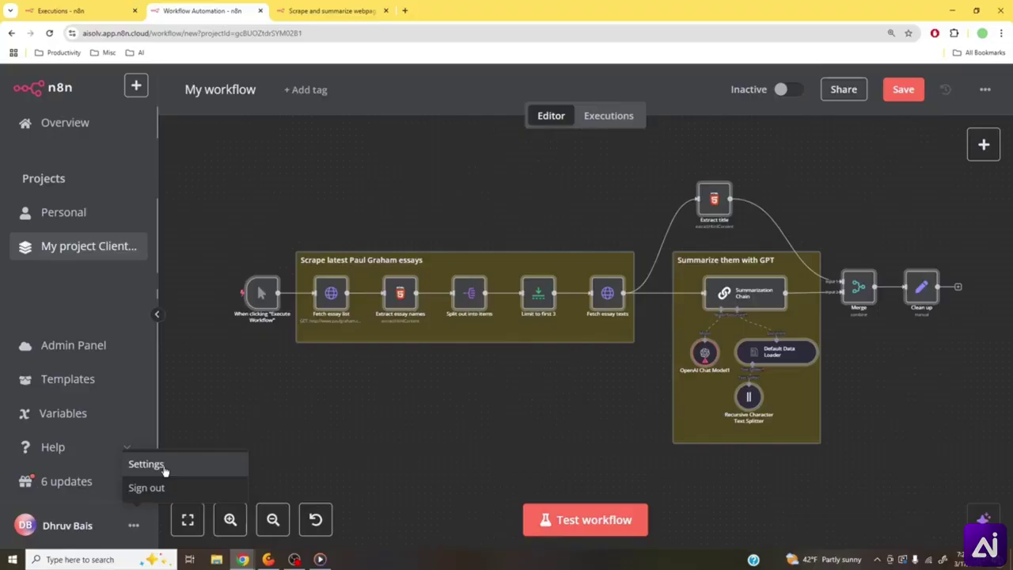
{"action": "left_click", "coordinate": [500, 439]}
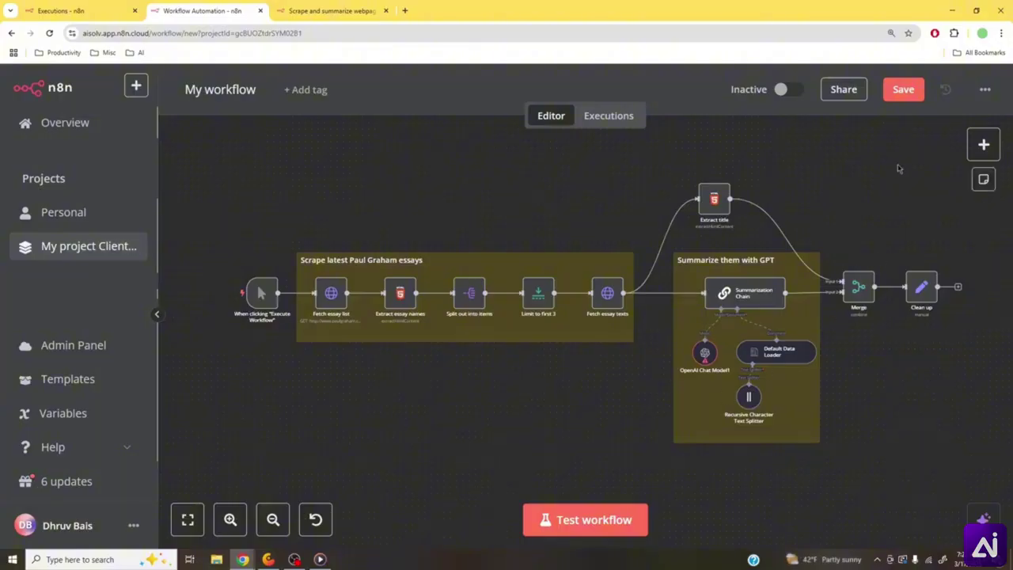
{"action": "left_click", "coordinate": [906, 99]}
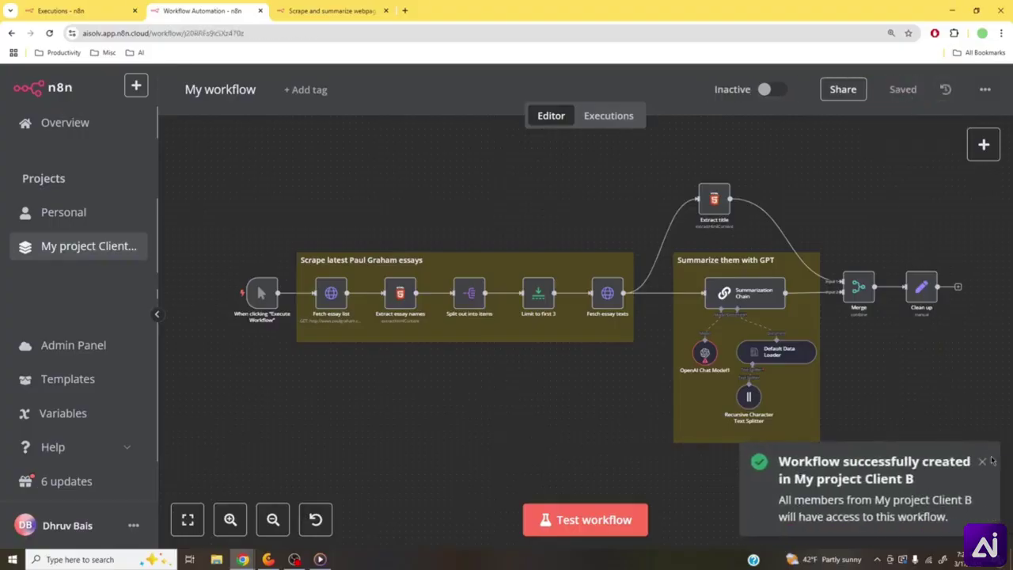
{"action": "left_click", "coordinate": [982, 461]}
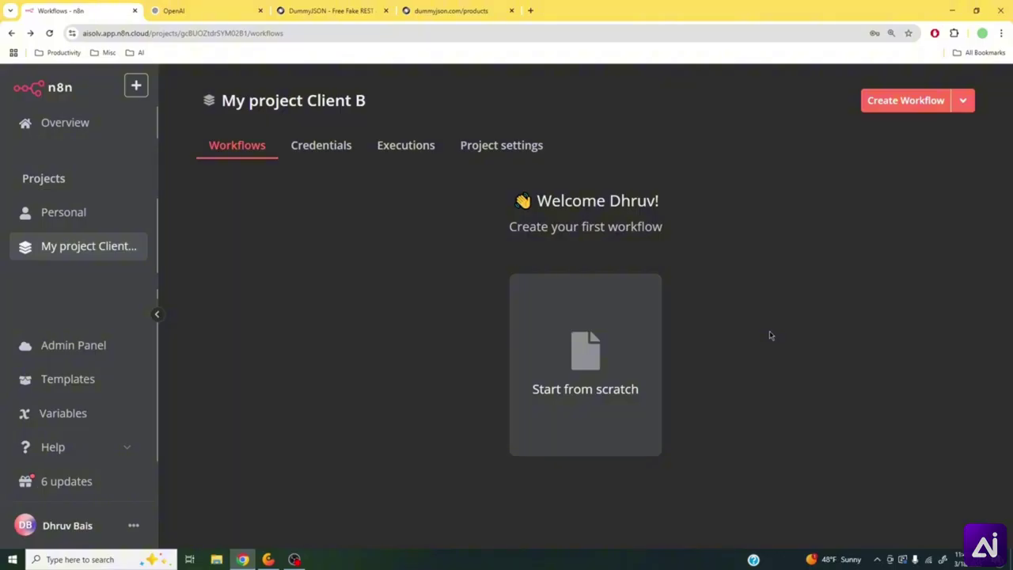
- Start a workflow from scratch in My project Client B, add an On chat message trigger, and review its parameters and settings
{"action": "left_click", "coordinate": [626, 345]}
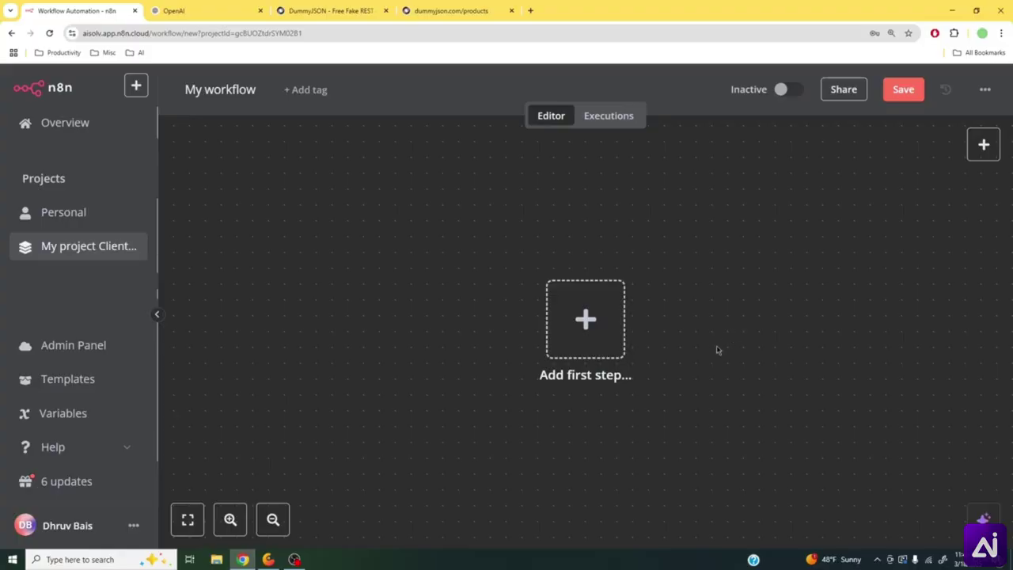
{"action": "left_click", "coordinate": [585, 321]}
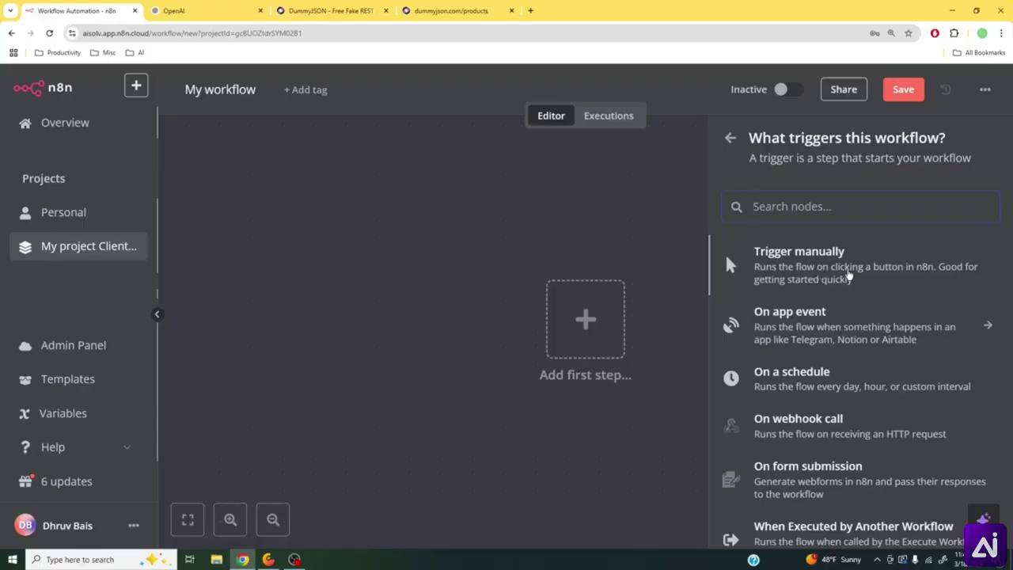
{"action": "scroll", "coordinate": [847, 274], "scroll_direction": "down", "scroll_amount": 1}
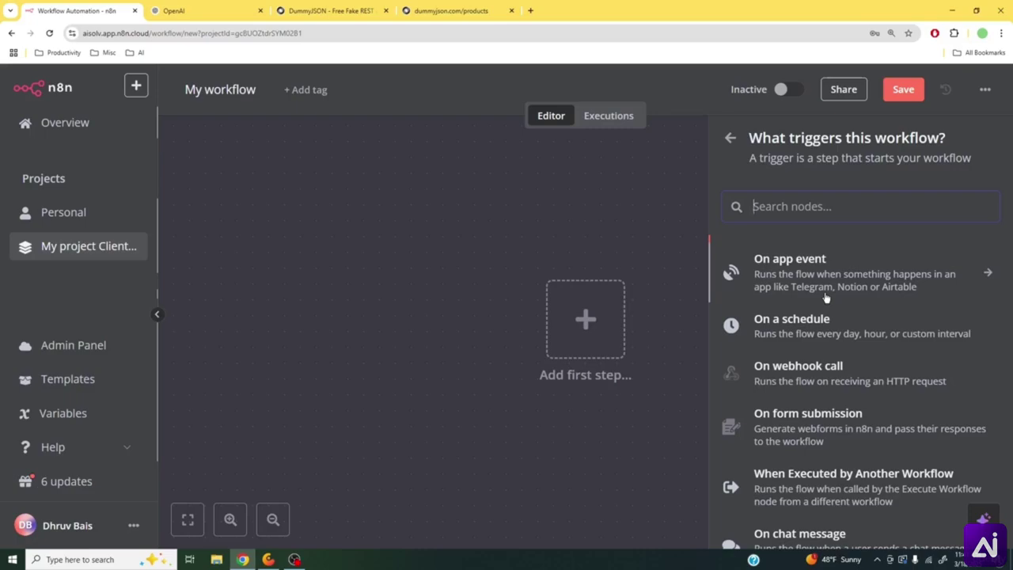
{"action": "scroll", "coordinate": [826, 297], "scroll_direction": "down", "scroll_amount": 1}
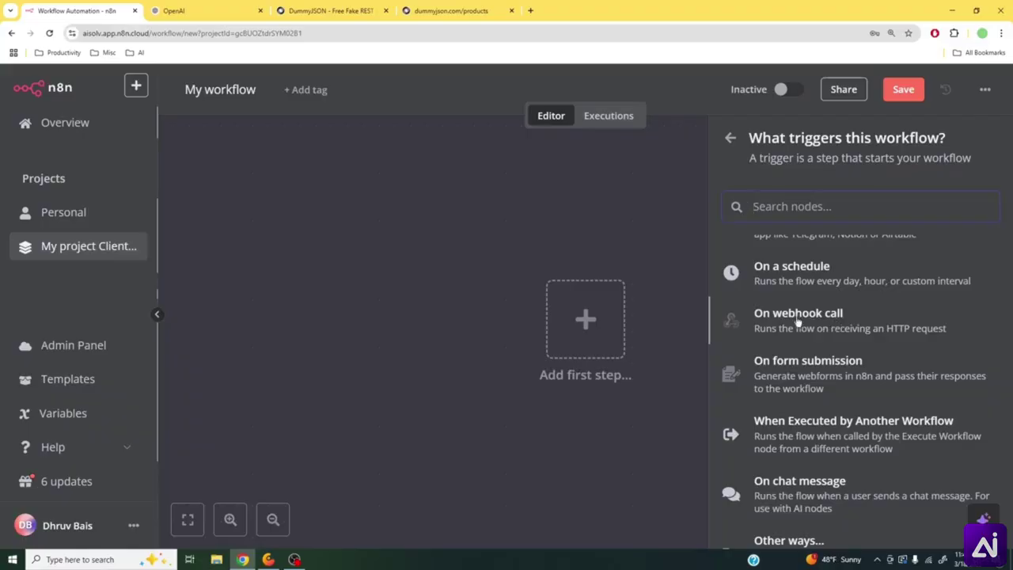
{"action": "scroll", "coordinate": [834, 325], "scroll_direction": "down", "scroll_amount": 1}
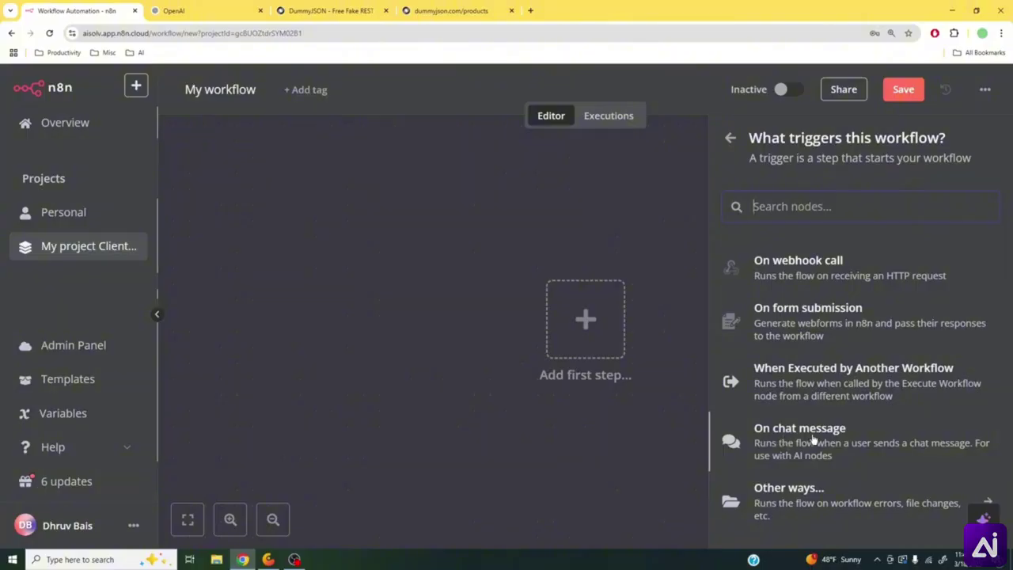
{"action": "left_click", "coordinate": [874, 445]}
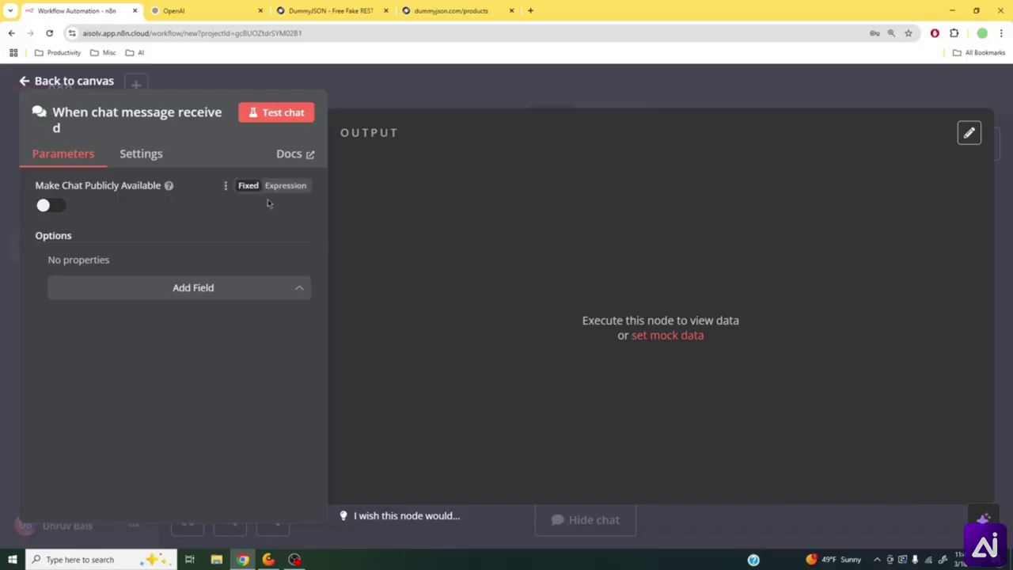
{"action": "left_click", "coordinate": [144, 155]}
{"action": "left_click", "coordinate": [79, 157]}
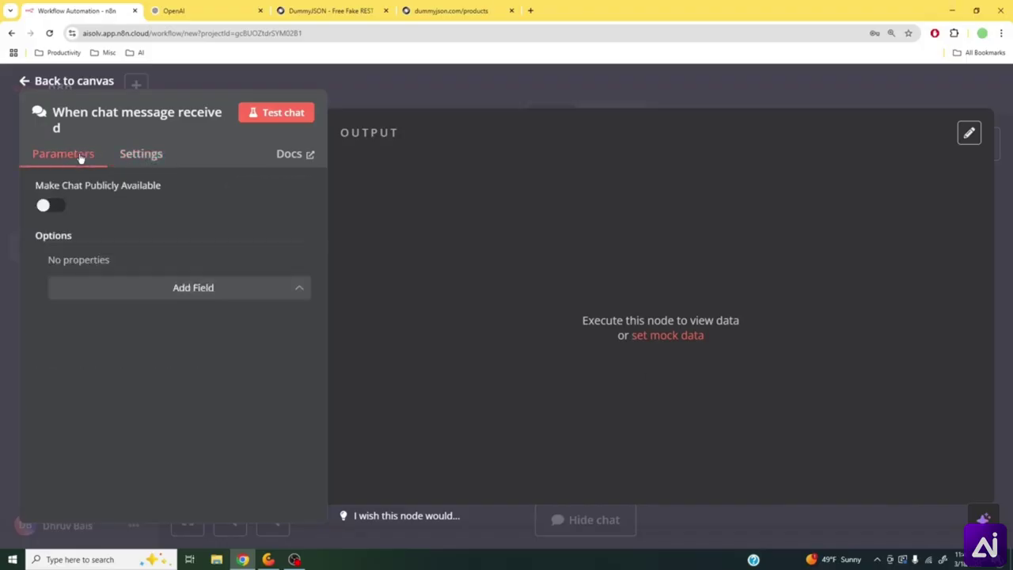
{"action": "left_click", "coordinate": [534, 93]}
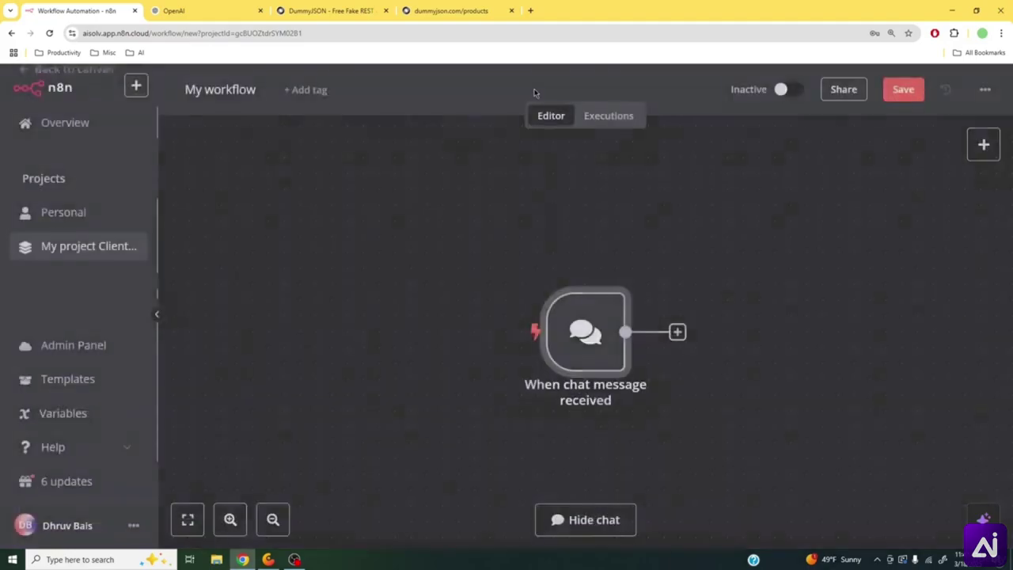
- Save the workflow that contains the chat message trigger, leaving room beside the trigger for further nodes
{"action": "left_click_drag", "start_coordinate": [776, 413], "coordinate": [740, 371]}
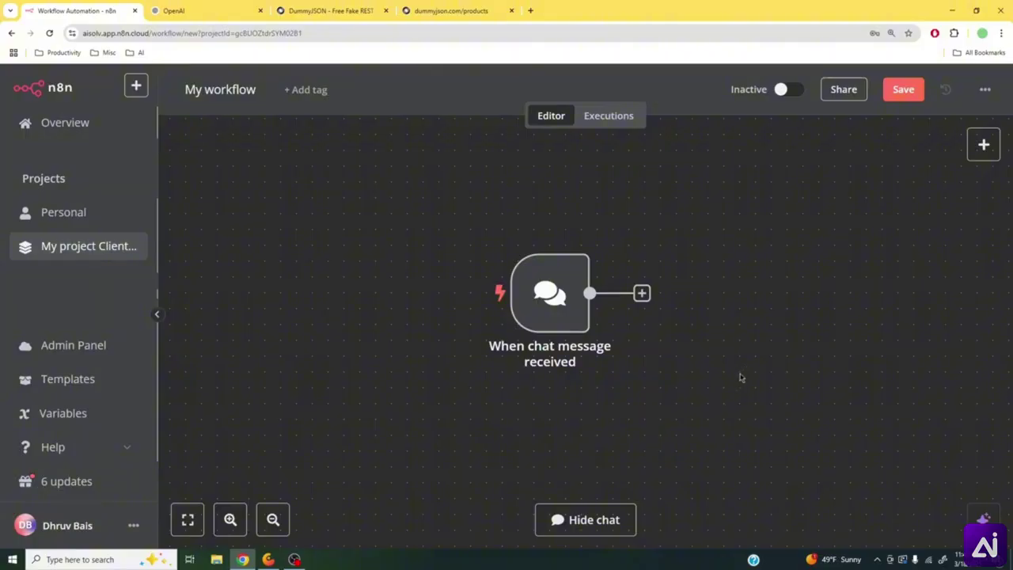
{"action": "left_click_drag", "start_coordinate": [738, 377], "coordinate": [707, 357]}
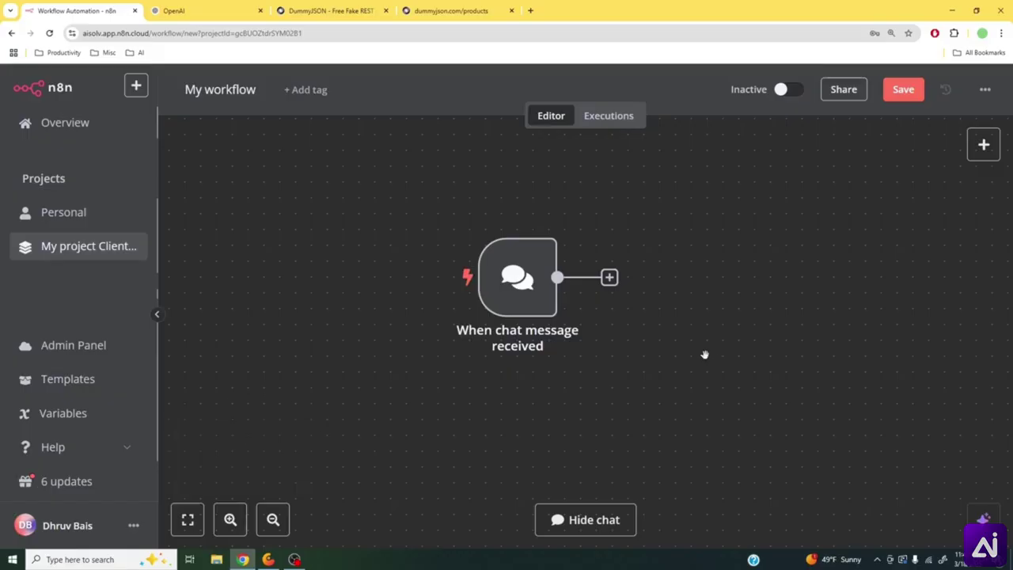
{"action": "scroll", "coordinate": [704, 355], "scroll_direction": "down", "scroll_amount": 3}
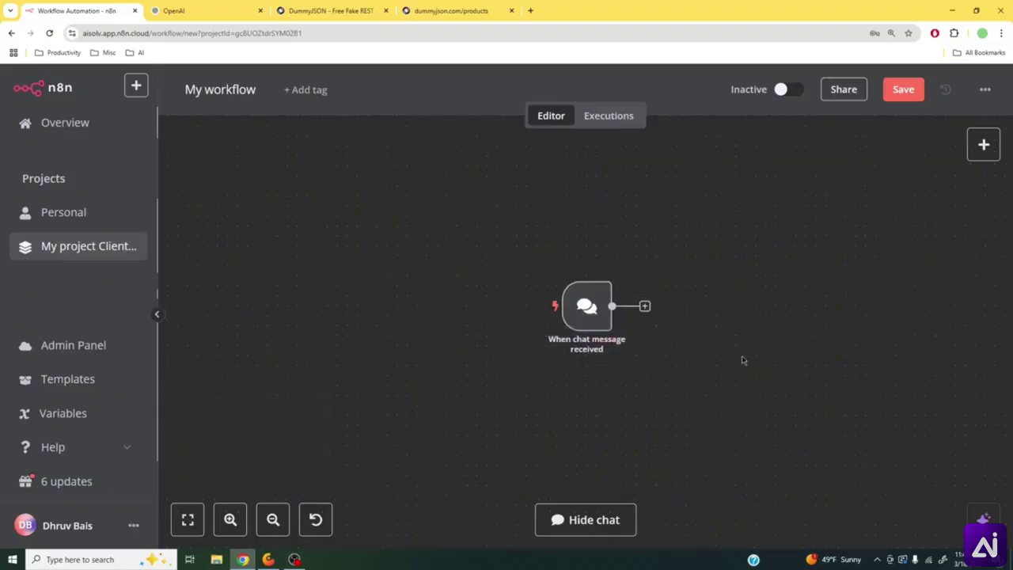
{"action": "left_click_drag", "start_coordinate": [741, 355], "coordinate": [579, 343]}
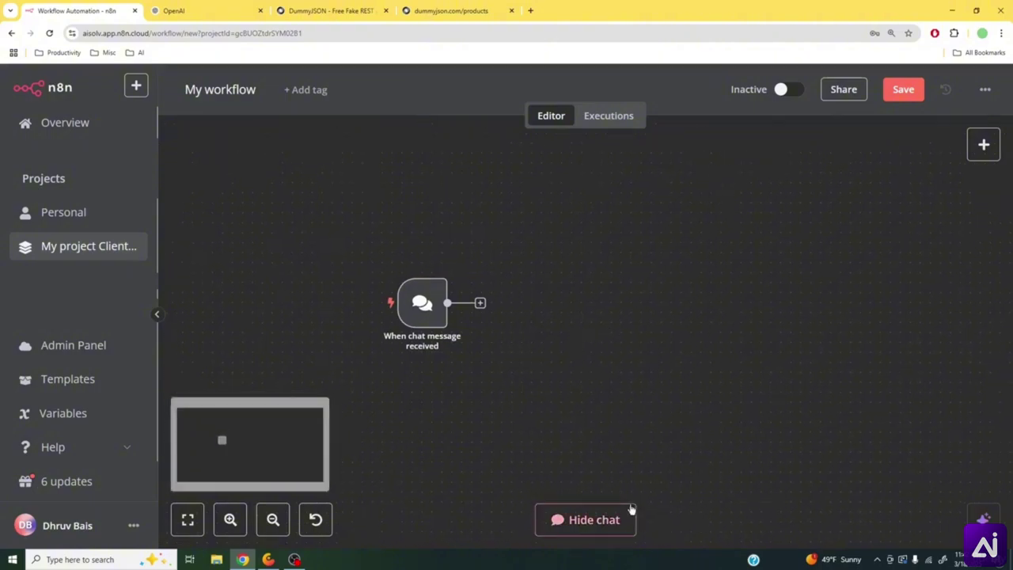
{"action": "left_click", "coordinate": [894, 95]}
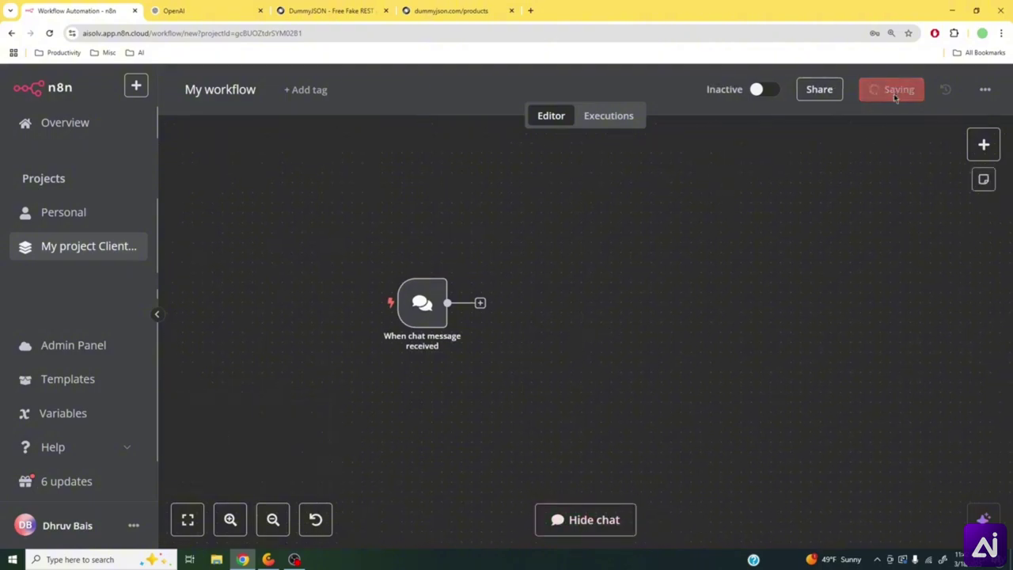
- Open the workflow's test chat and send the message "hi there"
{"action": "left_click", "coordinate": [594, 520]}
{"action": "left_click", "coordinate": [583, 522]}
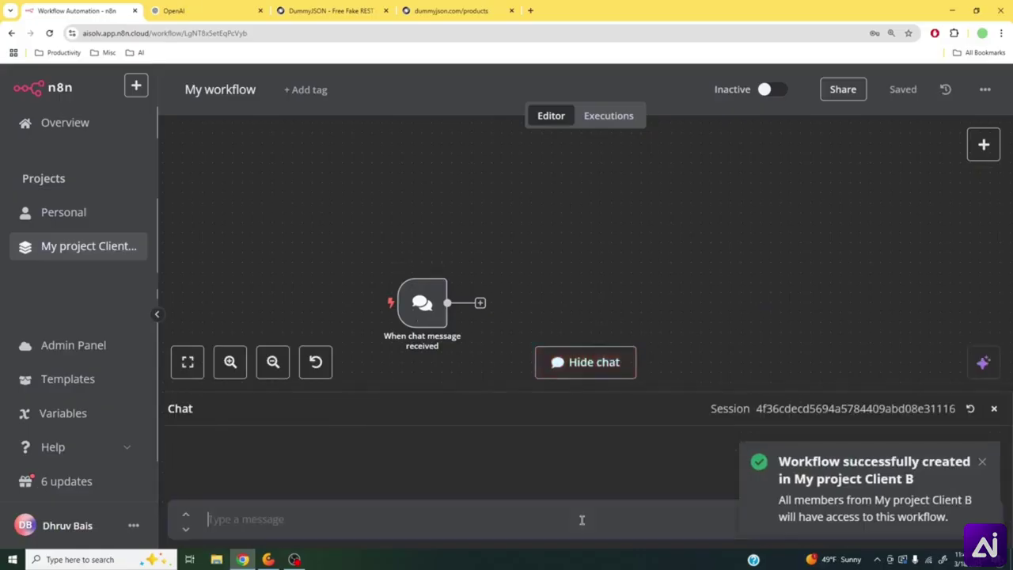
{"action": "left_click", "coordinate": [981, 462]}
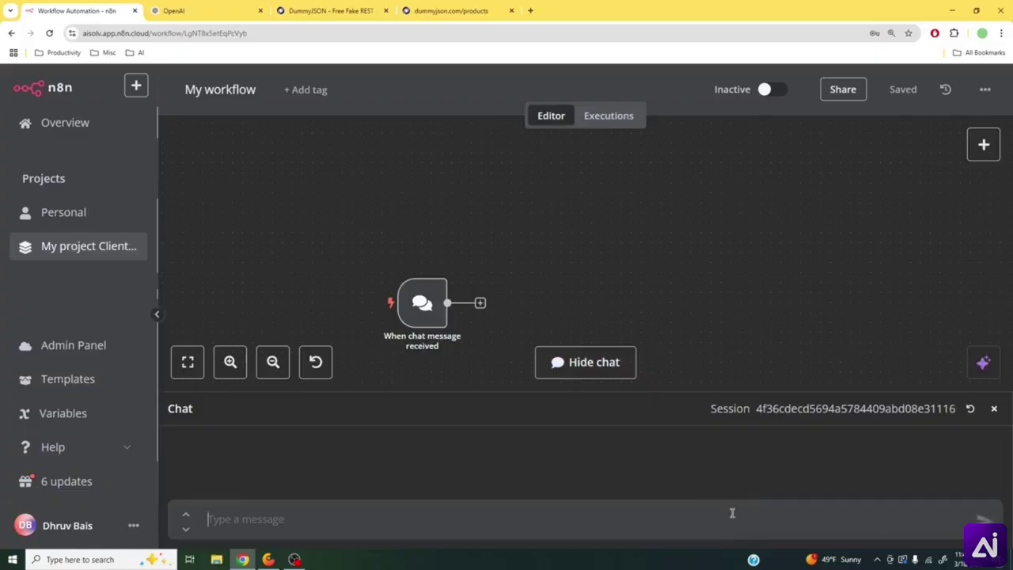
{"action": "left_click", "coordinate": [729, 513]}
{"action": "type", "text": "hi there"}
{"action": "key", "text": "Return"}
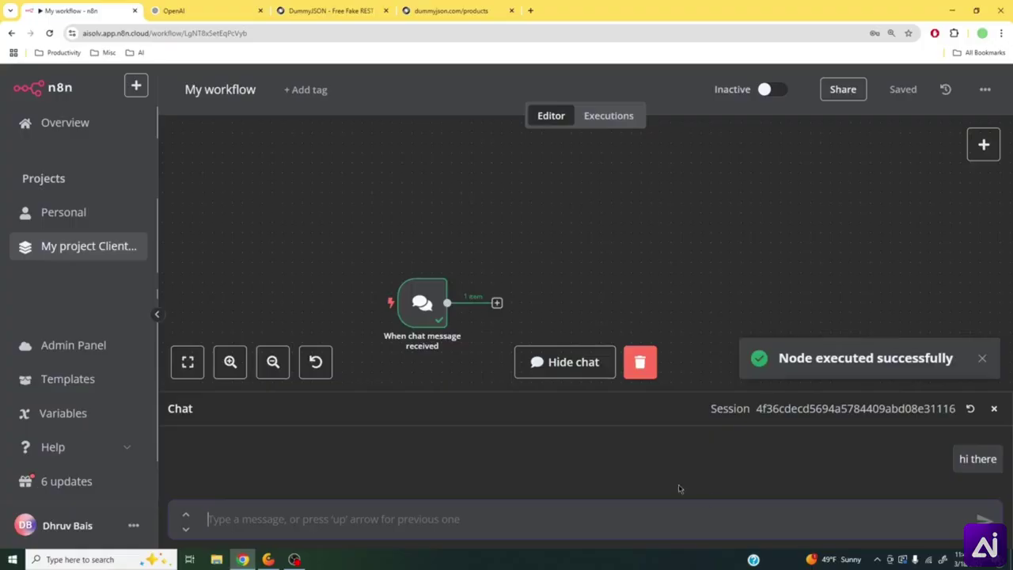
- Examine the chat trigger's output, including the sessionId, action and chatInput fields with their values, and return to the canvas
{"action": "left_click_drag", "start_coordinate": [572, 319], "coordinate": [580, 248]}
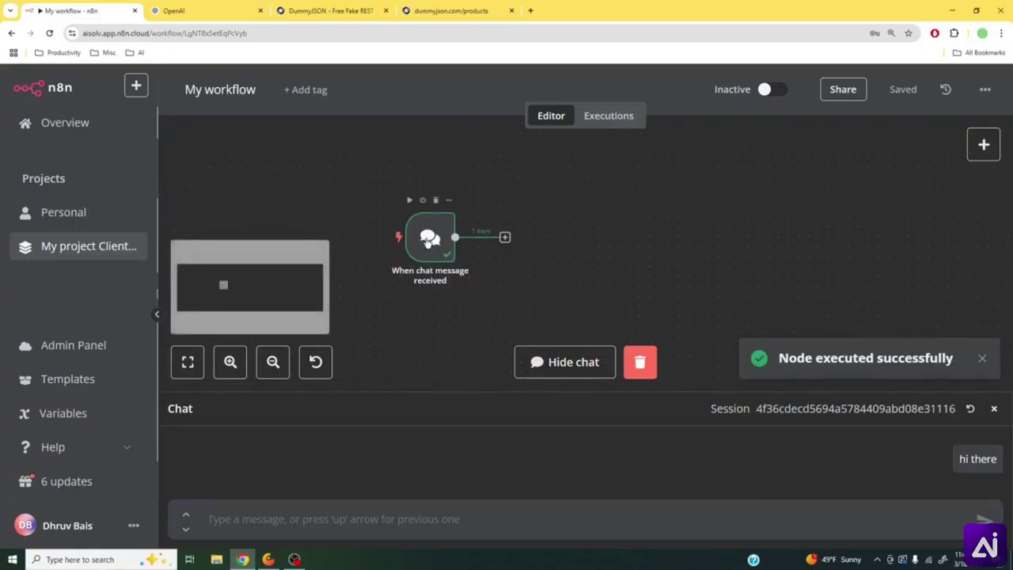
{"action": "double_click", "coordinate": [426, 239]}
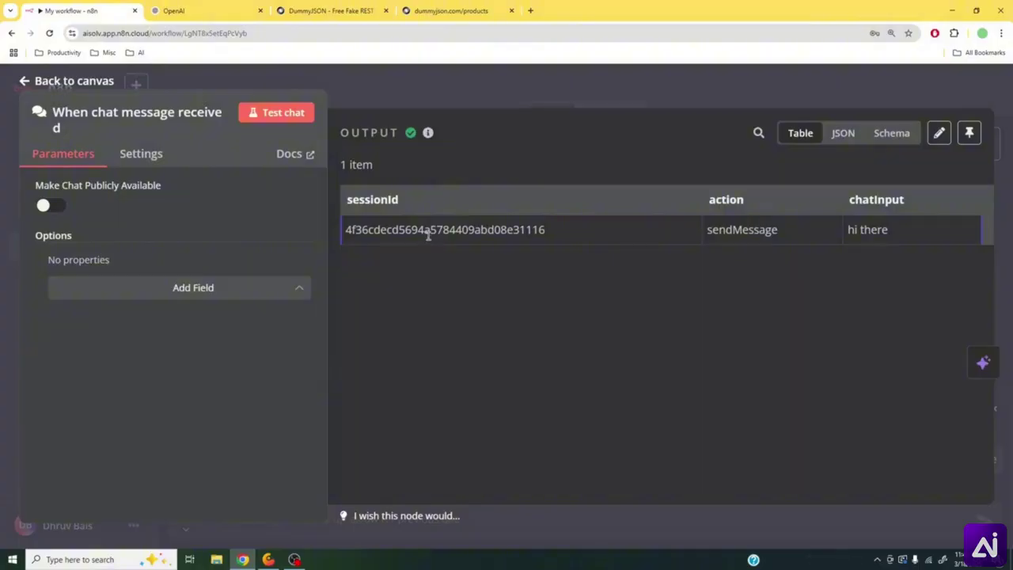
{"action": "double_click", "coordinate": [373, 200]}
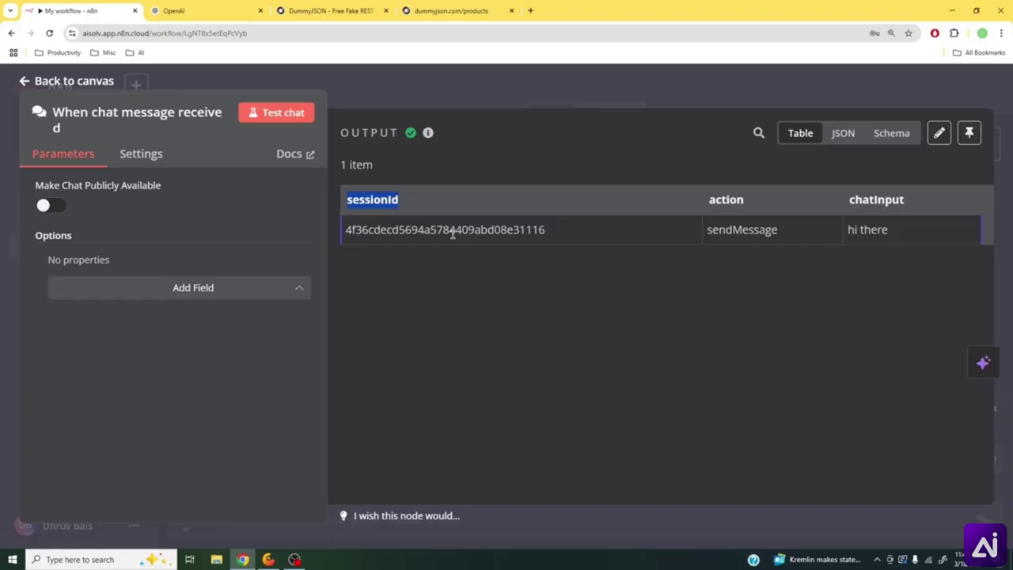
{"action": "double_click", "coordinate": [453, 231]}
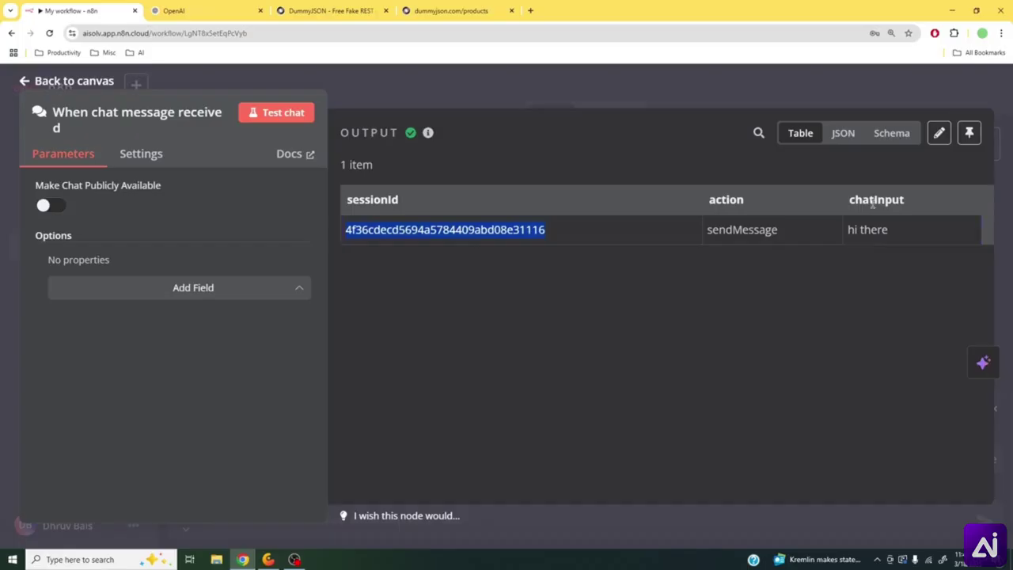
{"action": "double_click", "coordinate": [730, 199]}
{"action": "double_click", "coordinate": [741, 230]}
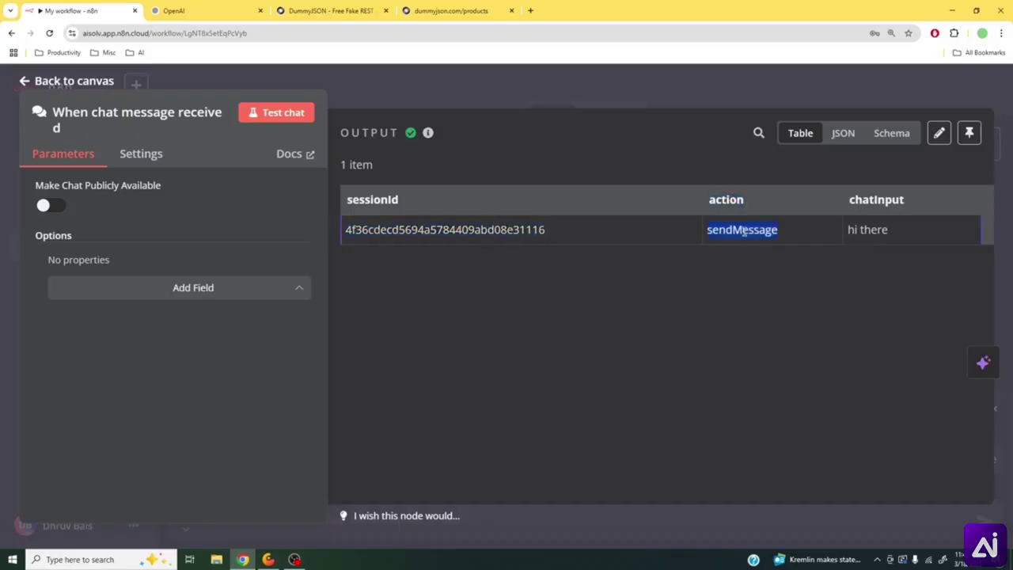
{"action": "double_click", "coordinate": [882, 201]}
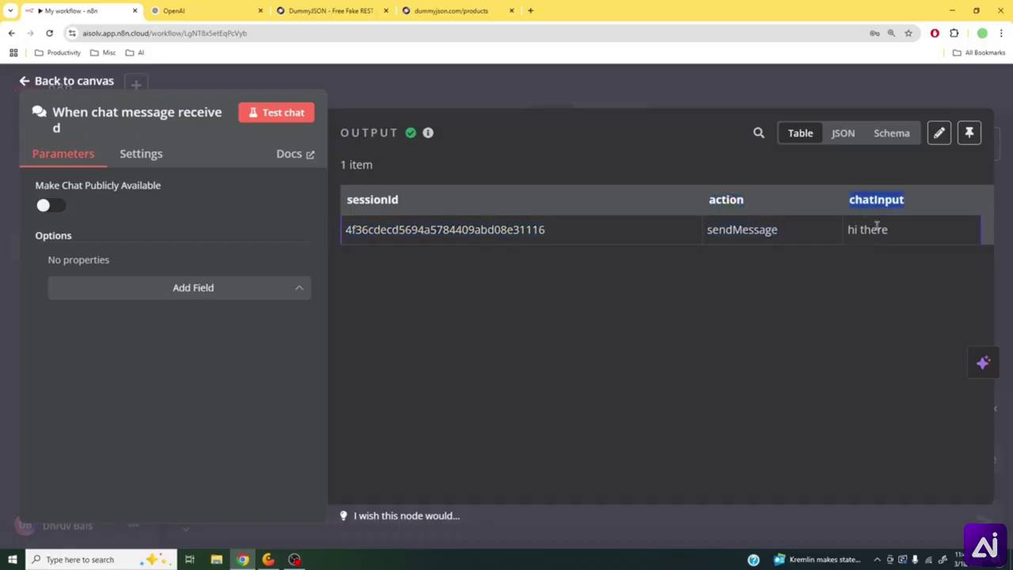
{"action": "double_click", "coordinate": [873, 230]}
{"action": "triple_click", "coordinate": [874, 230]}
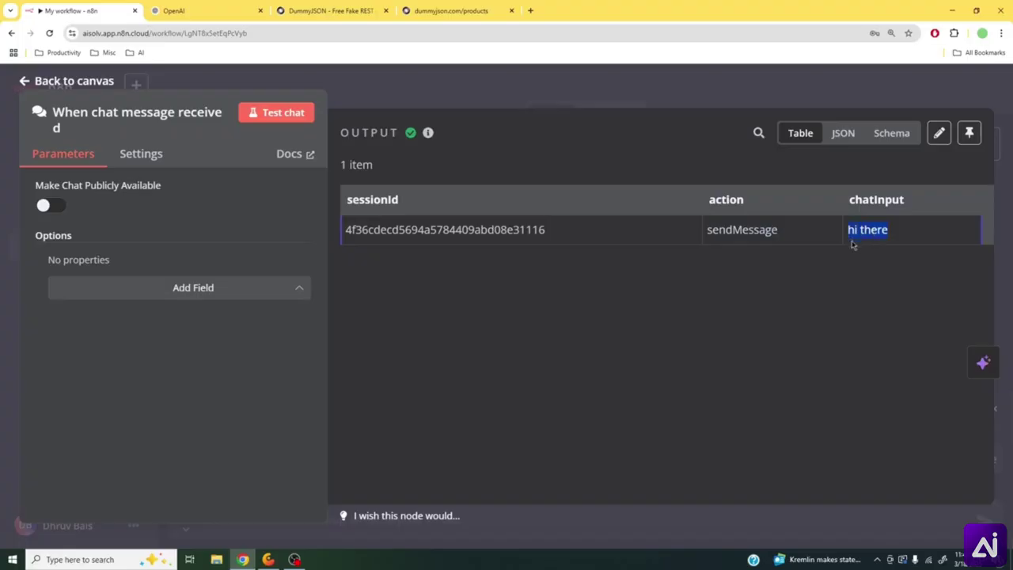
{"action": "left_click", "coordinate": [764, 87]}
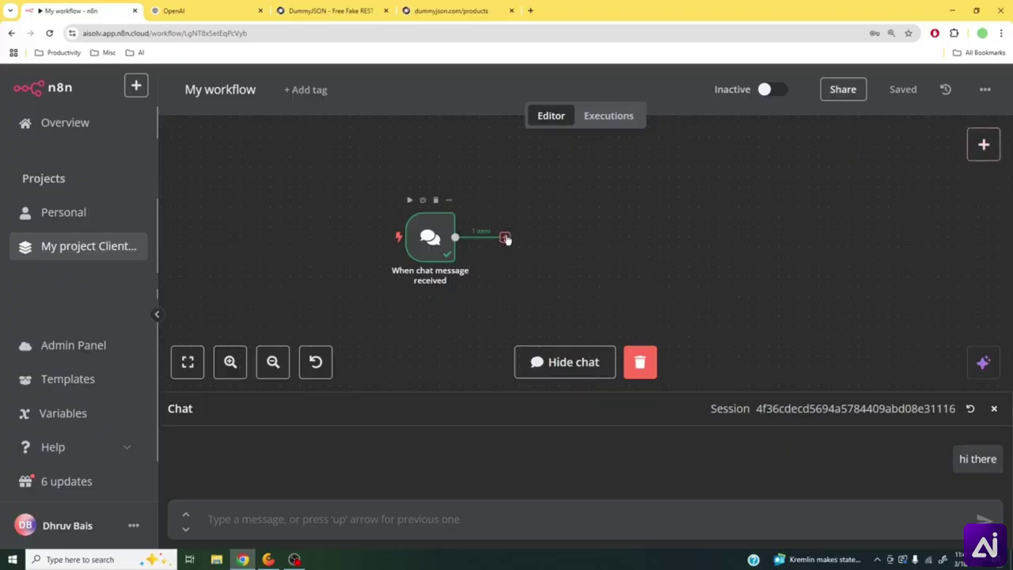
- Browse the Advanced AI nodes and add an AI Agent node connected after the chat message trigger
{"action": "right_click", "coordinate": [694, 242]}
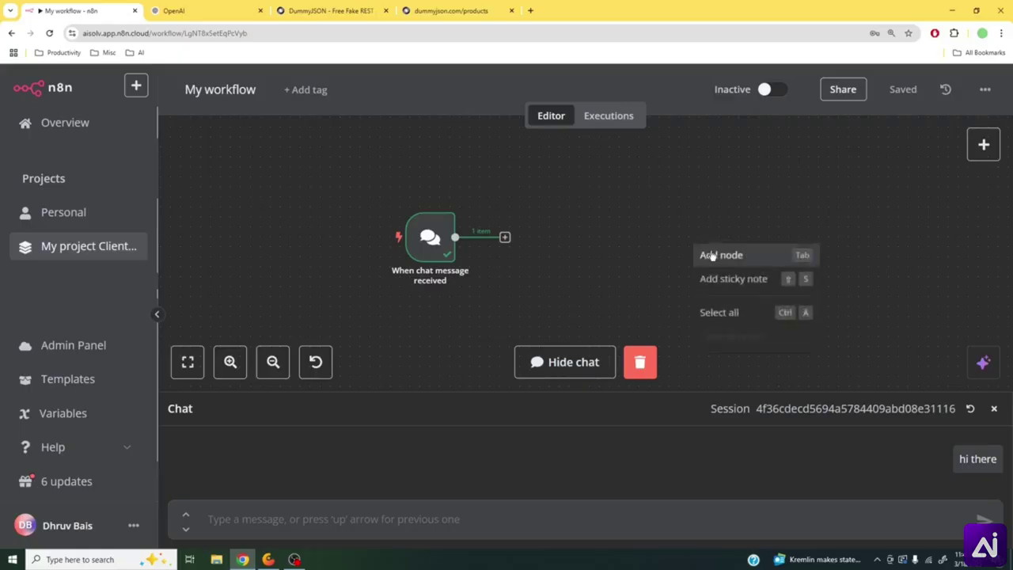
{"action": "left_click", "coordinate": [660, 246]}
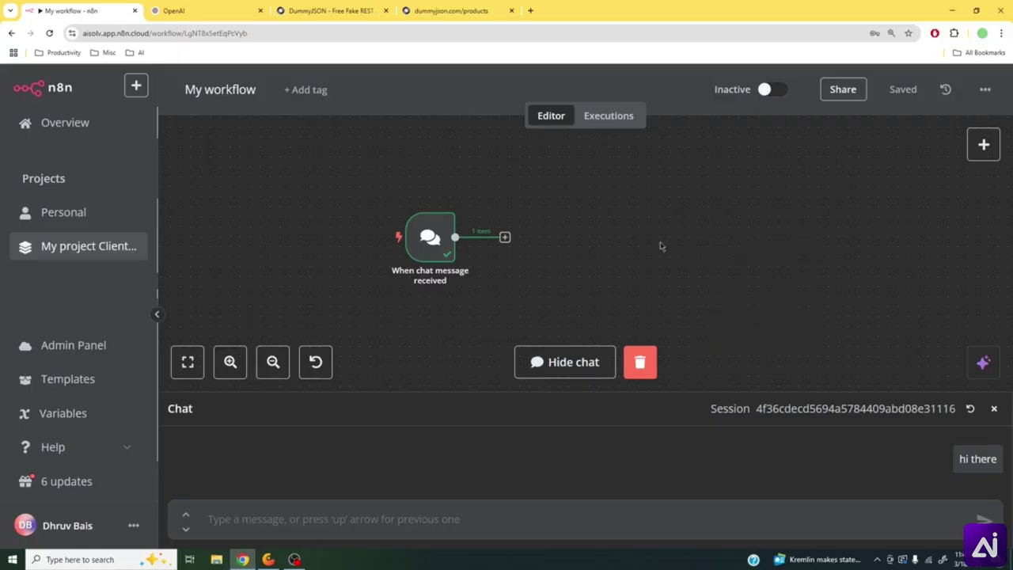
{"action": "left_click", "coordinate": [505, 239]}
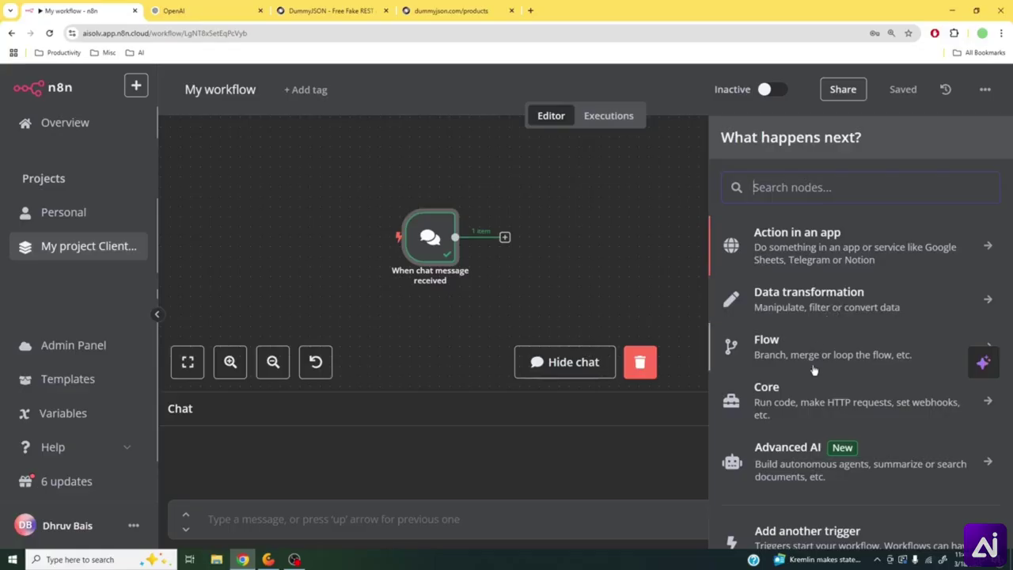
{"action": "left_click", "coordinate": [807, 471]}
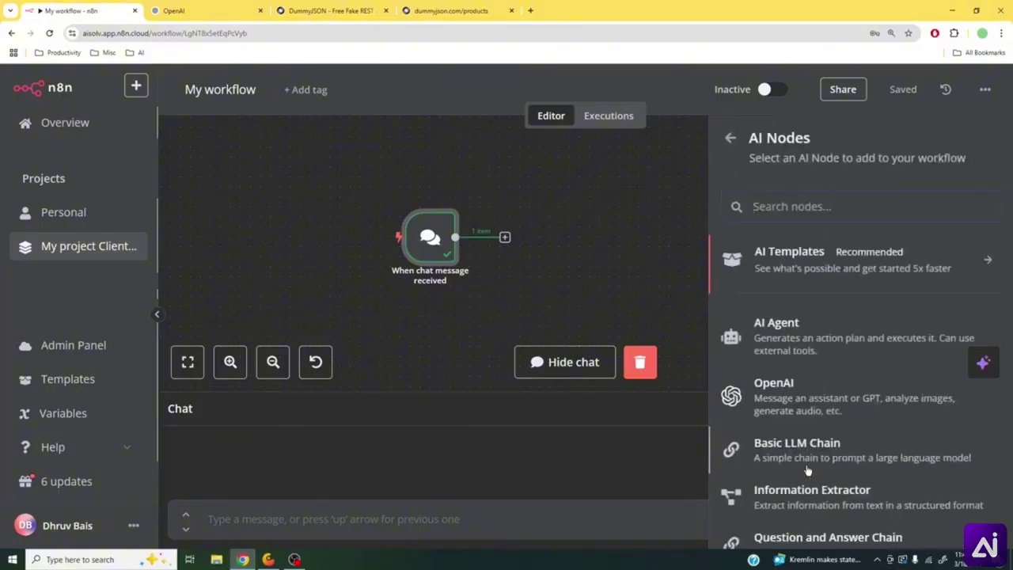
{"action": "scroll", "coordinate": [818, 377], "scroll_direction": "down", "scroll_amount": 4}
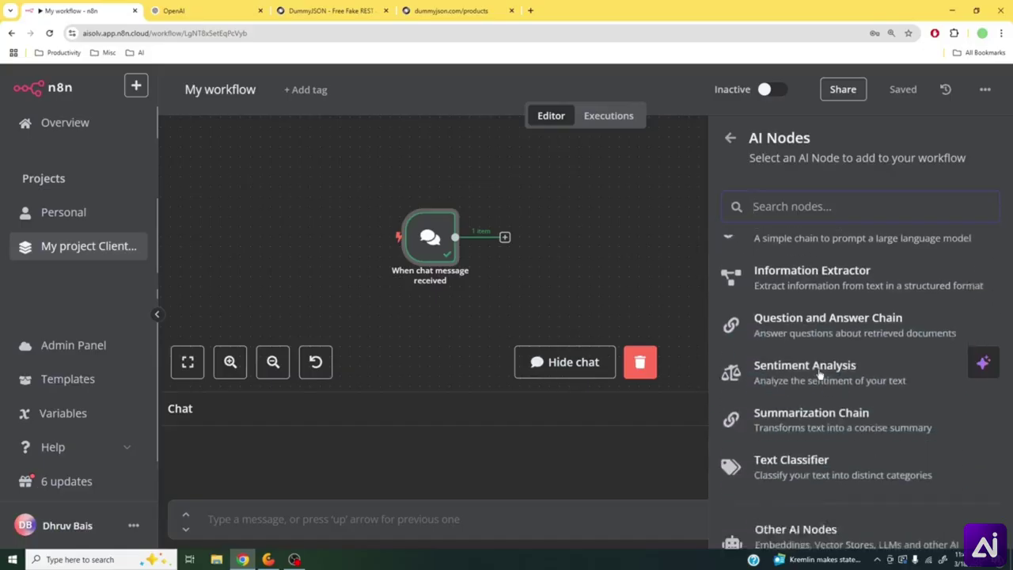
{"action": "scroll", "coordinate": [819, 373], "scroll_direction": "up", "scroll_amount": 4}
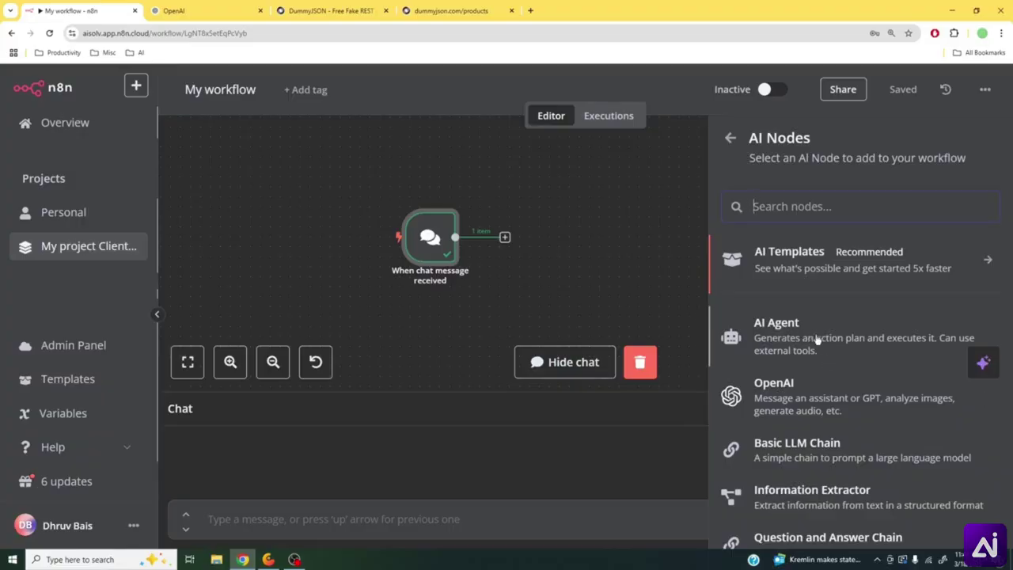
{"action": "left_click", "coordinate": [819, 340]}
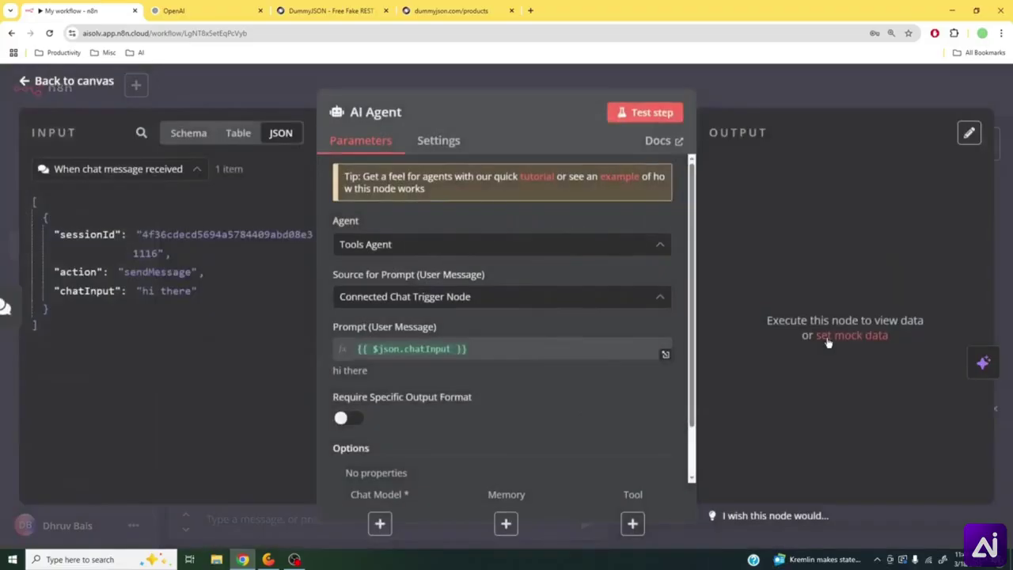
- Return to the canvas and review the language models available for the AI Agent's chat model connection
{"action": "left_click", "coordinate": [802, 95]}
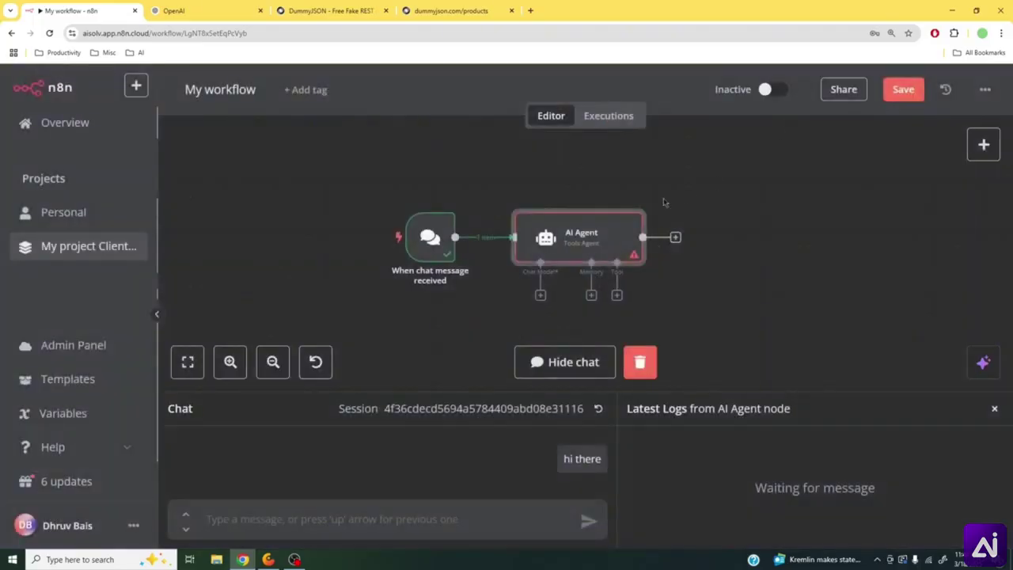
{"action": "left_click", "coordinate": [799, 272]}
{"action": "left_click_drag", "start_coordinate": [808, 293], "coordinate": [818, 256]}
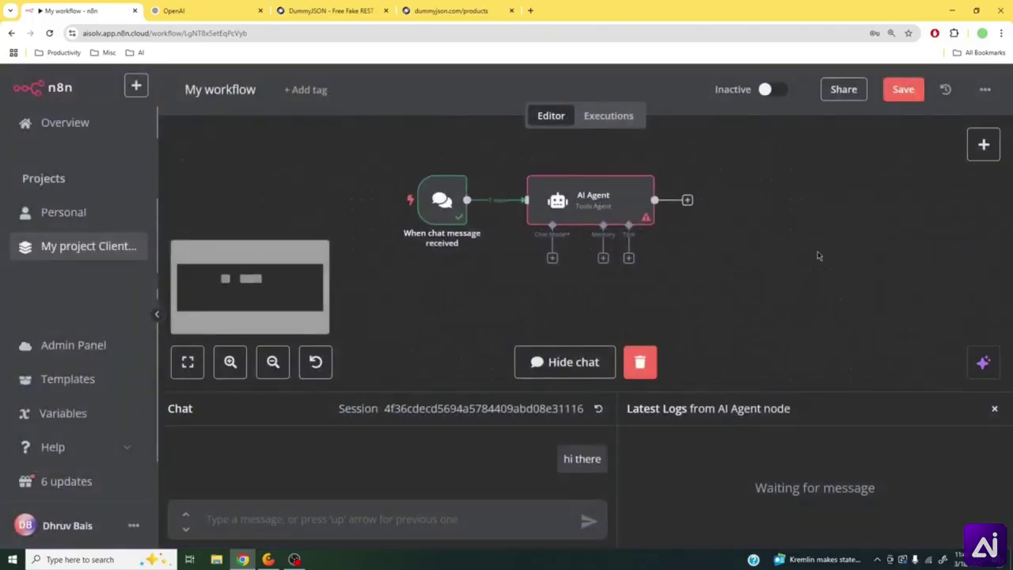
{"action": "left_click", "coordinate": [552, 259]}
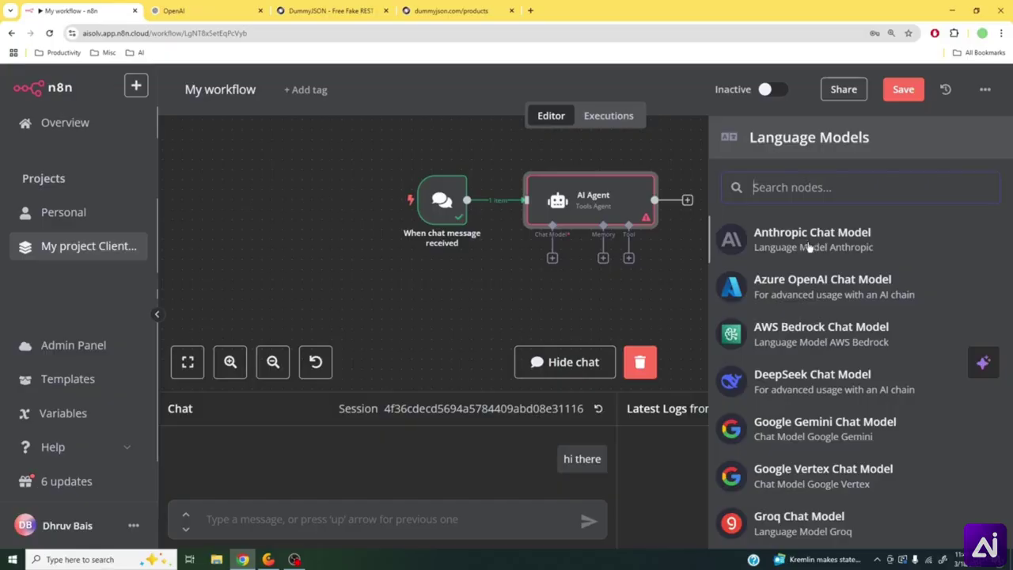
{"action": "scroll", "coordinate": [811, 387], "scroll_direction": "down", "scroll_amount": 2}
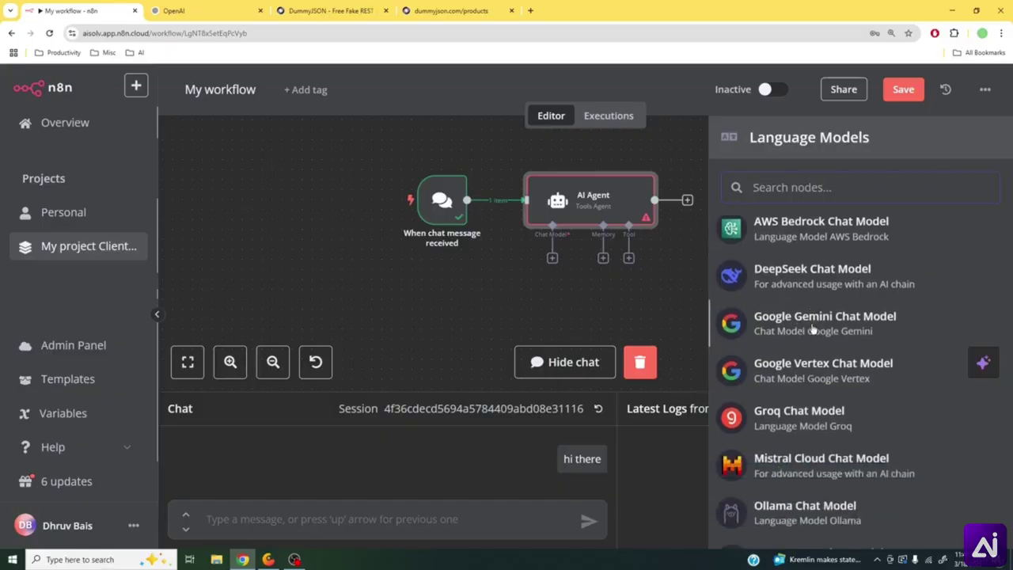
{"action": "scroll", "coordinate": [815, 329], "scroll_direction": "down", "scroll_amount": 3}
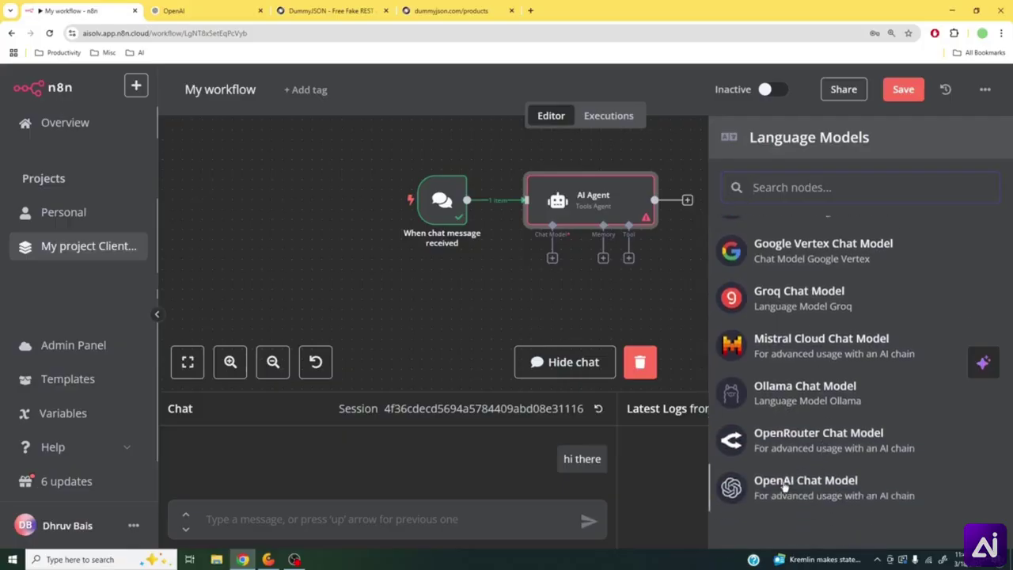
{"action": "left_click", "coordinate": [585, 278]}
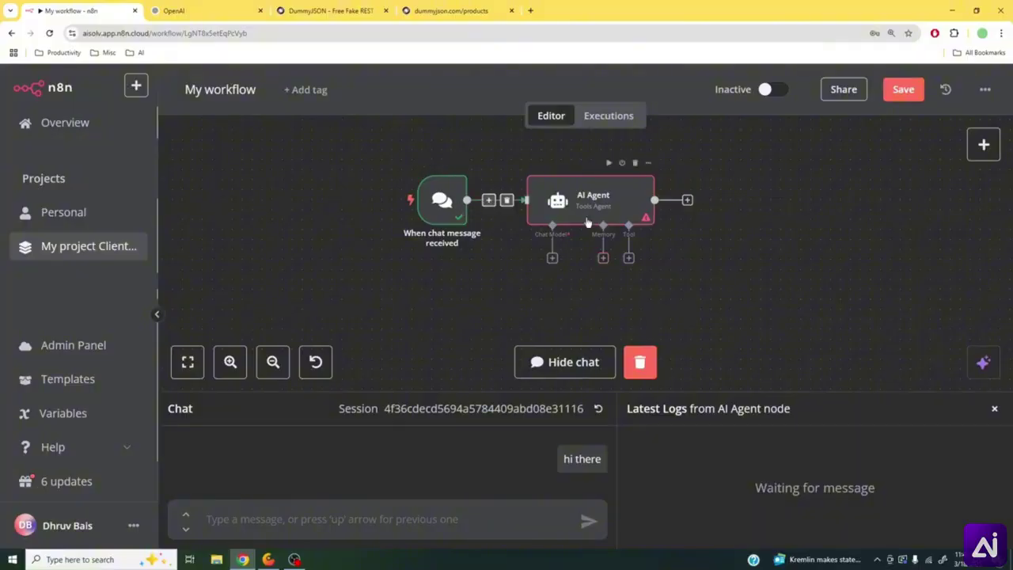
- Review the memory options and then the tools that can be attached to the AI Agent node
{"action": "left_click", "coordinate": [603, 259]}
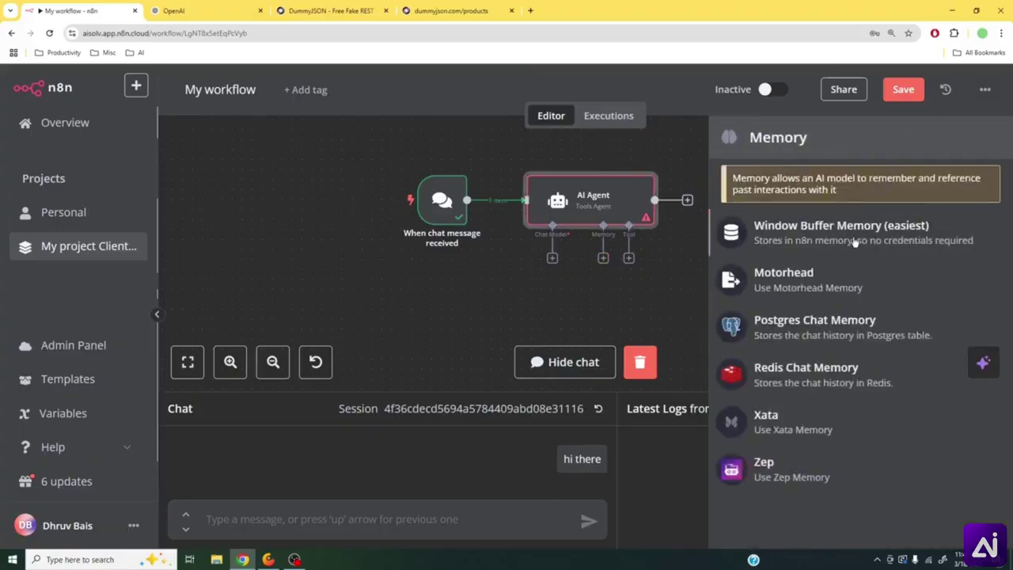
{"action": "left_click", "coordinate": [649, 281]}
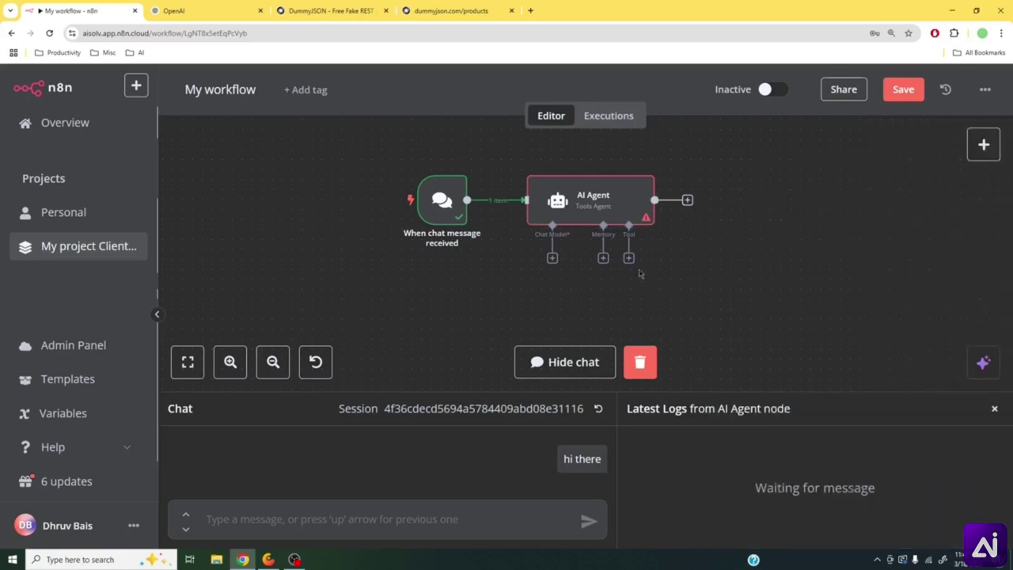
{"action": "left_click", "coordinate": [630, 261]}
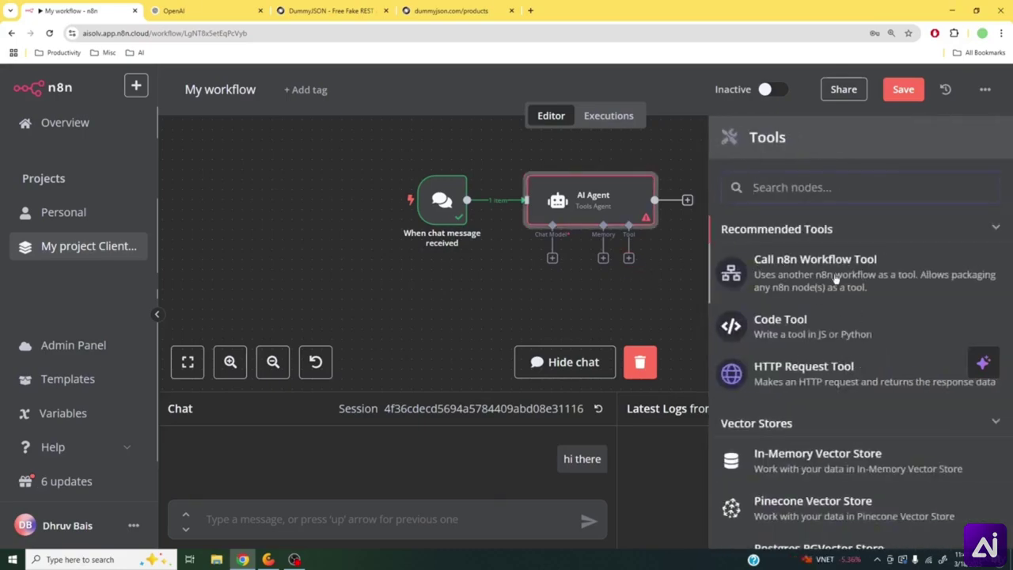
{"action": "scroll", "coordinate": [815, 271], "scroll_direction": "down", "scroll_amount": 5}
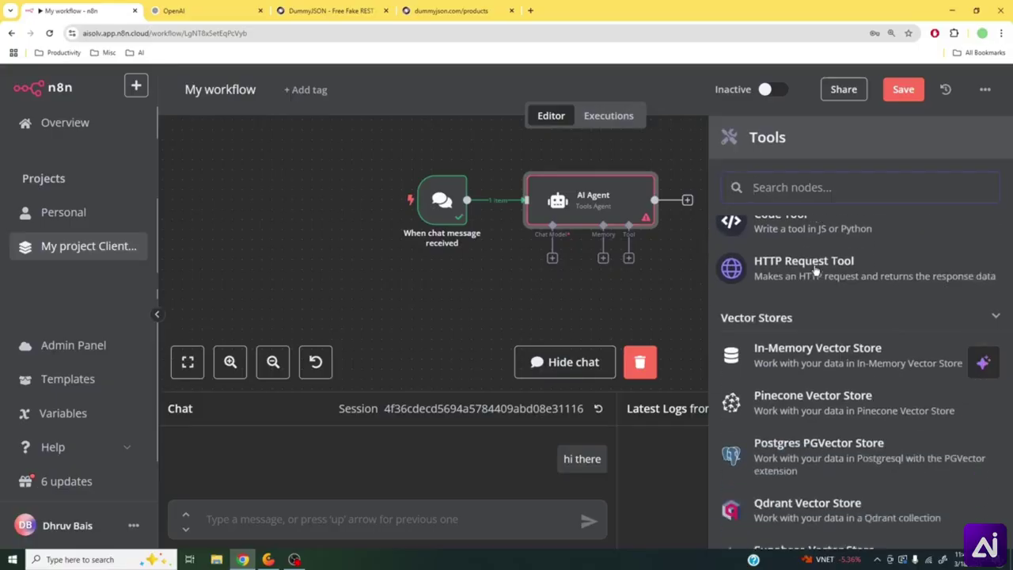
{"action": "scroll", "coordinate": [831, 313], "scroll_direction": "up", "scroll_amount": 2}
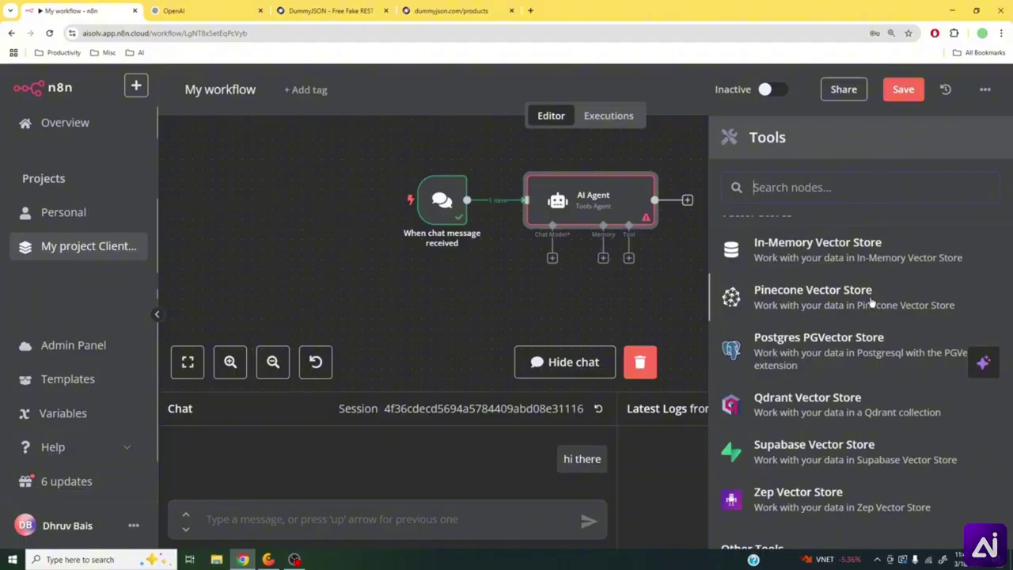
{"action": "scroll", "coordinate": [870, 300], "scroll_direction": "down", "scroll_amount": 8}
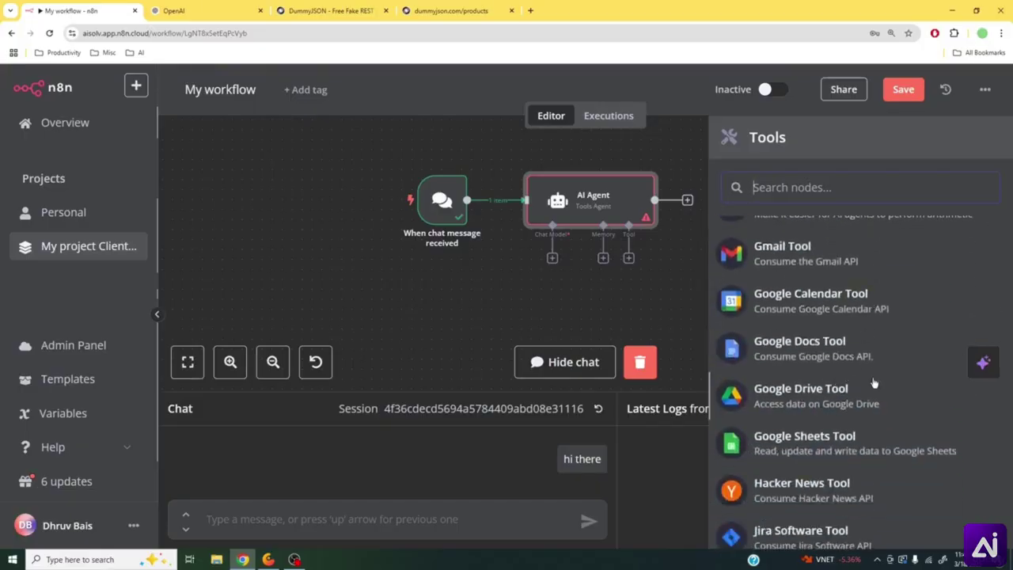
{"action": "left_click", "coordinate": [644, 292]}
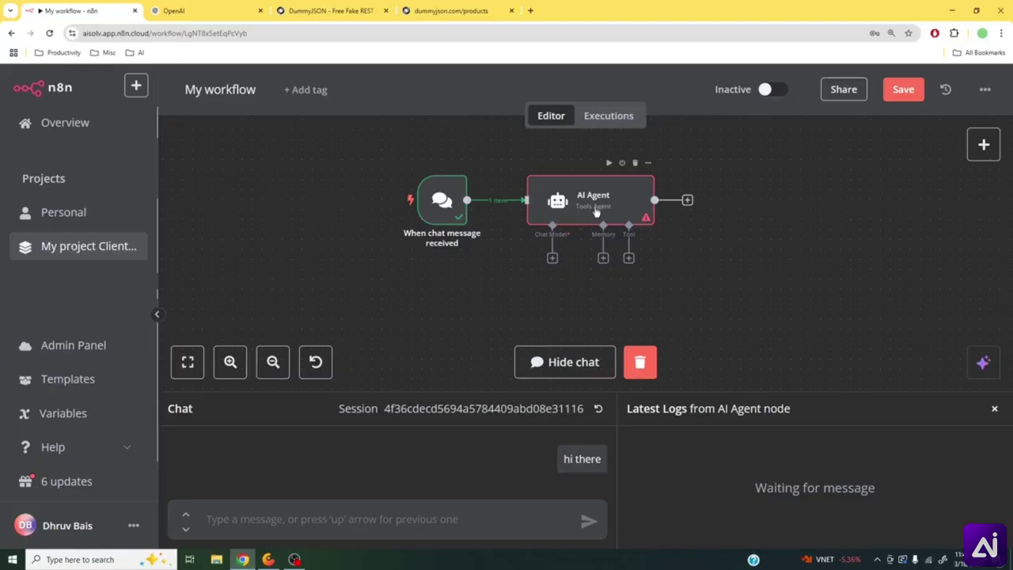
- Add an unconnected Basic LLM Chain node from the Advanced AI nodes and return to the canvas
{"action": "right_click", "coordinate": [723, 240]}
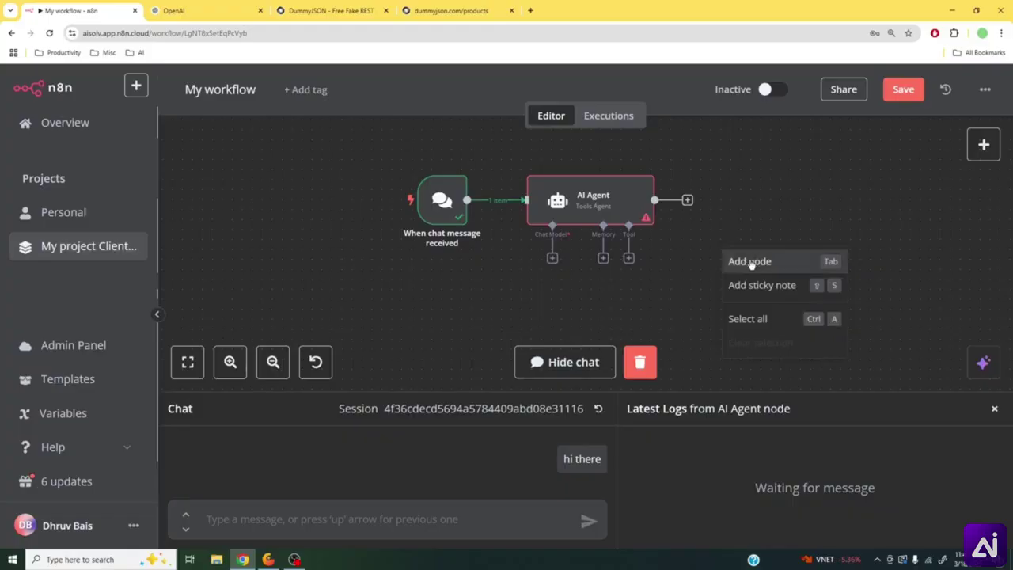
{"action": "left_click", "coordinate": [751, 263]}
{"action": "scroll", "coordinate": [823, 379], "scroll_direction": "down", "scroll_amount": 1}
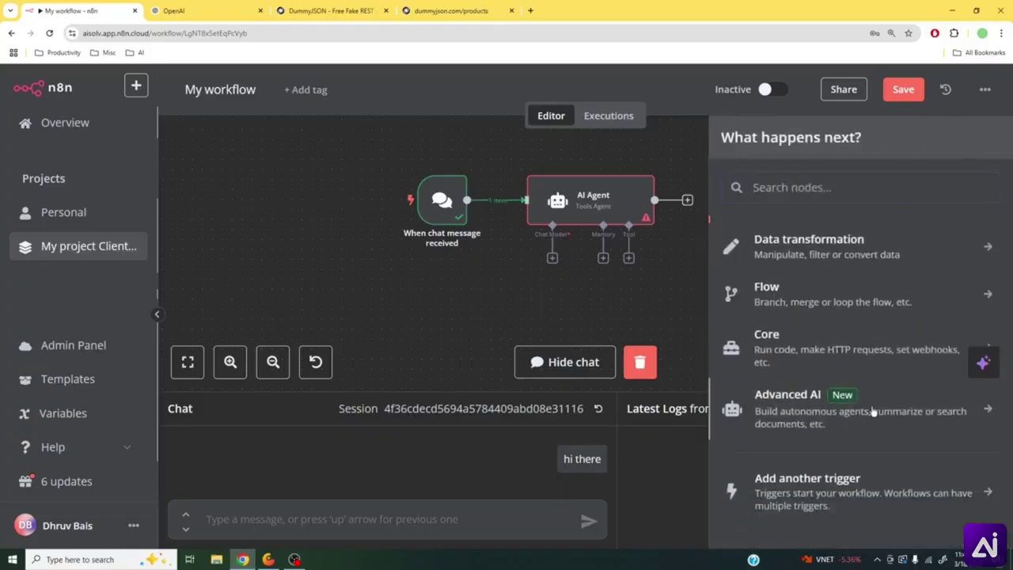
{"action": "left_click", "coordinate": [872, 411]}
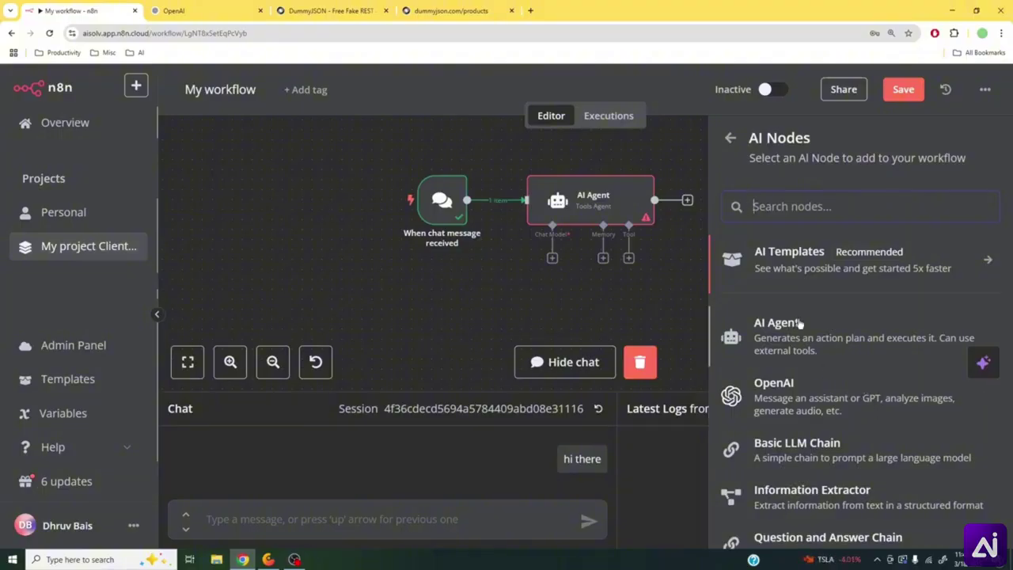
{"action": "scroll", "coordinate": [823, 436], "scroll_direction": "down", "scroll_amount": 3}
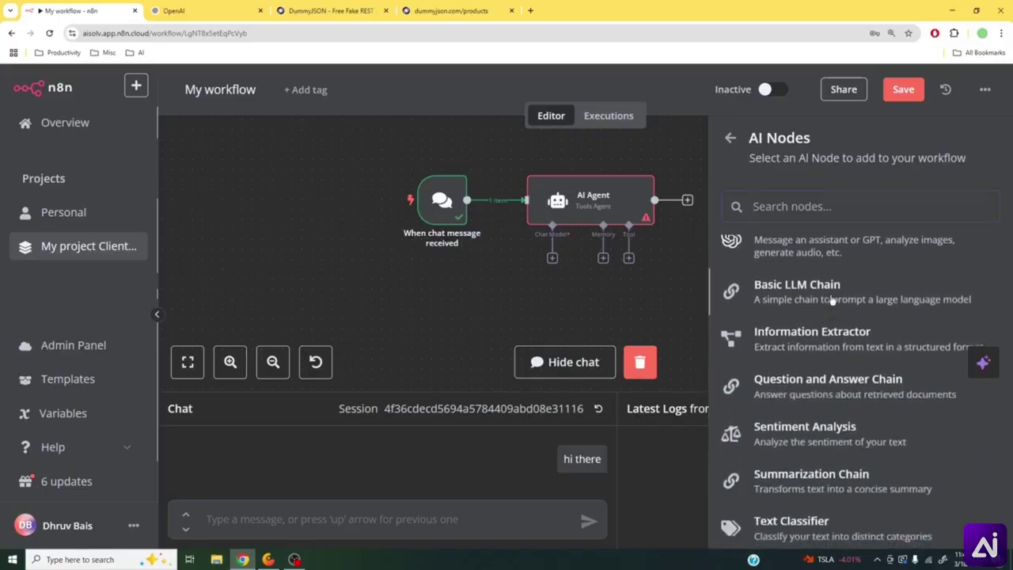
{"action": "left_click", "coordinate": [830, 299]}
{"action": "key", "text": "Escape"}
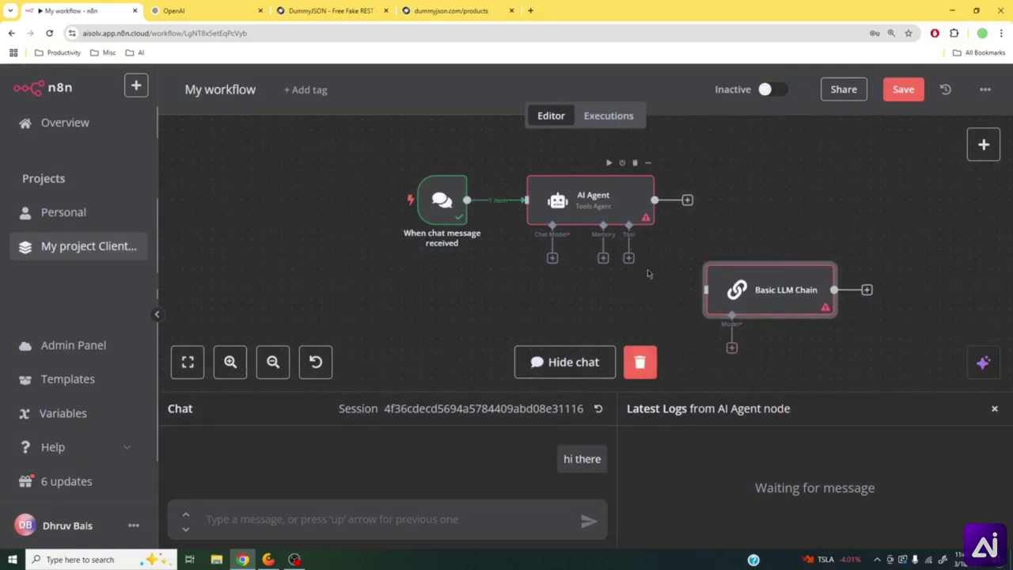
- Add an Information Extractor node from the Advanced AI nodes after the Basic LLM Chain and return to the canvas
{"action": "mouse_move", "coordinate": [973, 188]}
{"action": "left_click", "coordinate": [984, 144]}
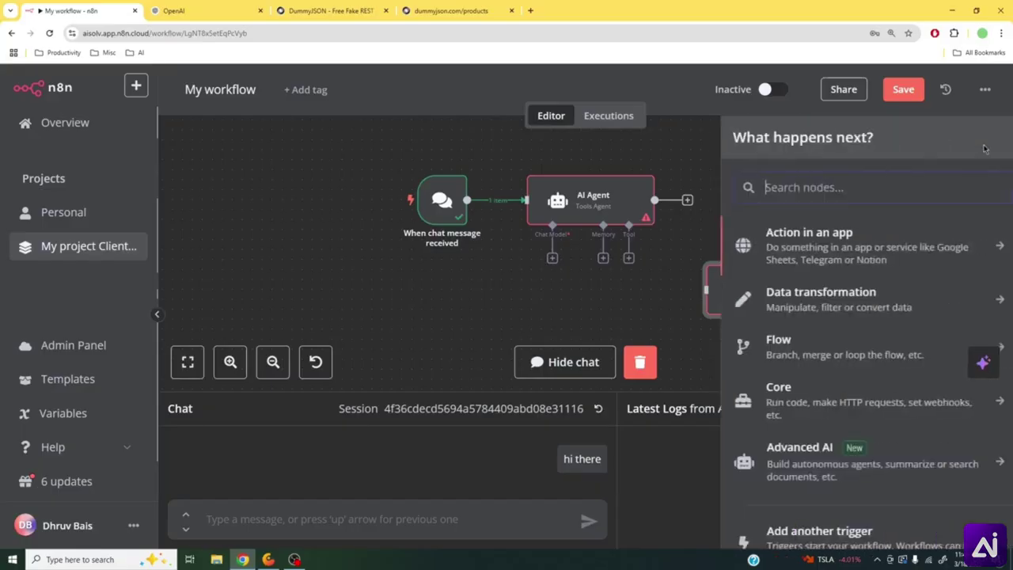
{"action": "left_click", "coordinate": [851, 449]}
{"action": "scroll", "coordinate": [859, 413], "scroll_direction": "down", "scroll_amount": 5}
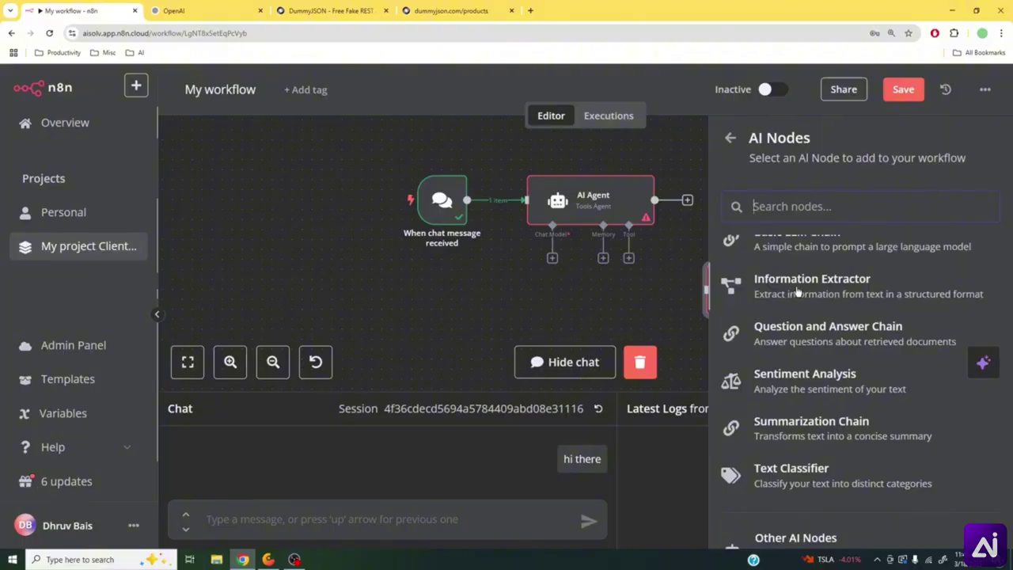
{"action": "left_click", "coordinate": [798, 292]}
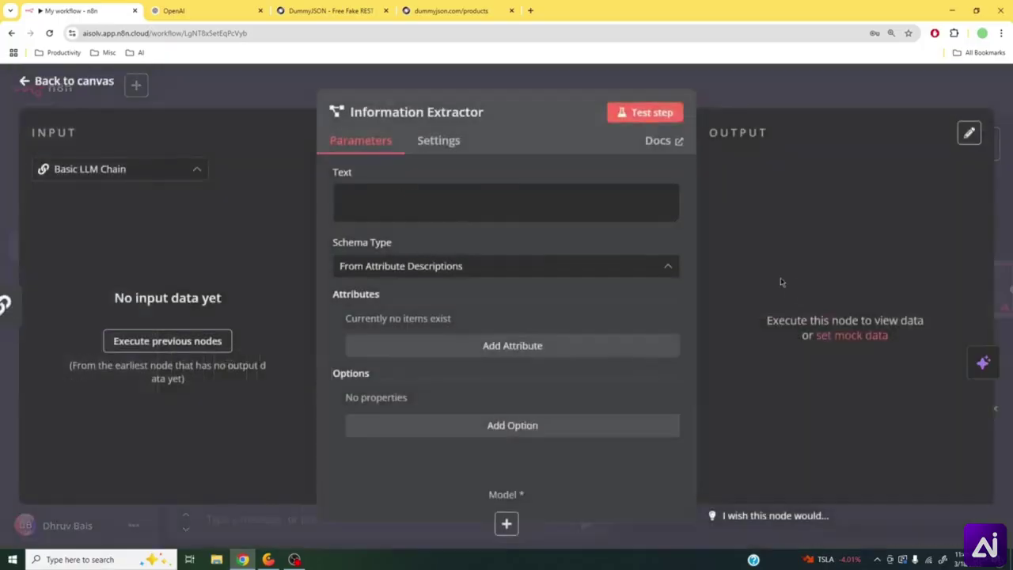
{"action": "left_click", "coordinate": [732, 91]}
- Delete the connection between Basic LLM Chain and Information Extractor, and move the Information Extractor farther from the chain
{"action": "scroll", "coordinate": [678, 322], "scroll_direction": "right", "scroll_amount": 5}
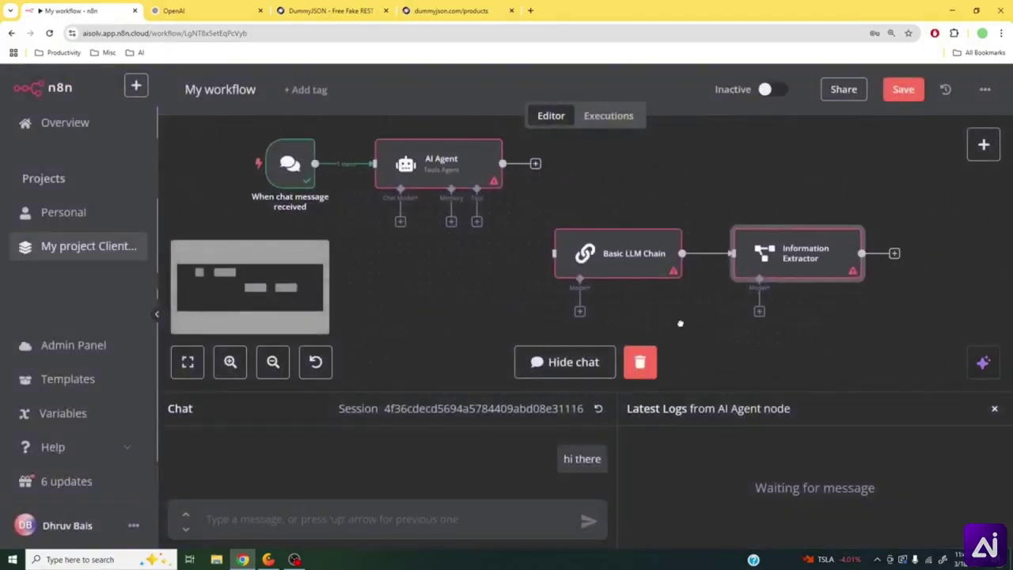
{"action": "left_click", "coordinate": [689, 250]}
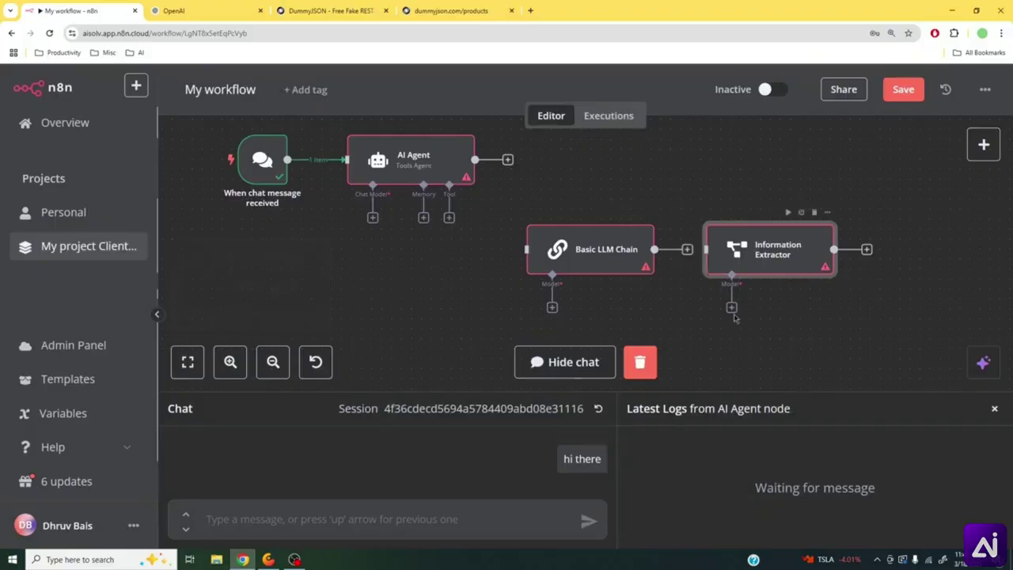
{"action": "left_click_drag", "start_coordinate": [745, 255], "coordinate": [775, 253]}
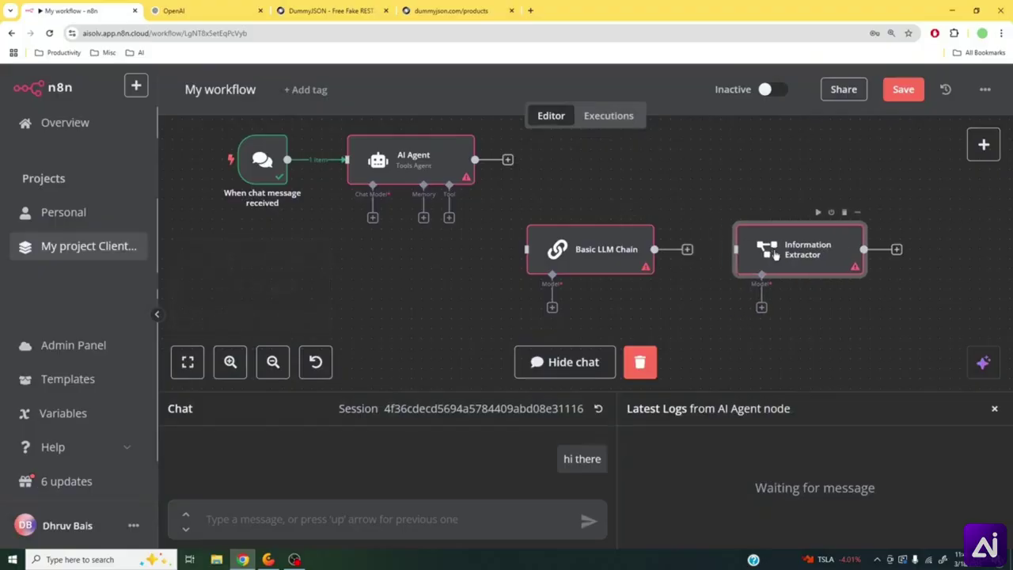
- Add a blank attribute to the Information Extractor, examine its name, type and description fields, and return to the canvas
{"action": "double_click", "coordinate": [813, 266]}
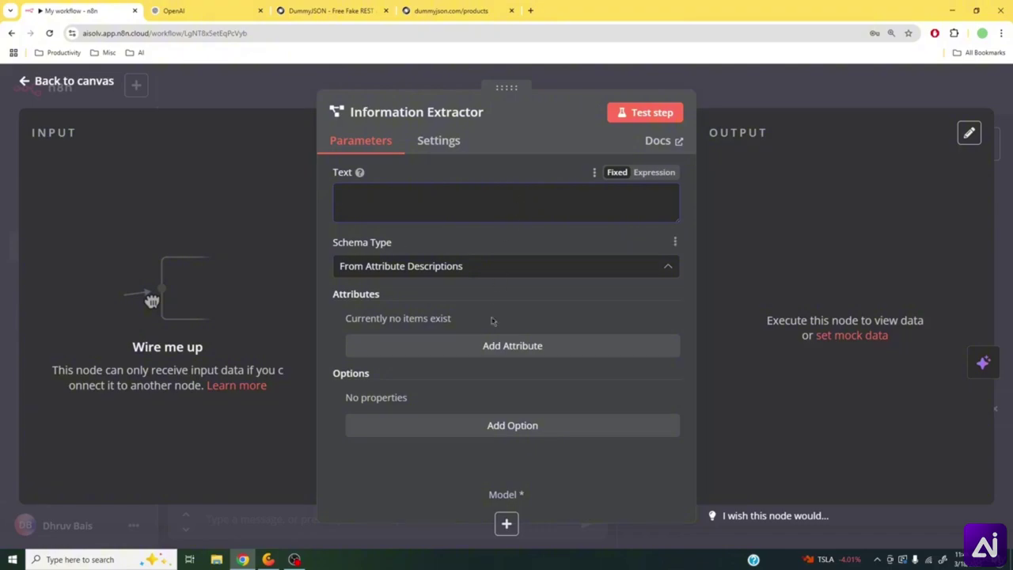
{"action": "left_click", "coordinate": [494, 345]}
{"action": "scroll", "coordinate": [493, 342], "scroll_direction": "down", "scroll_amount": 2}
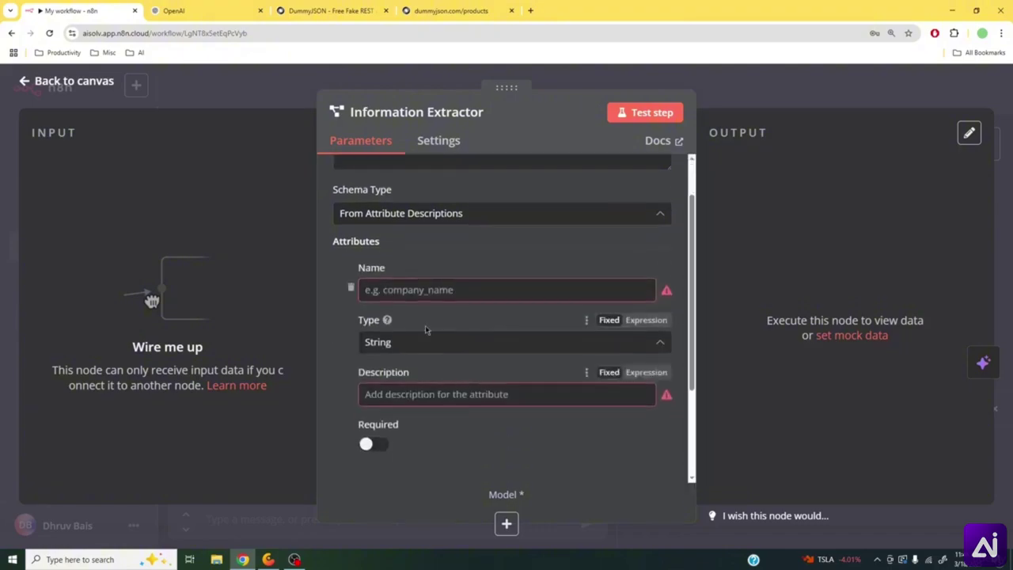
{"action": "left_click", "coordinate": [430, 290]}
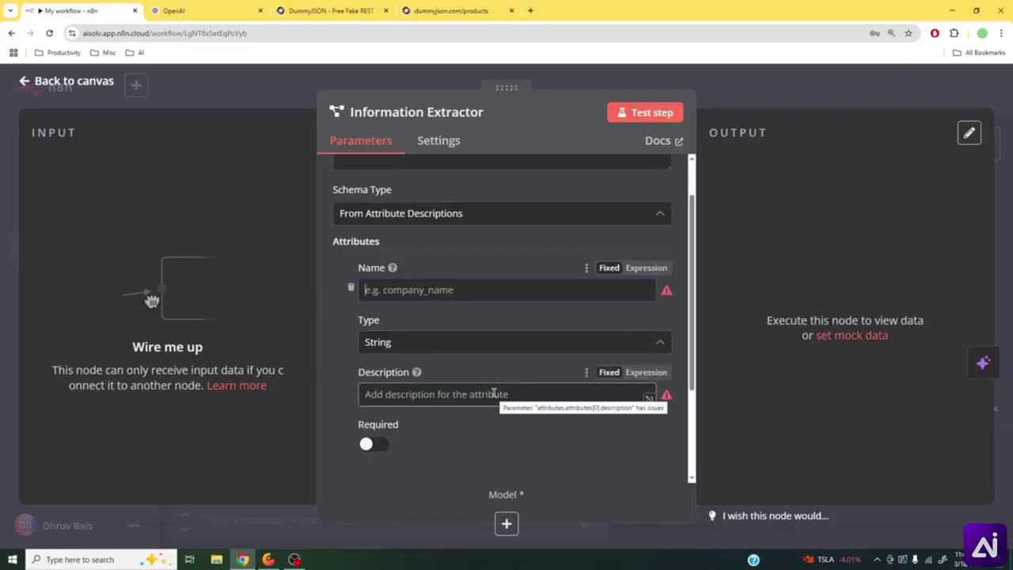
{"action": "scroll", "coordinate": [504, 318], "scroll_direction": "up", "scroll_amount": 2}
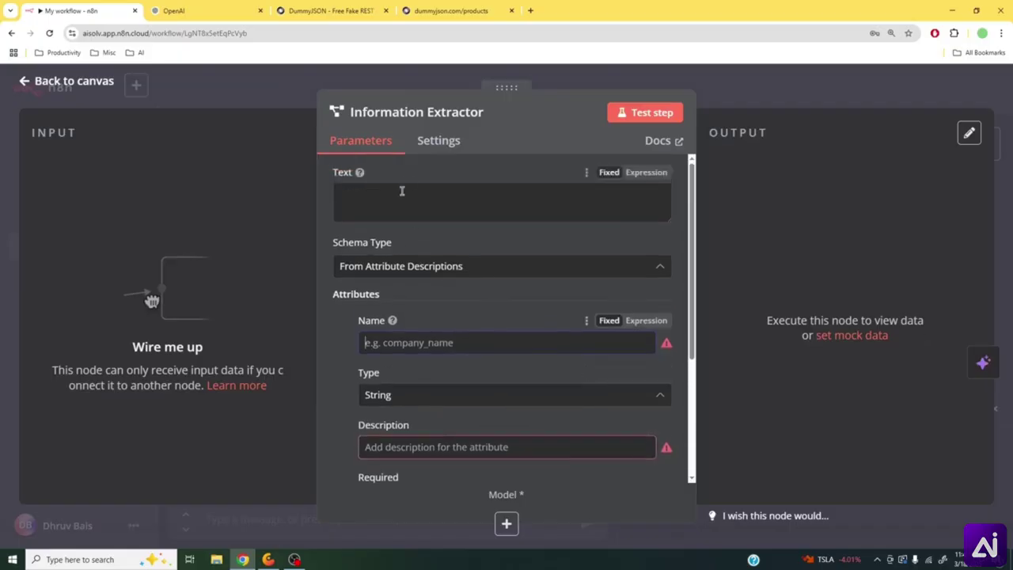
{"action": "left_click", "coordinate": [760, 97]}
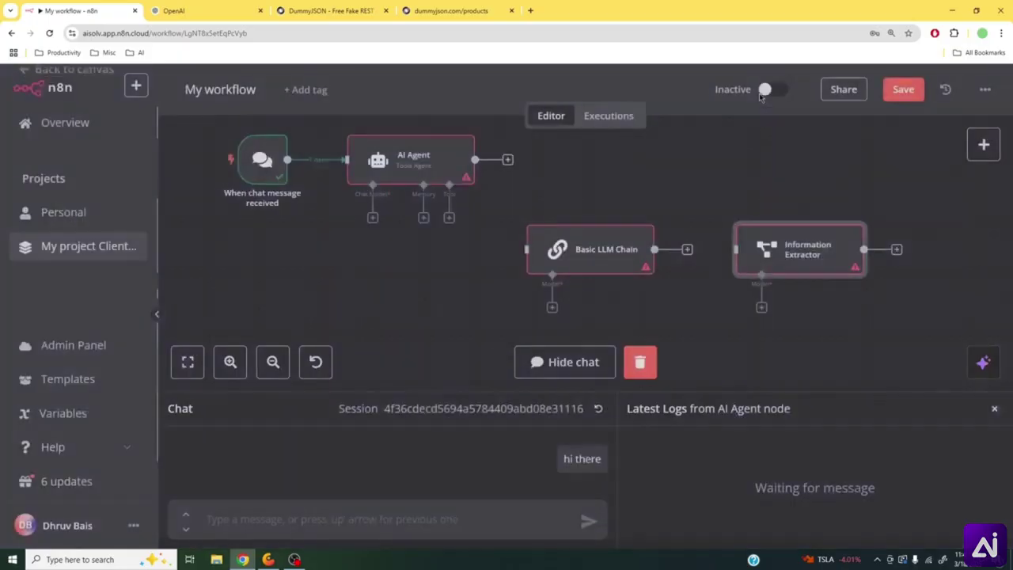
- Browse the Advanced AI nodes, add a Text Classifier node after the Information Extractor, and open its Text to Classify field for editing
{"action": "right_click", "coordinate": [731, 326]}
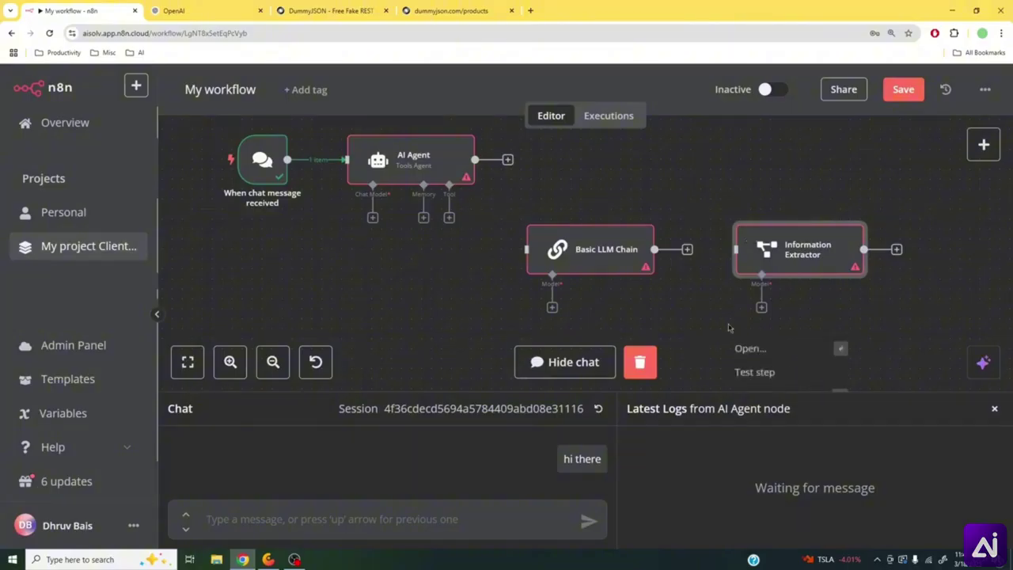
{"action": "left_click", "coordinate": [983, 145]}
{"action": "left_click", "coordinate": [852, 459]}
{"action": "scroll", "coordinate": [848, 449], "scroll_direction": "down", "scroll_amount": 4}
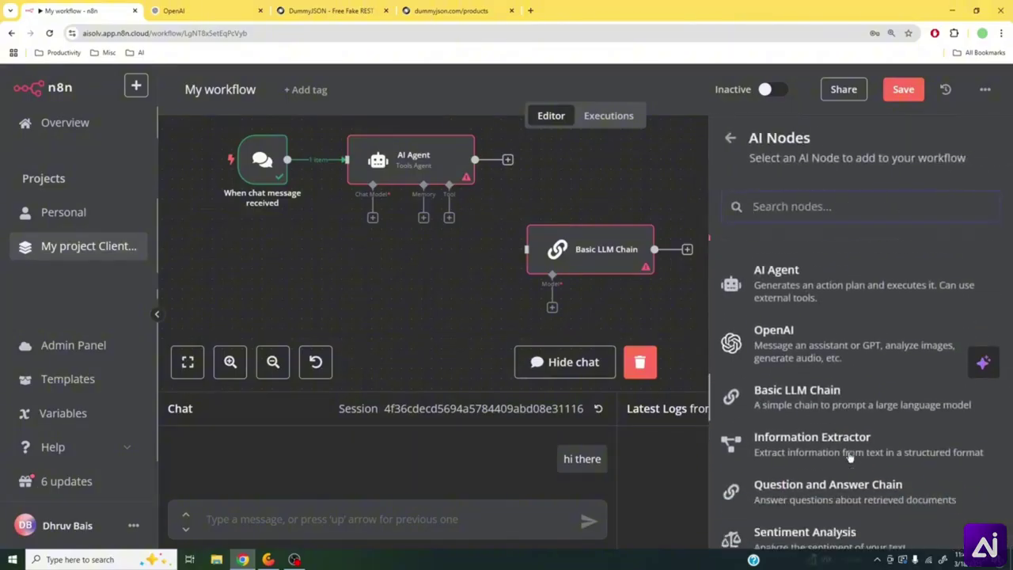
{"action": "scroll", "coordinate": [849, 449], "scroll_direction": "down", "scroll_amount": 1}
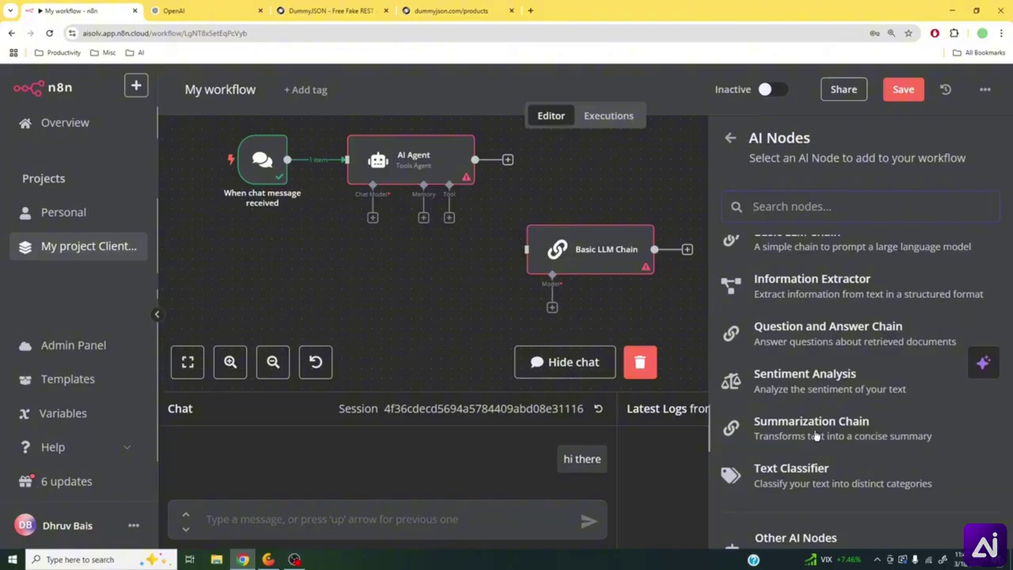
{"action": "scroll", "coordinate": [815, 435], "scroll_direction": "down", "scroll_amount": 1}
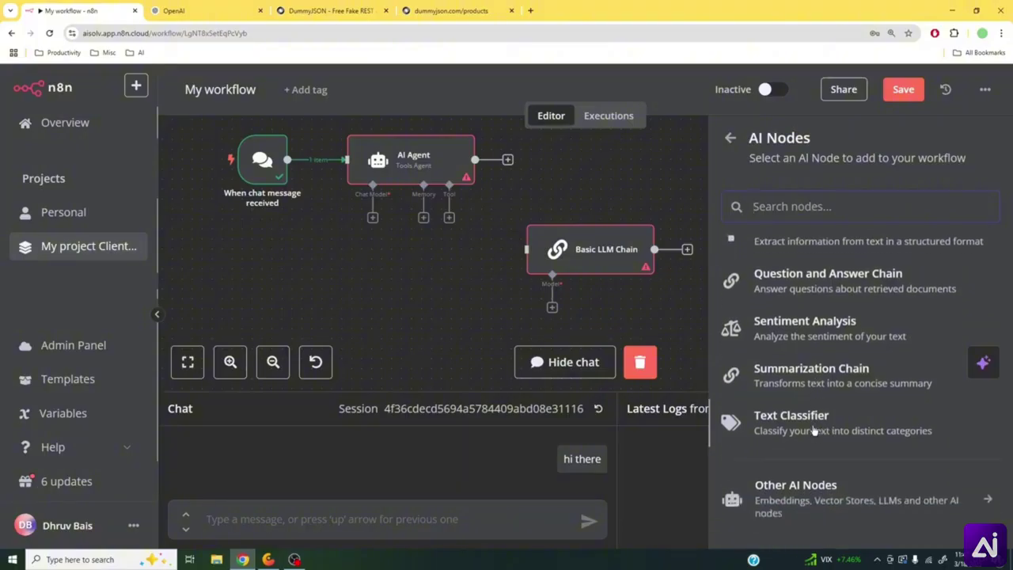
{"action": "left_click", "coordinate": [863, 426]}
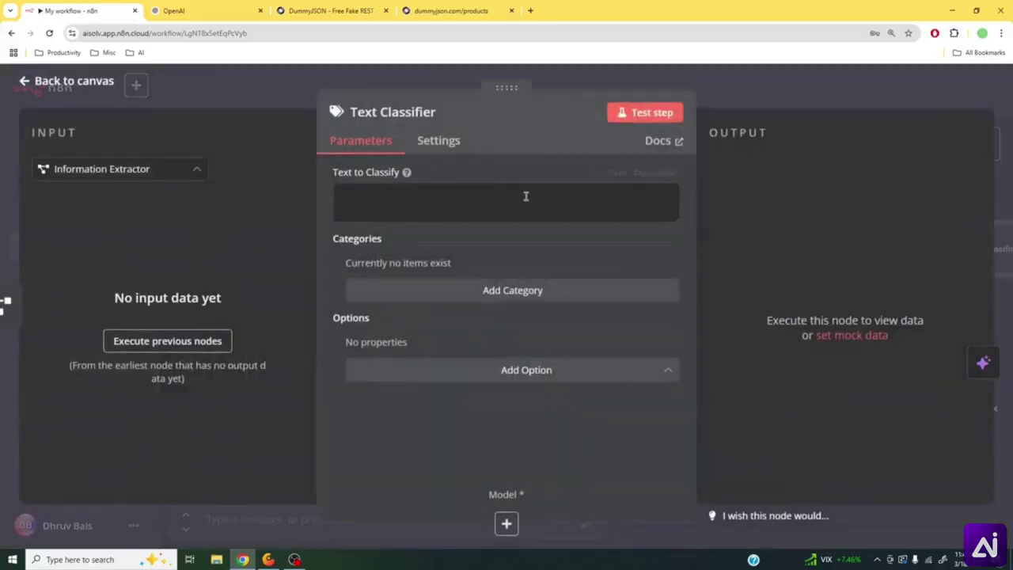
{"action": "left_click", "coordinate": [497, 201]}
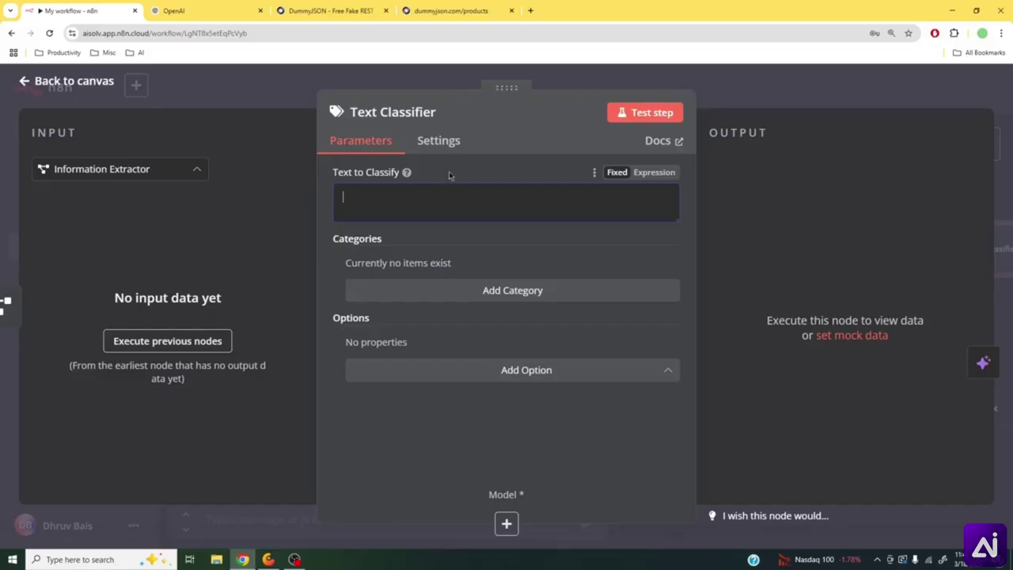
- Return to the canvas and delete the Basic LLM Chain, Information Extractor and Text Classifier nodes together
{"action": "left_click", "coordinate": [805, 94]}
{"action": "left_click_drag", "start_coordinate": [818, 326], "coordinate": [745, 336]}
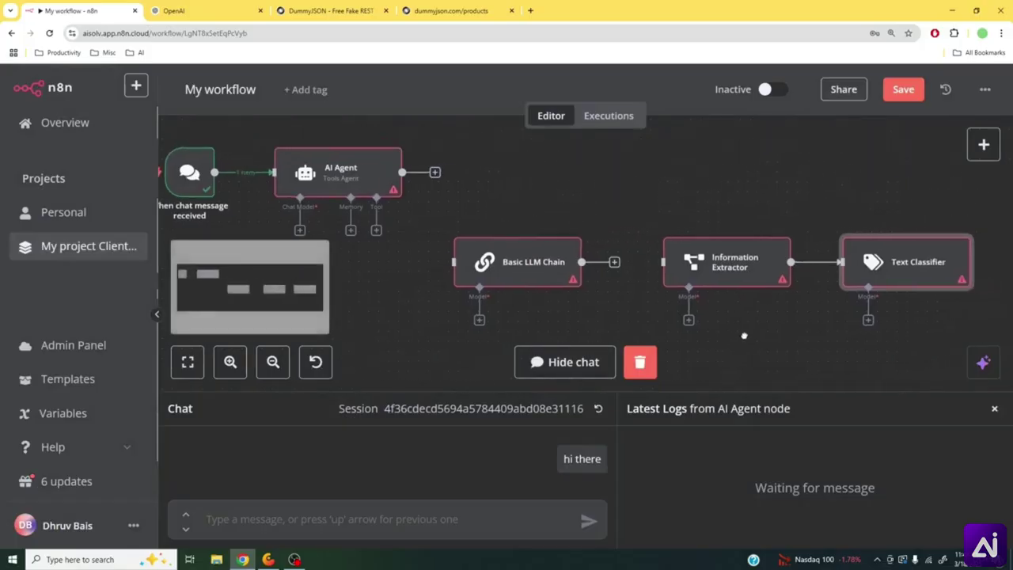
{"action": "left_click_drag", "start_coordinate": [419, 338], "coordinate": [995, 232]}
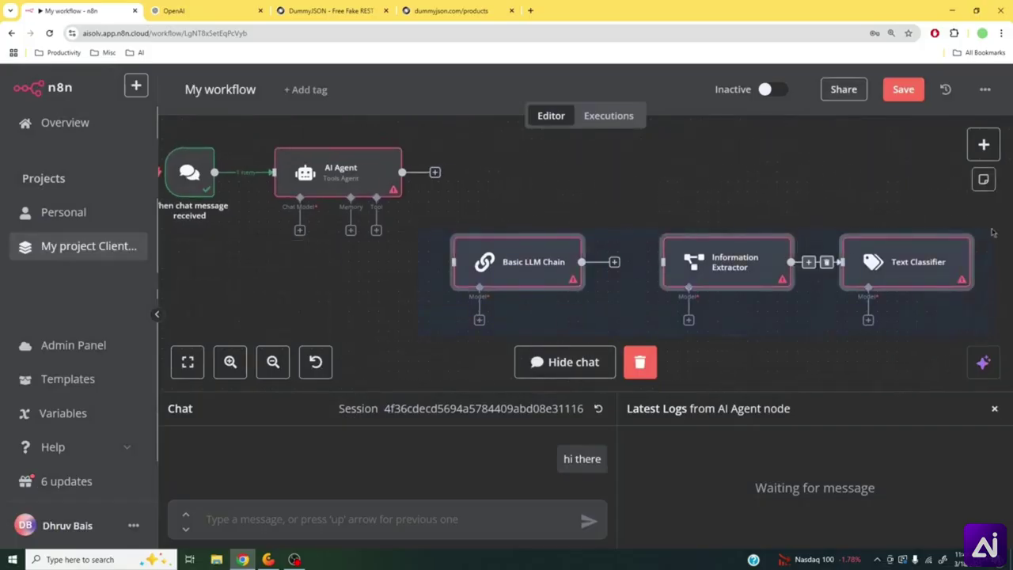
{"action": "key", "text": "Delete"}
{"action": "key", "text": "1"}
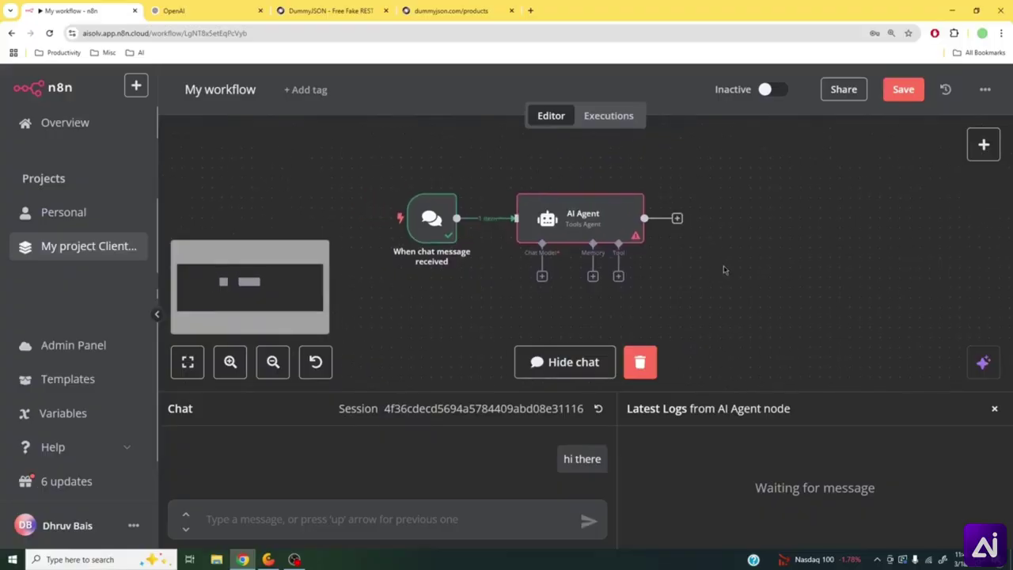
- Open the AI Agent node's parameters and add the System Message option
{"action": "double_click", "coordinate": [576, 222]}
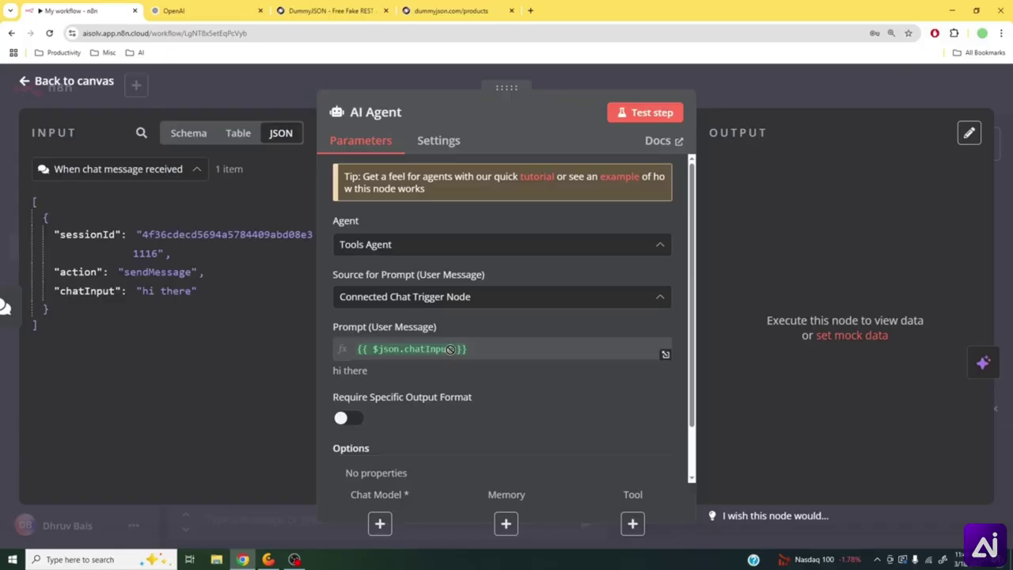
{"action": "scroll", "coordinate": [452, 351], "scroll_direction": "down", "scroll_amount": 1}
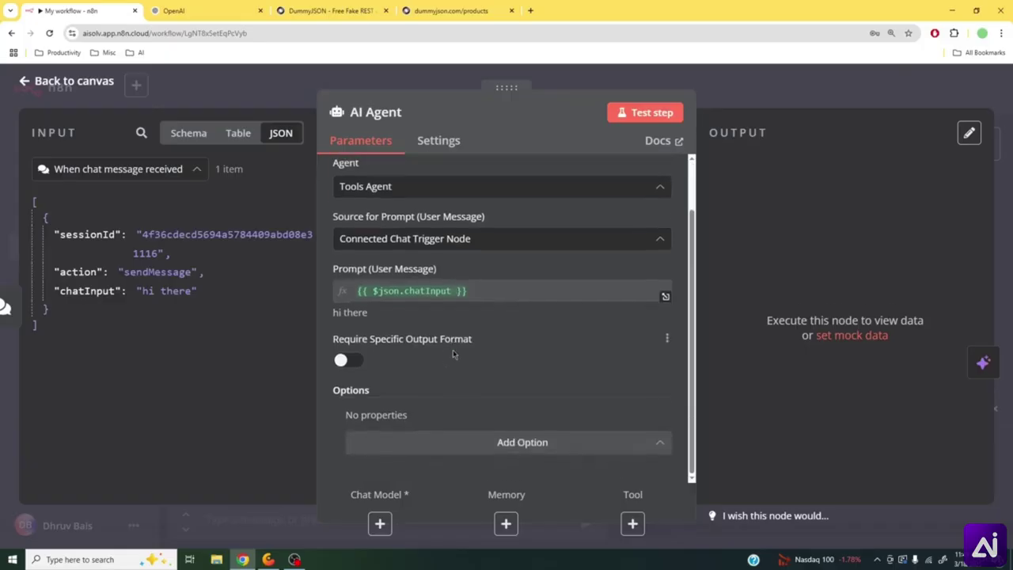
{"action": "left_click", "coordinate": [532, 443]}
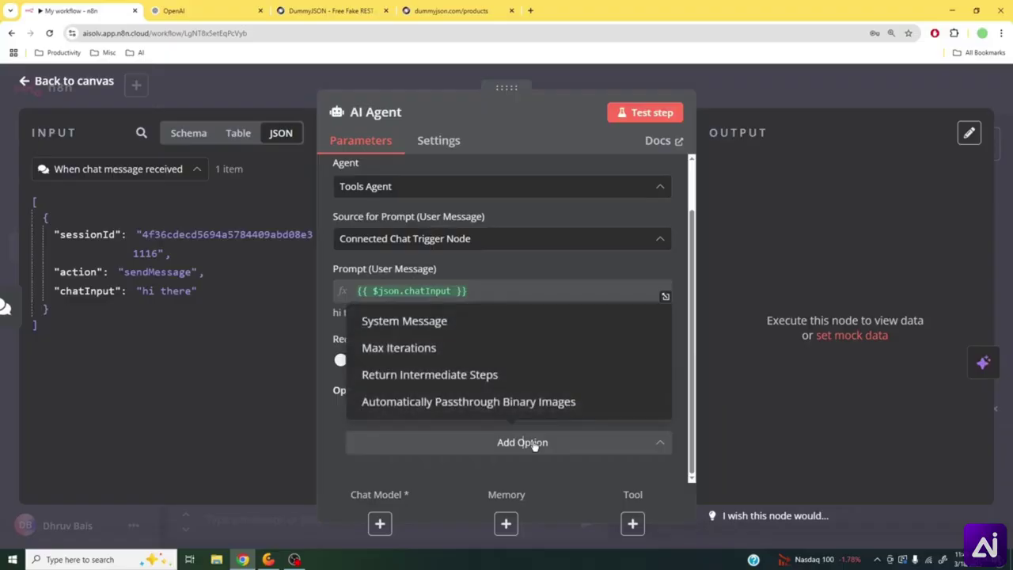
{"action": "left_click", "coordinate": [428, 324]}
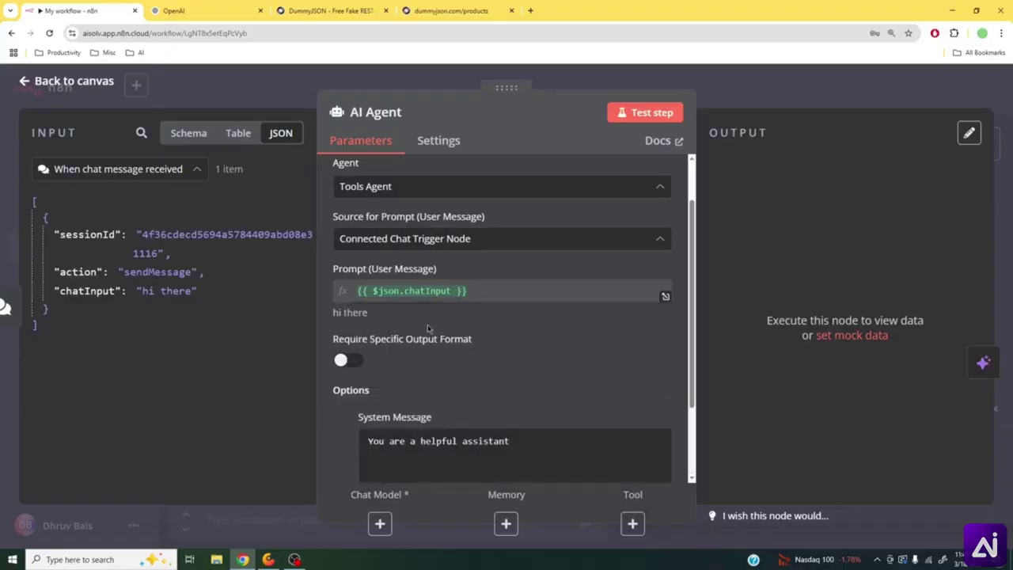
- Replace the system message with "You are a customer support agent for an ecommerce store." and, on a new line, "Please help answer the customer's questions."
{"action": "scroll", "coordinate": [475, 332], "scroll_direction": "down", "scroll_amount": 3}
{"action": "left_click_drag", "start_coordinate": [511, 339], "coordinate": [361, 339]}
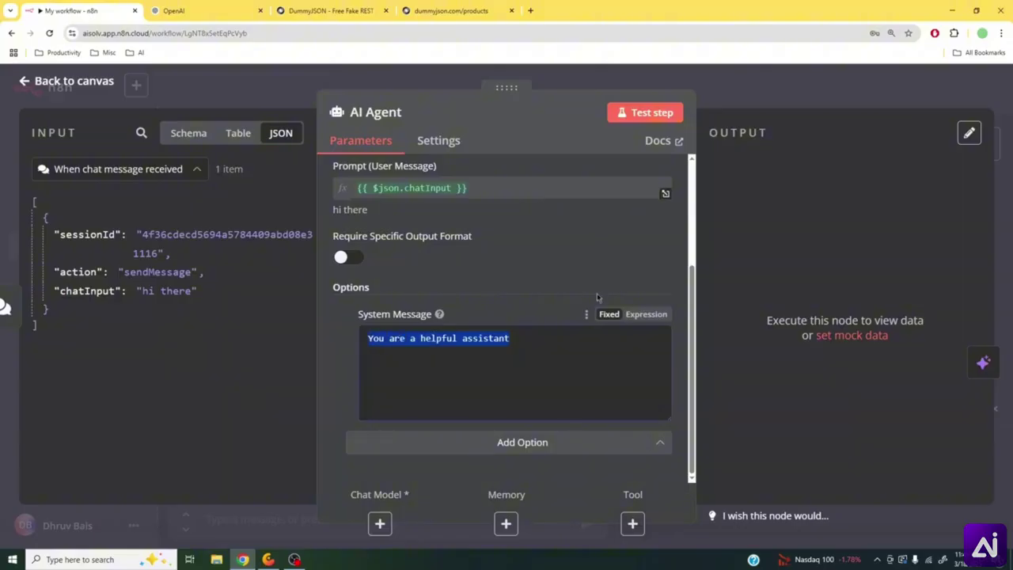
{"action": "type", "text": "You area"}
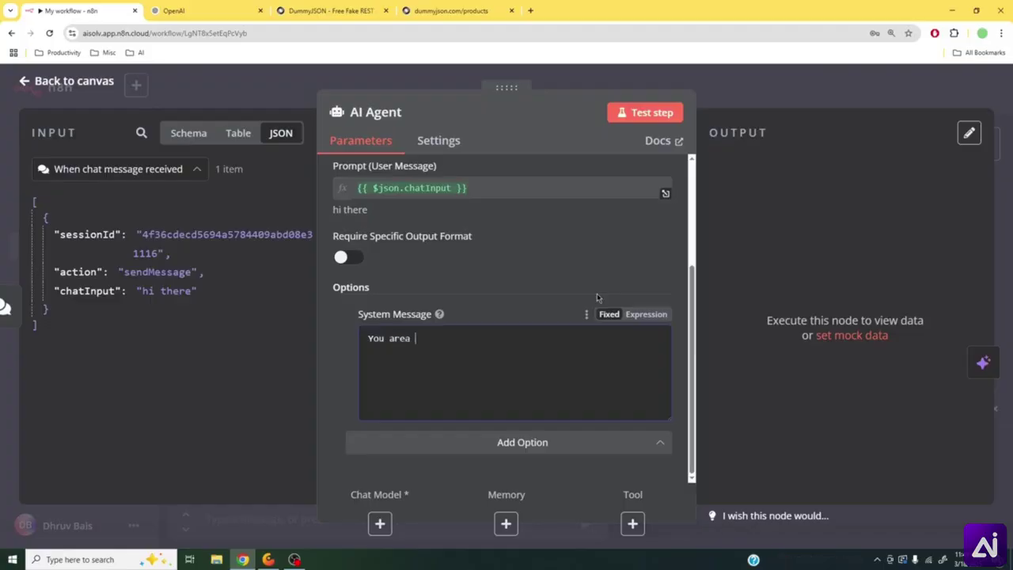
{"action": "key", "text": "BackSpace"}
{"action": "key", "text": "BackSpace"}
{"action": "type", "text": "a customer supp"}
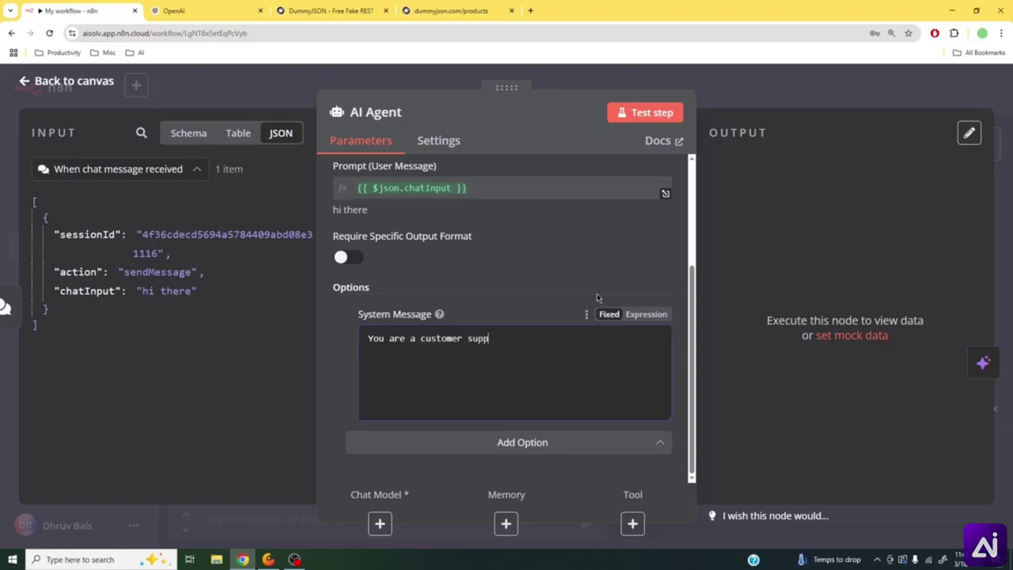
{"action": "type", "text": "ort agent for an ecommerce"}
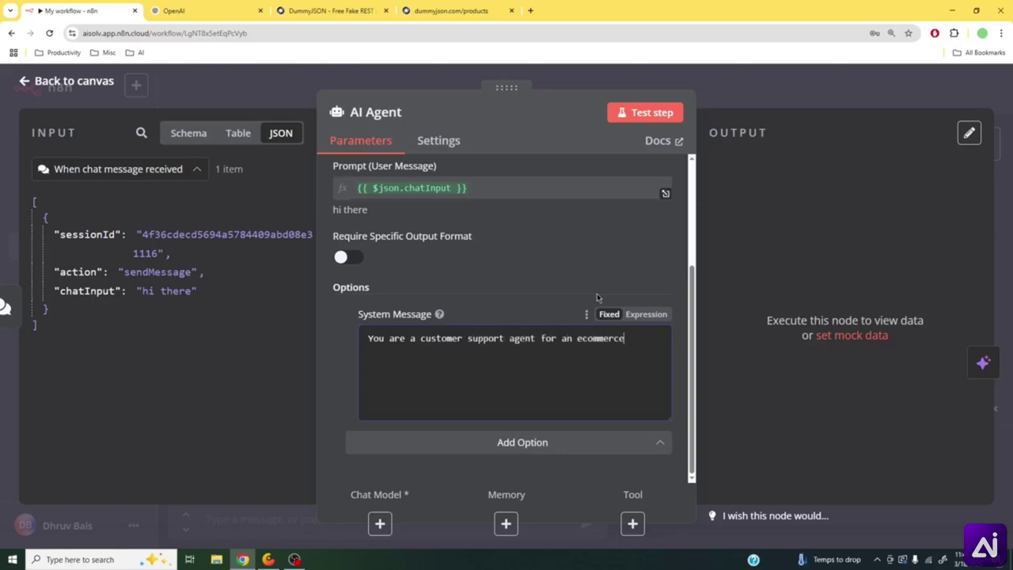
{"action": "type", "text": " store."}
{"action": "key", "text": "Return"}
{"action": "type", "text": "Please help answe"}
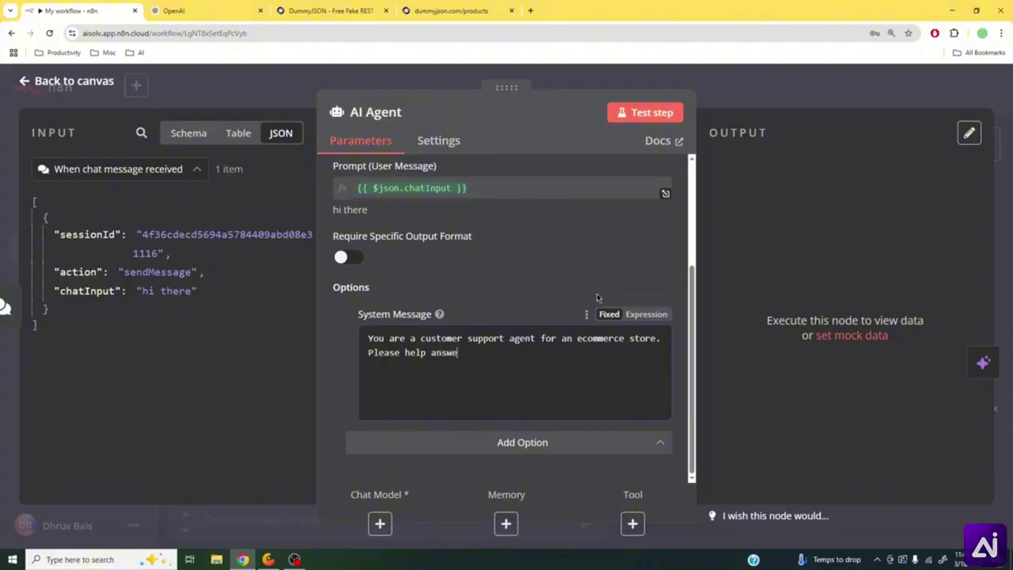
{"action": "type", "text": "r the customer's questi"}
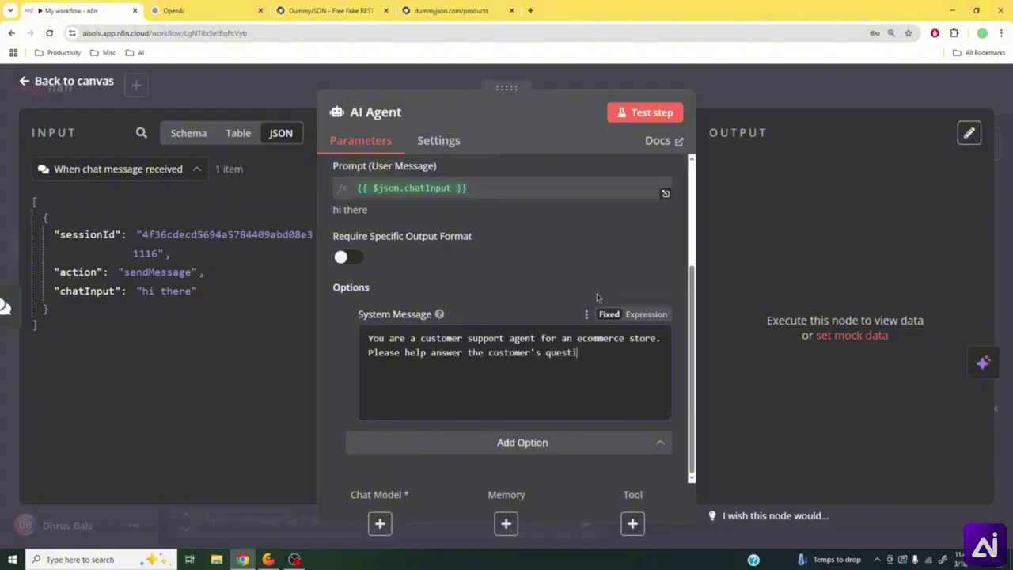
{"action": "type", "text": "ons."}
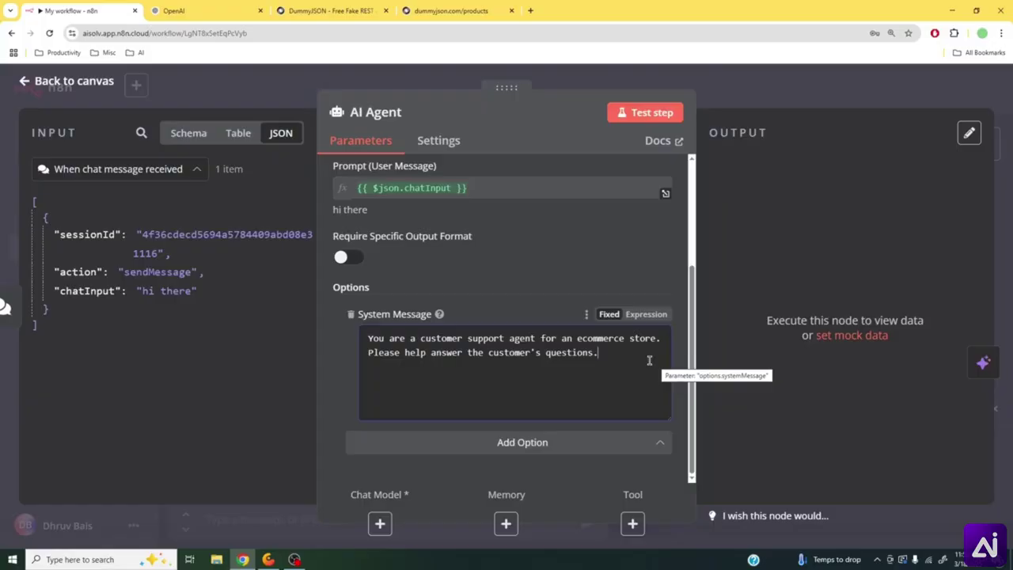
- Review the remaining options that can be added to the AI Agent, and return to the canvas without adding any
{"action": "left_click", "coordinate": [644, 448]}
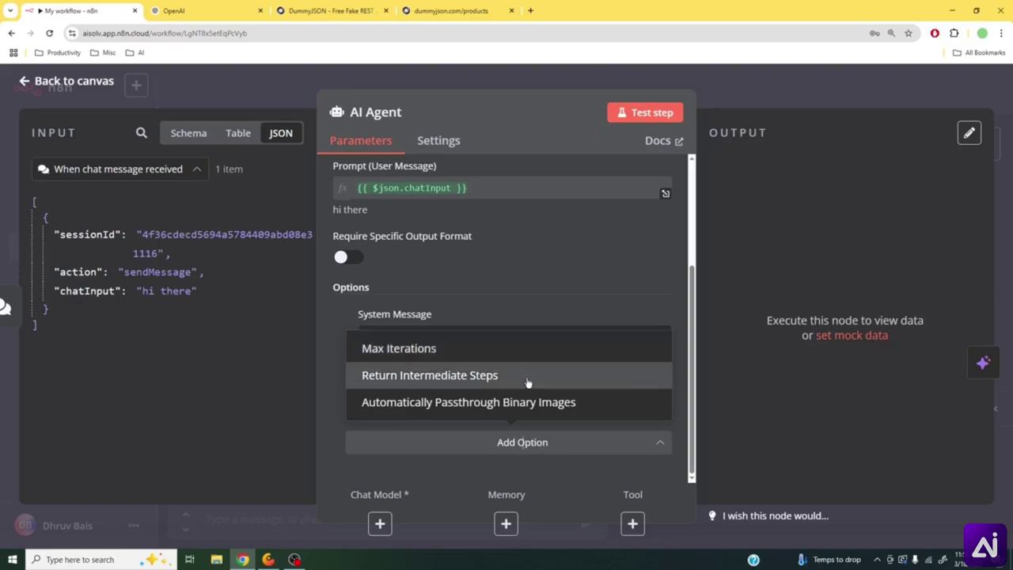
{"action": "left_click", "coordinate": [691, 305]}
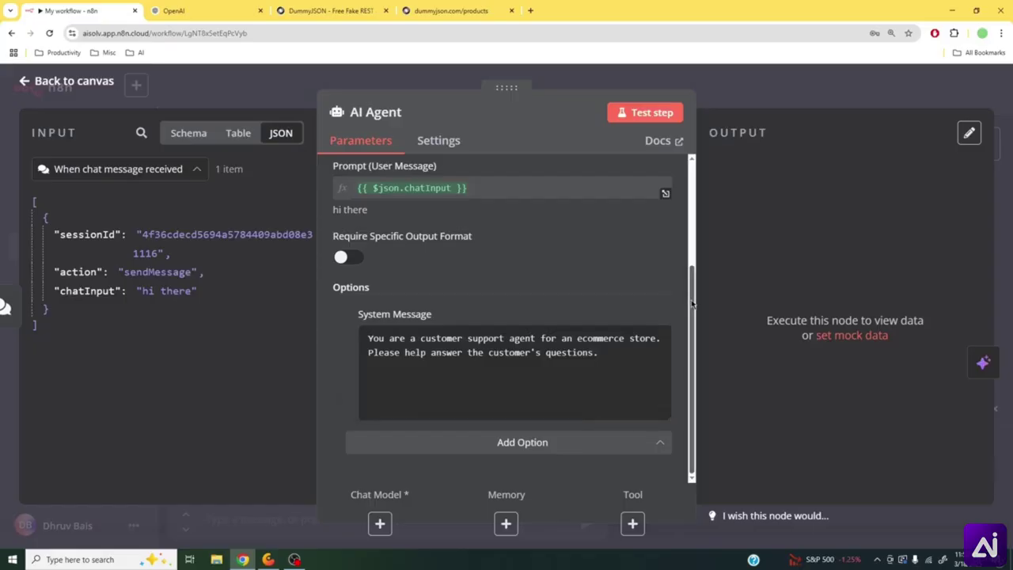
{"action": "left_click", "coordinate": [779, 91]}
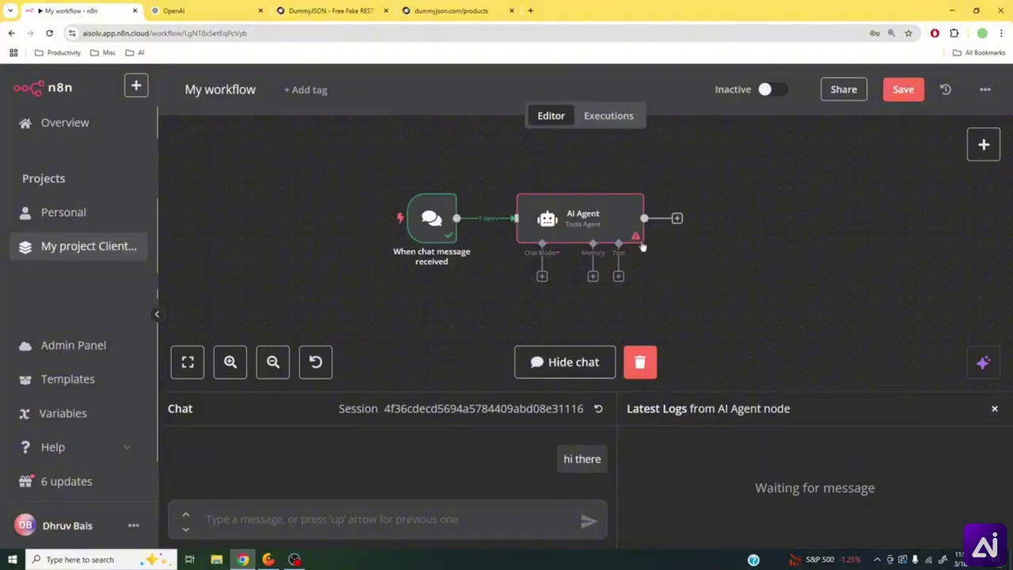
- Read the issue flagged on the AI Agent node and hide the chat panel
{"action": "mouse_move", "coordinate": [638, 239]}
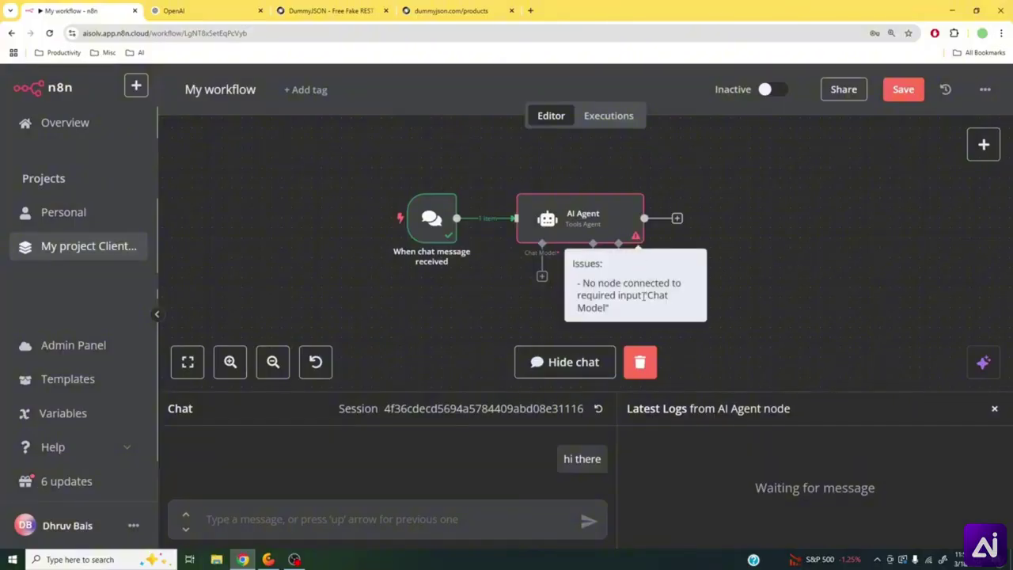
{"action": "left_click_drag", "start_coordinate": [644, 294], "coordinate": [616, 313]}
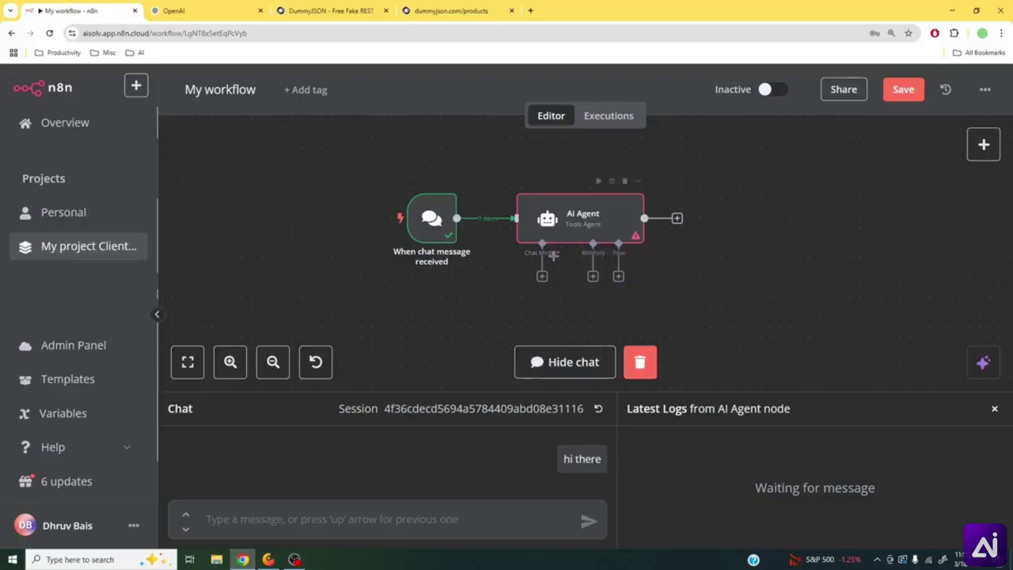
{"action": "scroll", "coordinate": [561, 271], "scroll_direction": "up", "scroll_amount": 1}
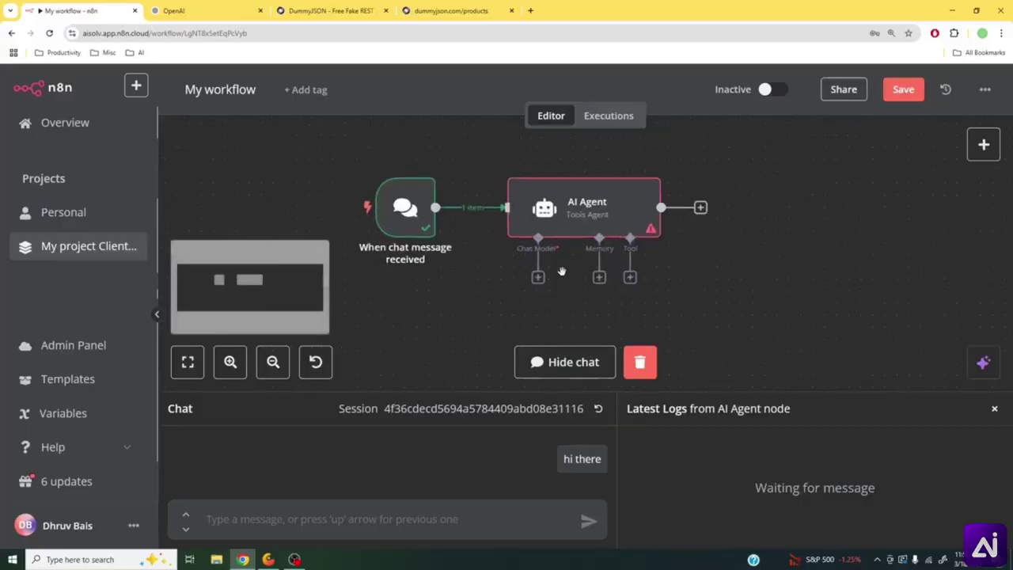
{"action": "scroll", "coordinate": [561, 271], "scroll_direction": "up", "scroll_amount": 1}
{"action": "left_click", "coordinate": [588, 369]}
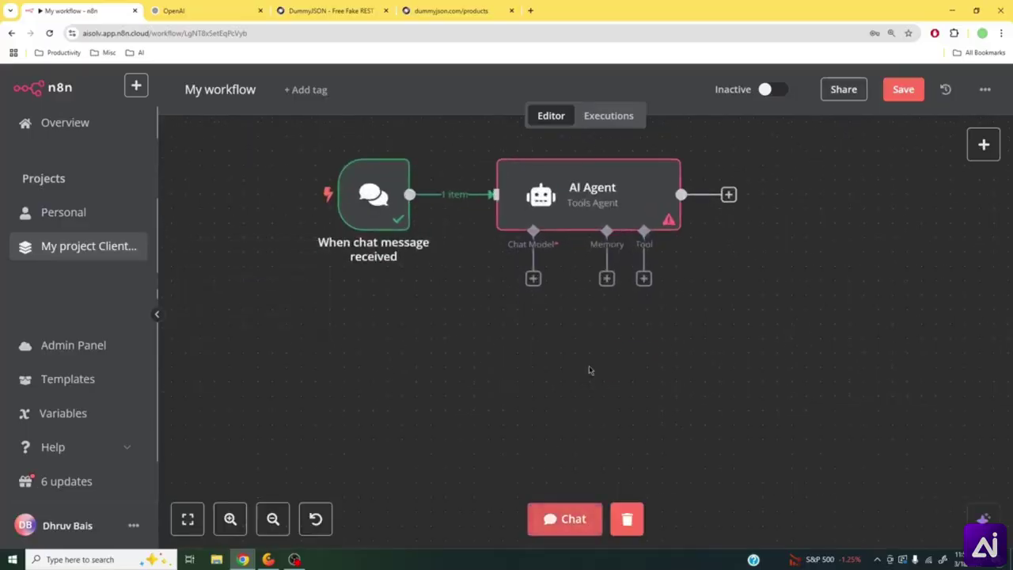
- Attach an OpenAI Chat Model to the AI Agent's Chat Model input and start creating a new OpenAI credential for it
{"action": "scroll", "coordinate": [573, 333], "scroll_direction": "up", "scroll_amount": 2}
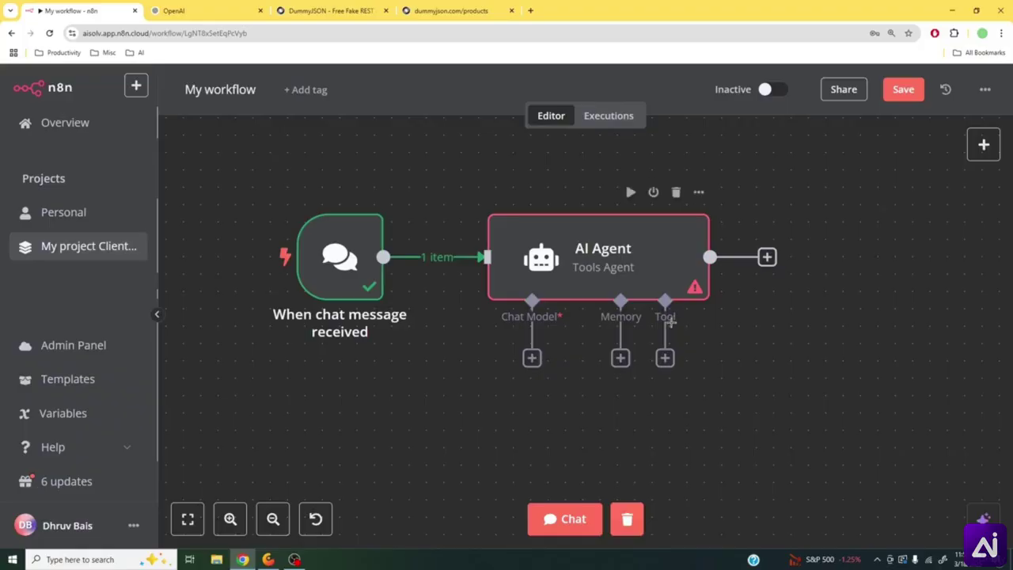
{"action": "left_click_drag", "start_coordinate": [563, 420], "coordinate": [615, 361]}
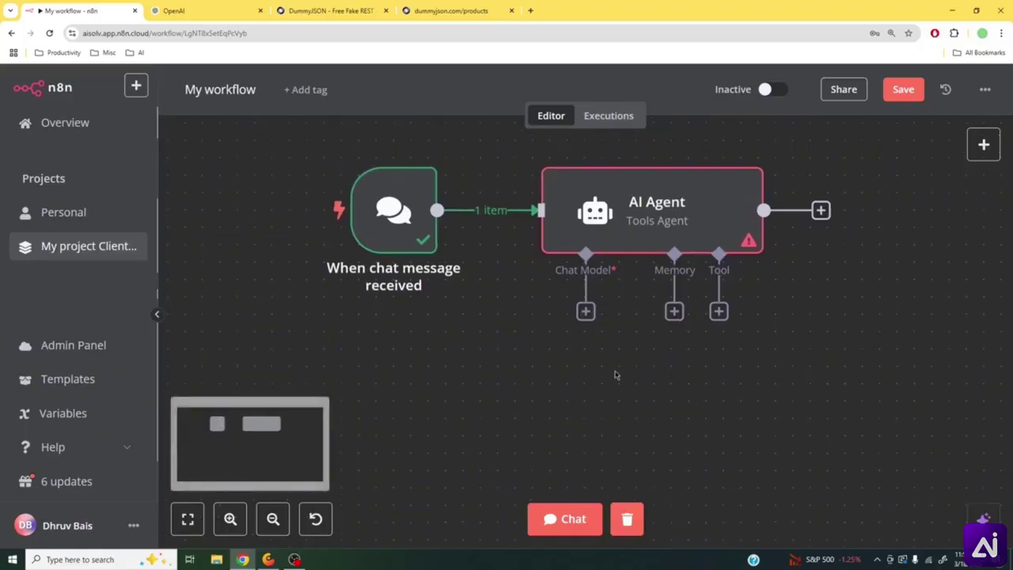
{"action": "left_click", "coordinate": [585, 312]}
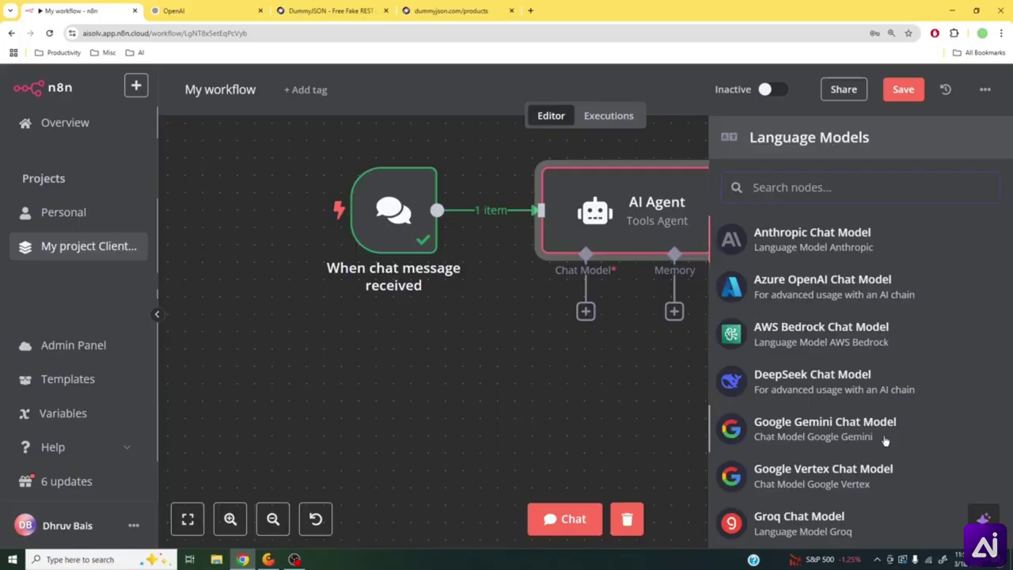
{"action": "scroll", "coordinate": [885, 441], "scroll_direction": "down", "scroll_amount": 3}
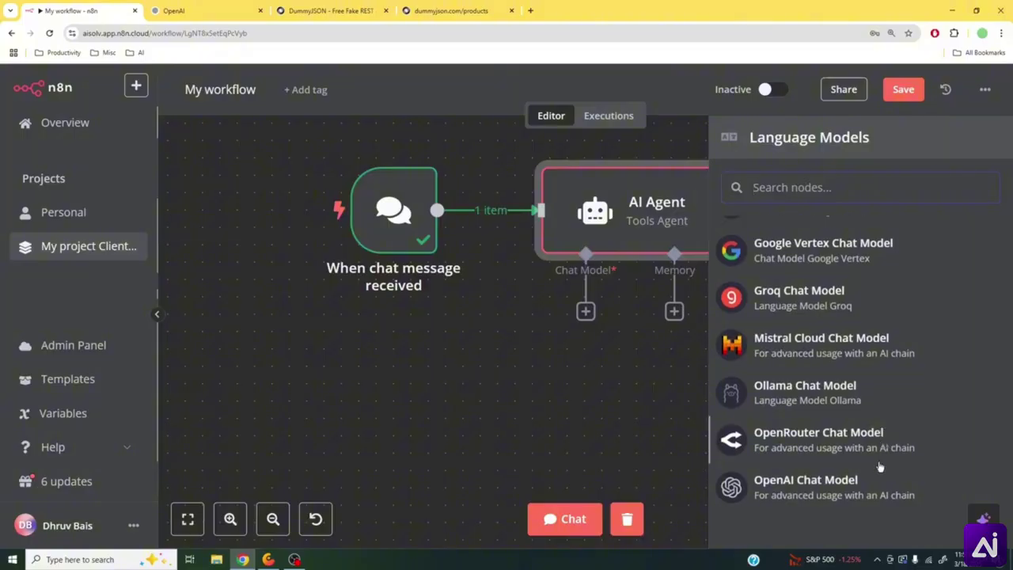
{"action": "left_click", "coordinate": [874, 495]}
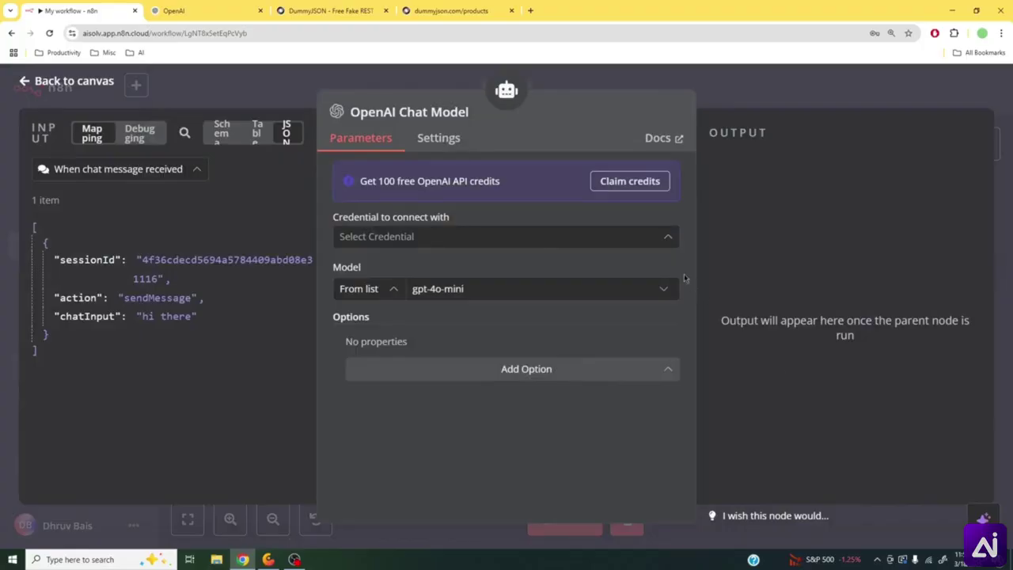
{"action": "left_click", "coordinate": [669, 238]}
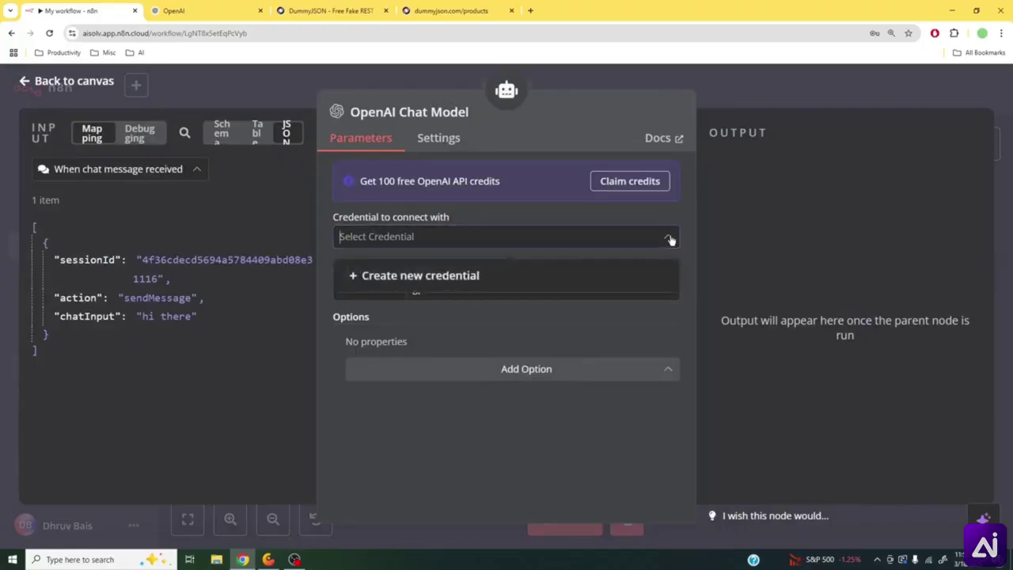
{"action": "left_click", "coordinate": [536, 279]}
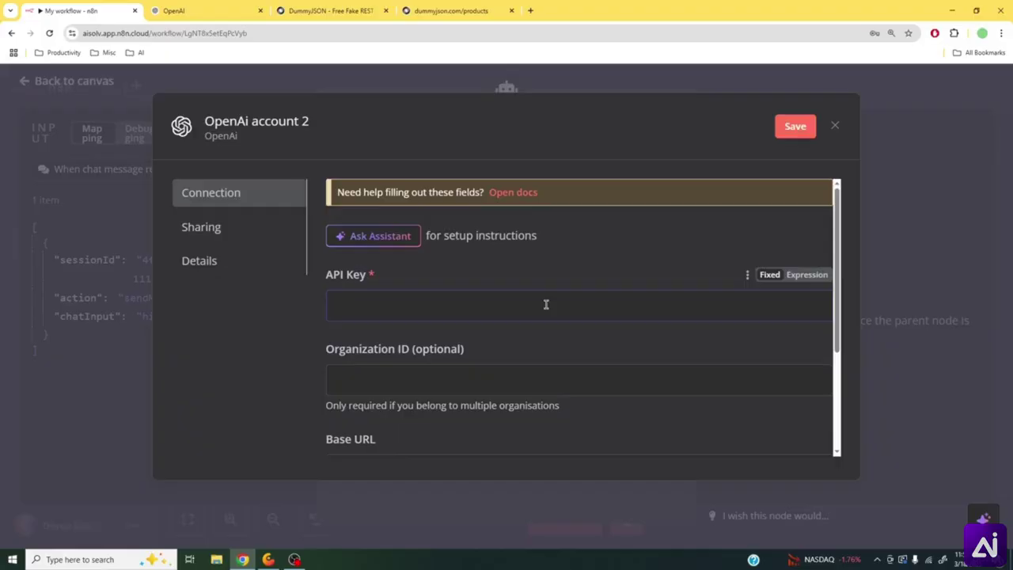
- Switch to the OpenAI website and open the API Platform through its login options
{"action": "left_click", "coordinate": [210, 6]}
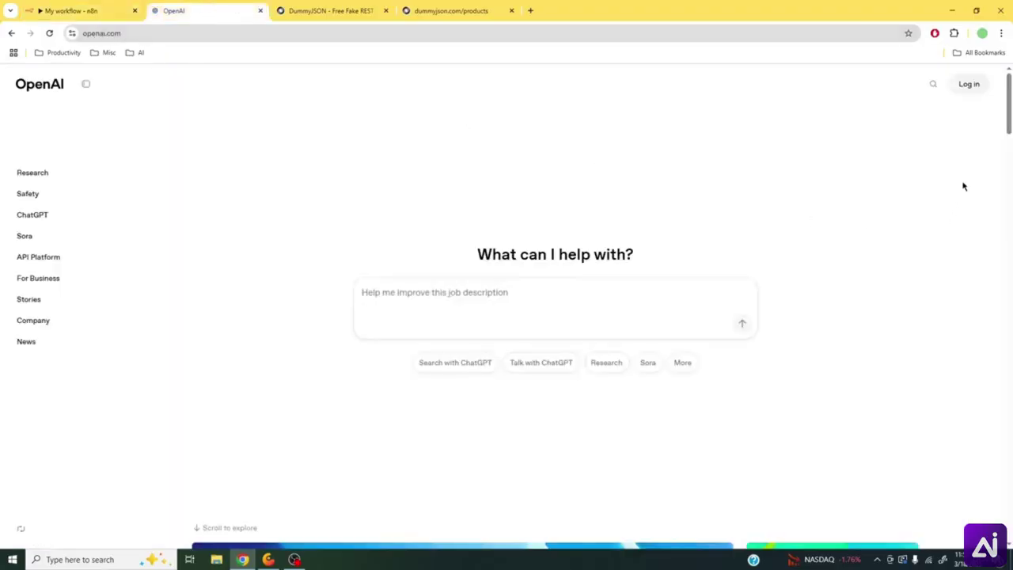
{"action": "left_click", "coordinate": [967, 84]}
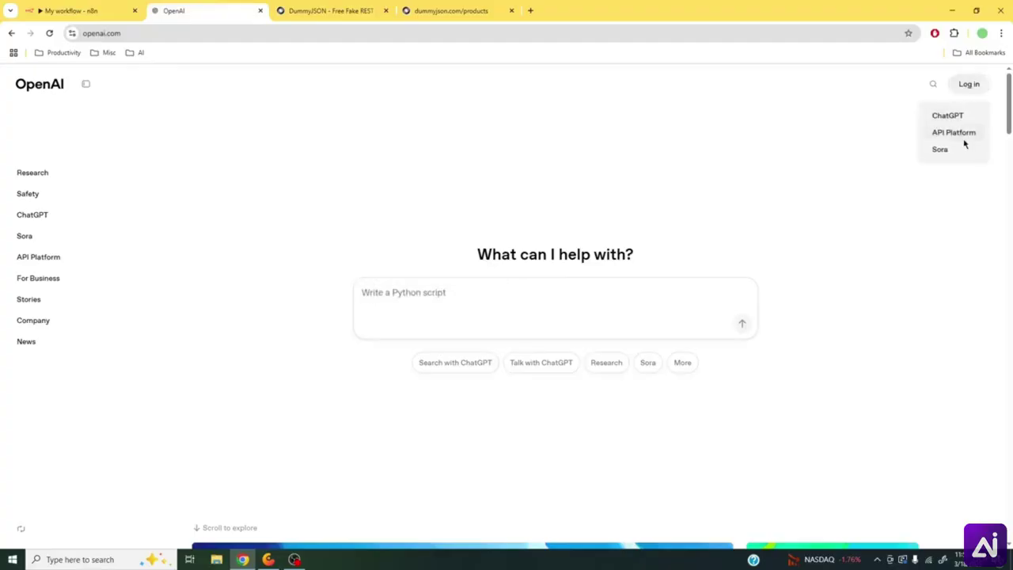
{"action": "left_click", "coordinate": [946, 136]}
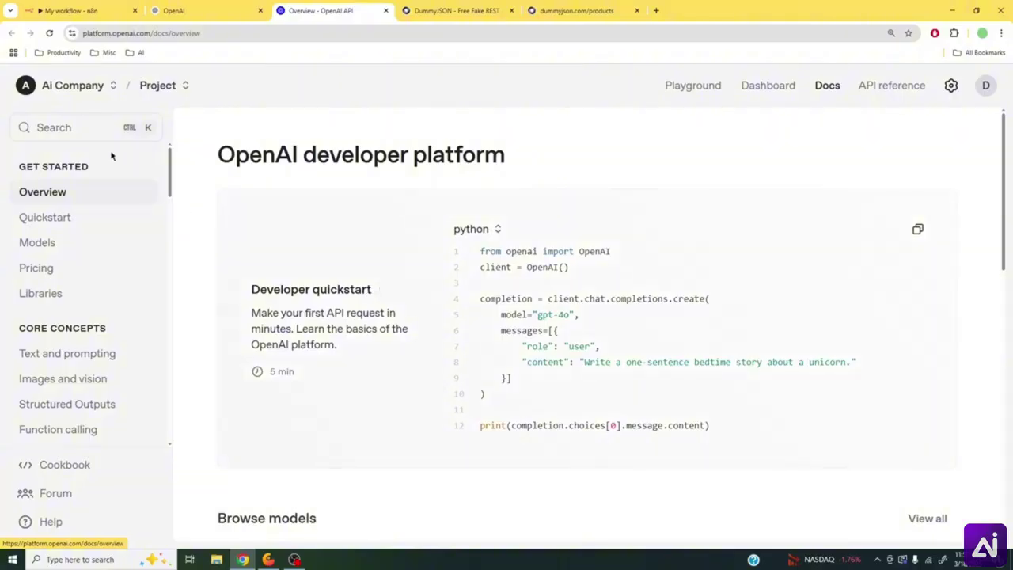
- Search the OpenAI platform docs for "api ke" and open the API keys settings page
{"action": "left_click", "coordinate": [78, 128]}
{"action": "type", "text": "ao"}
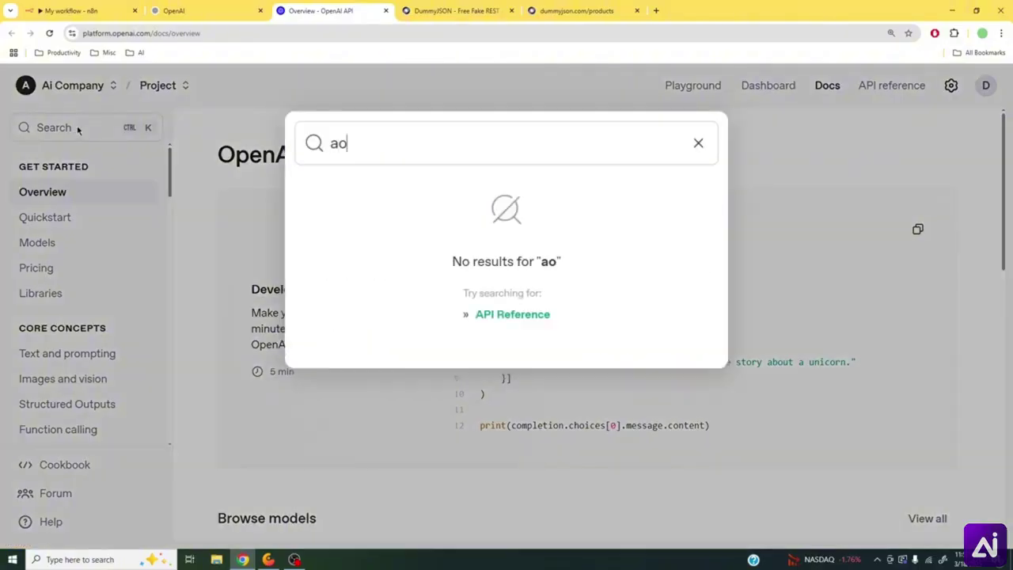
{"action": "key", "text": "BackSpace"}
{"action": "type", "text": "pi"}
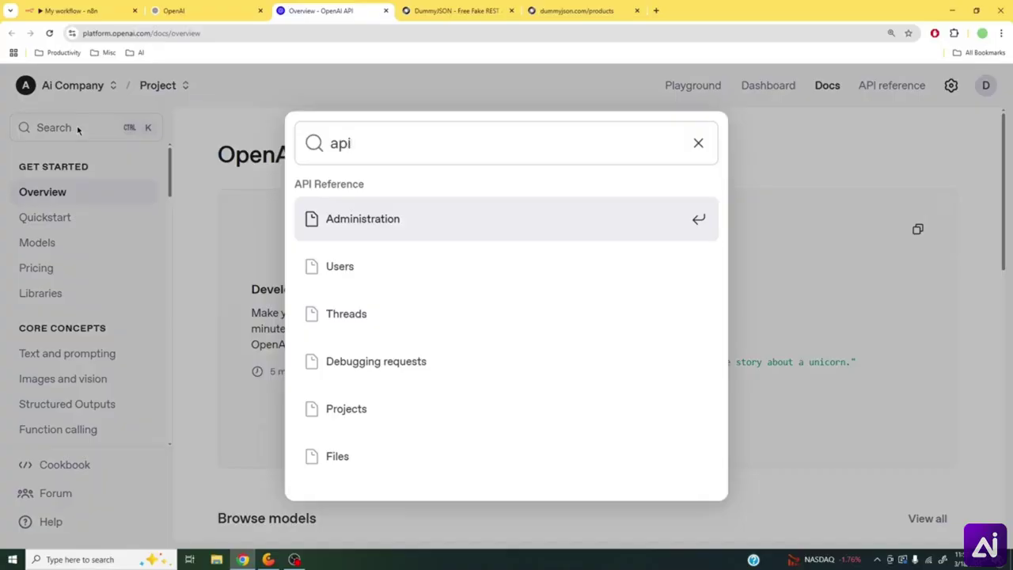
{"action": "type", "text": " ke"}
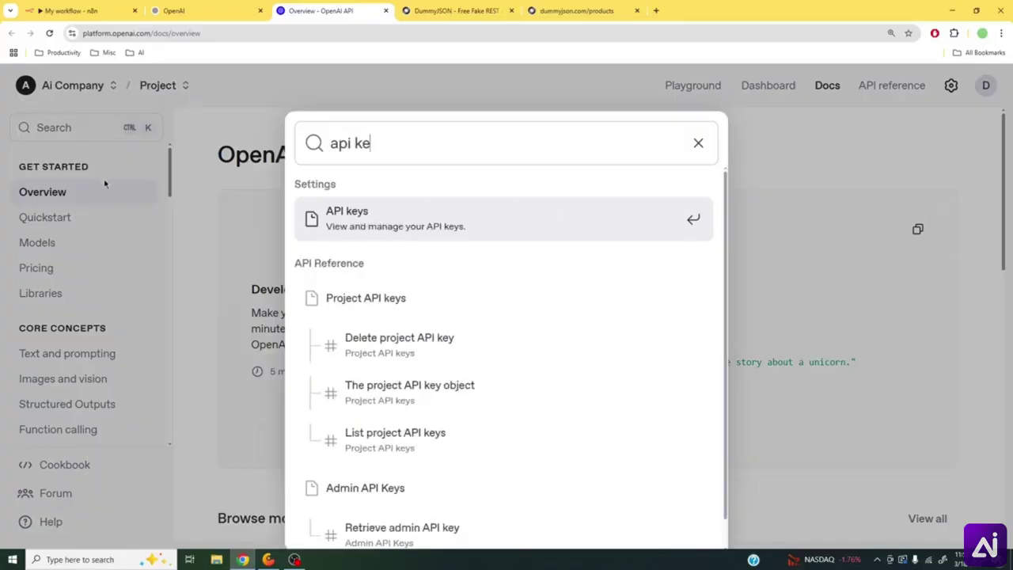
{"action": "left_click", "coordinate": [419, 213]}
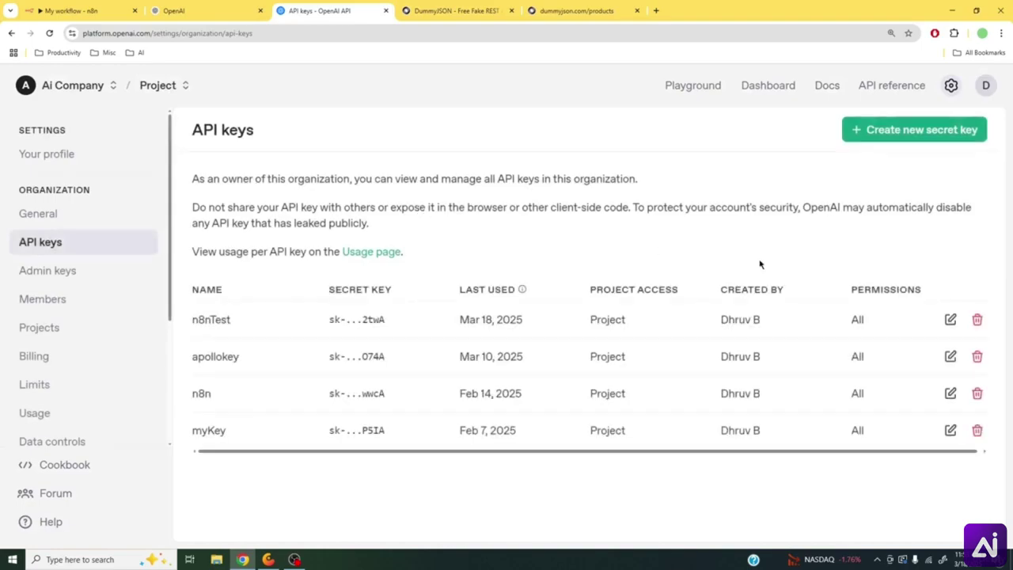
- Create a new secret key named n8nCourse for the project named Project with all permissions, and copy it
{"action": "left_click", "coordinate": [892, 132]}
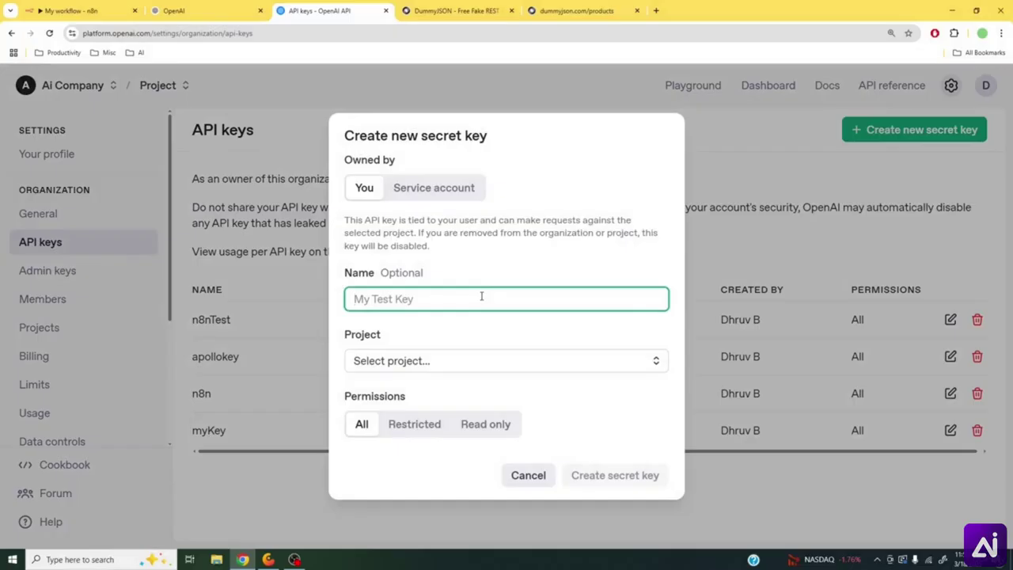
{"action": "type", "text": "n8nCourse"}
{"action": "left_click", "coordinate": [382, 360]}
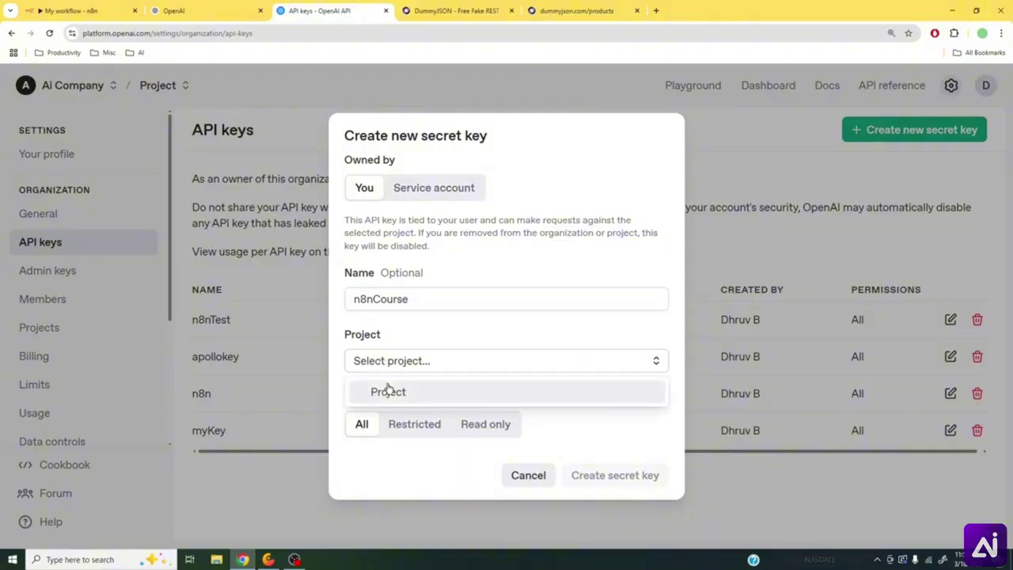
{"action": "left_click", "coordinate": [385, 391]}
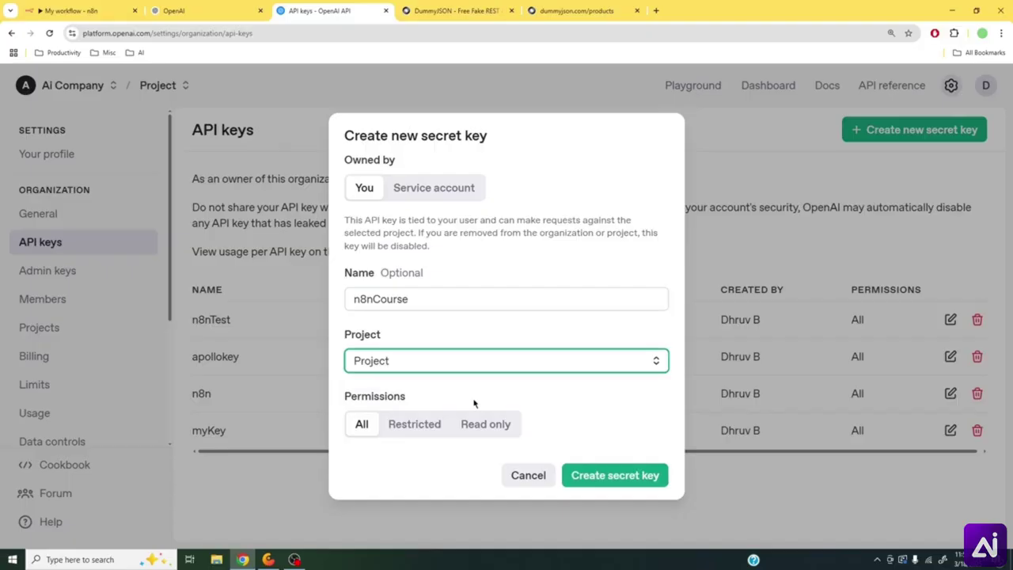
{"action": "left_click", "coordinate": [622, 478]}
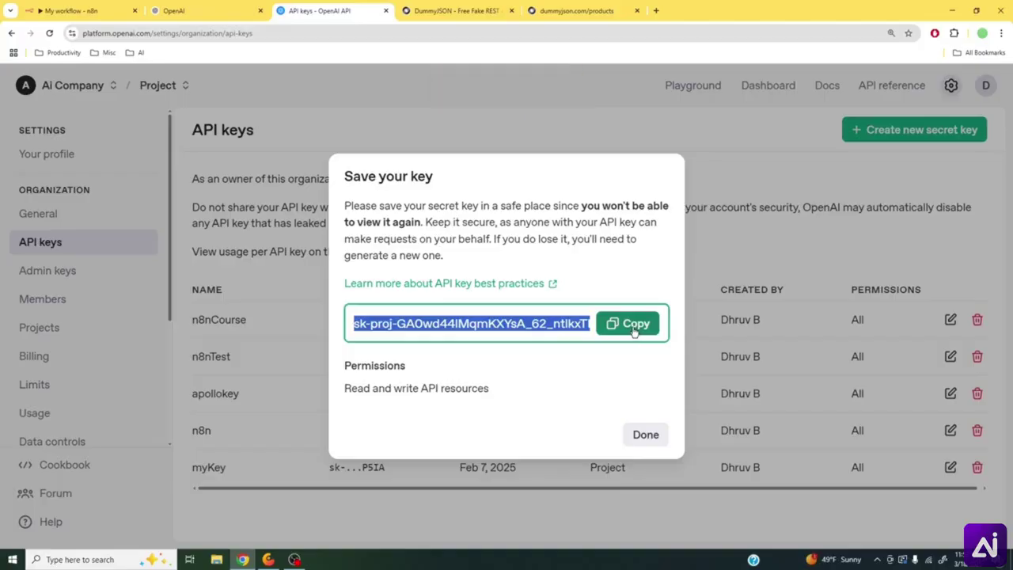
{"action": "left_click", "coordinate": [631, 331]}
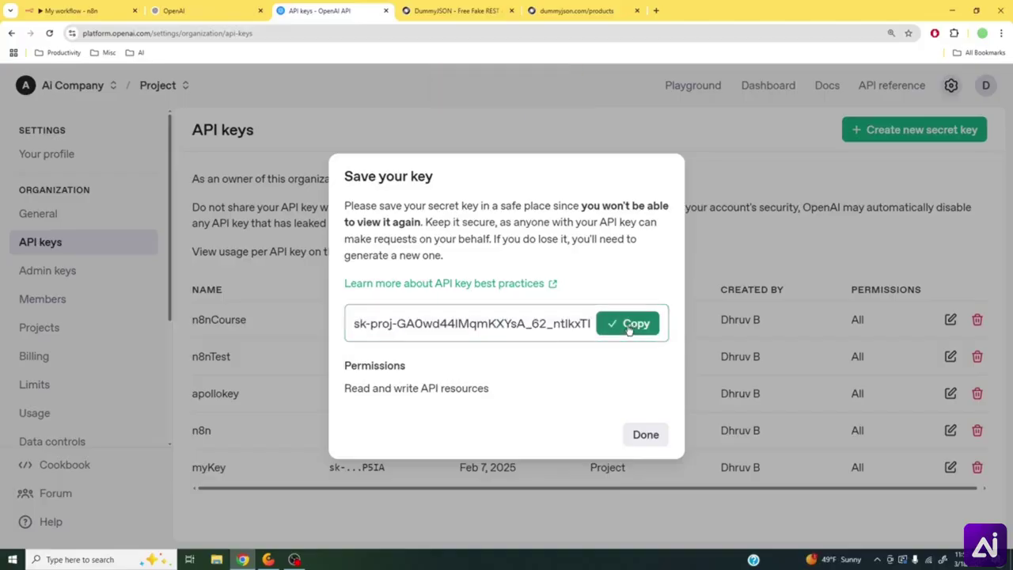
{"action": "left_click", "coordinate": [647, 439]}
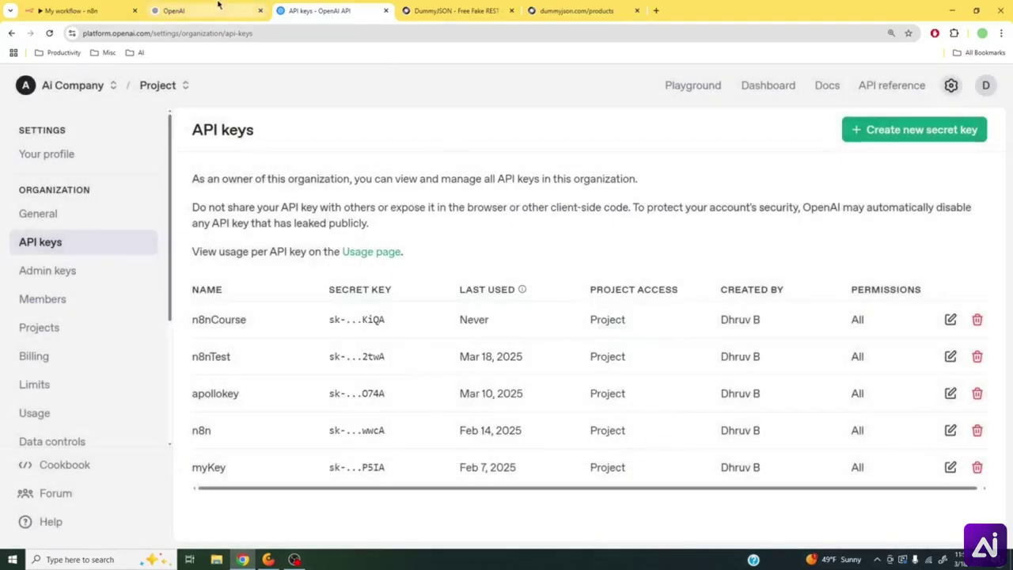
- Switch back to the n8n workflow, paste the API key into the new OpenAI credential, save it and close its dialog without storing a browser password
{"action": "left_click", "coordinate": [217, 6]}
{"action": "left_click", "coordinate": [127, 10]}
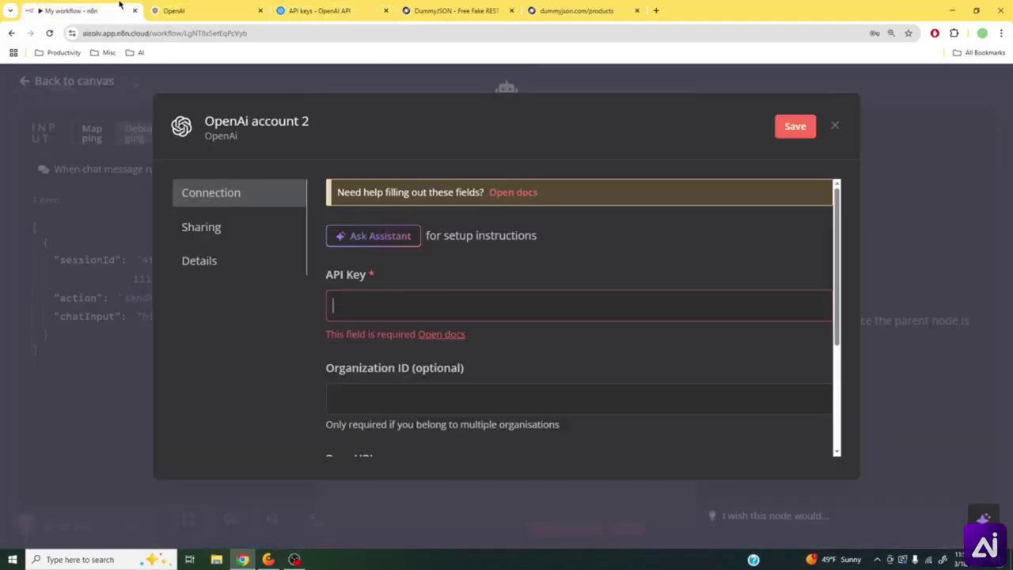
{"action": "left_click", "coordinate": [482, 309]}
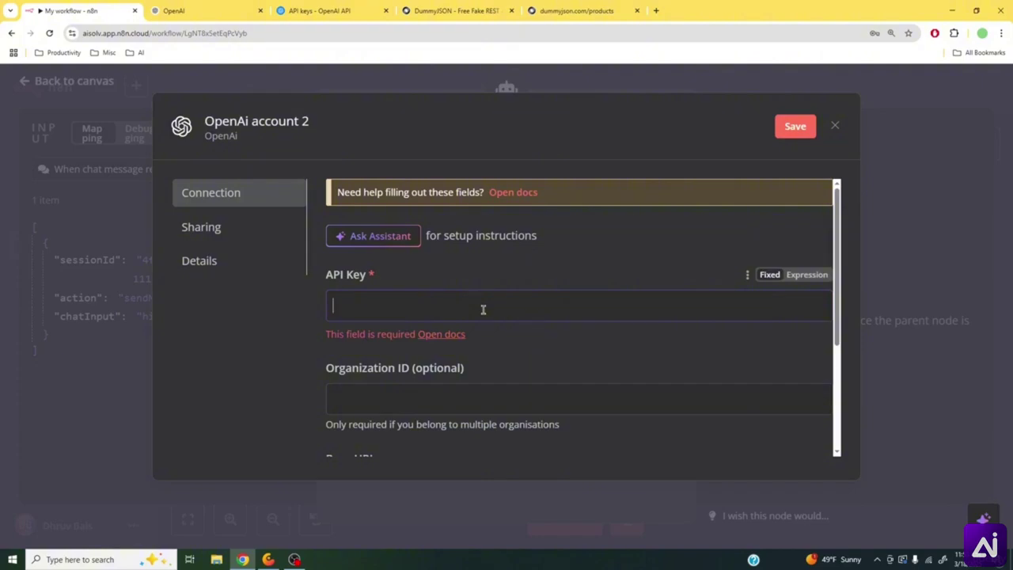
{"action": "key", "text": "ctrl+v"}
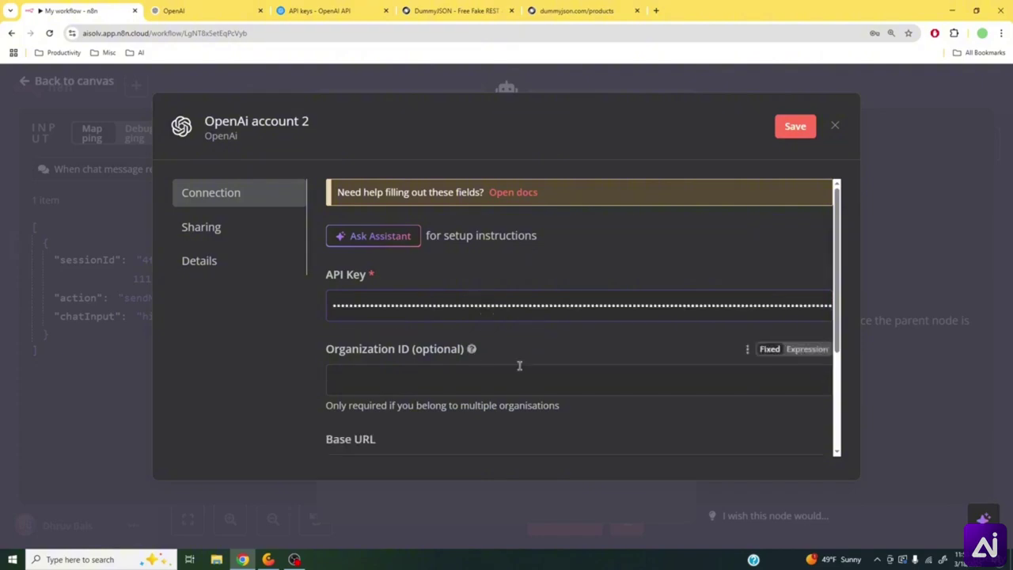
{"action": "scroll", "coordinate": [520, 386], "scroll_direction": "down", "scroll_amount": 2}
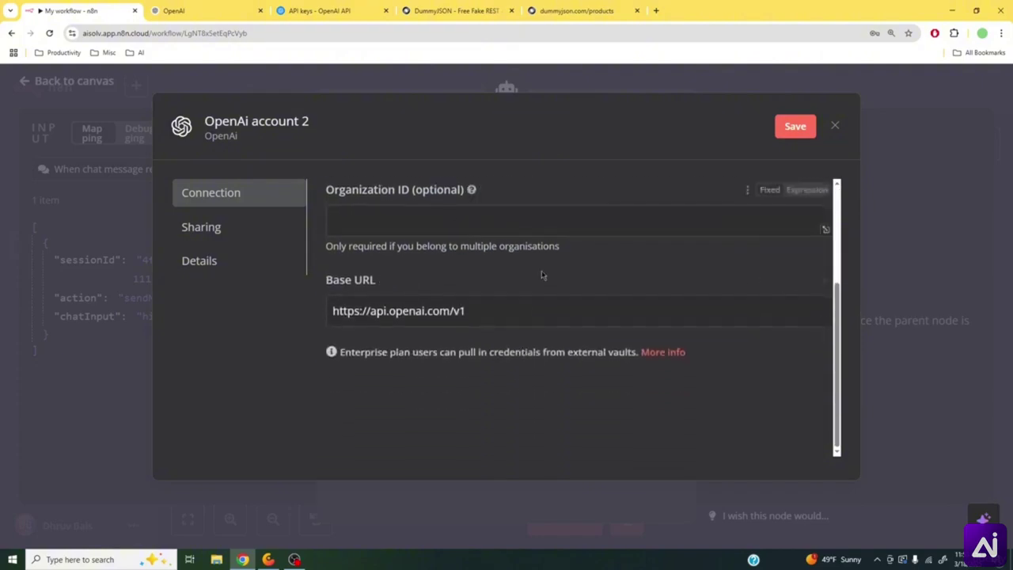
{"action": "scroll", "coordinate": [527, 355], "scroll_direction": "up", "scroll_amount": 2}
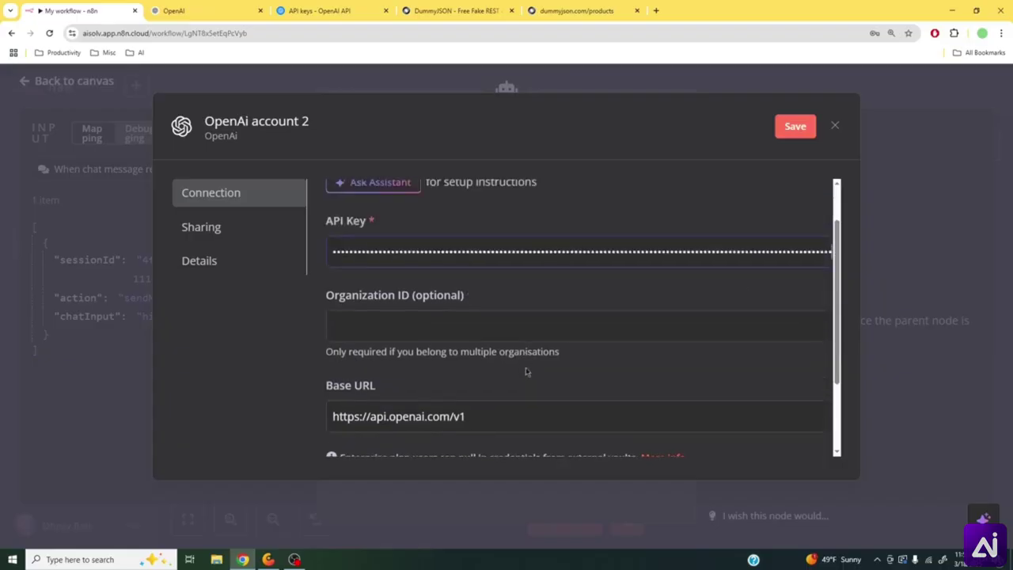
{"action": "left_click", "coordinate": [795, 128]}
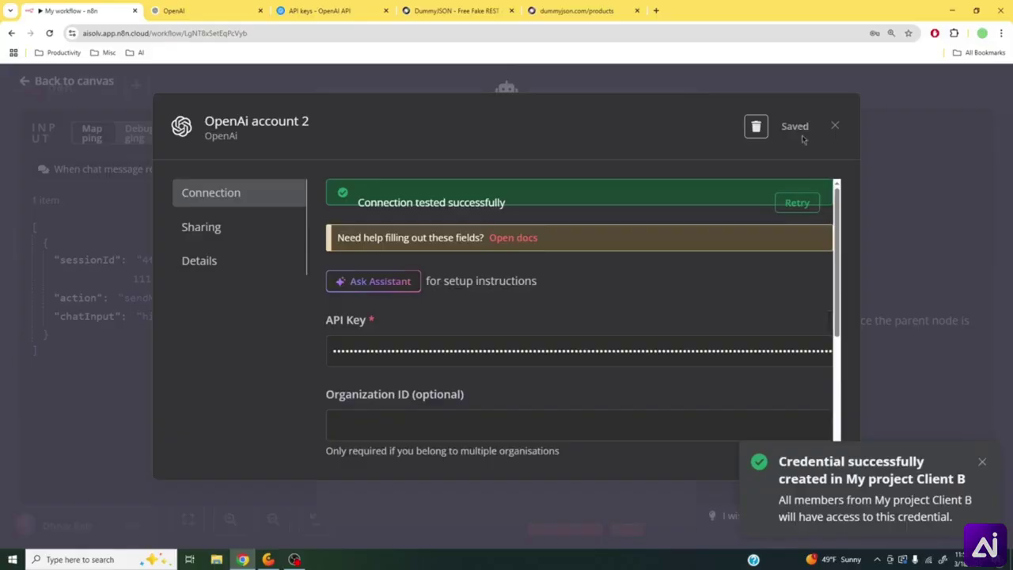
{"action": "left_click", "coordinate": [920, 249]}
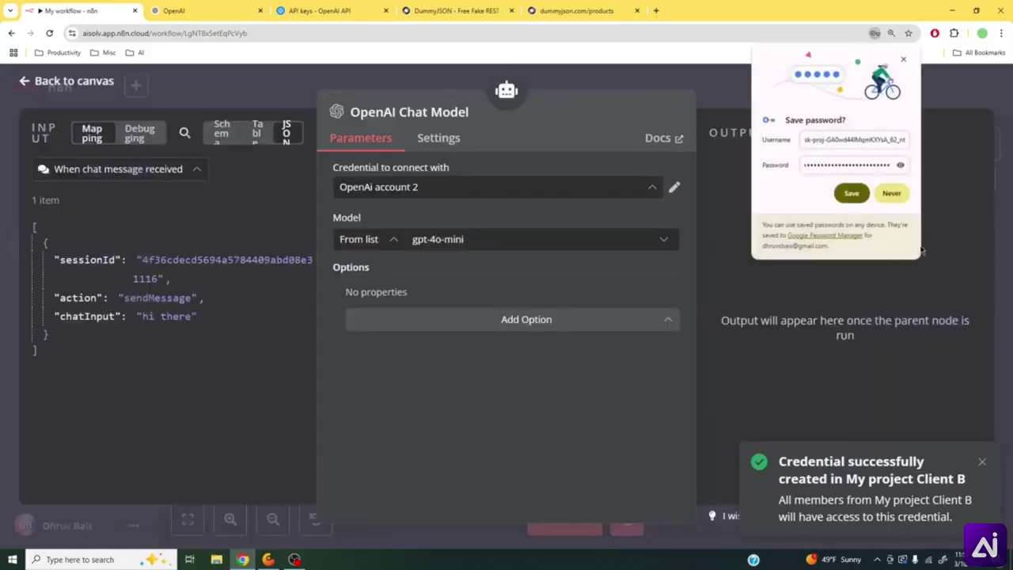
{"action": "left_click", "coordinate": [905, 60]}
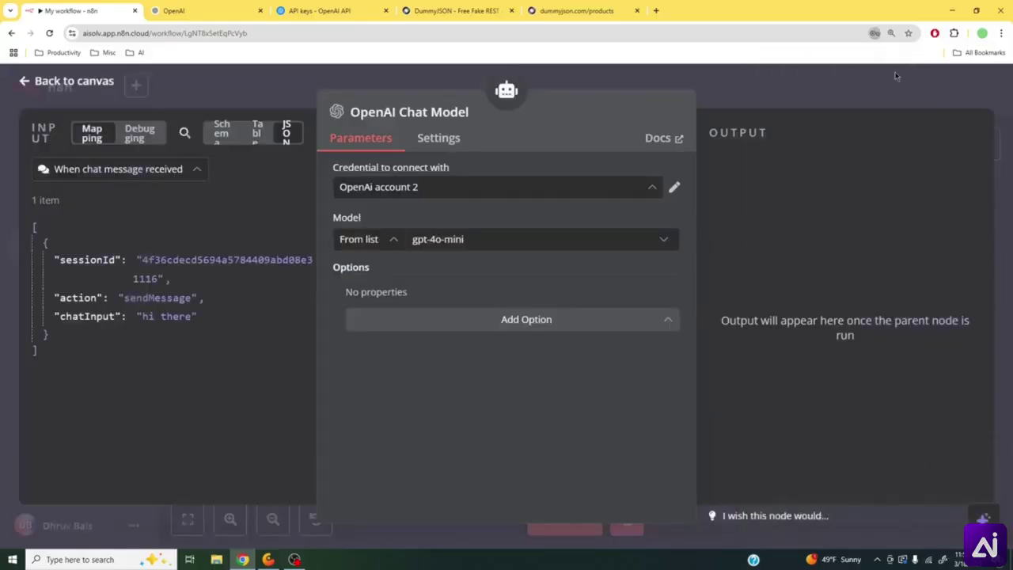
- Return to the canvas, move the OpenAI Chat Model node further left below the AI Agent, and save the workflow
{"action": "left_click", "coordinate": [858, 92]}
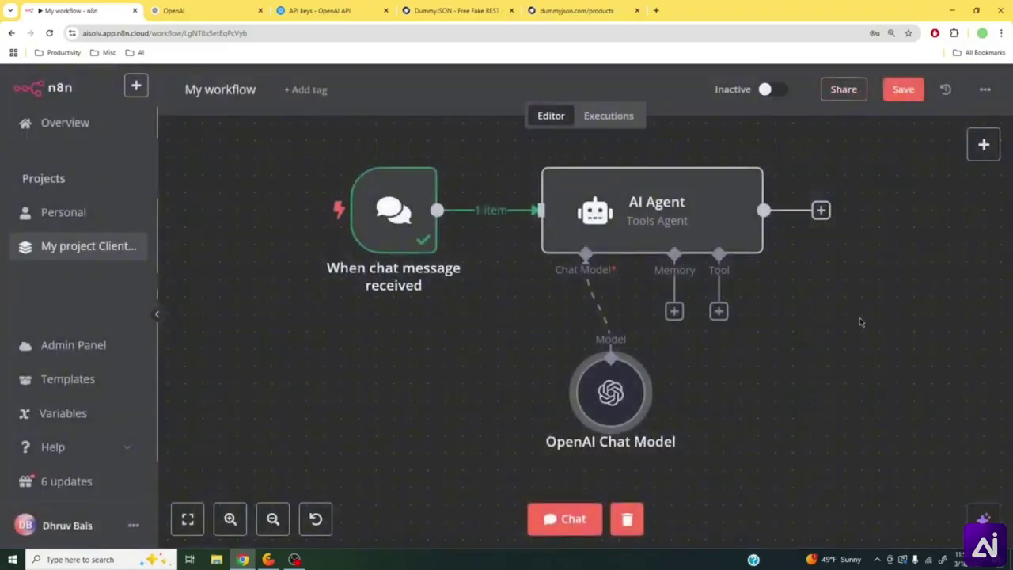
{"action": "left_click_drag", "start_coordinate": [599, 382], "coordinate": [511, 398]}
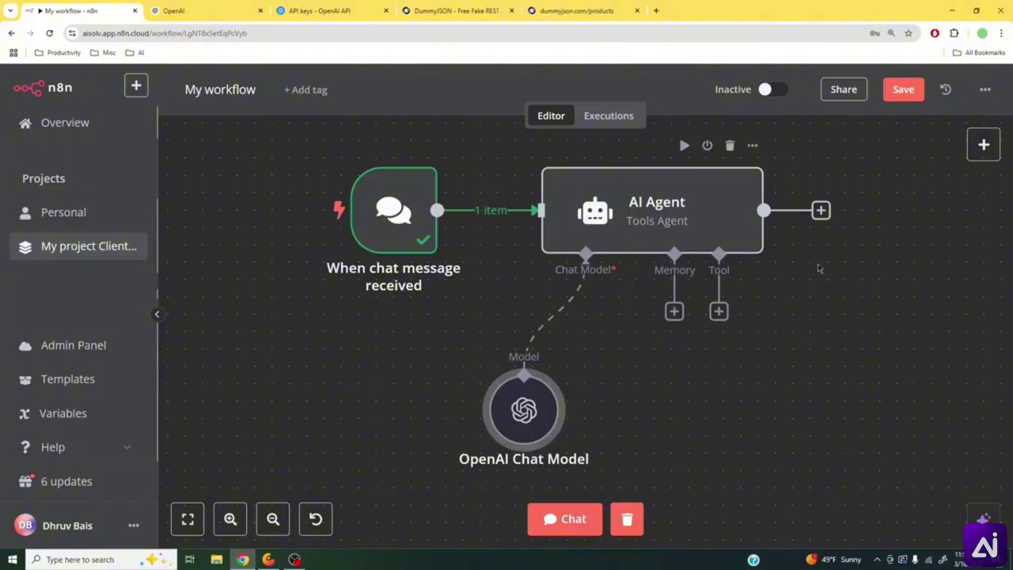
{"action": "left_click", "coordinate": [881, 342]}
{"action": "left_click", "coordinate": [906, 91]}
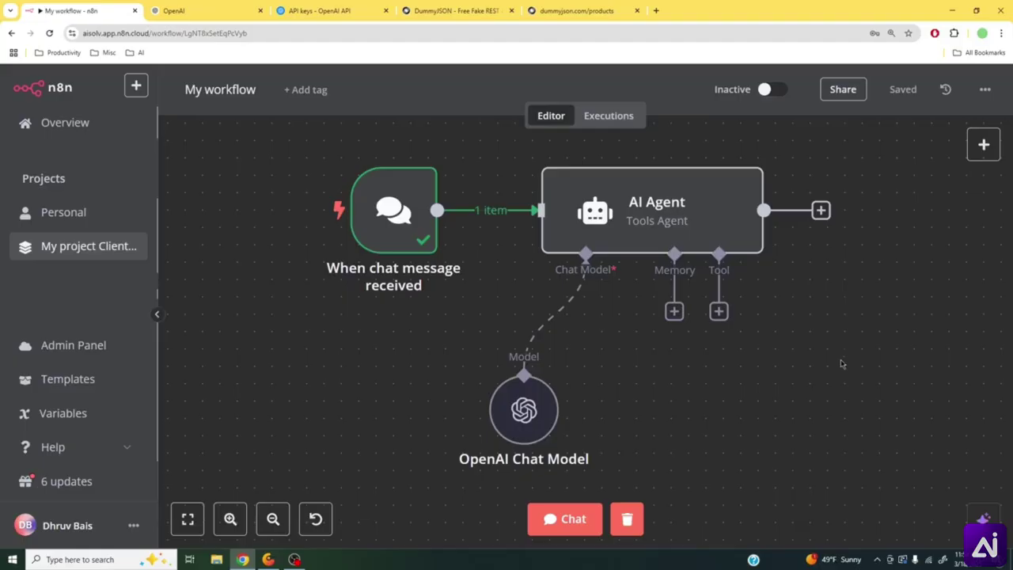
- Reset the chat session and execution data, and send the message "hi there, can you please help me with my order"
{"action": "left_click", "coordinate": [566, 519]}
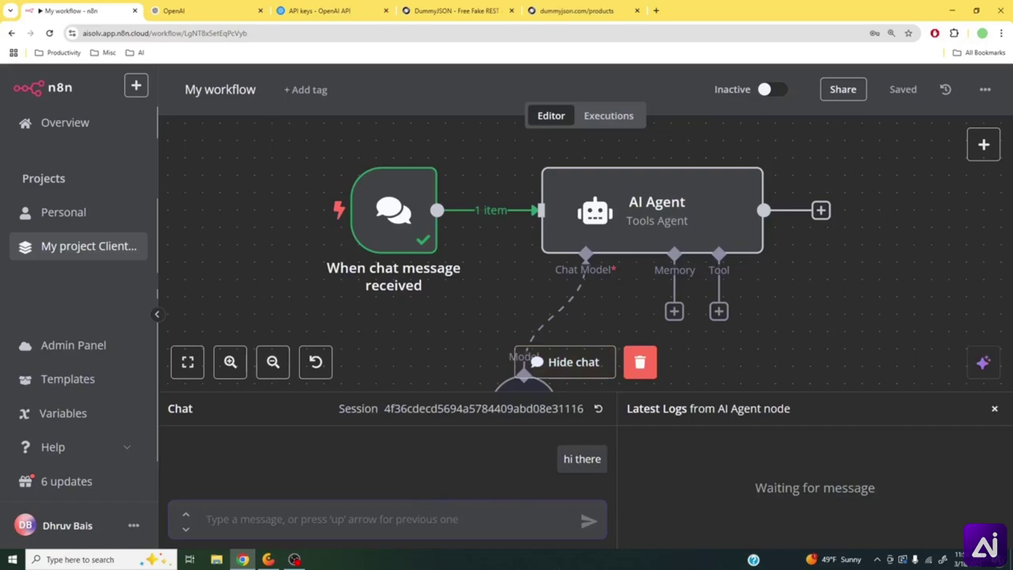
{"action": "left_click", "coordinate": [598, 410]}
{"action": "left_click", "coordinate": [637, 347]}
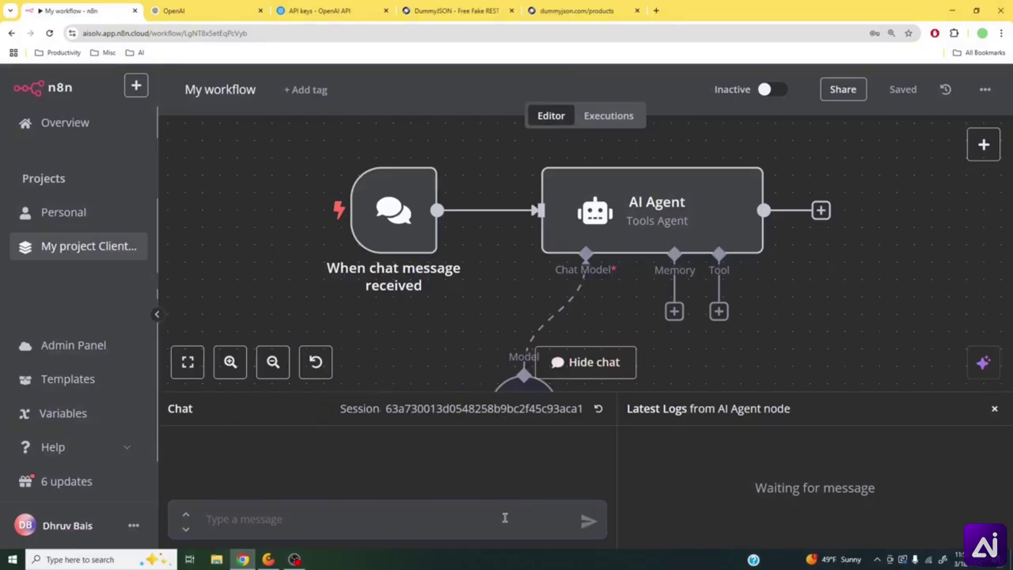
{"action": "type", "text": "hi there"}
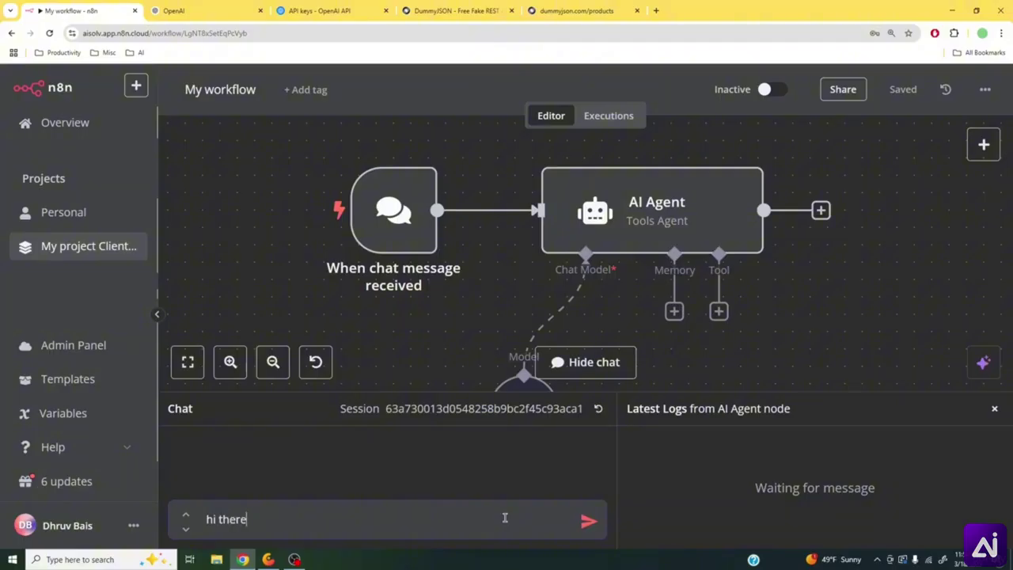
{"action": "type", "text": ", can you please help me "}
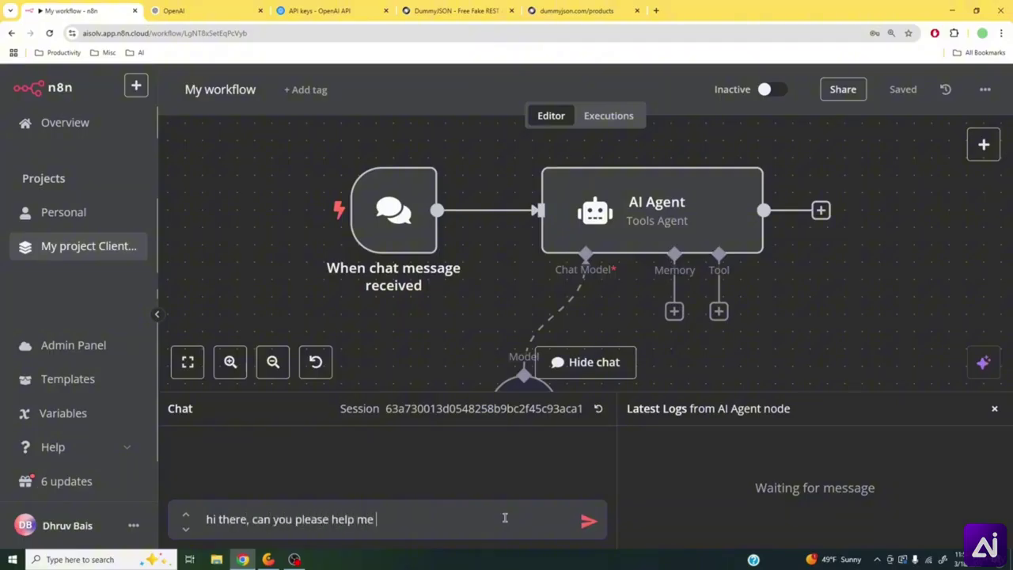
{"action": "type", "text": "with my order"}
{"action": "key", "text": "Return"}
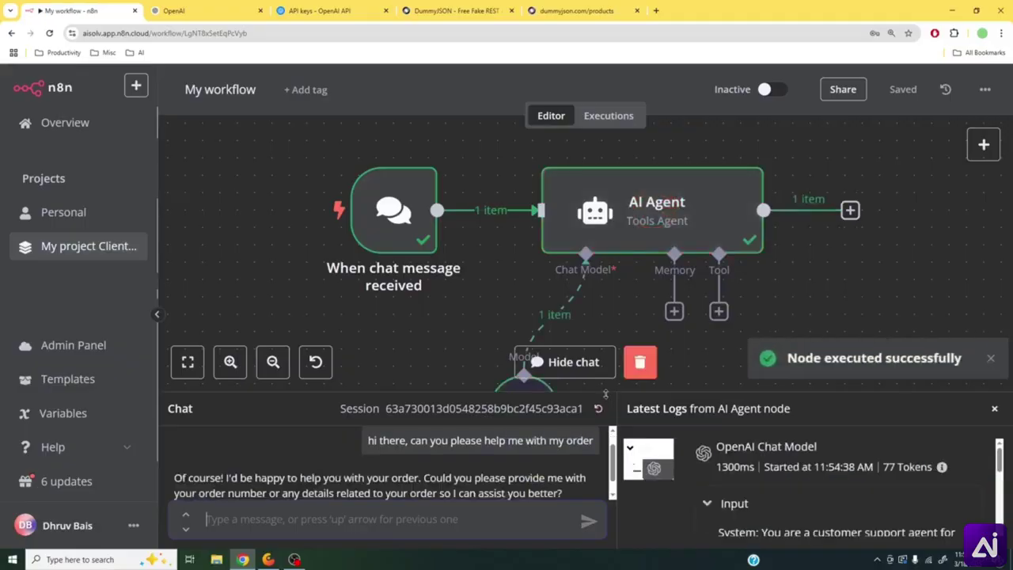
- Enlarge the chat panel, read the agent's reply, and answer it with an order number
{"action": "left_click_drag", "start_coordinate": [605, 407], "coordinate": [598, 338]}
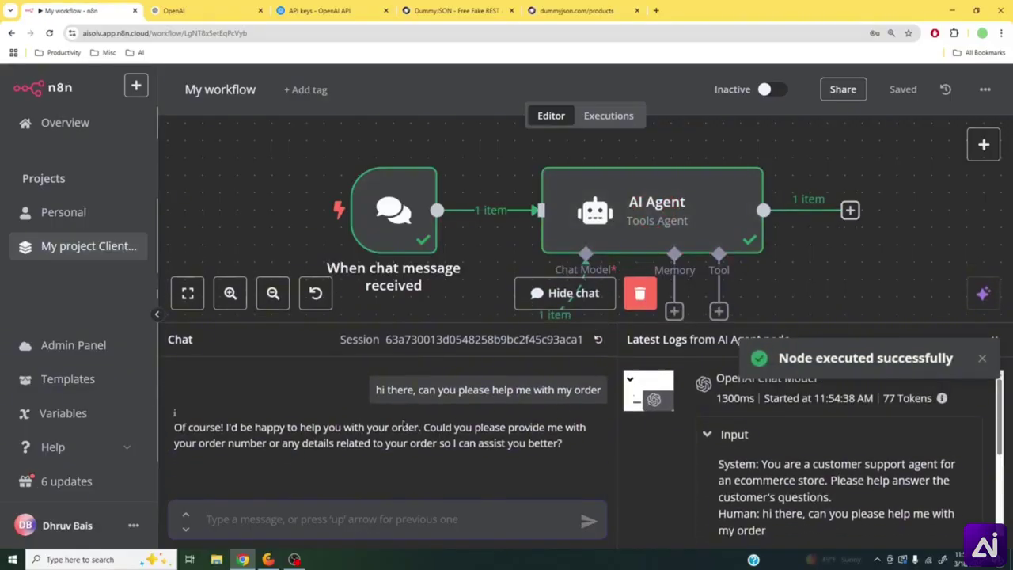
{"action": "triple_click", "coordinate": [221, 440]}
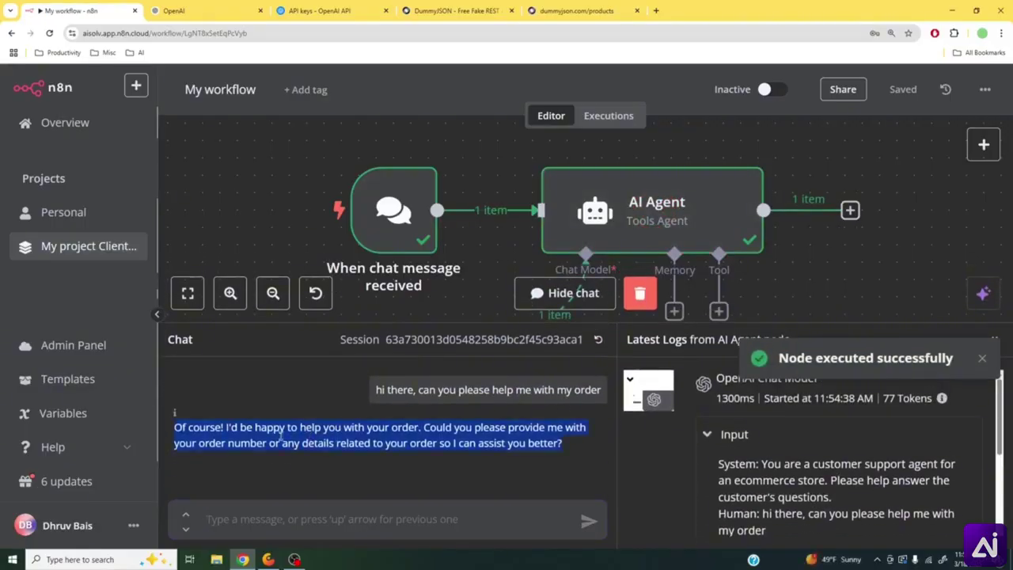
{"action": "left_click", "coordinate": [507, 430]}
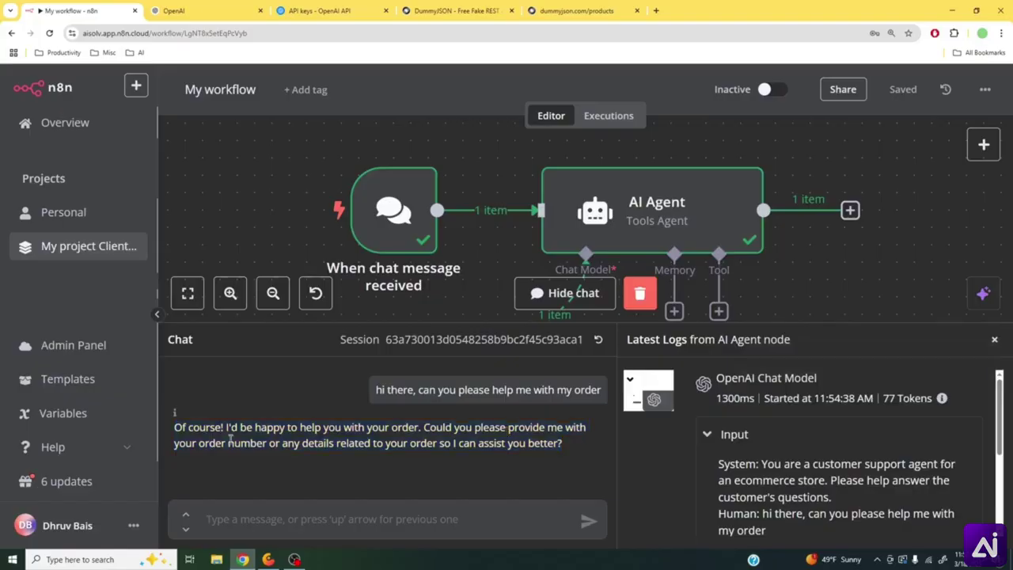
{"action": "left_click_drag", "start_coordinate": [200, 444], "coordinate": [279, 443]}
{"action": "left_click_drag", "start_coordinate": [342, 443], "coordinate": [434, 443]}
{"action": "left_click", "coordinate": [422, 512]}
{"action": "type", "text": "or"}
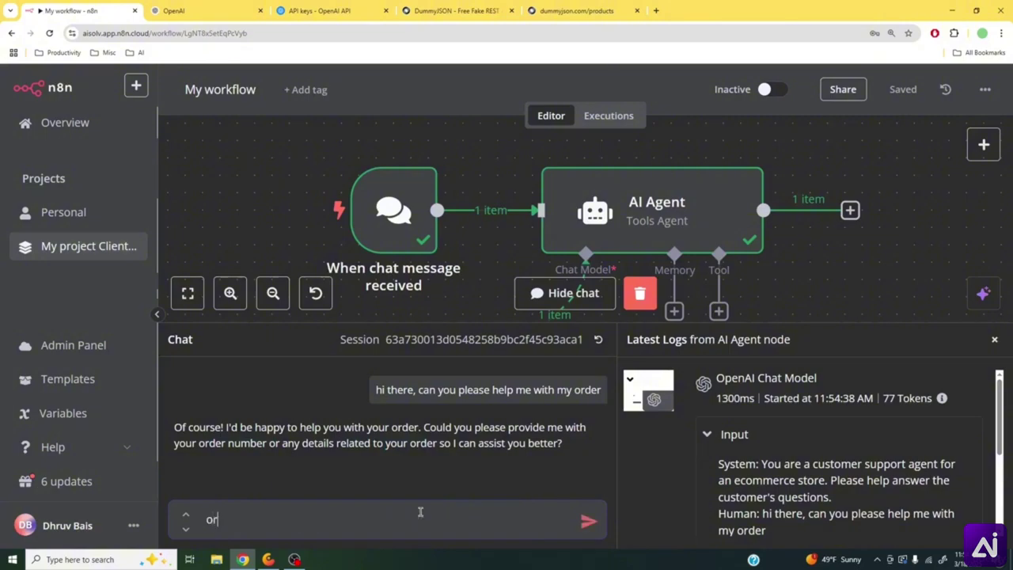
{"action": "type", "text": "der number 1192"}
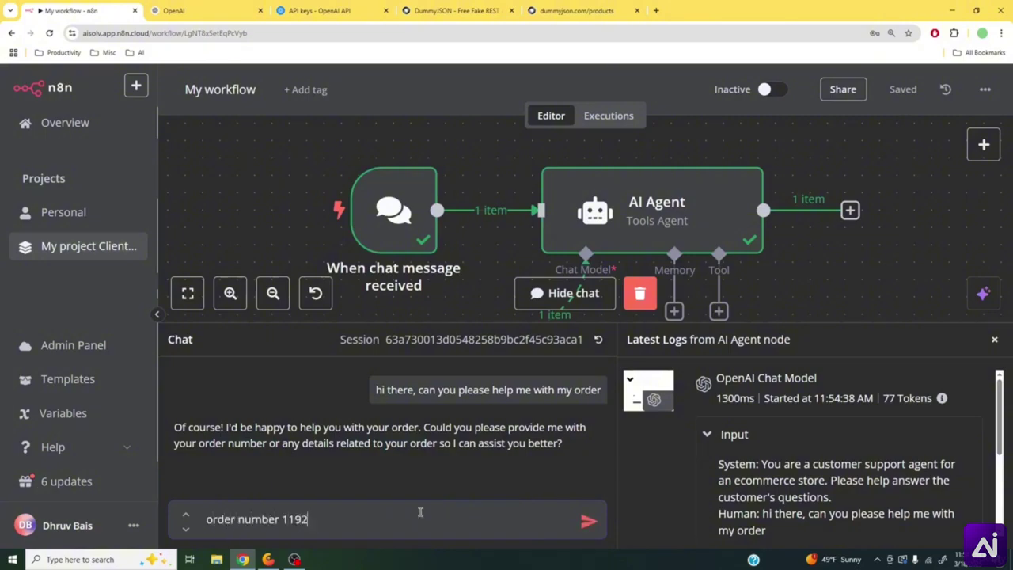
{"action": "key", "text": "Return"}
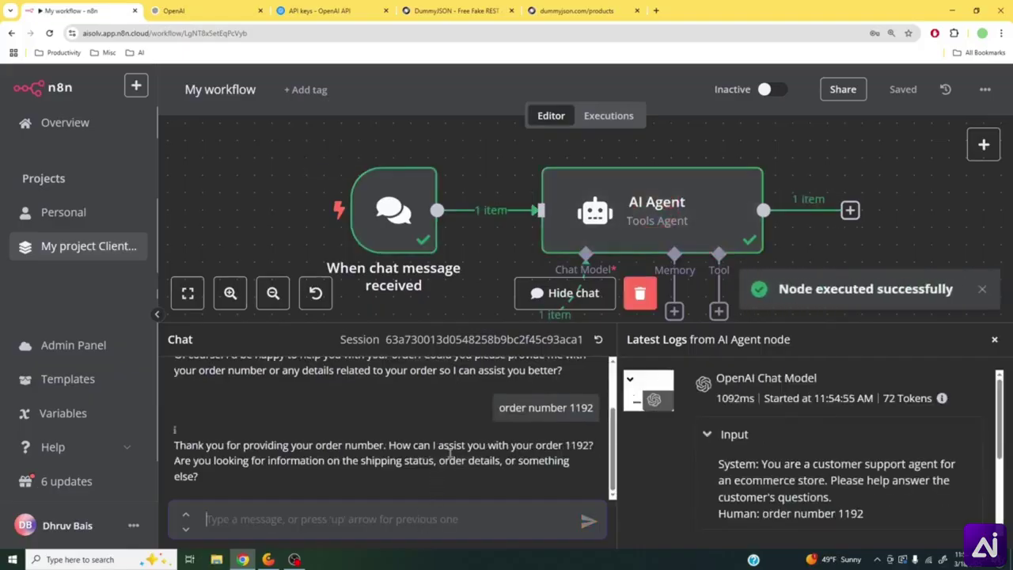
- Send the message "i would like to get my shipping status" and compare the agent's reply with the earlier order number exchange
{"action": "left_click", "coordinate": [471, 513]}
{"action": "type", "text": "i would lik"}
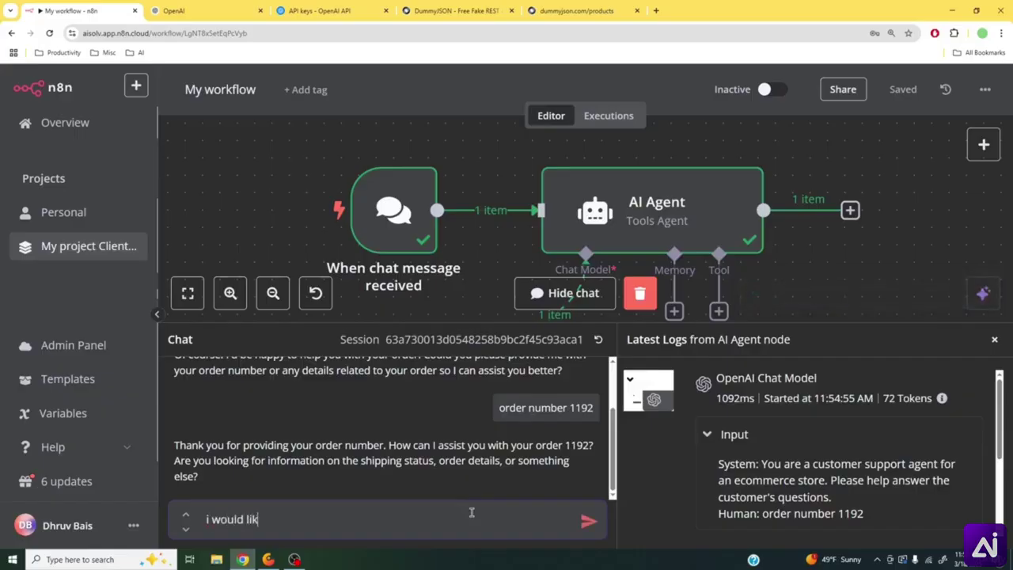
{"action": "type", "text": "e to get my shipping status"}
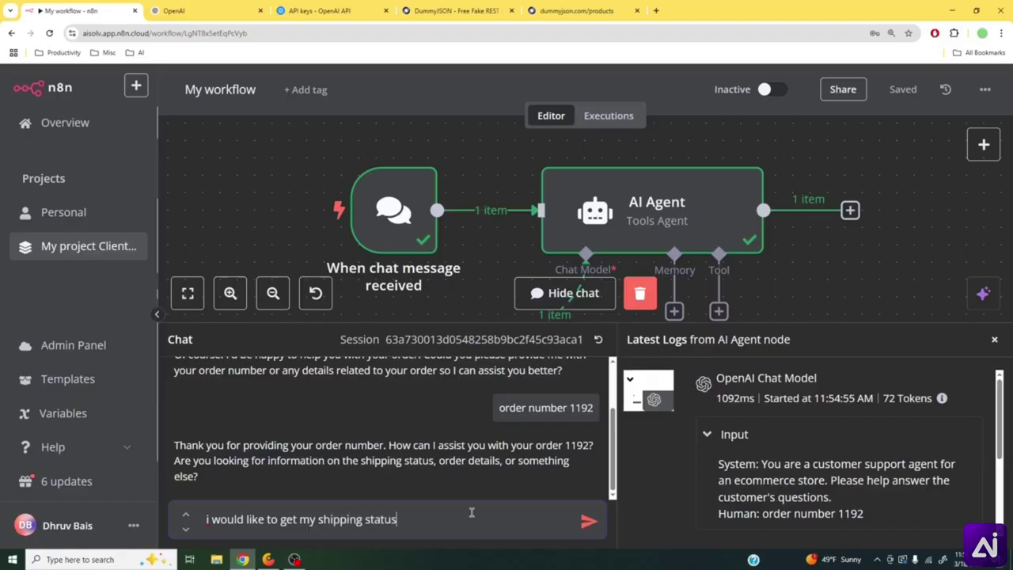
{"action": "key", "text": "Return"}
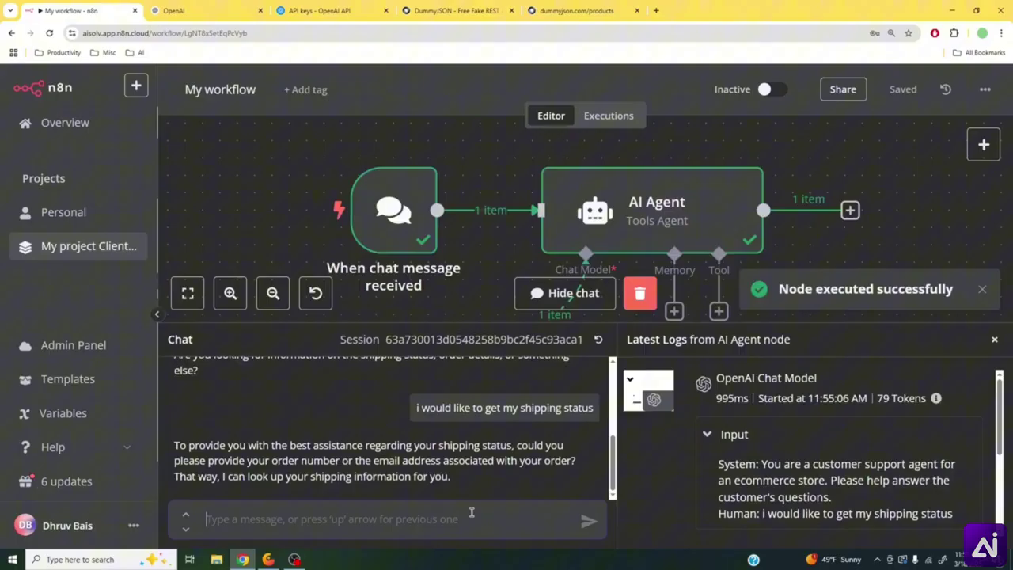
{"action": "triple_click", "coordinate": [366, 461]}
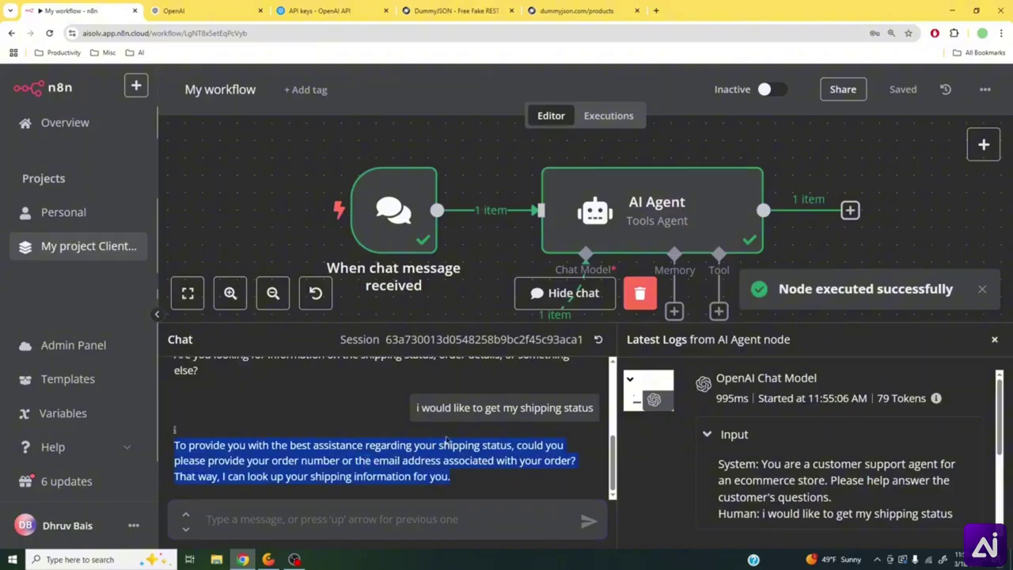
{"action": "double_click", "coordinate": [455, 459]}
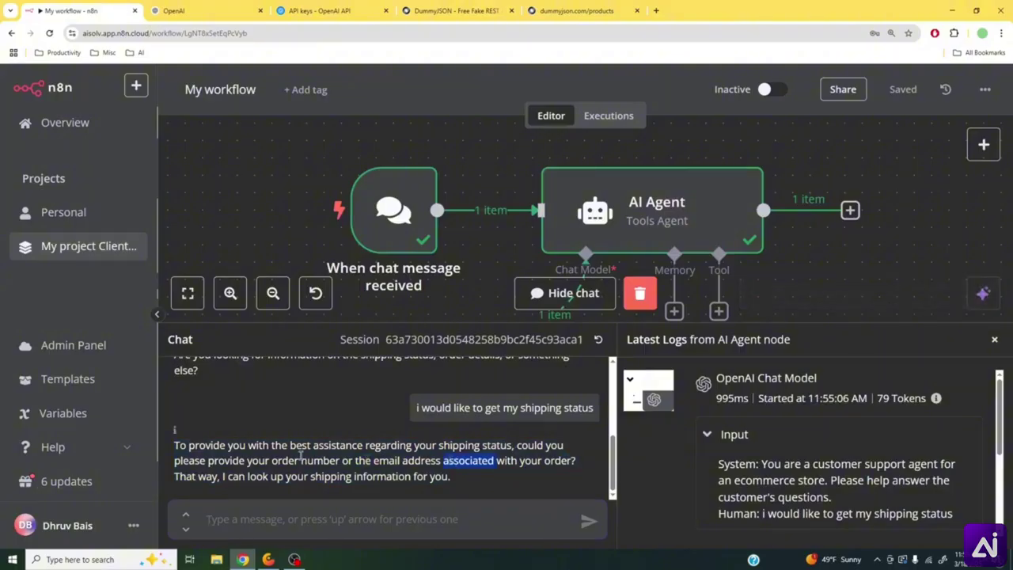
{"action": "scroll", "coordinate": [498, 439], "scroll_direction": "up", "scroll_amount": 3}
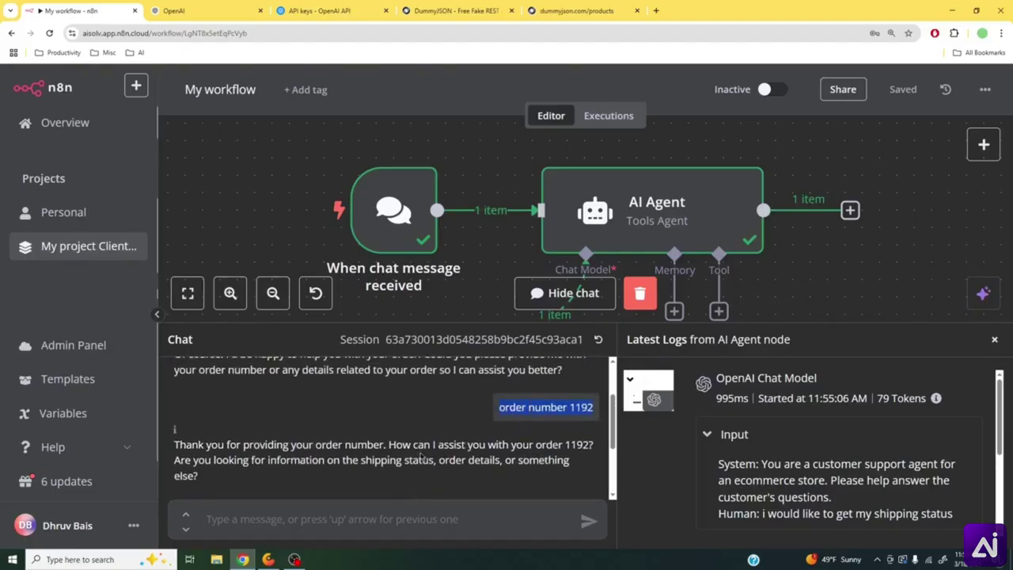
{"action": "scroll", "coordinate": [419, 455], "scroll_direction": "down", "scroll_amount": 1}
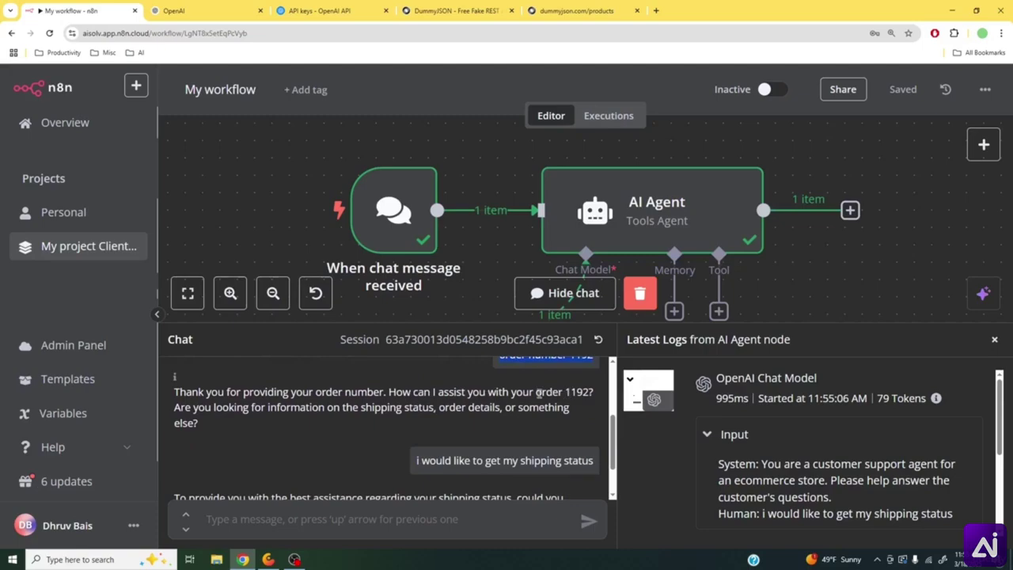
- Review the earlier order number exchange against the shipping status message and the agent's reply in the chat history
{"action": "left_click_drag", "start_coordinate": [536, 392], "coordinate": [591, 391]}
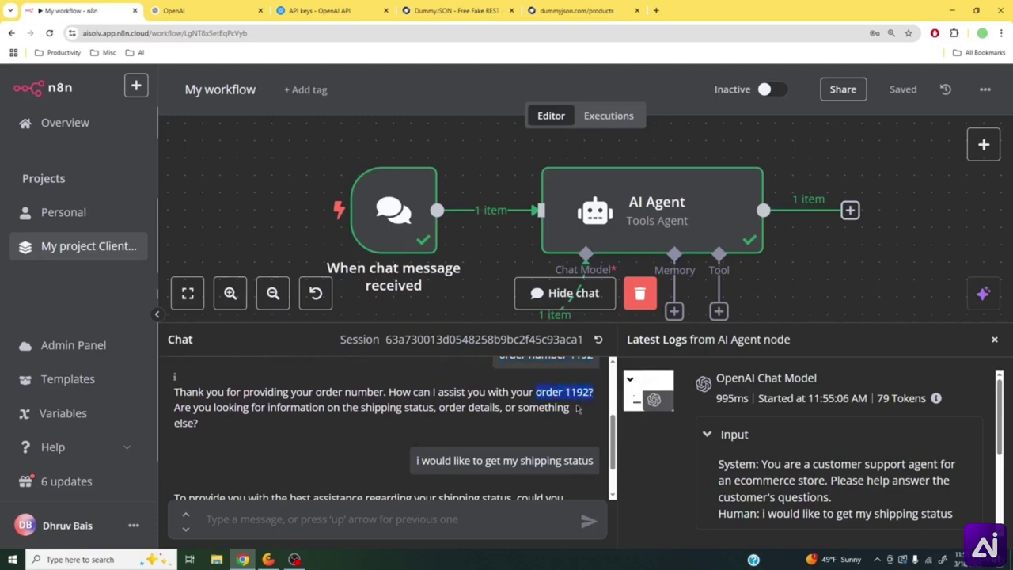
{"action": "scroll", "coordinate": [551, 434], "scroll_direction": "down", "scroll_amount": 1}
{"action": "mouse_move", "coordinate": [467, 408]}
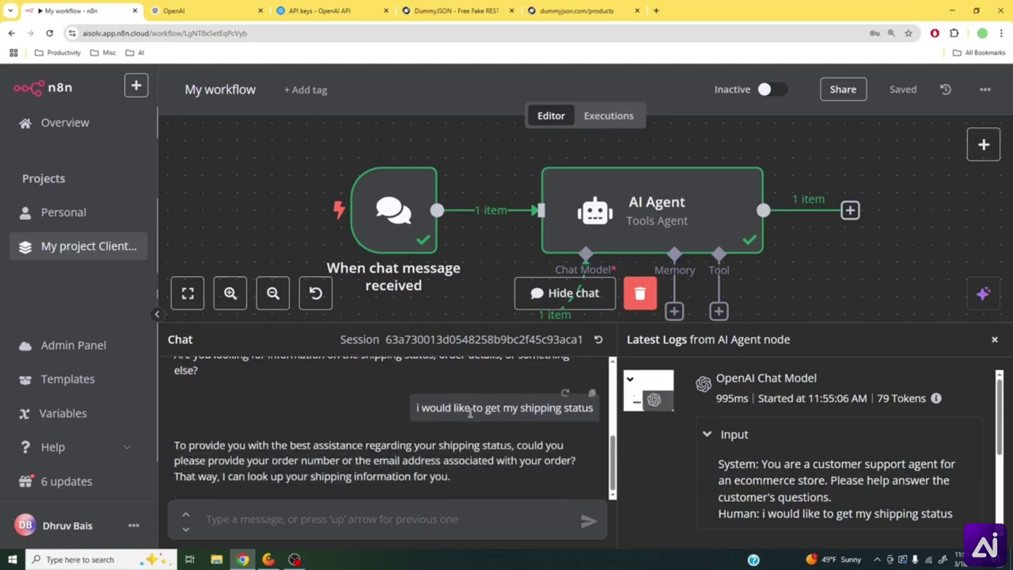
{"action": "triple_click", "coordinate": [474, 407]}
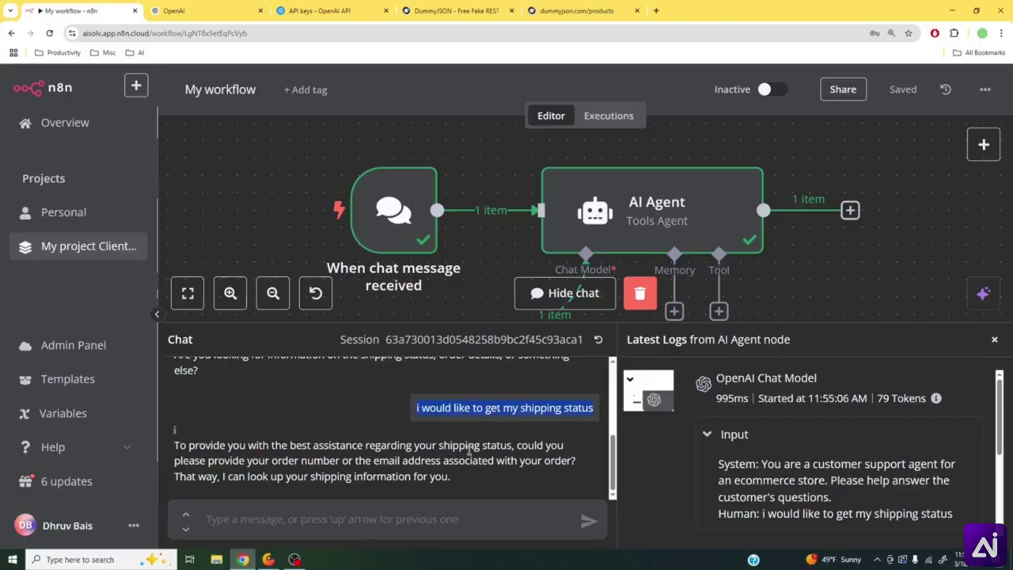
{"action": "scroll", "coordinate": [469, 449], "scroll_direction": "up", "scroll_amount": 1}
{"action": "scroll", "coordinate": [470, 449], "scroll_direction": "down", "scroll_amount": 1}
{"action": "scroll", "coordinate": [832, 311], "scroll_direction": "down", "scroll_amount": 2}
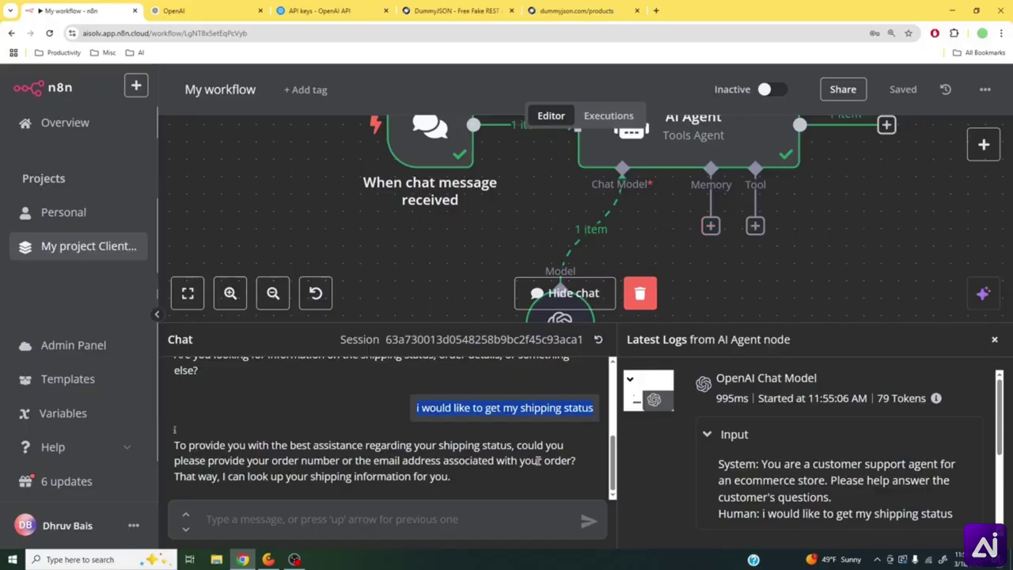
{"action": "scroll", "coordinate": [525, 459], "scroll_direction": "up", "scroll_amount": 3}
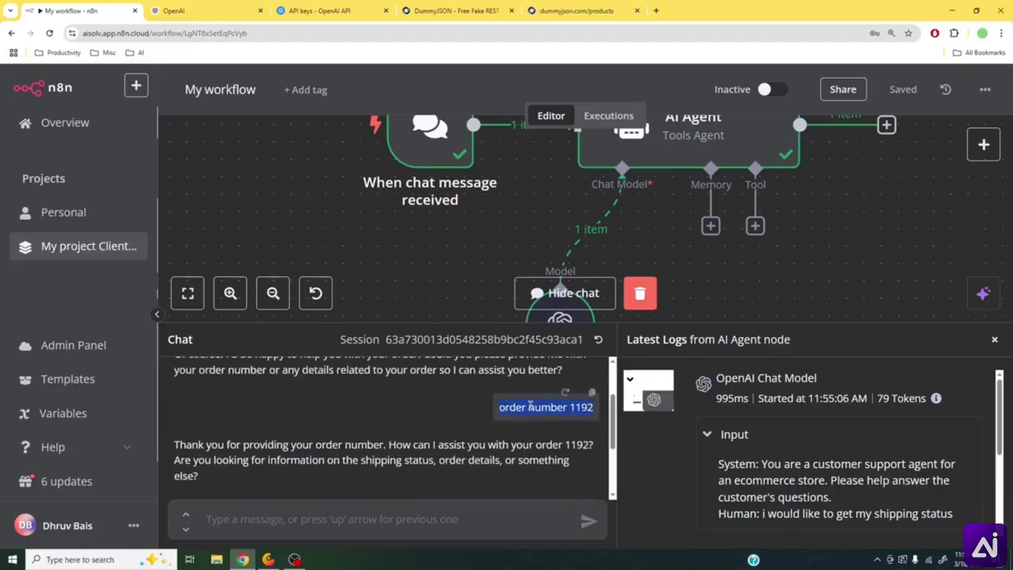
{"action": "scroll", "coordinate": [528, 445], "scroll_direction": "down", "scroll_amount": 1}
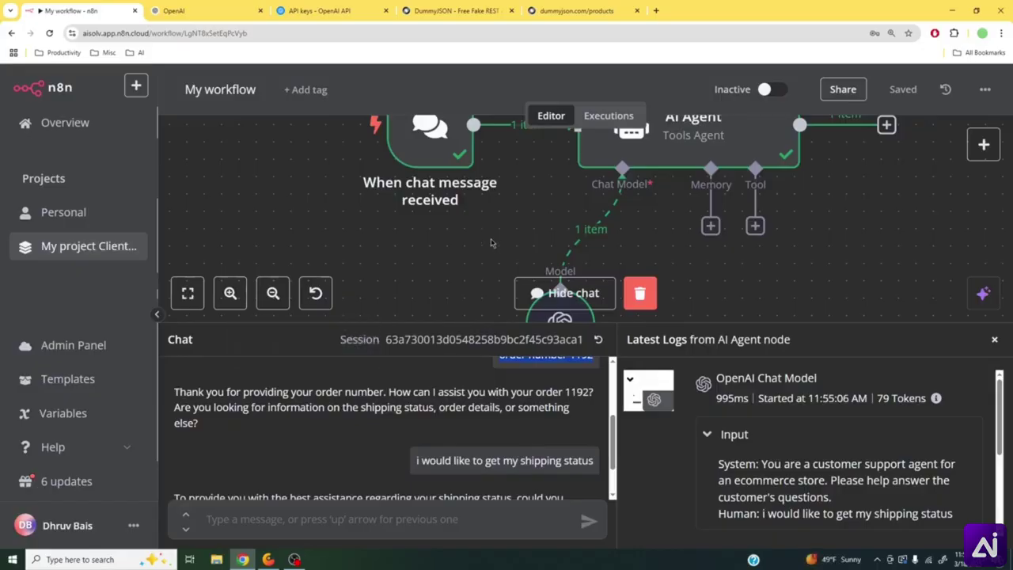
- Shrink the chat panel and attach a Window Buffer Memory node to the AI Agent's Memory connection, then return to the canvas
{"action": "left_click_drag", "start_coordinate": [458, 331], "coordinate": [459, 421]}
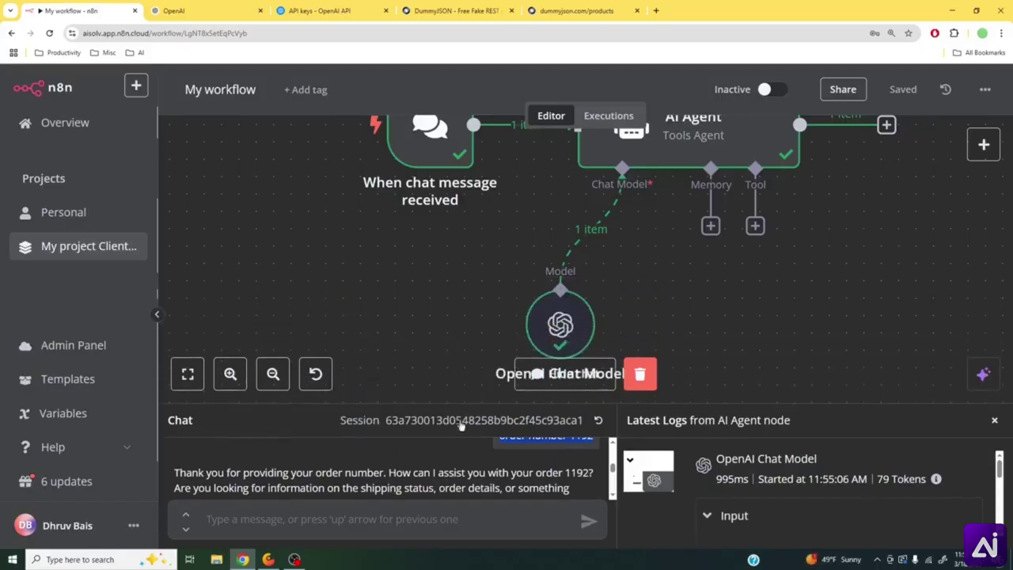
{"action": "scroll", "coordinate": [439, 286], "scroll_direction": "down", "scroll_amount": 3}
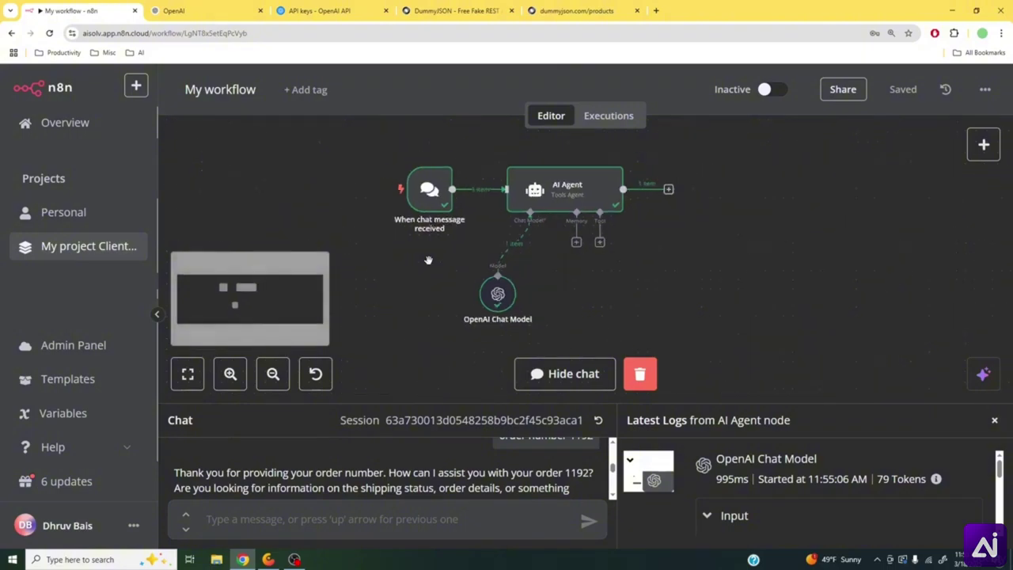
{"action": "left_click_drag", "start_coordinate": [439, 286], "coordinate": [404, 296]}
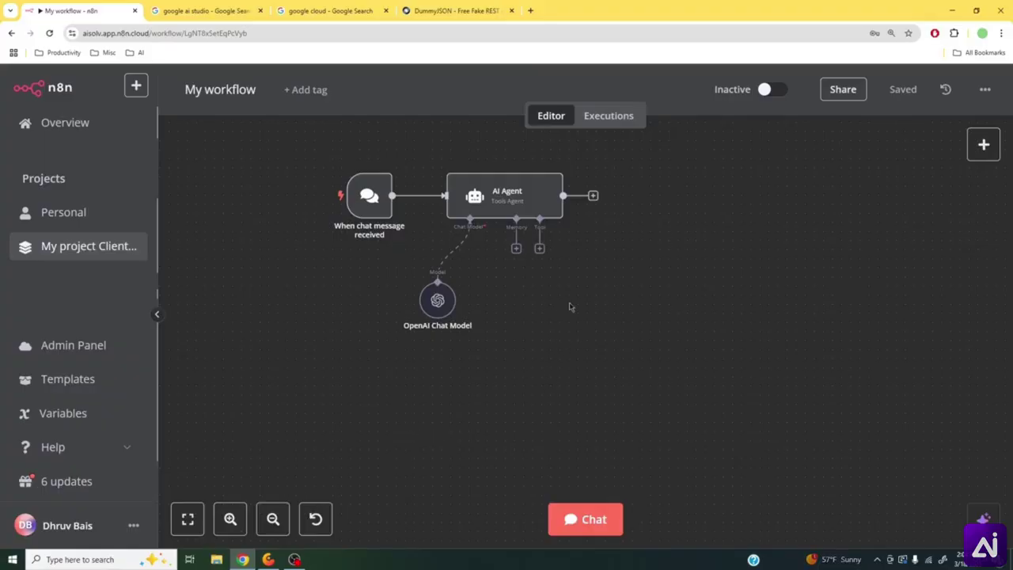
{"action": "left_click", "coordinate": [516, 249]}
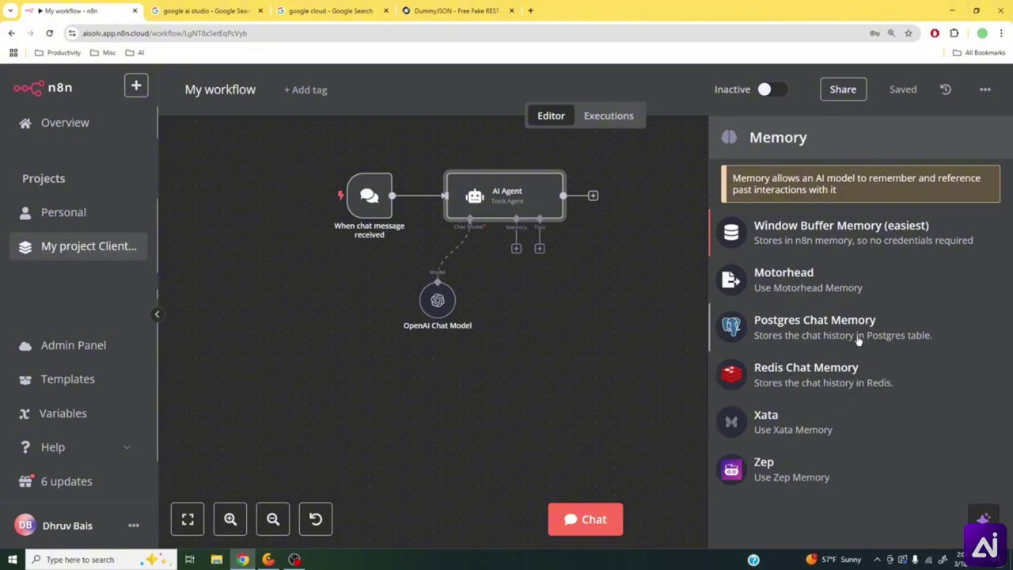
{"action": "left_click", "coordinate": [852, 240]}
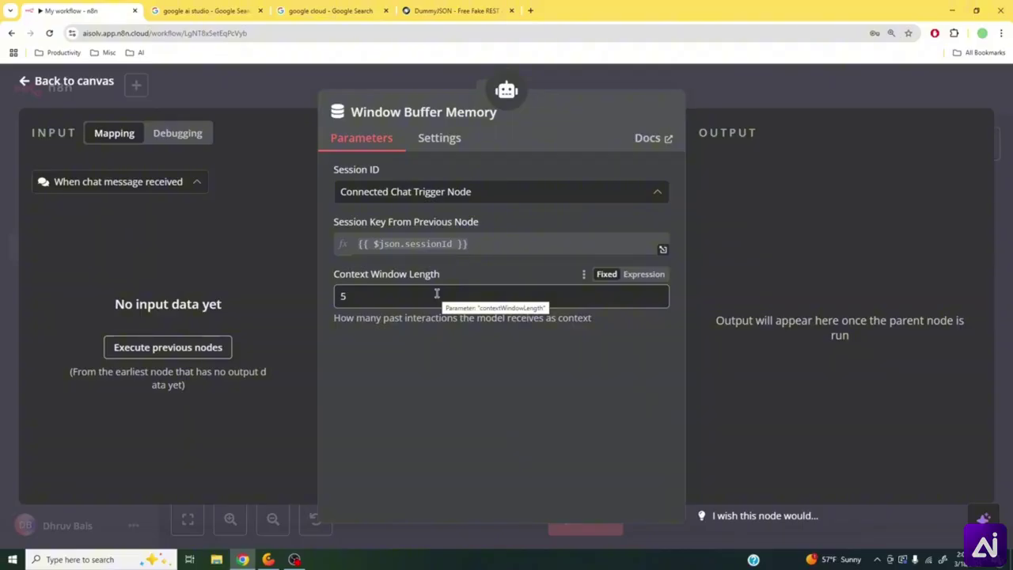
{"action": "left_click", "coordinate": [795, 101]}
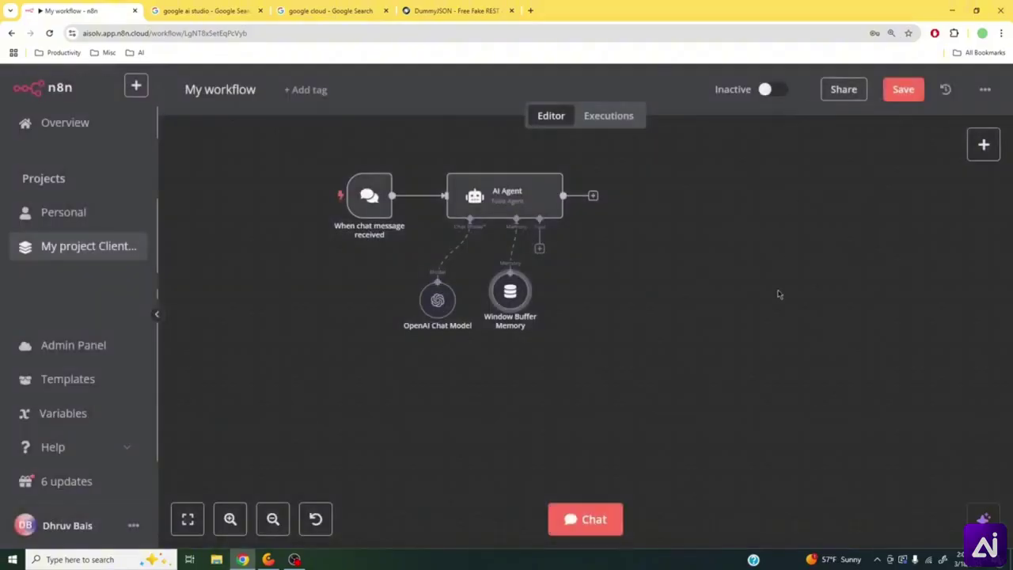
- Open the workflow chat and send the message "hi, i would like to know my order status"
{"action": "left_click", "coordinate": [584, 519]}
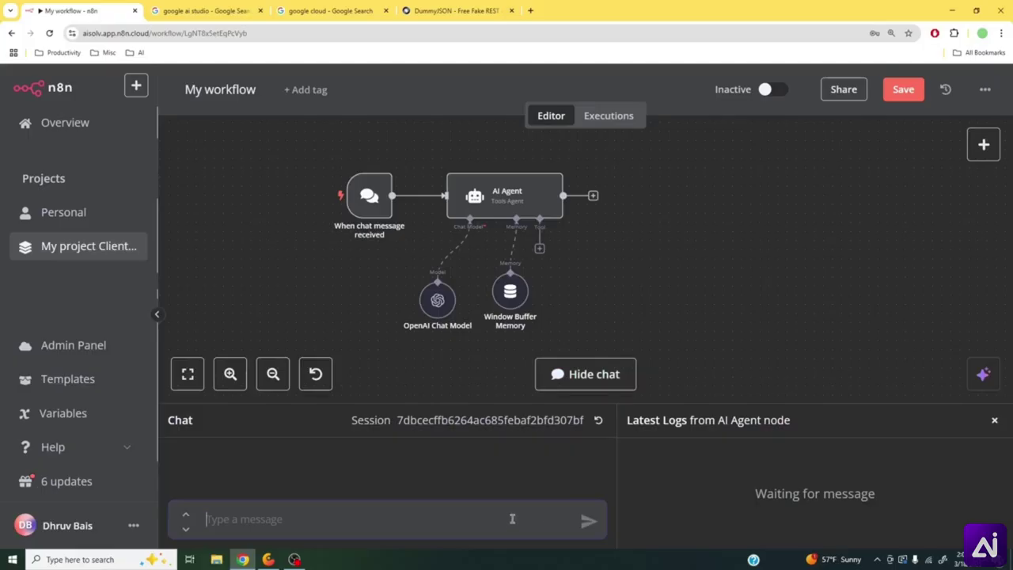
{"action": "type", "text": "hi, i would like to"}
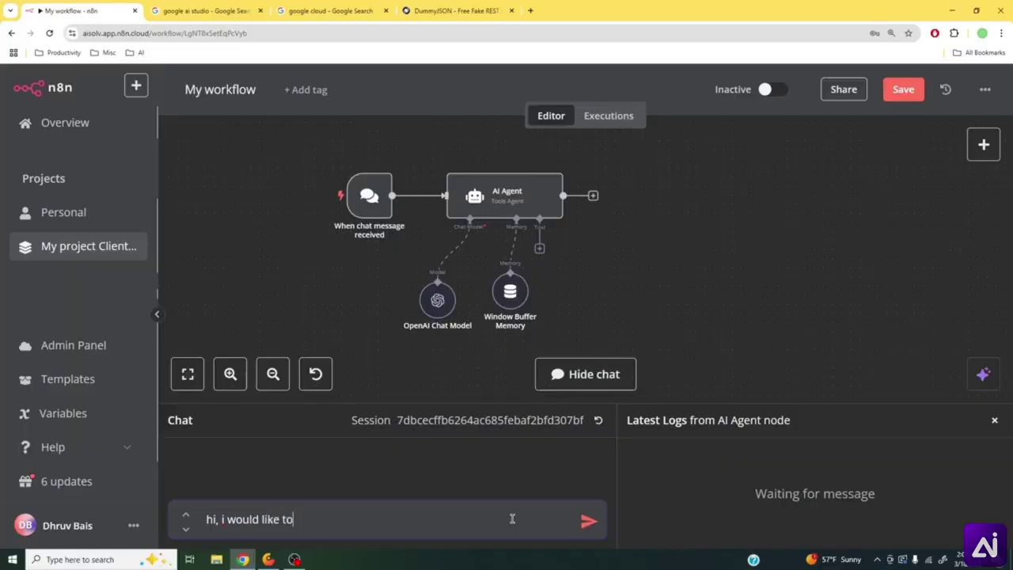
{"action": "type", "text": " know my orde"}
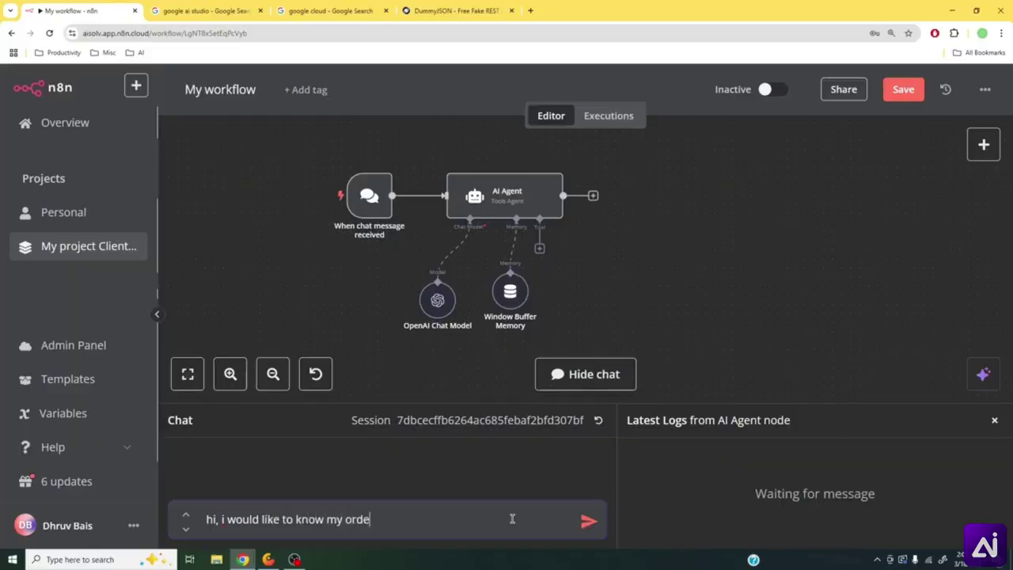
{"action": "type", "text": "r status"}
{"action": "key", "text": "Return"}
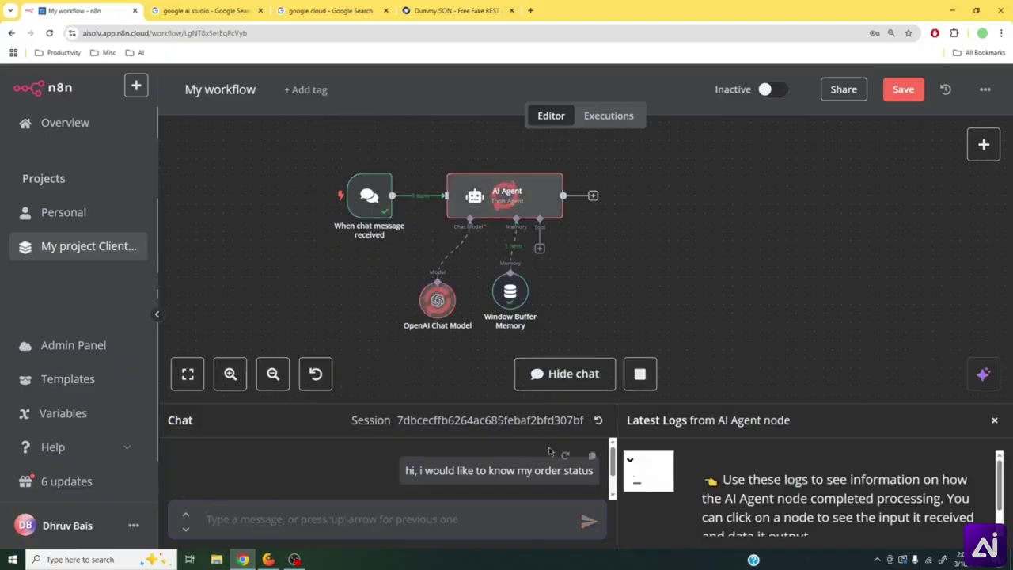
- Enlarge the chat panel, read the agent's reply, and send a message stating the order number
{"action": "left_click_drag", "start_coordinate": [514, 406], "coordinate": [380, 285]}
{"action": "triple_click", "coordinate": [407, 380]}
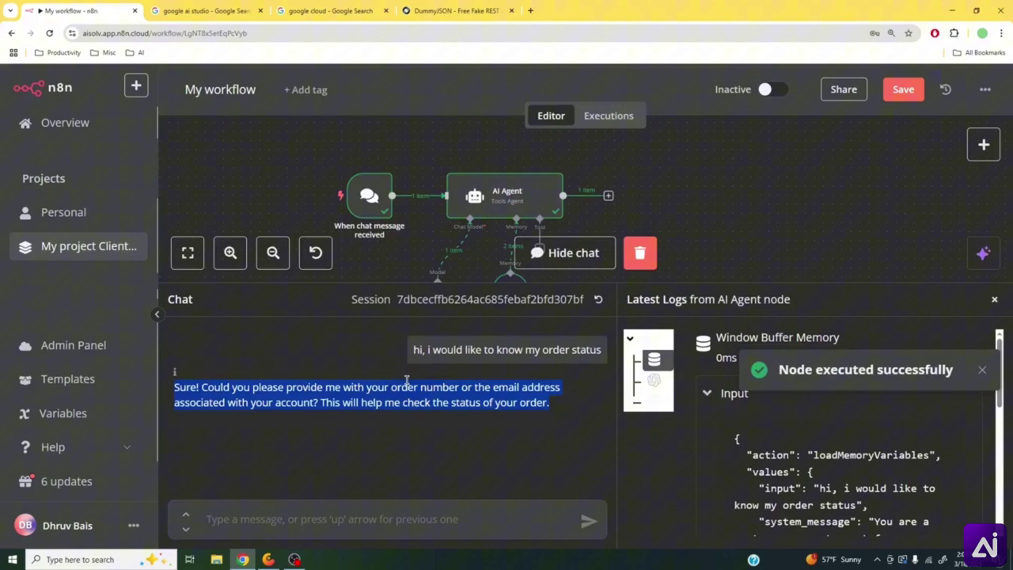
{"action": "left_click", "coordinate": [446, 514]}
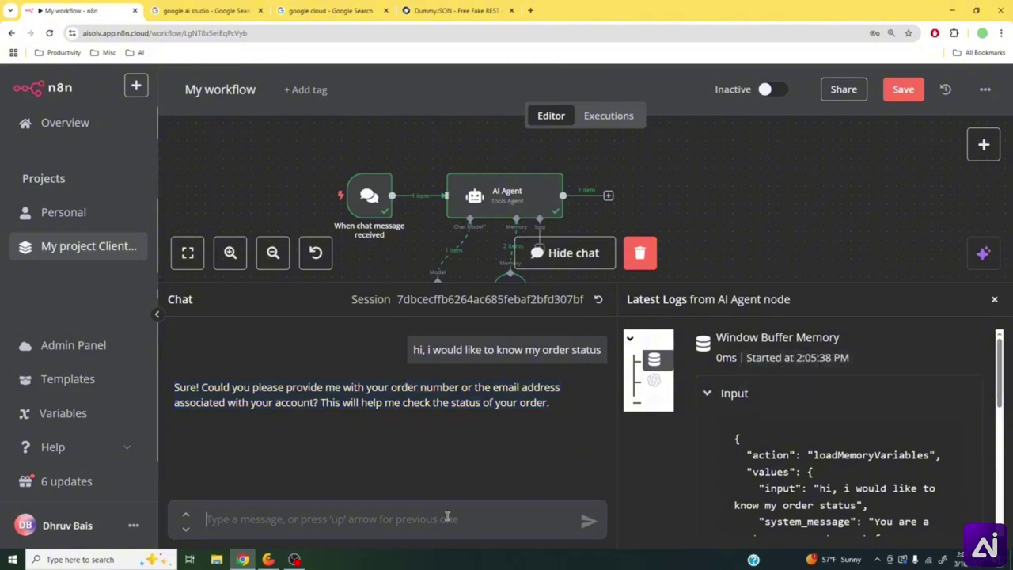
{"action": "type", "text": "9123"}
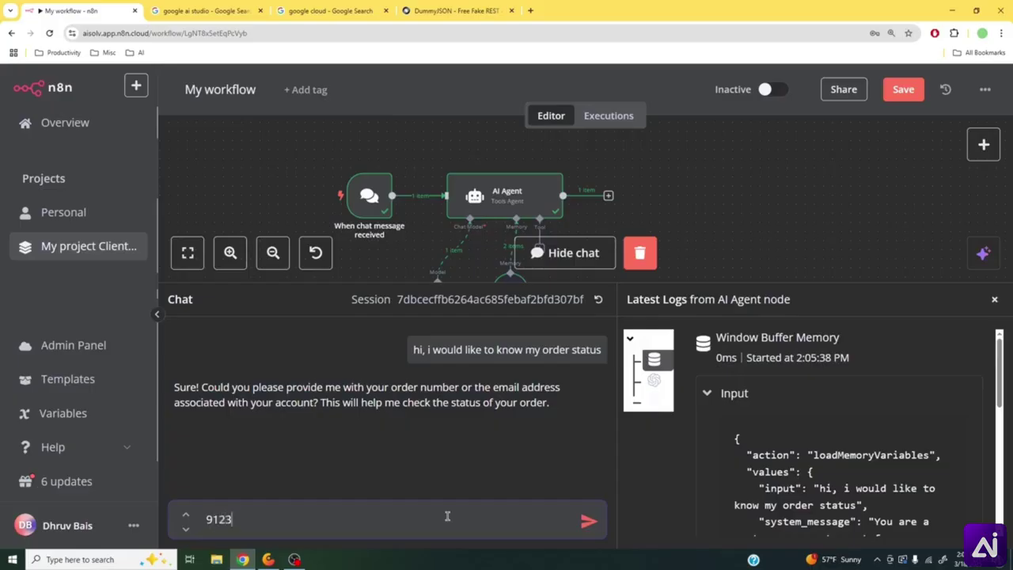
{"action": "type", "text": " was my order n"}
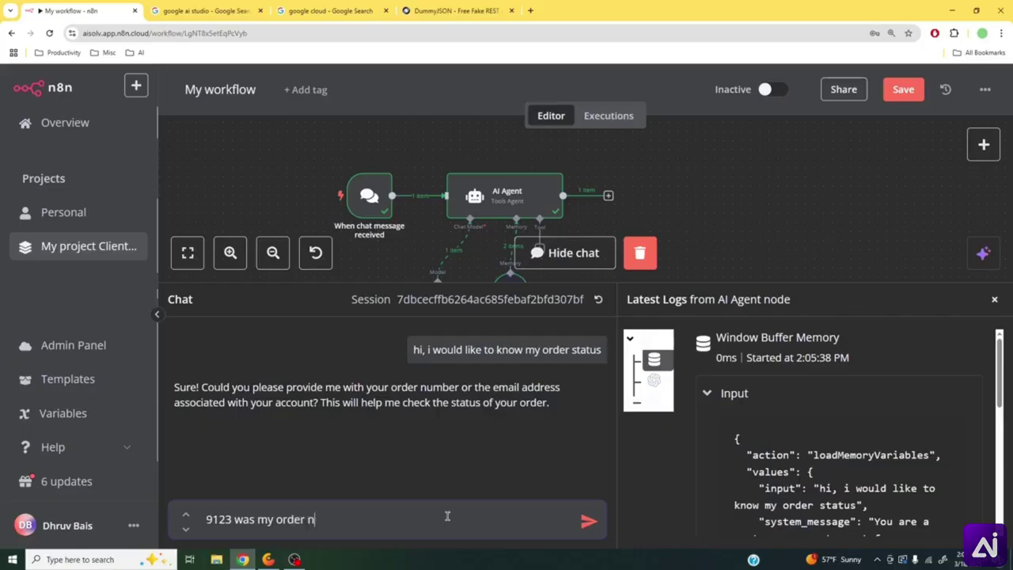
{"action": "type", "text": "umber"}
{"action": "key", "text": "Return"}
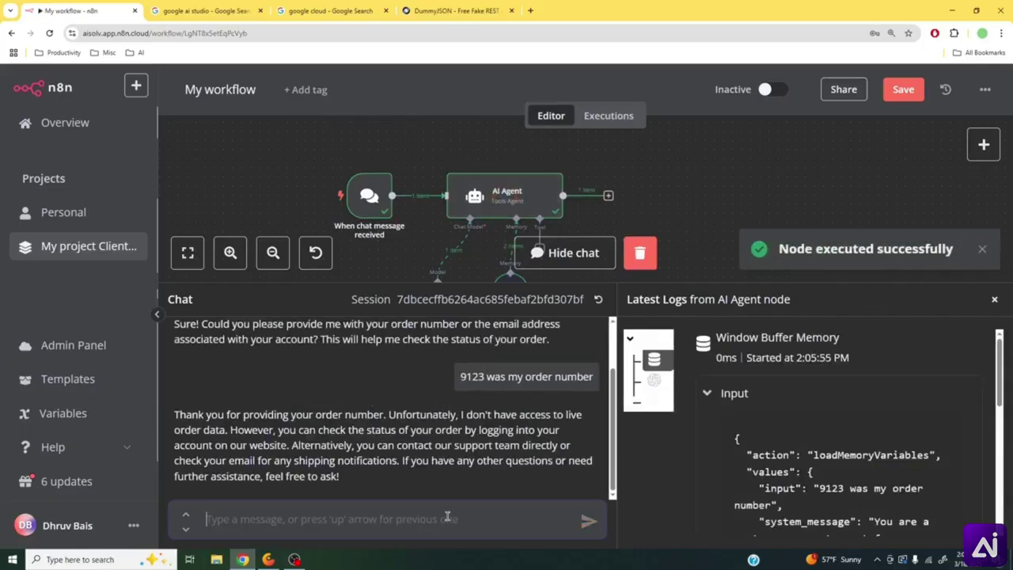
- Read the agent's reply about the order, and test its memory by sending "what was my order number?"
{"action": "triple_click", "coordinate": [456, 417]}
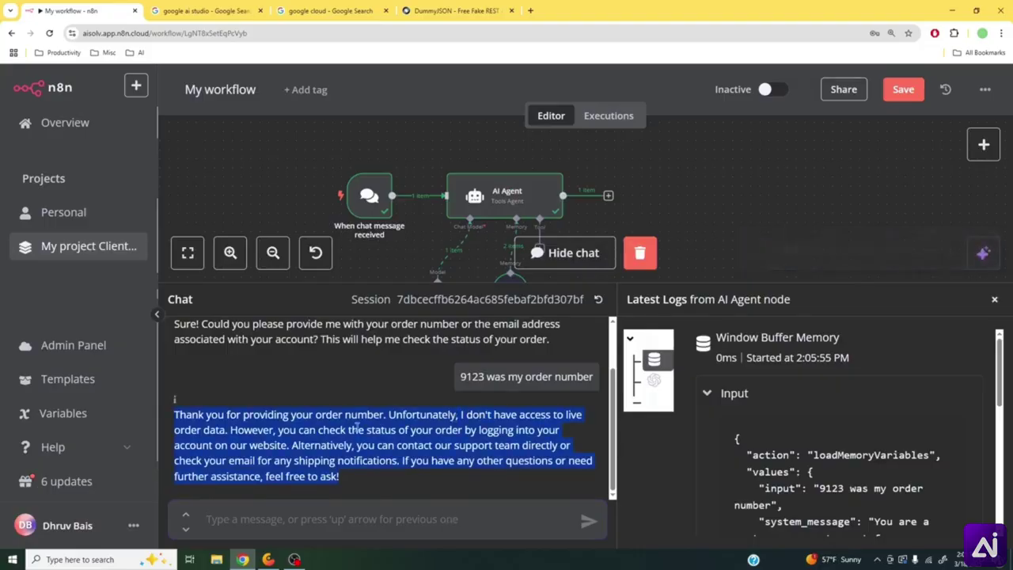
{"action": "left_click", "coordinate": [417, 443]}
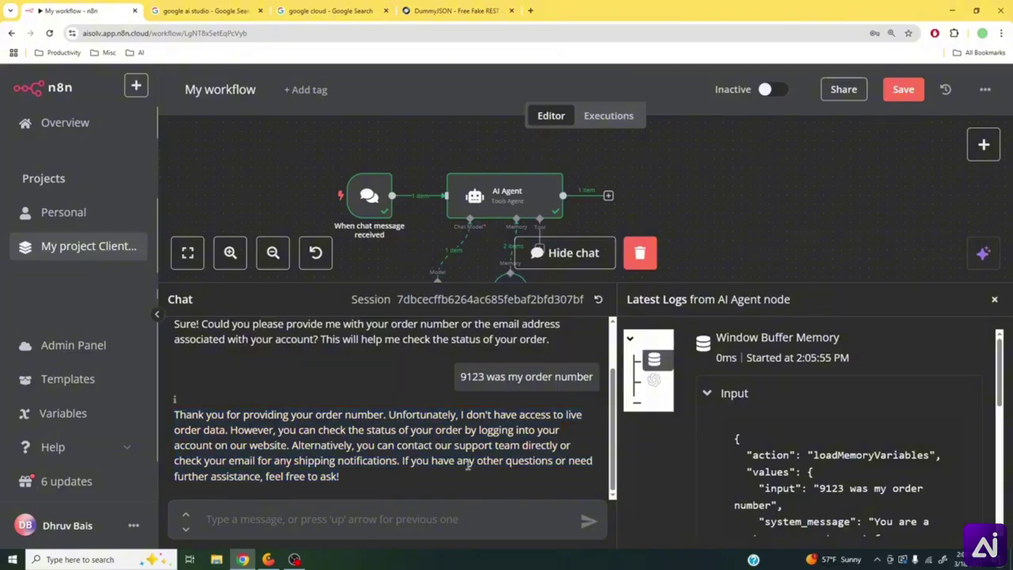
{"action": "left_click", "coordinate": [470, 519]}
{"action": "triple_click", "coordinate": [533, 377]}
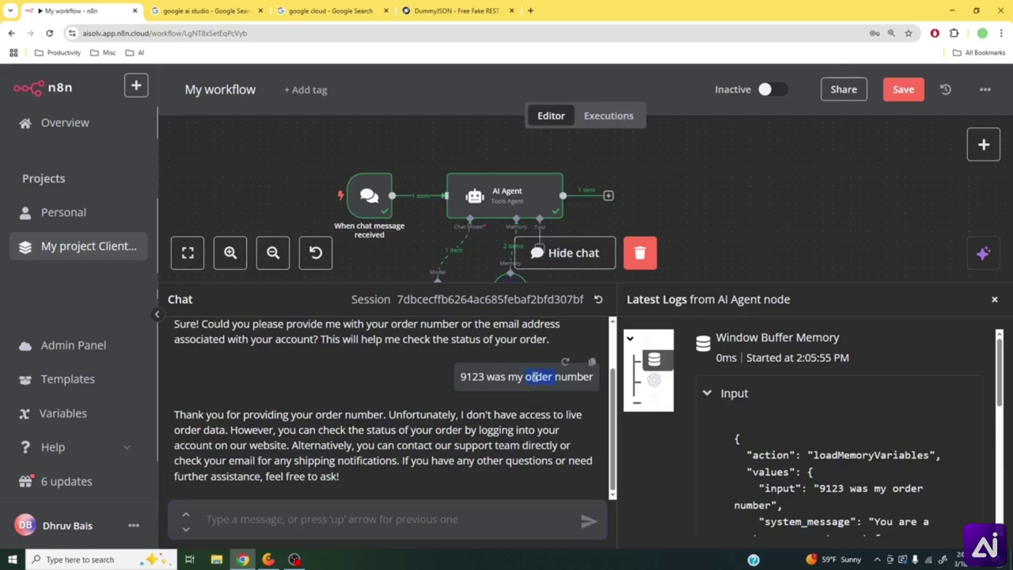
{"action": "left_click", "coordinate": [510, 518]}
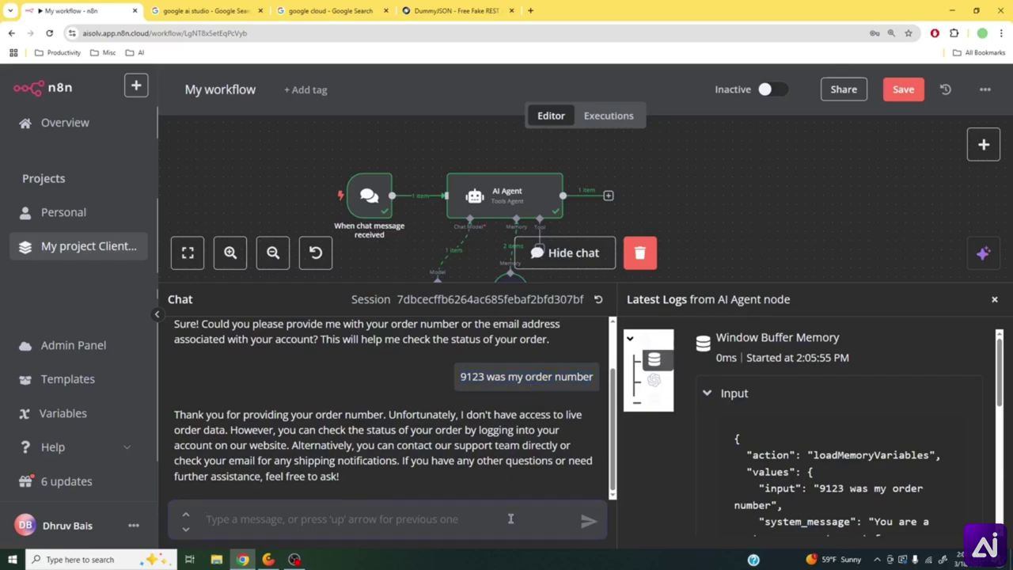
{"action": "type", "text": "what "}
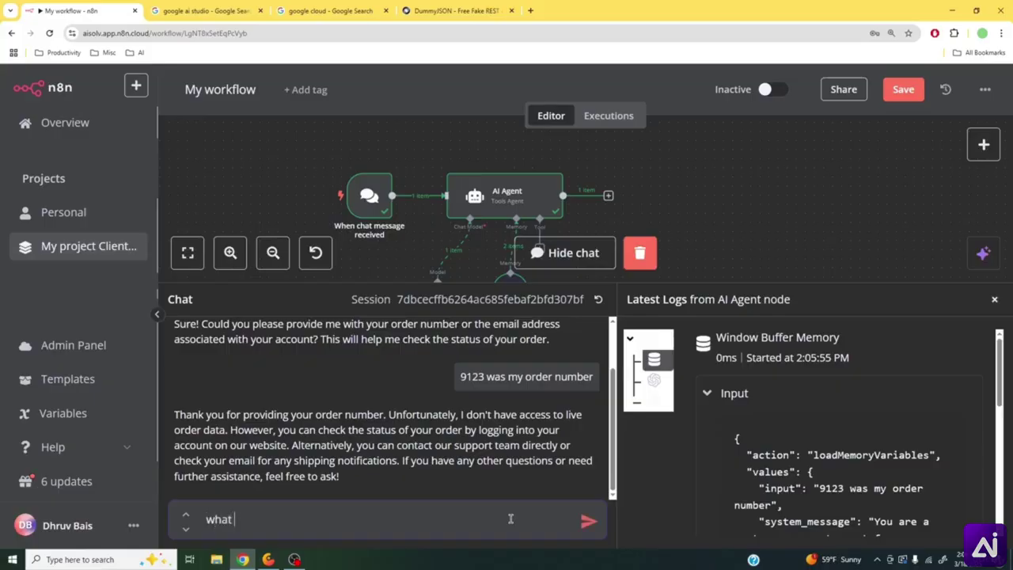
{"action": "type", "text": "was my order number"}
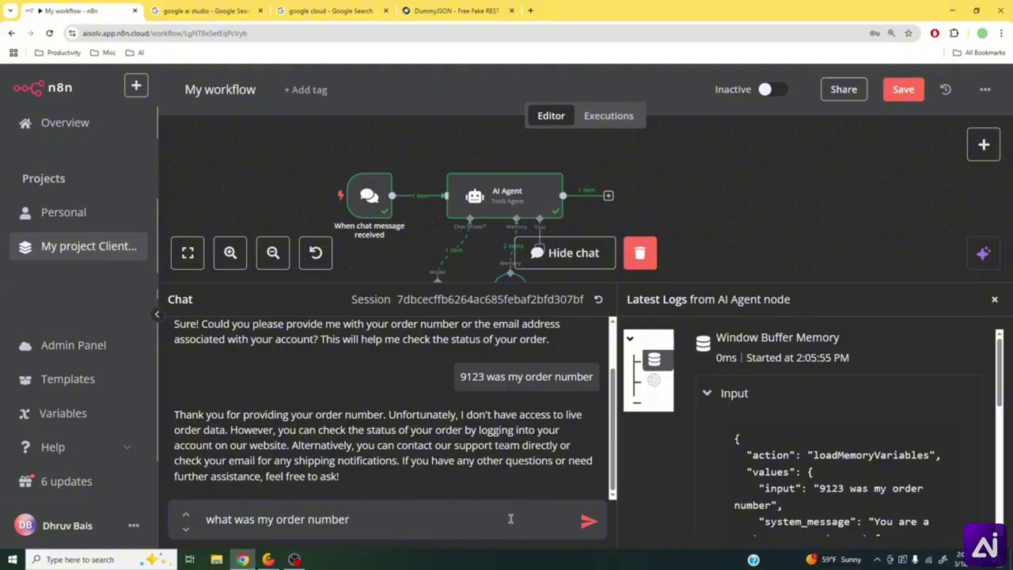
{"action": "type", "text": "?"}
{"action": "key", "text": "Return"}
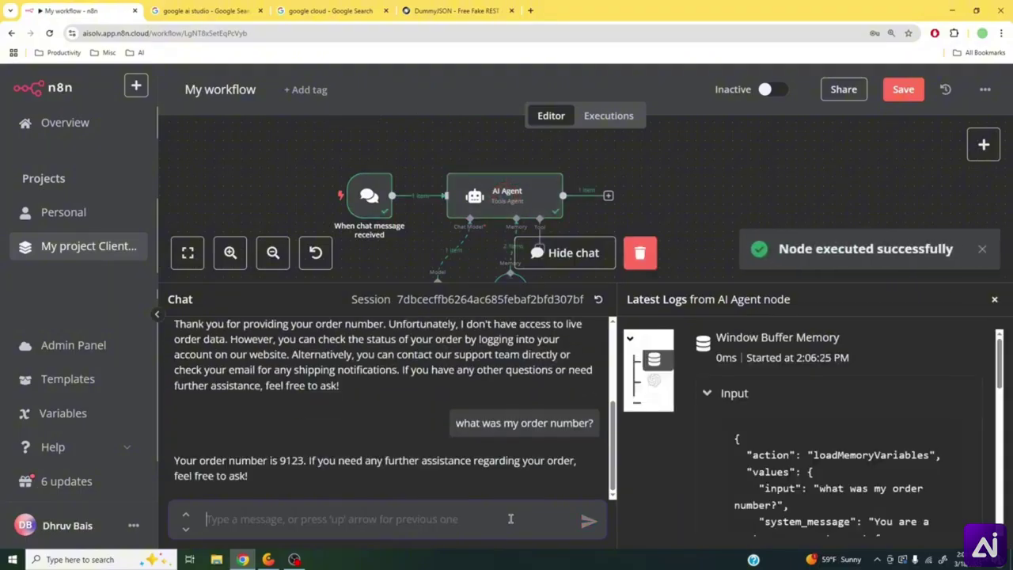
- Check the agent's answer to the order number question and the Window Buffer Memory entry in the latest logs
{"action": "triple_click", "coordinate": [289, 456]}
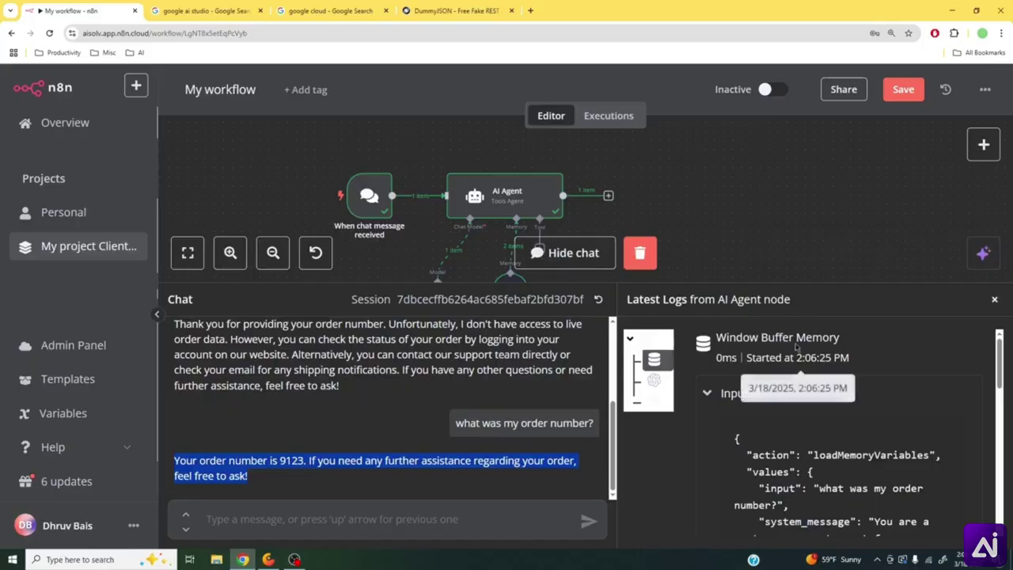
{"action": "double_click", "coordinate": [771, 337]}
{"action": "triple_click", "coordinate": [771, 337]}
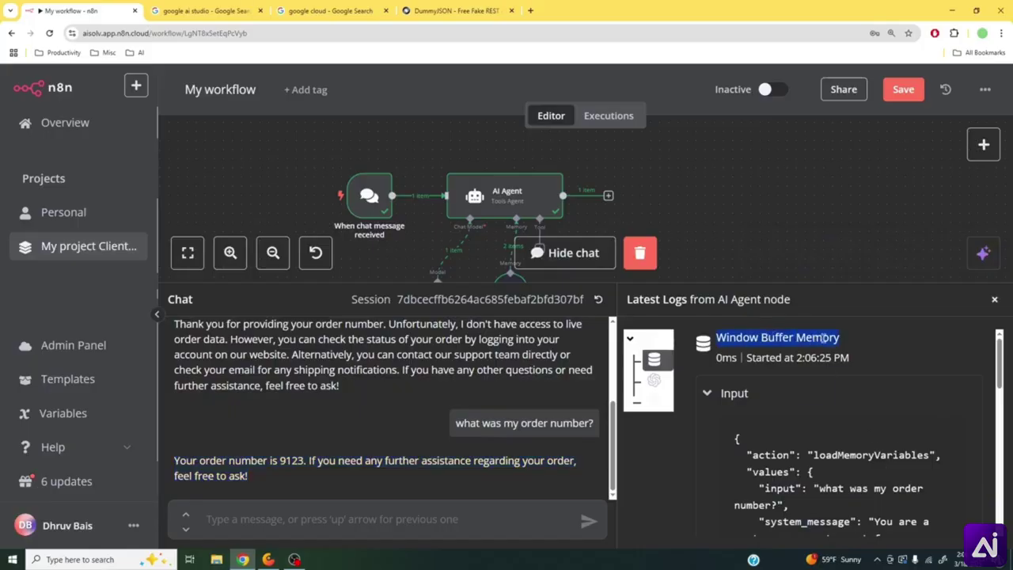
- Shrink the chat panel, open the Window Buffer Memory node, and look through the chat history in its output
{"action": "left_click_drag", "start_coordinate": [753, 282], "coordinate": [758, 403]}
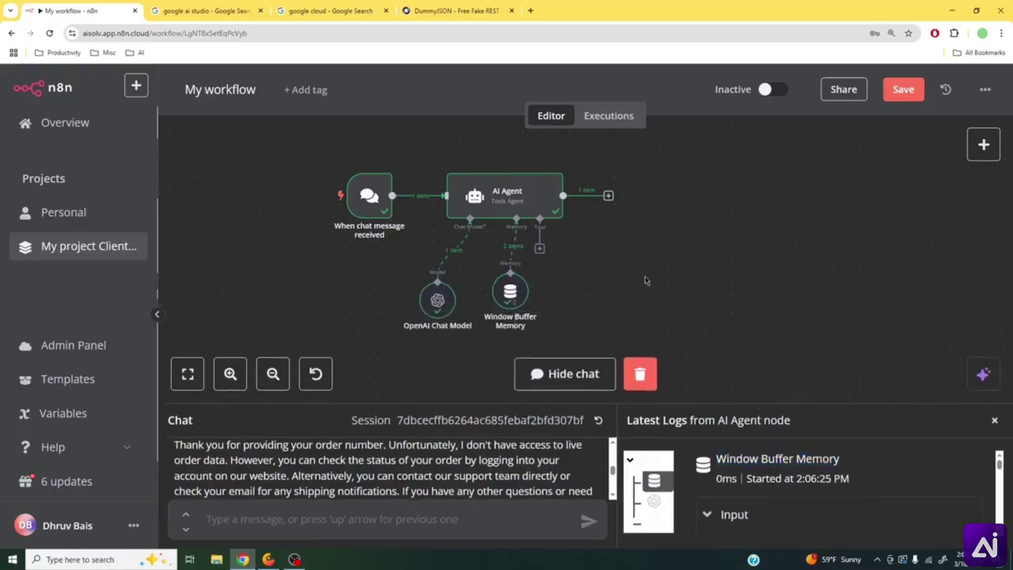
{"action": "left_click_drag", "start_coordinate": [612, 303], "coordinate": [652, 275]}
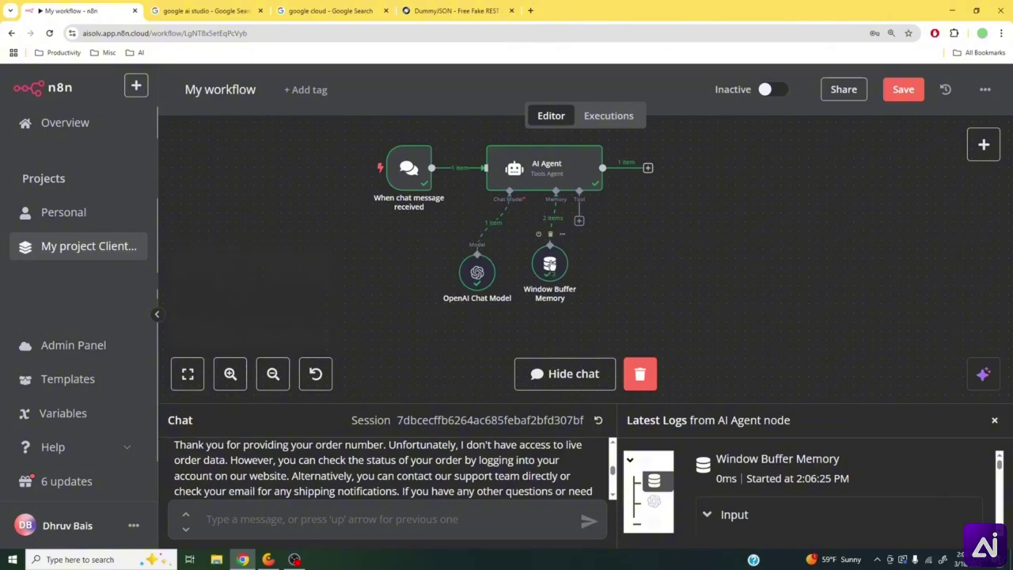
{"action": "double_click", "coordinate": [549, 269]}
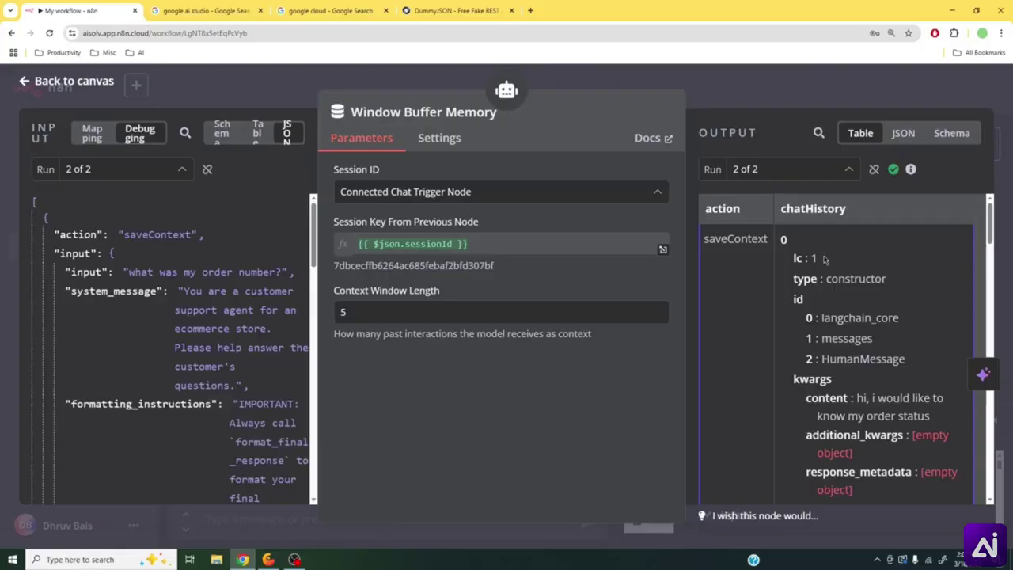
{"action": "scroll", "coordinate": [825, 383], "scroll_direction": "down", "scroll_amount": 3}
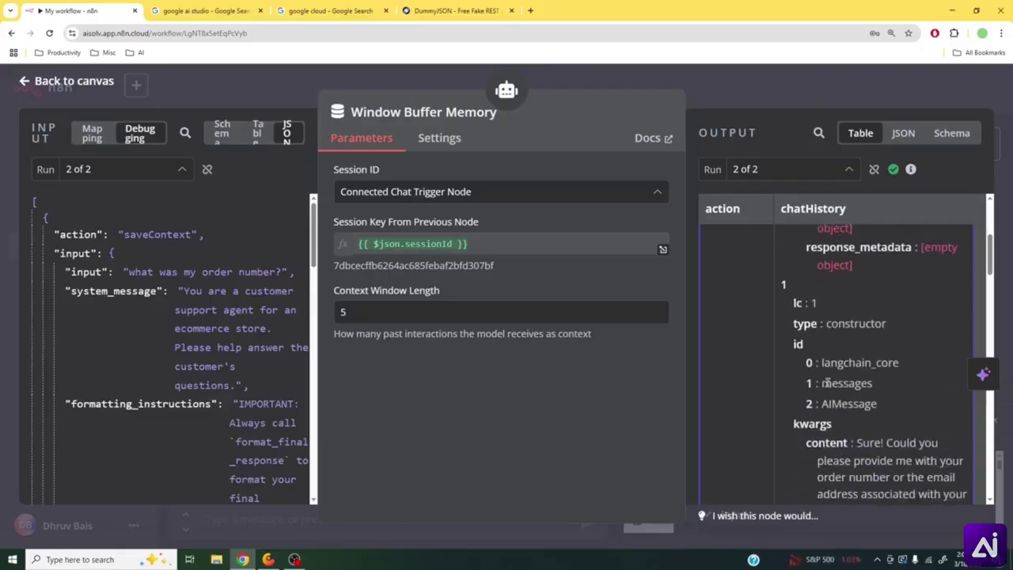
{"action": "scroll", "coordinate": [825, 383], "scroll_direction": "down", "scroll_amount": 8}
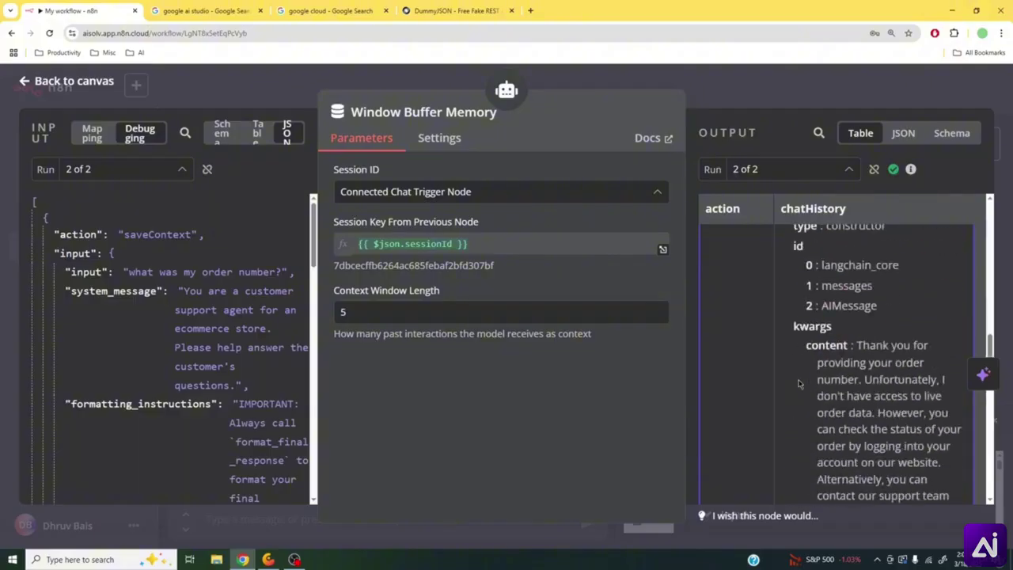
{"action": "scroll", "coordinate": [799, 384], "scroll_direction": "down", "scroll_amount": 7}
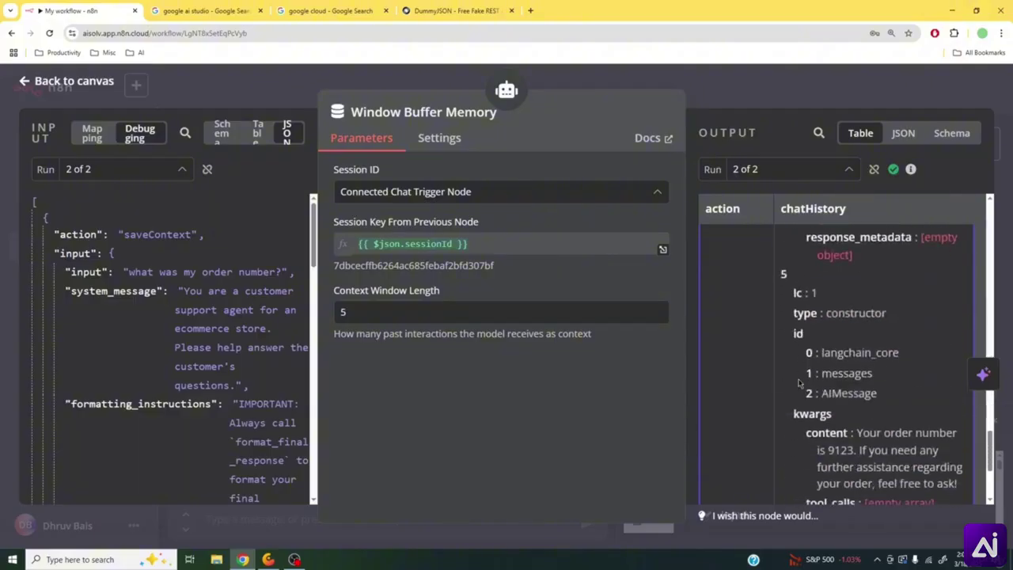
{"action": "scroll", "coordinate": [799, 384], "scroll_direction": "down", "scroll_amount": 3}
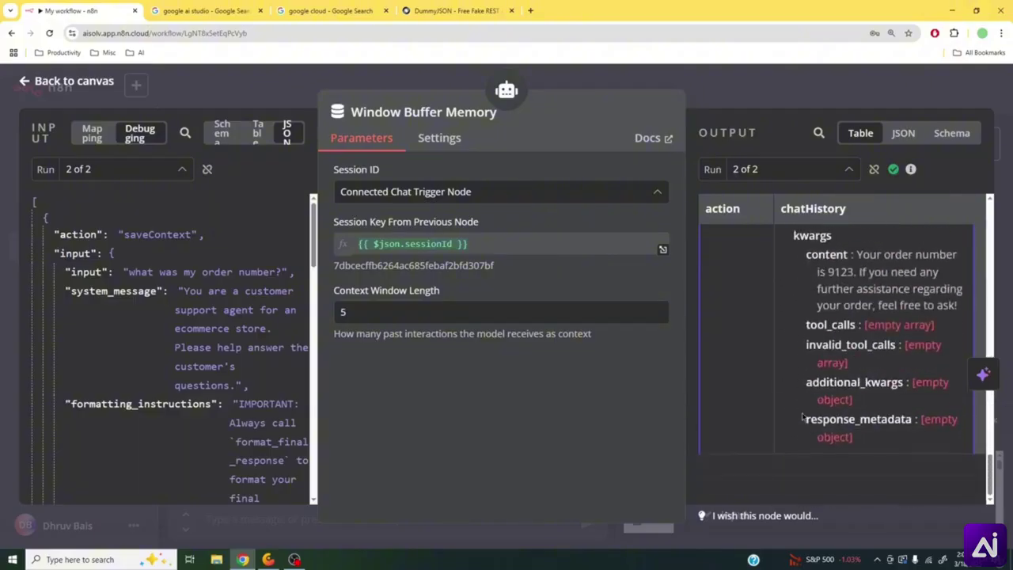
{"action": "scroll", "coordinate": [801, 417], "scroll_direction": "up", "scroll_amount": 10}
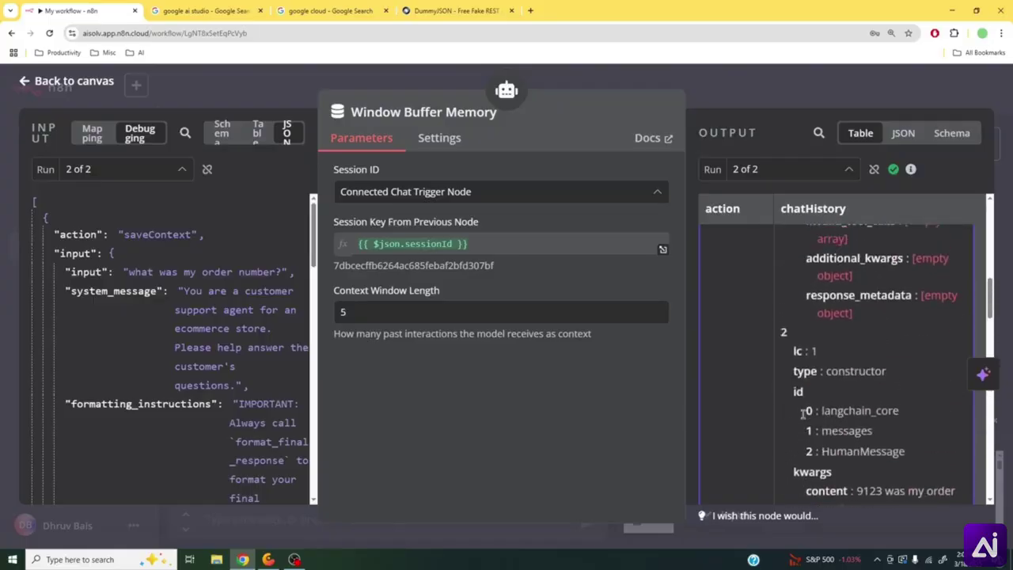
{"action": "scroll", "coordinate": [802, 414], "scroll_direction": "up", "scroll_amount": 6}
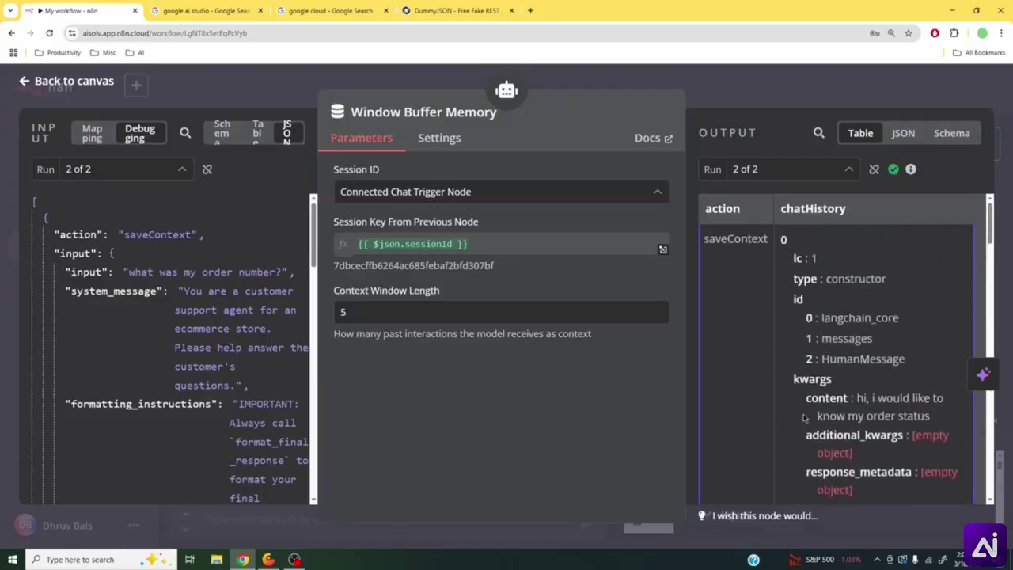
- Examine the first HumanMessage and the following AIMessage, with their content, in the memory node's chat history
{"action": "double_click", "coordinate": [845, 359]}
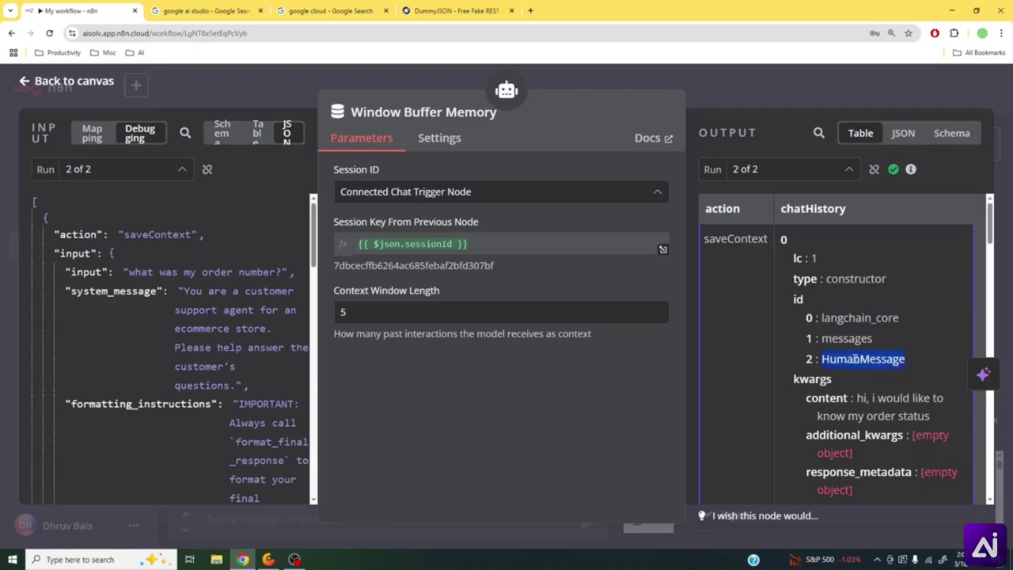
{"action": "scroll", "coordinate": [839, 348], "scroll_direction": "down", "scroll_amount": 3}
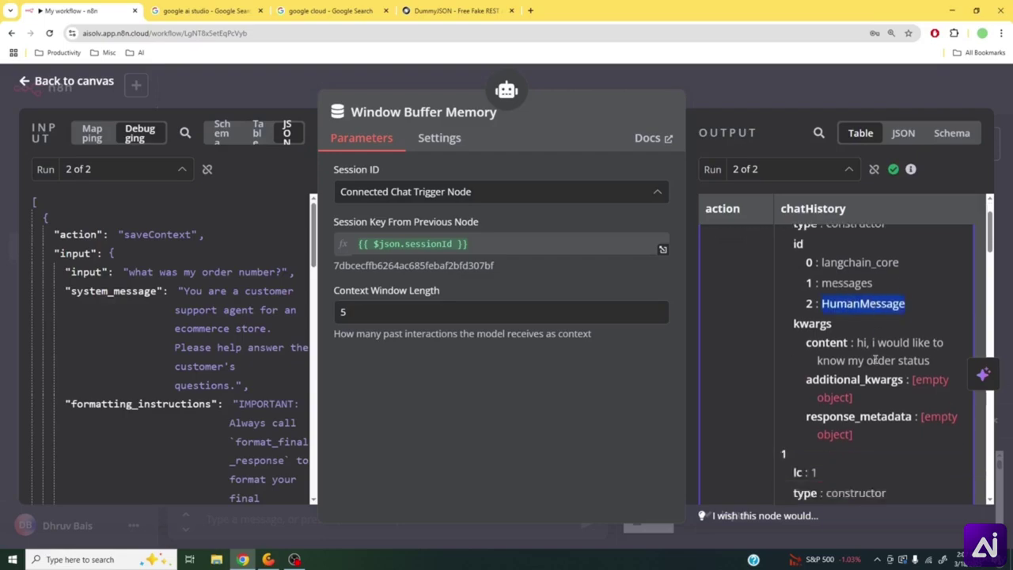
{"action": "left_click", "coordinate": [857, 291]}
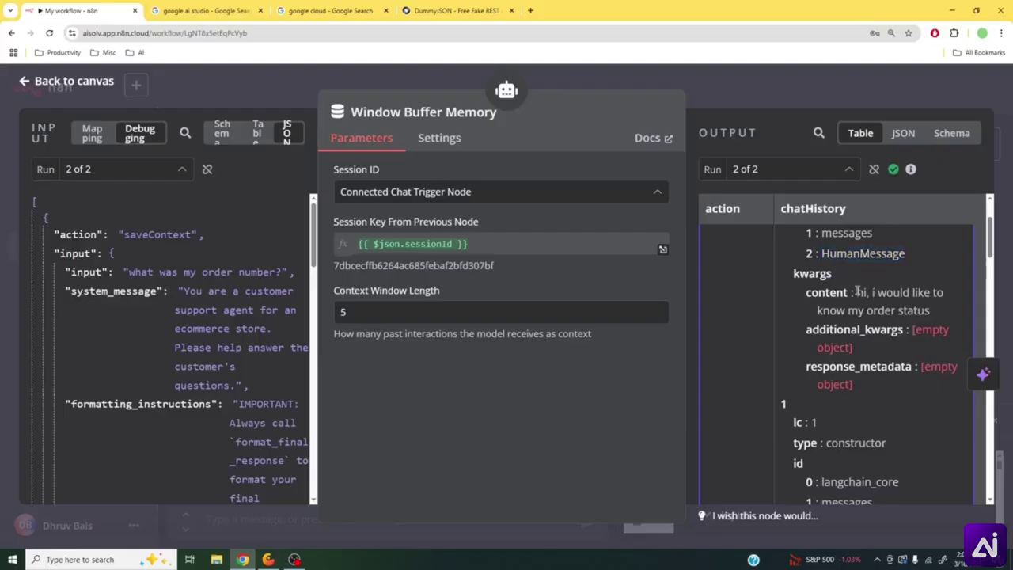
{"action": "left_click_drag", "start_coordinate": [857, 292], "coordinate": [933, 311]}
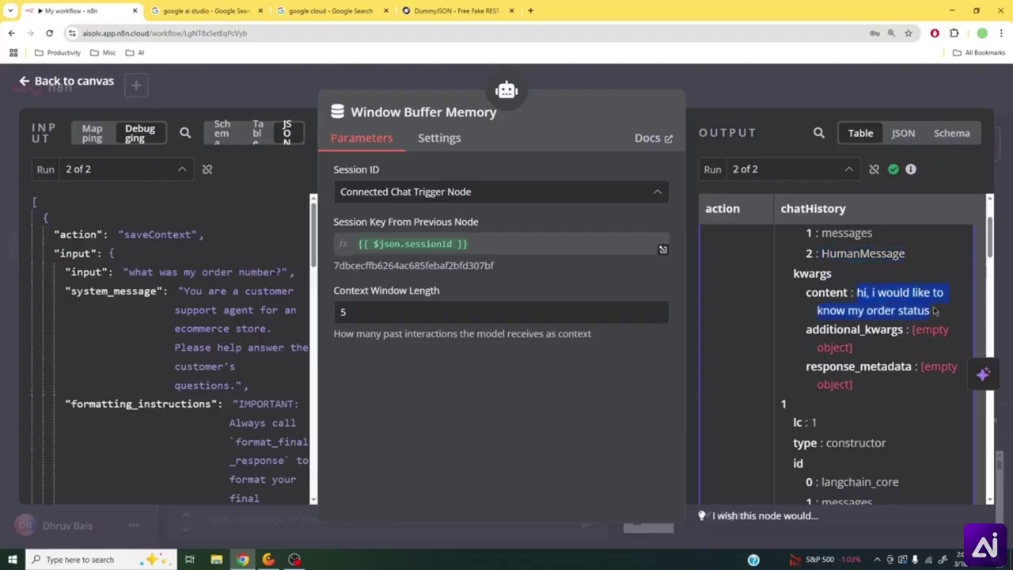
{"action": "scroll", "coordinate": [883, 387], "scroll_direction": "down", "scroll_amount": 4}
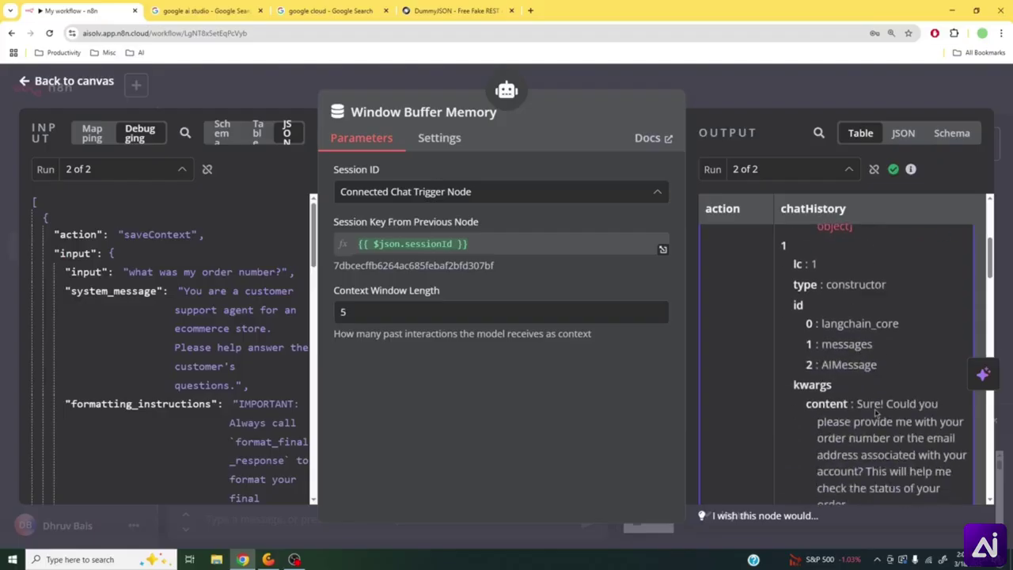
{"action": "double_click", "coordinate": [838, 364]}
{"action": "scroll", "coordinate": [838, 364], "scroll_direction": "down", "scroll_amount": 3}
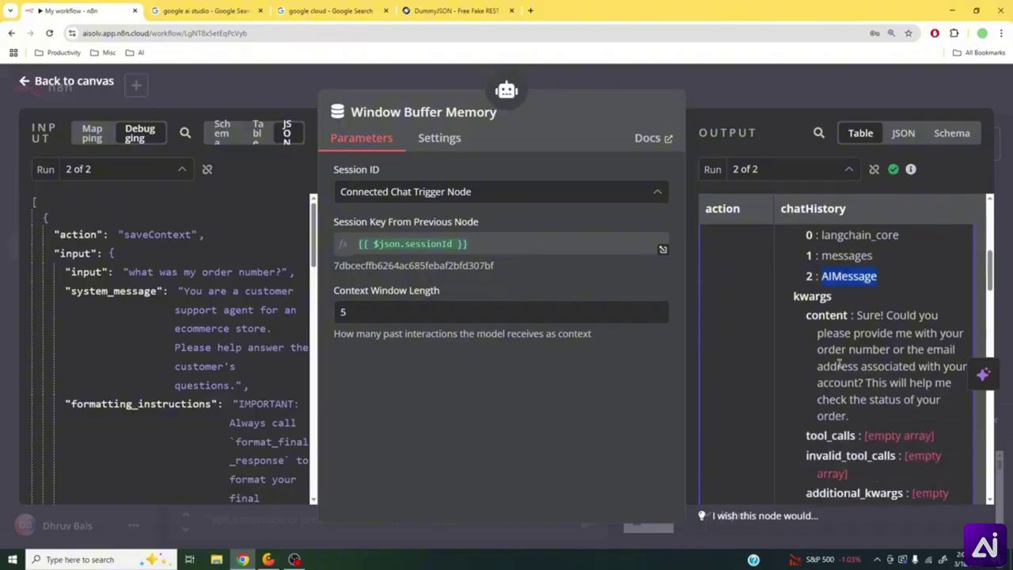
{"action": "triple_click", "coordinate": [910, 349]}
{"action": "scroll", "coordinate": [910, 349], "scroll_direction": "down", "scroll_amount": 10}
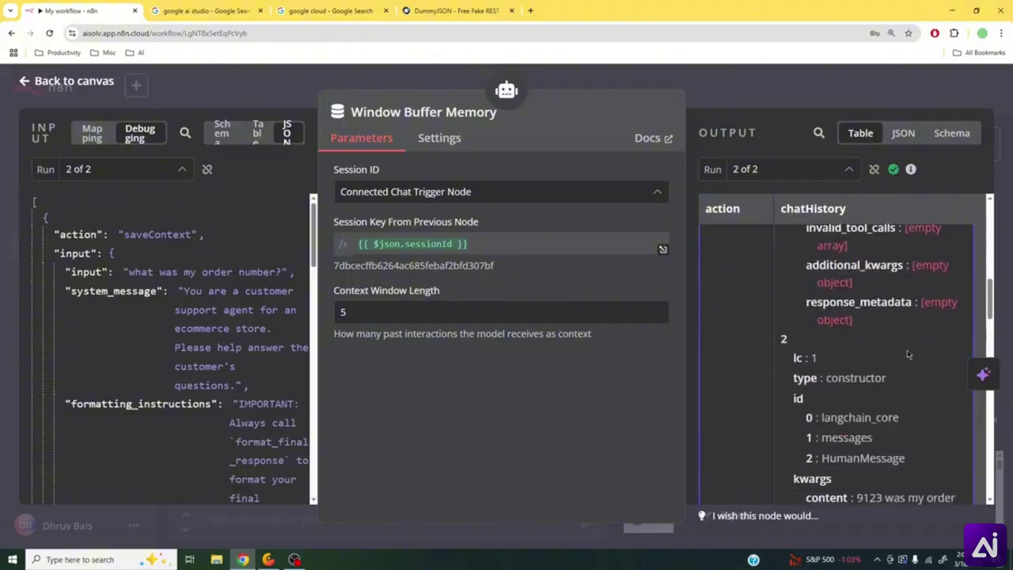
- Read the remaining human and AI message contents in the chat history, and return to the canvas
{"action": "double_click", "coordinate": [875, 352]}
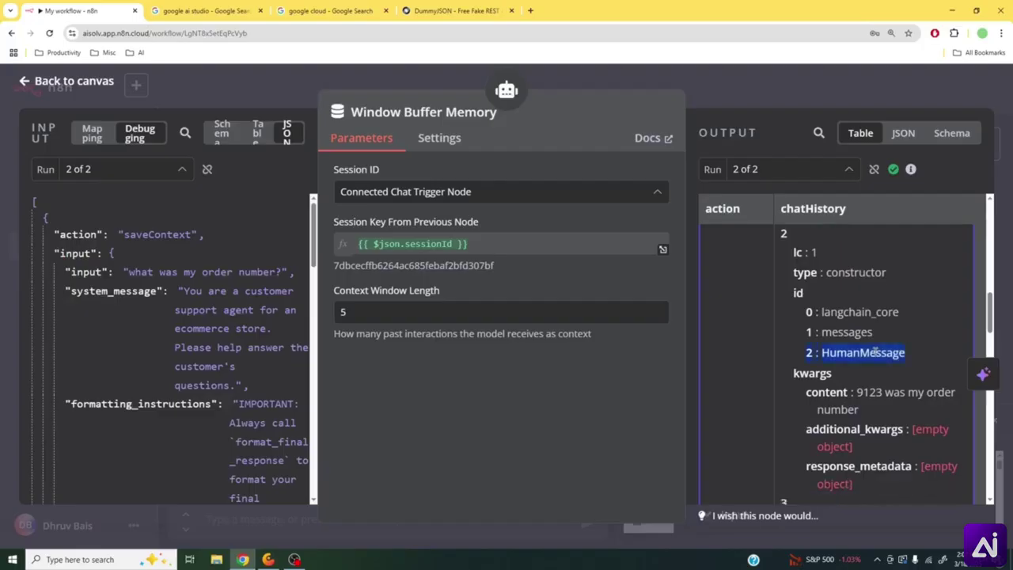
{"action": "triple_click", "coordinate": [880, 393]}
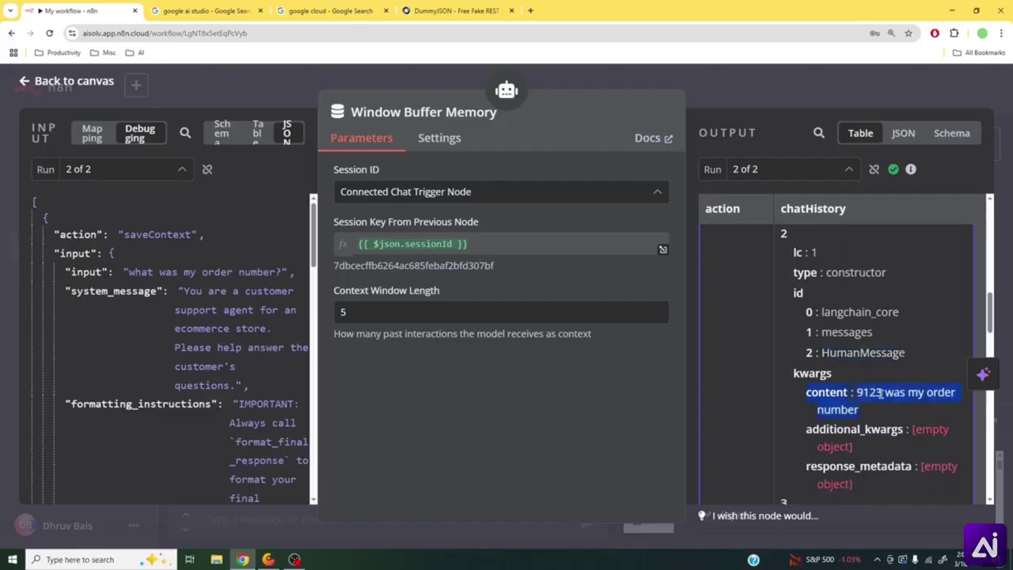
{"action": "scroll", "coordinate": [884, 385], "scroll_direction": "down", "scroll_amount": 5}
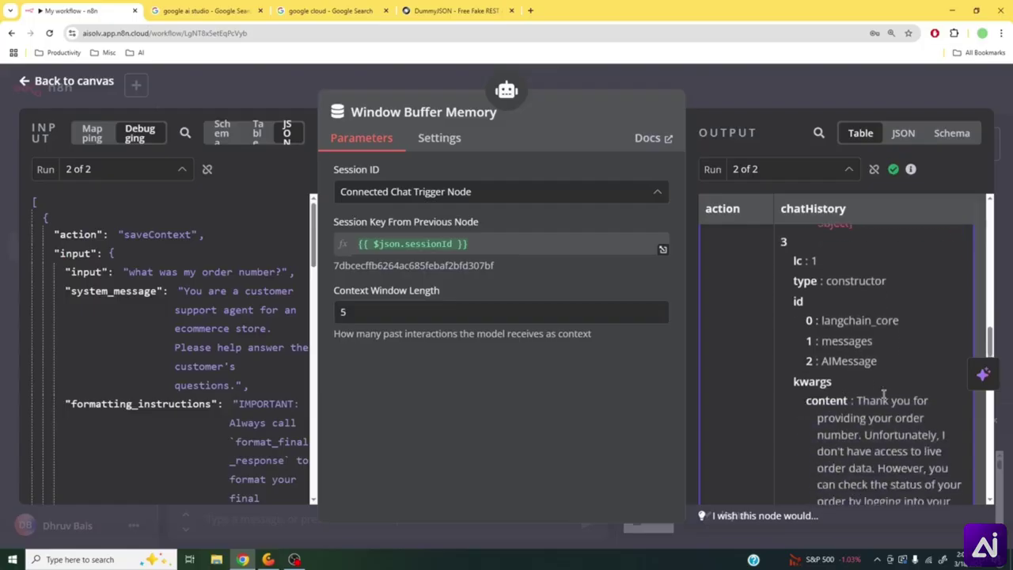
{"action": "triple_click", "coordinate": [878, 342]}
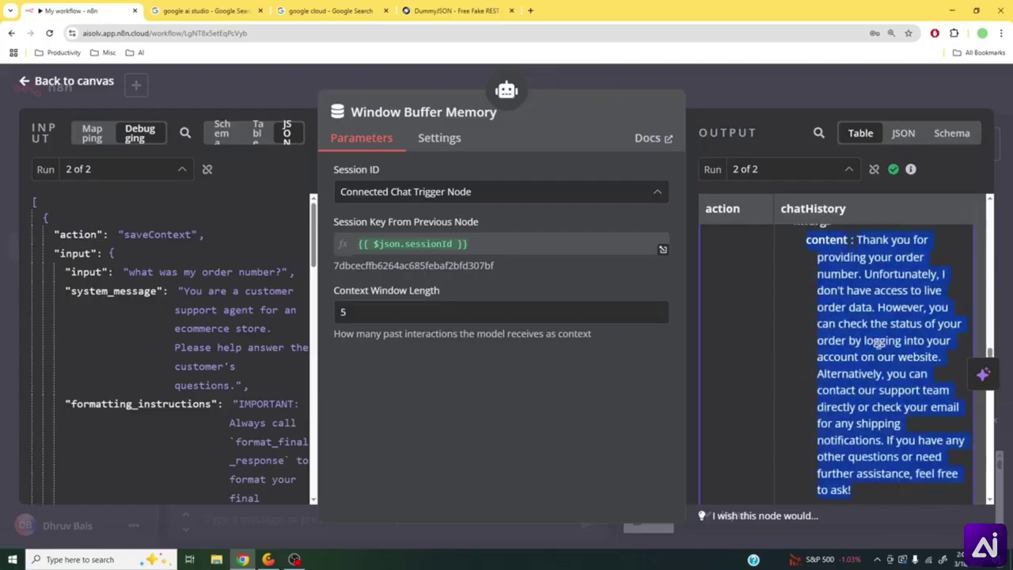
{"action": "scroll", "coordinate": [878, 342], "scroll_direction": "down", "scroll_amount": 10}
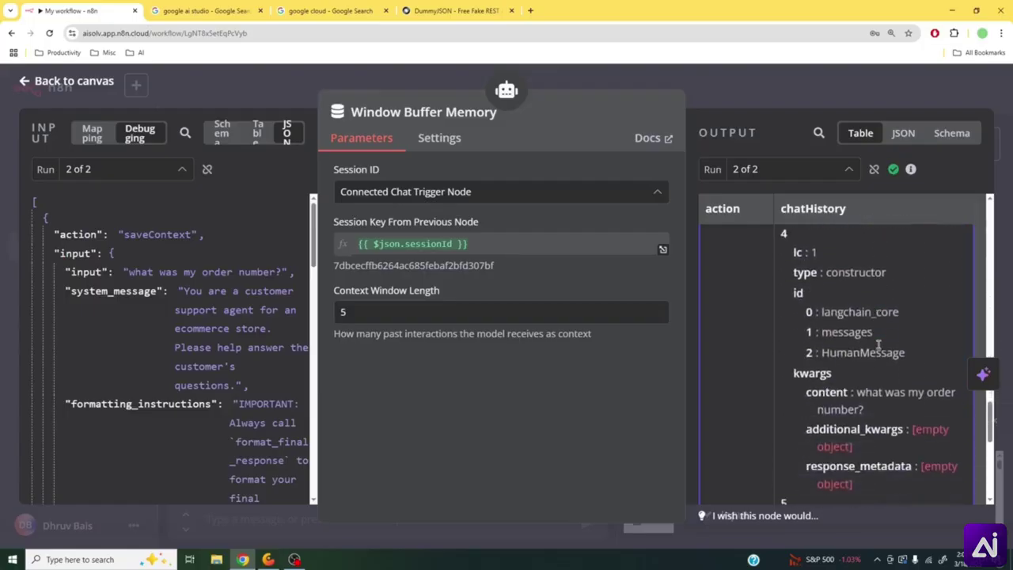
{"action": "scroll", "coordinate": [878, 342], "scroll_direction": "down", "scroll_amount": 2}
{"action": "triple_click", "coordinate": [878, 326]}
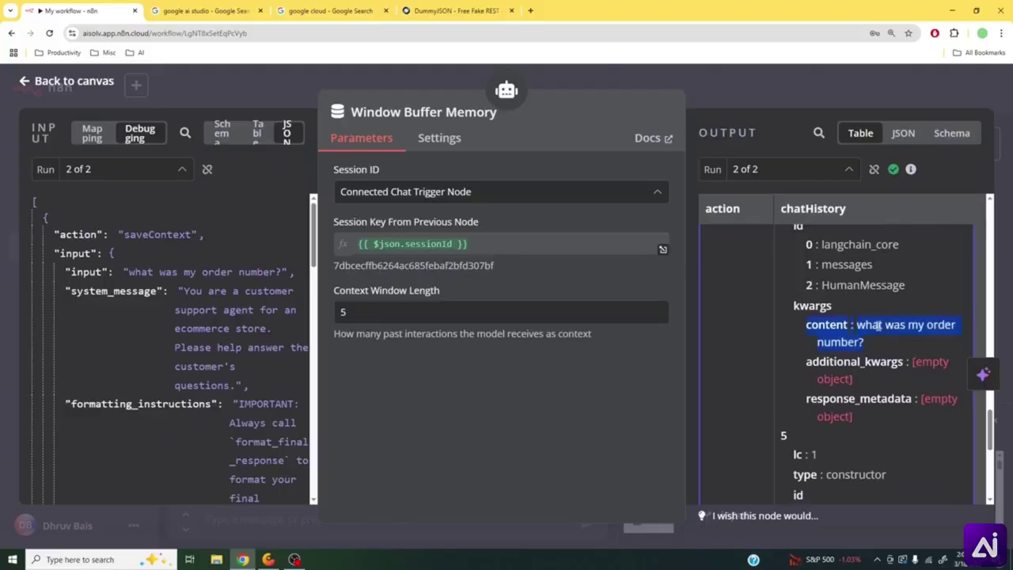
{"action": "scroll", "coordinate": [878, 326], "scroll_direction": "down", "scroll_amount": 8}
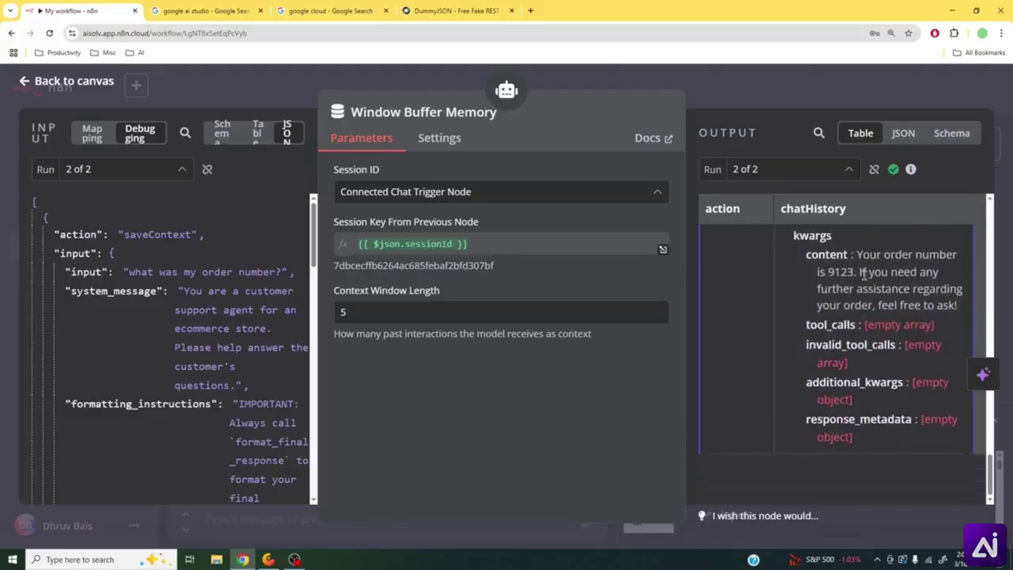
{"action": "triple_click", "coordinate": [844, 273]}
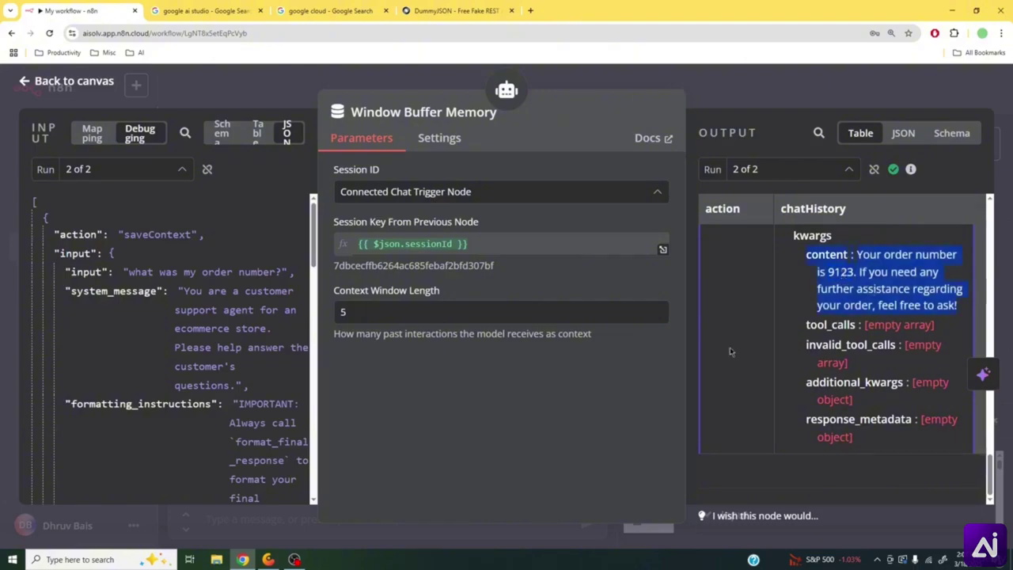
{"action": "left_click", "coordinate": [739, 81]}
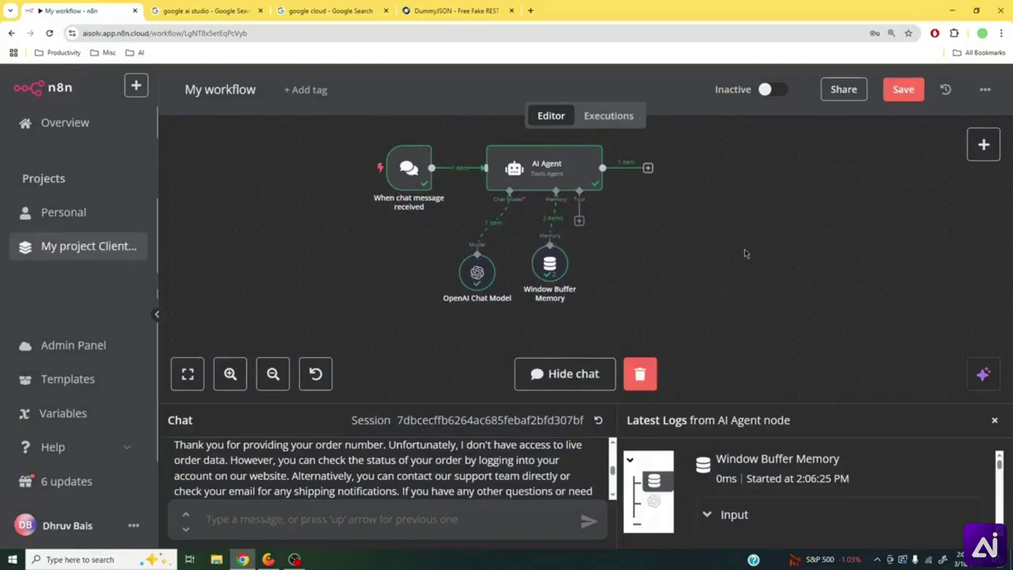
- Open the AI Agent node and review its user prompt, System Message and attached sub-node slots
{"action": "left_click", "coordinate": [564, 175]}
{"action": "double_click", "coordinate": [565, 175]}
{"action": "scroll", "coordinate": [521, 381], "scroll_direction": "down", "scroll_amount": 3}
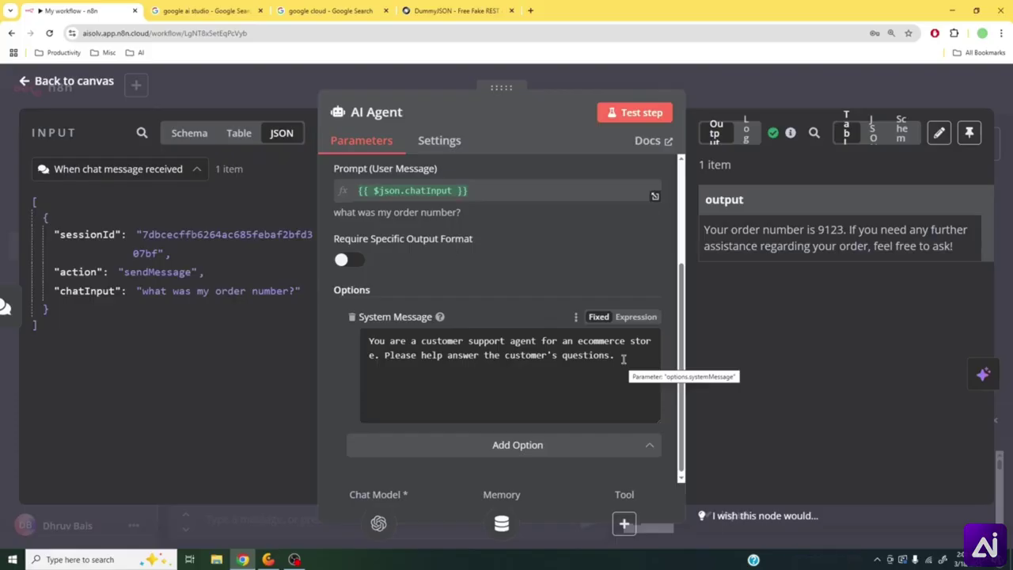
- Switch to the DummyJSON site, place its tab beside the workflow's tab, and open the Products resource
{"action": "left_click", "coordinate": [458, 8]}
{"action": "left_click_drag", "start_coordinate": [464, 7], "coordinate": [222, 4]}
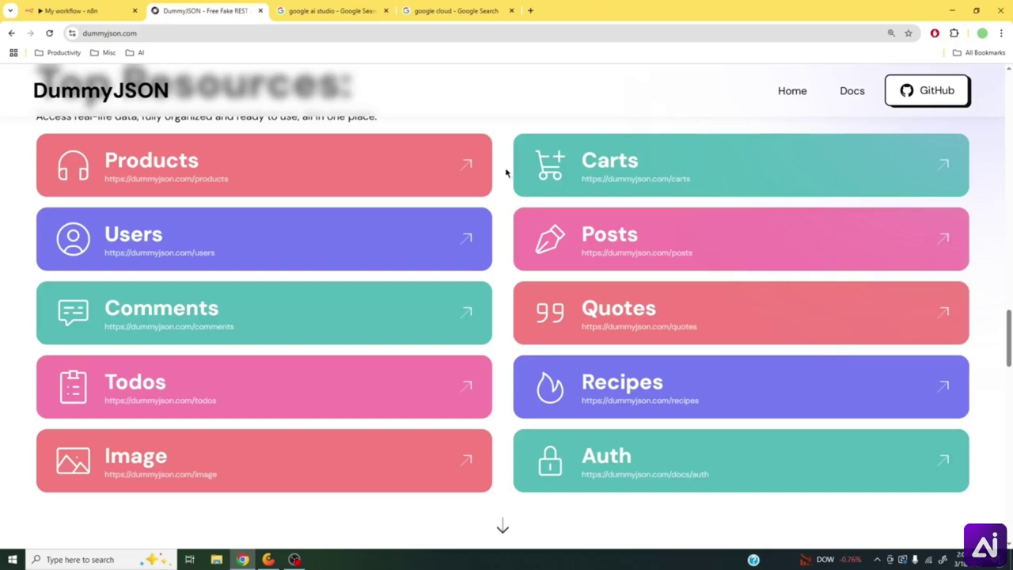
{"action": "left_click", "coordinate": [387, 172]}
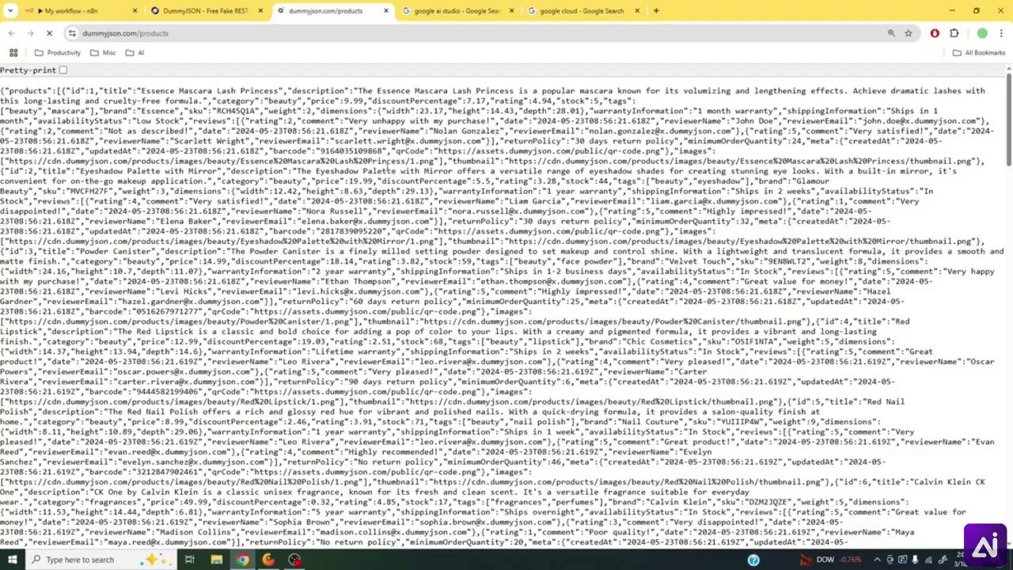
- Pretty-print the JSON of the DummyJSON products endpoint
{"action": "triple_click", "coordinate": [388, 169]}
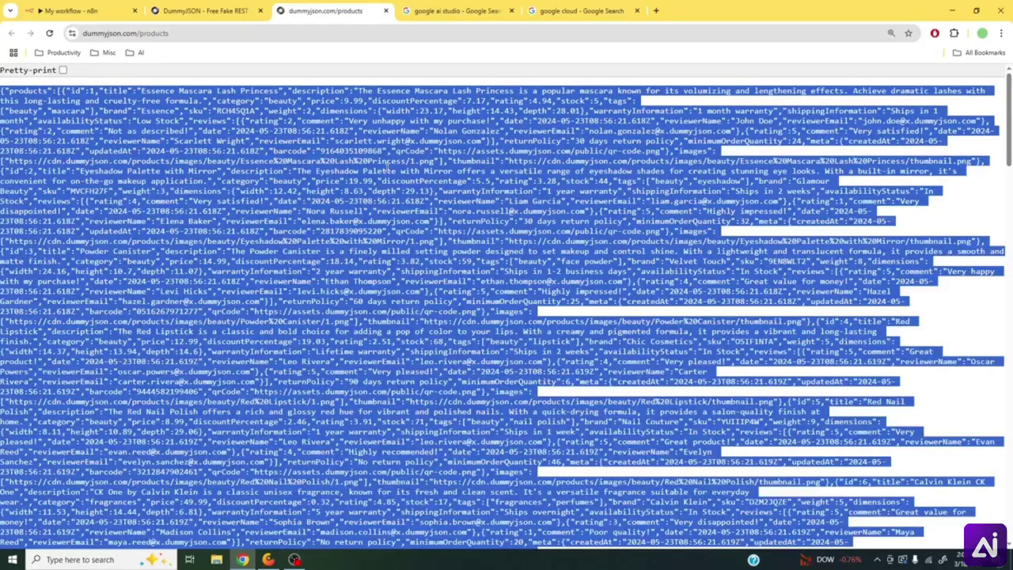
{"action": "left_click", "coordinate": [252, 150]}
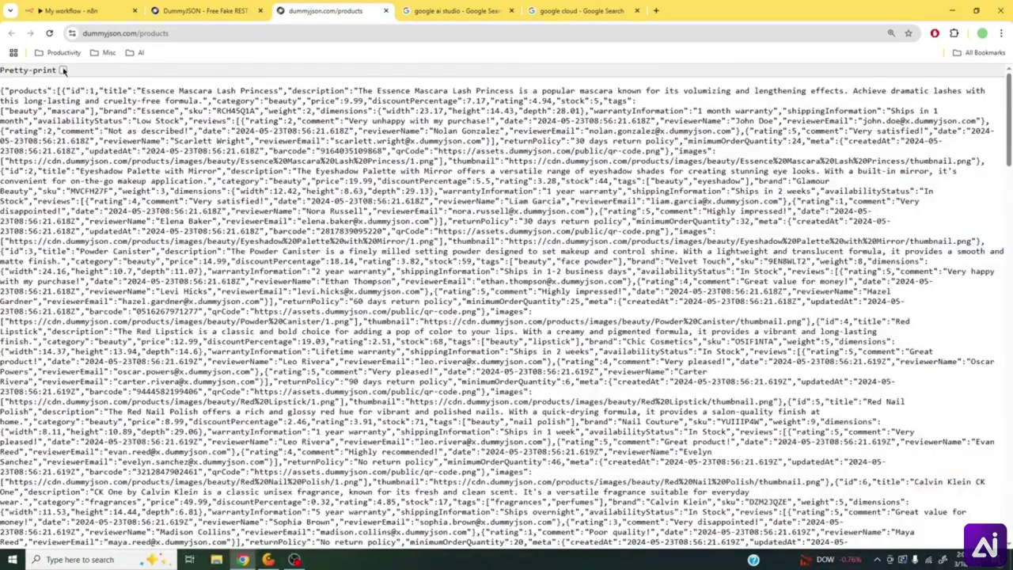
{"action": "left_click", "coordinate": [64, 71]}
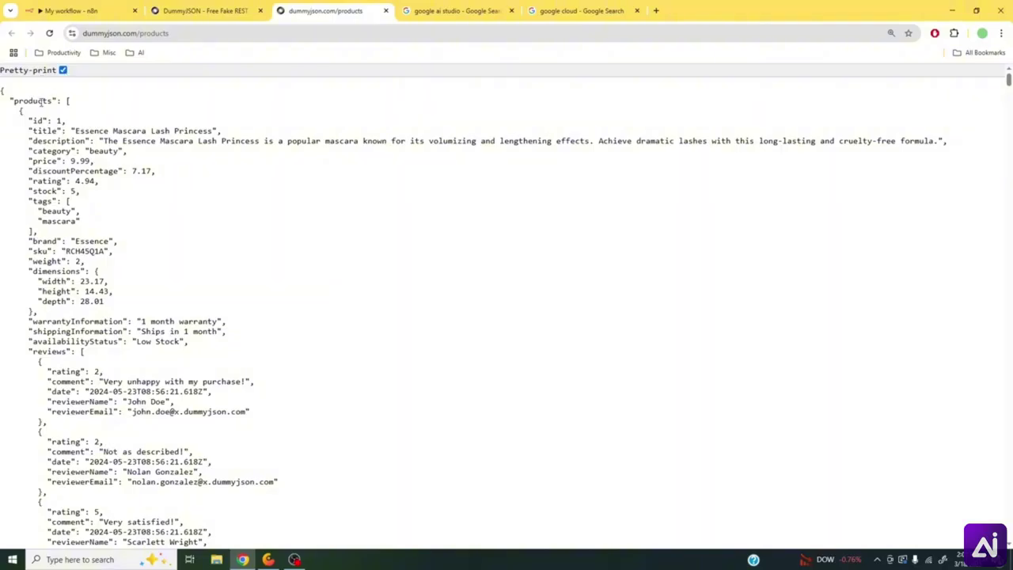
- Examine the products array and the full record of its first product, Essence Mascara Lash Princess
{"action": "triple_click", "coordinate": [41, 100]}
{"action": "left_click", "coordinate": [41, 100]}
{"action": "left_click_drag", "start_coordinate": [20, 110], "coordinate": [25, 385]}
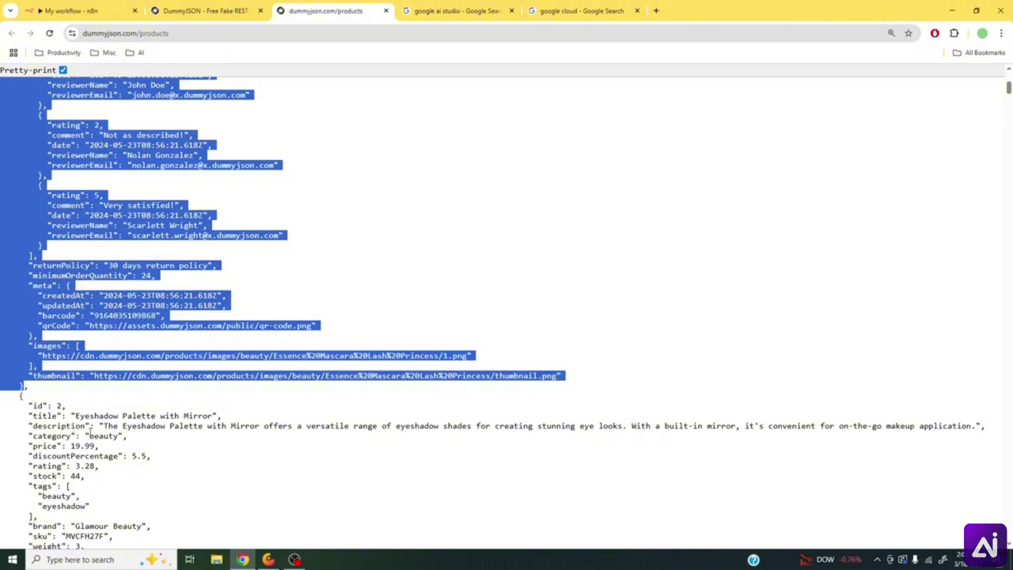
{"action": "scroll", "coordinate": [92, 435], "scroll_direction": "up", "scroll_amount": 6}
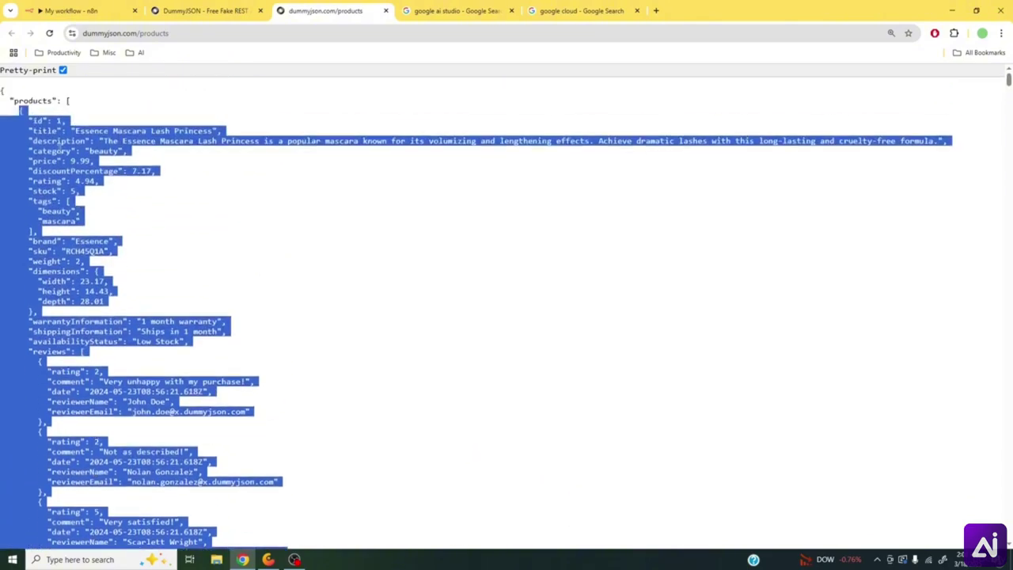
- Examine the first product's ID, title, description, category and price in the products JSON
{"action": "triple_click", "coordinate": [57, 120]}
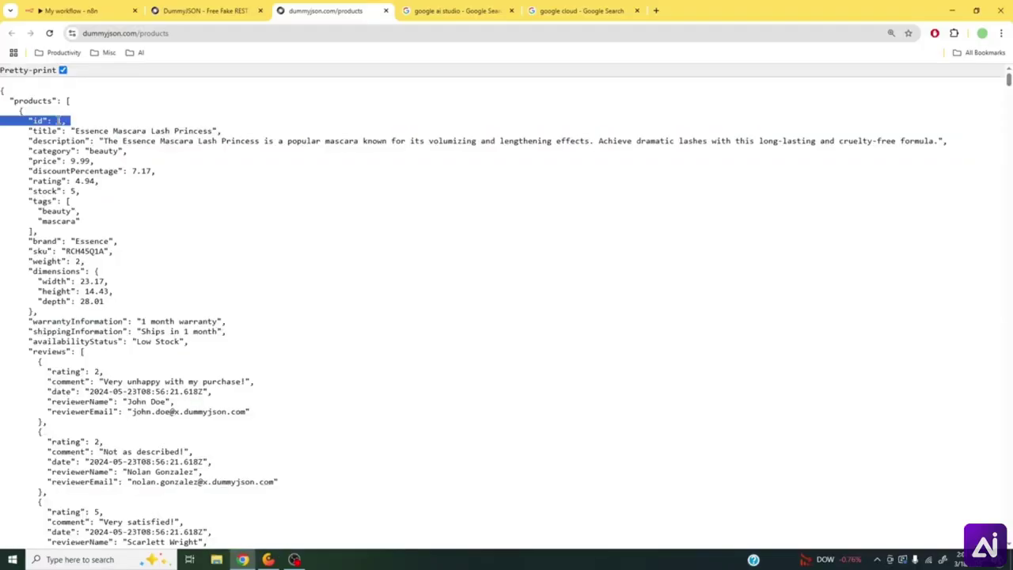
{"action": "triple_click", "coordinate": [115, 131]}
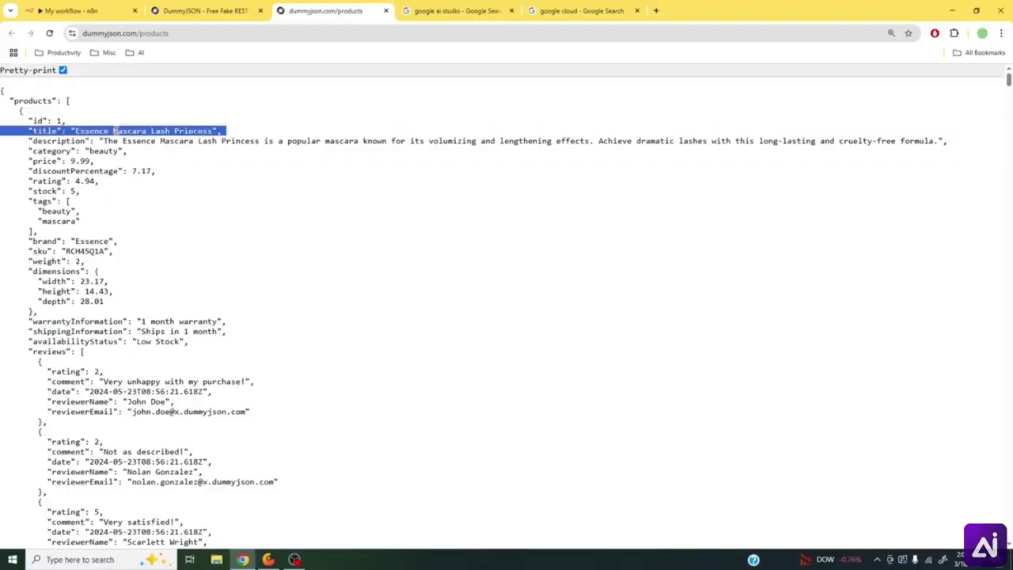
{"action": "triple_click", "coordinate": [133, 143]}
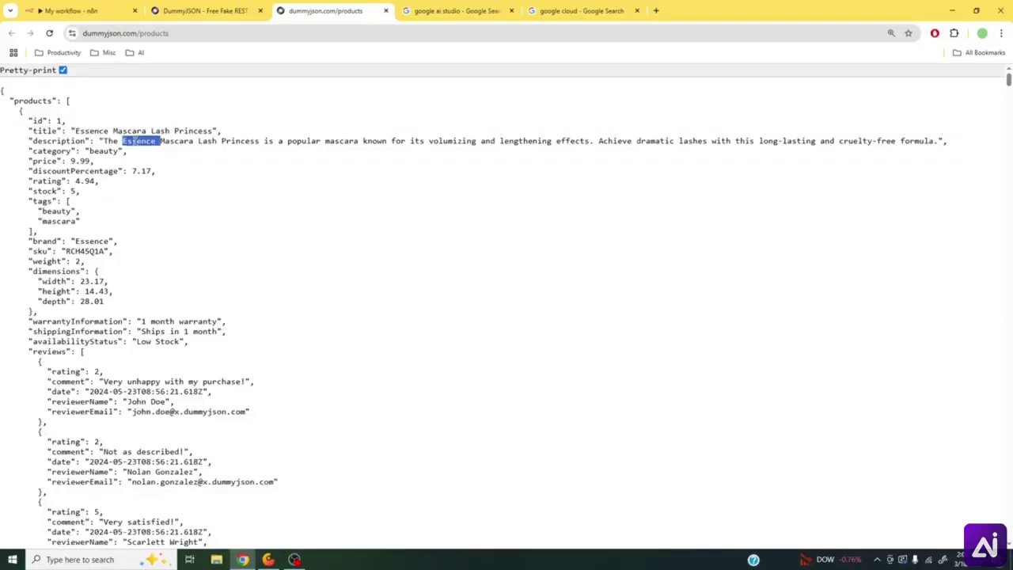
{"action": "triple_click", "coordinate": [88, 152]}
{"action": "triple_click", "coordinate": [82, 161]}
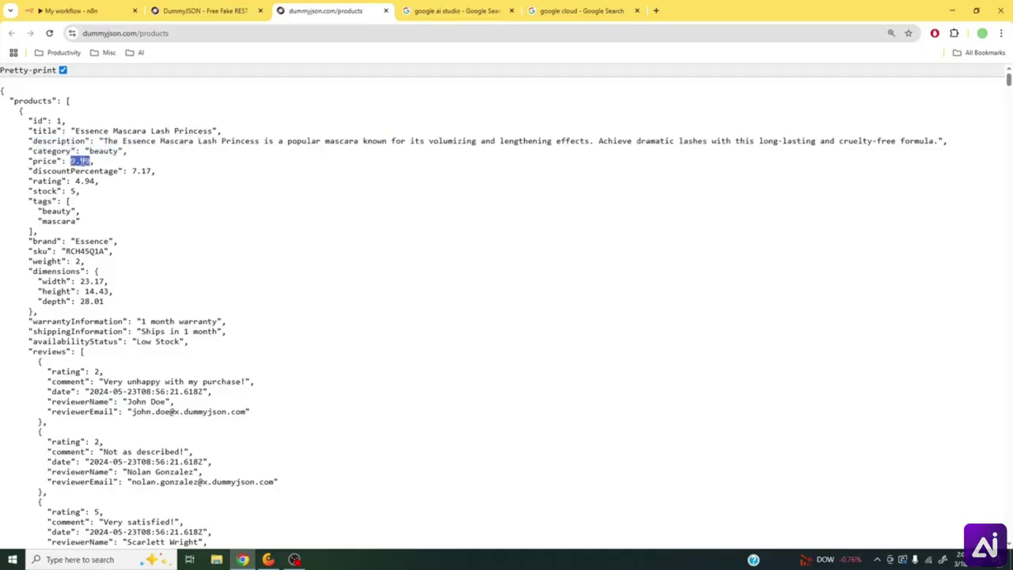
{"action": "left_click", "coordinate": [68, 321]}
- Select and copy the entire products JSON
{"action": "left_click_drag", "start_coordinate": [1, 88], "coordinate": [204, 432]}
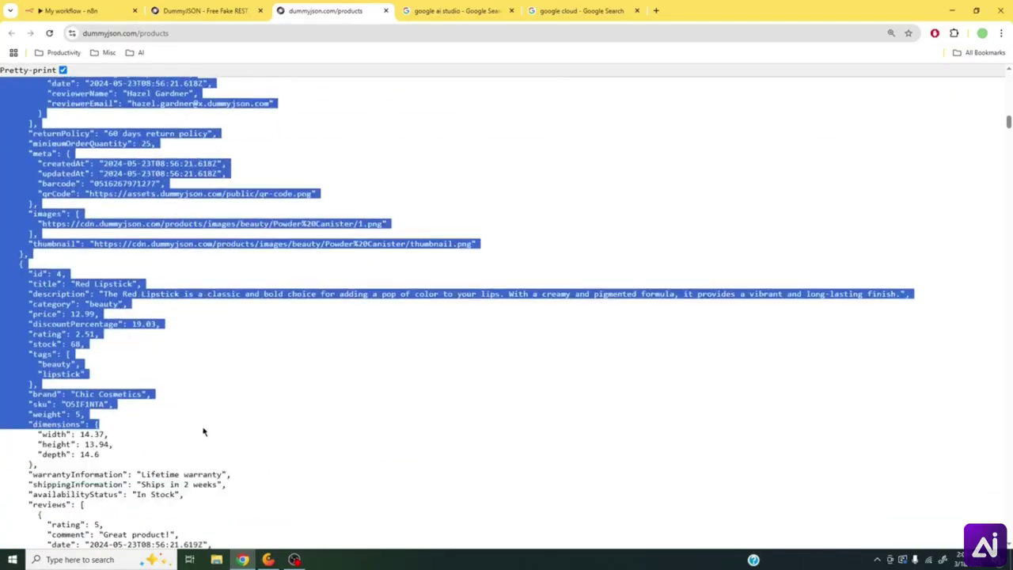
{"action": "left_click", "coordinate": [207, 409]}
{"action": "key", "text": "ctrl+a"}
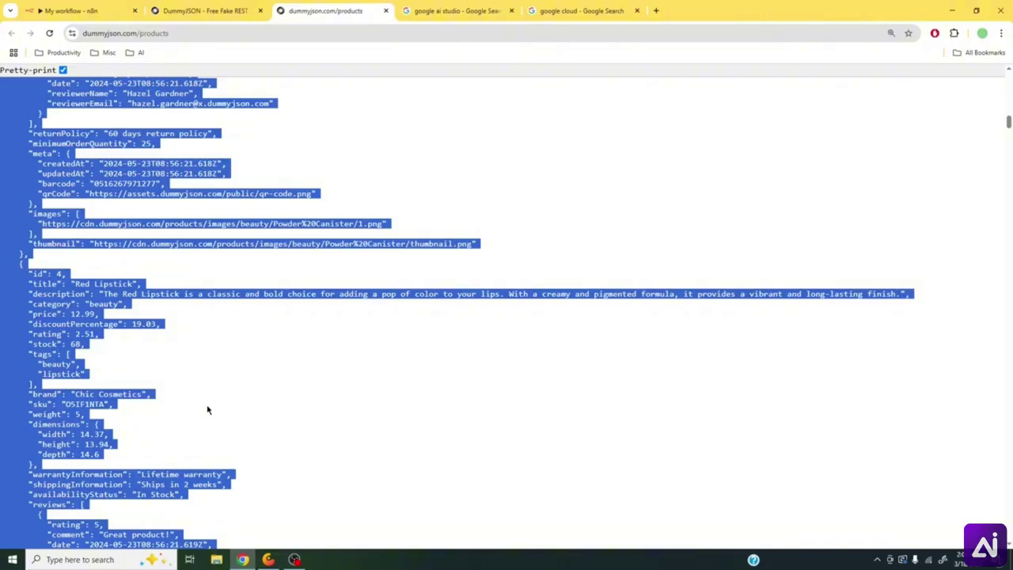
- In the n8n workflow, extend the AI Agent's system message with "based on the data available to you below:" followed by the copied products JSON
{"action": "left_click", "coordinate": [204, 10]}
{"action": "left_click", "coordinate": [71, 10]}
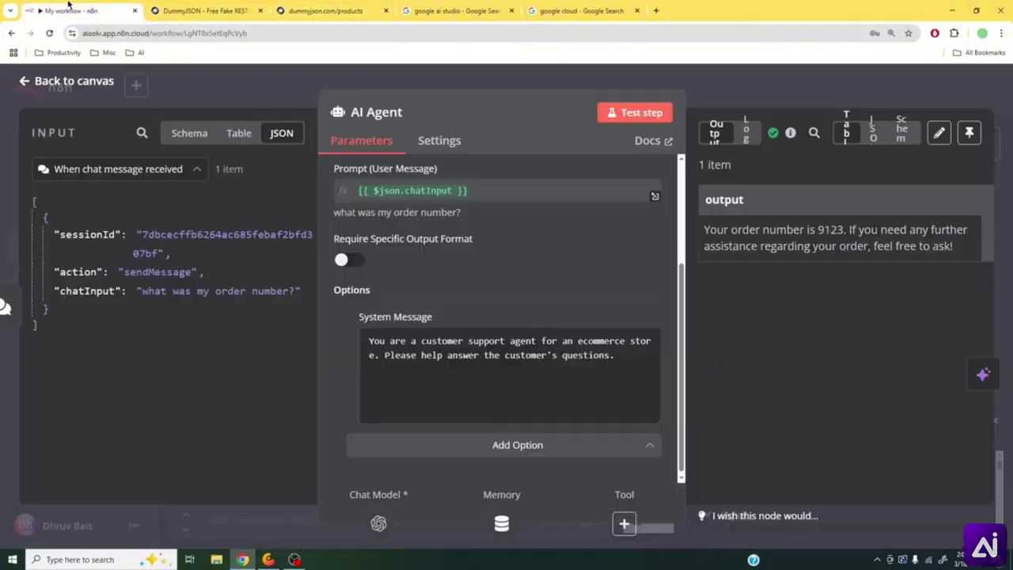
{"action": "left_click", "coordinate": [623, 356]}
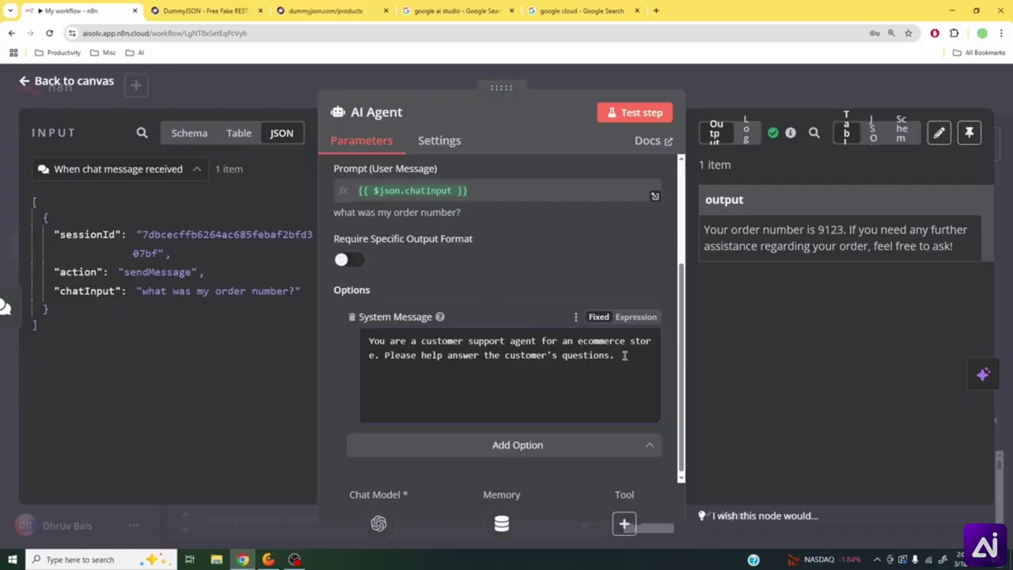
{"action": "key", "text": "BackSpace"}
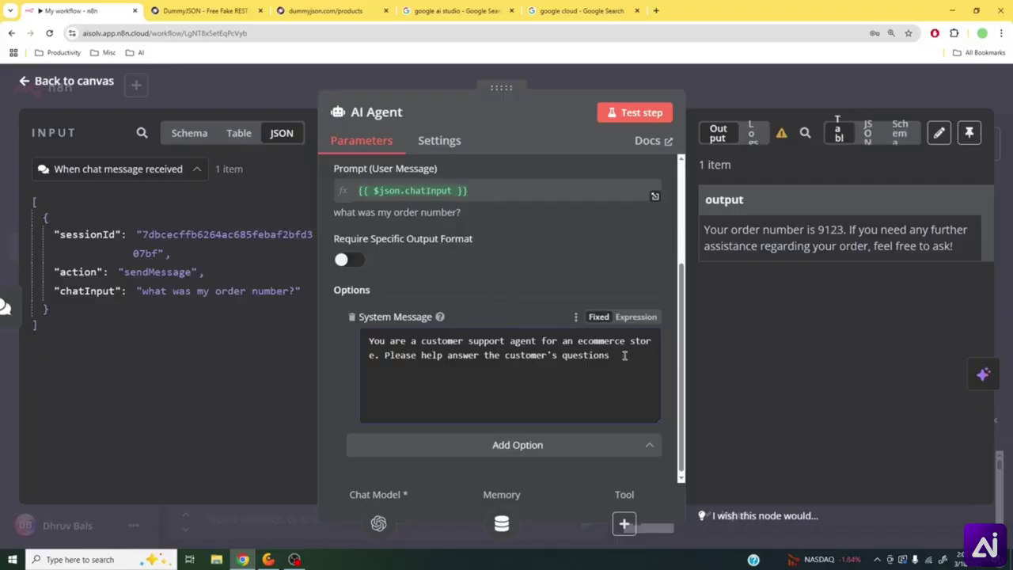
{"action": "type", "text": "based on the data available to "}
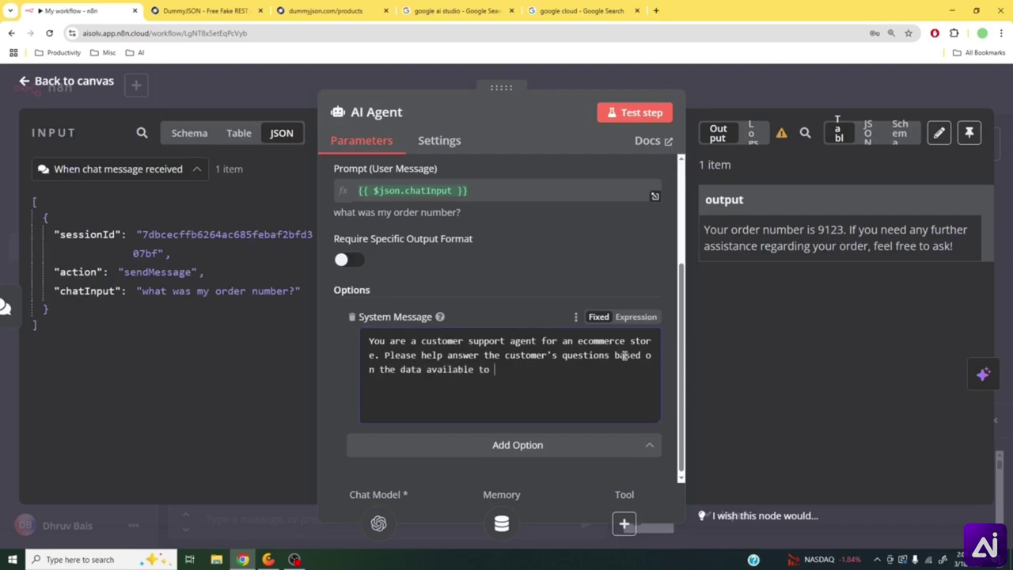
{"action": "type", "text": "you below:"}
{"action": "key", "text": "ctrl+v"}
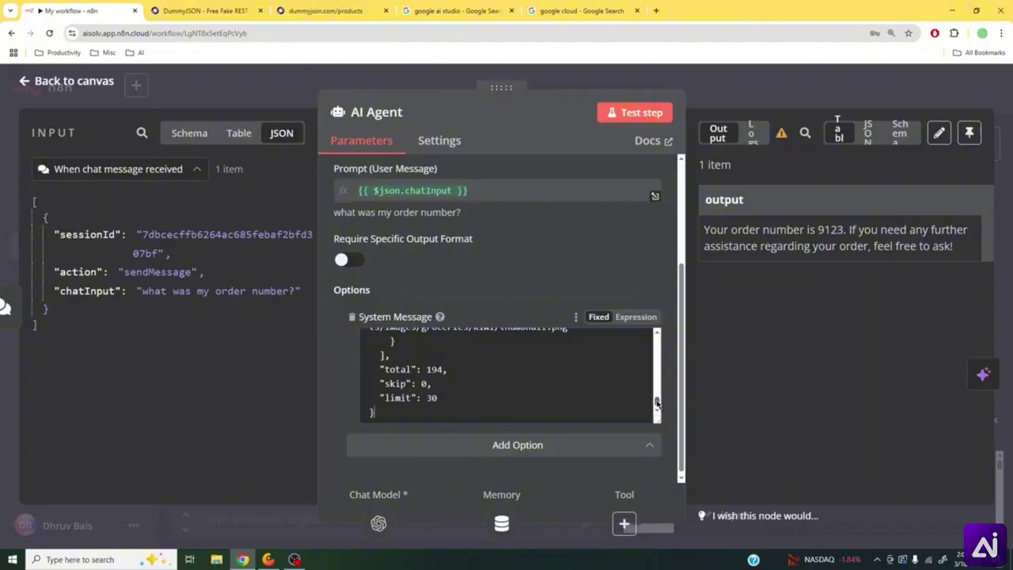
{"action": "left_click_drag", "start_coordinate": [658, 402], "coordinate": [668, 342]}
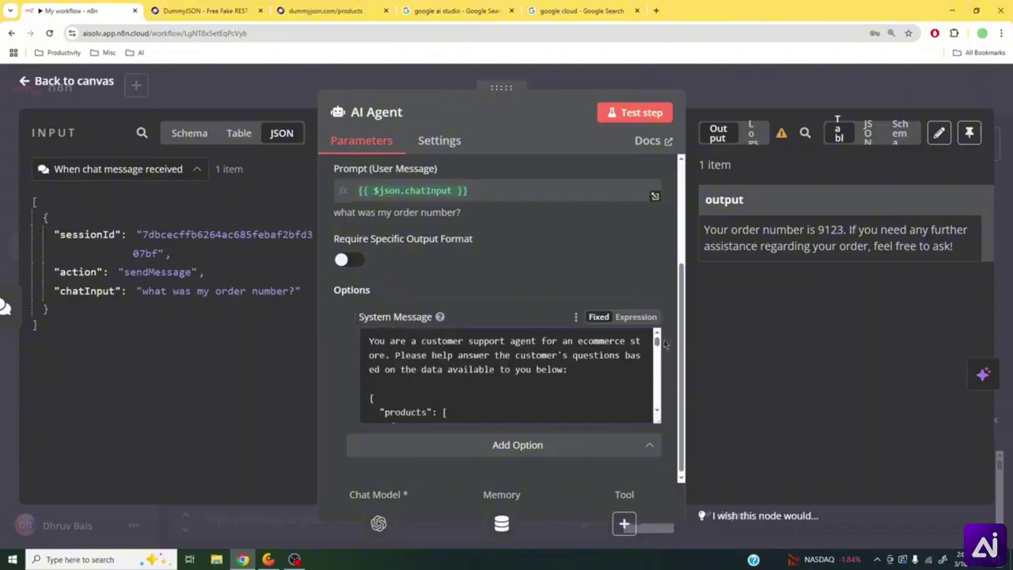
{"action": "scroll", "coordinate": [567, 382], "scroll_direction": "down", "scroll_amount": 6}
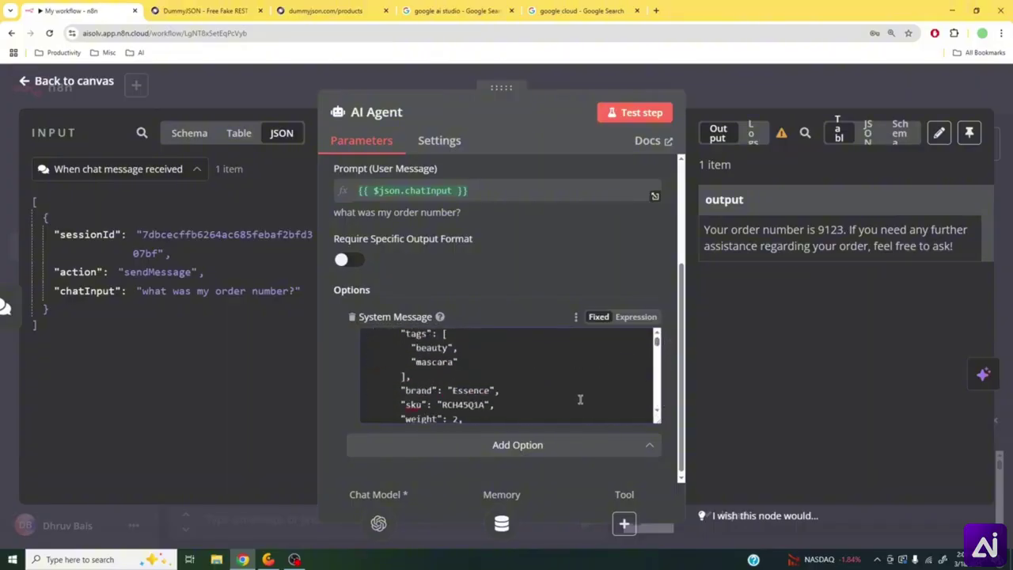
{"action": "scroll", "coordinate": [580, 397], "scroll_direction": "up", "scroll_amount": 5}
{"action": "scroll", "coordinate": [577, 399], "scroll_direction": "up", "scroll_amount": 2}
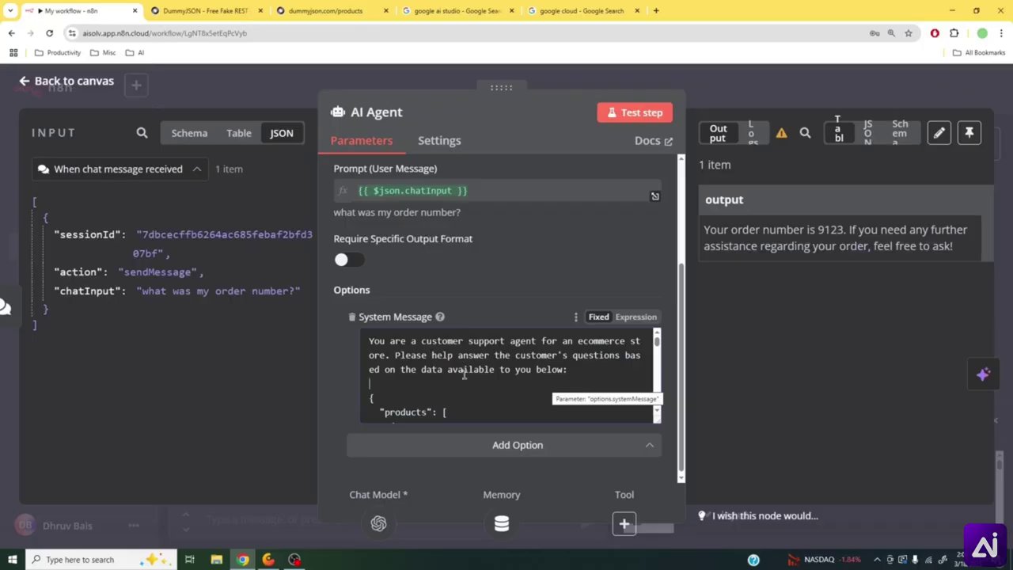
{"action": "left_click", "coordinate": [764, 87]}
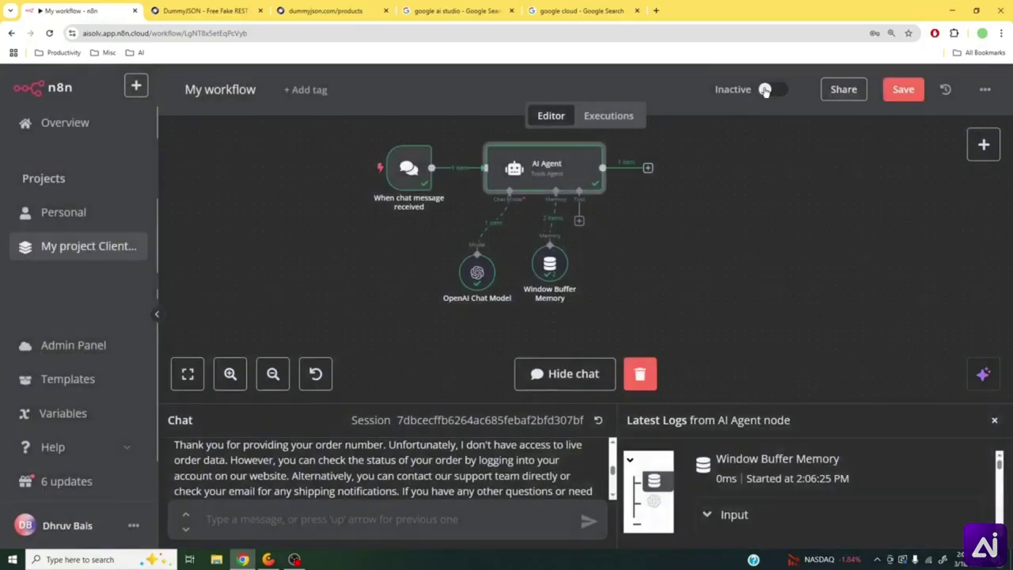
- Reset the chat session and save the workflow
{"action": "left_click", "coordinate": [598, 421]}
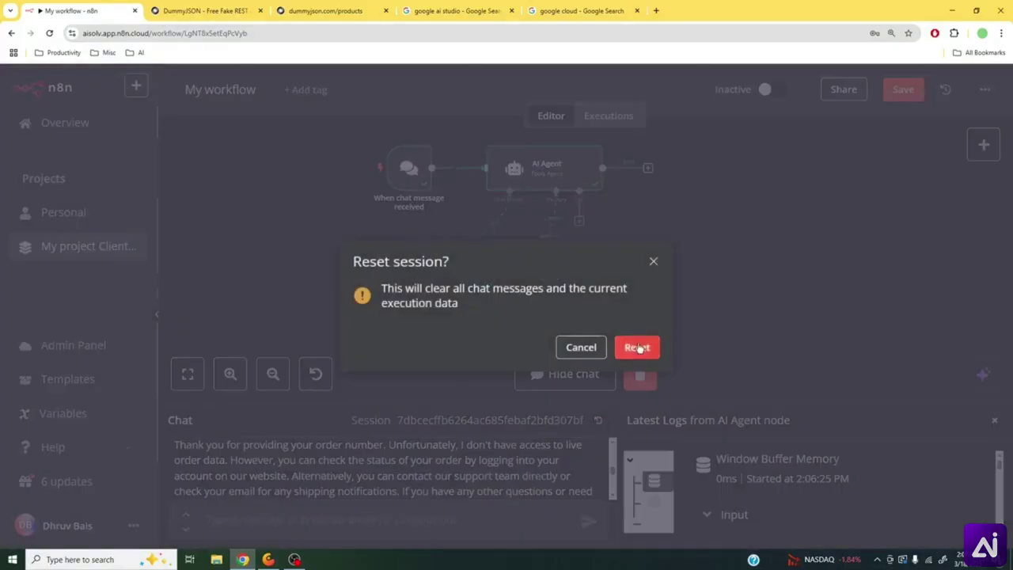
{"action": "left_click", "coordinate": [639, 347]}
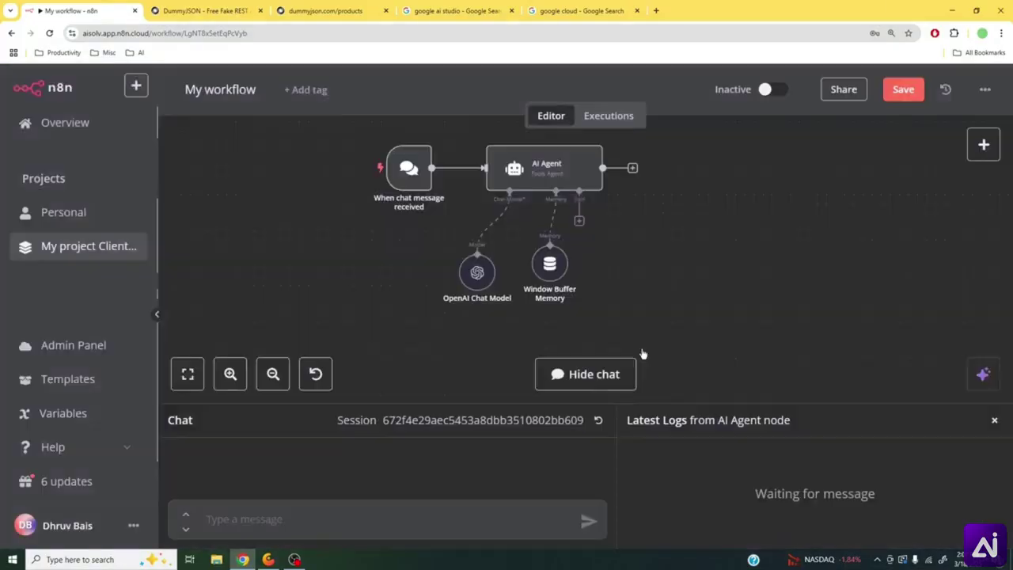
{"action": "left_click", "coordinate": [903, 97]}
- Enlarge the chat area and send the message "hi there, what are the beauty products that you guys offer?"
{"action": "left_click_drag", "start_coordinate": [675, 403], "coordinate": [679, 341]}
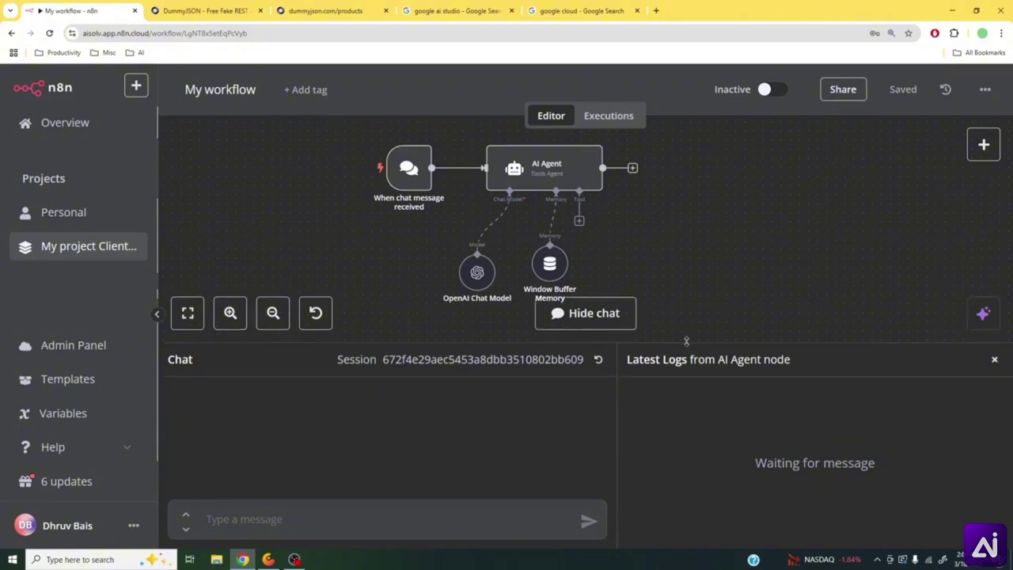
{"action": "scroll", "coordinate": [605, 261], "scroll_direction": "right", "scroll_amount": 3}
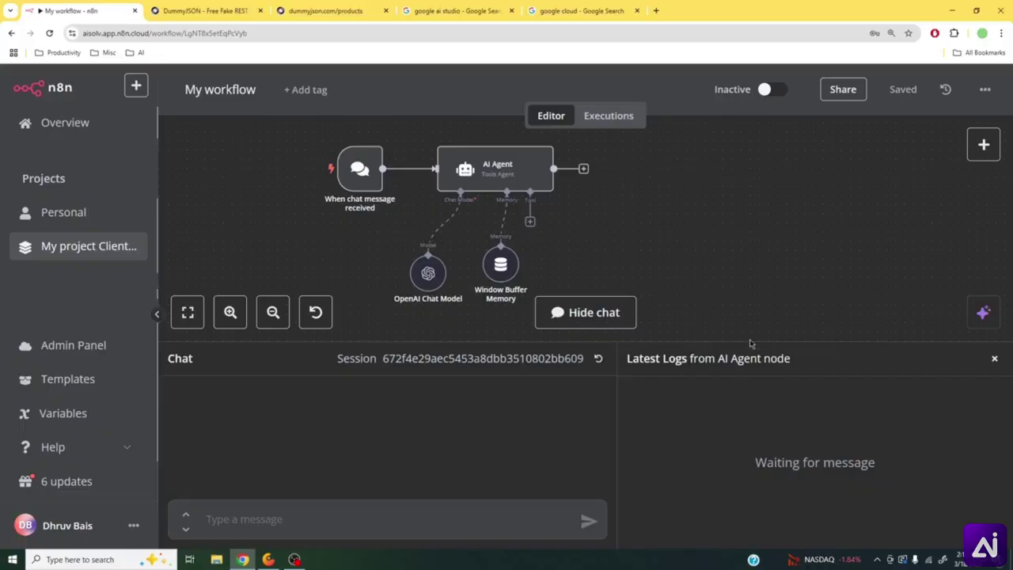
{"action": "left_click", "coordinate": [369, 517]}
{"action": "type", "text": "hi there, "}
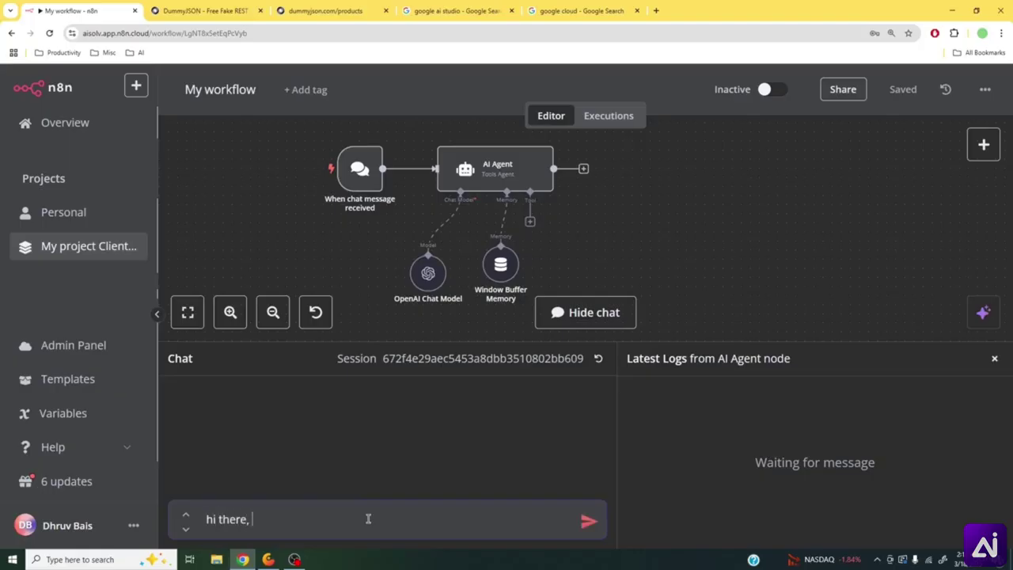
{"action": "type", "text": "what are the beaut"}
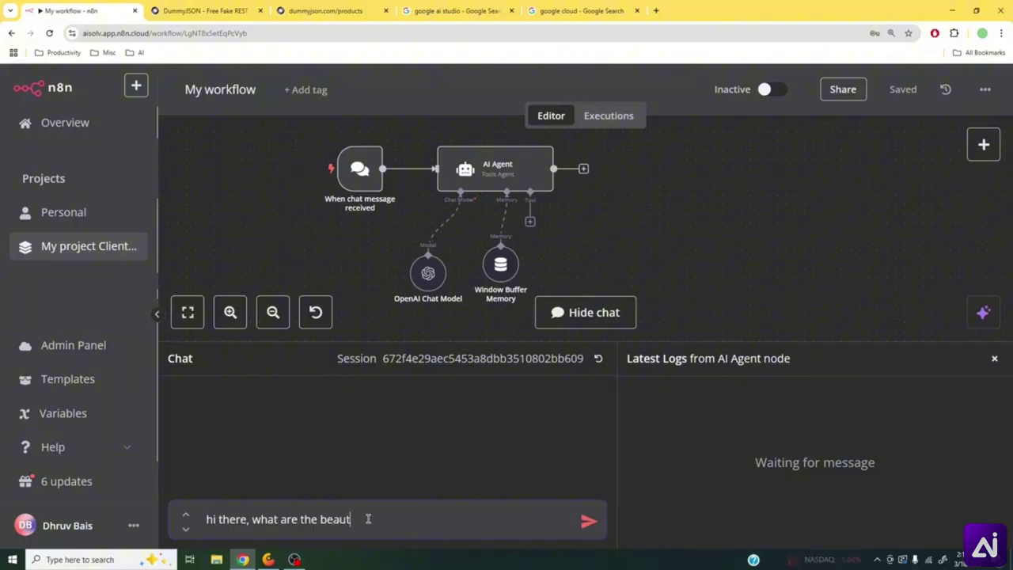
{"action": "type", "text": "y products that"}
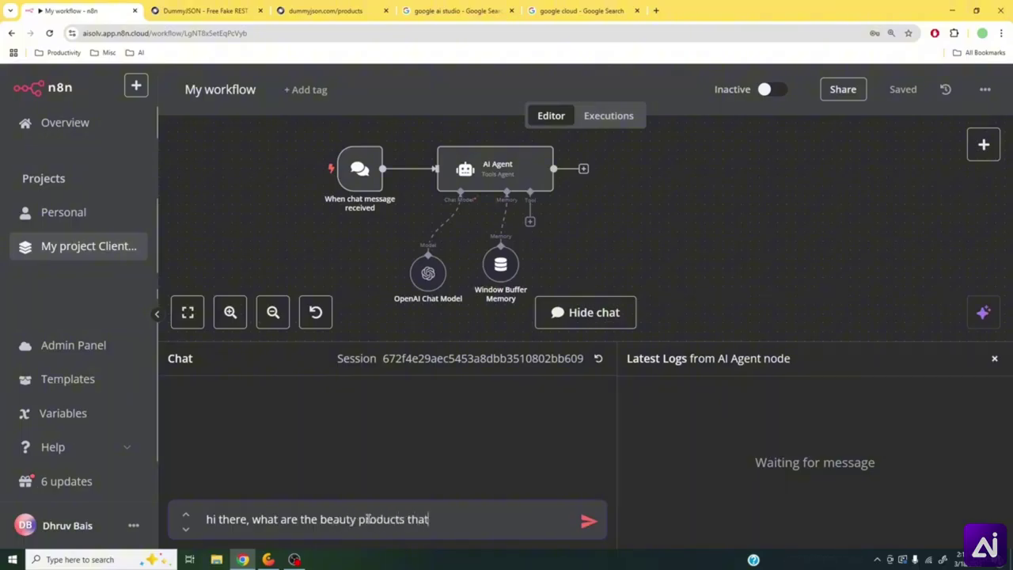
{"action": "type", "text": " you guys offer"}
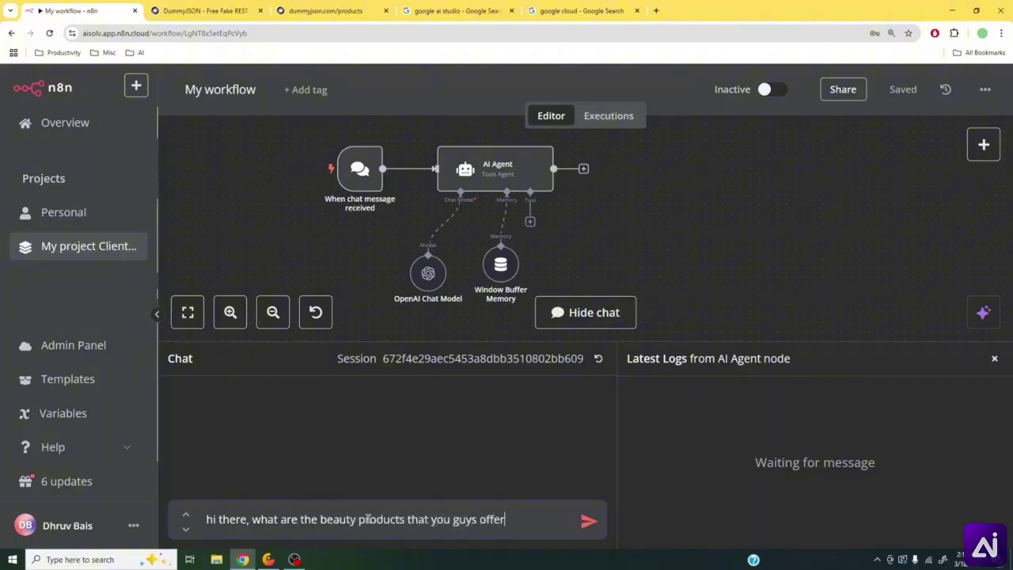
{"action": "type", "text": "?"}
{"action": "key", "text": "Return"}
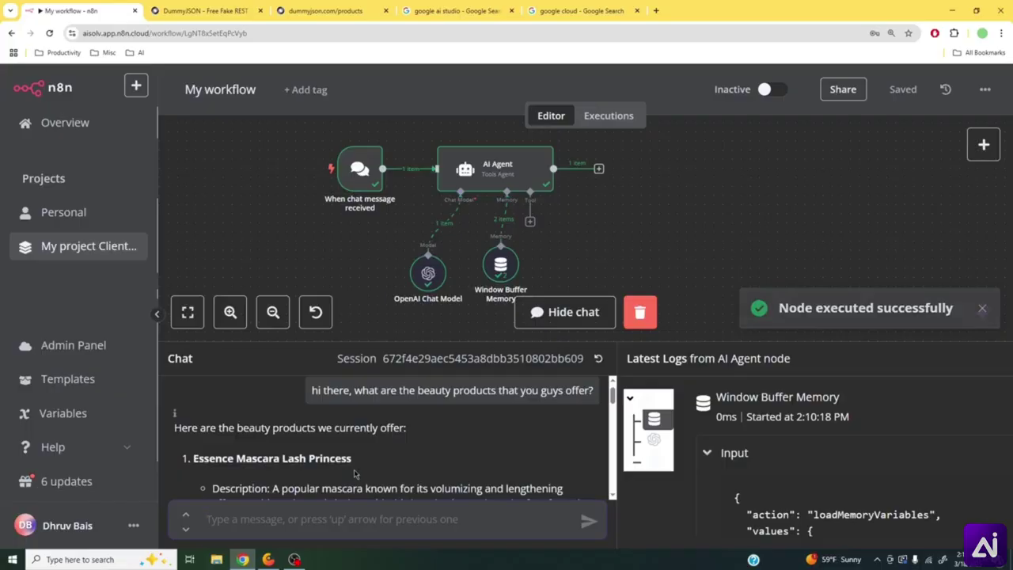
- Compare the first product's title in the agent's reply with the title in the dummyjson products data
{"action": "scroll", "coordinate": [356, 472], "scroll_direction": "down", "scroll_amount": 1}
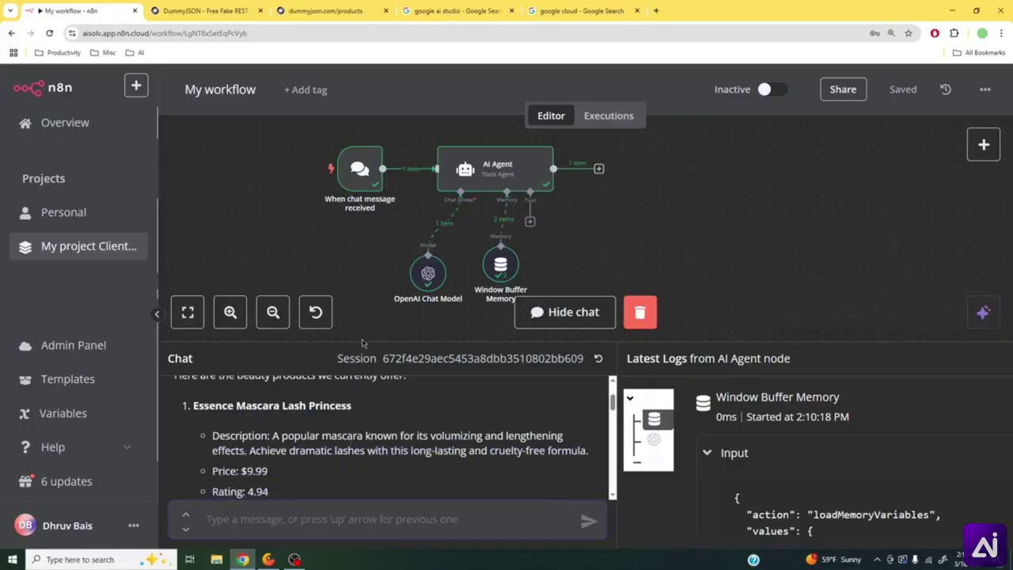
{"action": "left_click_drag", "start_coordinate": [364, 340], "coordinate": [364, 186]}
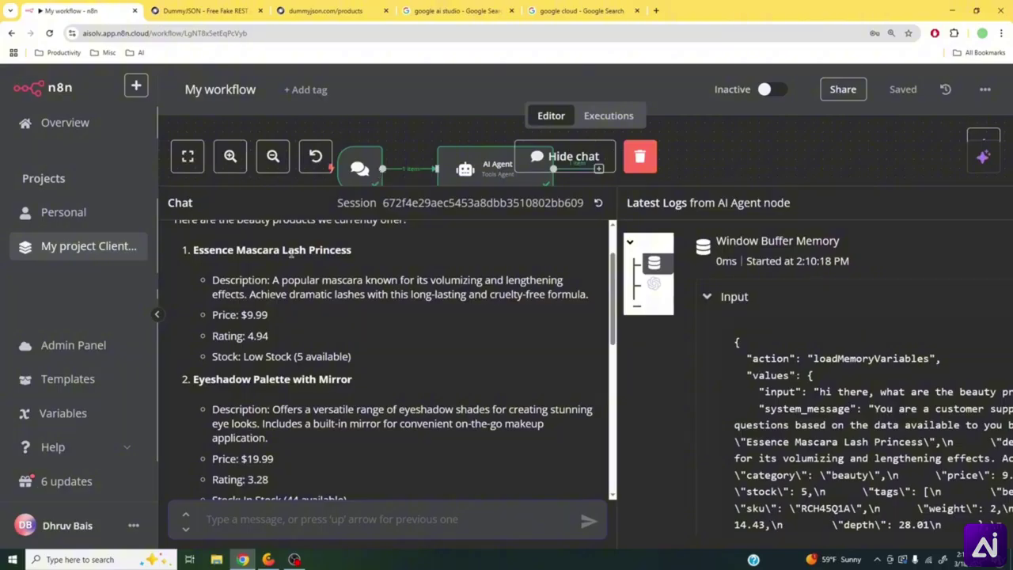
{"action": "triple_click", "coordinate": [293, 250]}
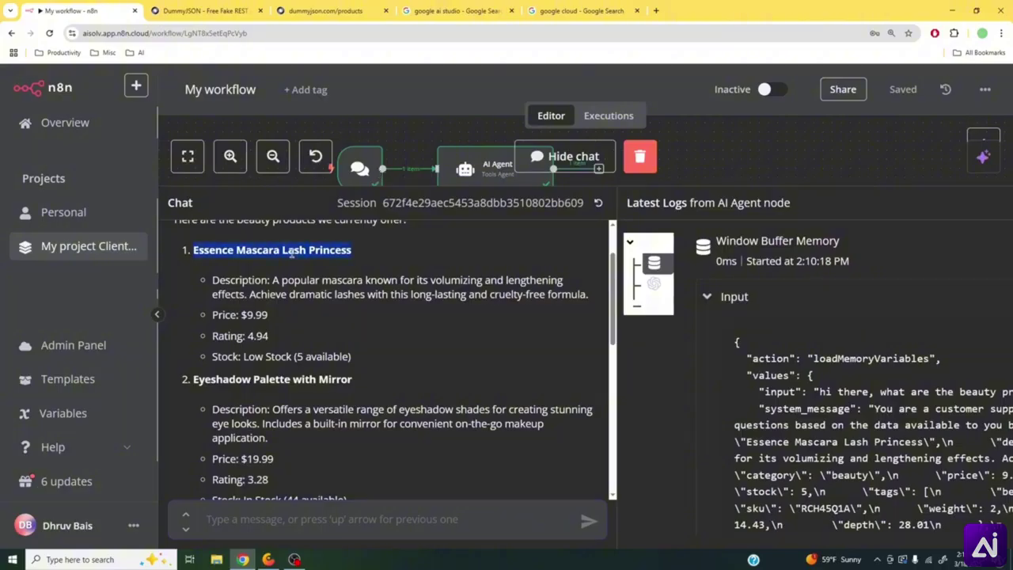
{"action": "left_click", "coordinate": [236, 11]}
{"action": "left_click", "coordinate": [320, 10]}
{"action": "left_click_drag", "start_coordinate": [320, 11], "coordinate": [201, 10]}
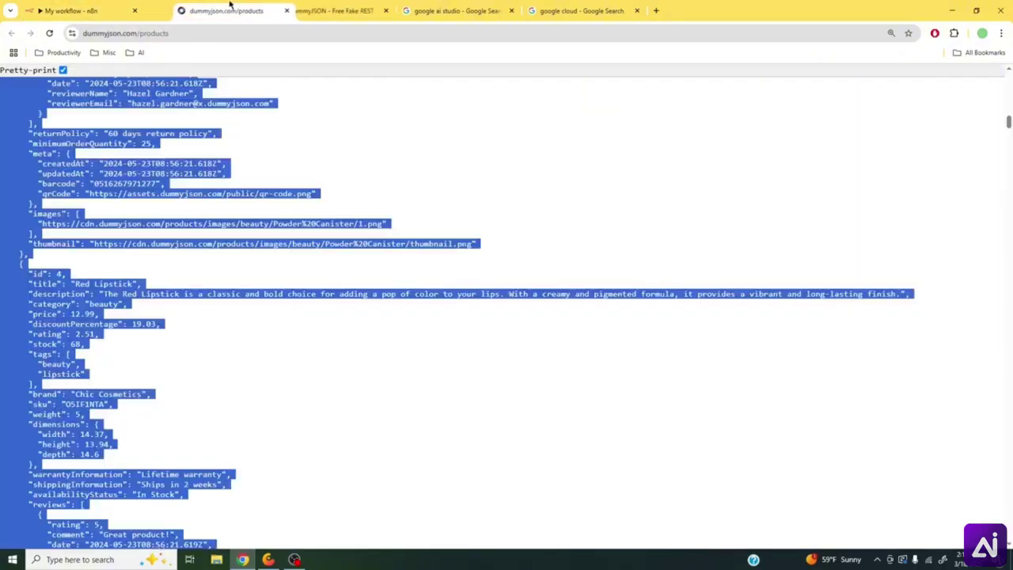
{"action": "scroll", "coordinate": [248, 260], "scroll_direction": "up", "scroll_amount": 12}
{"action": "scroll", "coordinate": [256, 291], "scroll_direction": "up", "scroll_amount": 8}
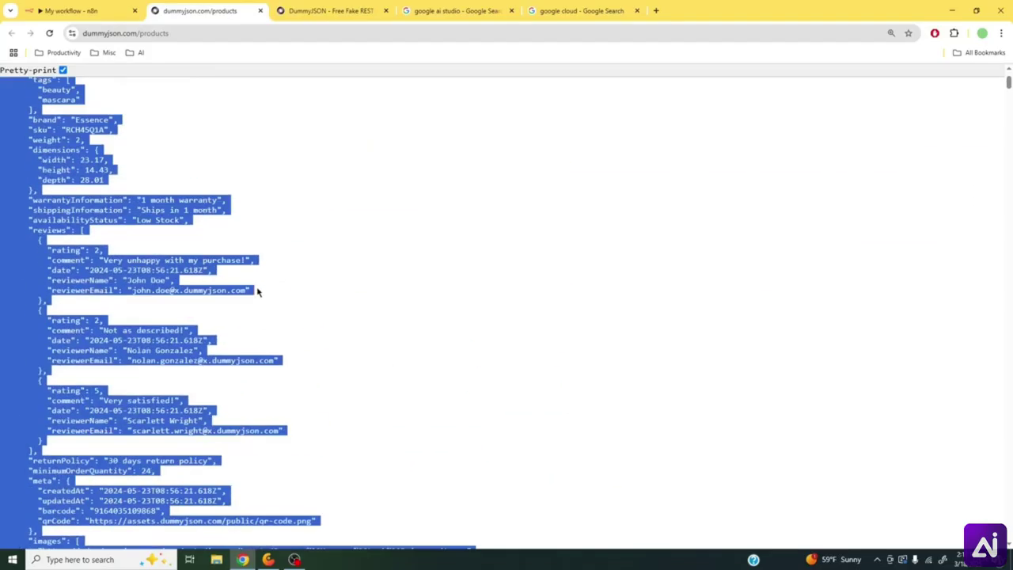
{"action": "left_click", "coordinate": [85, 125]}
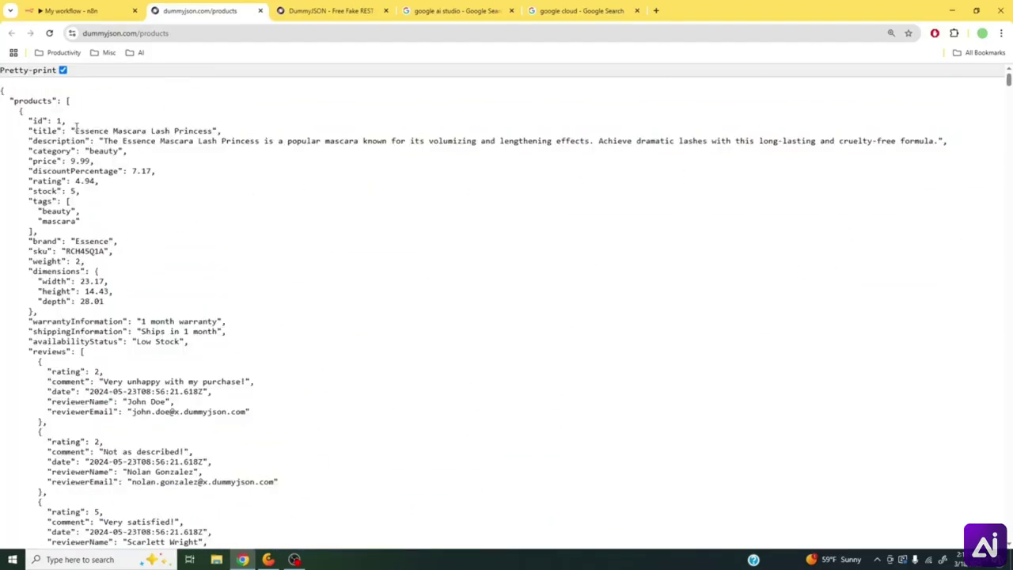
{"action": "left_click_drag", "start_coordinate": [76, 126], "coordinate": [220, 132]}
- Return to the n8n chat and review the first product's description, price and rating, and the remaining products in the reply
{"action": "left_click", "coordinate": [103, 6]}
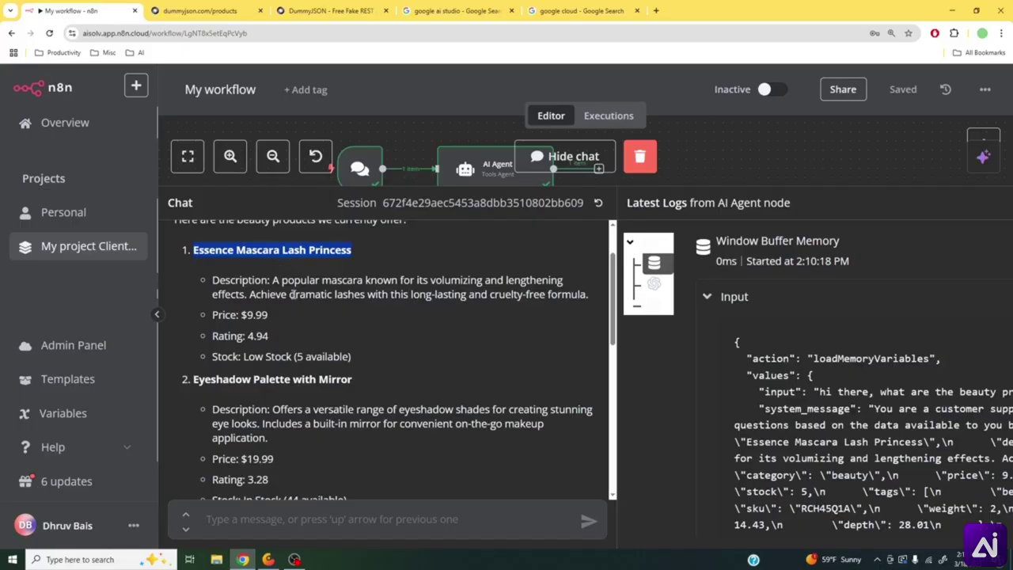
{"action": "triple_click", "coordinate": [293, 293]}
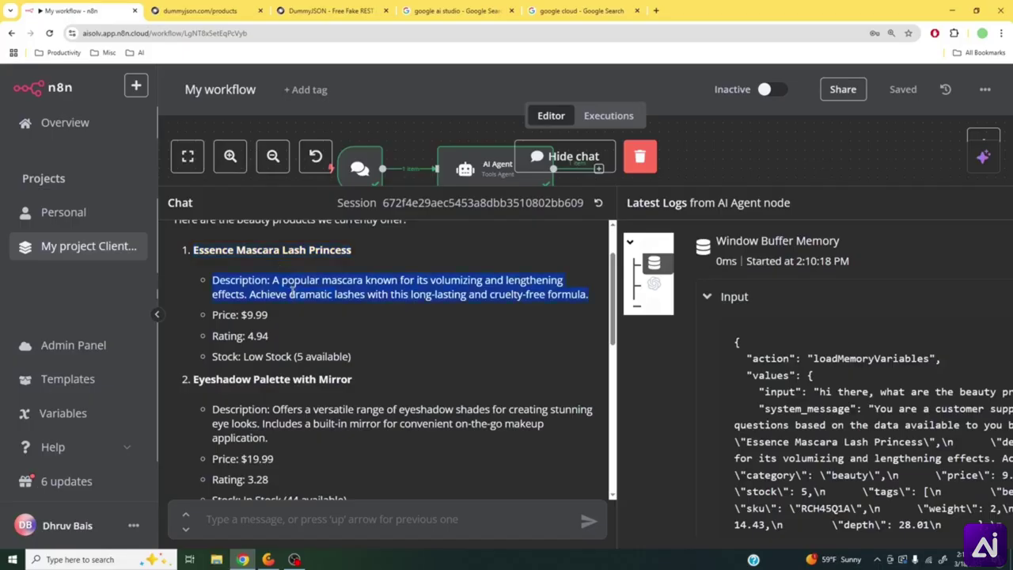
{"action": "triple_click", "coordinate": [286, 316]}
{"action": "left_click", "coordinate": [285, 341]}
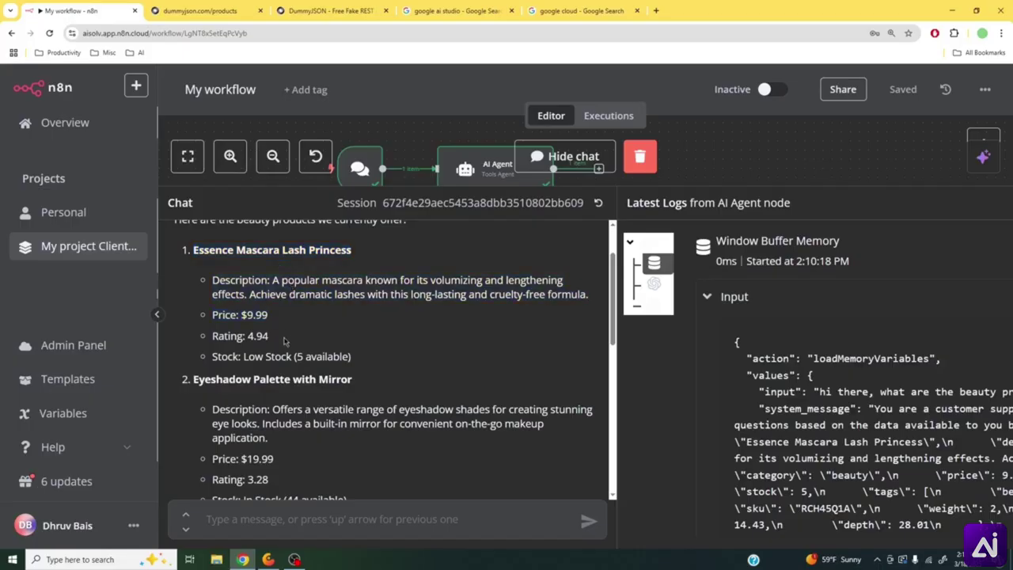
{"action": "triple_click", "coordinate": [285, 340]}
{"action": "left_click", "coordinate": [287, 342]}
{"action": "scroll", "coordinate": [330, 445], "scroll_direction": "down", "scroll_amount": 3}
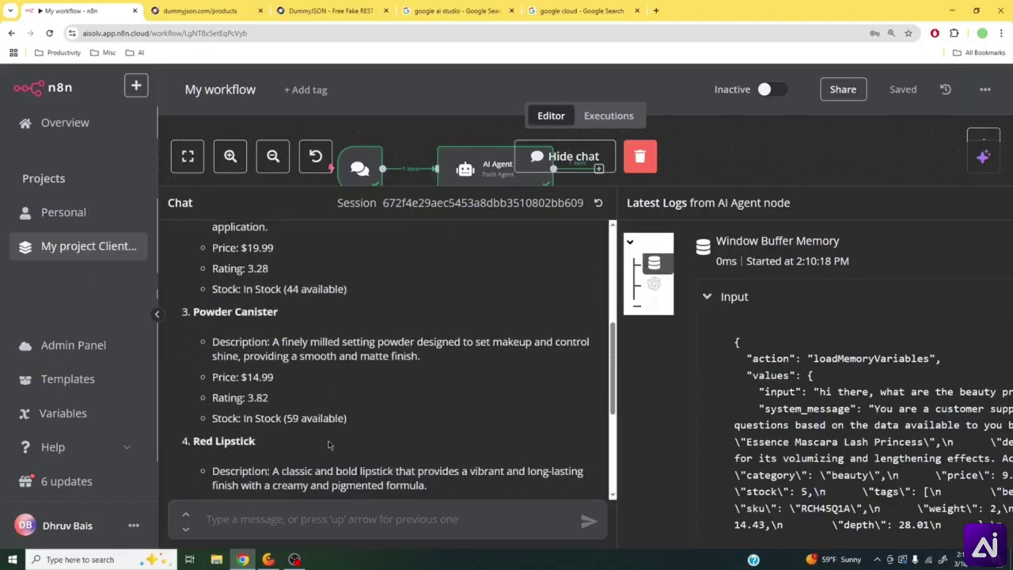
{"action": "scroll", "coordinate": [329, 445], "scroll_direction": "down", "scroll_amount": 3}
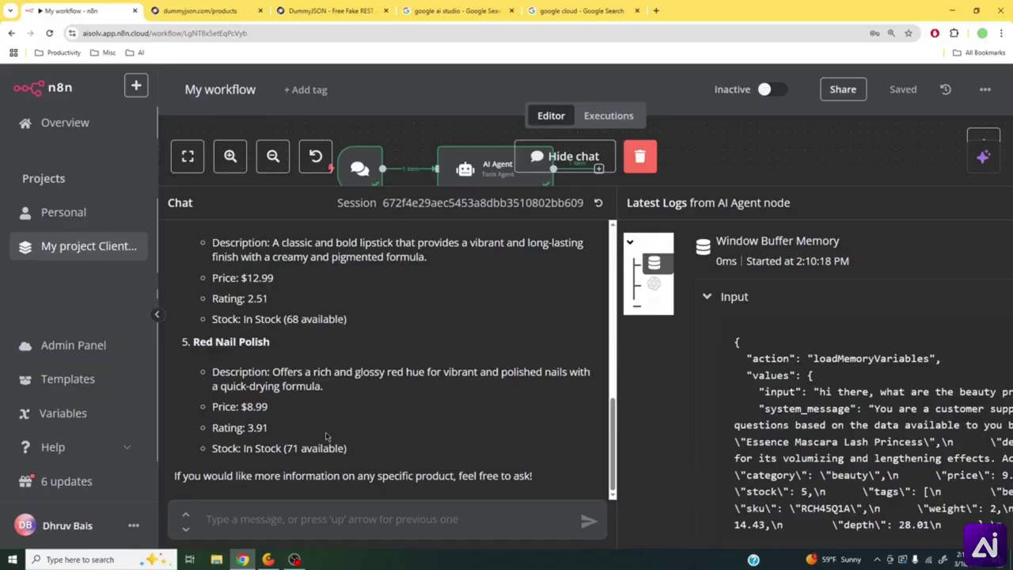
- Shrink the chat area to reveal the canvas and disconnect the OpenAI Chat Model from the AI Agent
{"action": "left_click_drag", "start_coordinate": [381, 190], "coordinate": [393, 442]}
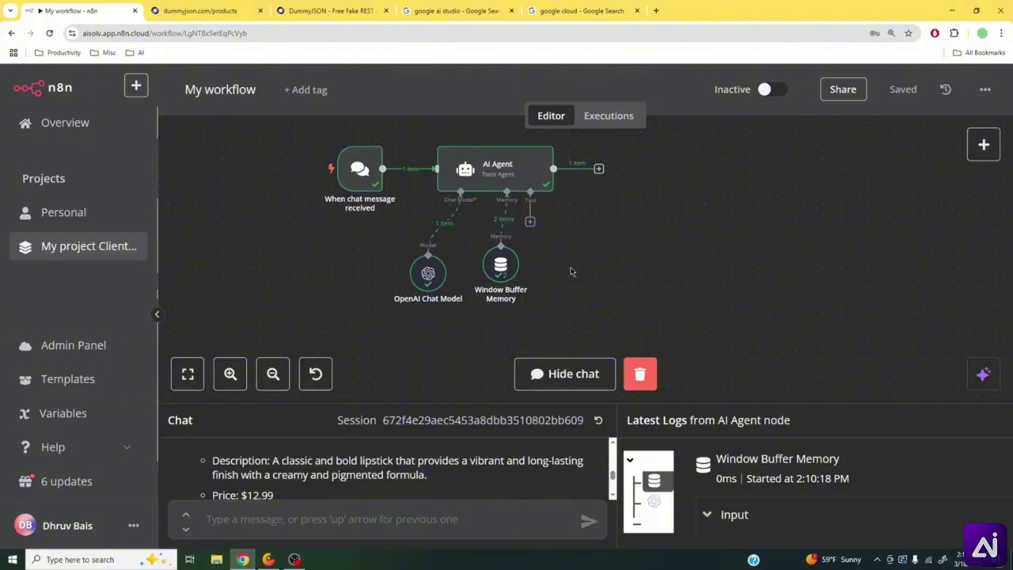
{"action": "left_click_drag", "start_coordinate": [430, 271], "coordinate": [403, 271]}
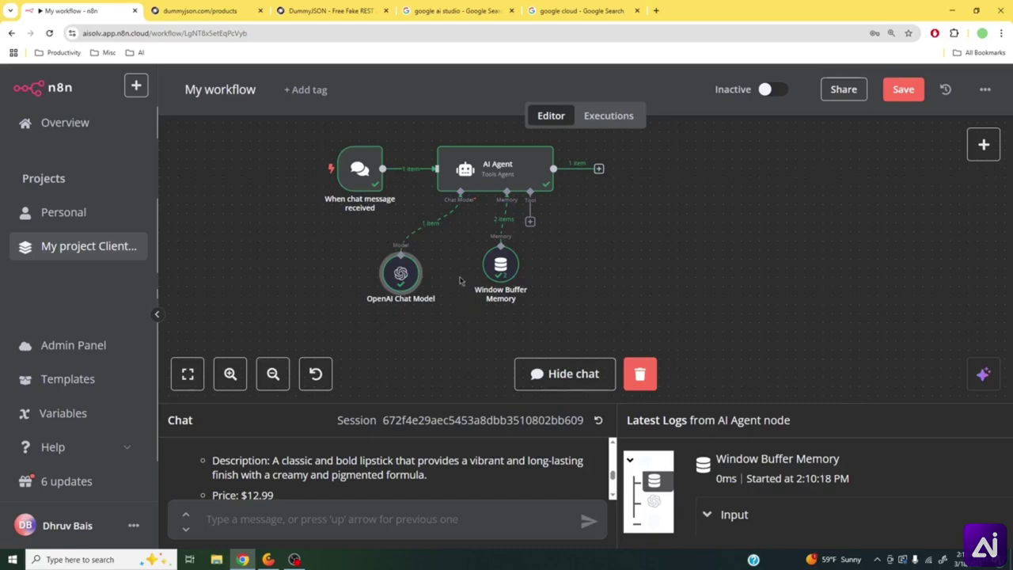
{"action": "left_click", "coordinate": [430, 223]}
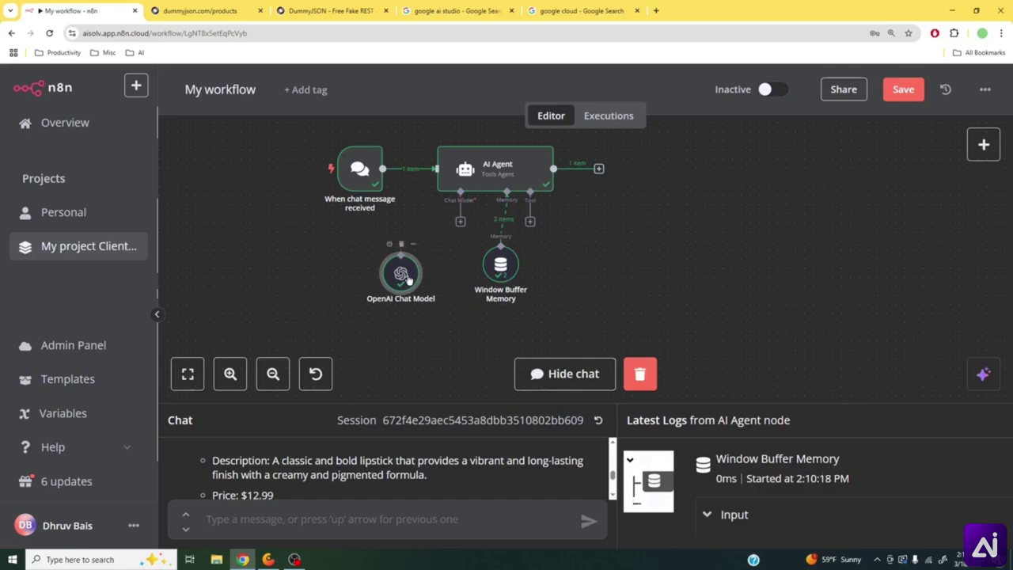
- Move the detached OpenAI Chat Model node away from the AI Agent and deactivate it
{"action": "left_click_drag", "start_coordinate": [401, 273], "coordinate": [309, 272]}
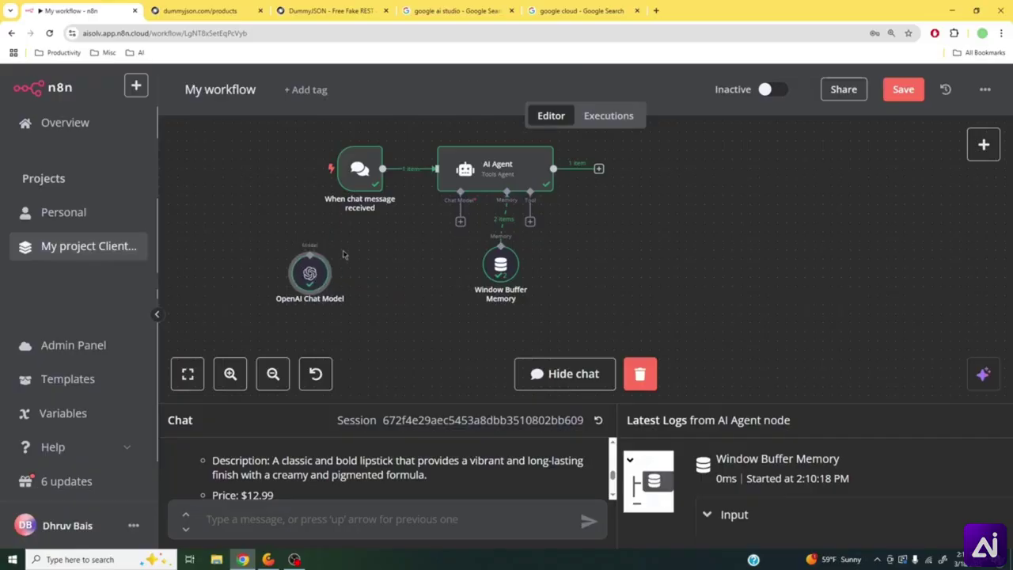
{"action": "right_click", "coordinate": [309, 273]}
{"action": "key", "text": "Escape"}
{"action": "left_click", "coordinate": [299, 245]}
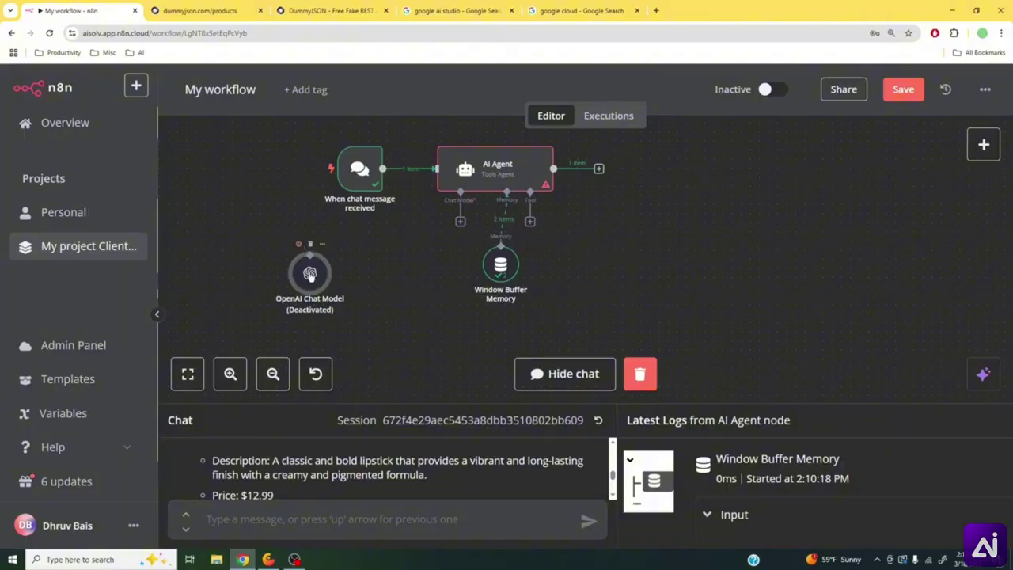
- Attach a Google Gemini Chat Model to the AI Agent as its chat model
{"action": "left_click", "coordinate": [460, 221]}
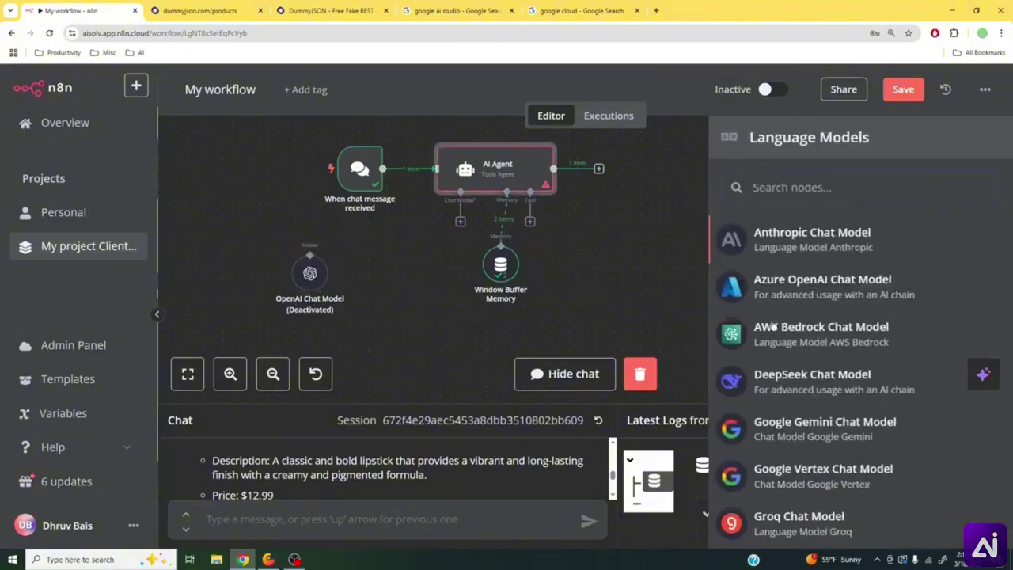
{"action": "scroll", "coordinate": [828, 432], "scroll_direction": "down", "scroll_amount": 1}
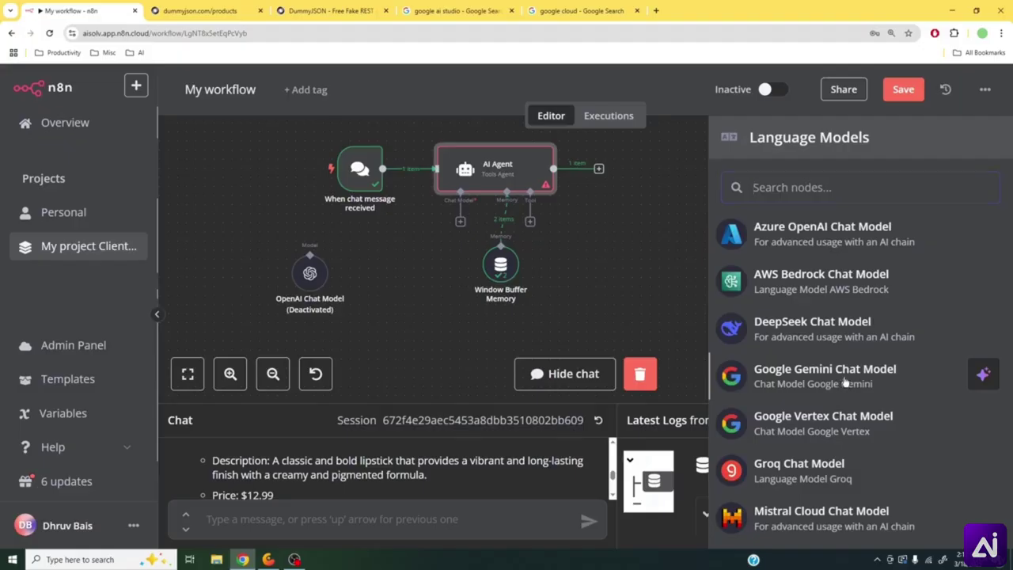
{"action": "left_click", "coordinate": [845, 381]}
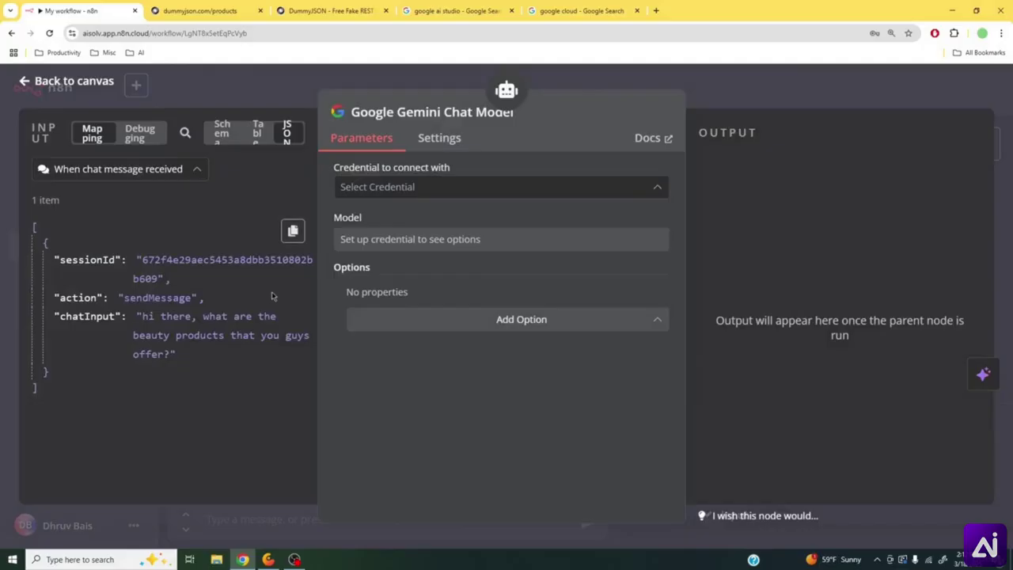
- Start a new credential for the Google Gemini Chat Model, ready for entry of its API key
{"action": "left_click", "coordinate": [649, 194]}
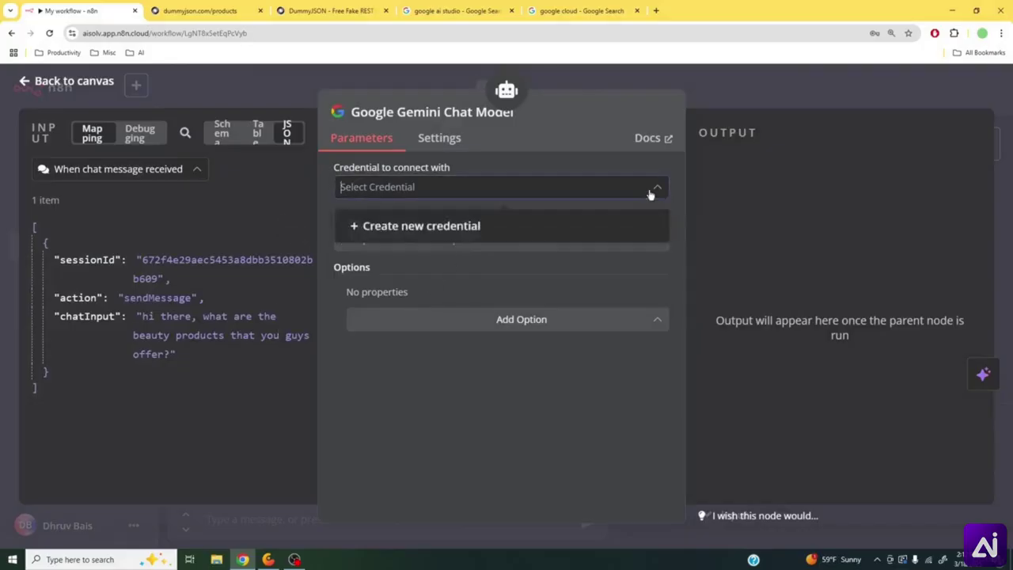
{"action": "left_click", "coordinate": [575, 226]}
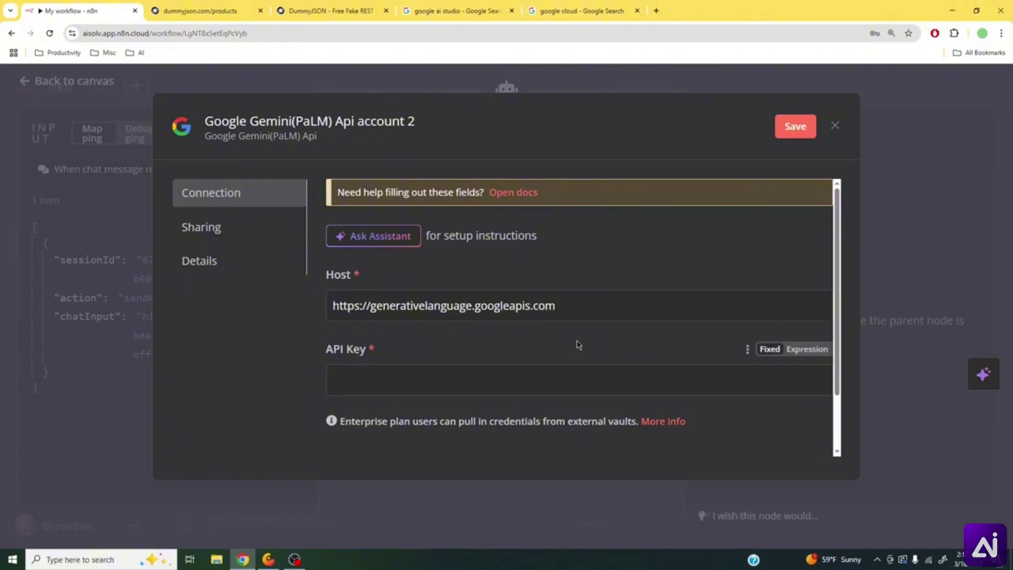
{"action": "left_click", "coordinate": [527, 385]}
- Open Google AI Studio from the existing Google search results and go to its API keys page
{"action": "left_click", "coordinate": [457, 12]}
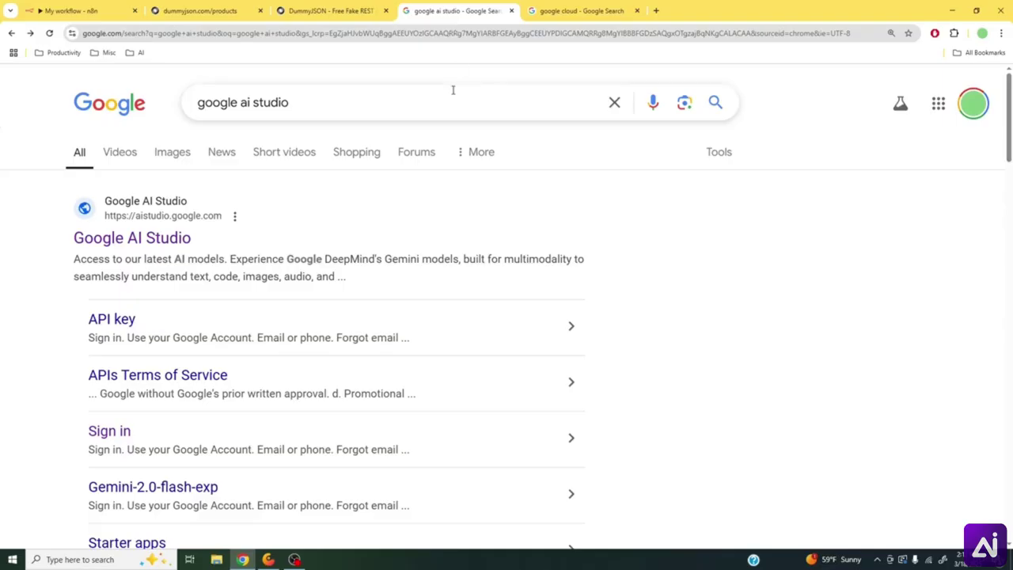
{"action": "left_click", "coordinate": [452, 95]}
{"action": "left_click", "coordinate": [796, 260]}
{"action": "left_click", "coordinate": [129, 237]}
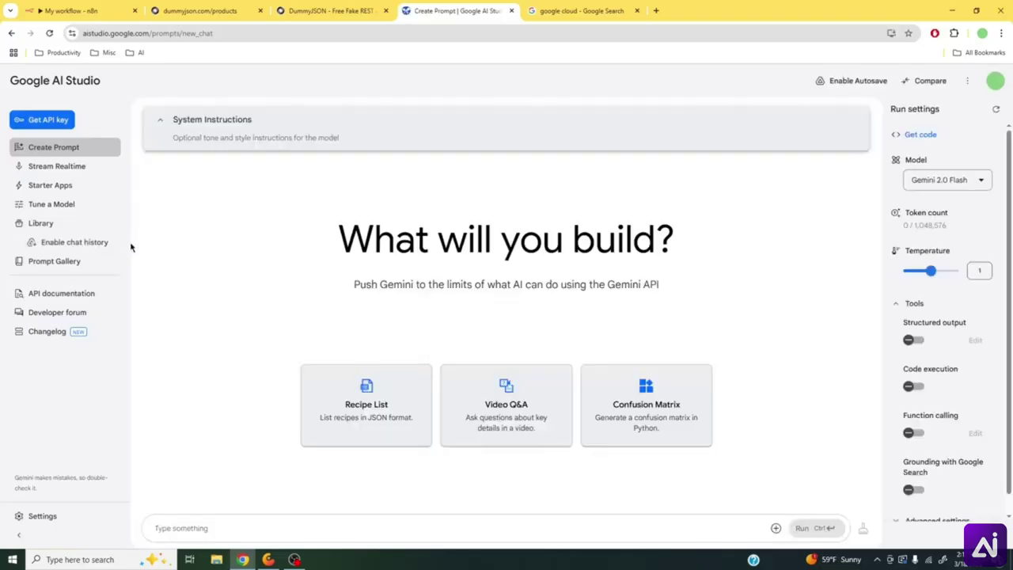
{"action": "left_click", "coordinate": [49, 124]}
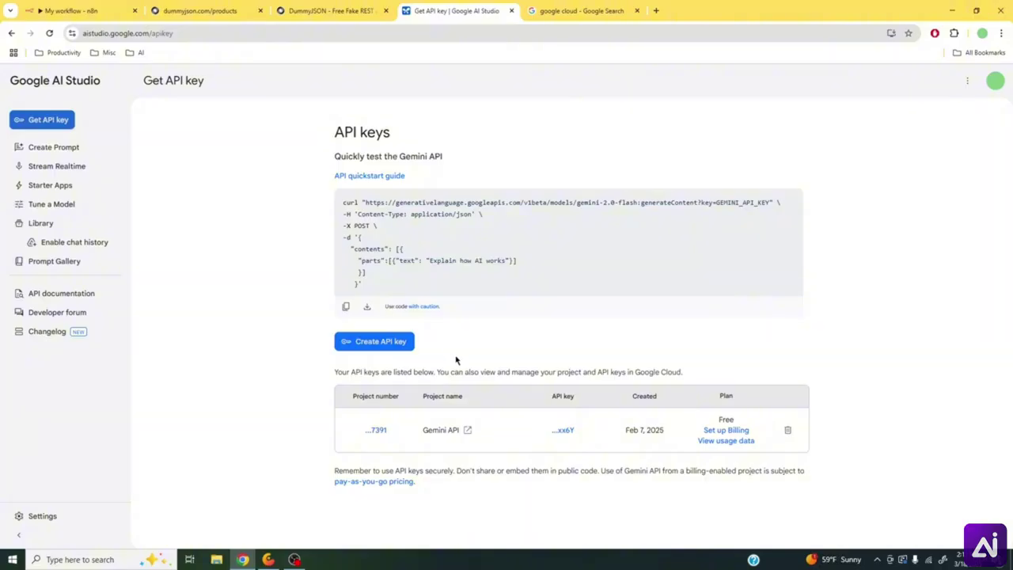
- Begin creating a new API key and select the n8nAuto Google Cloud project for it
{"action": "left_click", "coordinate": [375, 343]}
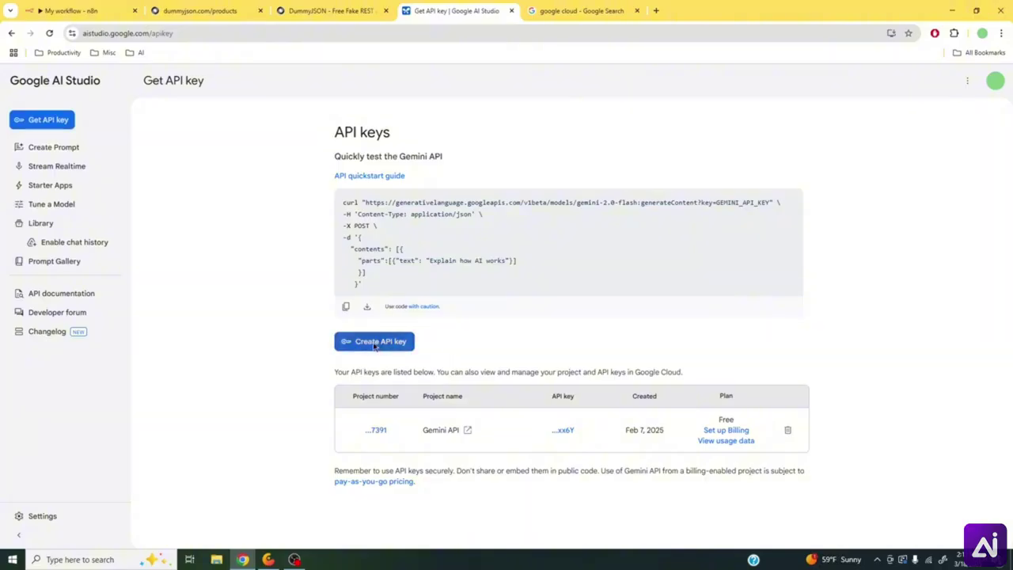
{"action": "left_click", "coordinate": [473, 312]}
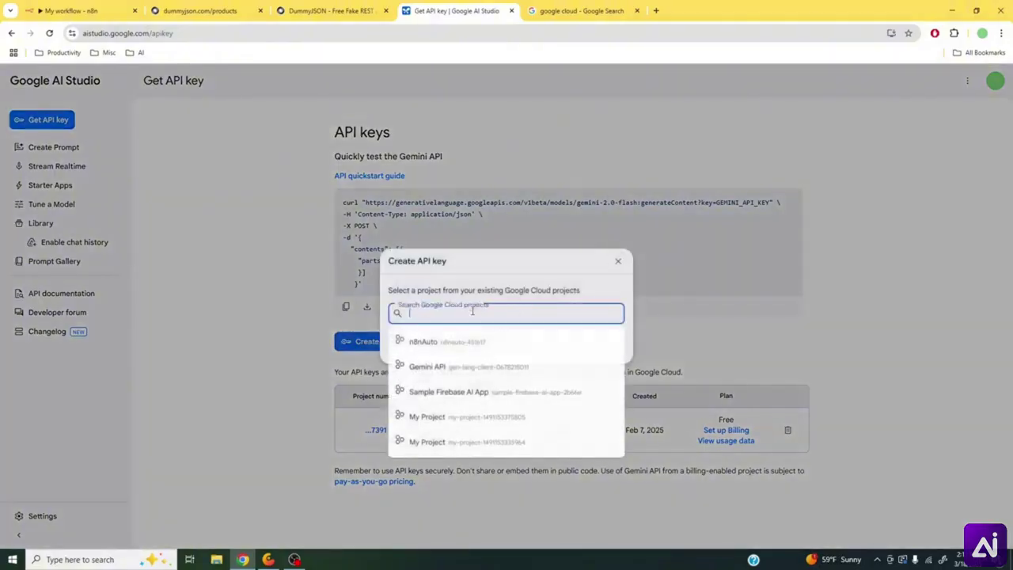
{"action": "left_click", "coordinate": [467, 342]}
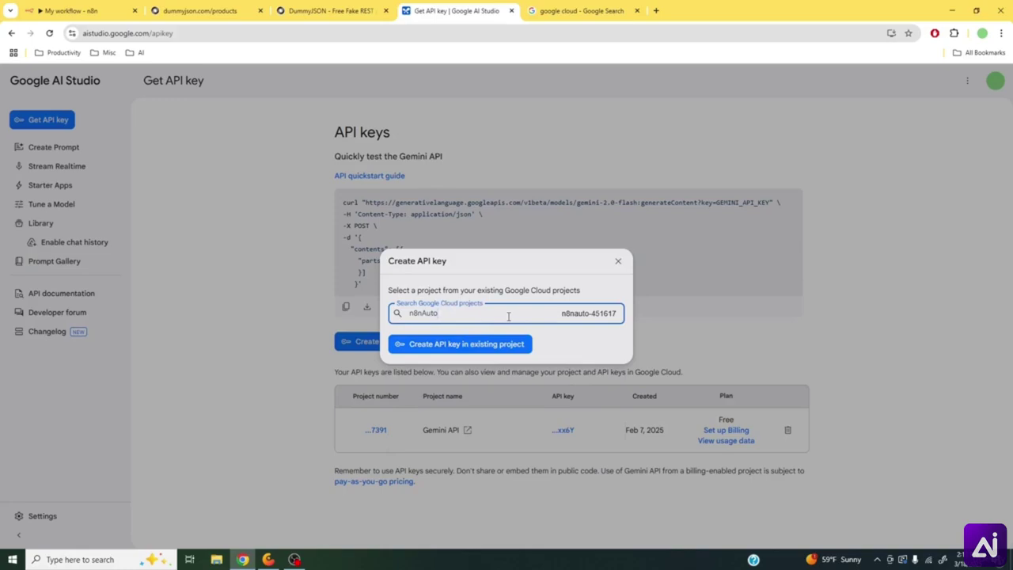
- Open the Google Cloud console and look at where projects are selected or created, leaving the current project selected
{"action": "left_click", "coordinate": [586, 9]}
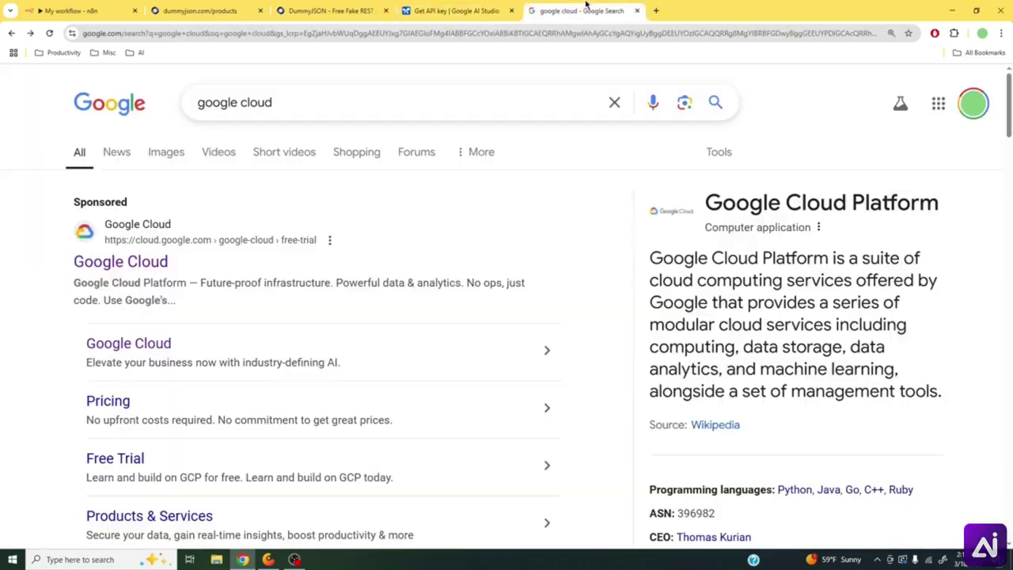
{"action": "left_click", "coordinate": [130, 262]}
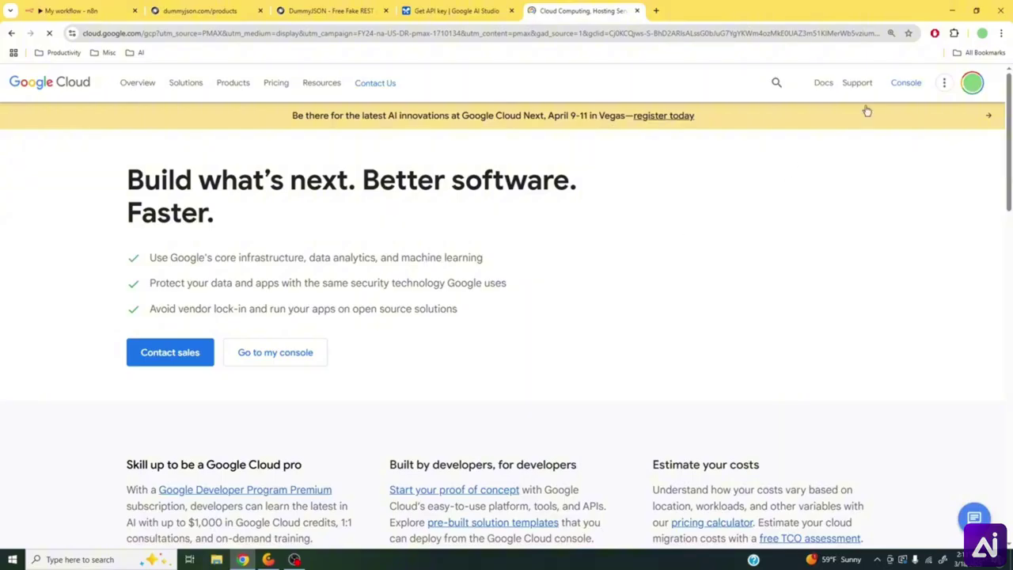
{"action": "left_click", "coordinate": [904, 84]}
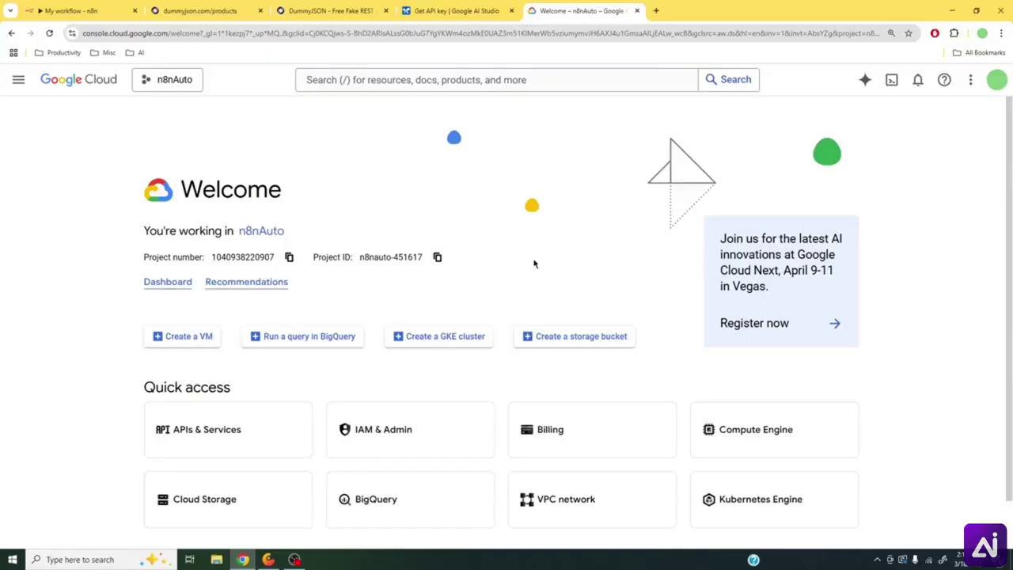
{"action": "left_click", "coordinate": [174, 83]}
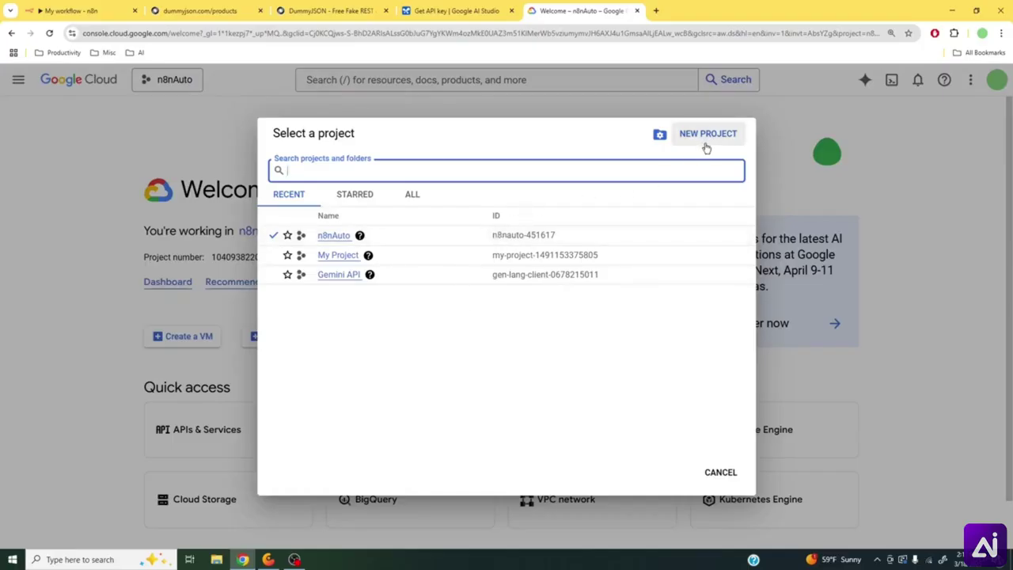
{"action": "left_click", "coordinate": [728, 478]}
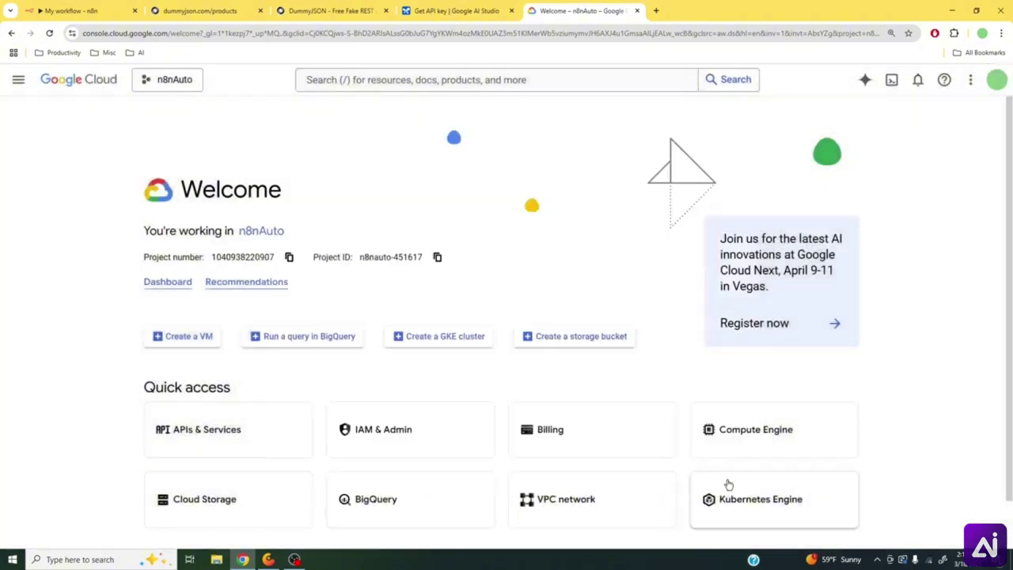
- Return to Google AI Studio, generate the API key in the n8nAuto project and copy it
{"action": "left_click", "coordinate": [467, 6]}
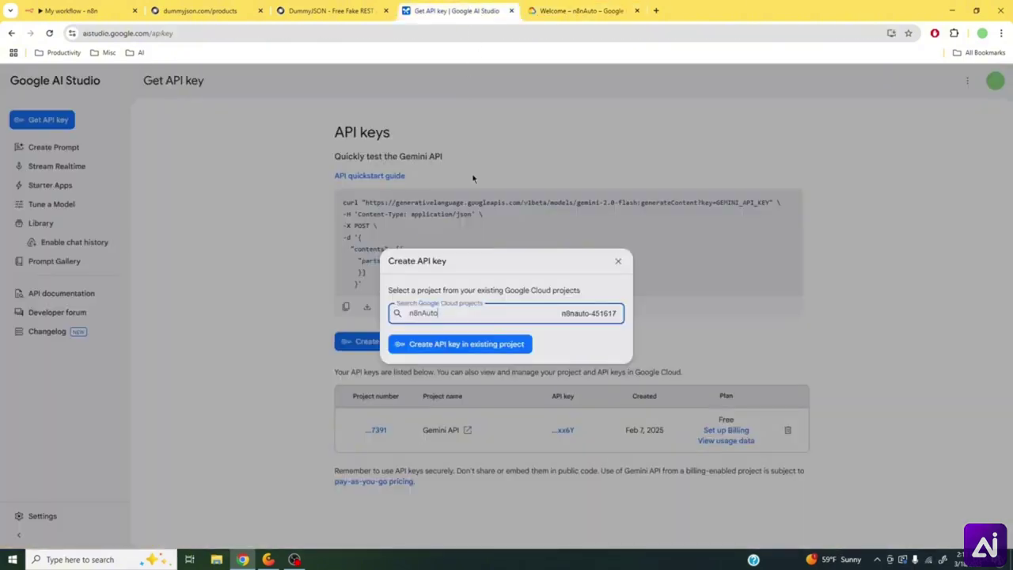
{"action": "left_click", "coordinate": [467, 349]}
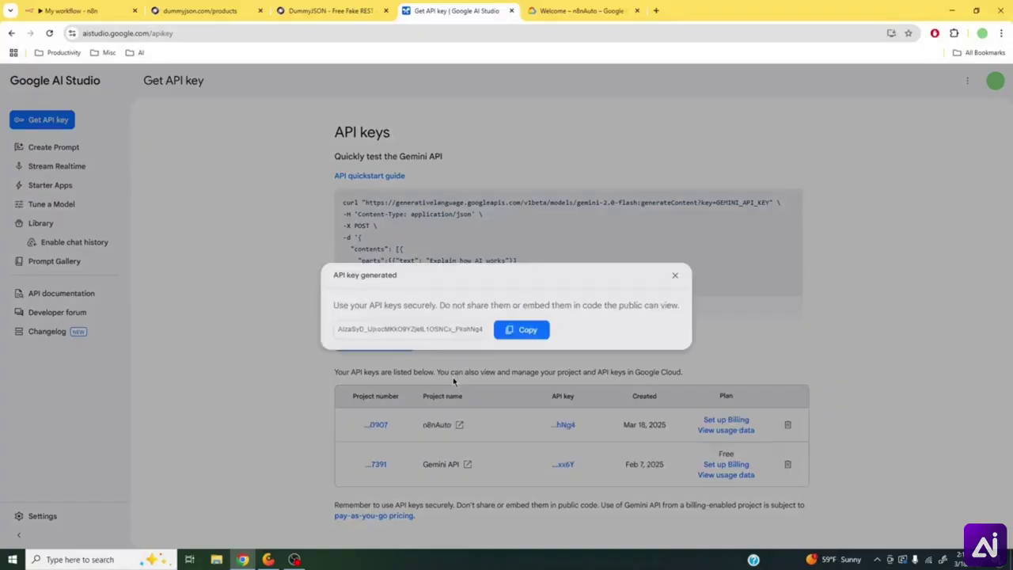
{"action": "left_click", "coordinate": [518, 331]}
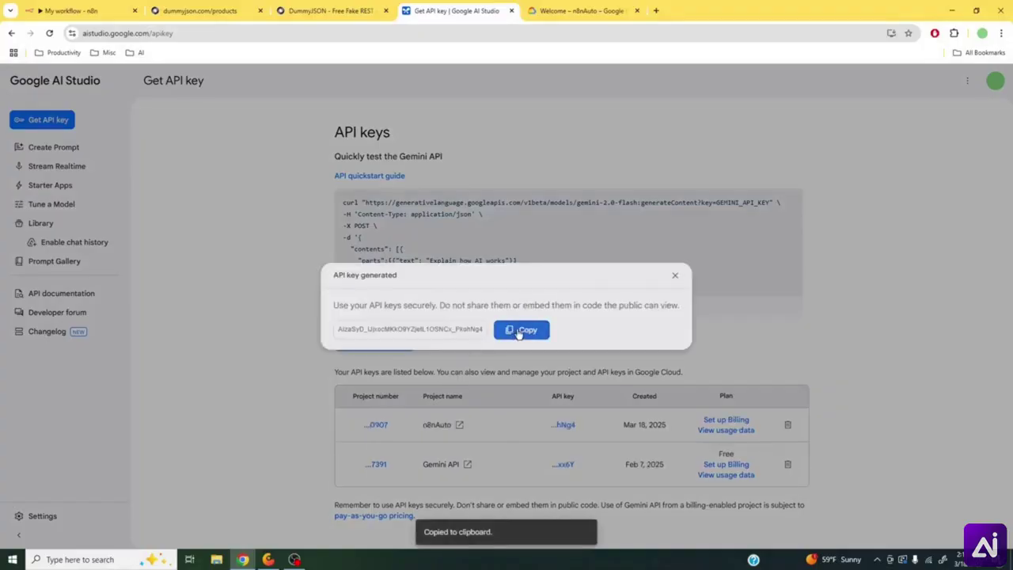
{"action": "left_click", "coordinate": [673, 276]}
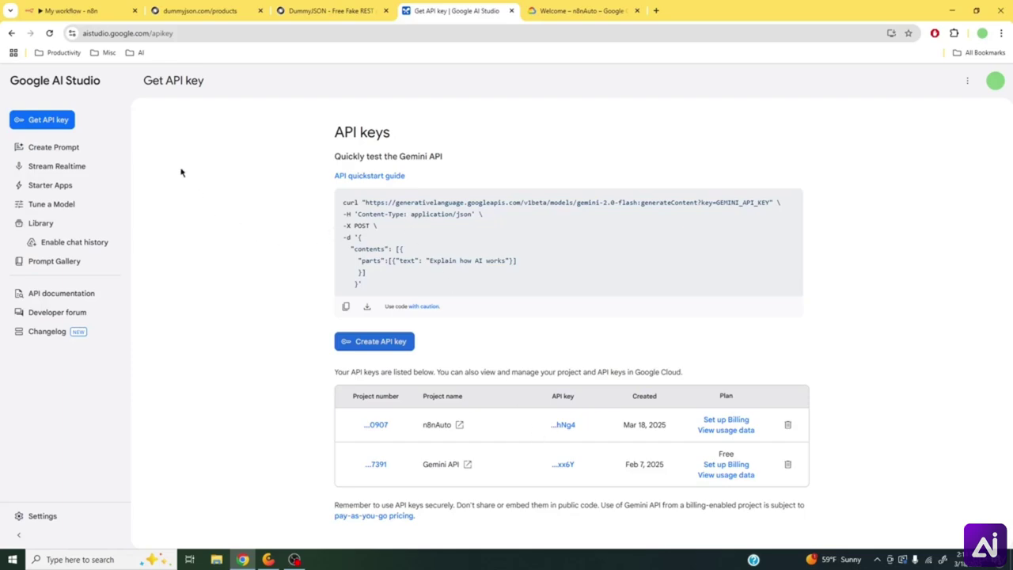
- Return to n8n, paste the API key into the Google Gemini credential, and save it without storing it in the browser
{"action": "left_click", "coordinate": [70, 10]}
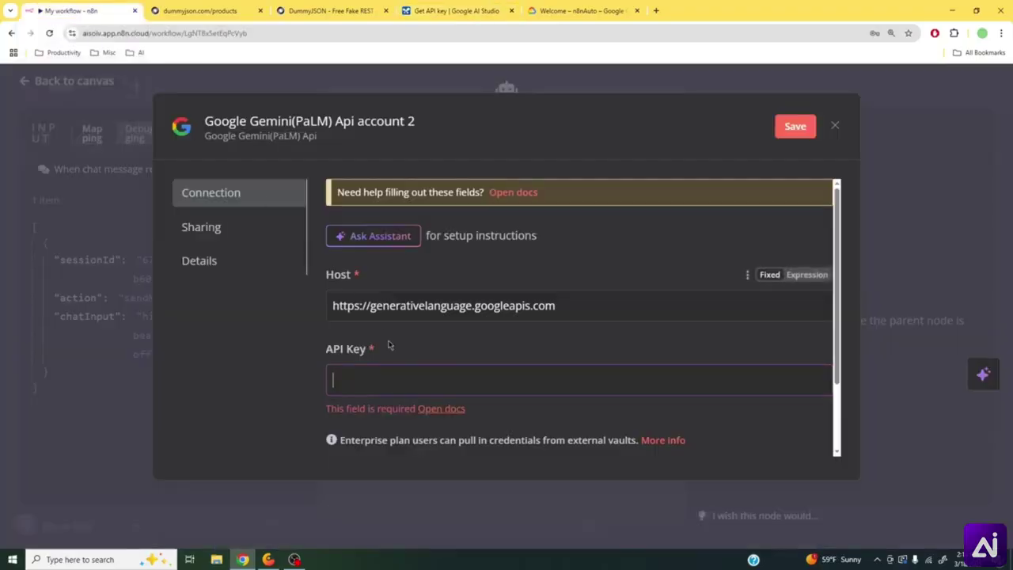
{"action": "key", "text": "ctrl+v"}
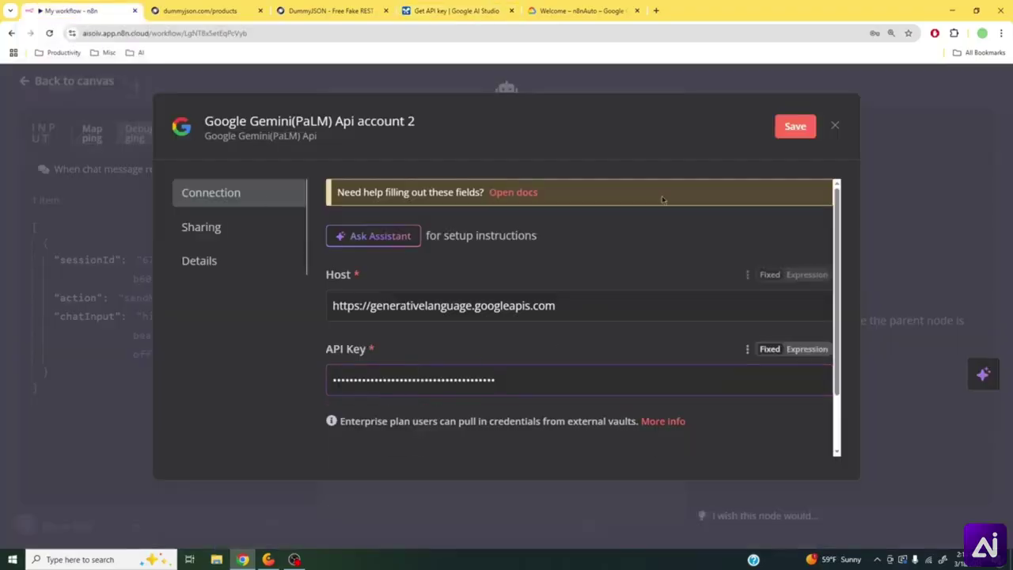
{"action": "left_click", "coordinate": [780, 131]}
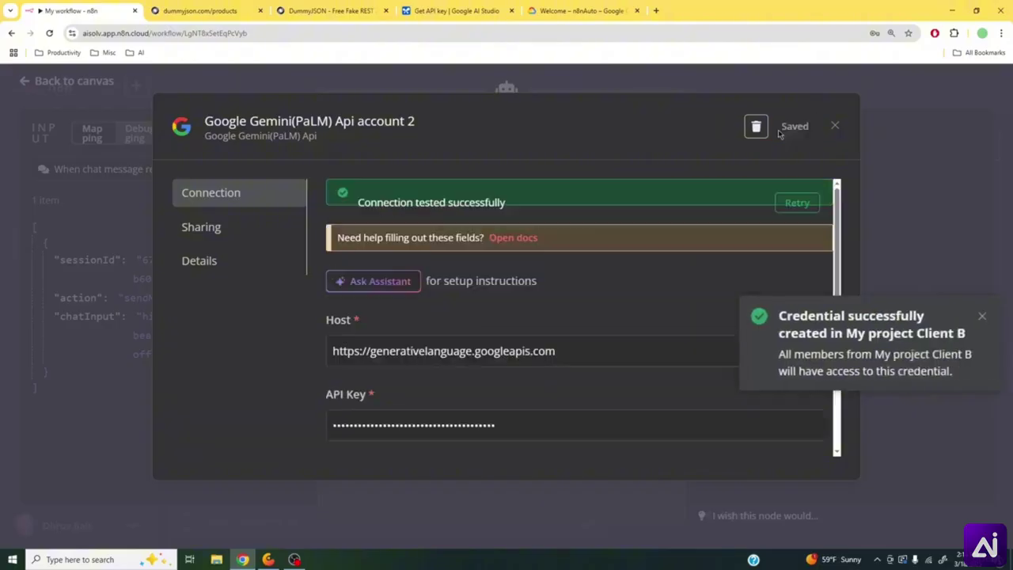
{"action": "left_click", "coordinate": [696, 84]}
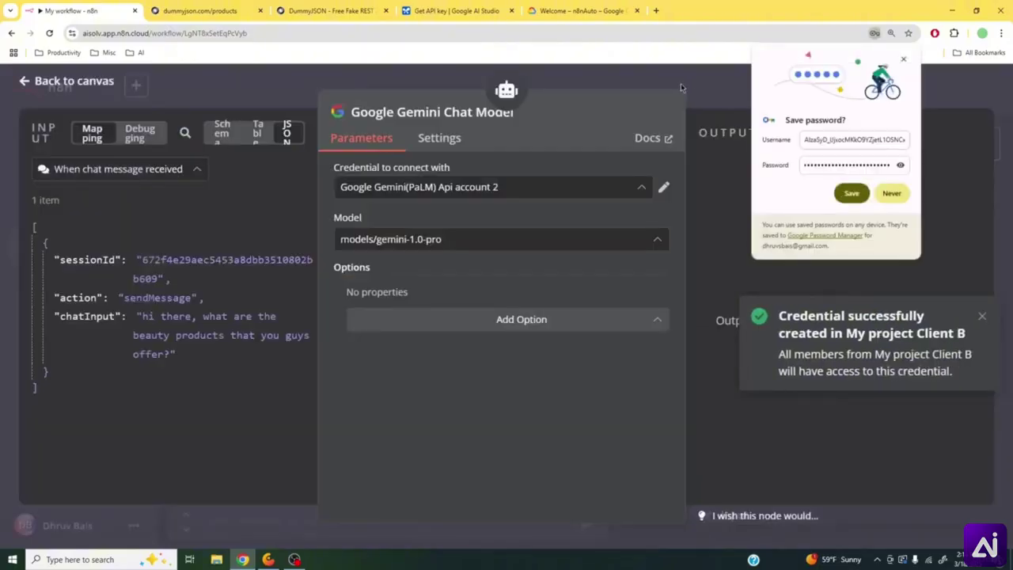
{"action": "left_click", "coordinate": [904, 60]}
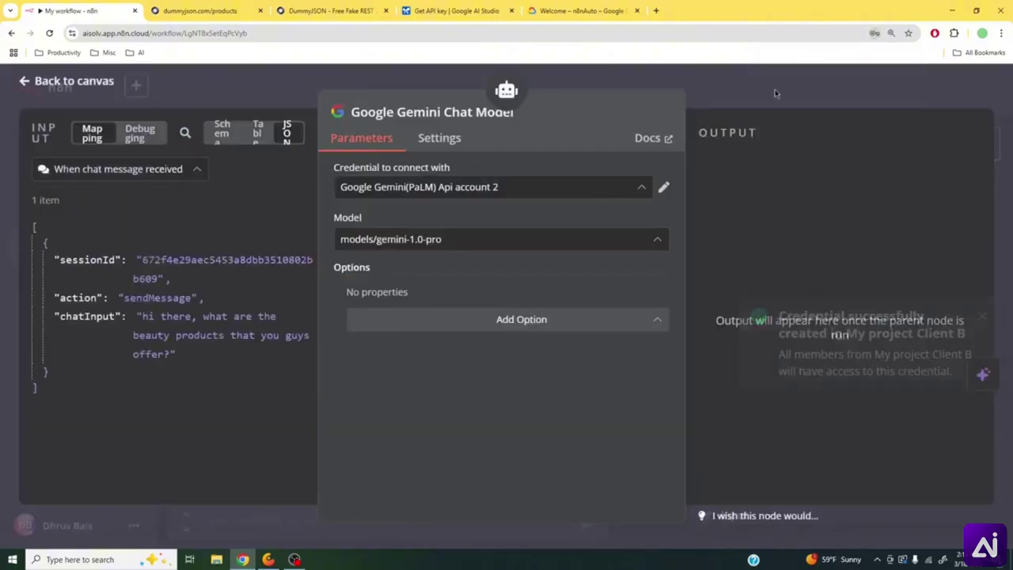
{"action": "left_click", "coordinate": [775, 95]}
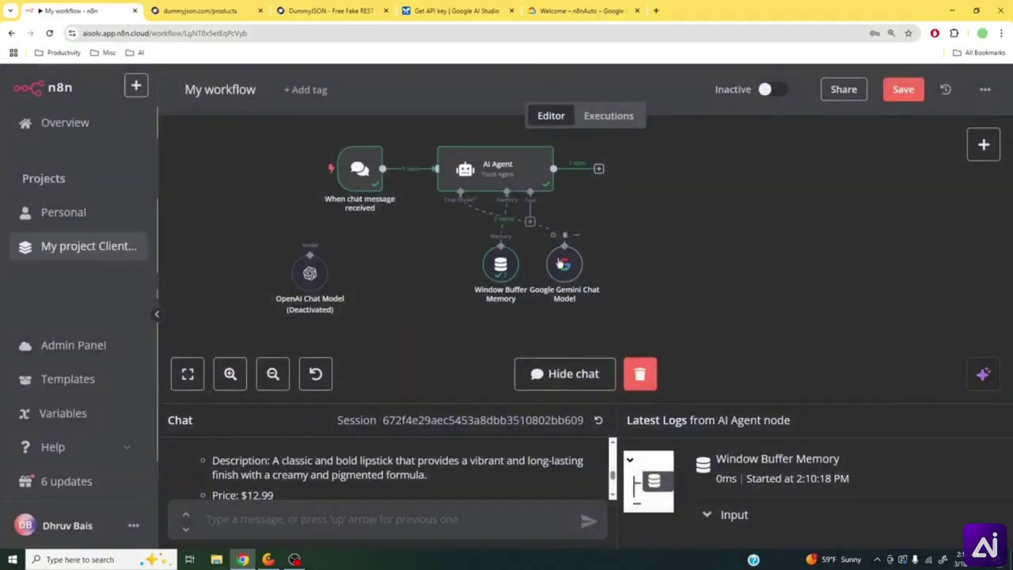
- Arrange the Google Gemini Chat Model between the deactivated OpenAI Chat Model and Window Buffer Memory, spacing the nodes apart
{"action": "left_click_drag", "start_coordinate": [561, 263], "coordinate": [409, 265]}
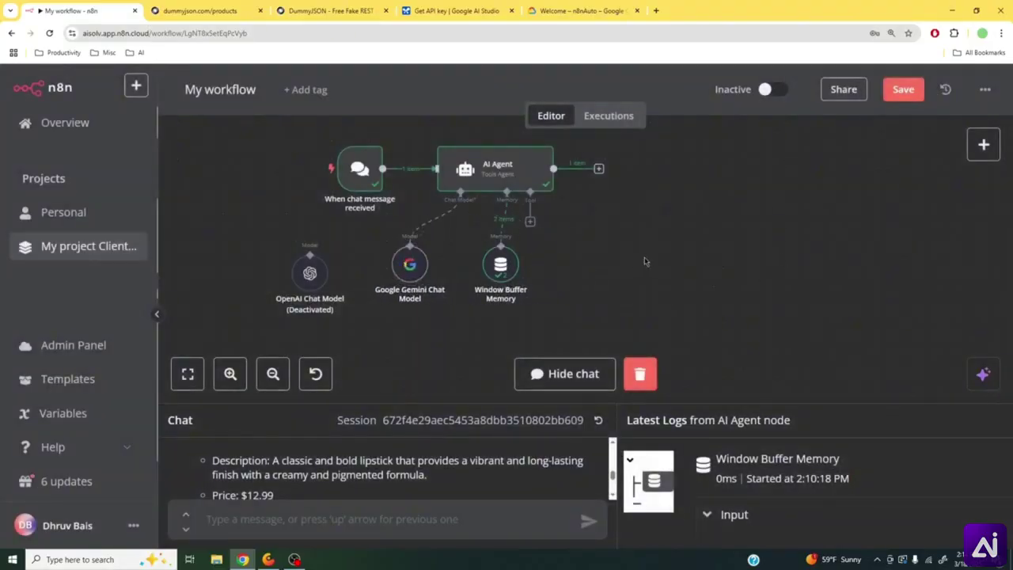
{"action": "left_click_drag", "start_coordinate": [296, 274], "coordinate": [278, 274]}
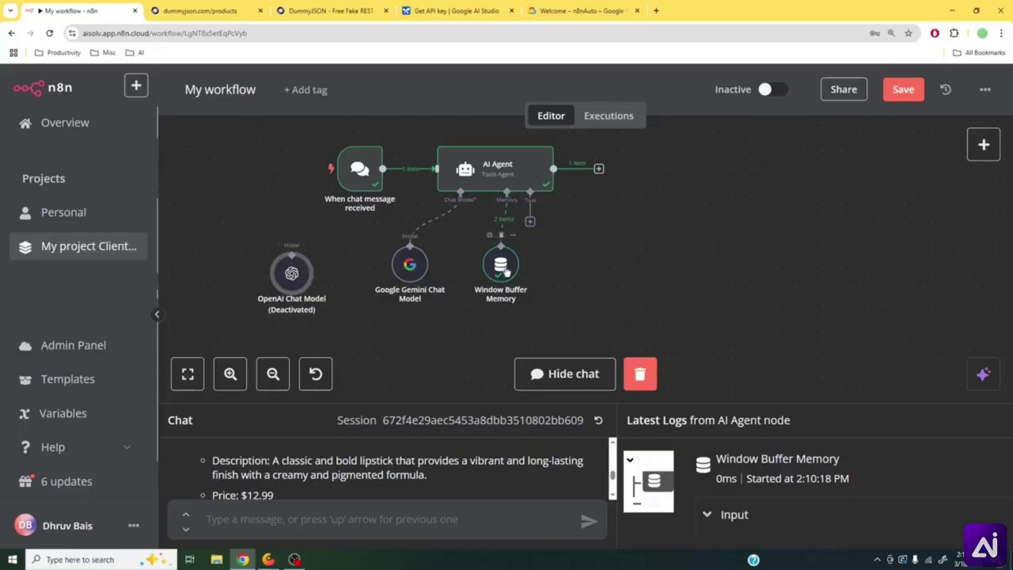
{"action": "left_click_drag", "start_coordinate": [505, 272], "coordinate": [515, 281]}
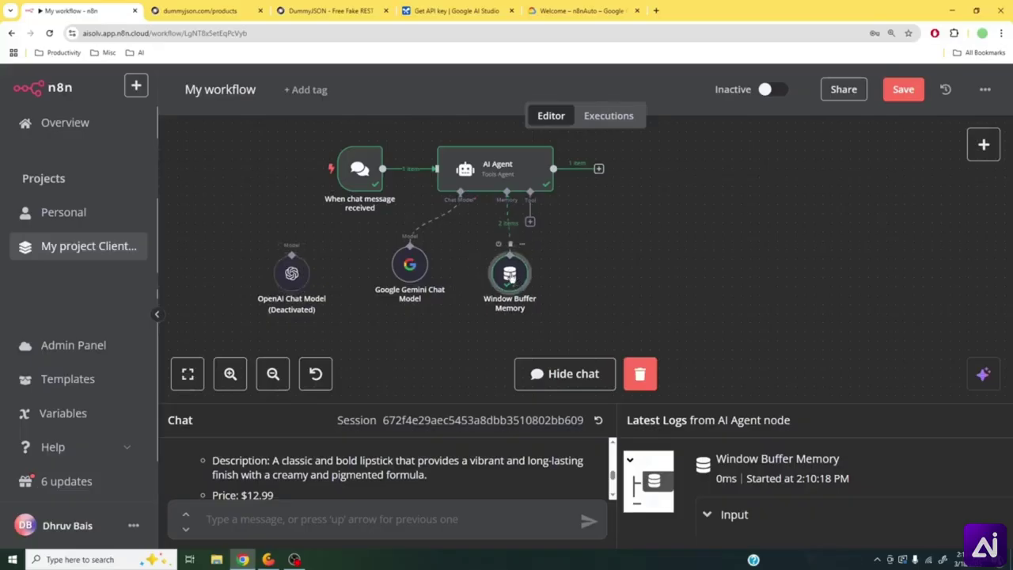
- Reset the chat session and send the message "what are the grocery products that you guys have in store?"
{"action": "left_click", "coordinate": [599, 423]}
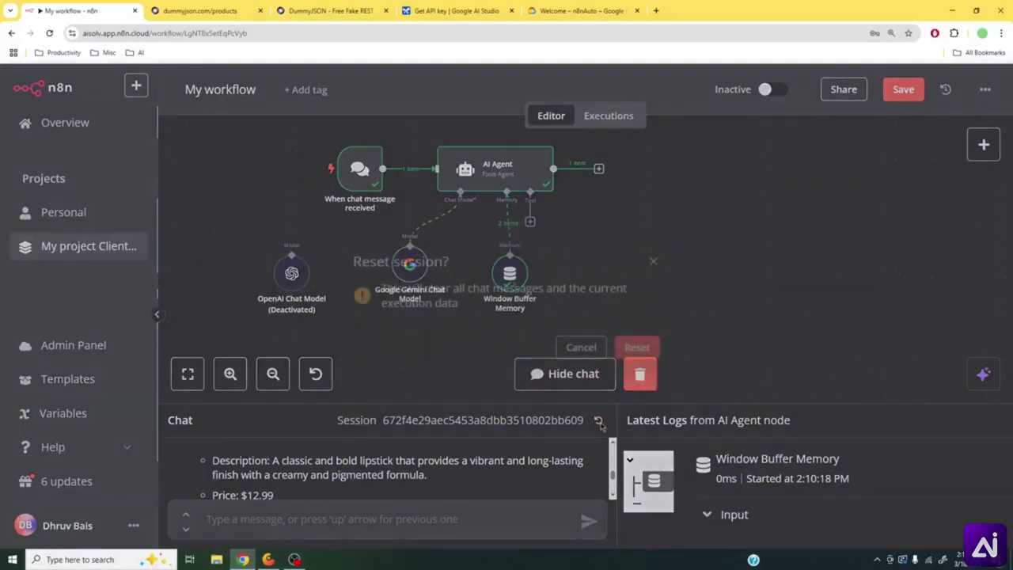
{"action": "left_click", "coordinate": [635, 349]}
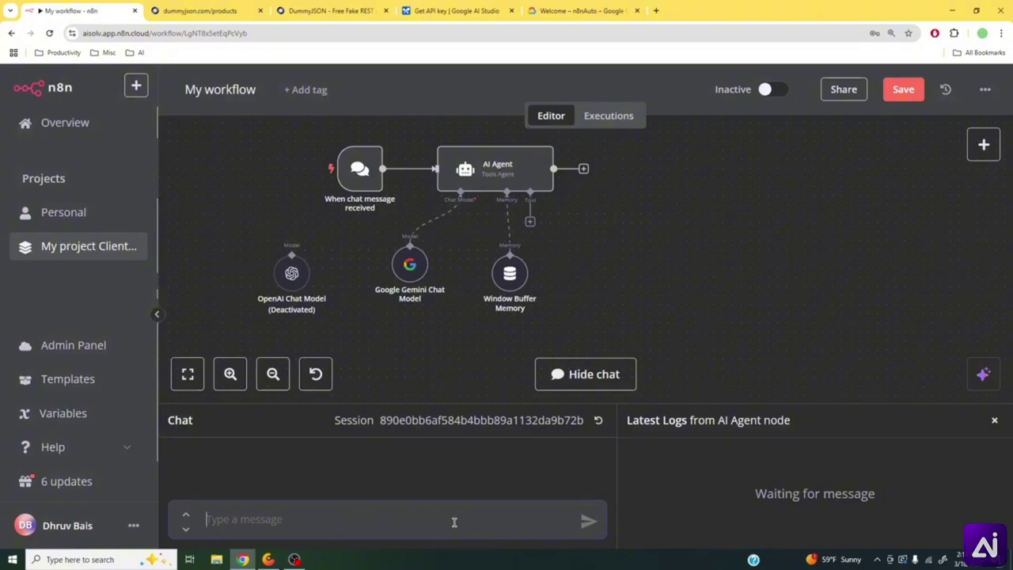
{"action": "type", "text": "what are the "}
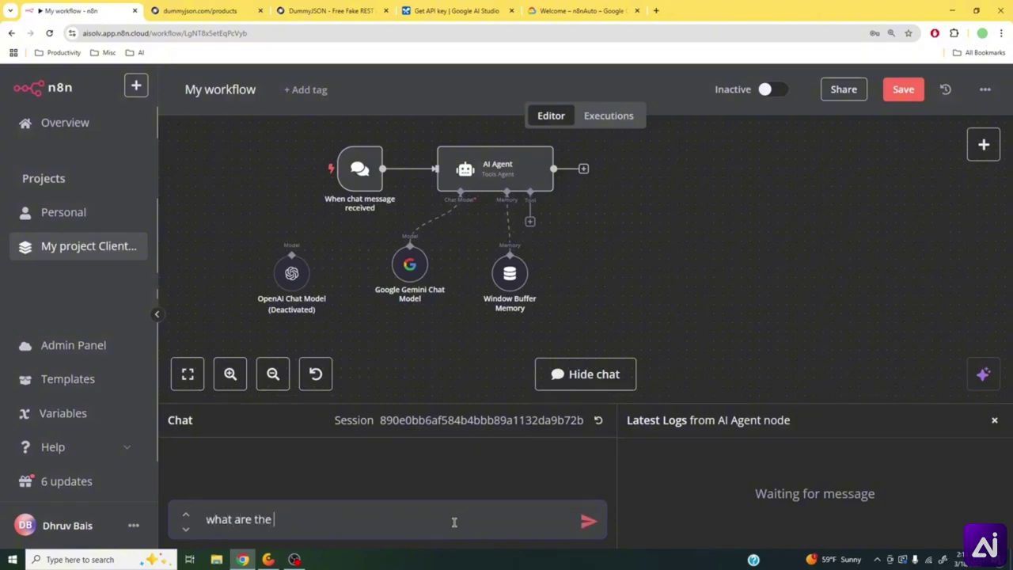
{"action": "type", "text": "grocery pr"}
{"action": "key", "text": "BackSpace"}
{"action": "type", "text": "produc"}
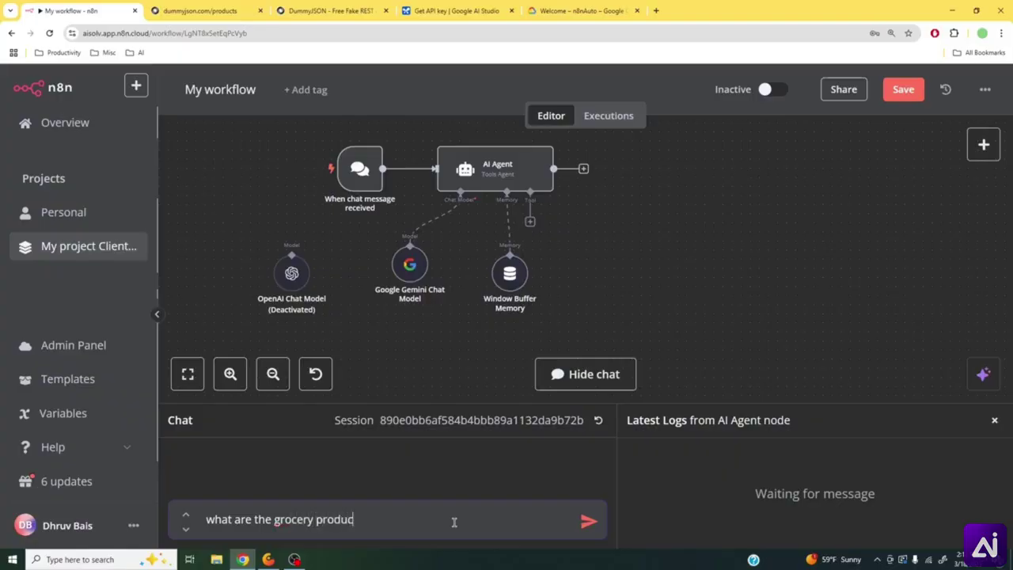
{"action": "type", "text": "ts that you gu"}
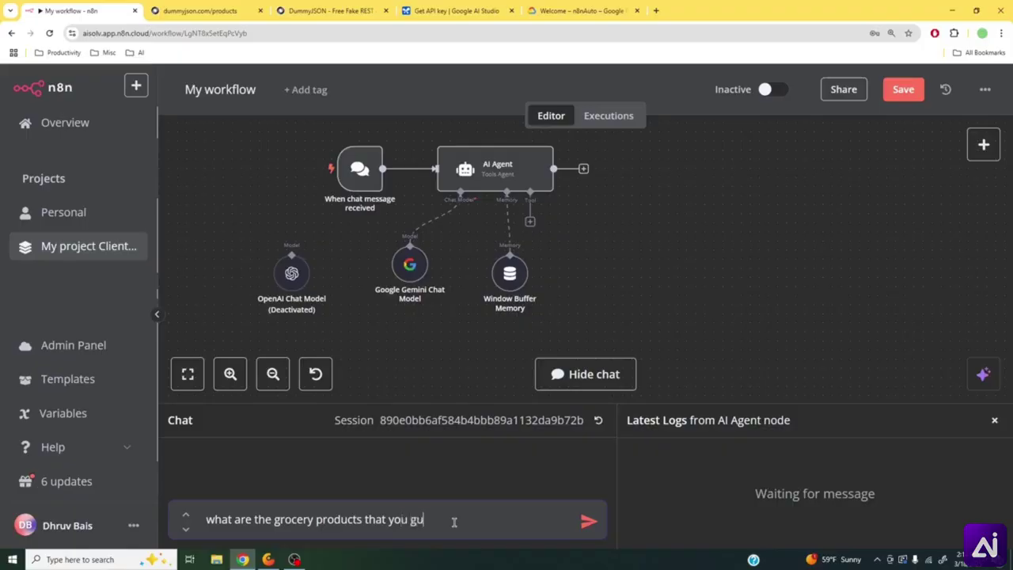
{"action": "type", "text": "ys have in store?"}
{"action": "key", "text": "Return"}
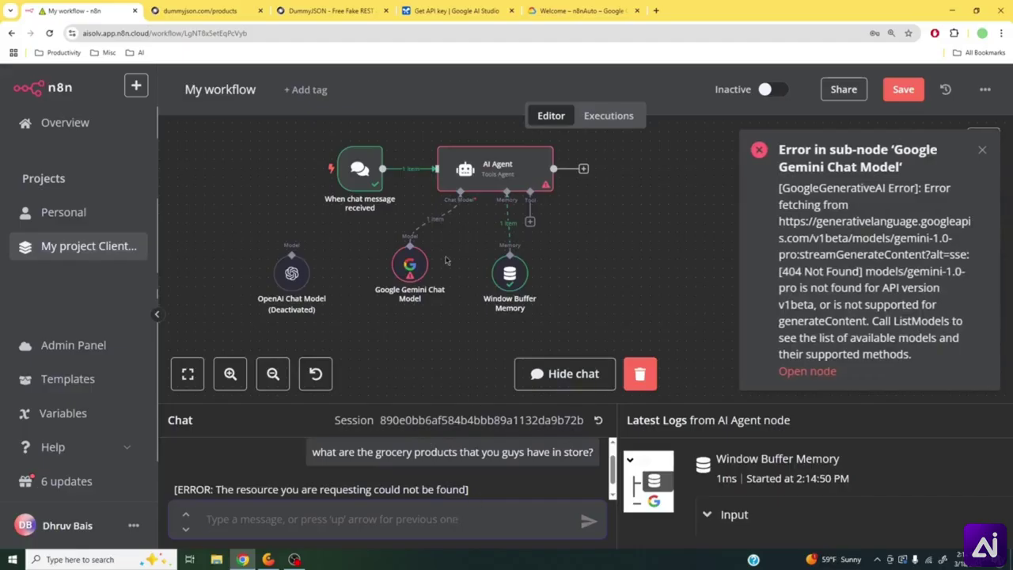
- Review the AI Agent node's parameters, settings and system message, and dismiss the error notification
{"action": "left_click", "coordinate": [496, 171]}
{"action": "double_click", "coordinate": [495, 170]}
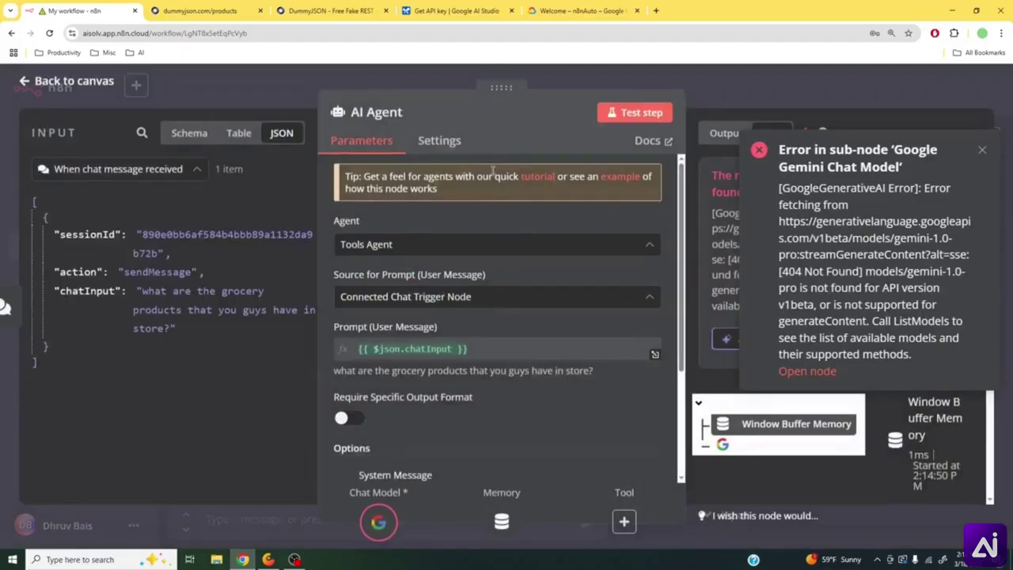
{"action": "scroll", "coordinate": [479, 404], "scroll_direction": "down", "scroll_amount": 2}
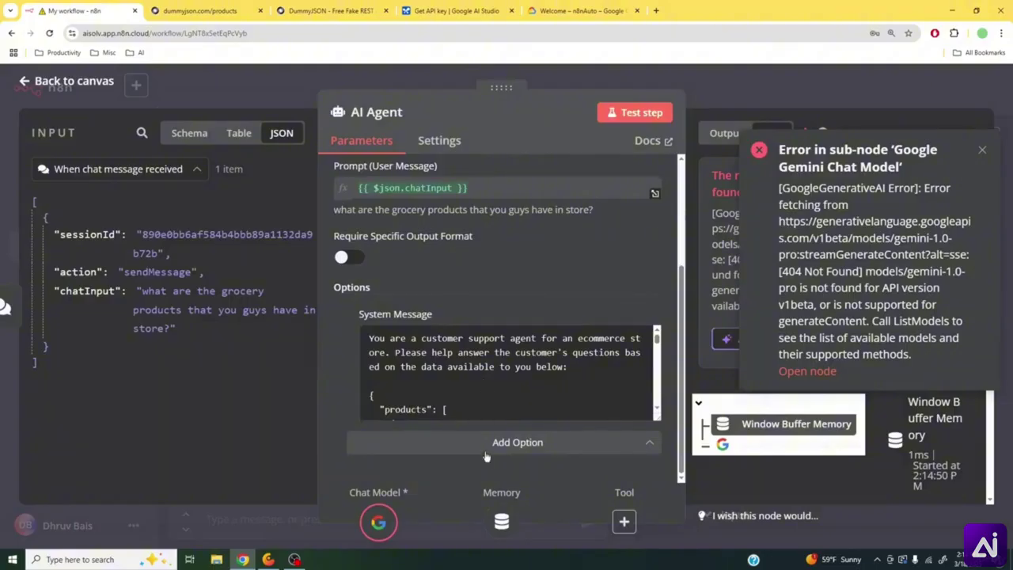
{"action": "scroll", "coordinate": [457, 271], "scroll_direction": "up", "scroll_amount": 2}
{"action": "scroll", "coordinate": [456, 275], "scroll_direction": "up", "scroll_amount": 1}
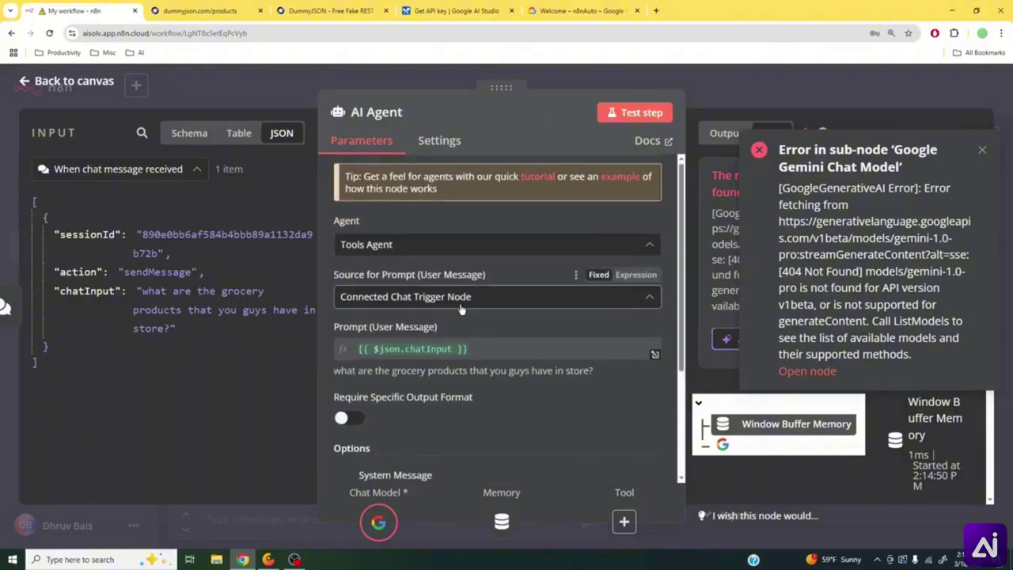
{"action": "left_click", "coordinate": [441, 142]}
{"action": "left_click", "coordinate": [368, 140]}
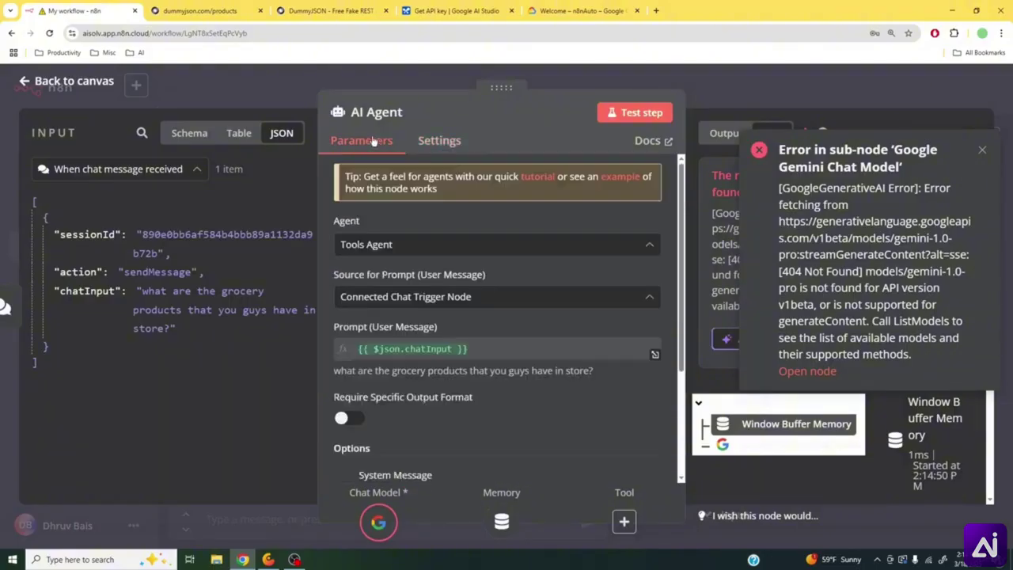
{"action": "scroll", "coordinate": [464, 357], "scroll_direction": "down", "scroll_amount": 4}
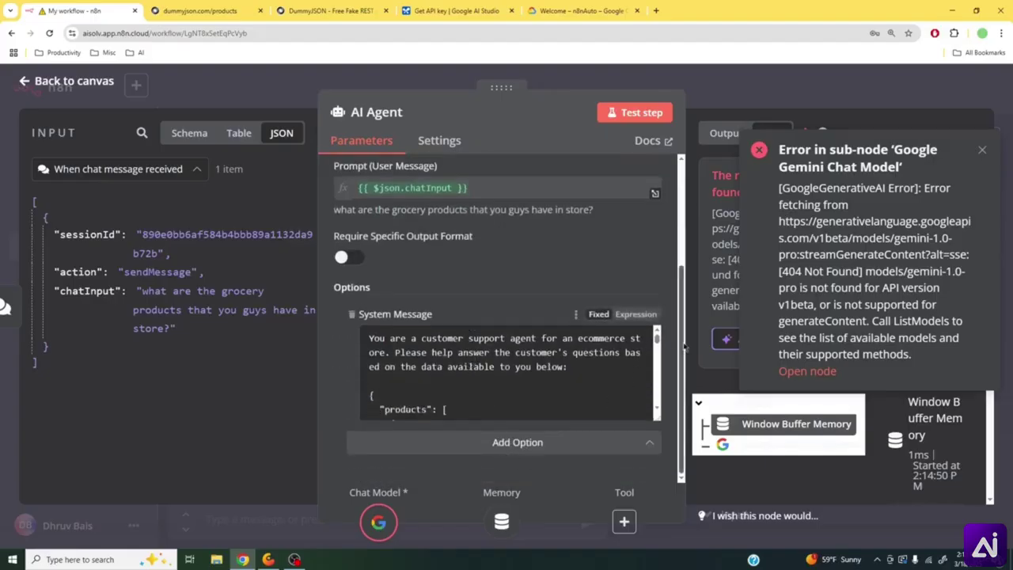
{"action": "left_click", "coordinate": [981, 150]}
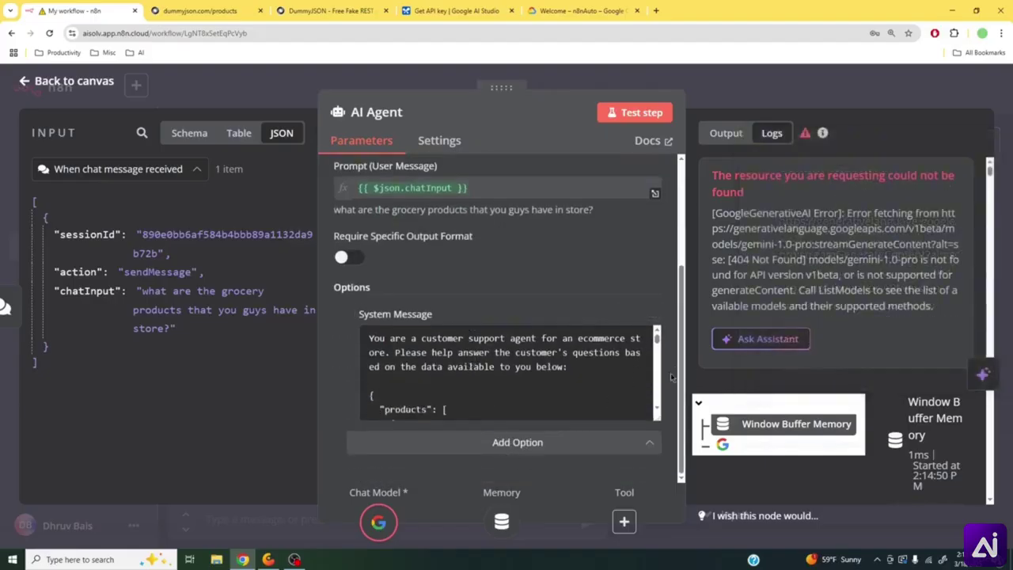
{"action": "left_click", "coordinate": [625, 452]}
- Set the Google Gemini Chat Model's model to models/gemini-2.0-flash and return to the canvas
{"action": "left_click", "coordinate": [373, 525]}
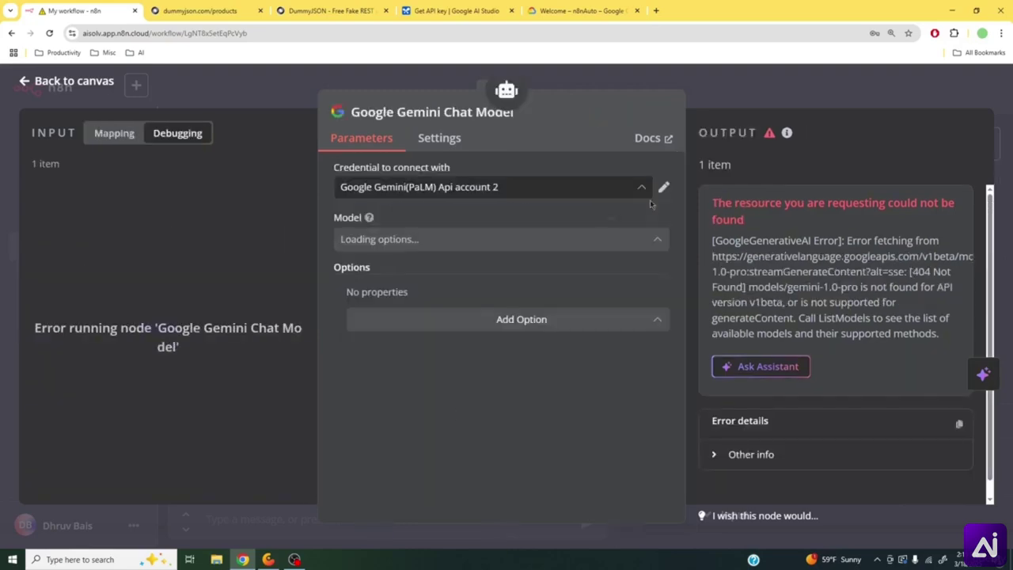
{"action": "left_click", "coordinate": [757, 103]}
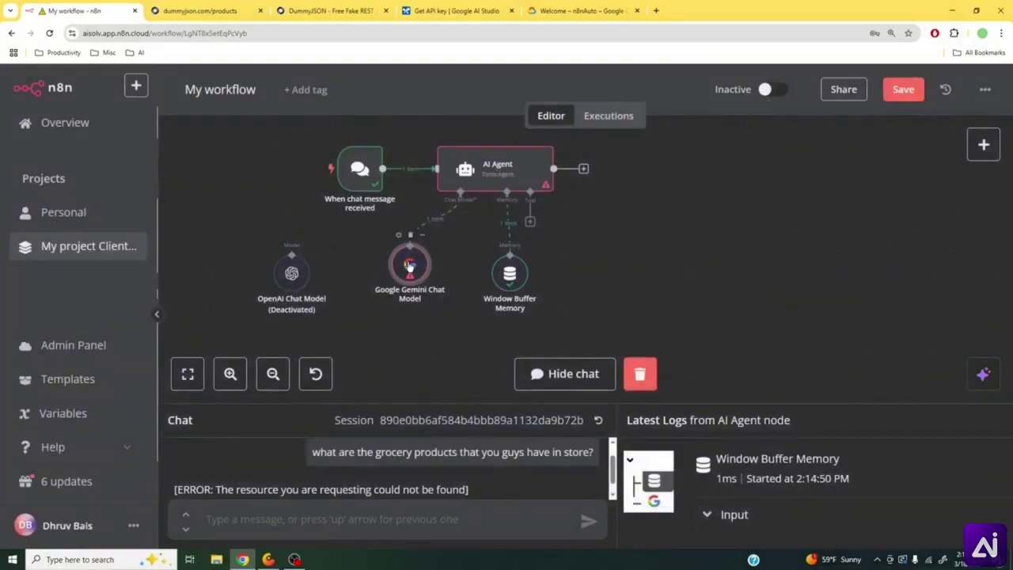
{"action": "double_click", "coordinate": [409, 267]}
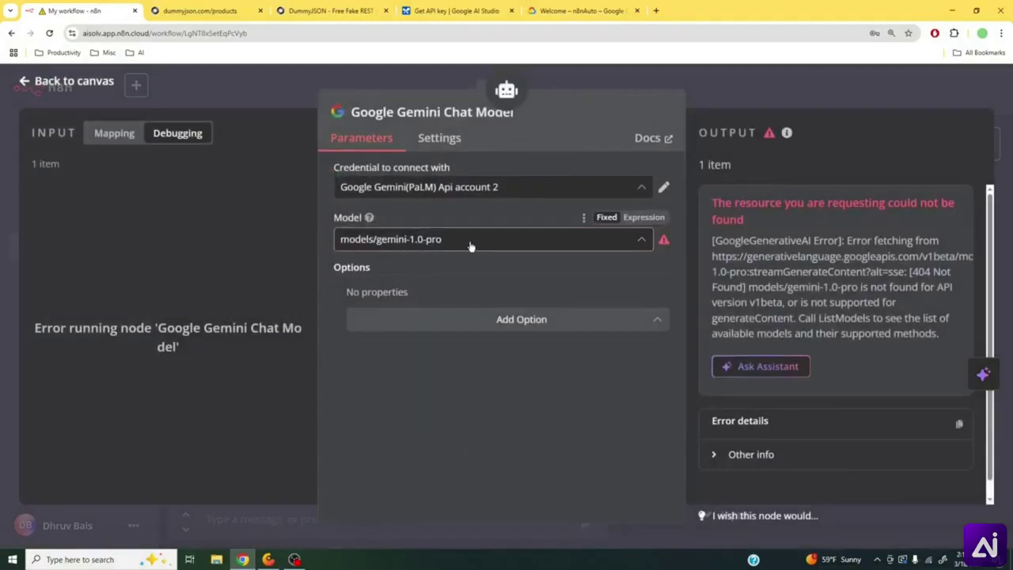
{"action": "left_click", "coordinate": [473, 240]}
{"action": "scroll", "coordinate": [483, 395], "scroll_direction": "down", "scroll_amount": 1}
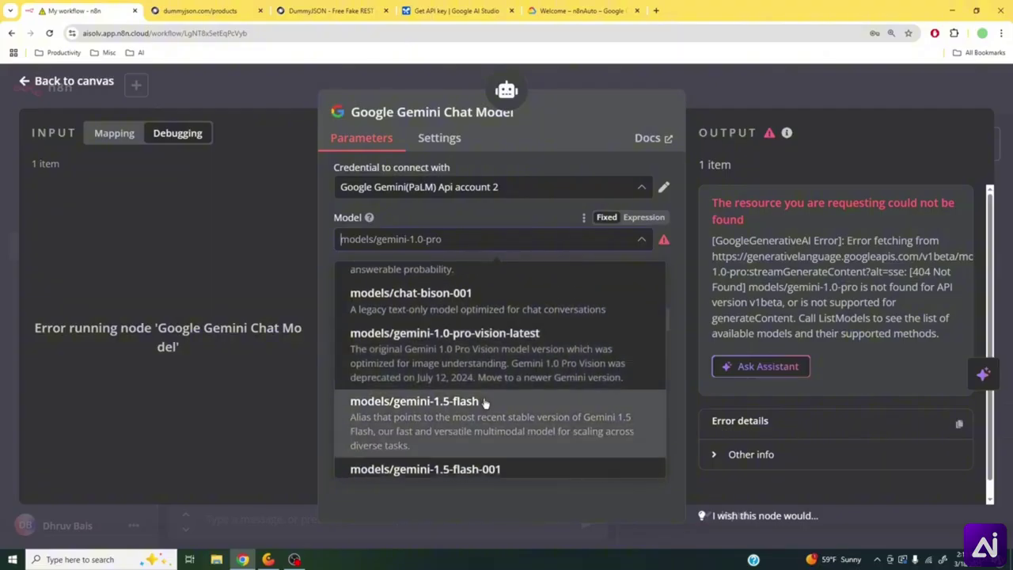
{"action": "scroll", "coordinate": [485, 404], "scroll_direction": "down", "scroll_amount": 5}
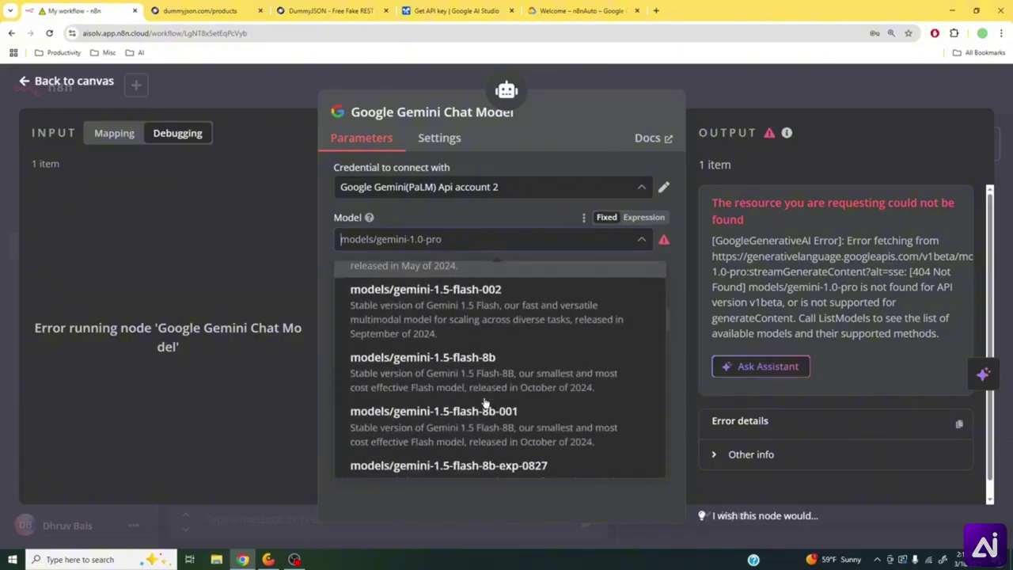
{"action": "scroll", "coordinate": [485, 403], "scroll_direction": "down", "scroll_amount": 5}
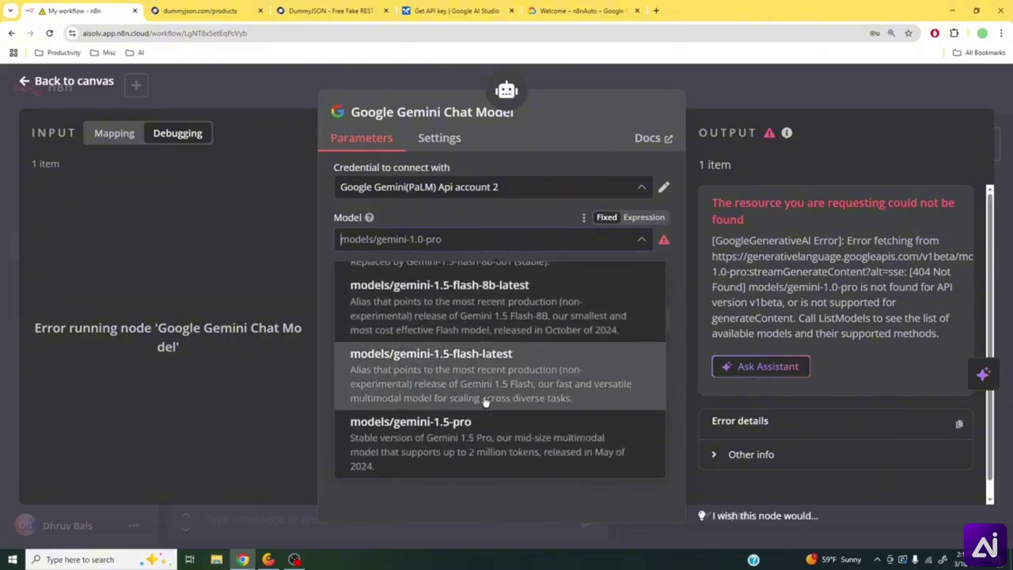
{"action": "scroll", "coordinate": [485, 402], "scroll_direction": "down", "scroll_amount": 6}
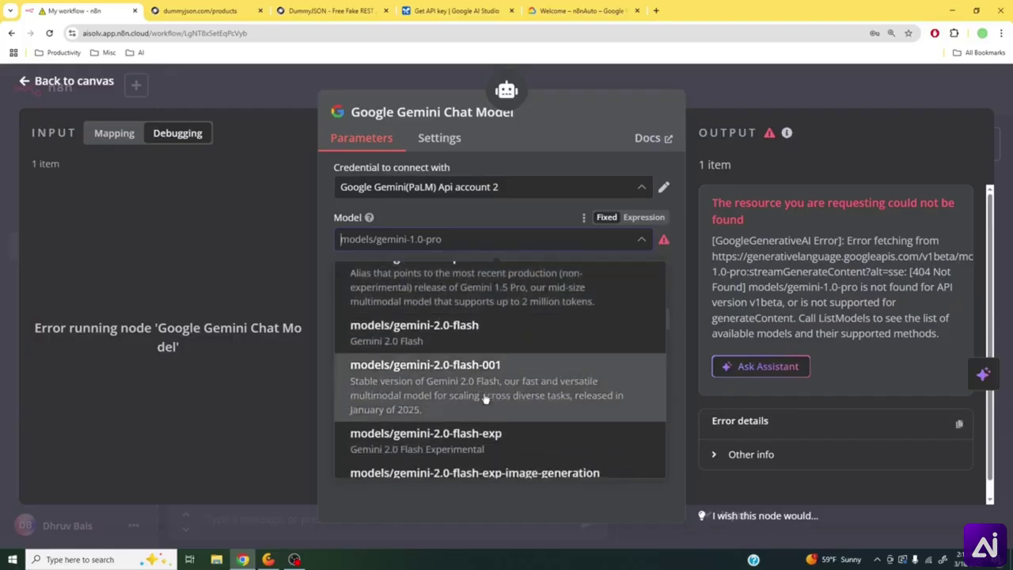
{"action": "left_click", "coordinate": [477, 332]}
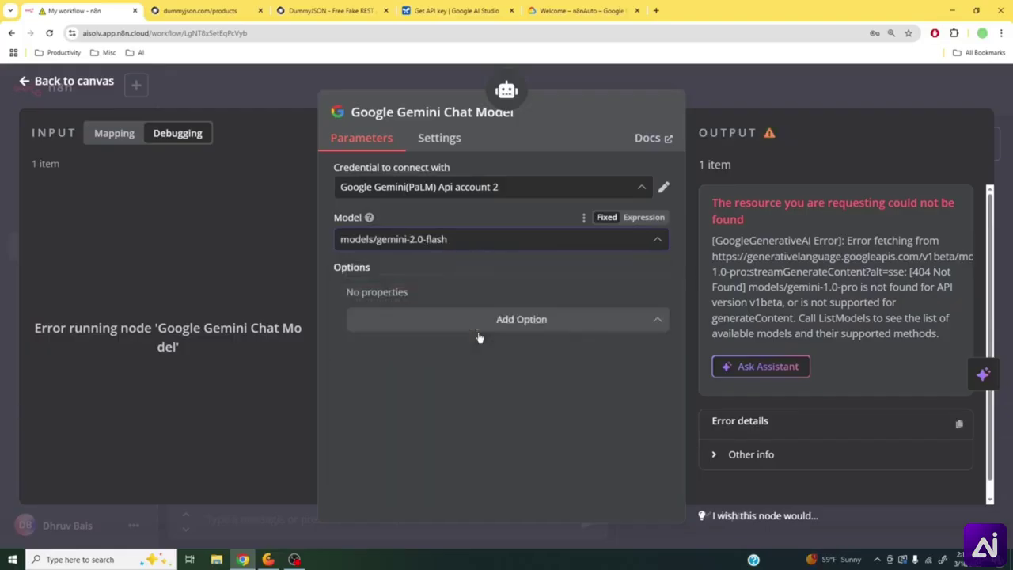
{"action": "left_click", "coordinate": [825, 94]}
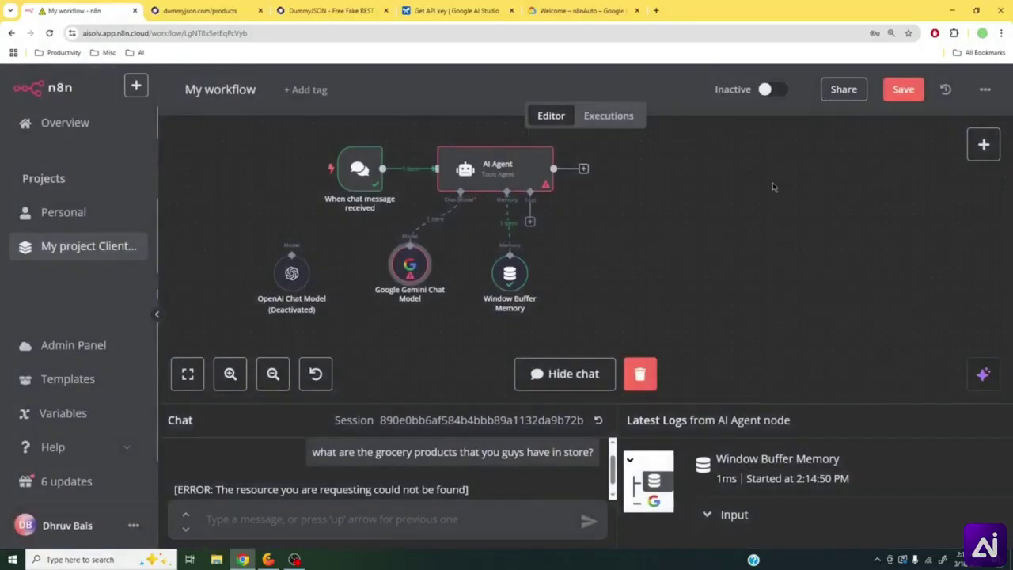
- Reset the chat session and send "hi, what are the grocery products you guys have in stock?"
{"action": "left_click", "coordinate": [597, 421]}
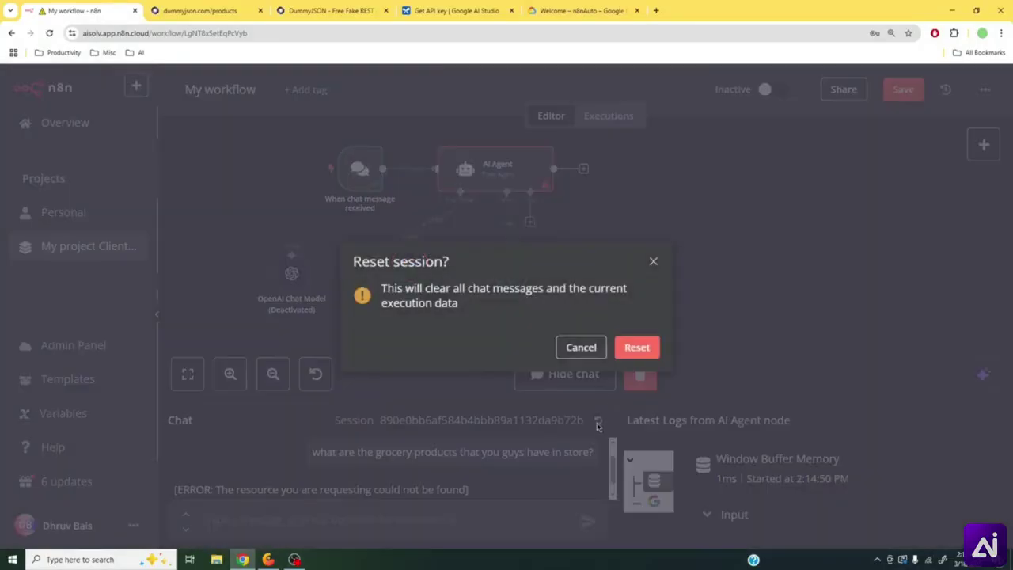
{"action": "left_click", "coordinate": [644, 351]}
{"action": "left_click", "coordinate": [466, 513]}
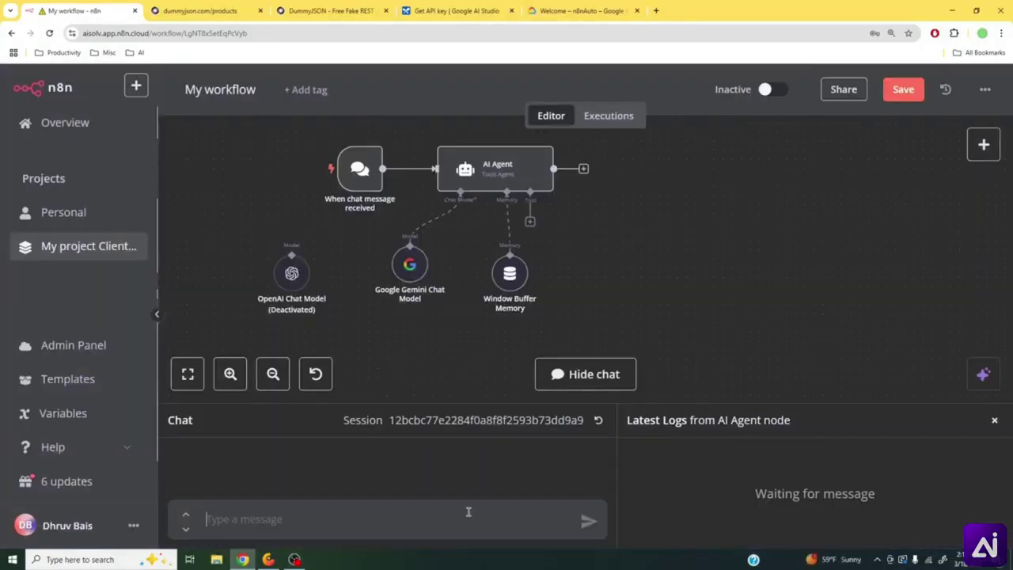
{"action": "type", "text": "hi,"}
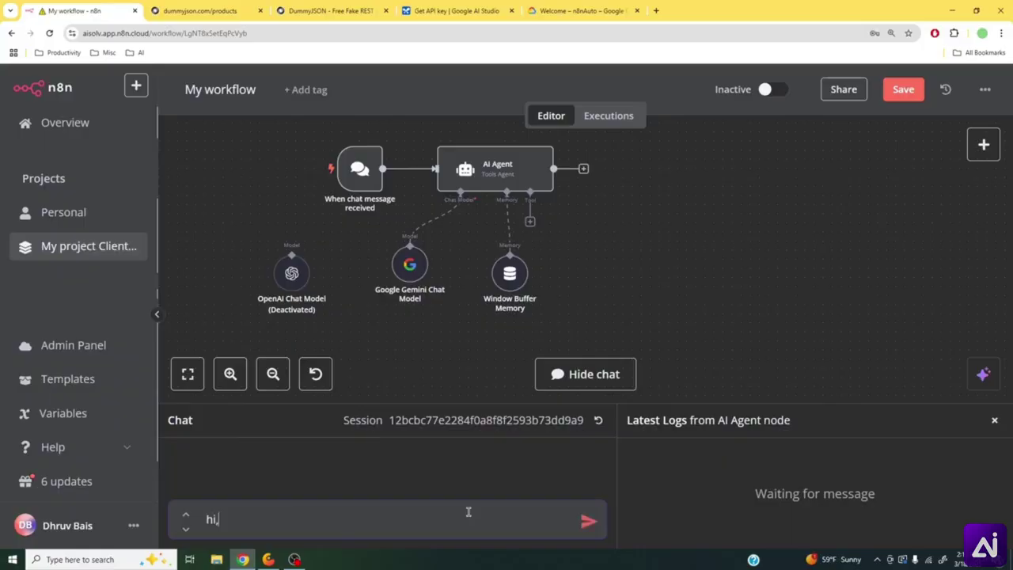
{"action": "type", "text": " what are the gr"}
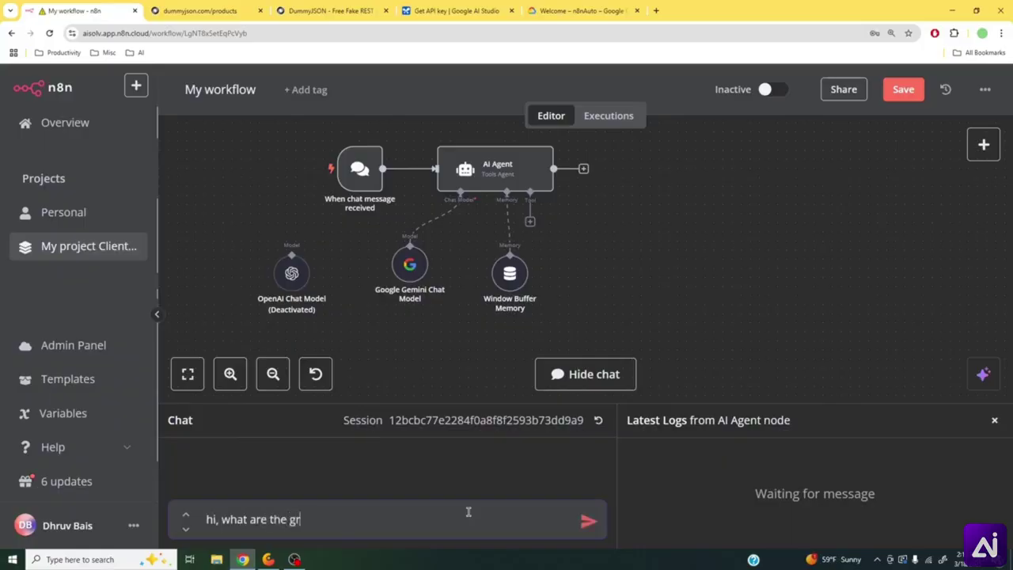
{"action": "type", "text": "ocery products you guy"}
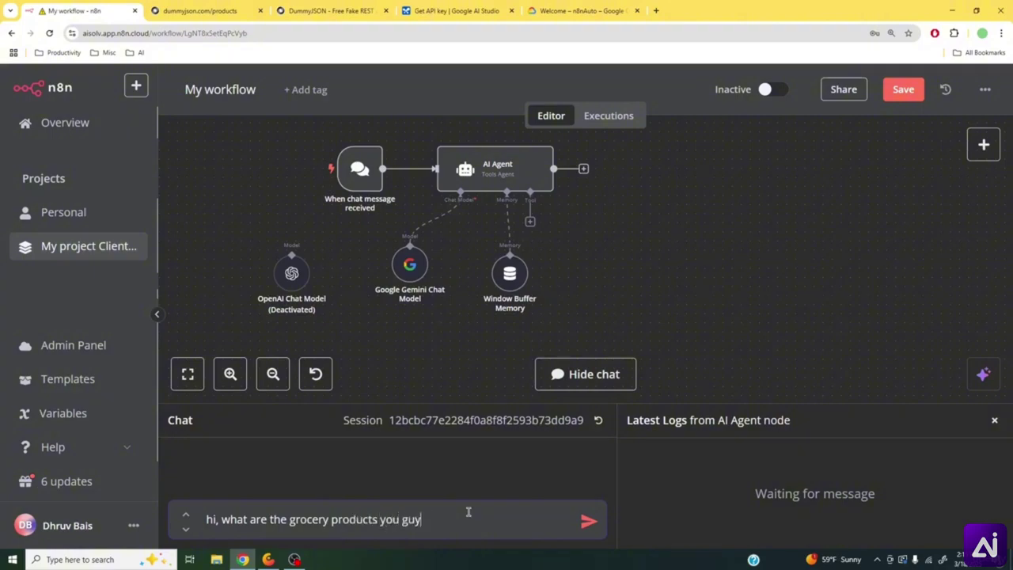
{"action": "type", "text": "s have in stock?"}
{"action": "key", "text": "Return"}
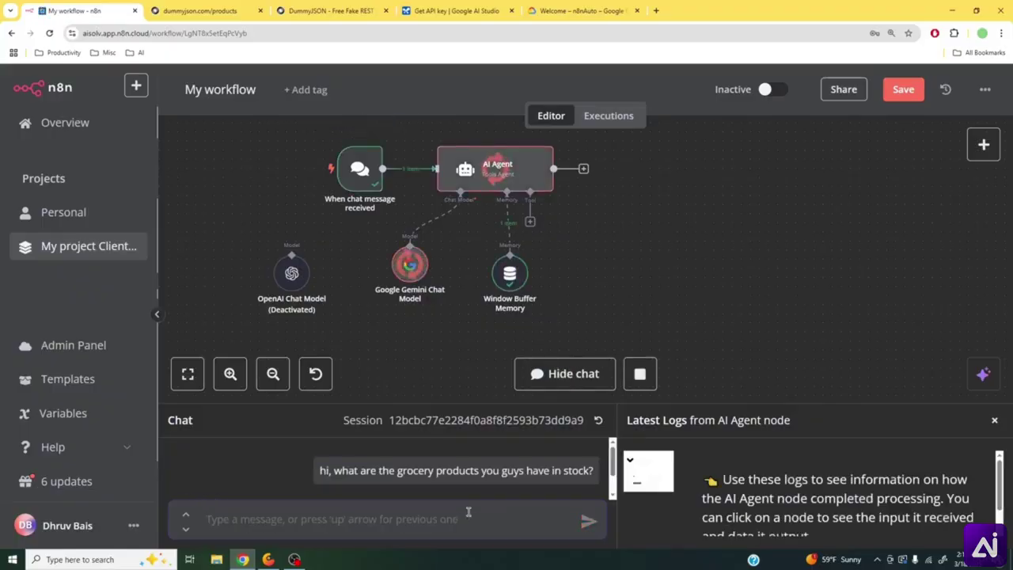
- Enlarge the chat area to read through the agent's grocery product list, and shrink it again
{"action": "left_click_drag", "start_coordinate": [487, 405], "coordinate": [443, 194]}
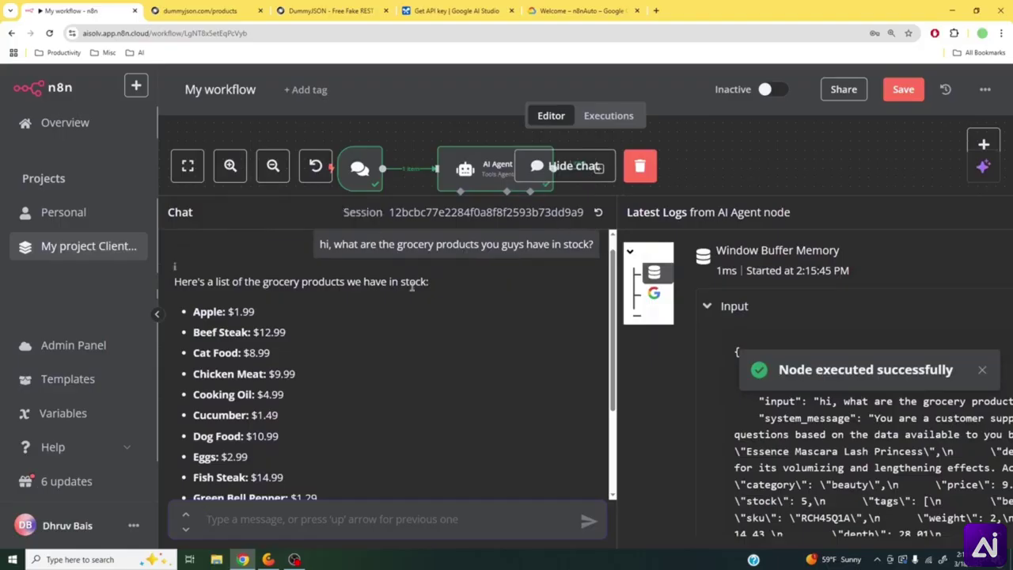
{"action": "triple_click", "coordinate": [322, 282]}
{"action": "scroll", "coordinate": [216, 366], "scroll_direction": "down", "scroll_amount": 2}
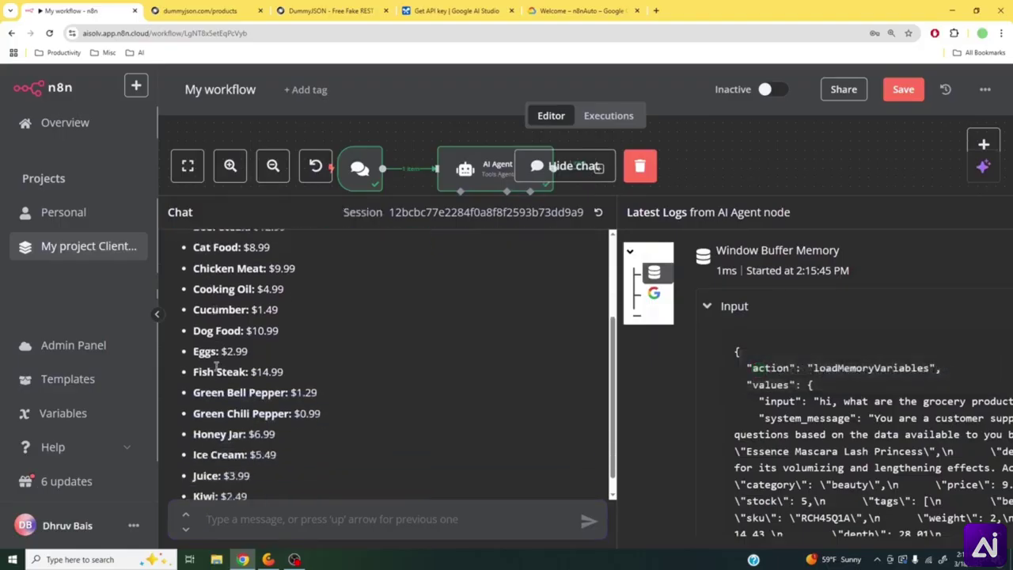
{"action": "scroll", "coordinate": [216, 366], "scroll_direction": "down", "scroll_amount": 1}
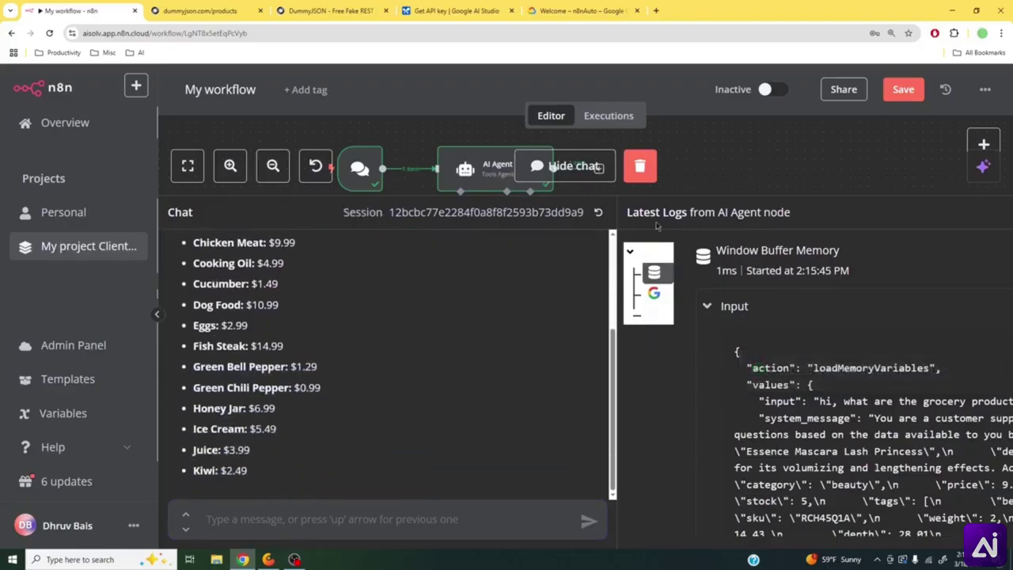
{"action": "left_click_drag", "start_coordinate": [702, 196], "coordinate": [692, 417]}
- Place the deactivated OpenAI Chat Model node closer to the Google Gemini Chat Model, level with it
{"action": "left_click_drag", "start_coordinate": [681, 283], "coordinate": [745, 278]}
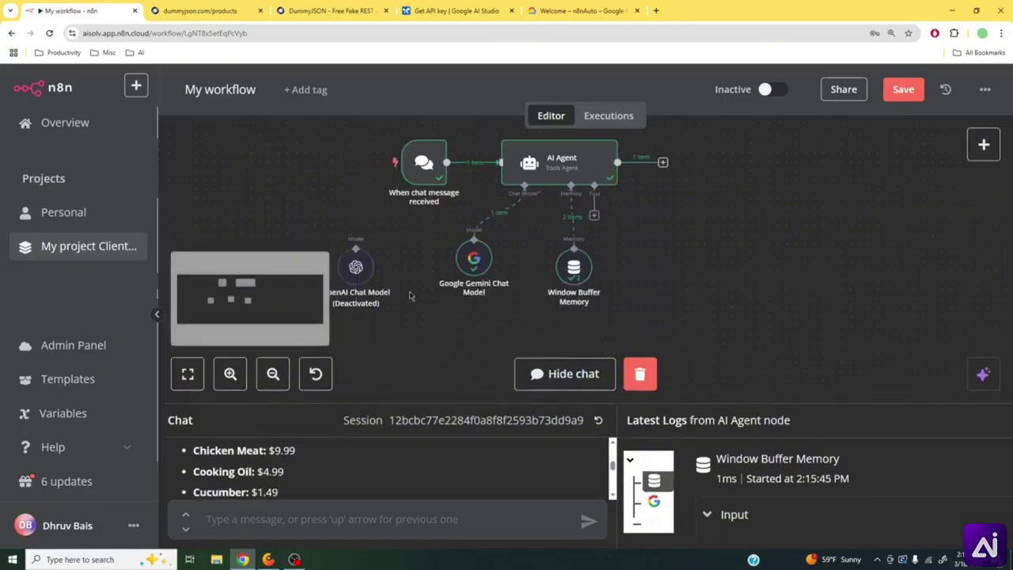
{"action": "left_click_drag", "start_coordinate": [409, 295], "coordinate": [459, 304]}
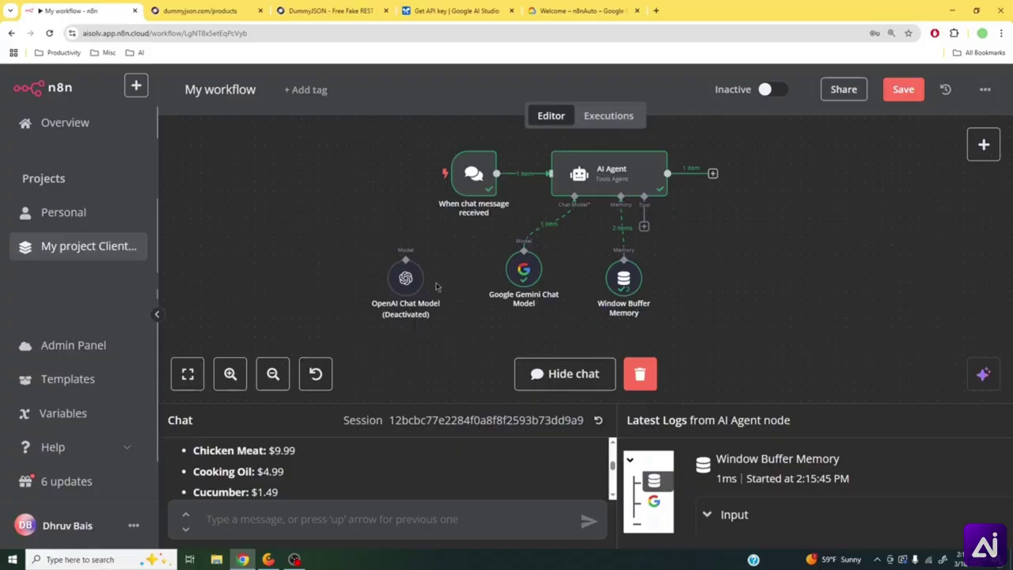
{"action": "mouse_move", "coordinate": [417, 287]}
{"action": "left_click_drag", "start_coordinate": [417, 287], "coordinate": [440, 272]}
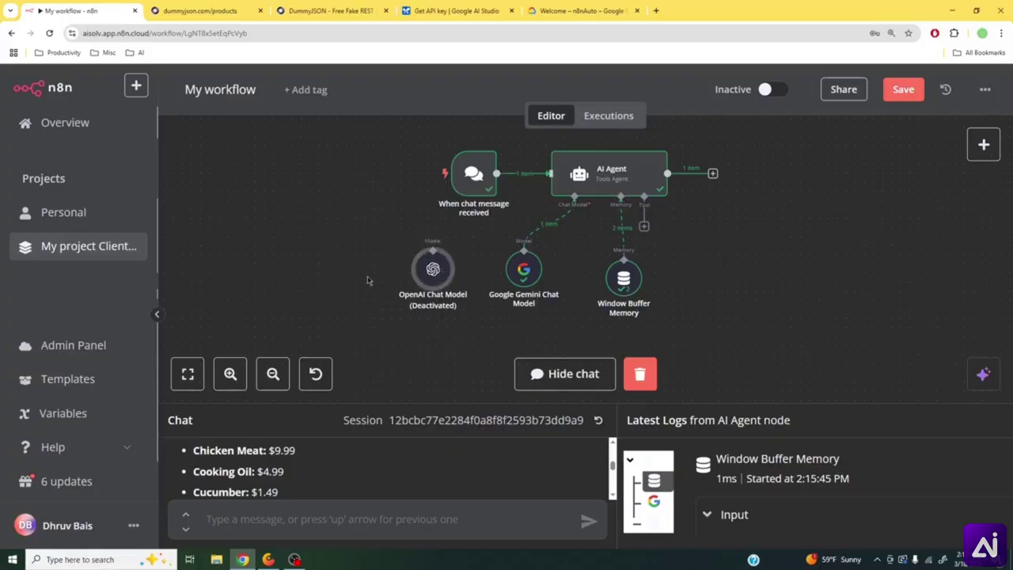
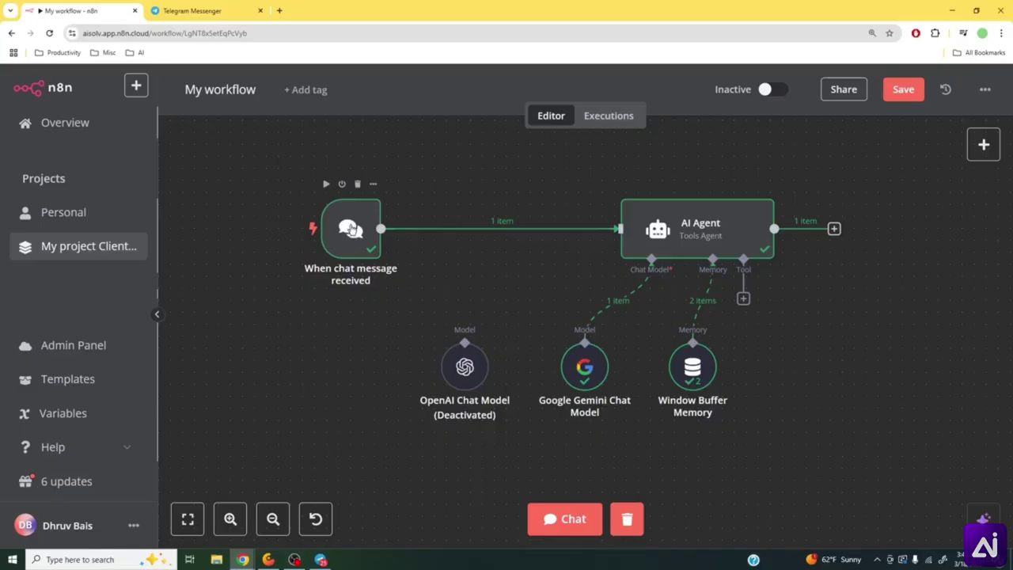
- Activate the customer support workflow for production use
{"action": "left_click", "coordinate": [767, 93]}
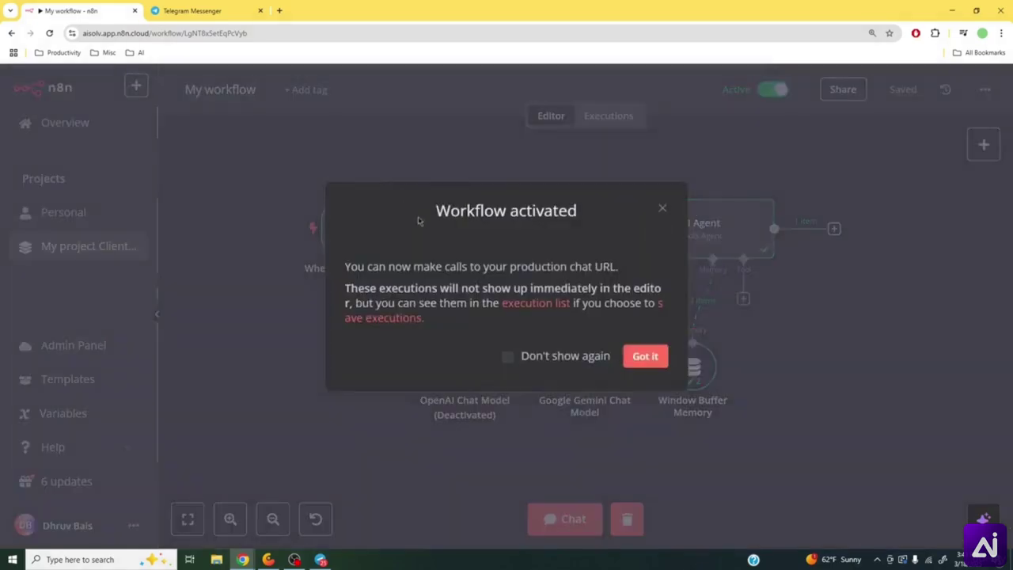
- Dismiss the activation notice, make the chat trigger publicly available in Hosted Chat mode, and copy its chat URL
{"action": "left_click", "coordinate": [645, 356]}
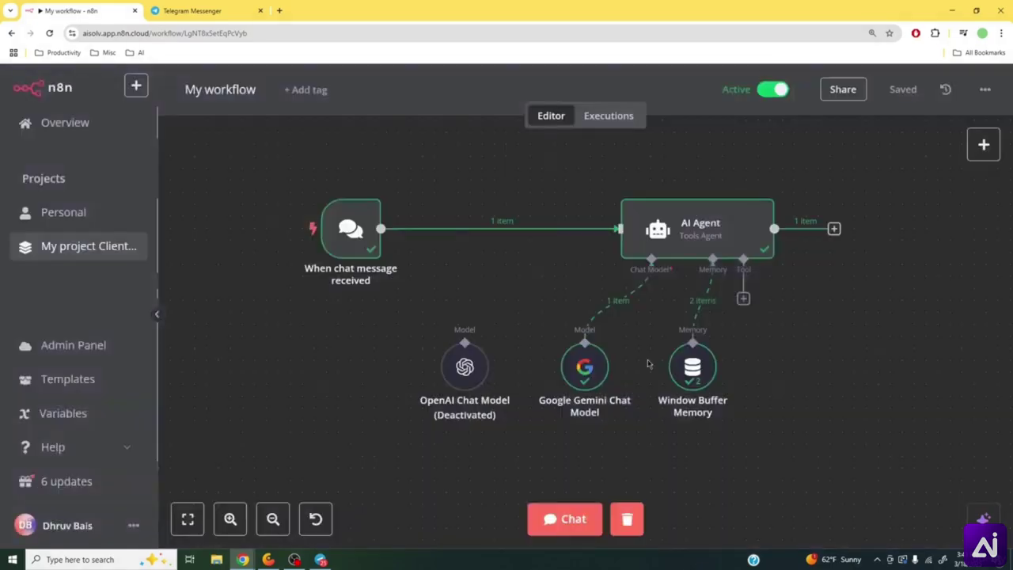
{"action": "double_click", "coordinate": [356, 241]}
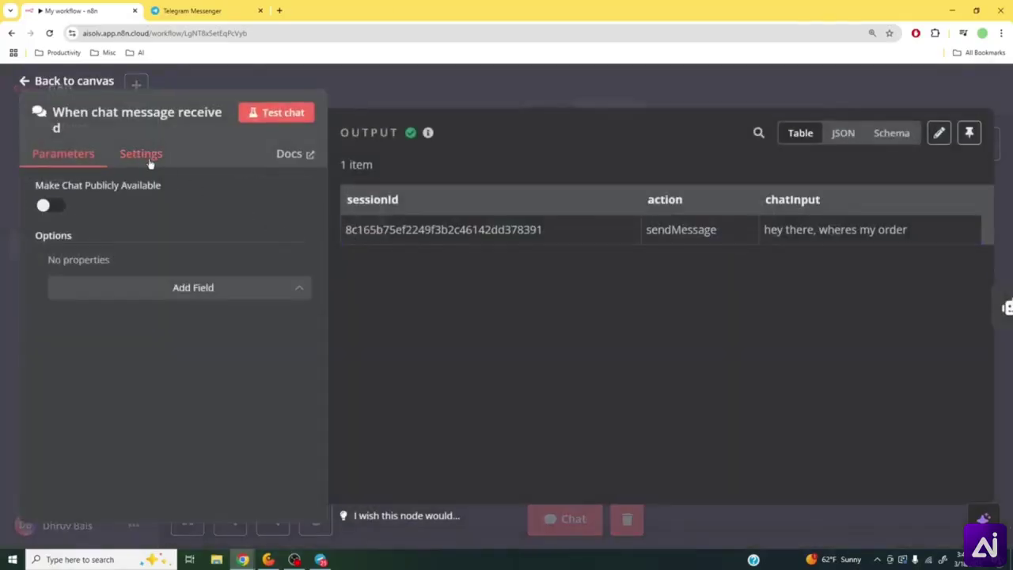
{"action": "left_click", "coordinate": [45, 207]}
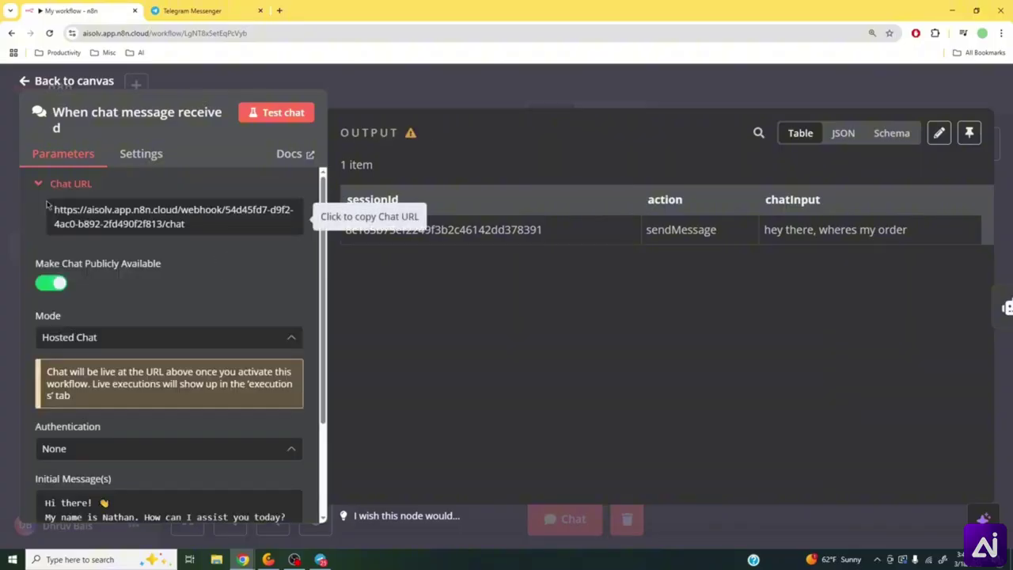
{"action": "left_click", "coordinate": [143, 220]}
{"action": "scroll", "coordinate": [314, 263], "scroll_direction": "down", "scroll_amount": 3}
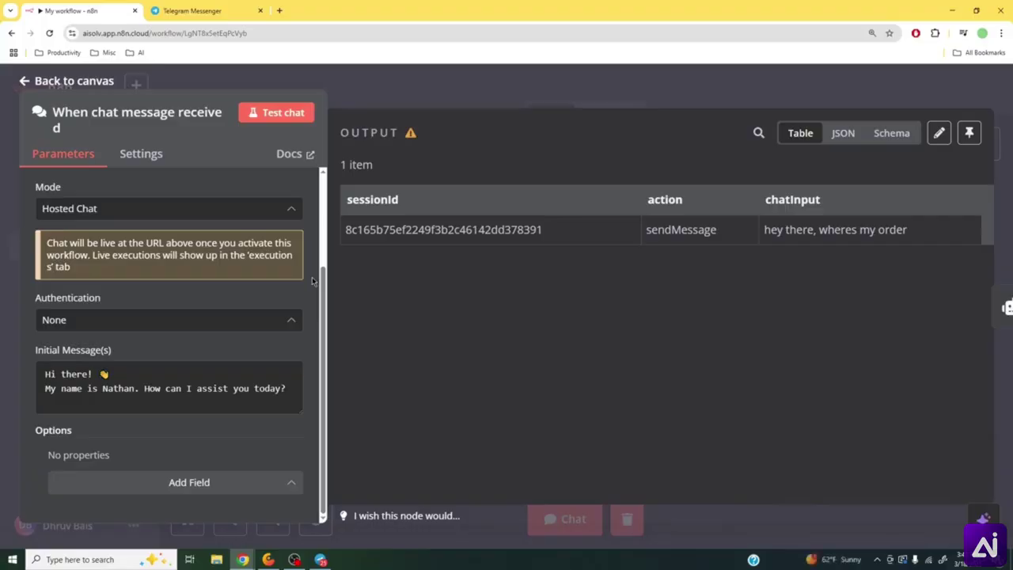
{"action": "left_click", "coordinate": [460, 84]}
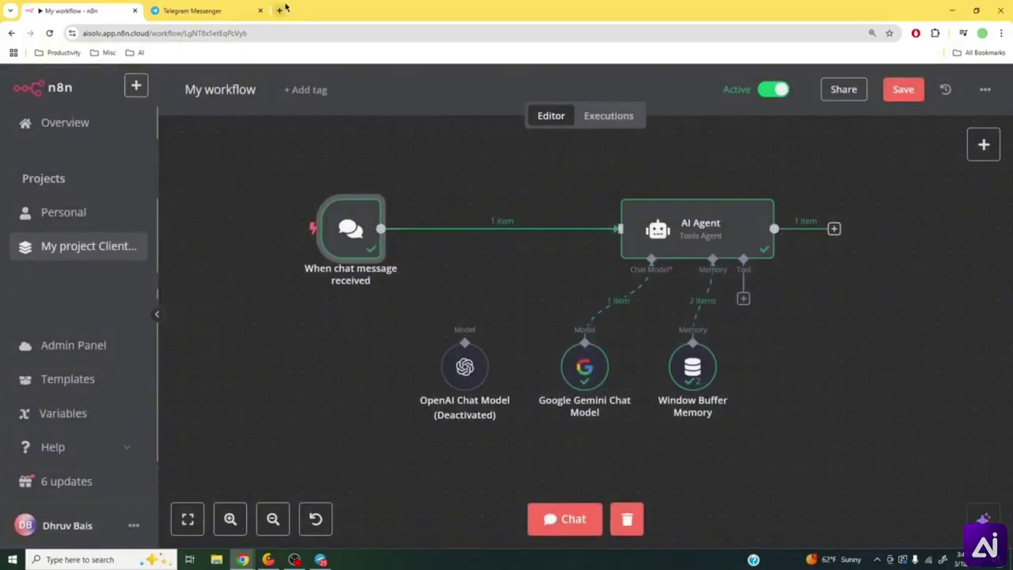
- Open the copied chat URL in a new browser tab placed right after the workflow tab
{"action": "left_click", "coordinate": [278, 10]}
{"action": "left_click_drag", "start_coordinate": [243, 7], "coordinate": [155, 8]}
{"action": "left_click", "coordinate": [142, 33]}
{"action": "right_click", "coordinate": [143, 34]}
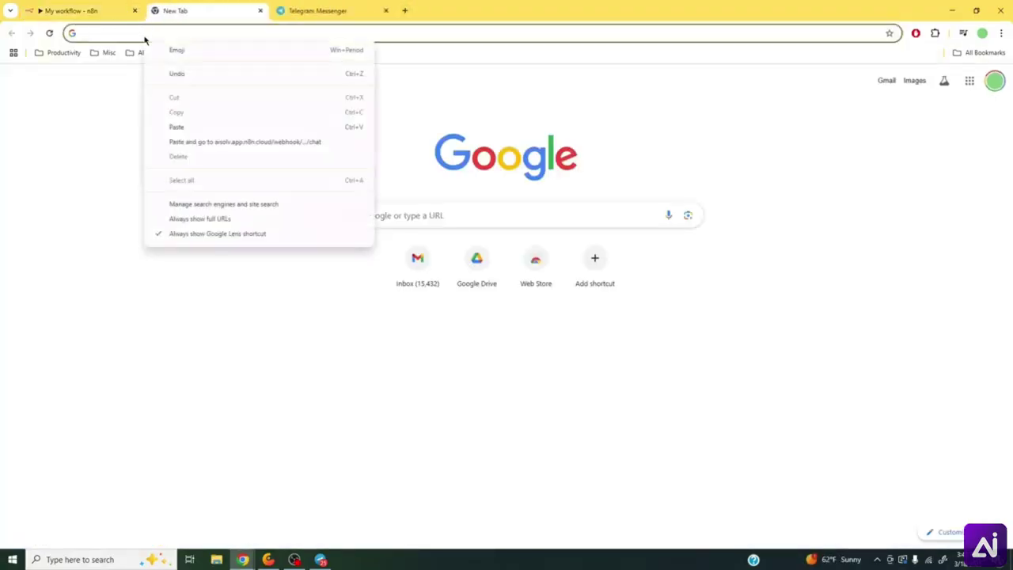
{"action": "left_click", "coordinate": [210, 143]}
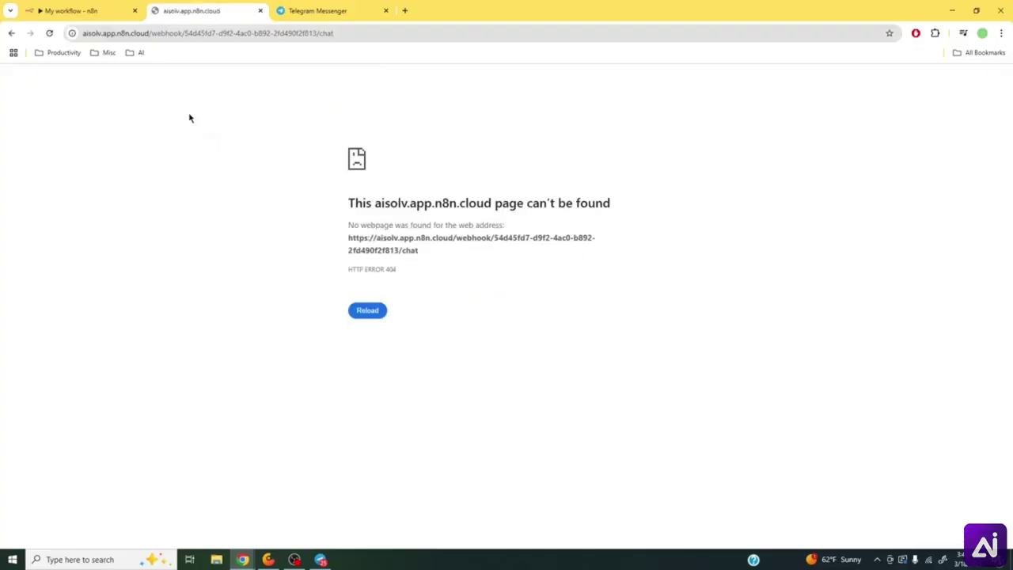
- Save the workflow and reload the public chat page
{"action": "left_click", "coordinate": [72, 11]}
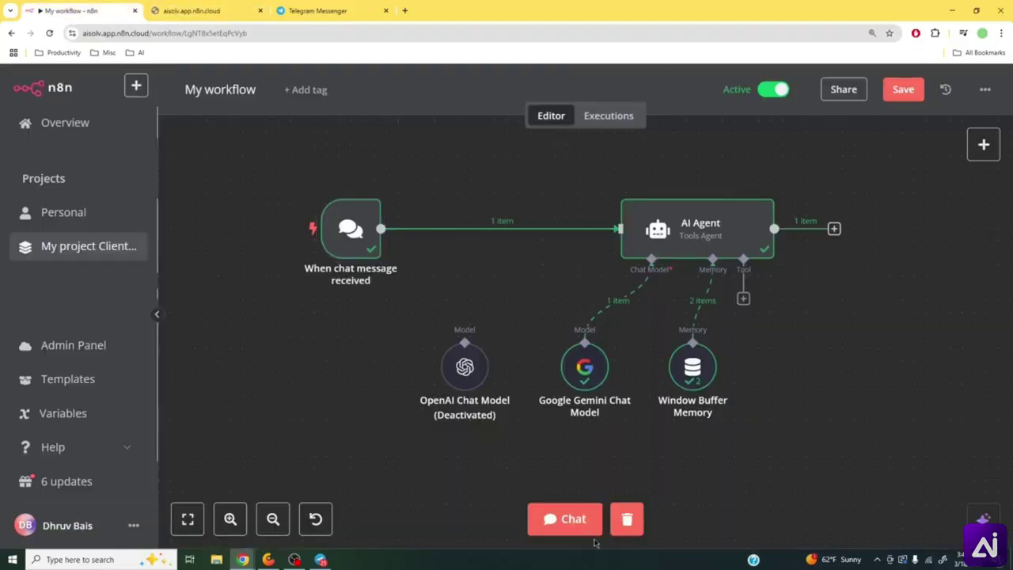
{"action": "left_click", "coordinate": [903, 90]}
{"action": "left_click", "coordinate": [202, 10]}
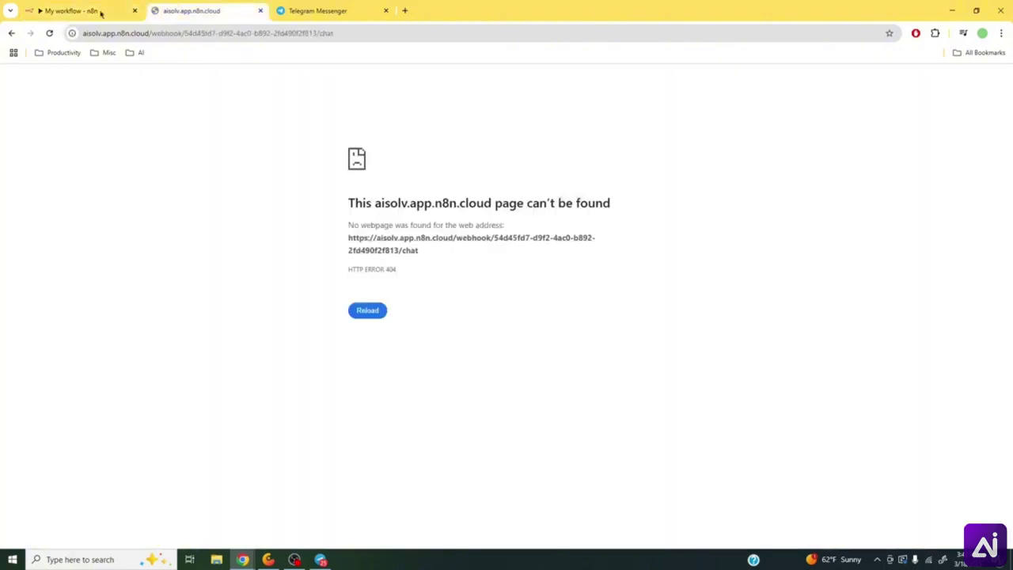
{"action": "left_click", "coordinate": [49, 32]}
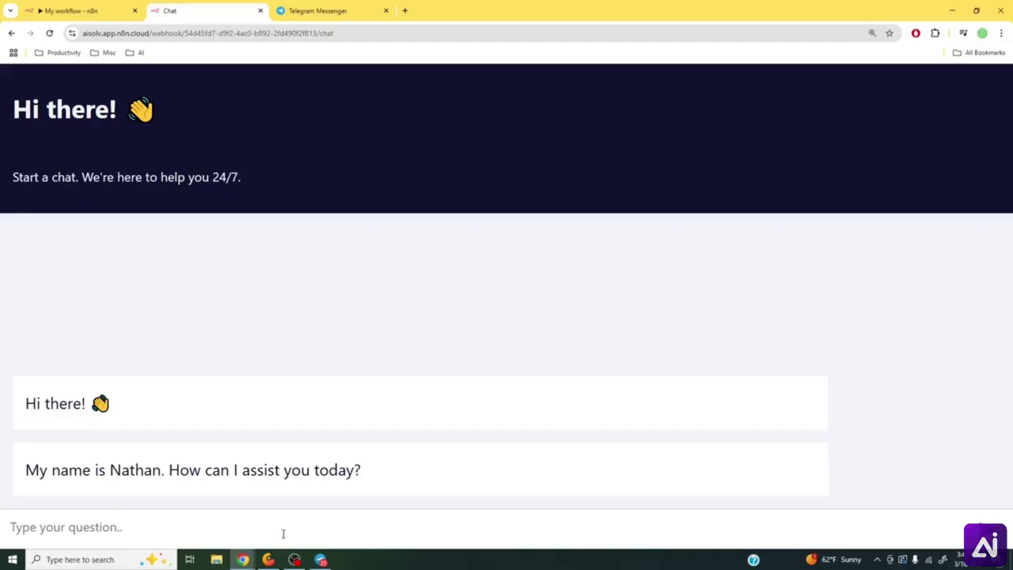
- Send "hi, can i get some help with my order status" in the public chat and read the agent's reply
{"action": "left_click", "coordinate": [95, 10]}
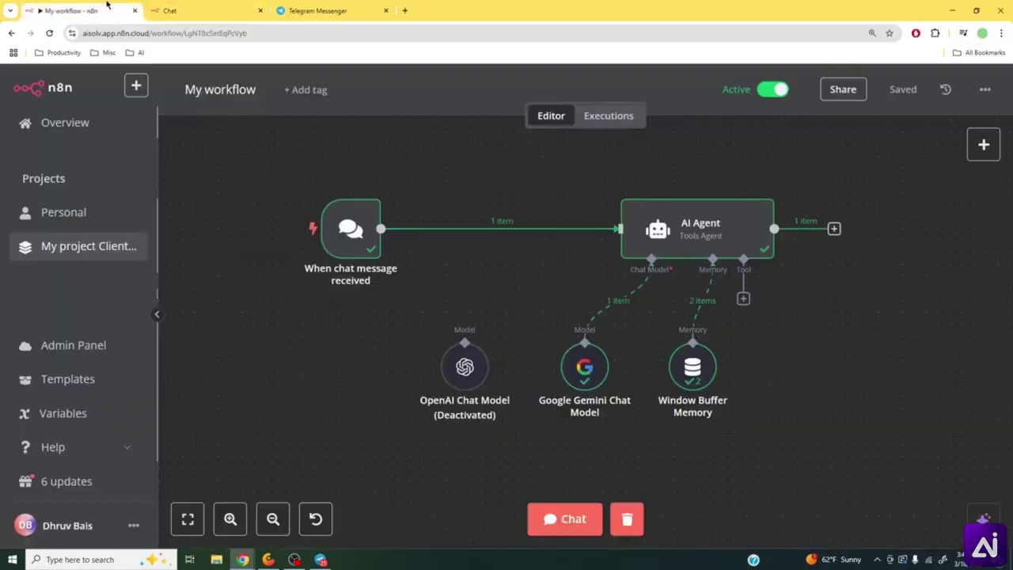
{"action": "left_click", "coordinate": [237, 11]}
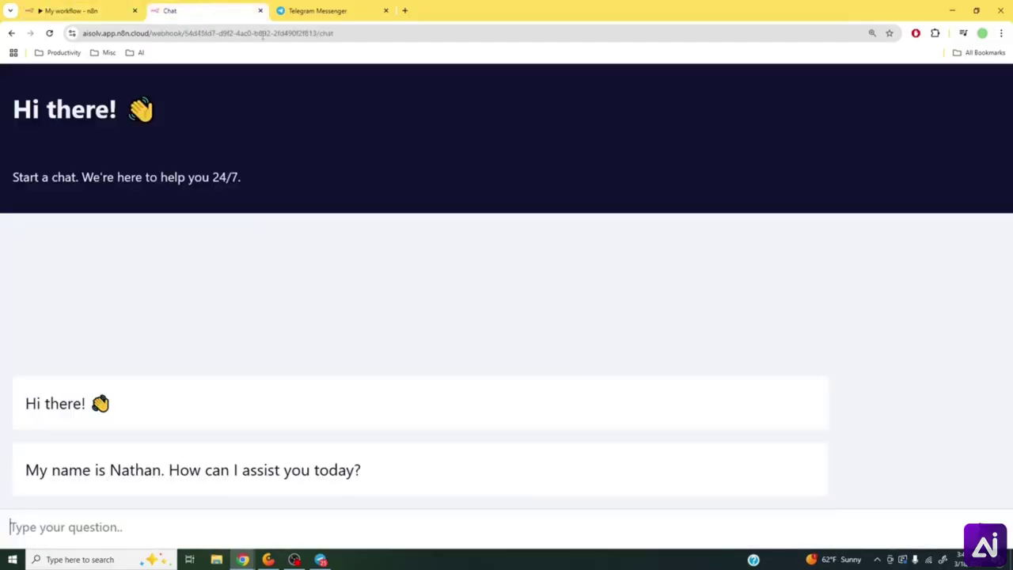
{"action": "left_click", "coordinate": [300, 523]}
{"action": "type", "text": "h"}
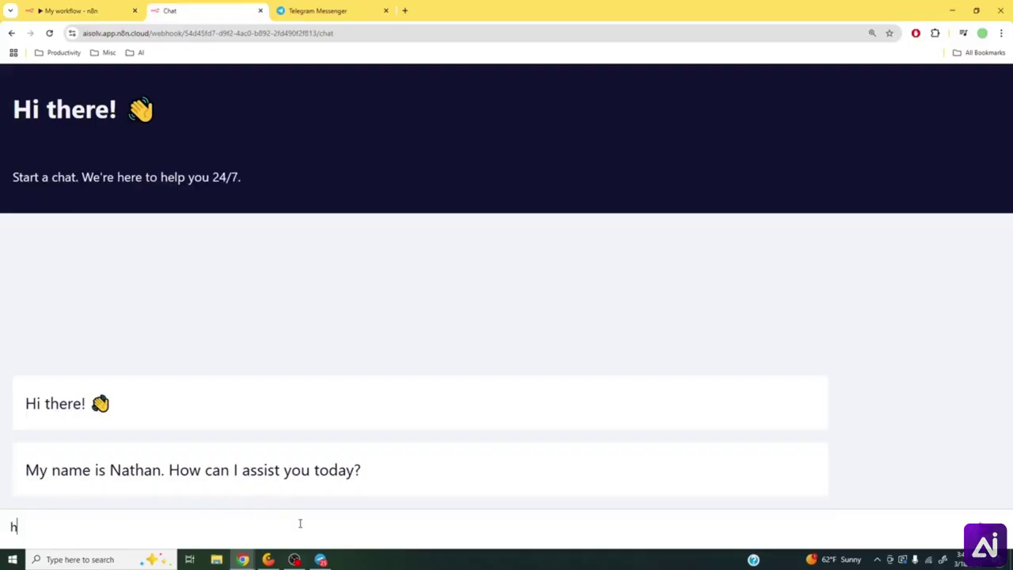
{"action": "type", "text": "i, can i get some help "}
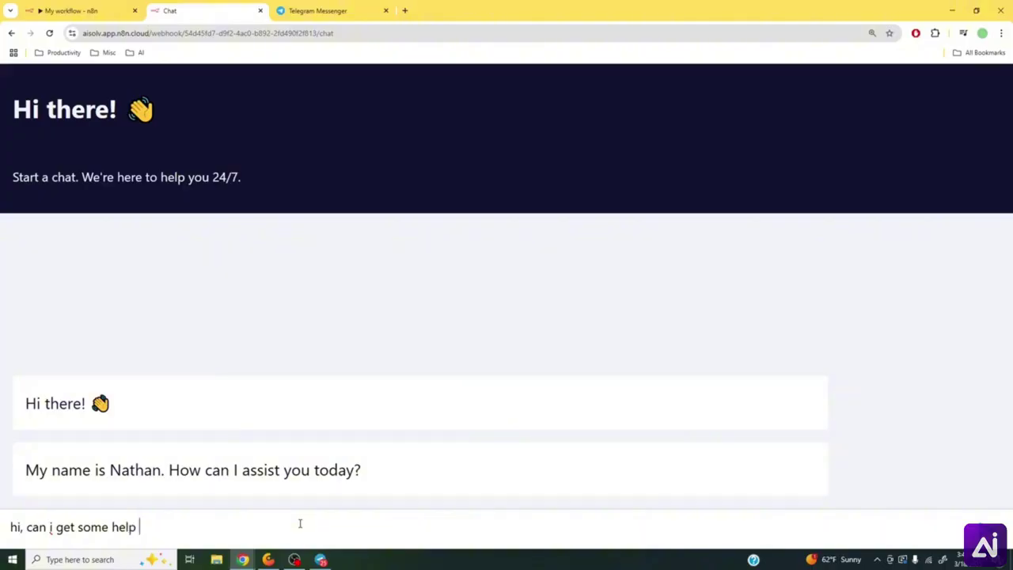
{"action": "type", "text": "with my order stat"}
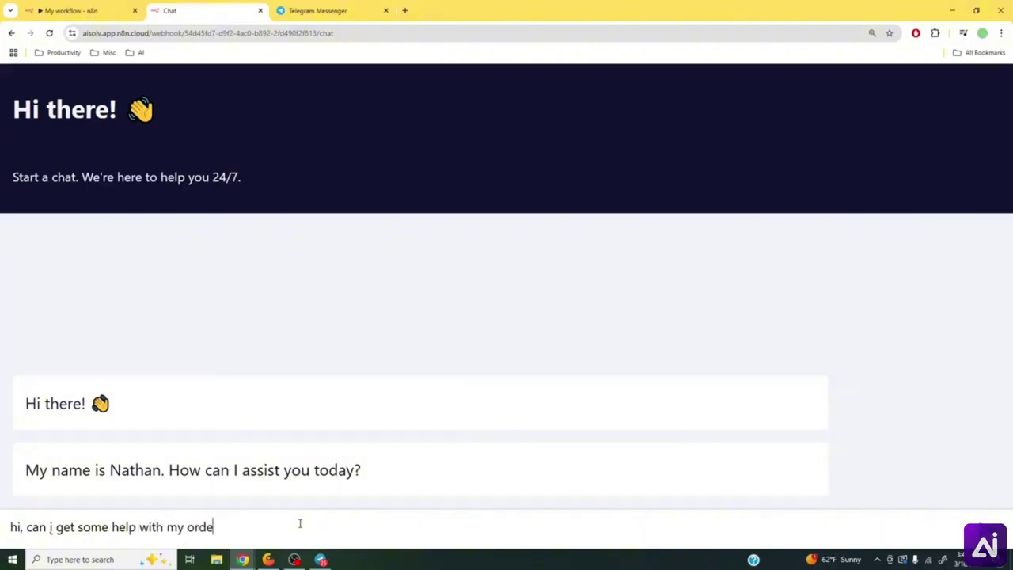
{"action": "type", "text": "us"}
{"action": "key", "text": "Return"}
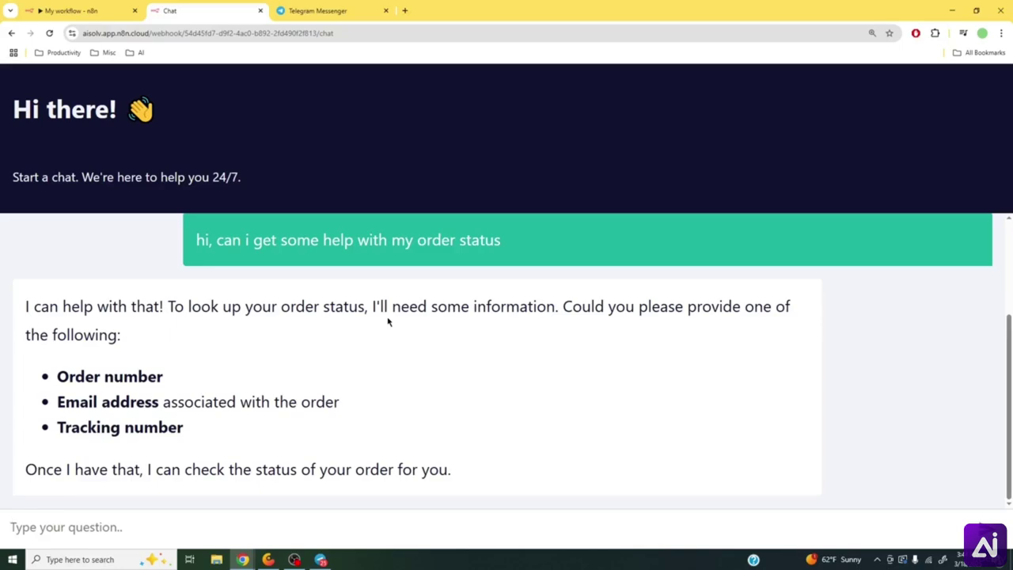
{"action": "triple_click", "coordinate": [388, 320]}
{"action": "left_click", "coordinate": [381, 381]}
- Return to the workflow editor and examine the AI Agent node's input and output there
{"action": "key", "text": "ctrl+shift+Tab"}
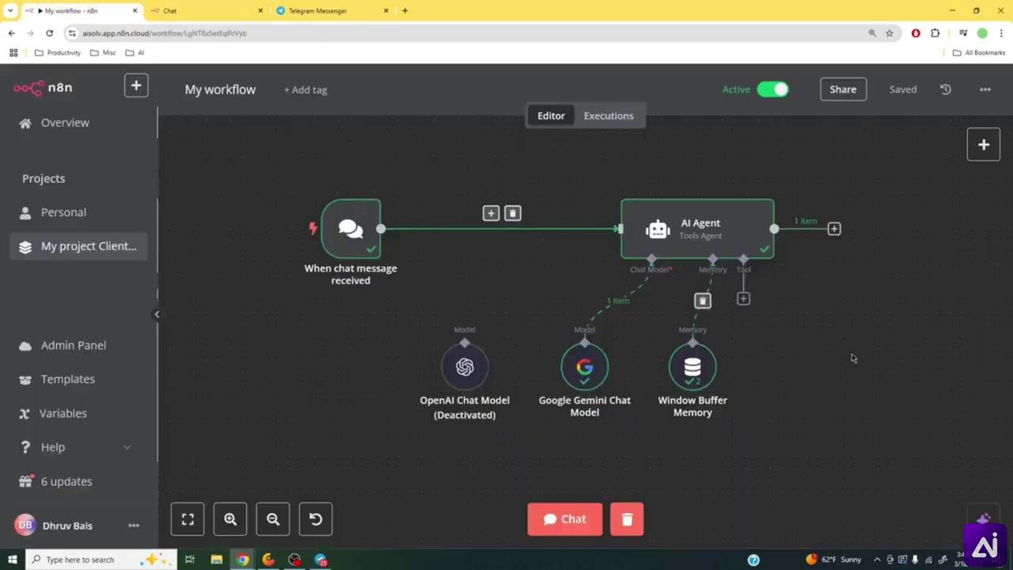
{"action": "double_click", "coordinate": [735, 243]}
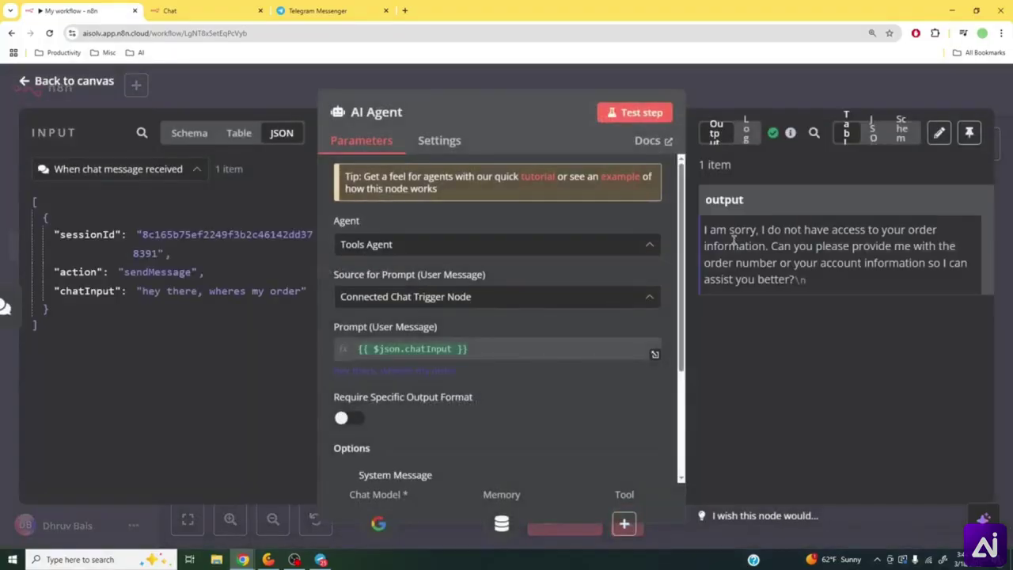
{"action": "left_click", "coordinate": [778, 84]}
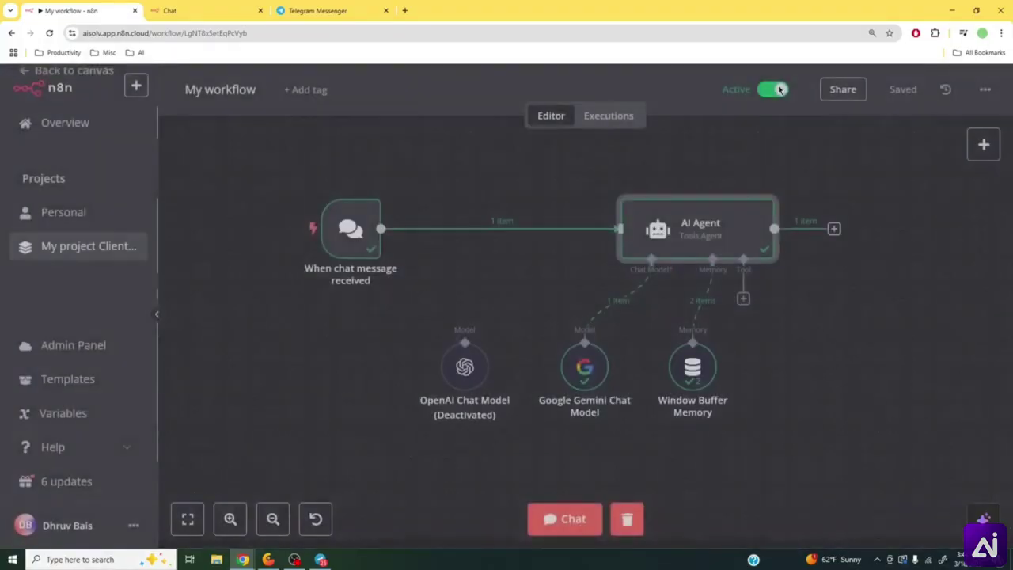
- Examine the chat input and AI Agent output of the latest production execution and compare them with the public chat
{"action": "left_click", "coordinate": [605, 117]}
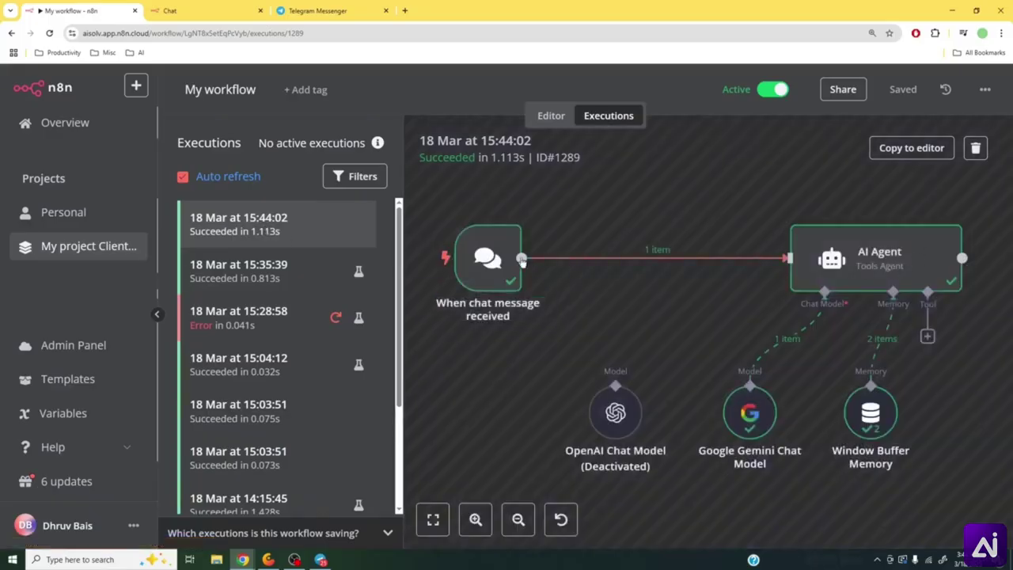
{"action": "double_click", "coordinate": [481, 253]}
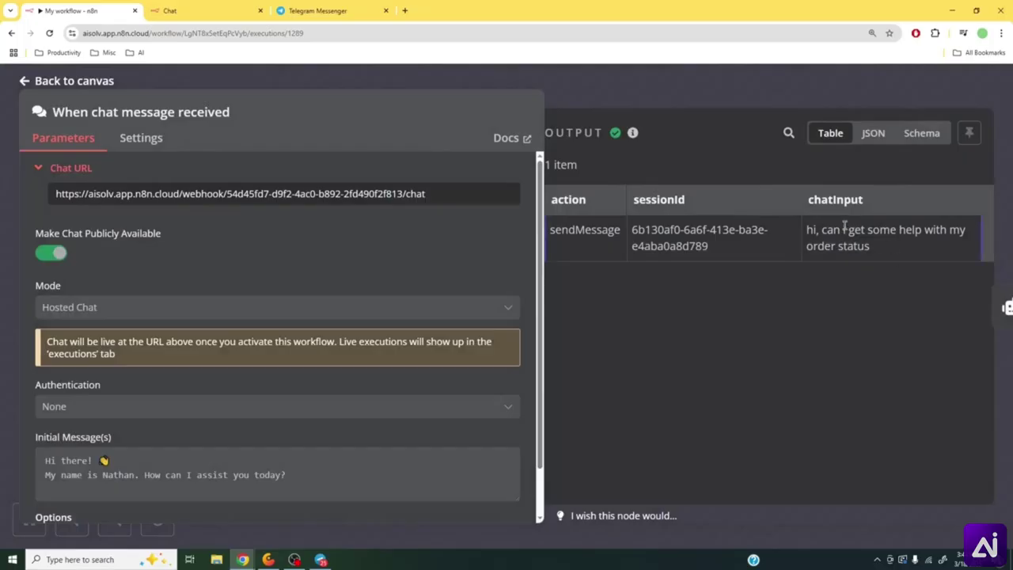
{"action": "left_click_drag", "start_coordinate": [806, 229], "coordinate": [887, 250]}
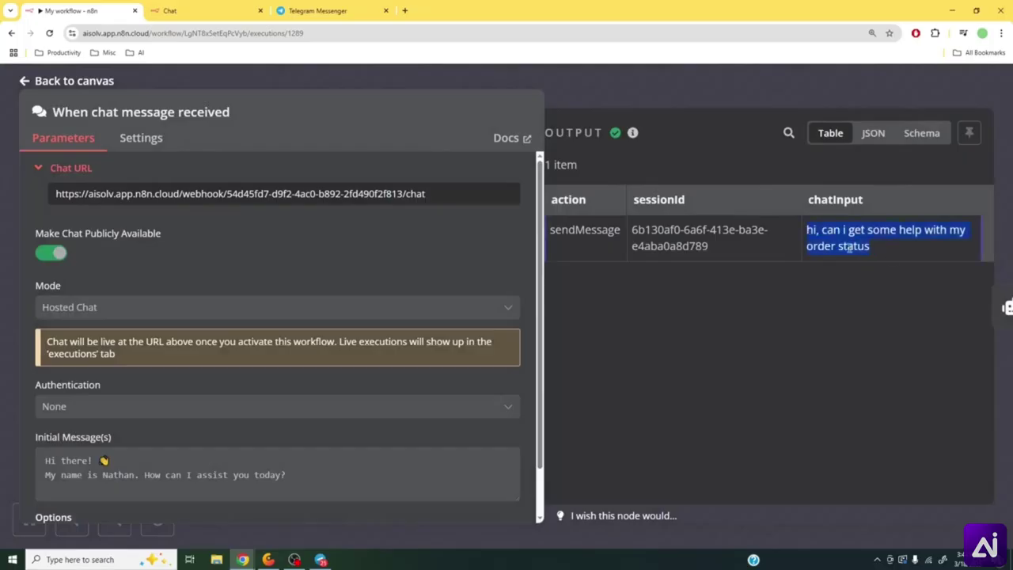
{"action": "left_click", "coordinate": [739, 96]}
{"action": "double_click", "coordinate": [878, 267]}
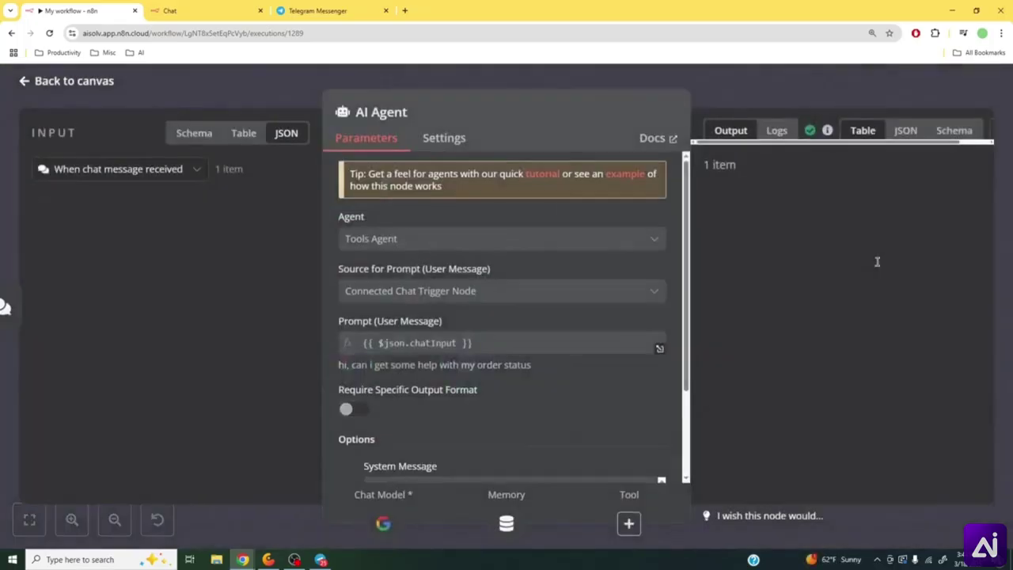
{"action": "left_click_drag", "start_coordinate": [732, 329], "coordinate": [706, 229]}
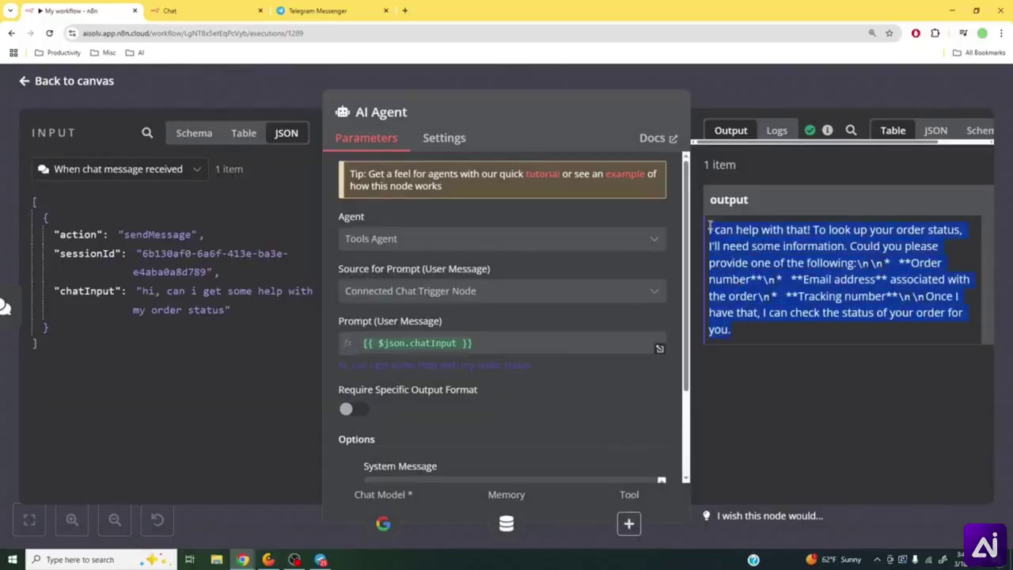
{"action": "left_click", "coordinate": [726, 84]}
{"action": "left_click", "coordinate": [198, 6]}
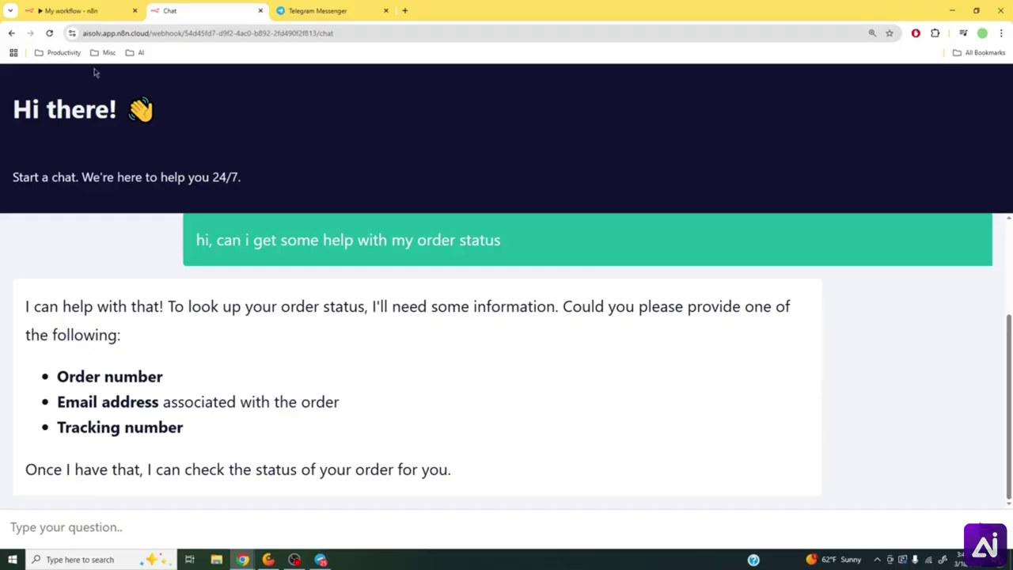
{"action": "left_click", "coordinate": [82, 12]}
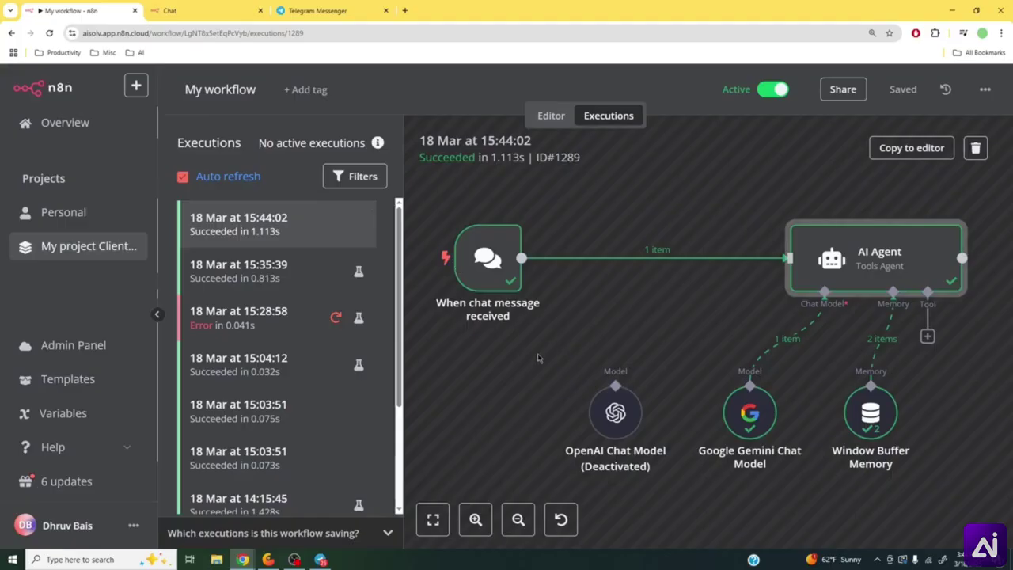
- Return to the workflow editor and add a Telegram node with the "Get a chat" action below the existing nodes
{"action": "left_click", "coordinate": [551, 115]}
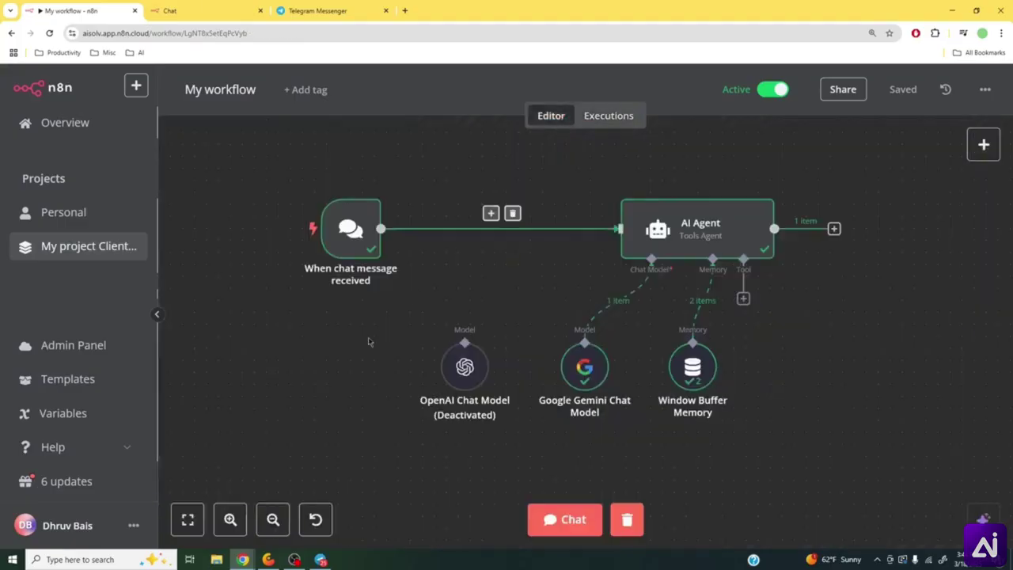
{"action": "left_click_drag", "start_coordinate": [355, 469], "coordinate": [382, 474]}
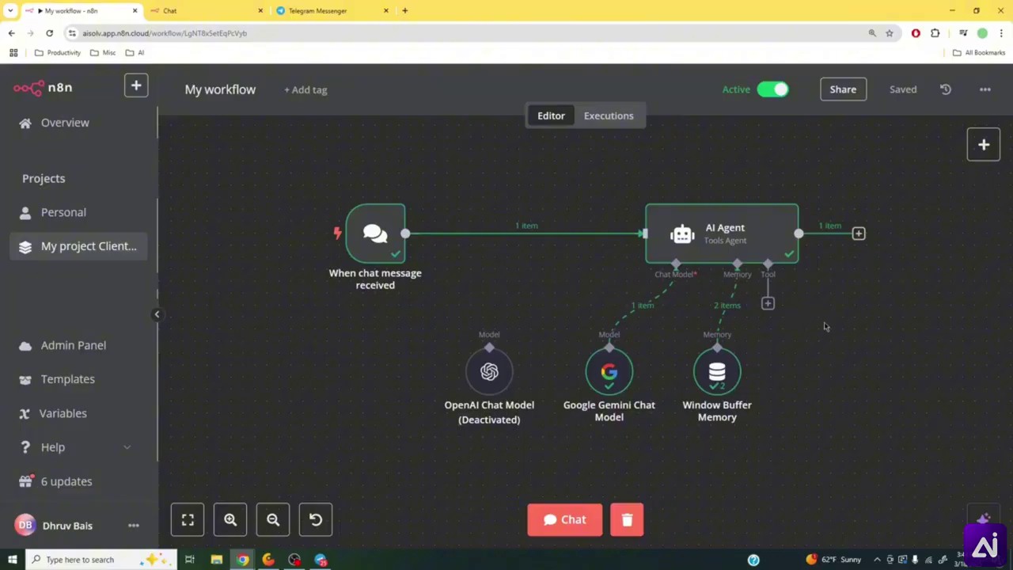
{"action": "left_click_drag", "start_coordinate": [860, 397], "coordinate": [822, 410]}
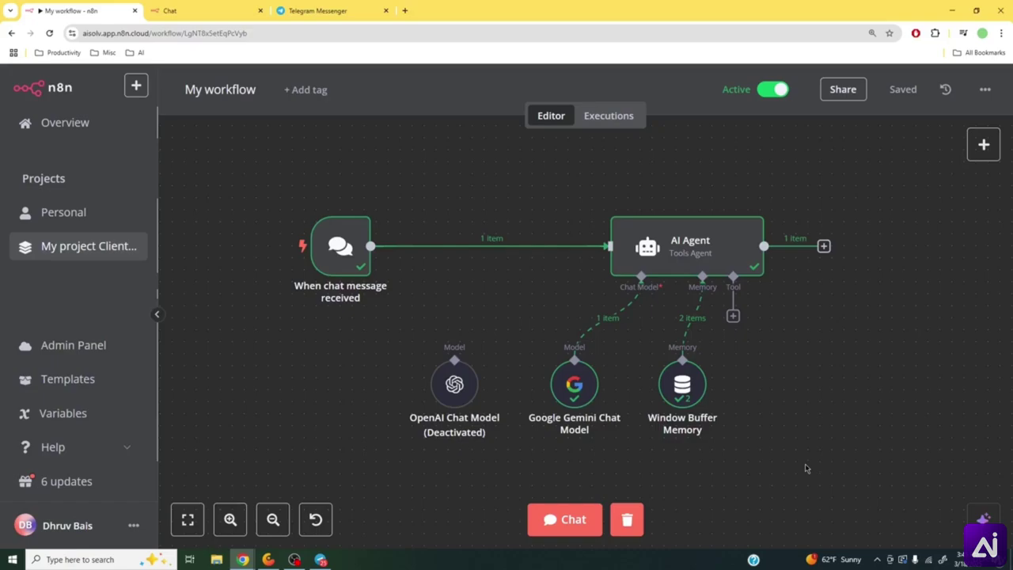
{"action": "mouse_move", "coordinate": [687, 243]}
{"action": "mouse_move", "coordinate": [347, 301]}
{"action": "left_click_drag", "start_coordinate": [375, 480], "coordinate": [425, 343]}
{"action": "right_click", "coordinate": [357, 363]}
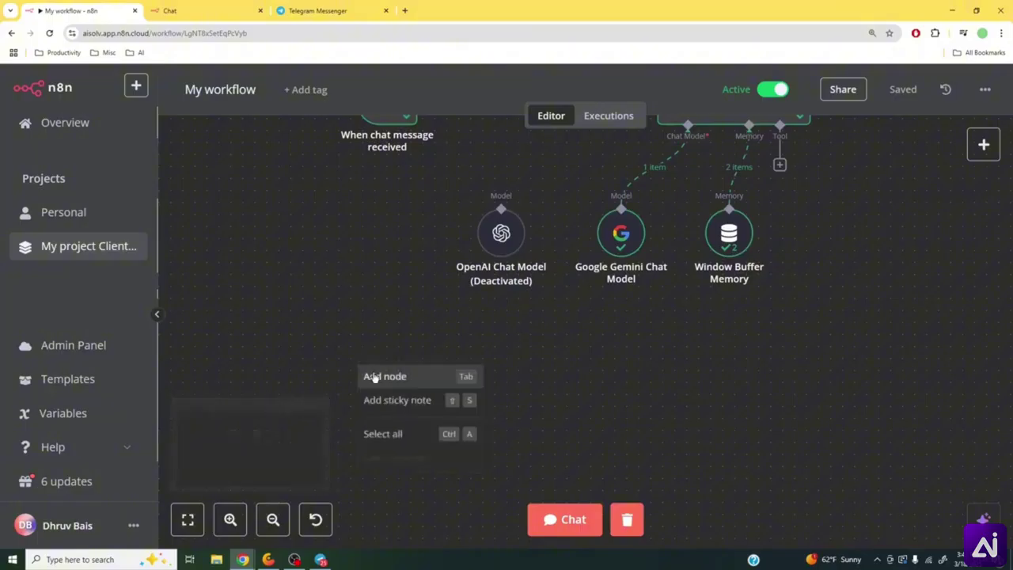
{"action": "left_click", "coordinate": [386, 377]}
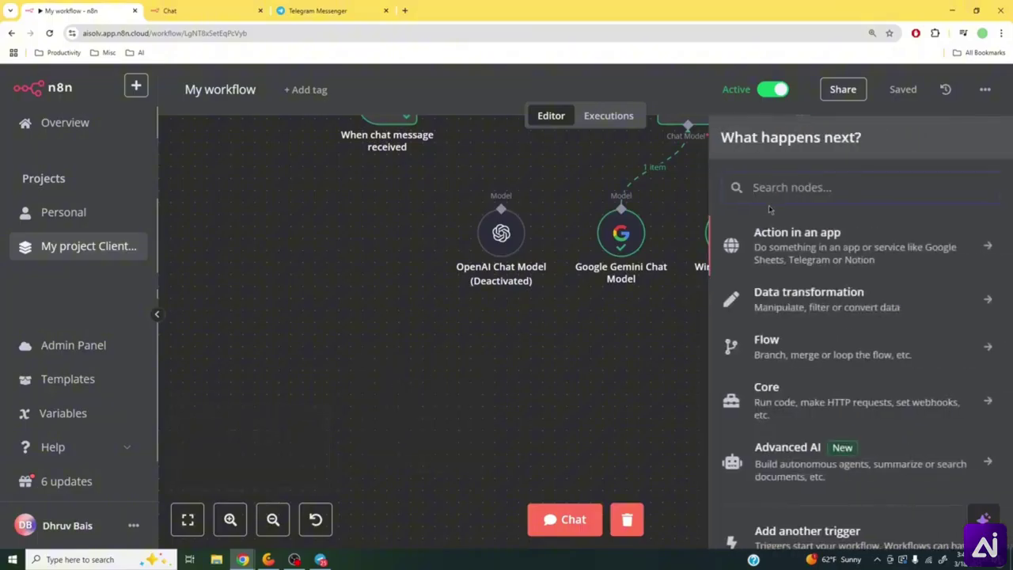
{"action": "type", "text": "telegra"}
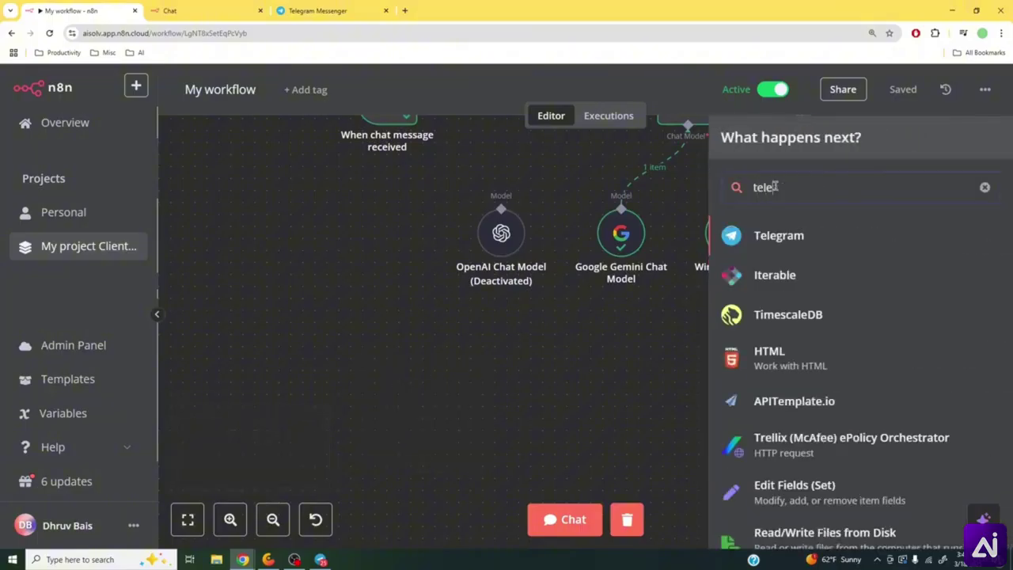
{"action": "left_click", "coordinate": [812, 241]}
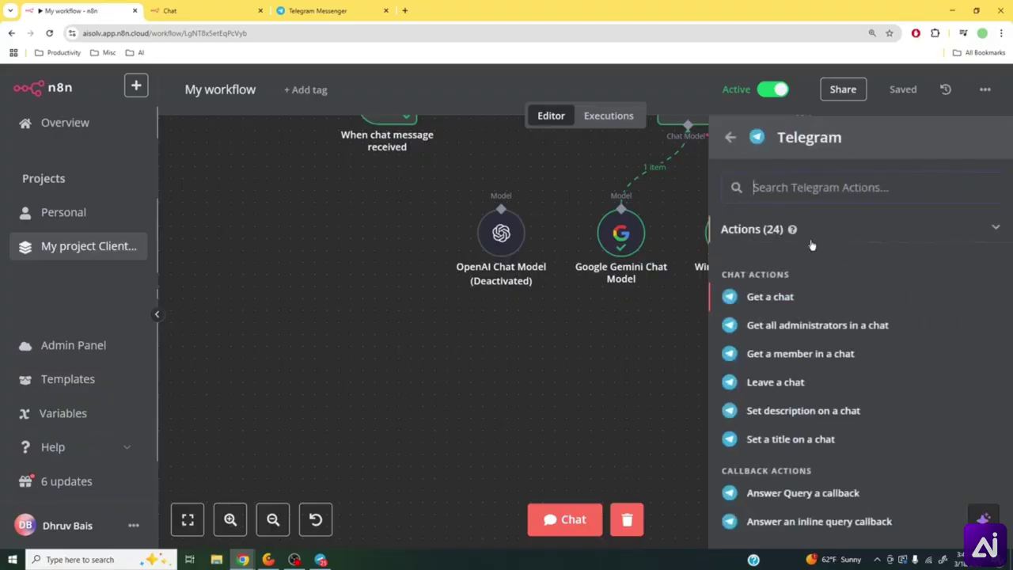
{"action": "left_click", "coordinate": [818, 302]}
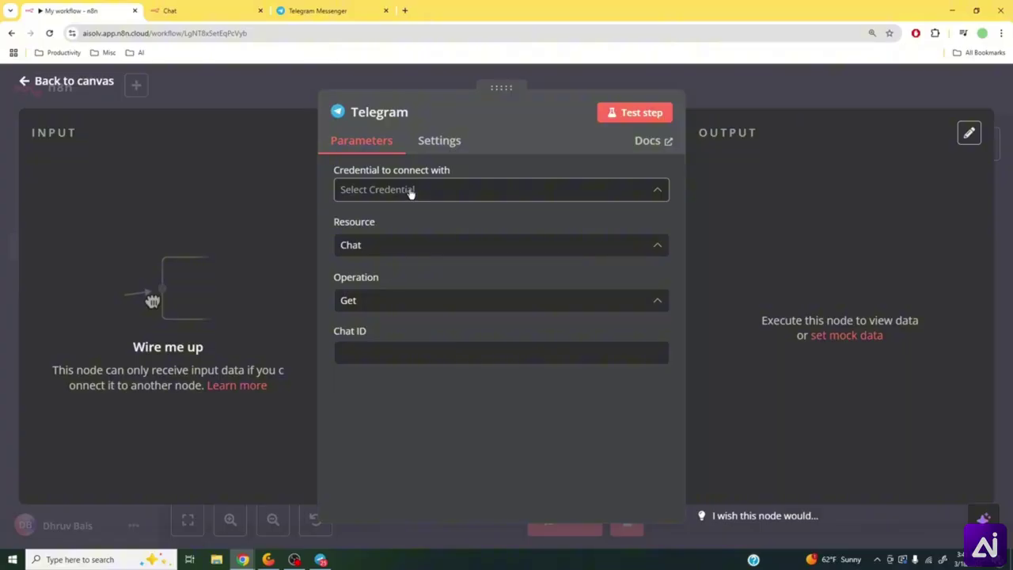
- Close the Telegram website after viewing it, and switch to the Telegram desktop app with its window maximized and chat list widened
{"action": "left_click", "coordinate": [328, 10]}
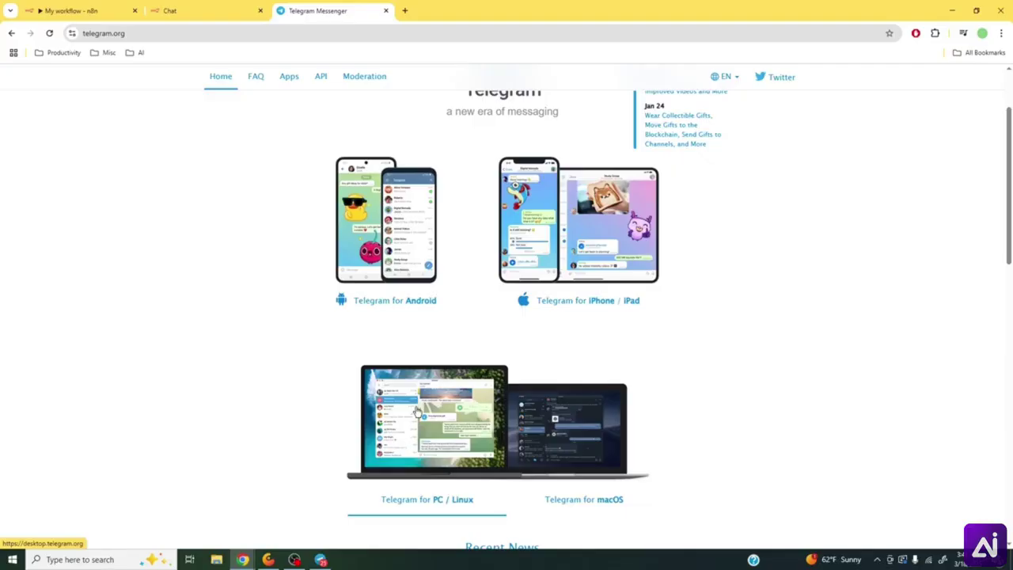
{"action": "middle_click", "coordinate": [331, 5]}
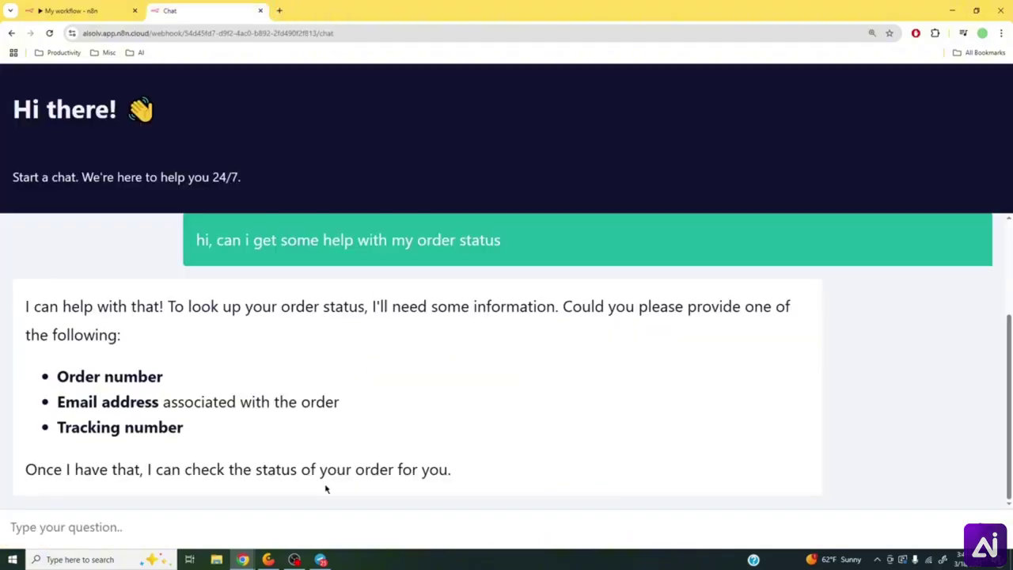
{"action": "left_click", "coordinate": [321, 561]}
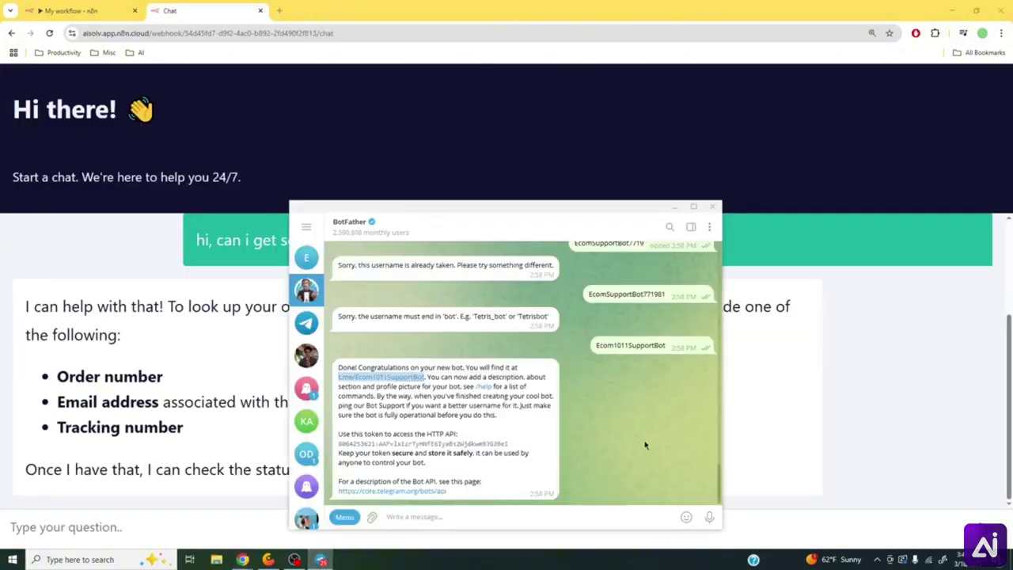
{"action": "double_click", "coordinate": [329, 210]}
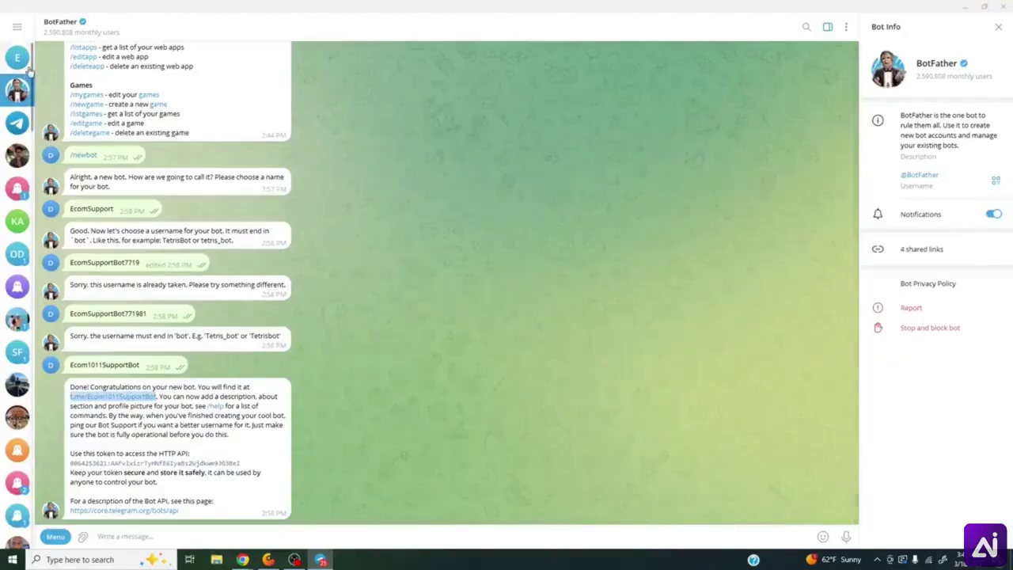
{"action": "left_click_drag", "start_coordinate": [35, 68], "coordinate": [95, 68]}
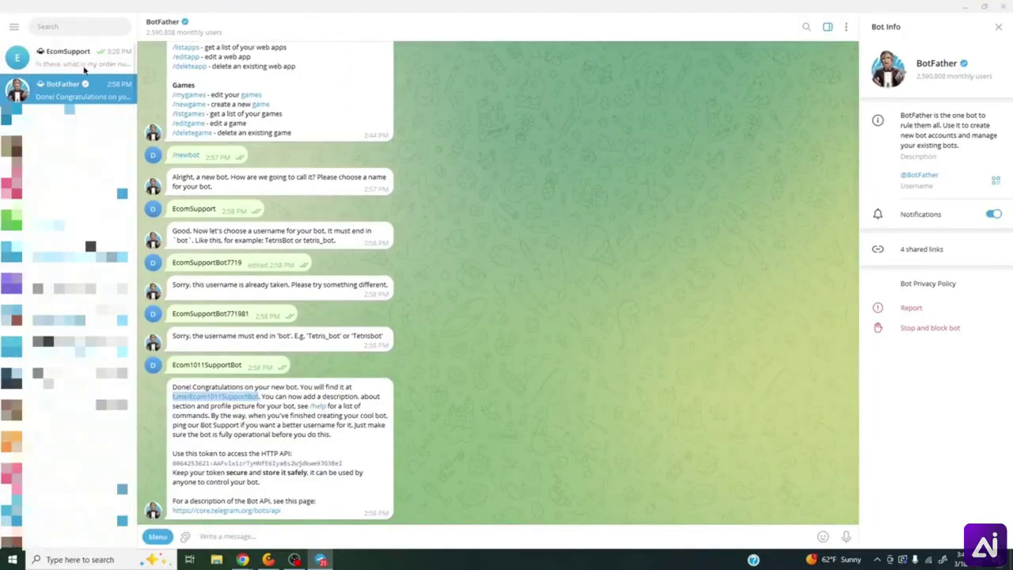
- Search the Telegram chats for "botfather" and open the verified BotFather chat
{"action": "left_click", "coordinate": [58, 27]}
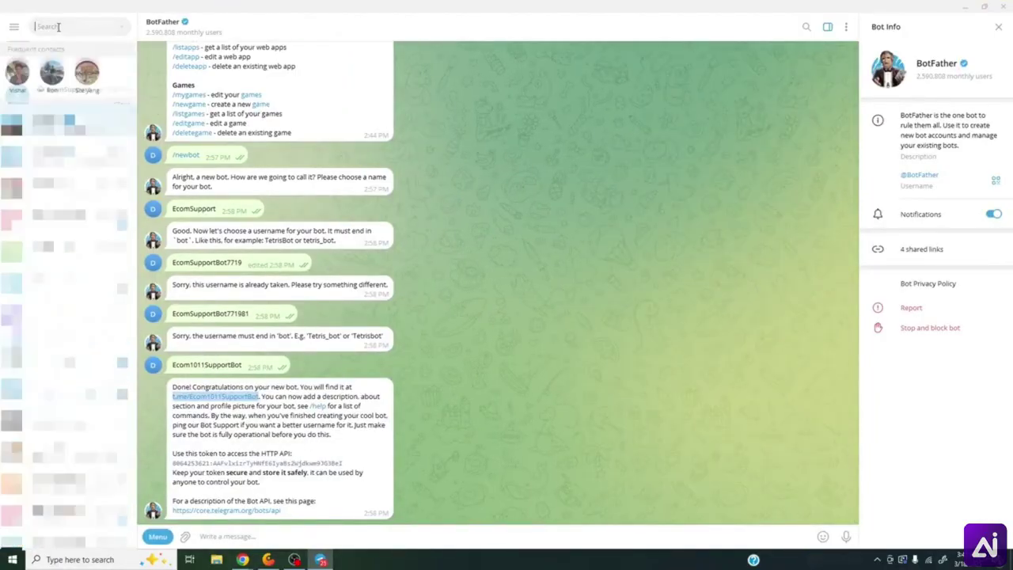
{"action": "type", "text": "bo"}
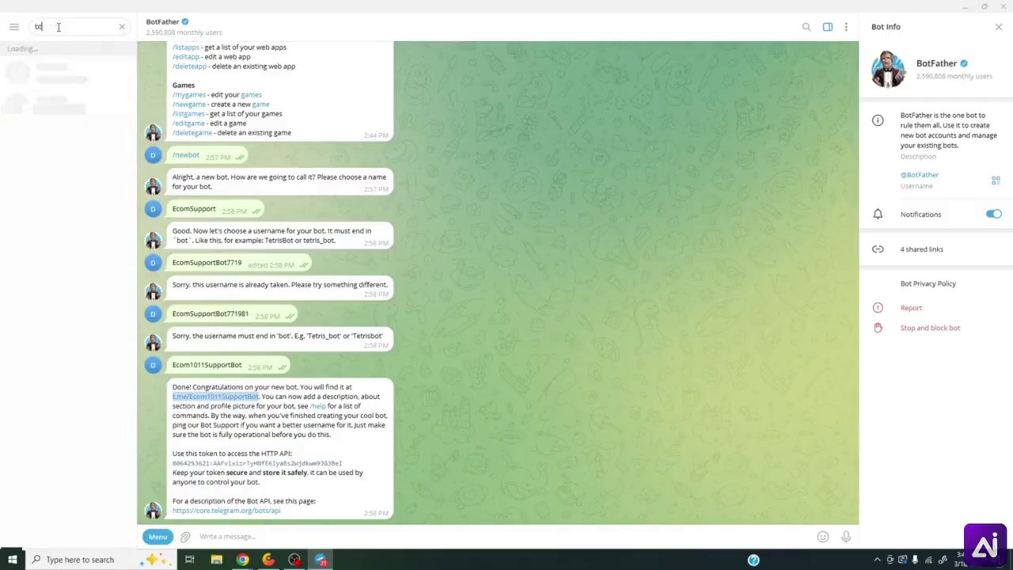
{"action": "type", "text": "tfather"}
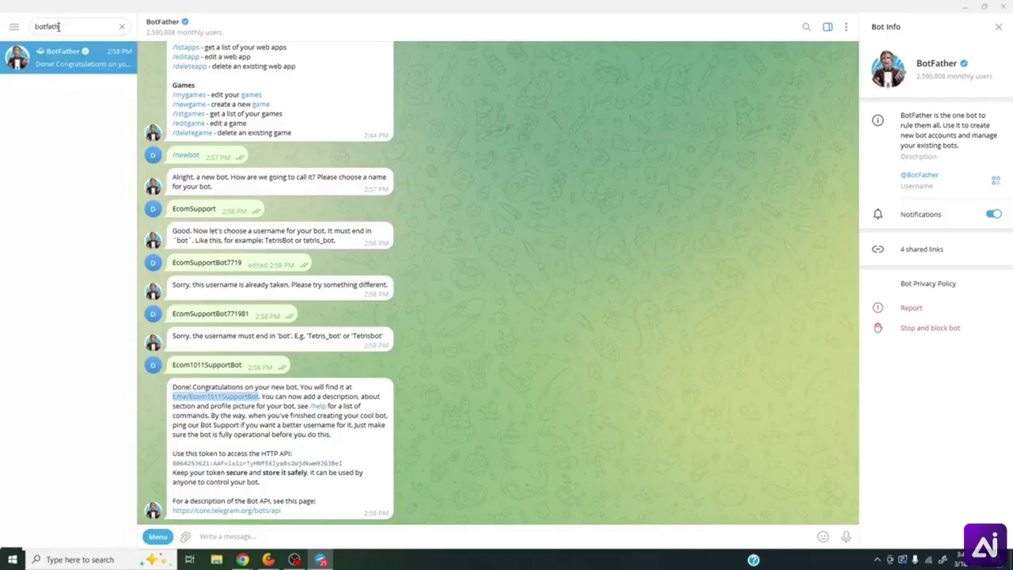
{"action": "left_click", "coordinate": [63, 48]}
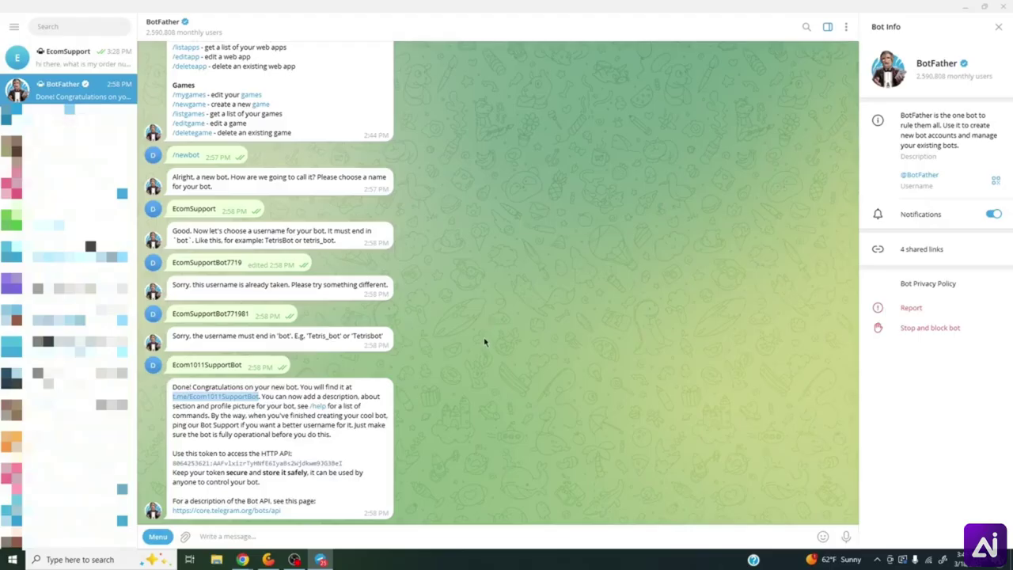
- Send BotFather the /start and /mybots commands to list the available commands and existing bots
{"action": "left_click", "coordinate": [457, 537]}
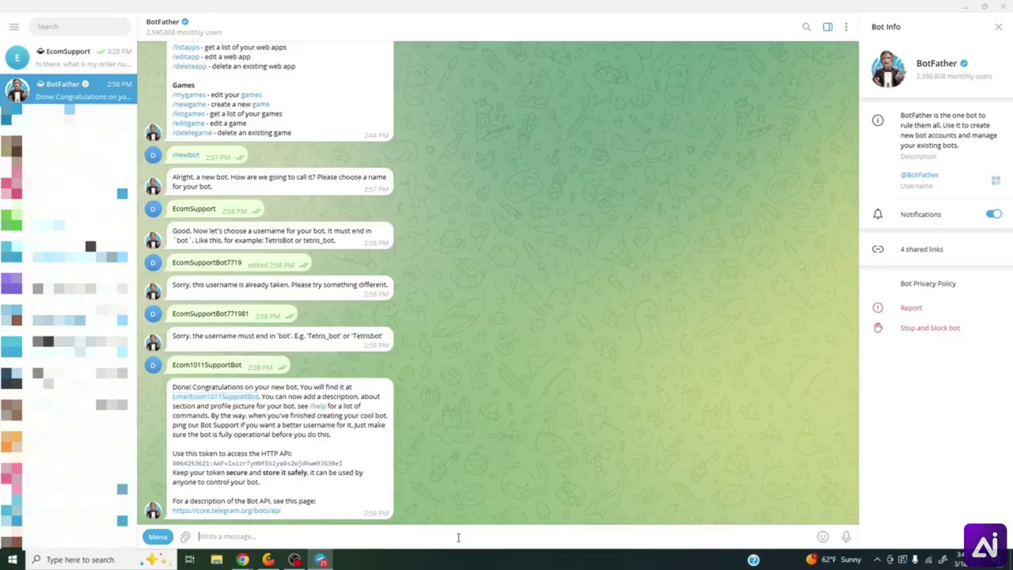
{"action": "type", "text": "/start"}
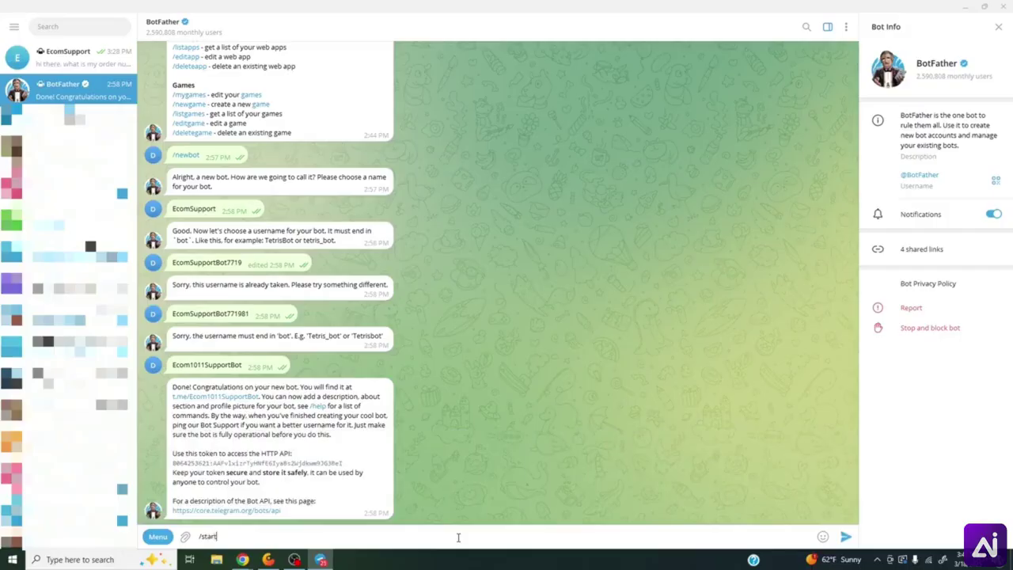
{"action": "key", "text": "Return"}
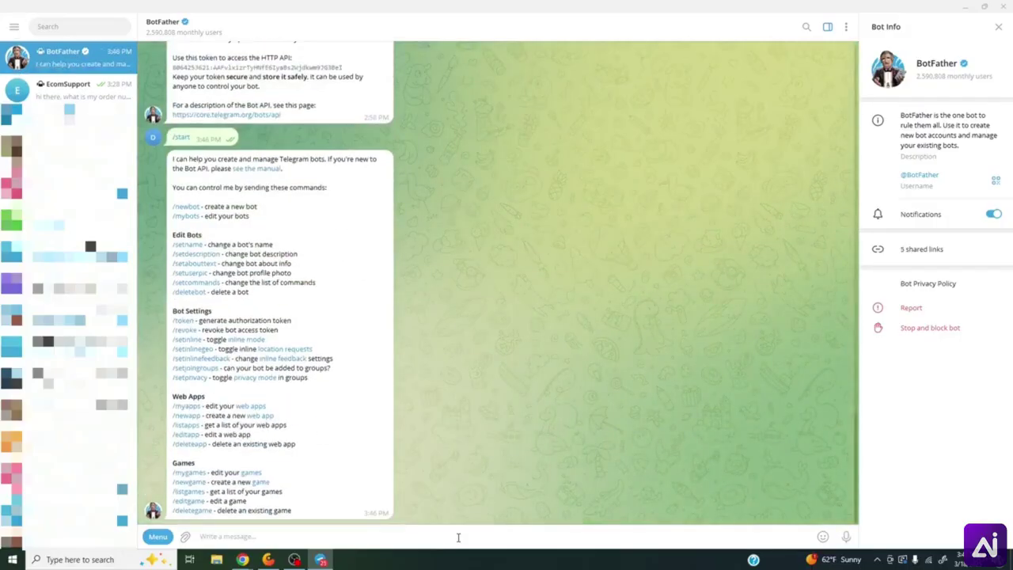
{"action": "double_click", "coordinate": [295, 291]}
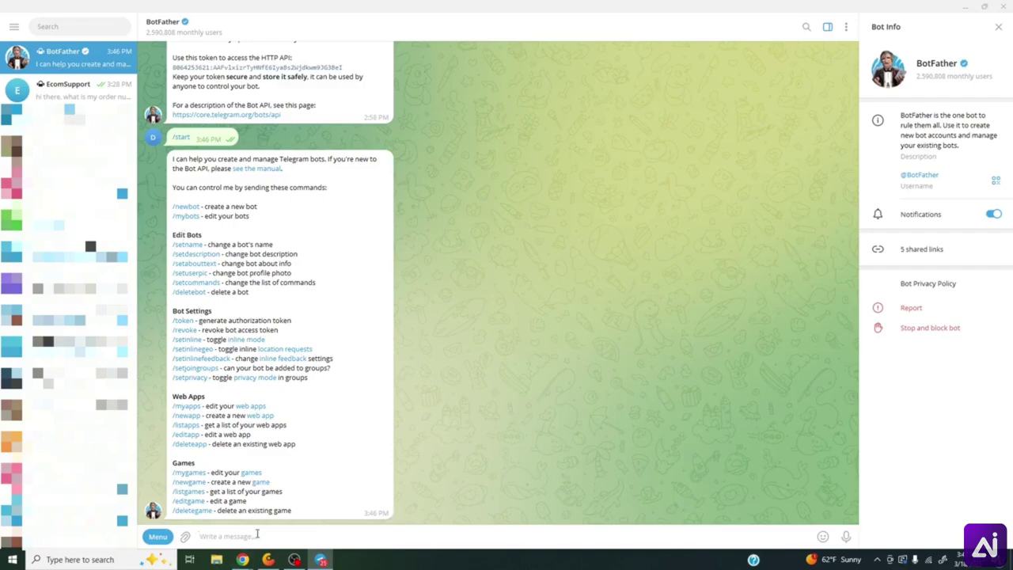
{"action": "type", "text": "/mybots"}
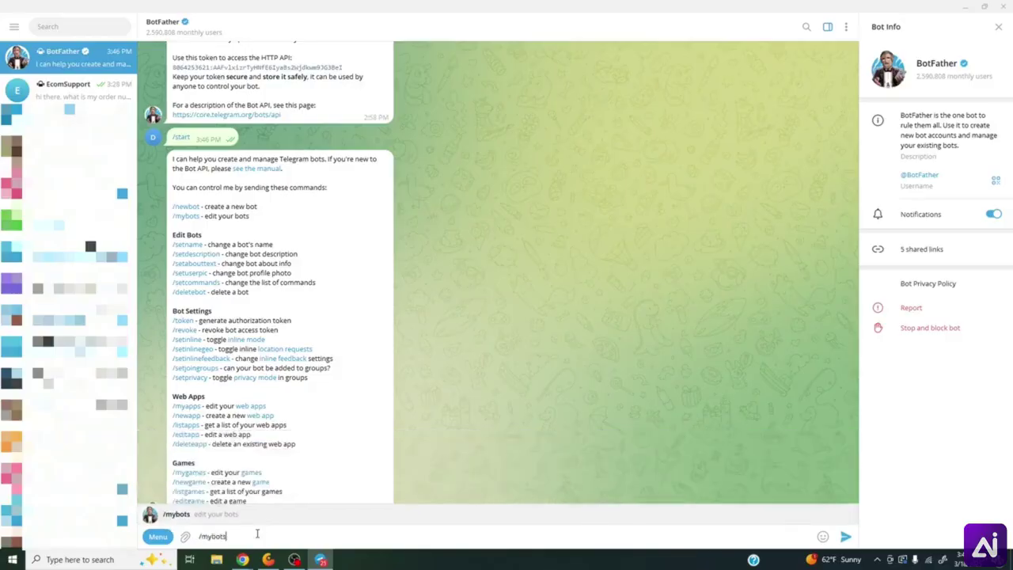
{"action": "key", "text": "Return"}
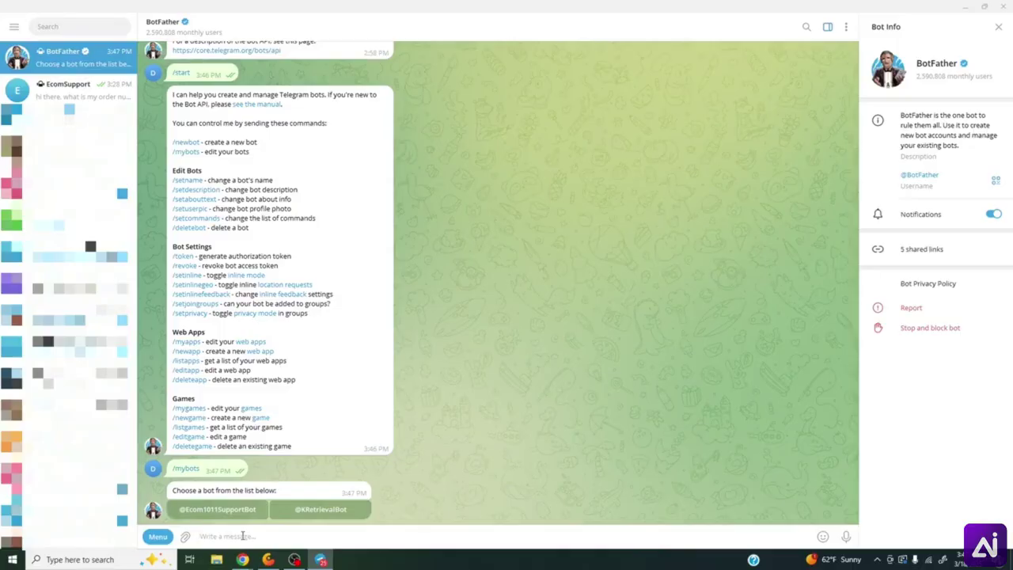
- Request a new bot from BotFather with /newbot and name it EcomSupport
{"action": "type", "text": "/new"}
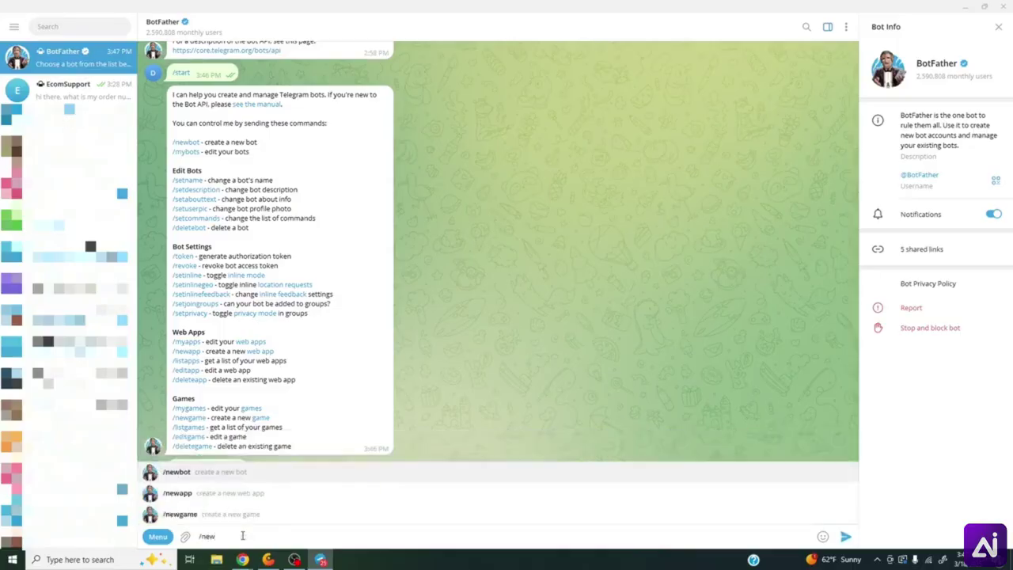
{"action": "type", "text": "bot"}
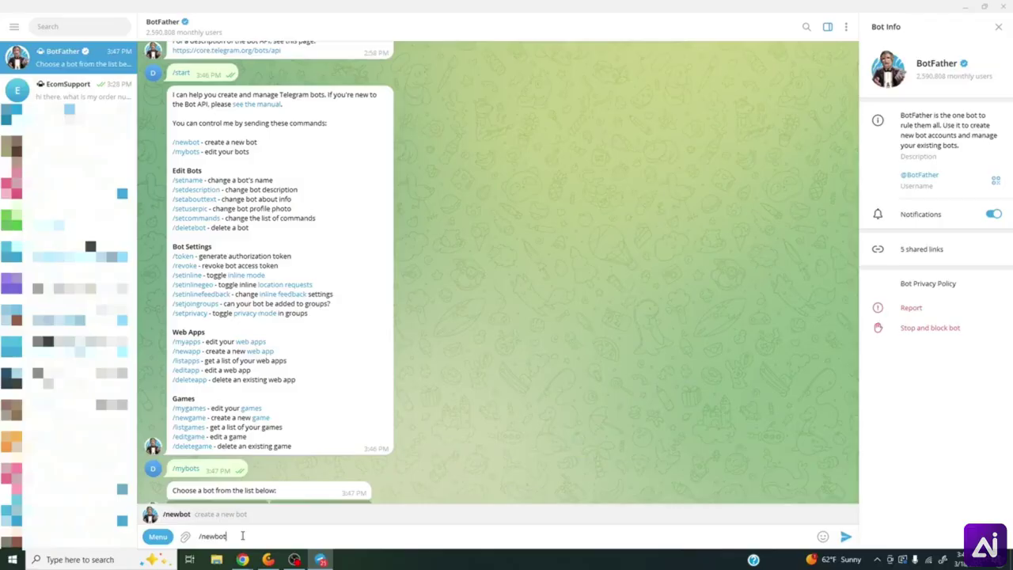
{"action": "key", "text": "Return"}
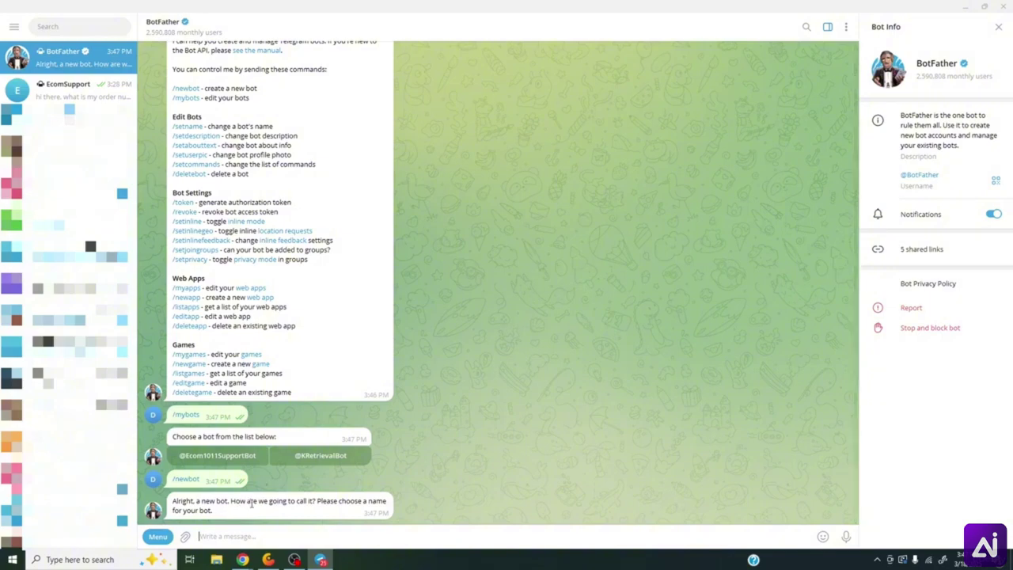
{"action": "triple_click", "coordinate": [300, 502]}
{"action": "left_click", "coordinate": [295, 536]}
{"action": "type", "text": "Ecom"}
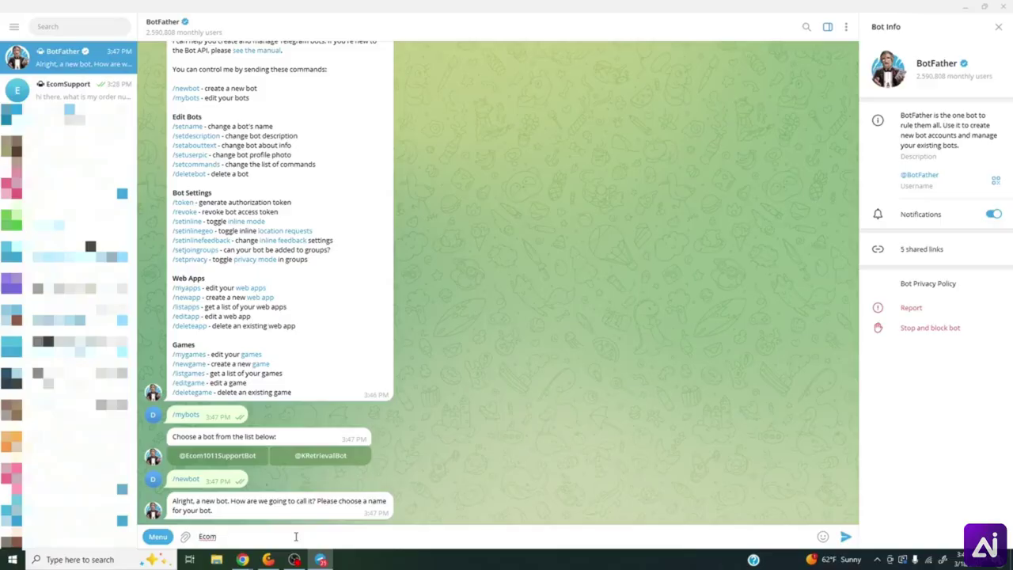
{"action": "type", "text": "B"}
{"action": "key", "text": "Return"}
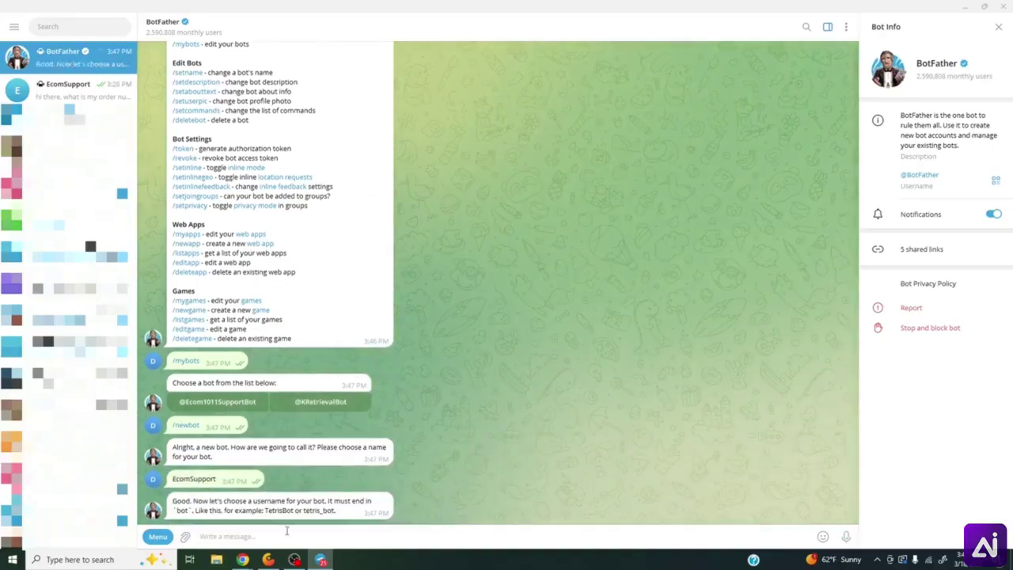
- Try to register EcomSupportBot as the new bot's username and read BotFather's response
{"action": "double_click", "coordinate": [183, 510]}
{"action": "left_click", "coordinate": [257, 537]}
{"action": "type", "text": "EcomSupportBot"}
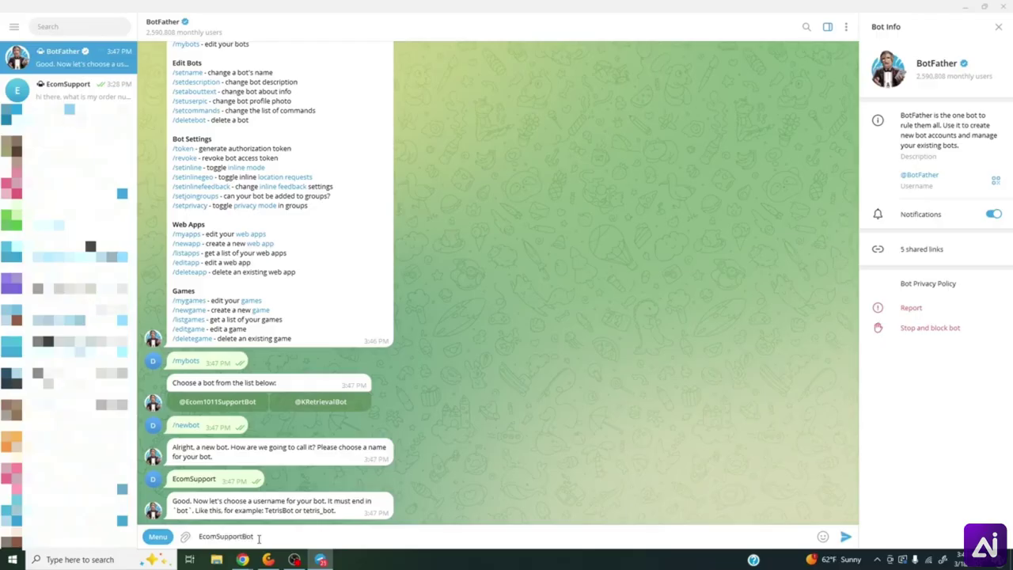
{"action": "key", "text": "Return"}
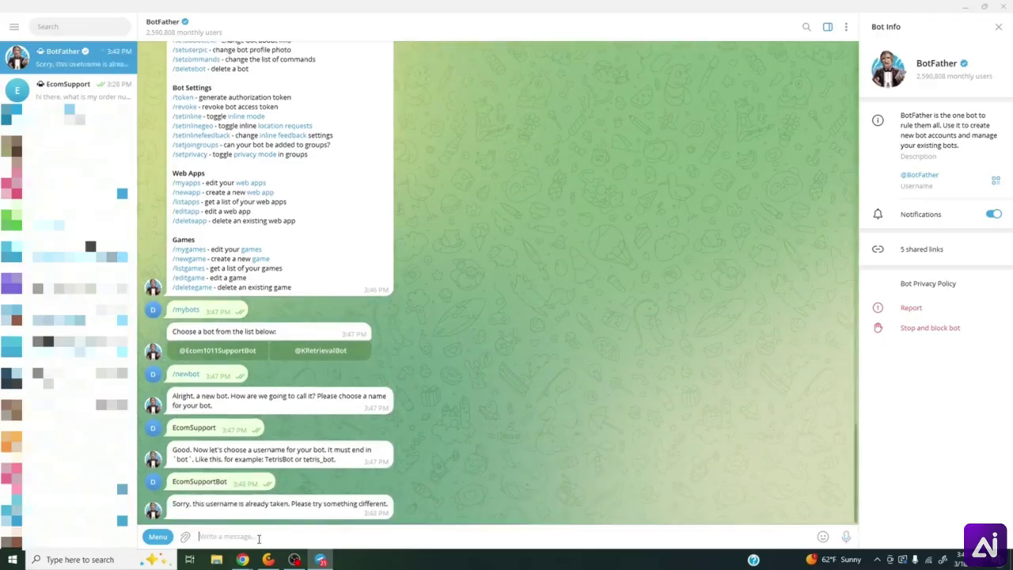
{"action": "triple_click", "coordinate": [247, 504]}
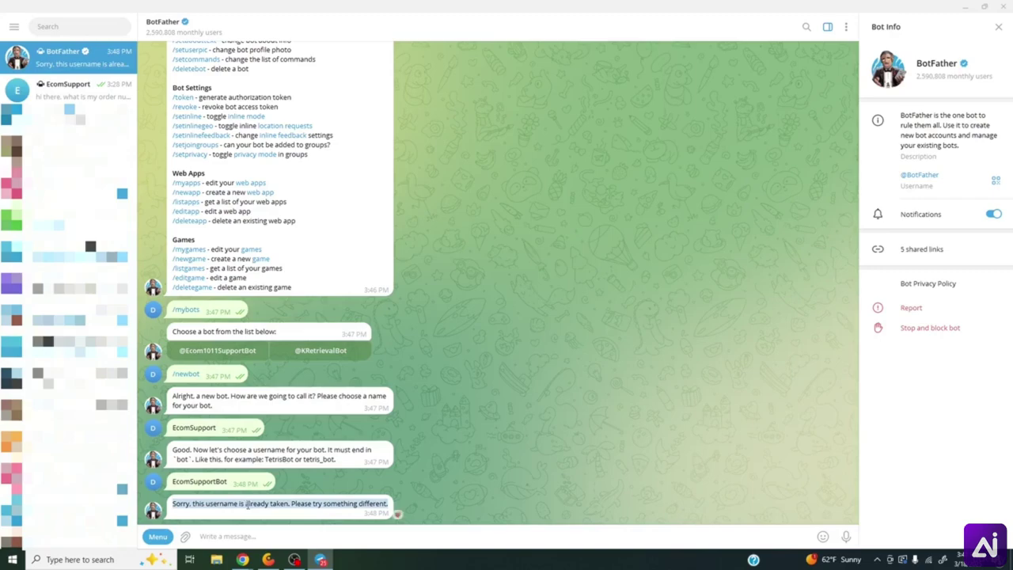
{"action": "double_click", "coordinate": [194, 480]}
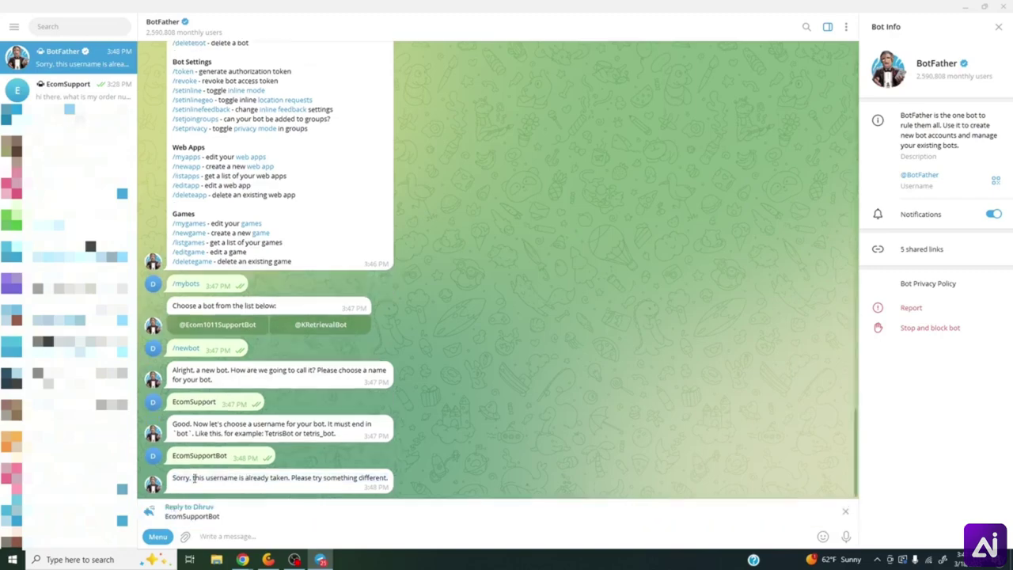
{"action": "left_click", "coordinate": [845, 511]}
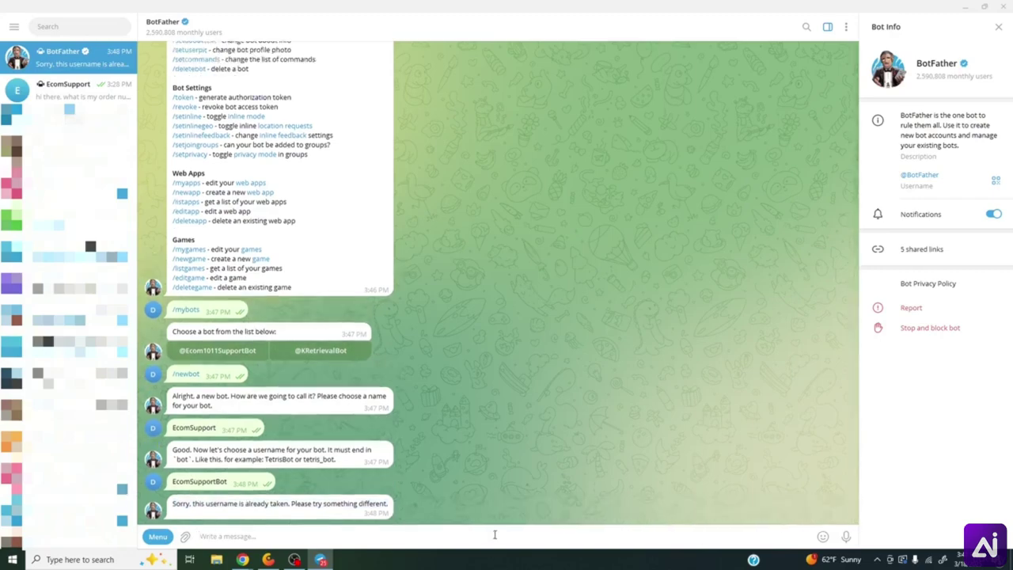
- Submit LongLashesSupportBot as the new bot's username
{"action": "type", "text": "Ecom"}
{"action": "key", "text": "BackSpace"}
{"action": "key", "text": "BackSpace"}
{"action": "key", "text": "BackSpace"}
{"action": "key", "text": "BackSpace"}
{"action": "type", "text": "4"}
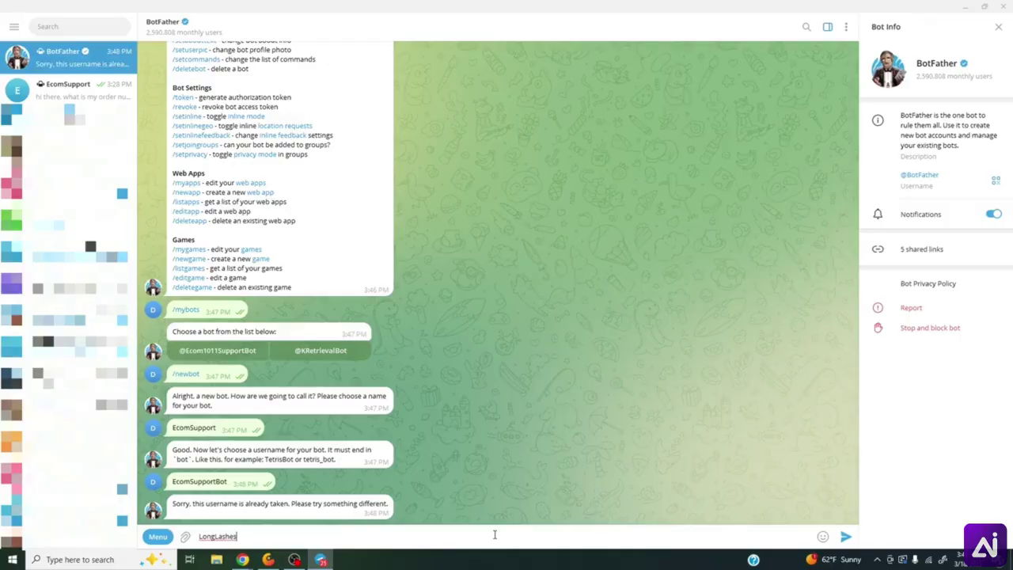
{"action": "type", "text": "SupportBot"}
{"action": "key", "text": "Return"}
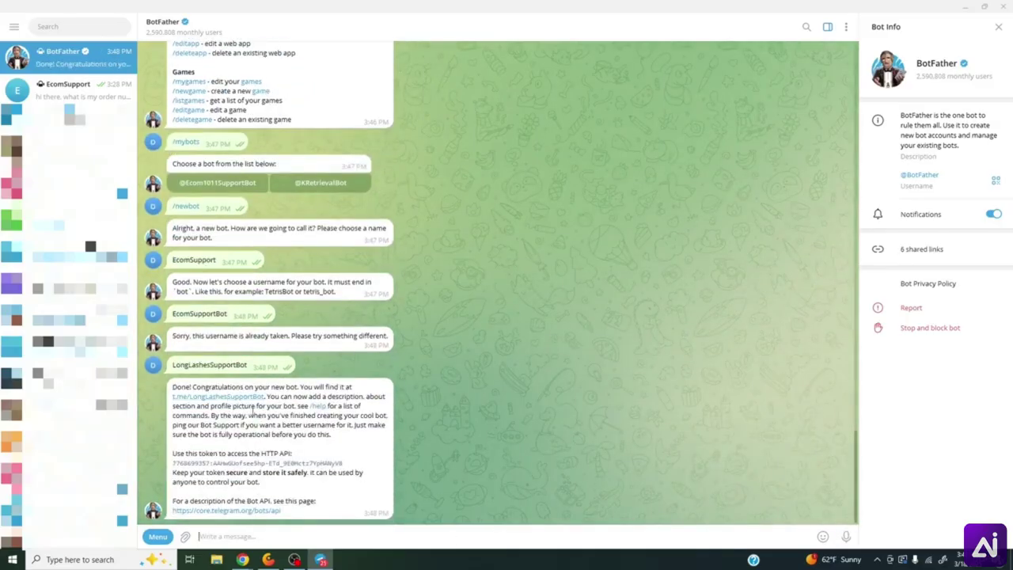
- Read BotFather's creation message and copy the new bot's HTTP API access token
{"action": "double_click", "coordinate": [278, 431]}
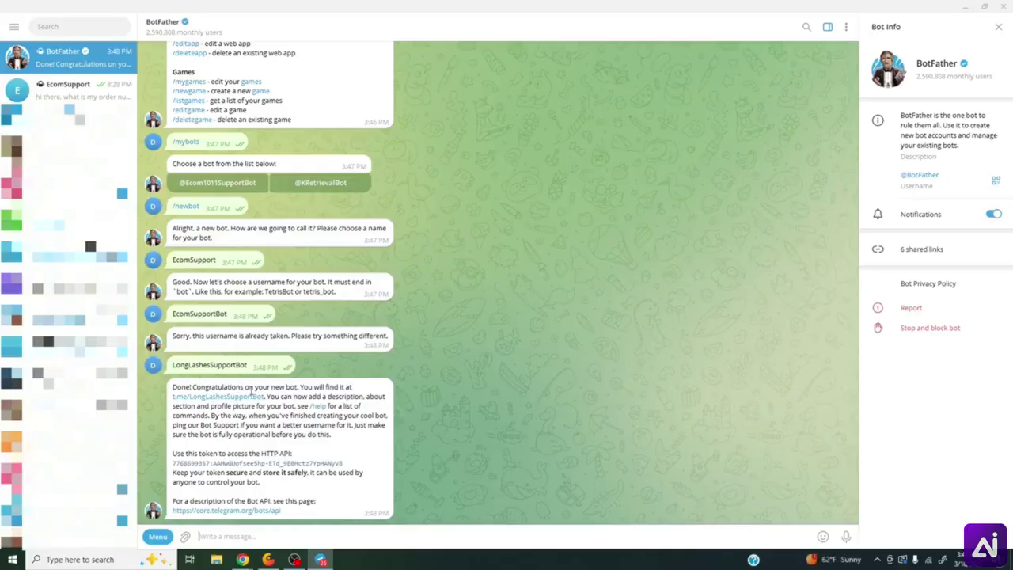
{"action": "double_click", "coordinate": [298, 443]}
{"action": "left_click", "coordinate": [272, 464]}
- Switch back to the n8n workflow, create a Telegram API credential with the copied bot access token, and save it
{"action": "left_click", "coordinate": [322, 561]}
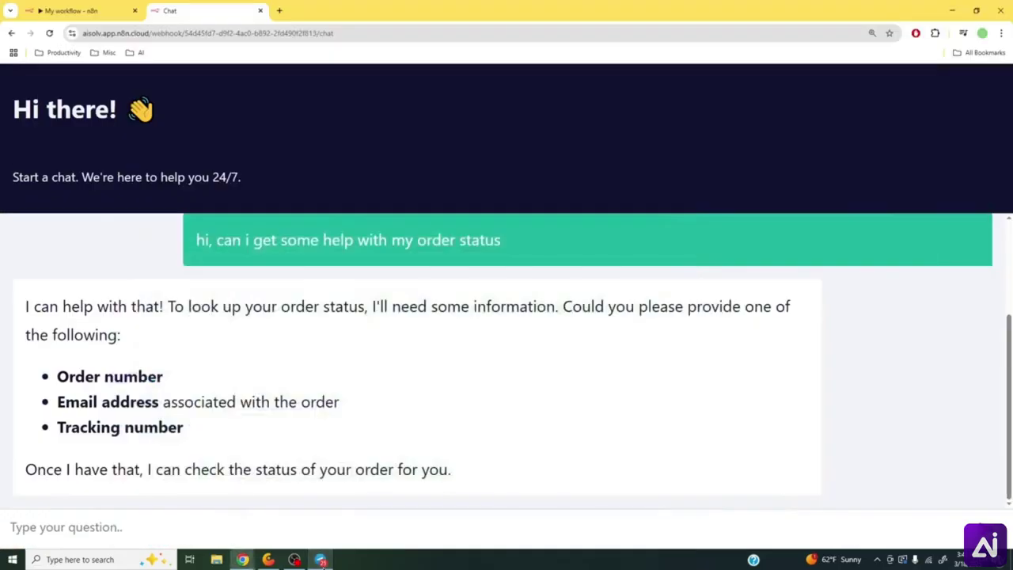
{"action": "left_click", "coordinate": [109, 12]}
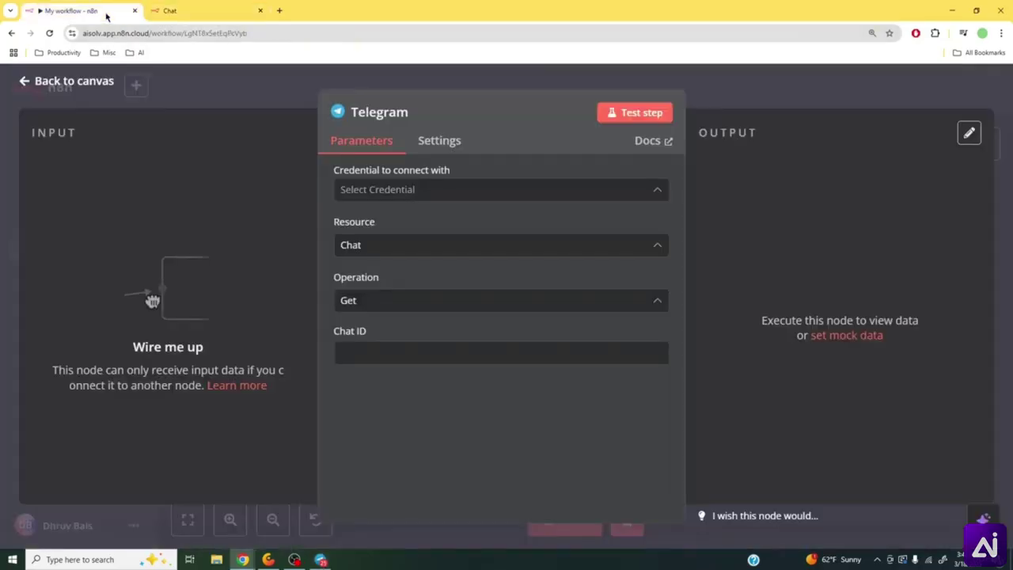
{"action": "left_click", "coordinate": [387, 194]}
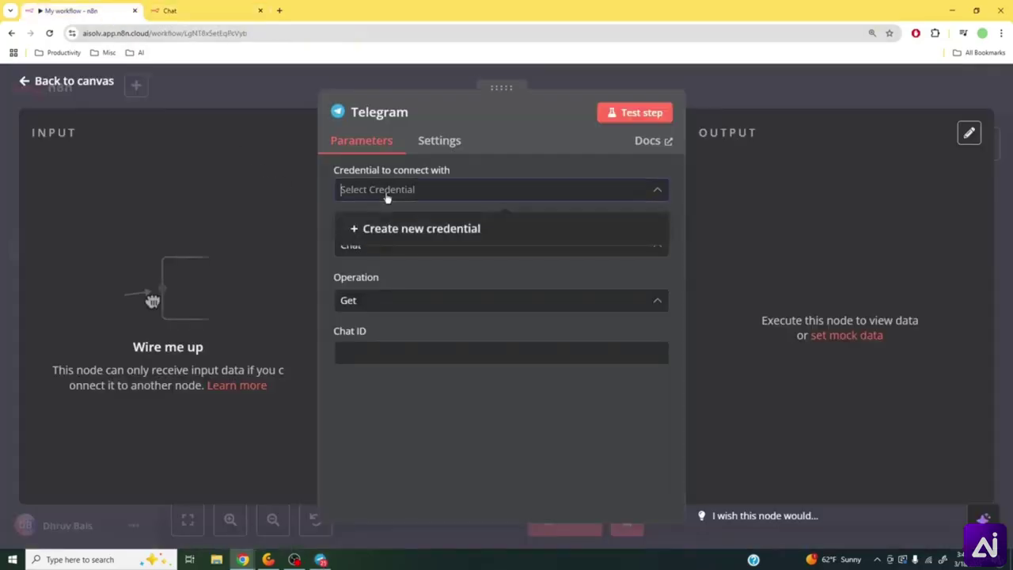
{"action": "left_click", "coordinate": [443, 235]}
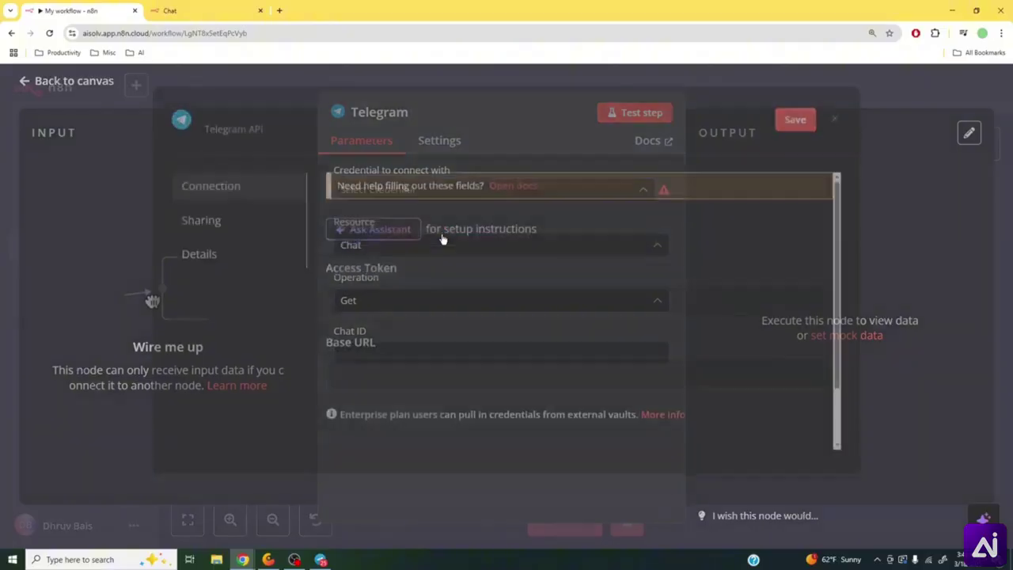
{"action": "left_click", "coordinate": [445, 304]}
{"action": "right_click", "coordinate": [446, 307]}
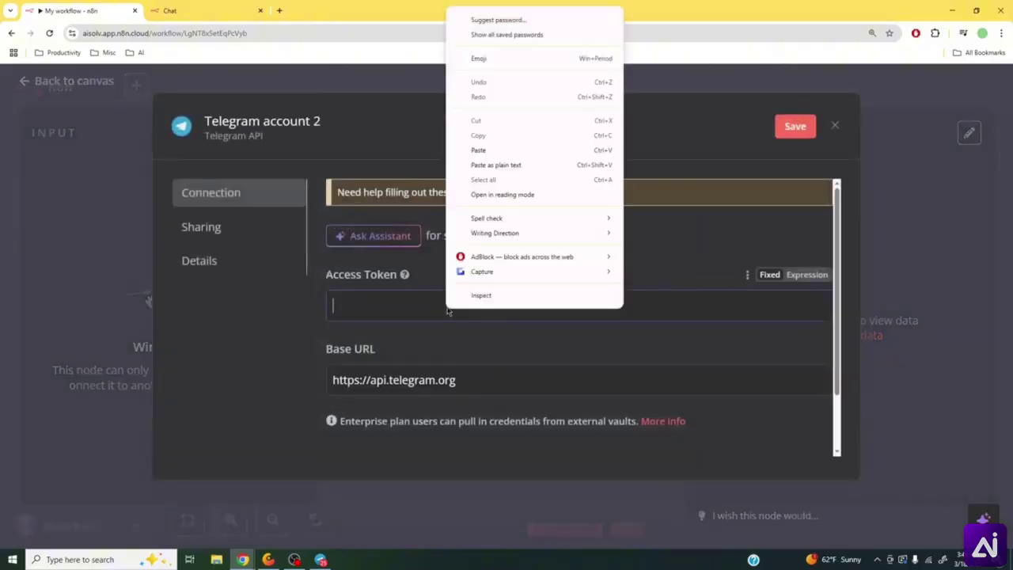
{"action": "left_click", "coordinate": [477, 150]}
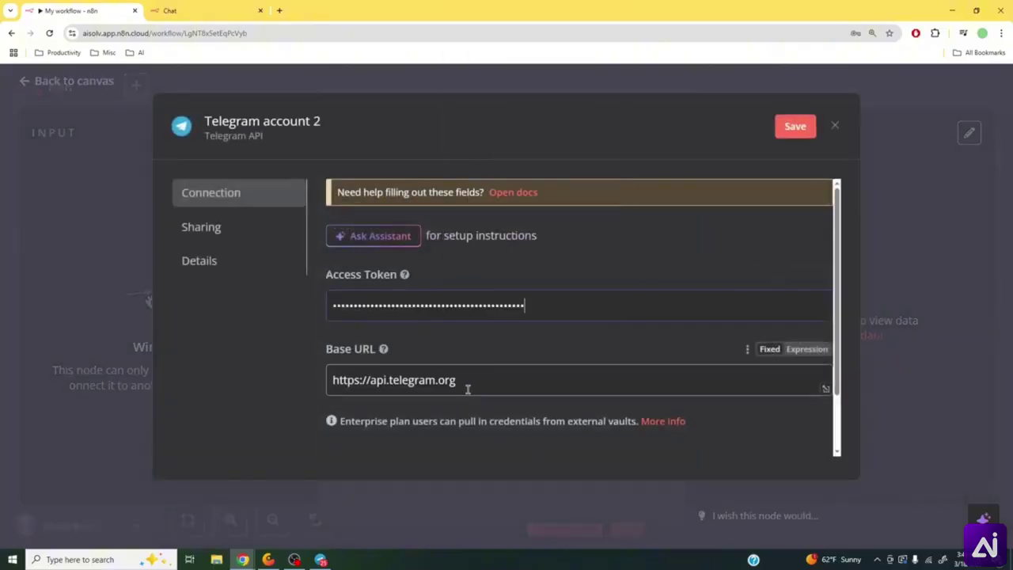
{"action": "left_click", "coordinate": [784, 127]}
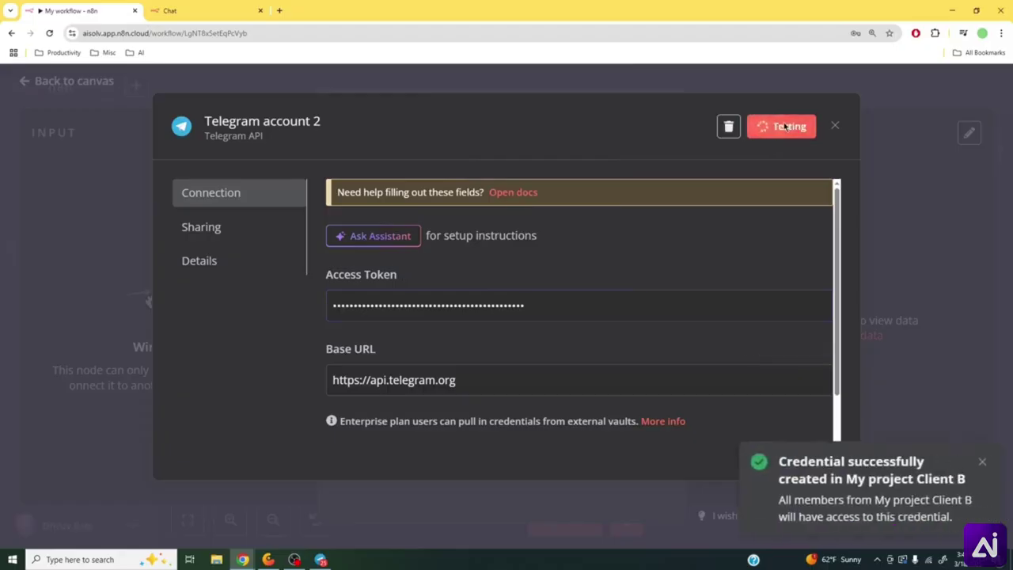
- Close the credential and Telegram node settings, and move the Telegram node to the empty area below the chat trigger
{"action": "left_click", "coordinate": [878, 103]}
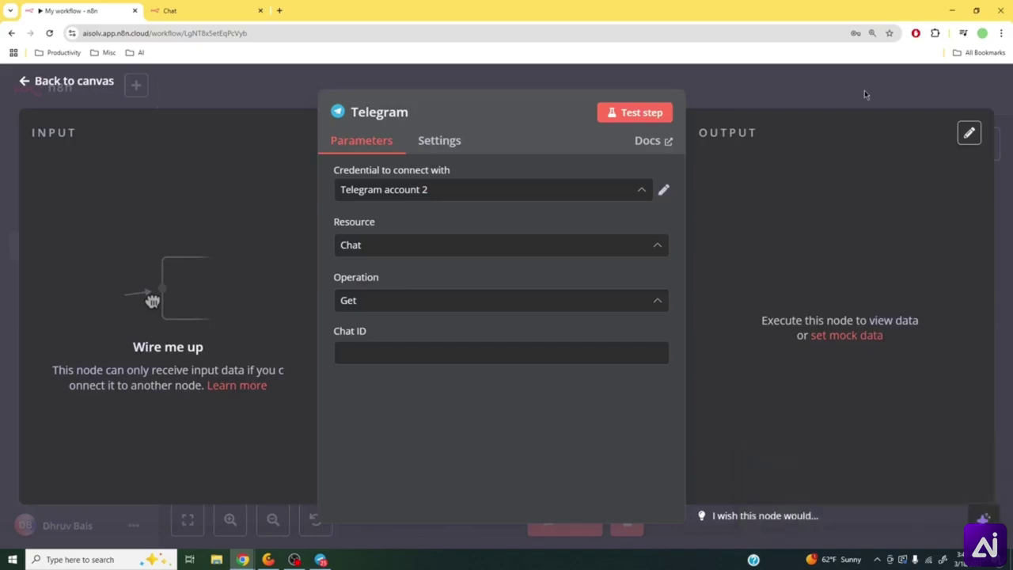
{"action": "left_click", "coordinate": [864, 90]}
{"action": "left_click_drag", "start_coordinate": [377, 286], "coordinate": [388, 394]}
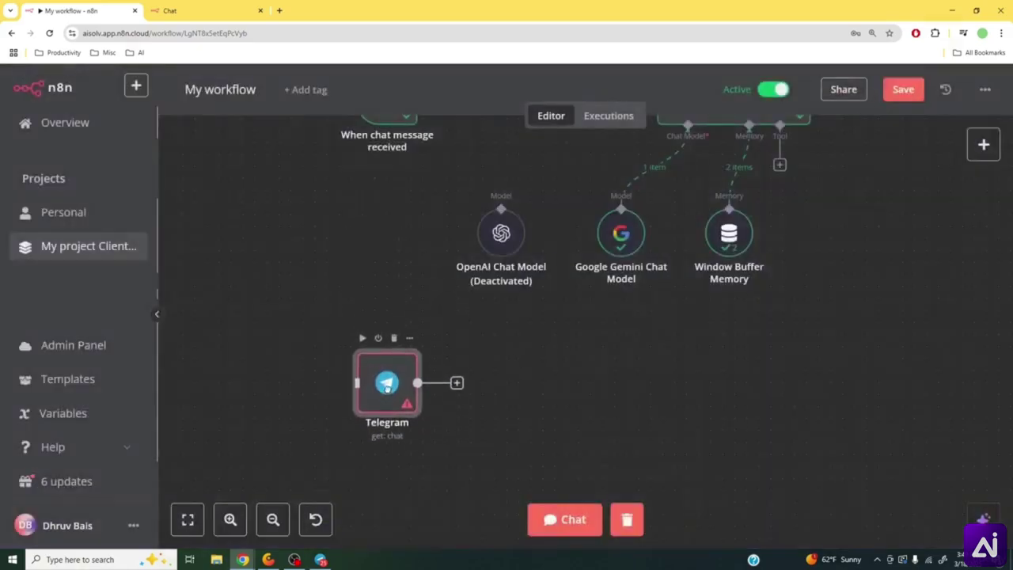
- Add a Telegram "On message" app-event trigger to the workflow and select Telegram account 2 as its credential
{"action": "right_click", "coordinate": [535, 403]}
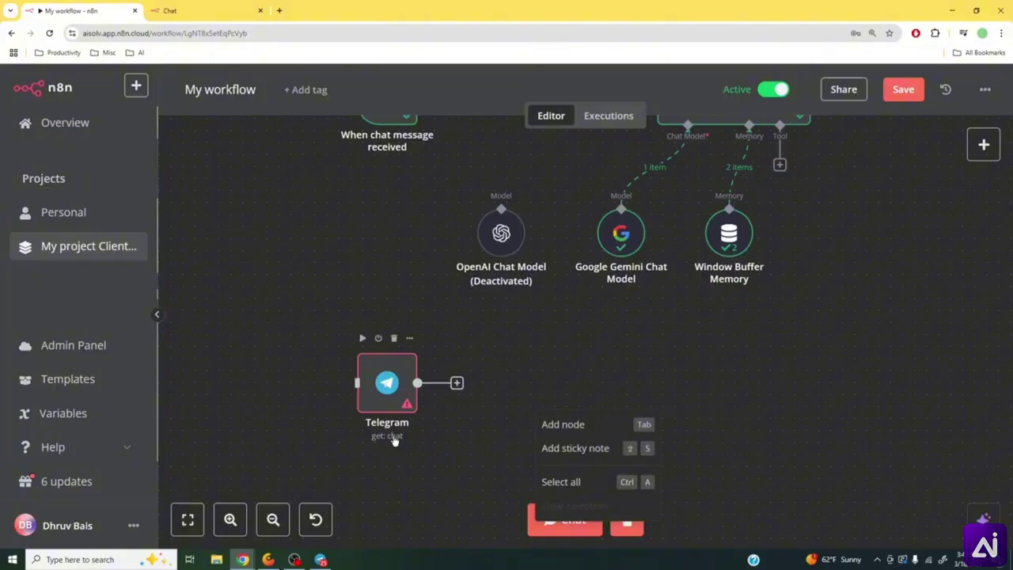
{"action": "left_click", "coordinate": [582, 427]}
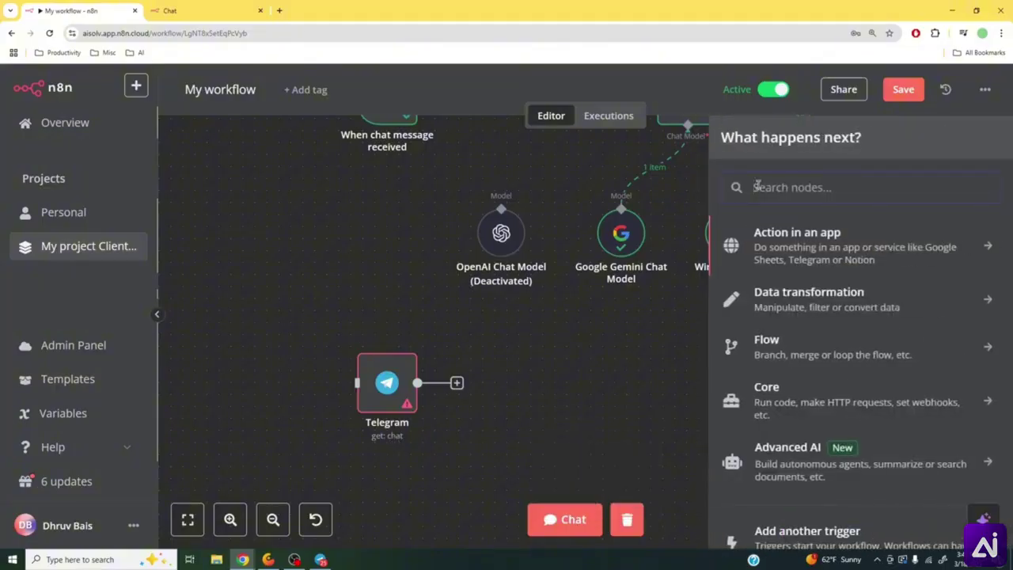
{"action": "type", "text": "trigger"}
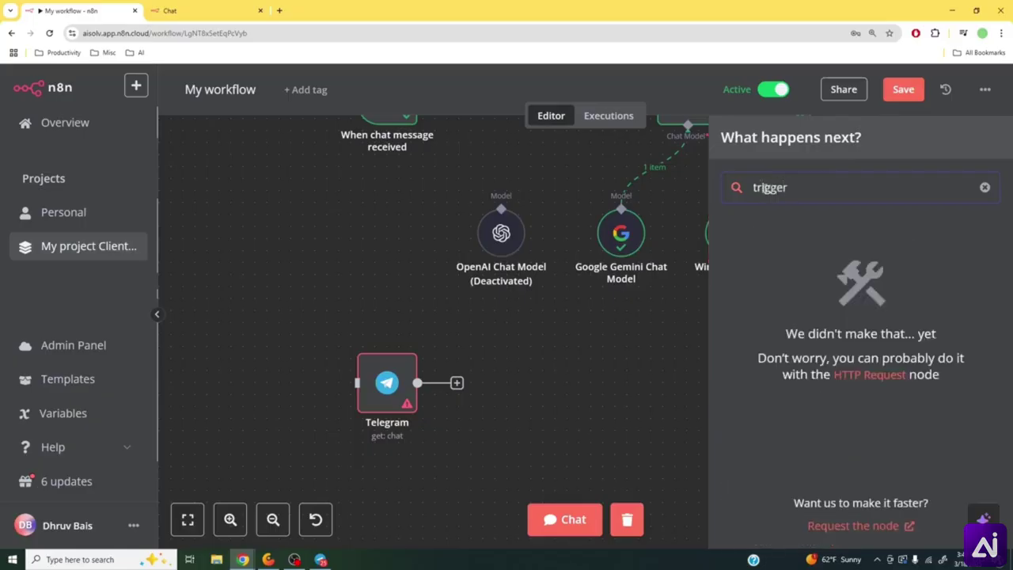
{"action": "key", "text": "BackSpace"}
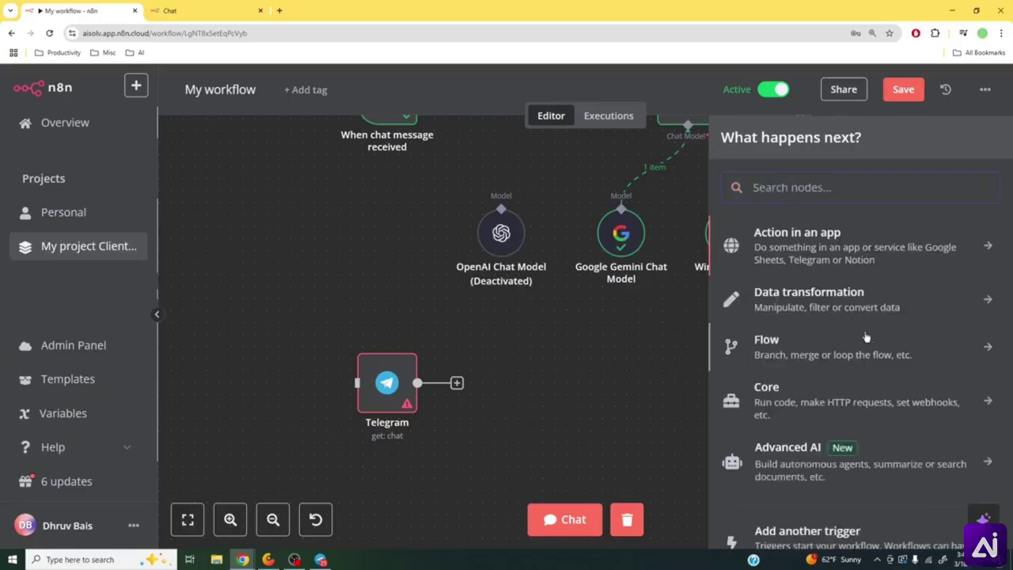
{"action": "scroll", "coordinate": [815, 451], "scroll_direction": "down", "scroll_amount": 1}
{"action": "left_click", "coordinate": [813, 475]}
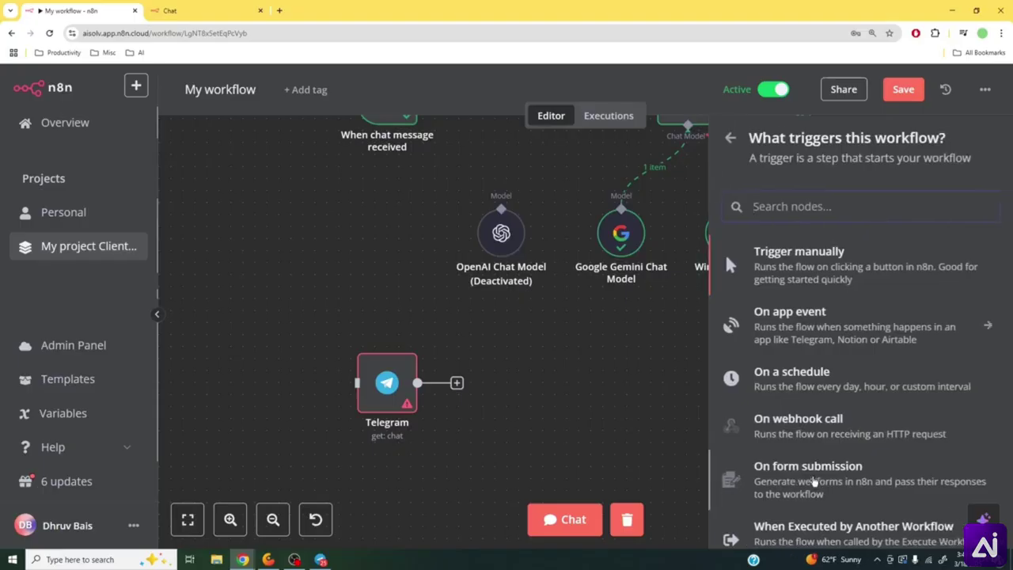
{"action": "left_click", "coordinate": [792, 336]}
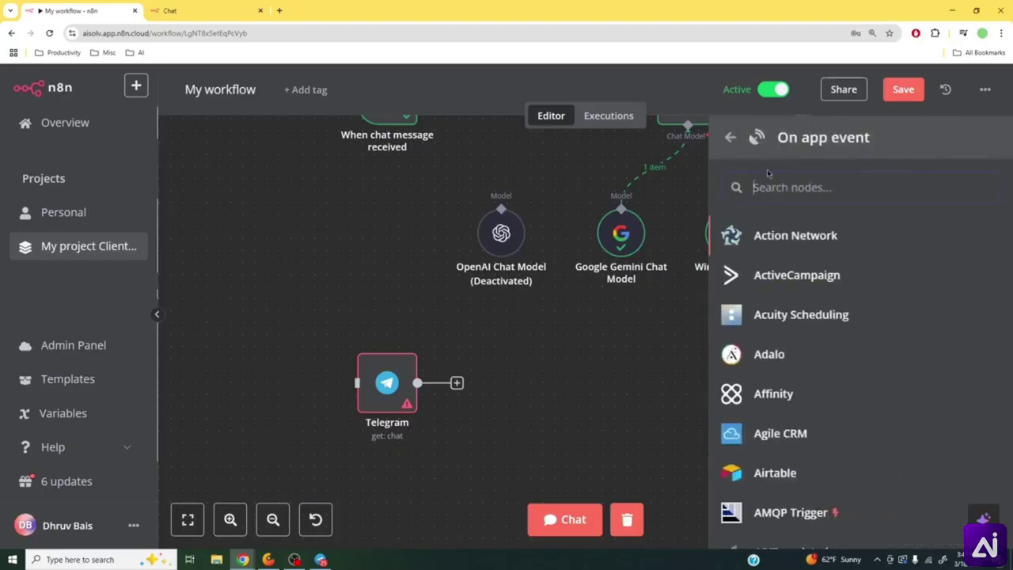
{"action": "type", "text": "tele"}
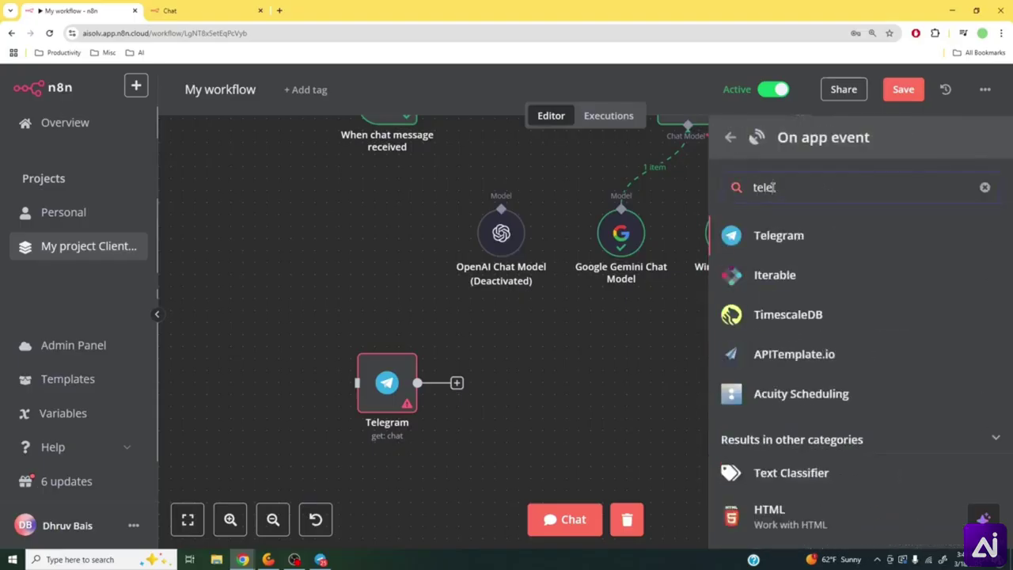
{"action": "left_click", "coordinate": [787, 234]}
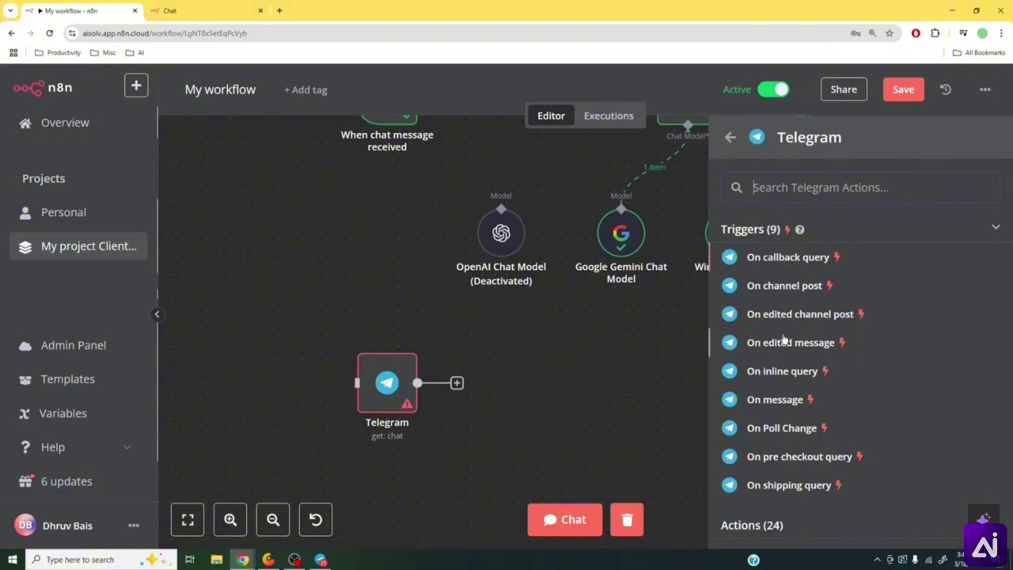
{"action": "left_click", "coordinate": [775, 399]}
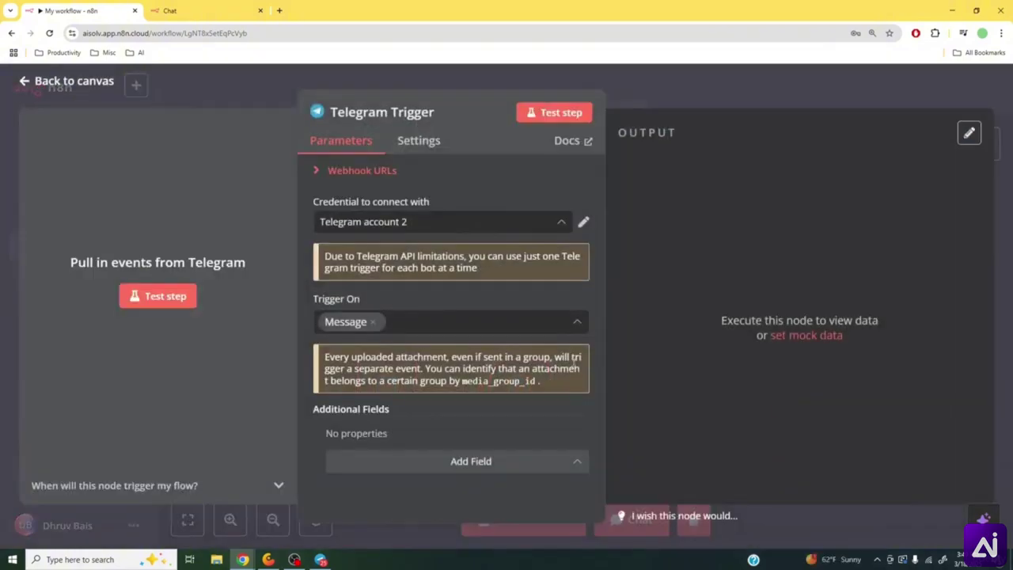
{"action": "left_click", "coordinate": [544, 221]}
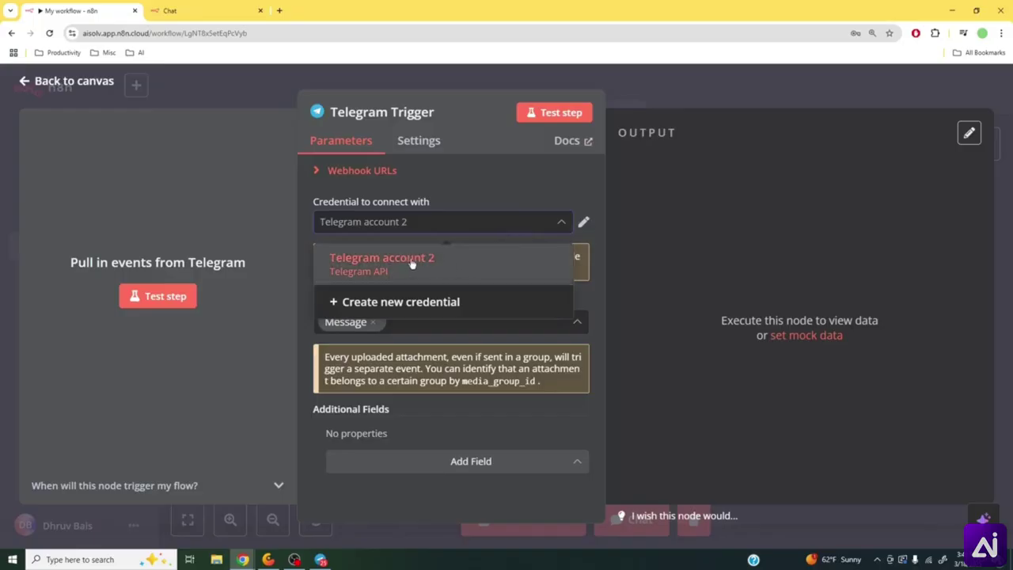
{"action": "left_click", "coordinate": [411, 263]}
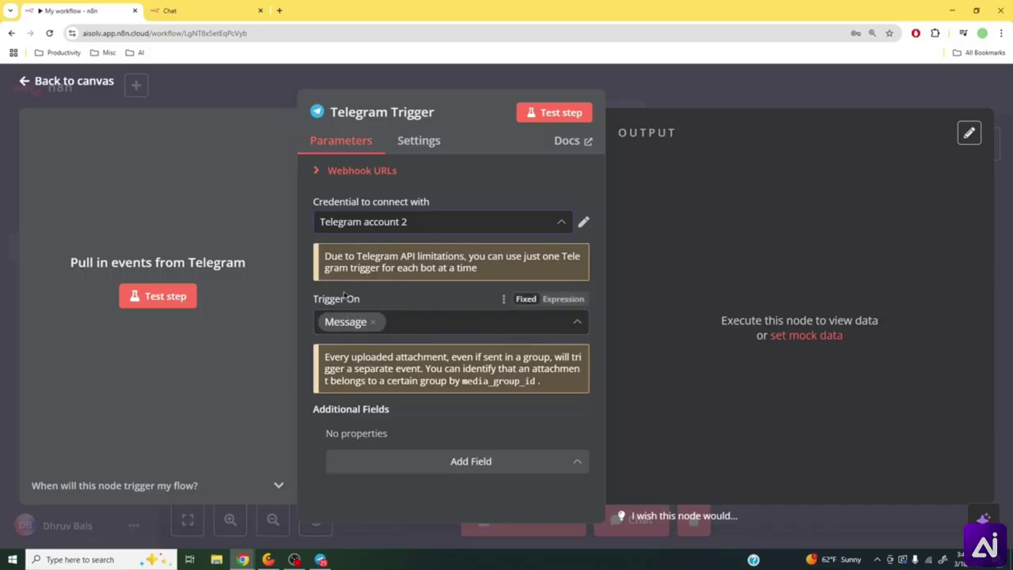
- Examine the Telegram Trigger's available Trigger On events and additional fields, and return to the canvas
{"action": "left_click", "coordinate": [463, 319]}
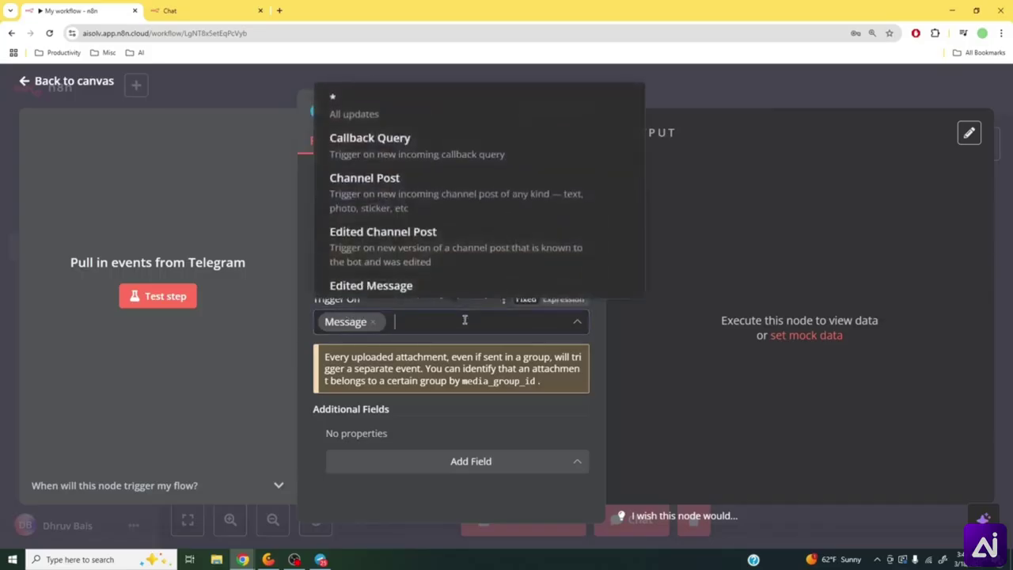
{"action": "scroll", "coordinate": [431, 261], "scroll_direction": "down", "scroll_amount": 1}
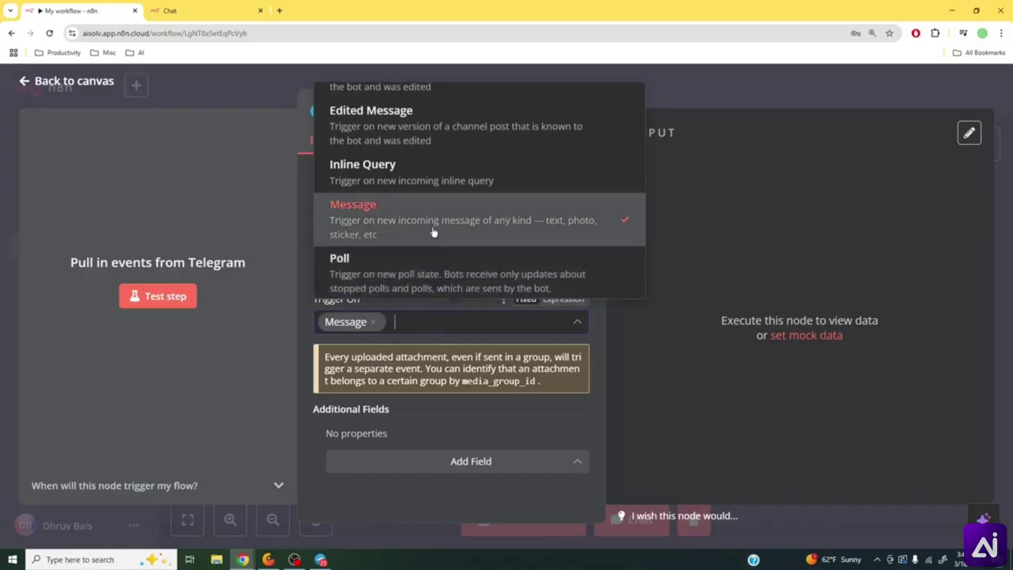
{"action": "scroll", "coordinate": [433, 231], "scroll_direction": "up", "scroll_amount": 3}
{"action": "scroll", "coordinate": [433, 231], "scroll_direction": "up", "scroll_amount": 1}
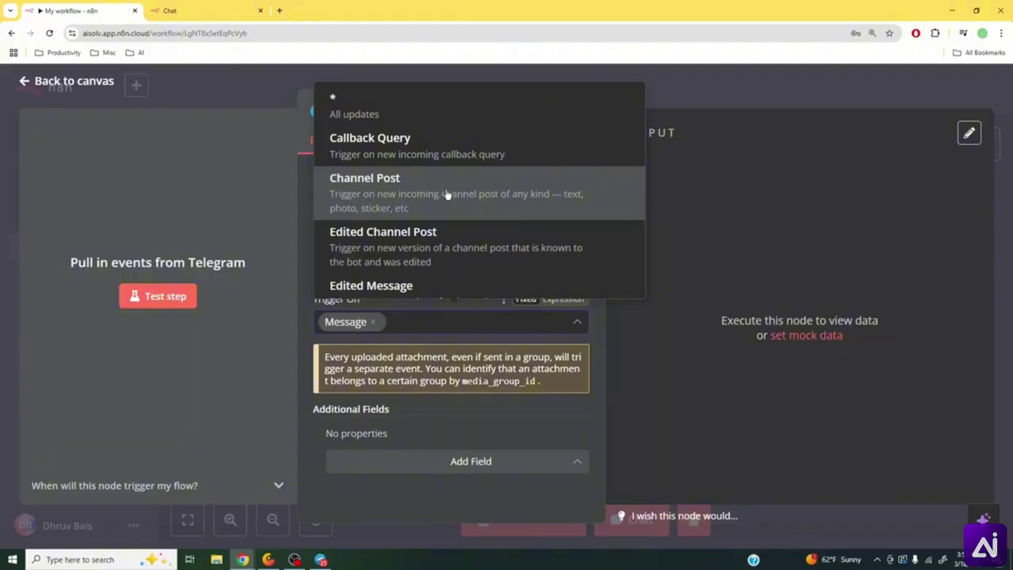
{"action": "scroll", "coordinate": [447, 195], "scroll_direction": "down", "scroll_amount": 4}
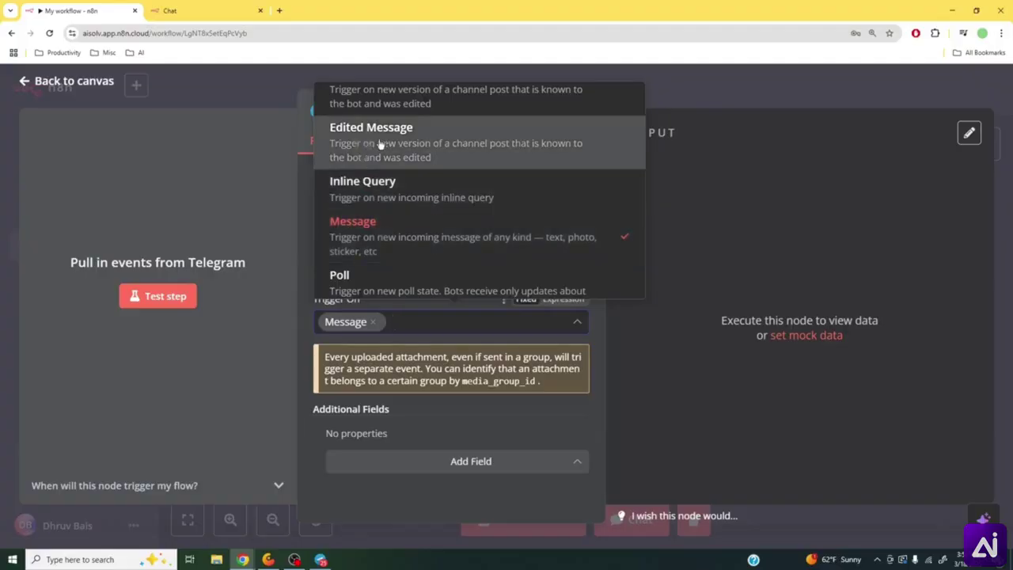
{"action": "scroll", "coordinate": [464, 274], "scroll_direction": "down", "scroll_amount": 1}
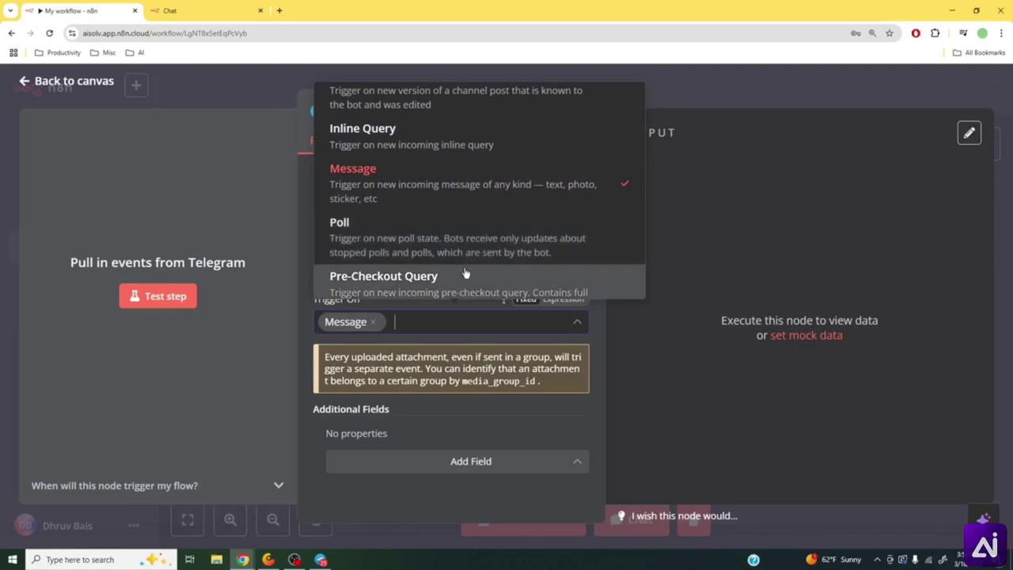
{"action": "scroll", "coordinate": [465, 273], "scroll_direction": "down", "scroll_amount": 1}
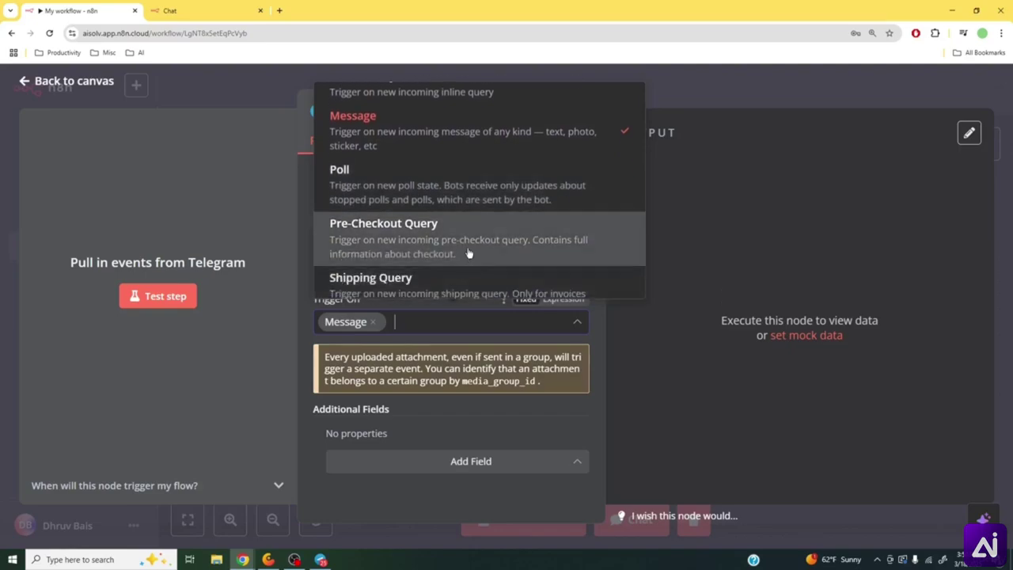
{"action": "scroll", "coordinate": [468, 249], "scroll_direction": "up", "scroll_amount": 1}
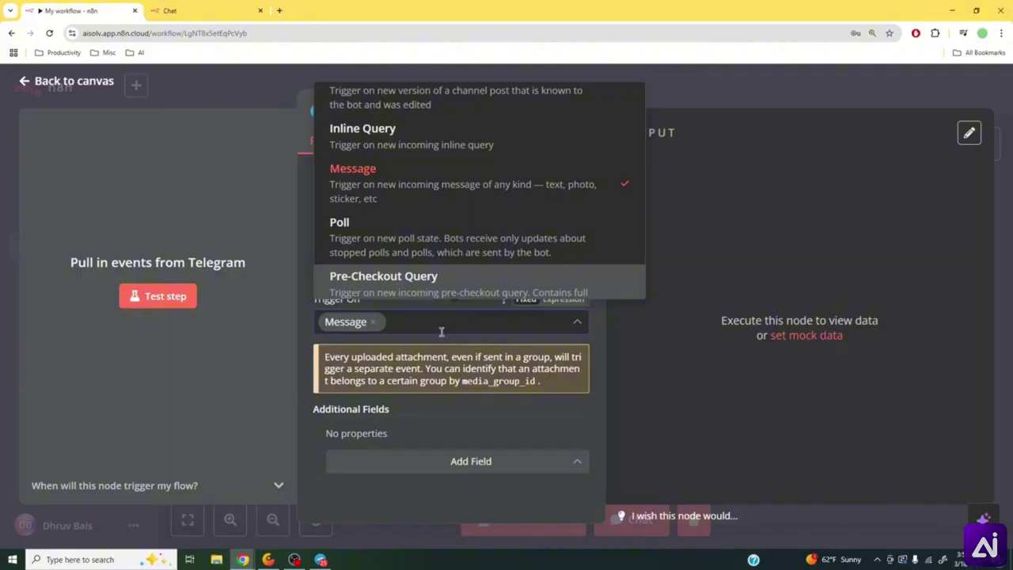
{"action": "left_click", "coordinate": [465, 411]}
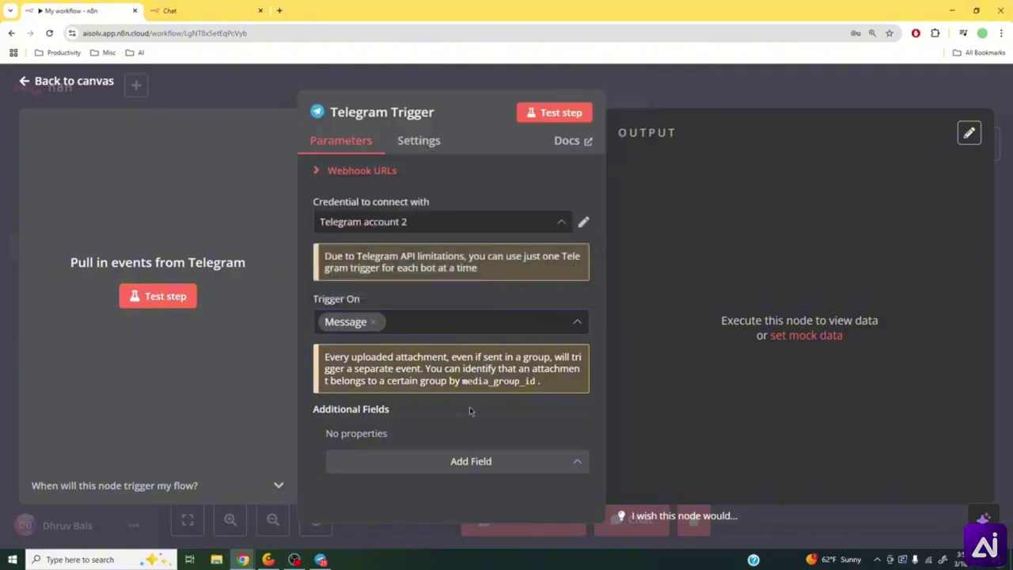
{"action": "left_click", "coordinate": [479, 461]}
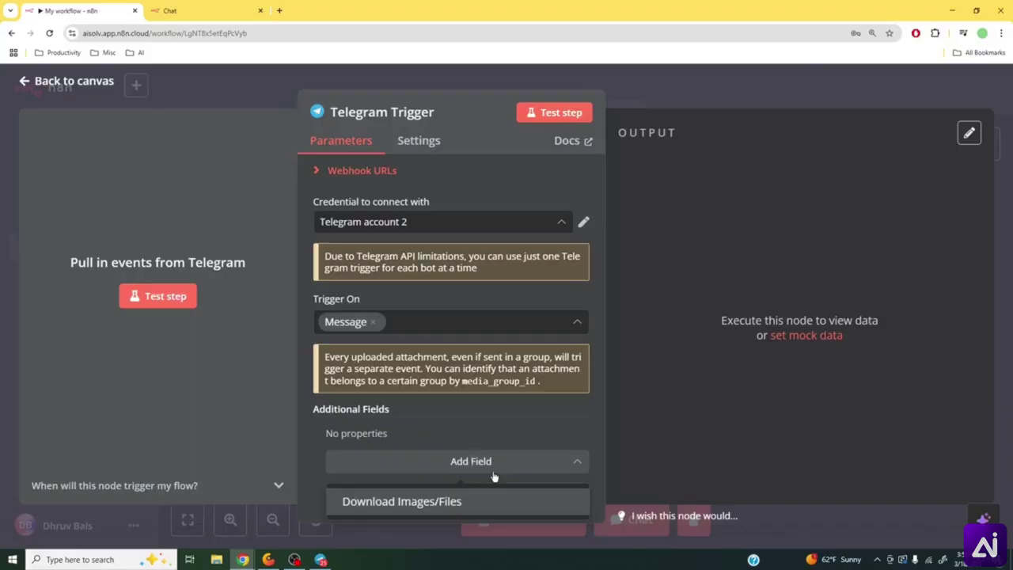
{"action": "left_click", "coordinate": [681, 83]}
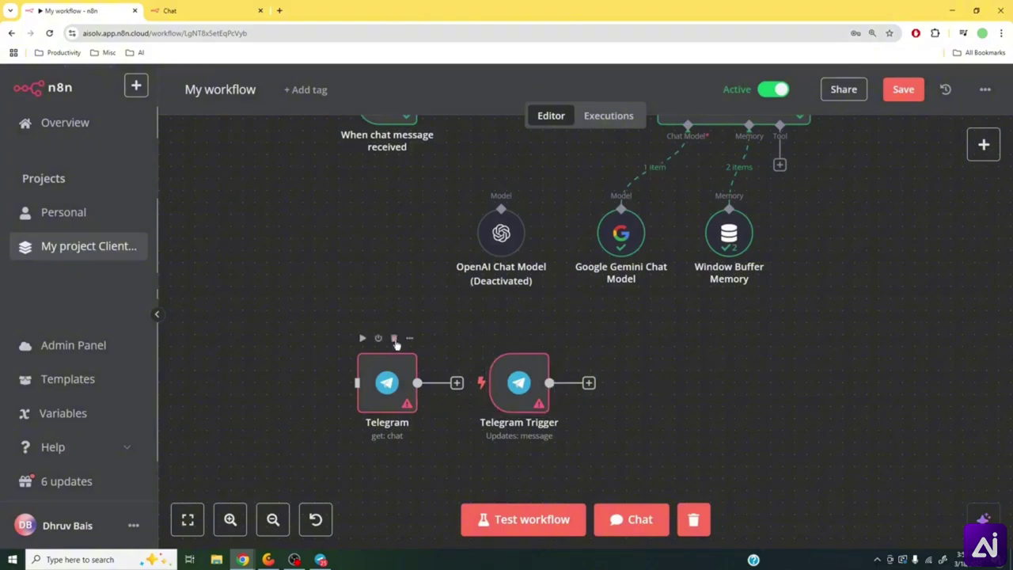
- Delete the Telegram get: chat node and move the Telegram Trigger into its place below the chat agent flow
{"action": "left_click", "coordinate": [395, 339]}
{"action": "left_click_drag", "start_coordinate": [519, 381], "coordinate": [408, 403]}
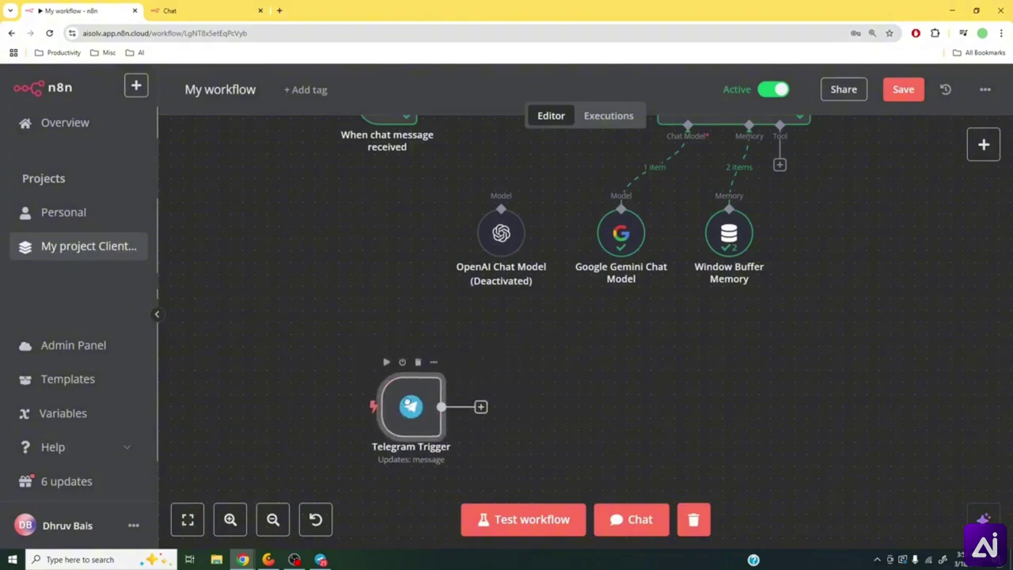
{"action": "left_click_drag", "start_coordinate": [536, 429], "coordinate": [515, 416]}
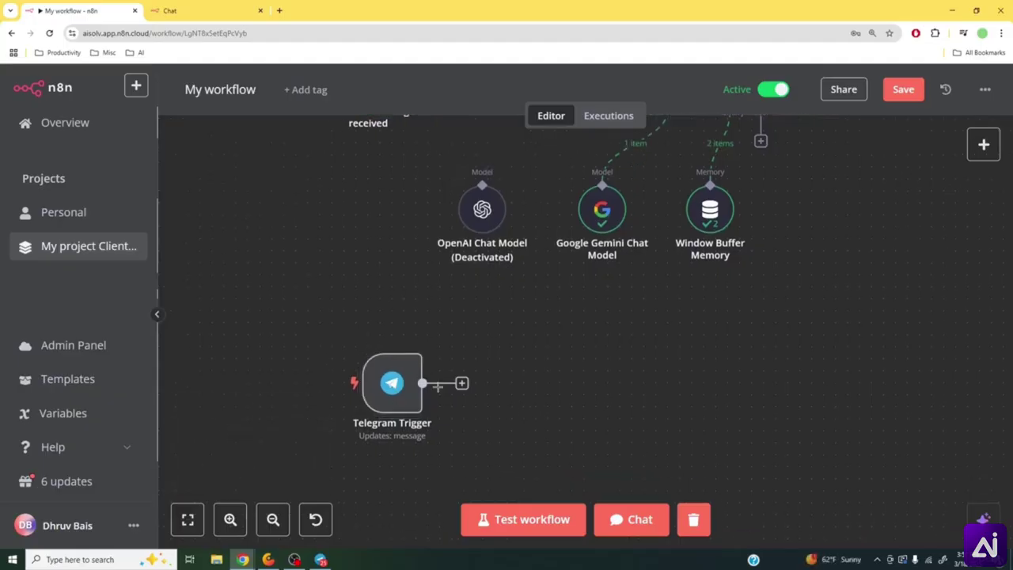
{"action": "scroll", "coordinate": [419, 330], "scroll_direction": "down", "scroll_amount": 3}
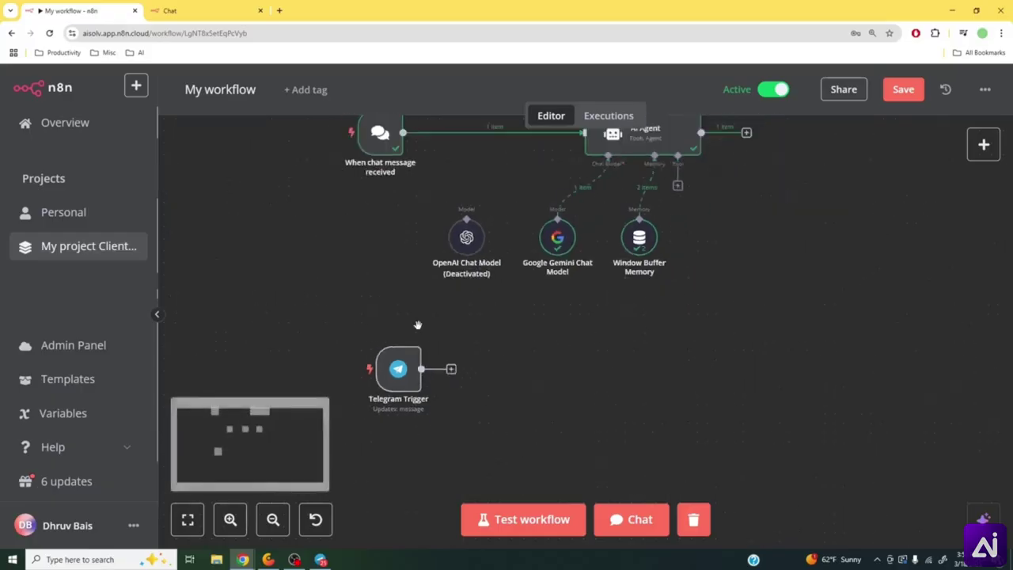
{"action": "scroll", "coordinate": [554, 394], "scroll_direction": "up", "scroll_amount": 2}
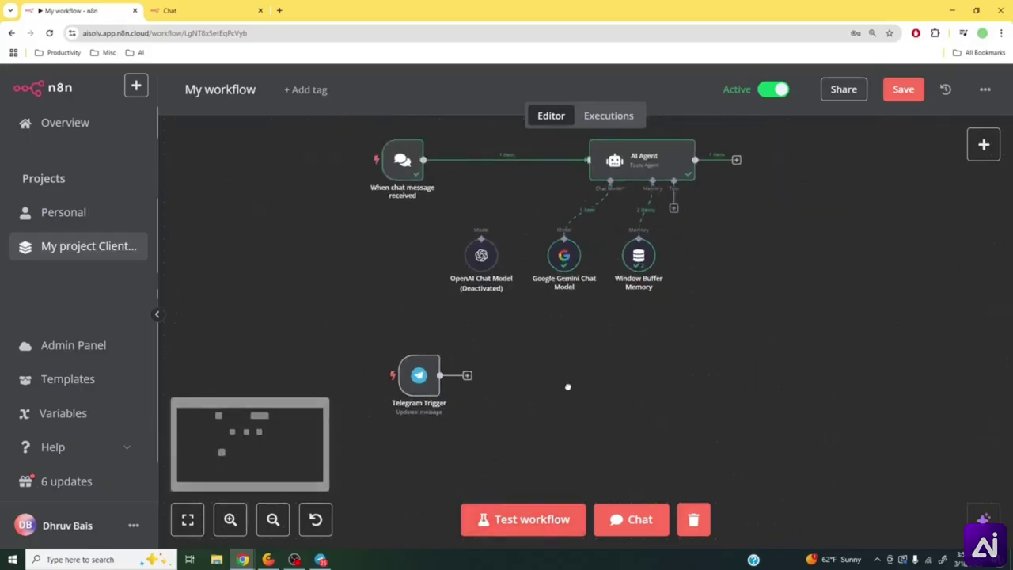
- Save and deactivate the workflow, and start a test run that listens for the trigger event
{"action": "left_click", "coordinate": [906, 90]}
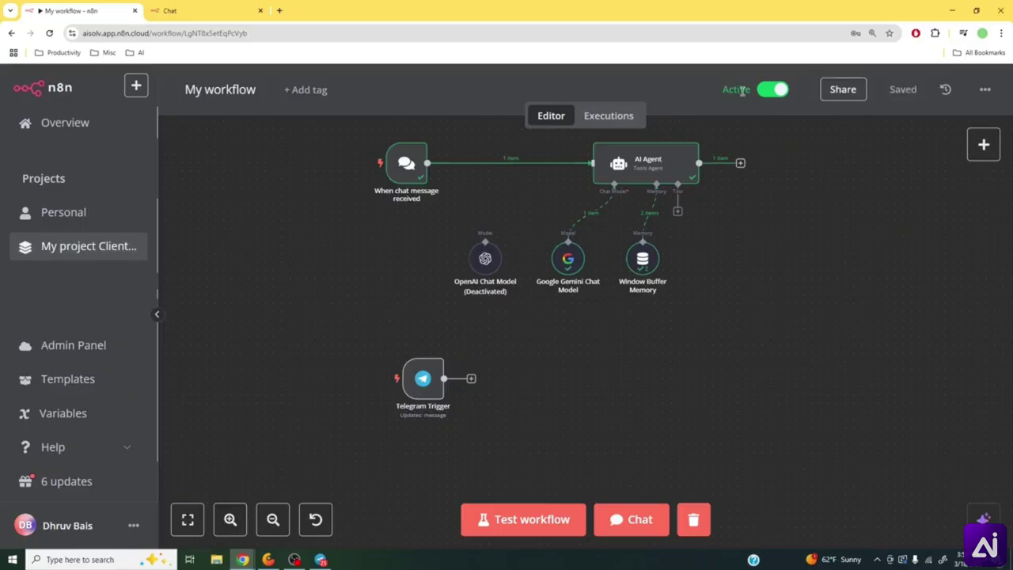
{"action": "left_click", "coordinate": [775, 90]}
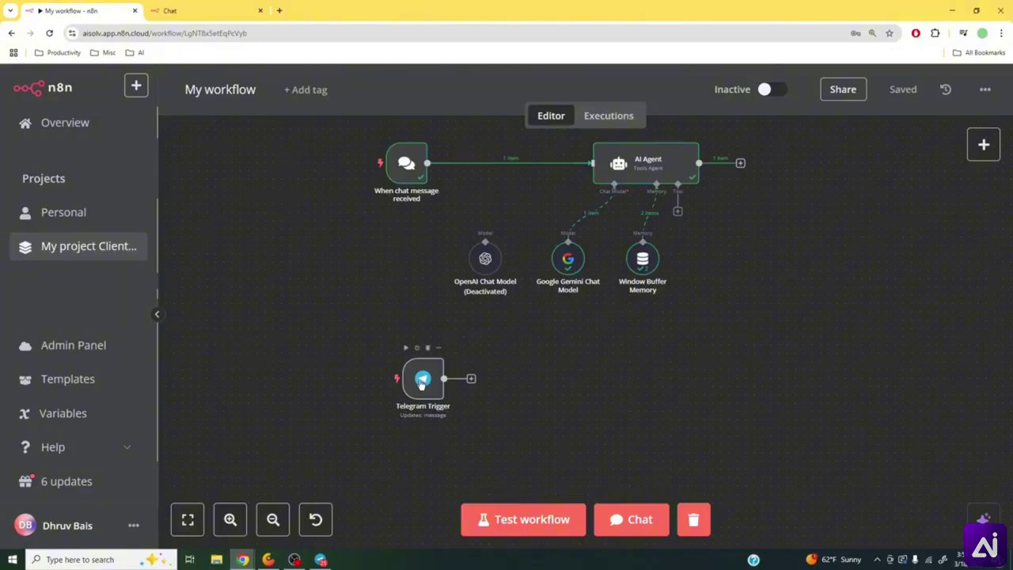
{"action": "left_click", "coordinate": [528, 529]}
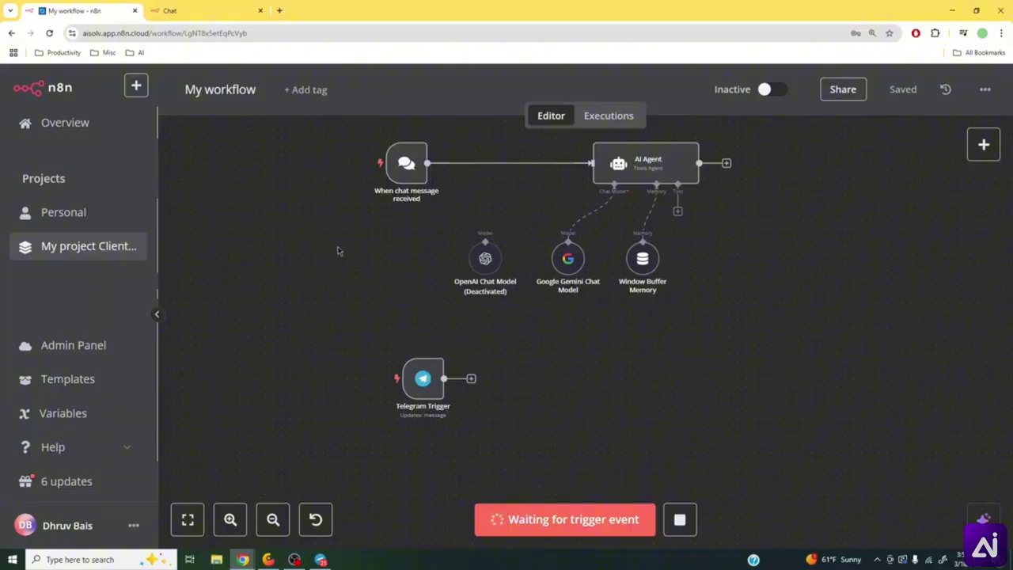
- Switch to Telegram, open the new bot's chat through its t.me/LongLashesSupportBot link, and start the bot
{"action": "left_click", "coordinate": [320, 559]}
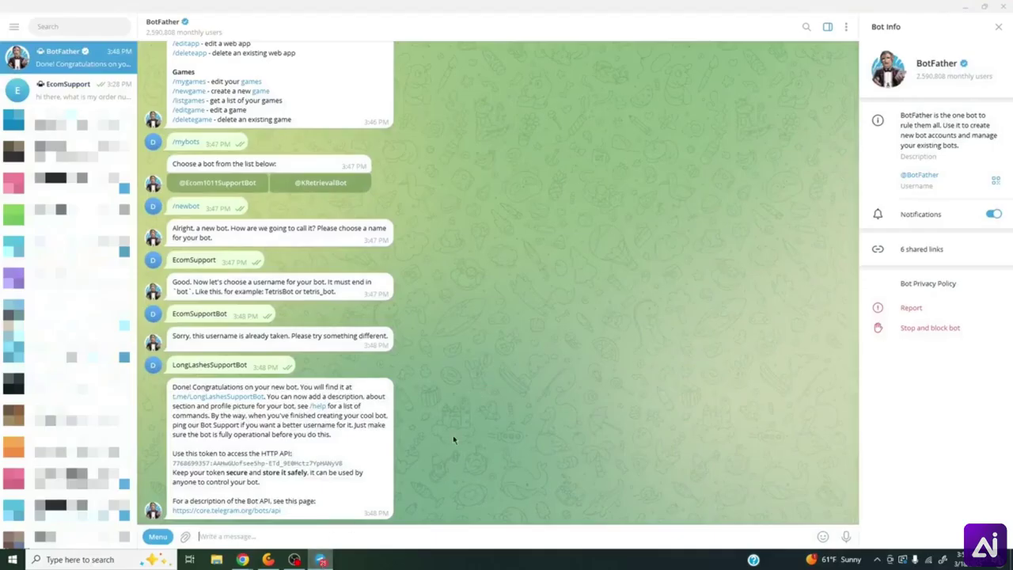
{"action": "left_click", "coordinate": [220, 400]}
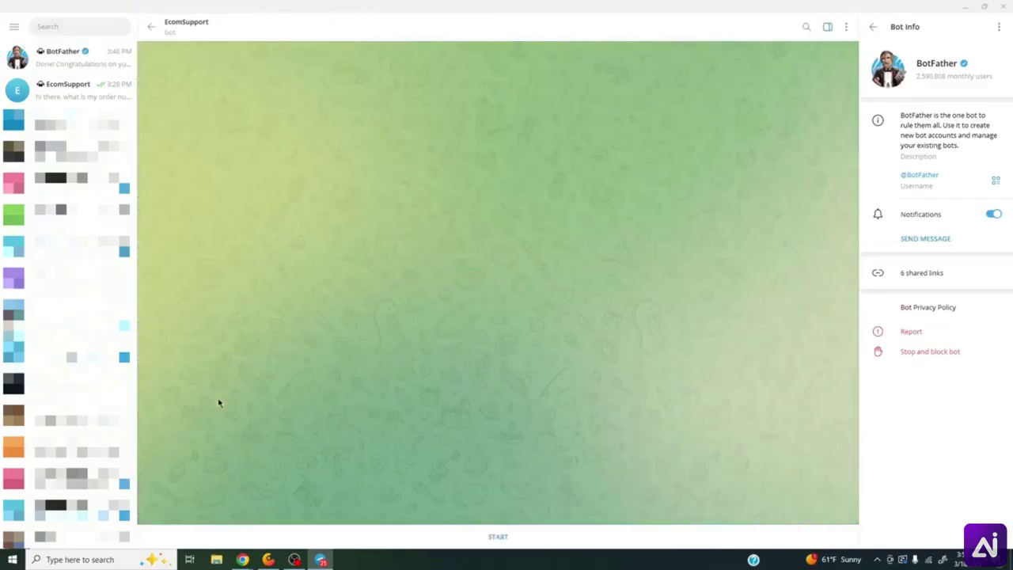
{"action": "left_click", "coordinate": [498, 538]}
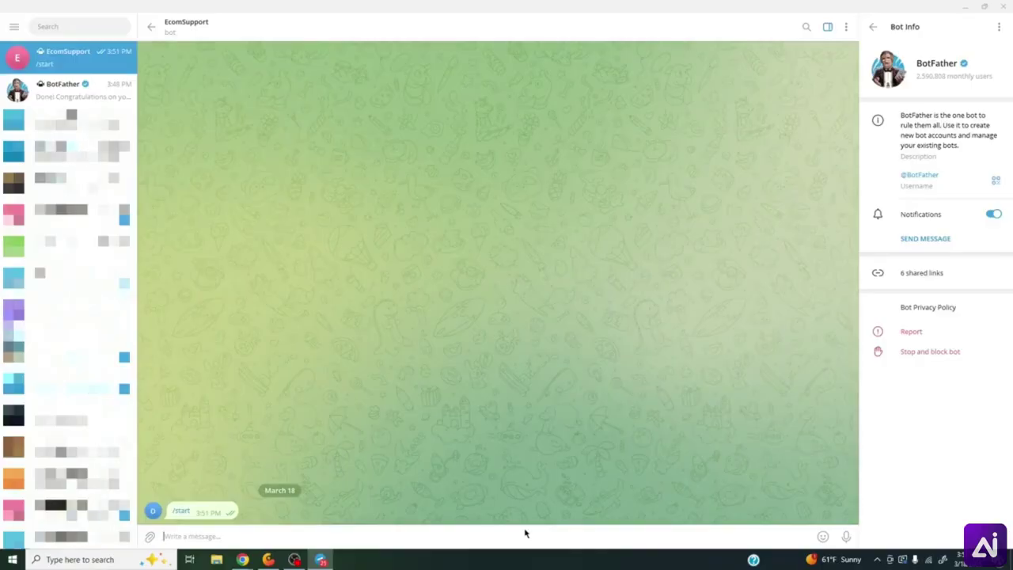
- Send the EcomSupport bot the message "Can I get some info on my order?"
{"action": "type", "text": "Can I get some info on "}
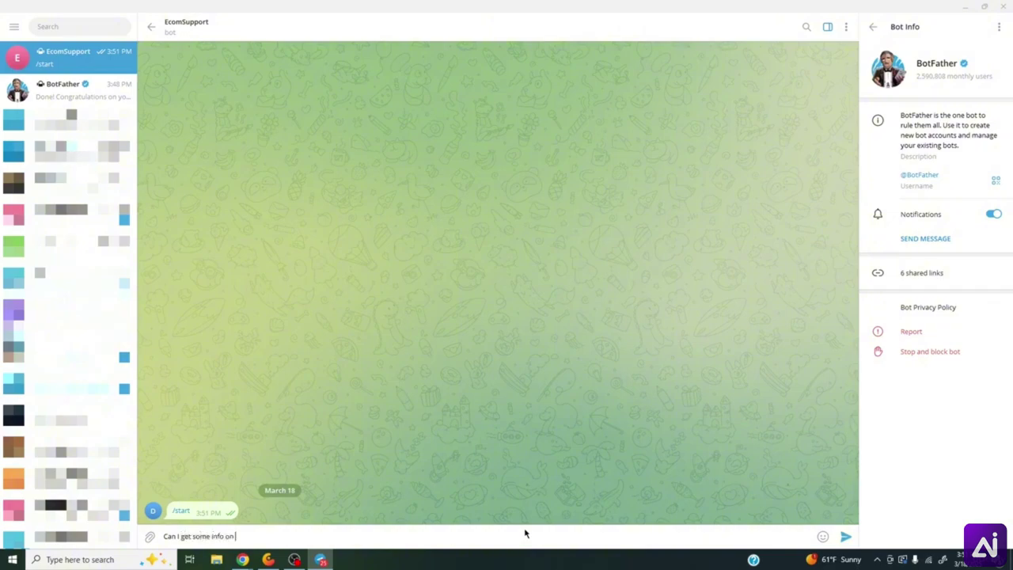
{"action": "type", "text": "my order?"}
{"action": "key", "text": "Return"}
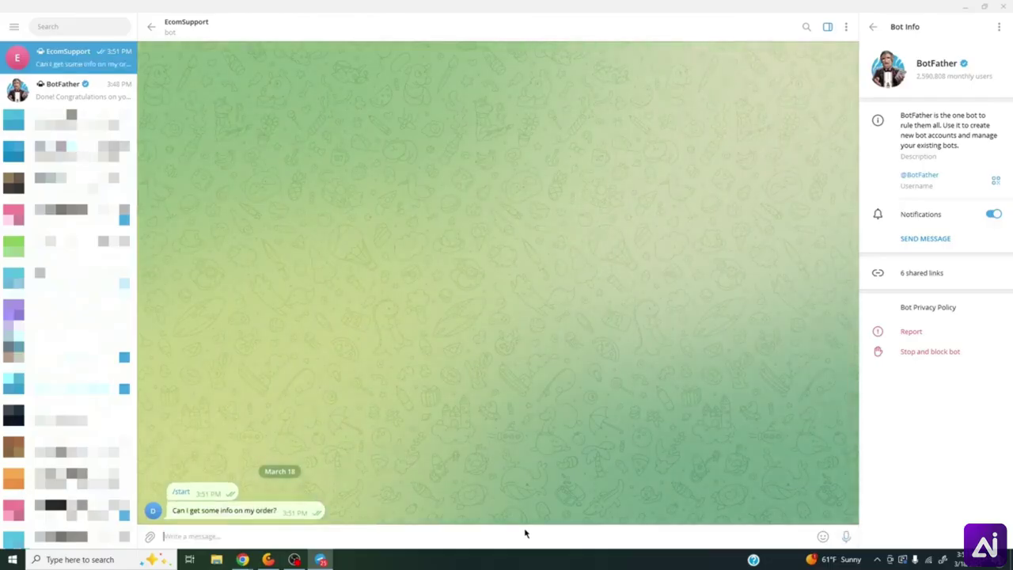
- Switch back to n8n, open the Telegram Trigger node and examine the message fields in its output
{"action": "left_click", "coordinate": [964, 6]}
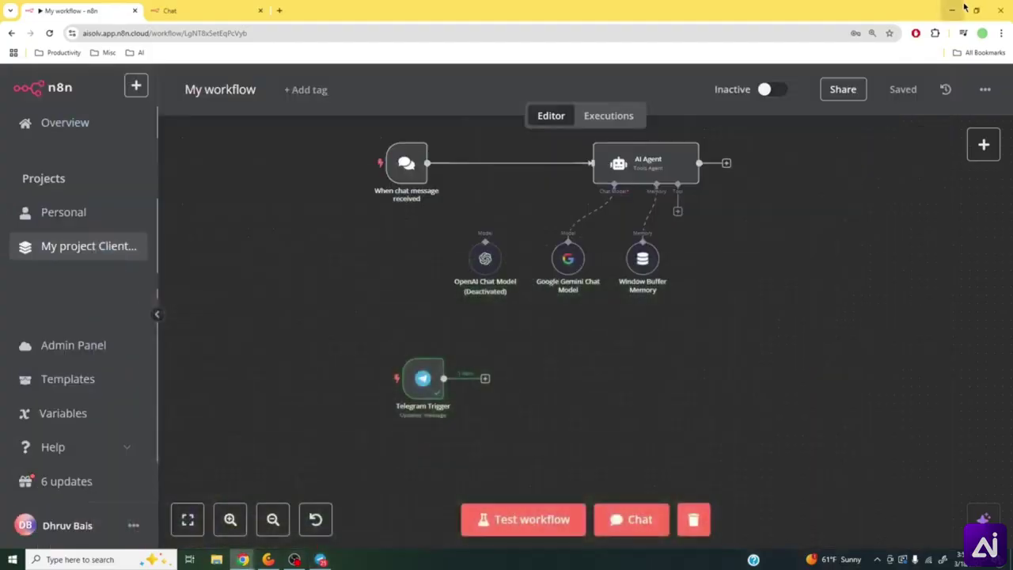
{"action": "double_click", "coordinate": [423, 380]}
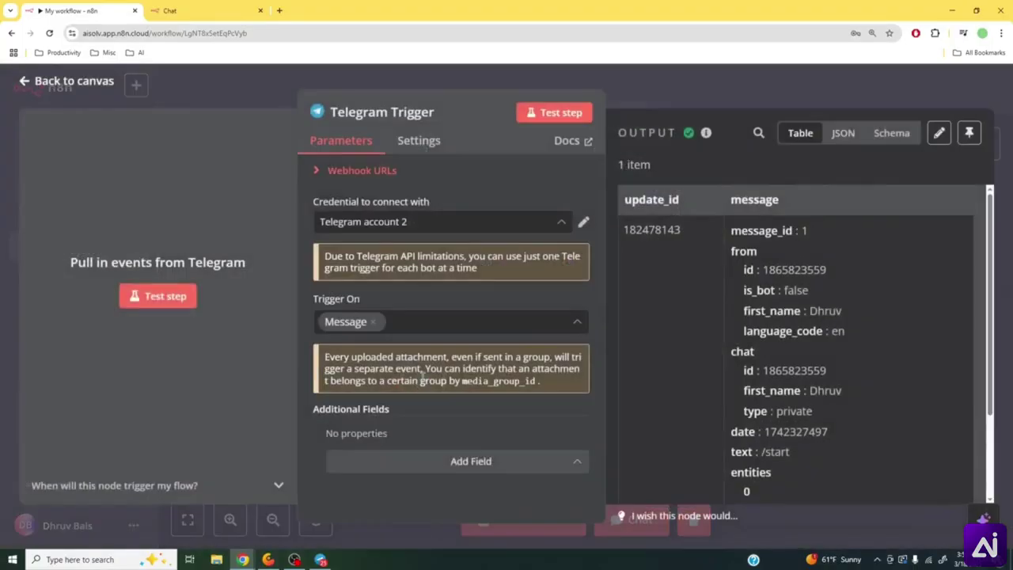
{"action": "scroll", "coordinate": [791, 384], "scroll_direction": "down", "scroll_amount": 3}
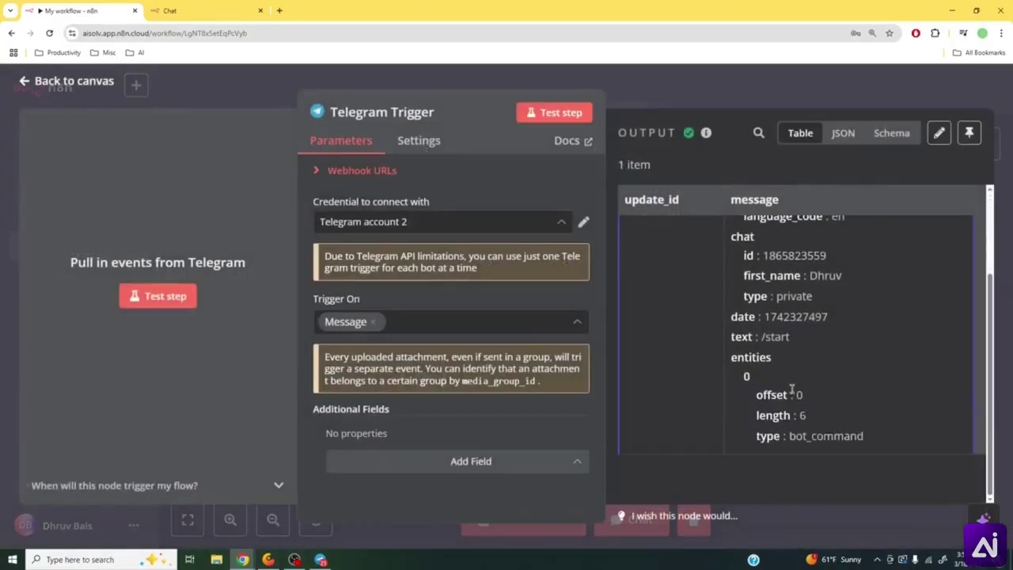
{"action": "scroll", "coordinate": [795, 381], "scroll_direction": "up", "scroll_amount": 3}
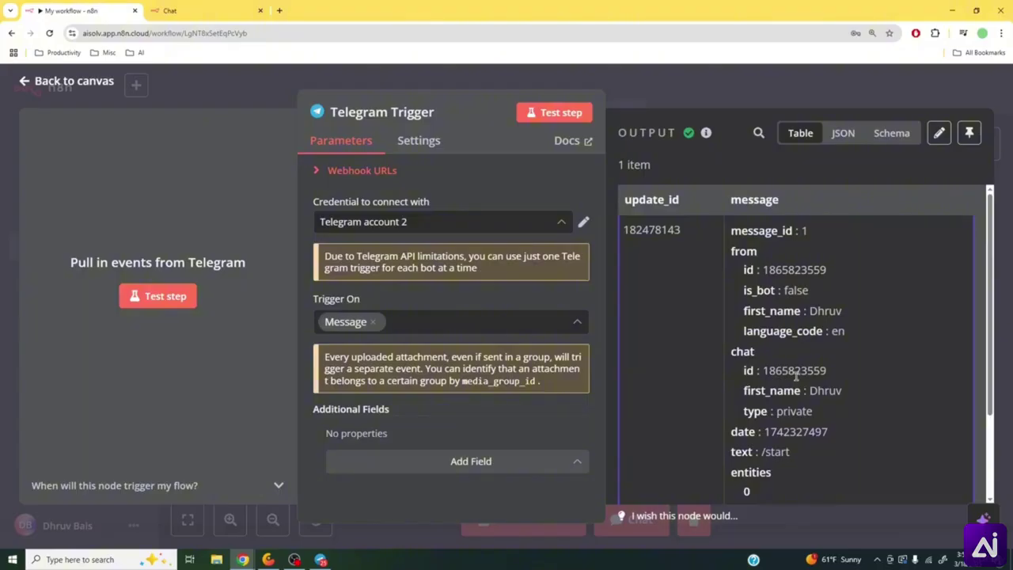
{"action": "scroll", "coordinate": [795, 378], "scroll_direction": "down", "scroll_amount": 2}
{"action": "scroll", "coordinate": [799, 378], "scroll_direction": "up", "scroll_amount": 1}
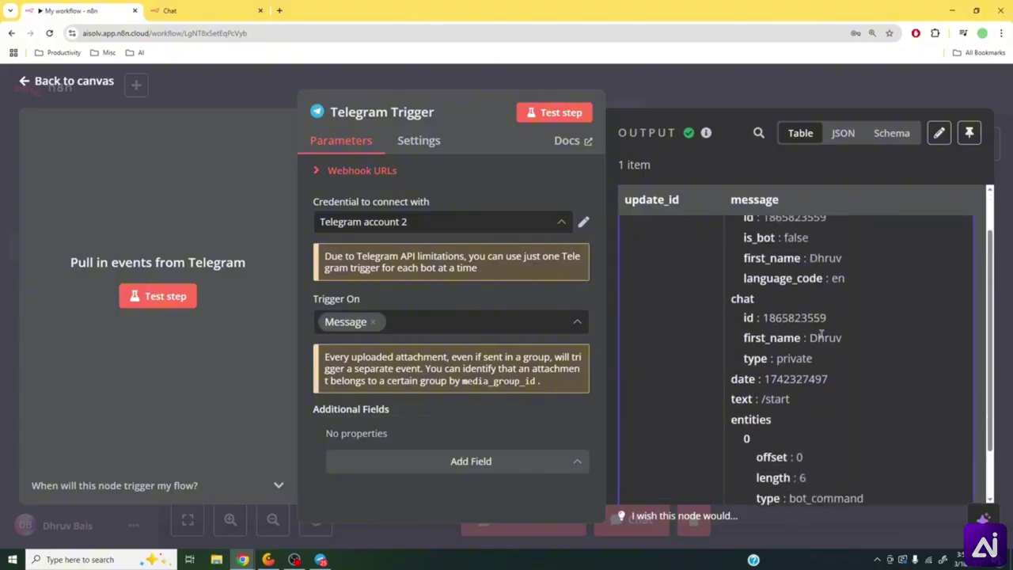
{"action": "scroll", "coordinate": [821, 333], "scroll_direction": "down", "scroll_amount": 1}
{"action": "scroll", "coordinate": [821, 333], "scroll_direction": "up", "scroll_amount": 3}
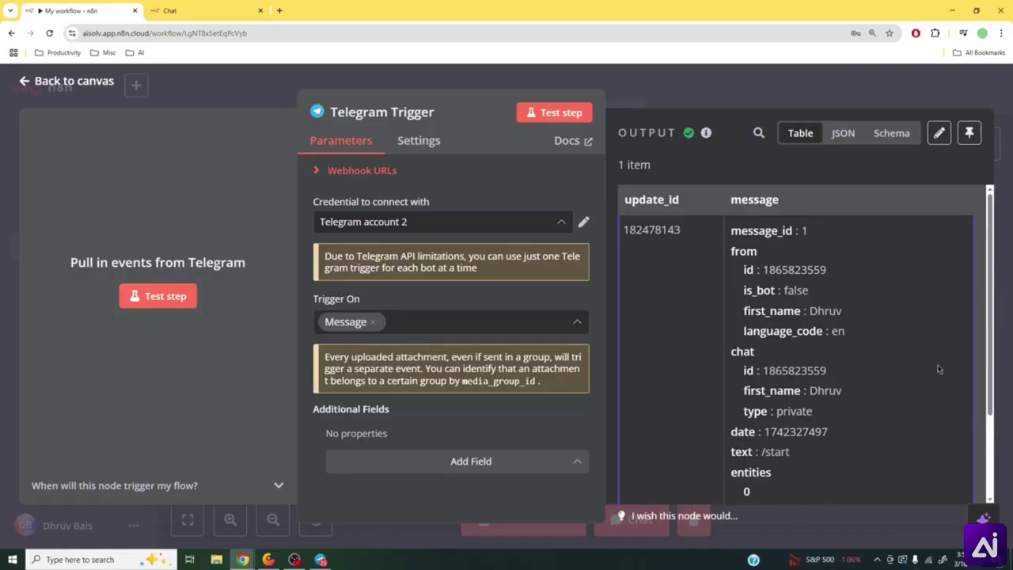
{"action": "scroll", "coordinate": [939, 368], "scroll_direction": "down", "scroll_amount": 3}
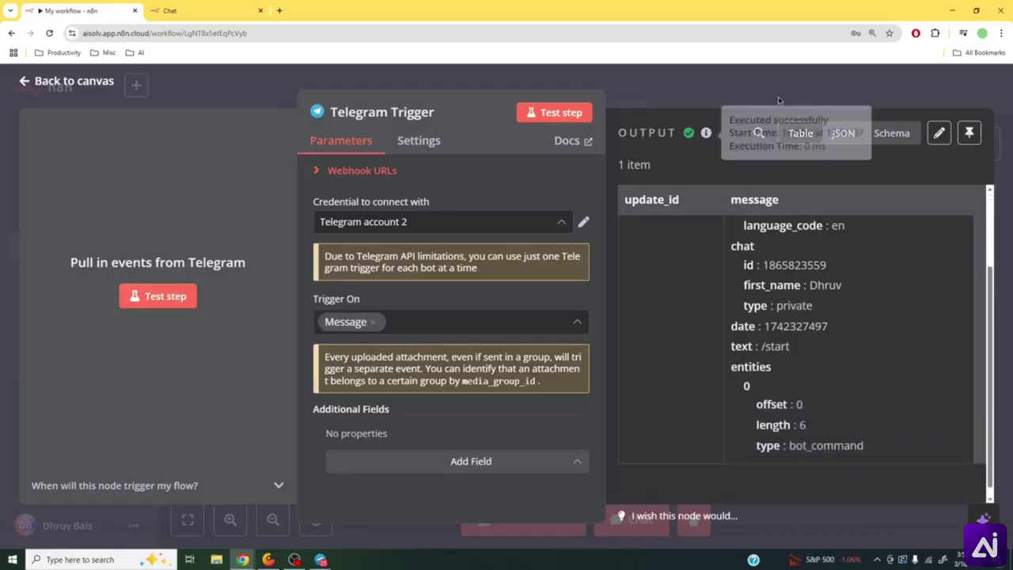
- Compare the text field in the trigger output with the messages in the Telegram chat, and close the node
{"action": "double_click", "coordinate": [769, 348]}
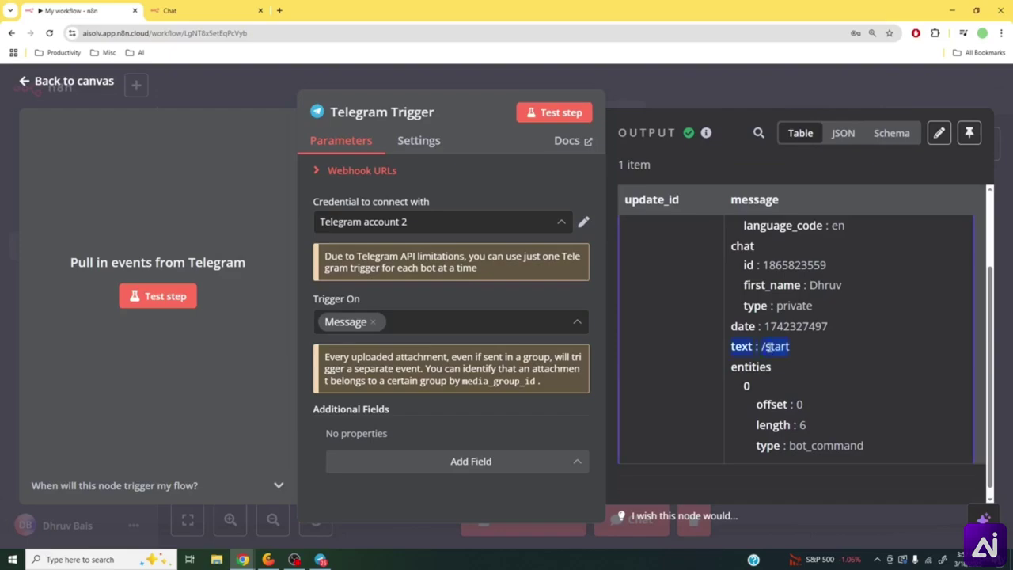
{"action": "left_click", "coordinate": [768, 346]}
{"action": "double_click", "coordinate": [774, 348]}
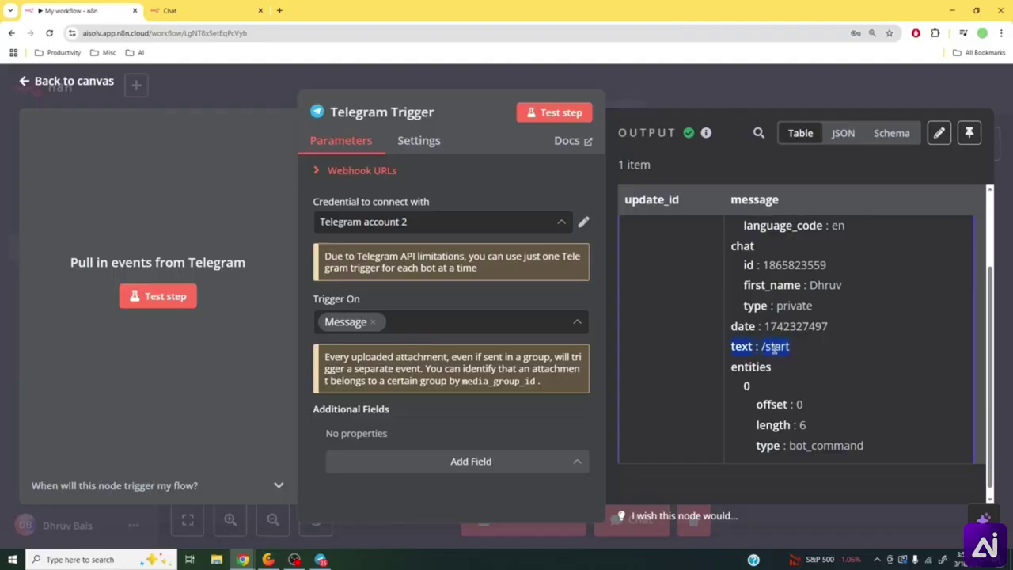
{"action": "left_click", "coordinate": [320, 560]}
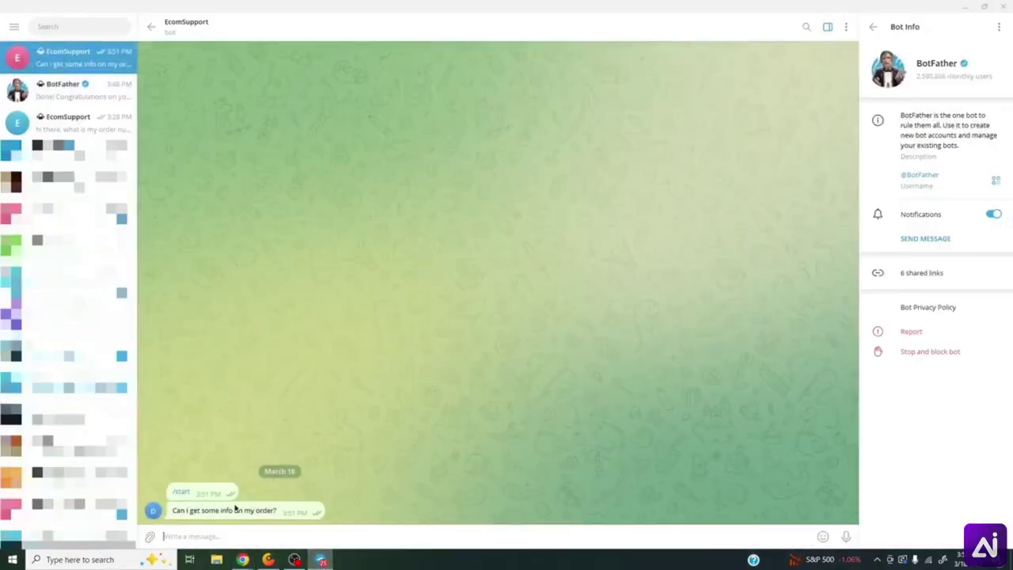
{"action": "left_click", "coordinate": [322, 560]}
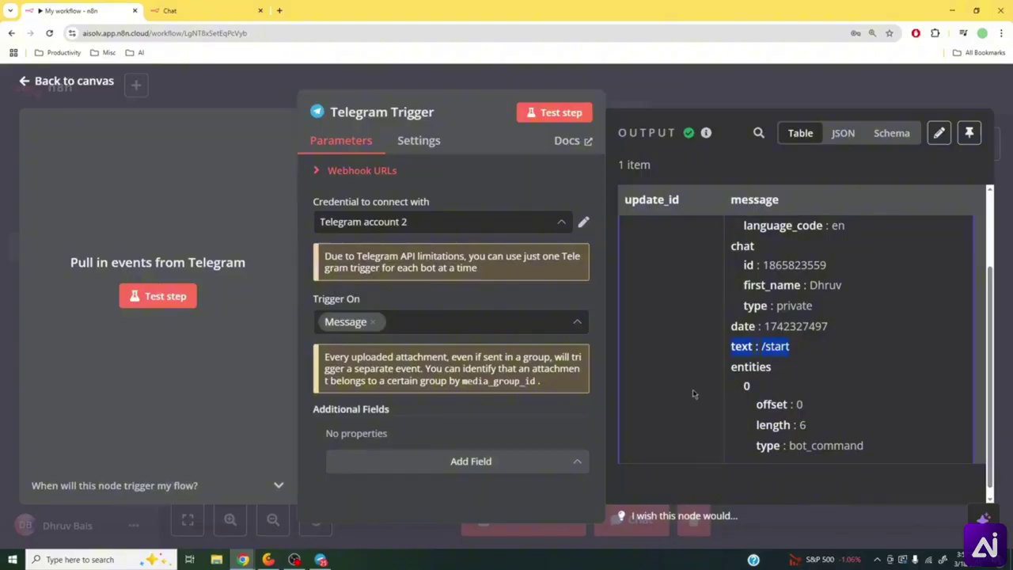
{"action": "left_click", "coordinate": [664, 100]}
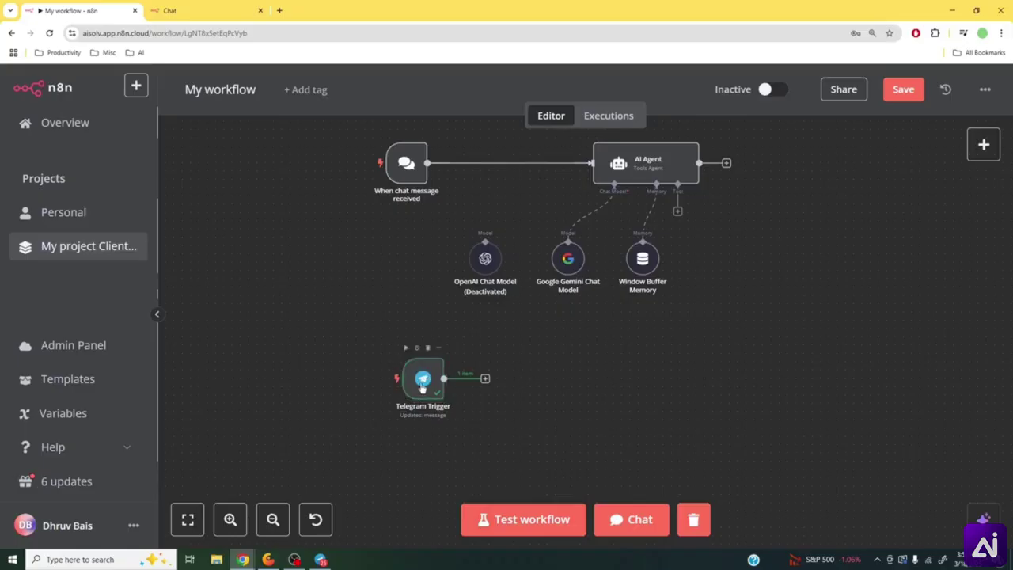
- Save the workflow and activate it
{"action": "left_click", "coordinate": [905, 94]}
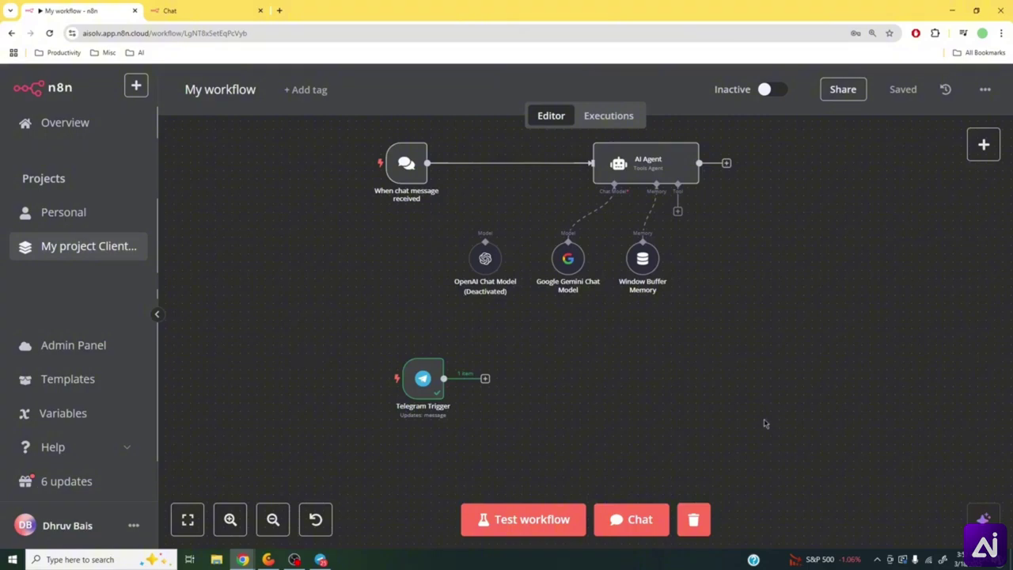
{"action": "left_click", "coordinate": [767, 92]}
{"action": "left_click", "coordinate": [652, 365]}
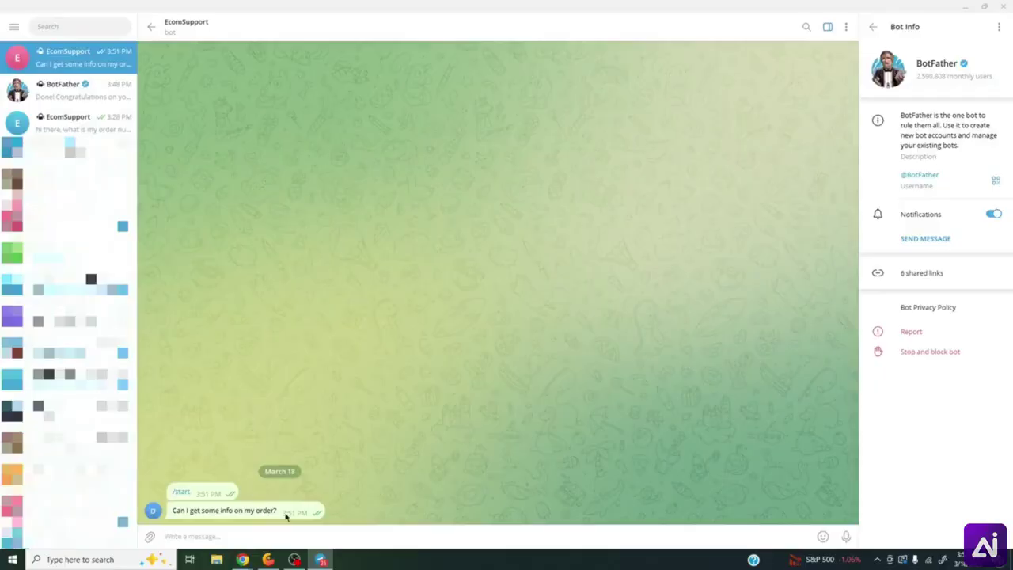
- Switch to Telegram and send the EcomSupport bot the message "Hi there"
{"action": "double_click", "coordinate": [197, 496]}
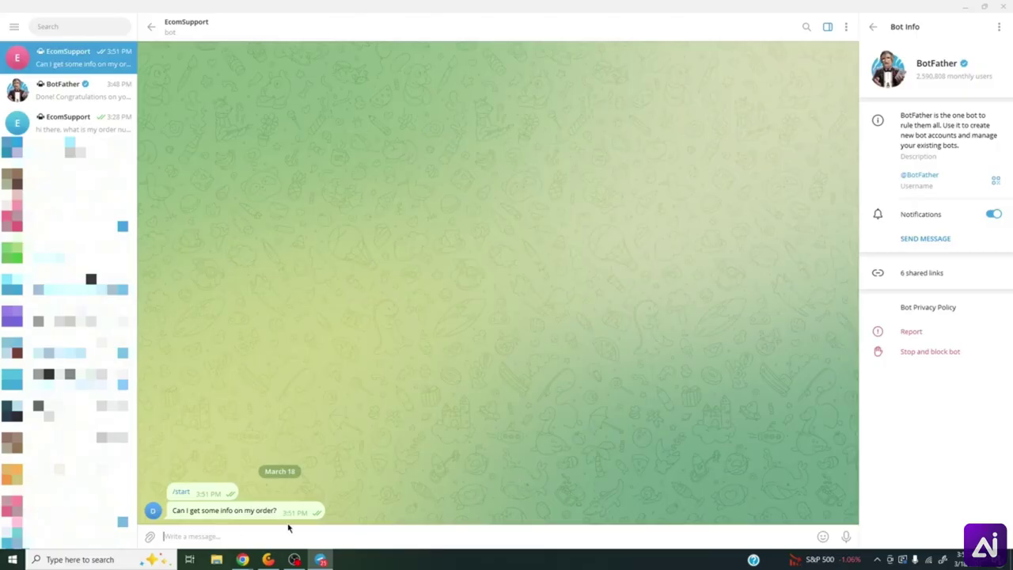
{"action": "left_click", "coordinate": [321, 559]}
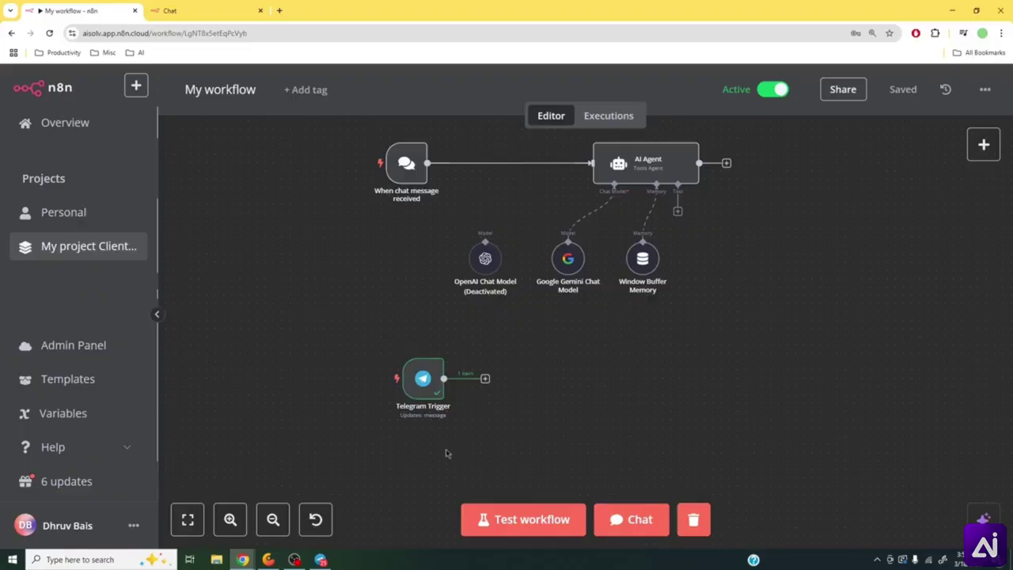
{"action": "mouse_move", "coordinate": [417, 393]}
{"action": "left_click", "coordinate": [321, 559]}
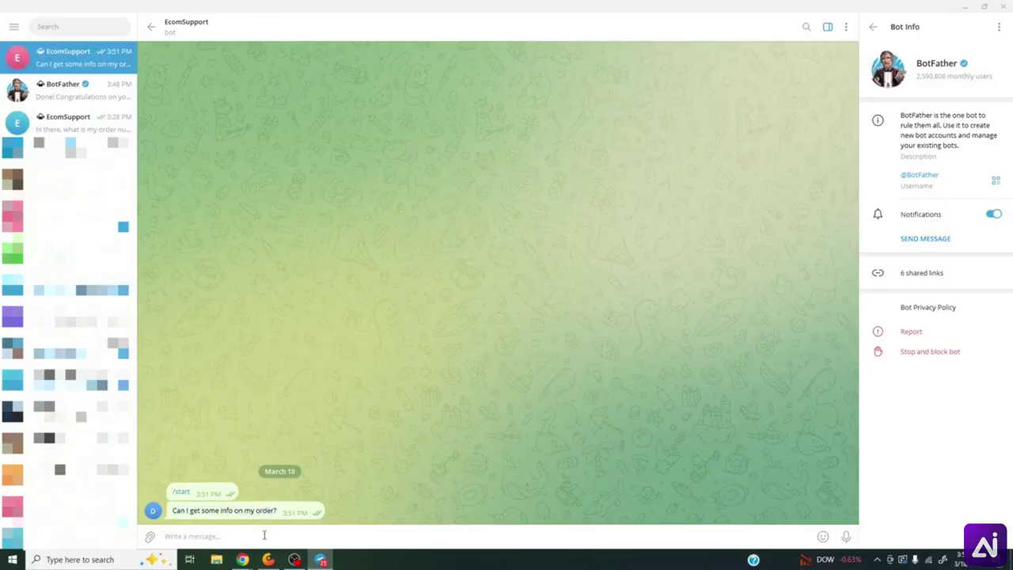
{"action": "type", "text": "Hi there"}
{"action": "key", "text": "Return"}
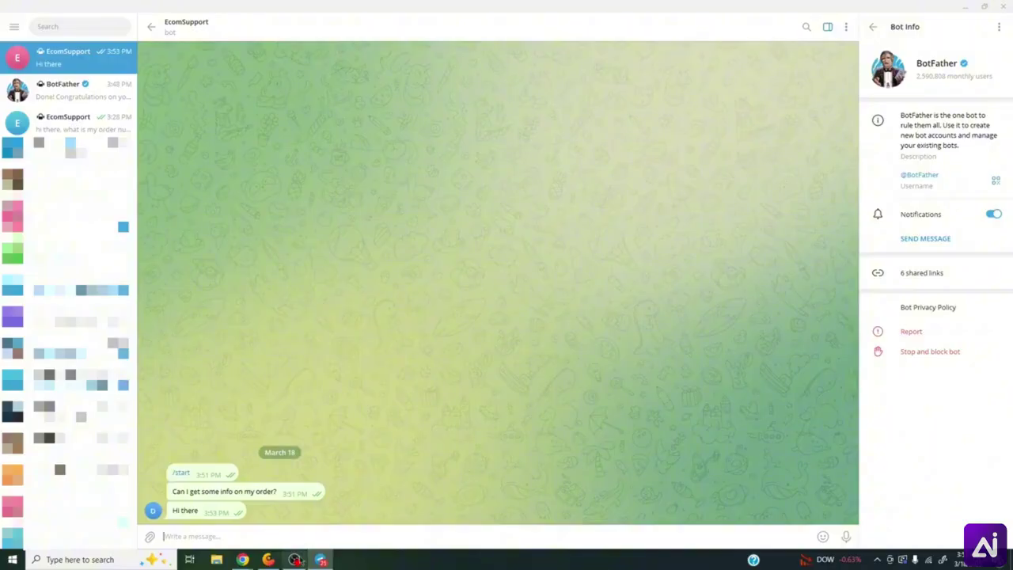
- Return to n8n and examine the Telegram Trigger's message text in the 18 Mar 15:53:25 execution, then close the node
{"action": "key", "text": "alt+Tab"}
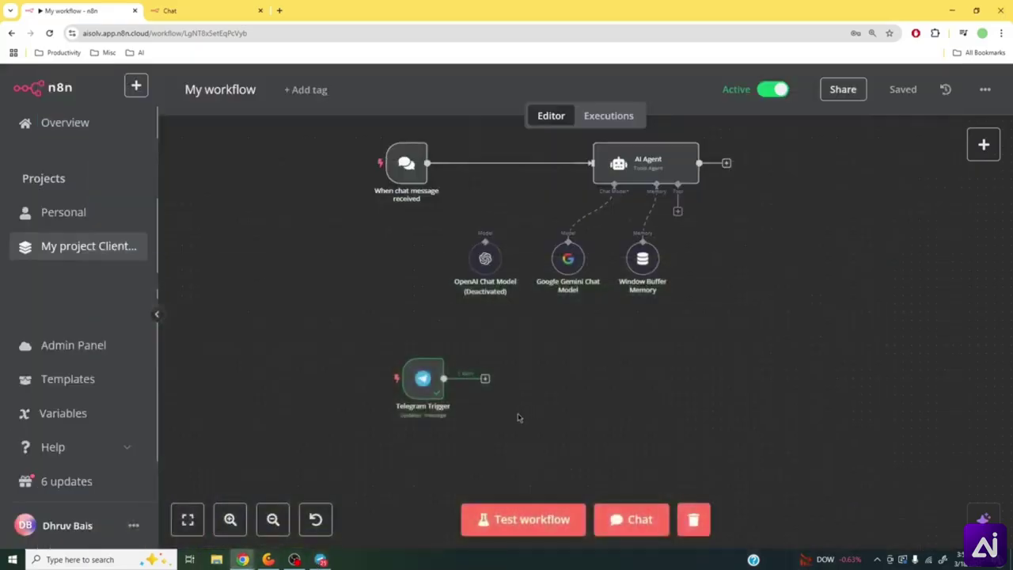
{"action": "left_click", "coordinate": [624, 118]}
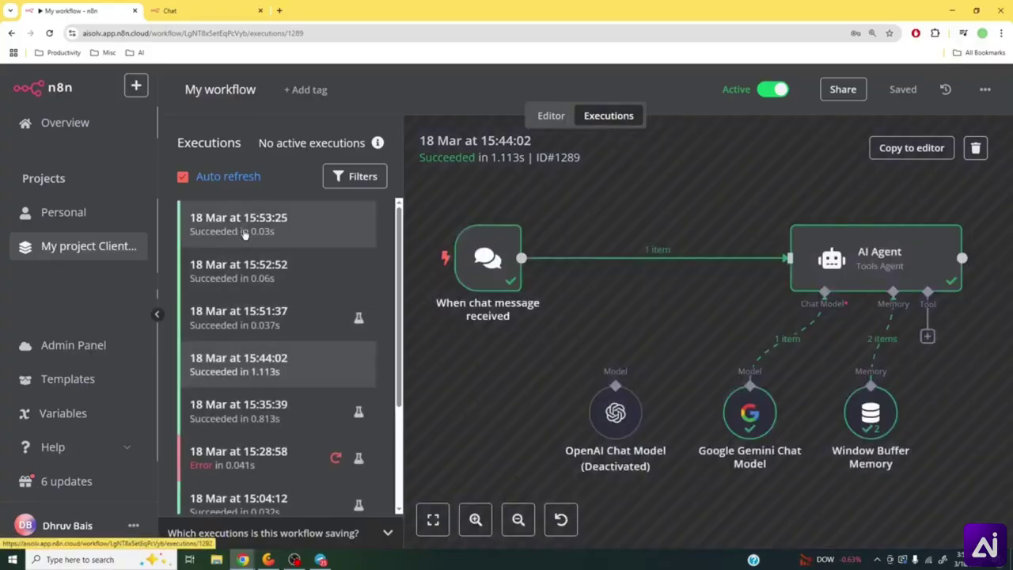
{"action": "left_click", "coordinate": [243, 234]}
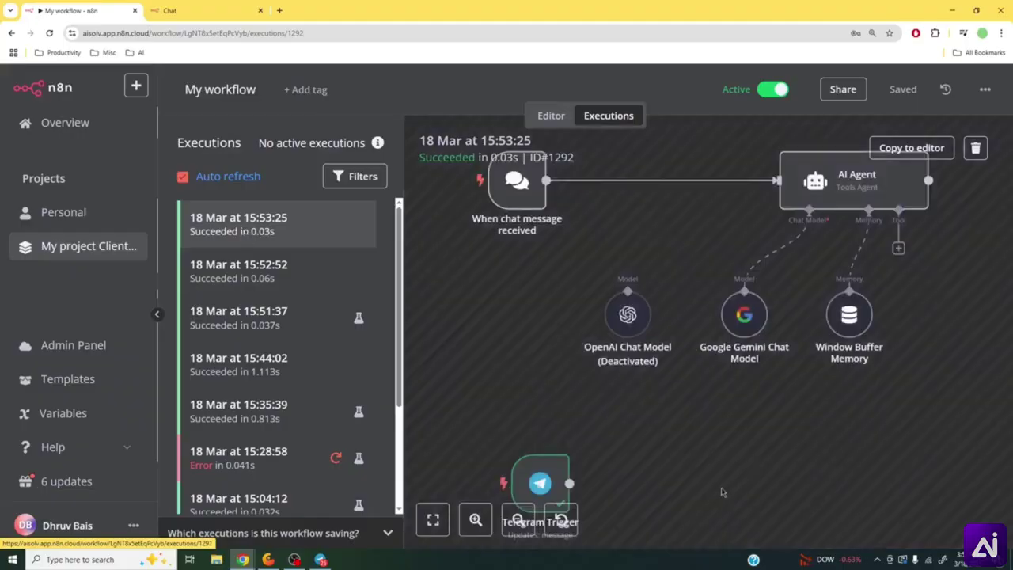
{"action": "left_click_drag", "start_coordinate": [721, 492], "coordinate": [718, 320]}
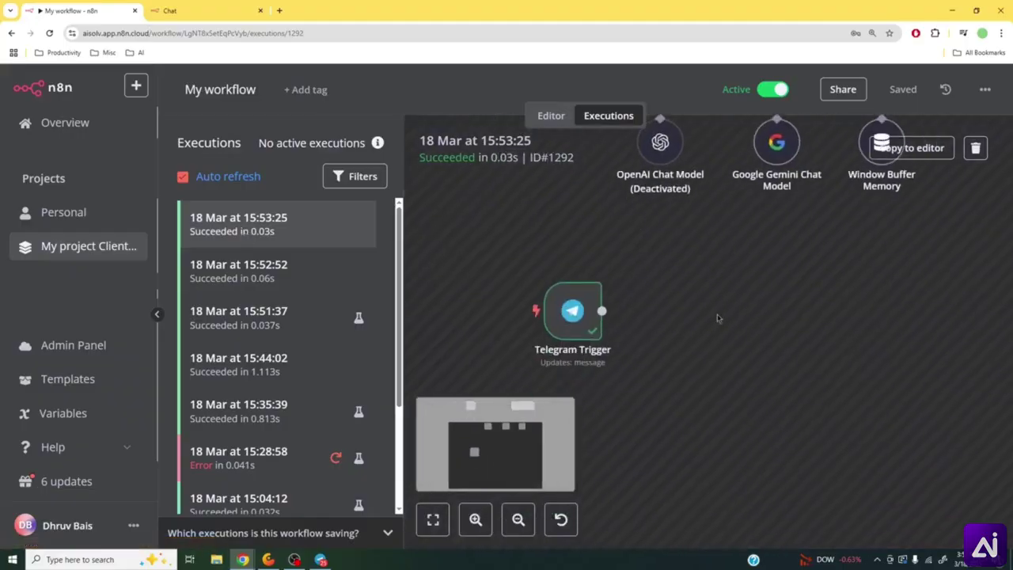
{"action": "double_click", "coordinate": [576, 313]}
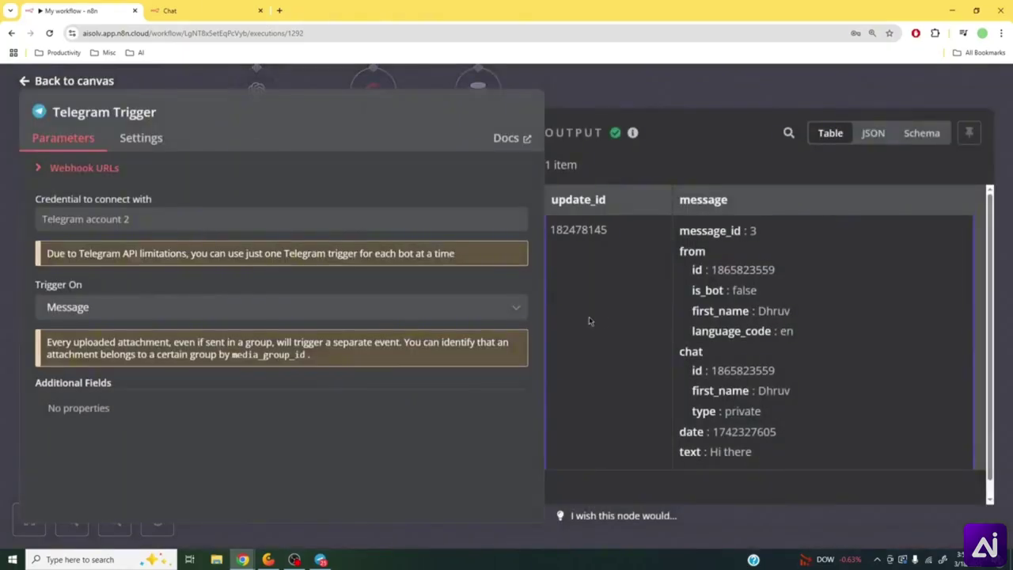
{"action": "scroll", "coordinate": [835, 366], "scroll_direction": "down", "scroll_amount": 1}
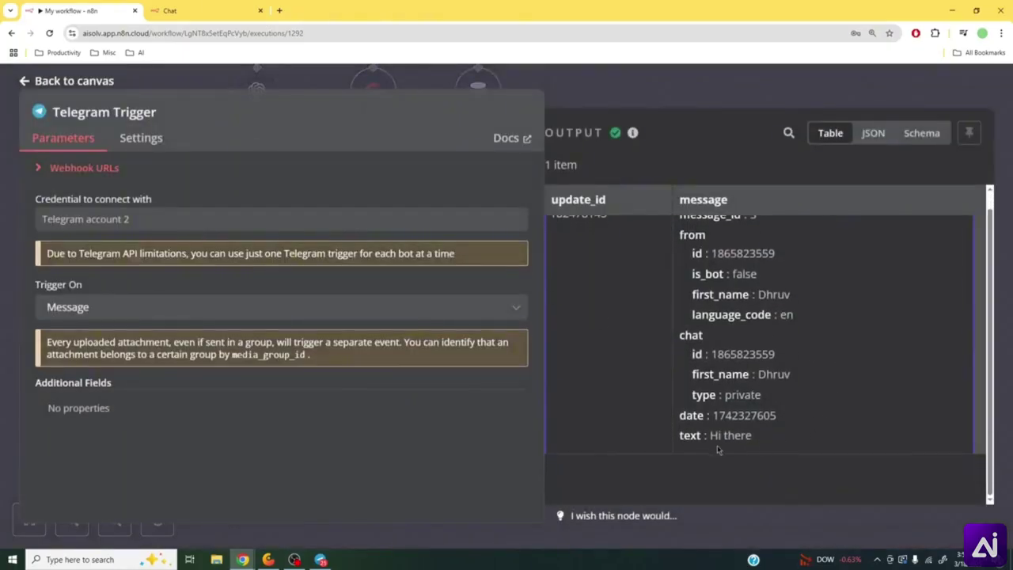
{"action": "left_click_drag", "start_coordinate": [712, 435], "coordinate": [753, 441]}
{"action": "triple_click", "coordinate": [757, 442]}
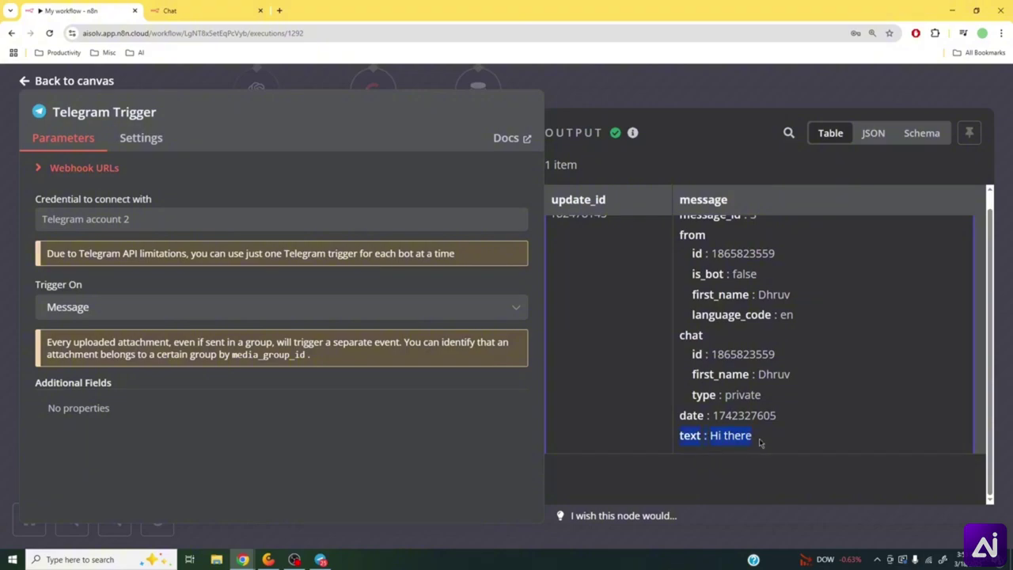
{"action": "scroll", "coordinate": [762, 444], "scroll_direction": "up", "scroll_amount": 1}
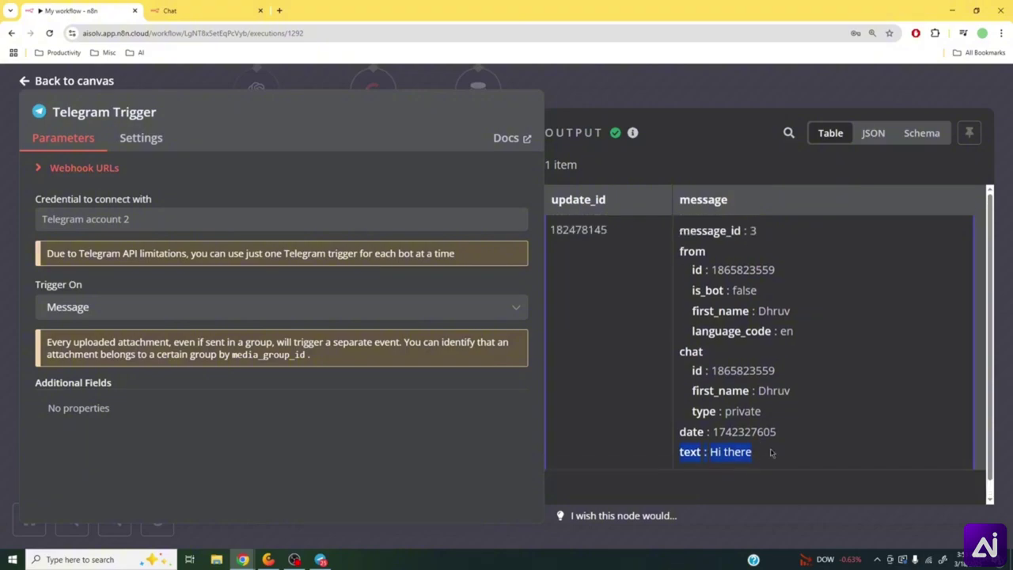
{"action": "left_click", "coordinate": [740, 78]}
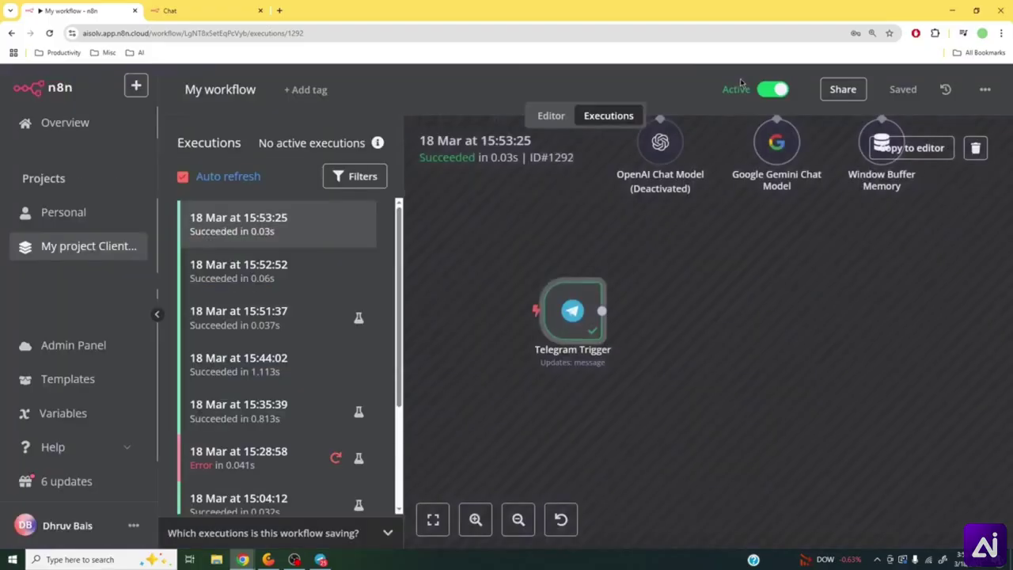
- Switch to Telegram and send the EcomSupport bot the message "Can I get some info on my order?" again
{"action": "left_click", "coordinate": [321, 560]}
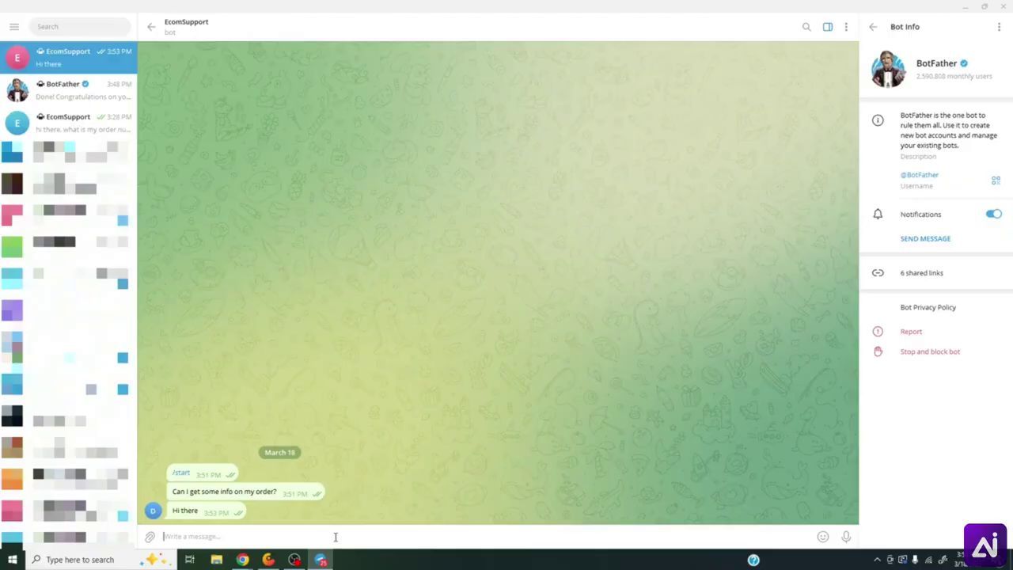
{"action": "type", "text": "Can I get so"}
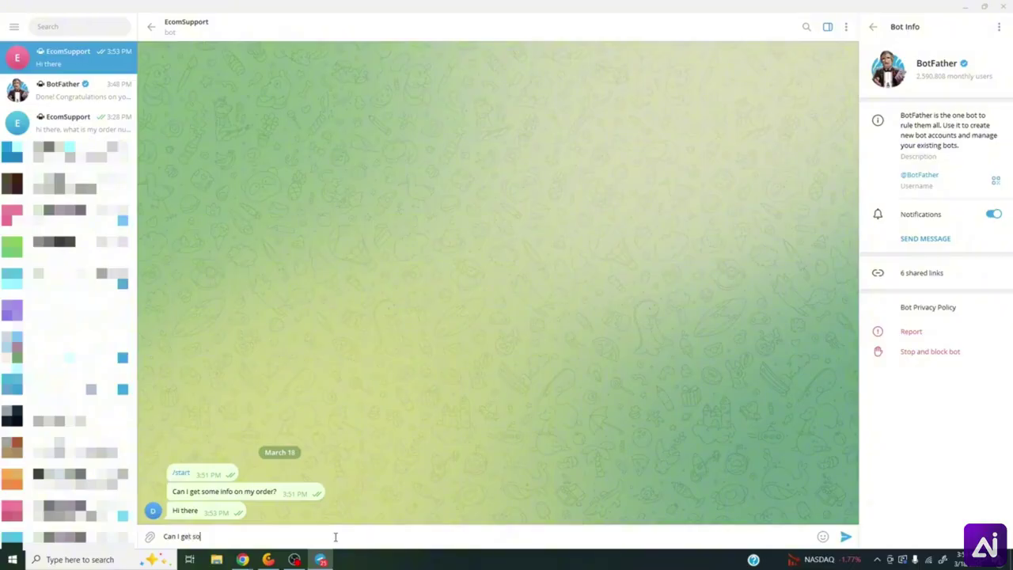
{"action": "type", "text": "me nu"}
{"action": "key", "text": "BackSpace"}
{"action": "key", "text": "BackSpace"}
{"action": "type", "text": "info on my order?"}
{"action": "key", "text": "Return"}
- Return to n8n, open the 18 Mar 15:54:22 execution and check the message text in the Telegram Trigger's output
{"action": "left_click", "coordinate": [321, 559]}
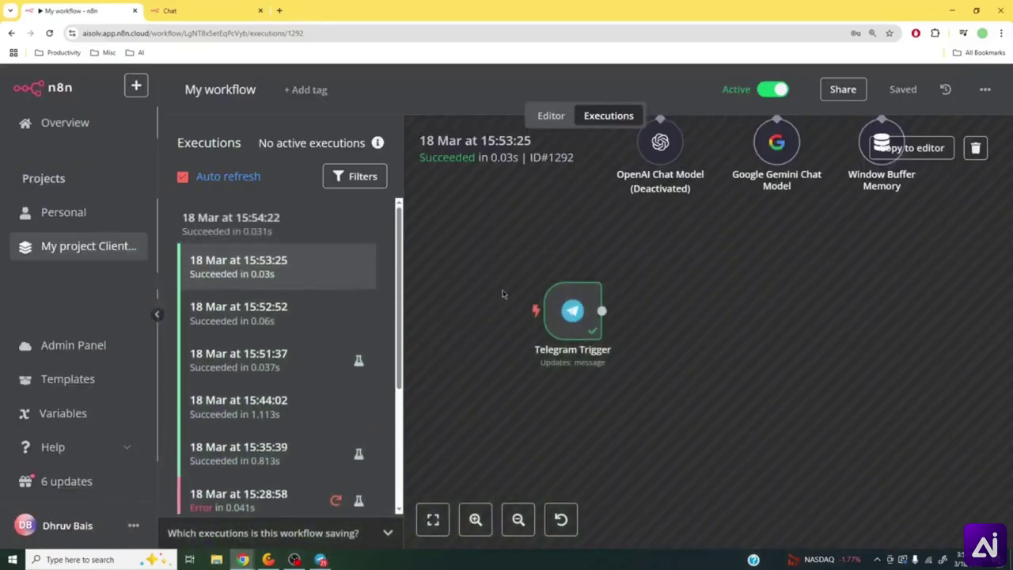
{"action": "left_click", "coordinate": [257, 235]}
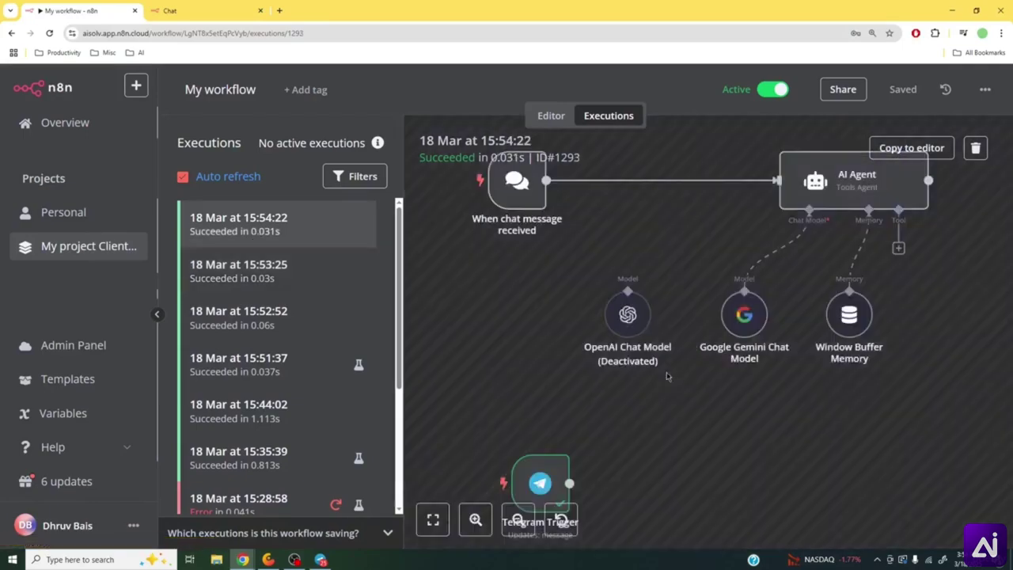
{"action": "left_click_drag", "start_coordinate": [633, 474], "coordinate": [654, 318]}
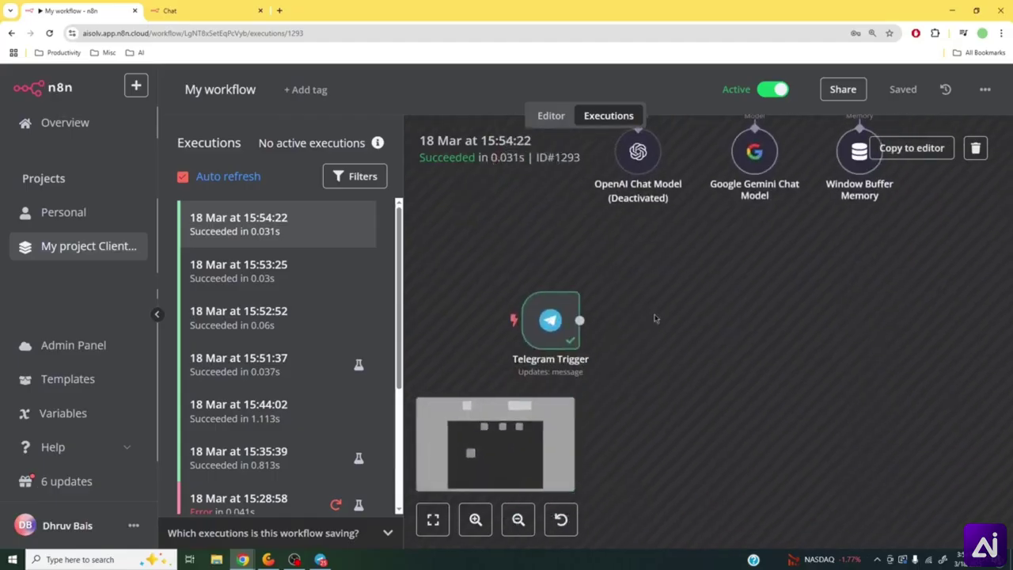
{"action": "double_click", "coordinate": [552, 323]}
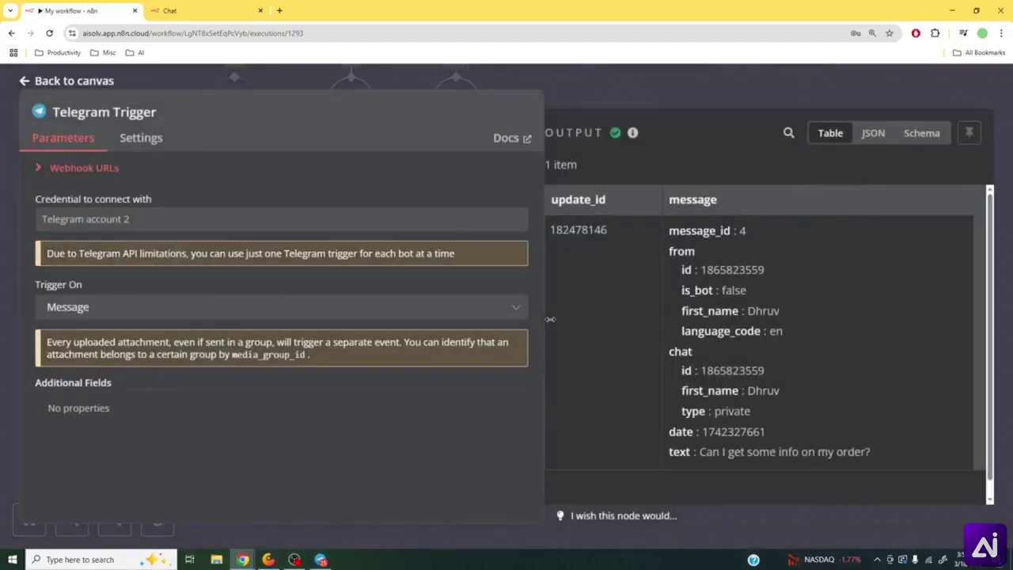
{"action": "triple_click", "coordinate": [773, 454]}
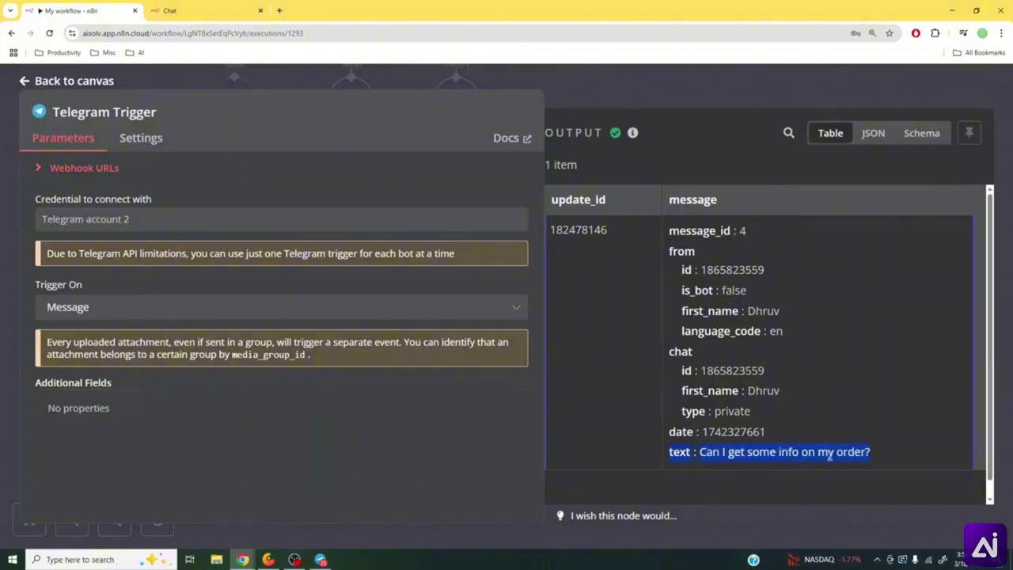
{"action": "left_click", "coordinate": [862, 479]}
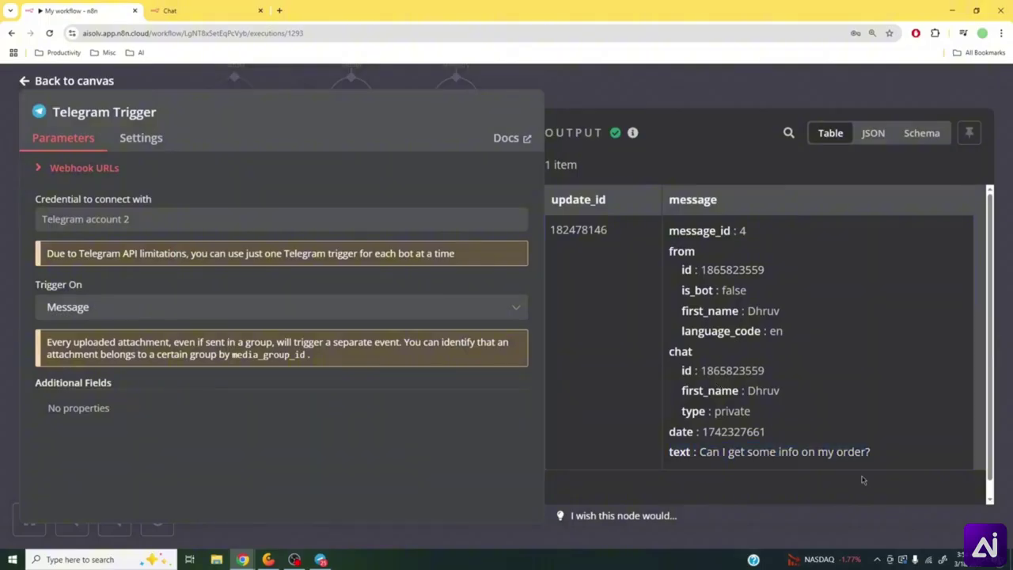
- Return to the workflow editor, connect the Telegram Trigger's output to the AI Agent, and save the workflow
{"action": "left_click", "coordinate": [680, 83]}
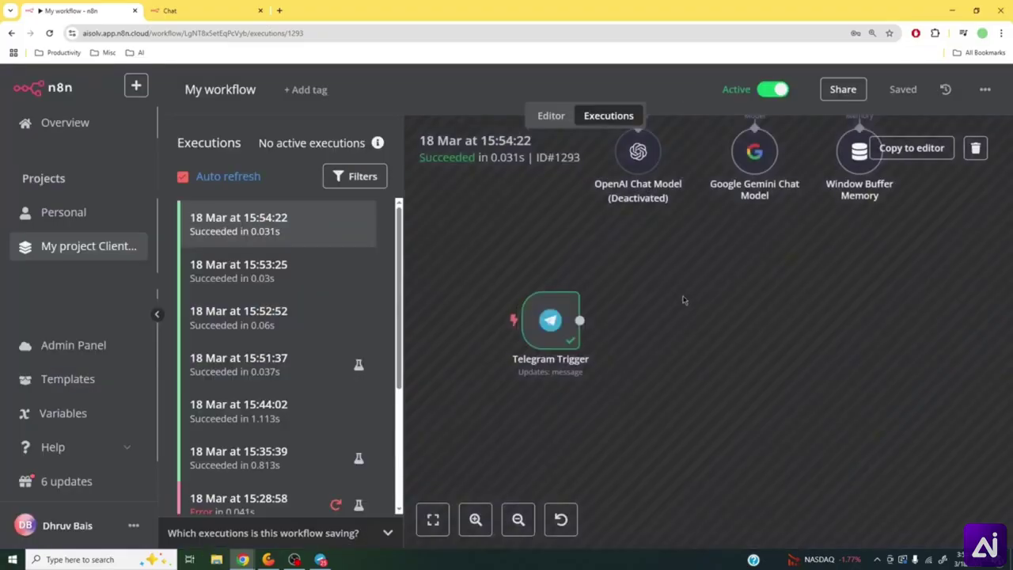
{"action": "left_click", "coordinate": [557, 116]}
{"action": "left_click_drag", "start_coordinate": [656, 345], "coordinate": [709, 372]}
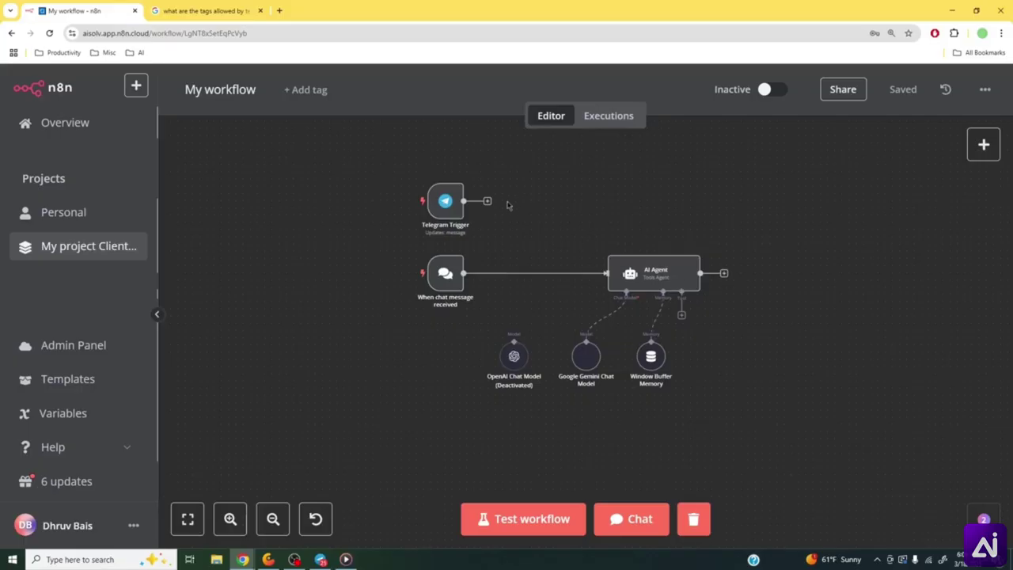
{"action": "left_click_drag", "start_coordinate": [486, 201], "coordinate": [606, 273]}
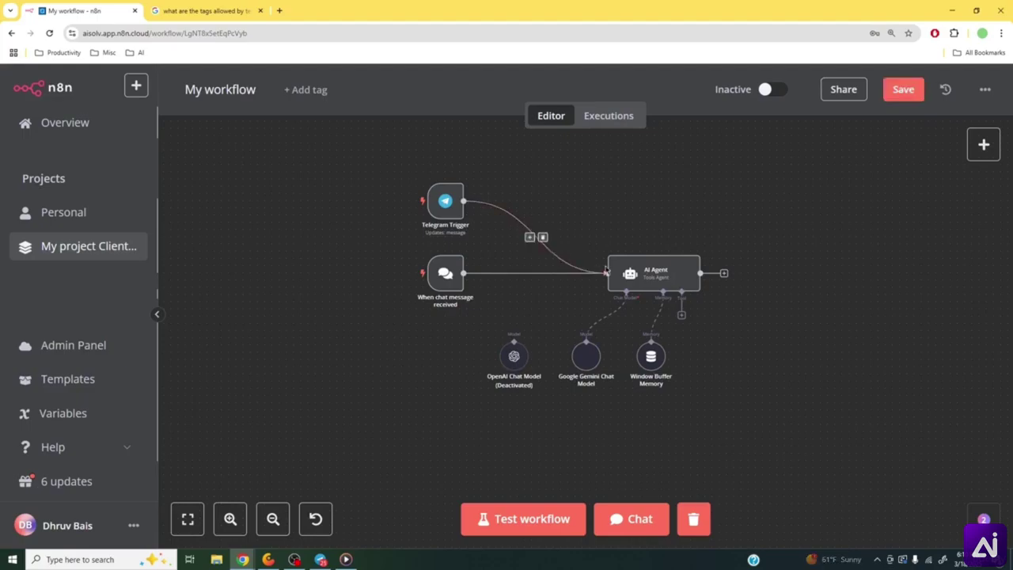
{"action": "left_click", "coordinate": [903, 89]}
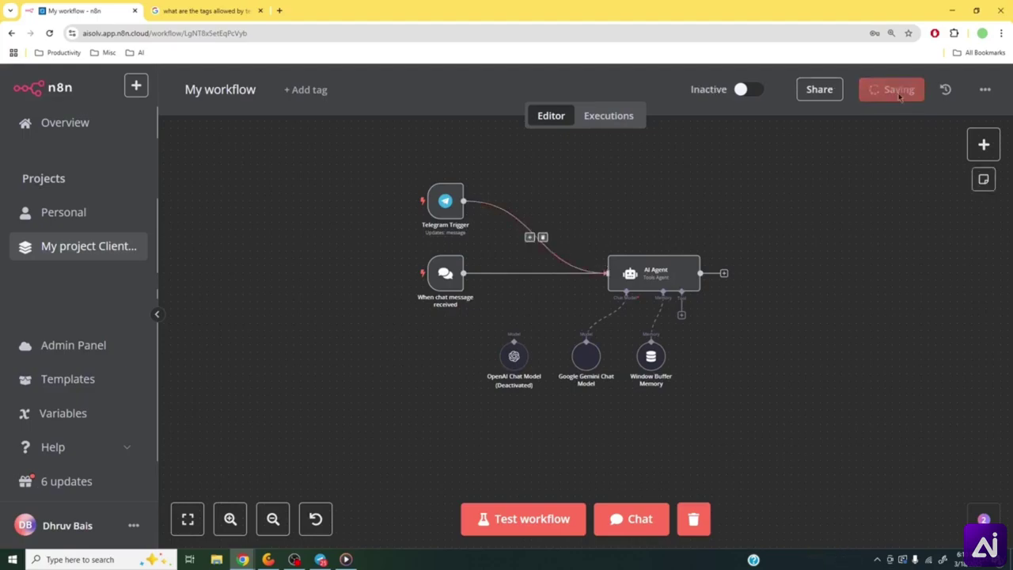
- Start a test run of the workflow, send "Hi there" to the EcomSupport bot in Telegram, and return to n8n
{"action": "left_click", "coordinate": [531, 523]}
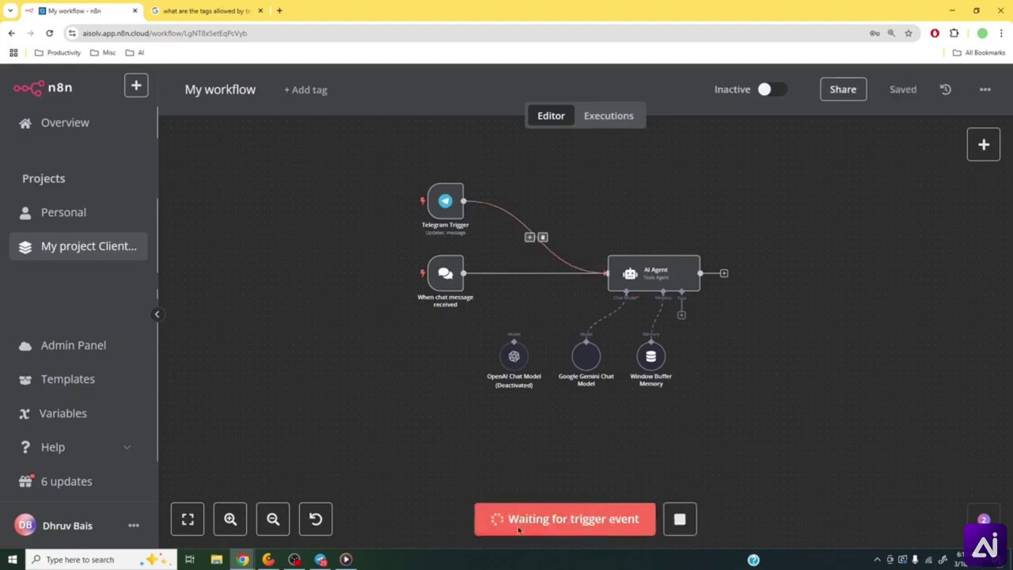
{"action": "left_click", "coordinate": [320, 559]}
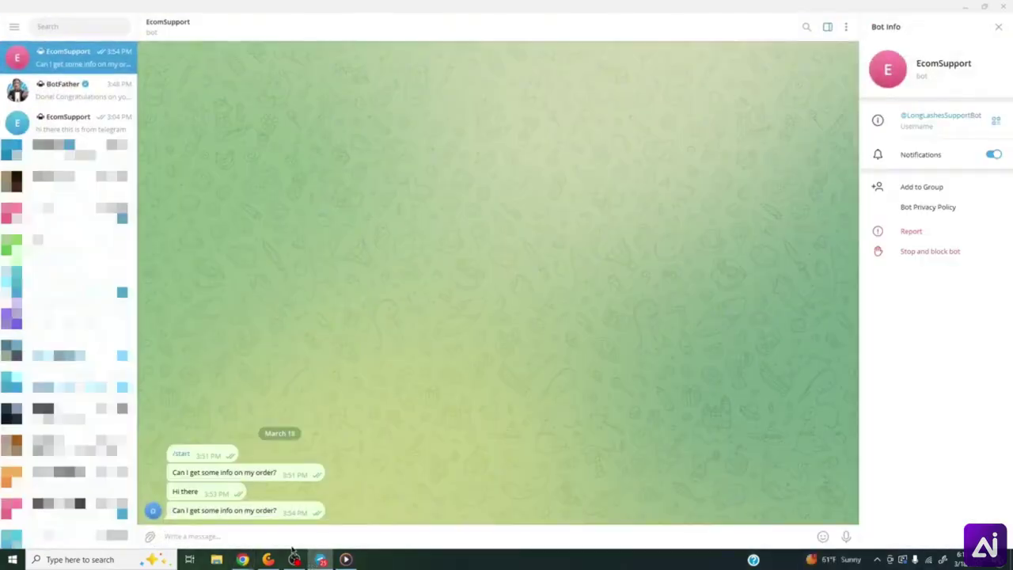
{"action": "type", "text": "Hi there"}
{"action": "key", "text": "Return"}
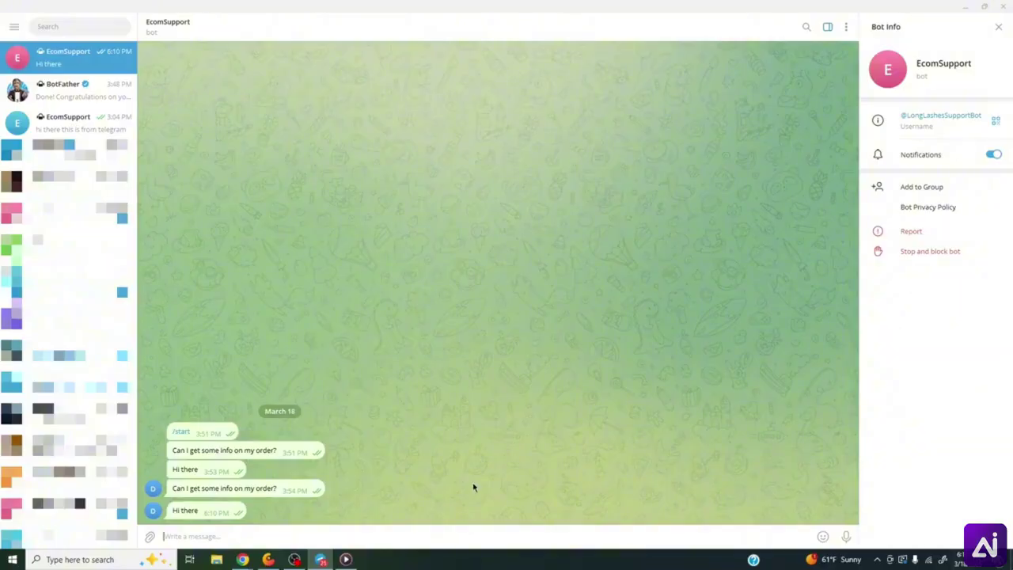
{"action": "left_click", "coordinate": [320, 558]}
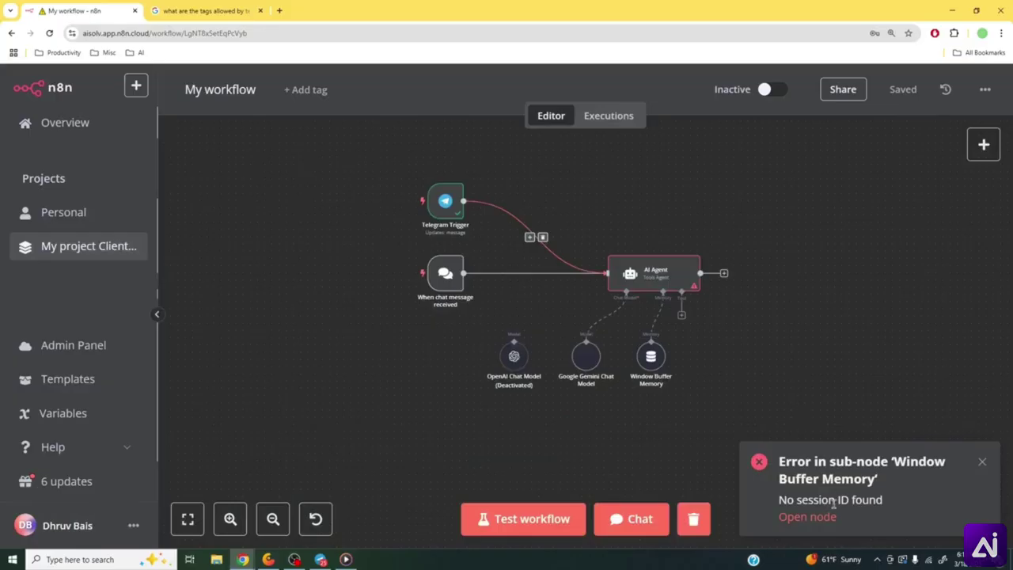
- Examine the AI Agent, the Window Buffer Memory's session ID settings and the two triggers to trace the session ID error
{"action": "left_click", "coordinate": [790, 320]}
{"action": "double_click", "coordinate": [647, 276]}
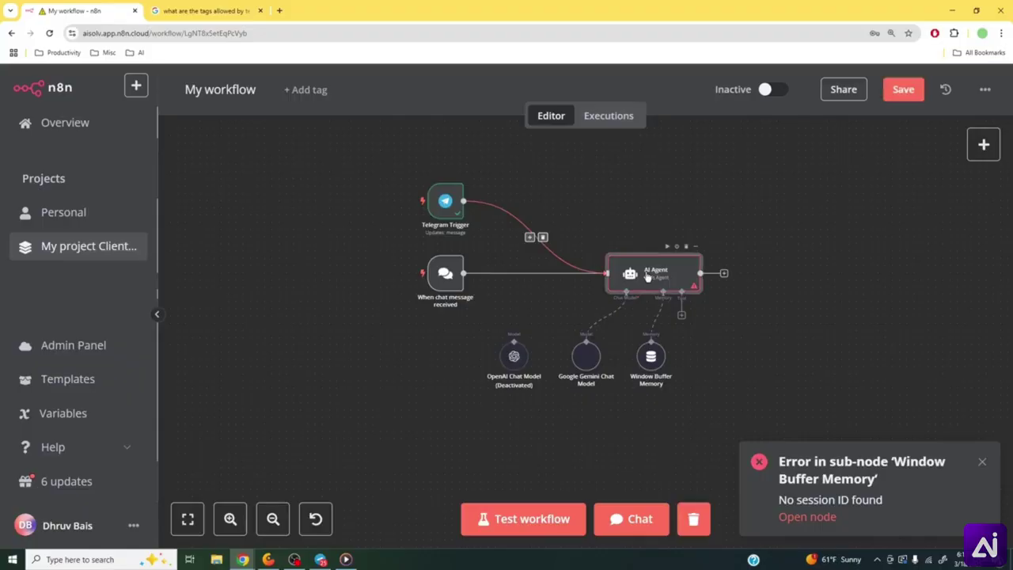
{"action": "key", "text": "Escape"}
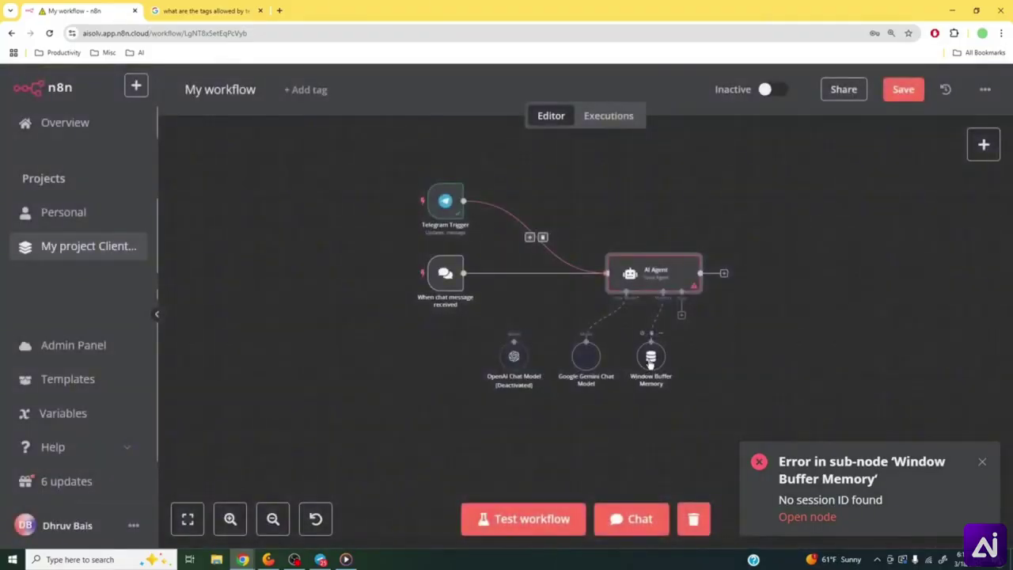
{"action": "double_click", "coordinate": [650, 358]}
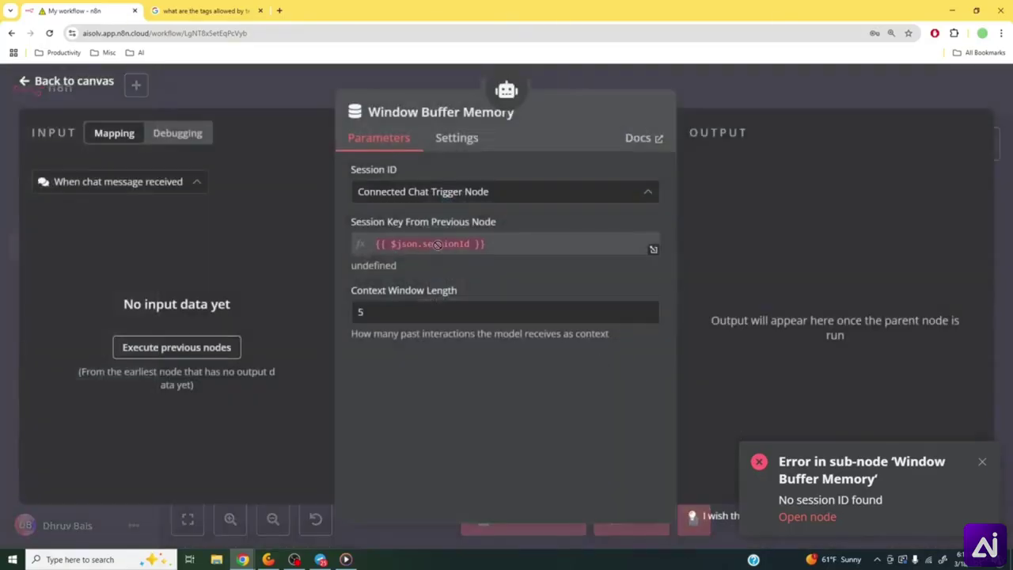
{"action": "key", "text": "Escape"}
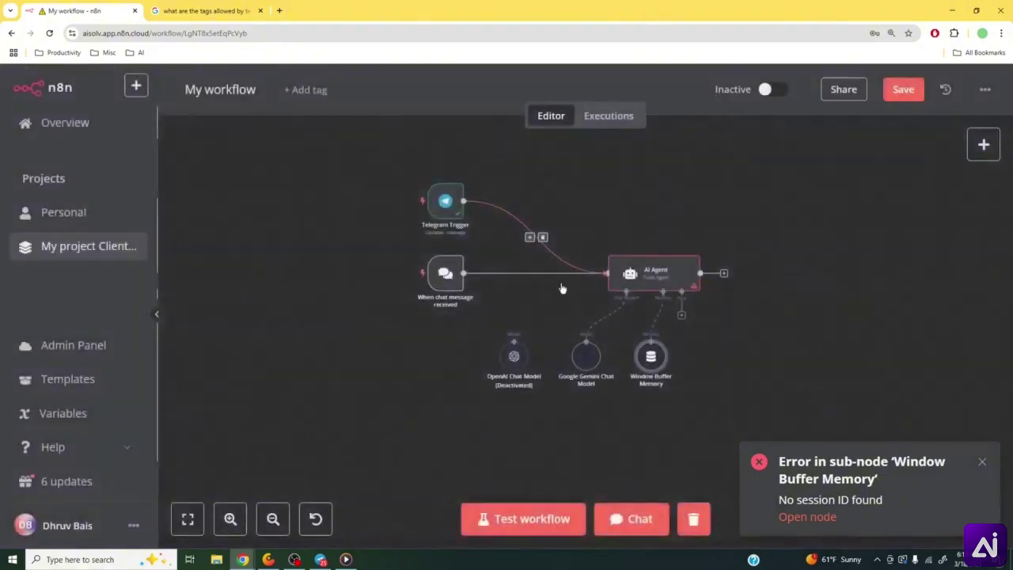
{"action": "left_click", "coordinate": [408, 346]}
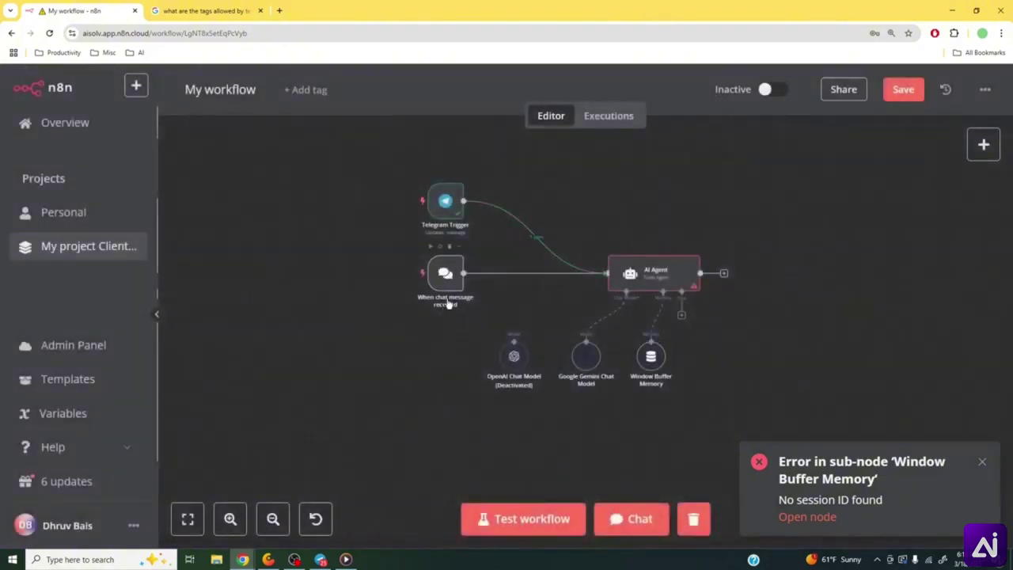
{"action": "mouse_move", "coordinate": [444, 309]}
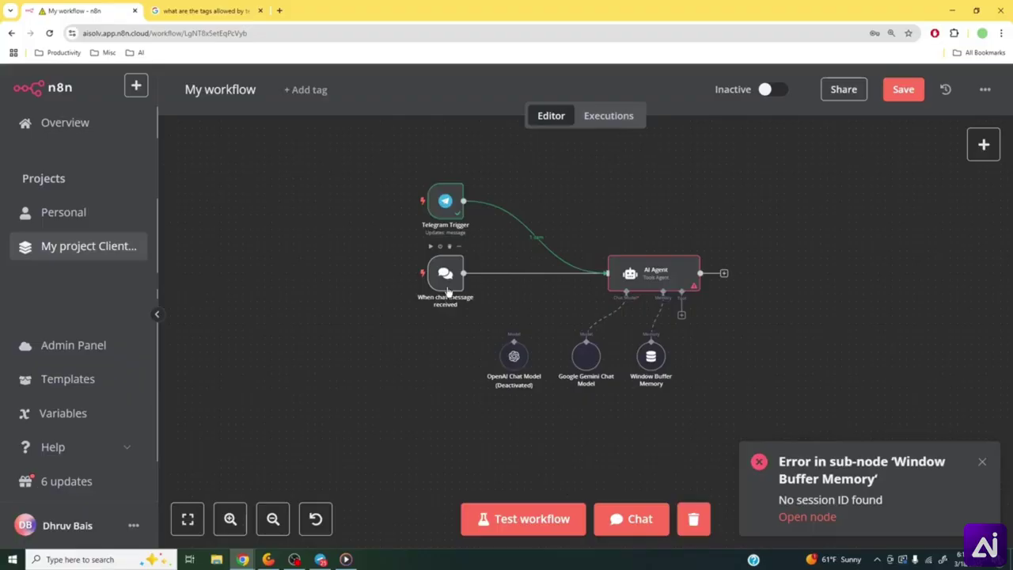
{"action": "double_click", "coordinate": [445, 200]}
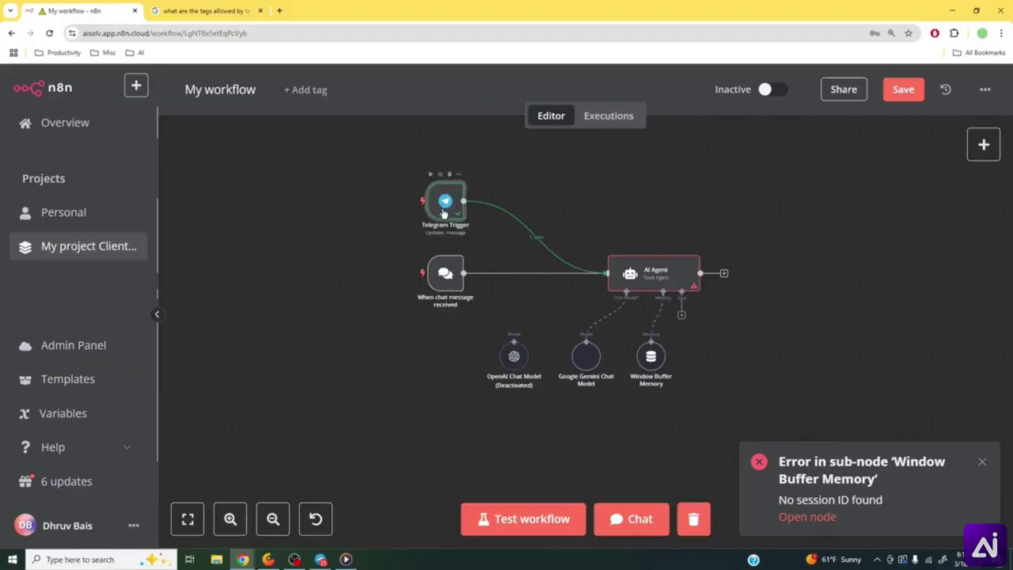
{"action": "left_click", "coordinate": [780, 91]}
- Delete the connection between the Telegram Trigger and the AI Agent, and dismiss the error notification
{"action": "mouse_move", "coordinate": [542, 238]}
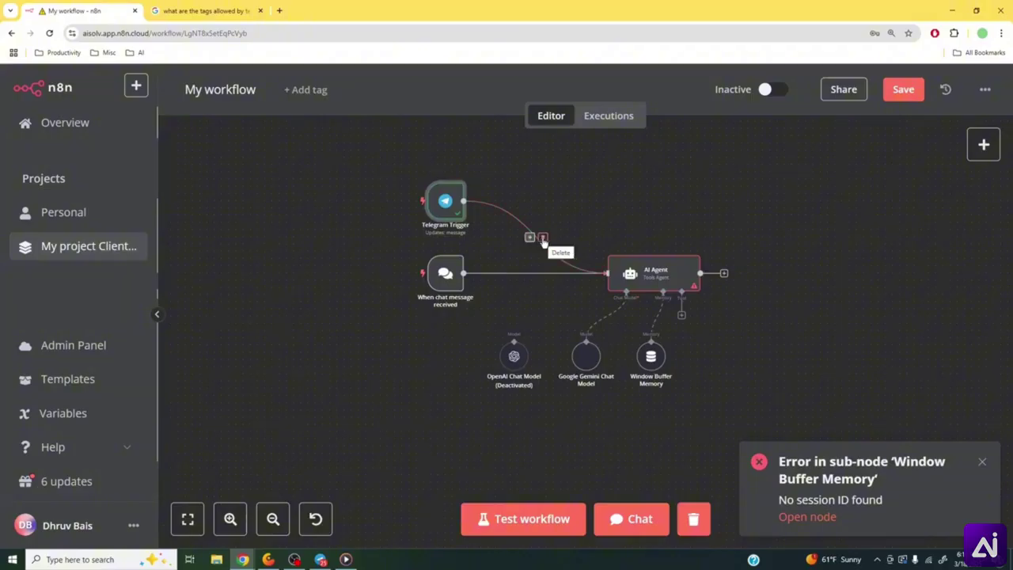
{"action": "left_click", "coordinate": [543, 238]}
{"action": "left_click", "coordinate": [982, 462]}
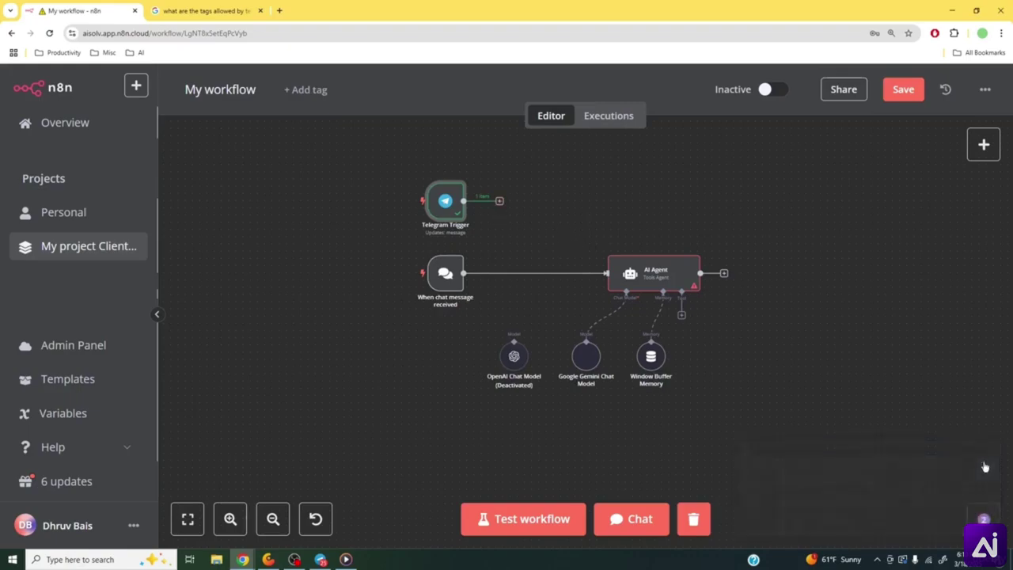
- Add an Edit Fields (Set) node after the Telegram Trigger and connect its output to the AI Agent
{"action": "left_click", "coordinate": [499, 202]}
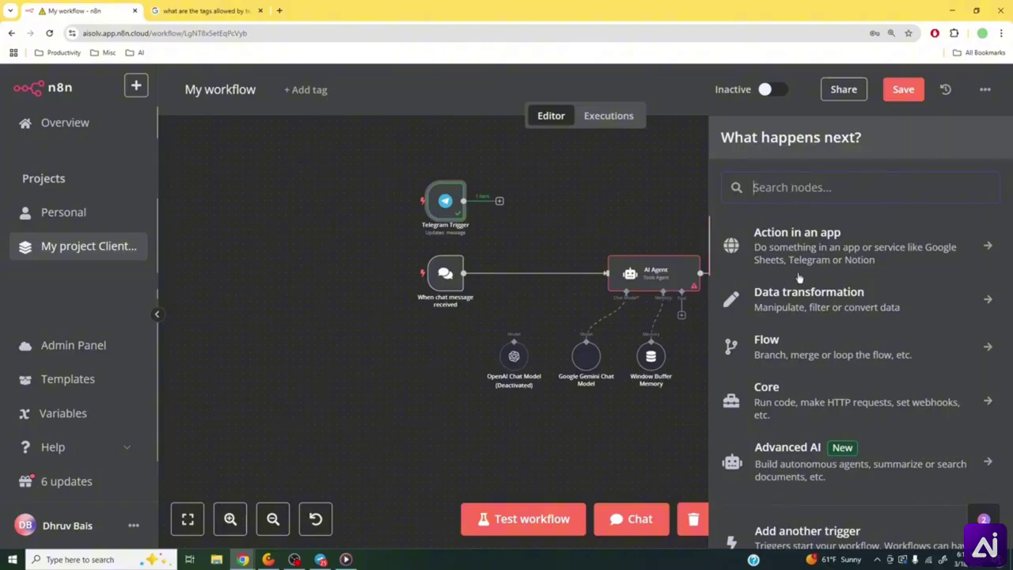
{"action": "left_click", "coordinate": [826, 308]}
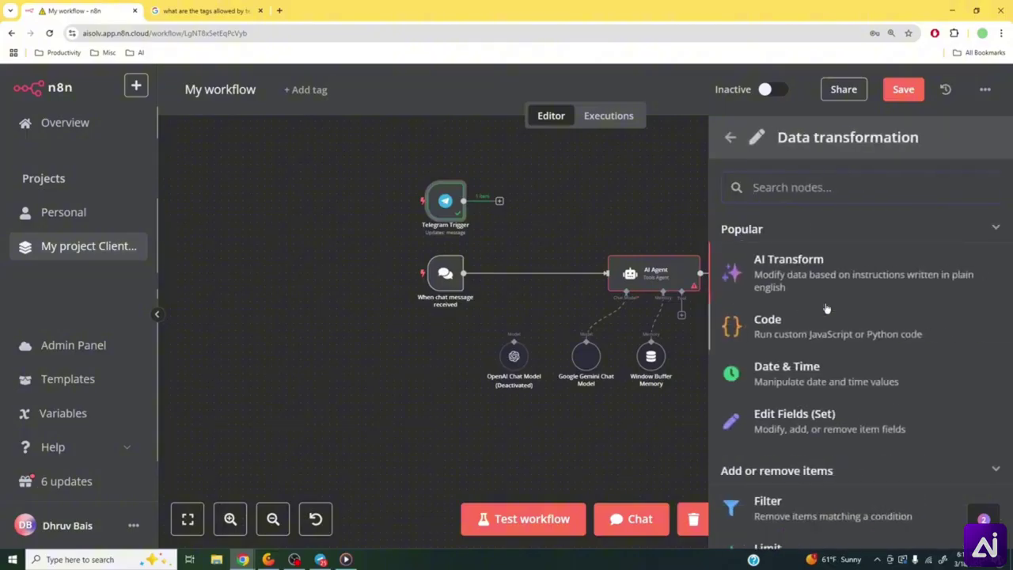
{"action": "scroll", "coordinate": [841, 385], "scroll_direction": "down", "scroll_amount": 1}
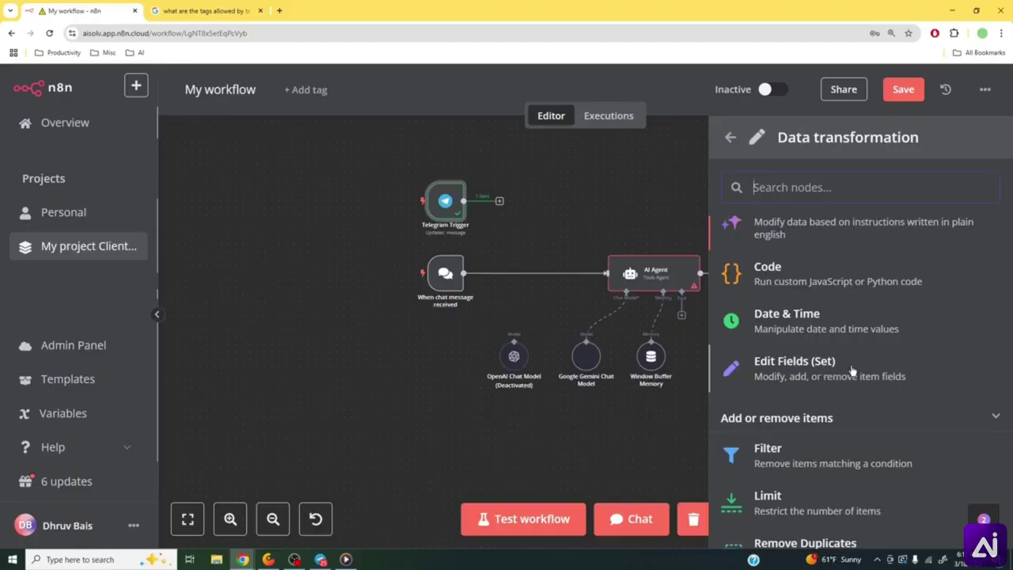
{"action": "left_click", "coordinate": [851, 370]}
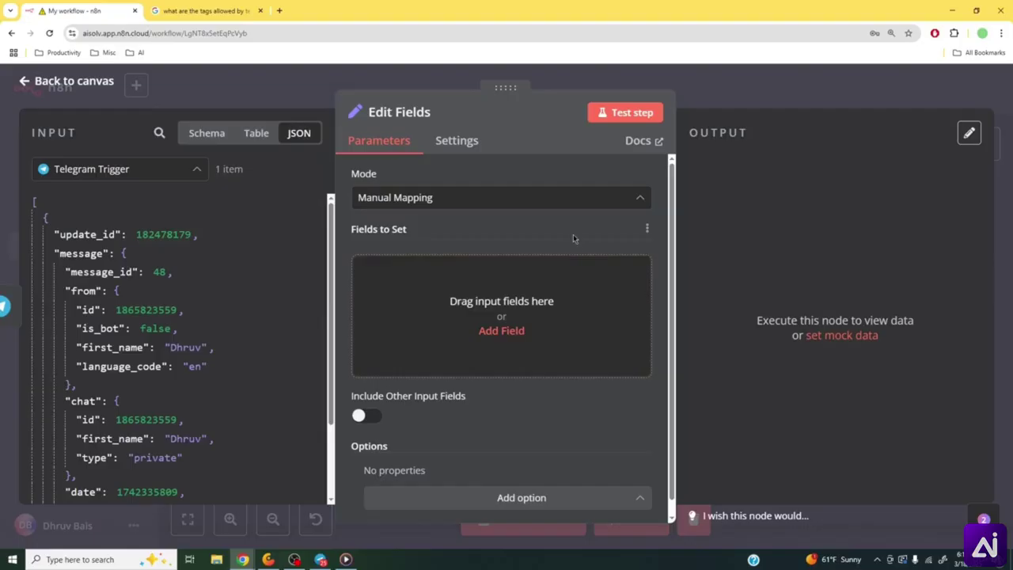
{"action": "left_click", "coordinate": [770, 96]}
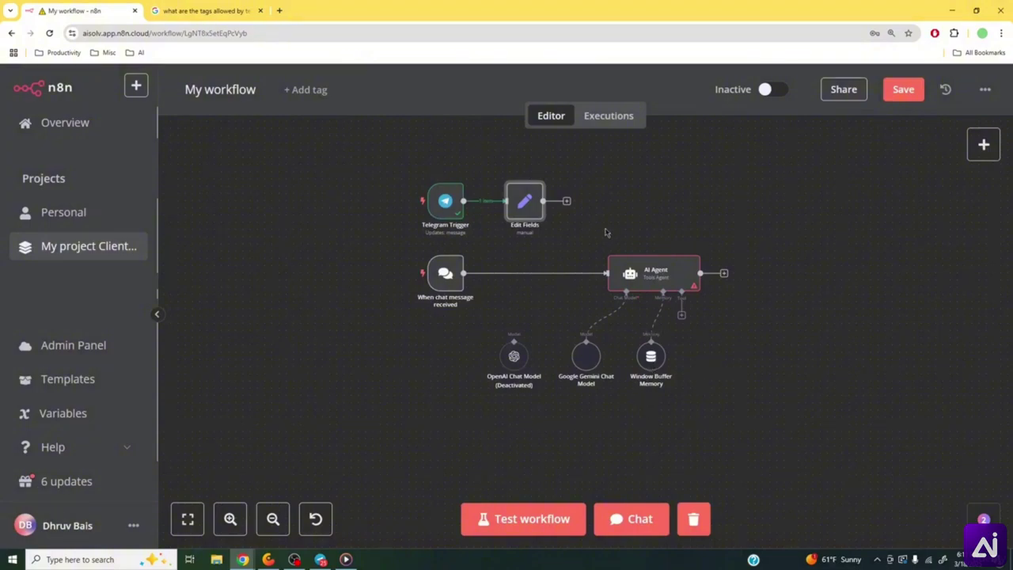
{"action": "left_click_drag", "start_coordinate": [567, 202], "coordinate": [603, 268]}
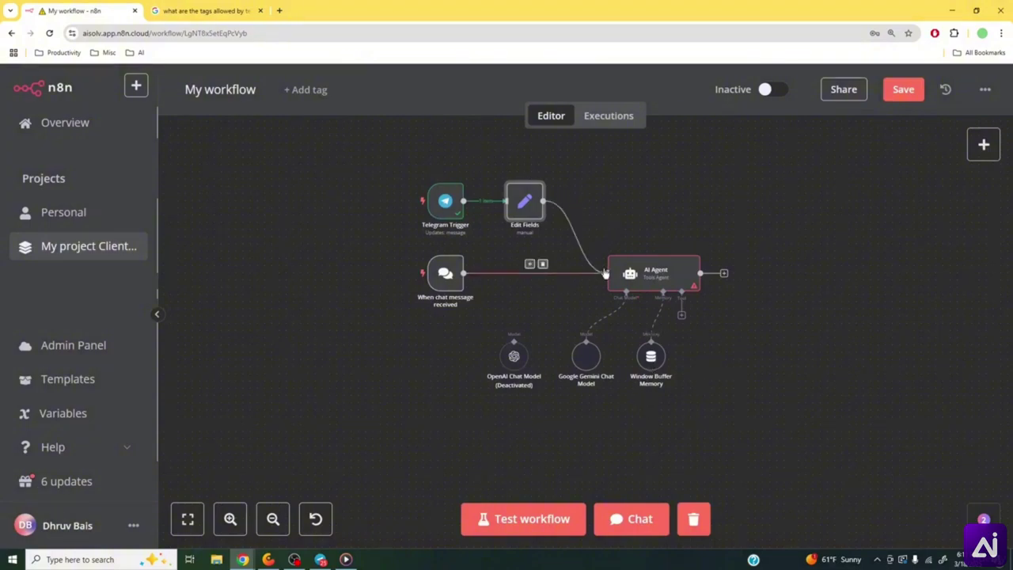
- In the Edit Fields node, add a string field named sessionId and map it to the Telegram chat's id, {{ $json.message.chat.id }}
{"action": "double_click", "coordinate": [525, 204]}
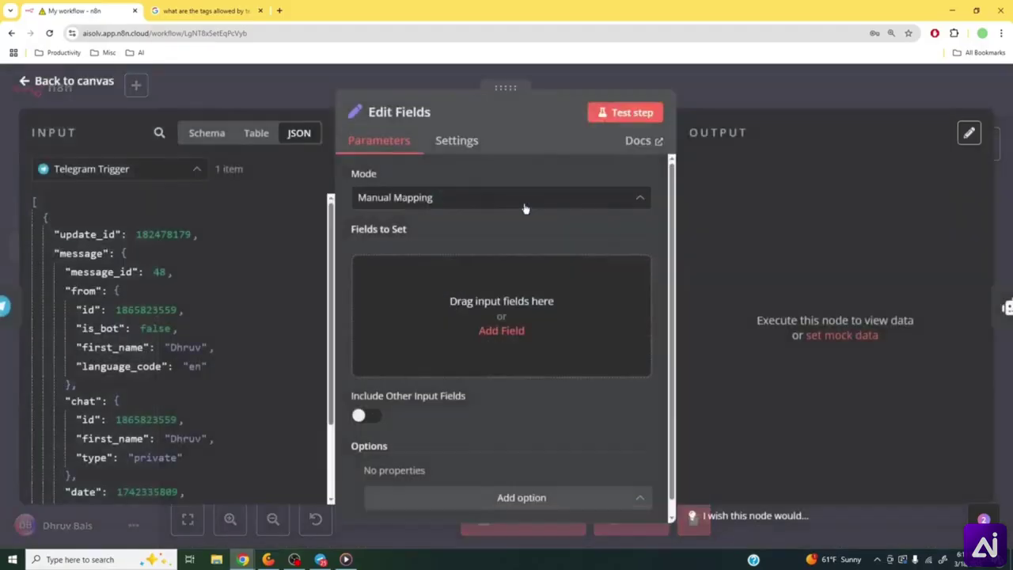
{"action": "left_click", "coordinate": [498, 332]}
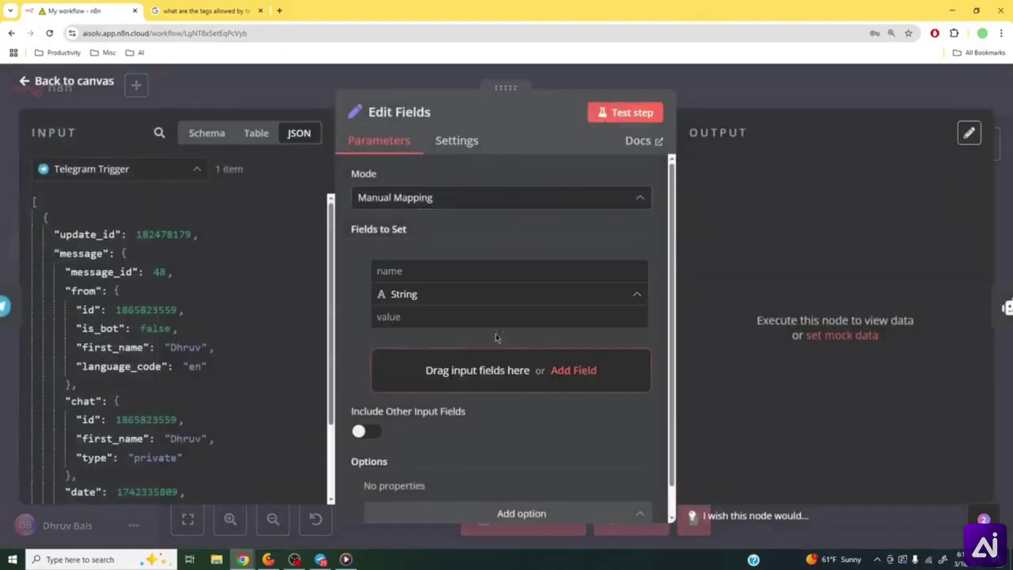
{"action": "left_click", "coordinate": [474, 273]}
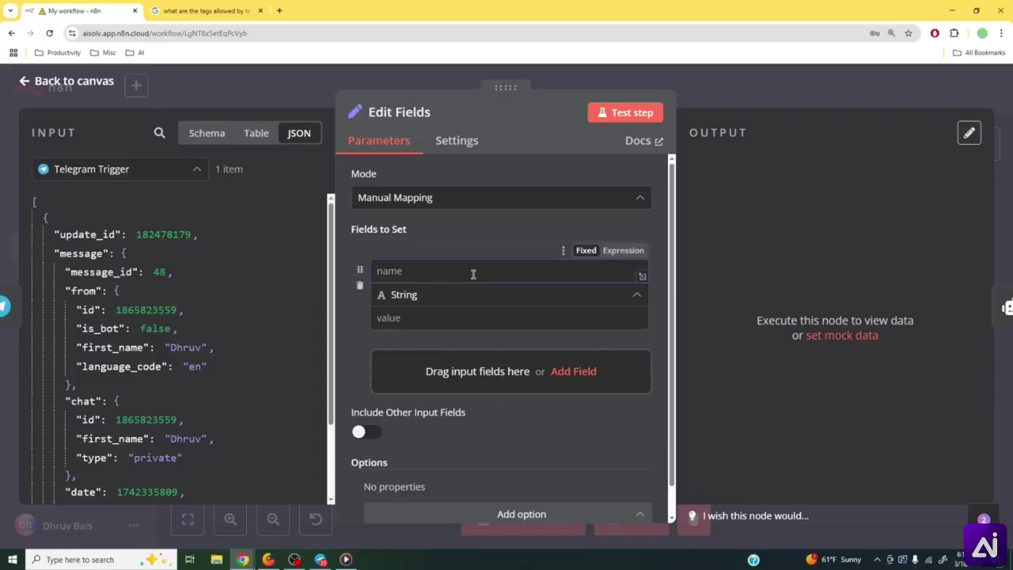
{"action": "type", "text": "sessionId"}
{"action": "left_click", "coordinate": [426, 319]}
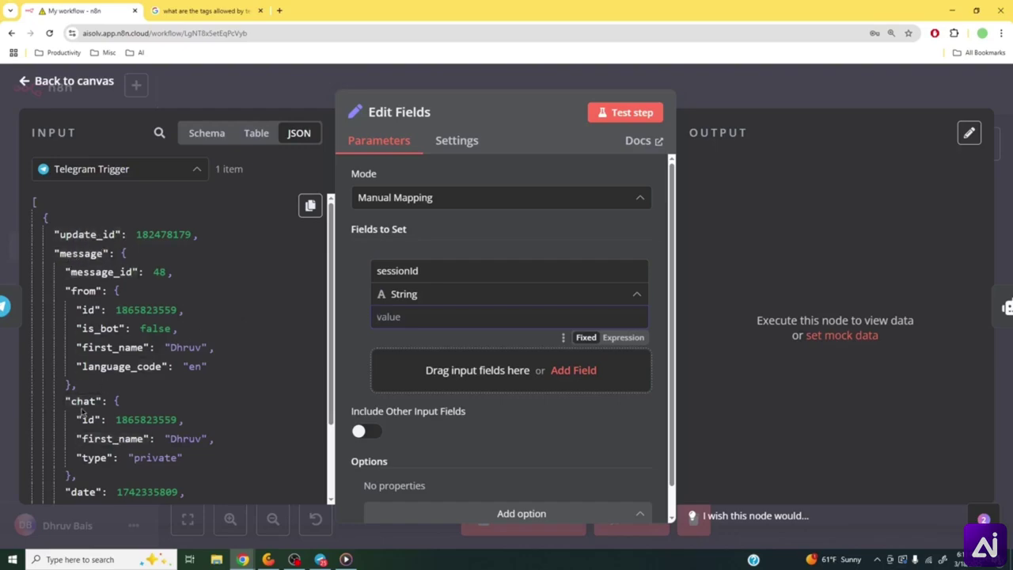
{"action": "scroll", "coordinate": [82, 404], "scroll_direction": "down", "scroll_amount": 2}
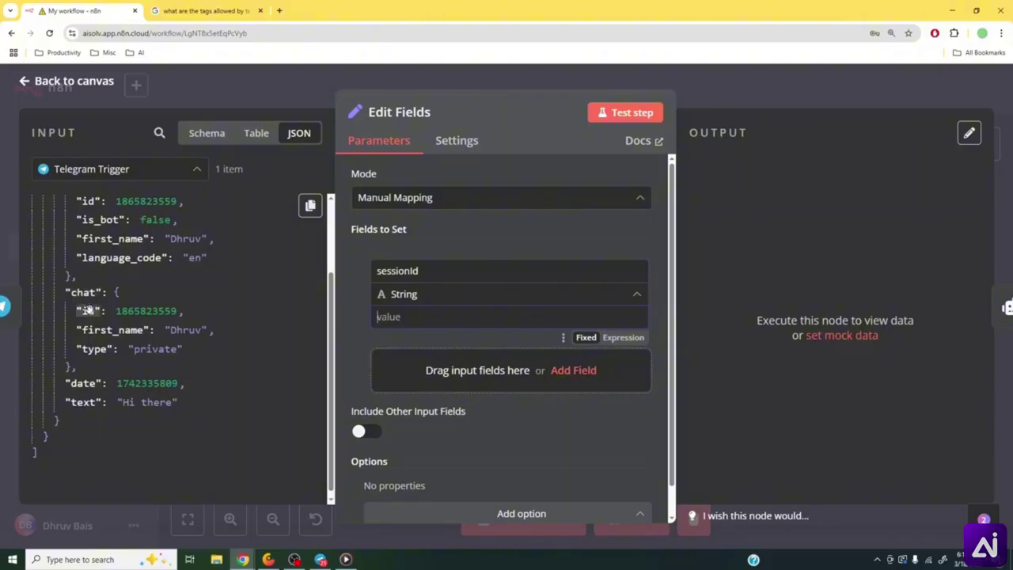
{"action": "left_click_drag", "start_coordinate": [89, 310], "coordinate": [417, 320]}
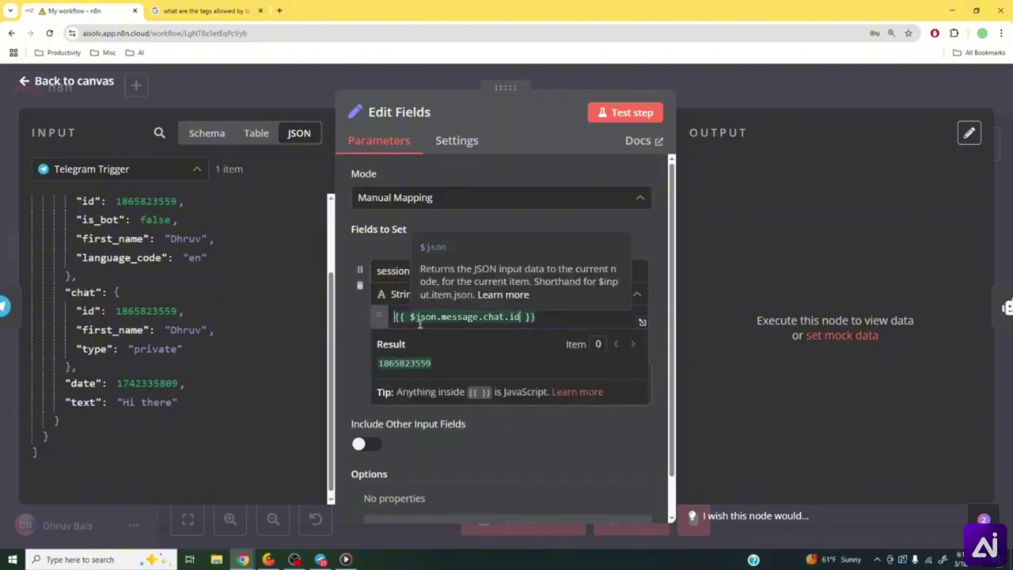
{"action": "left_click", "coordinate": [356, 360]}
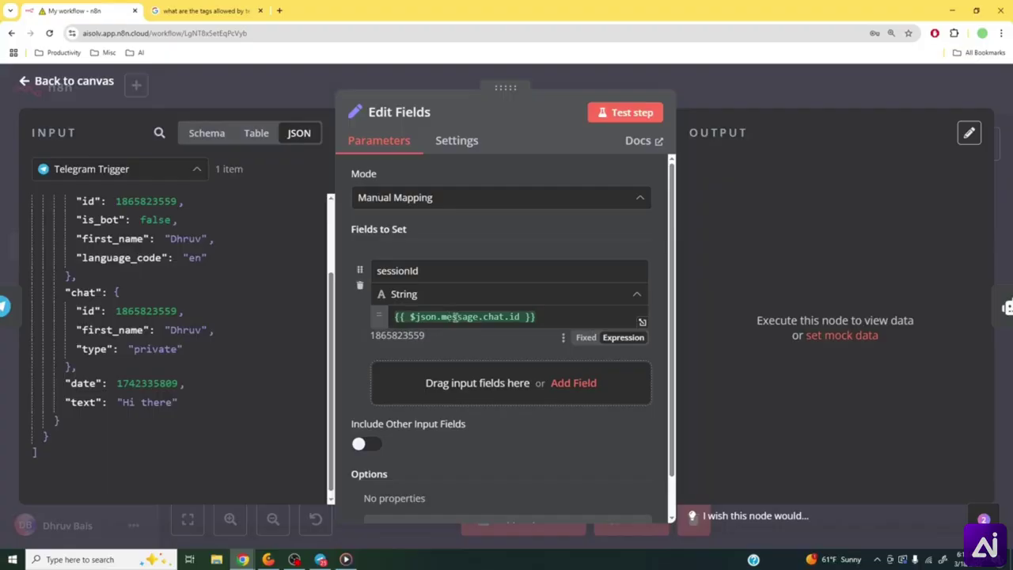
- Switch the sessionId value to Fixed to view it as plain text, and set it back to Expression
{"action": "left_click", "coordinate": [586, 337]}
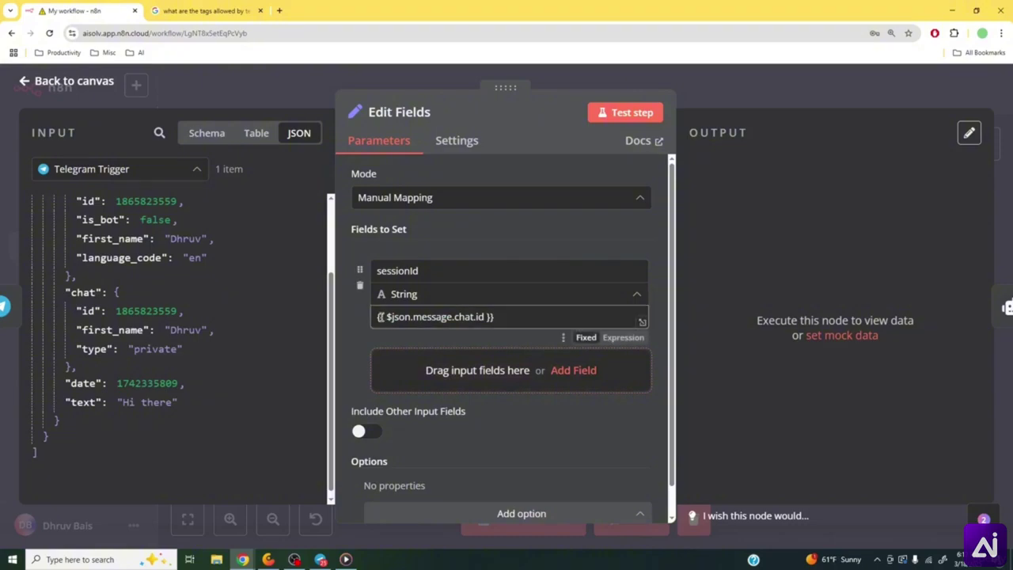
{"action": "left_click_drag", "start_coordinate": [380, 316], "coordinate": [488, 317]}
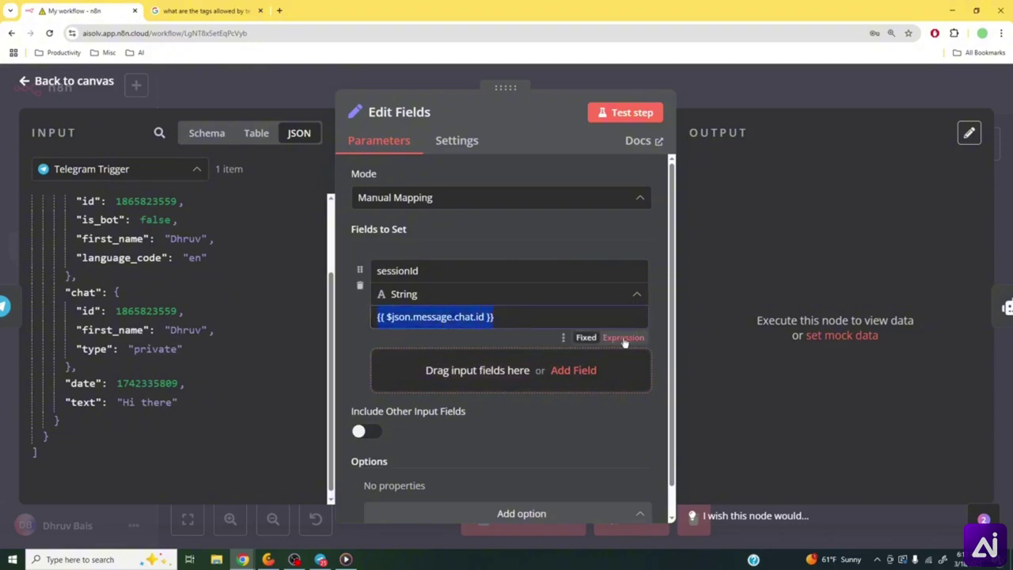
{"action": "left_click", "coordinate": [624, 338]}
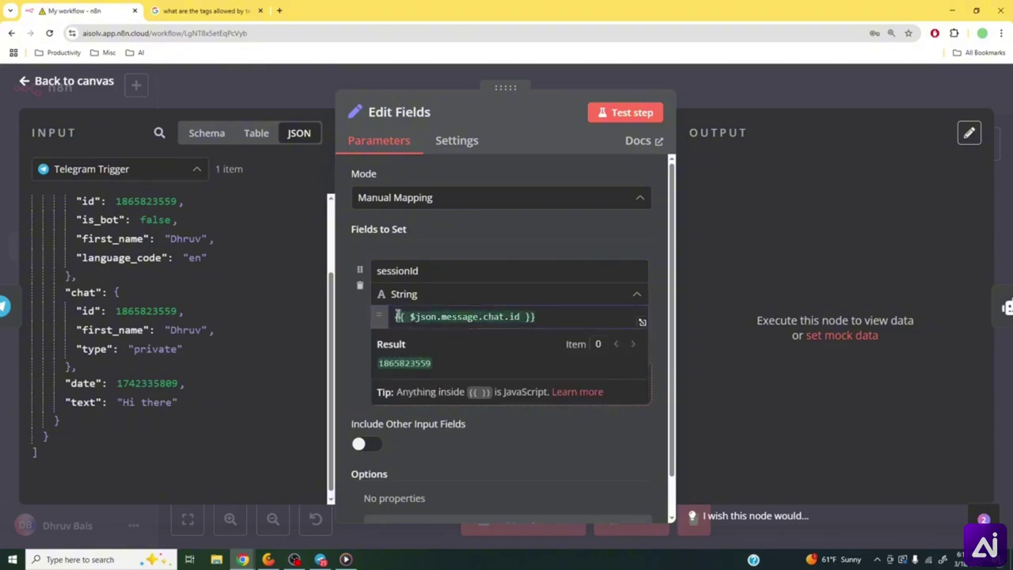
{"action": "left_click_drag", "start_coordinate": [393, 315], "coordinate": [540, 315]}
{"action": "left_click", "coordinate": [544, 316]}
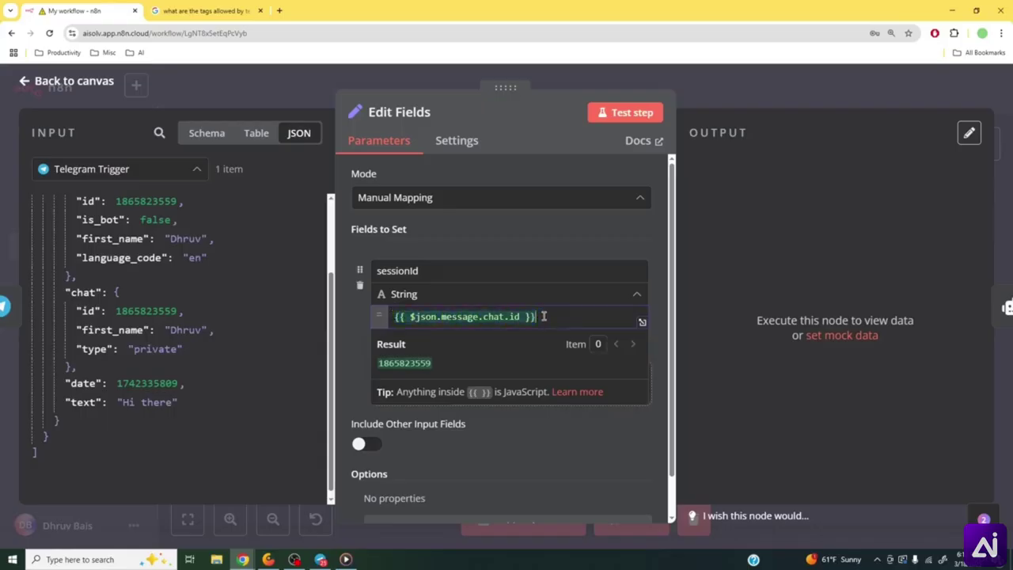
{"action": "left_click", "coordinate": [608, 446]}
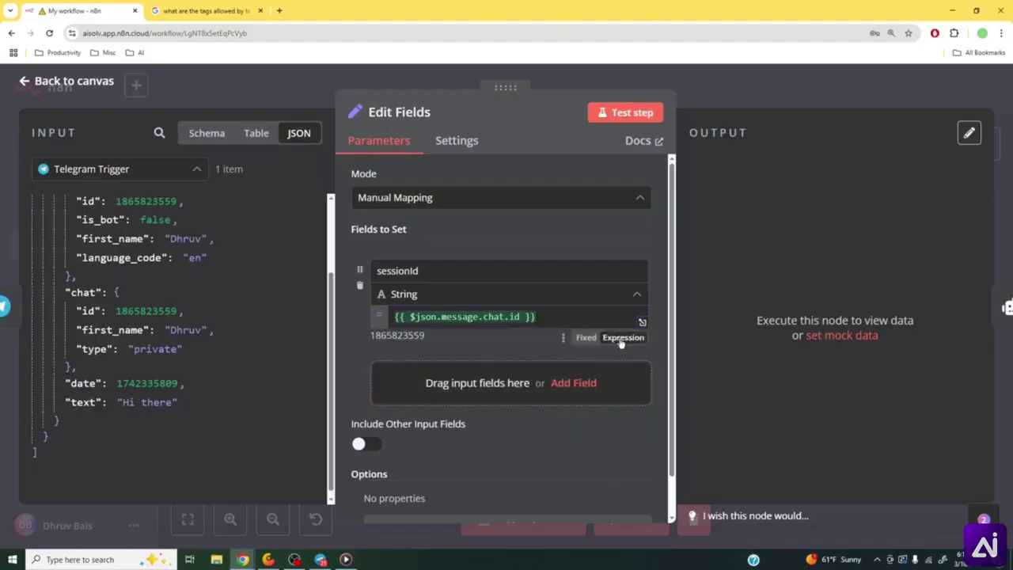
- Examine the Telegram Trigger's JSON input, comparing its from, chat and text entries with the sessionId expression in the Edit Fields node
{"action": "left_click", "coordinate": [531, 316]}
{"action": "mouse_move", "coordinate": [428, 314]}
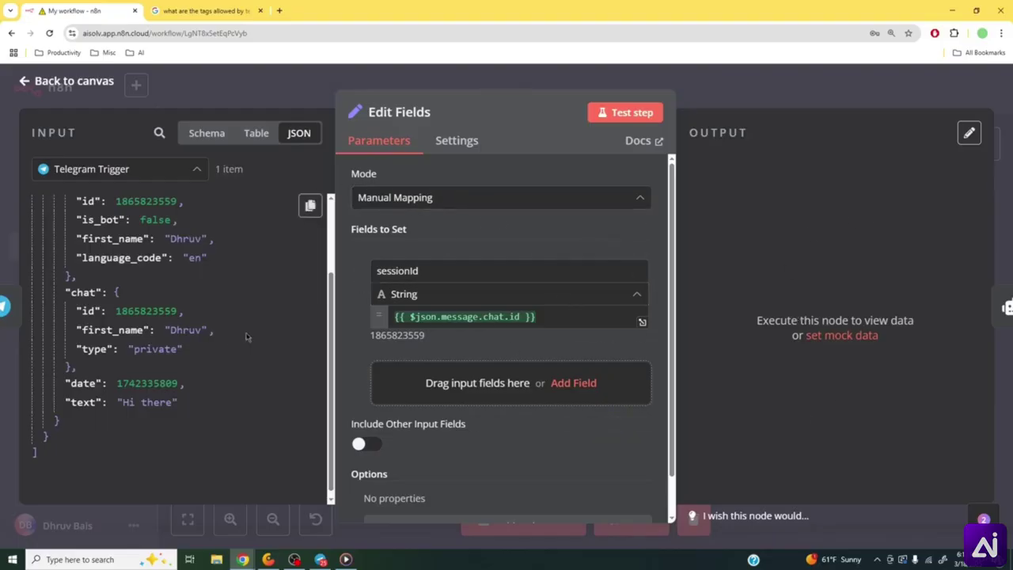
{"action": "scroll", "coordinate": [105, 319], "scroll_direction": "up", "scroll_amount": 3}
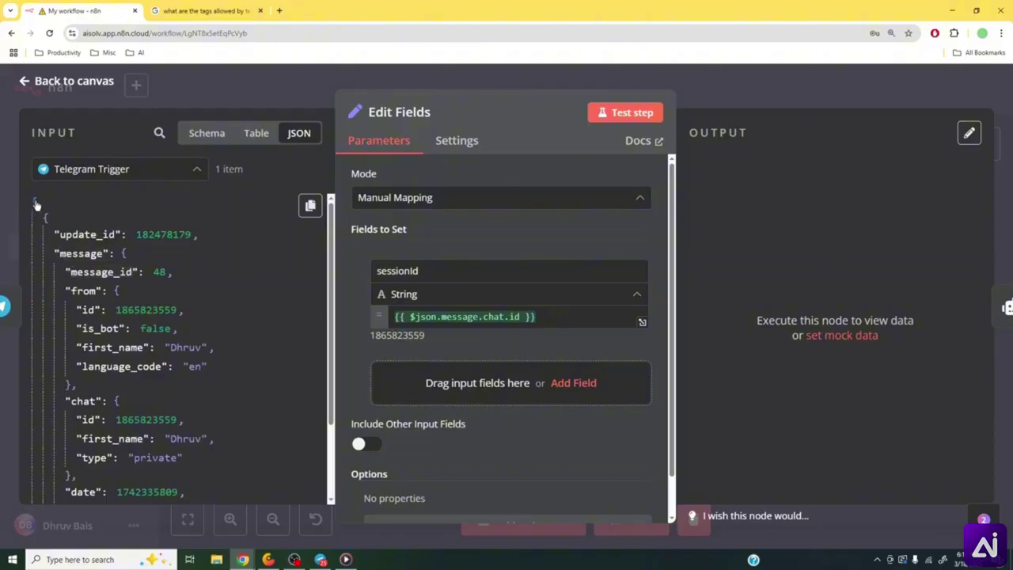
{"action": "scroll", "coordinate": [56, 346], "scroll_direction": "down", "scroll_amount": 2}
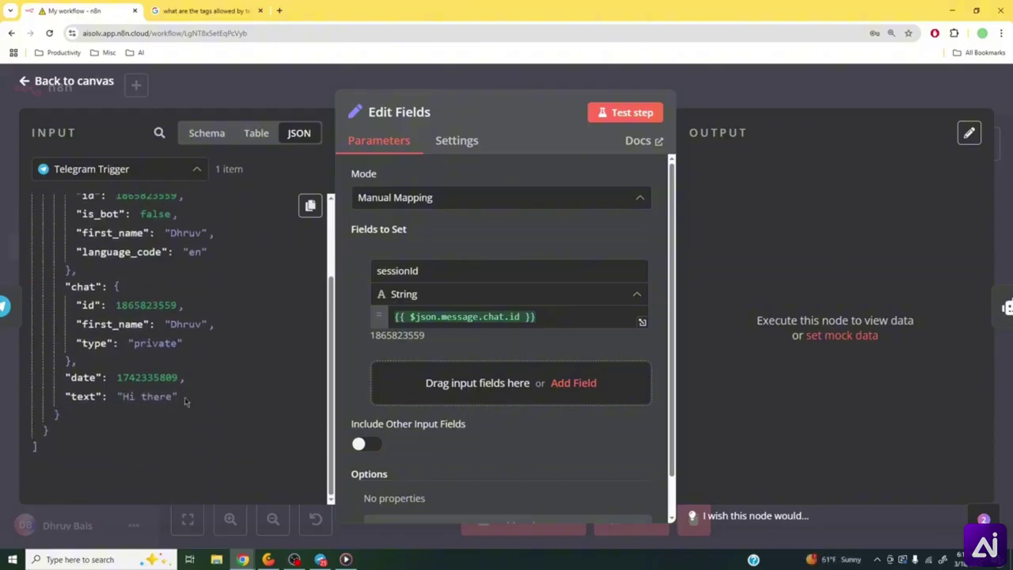
{"action": "scroll", "coordinate": [81, 224], "scroll_direction": "up", "scroll_amount": 3}
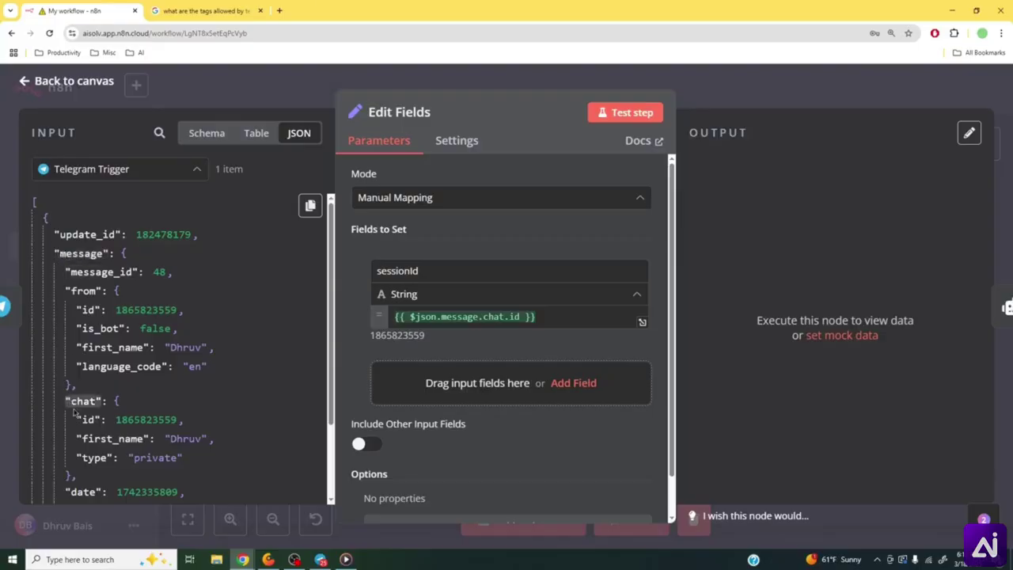
{"action": "scroll", "coordinate": [79, 399], "scroll_direction": "down", "scroll_amount": 3}
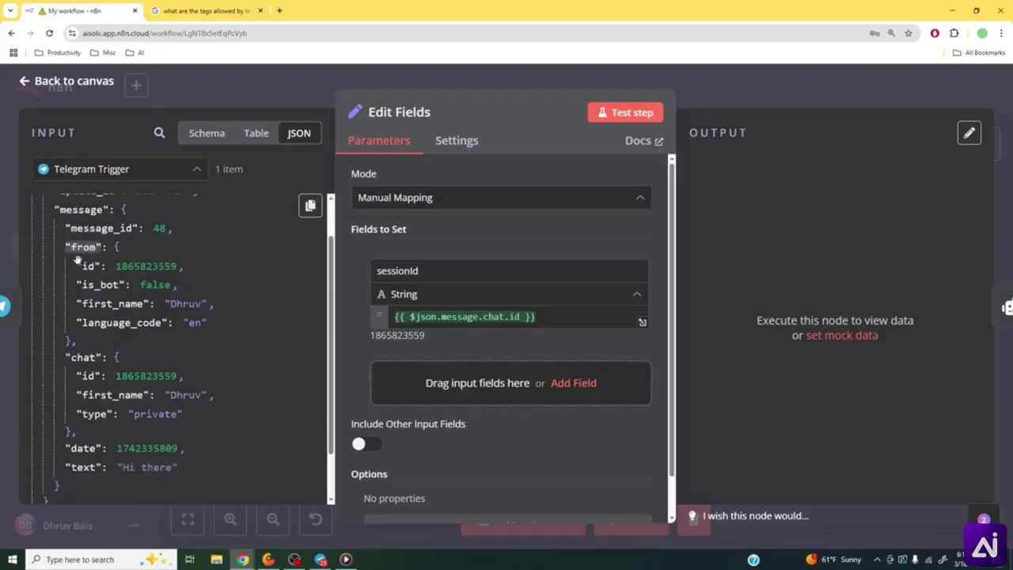
{"action": "scroll", "coordinate": [71, 395], "scroll_direction": "up", "scroll_amount": 3}
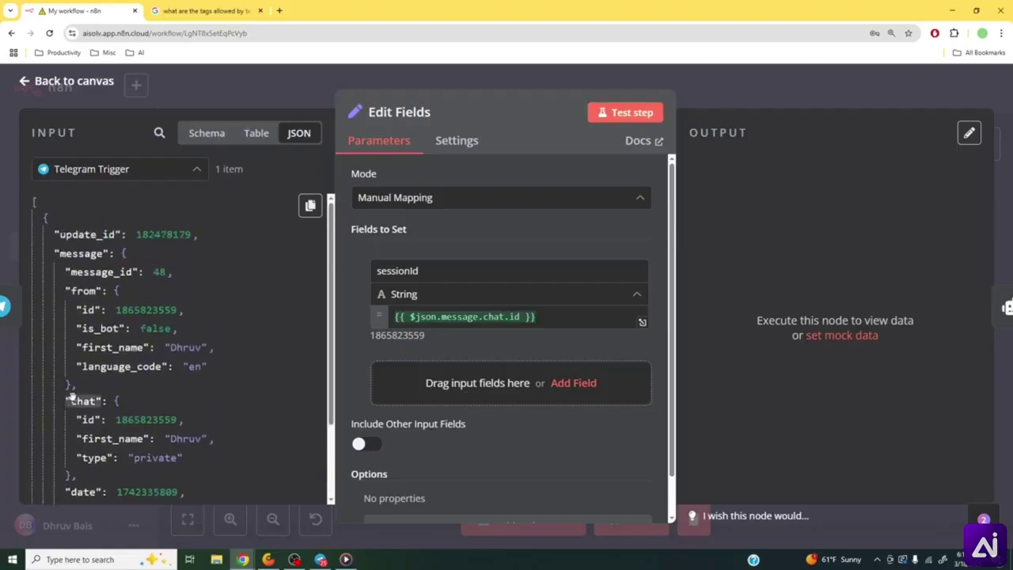
{"action": "scroll", "coordinate": [72, 395], "scroll_direction": "down", "scroll_amount": 3}
{"action": "scroll", "coordinate": [74, 421], "scroll_direction": "up", "scroll_amount": 3}
{"action": "scroll", "coordinate": [79, 395], "scroll_direction": "down", "scroll_amount": 1}
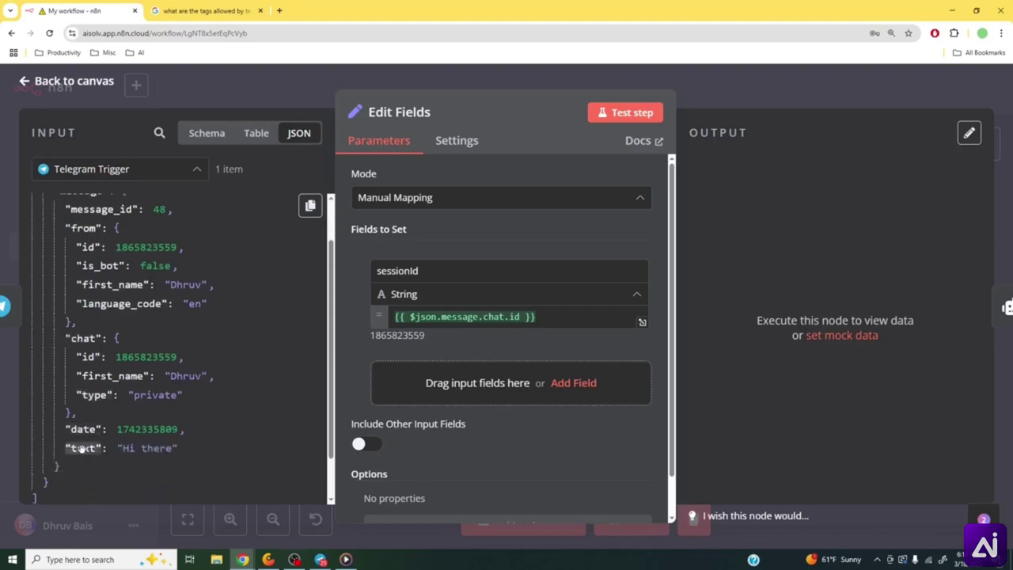
{"action": "left_click_drag", "start_coordinate": [82, 448], "coordinate": [467, 317]}
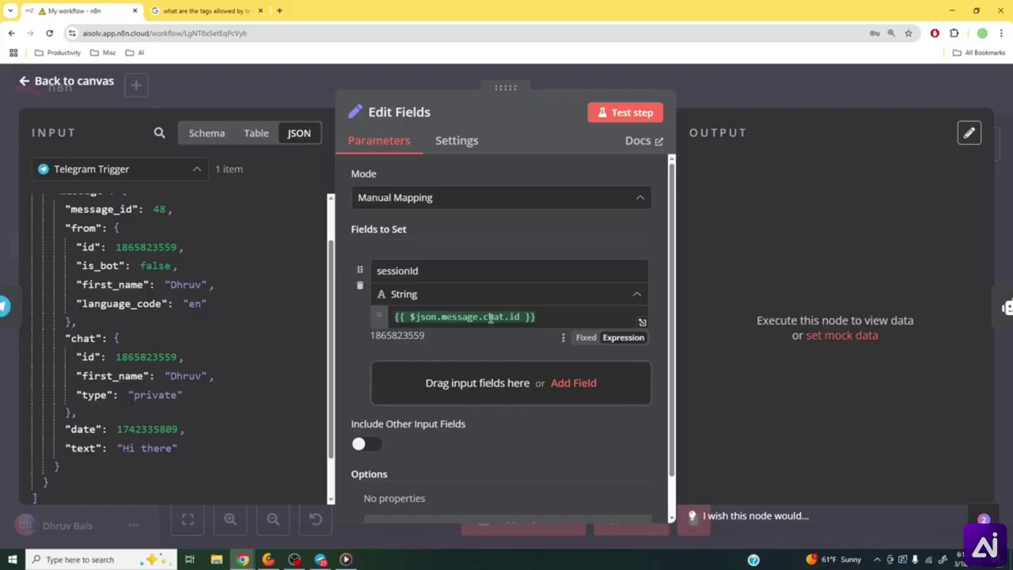
{"action": "scroll", "coordinate": [103, 356], "scroll_direction": "up", "scroll_amount": 2}
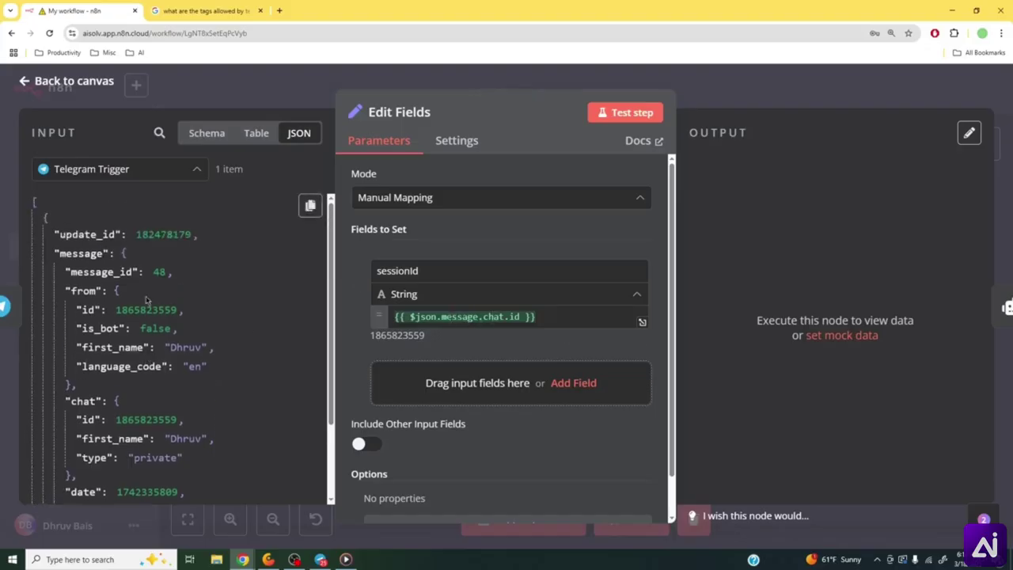
{"action": "scroll", "coordinate": [97, 377], "scroll_direction": "down", "scroll_amount": 1}
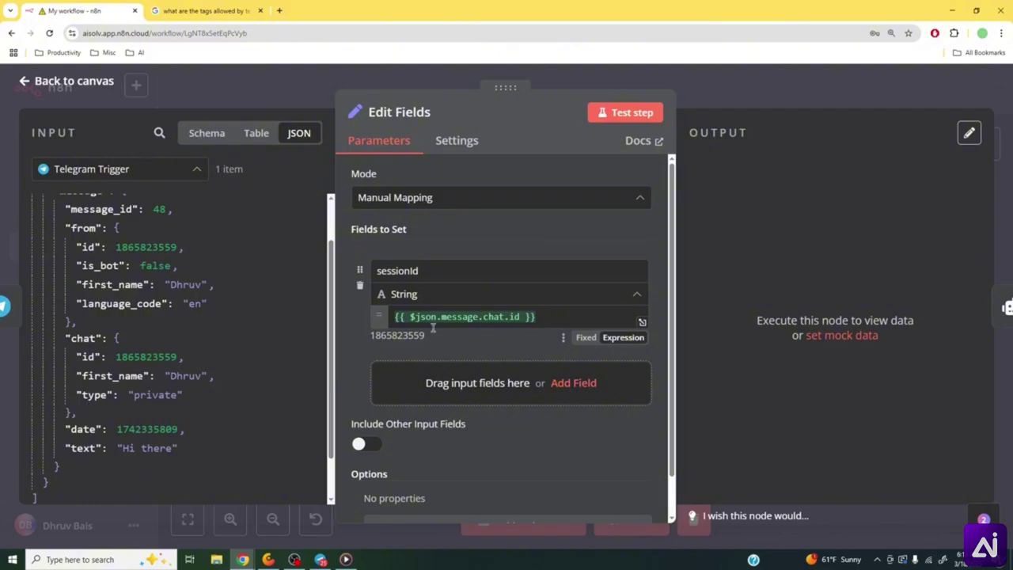
{"action": "left_click", "coordinate": [520, 318]}
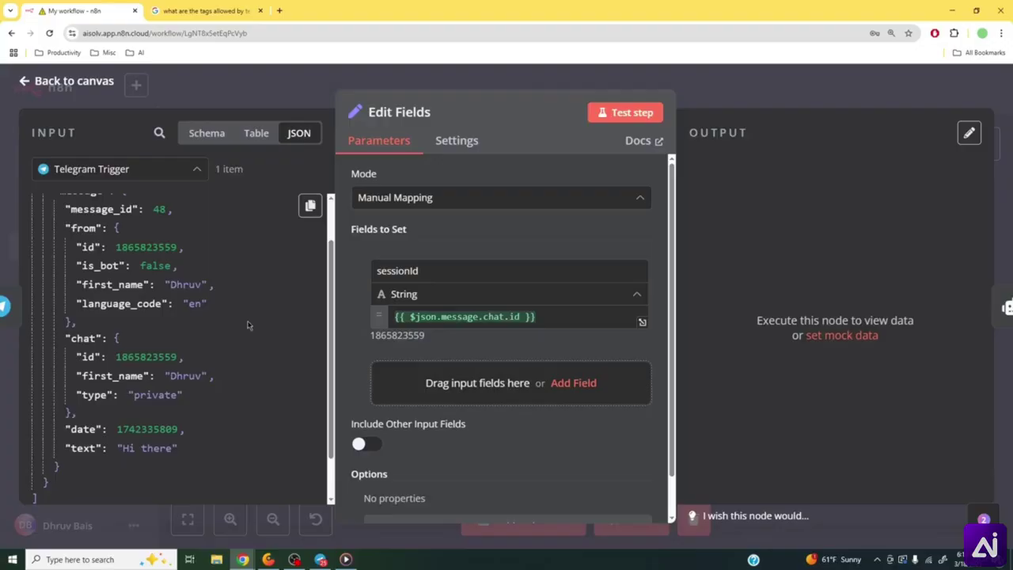
{"action": "scroll", "coordinate": [247, 325], "scroll_direction": "up", "scroll_amount": 2}
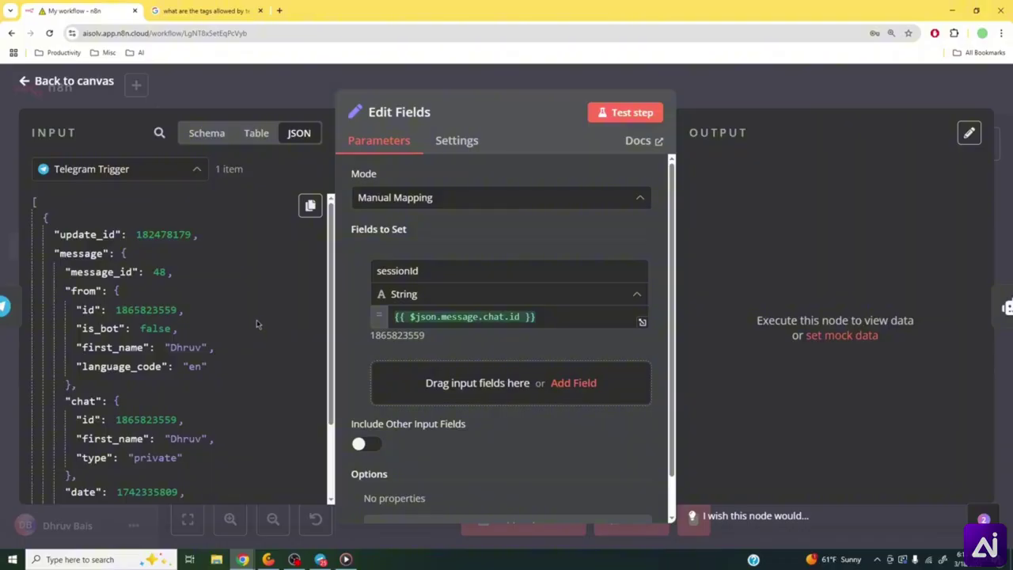
{"action": "mouse_move", "coordinate": [485, 269]}
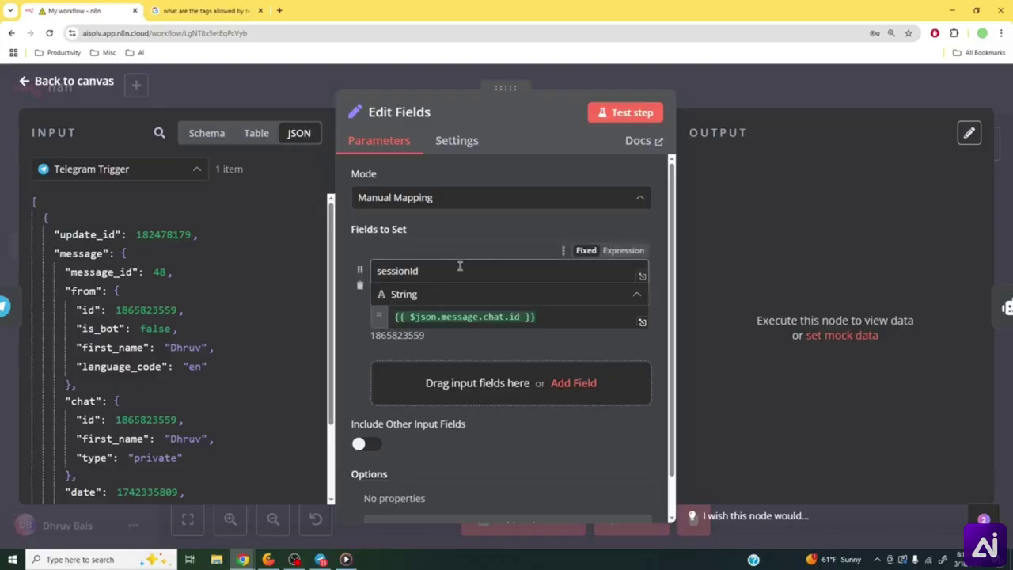
- Add a string field named chatInput to the Edit Fields node and map it to the Telegram message text, {{ $json.message.text }}
{"action": "left_click", "coordinate": [568, 383]}
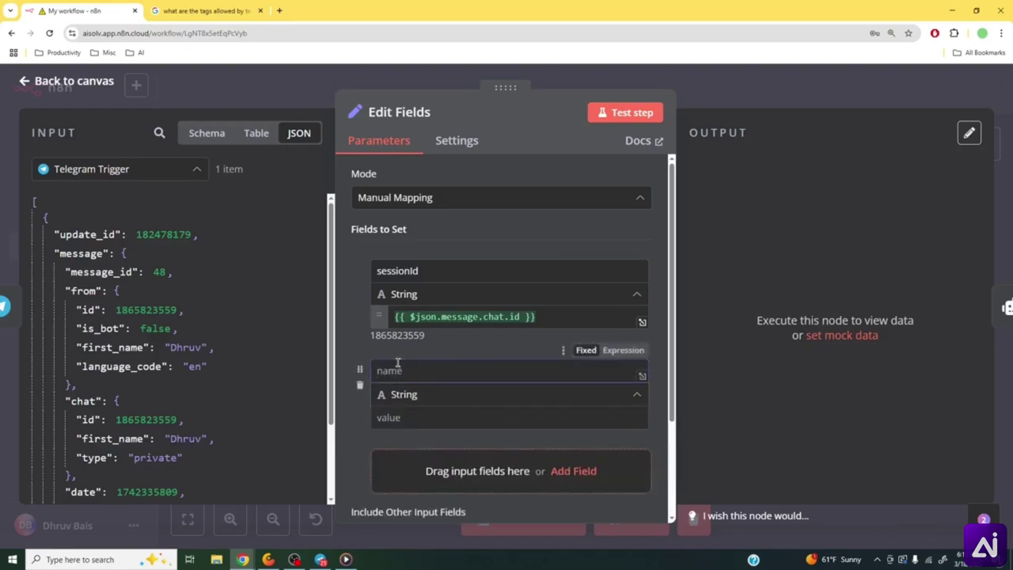
{"action": "type", "text": "chatInput"}
{"action": "left_click", "coordinate": [411, 416]}
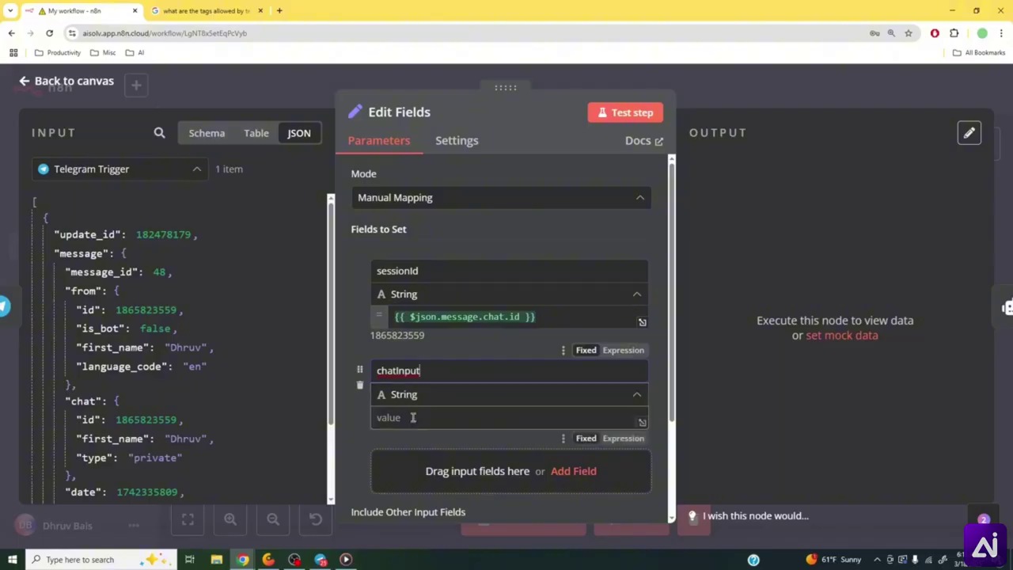
{"action": "scroll", "coordinate": [144, 380], "scroll_direction": "down", "scroll_amount": 1}
{"action": "scroll", "coordinate": [135, 395], "scroll_direction": "down", "scroll_amount": 1}
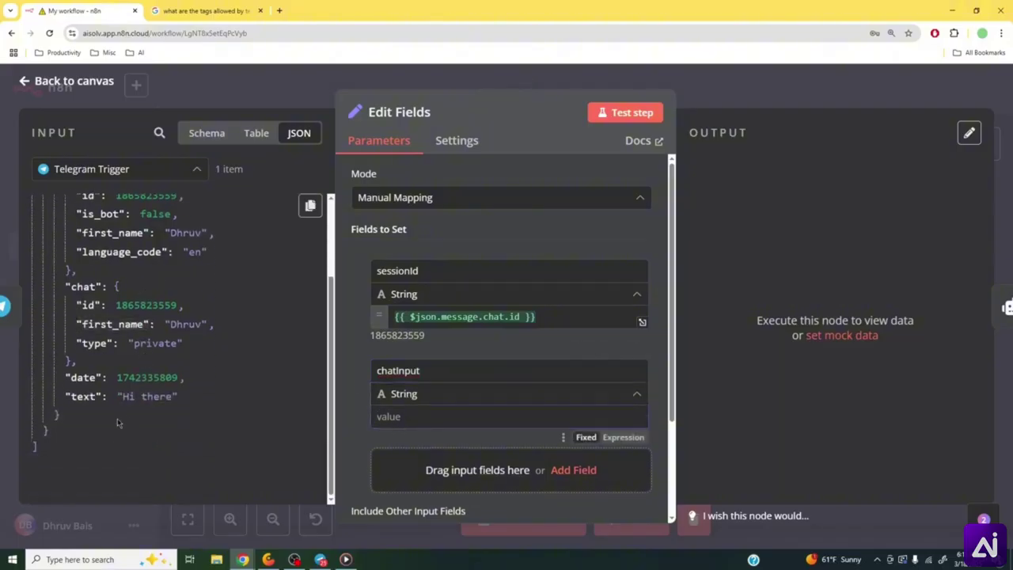
{"action": "left_click_drag", "start_coordinate": [82, 395], "coordinate": [412, 417]}
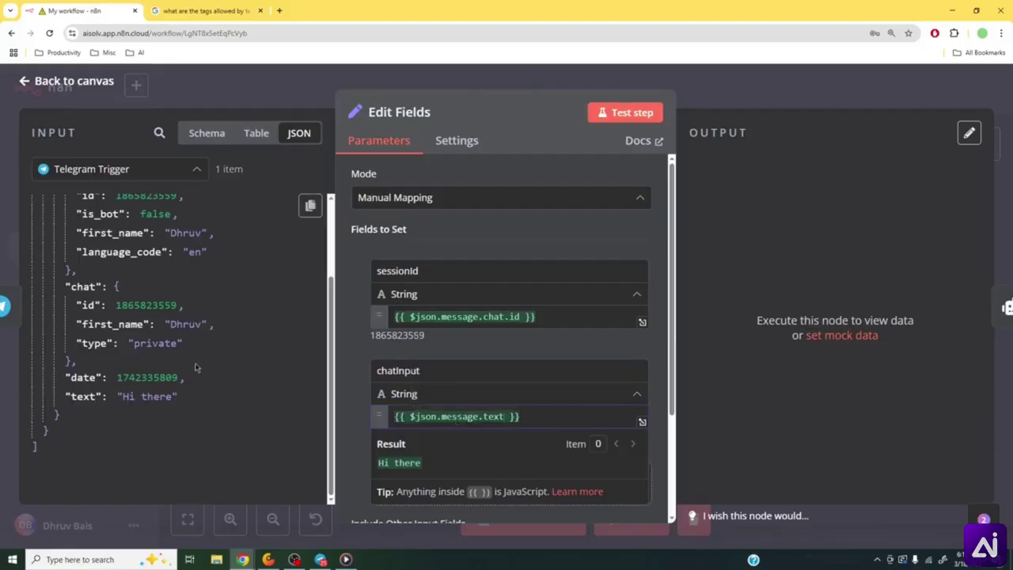
{"action": "scroll", "coordinate": [119, 317], "scroll_direction": "up", "scroll_amount": 3}
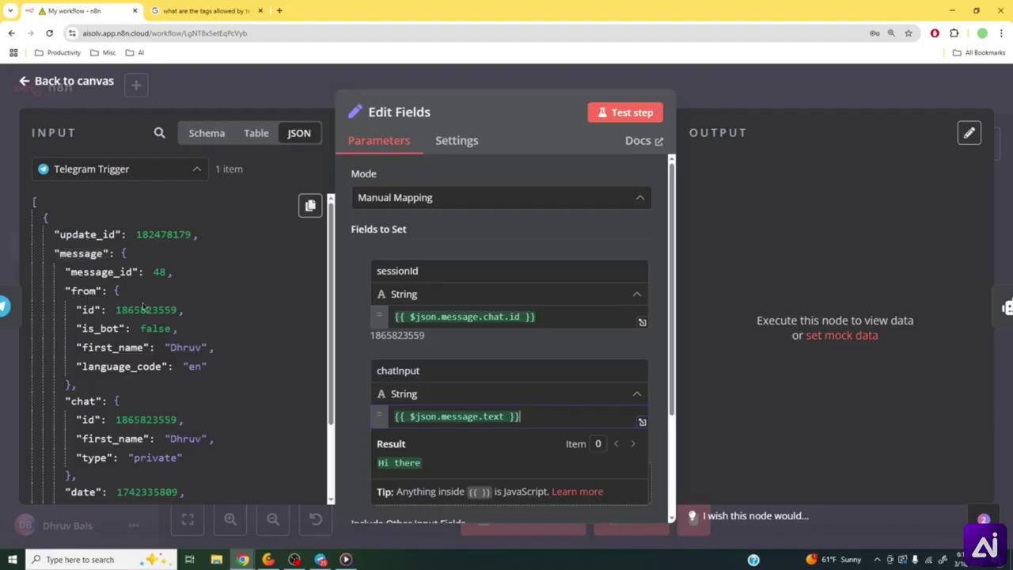
{"action": "scroll", "coordinate": [201, 461], "scroll_direction": "down", "scroll_amount": 2}
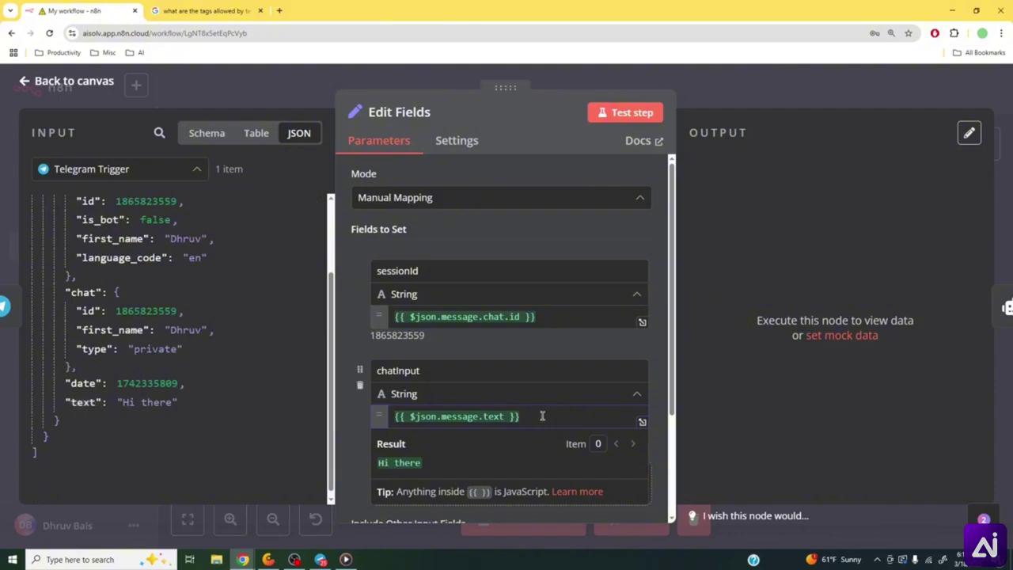
{"action": "left_click", "coordinate": [398, 390]}
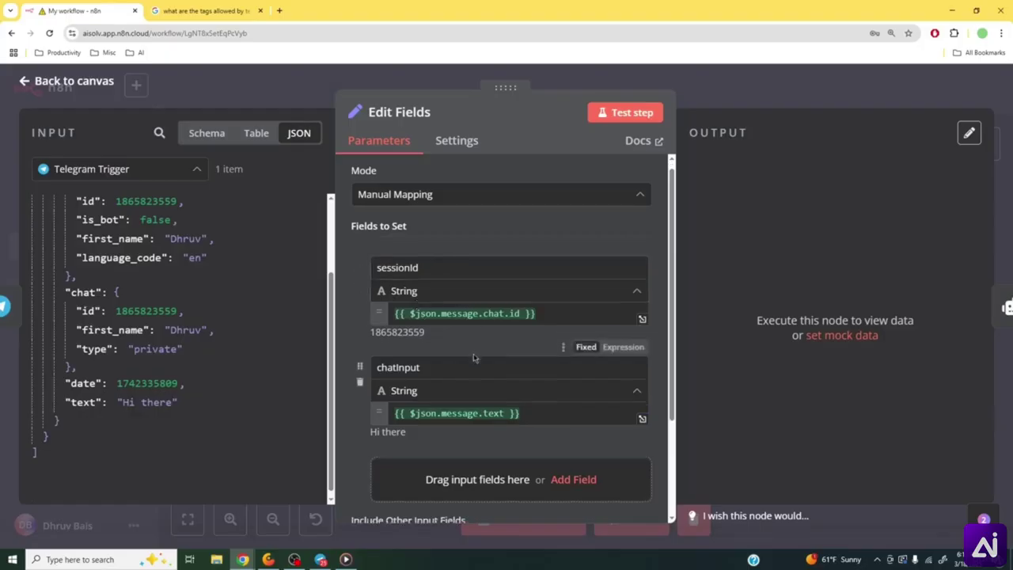
- Close the Edit Fields node and save the workflow
{"action": "scroll", "coordinate": [473, 358], "scroll_direction": "down", "scroll_amount": 3}
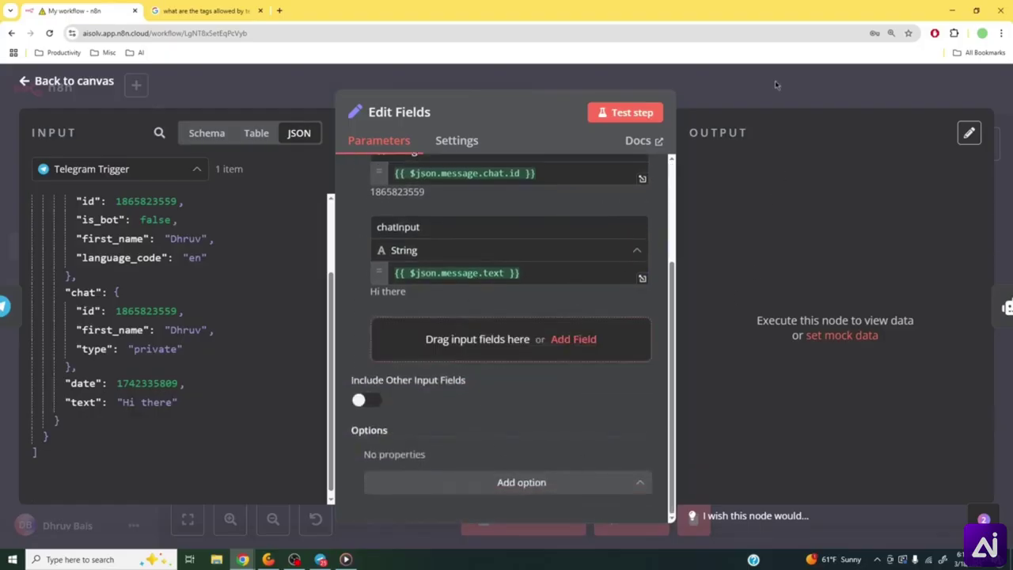
{"action": "left_click", "coordinate": [777, 92]}
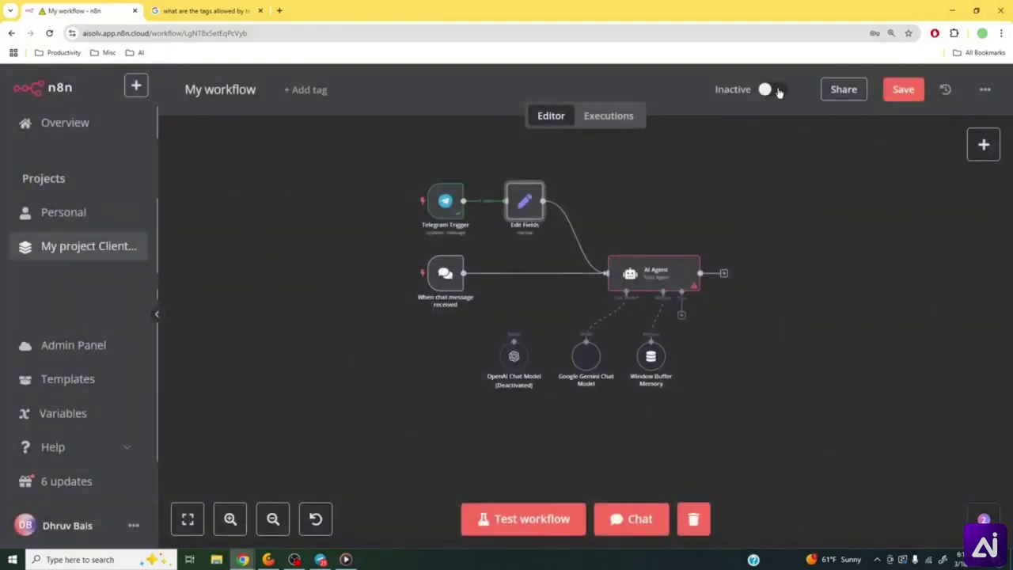
{"action": "left_click", "coordinate": [902, 91]}
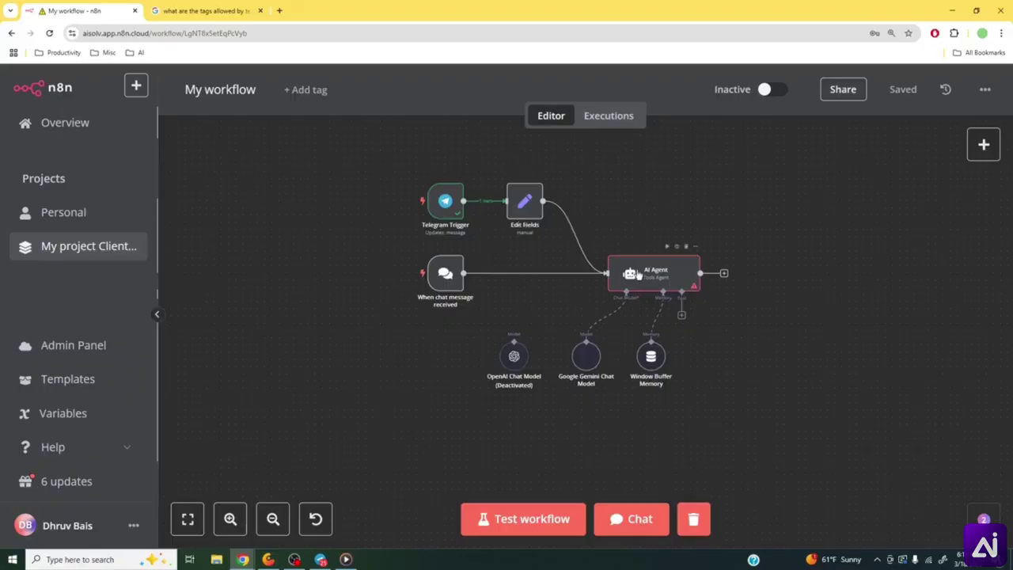
- Send "Testing testing" to the EcomSupport bot in Telegram, and switch back to n8n to run a test of the workflow
{"action": "left_click", "coordinate": [321, 558]}
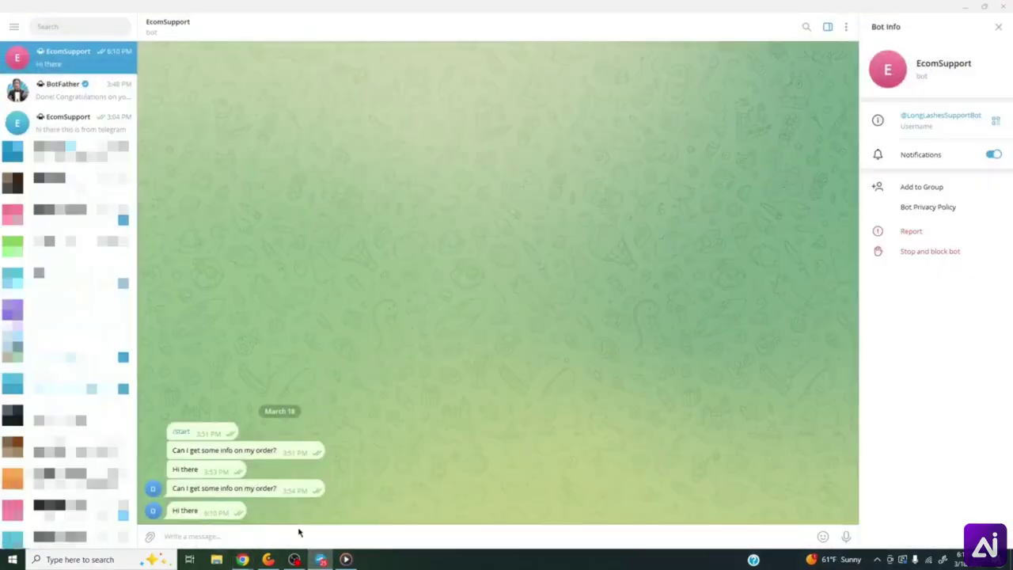
{"action": "left_click", "coordinate": [300, 536]}
{"action": "type", "text": "Testing testing"}
{"action": "key", "text": "Return"}
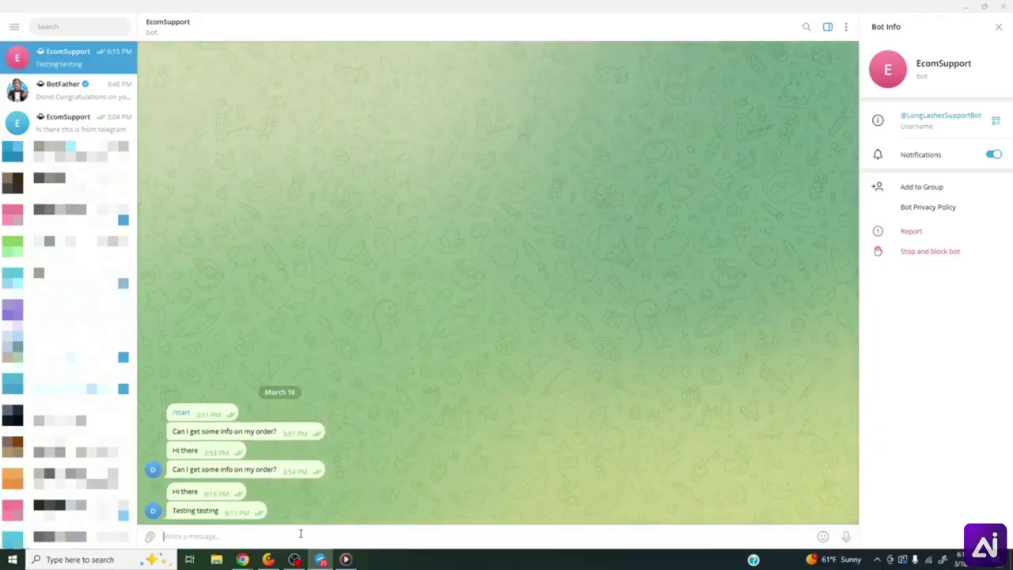
{"action": "left_click", "coordinate": [324, 561]}
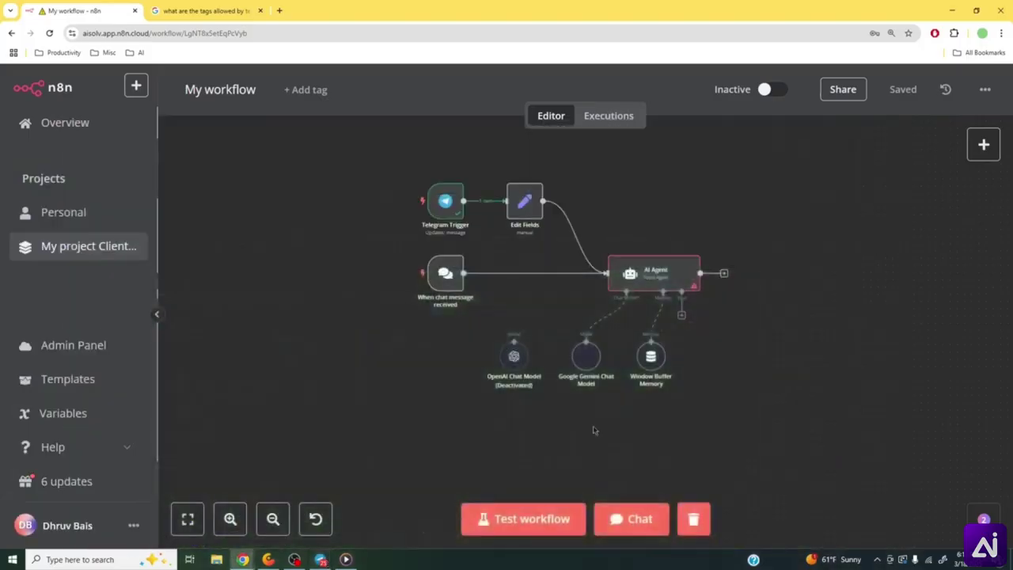
{"action": "left_click", "coordinate": [541, 524]}
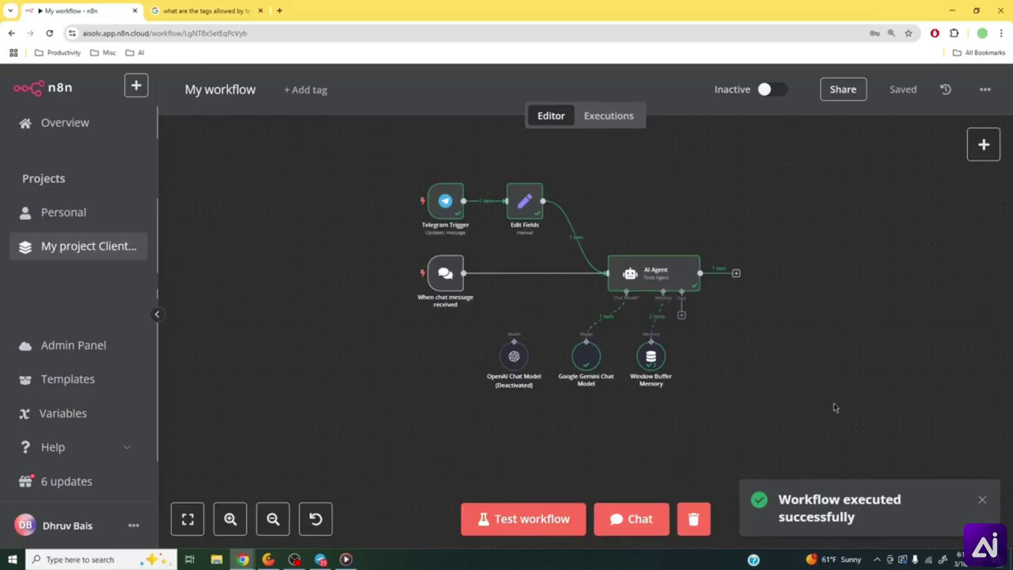
- Open the AI Agent node to check its sessionId and chatInput input, prompt and output, and return to the canvas
{"action": "double_click", "coordinate": [661, 274]}
{"action": "scroll", "coordinate": [592, 402], "scroll_direction": "down", "scroll_amount": 1}
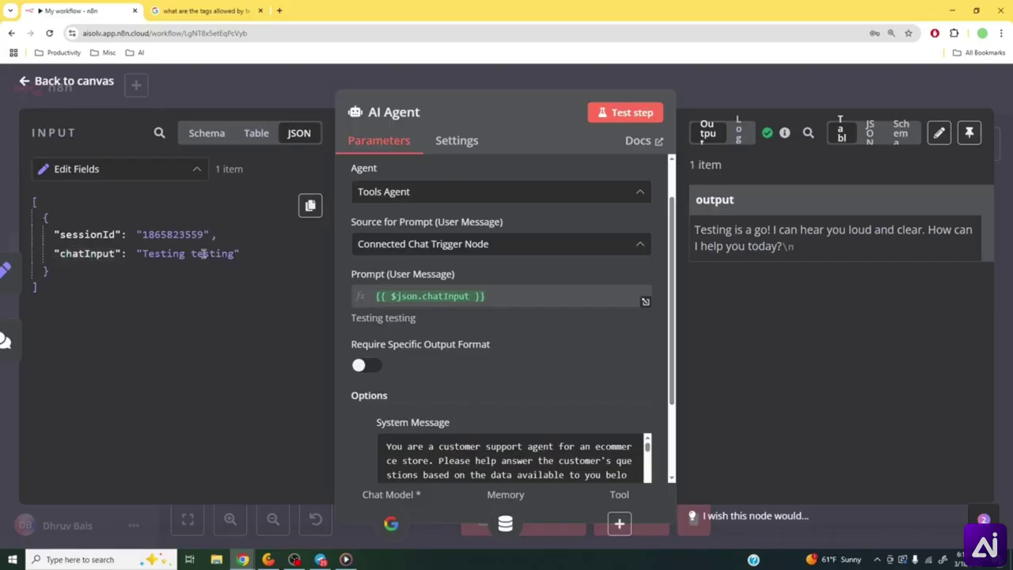
{"action": "left_click", "coordinate": [459, 71]}
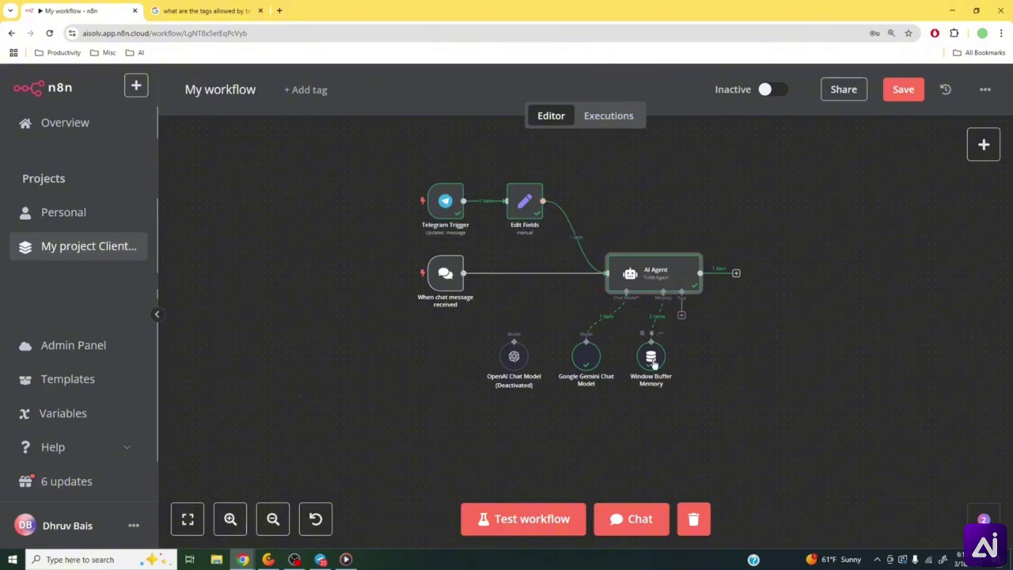
- Examine the AI Agent node's output text and return to the canvas
{"action": "double_click", "coordinate": [645, 273]}
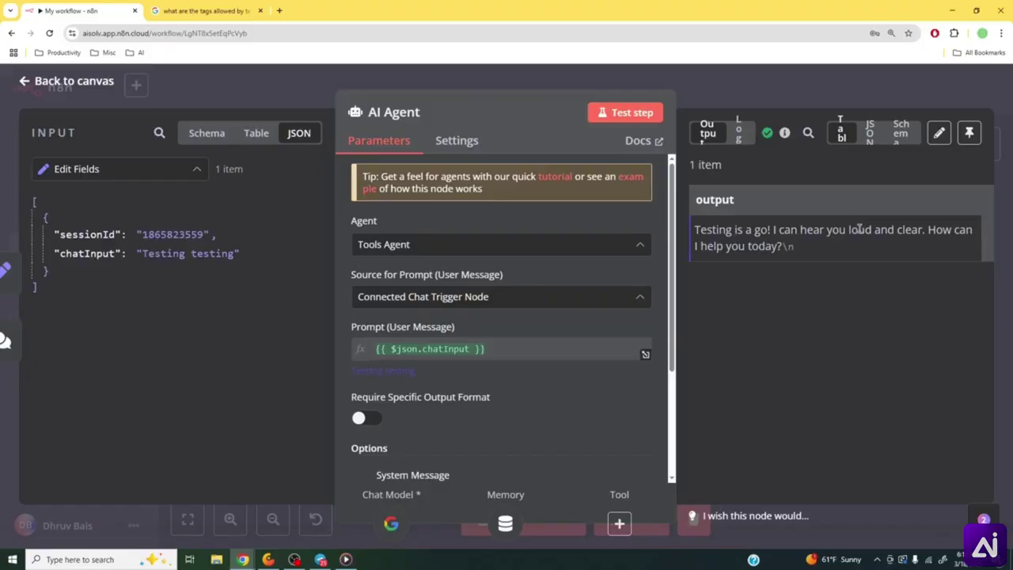
{"action": "triple_click", "coordinate": [708, 230]}
{"action": "double_click", "coordinate": [786, 231]}
{"action": "double_click", "coordinate": [858, 229]}
{"action": "triple_click", "coordinate": [848, 229]}
{"action": "left_click", "coordinate": [850, 251]}
{"action": "left_click", "coordinate": [802, 91]}
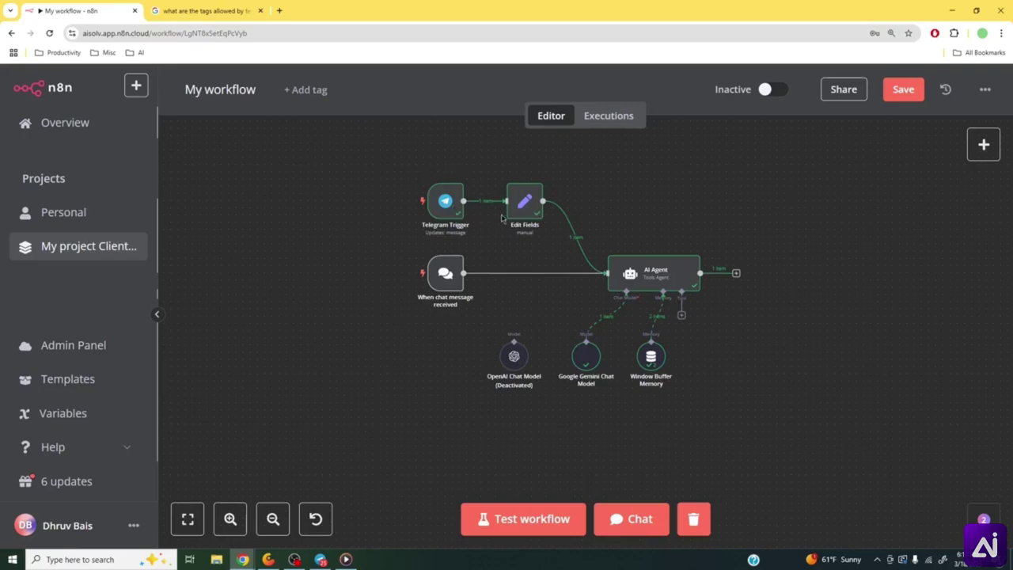
- Add a Telegram node with the "Send a text message" action to the workflow
{"action": "right_click", "coordinate": [797, 283]}
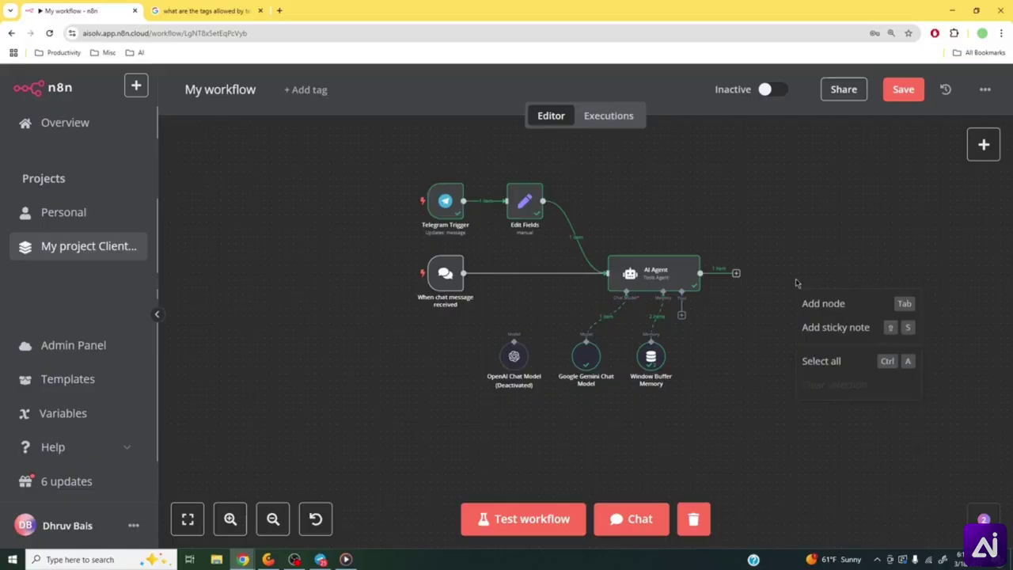
{"action": "left_click", "coordinate": [826, 305]}
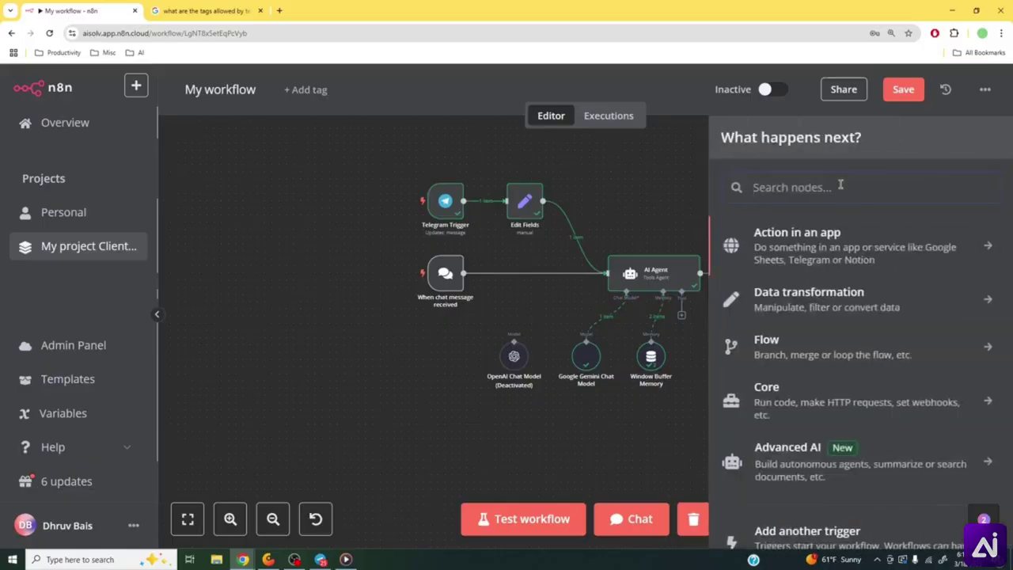
{"action": "type", "text": "teleg"}
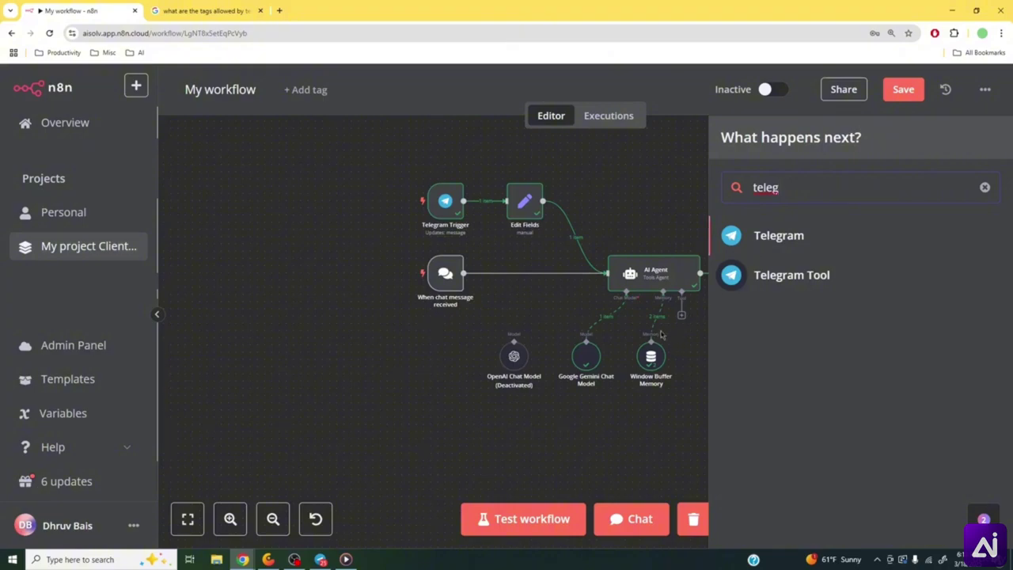
{"action": "left_click", "coordinate": [798, 235]}
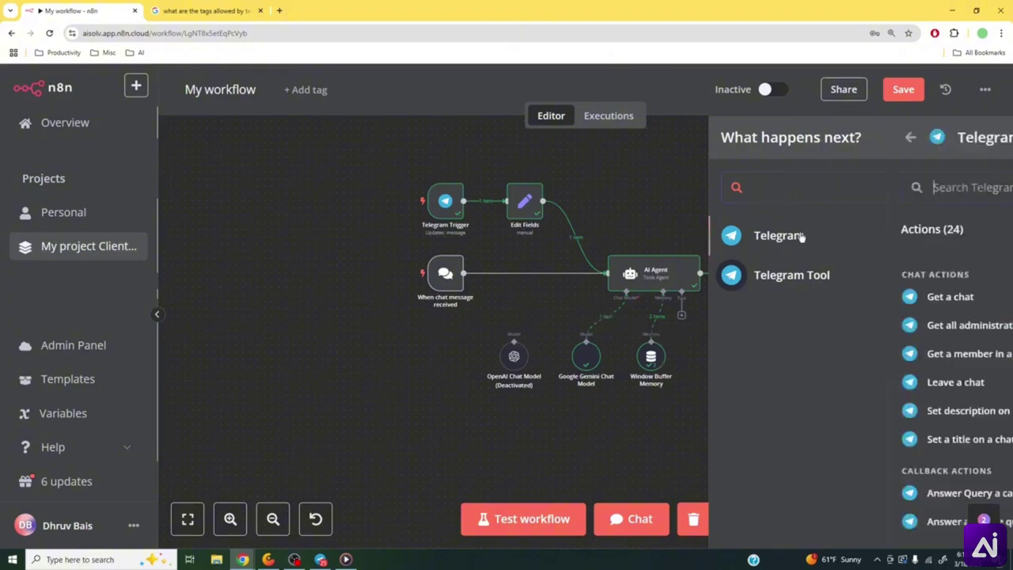
{"action": "scroll", "coordinate": [852, 388], "scroll_direction": "down", "scroll_amount": 5}
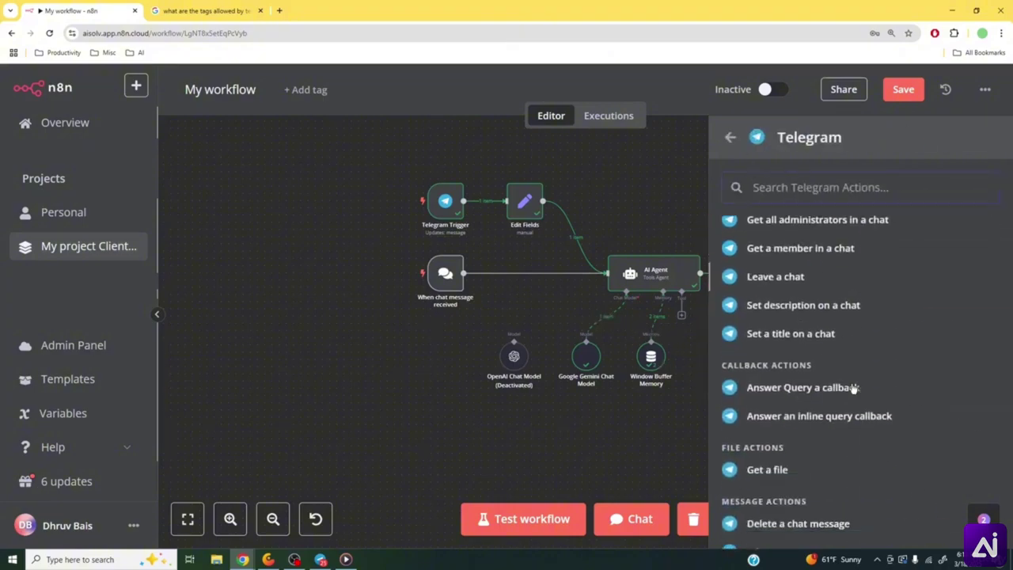
{"action": "scroll", "coordinate": [852, 388], "scroll_direction": "down", "scroll_amount": 3}
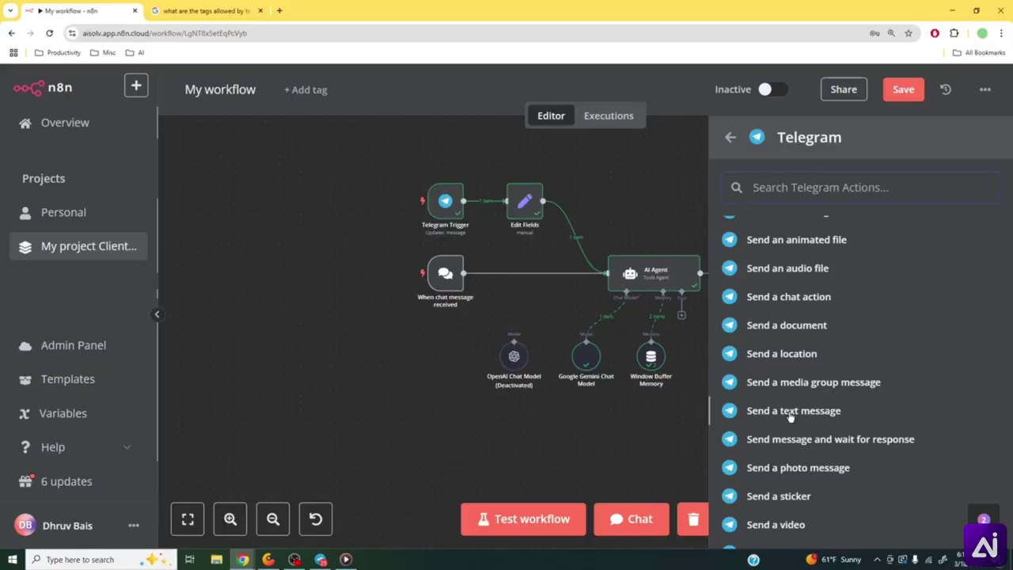
{"action": "left_click", "coordinate": [789, 411]}
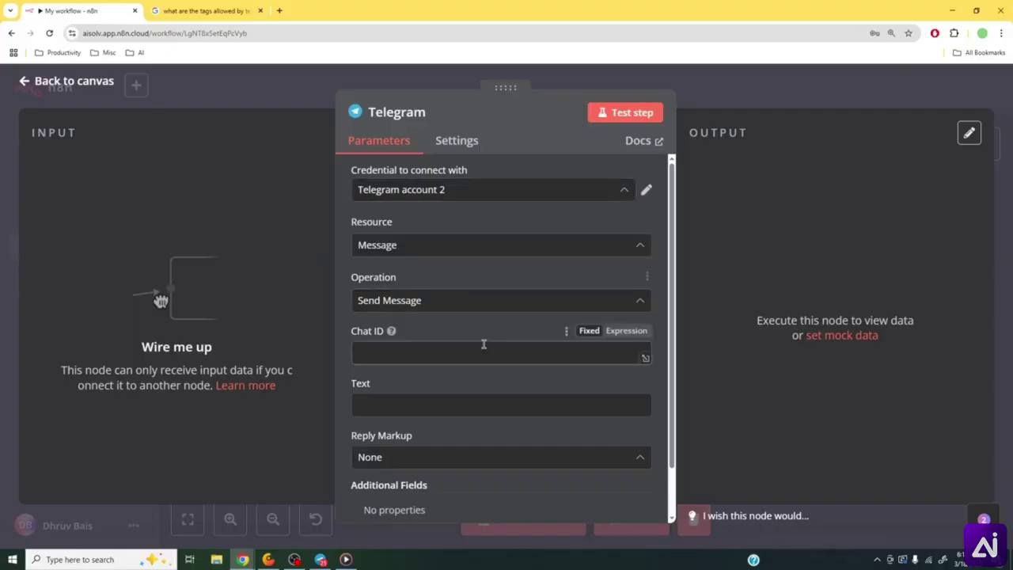
- Place the new Telegram node beside the AI Agent and connect the agent's output to it
{"action": "left_click", "coordinate": [712, 86]}
{"action": "left_click_drag", "start_coordinate": [782, 333], "coordinate": [818, 296]}
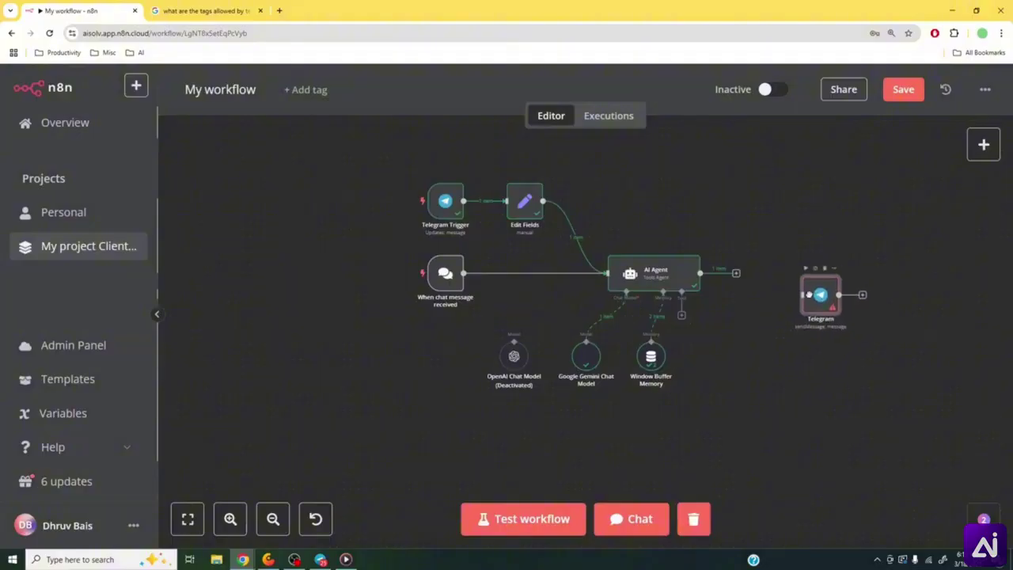
{"action": "mouse_move", "coordinate": [736, 273]}
{"action": "left_mouse_down"}
{"action": "mouse_move", "coordinate": [771, 299]}
{"action": "mouse_move", "coordinate": [806, 295]}
{"action": "mouse_move", "coordinate": [771, 277]}
{"action": "left_mouse_up"}
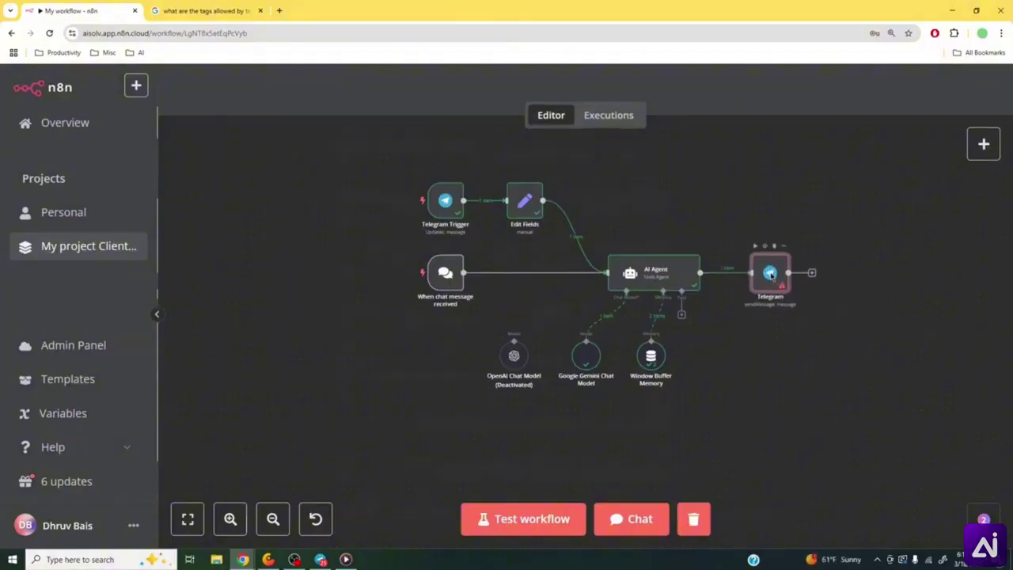
- Map the AI Agent's output field into the Telegram node's Text parameter as {{ $json.output }}
{"action": "double_click", "coordinate": [769, 273]}
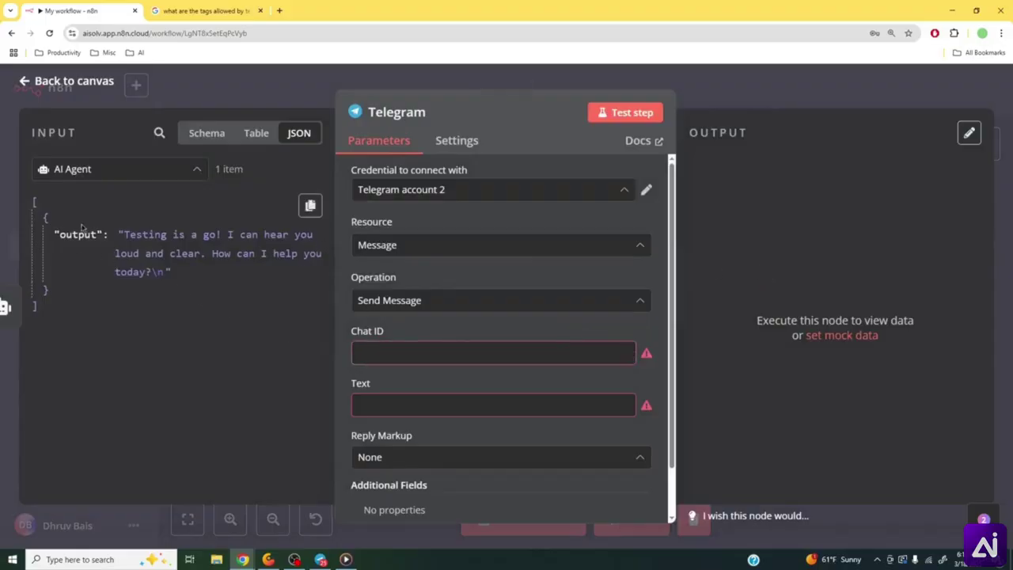
{"action": "scroll", "coordinate": [379, 352], "scroll_direction": "down", "scroll_amount": 1}
{"action": "left_click", "coordinate": [395, 349]}
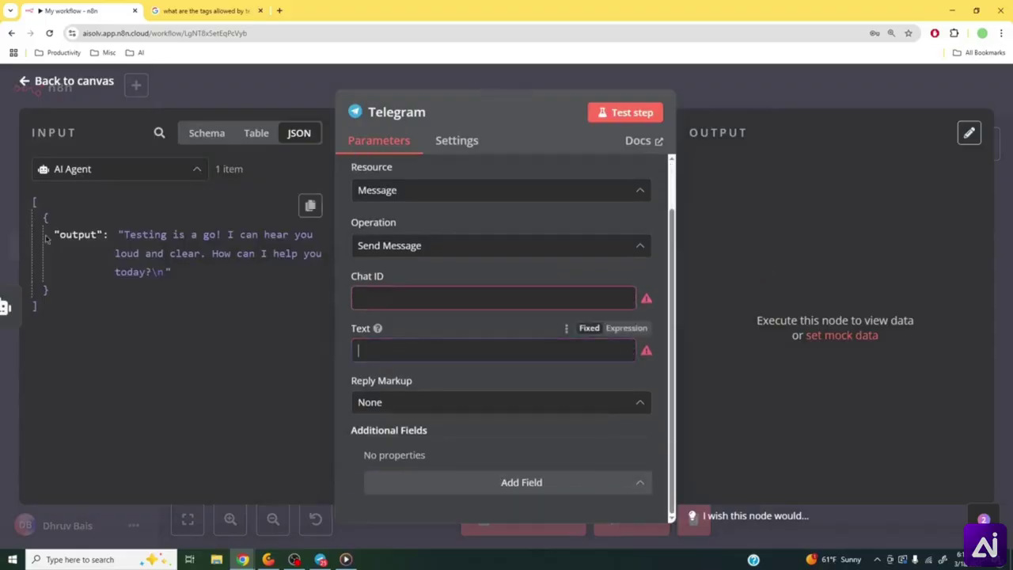
{"action": "left_click_drag", "start_coordinate": [77, 234], "coordinate": [377, 350]}
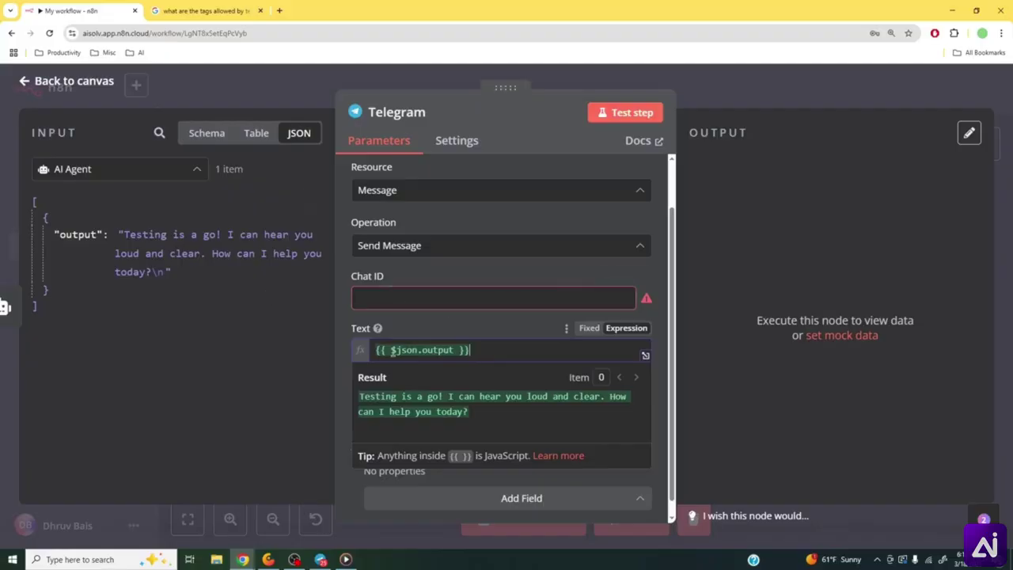
- Map sessionId from the Edit Fields node into the Telegram node's Chat ID as an expression, and return to the canvas
{"action": "left_click", "coordinate": [434, 294]}
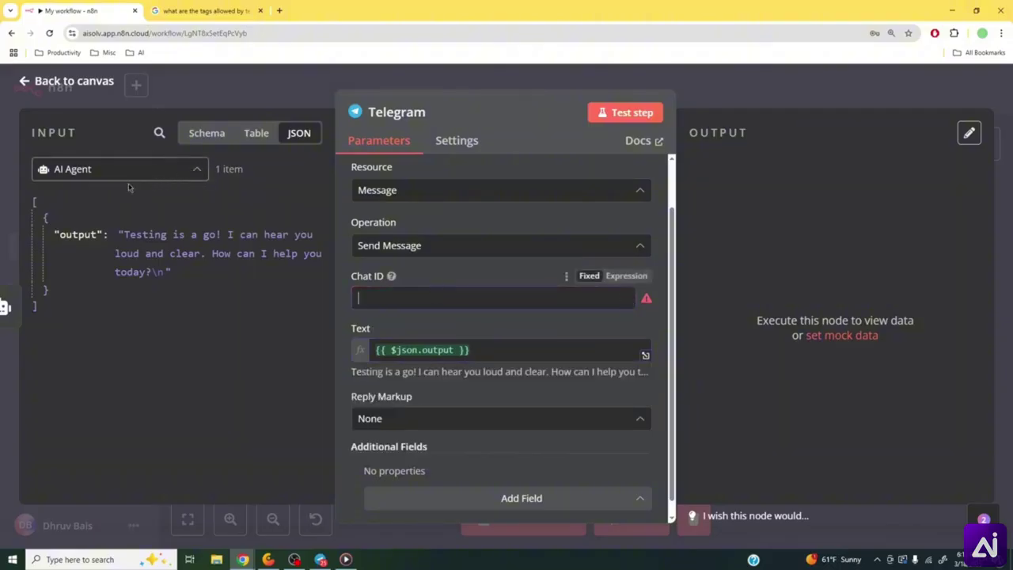
{"action": "left_click", "coordinate": [198, 172]}
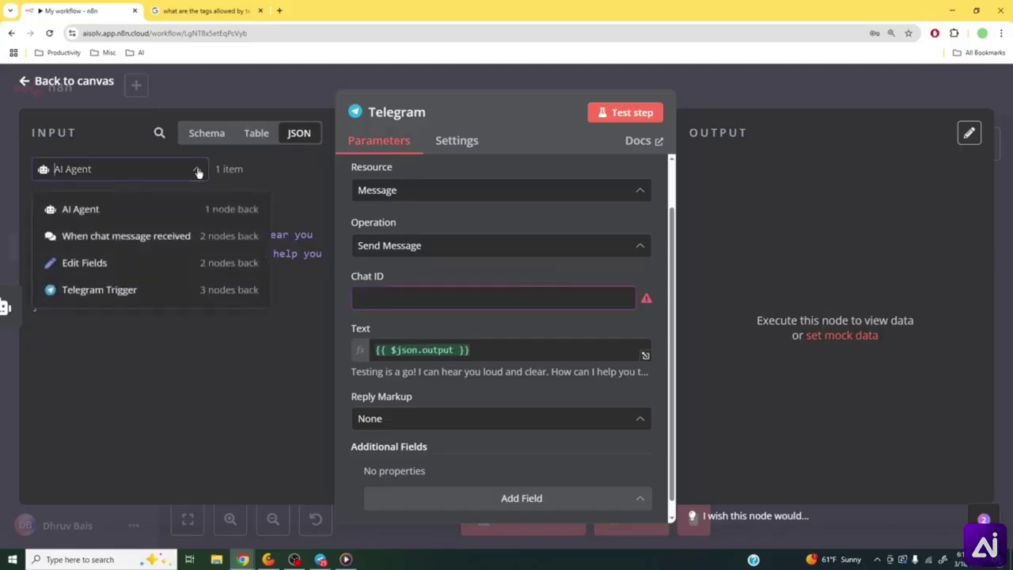
{"action": "left_click", "coordinate": [186, 270]}
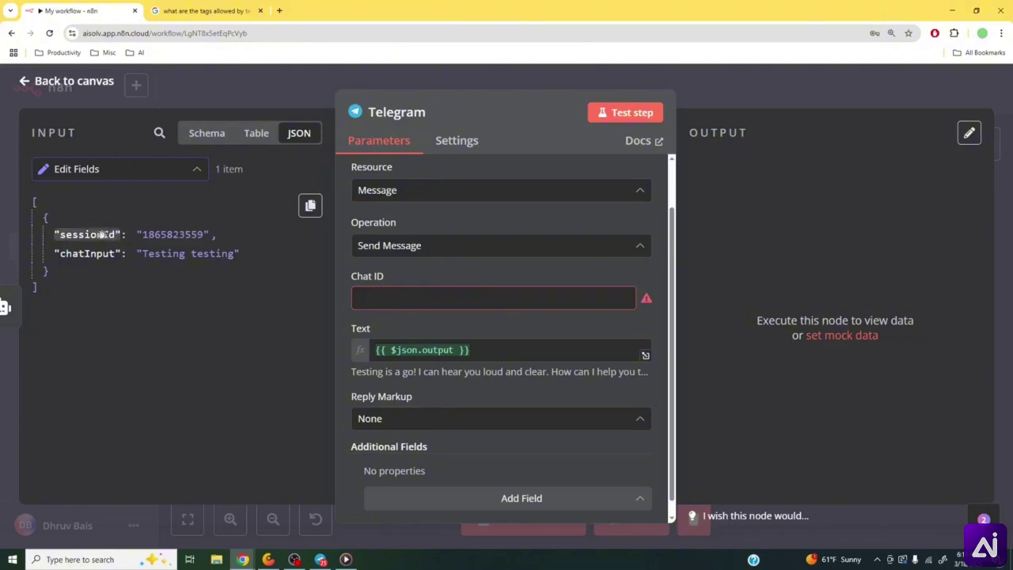
{"action": "left_click", "coordinate": [91, 168]}
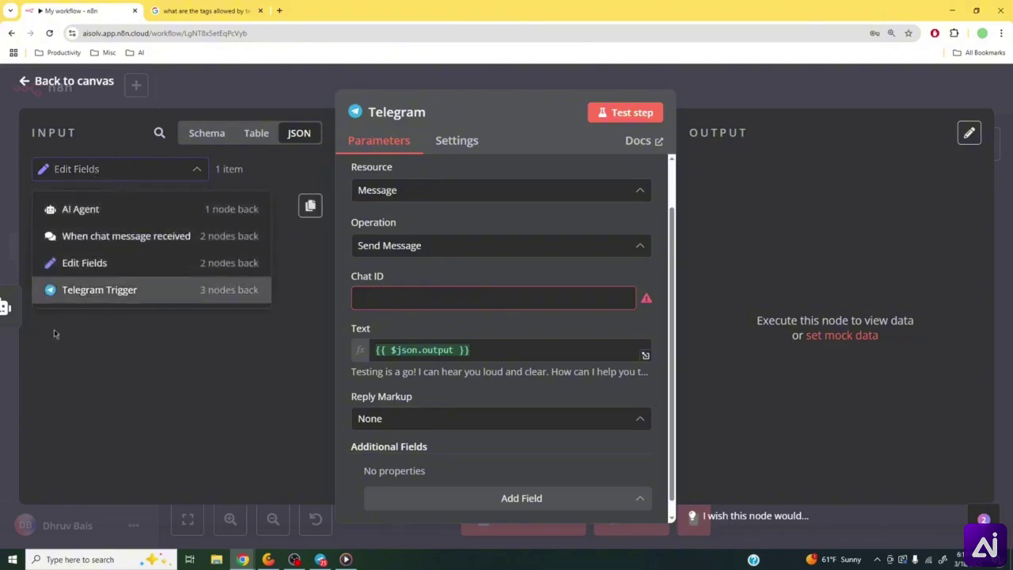
{"action": "left_click", "coordinate": [481, 299]}
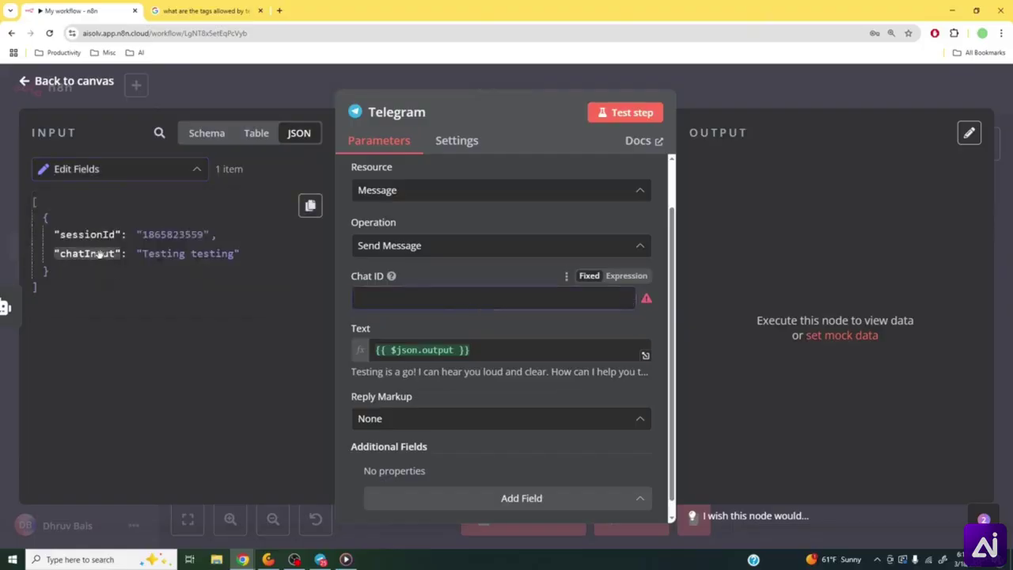
{"action": "left_click_drag", "start_coordinate": [102, 235], "coordinate": [419, 302]}
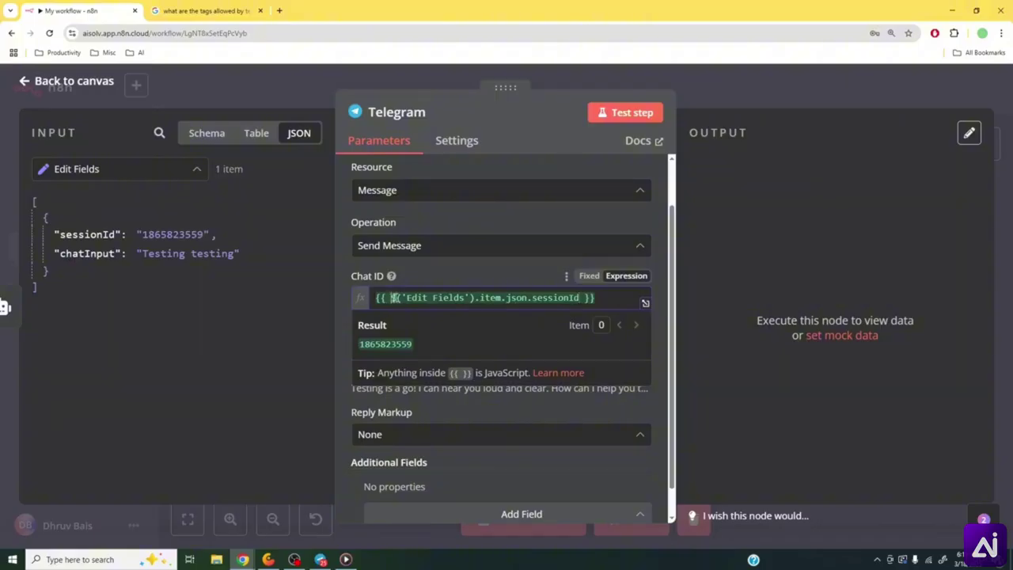
{"action": "left_click_drag", "start_coordinate": [392, 298], "coordinate": [471, 298]}
{"action": "left_click", "coordinate": [491, 298]}
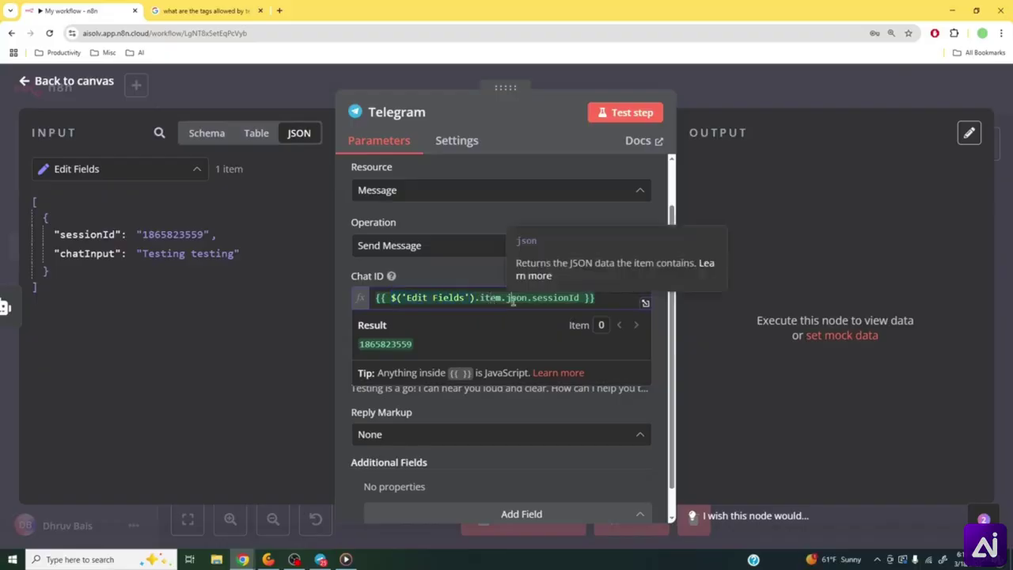
{"action": "left_click", "coordinate": [554, 298]}
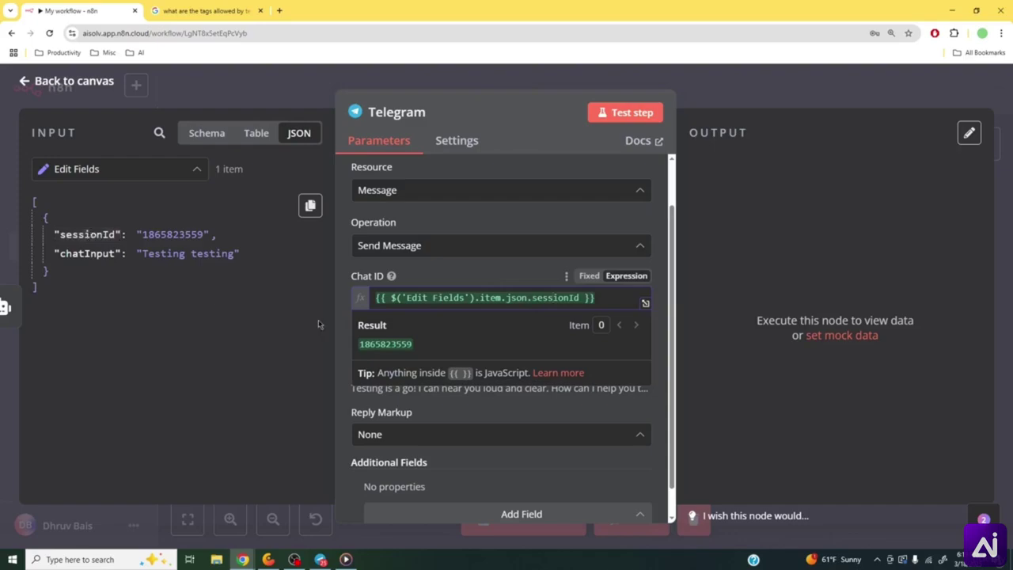
{"action": "left_click", "coordinate": [730, 89]}
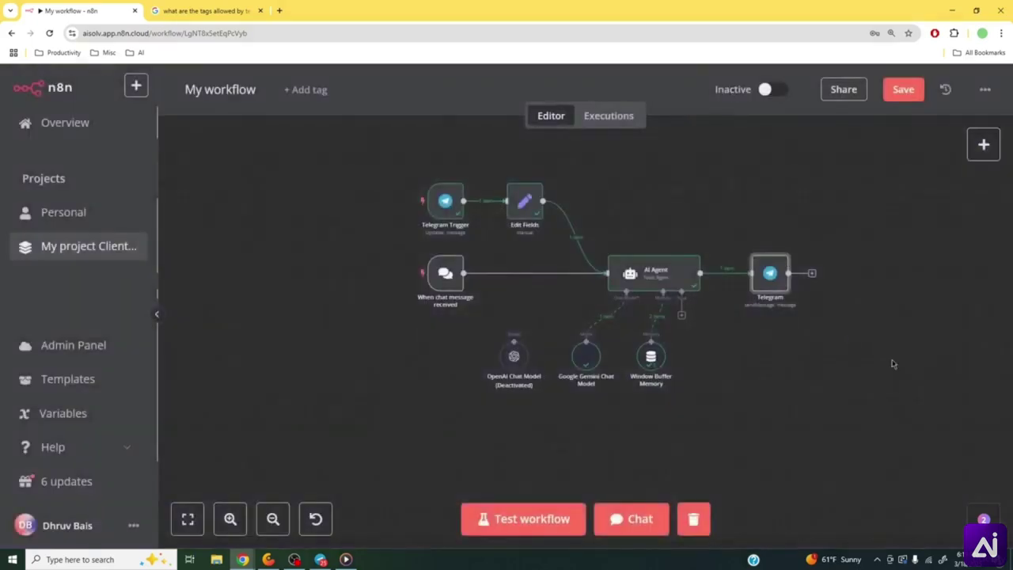
- Start a workflow test and send "Hello there, whats up" to the EcomSupport bot in Telegram
{"action": "left_click", "coordinate": [510, 524]}
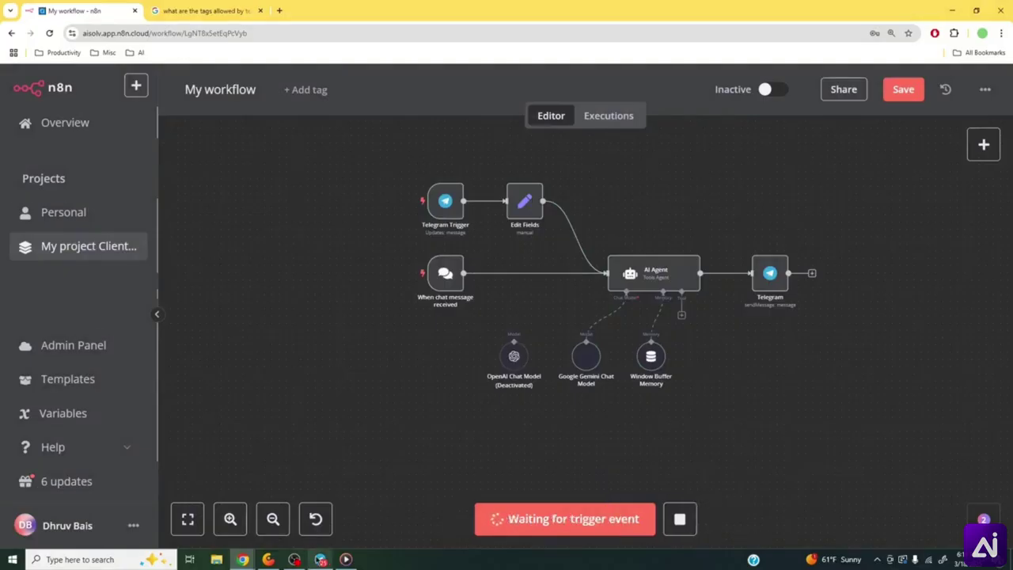
{"action": "left_click", "coordinate": [320, 558]}
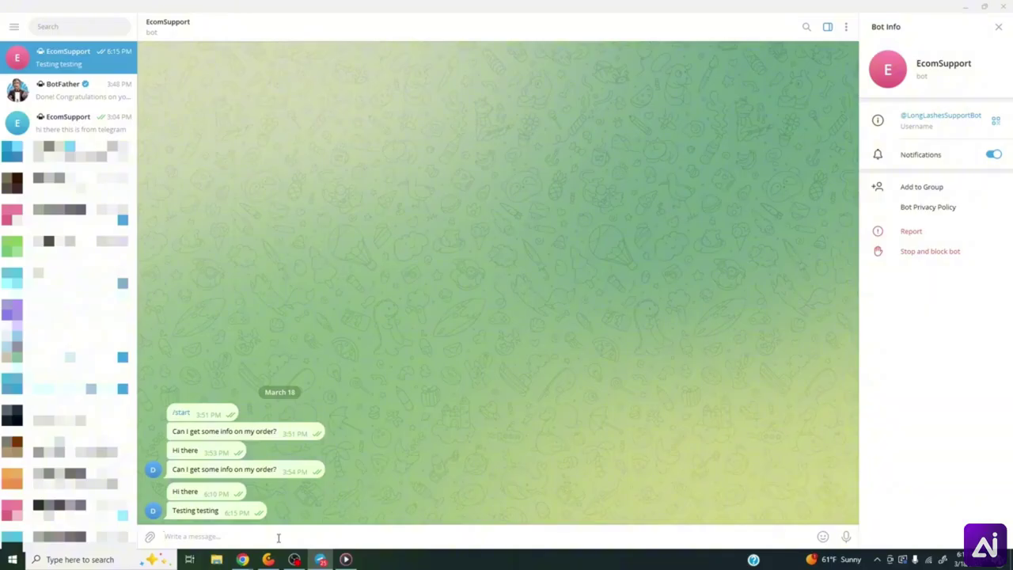
{"action": "type", "text": "Hello there, whats up"}
{"action": "key", "text": "Return"}
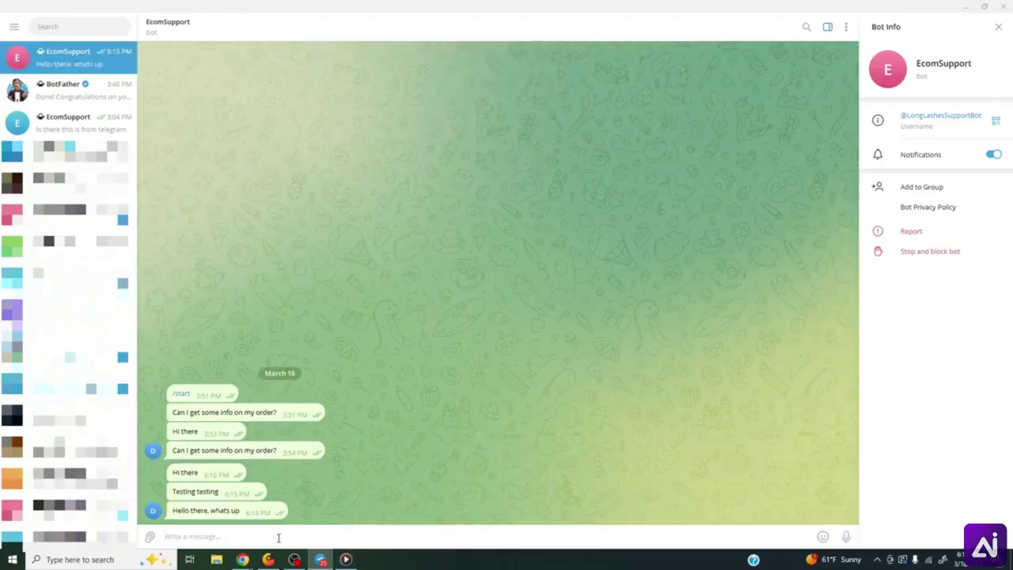
- Check the bot's reply and its closing attribution line in the Telegram chat, and return to the n8n workflow
{"action": "left_click", "coordinate": [321, 559]}
{"action": "left_click", "coordinate": [320, 560]}
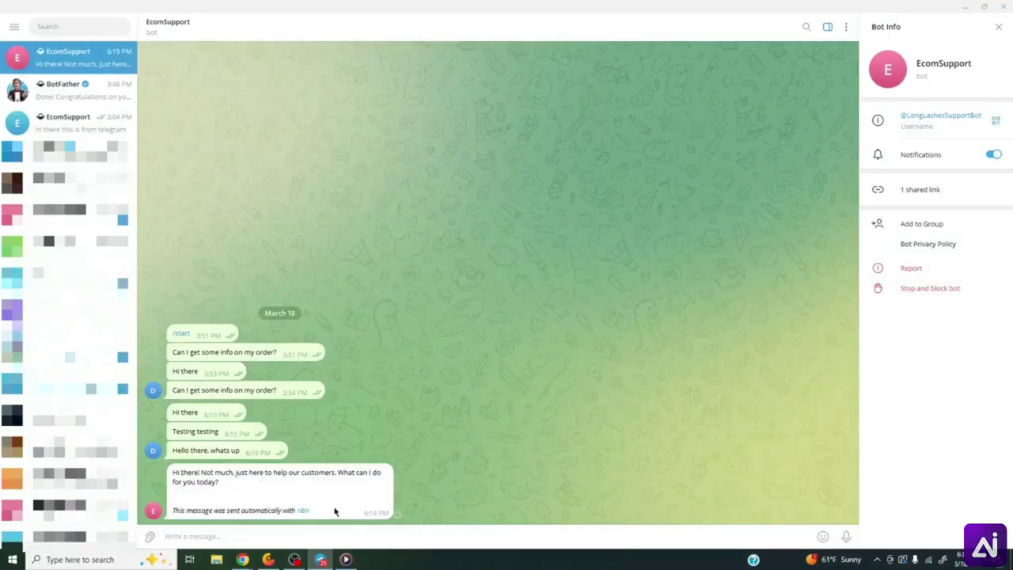
{"action": "triple_click", "coordinate": [207, 507]}
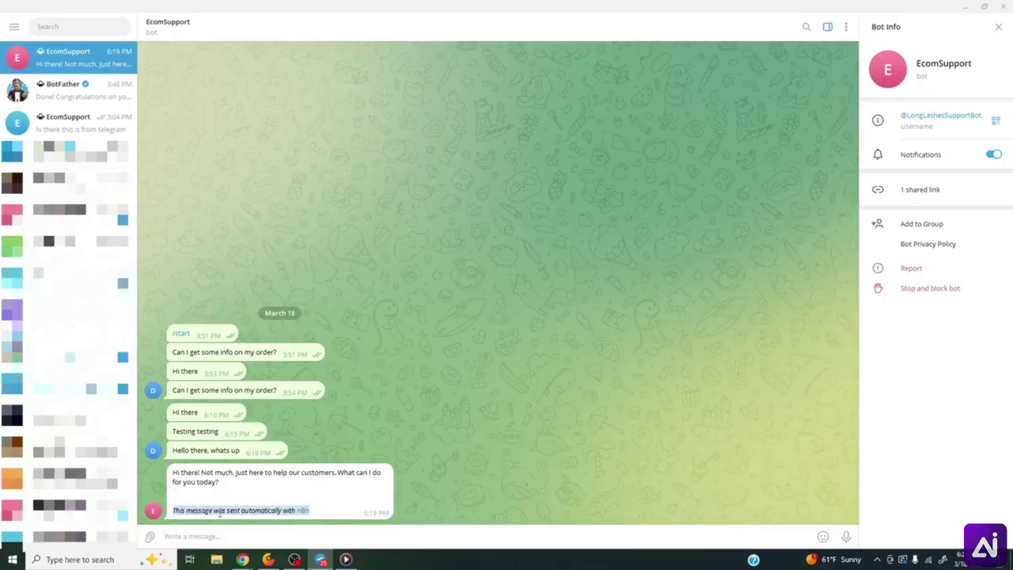
{"action": "mouse_move", "coordinate": [227, 510]}
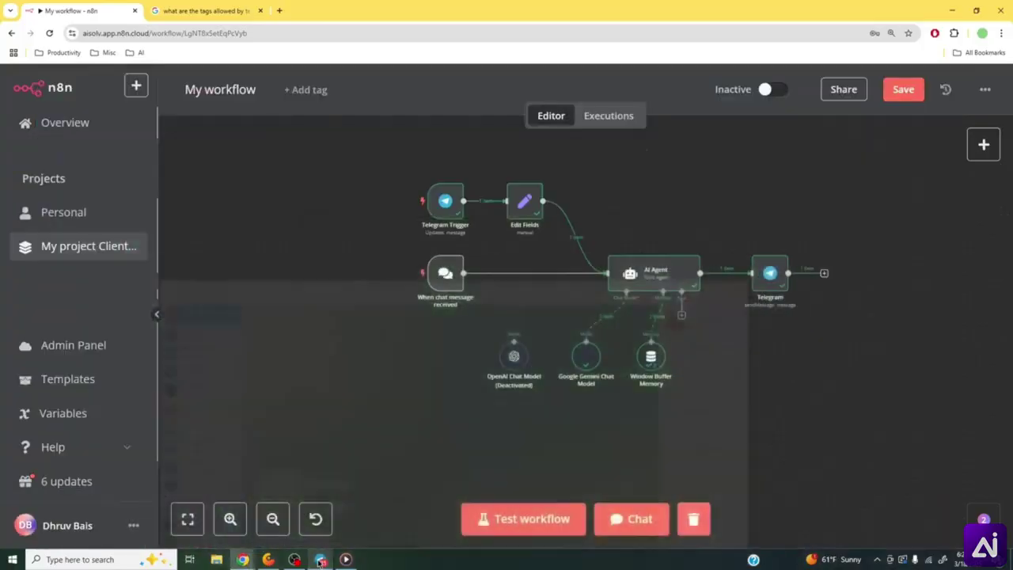
{"action": "left_click", "coordinate": [321, 558]}
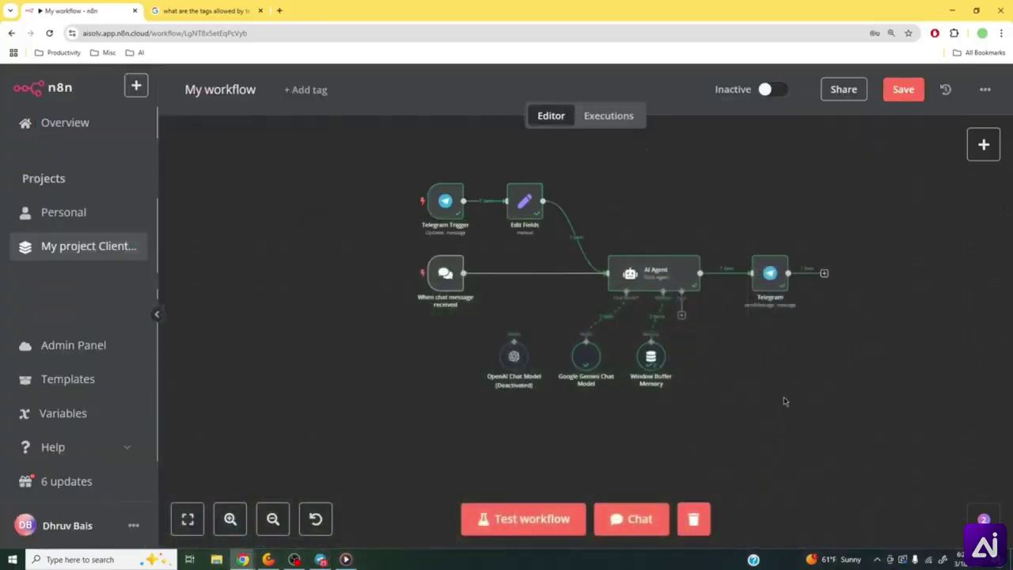
- Add the Append n8n Attribution field to the Telegram node, turn it off, and return to the canvas
{"action": "double_click", "coordinate": [769, 273]}
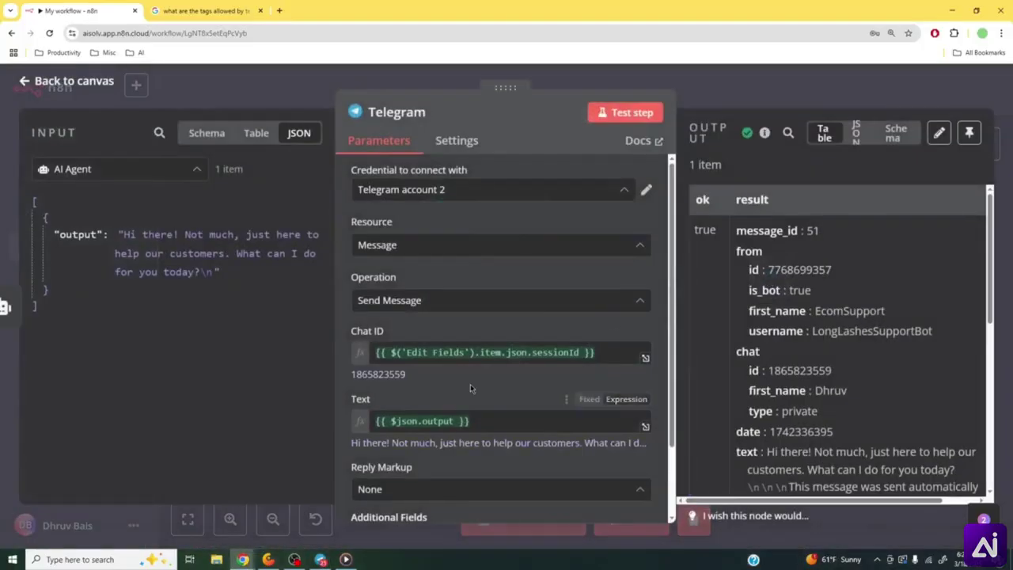
{"action": "scroll", "coordinate": [470, 384], "scroll_direction": "down", "scroll_amount": 2}
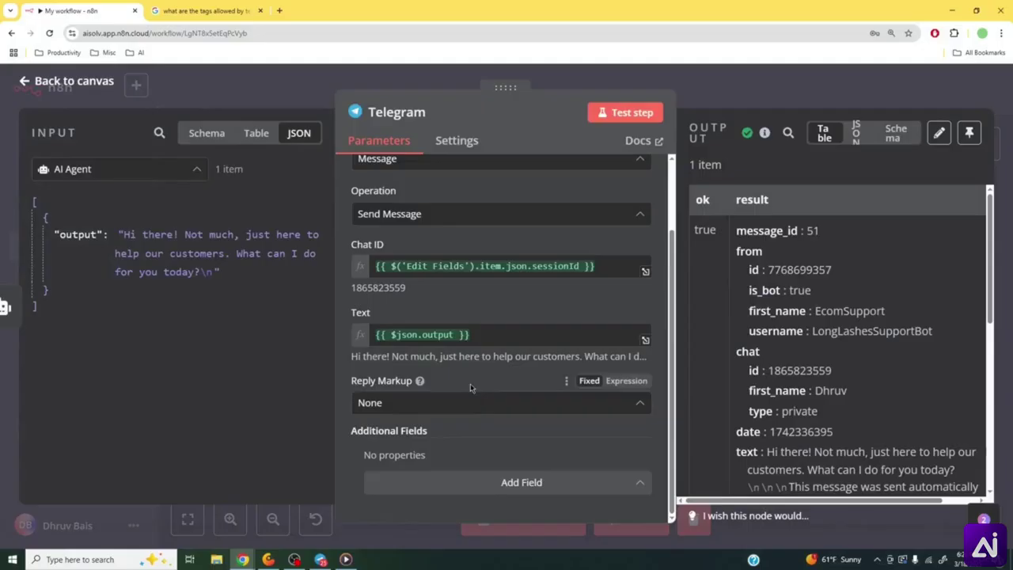
{"action": "left_click", "coordinate": [423, 485]}
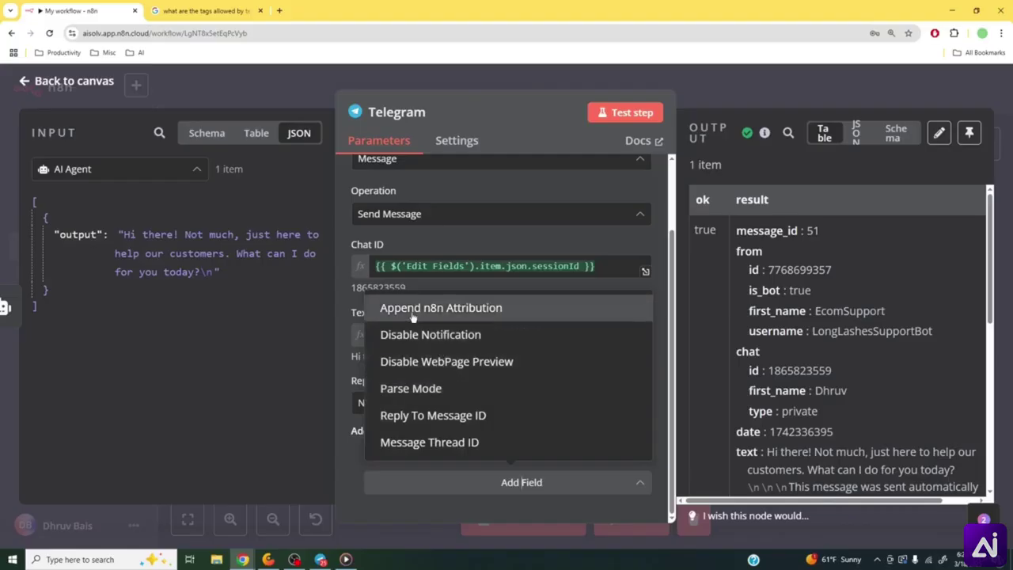
{"action": "left_click", "coordinate": [459, 310]}
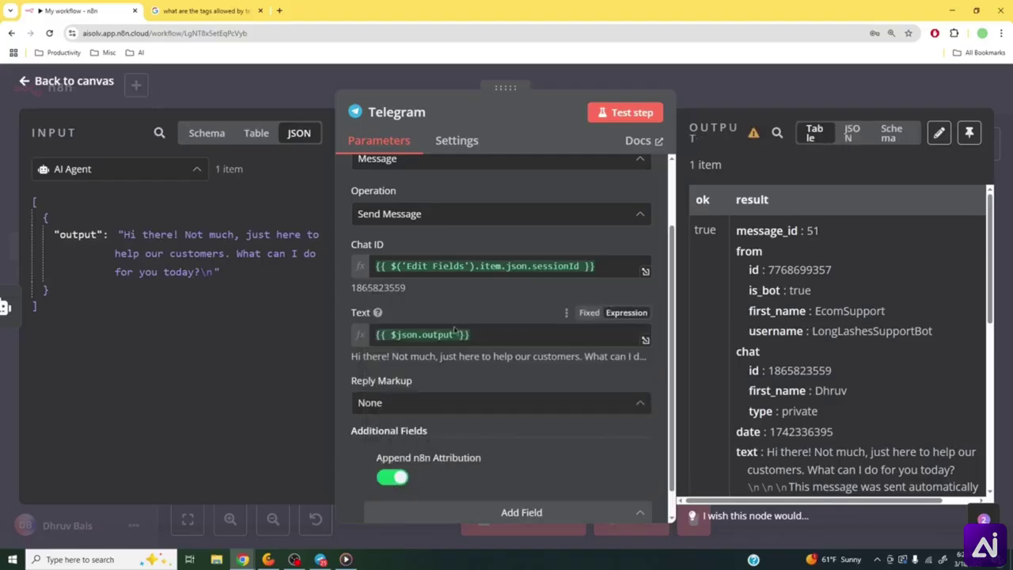
{"action": "scroll", "coordinate": [411, 396], "scroll_direction": "down", "scroll_amount": 1}
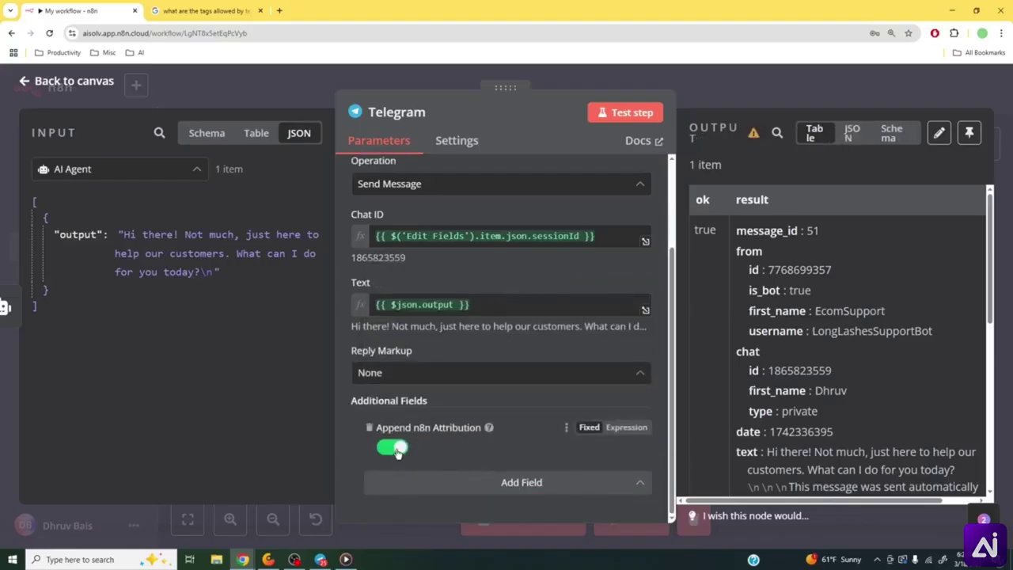
{"action": "left_click", "coordinate": [397, 450]}
{"action": "left_click", "coordinate": [724, 87]}
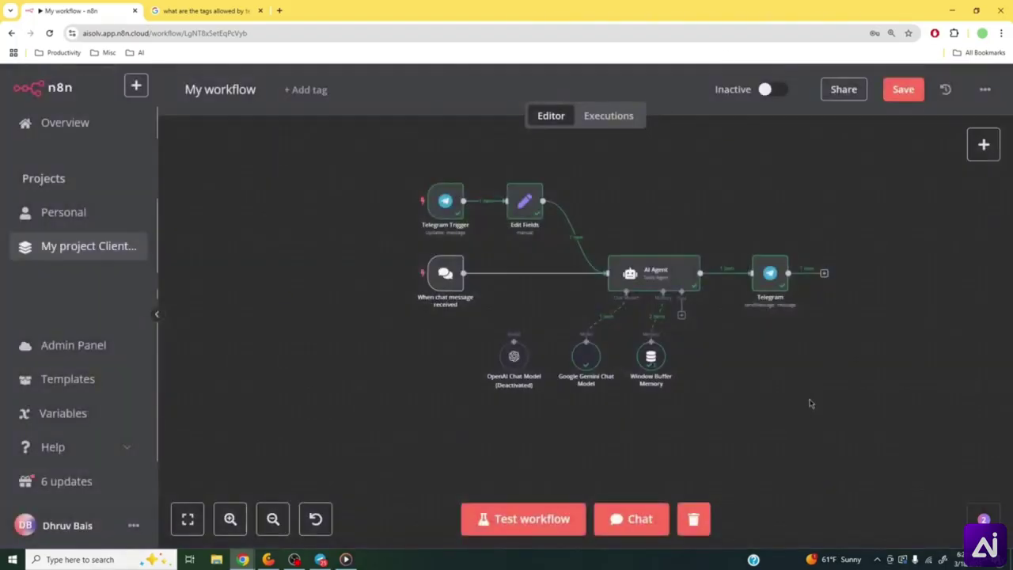
- Save the workflow, start a test run, and send "Testing testing" to the EcomSupport bot in Telegram
{"action": "left_click", "coordinate": [903, 89]}
{"action": "left_click", "coordinate": [558, 519]}
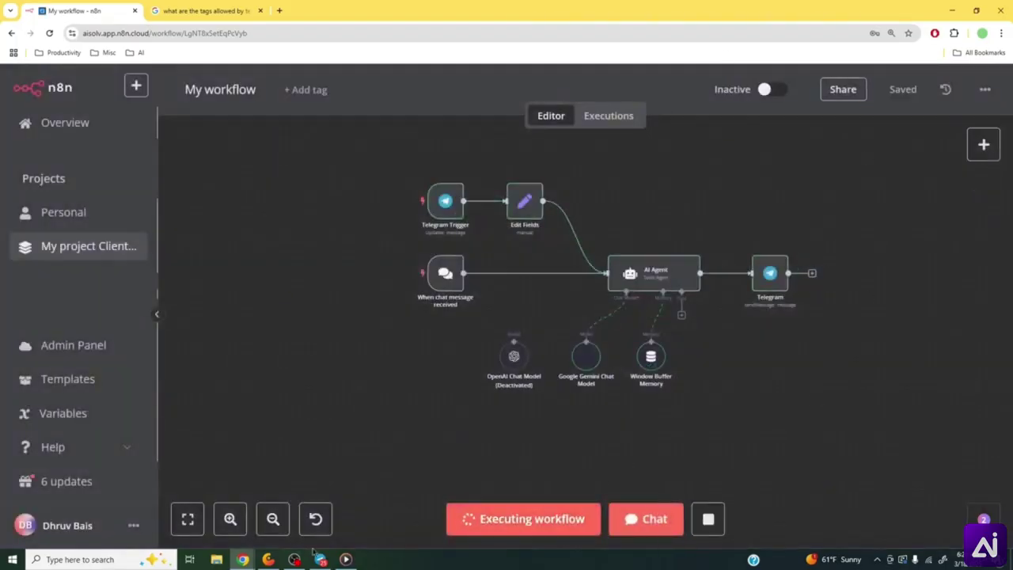
{"action": "left_click", "coordinate": [319, 559]}
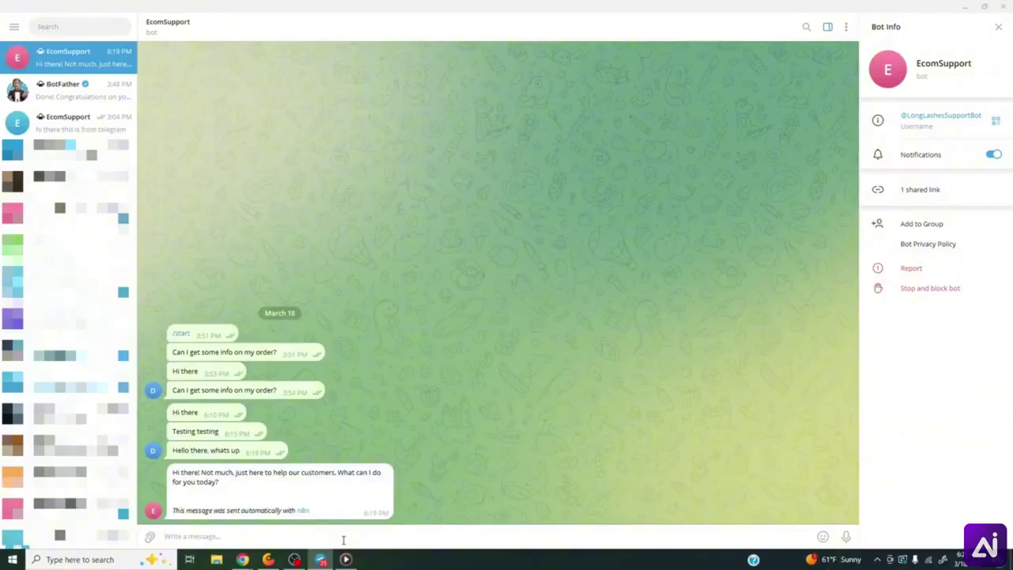
{"action": "left_click", "coordinate": [343, 539]}
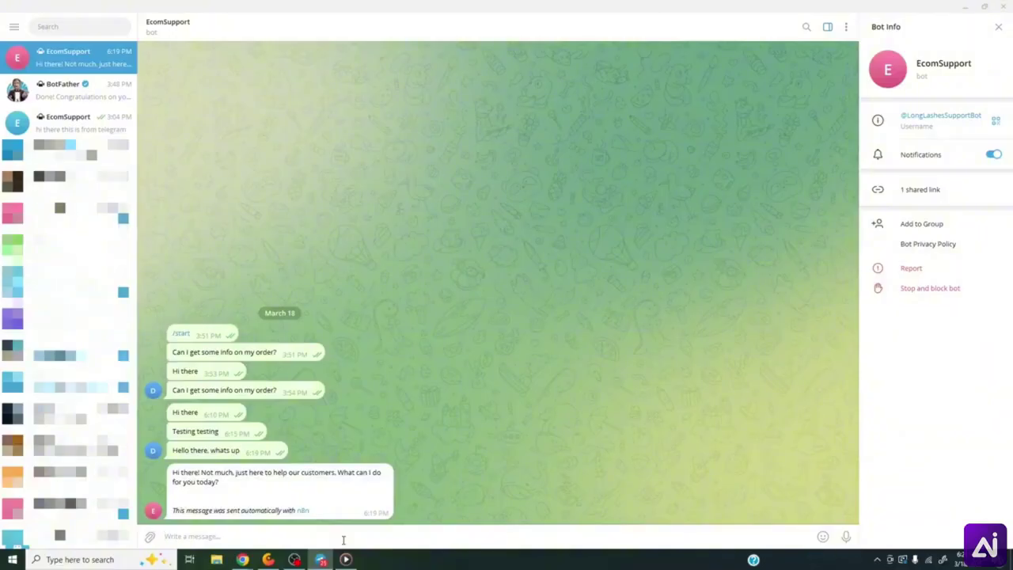
{"action": "type", "text": "Testing testing"}
{"action": "key", "text": "Return"}
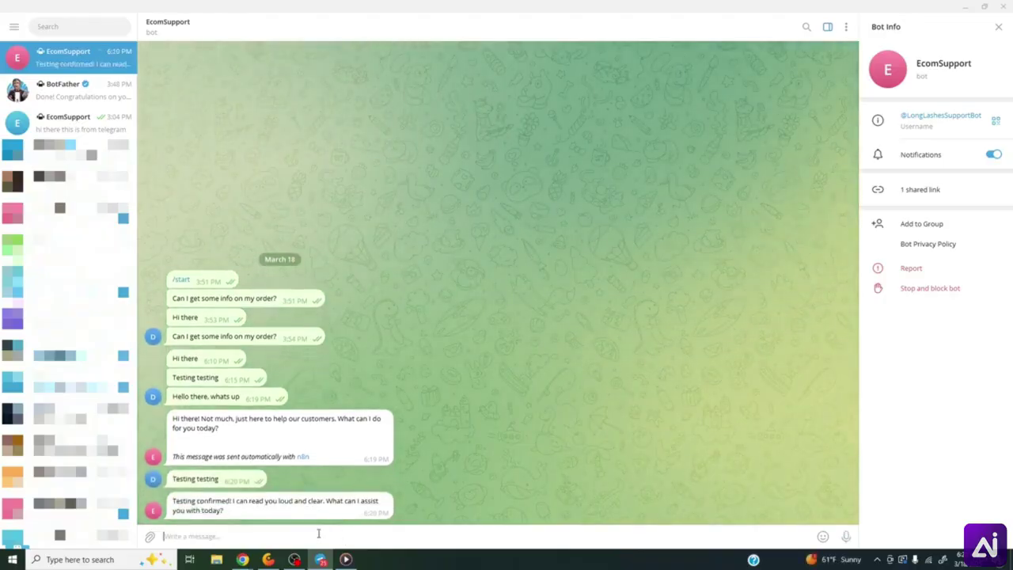
- Compare the bot's newest reply with the attribution line in its earlier reply, and return to the n8n workflow
{"action": "double_click", "coordinate": [189, 504]}
{"action": "left_click_drag", "start_coordinate": [188, 503], "coordinate": [285, 511]}
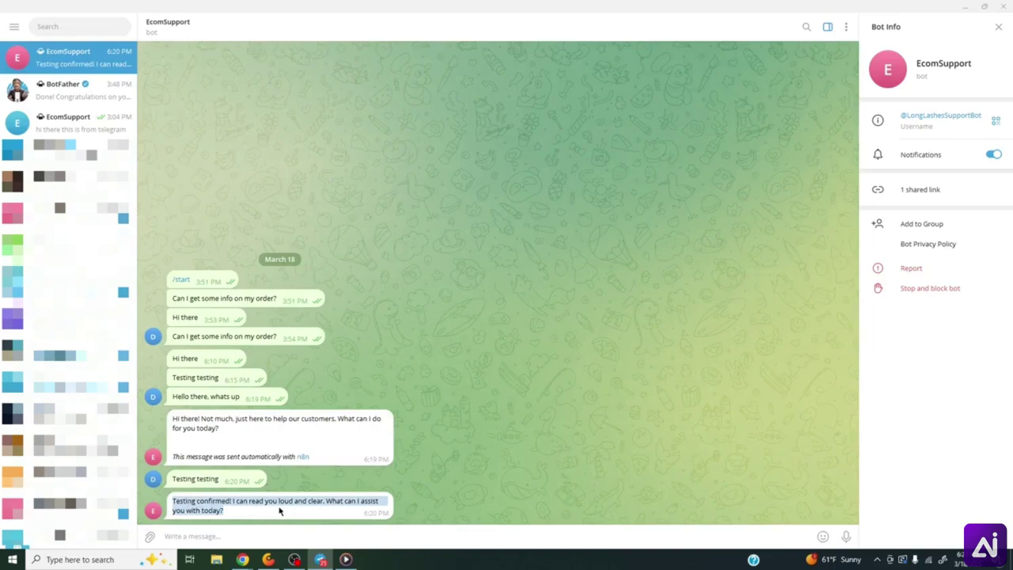
{"action": "triple_click", "coordinate": [202, 456]}
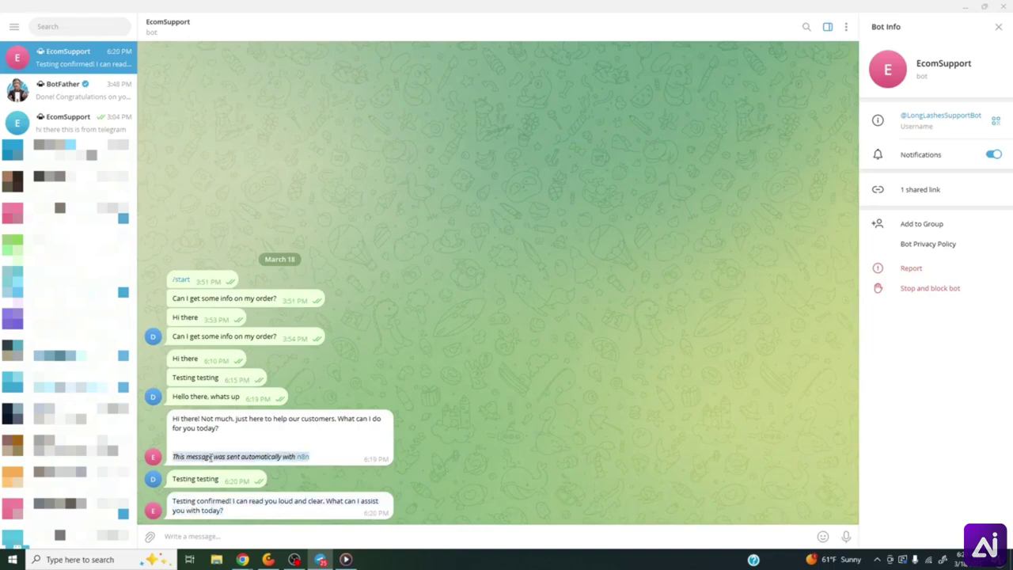
{"action": "left_click", "coordinate": [232, 457]}
{"action": "triple_click", "coordinate": [232, 457]}
{"action": "left_click", "coordinate": [335, 449]}
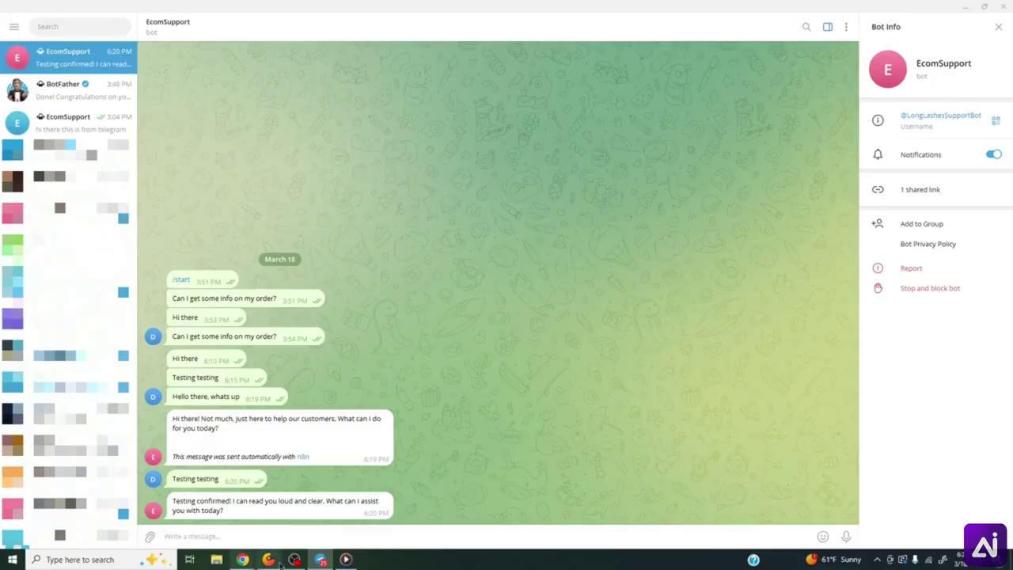
{"action": "left_click", "coordinate": [320, 559]}
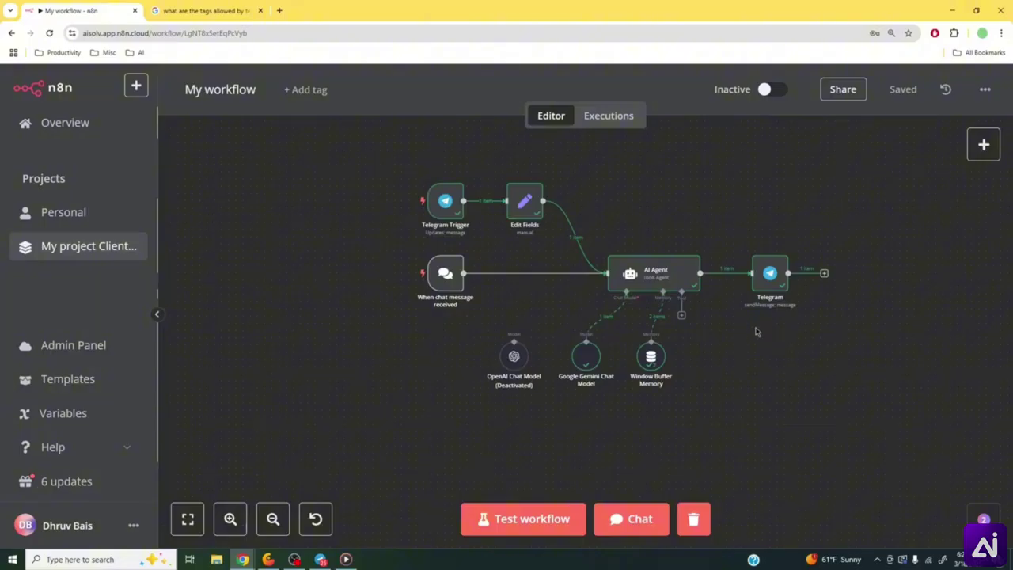
{"action": "left_click", "coordinate": [321, 559]}
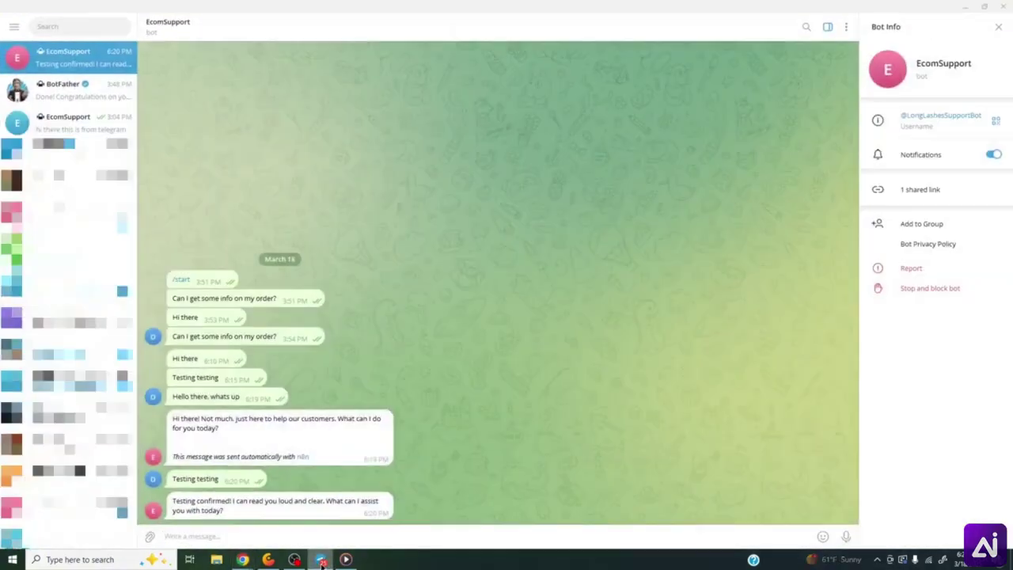
{"action": "left_click", "coordinate": [321, 559]}
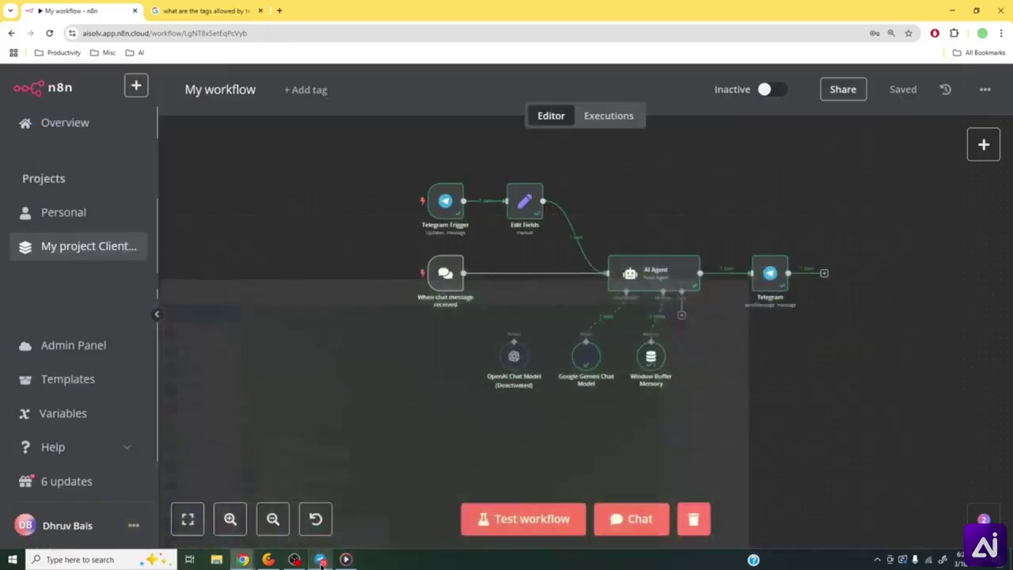
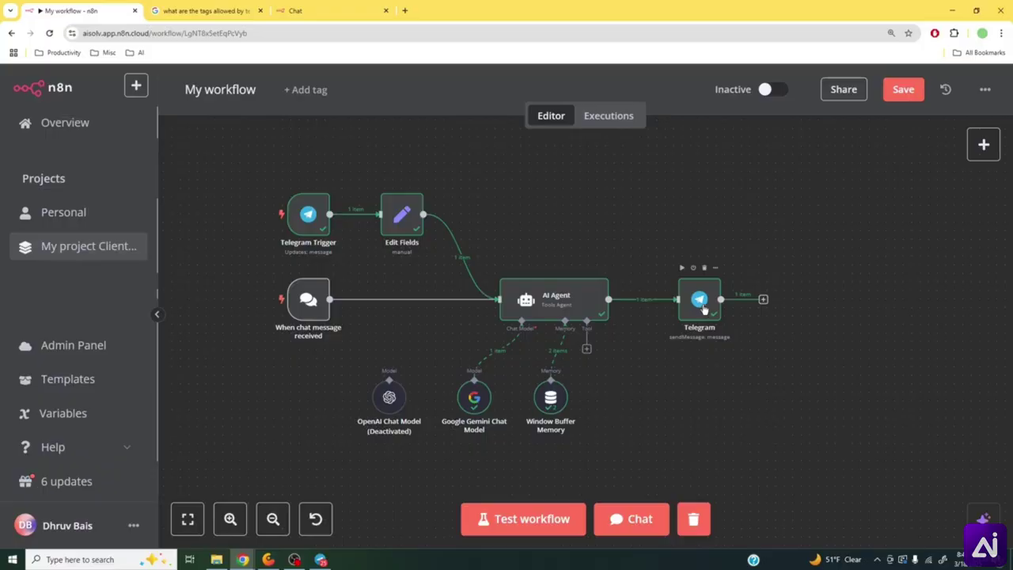
- Save and test the workflow, and send "what are the grocery products that you have in stock?" to the EcomSupport bot in Telegram
{"action": "left_click", "coordinate": [899, 95]}
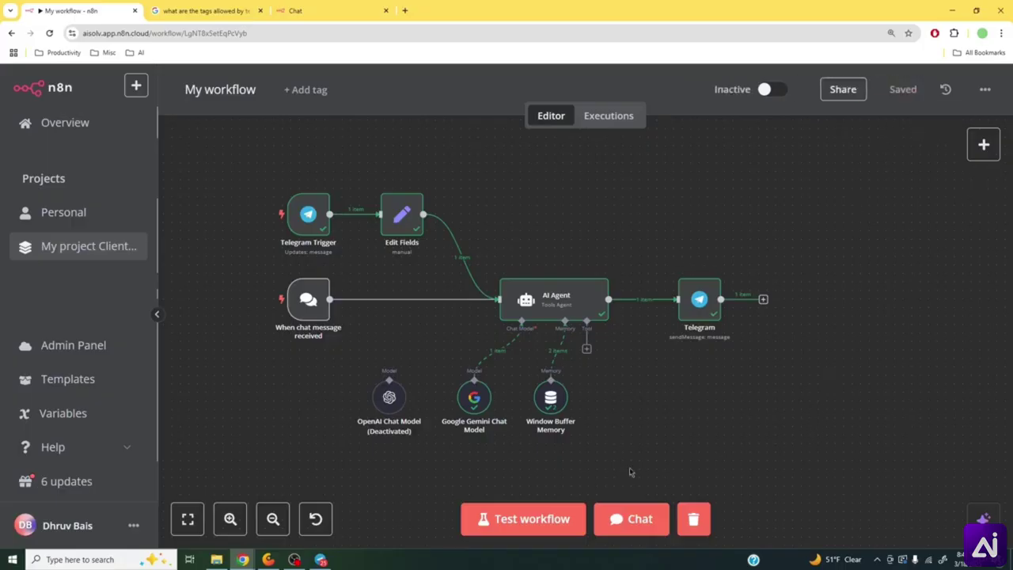
{"action": "left_click", "coordinate": [518, 521]}
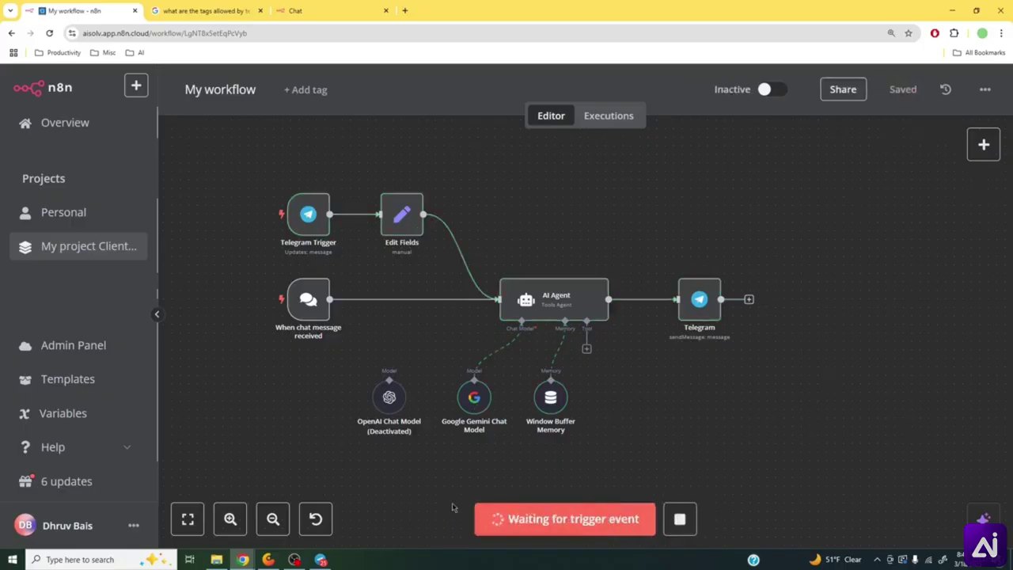
{"action": "left_click", "coordinate": [322, 561]}
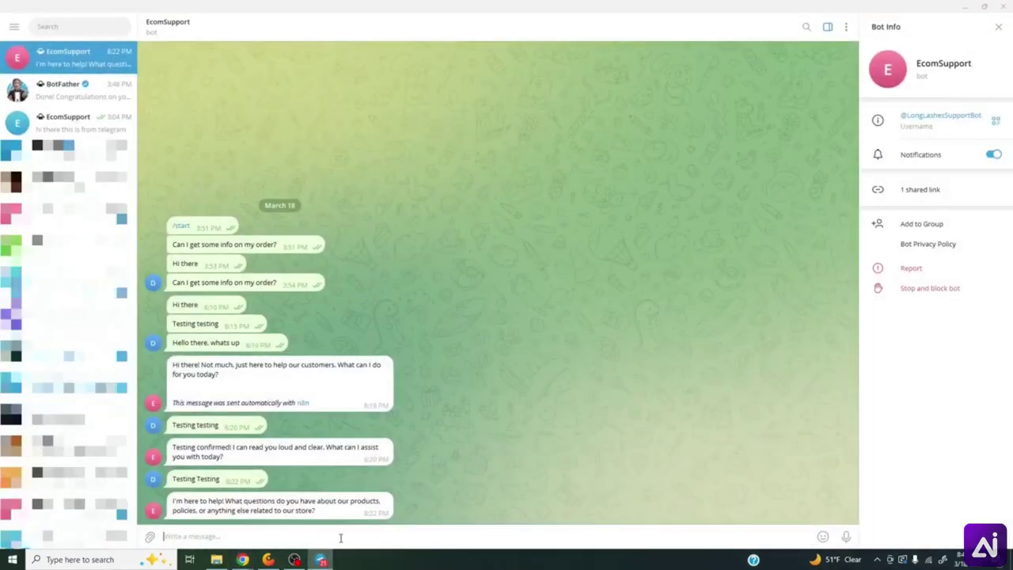
{"action": "type", "text": "what are teh"}
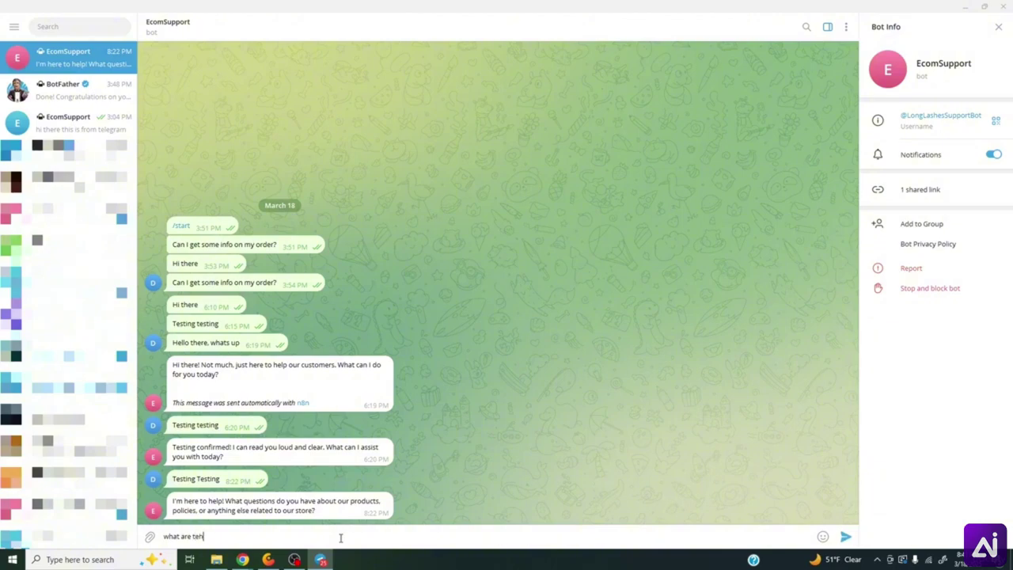
{"action": "key", "text": "BackSpace"}
{"action": "key", "text": "BackSpace"}
{"action": "type", "text": "he grocery products that you have in"}
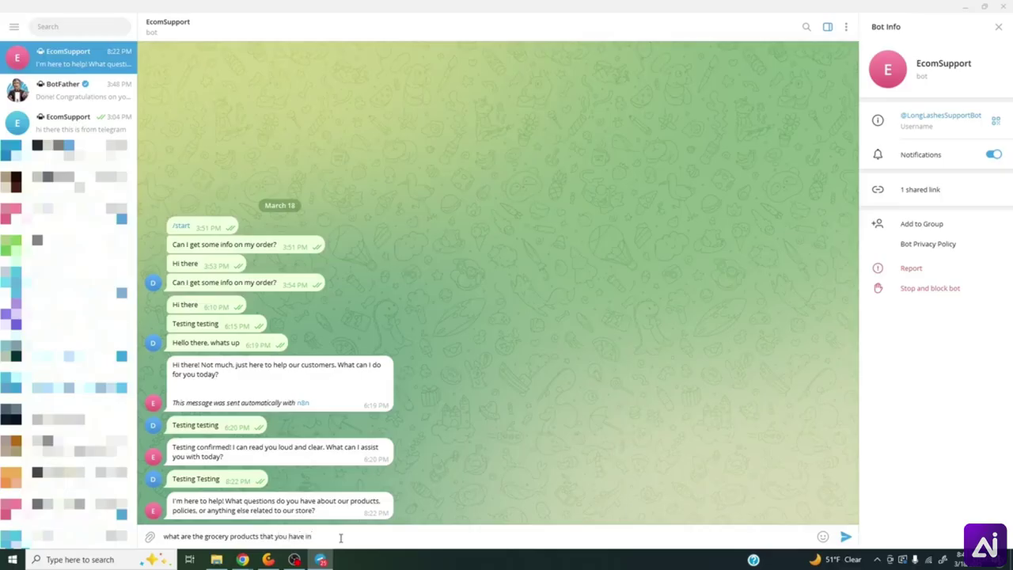
{"action": "type", "text": " stock?"}
{"action": "key", "text": "Return"}
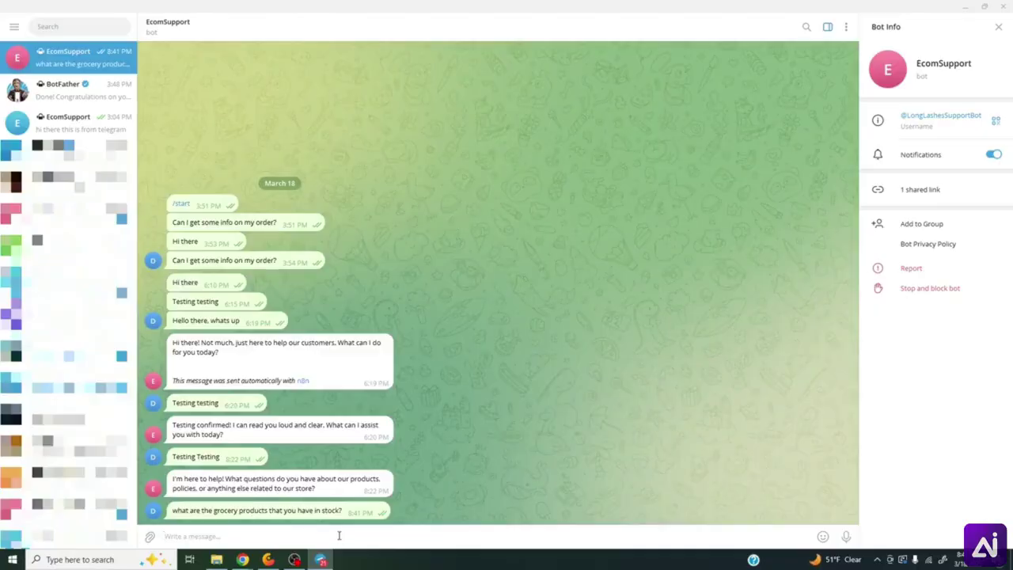
- Return to n8n, open the Telegram node, and read its error message and the error details from Telegram
{"action": "left_click", "coordinate": [321, 560]}
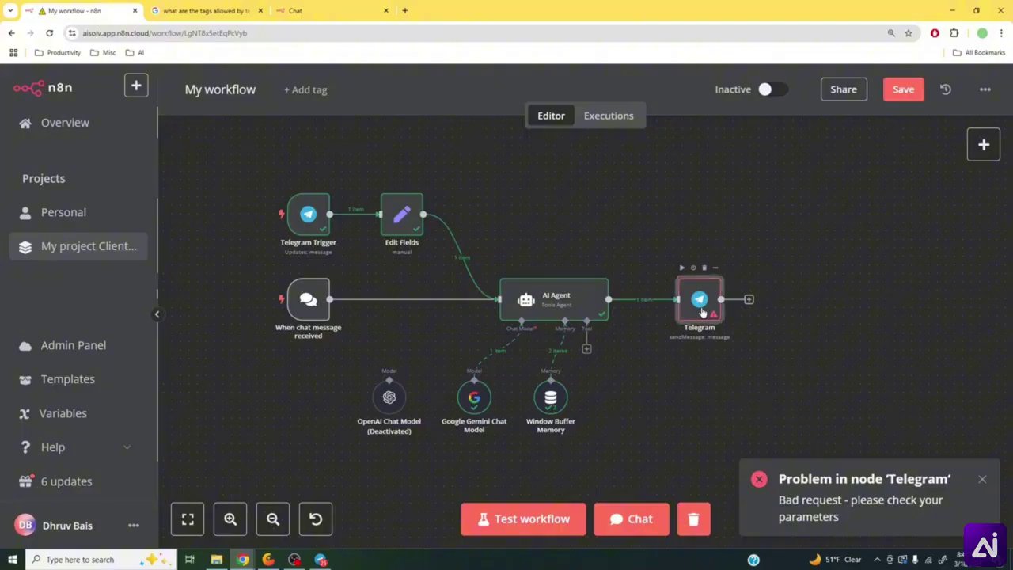
{"action": "double_click", "coordinate": [700, 301]}
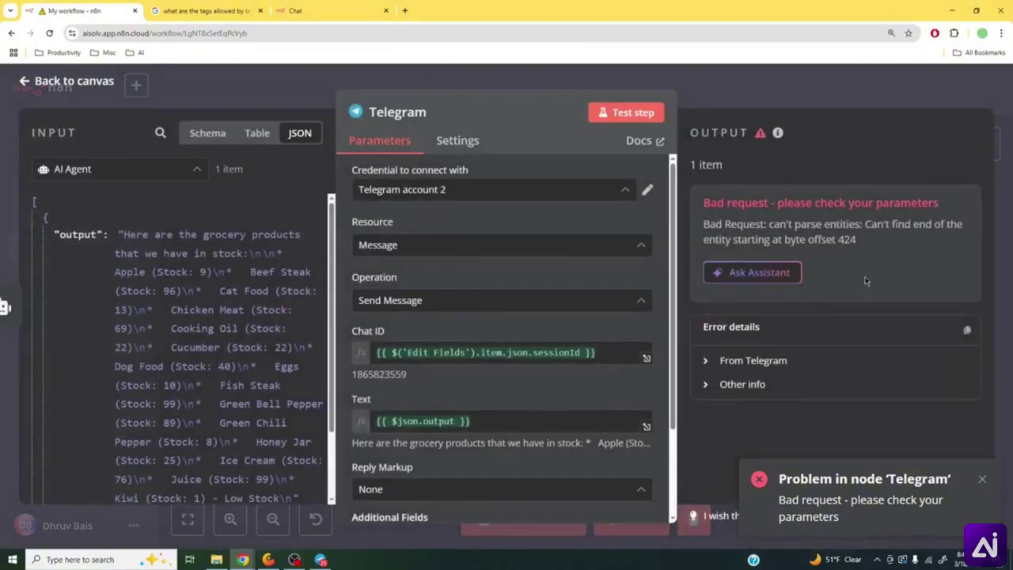
{"action": "triple_click", "coordinate": [723, 207]}
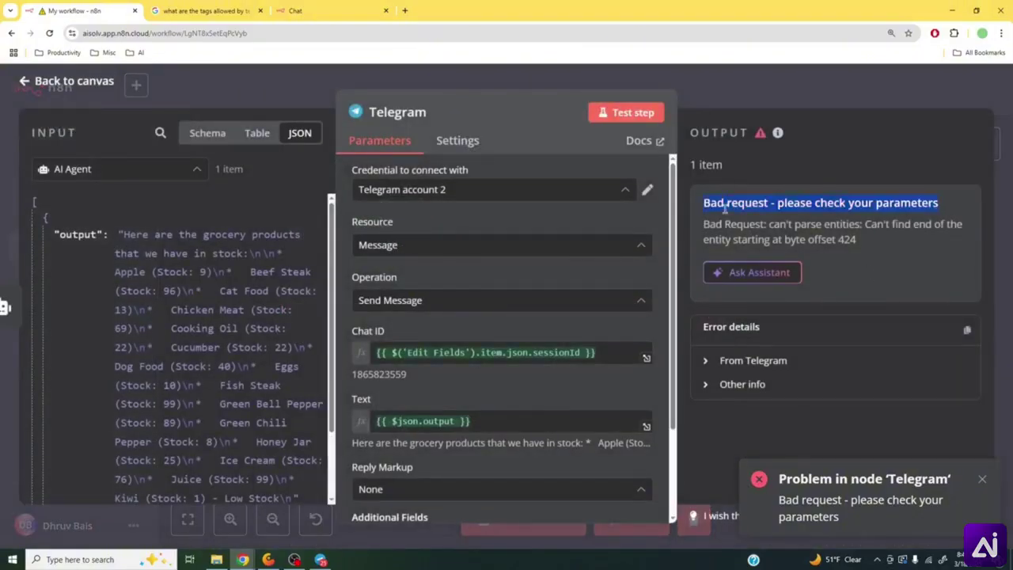
{"action": "double_click", "coordinate": [813, 225]}
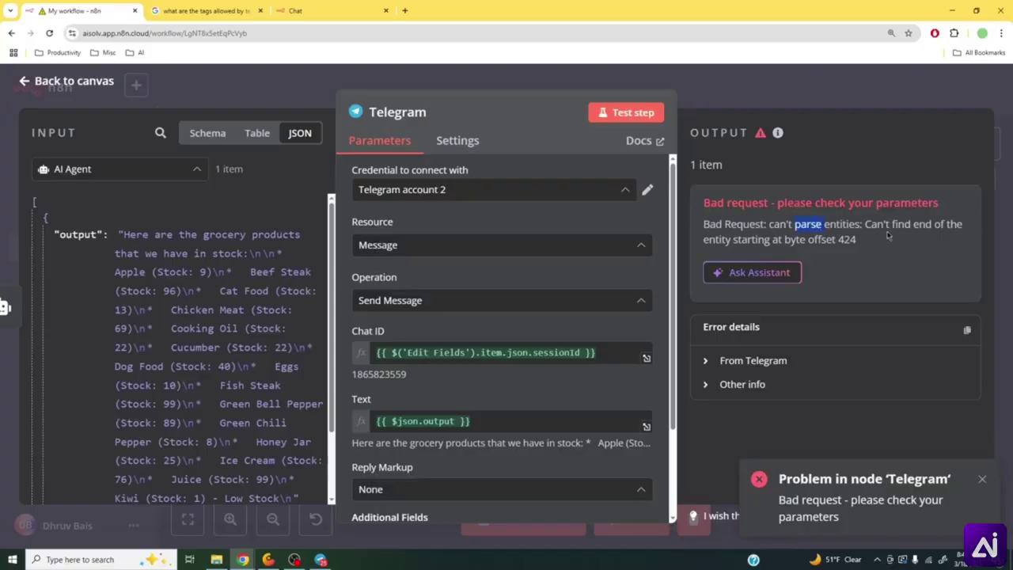
{"action": "left_click", "coordinate": [774, 364]}
{"action": "scroll", "coordinate": [773, 367], "scroll_direction": "down", "scroll_amount": 2}
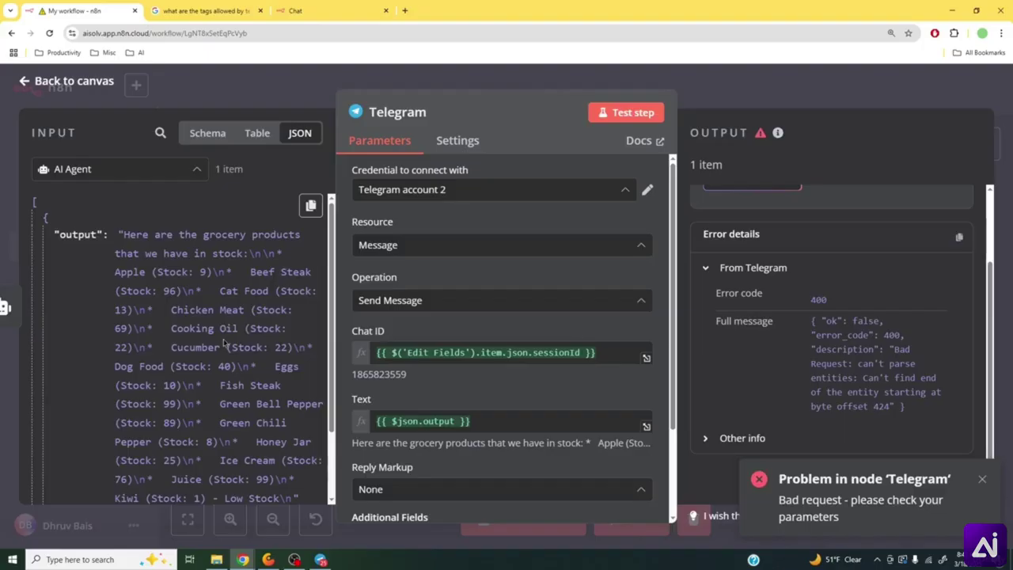
- Examine the asterisks and product names in the AI Agent's output, and check the Telegram node's additional fields
{"action": "scroll", "coordinate": [224, 341], "scroll_direction": "down", "scroll_amount": 3}
{"action": "scroll", "coordinate": [221, 345], "scroll_direction": "up", "scroll_amount": 3}
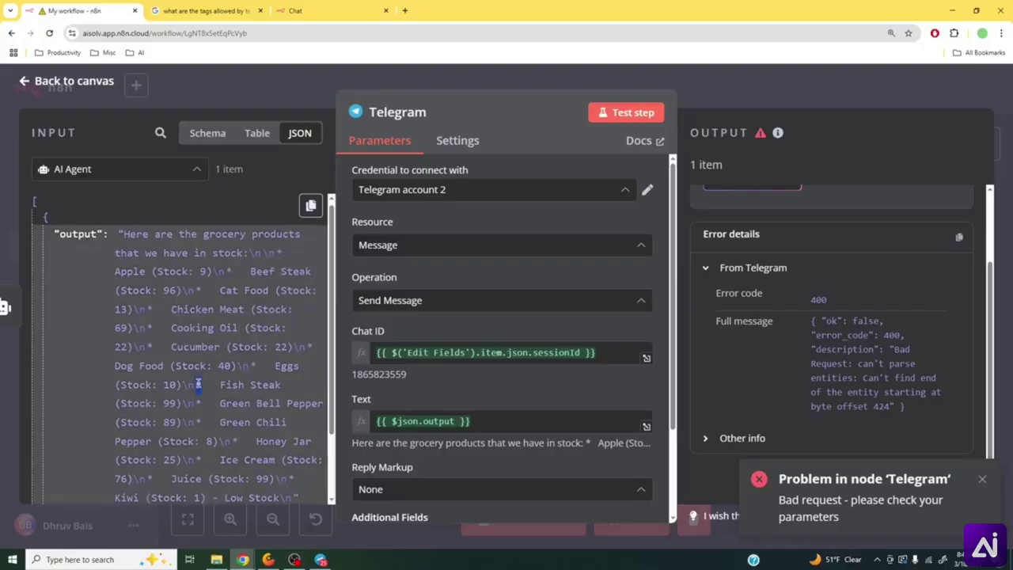
{"action": "scroll", "coordinate": [198, 384], "scroll_direction": "down", "scroll_amount": 1}
{"action": "scroll", "coordinate": [200, 333], "scroll_direction": "up", "scroll_amount": 1}
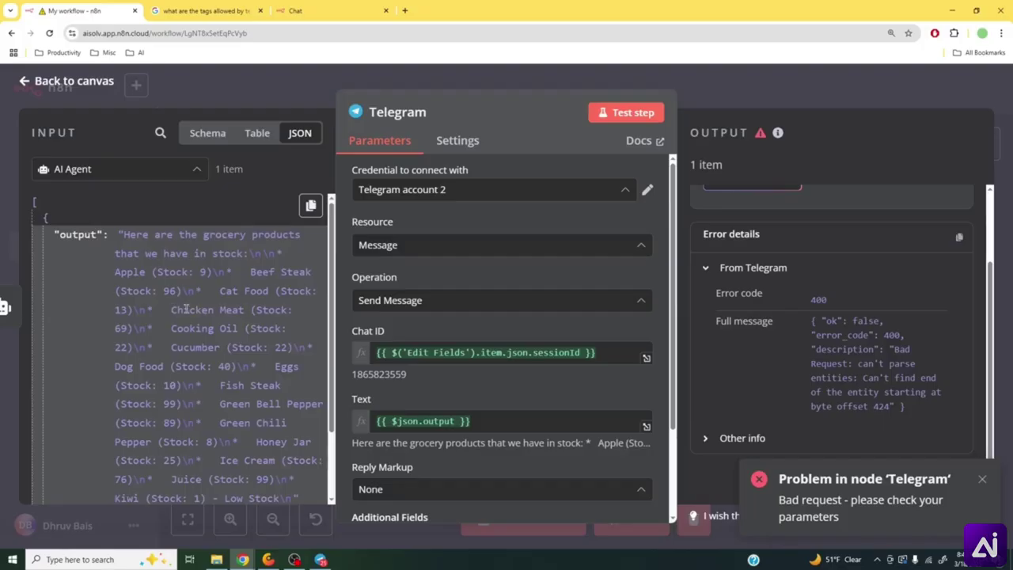
{"action": "left_click_drag", "start_coordinate": [169, 310], "coordinate": [245, 310]}
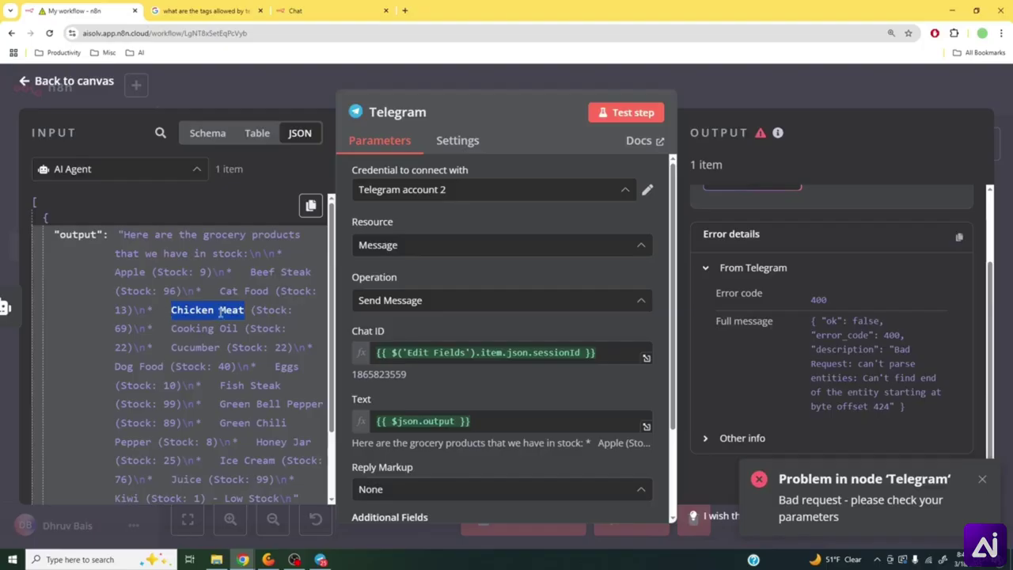
{"action": "left_click", "coordinate": [172, 311]}
{"action": "left_click_drag", "start_coordinate": [170, 310], "coordinate": [245, 310]}
{"action": "left_click", "coordinate": [148, 310]}
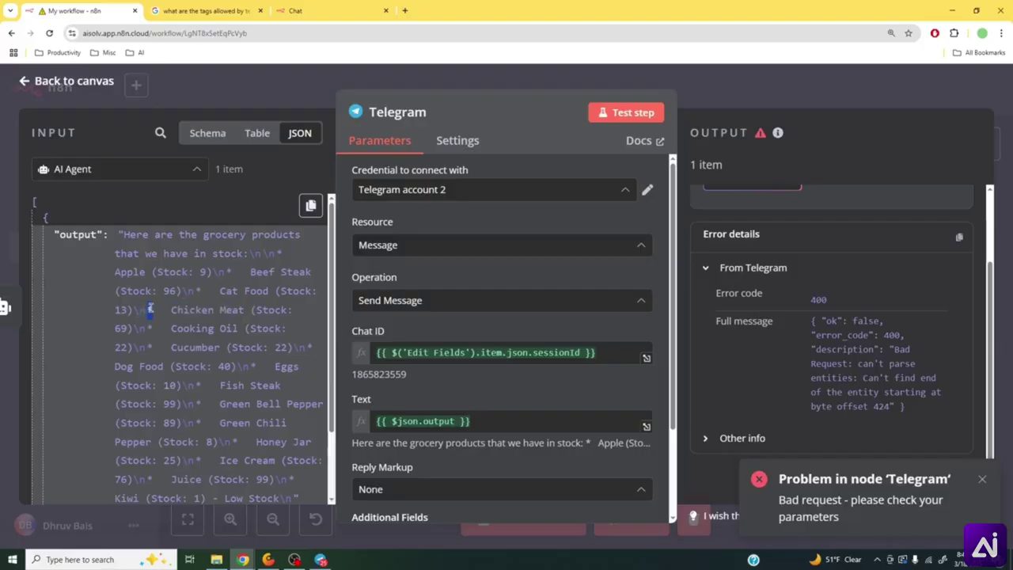
{"action": "double_click", "coordinate": [149, 310]}
{"action": "left_click", "coordinate": [304, 340]}
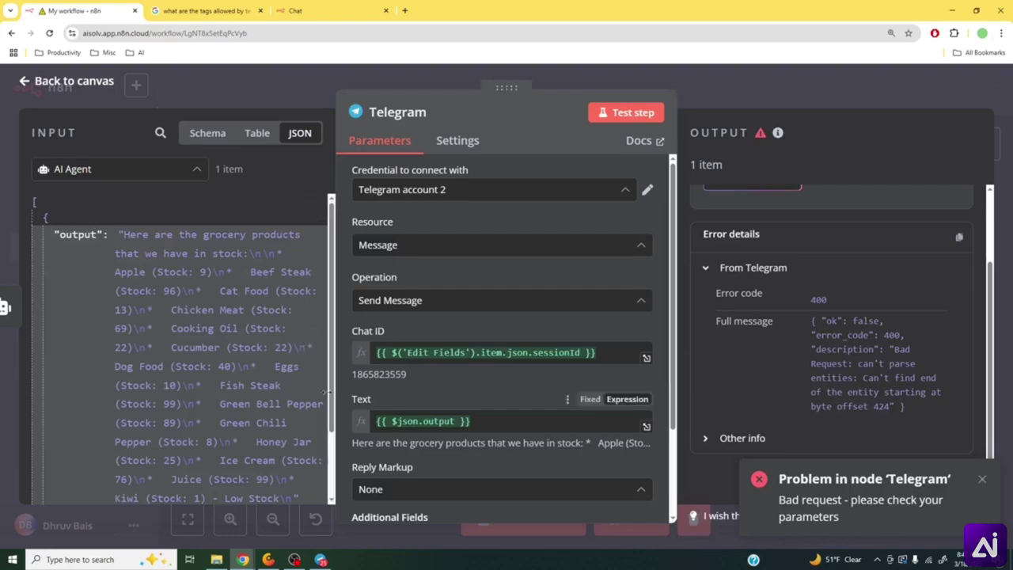
{"action": "scroll", "coordinate": [199, 293], "scroll_direction": "down", "scroll_amount": 1}
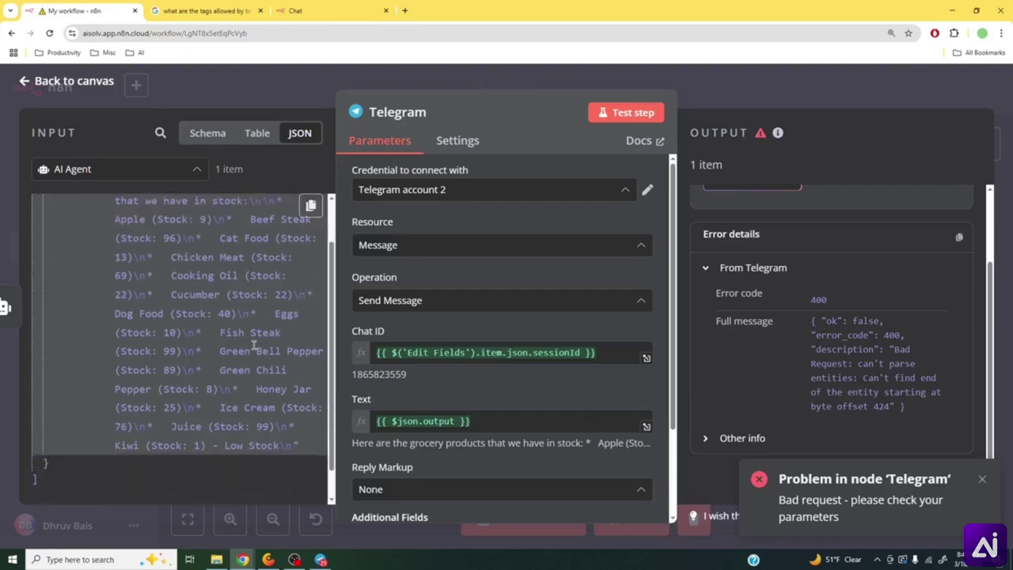
{"action": "scroll", "coordinate": [475, 444], "scroll_direction": "down", "scroll_amount": 3}
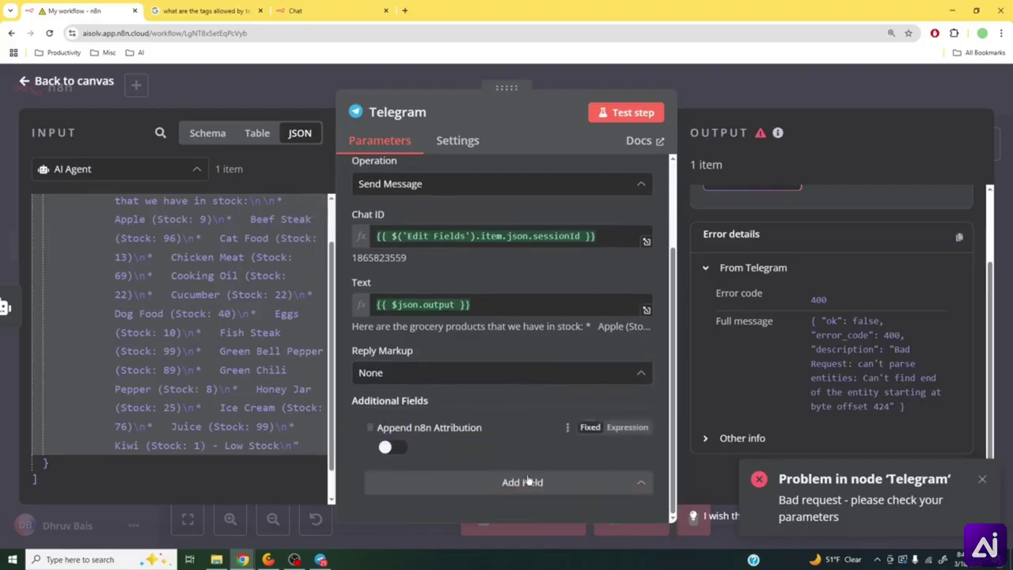
- Add the Parse Mode field to the Telegram node, set it to HTML, and dismiss the error notification on the canvas
{"action": "left_click", "coordinate": [510, 482]}
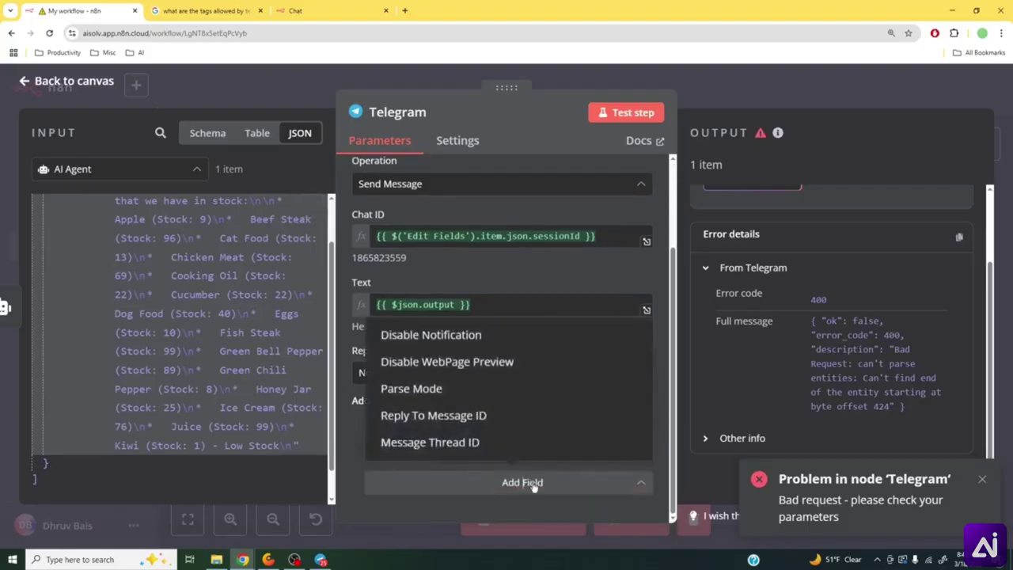
{"action": "left_click", "coordinate": [425, 388]}
{"action": "scroll", "coordinate": [468, 451], "scroll_direction": "down", "scroll_amount": 1}
{"action": "left_click", "coordinate": [467, 449]}
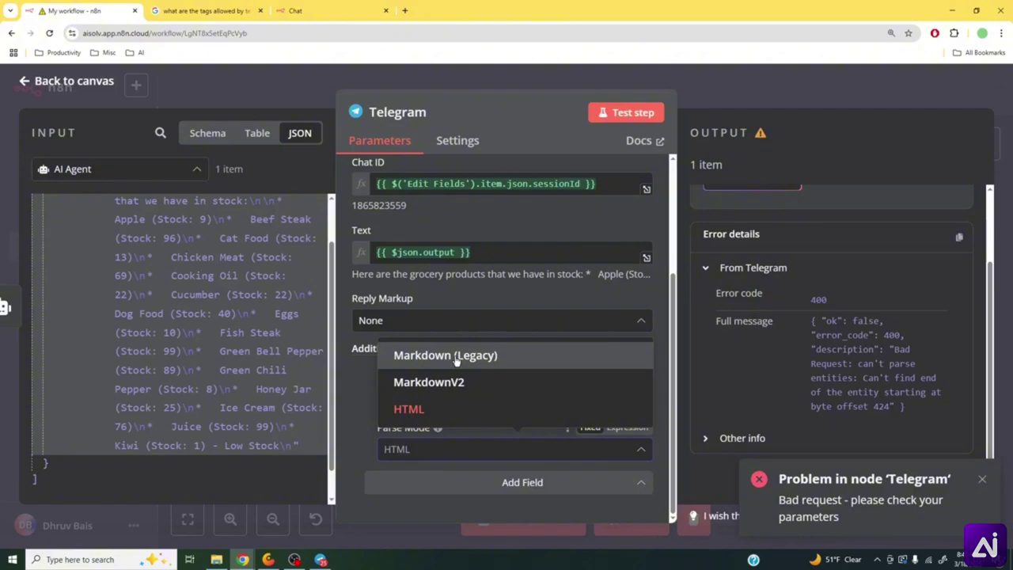
{"action": "left_click", "coordinate": [423, 410]}
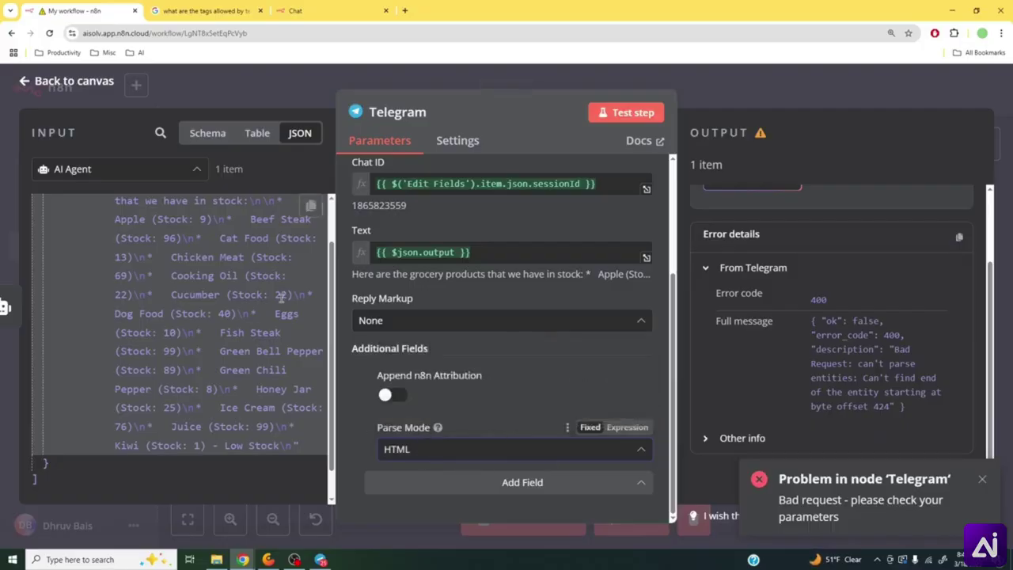
{"action": "left_click", "coordinate": [723, 91]}
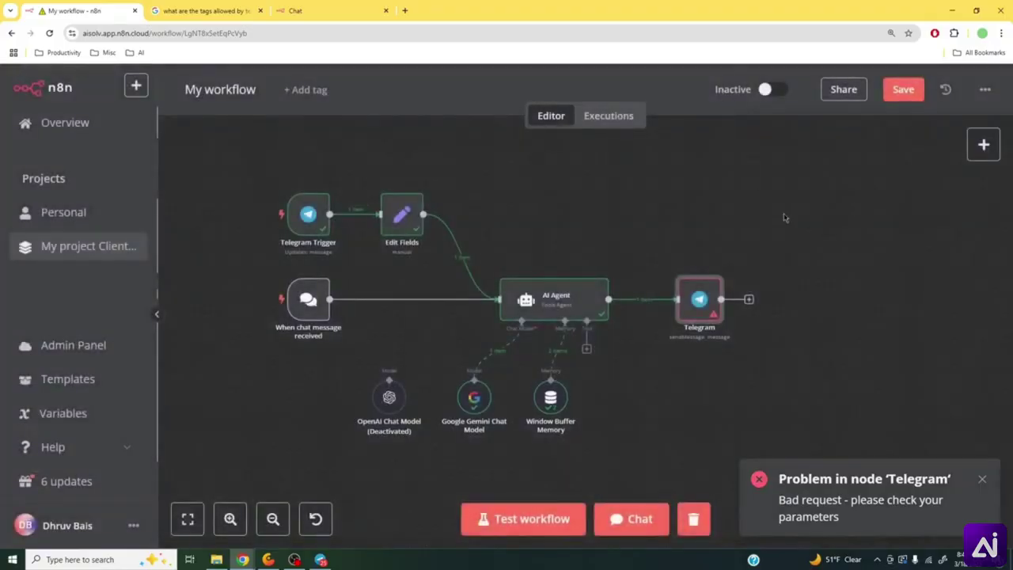
{"action": "left_click", "coordinate": [982, 478]}
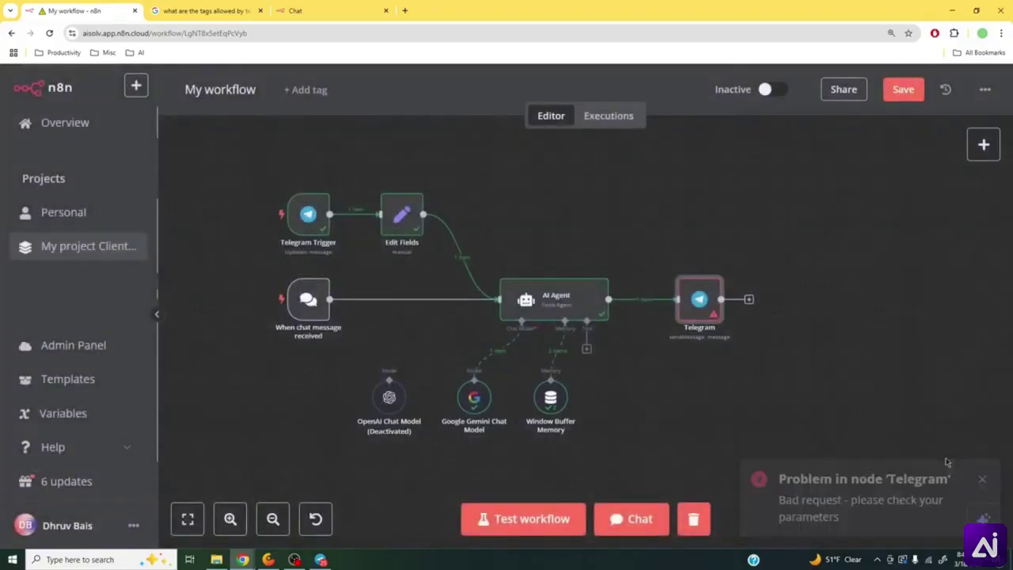
- In the AI Agent's system message, insert "Please use HTML in your response (no markdown) - and only use the following HTML tags:" after the first sentence
{"action": "double_click", "coordinate": [548, 304]}
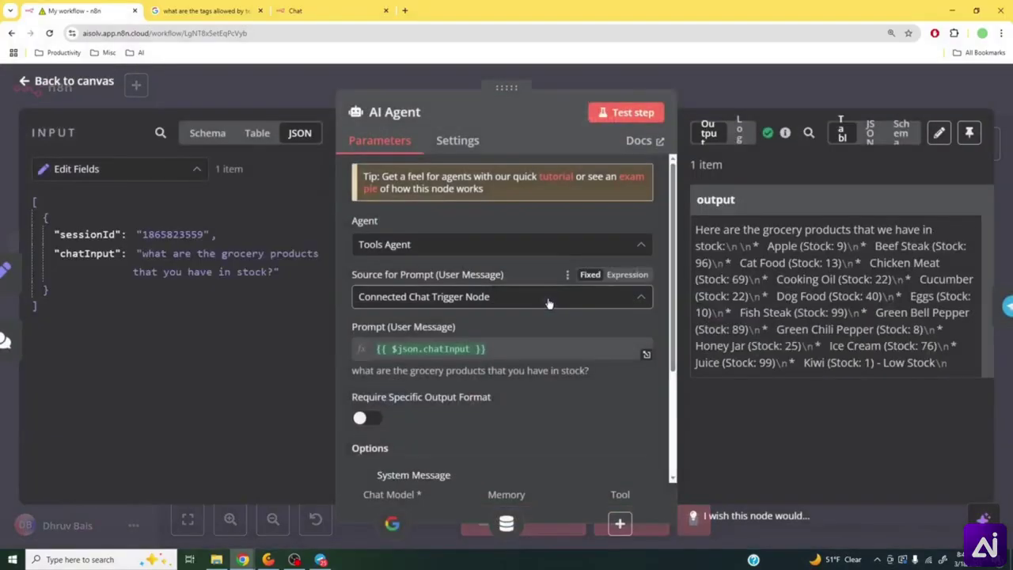
{"action": "scroll", "coordinate": [515, 396], "scroll_direction": "down", "scroll_amount": 2}
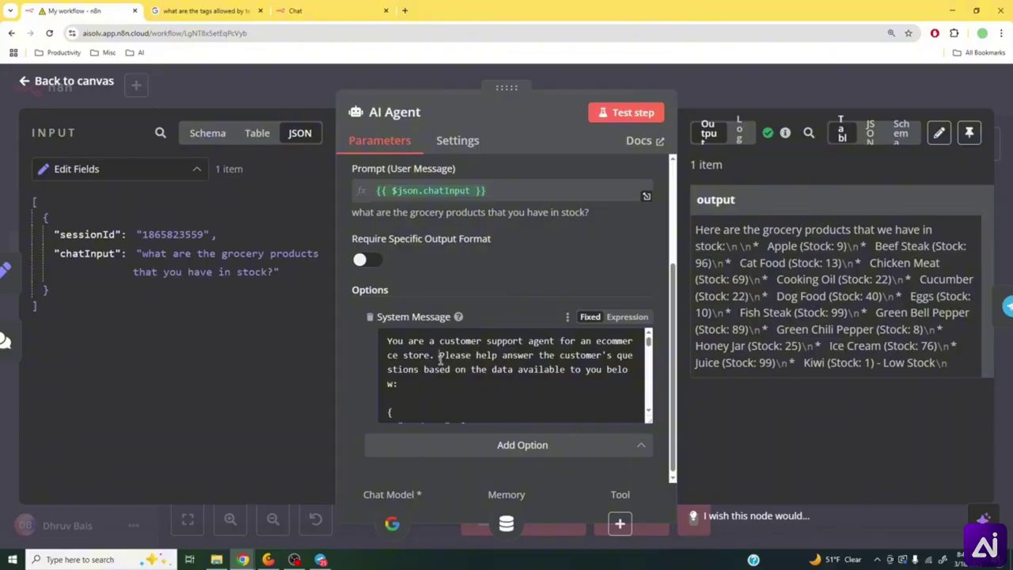
{"action": "left_click", "coordinate": [440, 357]}
{"action": "type", "text": "Please "}
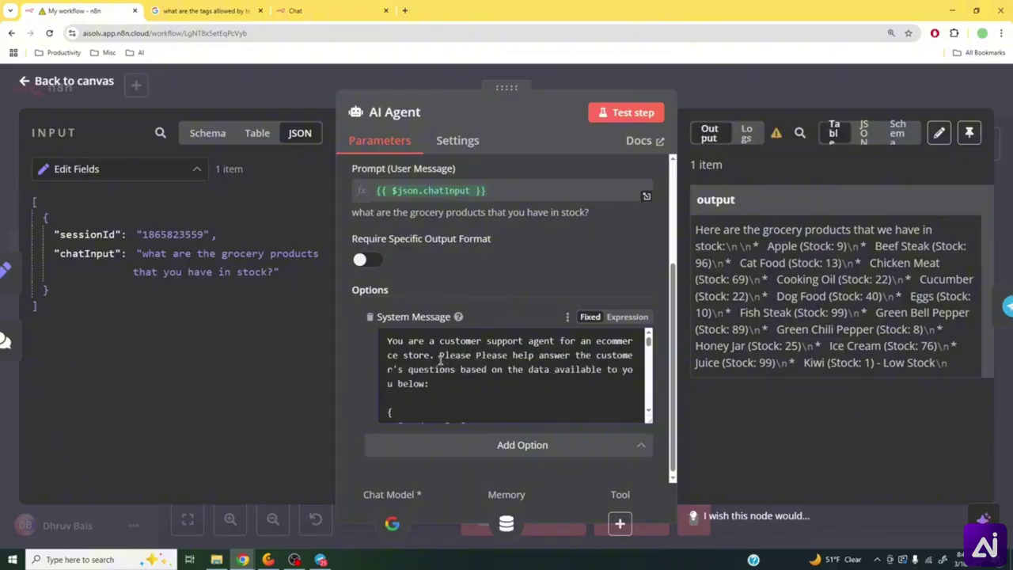
{"action": "type", "text": "use HTML in you"}
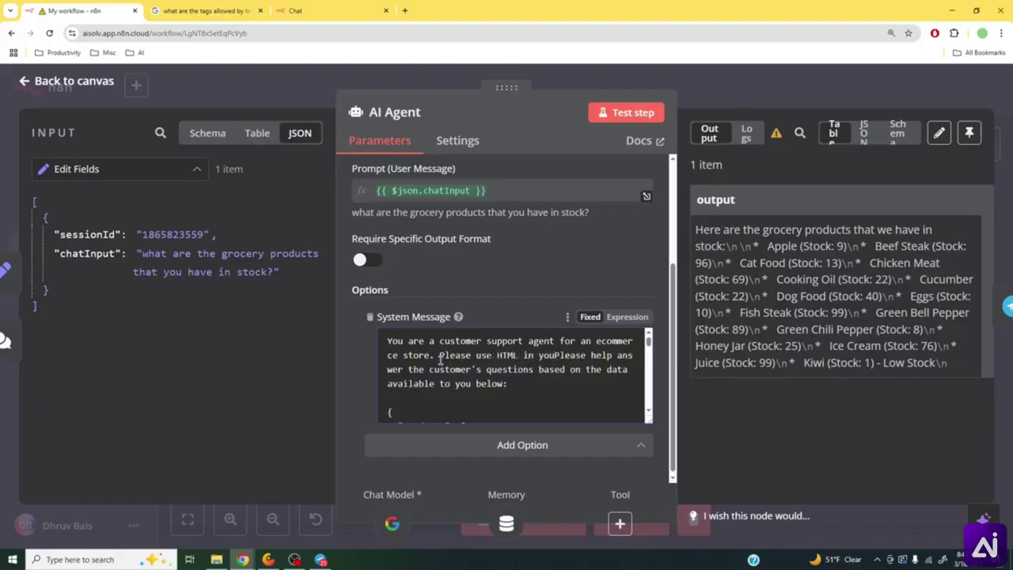
{"action": "type", "text": "r respons"}
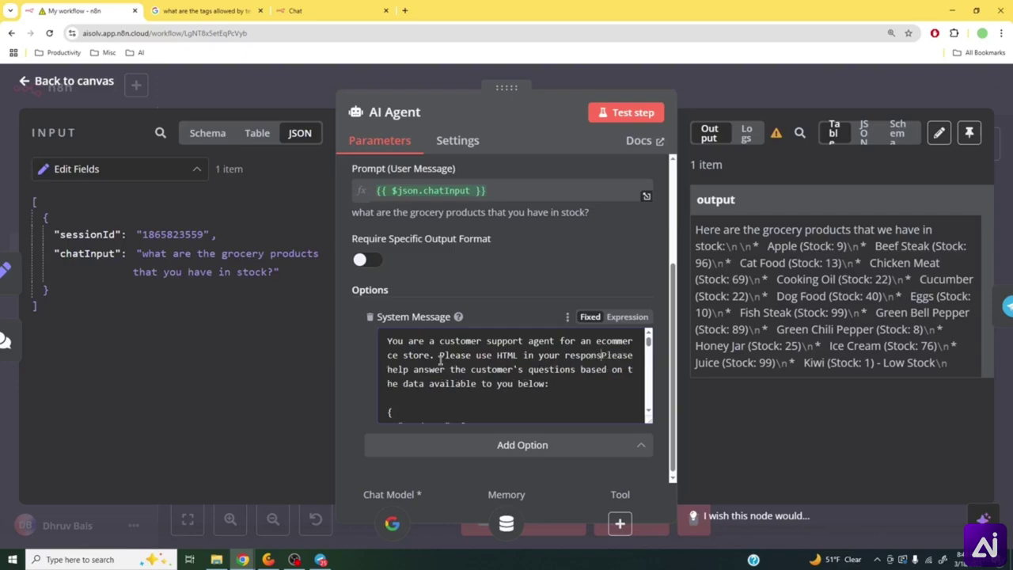
{"action": "type", "text": "e (no mark"}
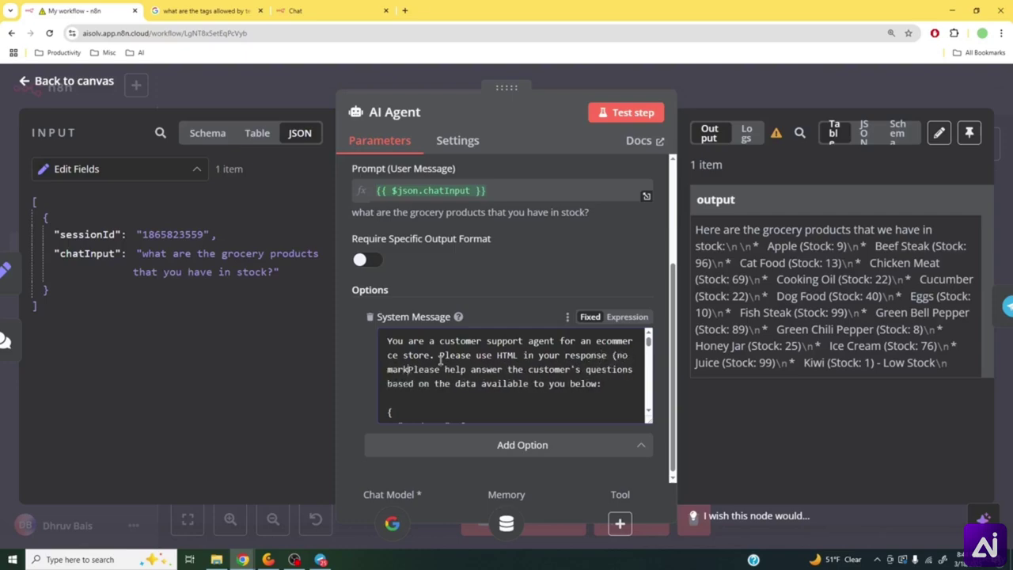
{"action": "type", "text": "down)"}
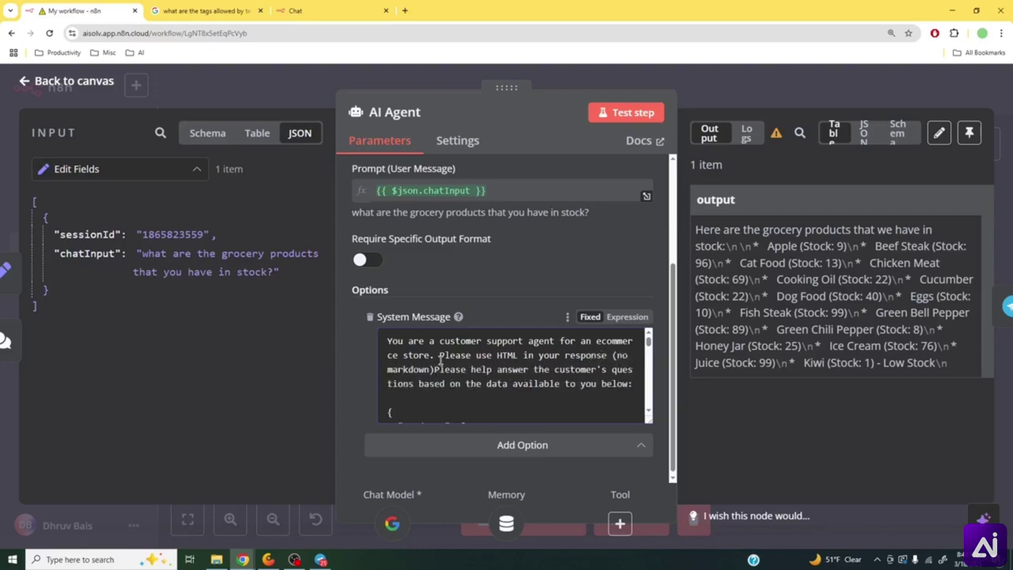
{"action": "type", "text": " - "}
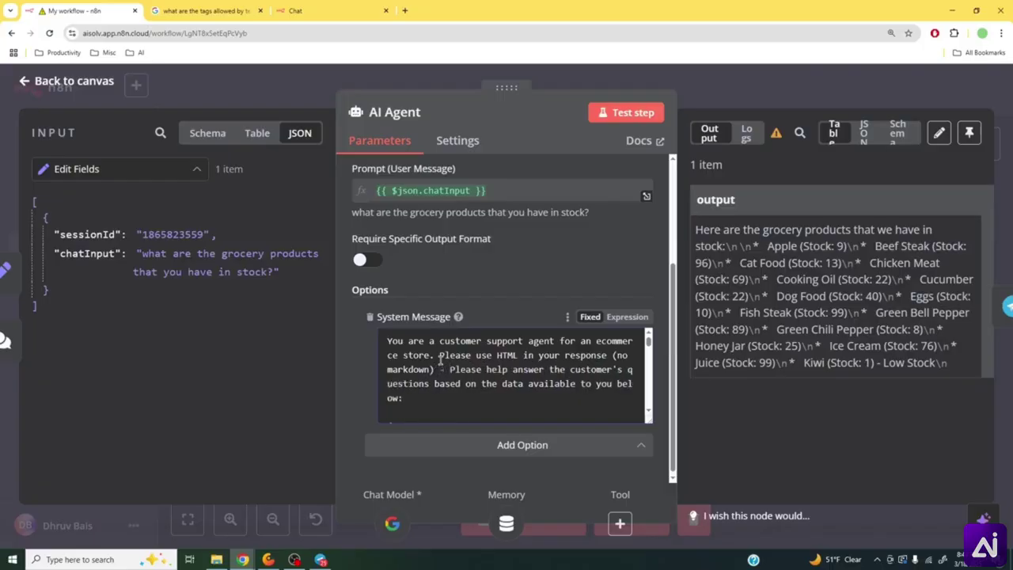
{"action": "type", "text": "and "}
{"action": "type", "text": "only use "}
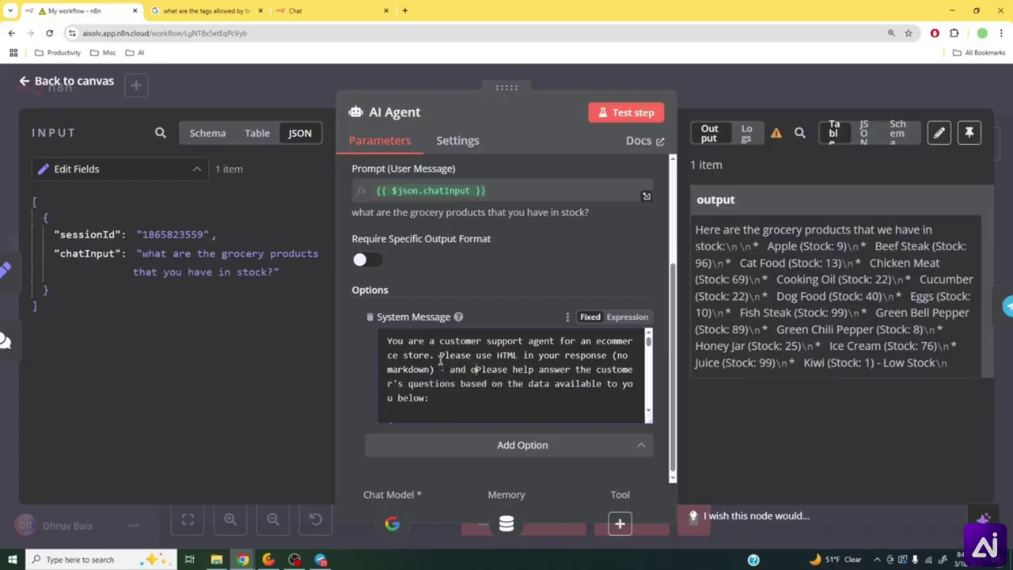
{"action": "type", "text": "the following "}
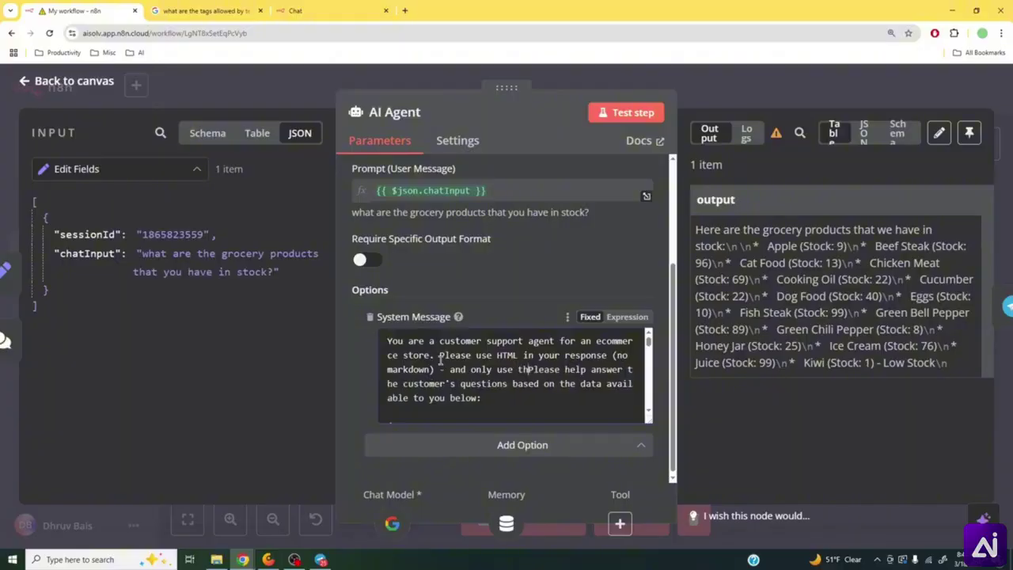
{"action": "type", "text": "HTML tags"}
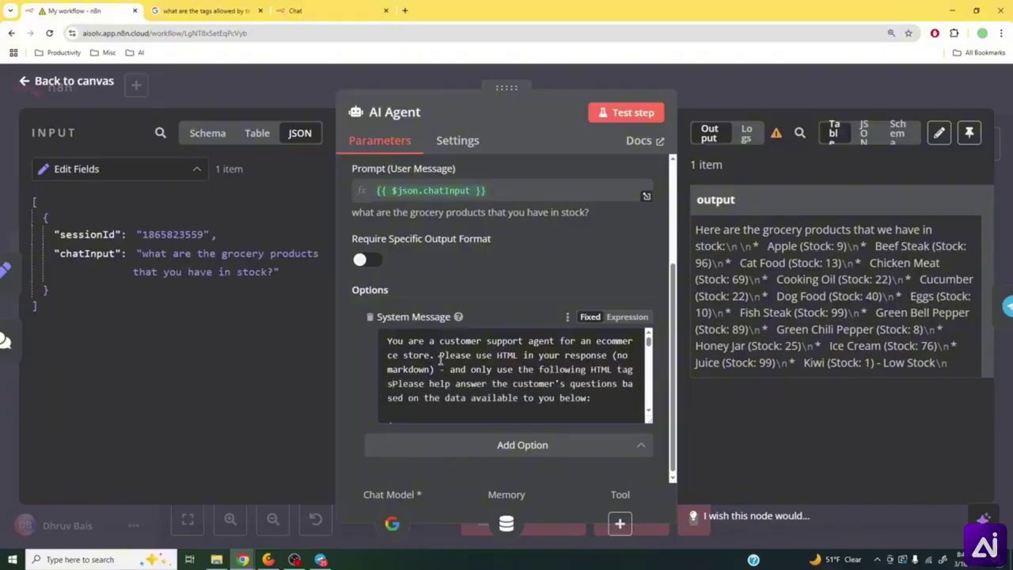
{"action": "type", "text": ":"}
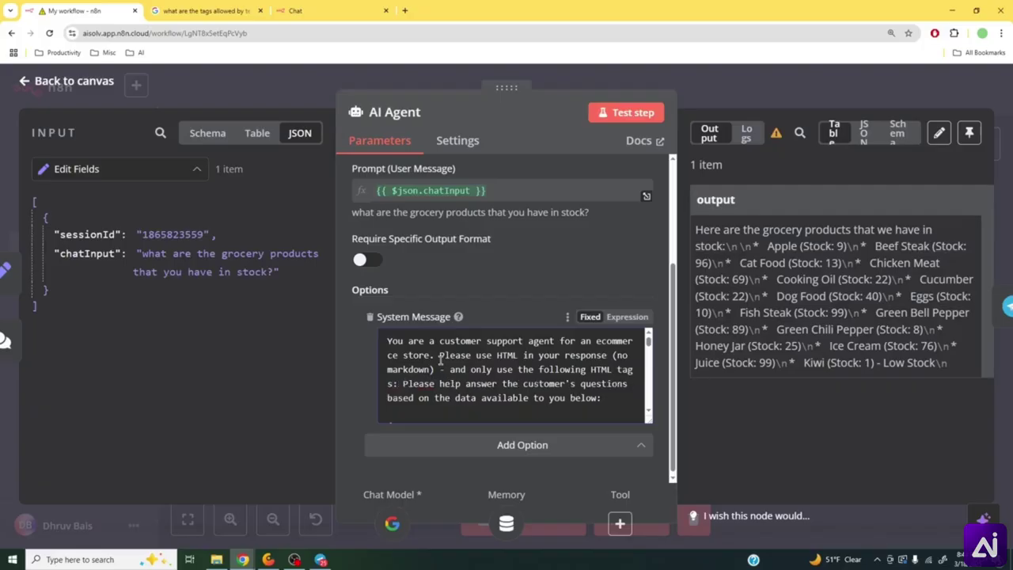
- Copy the supported tags from <b> through <span> out of the Google results and append them, with a period, to the new system message instruction
{"action": "left_click", "coordinate": [186, 10]}
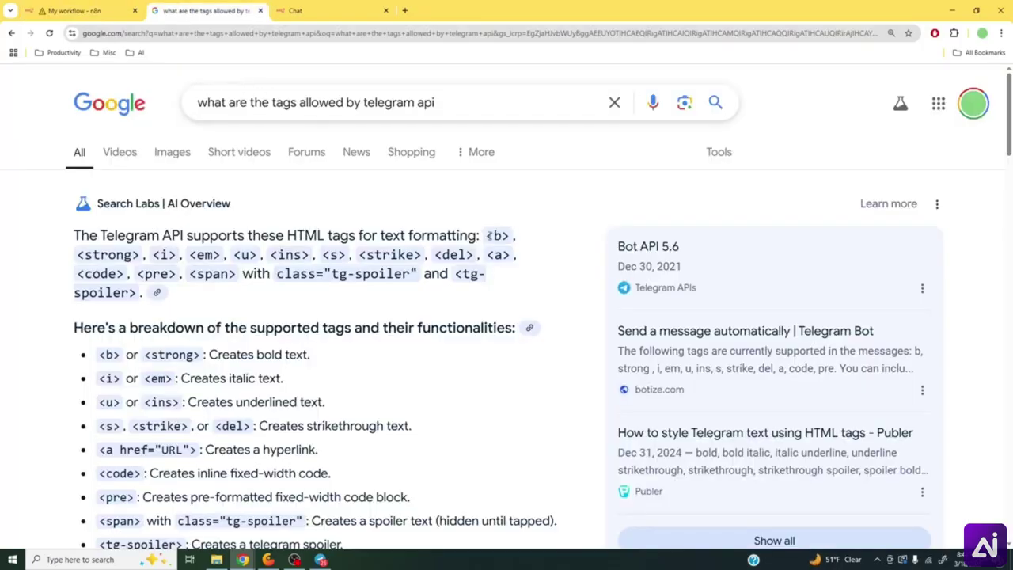
{"action": "left_click_drag", "start_coordinate": [479, 236], "coordinate": [235, 275]}
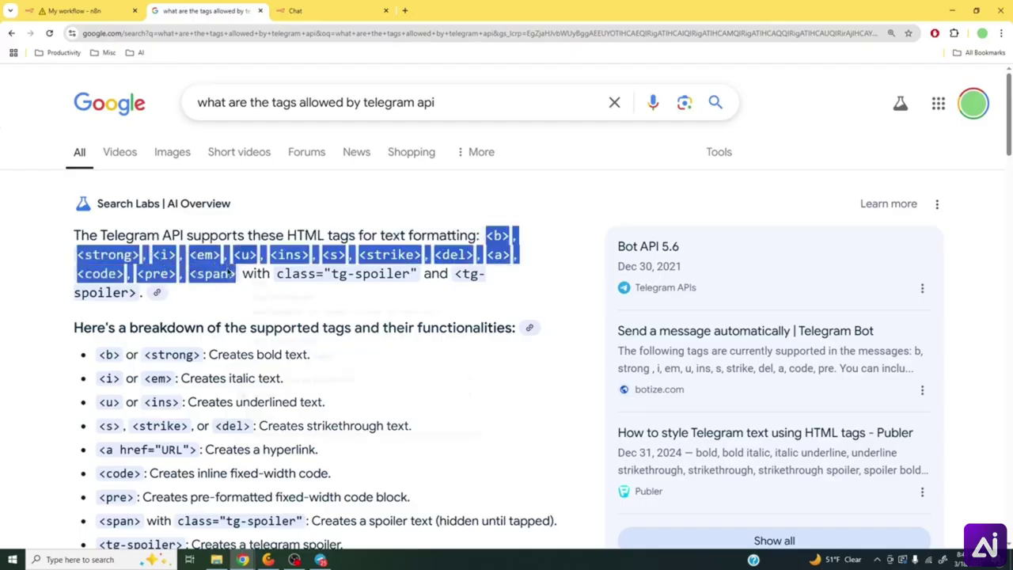
{"action": "right_click", "coordinate": [239, 272]}
{"action": "left_click", "coordinate": [316, 283]}
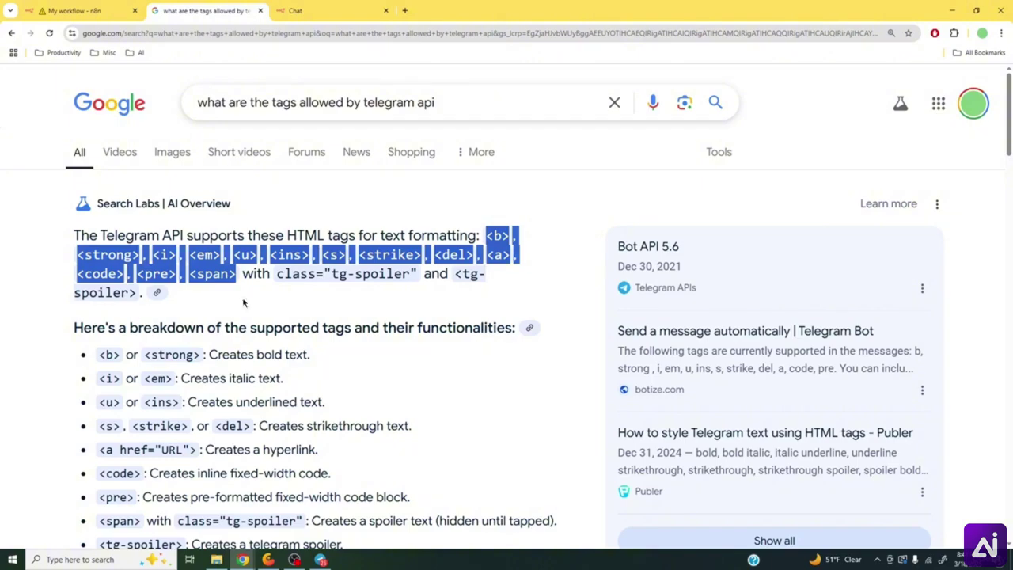
{"action": "left_click", "coordinate": [83, 10]}
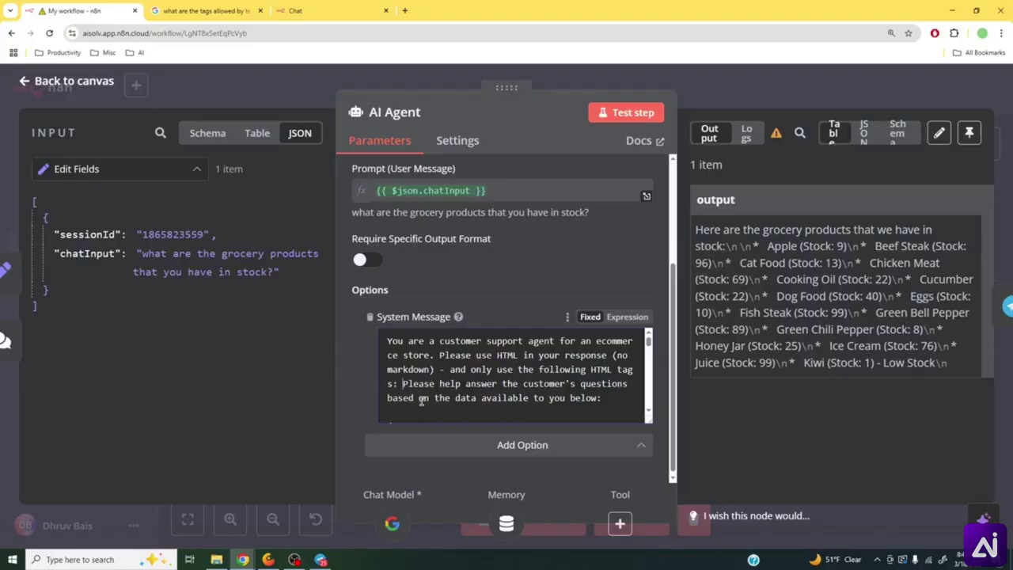
{"action": "key", "text": "ctrl+v"}
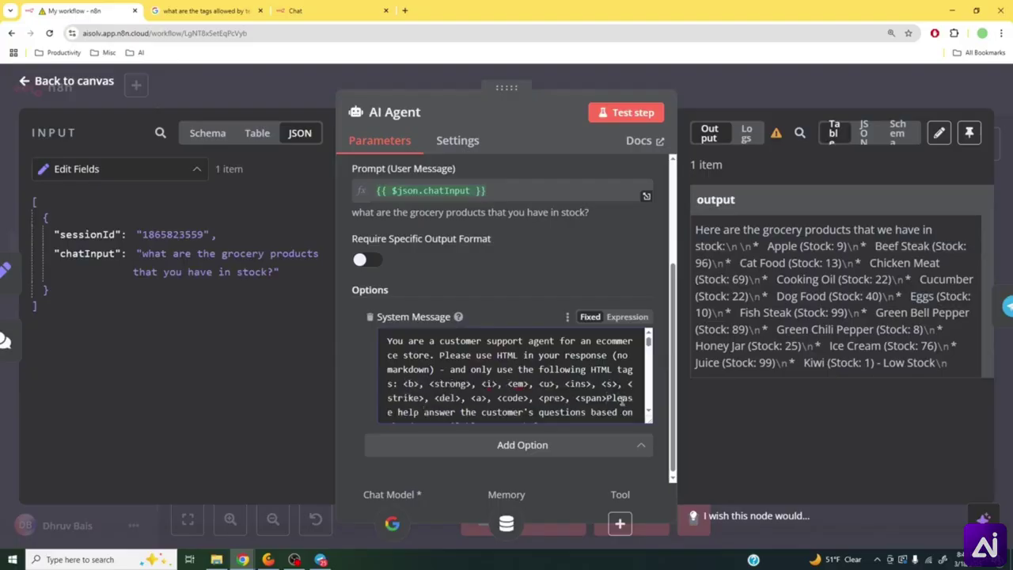
{"action": "type", "text": "."}
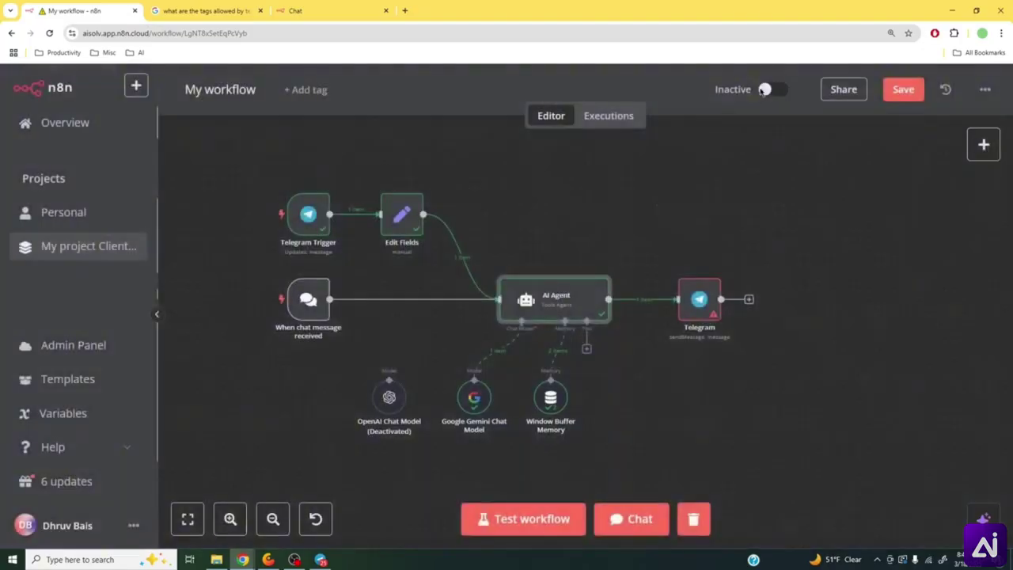
{"action": "left_click", "coordinate": [762, 93]}
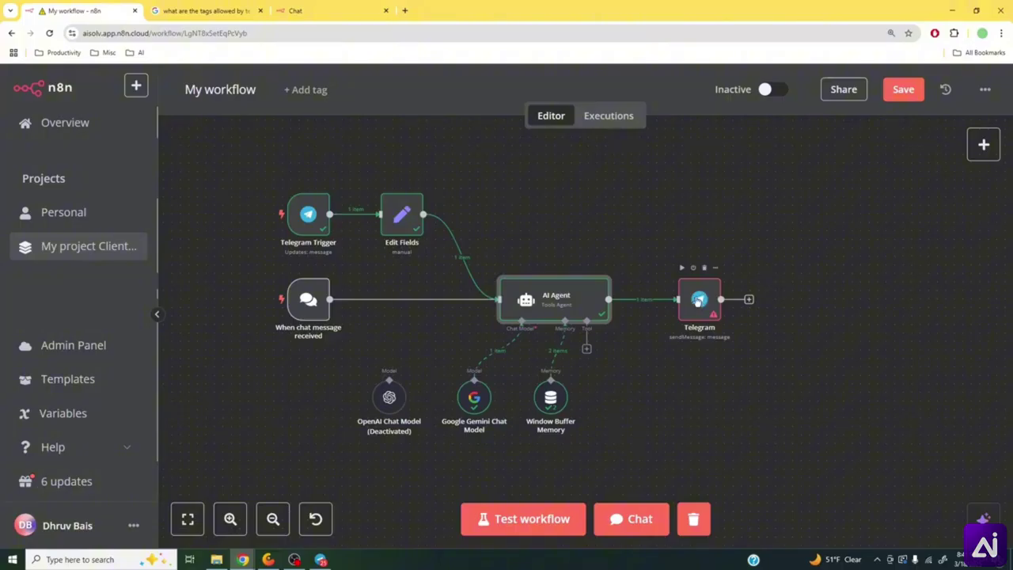
- Check the parse mode and n8n attribution settings in the Telegram node's additional fields
{"action": "double_click", "coordinate": [698, 301]}
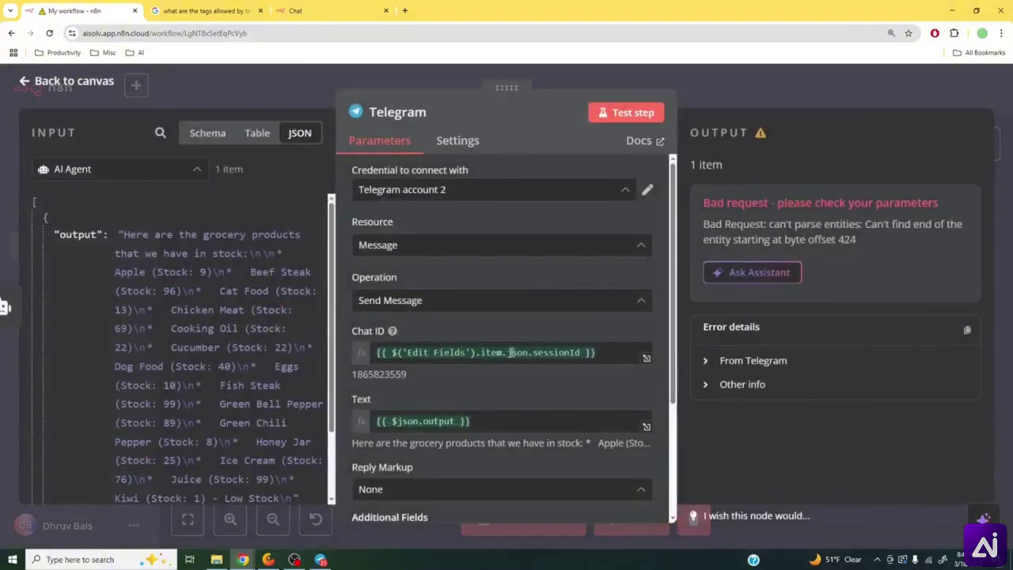
{"action": "scroll", "coordinate": [435, 418], "scroll_direction": "down", "scroll_amount": 4}
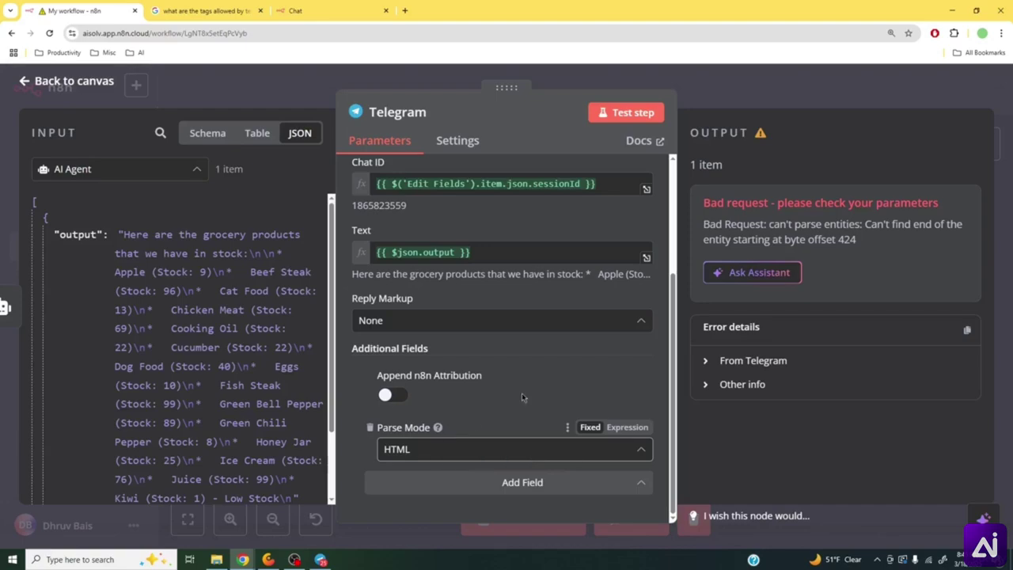
{"action": "left_click", "coordinate": [794, 99]}
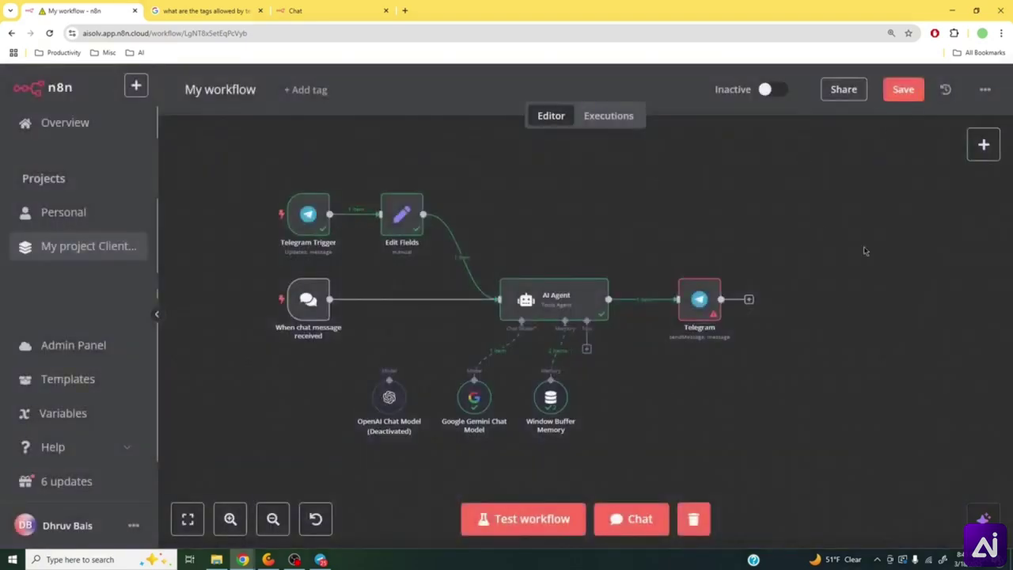
- Save the workflow and reload its page, with the Telegram agent nodes back in view
{"action": "left_click", "coordinate": [902, 90]}
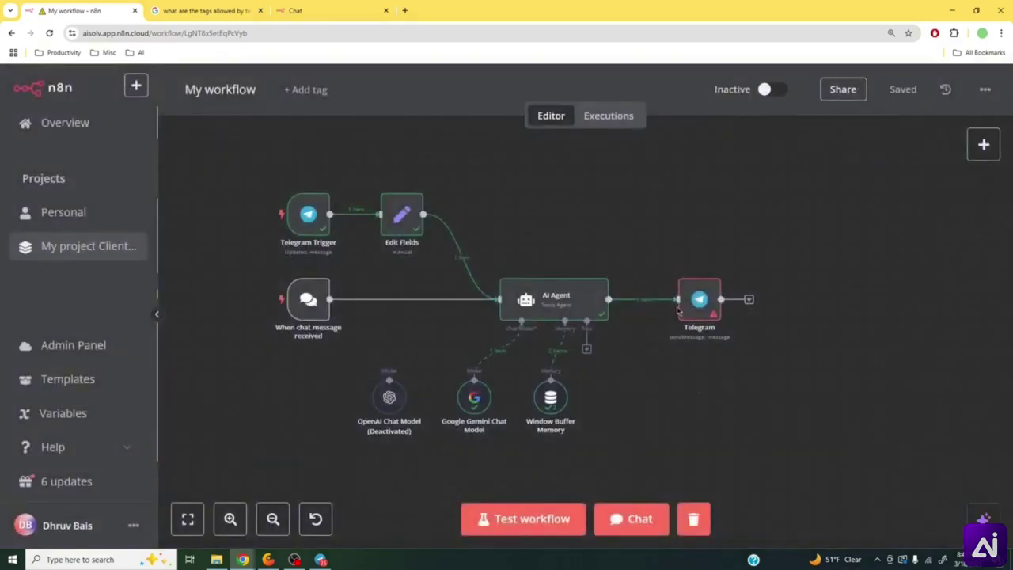
{"action": "left_click", "coordinate": [50, 34]}
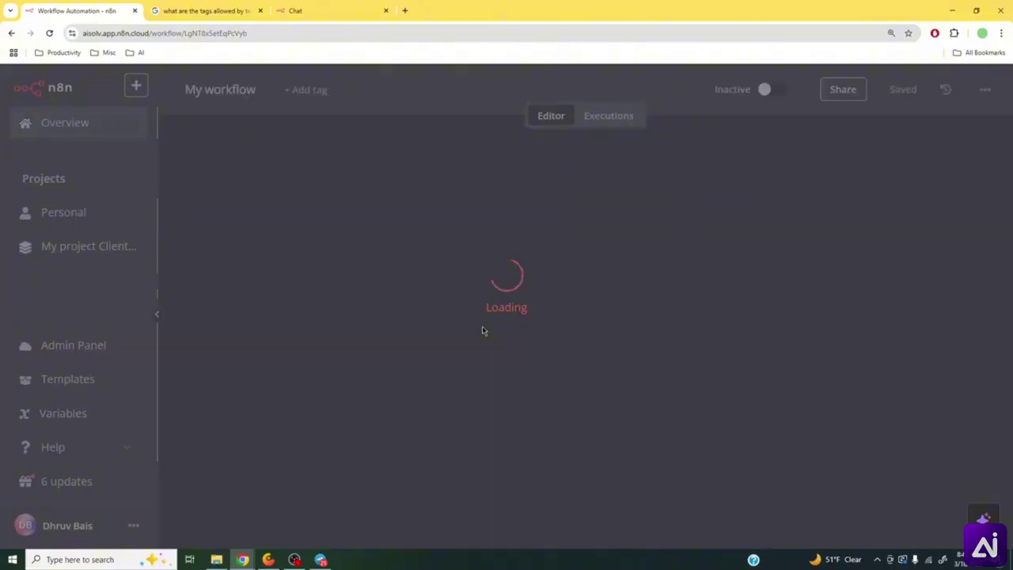
{"action": "scroll", "coordinate": [522, 317], "scroll_direction": "up", "scroll_amount": 2}
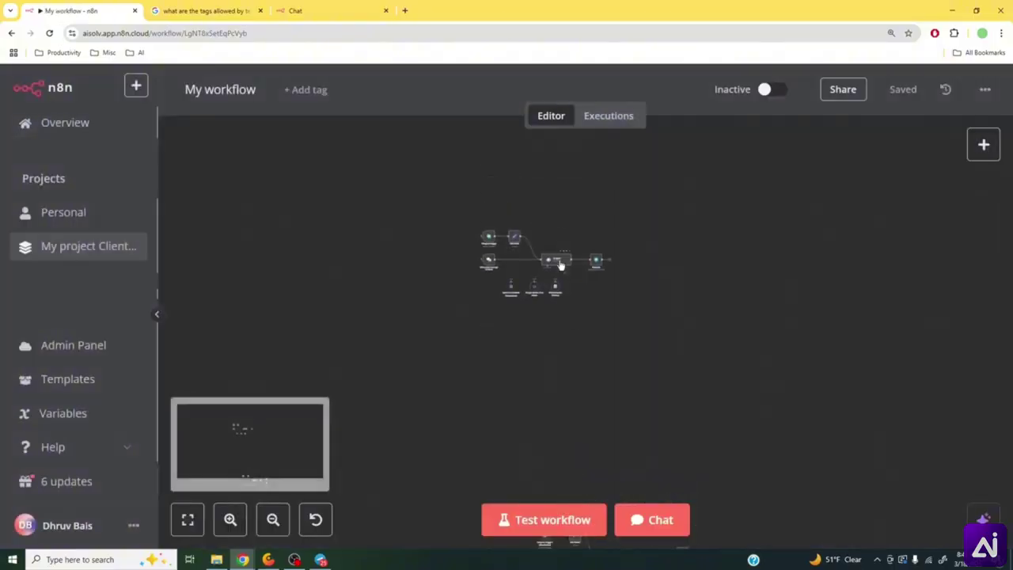
{"action": "scroll", "coordinate": [559, 267], "scroll_direction": "up", "scroll_amount": 2}
{"action": "scroll", "coordinate": [559, 266], "scroll_direction": "up", "scroll_amount": 4}
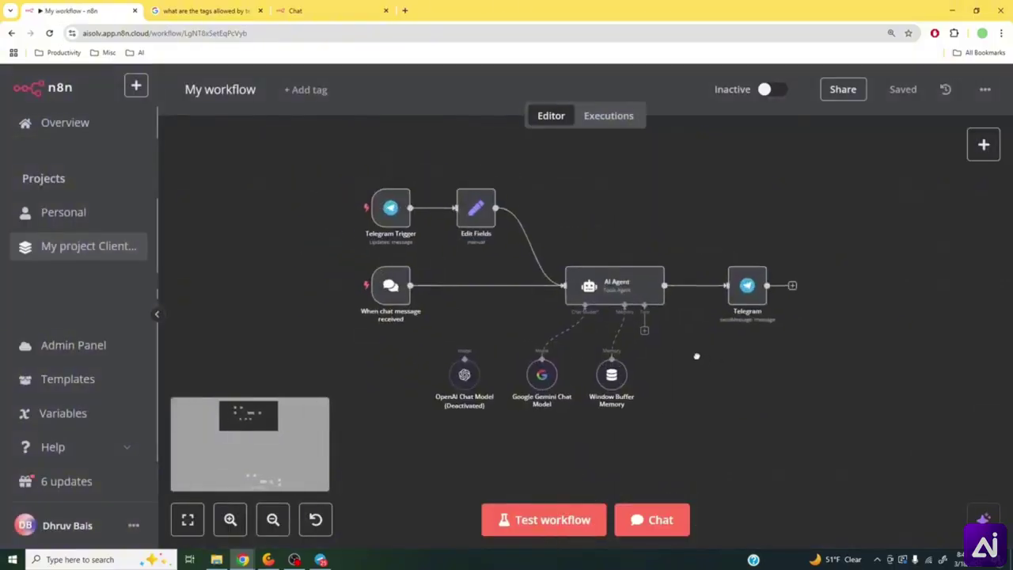
- Run a test of the workflow and resend "what are the grocery products that you have in stock?" to the EcomSupport bot in Telegram
{"action": "left_click", "coordinate": [552, 519]}
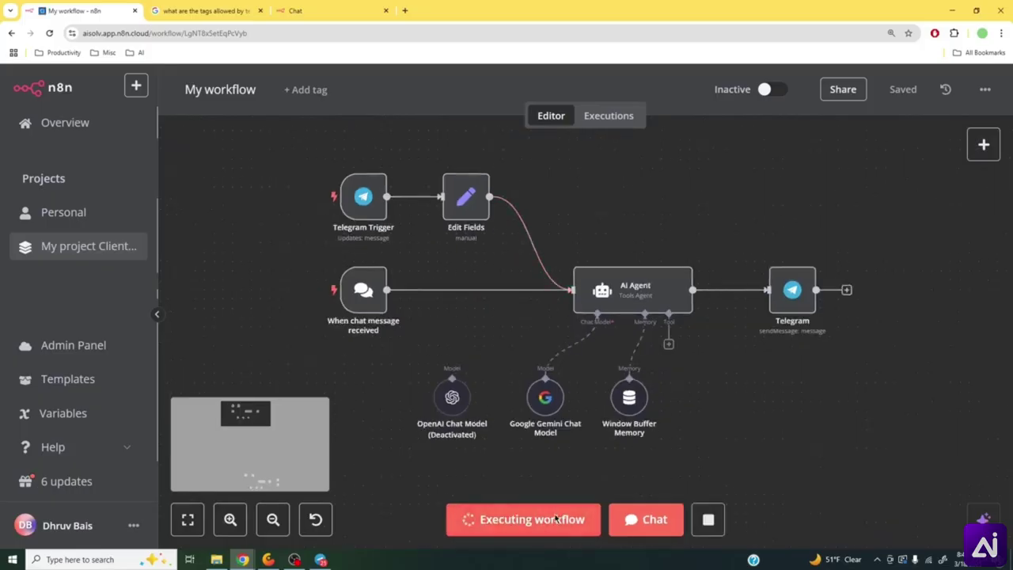
{"action": "left_click", "coordinate": [321, 560]}
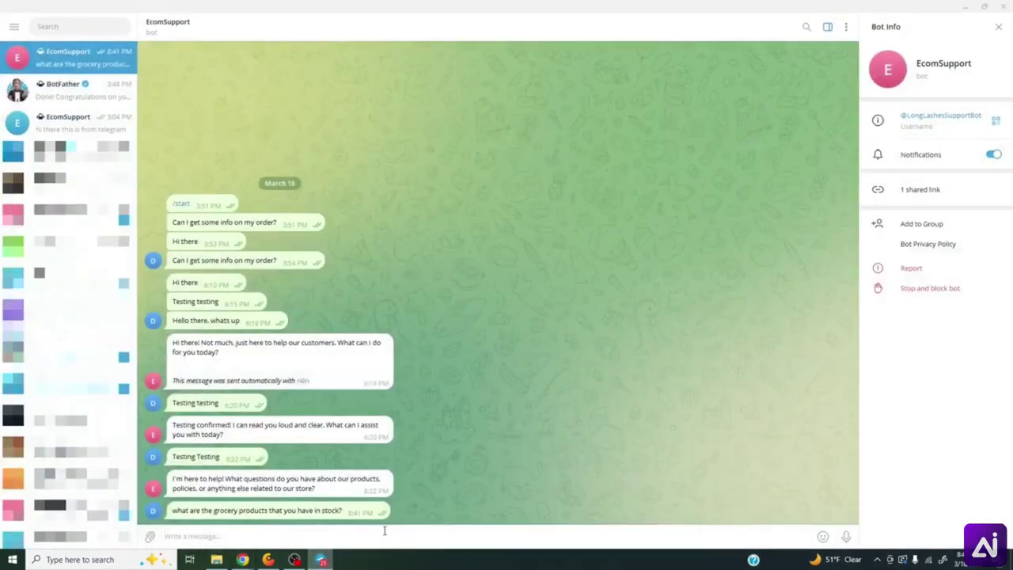
{"action": "triple_click", "coordinate": [275, 510]}
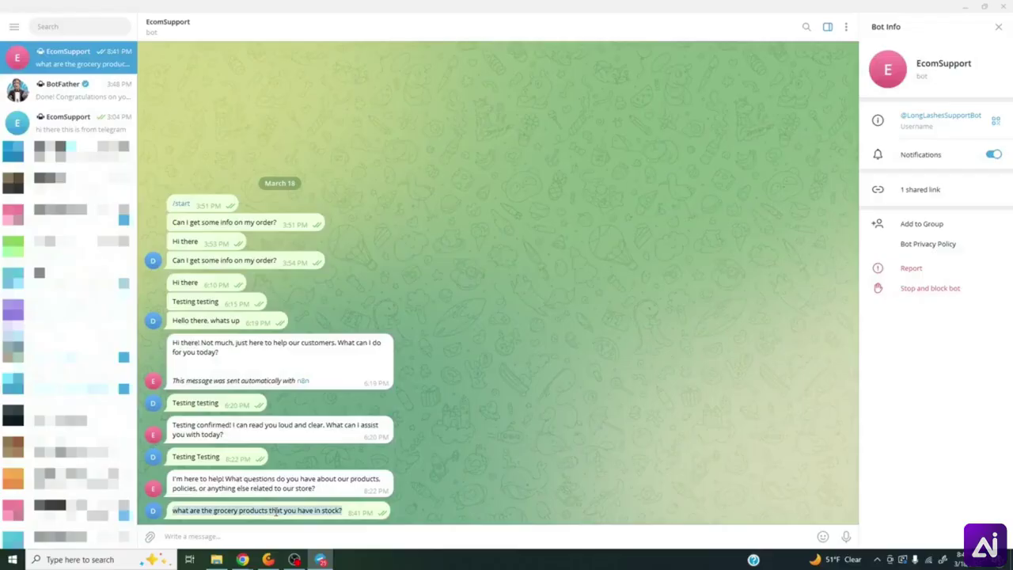
{"action": "left_click", "coordinate": [286, 538]}
{"action": "key", "text": "ctrl+v"}
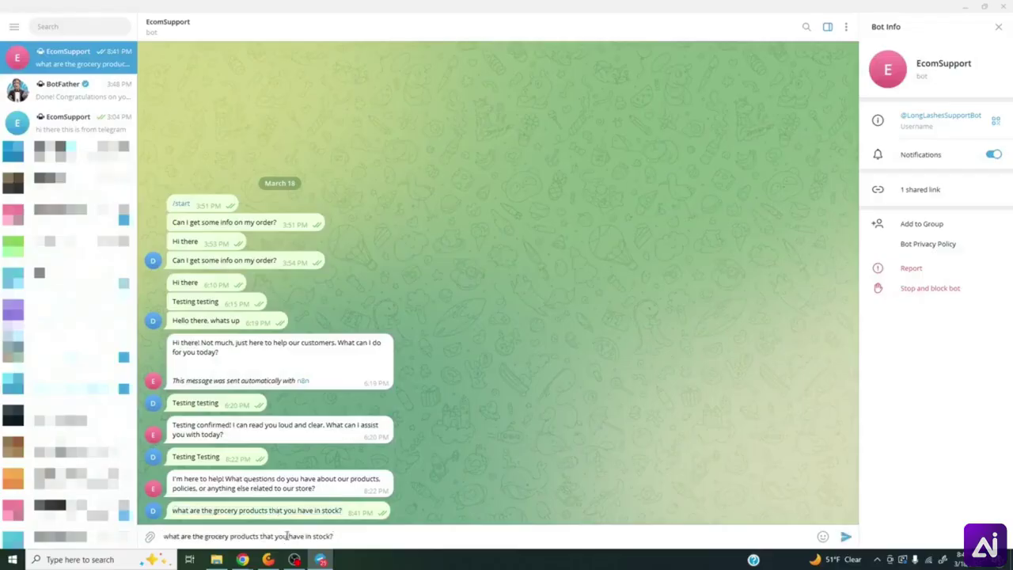
{"action": "key", "text": "Return"}
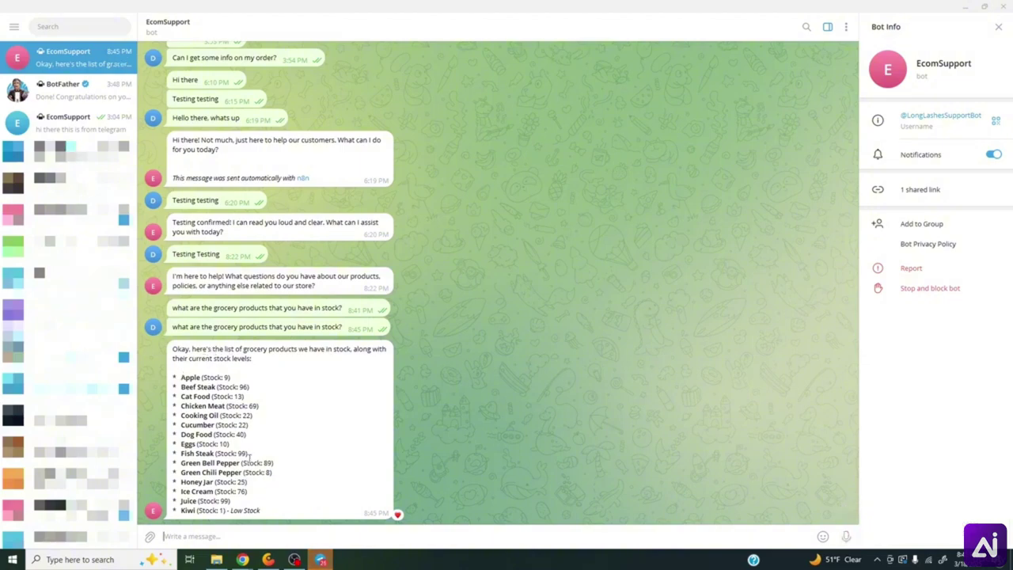
- Switch back to n8n and examine the HTML tags in the AI Agent output that feeds the Telegram node
{"action": "left_click", "coordinate": [320, 558]}
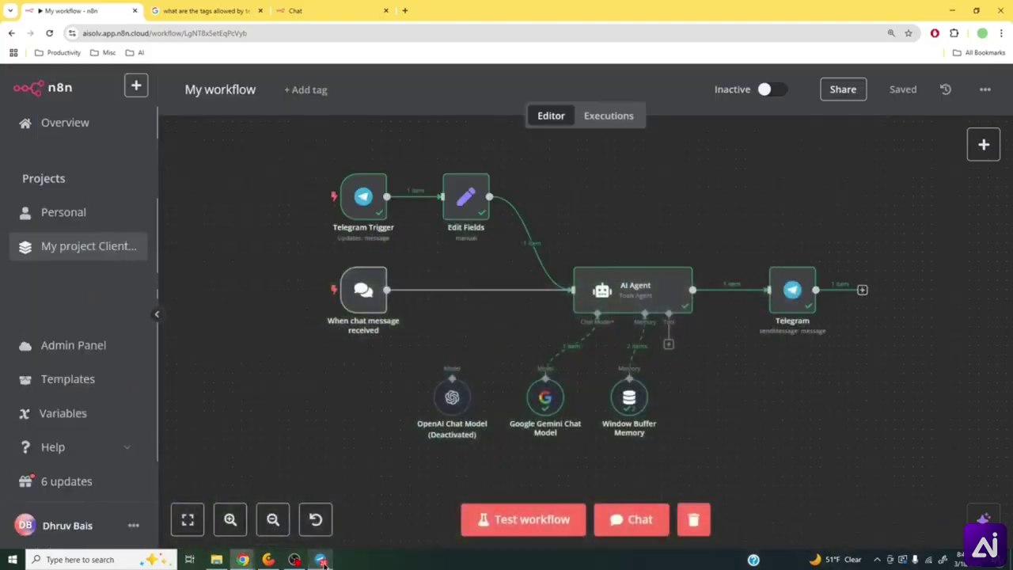
{"action": "double_click", "coordinate": [798, 291]}
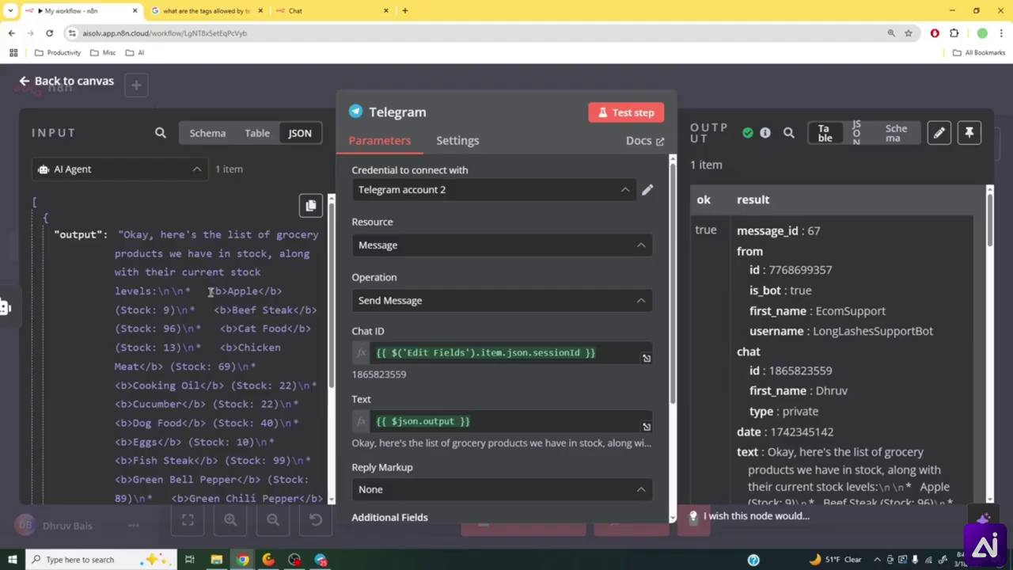
{"action": "left_click_drag", "start_coordinate": [209, 291], "coordinate": [281, 293]}
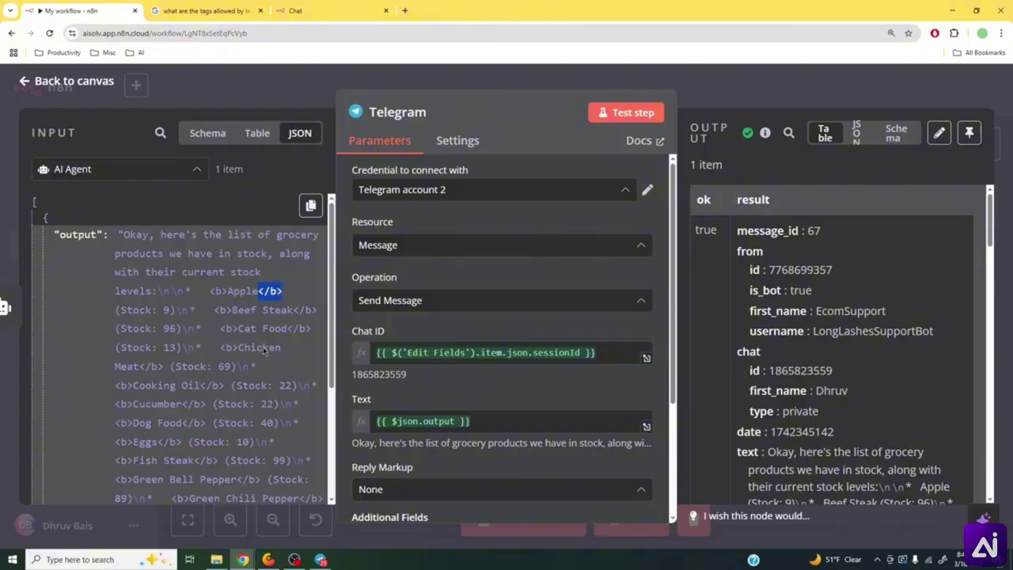
{"action": "scroll", "coordinate": [253, 390], "scroll_direction": "down", "scroll_amount": 2}
{"action": "scroll", "coordinate": [253, 390], "scroll_direction": "down", "scroll_amount": 1}
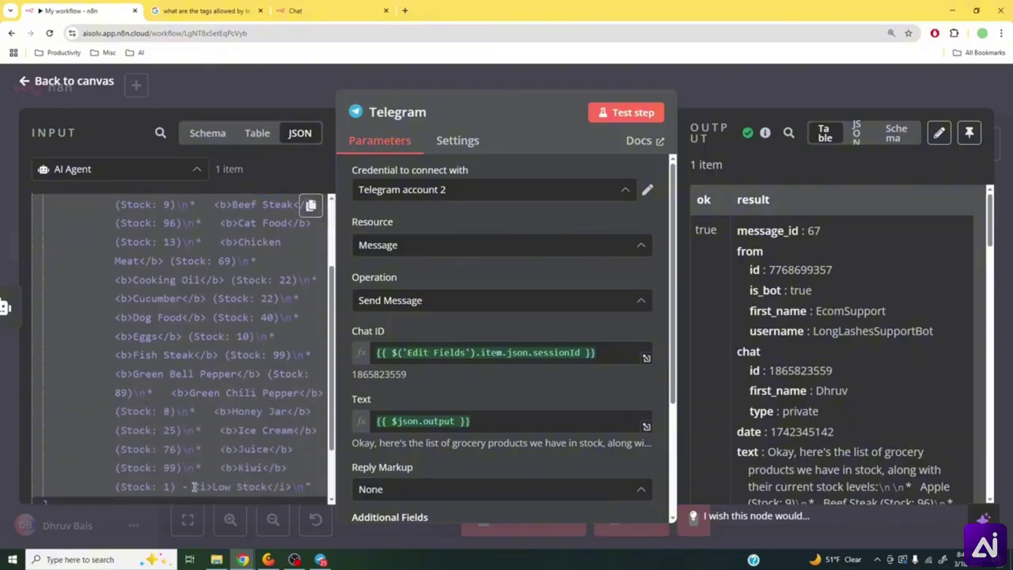
{"action": "left_click_drag", "start_coordinate": [194, 486], "coordinate": [211, 487]}
{"action": "scroll", "coordinate": [215, 461], "scroll_direction": "up", "scroll_amount": 4}
{"action": "left_click", "coordinate": [696, 87]}
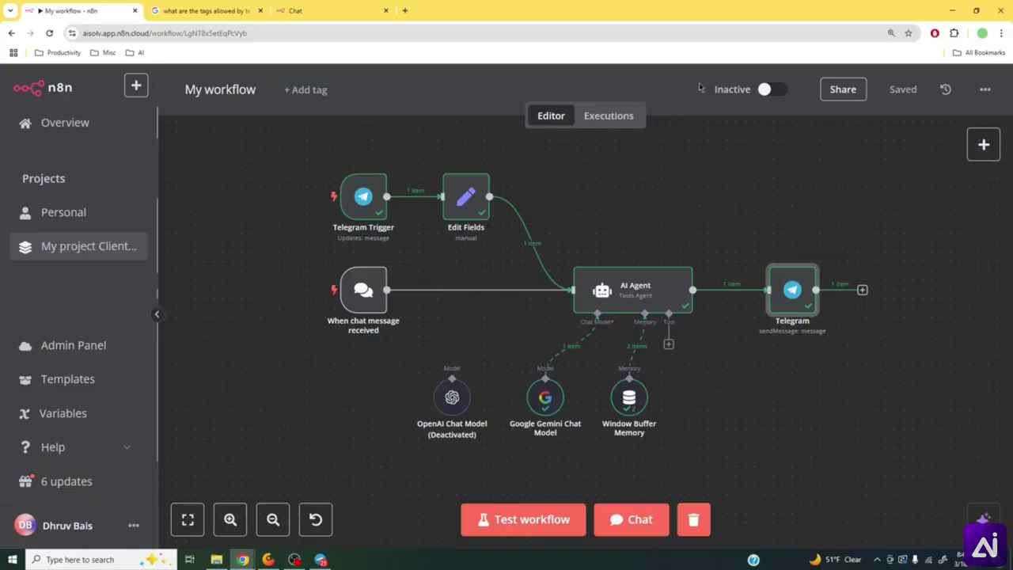
- Tidy up the node layout of the workflow
{"action": "left_click", "coordinate": [872, 354]}
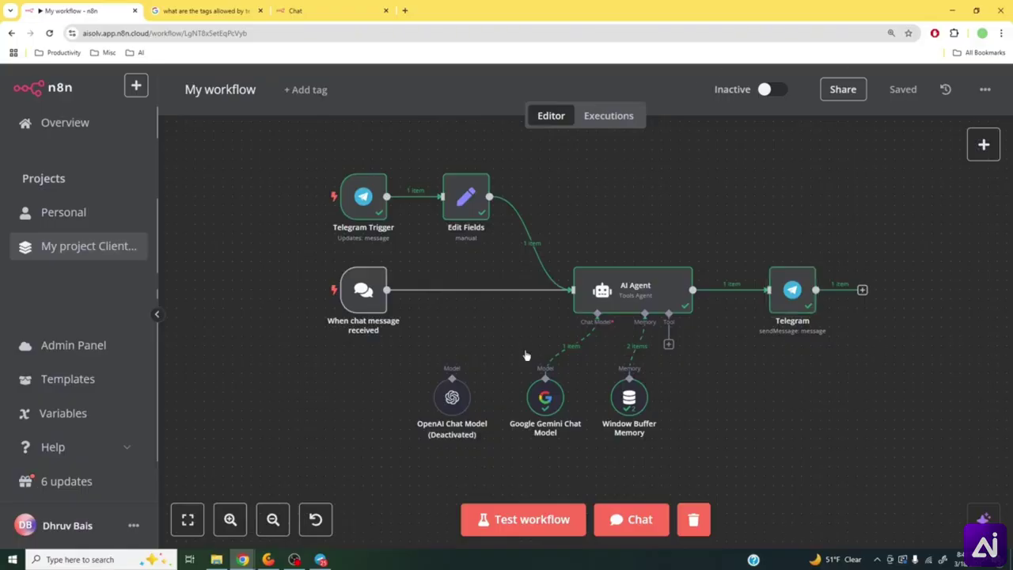
{"action": "mouse_move", "coordinate": [364, 200]}
{"action": "mouse_move", "coordinate": [375, 314]}
{"action": "key", "text": "shift+alt+t"}
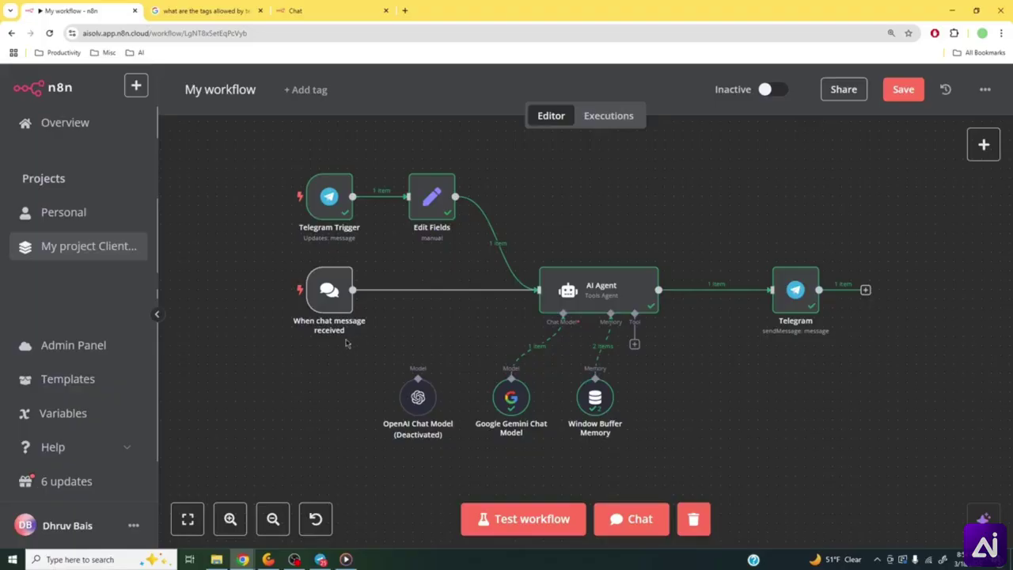
- Test the chat trigger path by sending "testing testing" in the workflow's chat
{"action": "mouse_move", "coordinate": [328, 297]}
{"action": "mouse_move", "coordinate": [544, 285]}
{"action": "mouse_move", "coordinate": [703, 298]}
{"action": "left_click", "coordinate": [631, 518]}
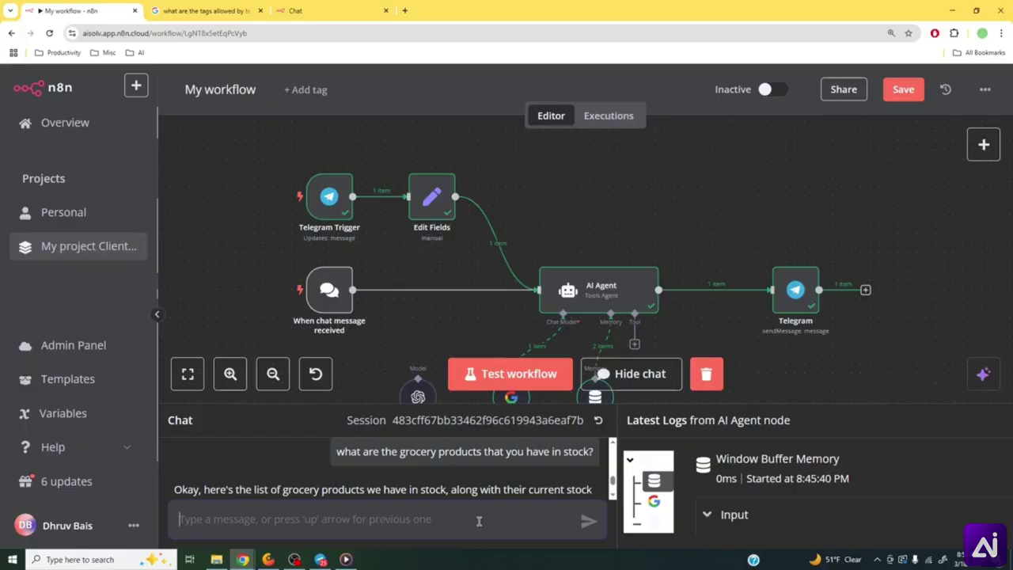
{"action": "type", "text": "testing test"}
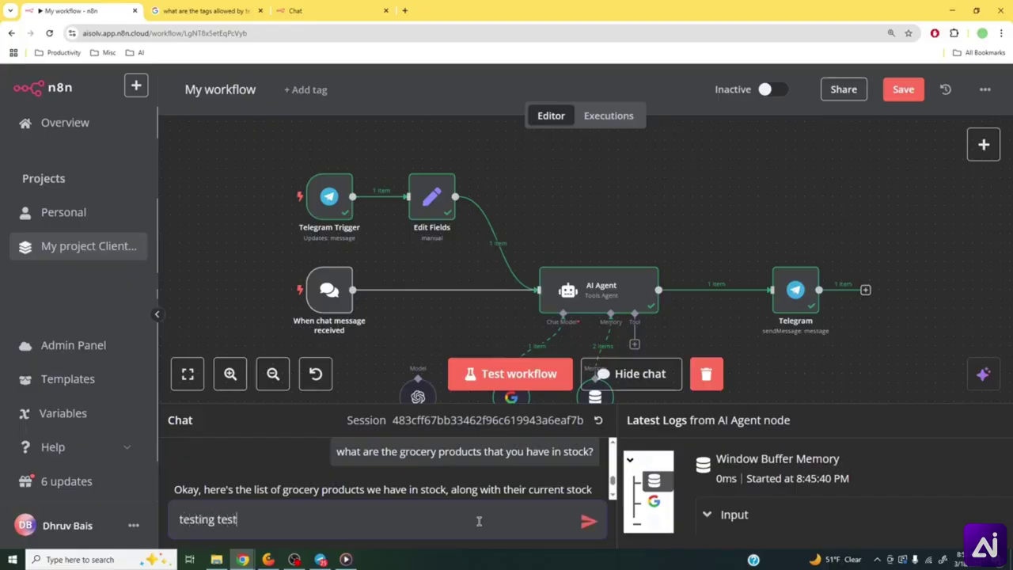
{"action": "type", "text": "ing"}
{"action": "key", "text": "Return"}
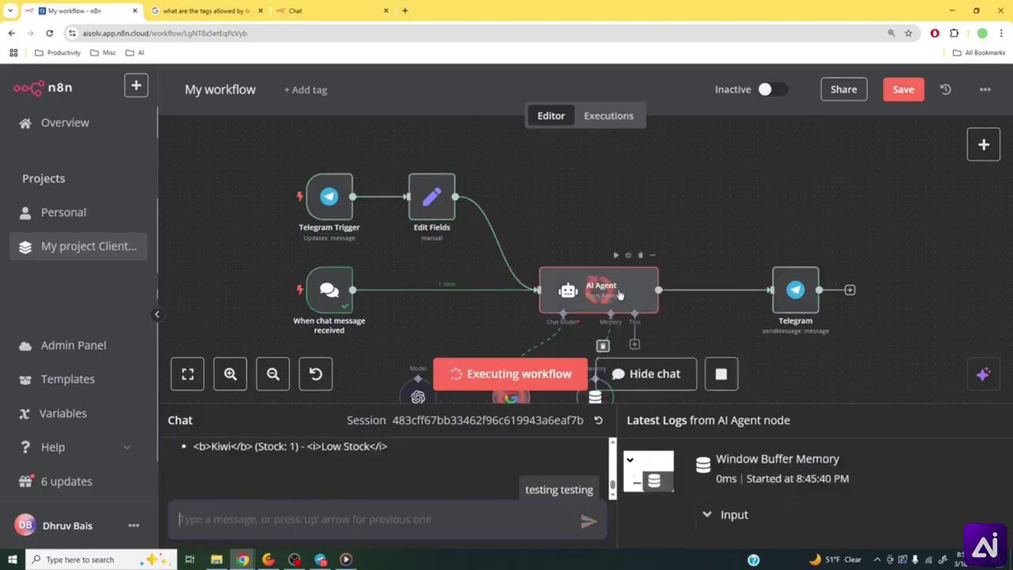
- Dismiss the Telegram node's error notification and hide the chat
{"action": "left_click_drag", "start_coordinate": [894, 307], "coordinate": [905, 250]}
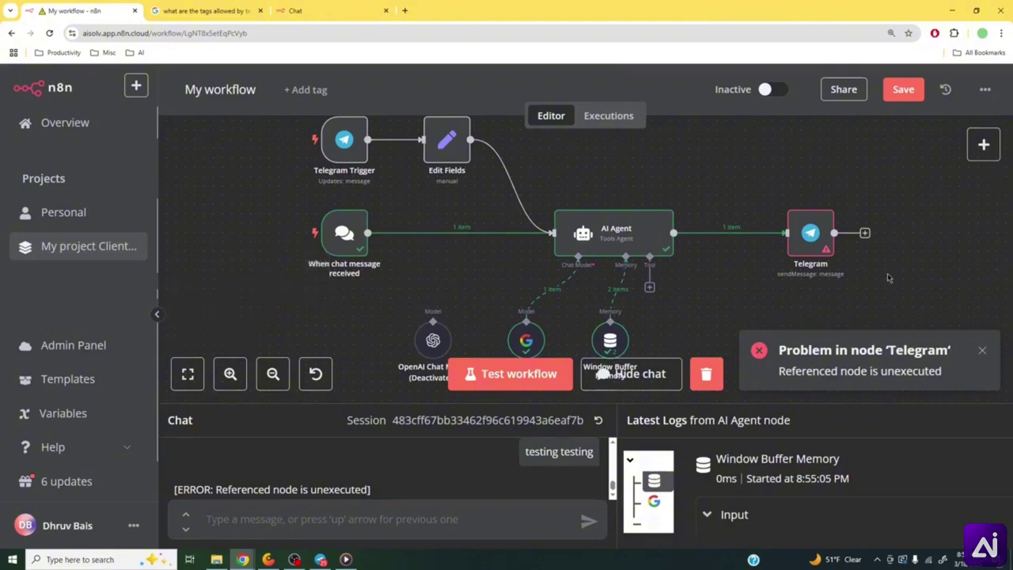
{"action": "scroll", "coordinate": [981, 179], "scroll_direction": "right", "scroll_amount": 1}
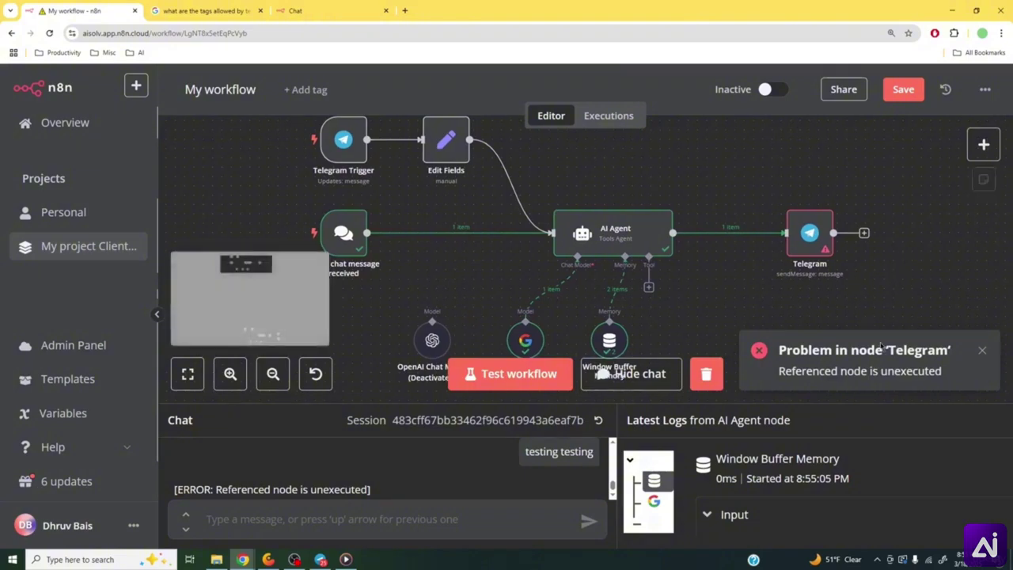
{"action": "left_click", "coordinate": [982, 351]}
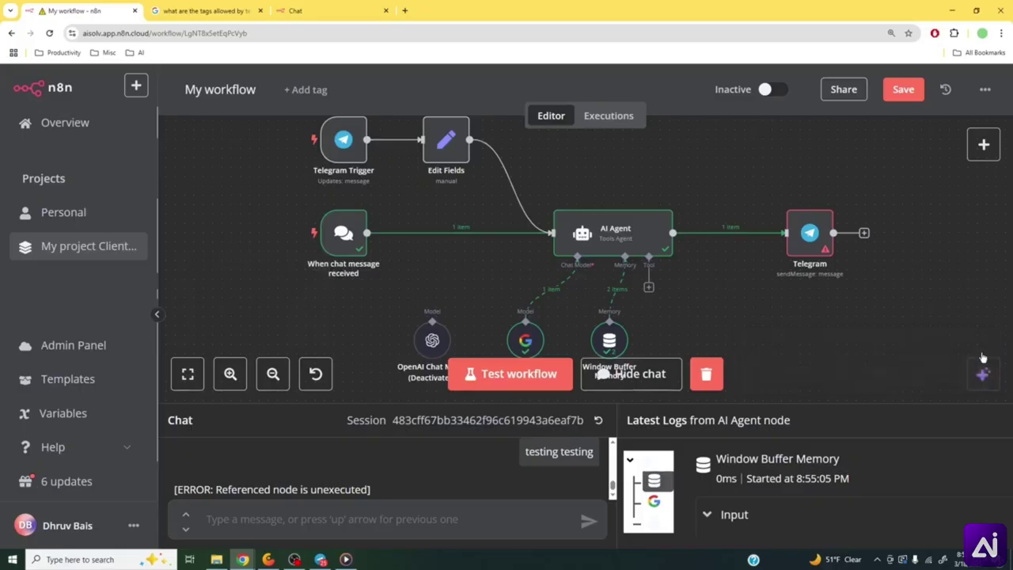
{"action": "left_click", "coordinate": [623, 378]}
{"action": "scroll", "coordinate": [768, 309], "scroll_direction": "up", "scroll_amount": 3}
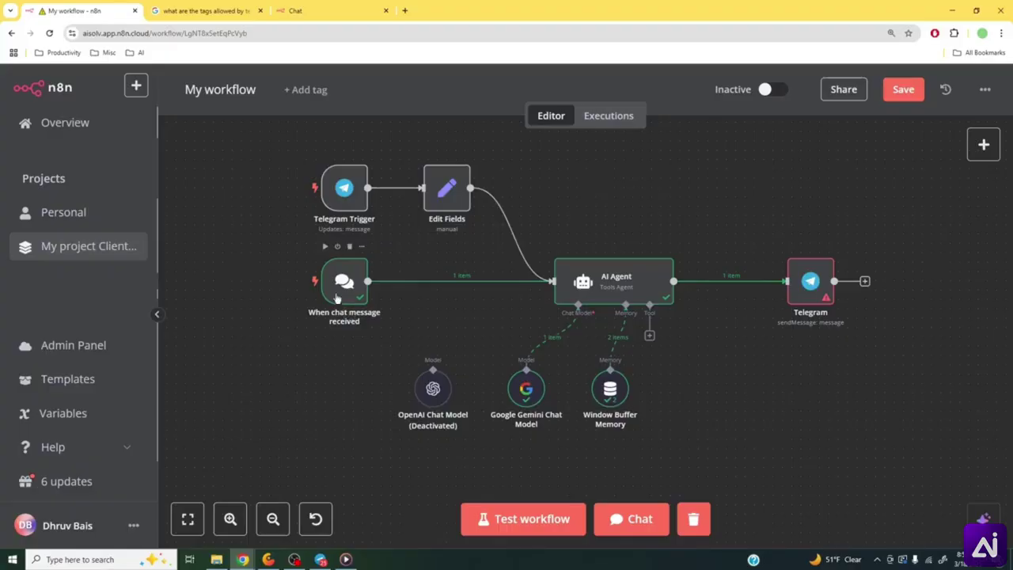
- Inspect the Telegram node's error and the Edit Fields reference in its Chat ID expression
{"action": "double_click", "coordinate": [816, 282]}
{"action": "scroll", "coordinate": [557, 429], "scroll_direction": "down", "scroll_amount": 1}
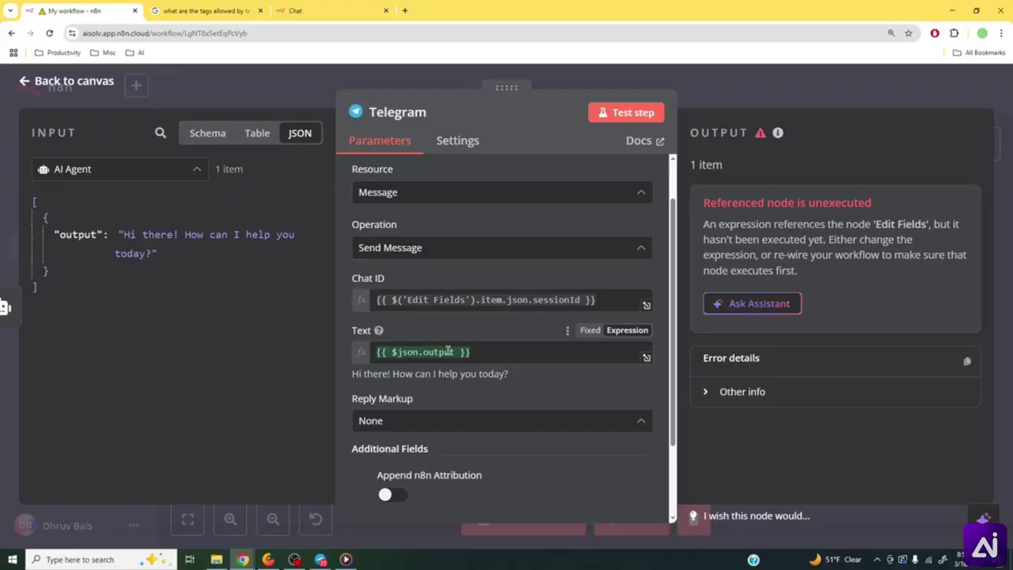
{"action": "left_click", "coordinate": [464, 300]}
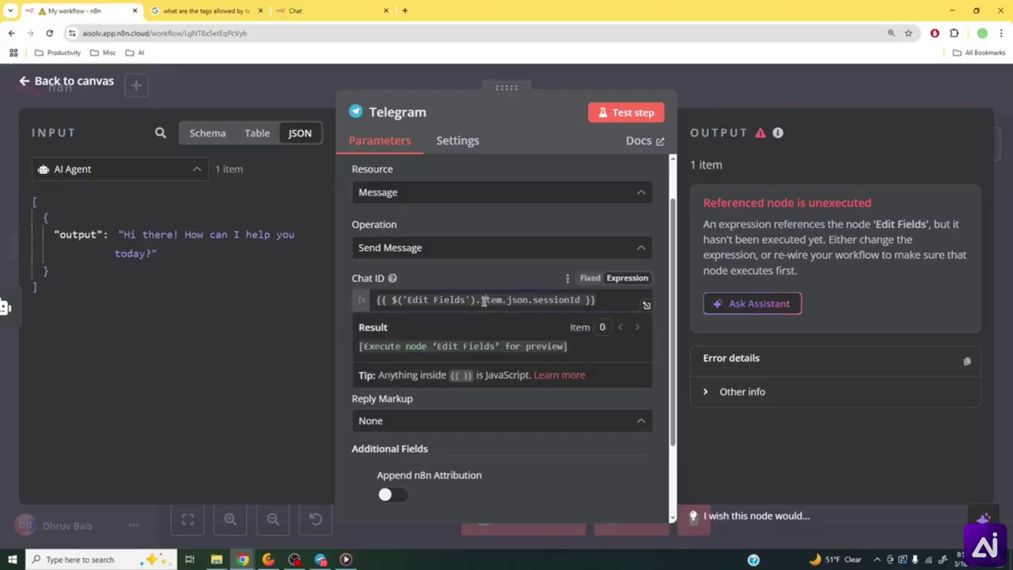
{"action": "triple_click", "coordinate": [464, 301]}
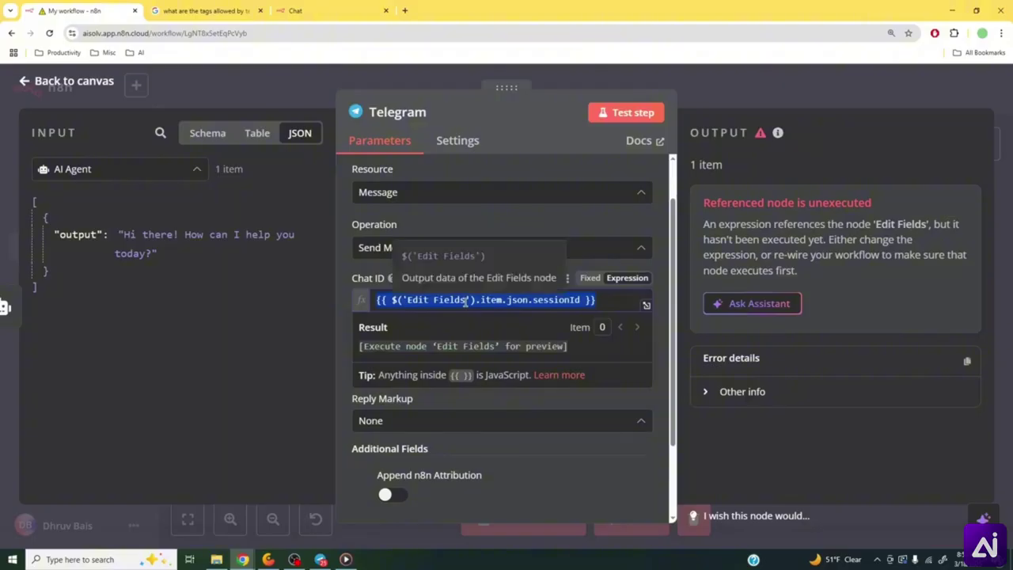
{"action": "left_click", "coordinate": [453, 301]}
{"action": "left_click_drag", "start_coordinate": [406, 299], "coordinate": [468, 300]}
{"action": "left_click", "coordinate": [778, 91]}
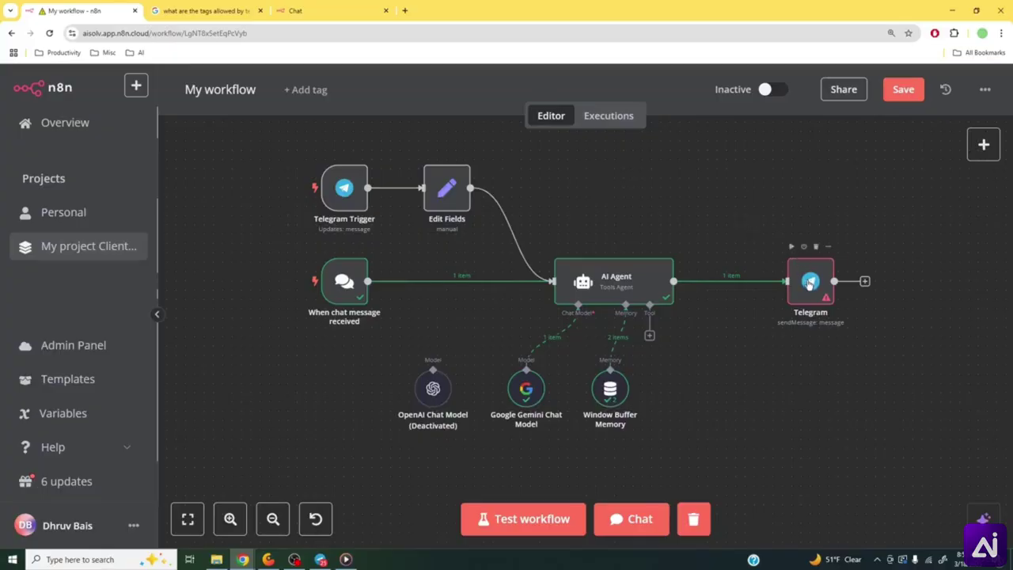
- Move the Telegram node farther from the AI Agent and insert an If node on the connection between them
{"action": "left_click_drag", "start_coordinate": [809, 284], "coordinate": [873, 285]}
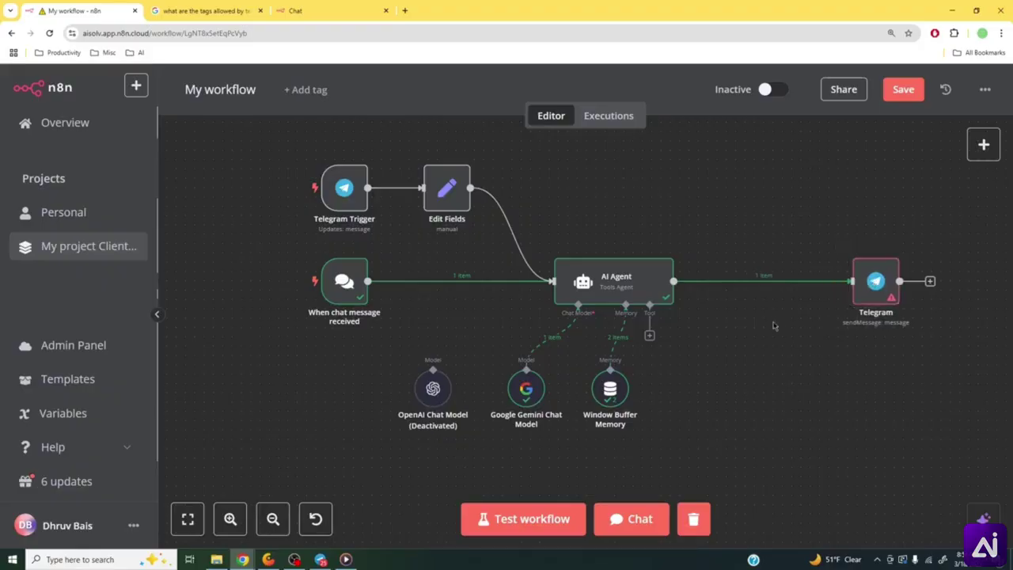
{"action": "mouse_move", "coordinate": [737, 269]}
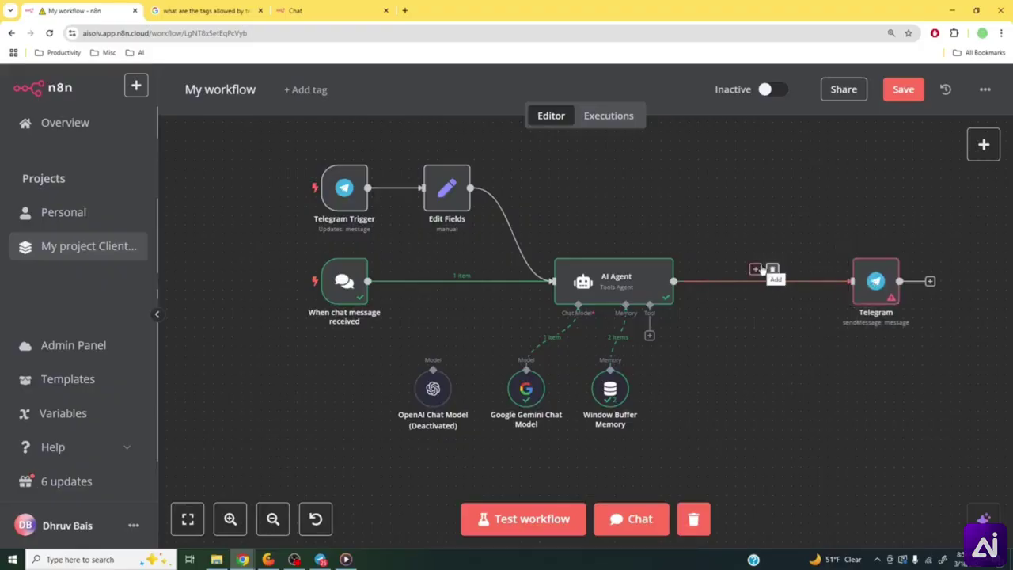
{"action": "mouse_move", "coordinate": [344, 188]}
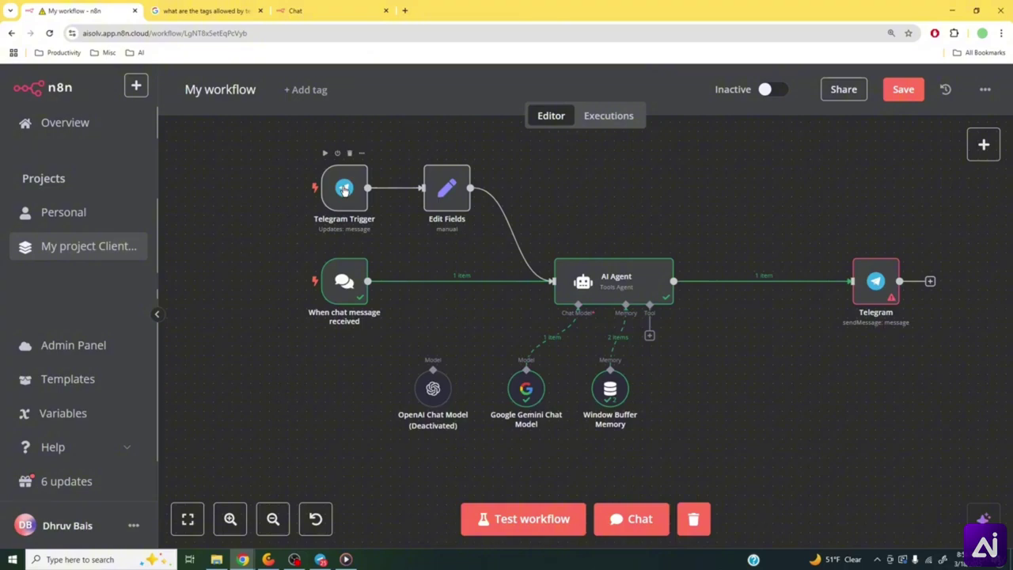
{"action": "mouse_move", "coordinate": [789, 287]}
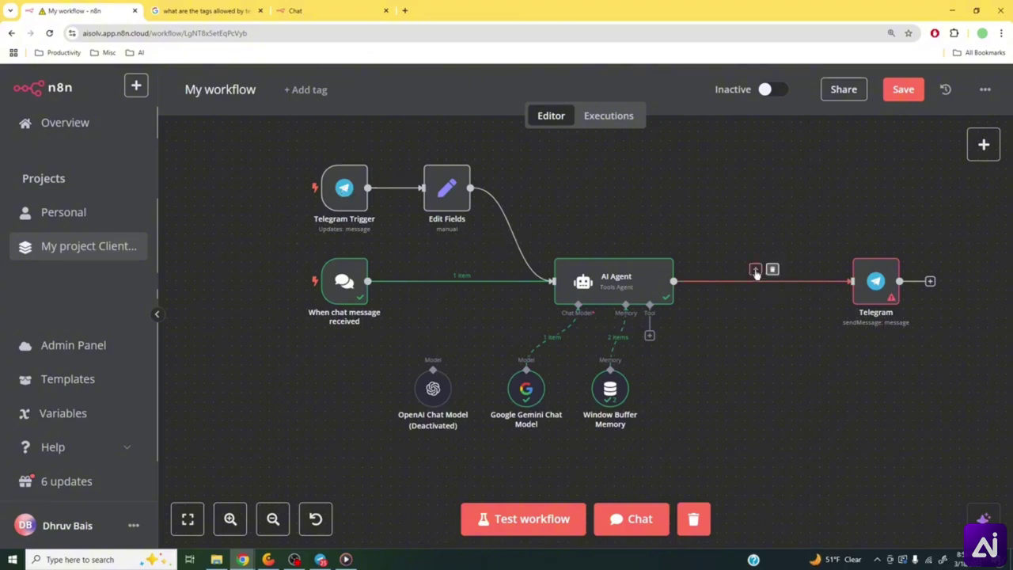
{"action": "left_click", "coordinate": [755, 270]}
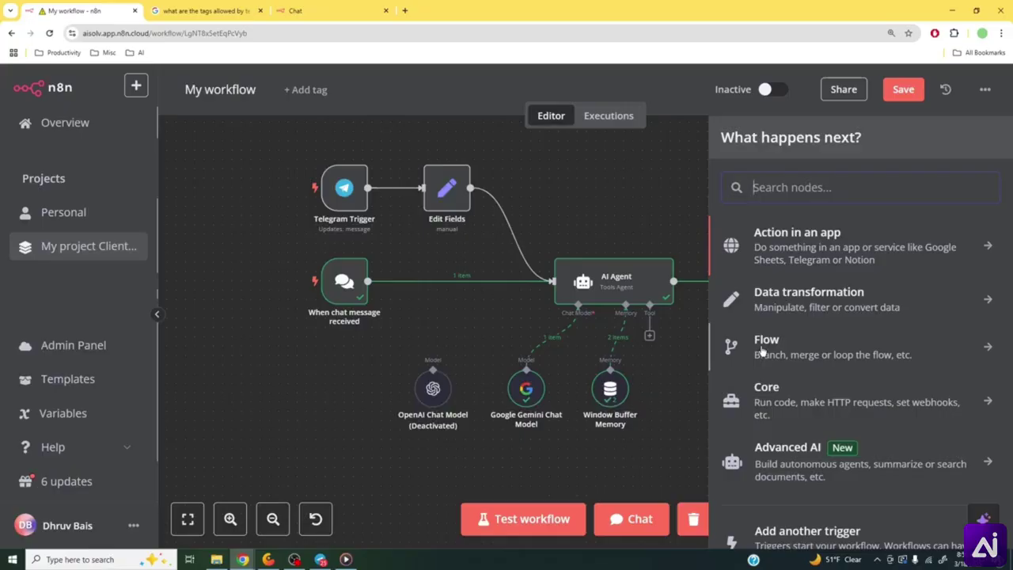
{"action": "left_click", "coordinate": [811, 352]}
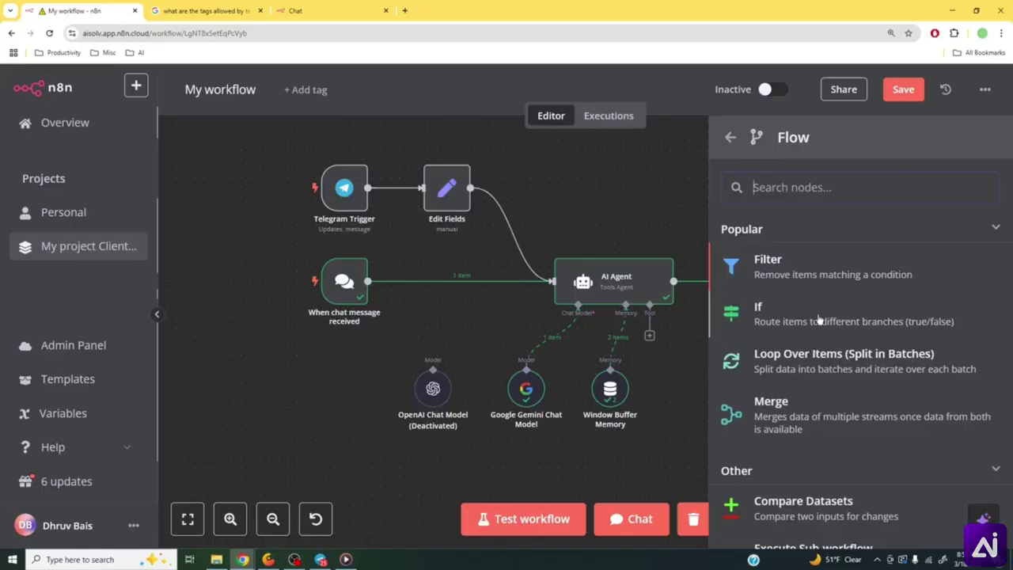
{"action": "left_click", "coordinate": [819, 318]}
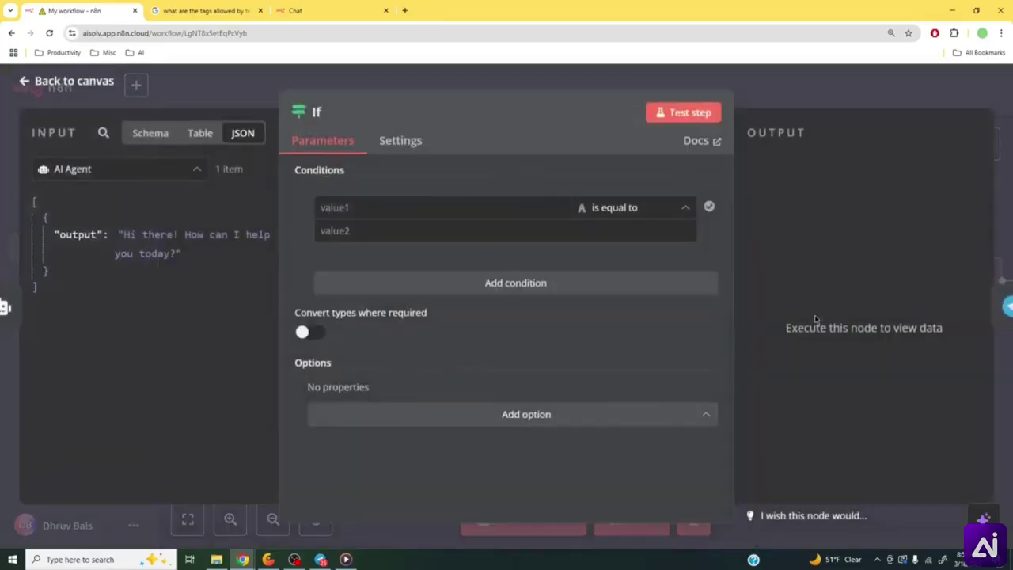
- Switch the If node's input view to the Telegram Trigger node's data
{"action": "left_click", "coordinate": [332, 208]}
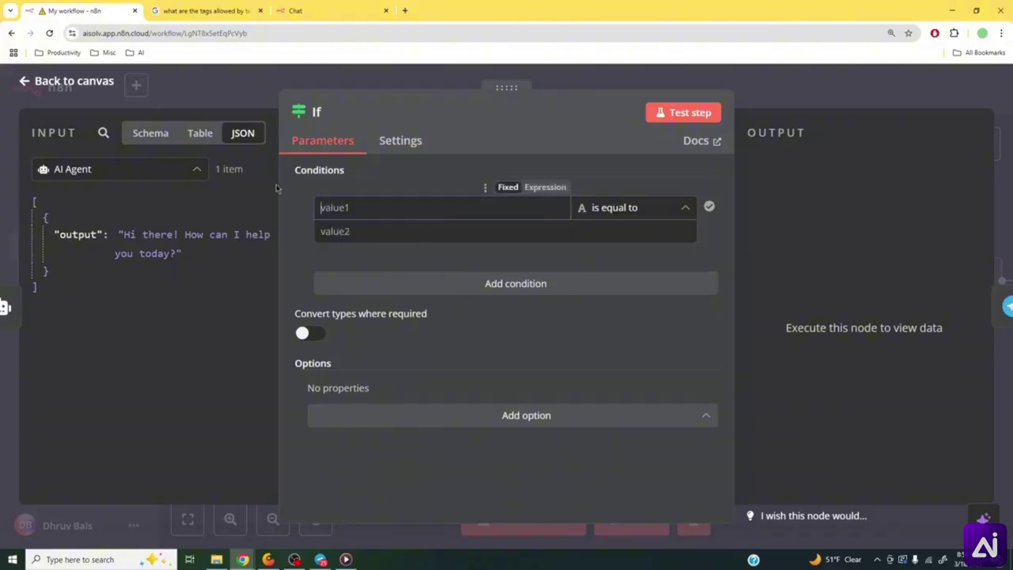
{"action": "left_click", "coordinate": [189, 169]}
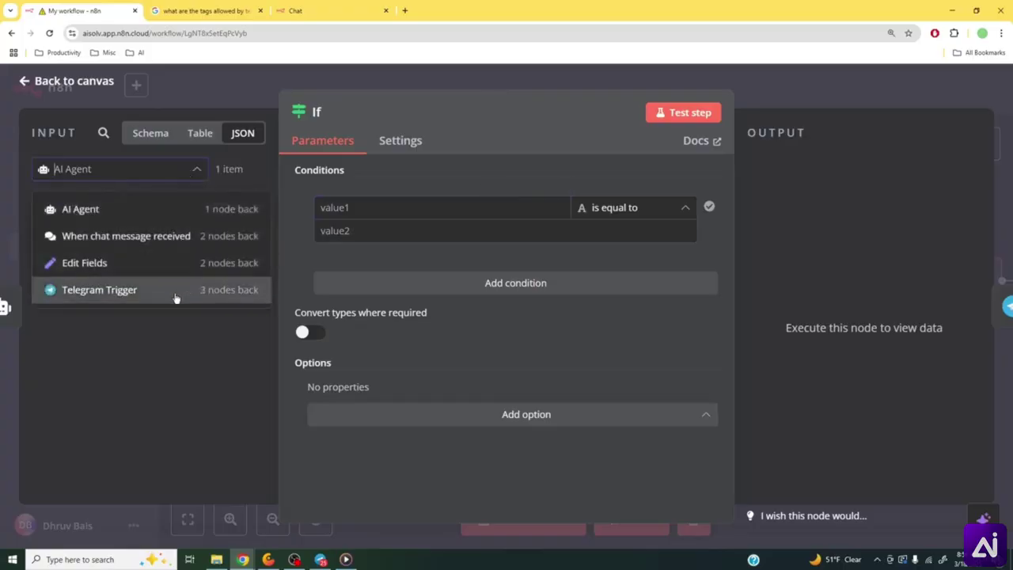
{"action": "left_click", "coordinate": [177, 292]}
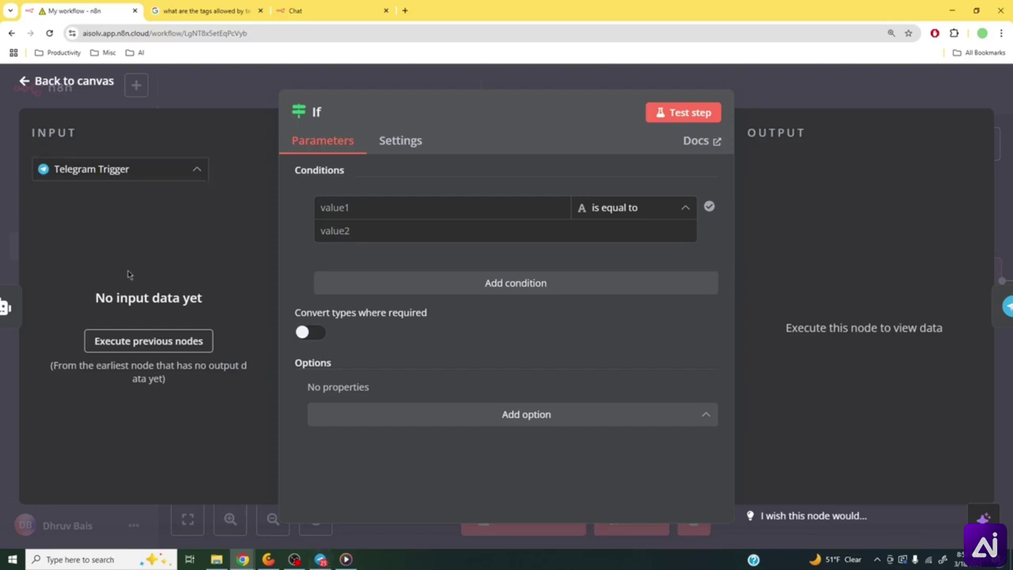
{"action": "left_click", "coordinate": [131, 169]}
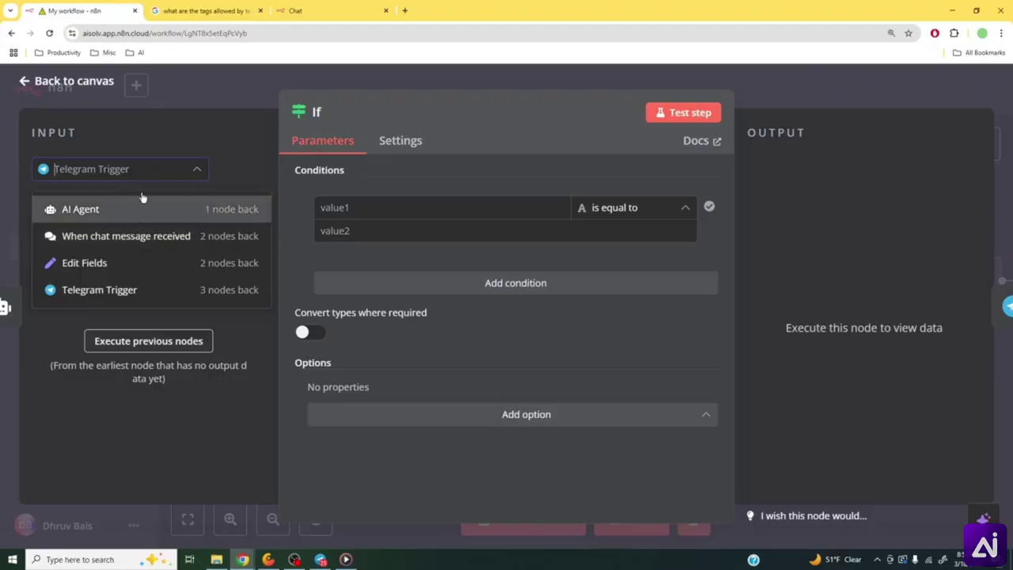
- Switch the If condition's first value to an expression and reference the trigger node with {{ $('Telegram Trigger') }}
{"action": "left_click", "coordinate": [353, 205]}
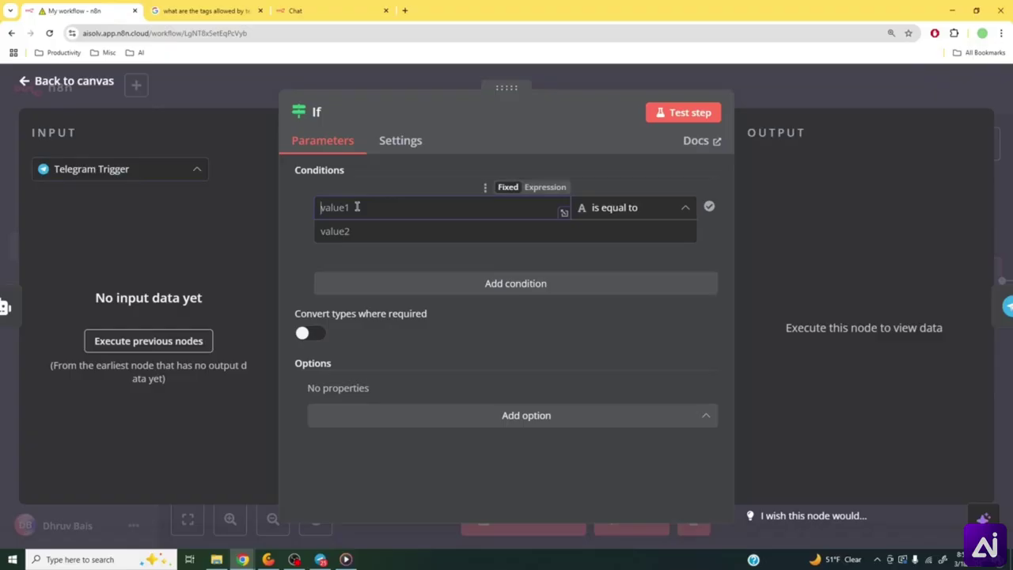
{"action": "left_click", "coordinate": [538, 188]}
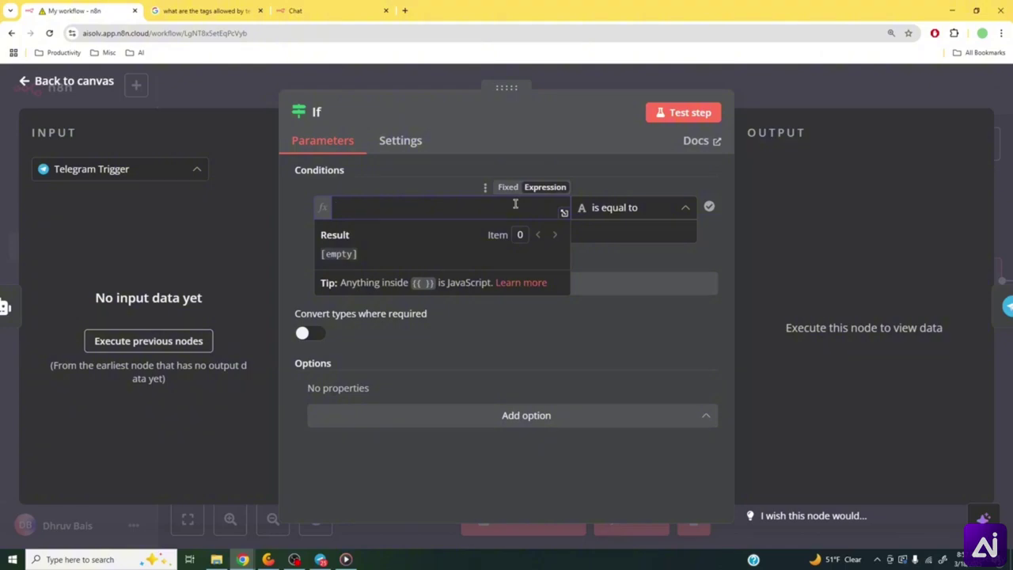
{"action": "type", "text": "{{ "}
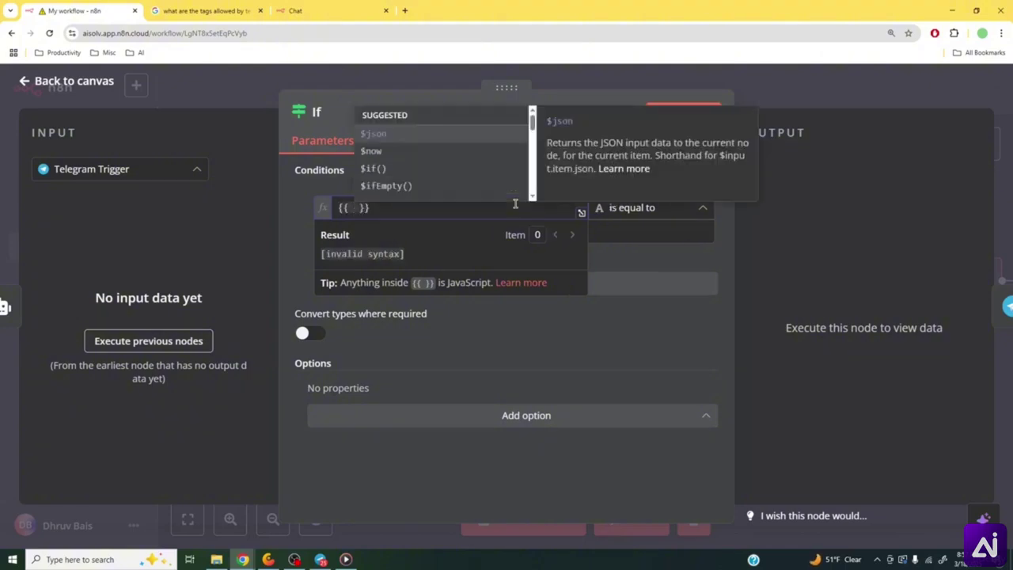
{"action": "type", "text": "$("}
{"action": "key", "text": "Escape"}
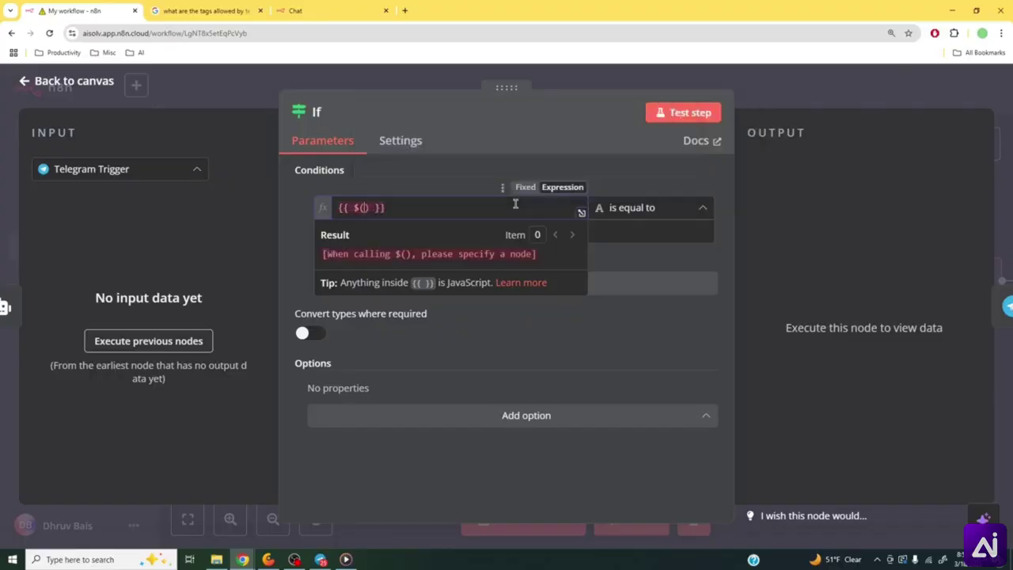
{"action": "type", "text": "'"}
{"action": "key", "text": "Escape"}
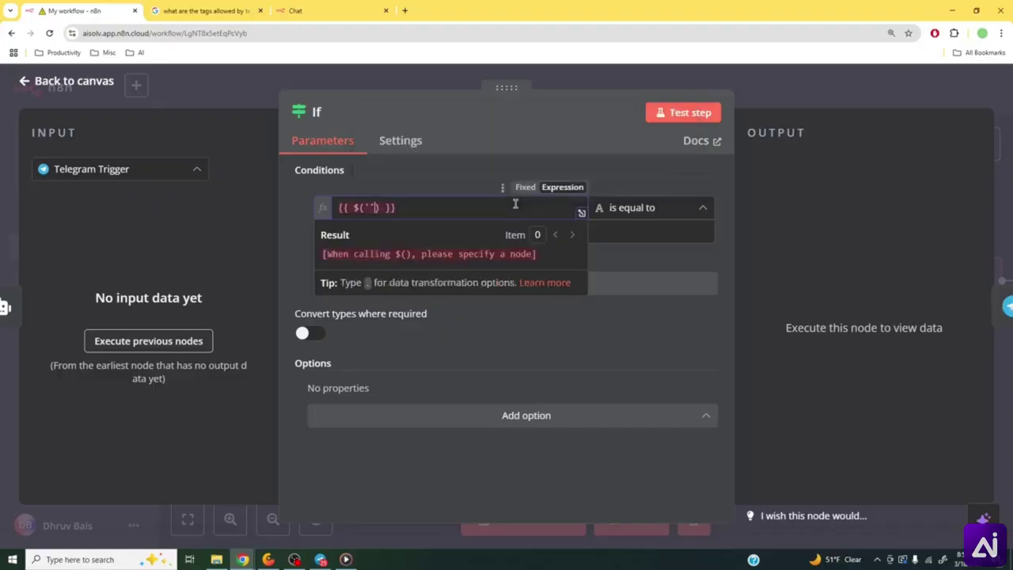
{"action": "type", "text": "Telegram"}
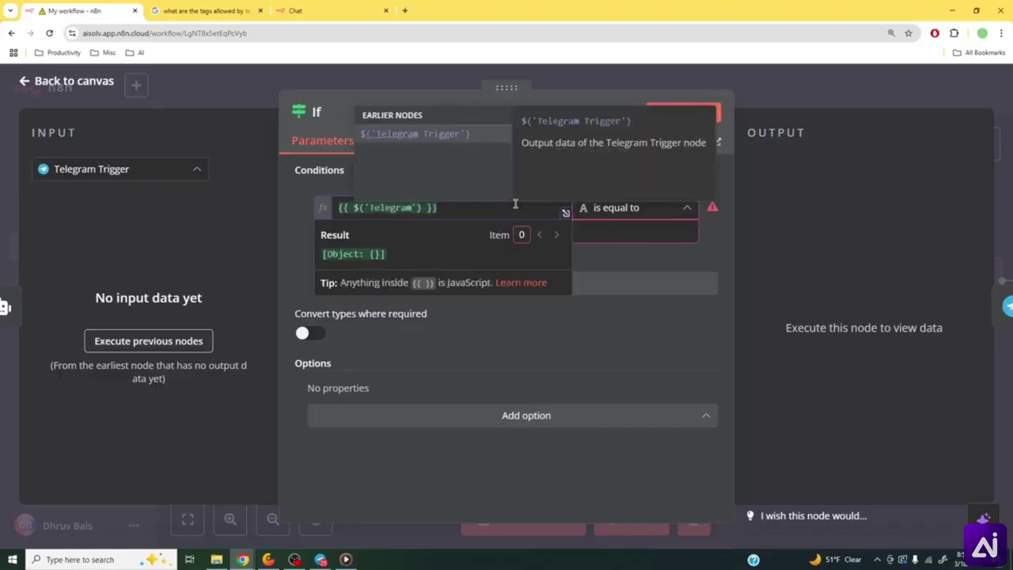
{"action": "key", "text": "Return"}
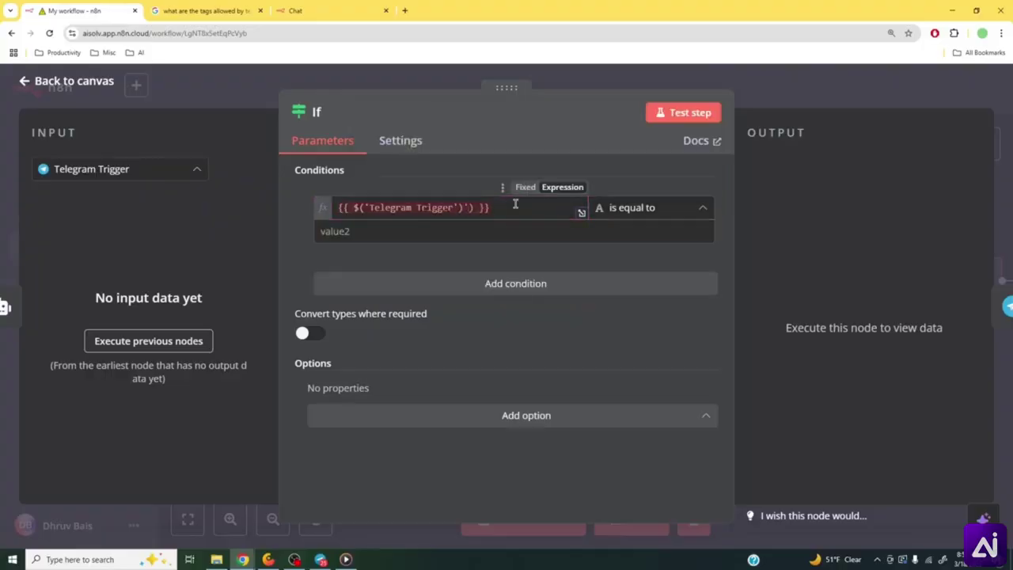
{"action": "key", "text": "Delete"}
{"action": "key", "text": "Delete"}
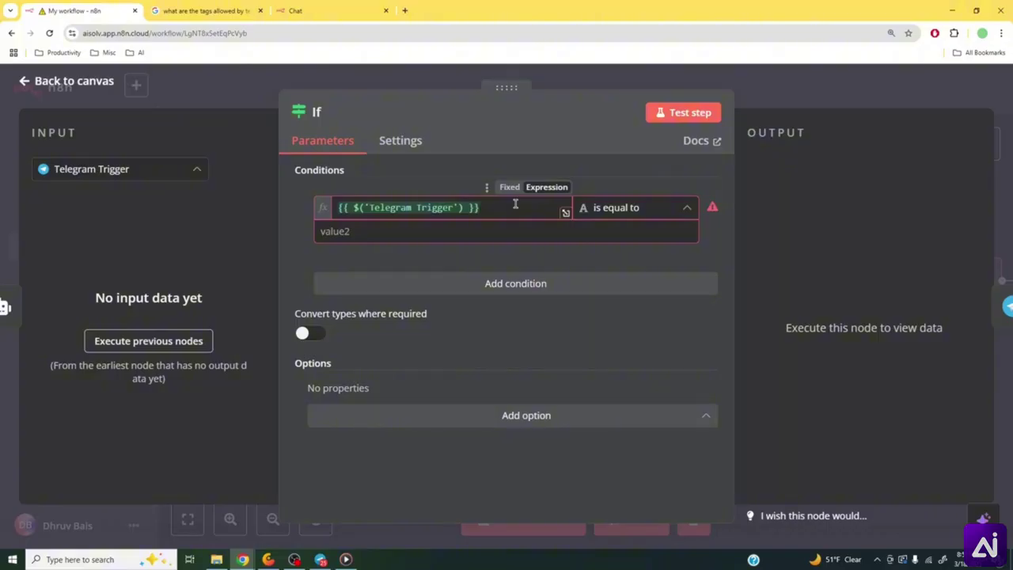
- Extend the Telegram Trigger reference with .isExecuted, set the comparison to Boolean "is true", and return to the canvas
{"action": "type", "text": "."}
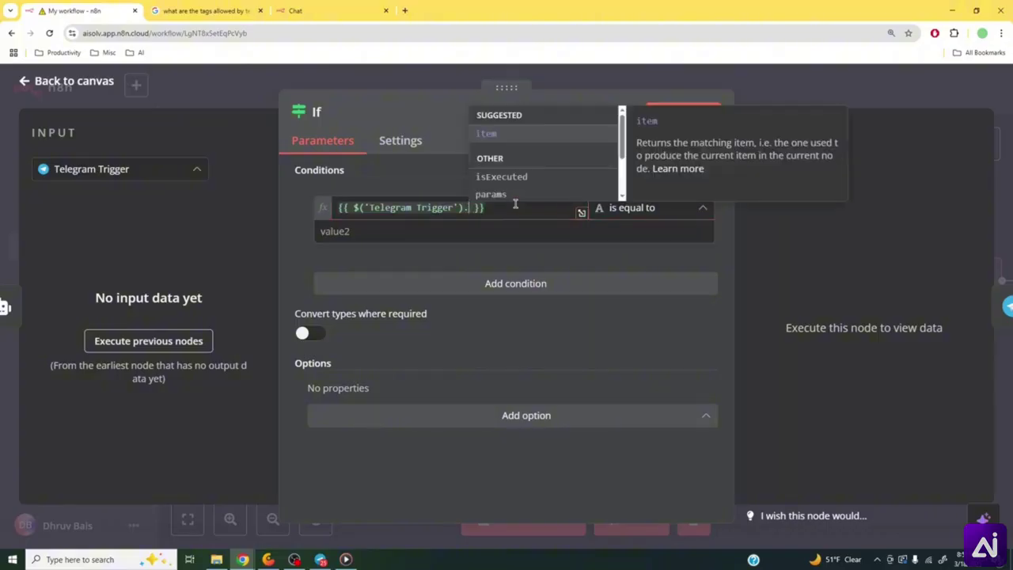
{"action": "type", "text": "is"}
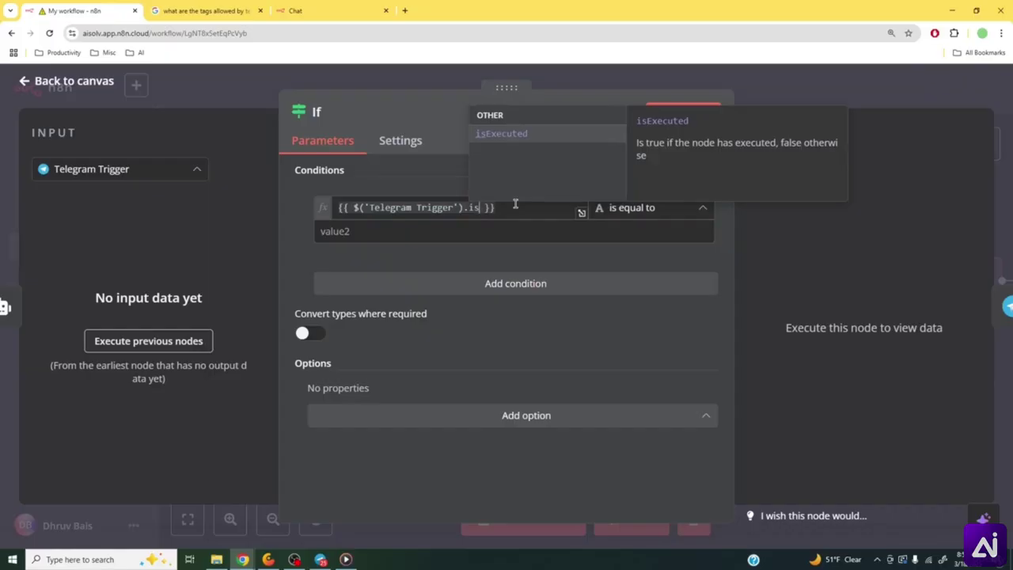
{"action": "key", "text": "Return"}
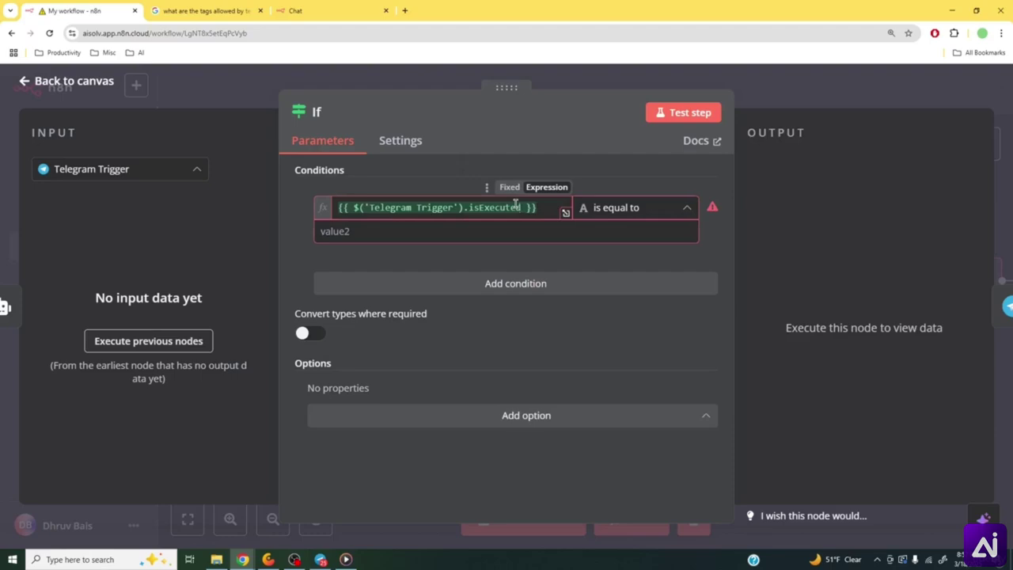
{"action": "left_click", "coordinate": [655, 212]}
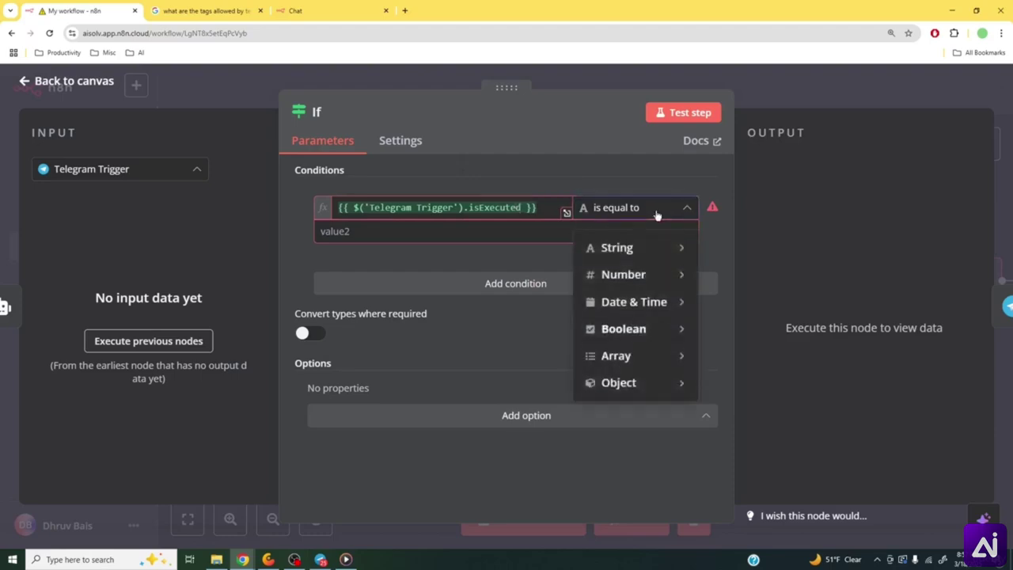
{"action": "mouse_move", "coordinate": [648, 331]}
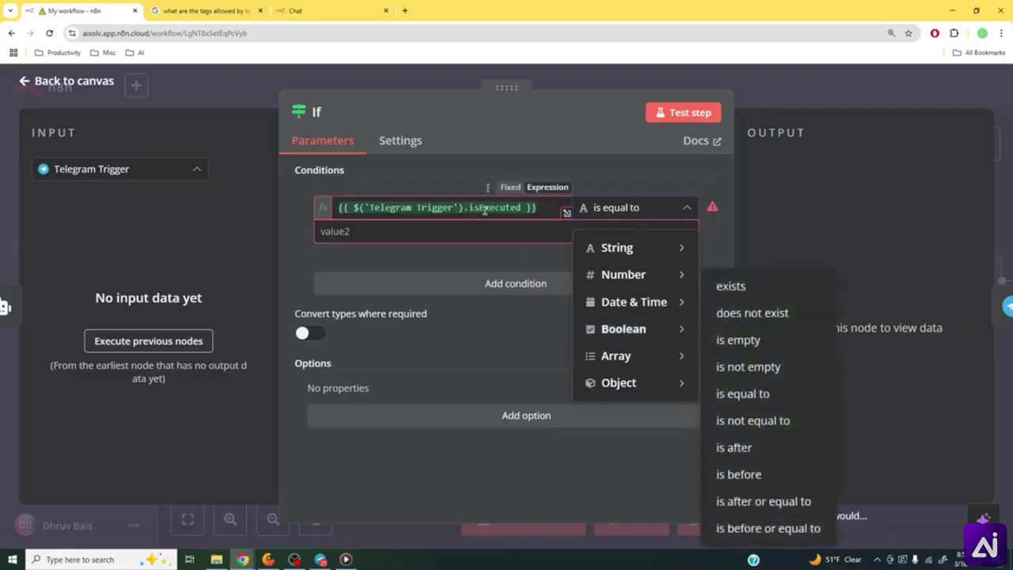
{"action": "mouse_move", "coordinate": [505, 210]}
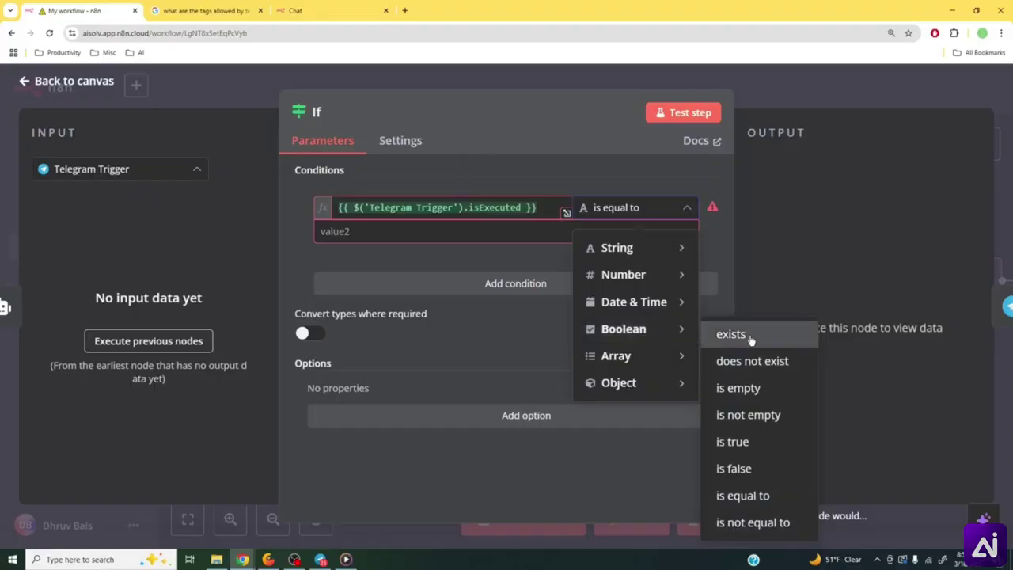
{"action": "left_click", "coordinate": [747, 449]}
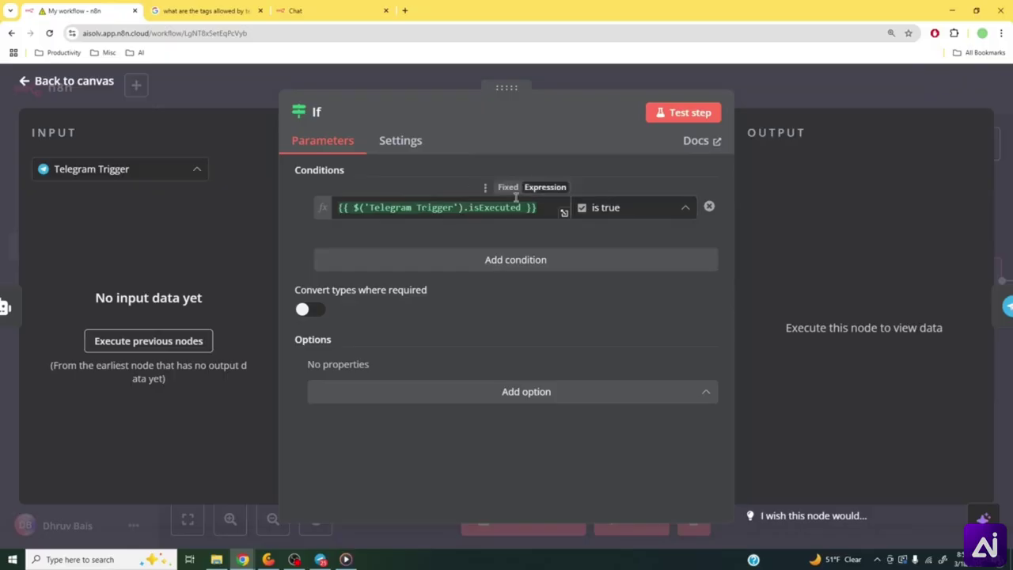
{"action": "left_click", "coordinate": [798, 88]}
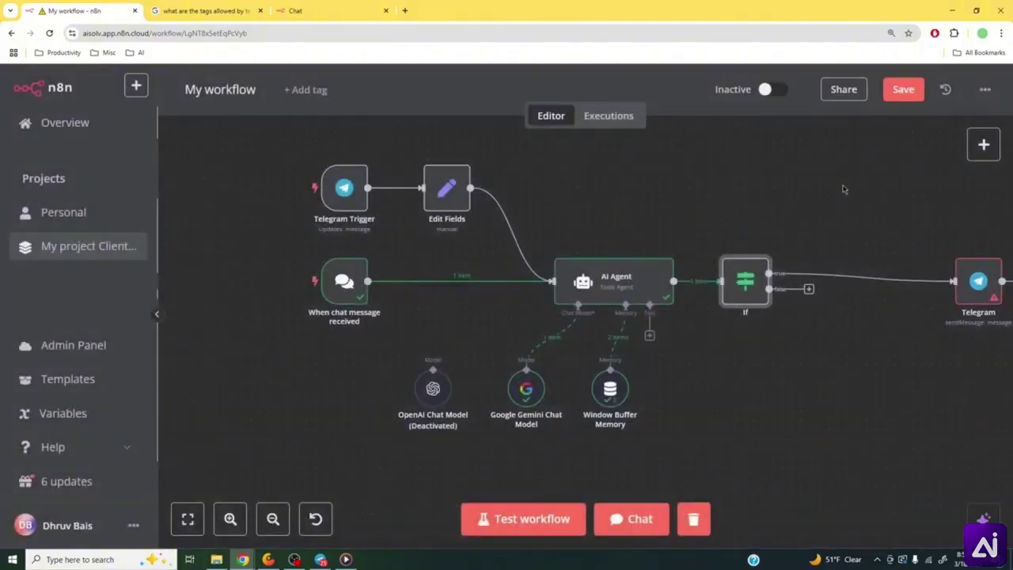
- Move the Telegram node closer to the If node, slightly above it, and save the workflow
{"action": "scroll", "coordinate": [776, 359], "scroll_direction": "right", "scroll_amount": 3}
{"action": "left_click_drag", "start_coordinate": [811, 296], "coordinate": [746, 260]}
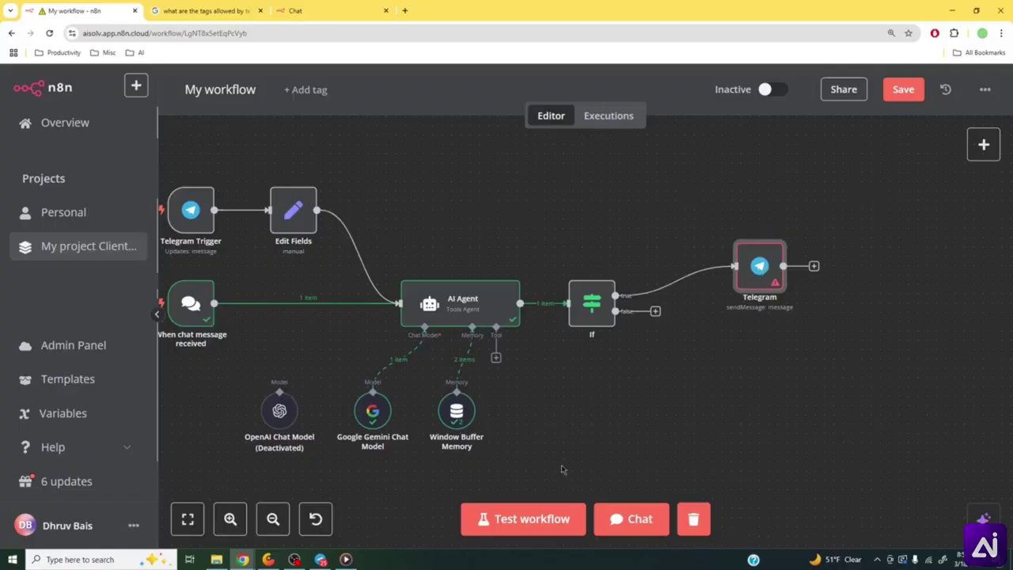
{"action": "key", "text": "ctrl+s"}
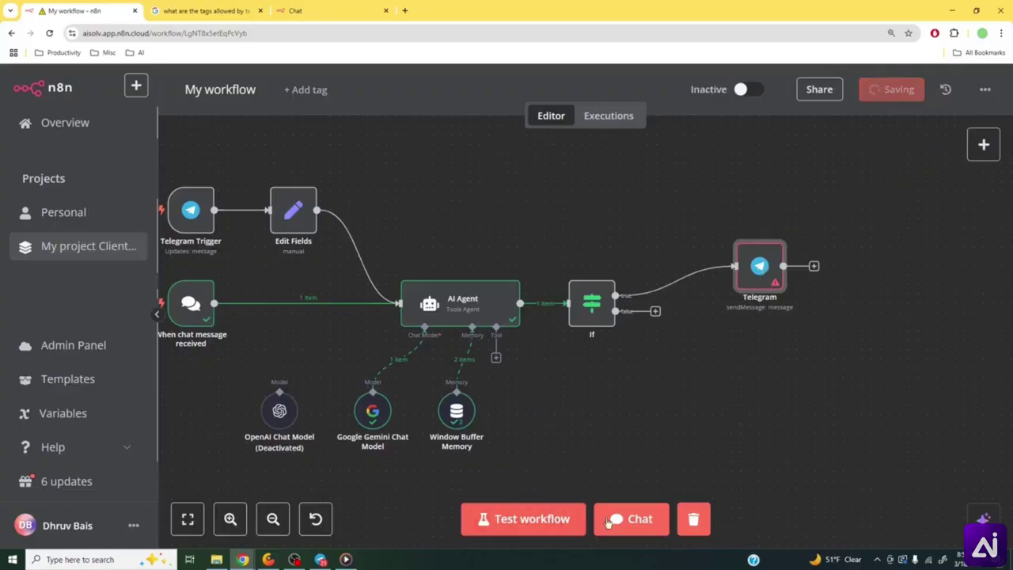
- Send "testing testing" in the workflow's chat to test which If branch a chat-triggered run takes, and hide the chat
{"action": "left_click", "coordinate": [607, 522]}
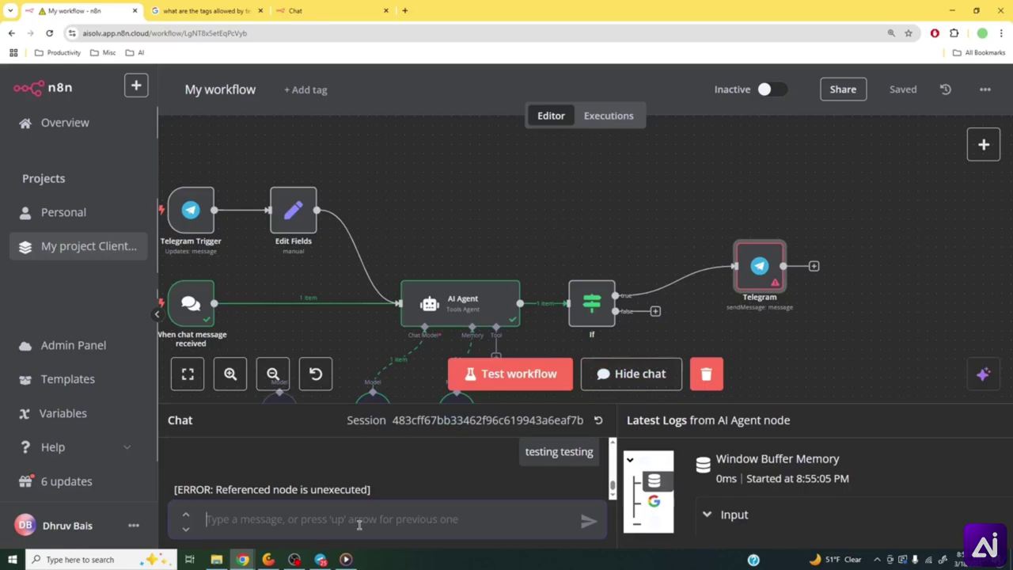
{"action": "type", "text": "testing test"}
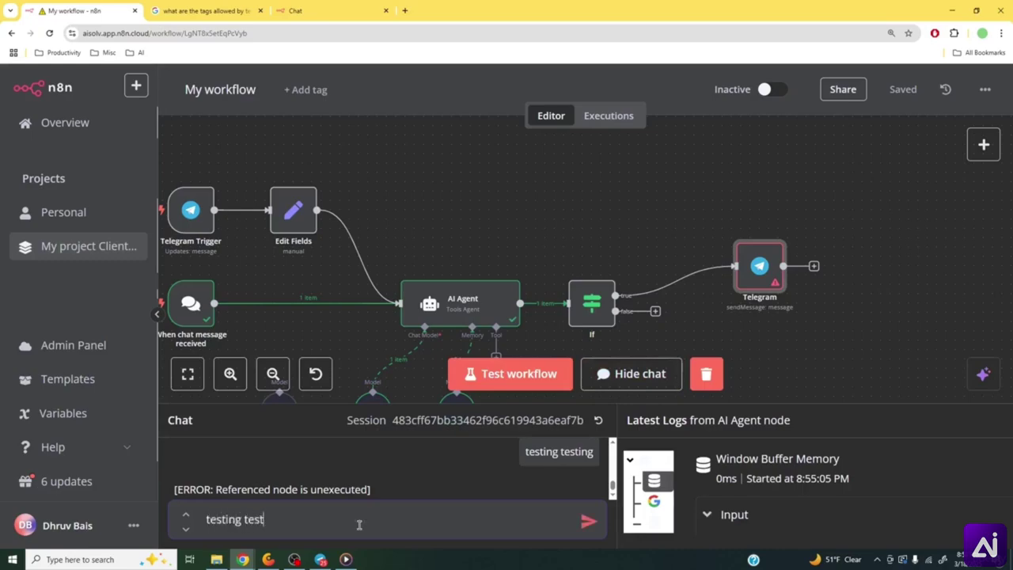
{"action": "type", "text": "ing"}
{"action": "key", "text": "Return"}
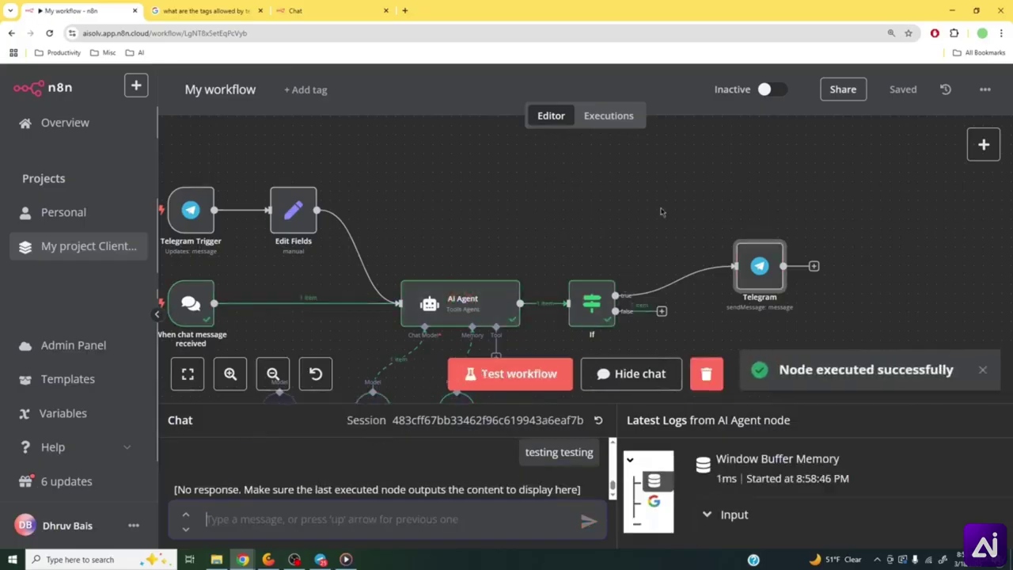
{"action": "scroll", "coordinate": [658, 165], "scroll_direction": "down", "scroll_amount": 2}
{"action": "scroll", "coordinate": [658, 165], "scroll_direction": "left", "scroll_amount": 1}
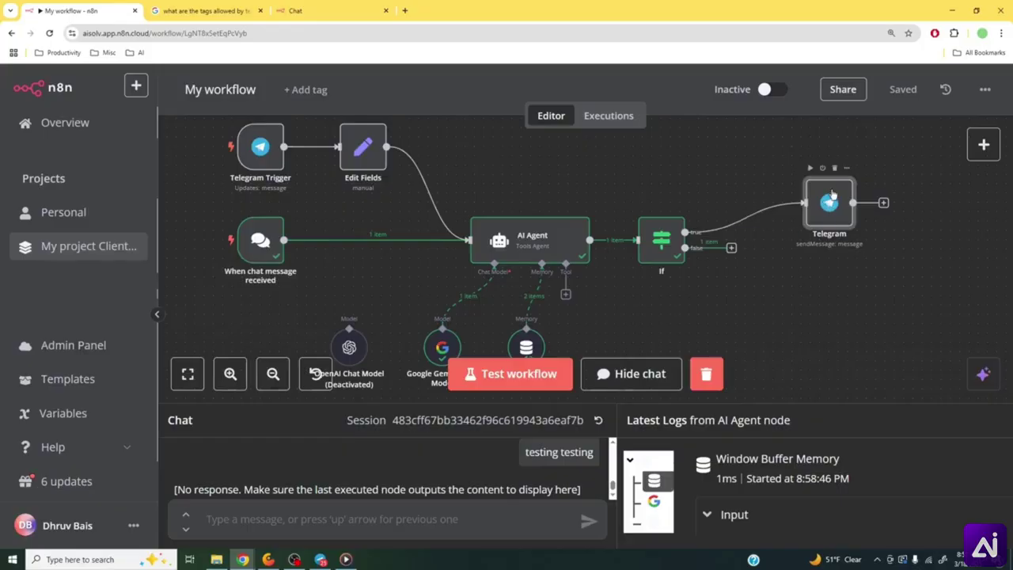
{"action": "scroll", "coordinate": [833, 264], "scroll_direction": "down", "scroll_amount": 1}
{"action": "scroll", "coordinate": [833, 265], "scroll_direction": "left", "scroll_amount": 1}
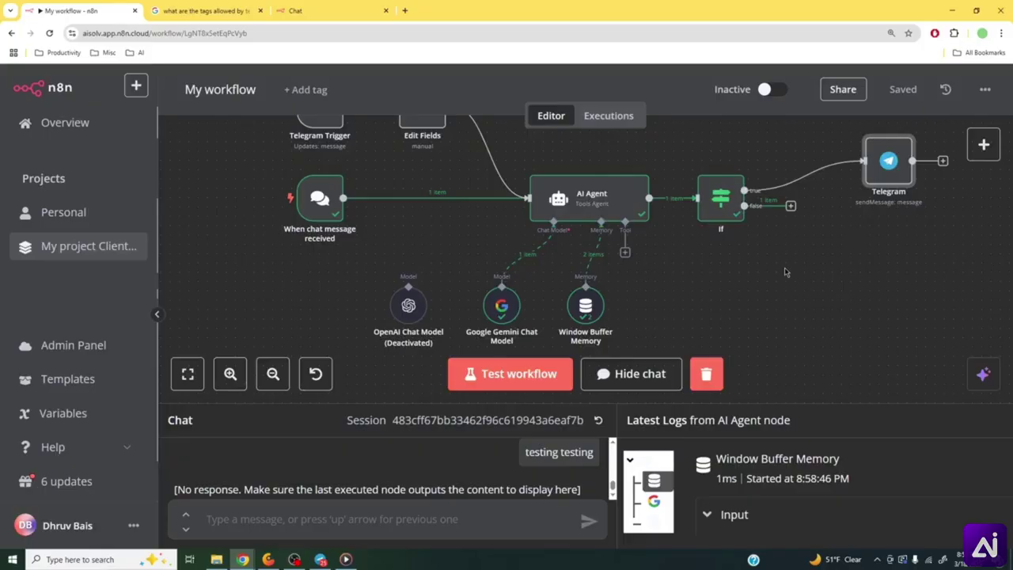
{"action": "scroll", "coordinate": [427, 170], "scroll_direction": "up", "scroll_amount": 1}
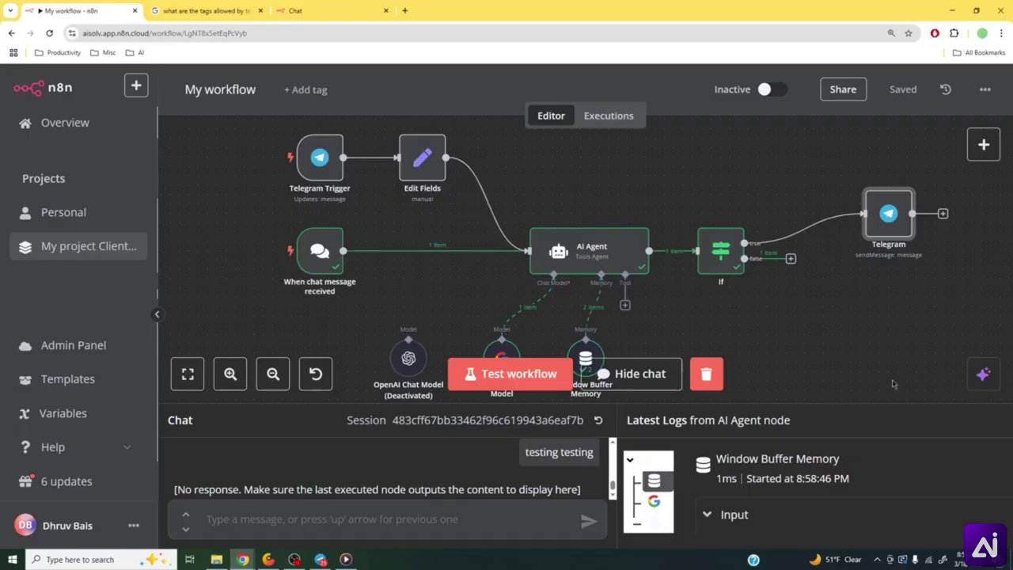
{"action": "left_click", "coordinate": [642, 377]}
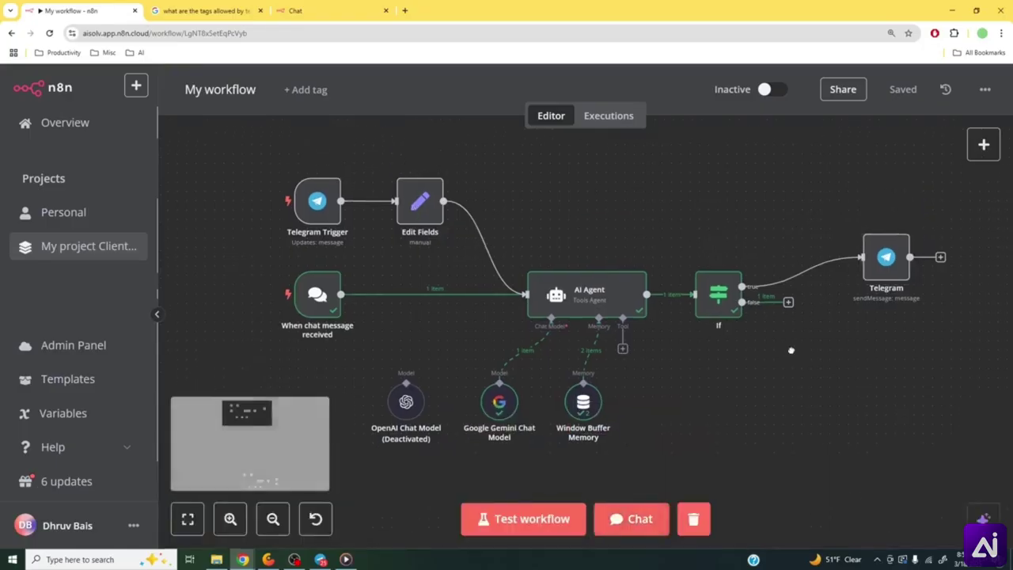
- Add an Edit Fields (Set) node to the If node's false output
{"action": "scroll", "coordinate": [784, 332], "scroll_direction": "up", "scroll_amount": 2}
{"action": "left_click", "coordinate": [787, 304]}
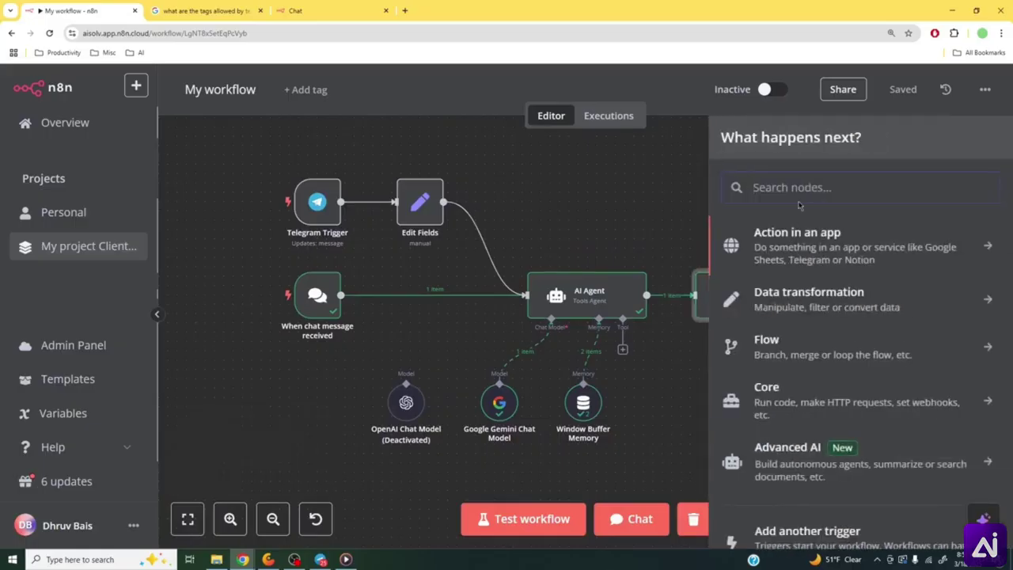
{"action": "type", "text": "edit"}
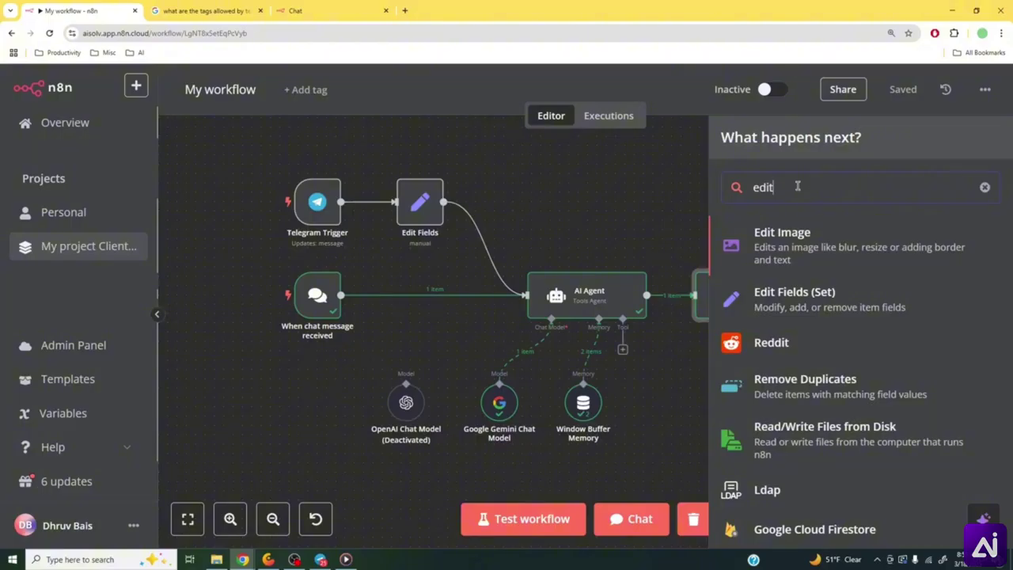
{"action": "left_click", "coordinate": [830, 293]}
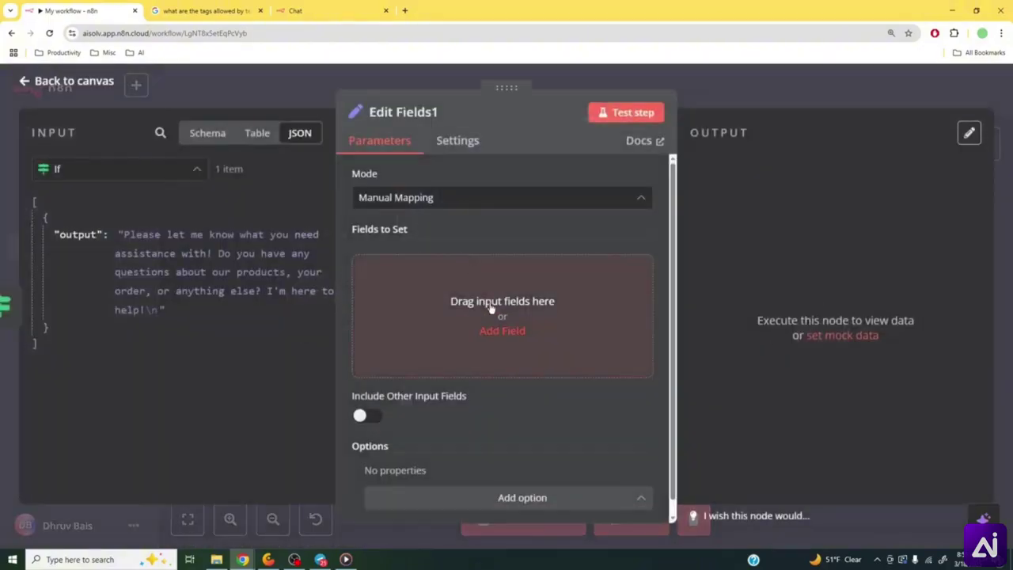
- Add a string field named output to the new Edit Fields node and map its value to {{ $json.output }}
{"action": "left_click", "coordinate": [497, 331]}
{"action": "left_click", "coordinate": [425, 271]}
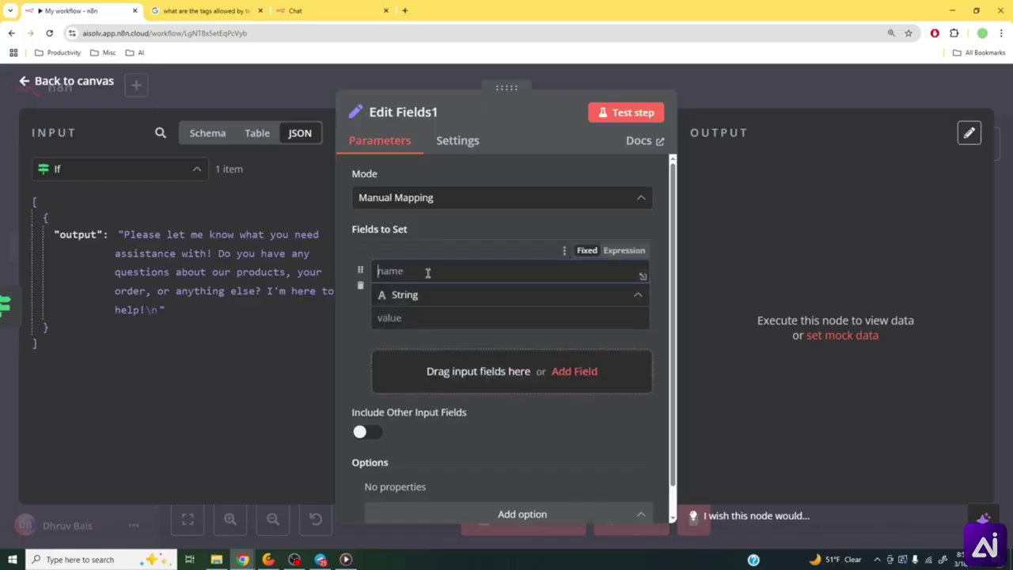
{"action": "type", "text": "output"}
{"action": "left_click", "coordinate": [559, 316]}
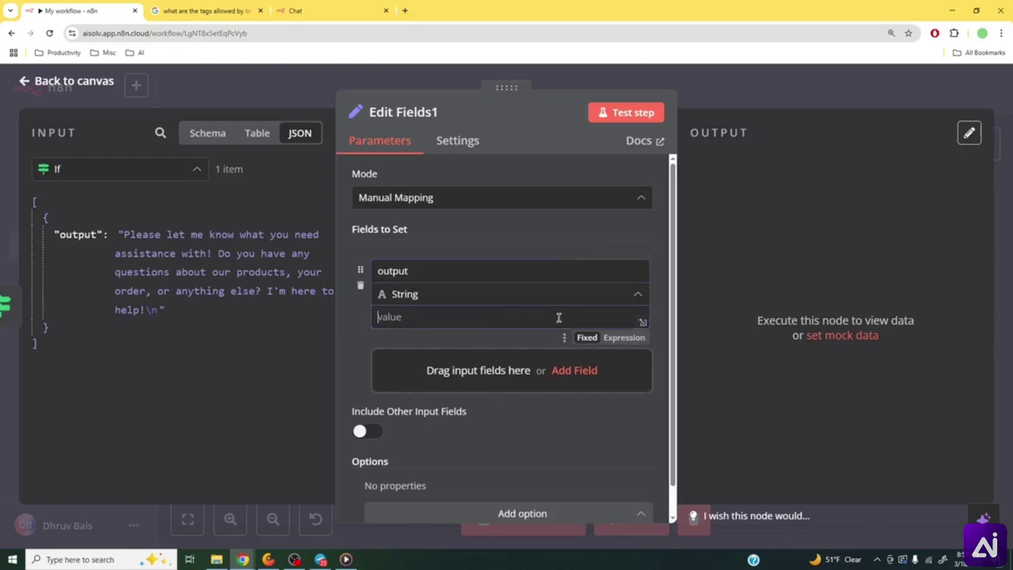
{"action": "left_click_drag", "start_coordinate": [79, 234], "coordinate": [403, 321]}
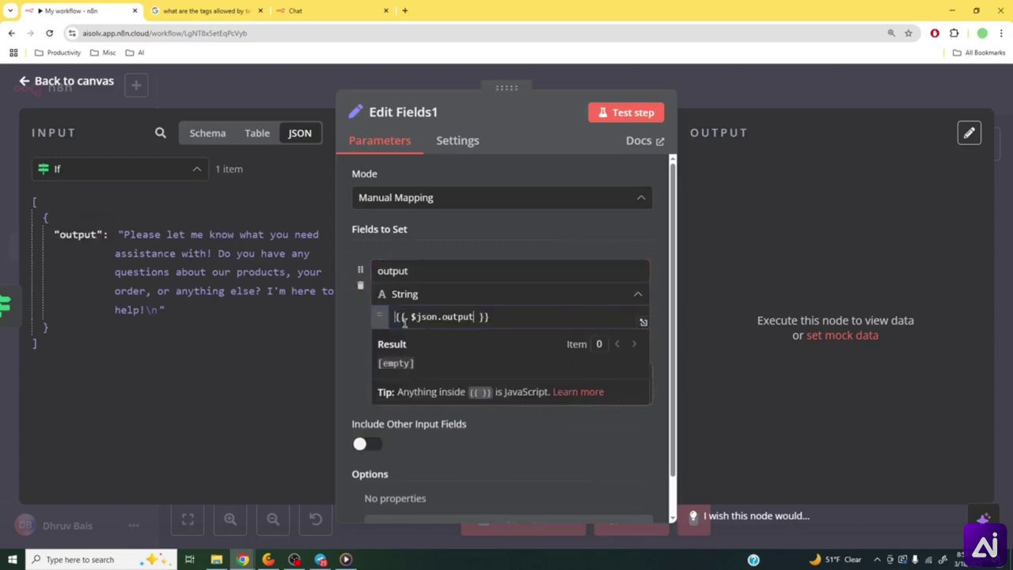
- Place the new Edit Fields node below the Telegram node, nudge Telegram slightly up, and save the workflow
{"action": "left_click", "coordinate": [476, 242]}
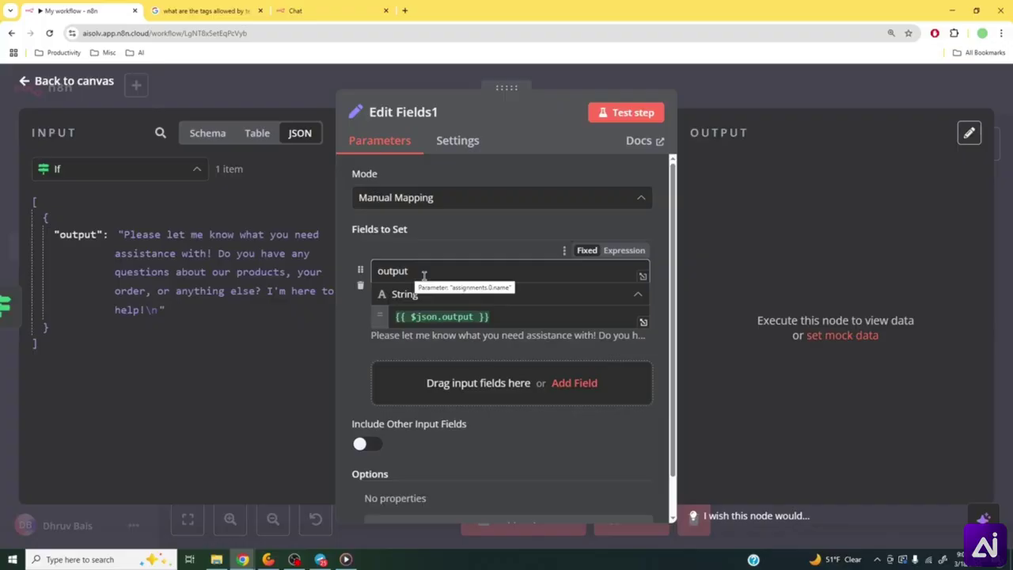
{"action": "key", "text": "Escape"}
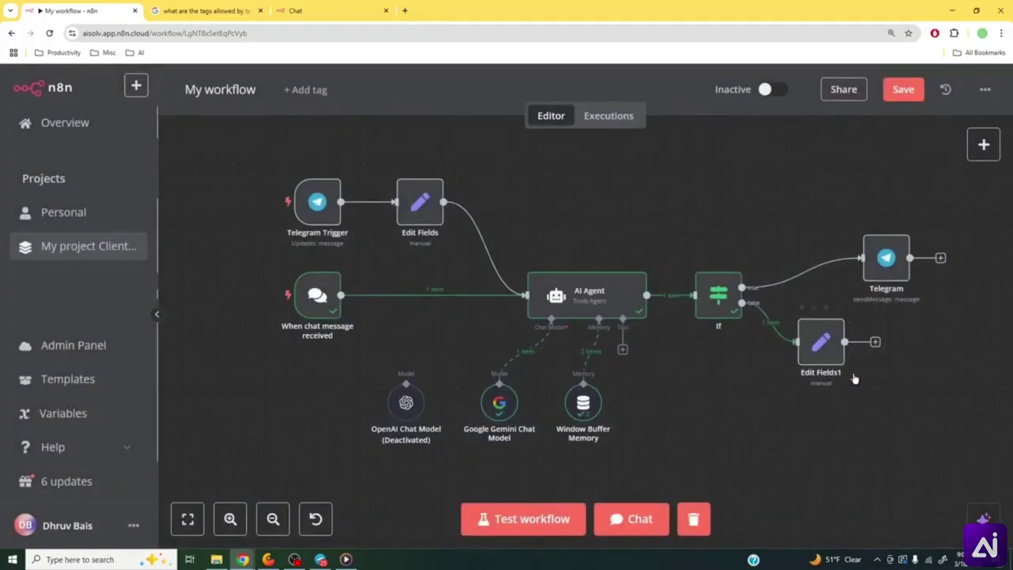
{"action": "left_click_drag", "start_coordinate": [833, 352], "coordinate": [897, 370]}
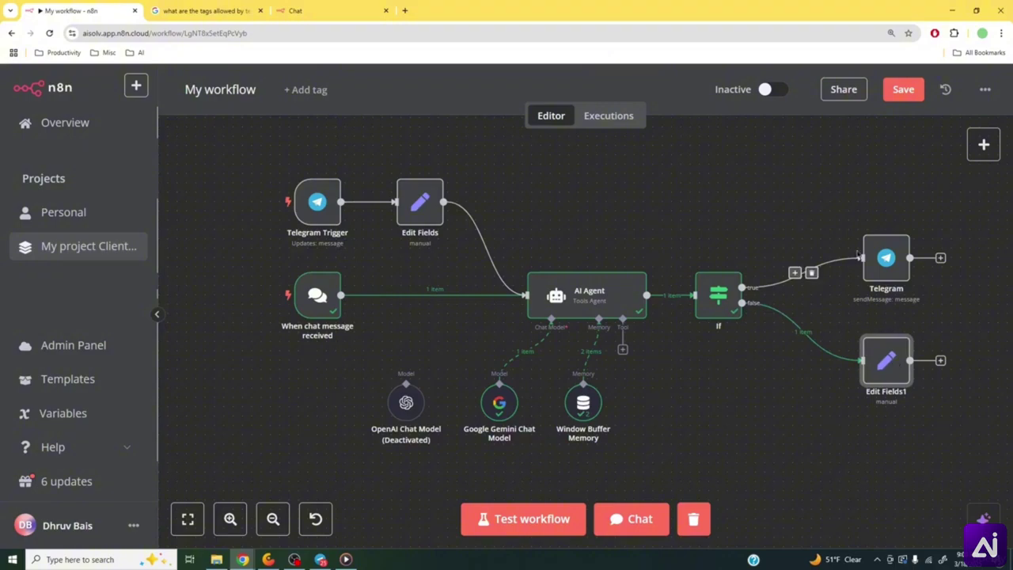
{"action": "left_click_drag", "start_coordinate": [862, 255], "coordinate": [863, 245]}
{"action": "key", "text": "ctrl+s"}
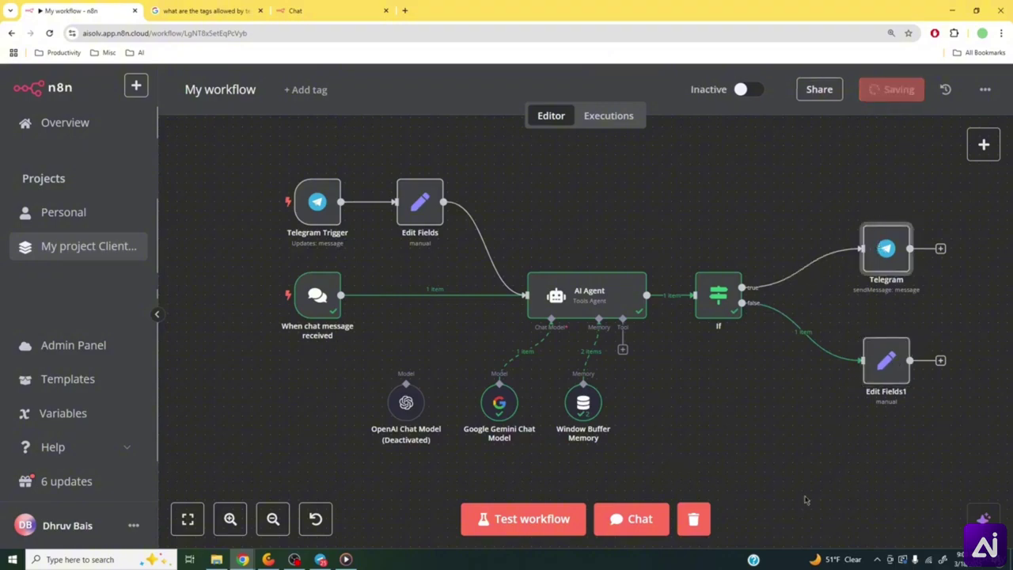
- Send "hi, give me the items in stock for beauty" in the workflow's chat and examine the HTML tags in the reply
{"action": "left_click", "coordinate": [631, 519]}
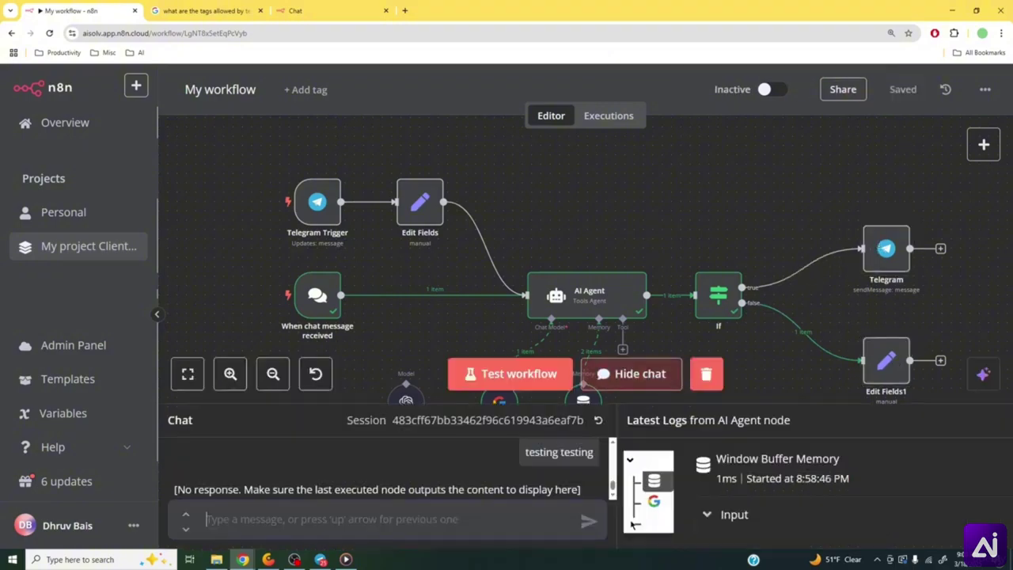
{"action": "scroll", "coordinate": [388, 477], "scroll_direction": "down", "scroll_amount": 1}
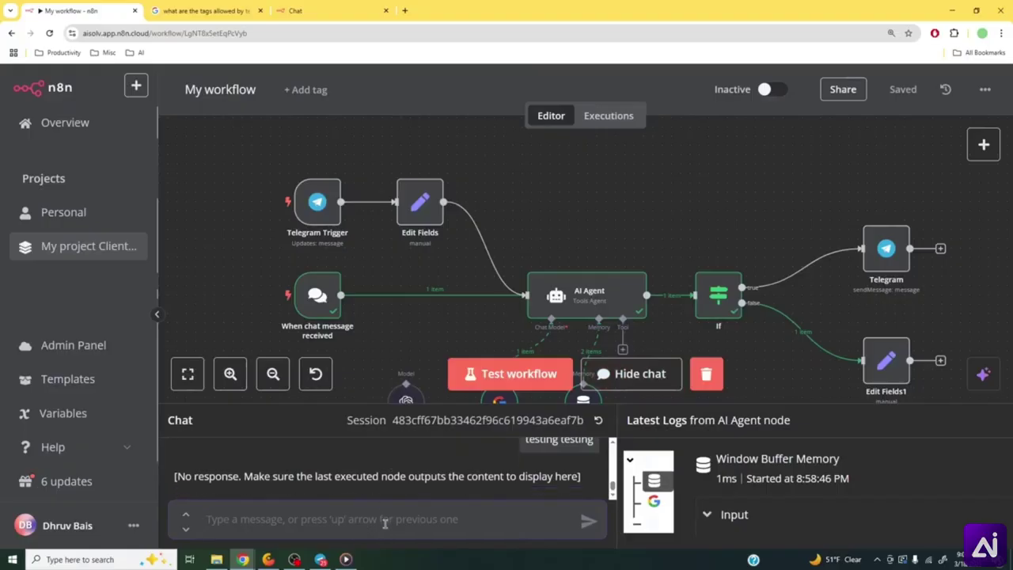
{"action": "type", "text": "hi,"}
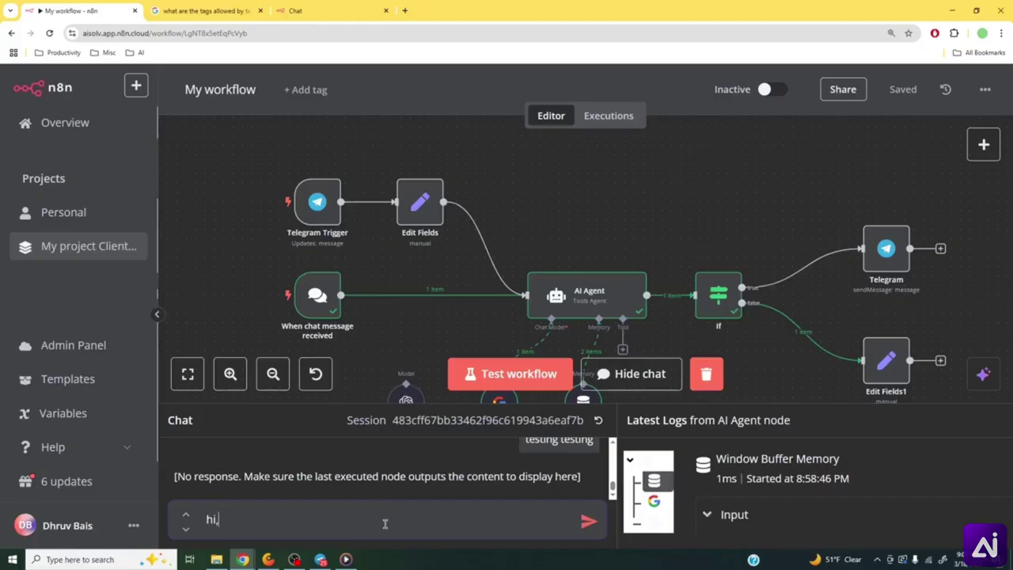
{"action": "type", "text": " give me the items in stock fo"}
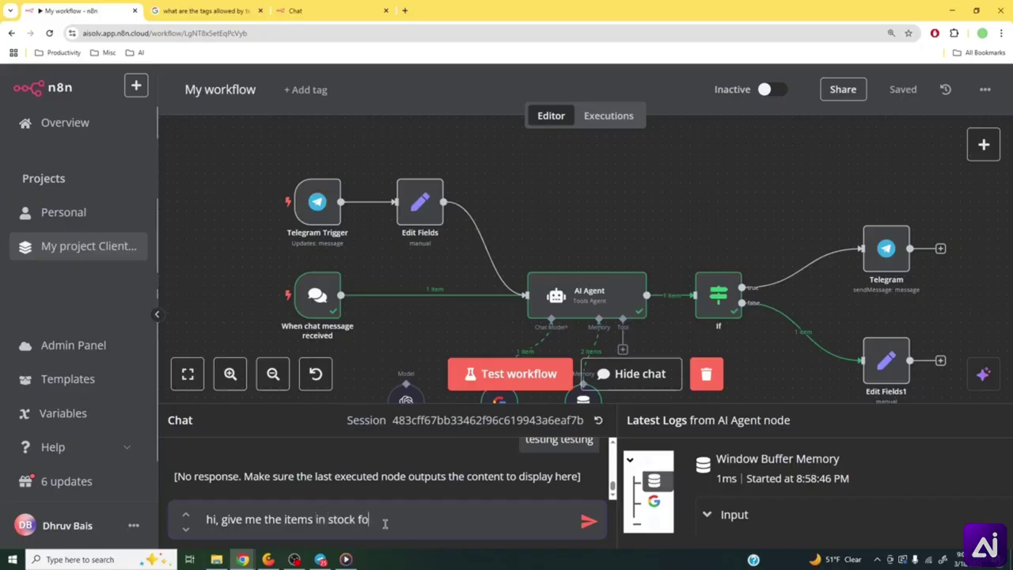
{"action": "type", "text": "r beauty"}
{"action": "key", "text": "Return"}
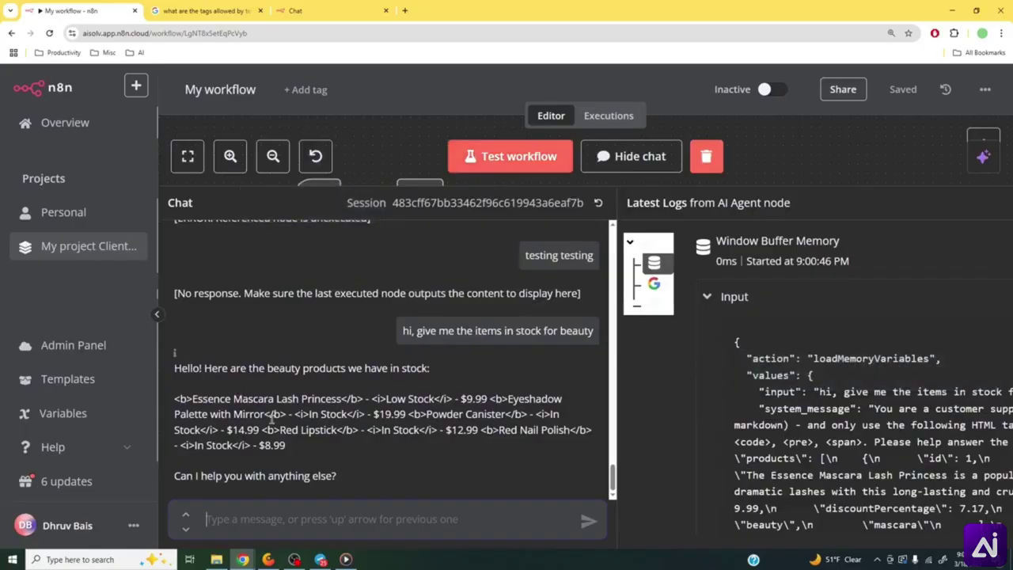
{"action": "left_click_drag", "start_coordinate": [261, 429], "coordinate": [365, 413]}
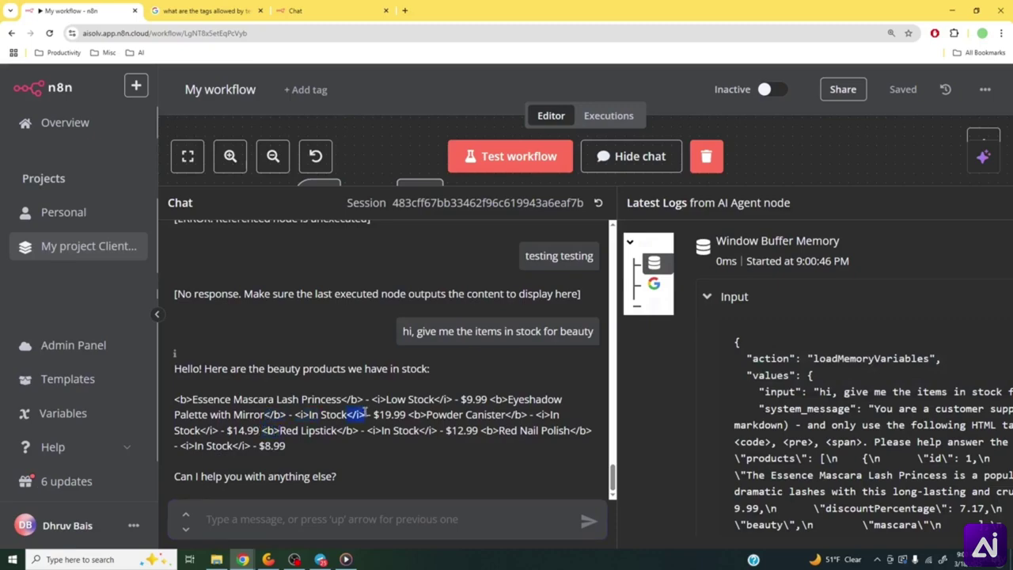
{"action": "left_click_drag", "start_coordinate": [459, 191], "coordinate": [554, 412]}
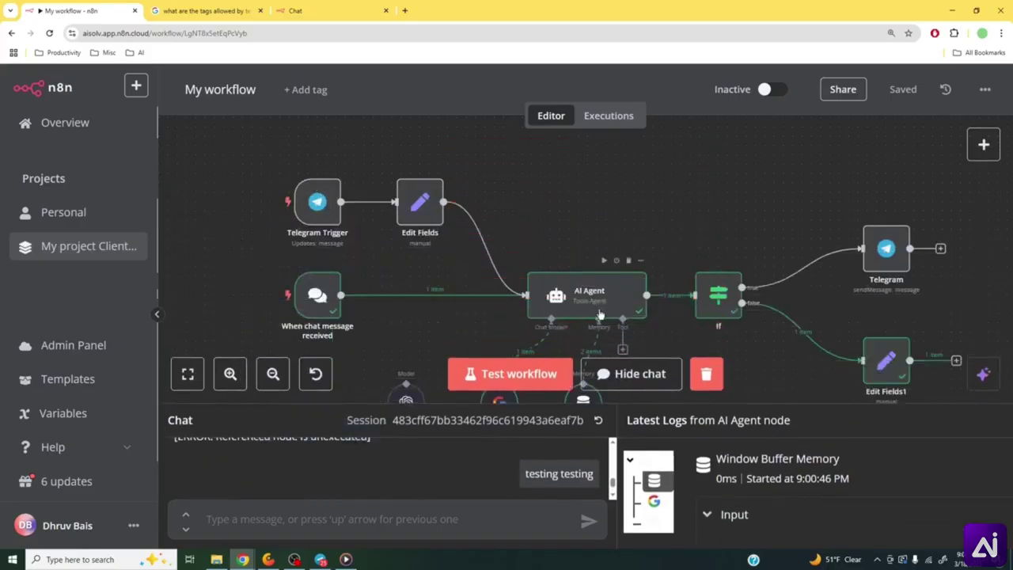
- Insert a Markdown node on the connection between the If node's false output and the Edit Fields1 node, leaving it unconfigured
{"action": "left_click_drag", "start_coordinate": [786, 364], "coordinate": [774, 270]}
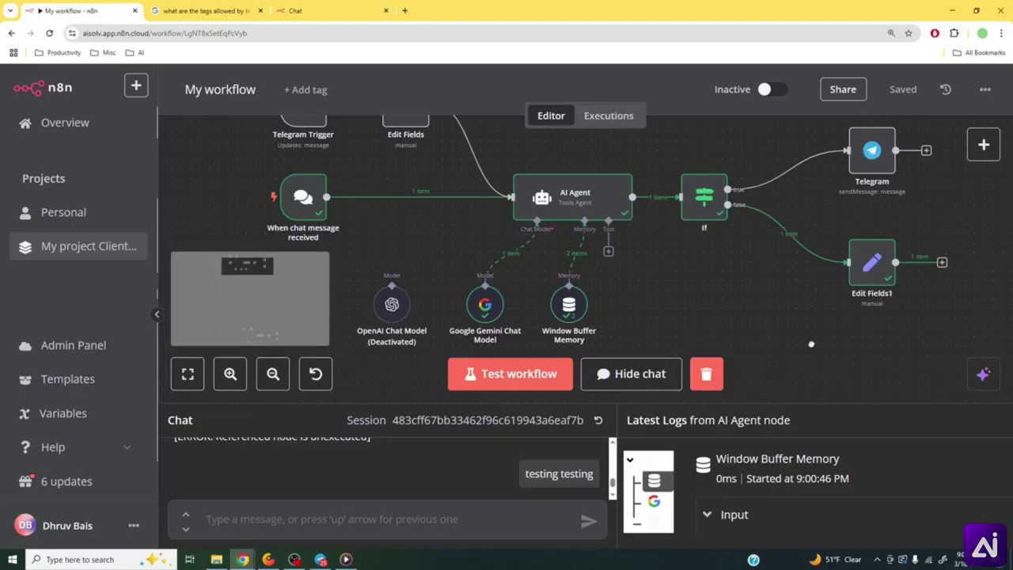
{"action": "scroll", "coordinate": [813, 348], "scroll_direction": "right", "scroll_amount": 3}
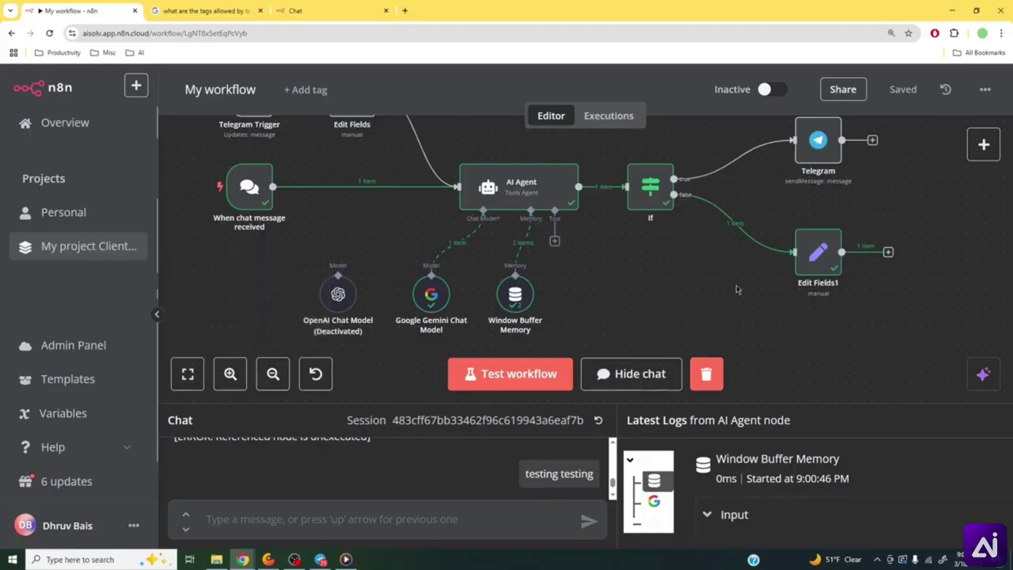
{"action": "mouse_move", "coordinate": [805, 269]}
{"action": "mouse_move", "coordinate": [740, 225]}
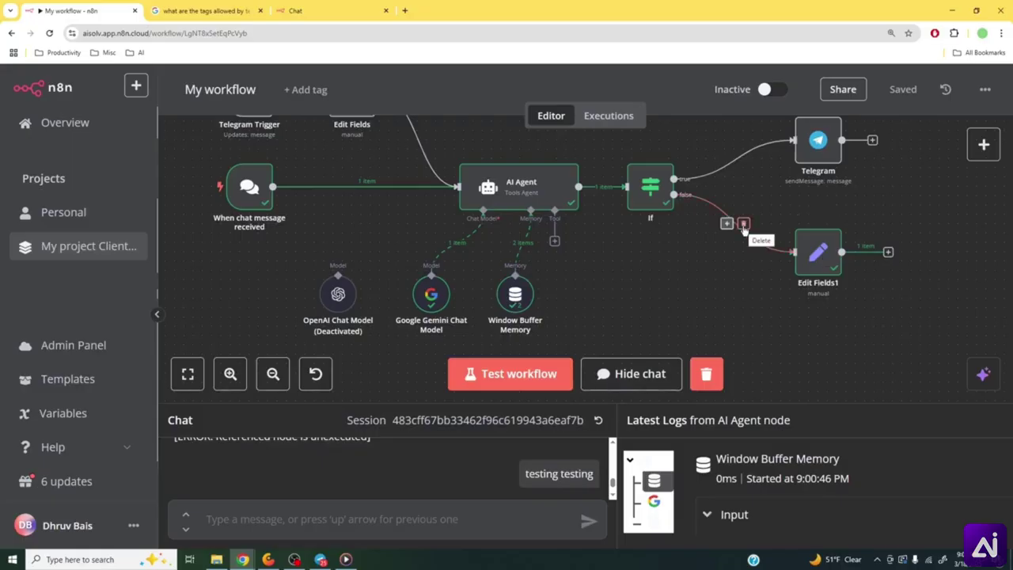
{"action": "left_click", "coordinate": [726, 223]}
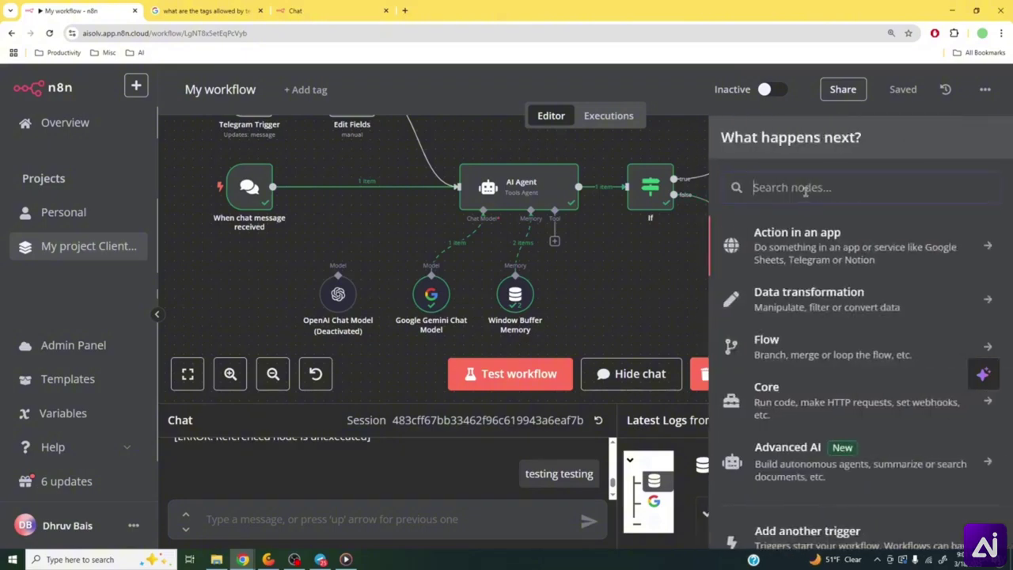
{"action": "type", "text": "markdown"}
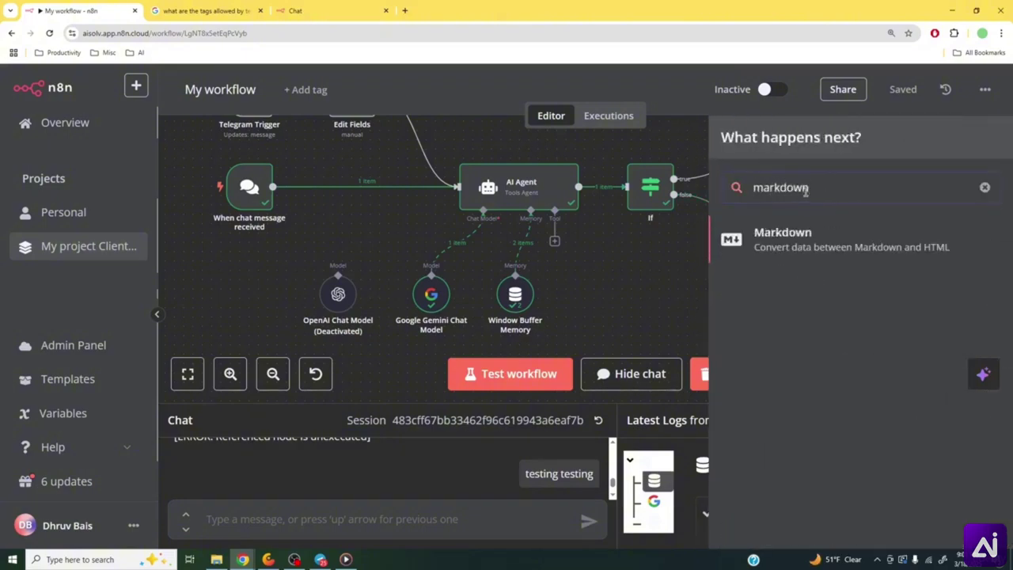
{"action": "left_click", "coordinate": [807, 236]}
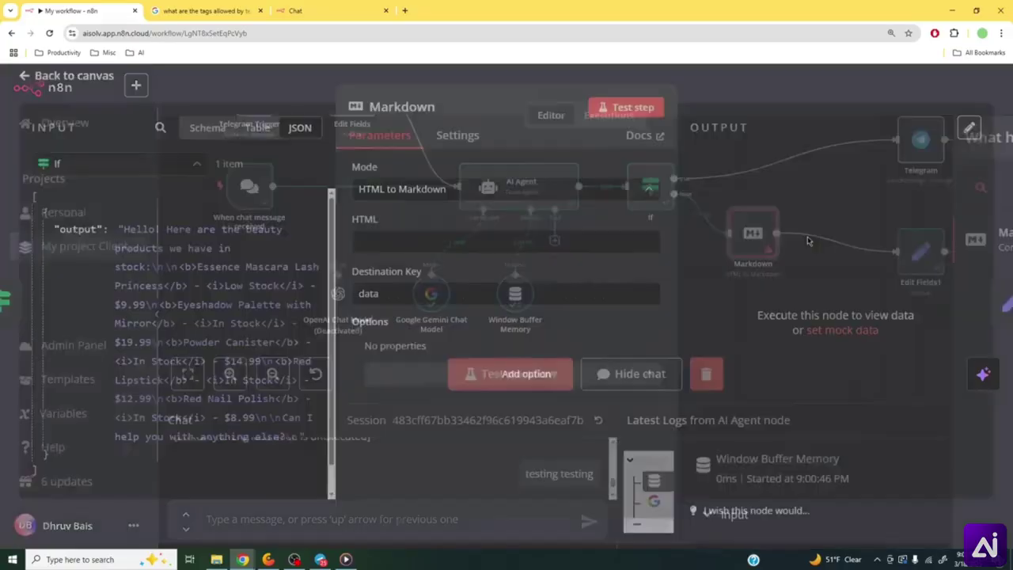
{"action": "left_click", "coordinate": [24, 28]}
- Move the Markdown node closer to Edit Fields1 and line Edit Fields1 up beneath the Telegram node
{"action": "left_click_drag", "start_coordinate": [780, 271], "coordinate": [824, 278]}
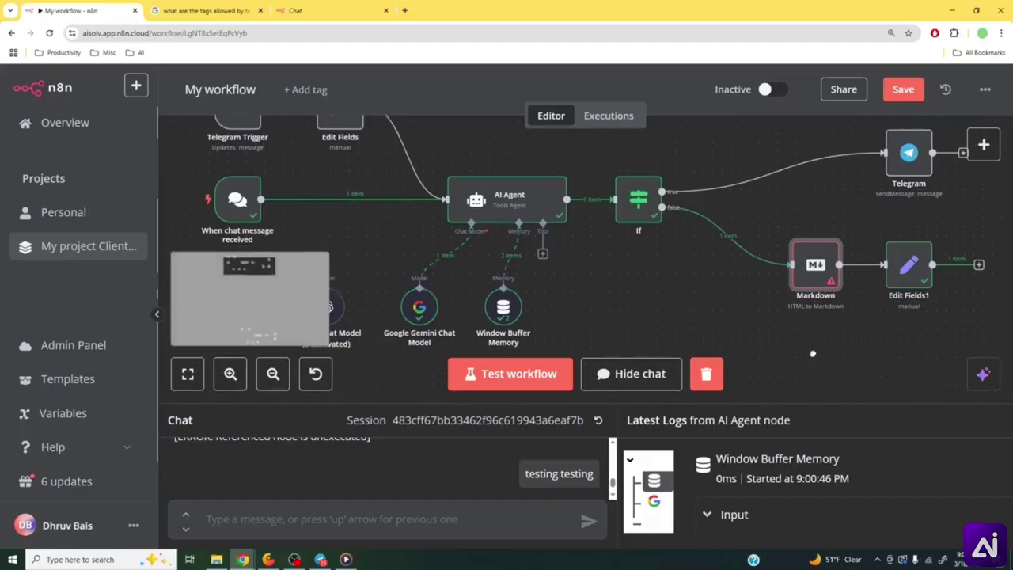
{"action": "scroll", "coordinate": [829, 342], "scroll_direction": "up", "scroll_amount": 1}
{"action": "scroll", "coordinate": [829, 341], "scroll_direction": "right", "scroll_amount": 1}
{"action": "left_click", "coordinate": [911, 285]}
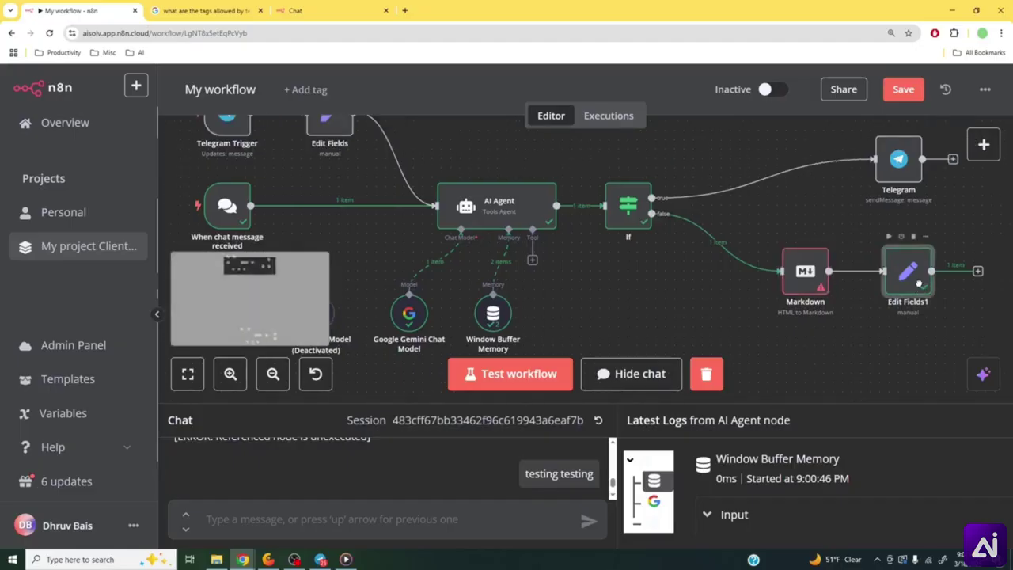
{"action": "left_click", "coordinate": [906, 342]}
- Hide the chat and move the Telegram node directly above the Markdown node
{"action": "left_click", "coordinate": [629, 378]}
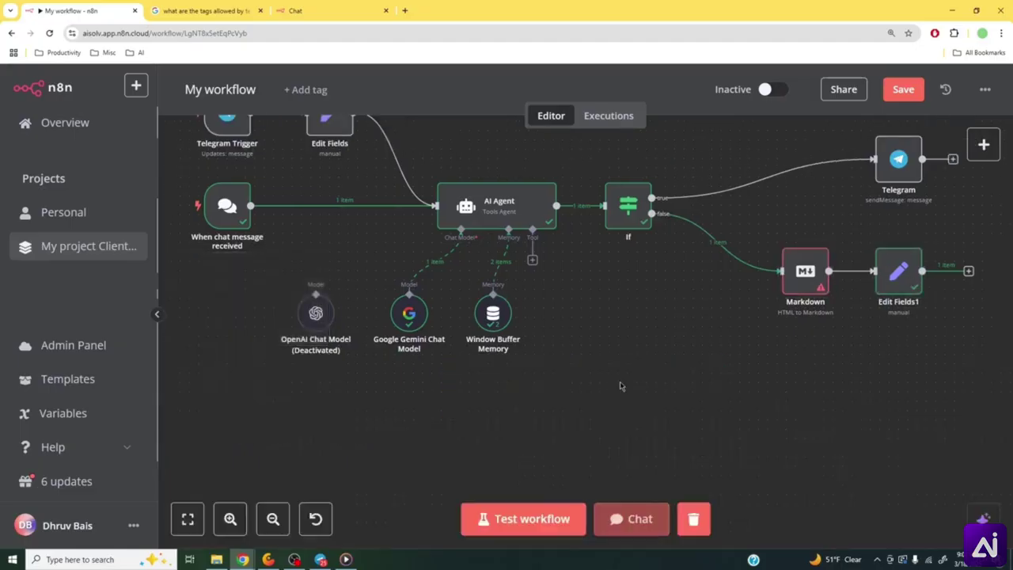
{"action": "left_click_drag", "start_coordinate": [686, 293], "coordinate": [707, 368]}
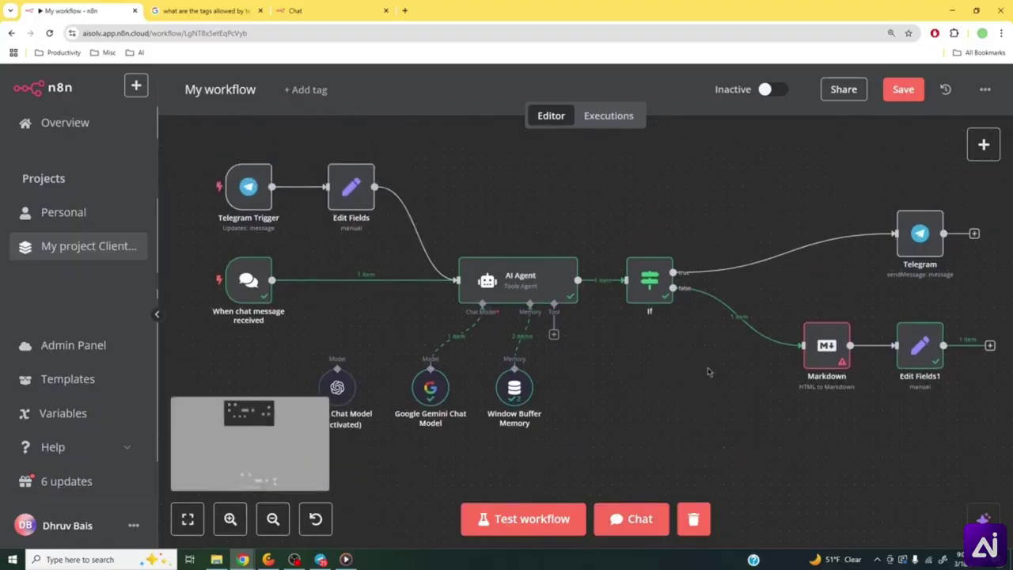
{"action": "scroll", "coordinate": [704, 345], "scroll_direction": "right", "scroll_amount": 1}
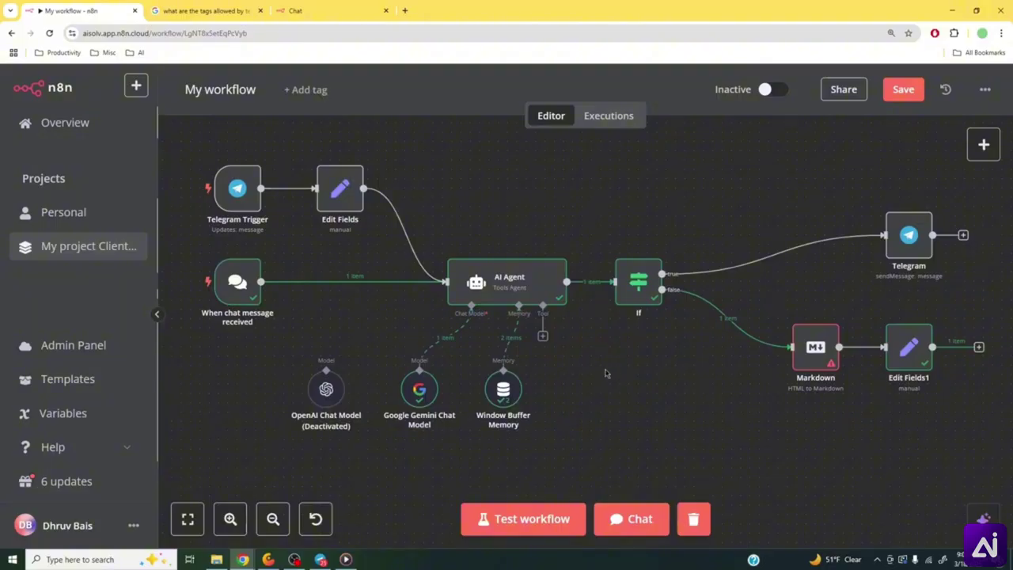
{"action": "mouse_move", "coordinate": [808, 359]}
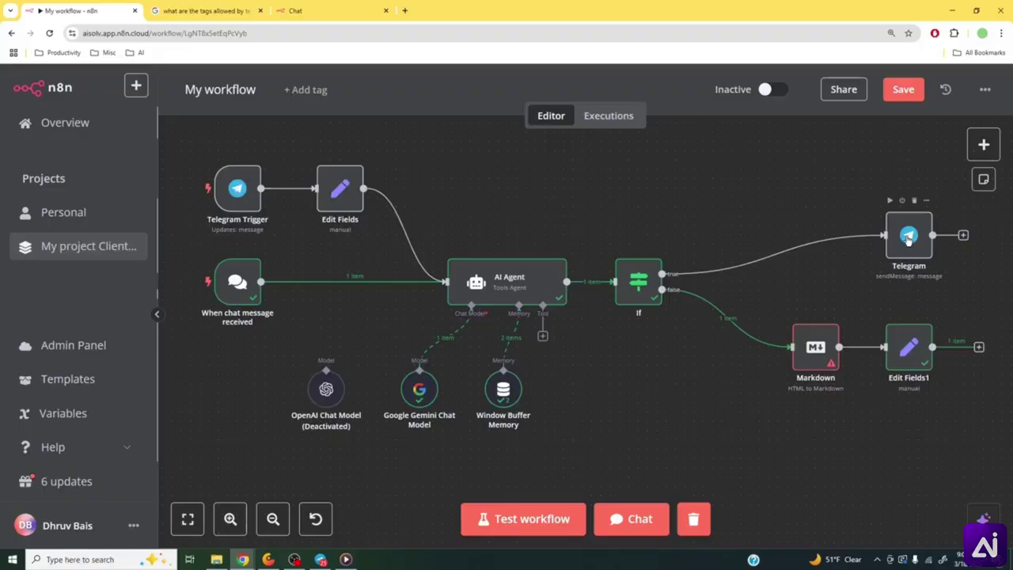
{"action": "left_click_drag", "start_coordinate": [910, 236], "coordinate": [816, 236]}
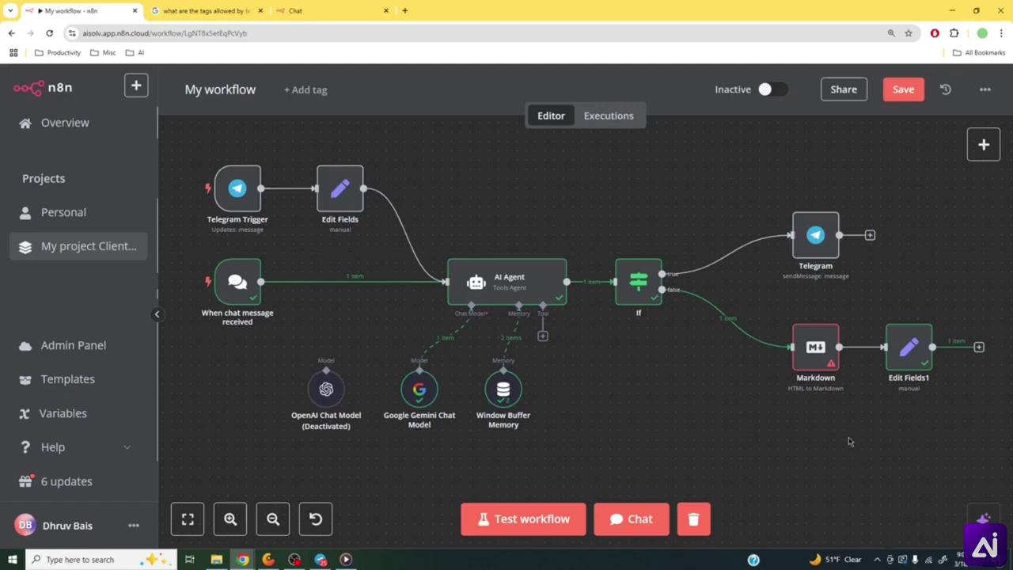
- Set the Markdown node's HTML to {{ $json.output }} and its destination key to output, and save the workflow
{"action": "double_click", "coordinate": [813, 348]}
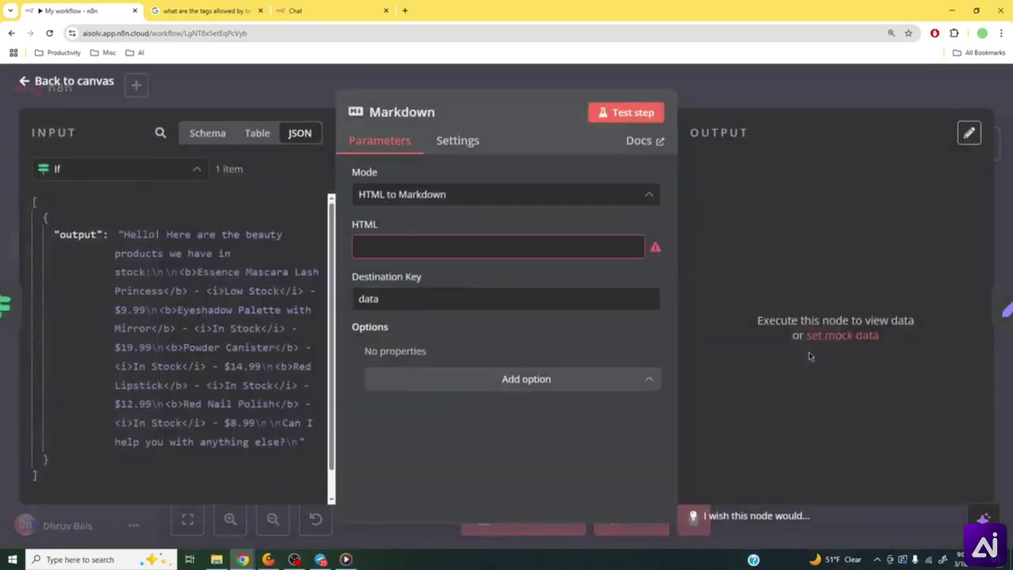
{"action": "left_click", "coordinate": [448, 248]}
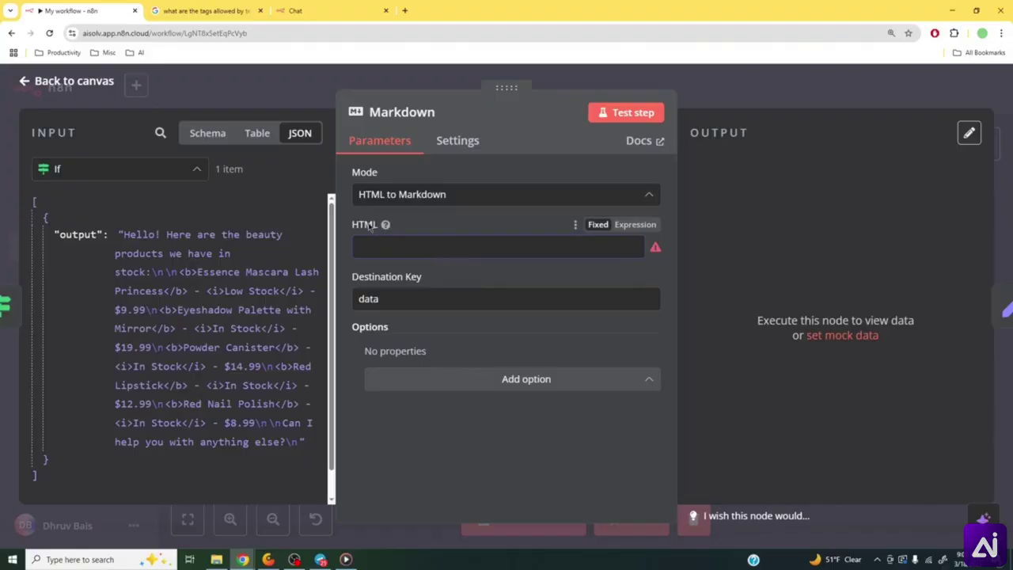
{"action": "left_click", "coordinate": [72, 235]}
{"action": "left_click_drag", "start_coordinate": [71, 235], "coordinate": [380, 247]}
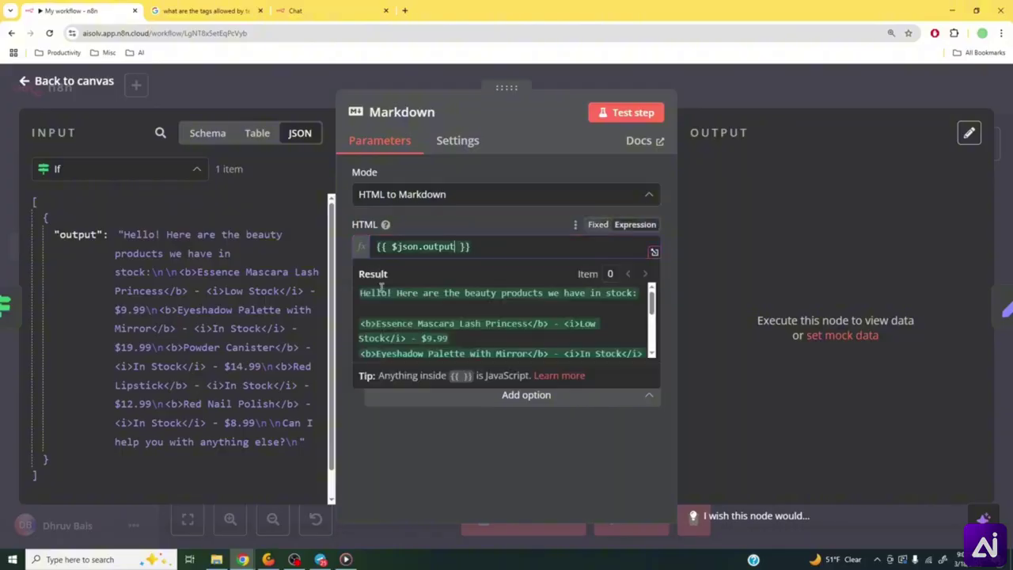
{"action": "left_click", "coordinate": [399, 457]}
{"action": "double_click", "coordinate": [402, 313]}
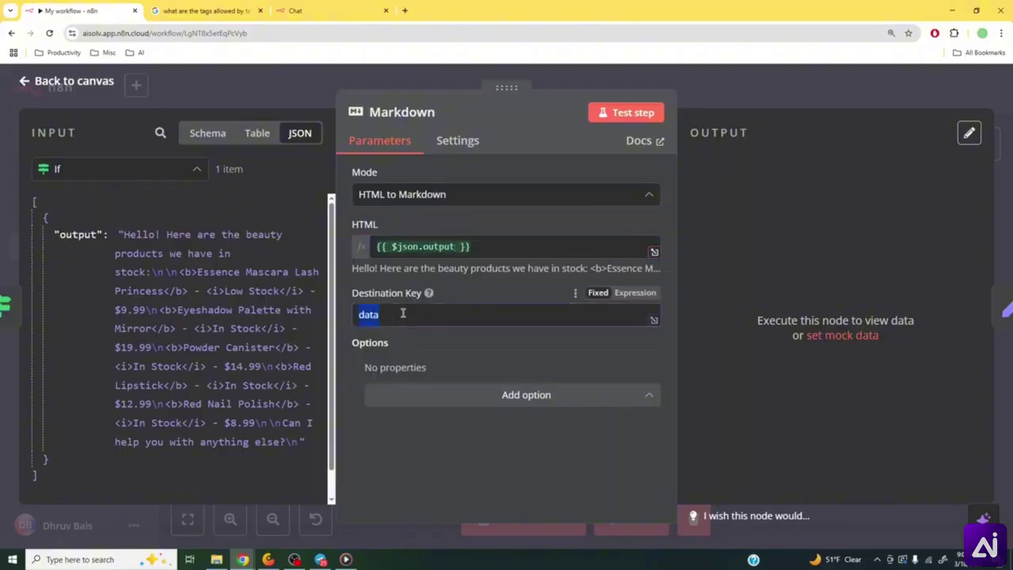
{"action": "type", "text": "output"}
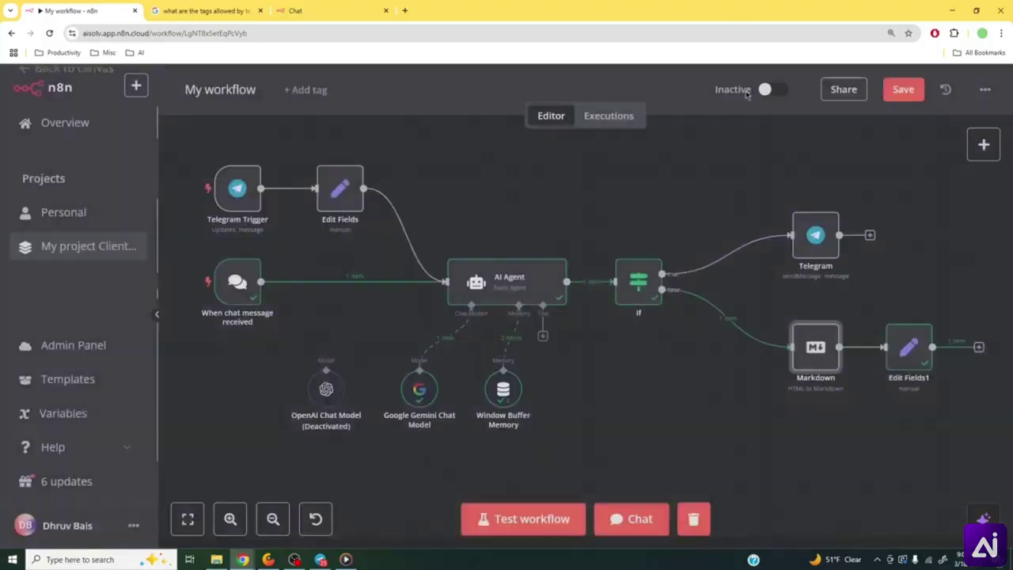
{"action": "left_click", "coordinate": [746, 92]}
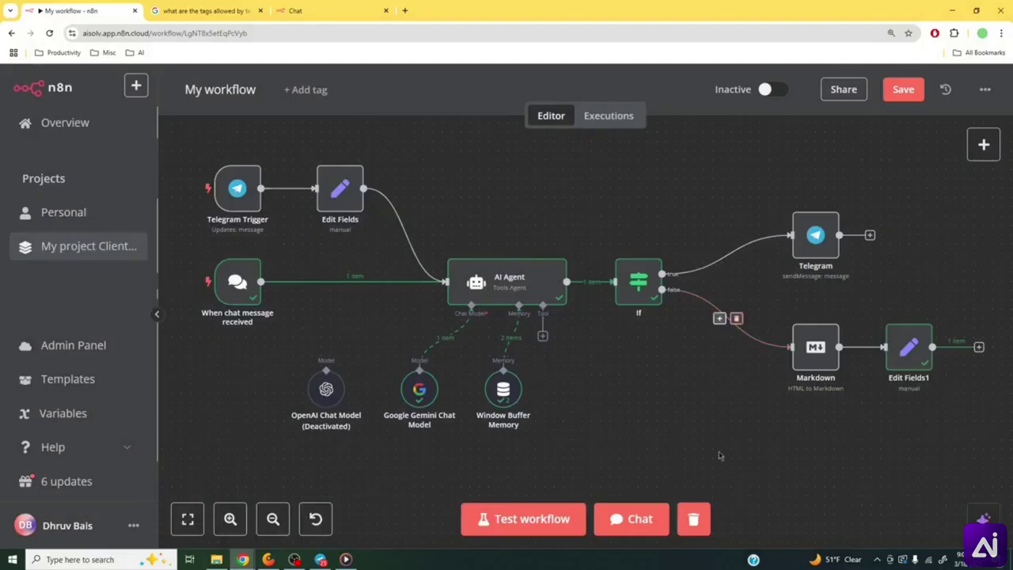
{"action": "left_click", "coordinate": [902, 89]}
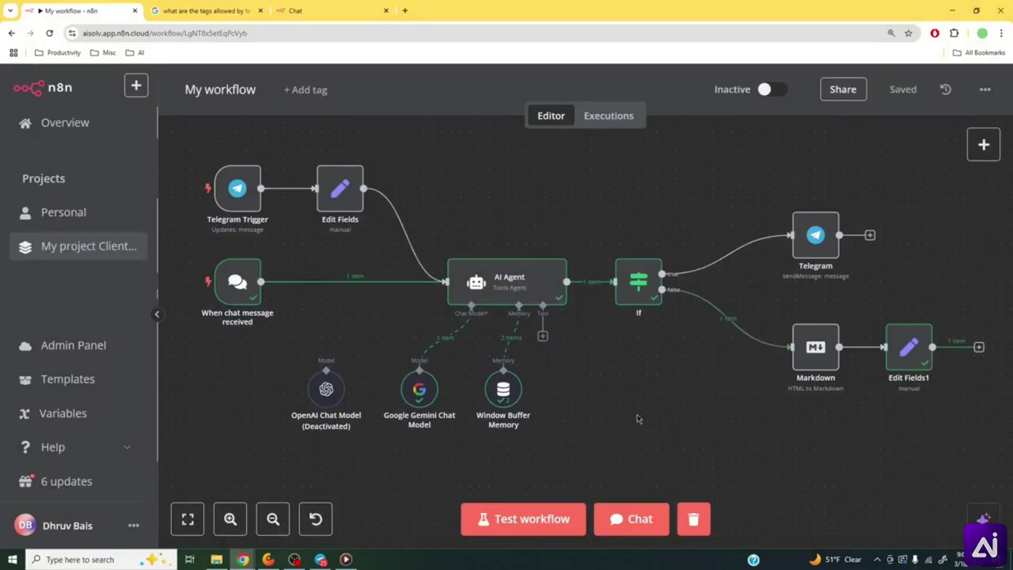
- Resend "hi, give me the items in stock for beauty" in the chat to test the Markdown conversion
{"action": "left_click", "coordinate": [625, 518]}
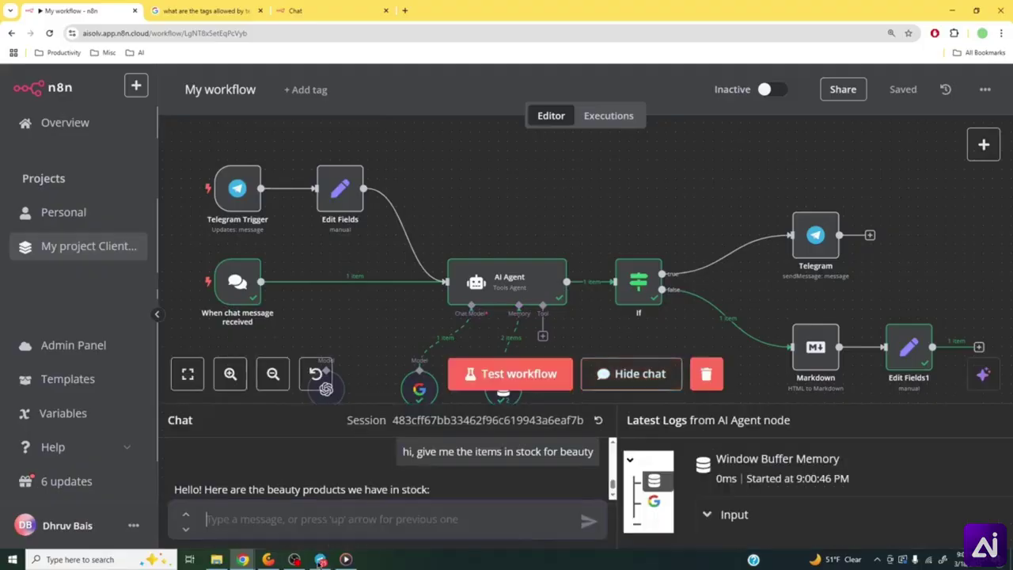
{"action": "double_click", "coordinate": [459, 451]}
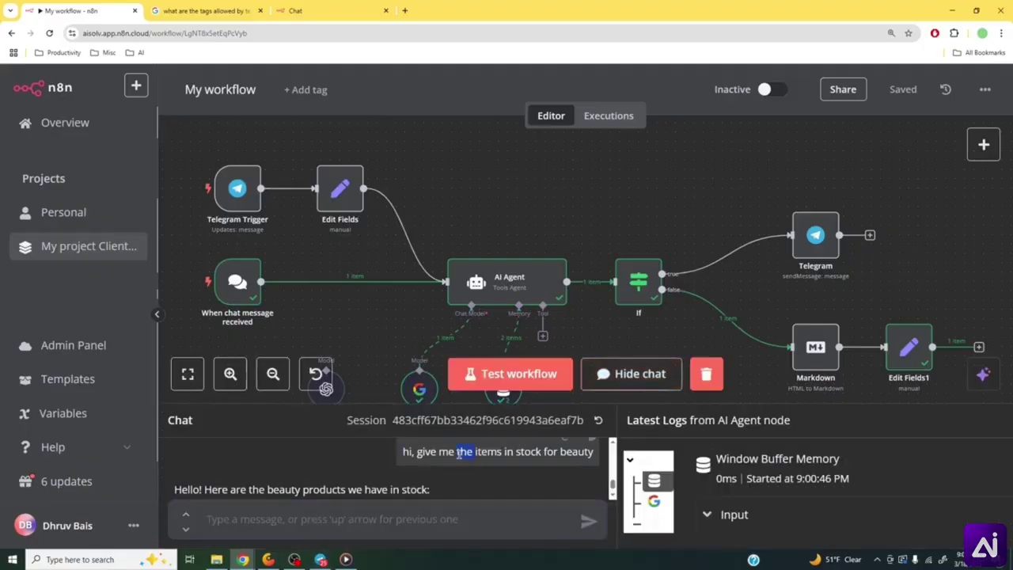
{"action": "left_click", "coordinate": [456, 518]}
{"action": "type", "text": "hi, give me the items in stock for beauty"}
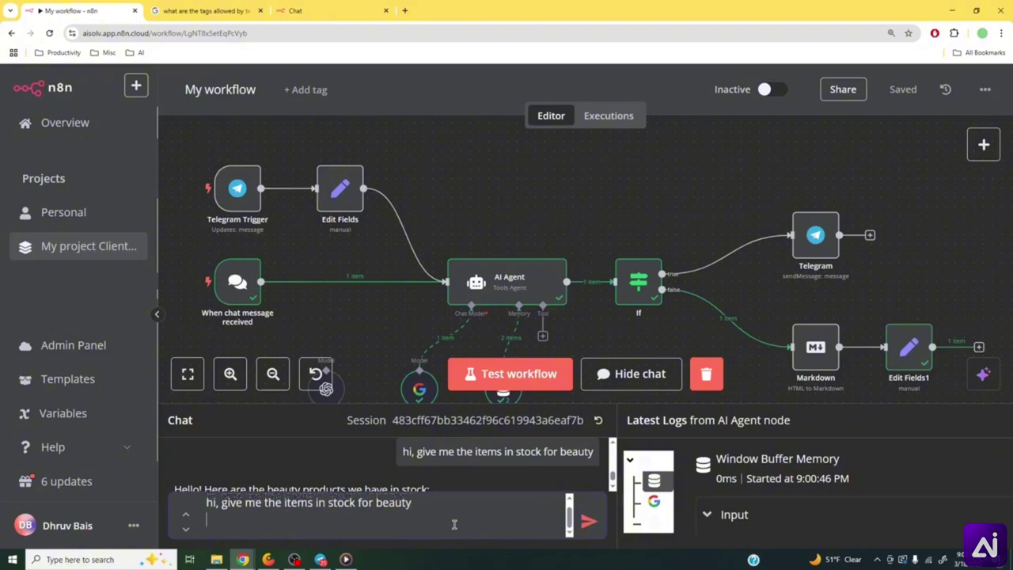
{"action": "key", "text": "BackSpace"}
{"action": "key", "text": "Return"}
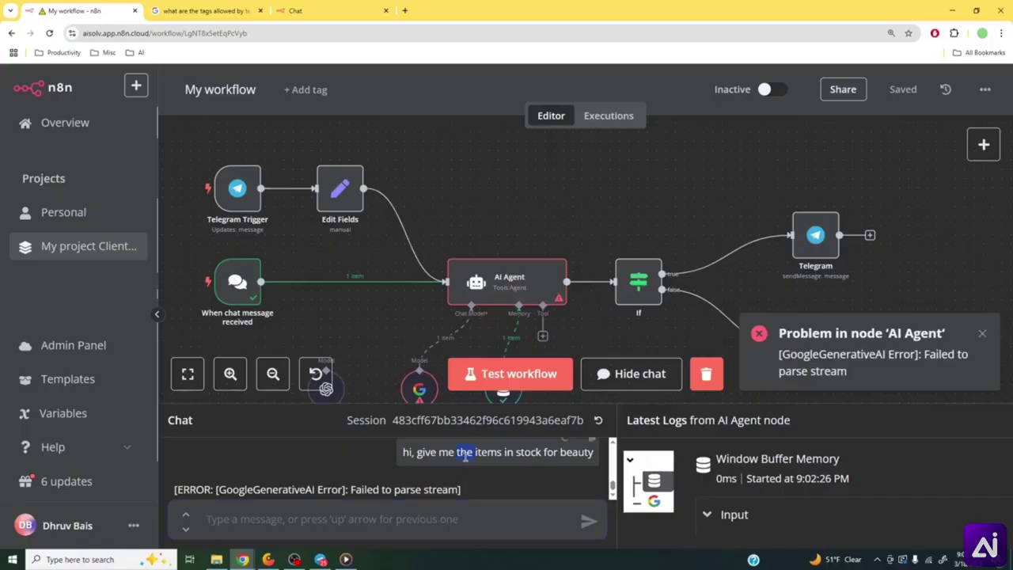
- Dismiss the AI Agent error notification and reset the chat session to clear its messages and execution data
{"action": "scroll", "coordinate": [474, 455], "scroll_direction": "up", "scroll_amount": 3}
{"action": "scroll", "coordinate": [490, 451], "scroll_direction": "down", "scroll_amount": 3}
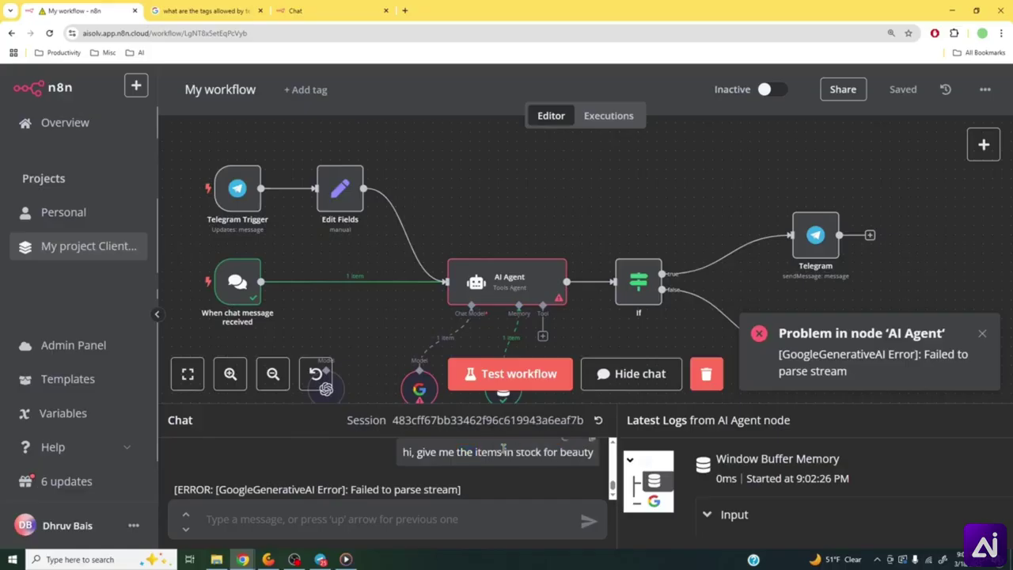
{"action": "left_click", "coordinate": [453, 457]}
{"action": "left_click", "coordinate": [453, 520]}
{"action": "left_click", "coordinate": [981, 333]}
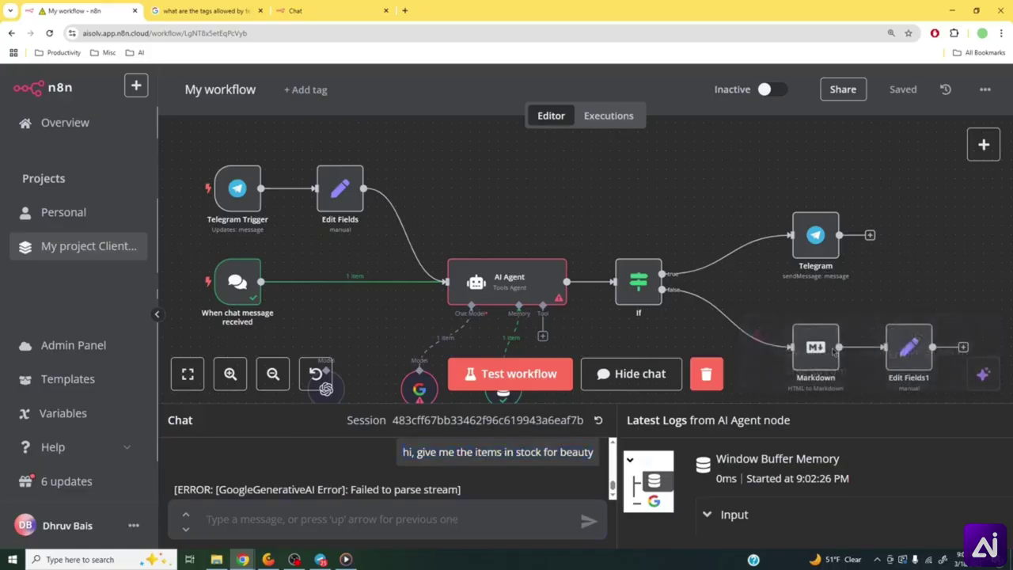
{"action": "left_click", "coordinate": [625, 374]}
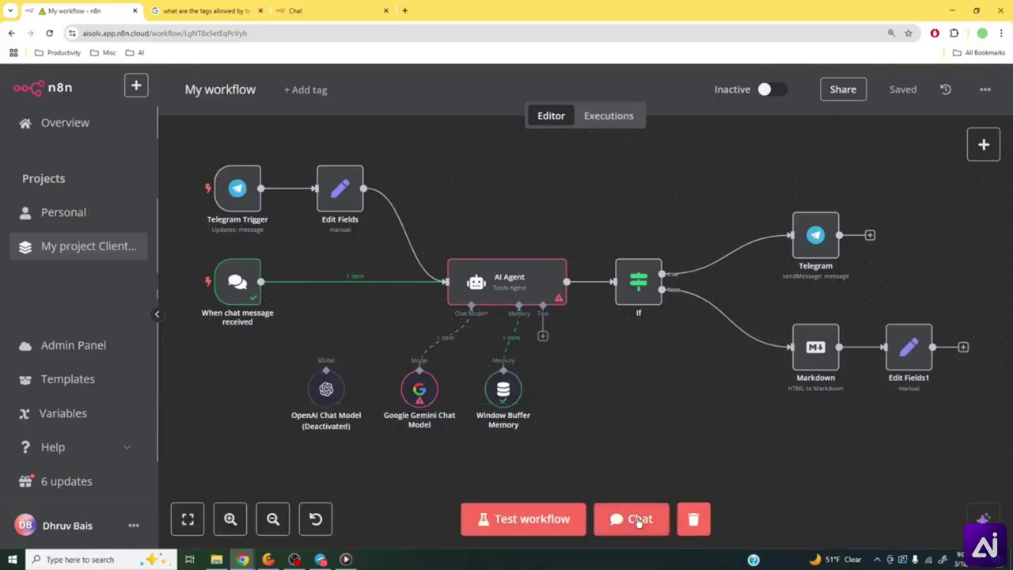
{"action": "left_click", "coordinate": [633, 517]}
{"action": "left_click", "coordinate": [598, 420]}
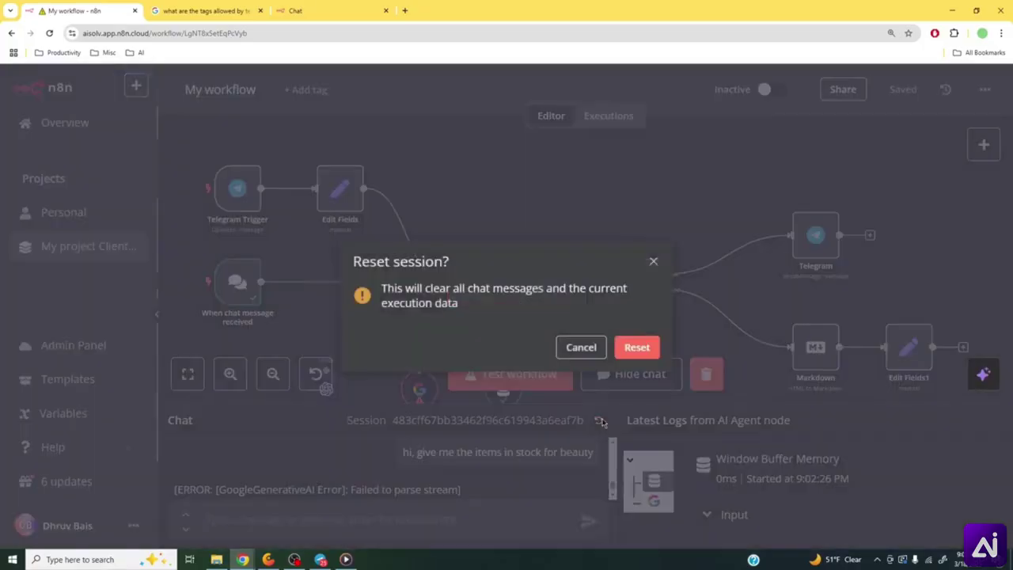
{"action": "left_click", "coordinate": [636, 348]}
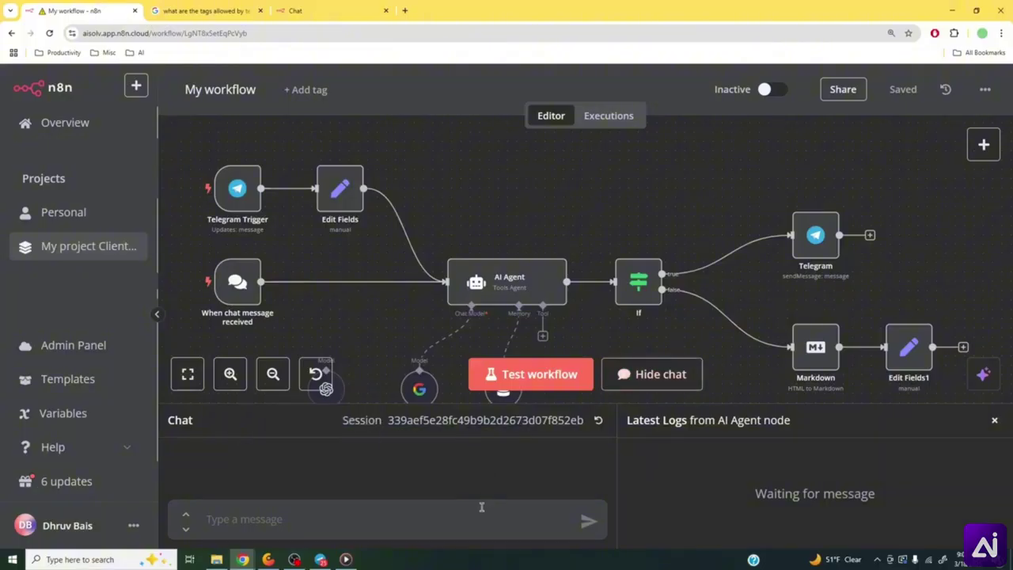
- Send "hi, please give me the grocery items that are still in stock" in the workflow's test chat
{"action": "type", "text": "hi, p"}
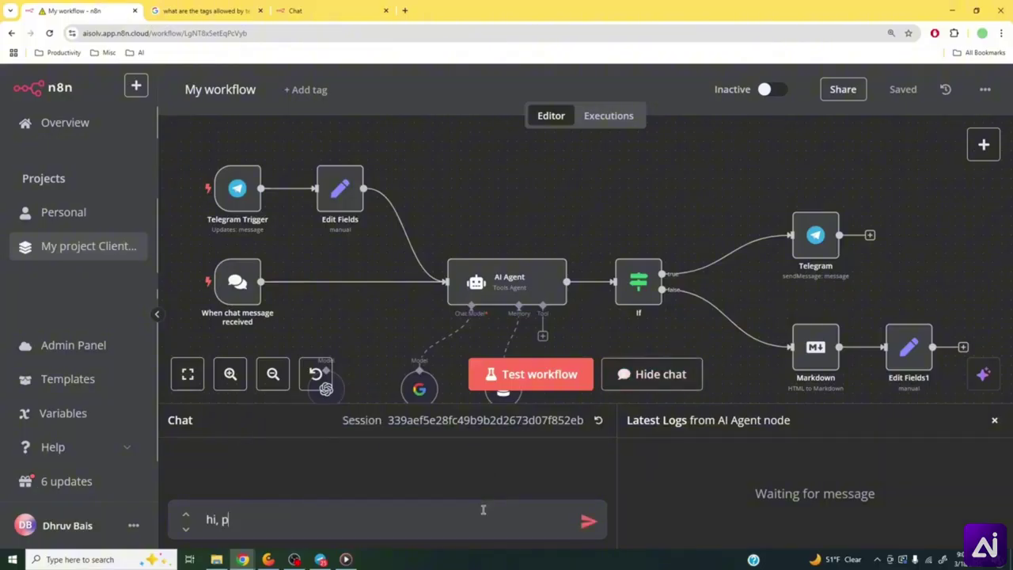
{"action": "type", "text": "lease give me "}
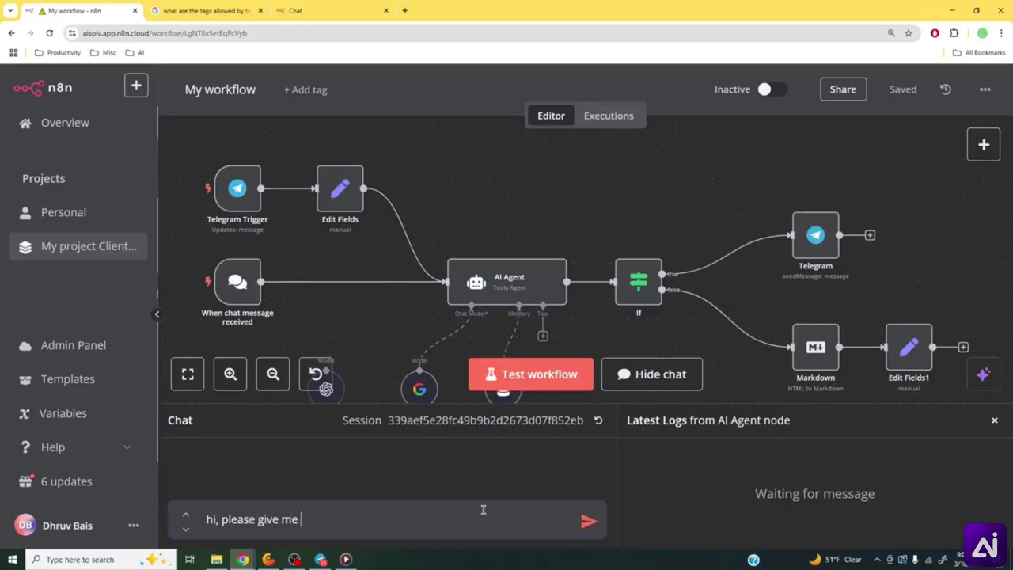
{"action": "type", "text": "the "}
{"action": "type", "text": "grocer"}
{"action": "type", "text": "list"}
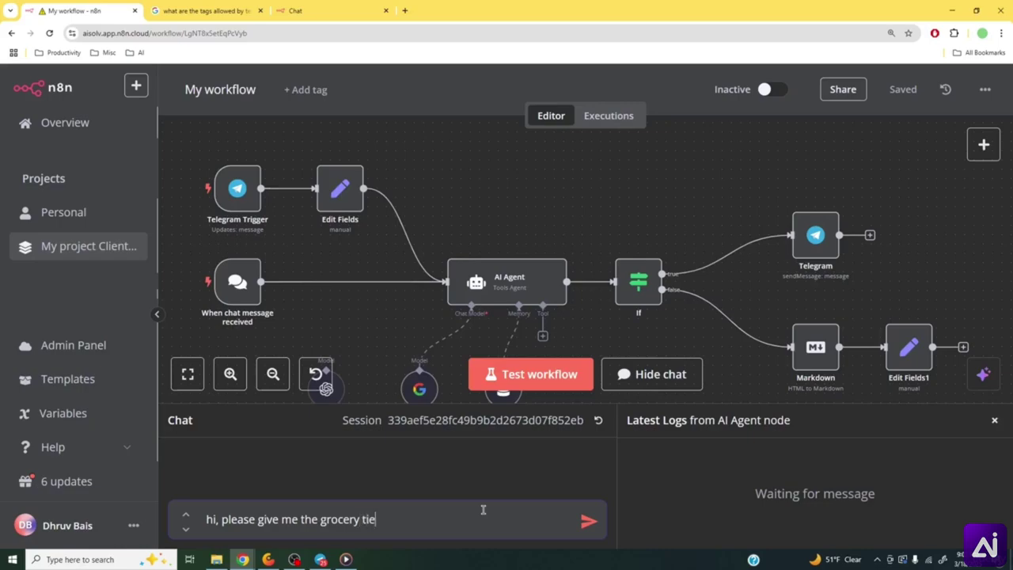
{"action": "key", "text": "BackSpace"}
{"action": "key", "text": "BackSpace"}
{"action": "key", "text": "BackSpace"}
{"action": "key", "text": "BackSpace"}
{"action": "type", "text": "items that are still in stock"}
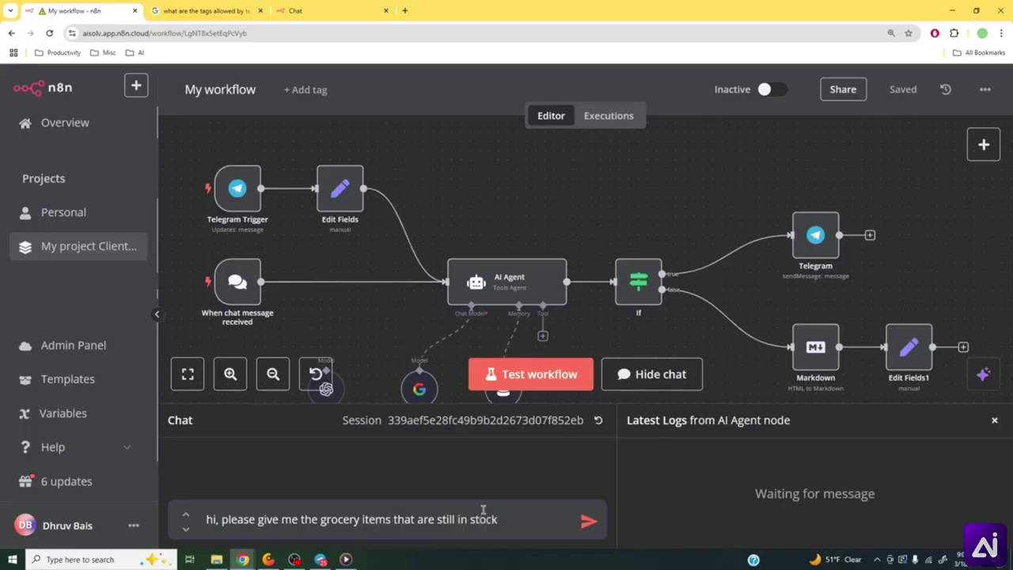
{"action": "key", "text": "Return"}
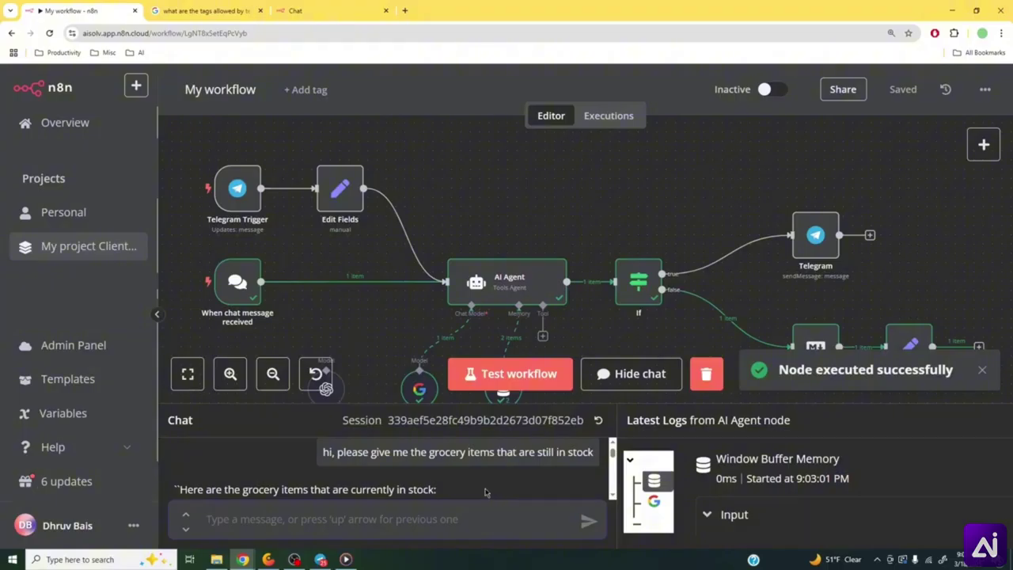
- Enlarge the chat panel and read through the grocery reply to check its list formatting
{"action": "scroll", "coordinate": [489, 490], "scroll_direction": "down", "scroll_amount": 5}
{"action": "scroll", "coordinate": [488, 485], "scroll_direction": "down", "scroll_amount": 8}
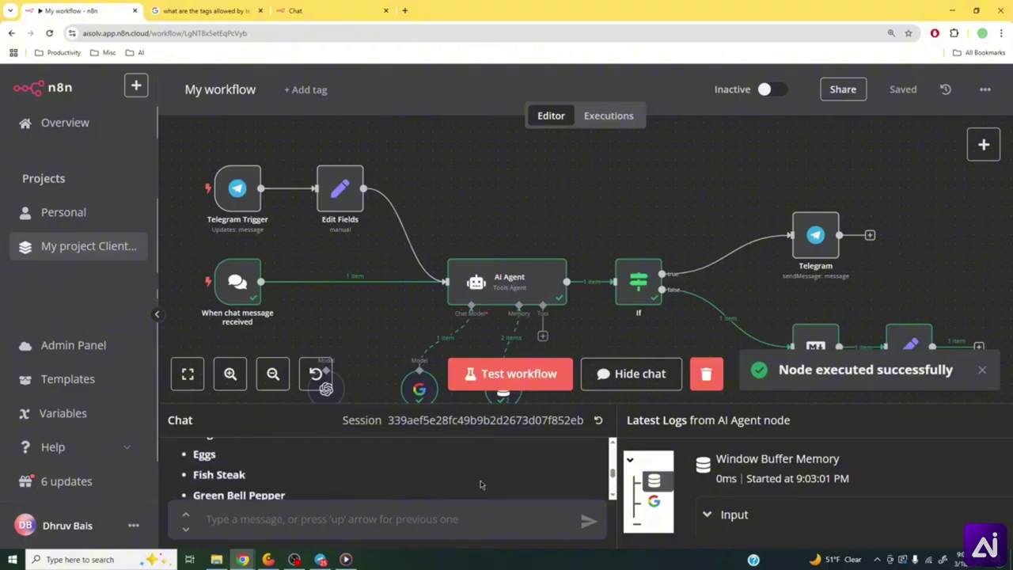
{"action": "scroll", "coordinate": [212, 464], "scroll_direction": "up", "scroll_amount": 8}
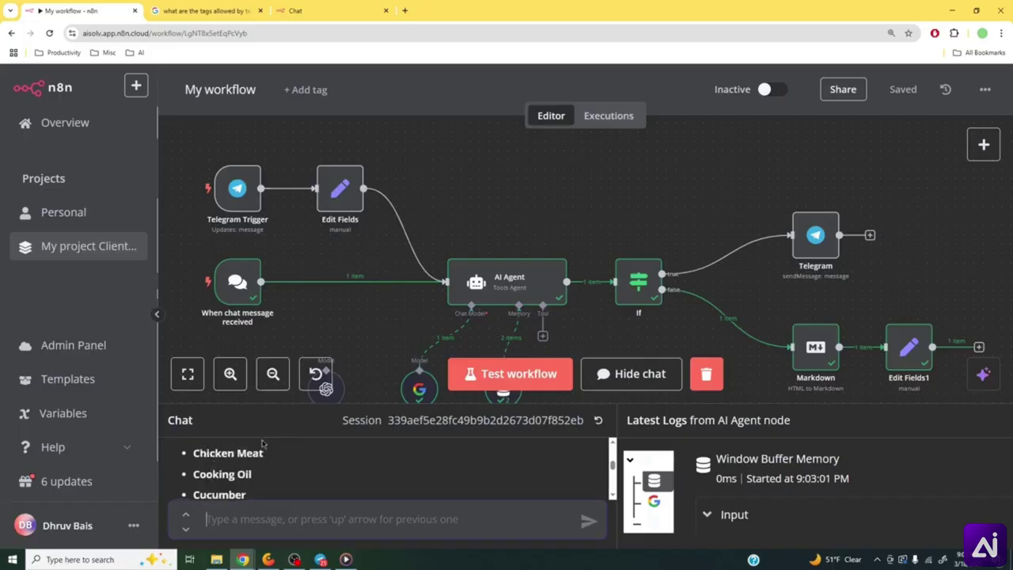
{"action": "left_click_drag", "start_coordinate": [284, 405], "coordinate": [280, 313]}
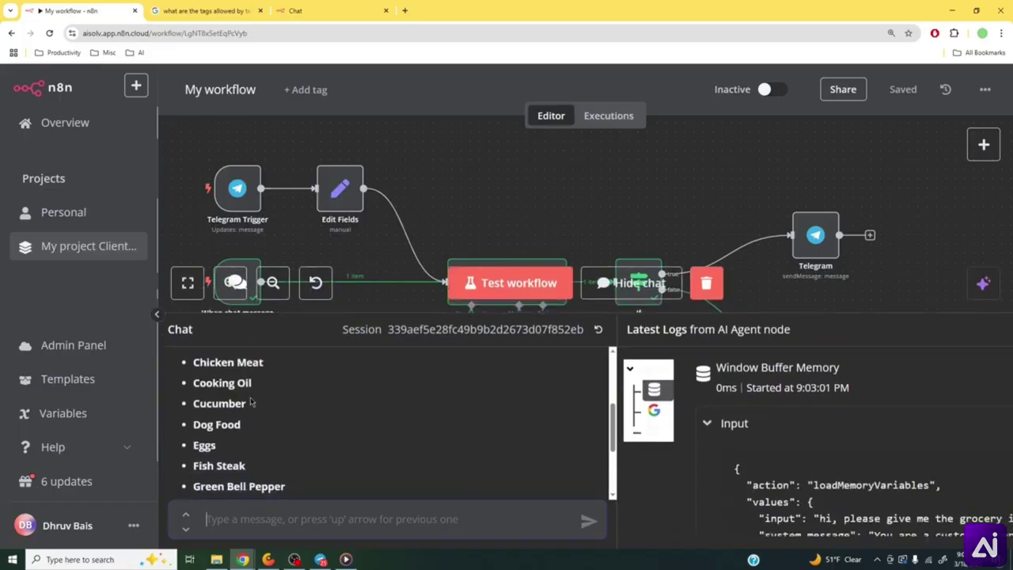
{"action": "scroll", "coordinate": [689, 201], "scroll_direction": "down", "scroll_amount": 2}
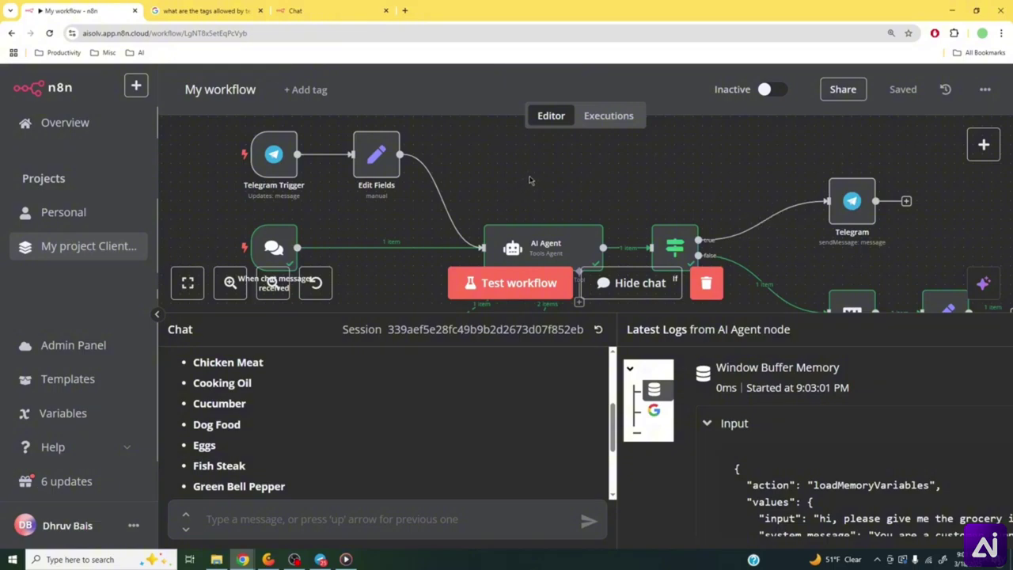
- Activate the workflow, and in Telegram ask the EcomSupport bot "what are the beauty products that you have in stock?"
{"action": "left_click", "coordinate": [769, 89]}
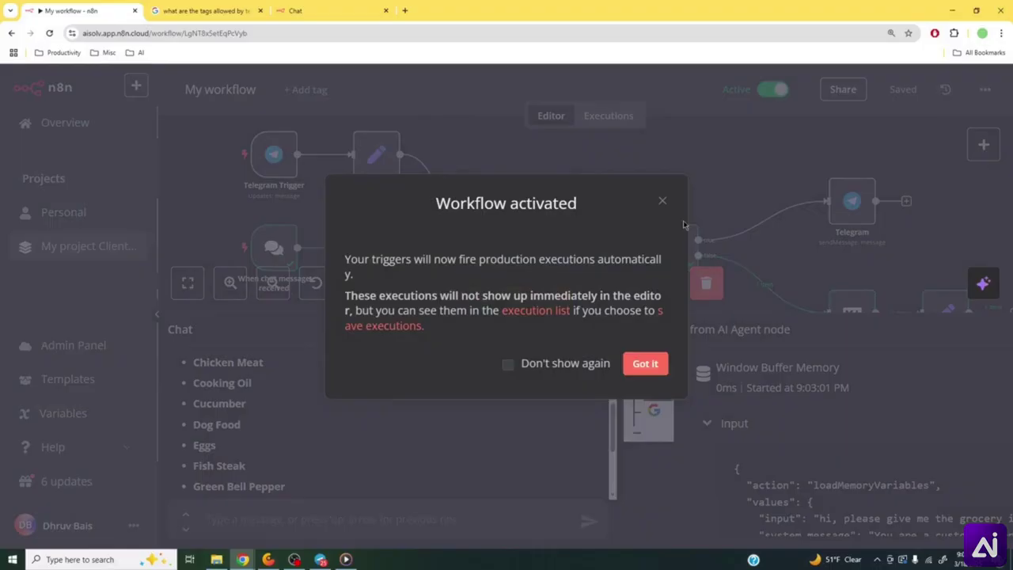
{"action": "left_click", "coordinate": [645, 363]}
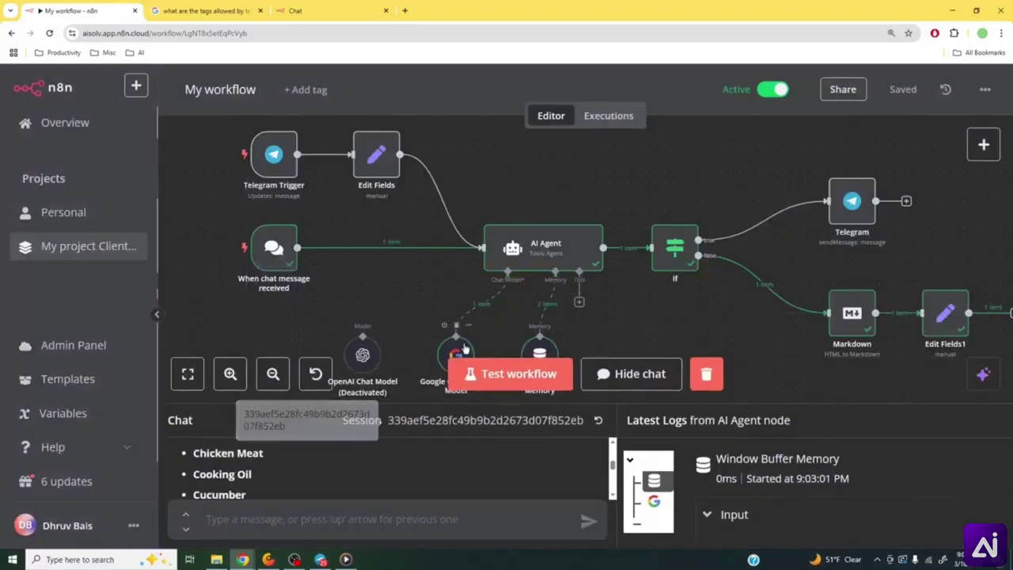
{"action": "left_click", "coordinate": [320, 558]}
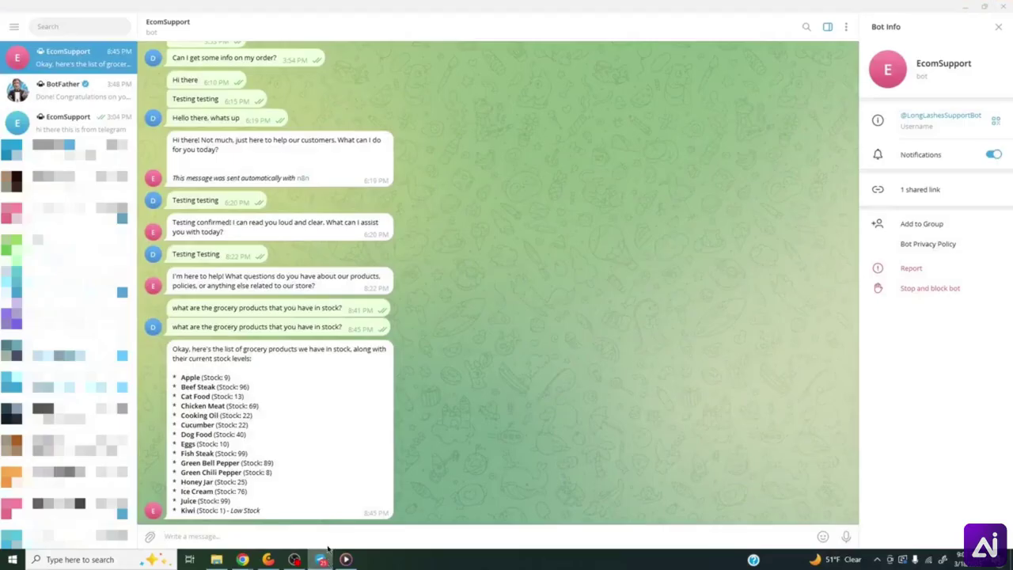
{"action": "type", "text": "what are the beau"}
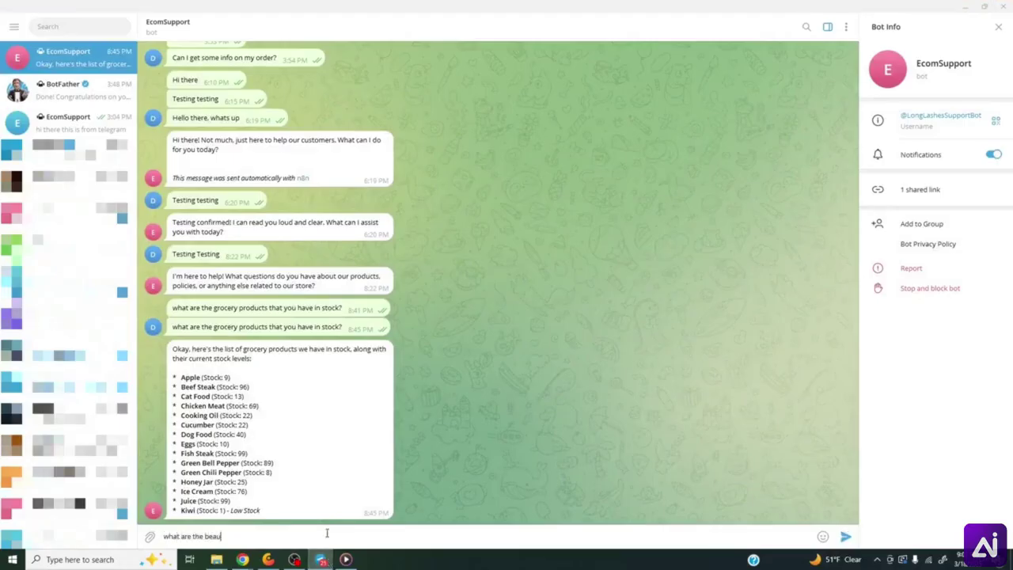
{"action": "type", "text": "ty products that you have in stock?"}
{"action": "key", "text": "Return"}
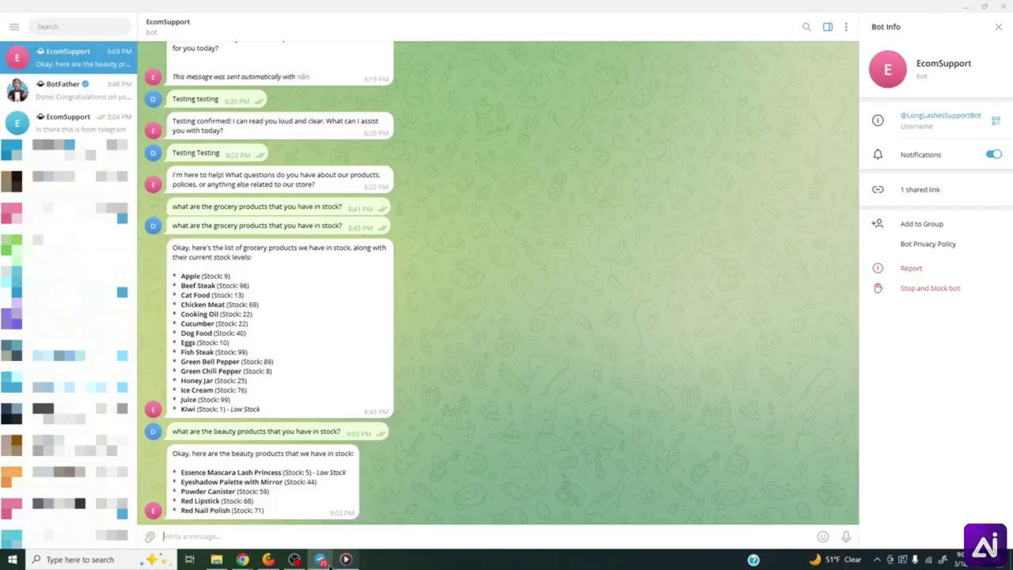
- Back in n8n, copy the chat trigger's public Chat URL and open it in a new browser tab beside the workflow
{"action": "key", "text": "alt+Tab"}
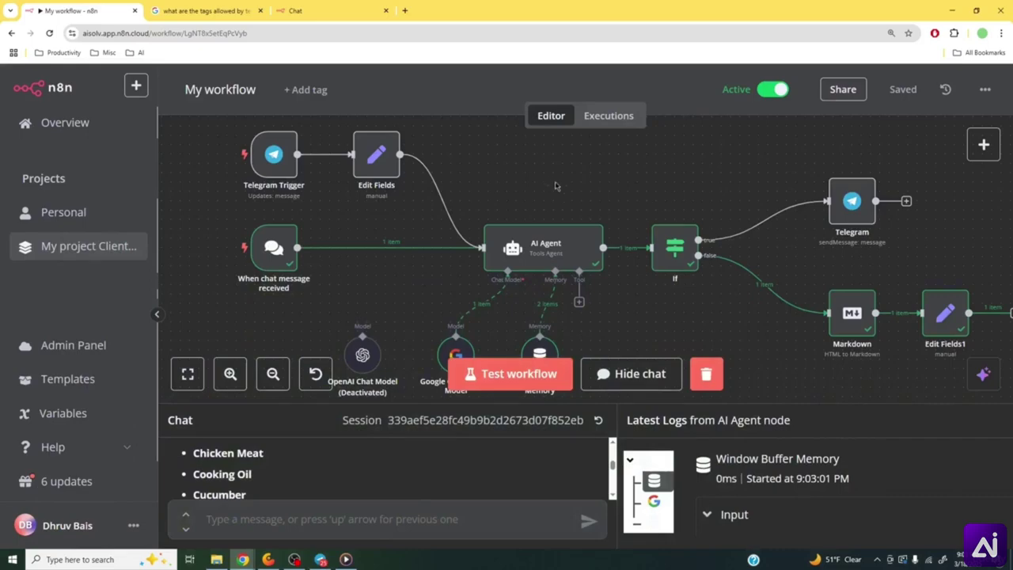
{"action": "double_click", "coordinate": [276, 248]}
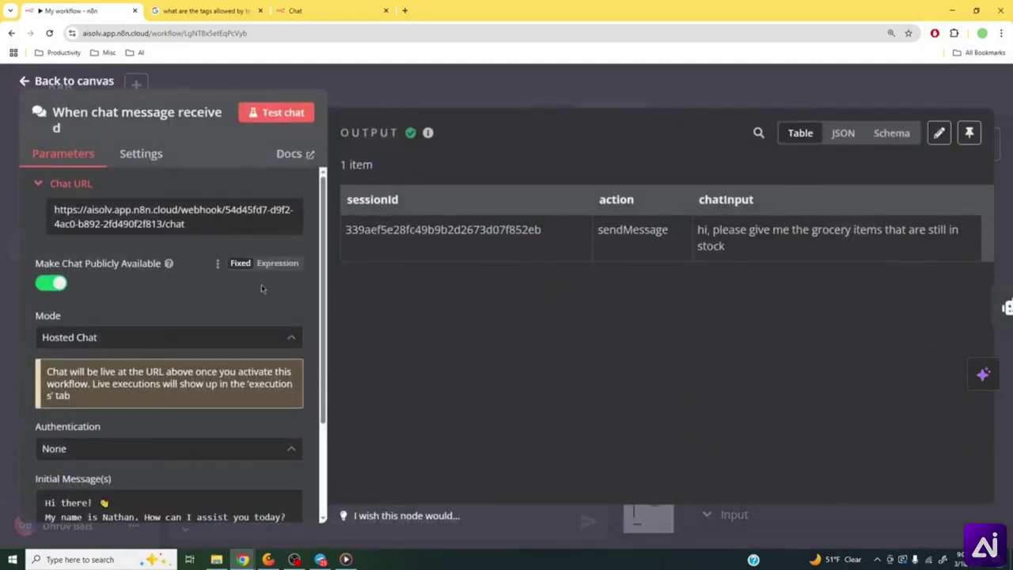
{"action": "left_click", "coordinate": [144, 229]}
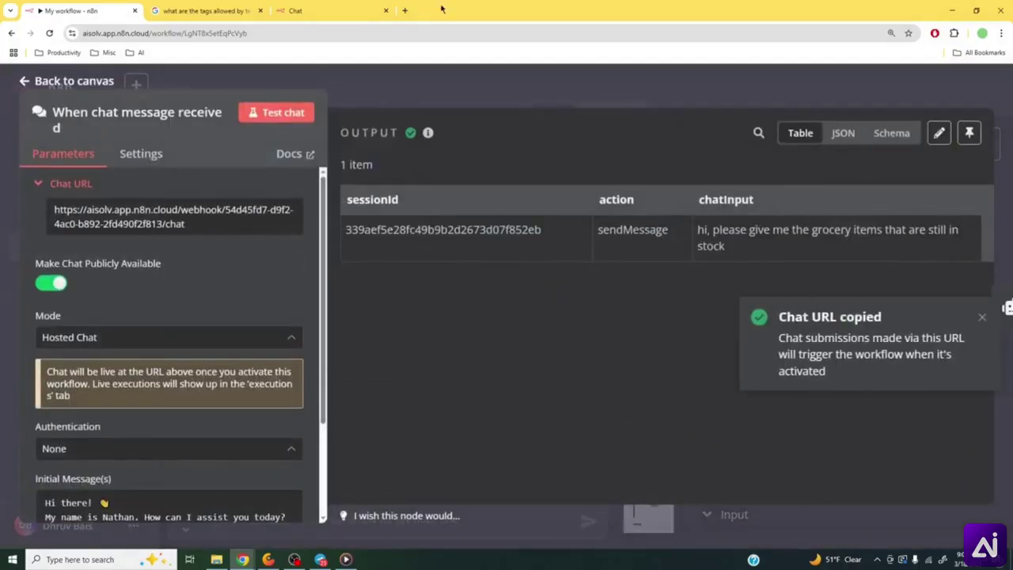
{"action": "left_click", "coordinate": [404, 10]}
{"action": "left_click_drag", "start_coordinate": [409, 9], "coordinate": [233, 10]}
{"action": "right_click", "coordinate": [220, 33]}
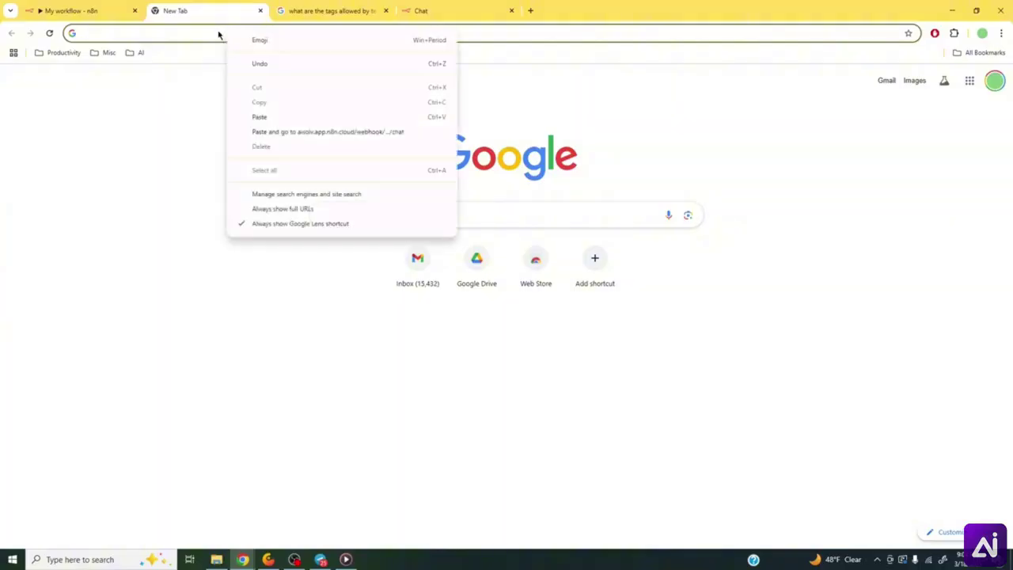
{"action": "left_click", "coordinate": [275, 126]}
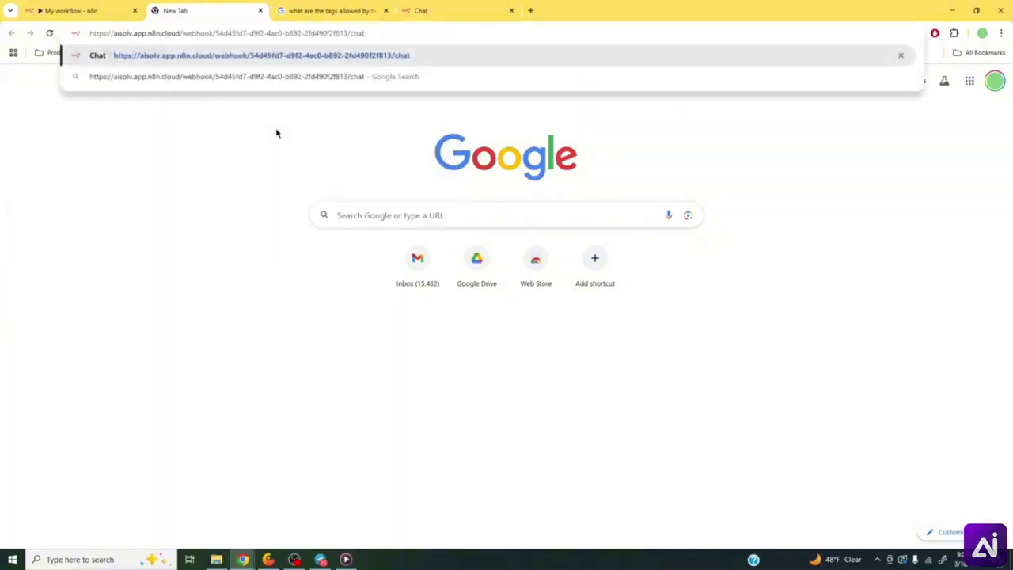
{"action": "key", "text": "Return"}
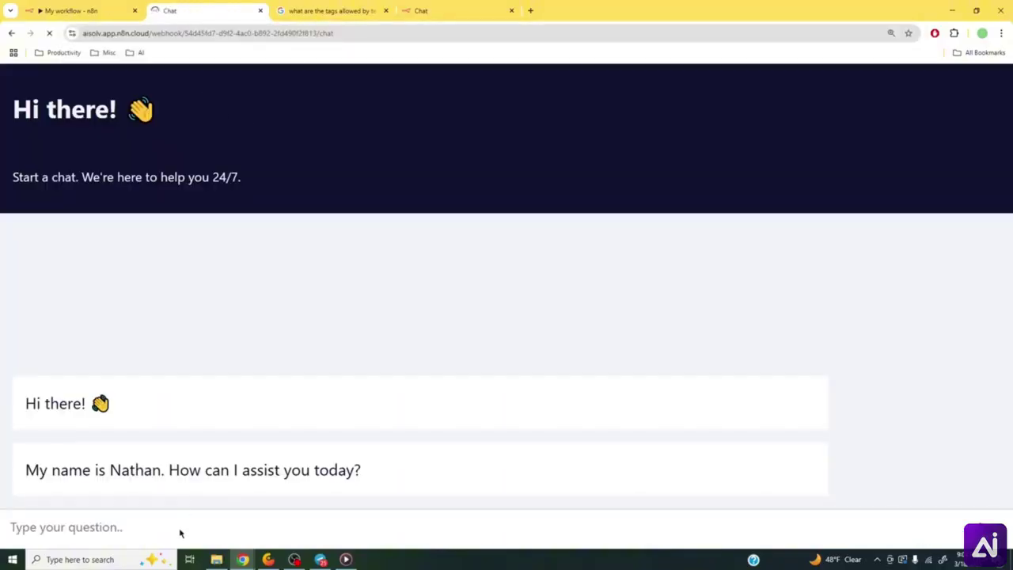
- Ask the hosted chat "hi, what are the beauty products in stock currently?"
{"action": "left_click", "coordinate": [153, 532]}
{"action": "type", "text": "hi, what"}
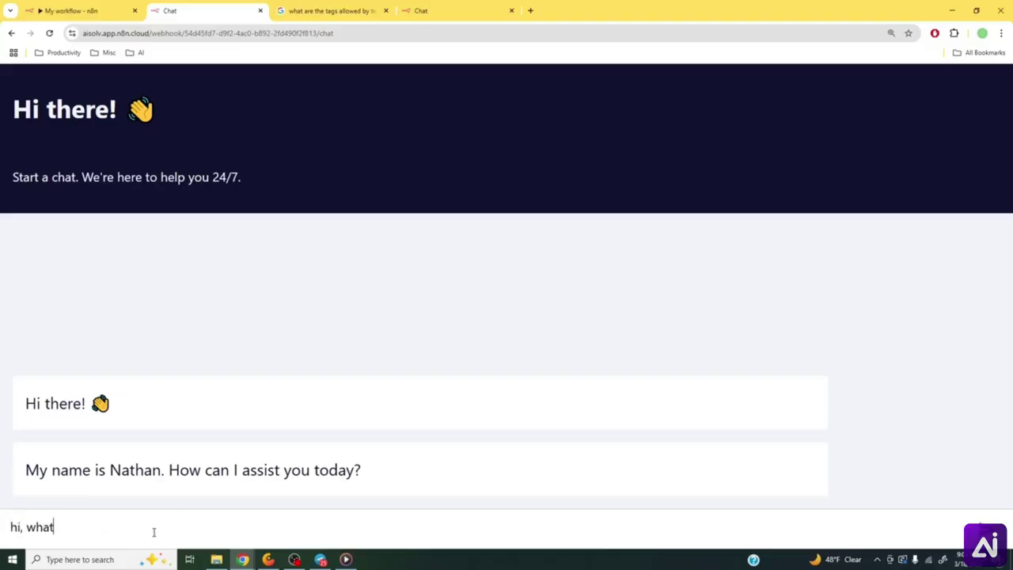
{"action": "type", "text": " are the beuat"}
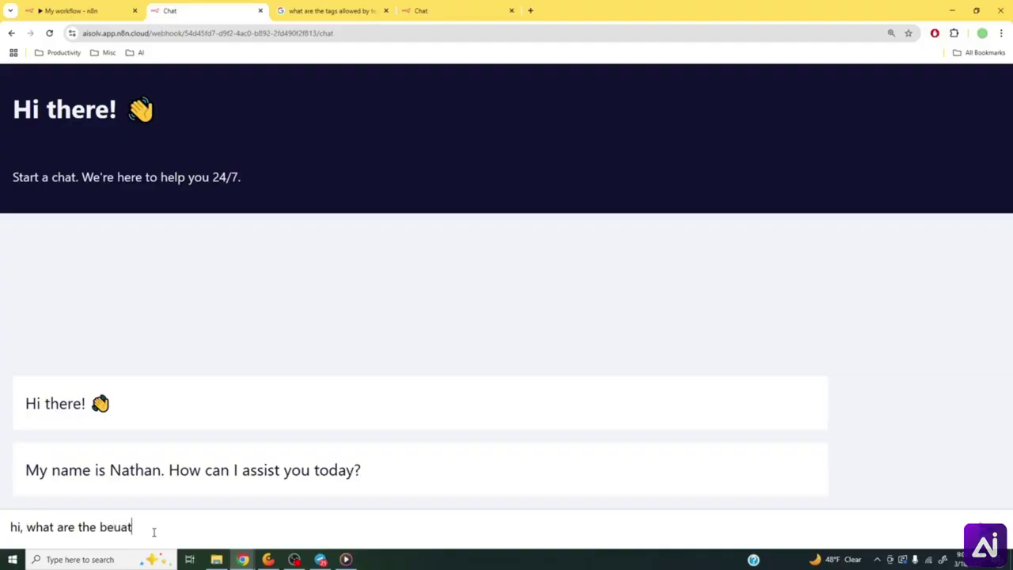
{"action": "key", "text": "BackSpace"}
{"action": "key", "text": "BackSpace"}
{"action": "type", "text": "auty products in stock currently"}
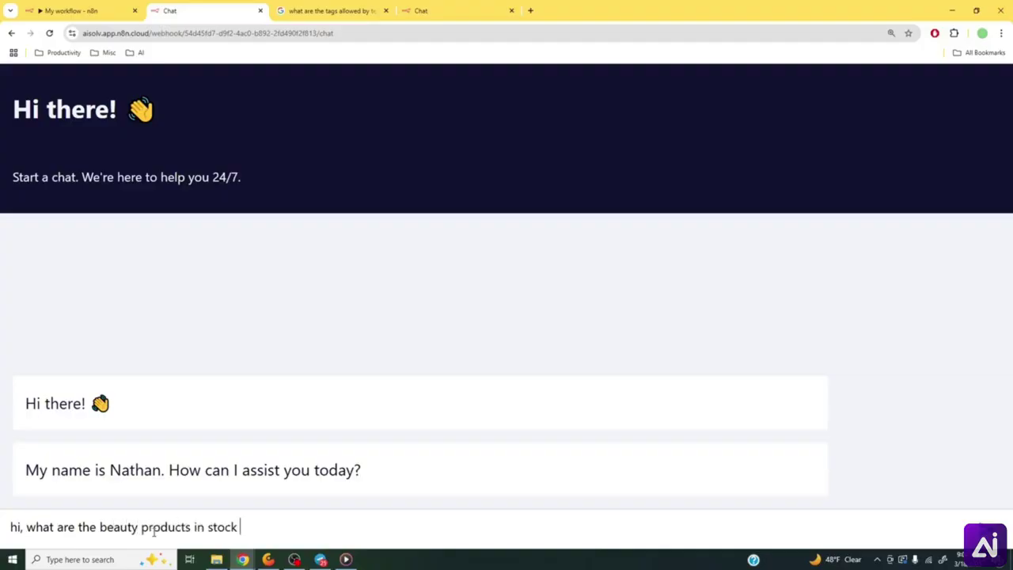
{"action": "type", "text": "?"}
{"action": "key", "text": "Return"}
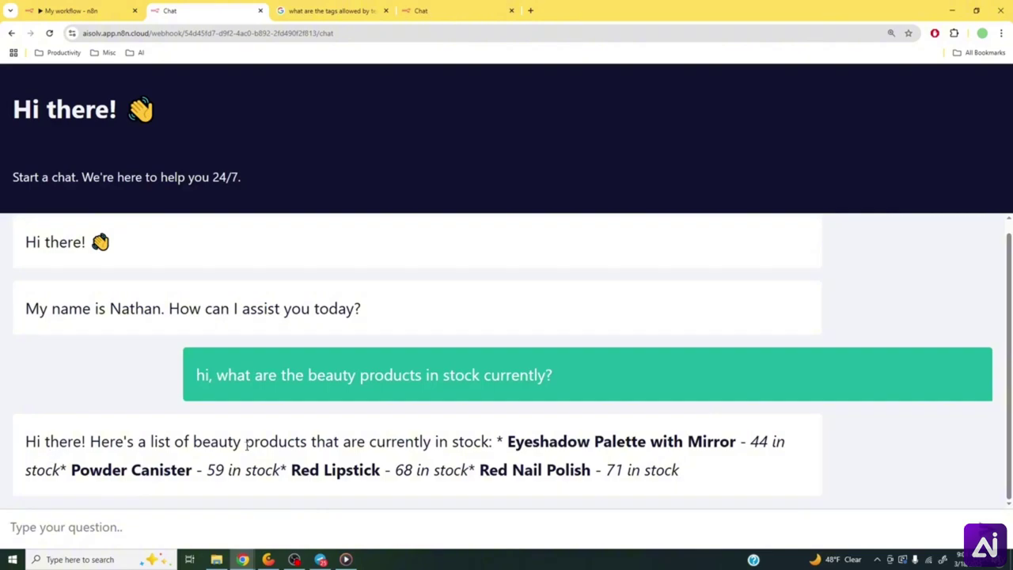
- Examine the formatting of the product names and stock amounts in the hosted chat's reply
{"action": "double_click", "coordinate": [510, 437]}
{"action": "left_click", "coordinate": [510, 438]}
{"action": "left_click_drag", "start_coordinate": [523, 445], "coordinate": [687, 447]}
{"action": "left_click_drag", "start_coordinate": [79, 470], "coordinate": [444, 471]}
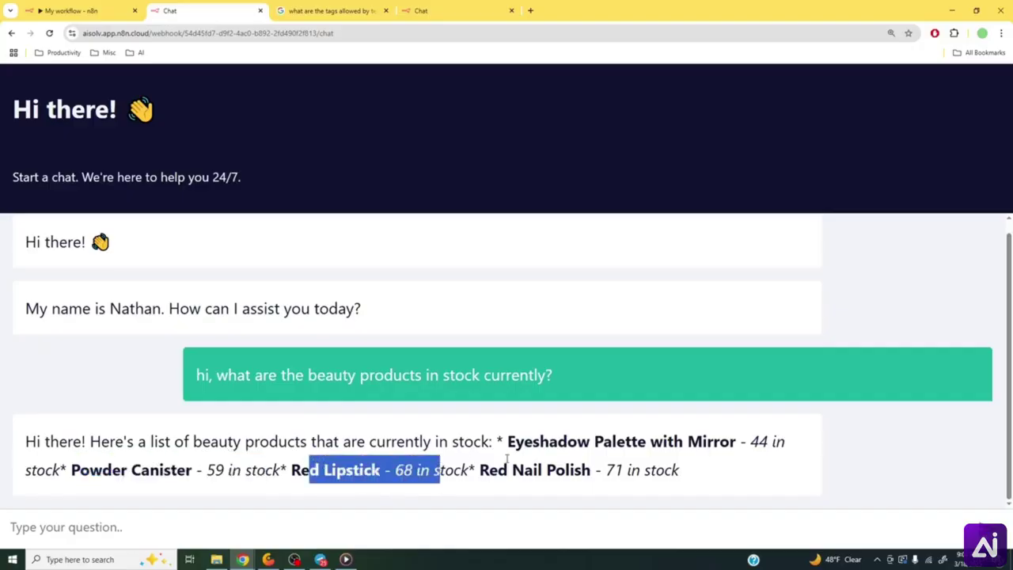
{"action": "left_click_drag", "start_coordinate": [506, 471], "coordinate": [627, 471]}
{"action": "left_click", "coordinate": [702, 467]}
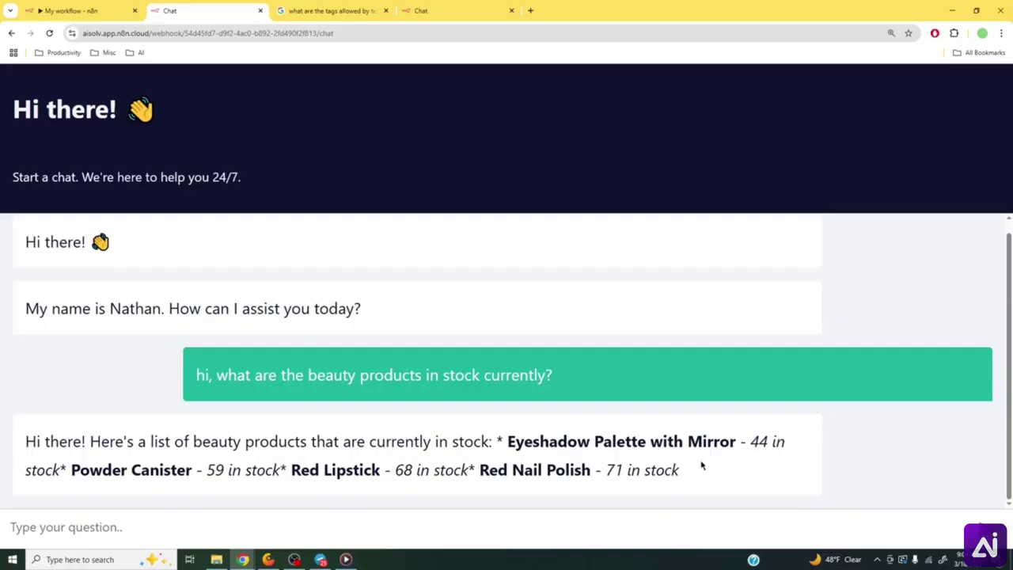
- Return to the workflow, close the chat trigger's settings and hide the chat panel
{"action": "left_click", "coordinate": [99, 10]}
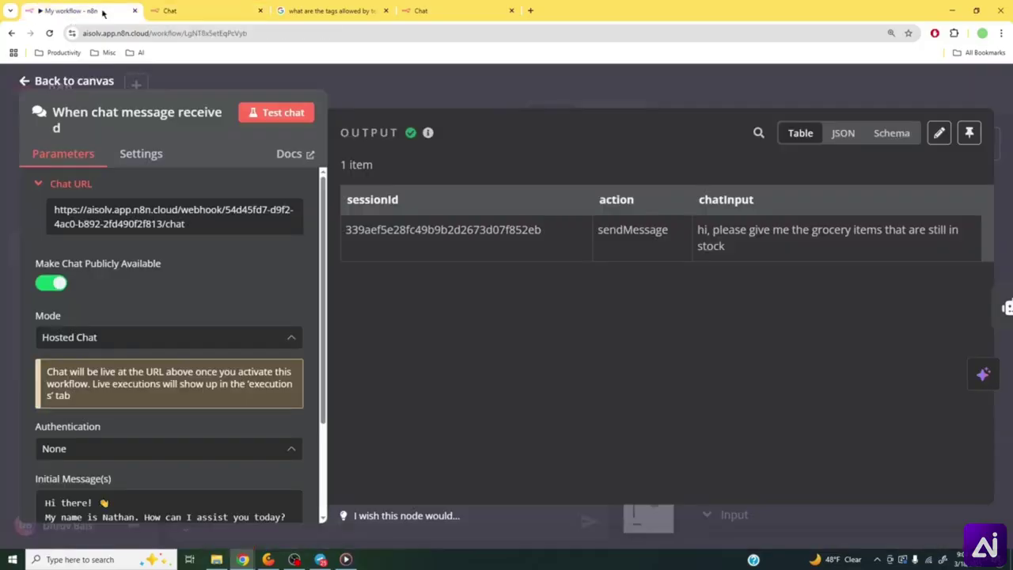
{"action": "left_click", "coordinate": [583, 89]}
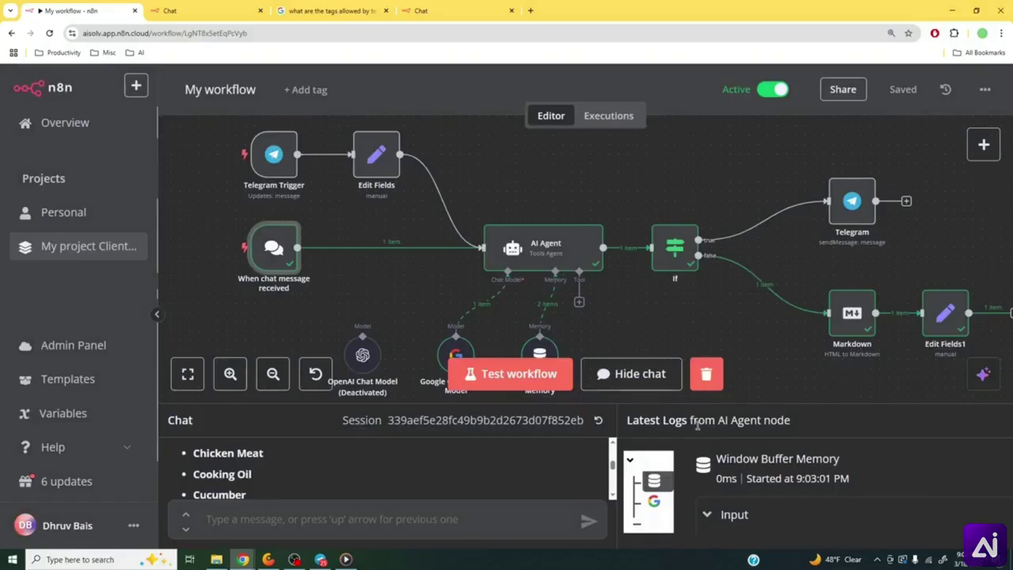
{"action": "left_click", "coordinate": [629, 373]}
{"action": "scroll", "coordinate": [669, 380], "scroll_direction": "up", "scroll_amount": 2}
{"action": "scroll", "coordinate": [657, 398], "scroll_direction": "left", "scroll_amount": 2}
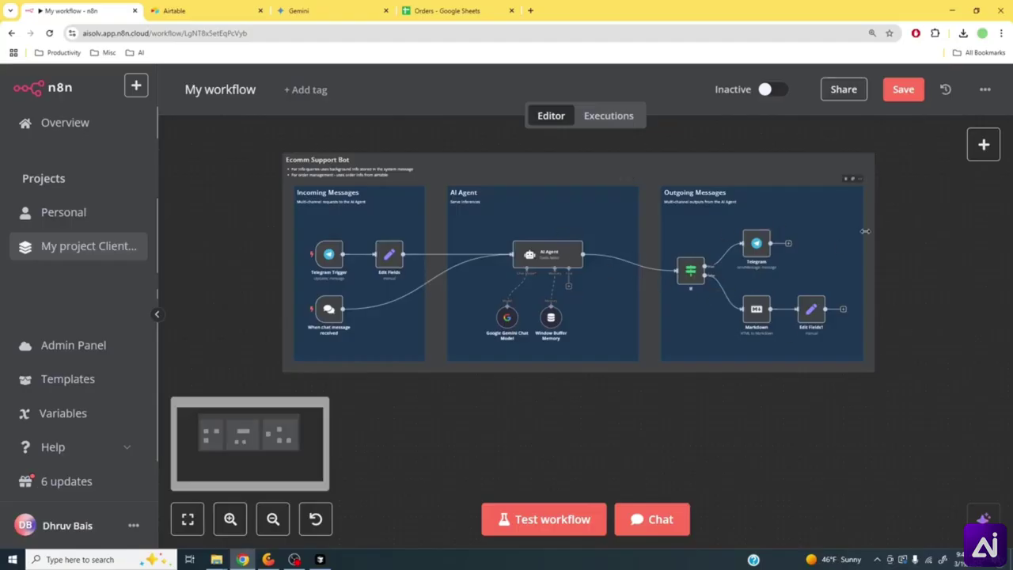
- Open the AI Agent's settings, enlarge the system message box and examine the instructions and product data it contains
{"action": "double_click", "coordinate": [544, 256]}
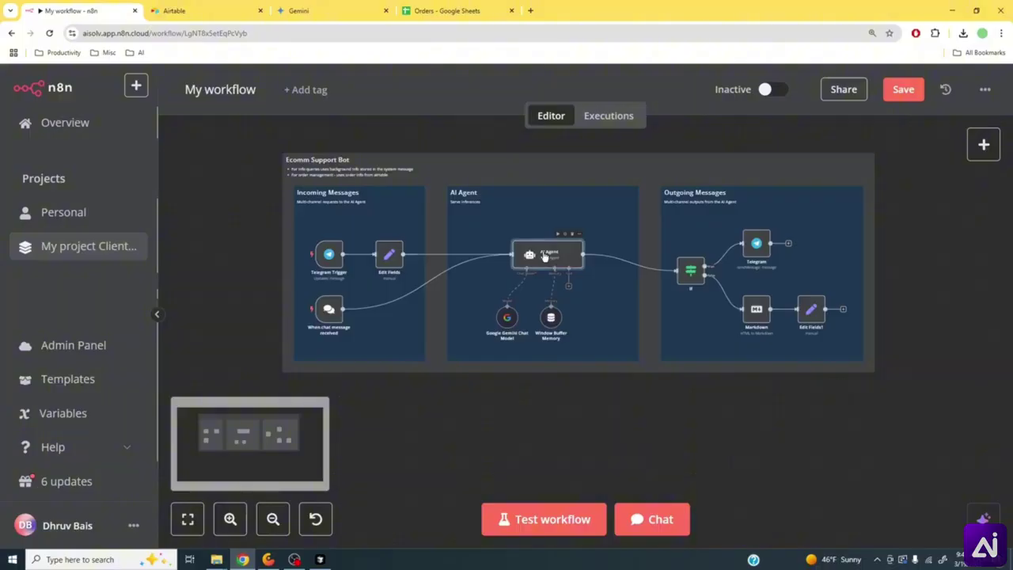
{"action": "scroll", "coordinate": [491, 449], "scroll_direction": "down", "scroll_amount": 3}
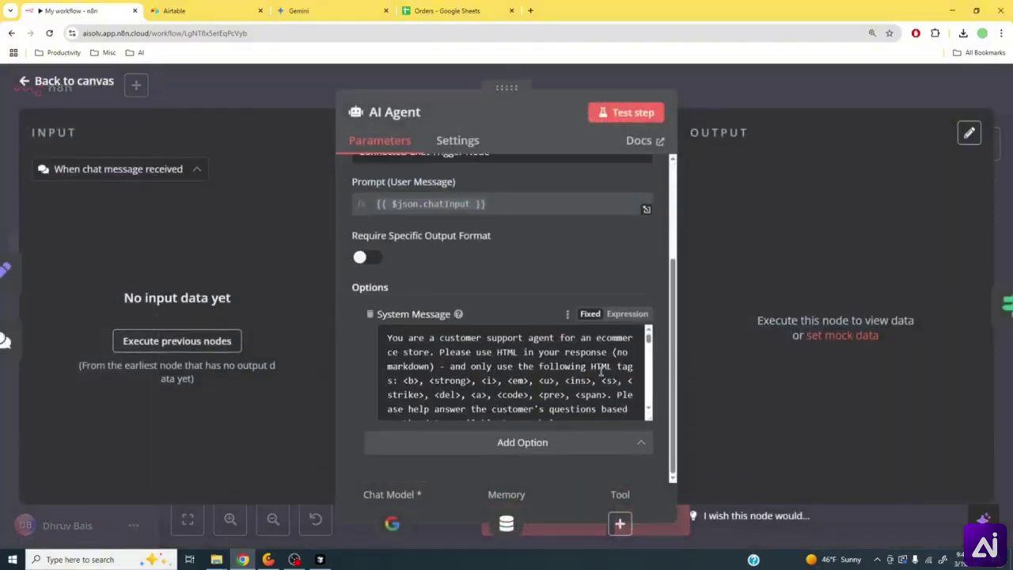
{"action": "left_click_drag", "start_coordinate": [648, 339], "coordinate": [649, 354]}
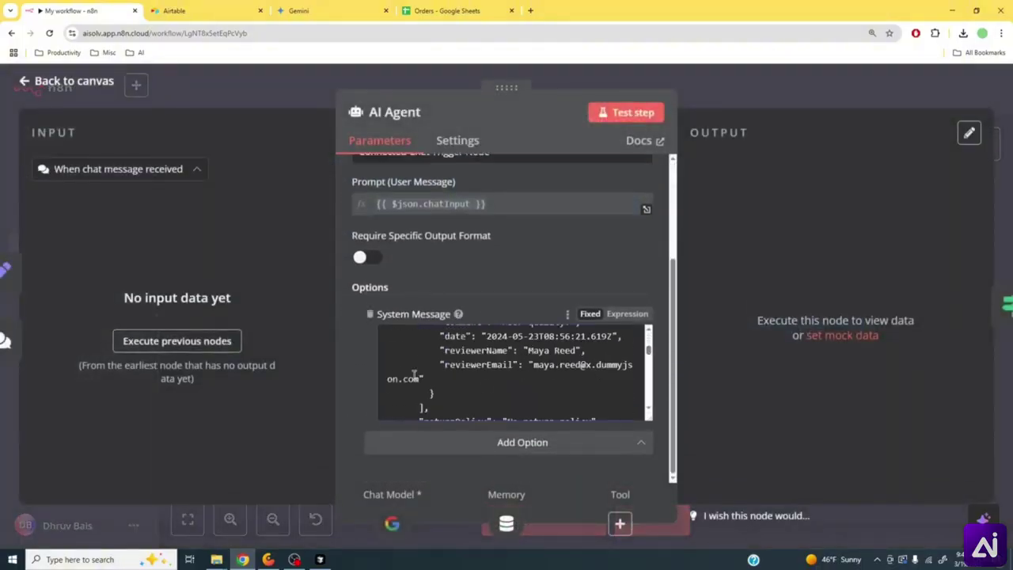
{"action": "scroll", "coordinate": [512, 373], "scroll_direction": "down", "scroll_amount": 3}
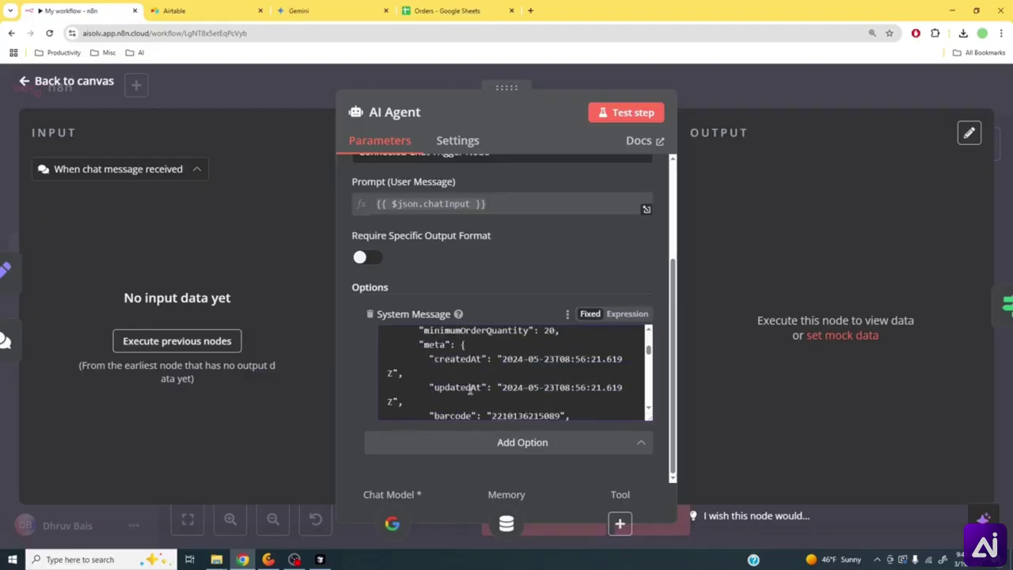
{"action": "scroll", "coordinate": [470, 389], "scroll_direction": "down", "scroll_amount": 2}
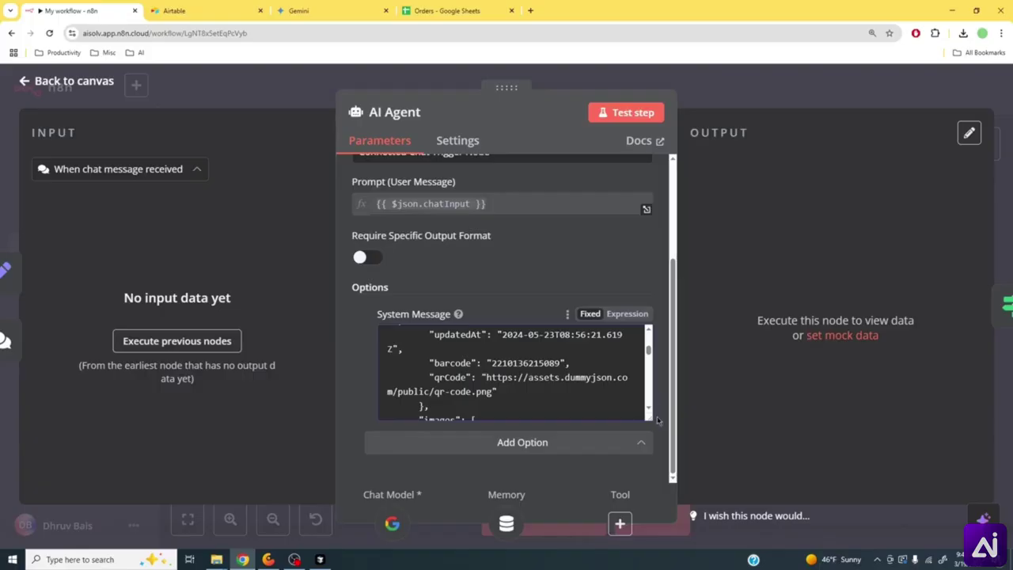
{"action": "left_click_drag", "start_coordinate": [647, 416], "coordinate": [645, 468]}
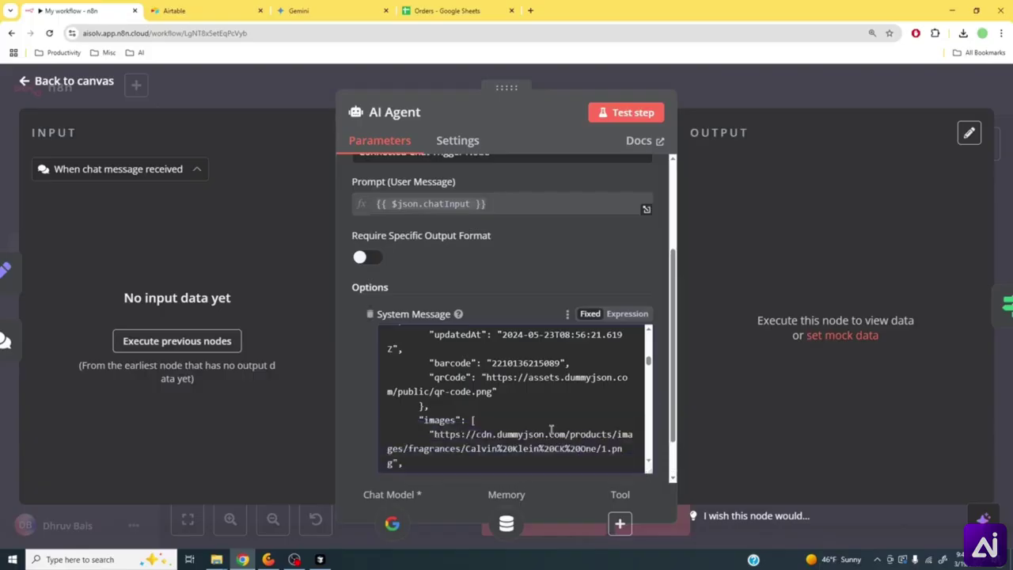
{"action": "scroll", "coordinate": [546, 419], "scroll_direction": "up", "scroll_amount": 5}
{"action": "scroll", "coordinate": [546, 422], "scroll_direction": "up", "scroll_amount": 10}
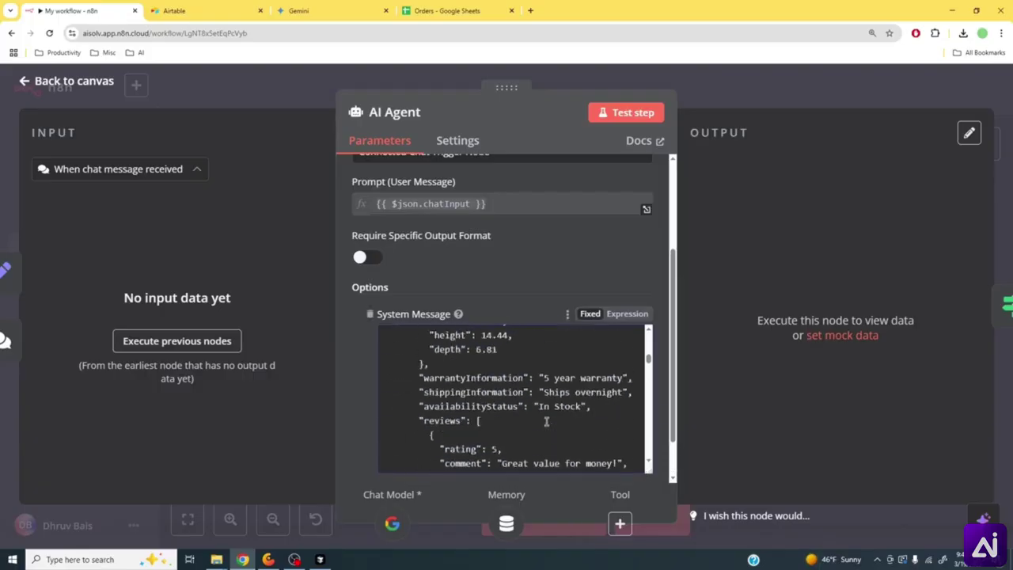
{"action": "left_click_drag", "start_coordinate": [648, 359], "coordinate": [648, 337]}
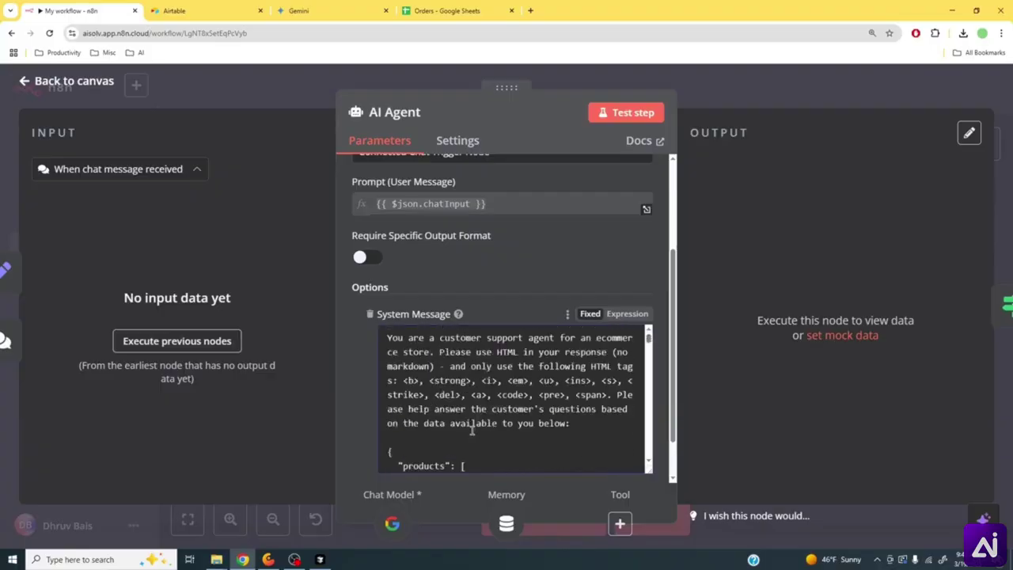
- Examine the first product's description, price, stock, warranty and shipping fields in the system message, and close the AI Agent's settings
{"action": "scroll", "coordinate": [471, 432], "scroll_direction": "down", "scroll_amount": 1}
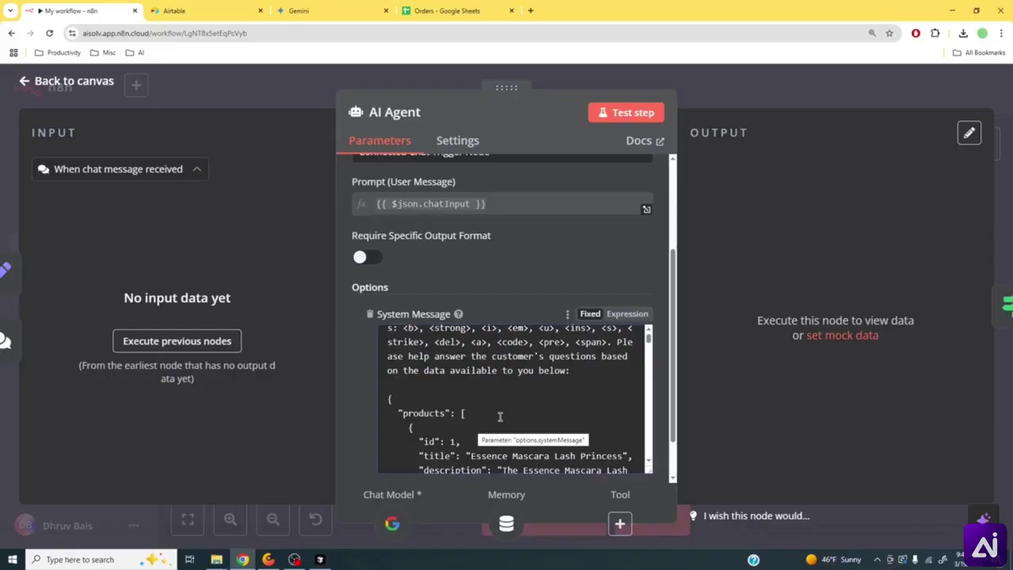
{"action": "scroll", "coordinate": [495, 415], "scroll_direction": "down", "scroll_amount": 3}
{"action": "scroll", "coordinate": [495, 414], "scroll_direction": "down", "scroll_amount": 2}
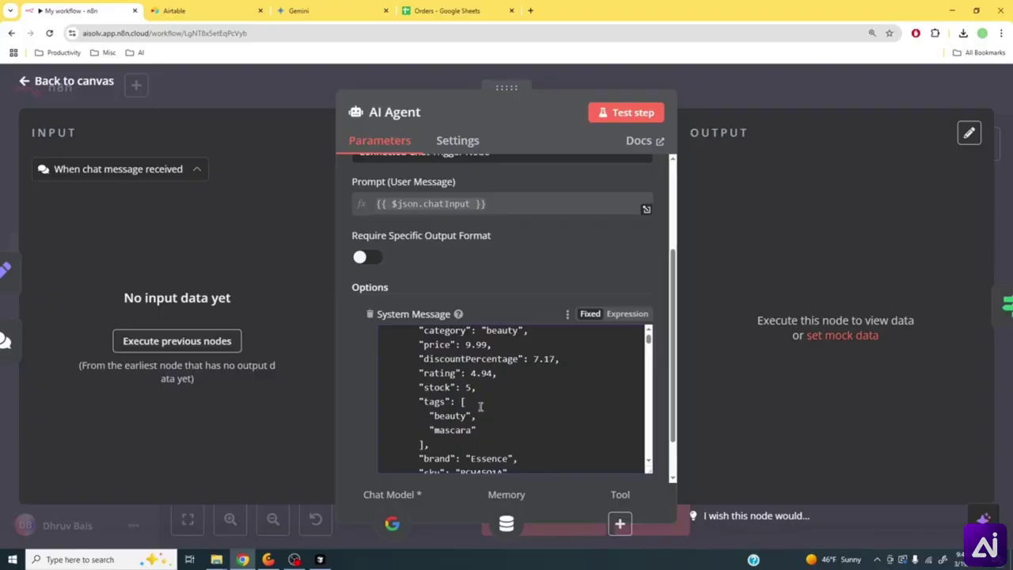
{"action": "scroll", "coordinate": [481, 428], "scroll_direction": "down", "scroll_amount": 1}
{"action": "scroll", "coordinate": [481, 434], "scroll_direction": "down", "scroll_amount": 3}
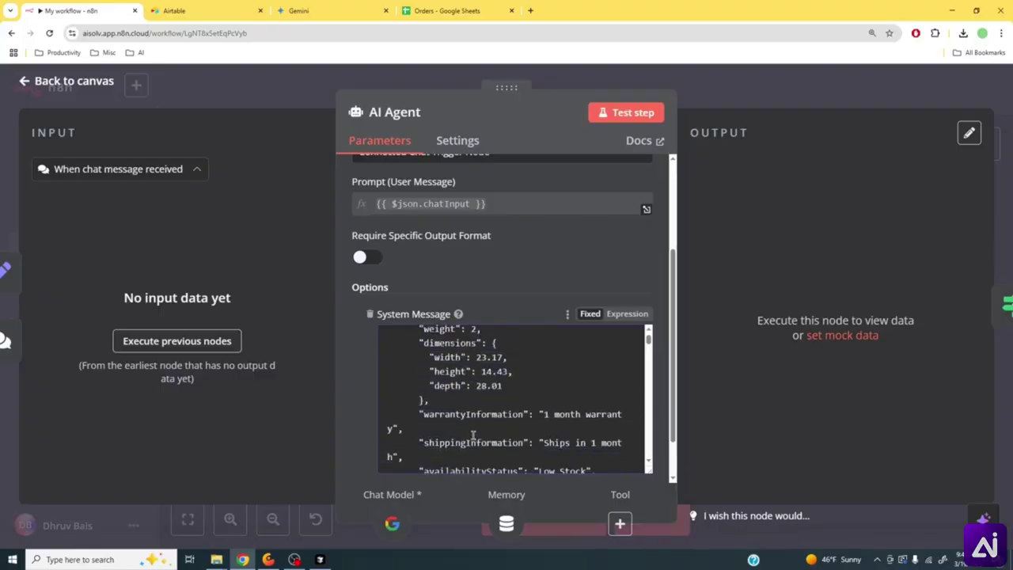
{"action": "scroll", "coordinate": [473, 435], "scroll_direction": "up", "scroll_amount": 2}
{"action": "scroll", "coordinate": [473, 433], "scroll_direction": "up", "scroll_amount": 1}
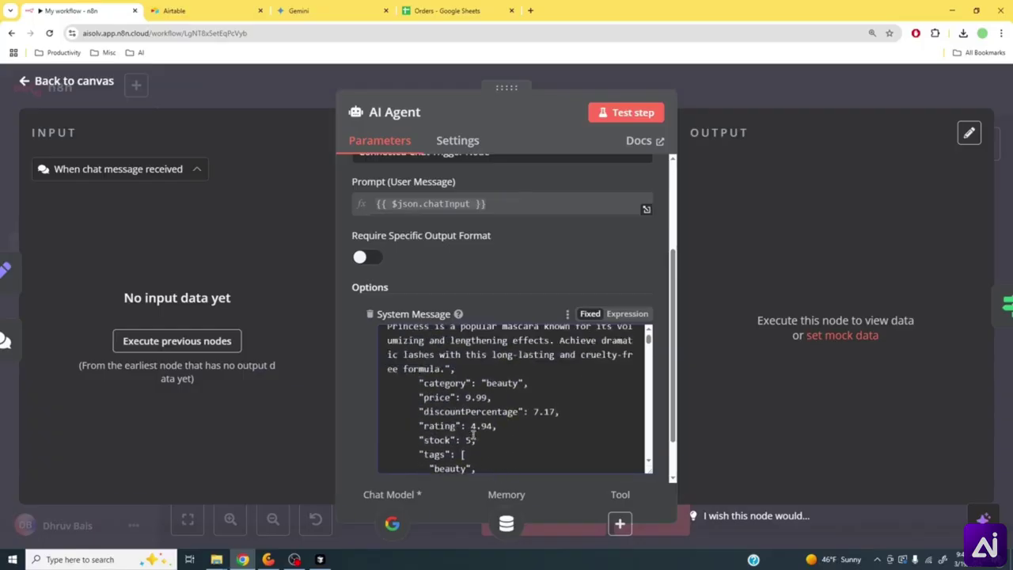
{"action": "scroll", "coordinate": [496, 417], "scroll_direction": "up", "scroll_amount": 4}
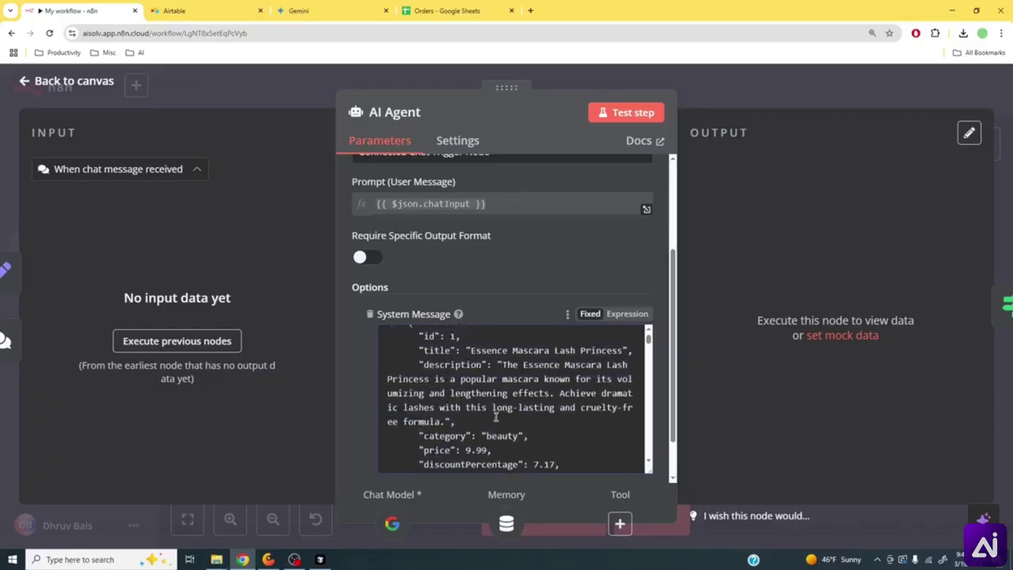
{"action": "scroll", "coordinate": [496, 427], "scroll_direction": "down", "scroll_amount": 1}
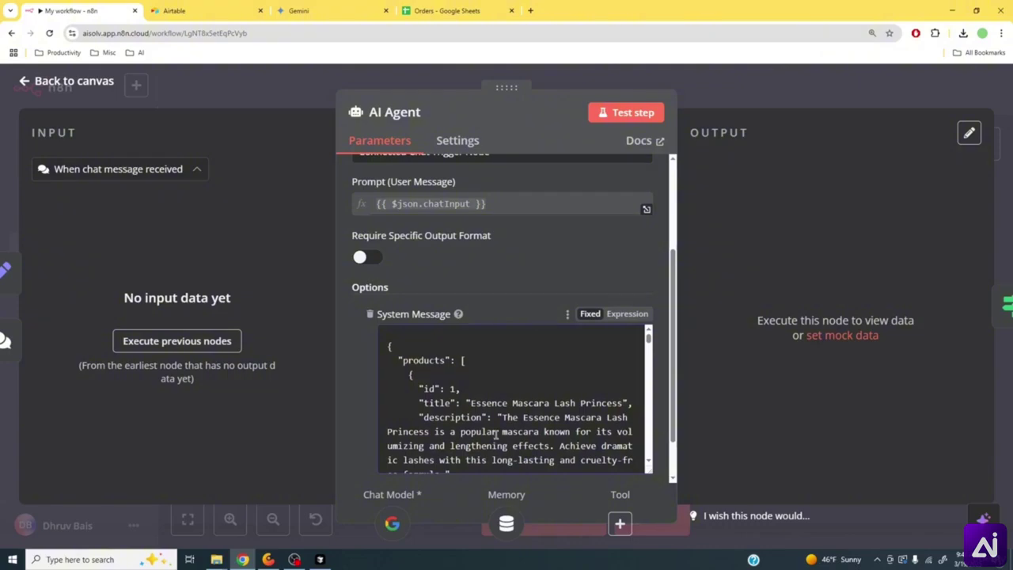
{"action": "left_click", "coordinate": [707, 103]}
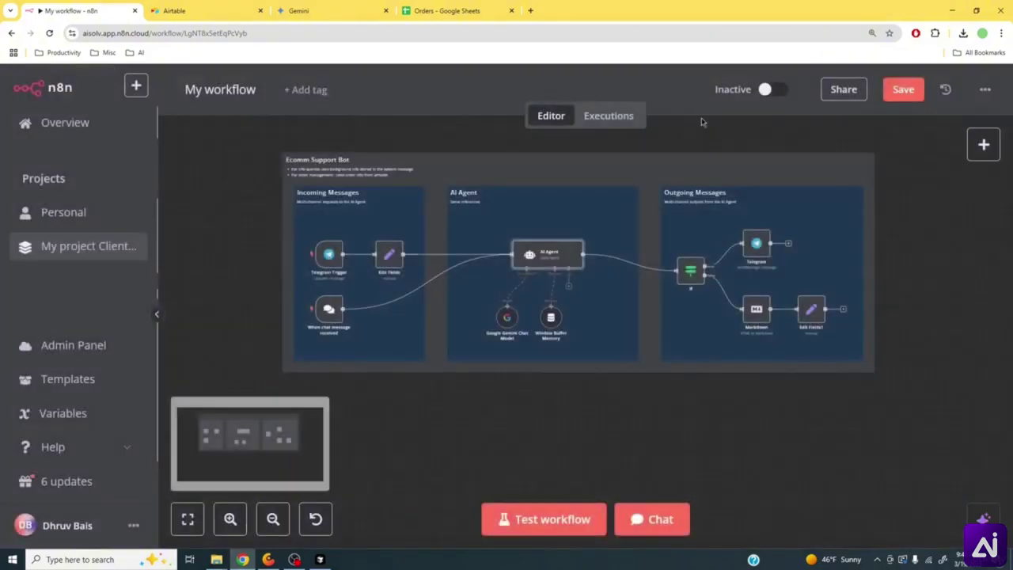
- Switch to Airtable and create a new base from scratch in Workspace 2
{"action": "left_click", "coordinate": [214, 10]}
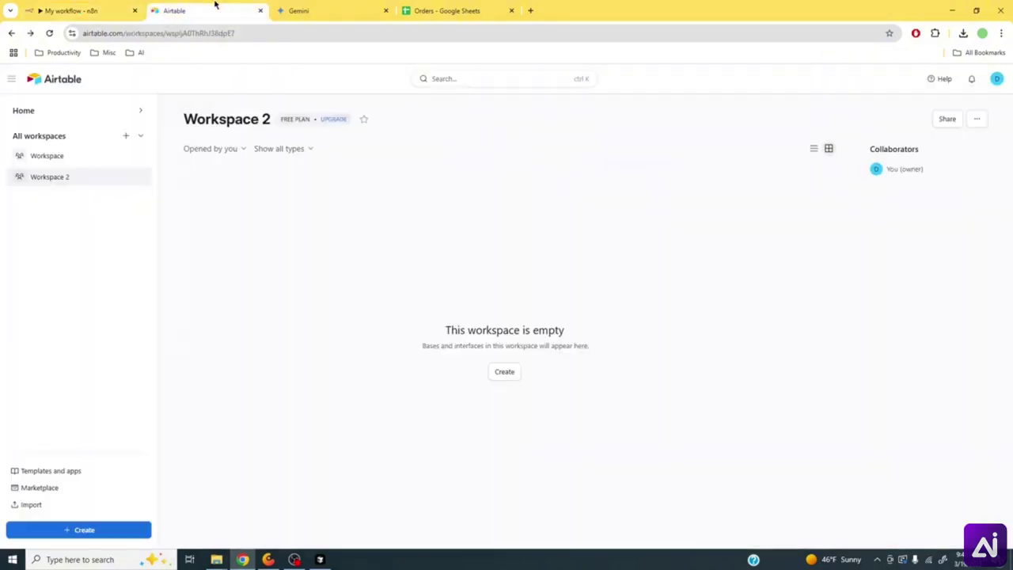
{"action": "left_click", "coordinate": [504, 373]}
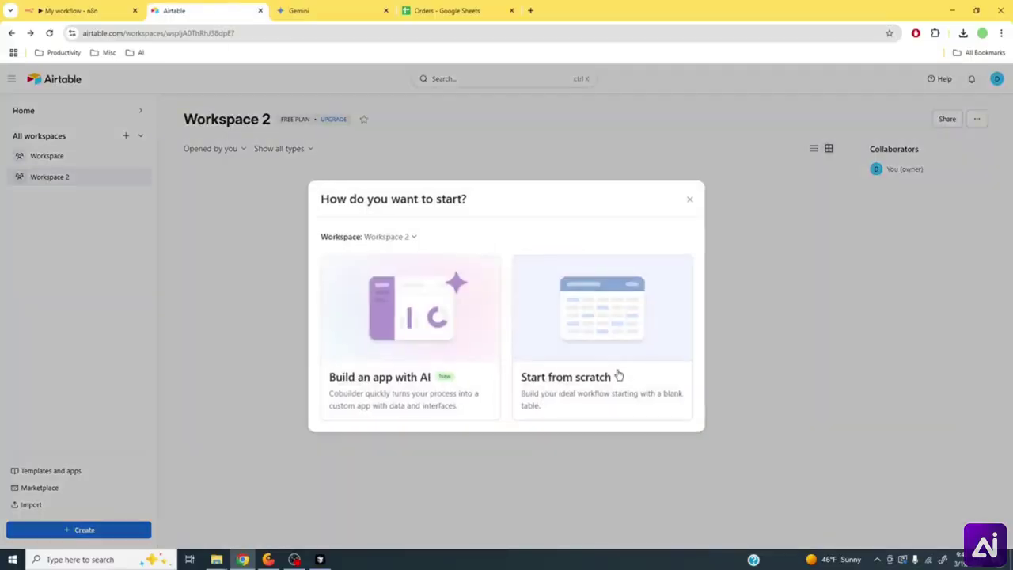
{"action": "left_click", "coordinate": [314, 172]}
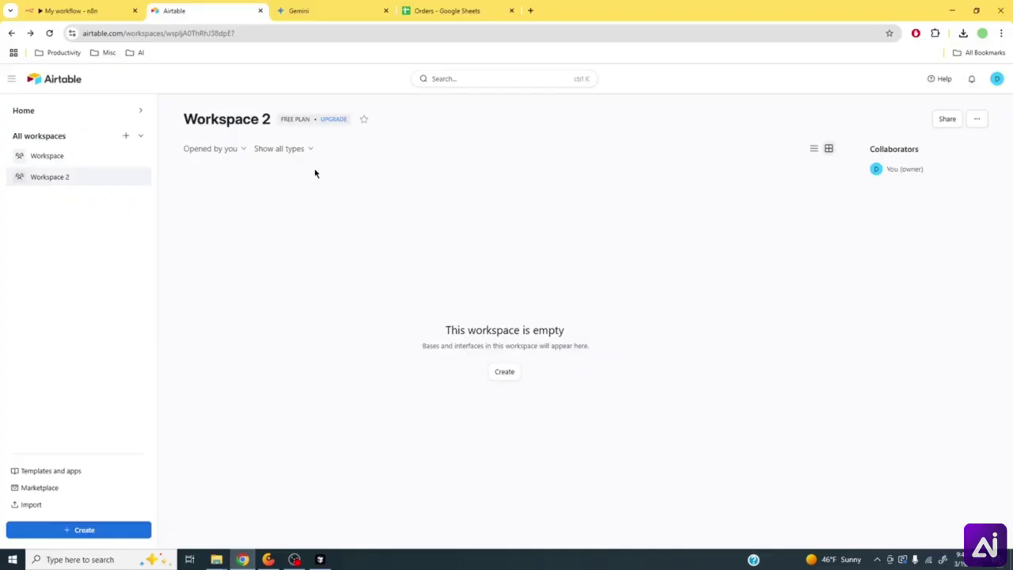
{"action": "left_click", "coordinate": [513, 373]}
{"action": "left_click", "coordinate": [610, 337]}
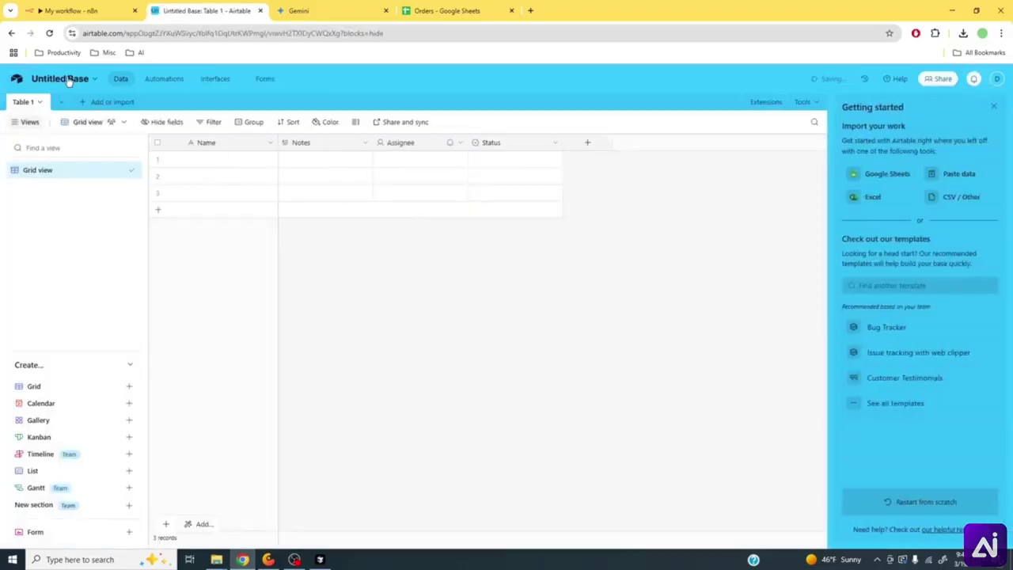
- Rename the untitled base as Database and close its getting-started suggestions
{"action": "left_click", "coordinate": [71, 79]}
{"action": "type", "text": "D"}
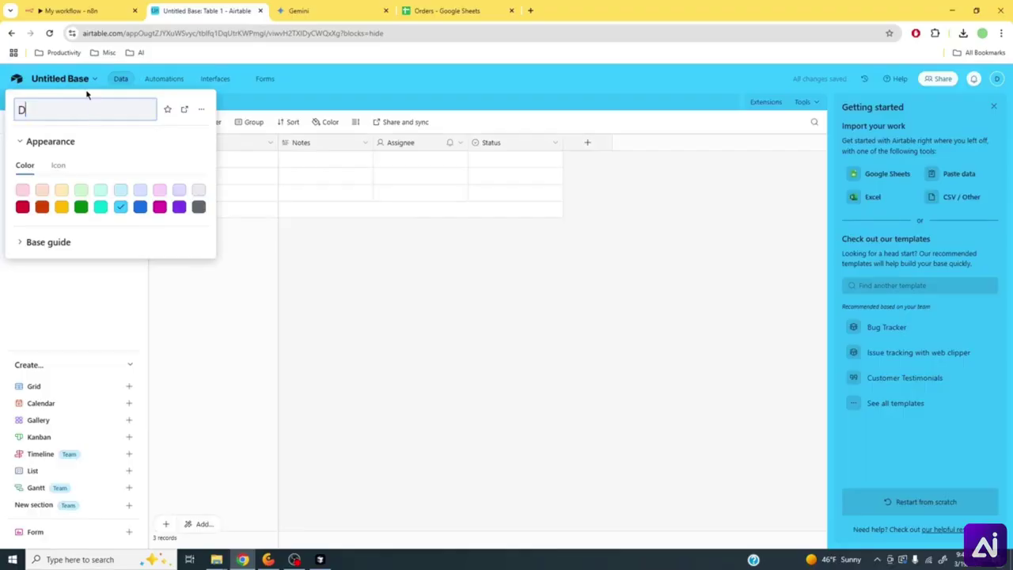
{"action": "type", "text": "atabase"}
{"action": "left_click", "coordinate": [370, 265]}
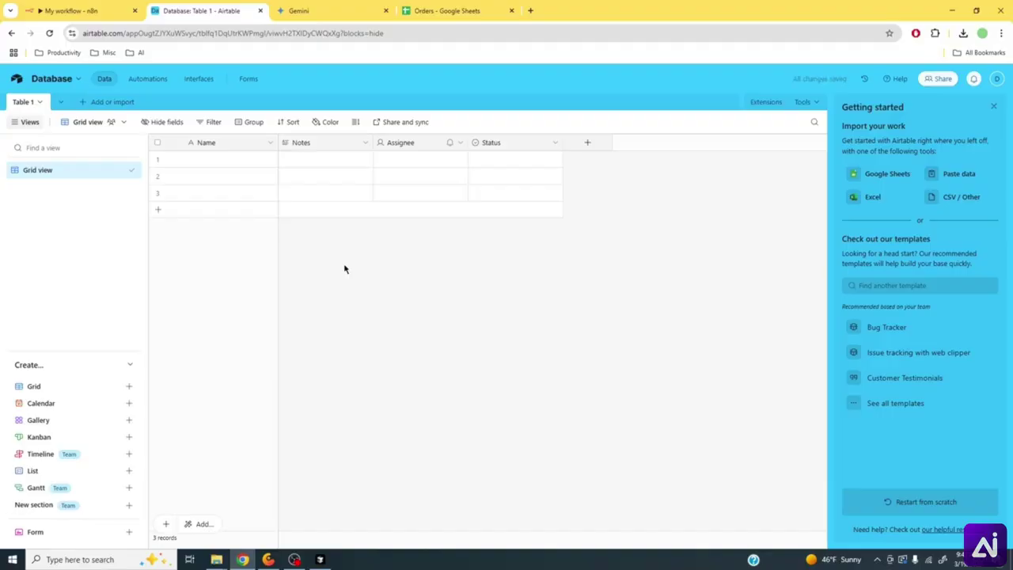
{"action": "left_click", "coordinate": [993, 106]}
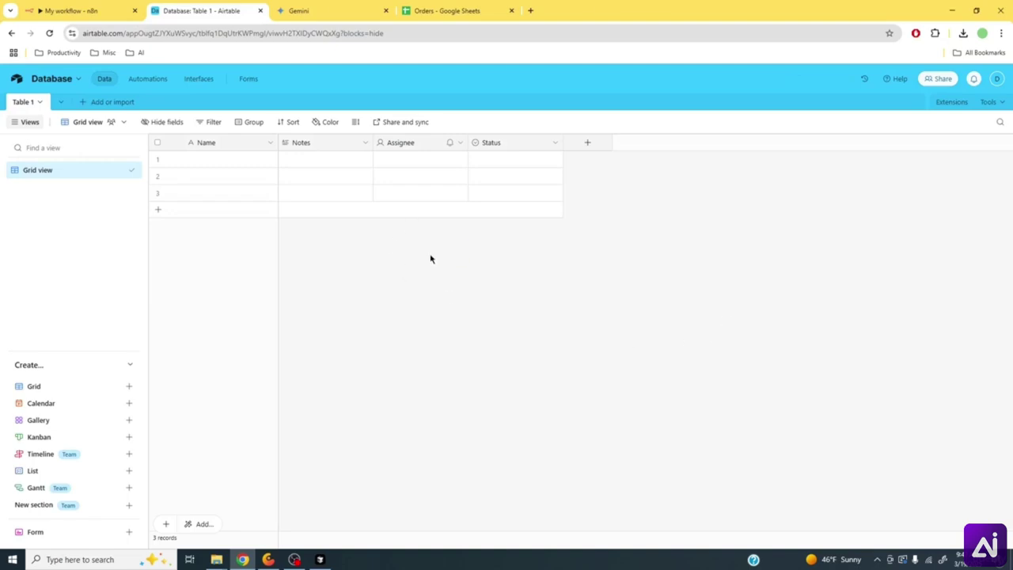
- In Gemini, draft a prompt requesting a csv file of 25 beauty store orders with order number, order details, order date and order status columns
{"action": "left_click", "coordinate": [268, 559]}
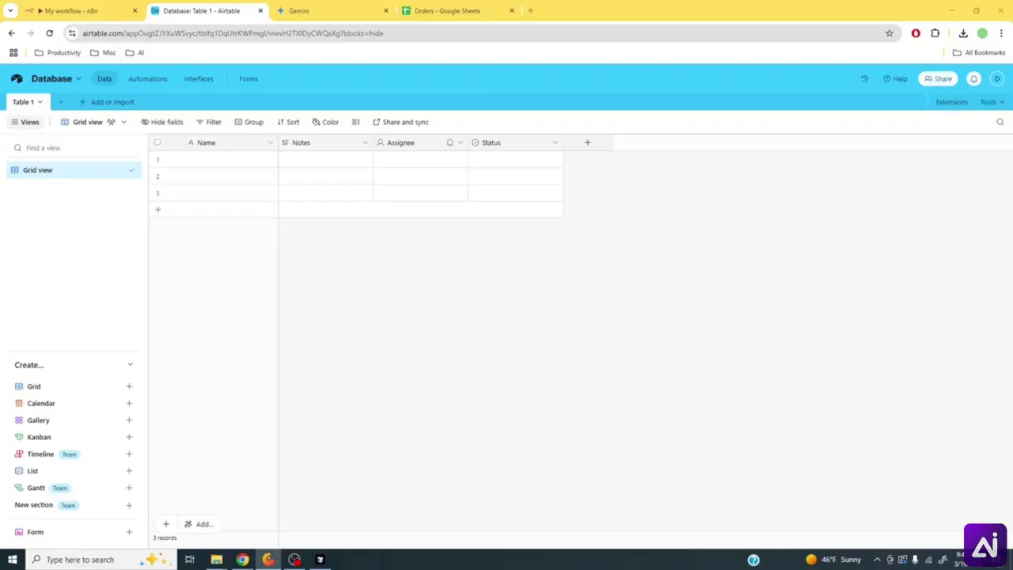
{"action": "left_click", "coordinate": [472, 214]}
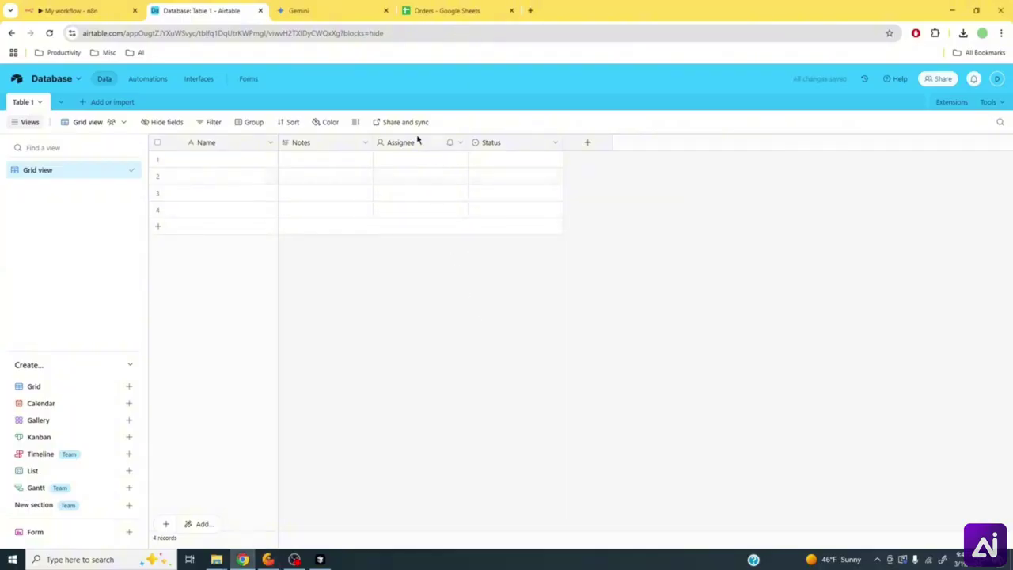
{"action": "left_click", "coordinate": [335, 7]}
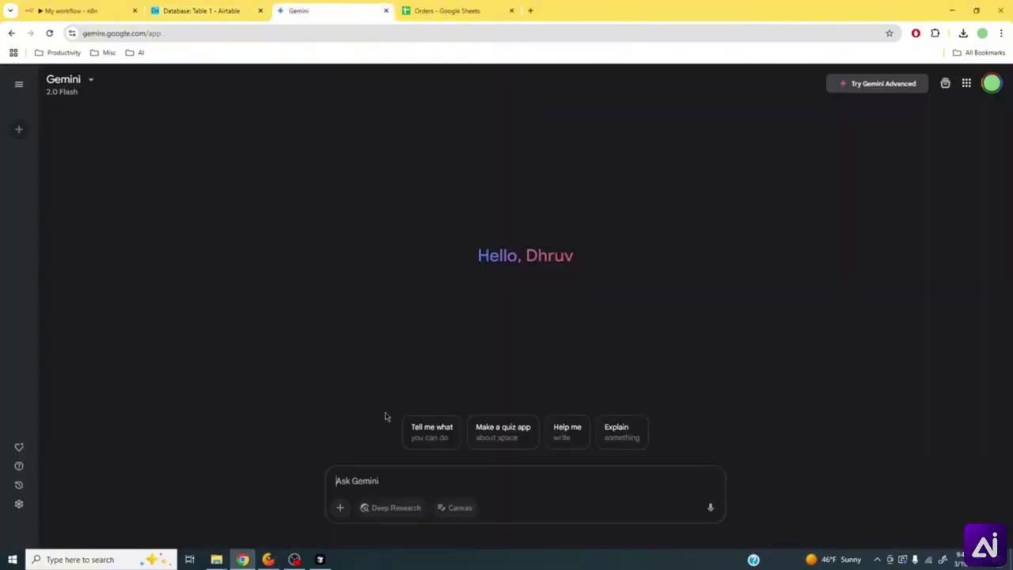
{"action": "left_click", "coordinate": [385, 479]}
{"action": "type", "text": "please generate 25 records for an beauty ecommerce store's \"orders\" table. The columns should be order number (random 6 digit integers), order details (product 1 name quantity;product 2 name quantity...), order date (in 3/19/2025 format), and order status (one of the following: Placed, Shipped, or Delivered). I want the output to be saved to a csv file"}
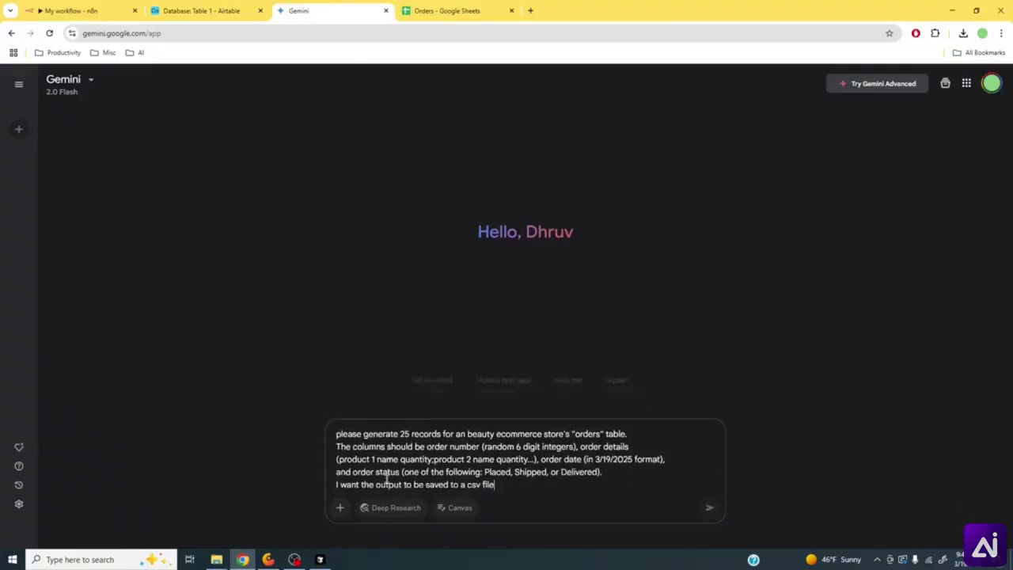
- Review the drafted prompt's opening request and its four column names: order number, order details, order date and order status
{"action": "triple_click", "coordinate": [379, 430]}
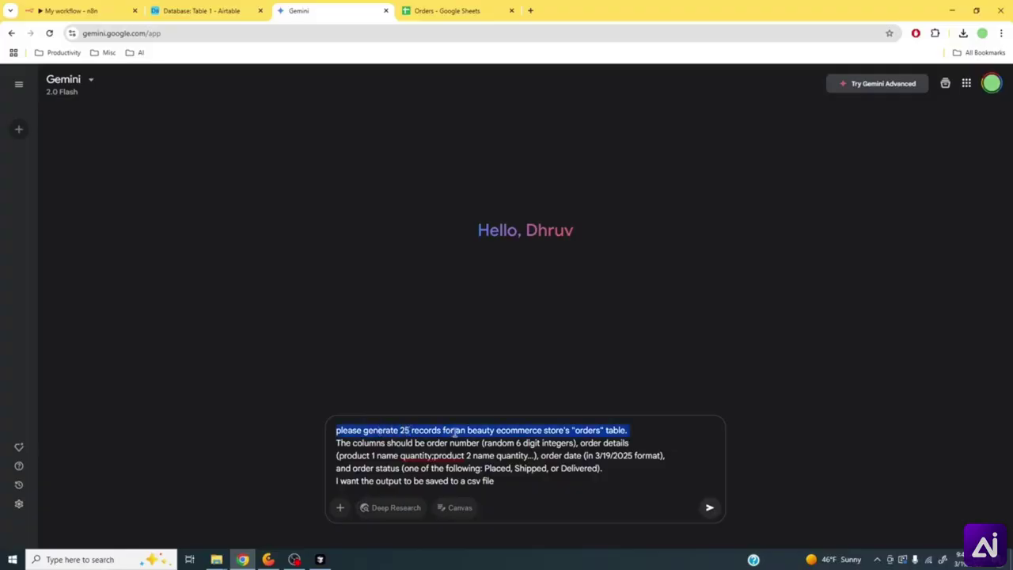
{"action": "left_click", "coordinate": [437, 443]}
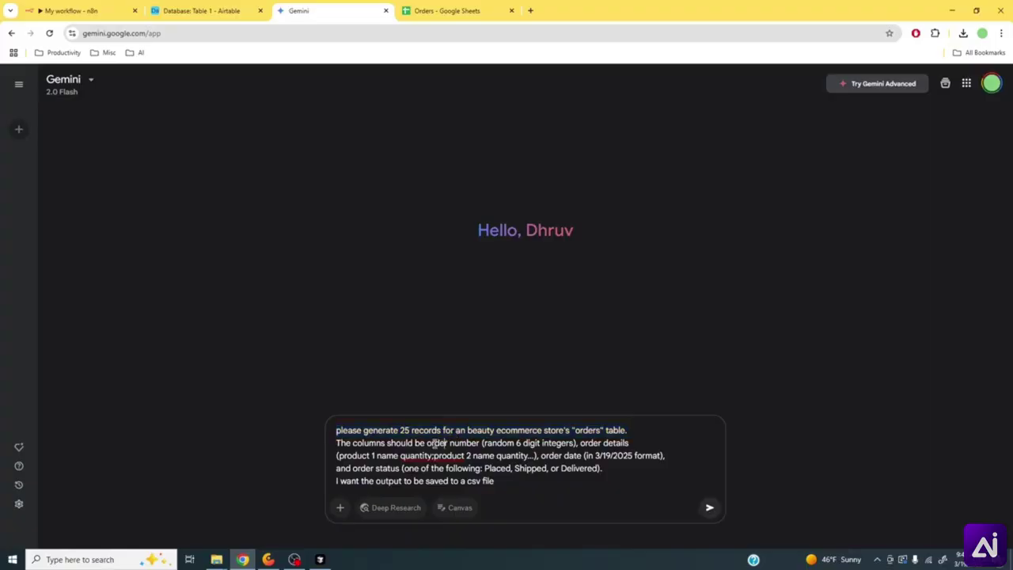
{"action": "left_click_drag", "start_coordinate": [426, 443], "coordinate": [480, 443]}
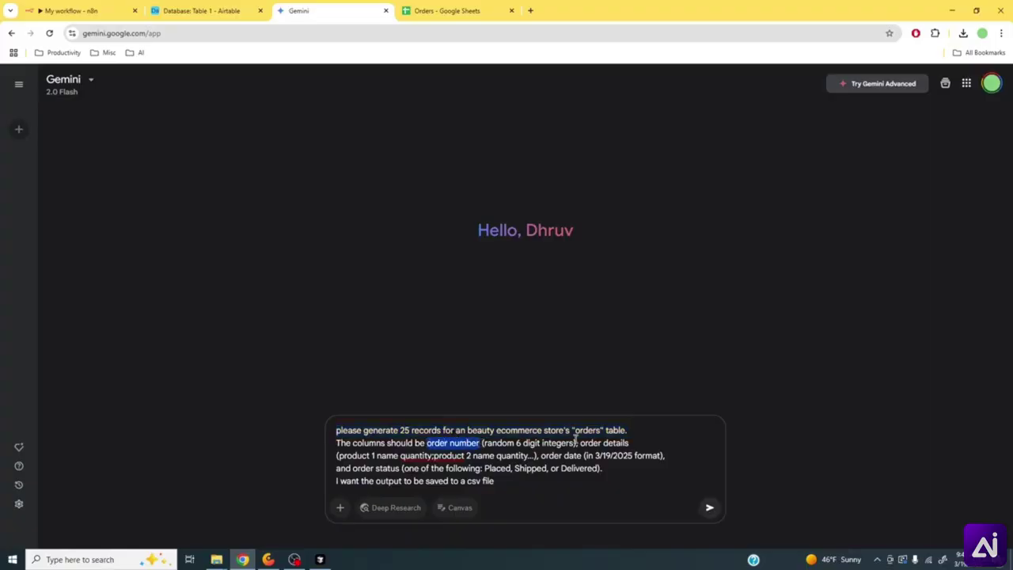
{"action": "left_click_drag", "start_coordinate": [580, 443], "coordinate": [630, 443]}
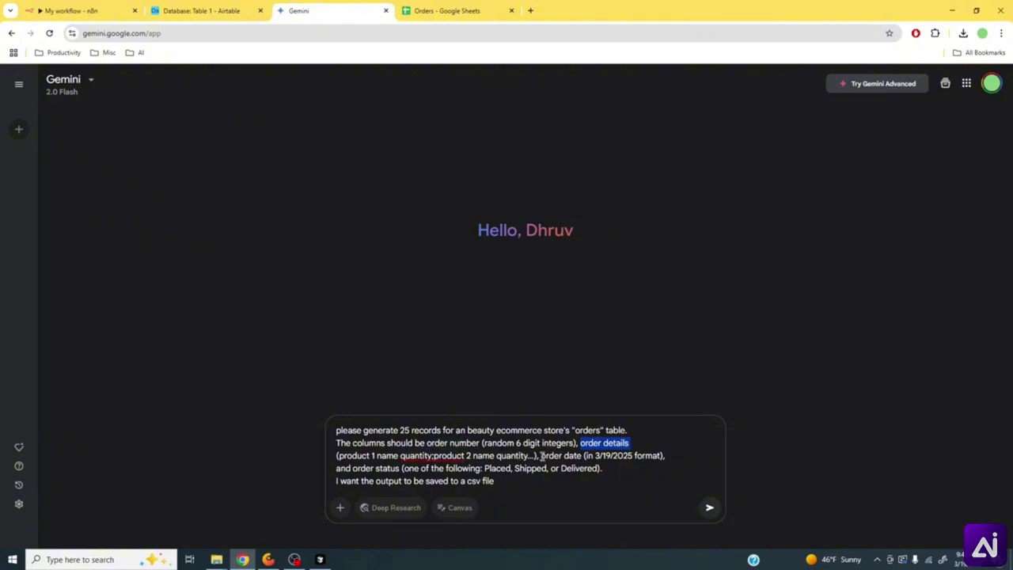
{"action": "left_click_drag", "start_coordinate": [542, 456], "coordinate": [582, 456]}
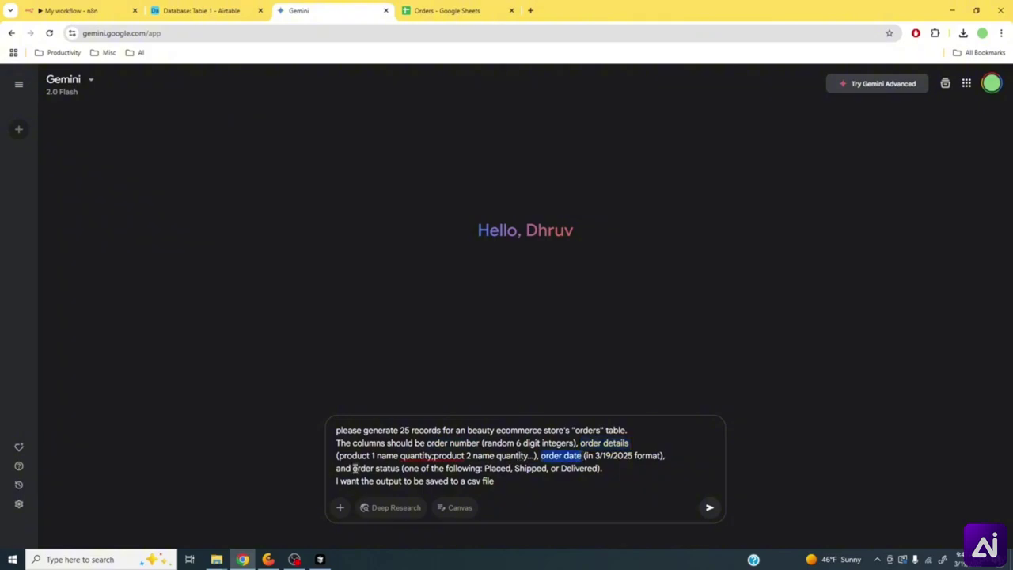
{"action": "left_click_drag", "start_coordinate": [353, 467], "coordinate": [399, 468]}
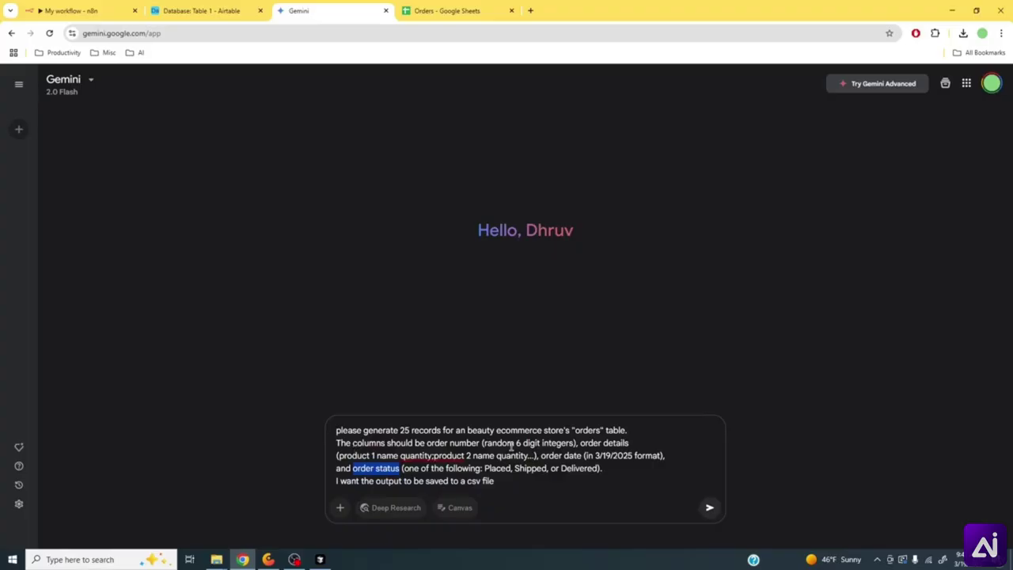
- Review the prompt's order details and 3/19/2025 date formats, the Placed, Shipped and Delivered statuses, and the csv output request
{"action": "left_click", "coordinate": [432, 455]}
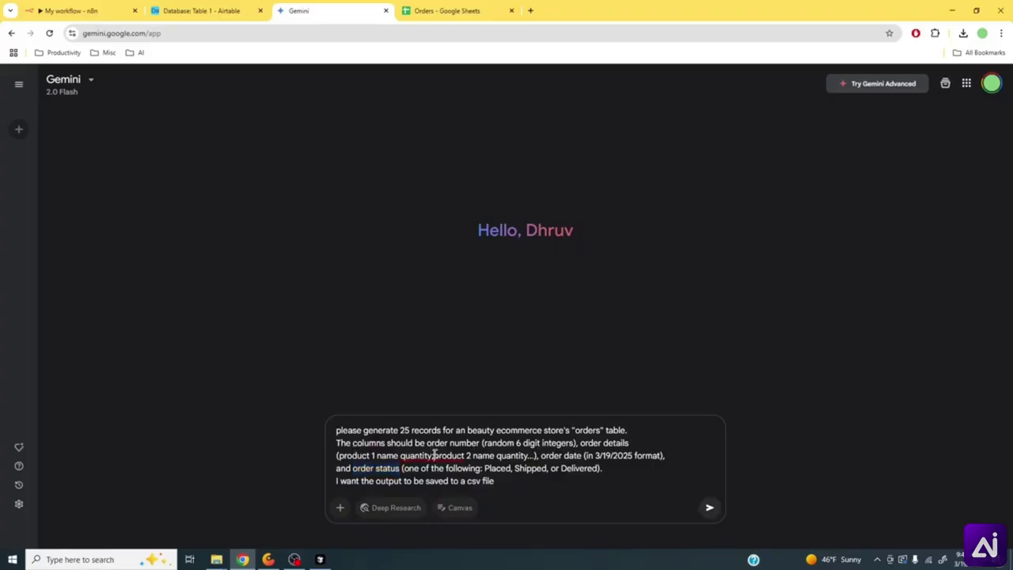
{"action": "type", "text": ","}
{"action": "left_click", "coordinate": [495, 456]}
{"action": "left_click_drag", "start_coordinate": [497, 455], "coordinate": [508, 457]}
{"action": "left_click_drag", "start_coordinate": [594, 457], "coordinate": [634, 455]}
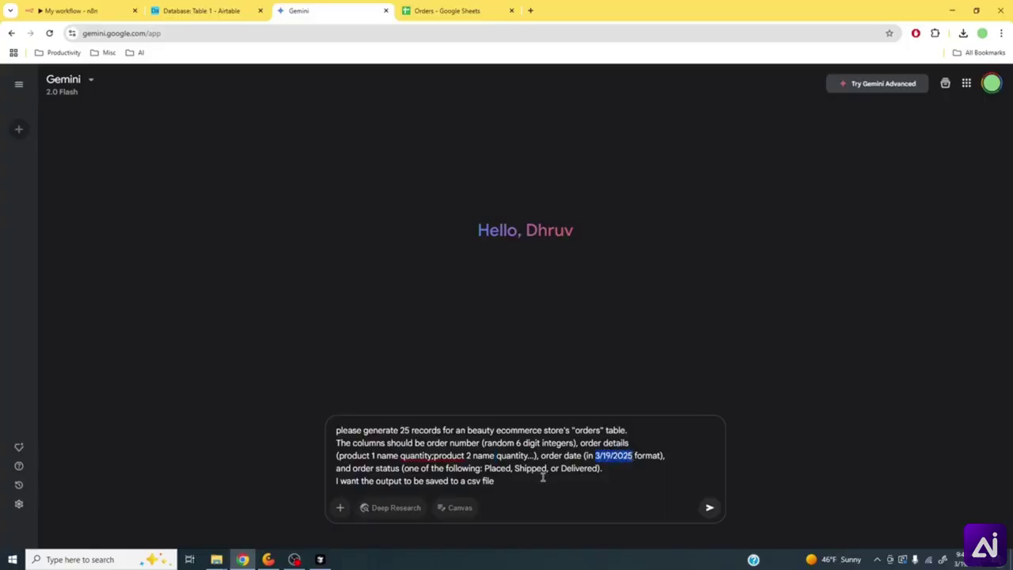
{"action": "double_click", "coordinate": [493, 467]}
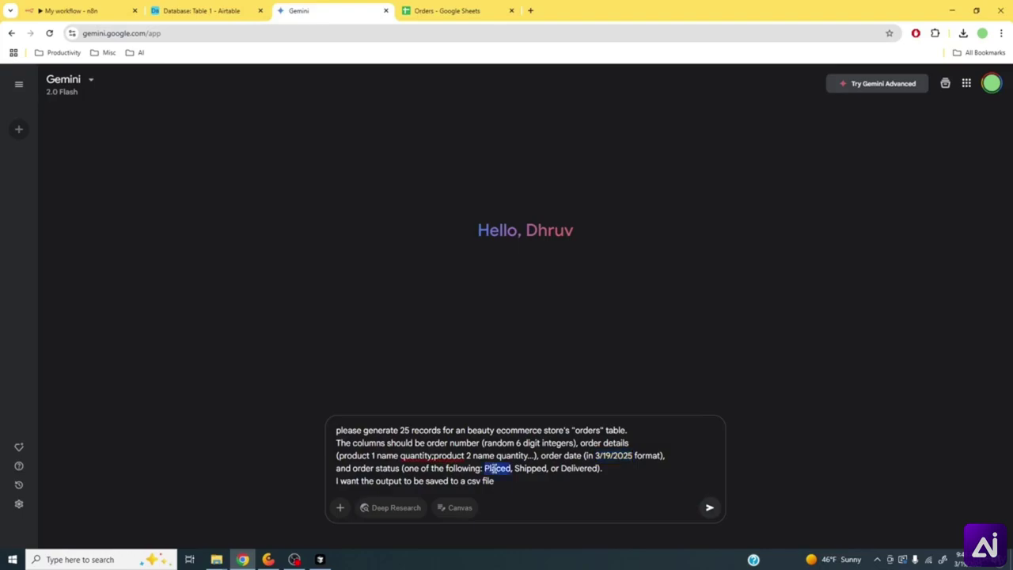
{"action": "left_click", "coordinate": [535, 468]}
{"action": "double_click", "coordinate": [535, 468]}
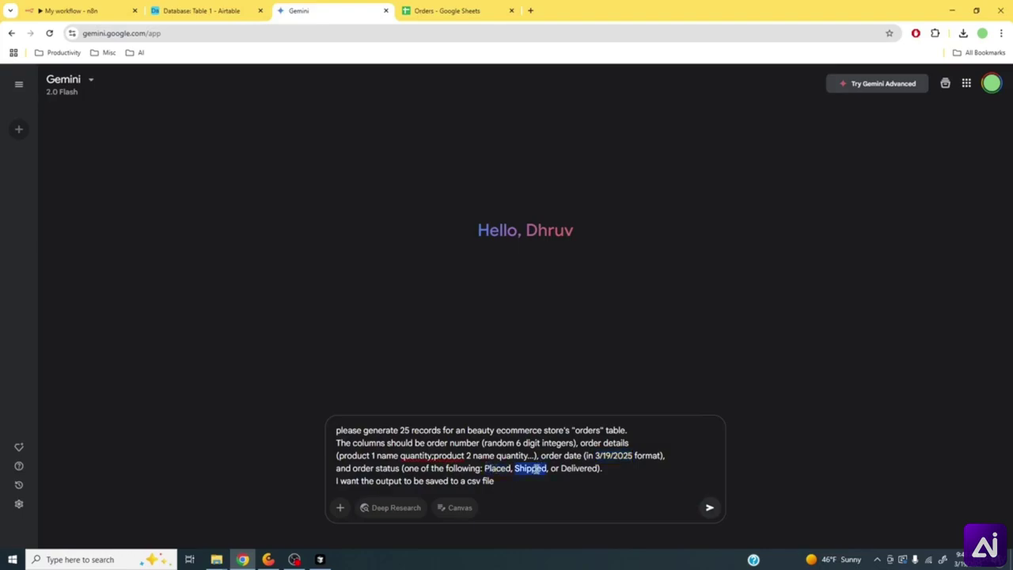
{"action": "double_click", "coordinate": [590, 468]}
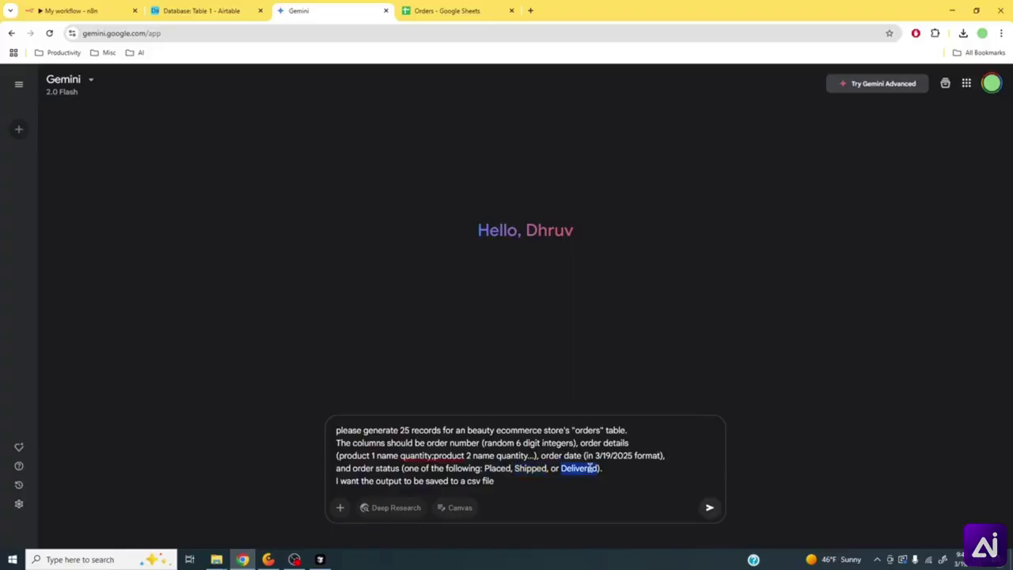
{"action": "left_click", "coordinate": [585, 476]}
{"action": "triple_click", "coordinate": [585, 476]}
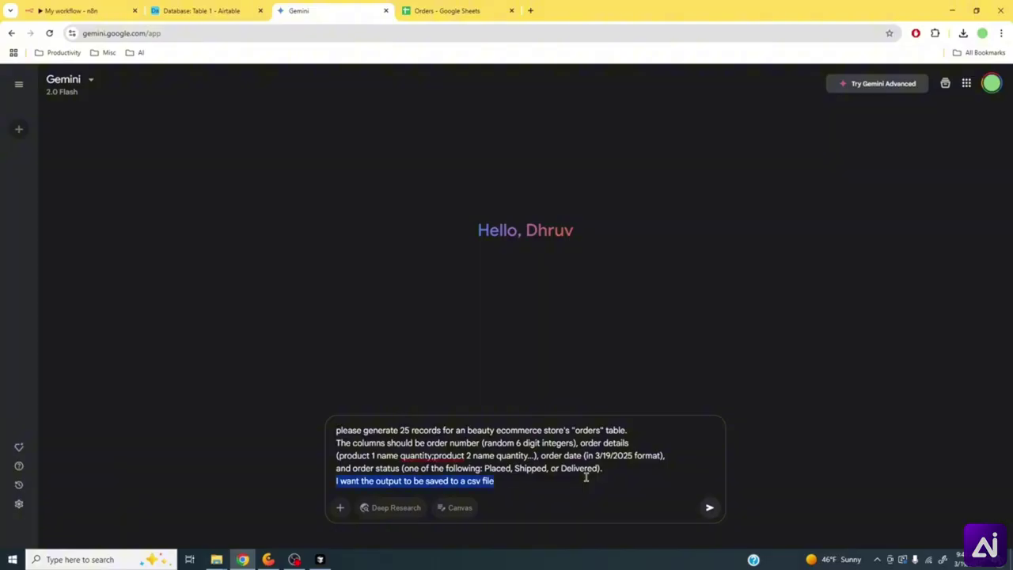
{"action": "left_click", "coordinate": [585, 477]}
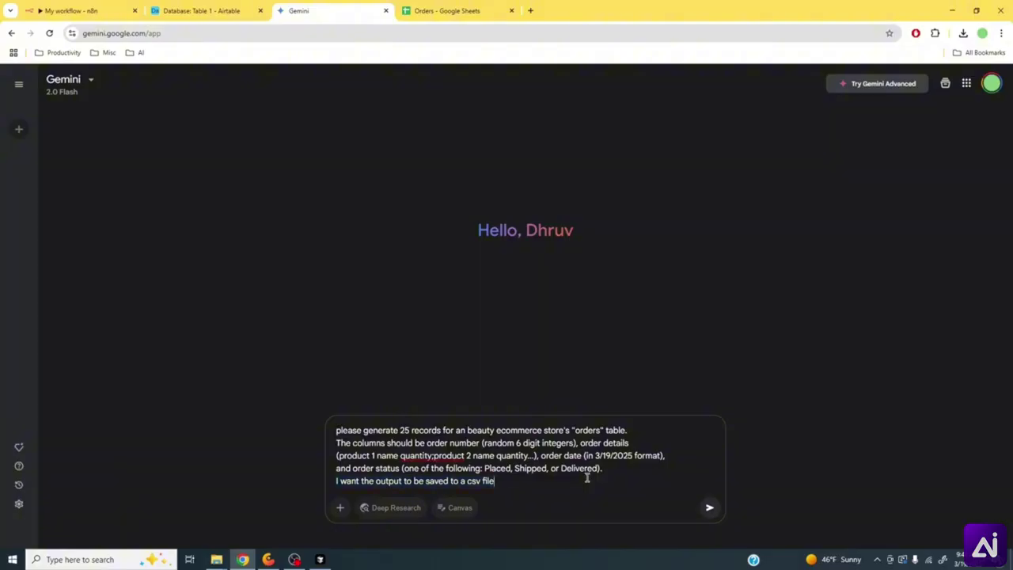
- Submit the prompt to Gemini and download the generated orders csv file
{"action": "left_click", "coordinate": [706, 507]}
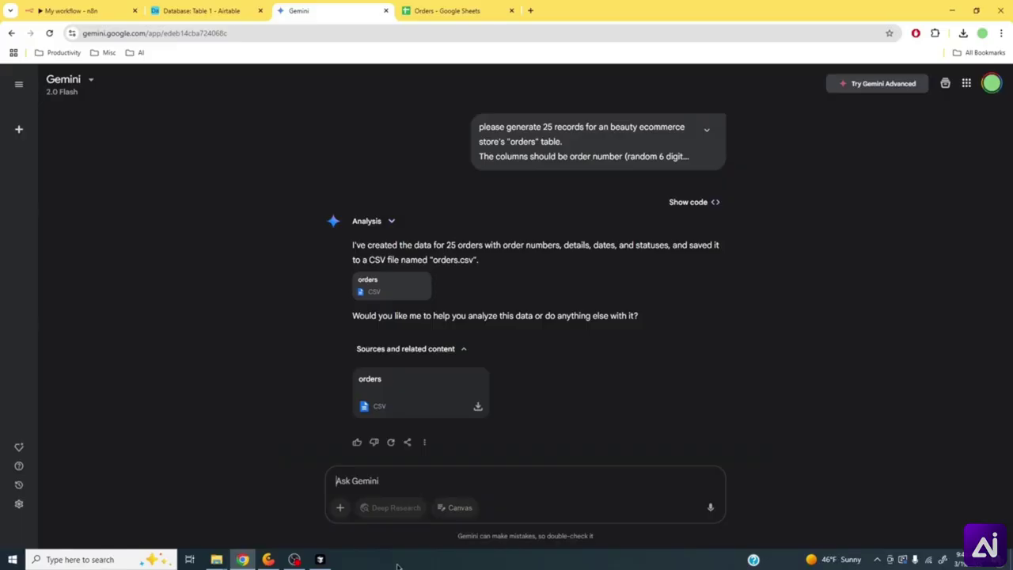
{"action": "left_click", "coordinate": [320, 560]}
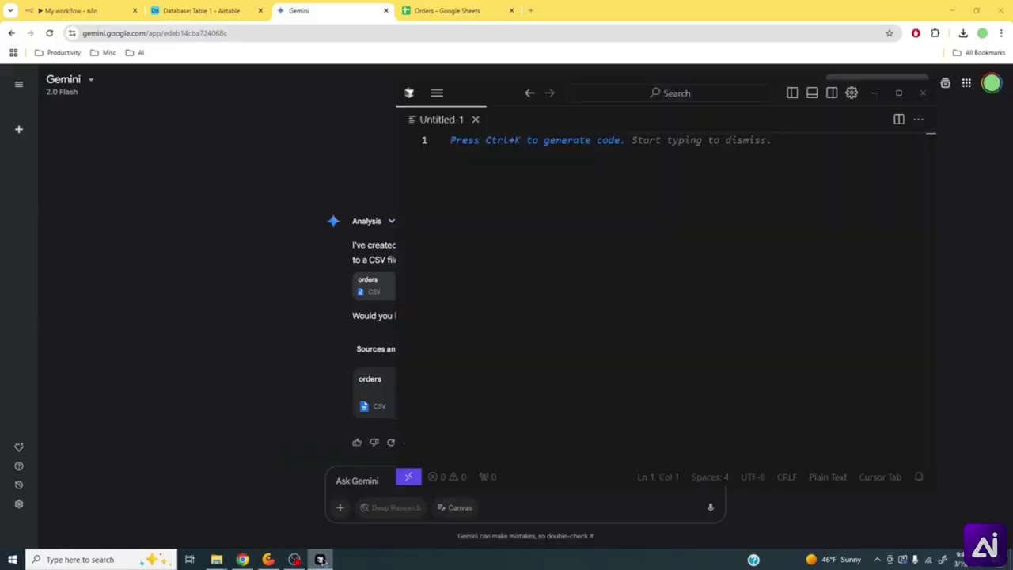
{"action": "left_click", "coordinate": [320, 560]}
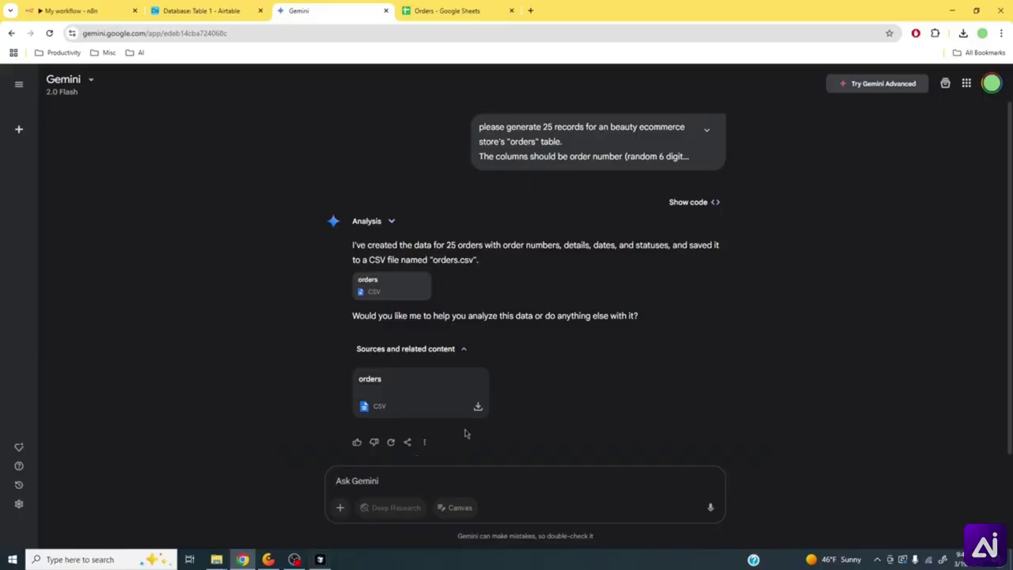
{"action": "left_click", "coordinate": [478, 407]}
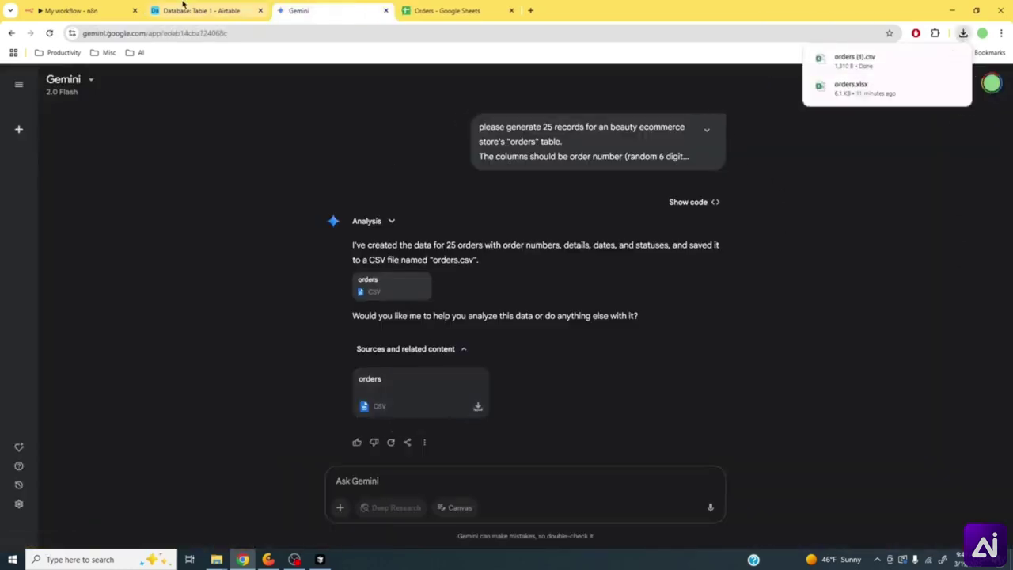
- Switch to Airtable and upload the downloaded orders (1).csv file, choosing to create a new table from it
{"action": "left_click", "coordinate": [182, 8]}
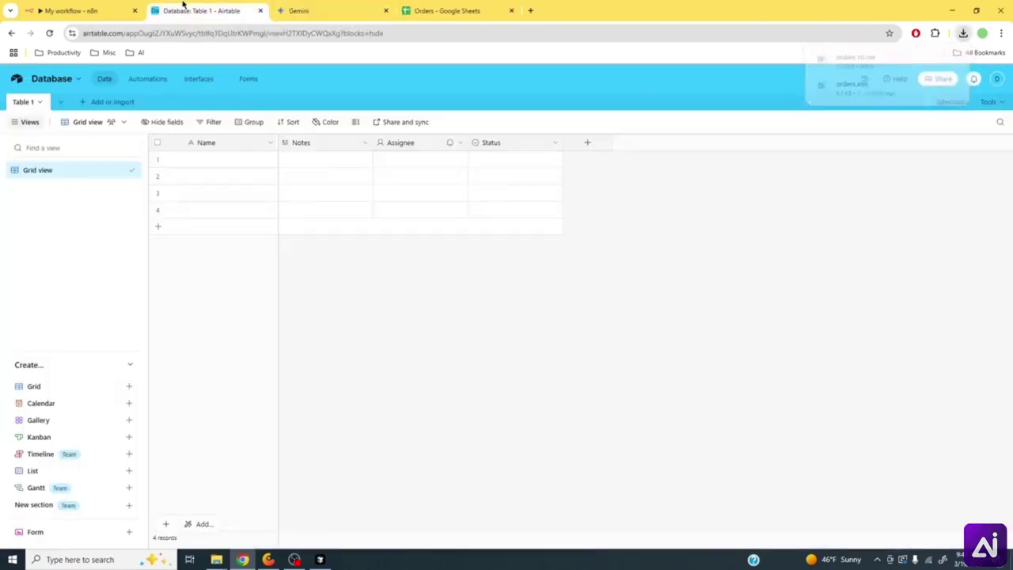
{"action": "left_click", "coordinate": [129, 102]}
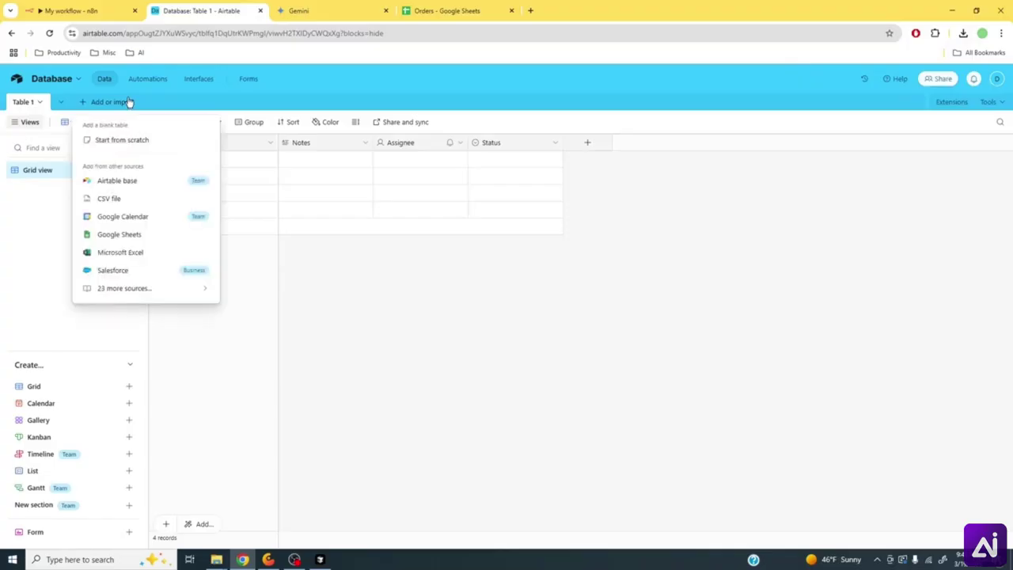
{"action": "left_click", "coordinate": [140, 198]}
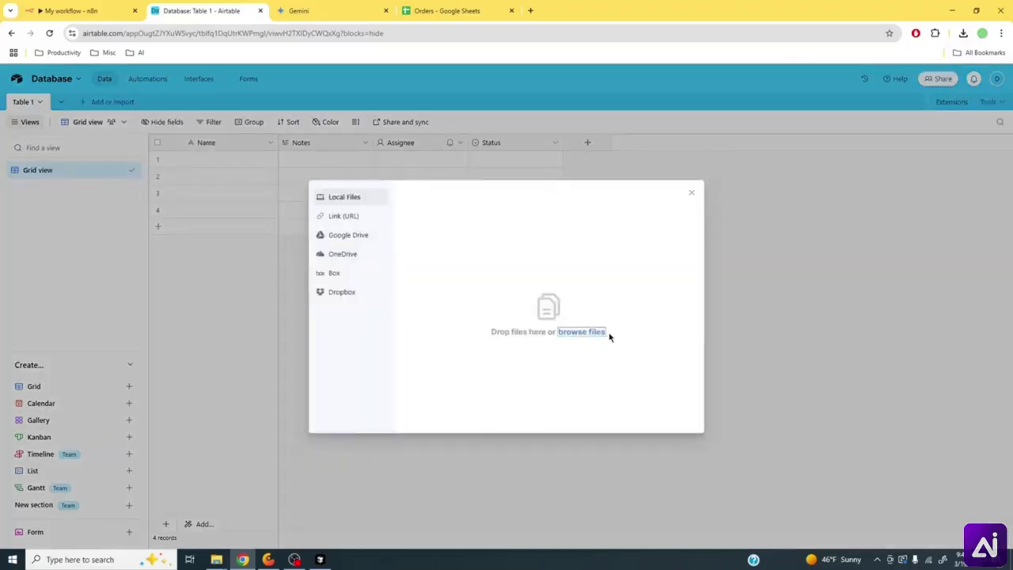
{"action": "left_click", "coordinate": [592, 332]}
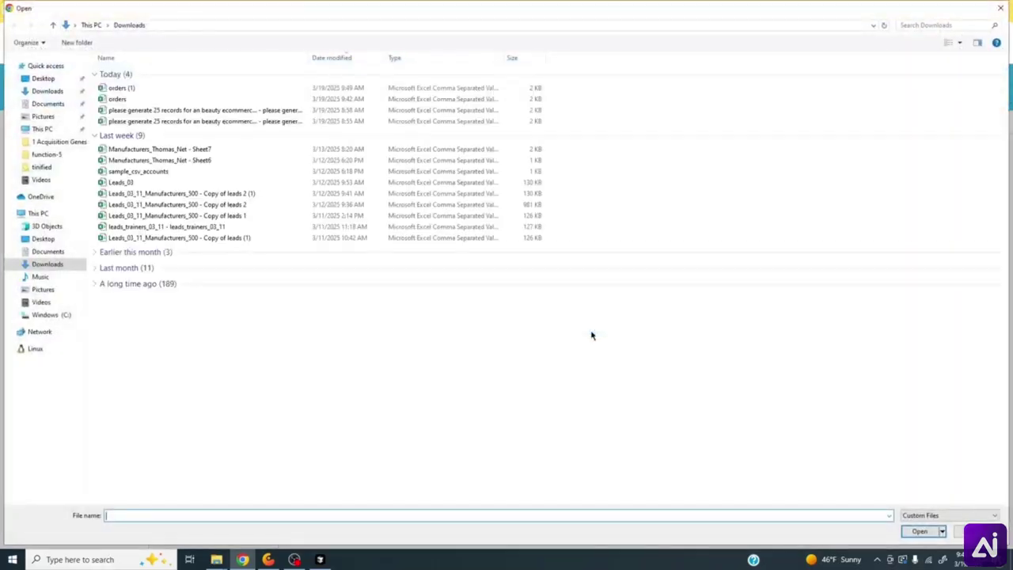
{"action": "left_click", "coordinate": [239, 91]}
{"action": "left_click", "coordinate": [920, 532]}
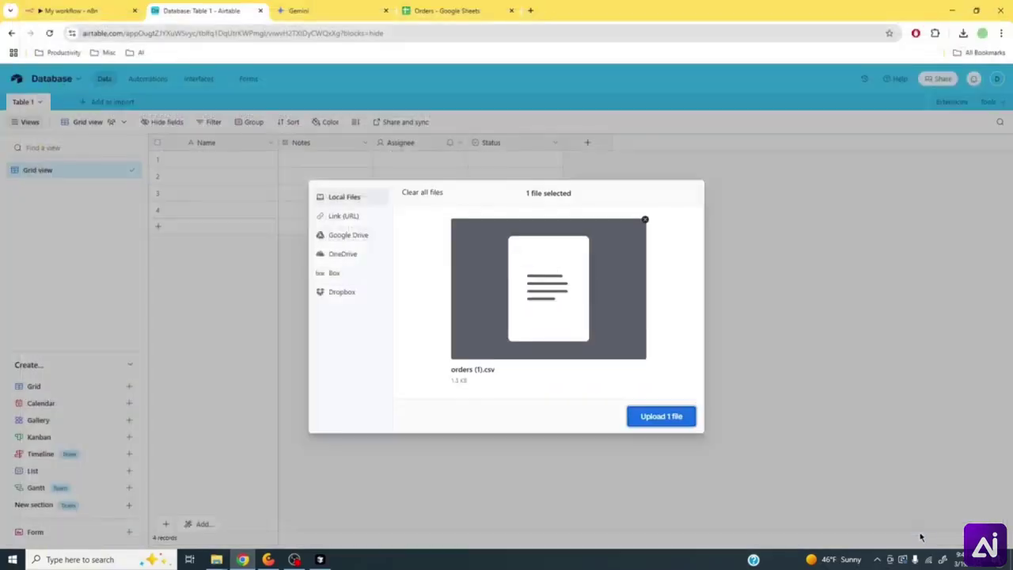
{"action": "left_click", "coordinate": [661, 416]}
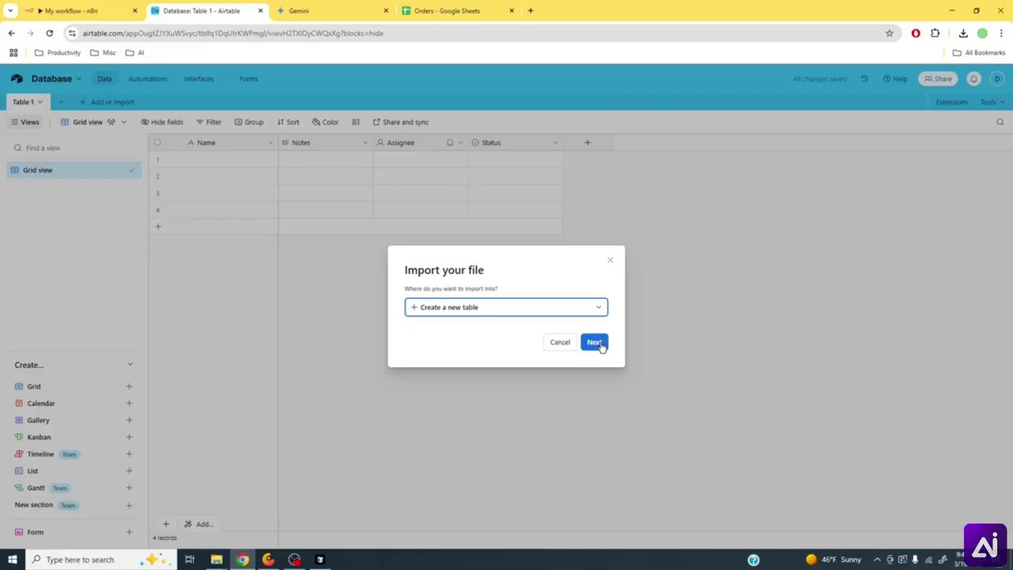
{"action": "left_click", "coordinate": [594, 342]}
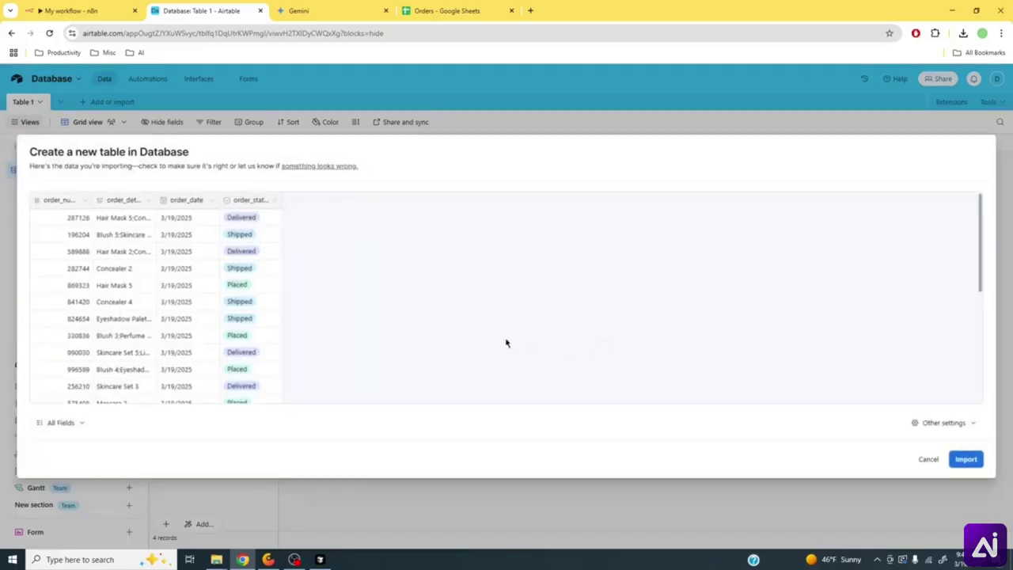
- Check the field types assigned to order_number, order_details, order_date and order_status in the import preview
{"action": "left_click", "coordinate": [84, 204]}
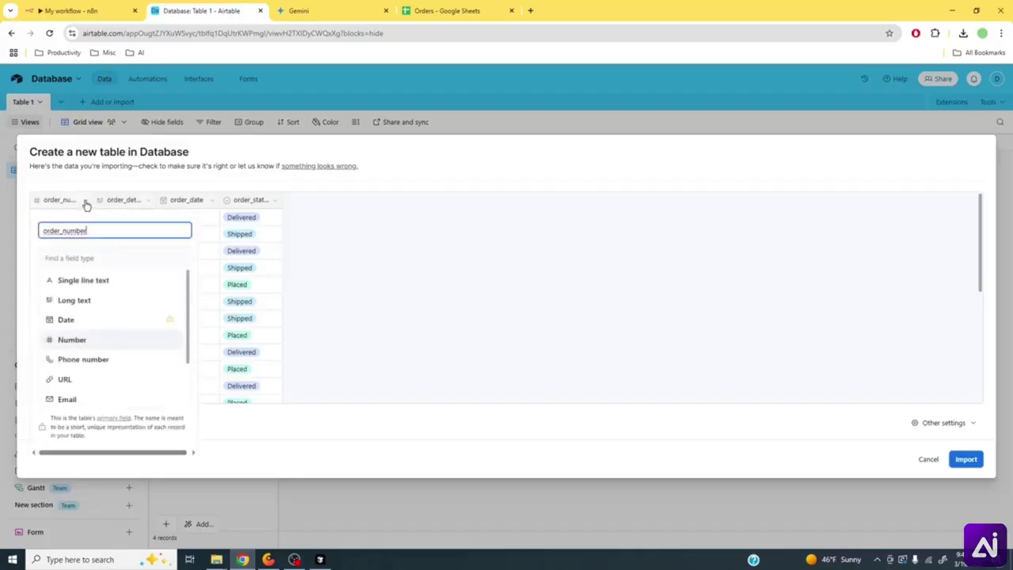
{"action": "left_click", "coordinate": [86, 204]}
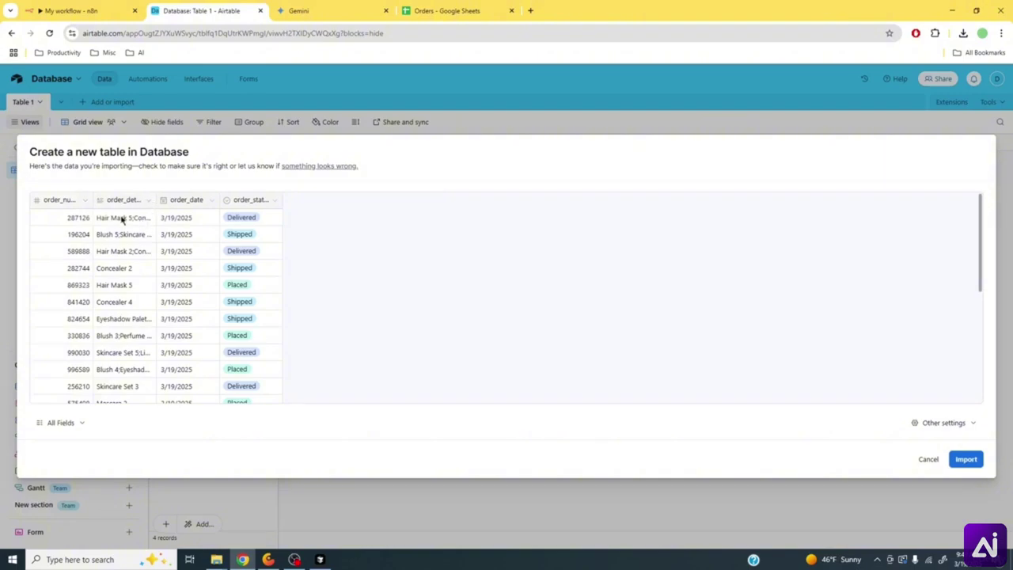
{"action": "left_click", "coordinate": [147, 201]}
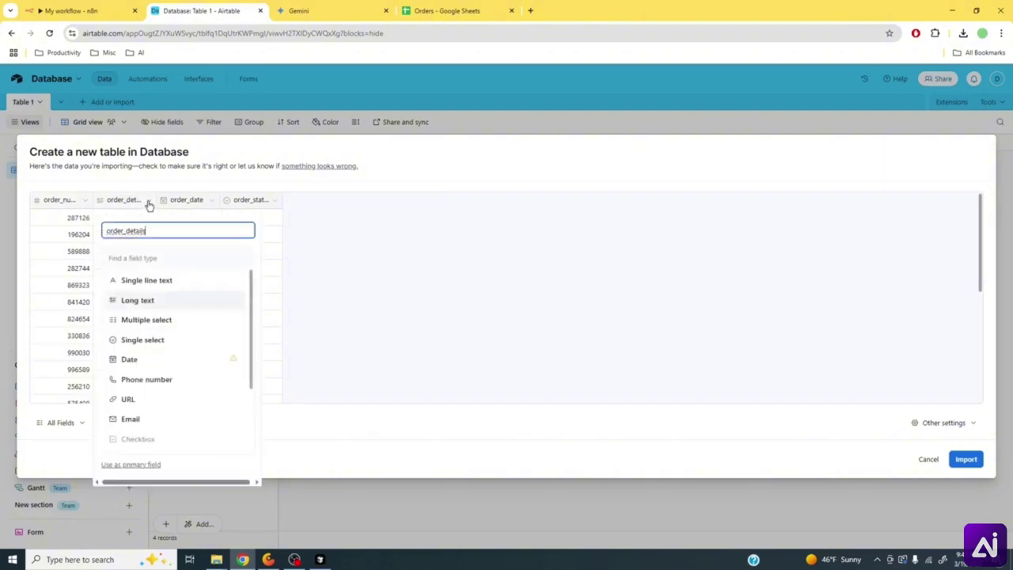
{"action": "left_click", "coordinate": [148, 204]}
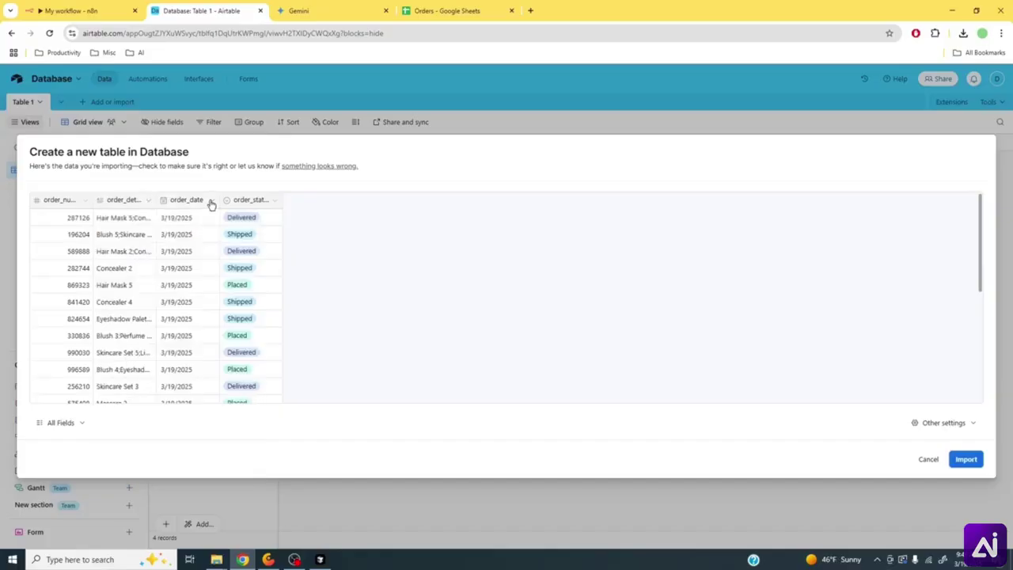
{"action": "left_click", "coordinate": [212, 203]}
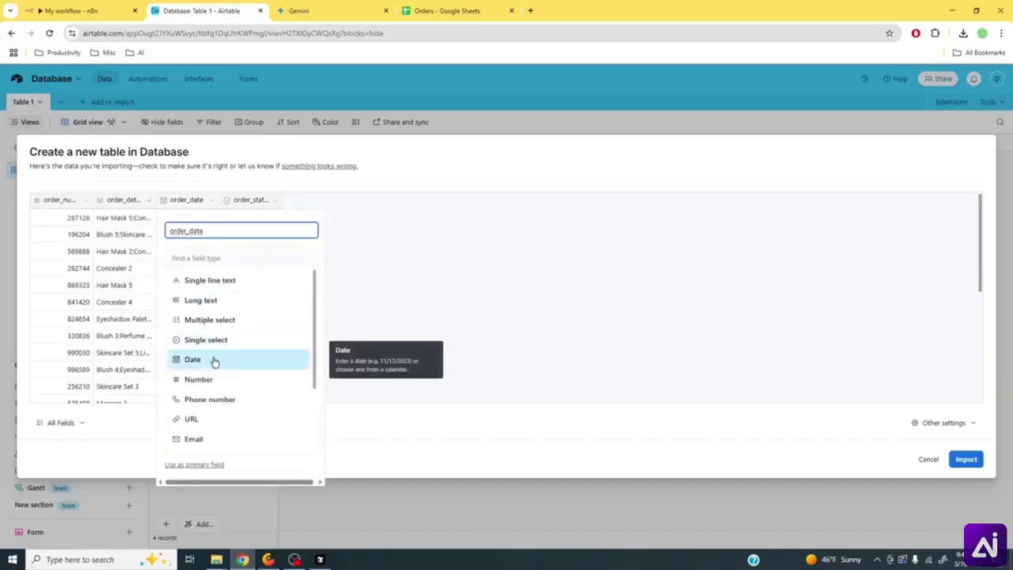
{"action": "left_click", "coordinate": [364, 250]}
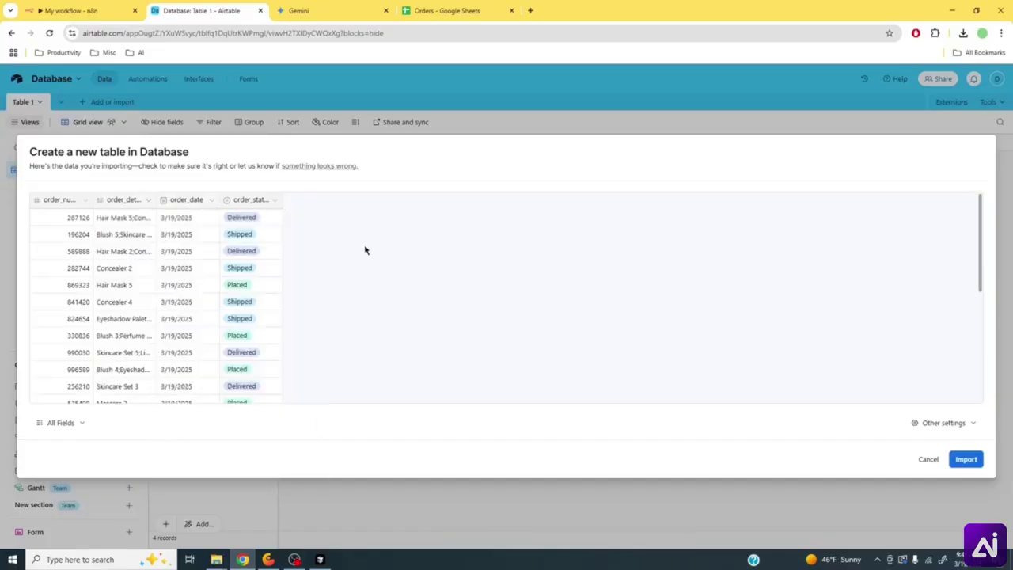
{"action": "left_click", "coordinate": [275, 204]}
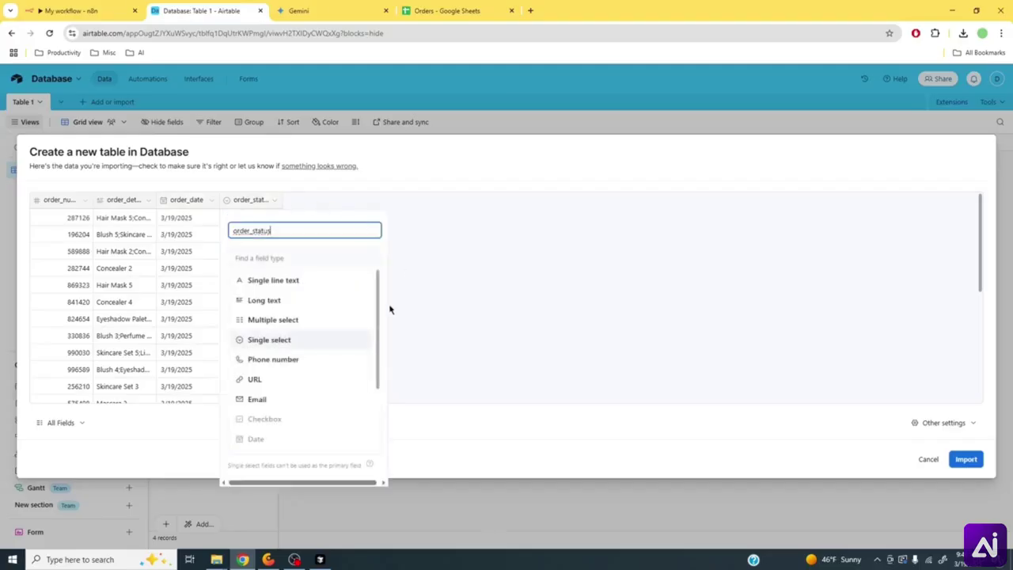
{"action": "left_click_drag", "start_coordinate": [377, 300], "coordinate": [420, 274]}
{"action": "left_click", "coordinate": [422, 274]}
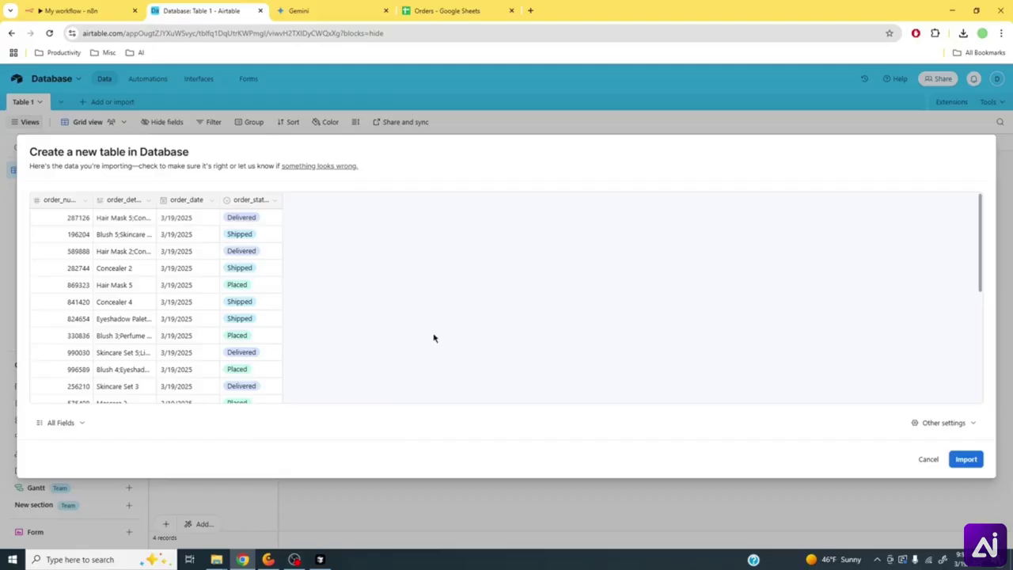
- Check the remaining preview records and import the orders data into the Database base
{"action": "scroll", "coordinate": [431, 339], "scroll_direction": "down", "scroll_amount": 2}
{"action": "scroll", "coordinate": [428, 346], "scroll_direction": "down", "scroll_amount": 2}
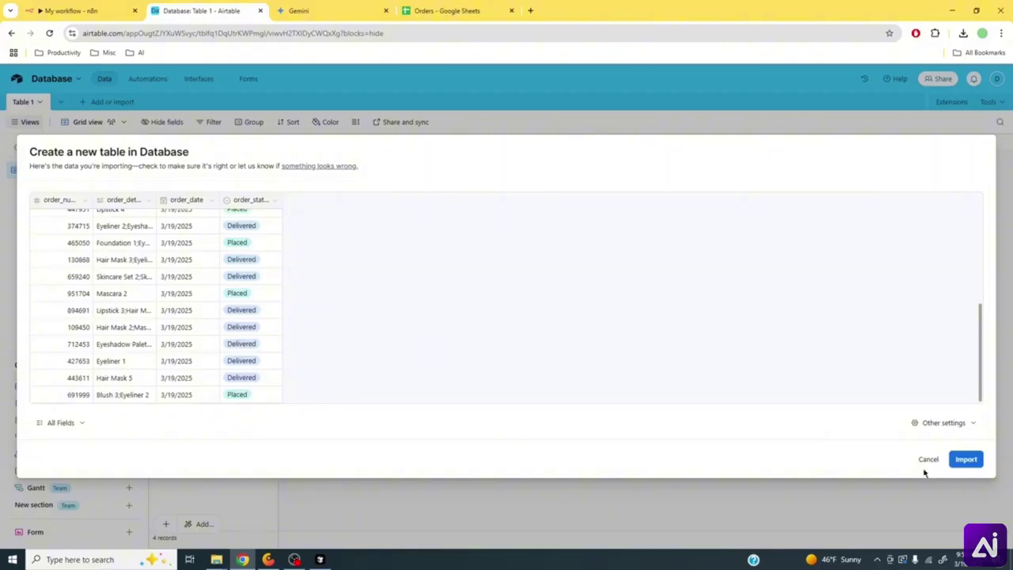
{"action": "left_click", "coordinate": [970, 466]}
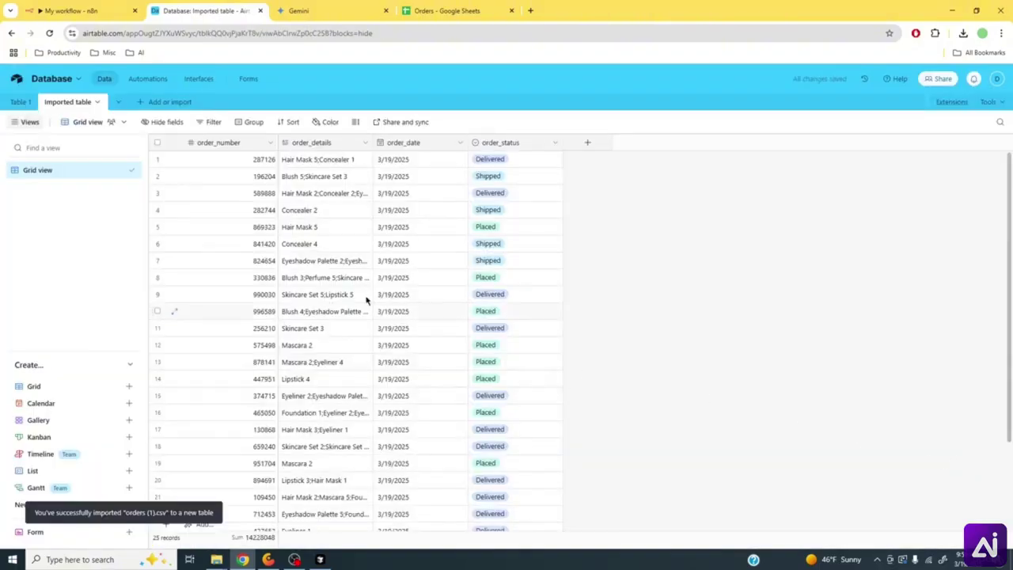
- Delete the empty Table 1 from the base
{"action": "right_click", "coordinate": [21, 105]}
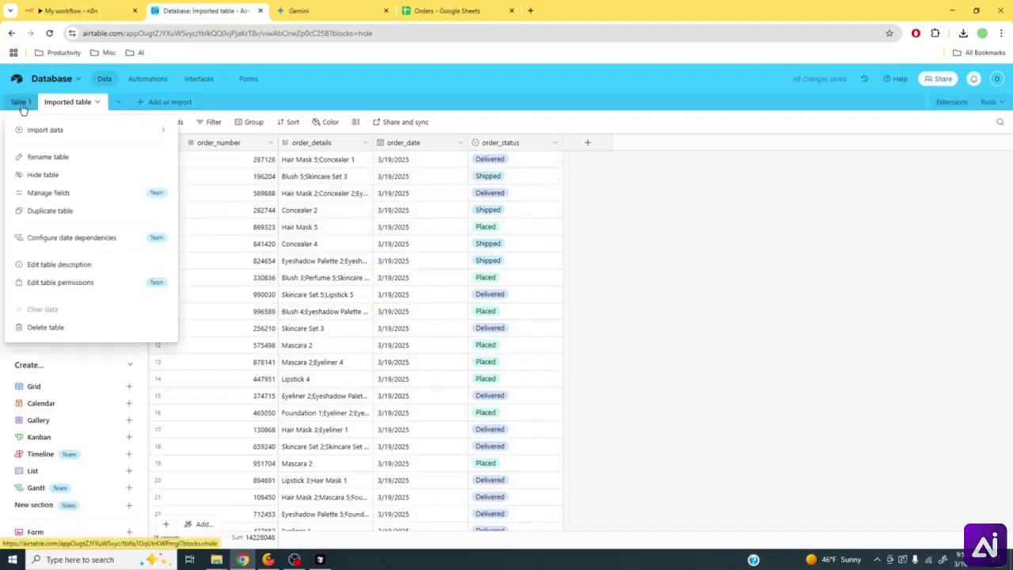
{"action": "left_click", "coordinate": [63, 327]}
{"action": "left_click", "coordinate": [102, 187]}
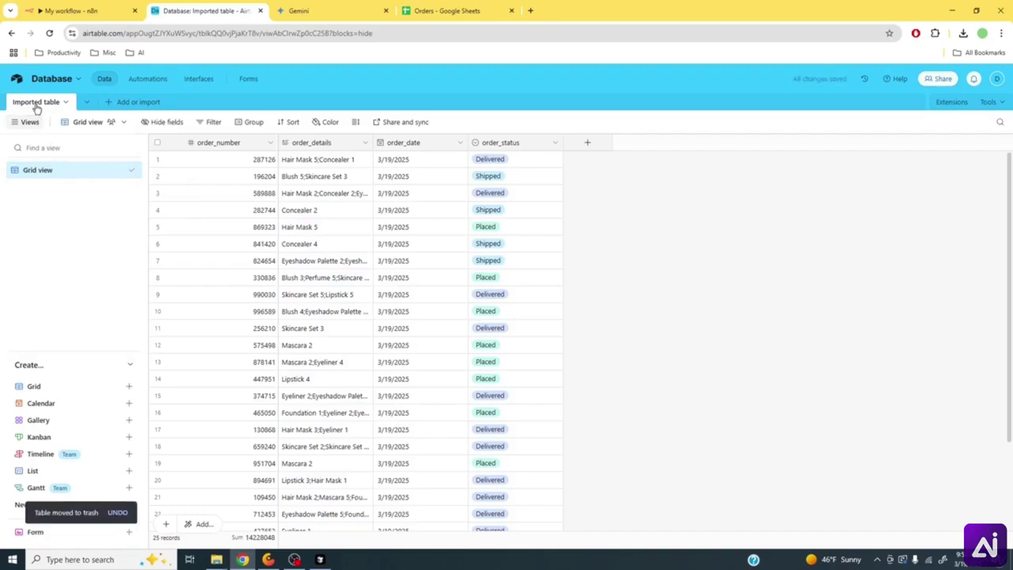
- Rename the imported table as Orders and save the new name
{"action": "left_click", "coordinate": [36, 102]}
{"action": "left_click", "coordinate": [49, 156]}
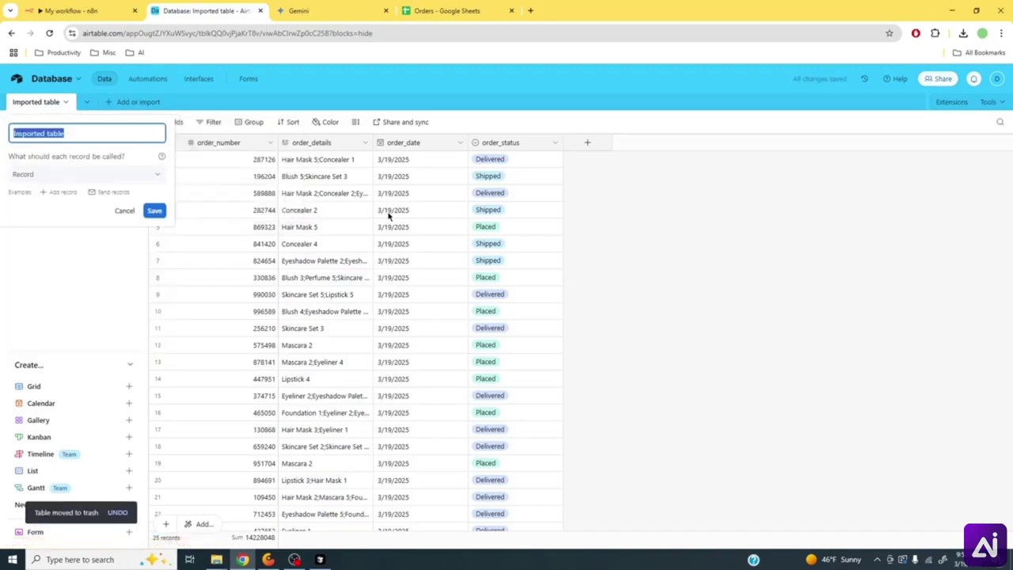
{"action": "type", "text": "Orders"}
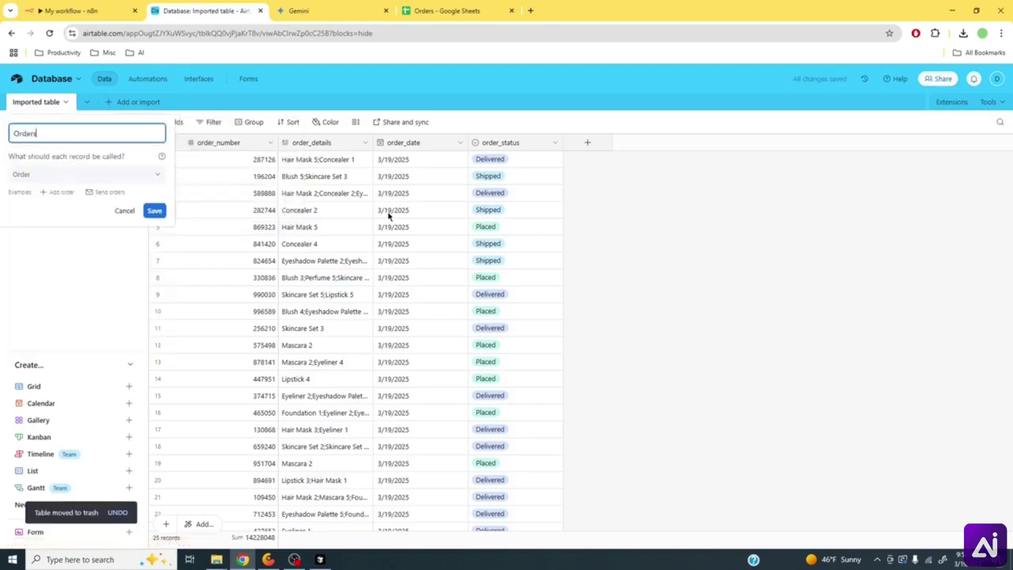
{"action": "left_click", "coordinate": [154, 211]}
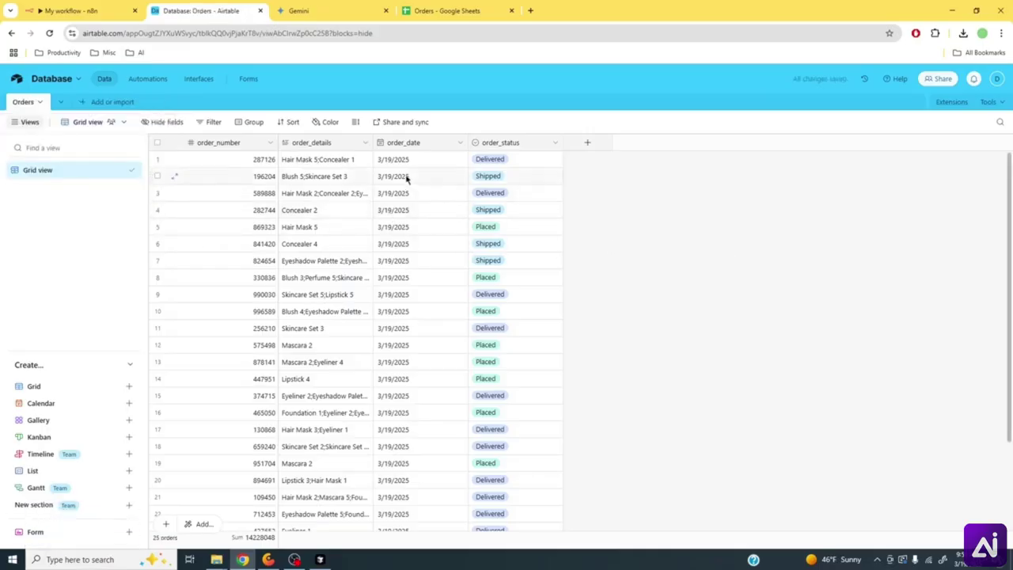
- Examine how products and quantities are written in the order_details entries of several orders
{"action": "left_click", "coordinate": [317, 181]}
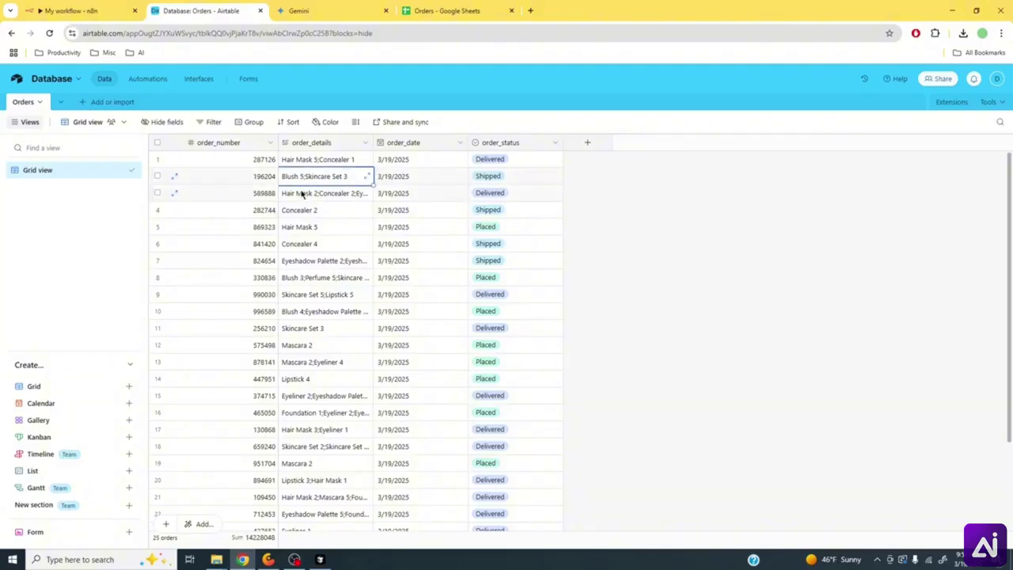
{"action": "left_click", "coordinate": [301, 193]}
{"action": "left_click", "coordinate": [311, 228]}
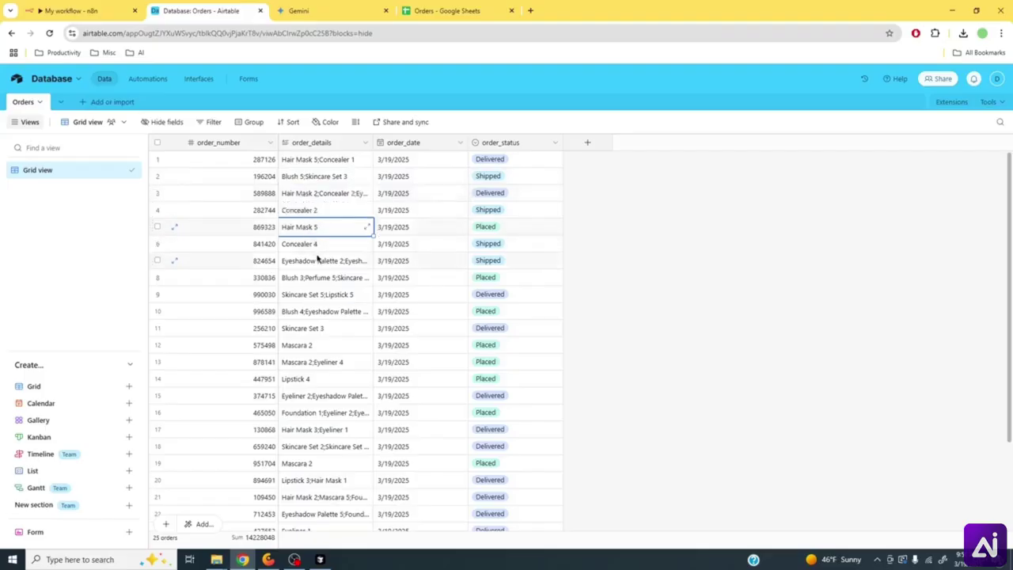
- Check the order_details entries of more orders further down the Orders table and clear the cell selection
{"action": "left_click", "coordinate": [321, 263]}
{"action": "left_click", "coordinate": [331, 295]}
{"action": "left_click", "coordinate": [334, 327]}
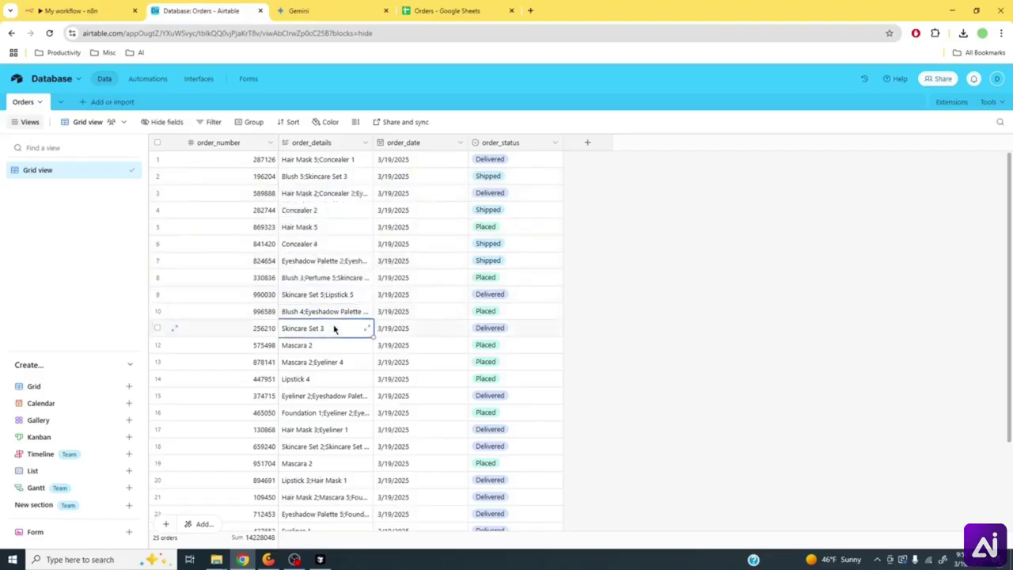
{"action": "left_click", "coordinate": [345, 395]}
{"action": "left_click", "coordinate": [675, 359]}
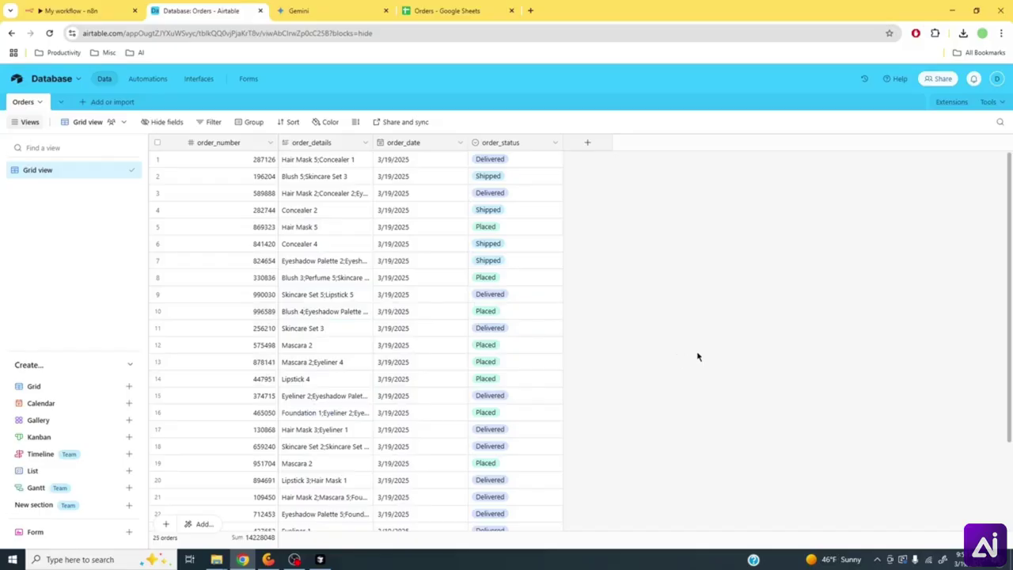
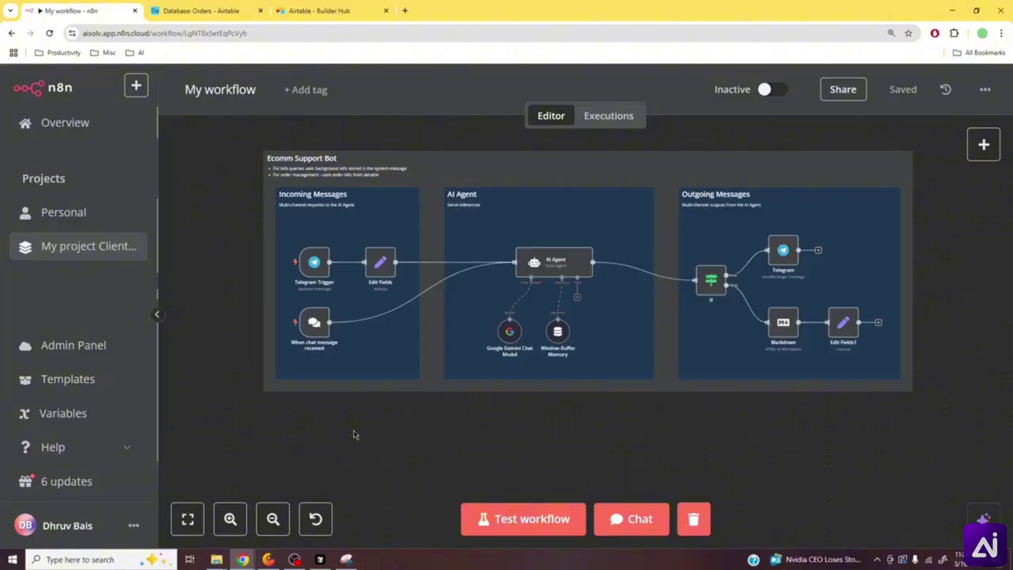
- Return to the n8n workflow, search the nodes for airtable, and examine the Airtable node's available actions and triggers
{"action": "left_click", "coordinate": [225, 10]}
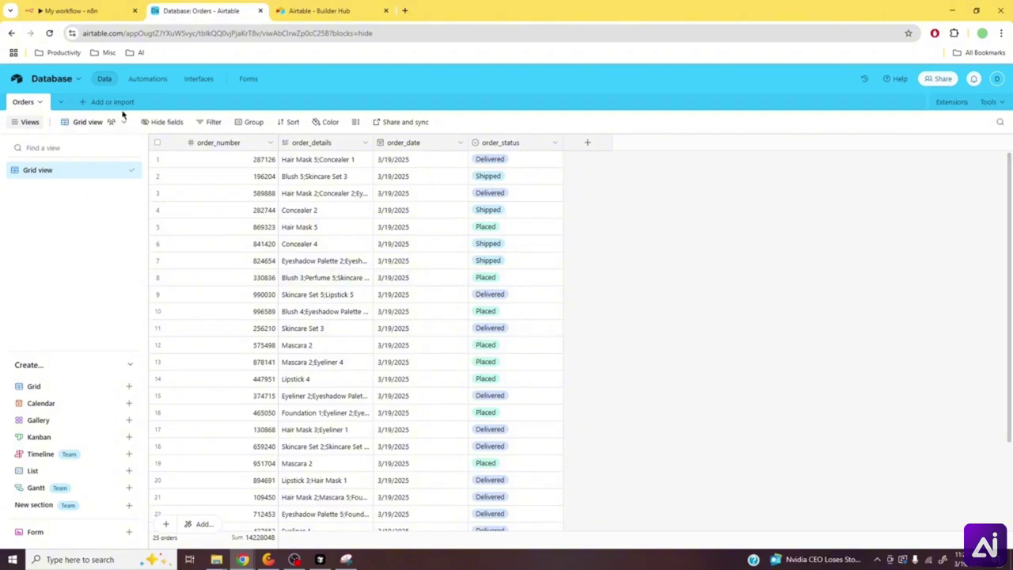
{"action": "left_click", "coordinate": [100, 9]}
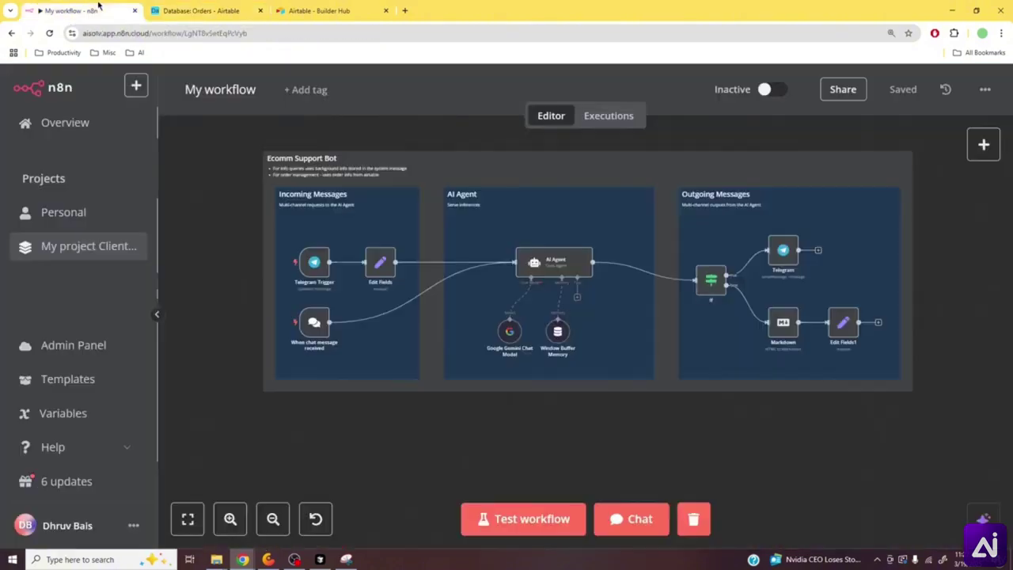
{"action": "right_click", "coordinate": [409, 457]}
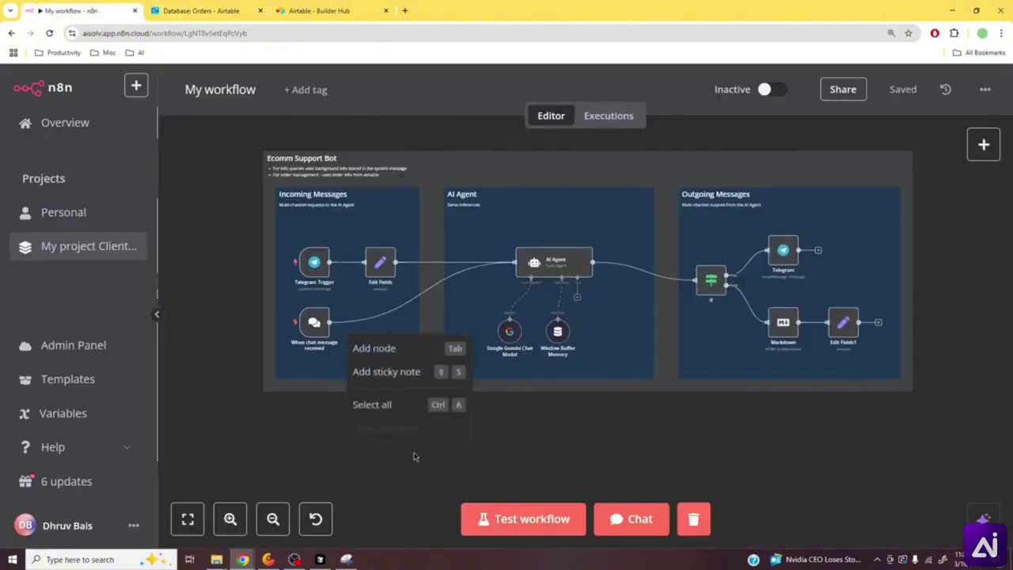
{"action": "left_click", "coordinate": [416, 352]}
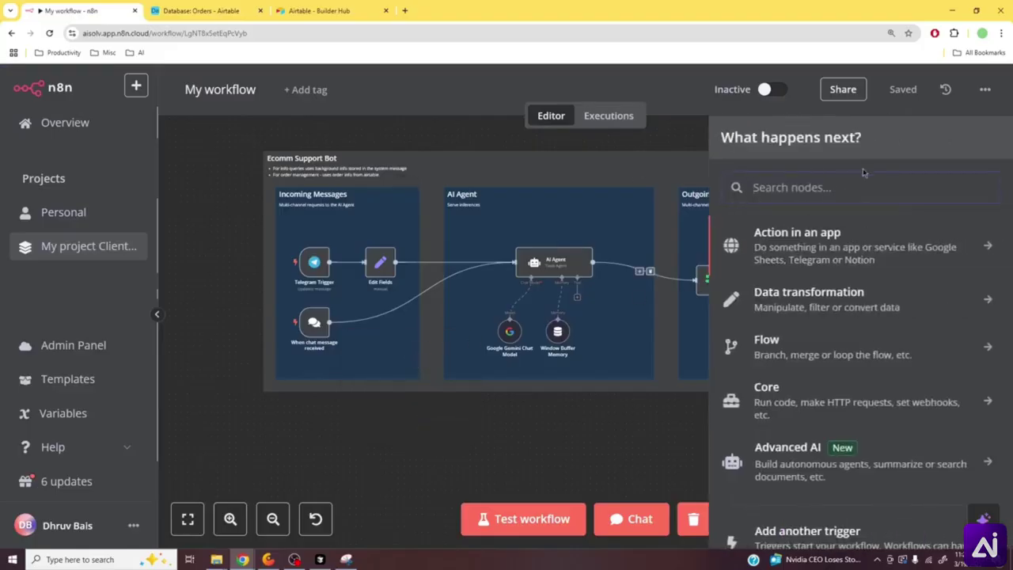
{"action": "type", "text": "airtable"}
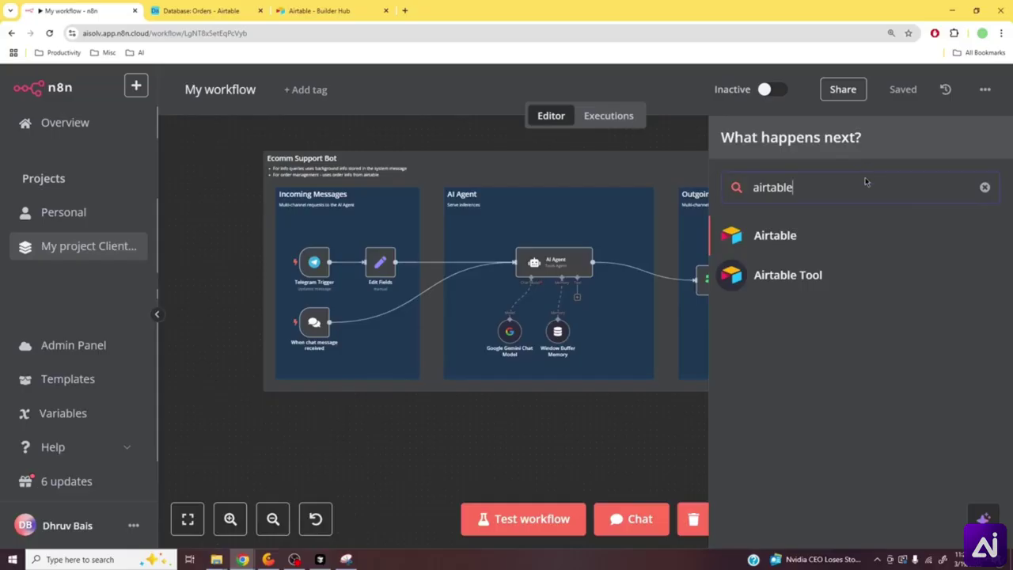
{"action": "left_click", "coordinate": [854, 235]}
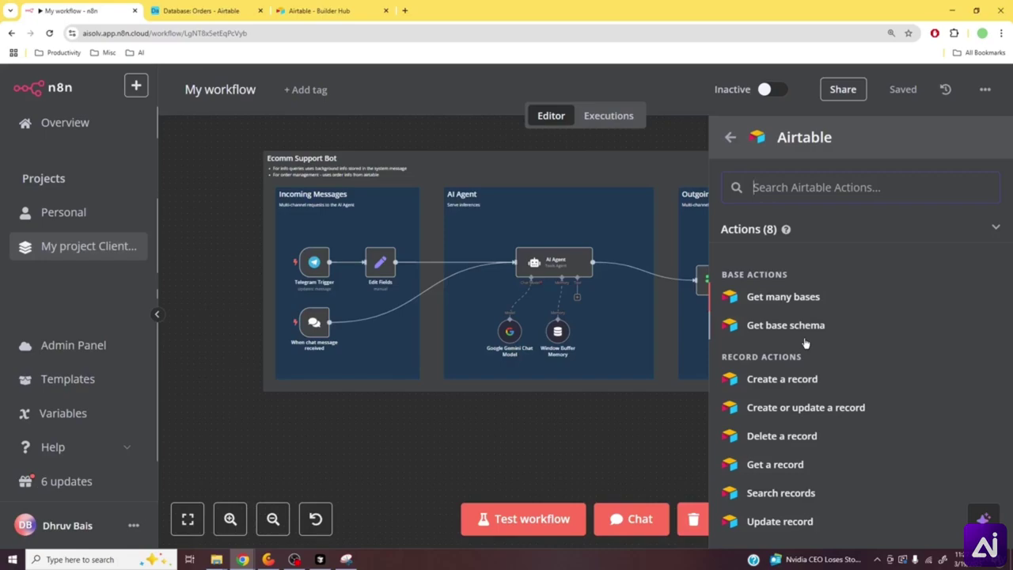
{"action": "scroll", "coordinate": [810, 348], "scroll_direction": "down", "scroll_amount": 1}
{"action": "scroll", "coordinate": [810, 348], "scroll_direction": "down", "scroll_amount": 1}
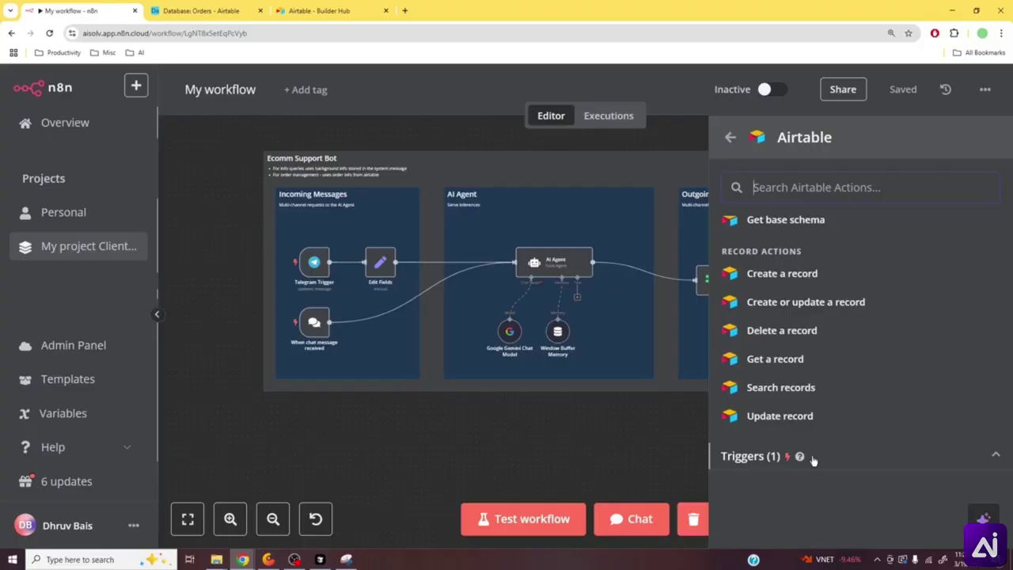
{"action": "left_click", "coordinate": [812, 458]}
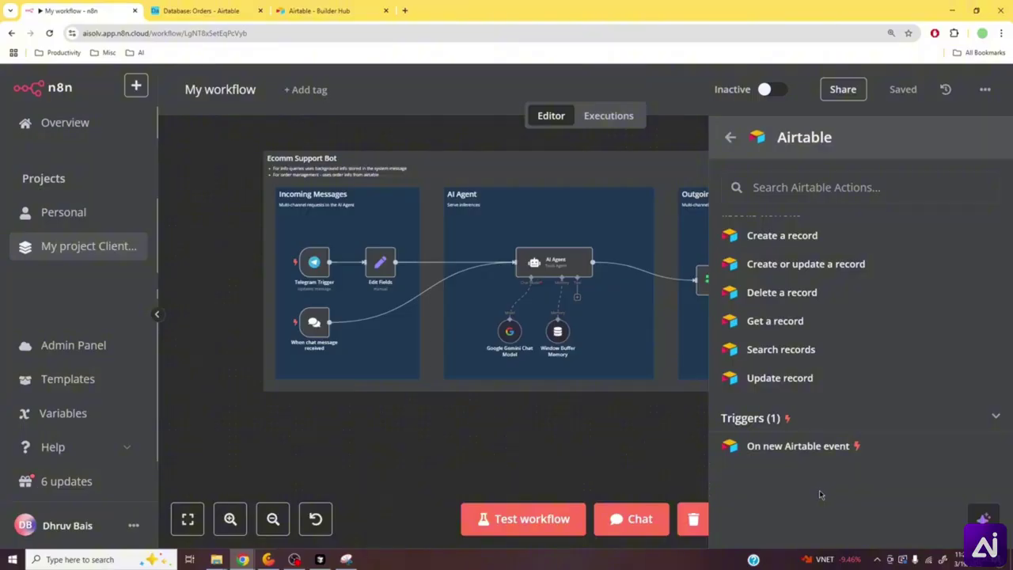
- Add an Airtable node that searches records and start creating a new access token credential for it
{"action": "scroll", "coordinate": [827, 480], "scroll_direction": "up", "scroll_amount": 1}
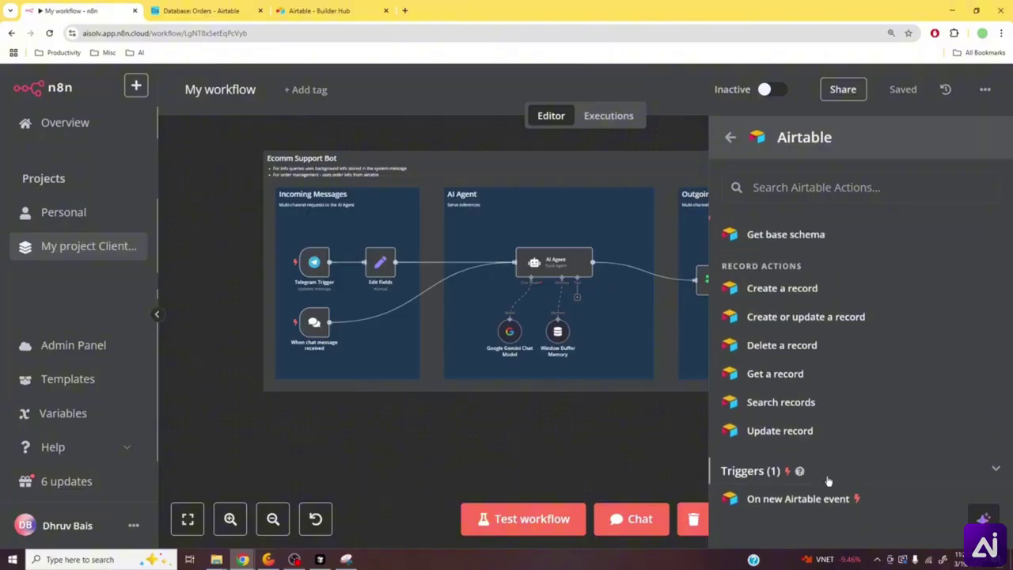
{"action": "left_click", "coordinate": [780, 402]}
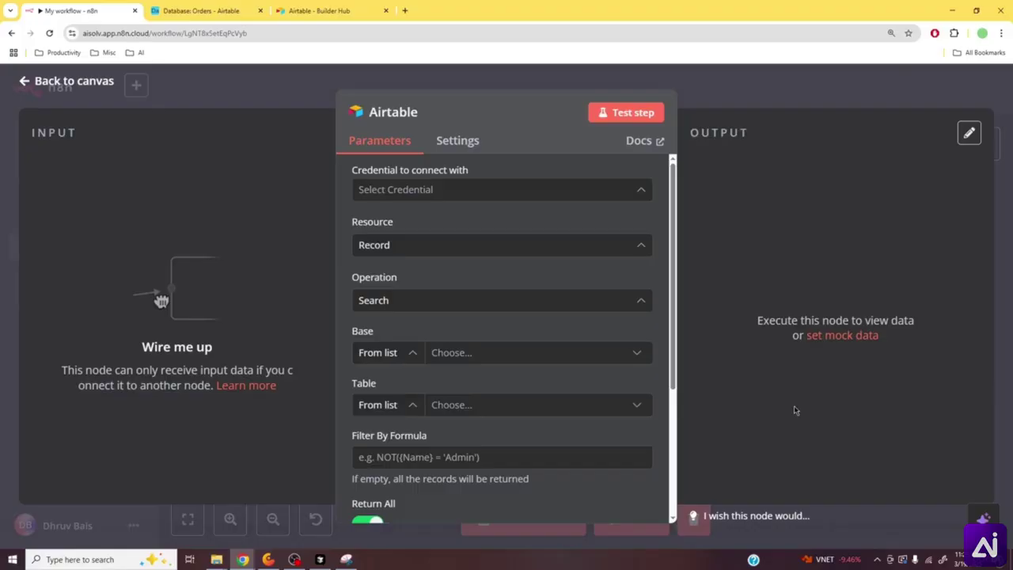
{"action": "left_click", "coordinate": [643, 192]}
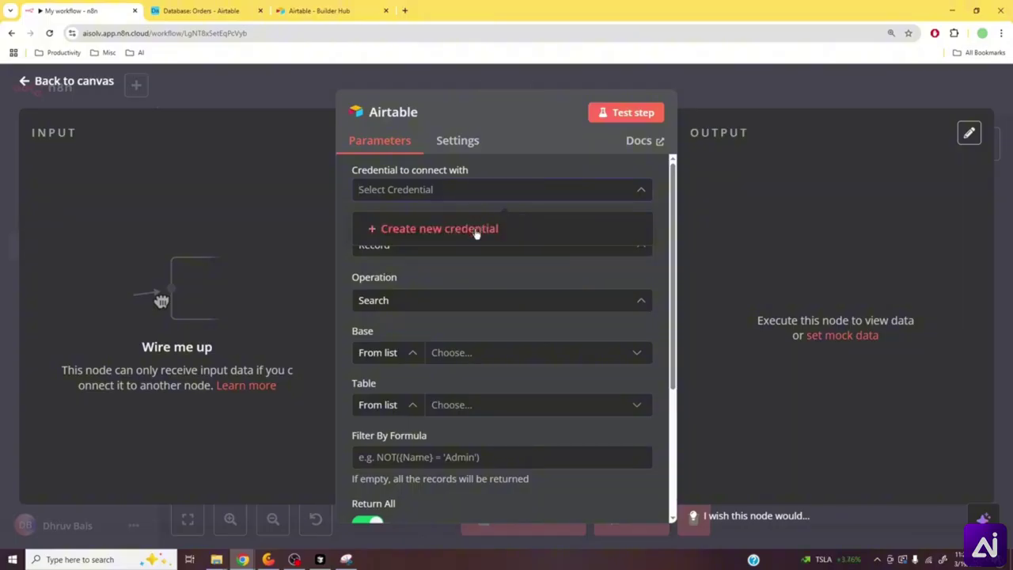
{"action": "left_click", "coordinate": [474, 229]}
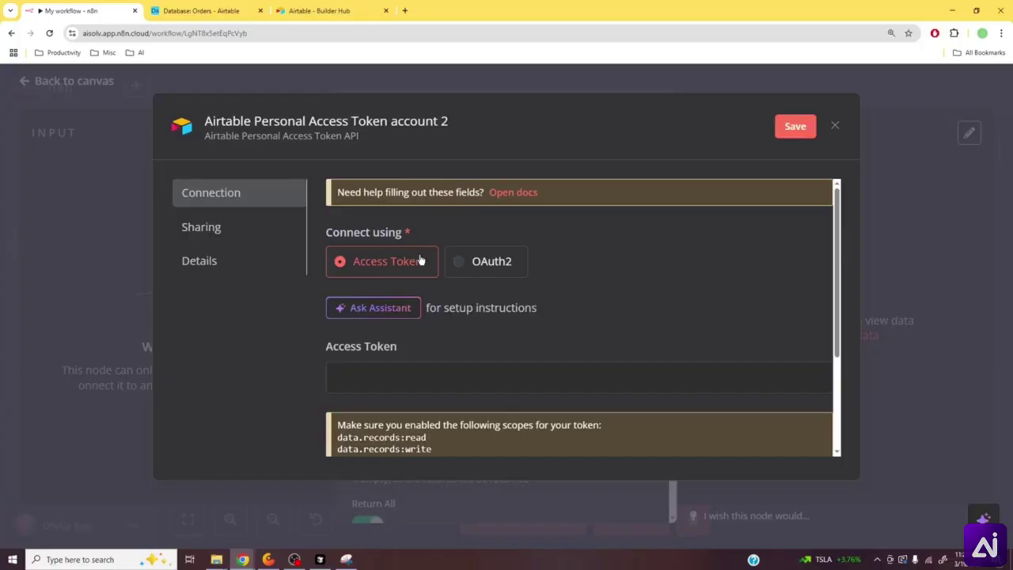
- Switch to Airtable's Builder Hub and start a new personal access token named n8nCourse
{"action": "left_click", "coordinate": [342, 10]}
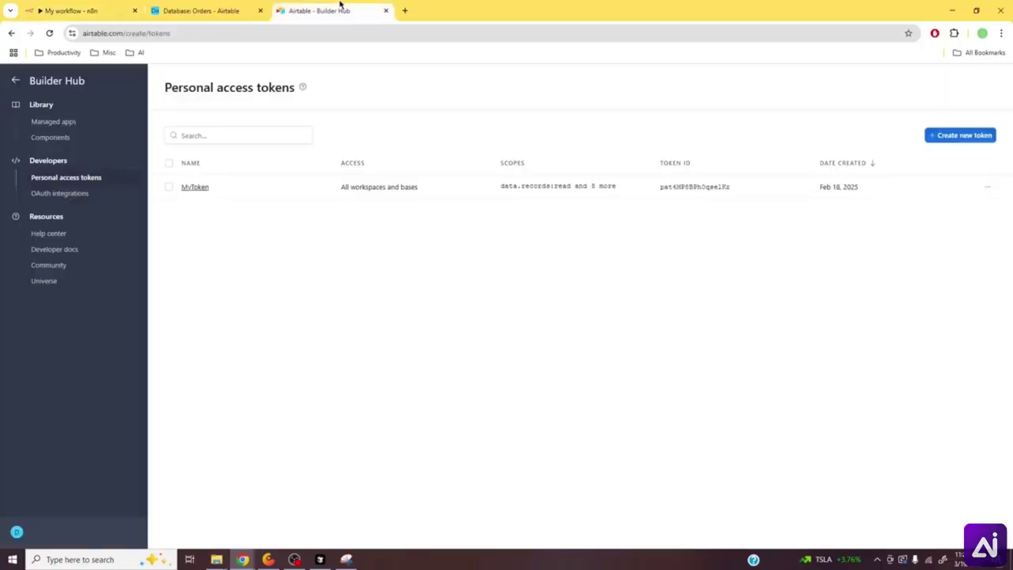
{"action": "left_click", "coordinate": [143, 35]}
{"action": "left_click_drag", "start_coordinate": [82, 33], "coordinate": [184, 35]}
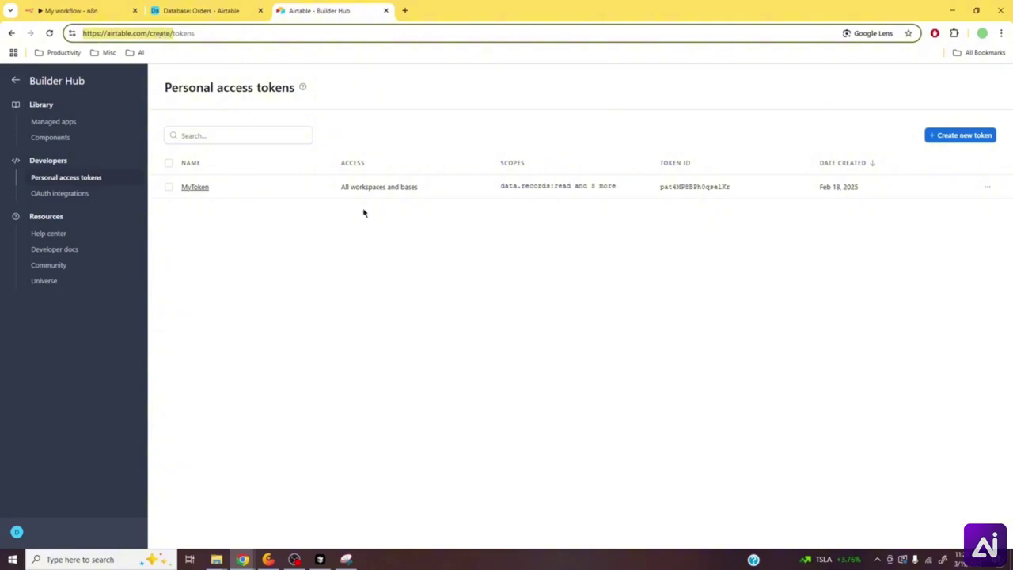
{"action": "left_click", "coordinate": [954, 140]}
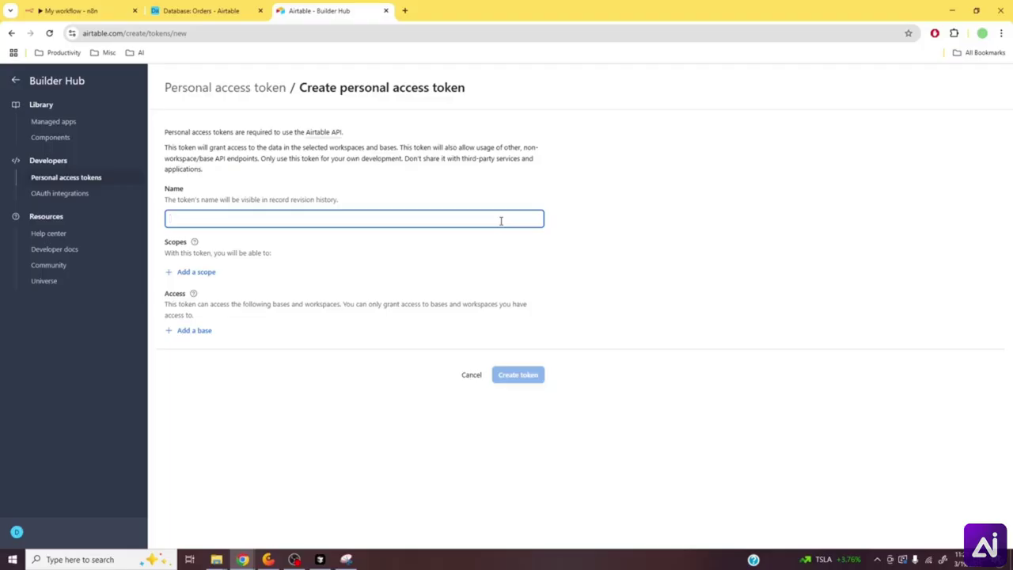
{"action": "type", "text": "n8nCourse"}
- Add the scopes data.records:read, data.records:write and schema.bases:read to the token
{"action": "left_click", "coordinate": [202, 274]}
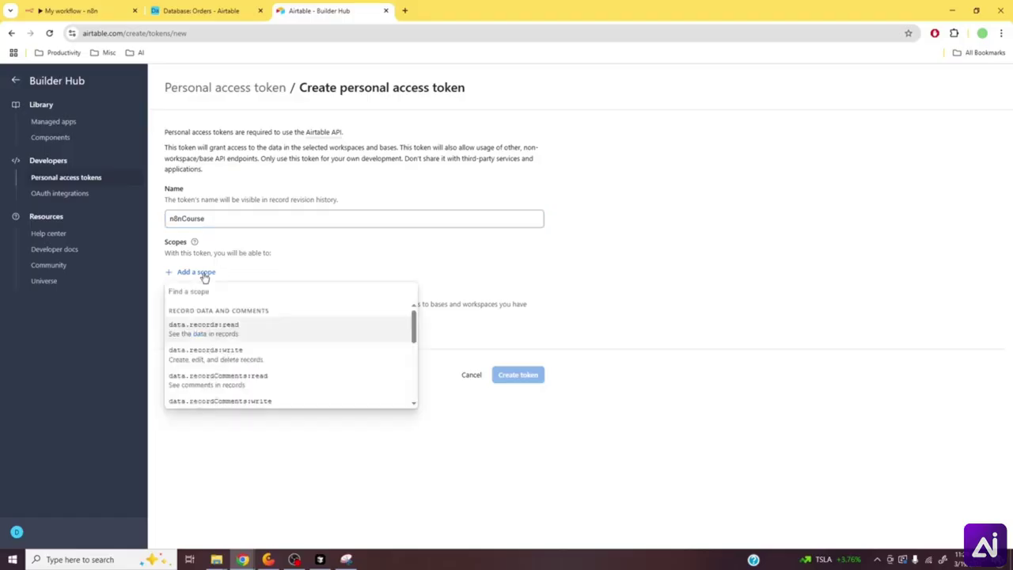
{"action": "left_click", "coordinate": [225, 331]}
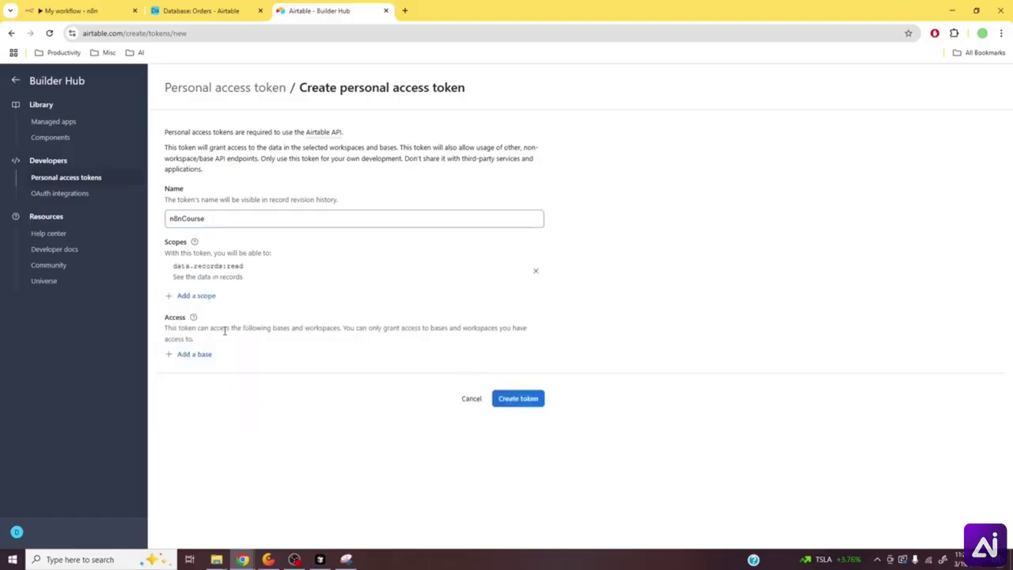
{"action": "left_click", "coordinate": [204, 295]}
{"action": "left_click", "coordinate": [220, 352]}
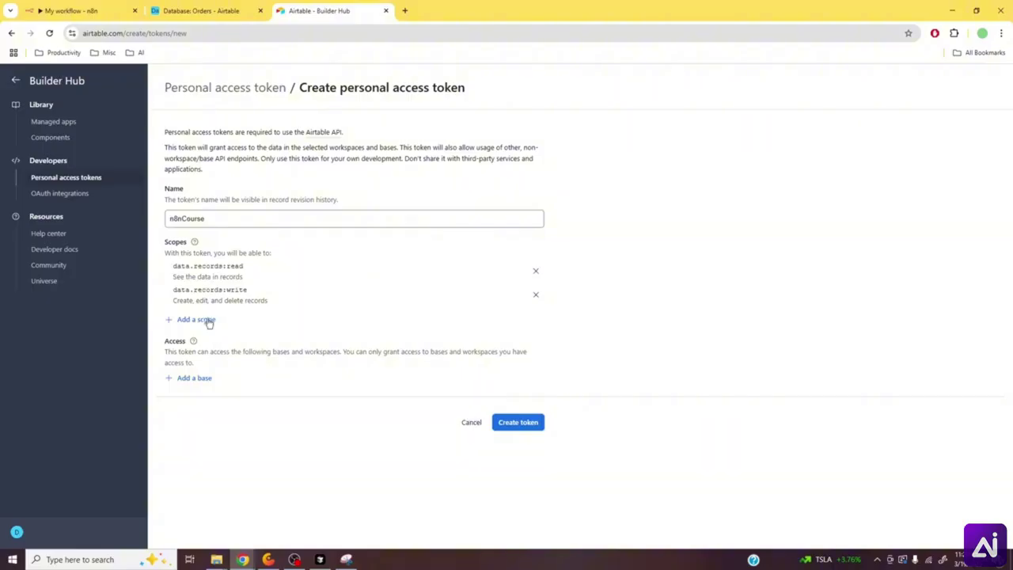
{"action": "left_click", "coordinate": [207, 320]}
{"action": "scroll", "coordinate": [223, 401], "scroll_direction": "down", "scroll_amount": 2}
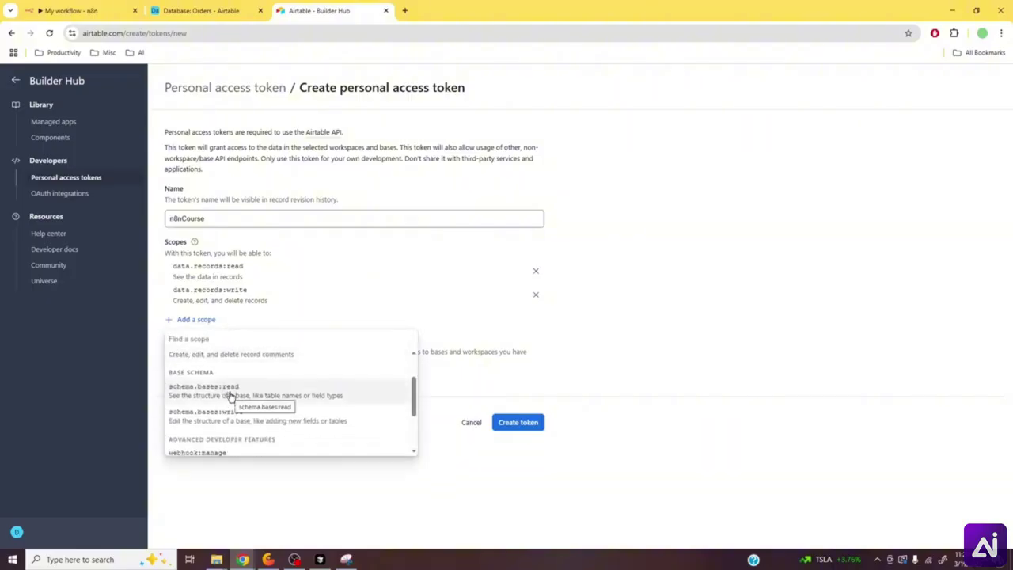
{"action": "left_click", "coordinate": [231, 396]}
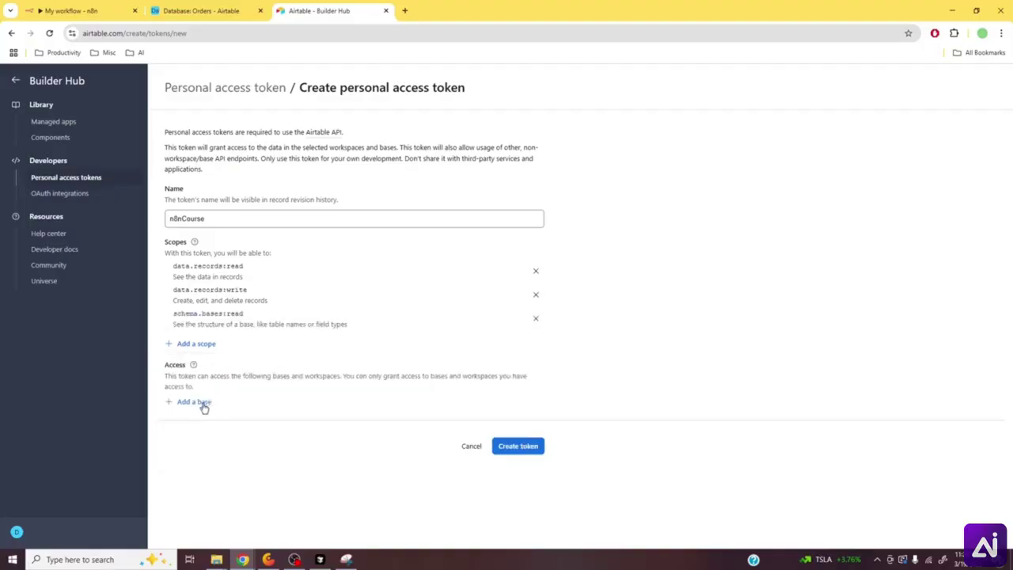
- Grant the token access to the Database base in Workspace 2
{"action": "left_click", "coordinate": [204, 406]}
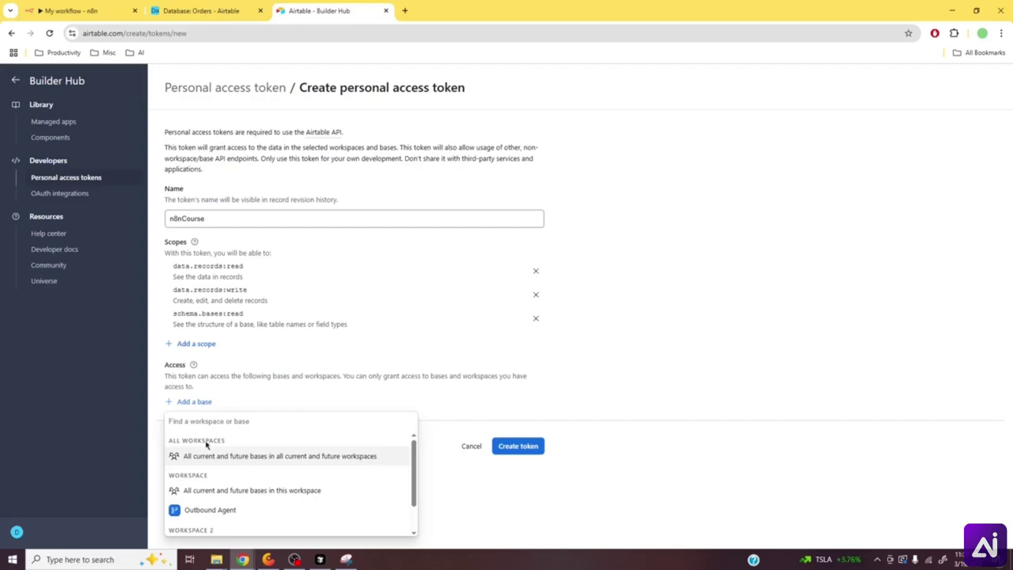
{"action": "scroll", "coordinate": [215, 502], "scroll_direction": "down", "scroll_amount": 1}
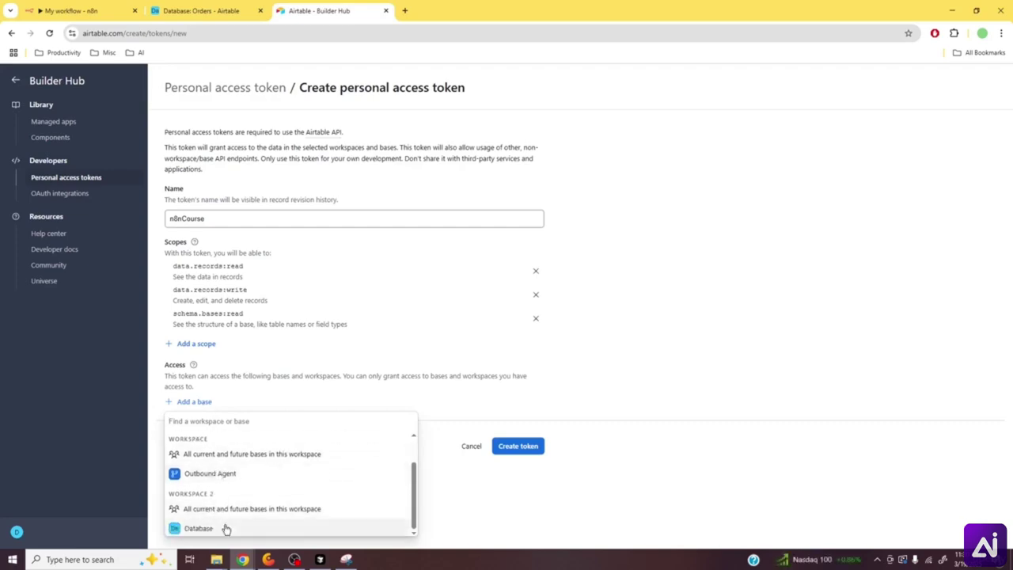
{"action": "left_click", "coordinate": [225, 528]}
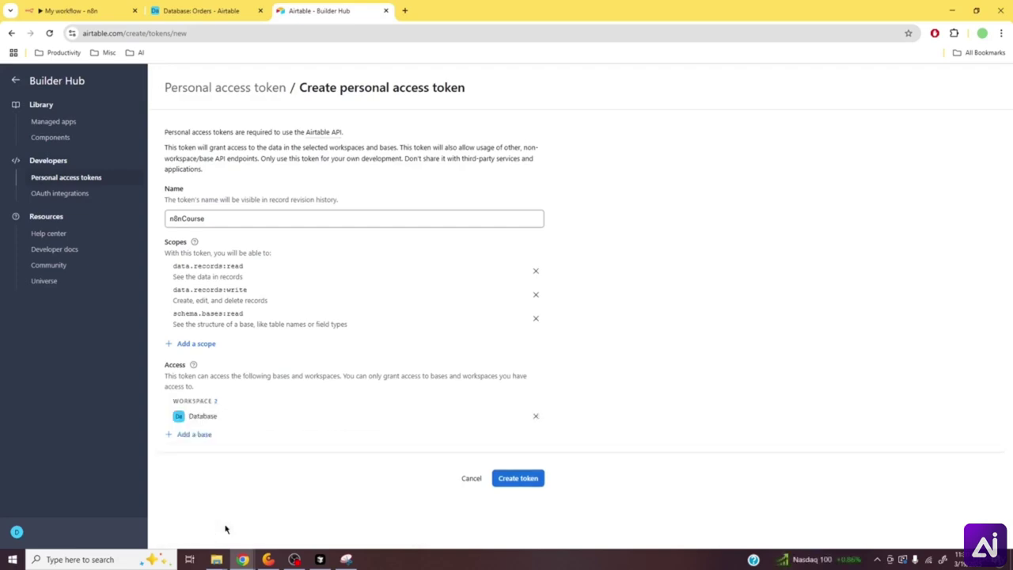
- Check the scopes required by n8n's Airtable credential, then create the token in Airtable and copy it
{"action": "left_click", "coordinate": [50, 6]}
{"action": "scroll", "coordinate": [520, 425], "scroll_direction": "down", "scroll_amount": 1}
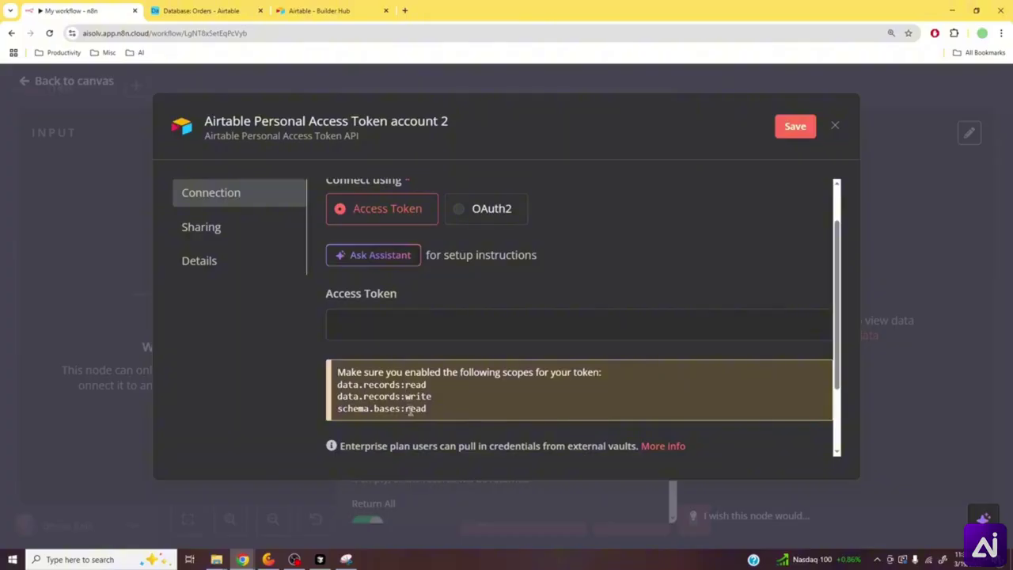
{"action": "left_click", "coordinate": [354, 7]}
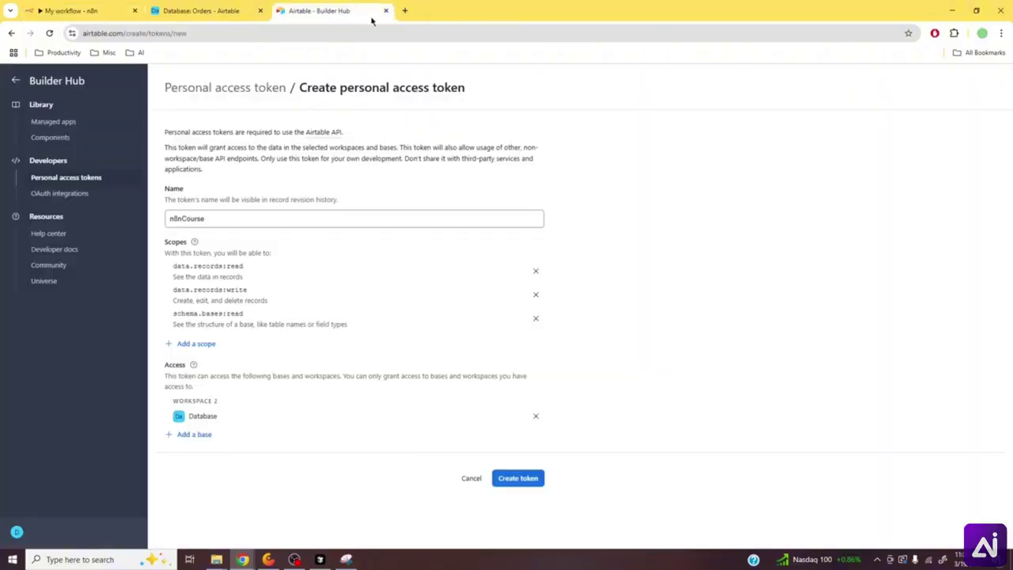
{"action": "left_click", "coordinate": [517, 477]}
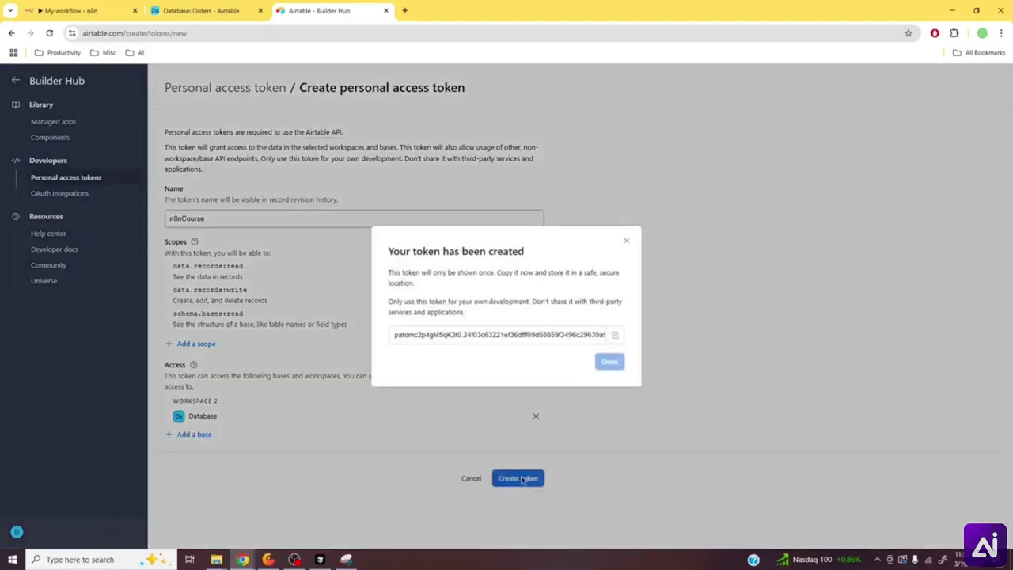
{"action": "left_click", "coordinate": [616, 336]}
{"action": "left_click", "coordinate": [610, 362]}
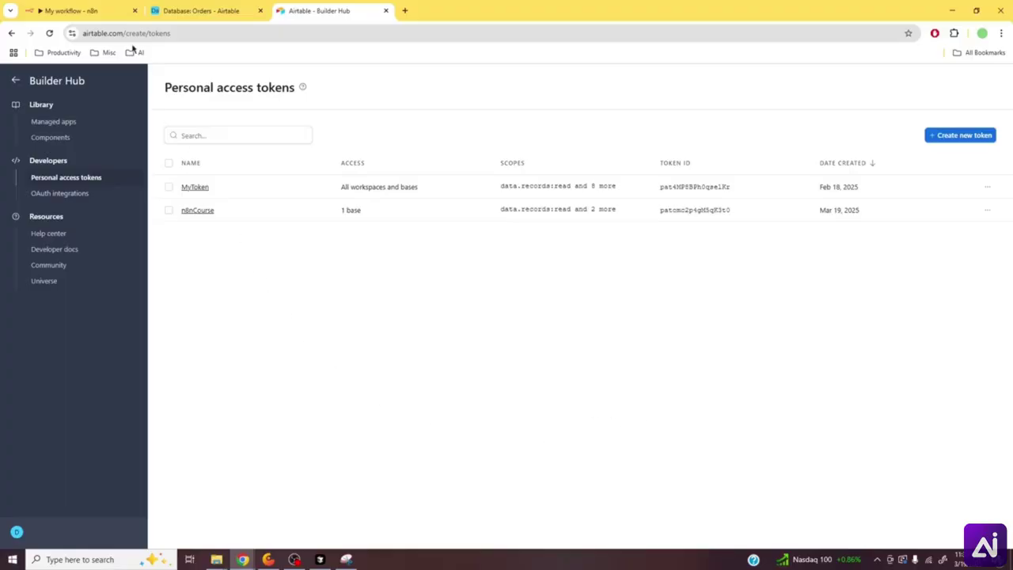
- Switch back to n8n, paste the Airtable access token into the new credential, save it and close the credential
{"action": "left_click", "coordinate": [110, 7]}
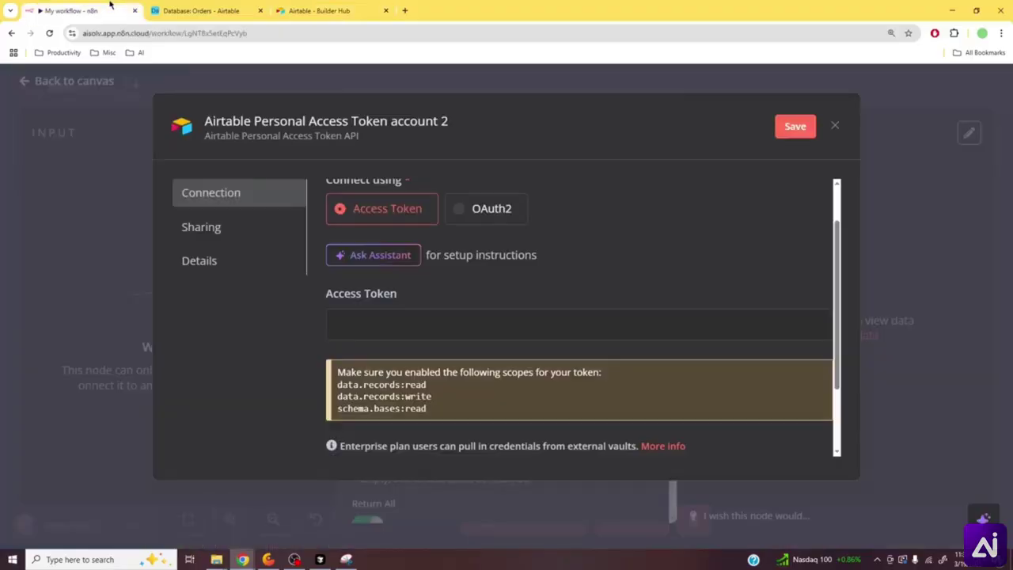
{"action": "left_click", "coordinate": [446, 315]}
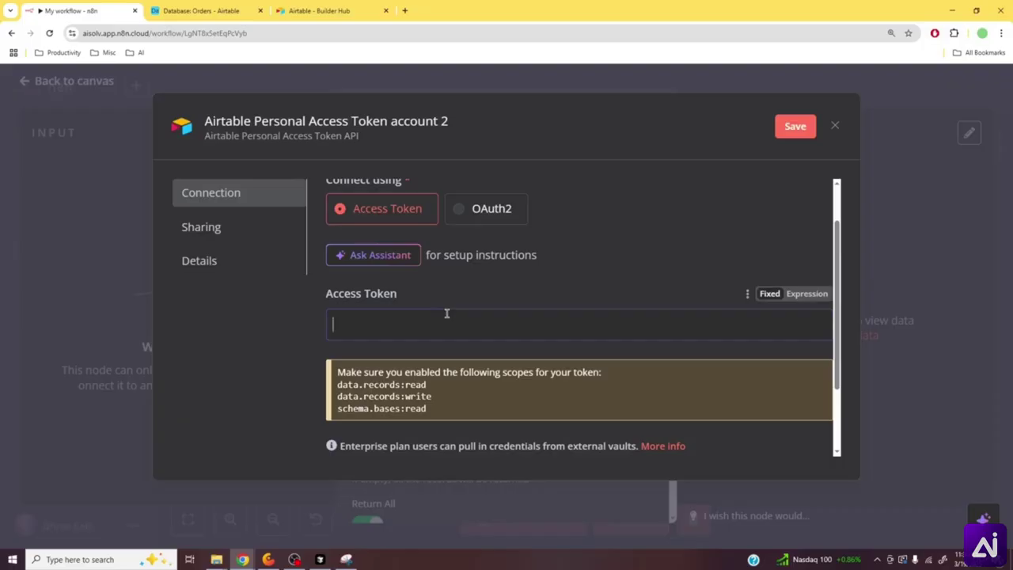
{"action": "key", "text": "ctrl+v"}
{"action": "left_click", "coordinate": [780, 134]}
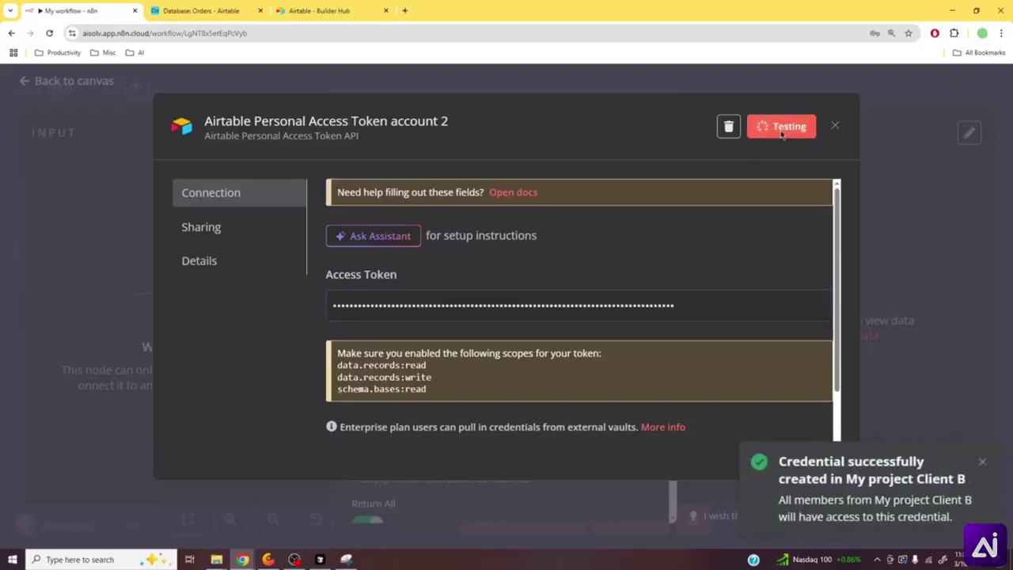
{"action": "left_click", "coordinate": [902, 98]}
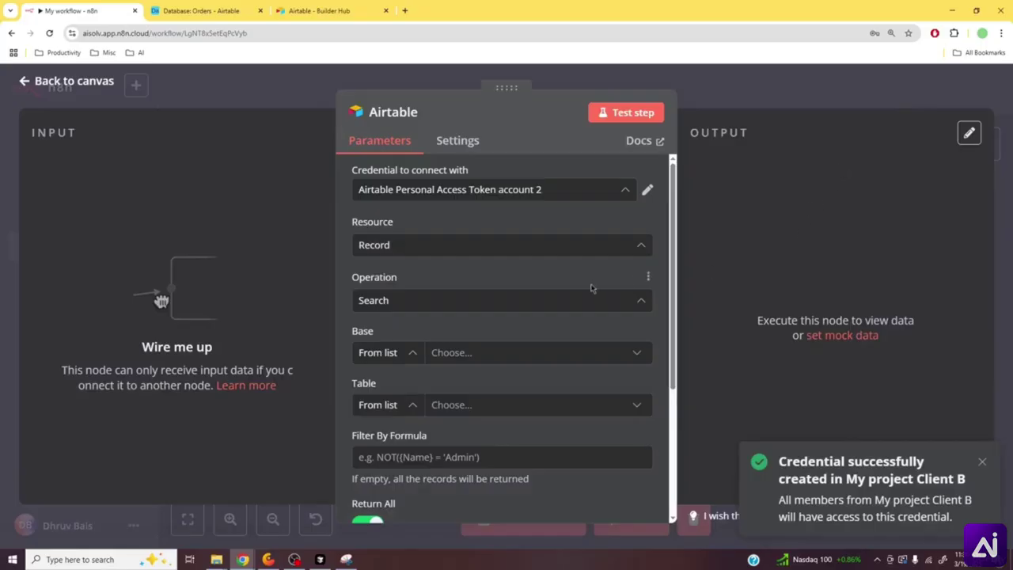
- Set the Airtable search to use the Database base and its Orders table
{"action": "left_click", "coordinate": [487, 356]}
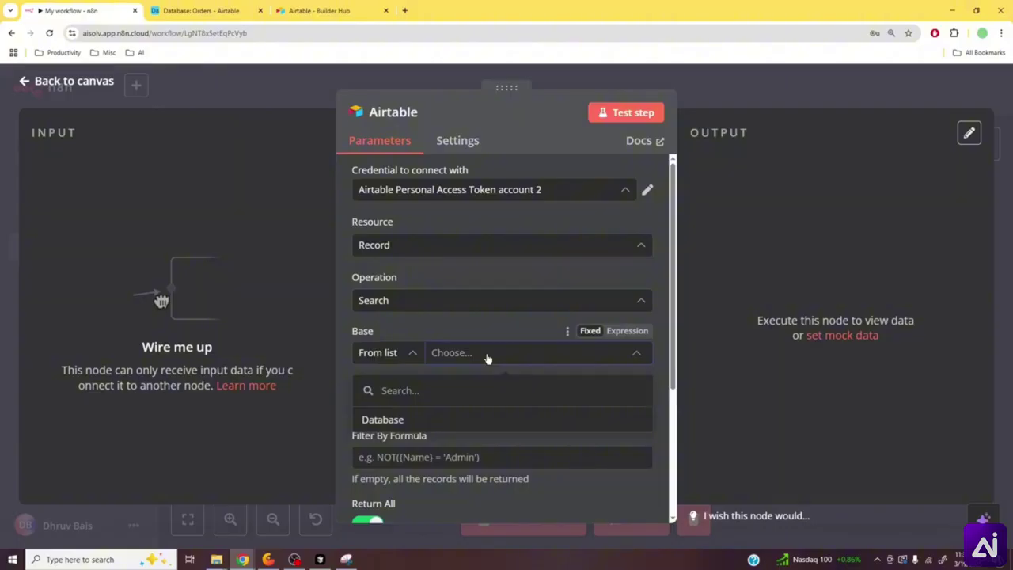
{"action": "left_click", "coordinate": [396, 420]}
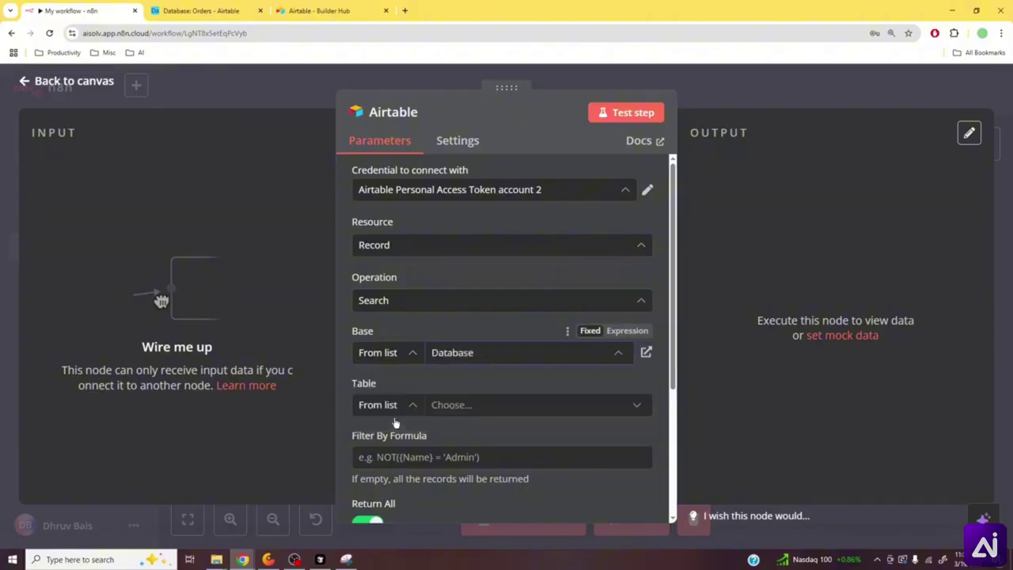
{"action": "left_click", "coordinate": [512, 403]}
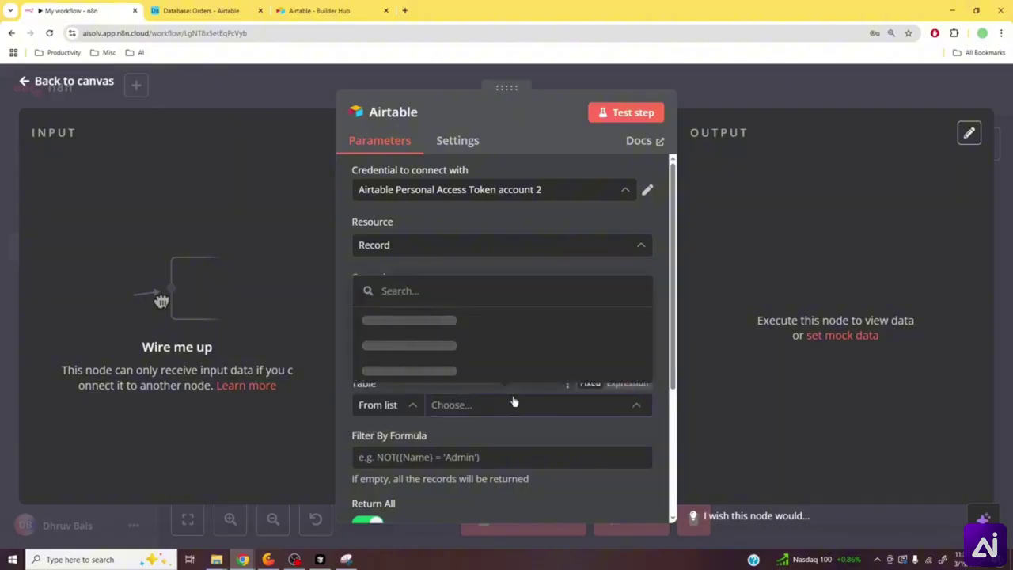
{"action": "left_click", "coordinate": [490, 370]}
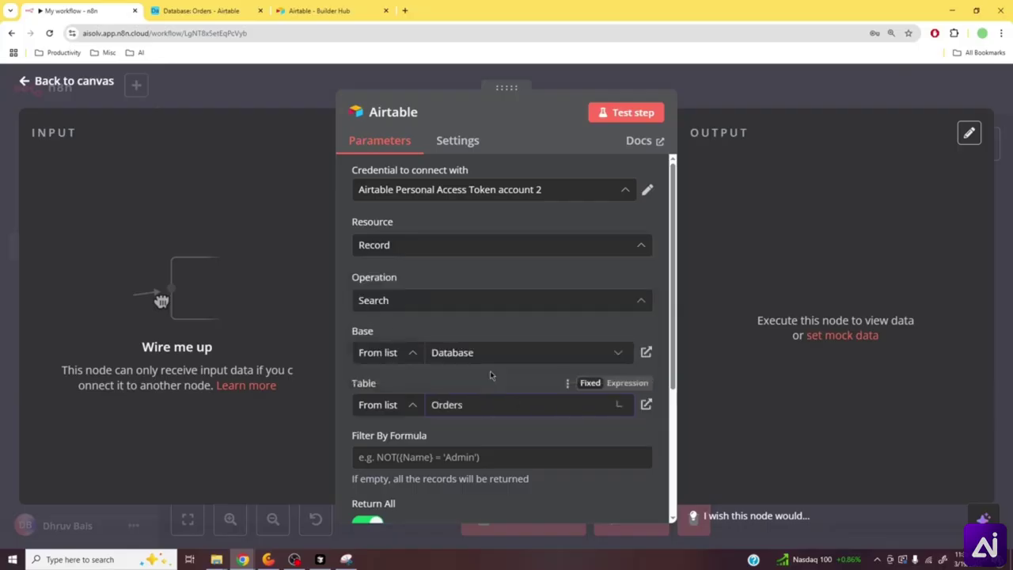
- Test the Airtable search without a filter and look through the order columns in its output
{"action": "scroll", "coordinate": [489, 370], "scroll_direction": "down", "scroll_amount": 4}
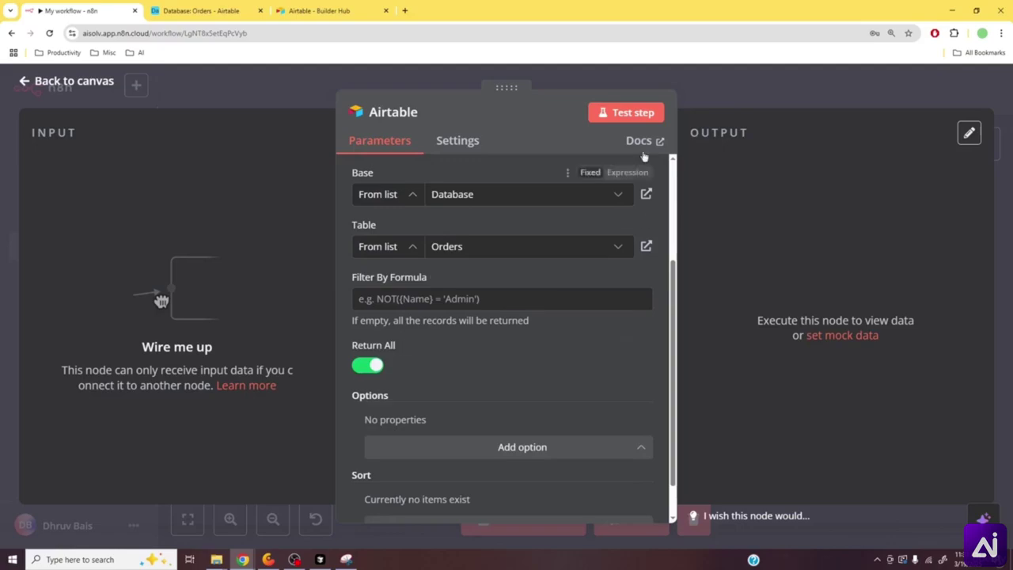
{"action": "left_click", "coordinate": [638, 114]}
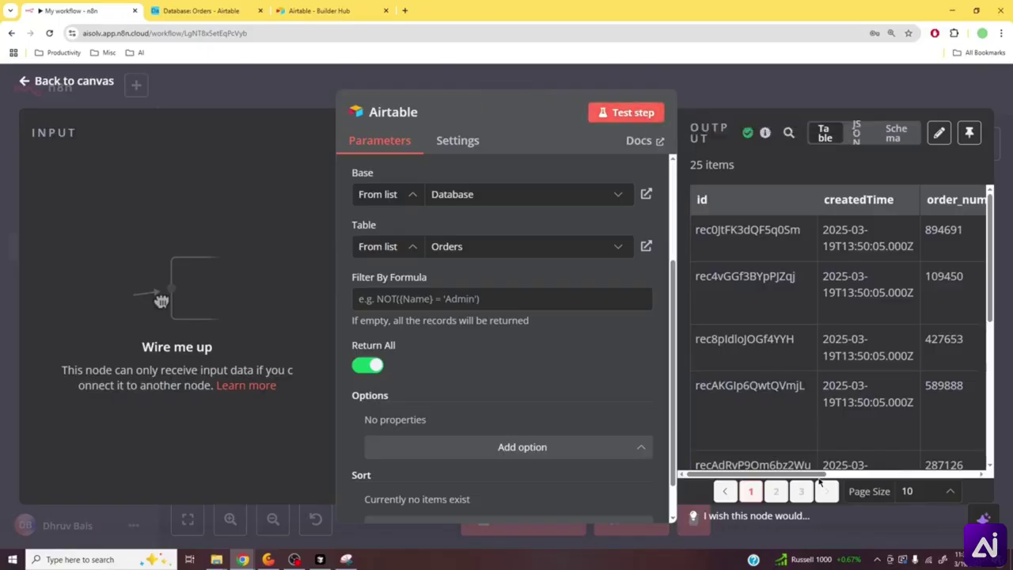
{"action": "left_click_drag", "start_coordinate": [821, 475], "coordinate": [939, 475]}
{"action": "mouse_move", "coordinate": [590, 354]}
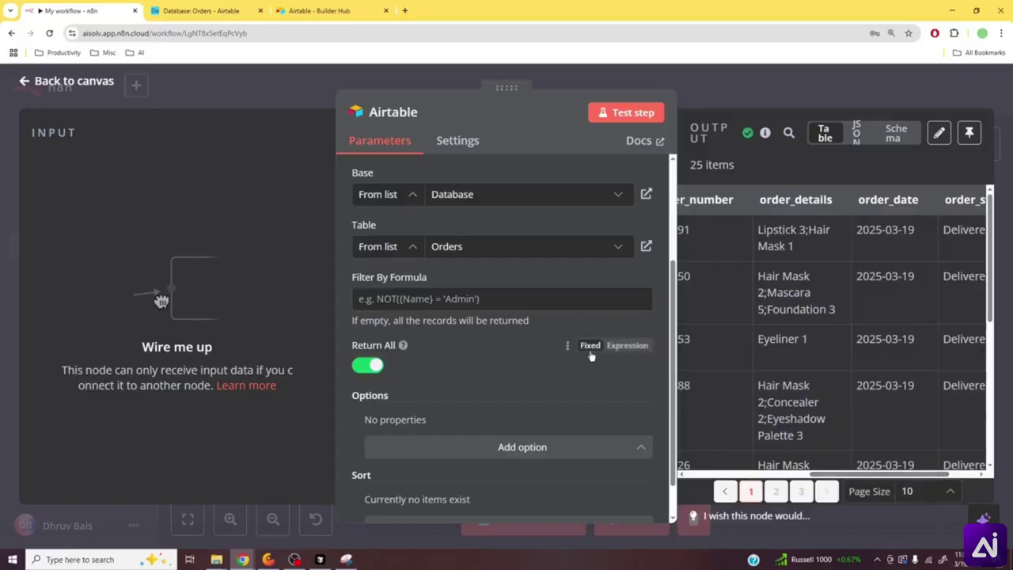
- Add the Output Fields option to the Airtable search and select order_number, order_details and order_status
{"action": "scroll", "coordinate": [606, 381], "scroll_direction": "down", "scroll_amount": 1}
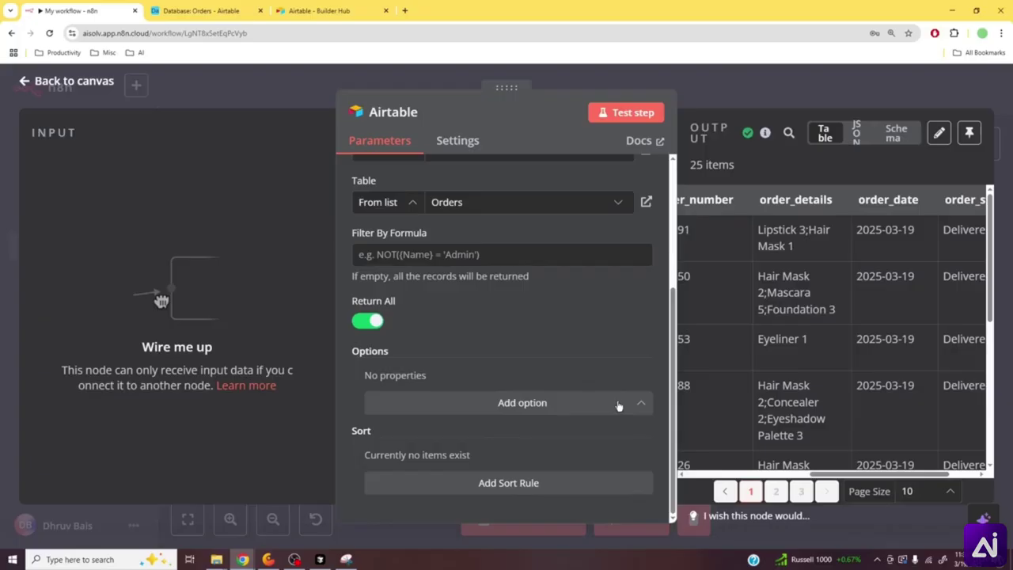
{"action": "left_click", "coordinate": [618, 404]}
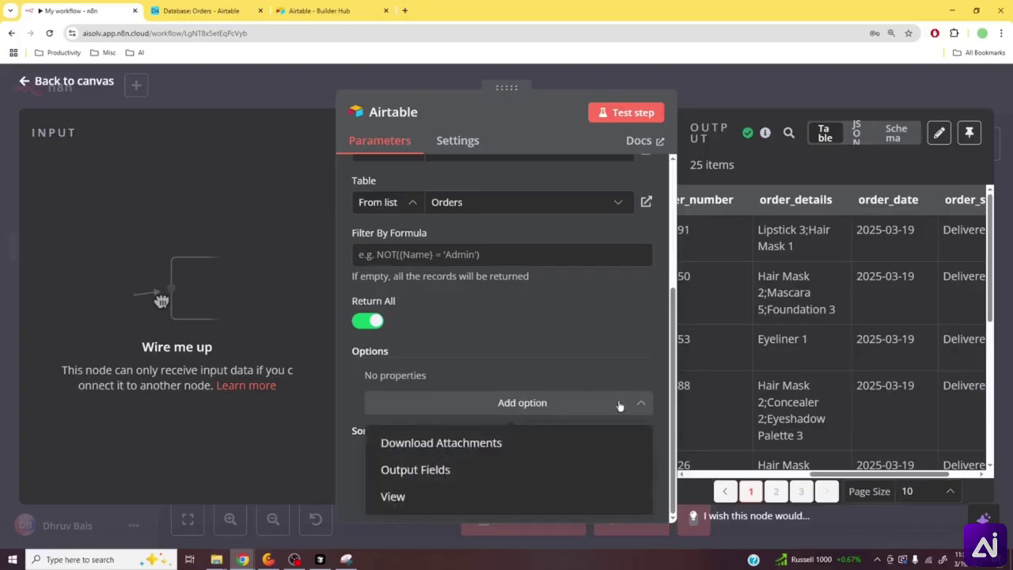
{"action": "left_click", "coordinate": [441, 472]}
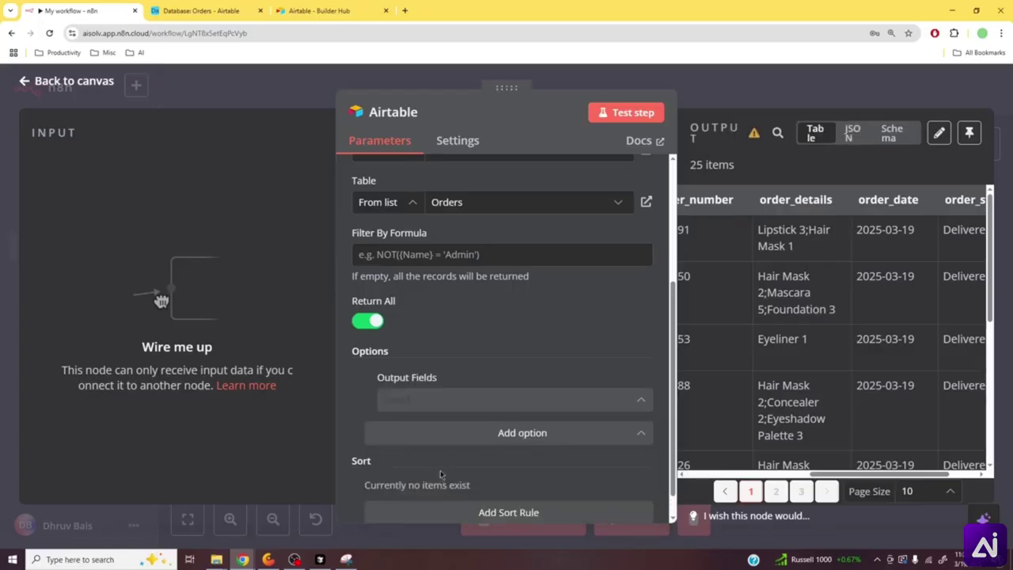
{"action": "left_click", "coordinate": [444, 405]}
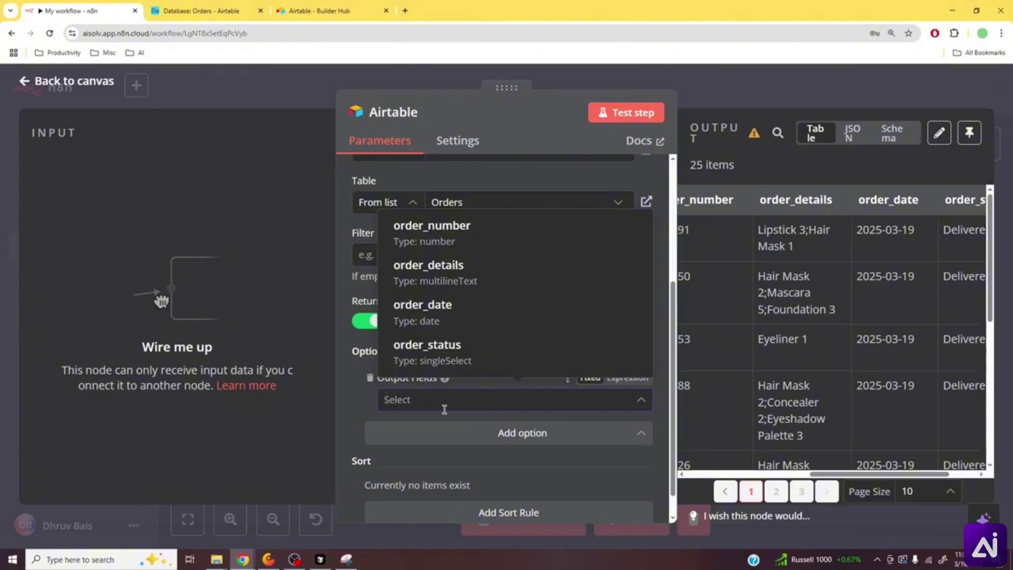
{"action": "left_click", "coordinate": [449, 241]}
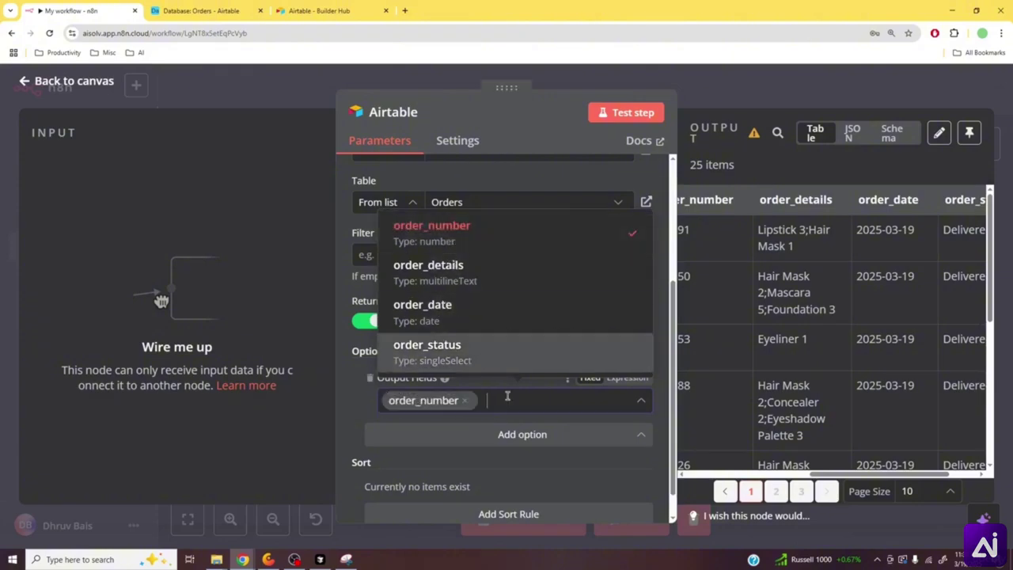
{"action": "left_click", "coordinate": [465, 282]}
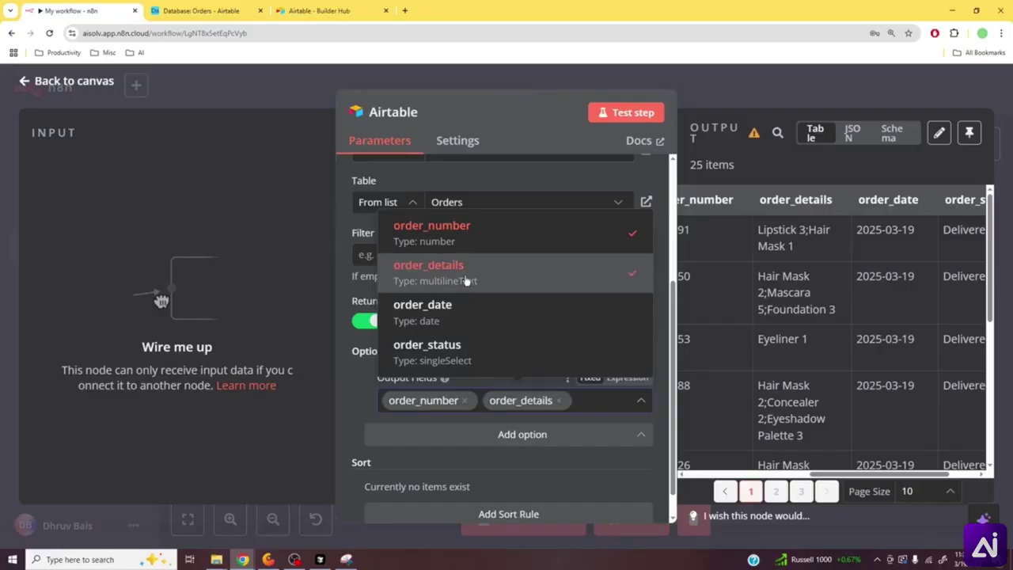
{"action": "left_click", "coordinate": [475, 355]}
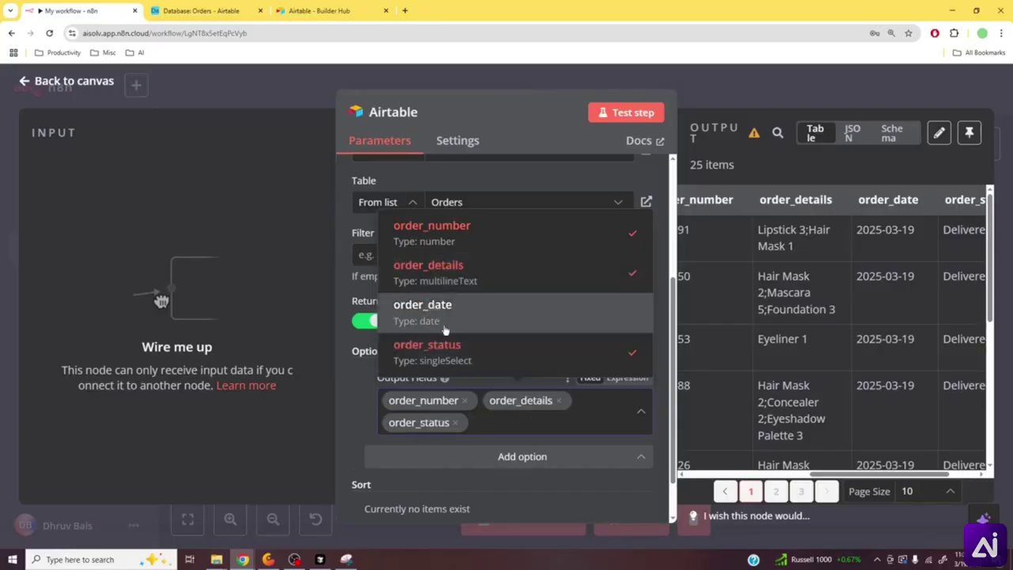
{"action": "left_click", "coordinate": [362, 416]}
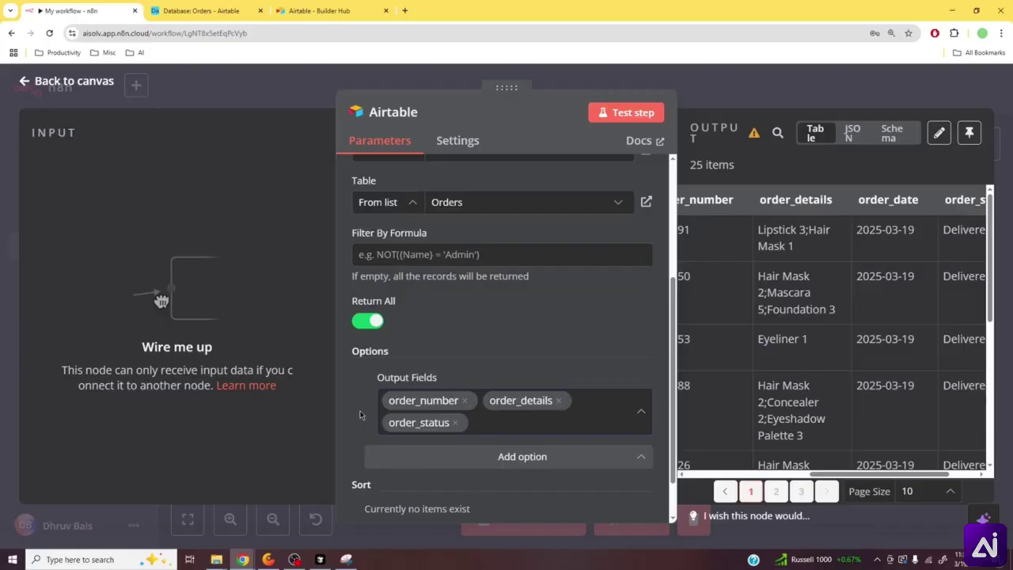
- Test the Airtable search with the selected output fields and look through the columns it returns
{"action": "scroll", "coordinate": [359, 414], "scroll_direction": "down", "scroll_amount": 2}
{"action": "left_click", "coordinate": [616, 112]}
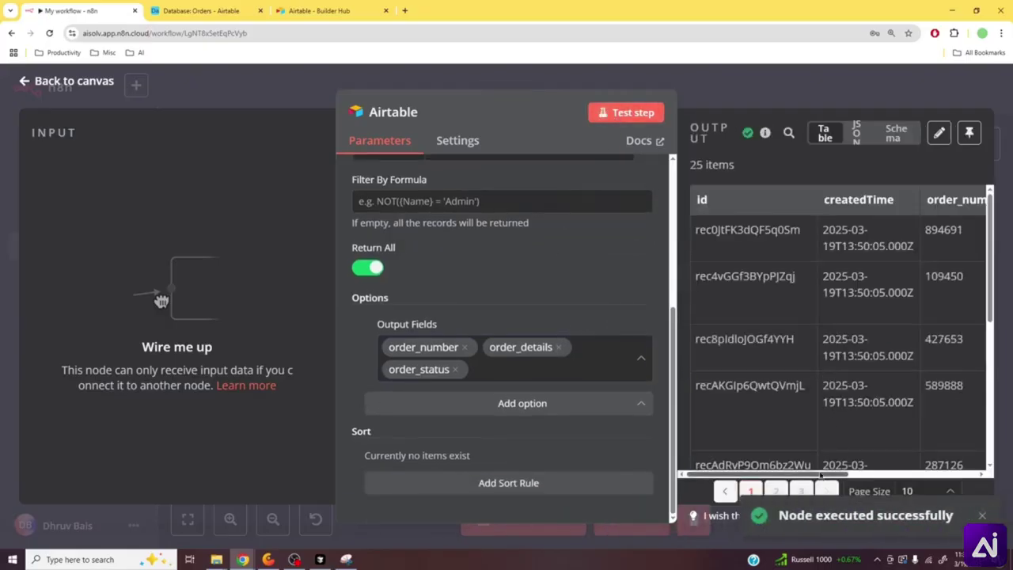
{"action": "left_click_drag", "start_coordinate": [819, 474], "coordinate": [951, 477]}
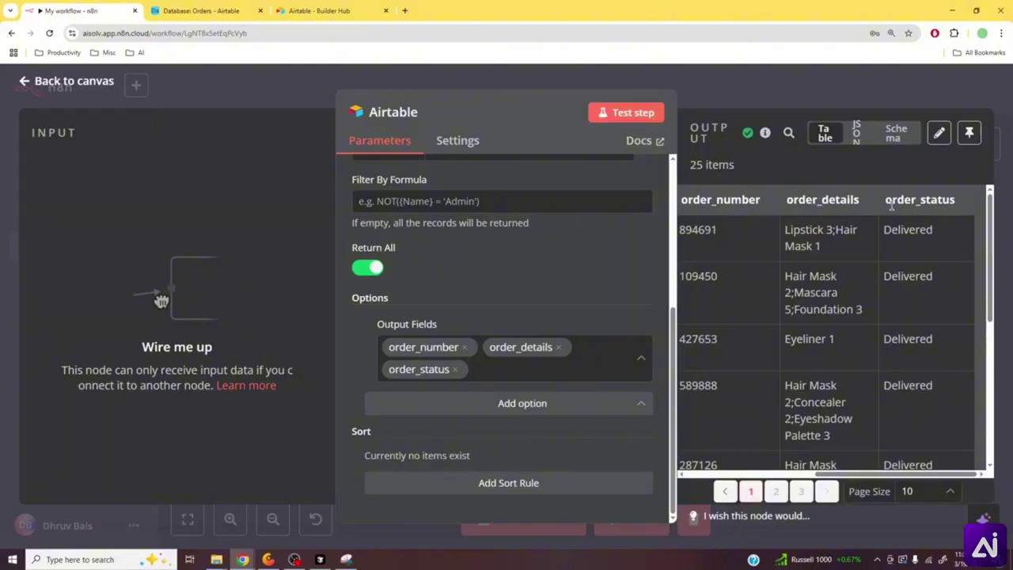
- Turn off Return All and test the search with a limit of 10, before setting the limit to 100
{"action": "left_click", "coordinate": [368, 270]}
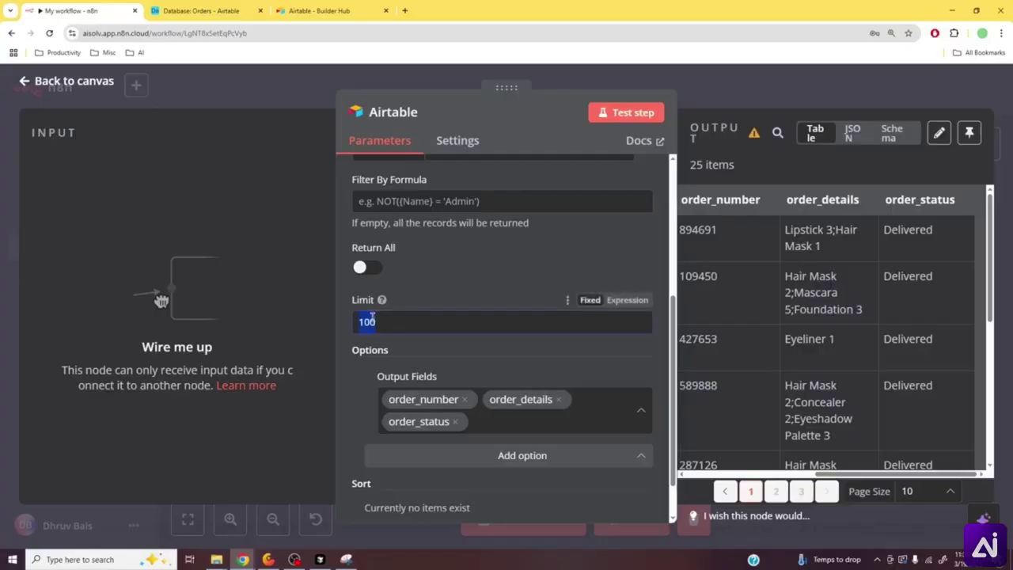
{"action": "type", "text": "10"}
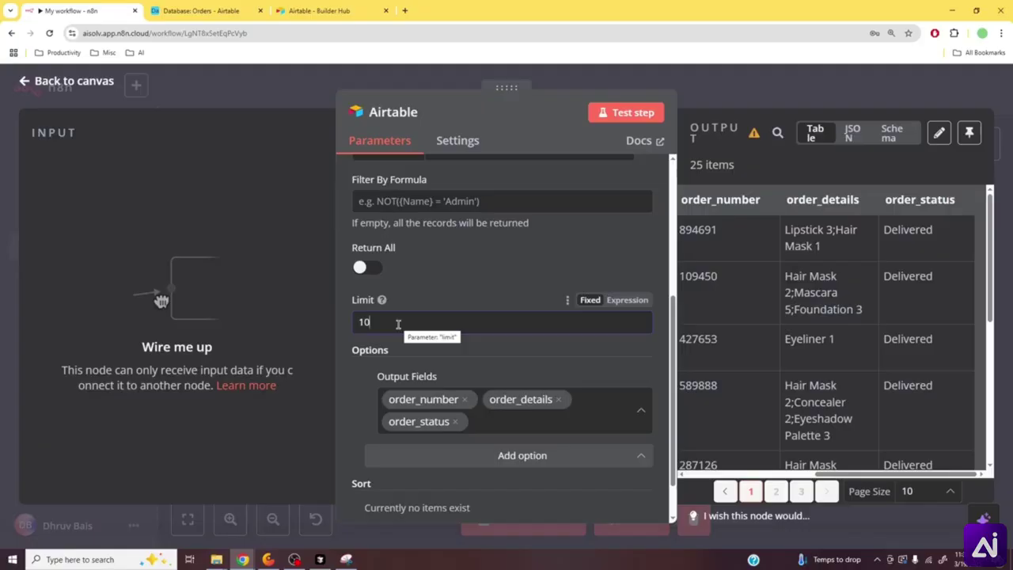
{"action": "left_click", "coordinate": [621, 116]}
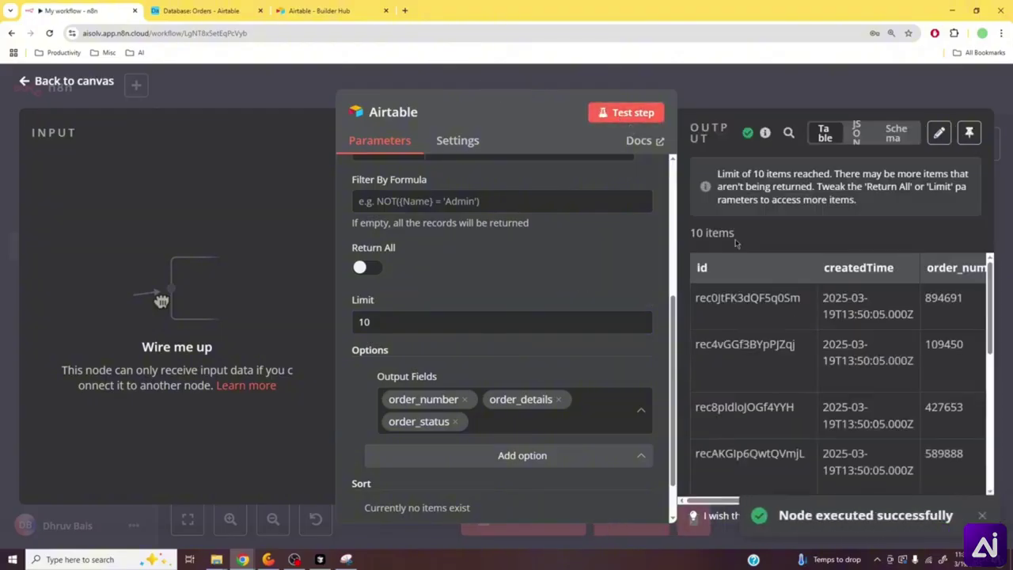
{"action": "triple_click", "coordinate": [735, 245]}
{"action": "left_click", "coordinate": [468, 327]}
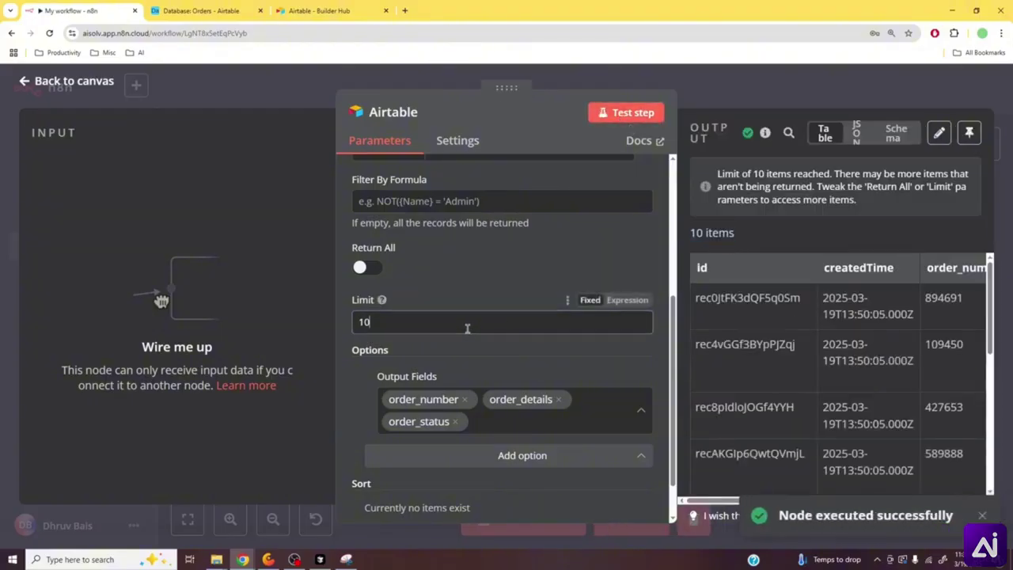
{"action": "type", "text": "0"}
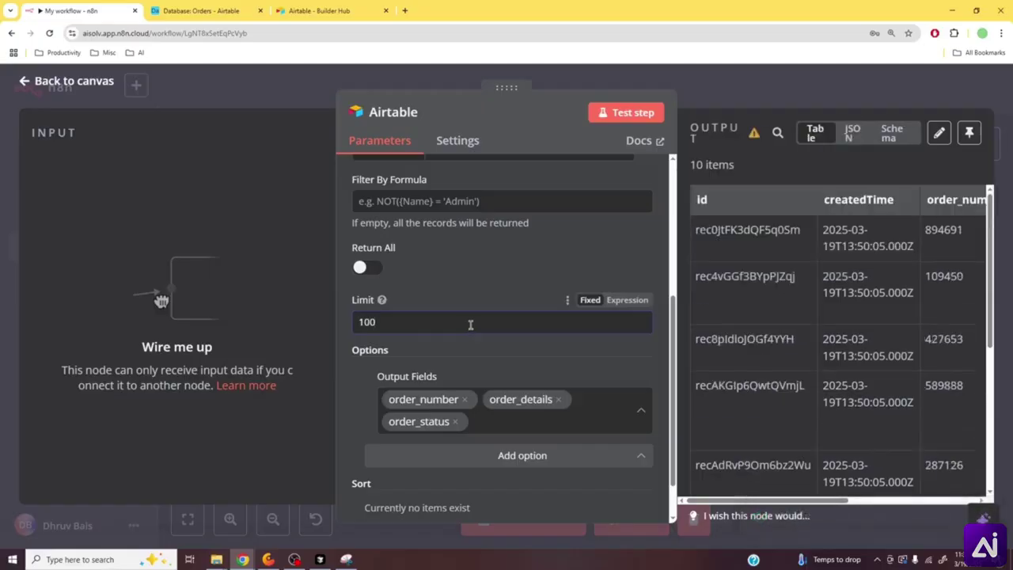
- Add a sort rule on order_number with direction ASC and test the search to check the order of the records
{"action": "scroll", "coordinate": [478, 287], "scroll_direction": "down", "scroll_amount": 1}
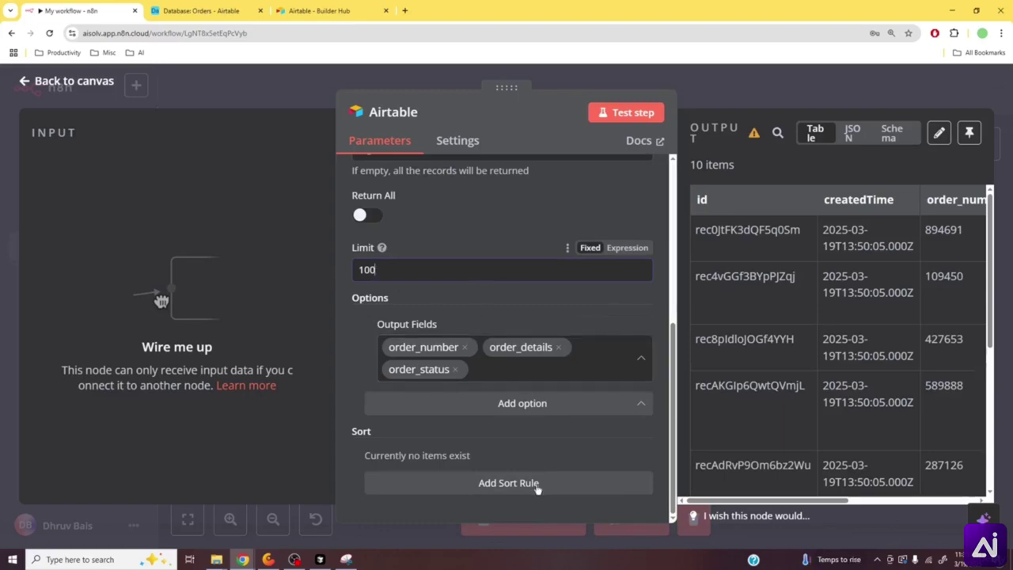
{"action": "left_click", "coordinate": [508, 482]}
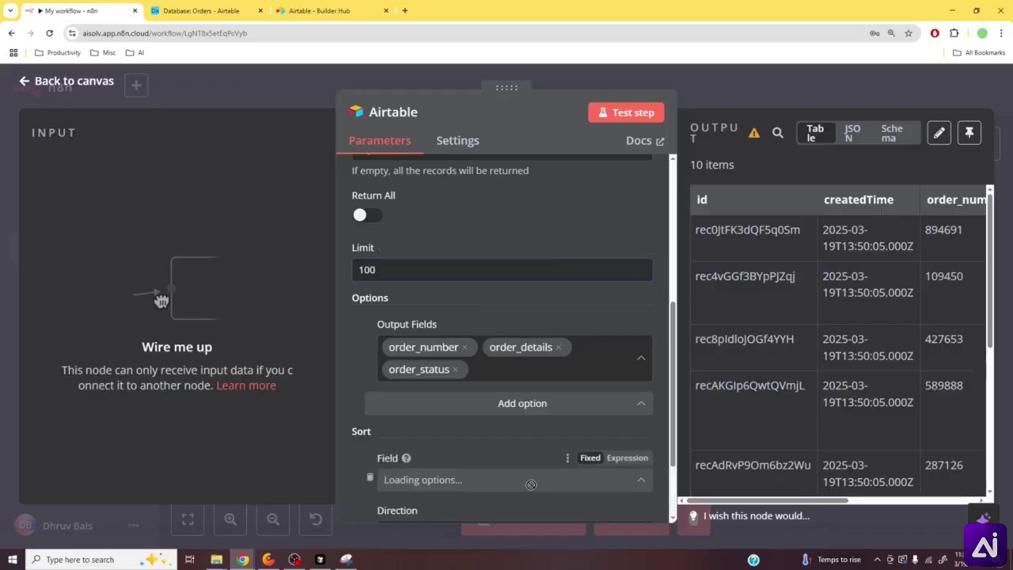
{"action": "scroll", "coordinate": [532, 489], "scroll_direction": "down", "scroll_amount": 1}
{"action": "scroll", "coordinate": [532, 489], "scroll_direction": "down", "scroll_amount": 1}
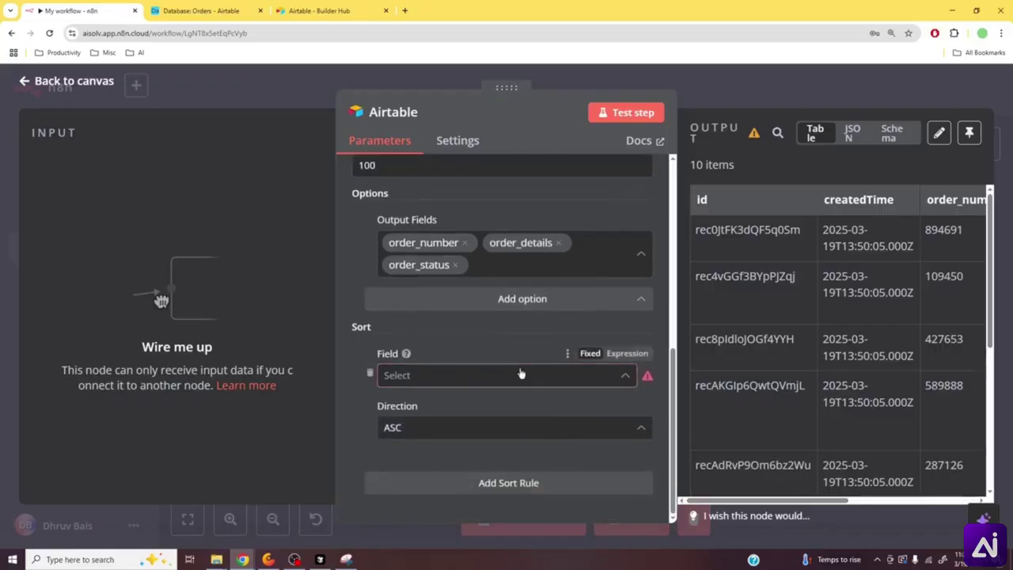
{"action": "left_click", "coordinate": [521, 380]}
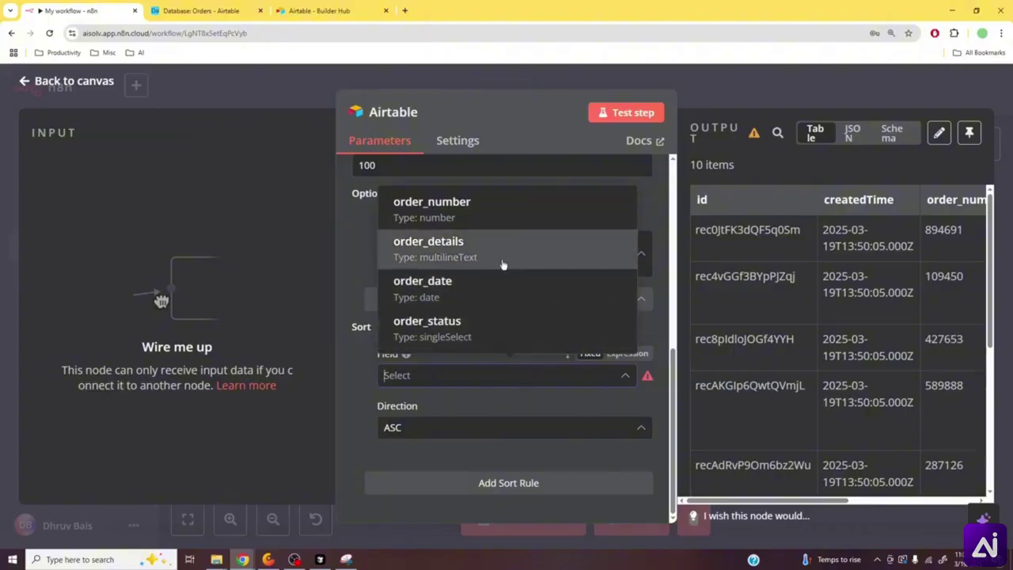
{"action": "left_click", "coordinate": [495, 219]}
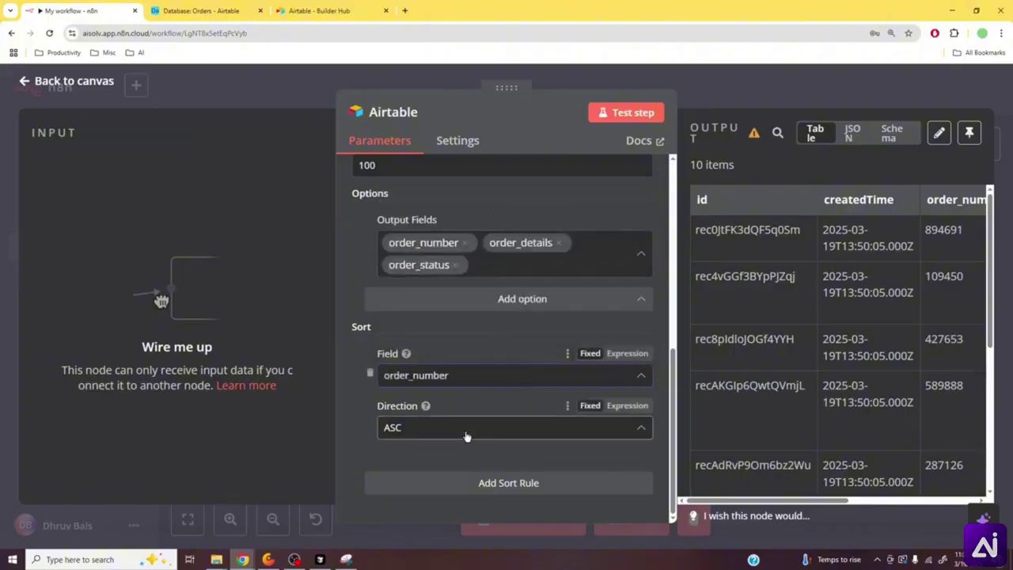
{"action": "left_click", "coordinate": [606, 118]}
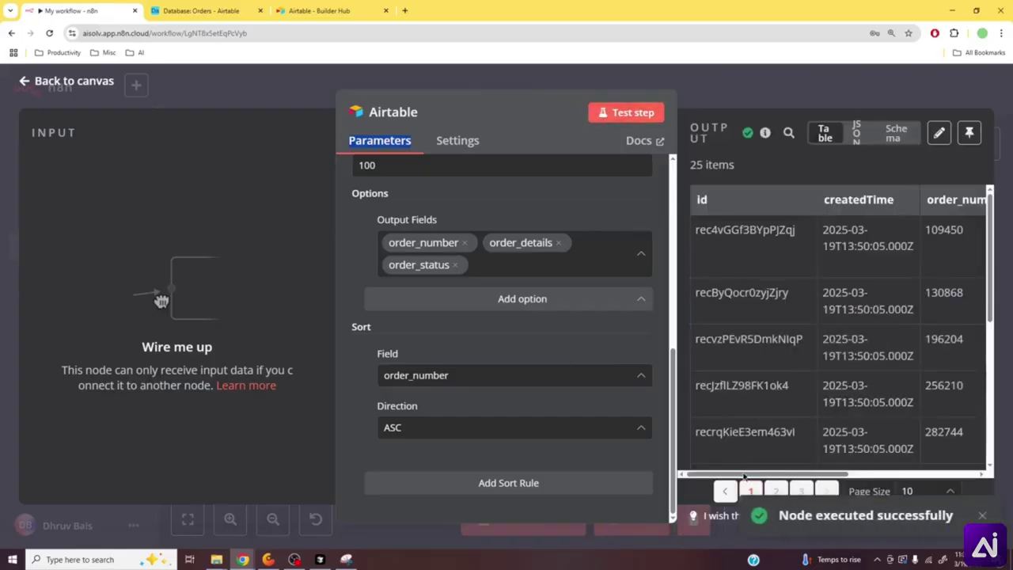
{"action": "left_click_drag", "start_coordinate": [740, 474], "coordinate": [817, 477]}
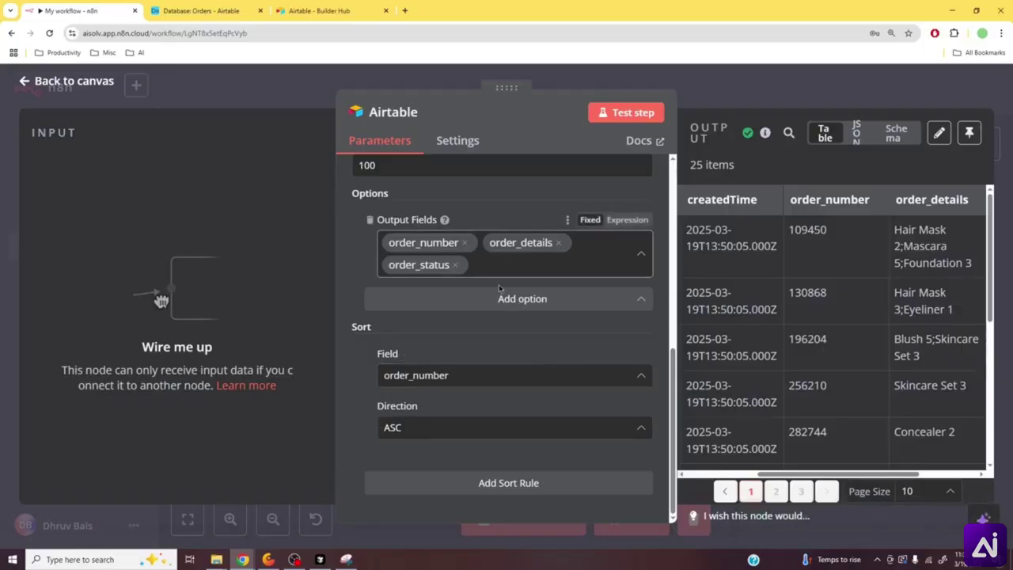
- Set the search's filter formula to order_status = 'Placed'
{"action": "scroll", "coordinate": [405, 428], "scroll_direction": "up", "scroll_amount": 1}
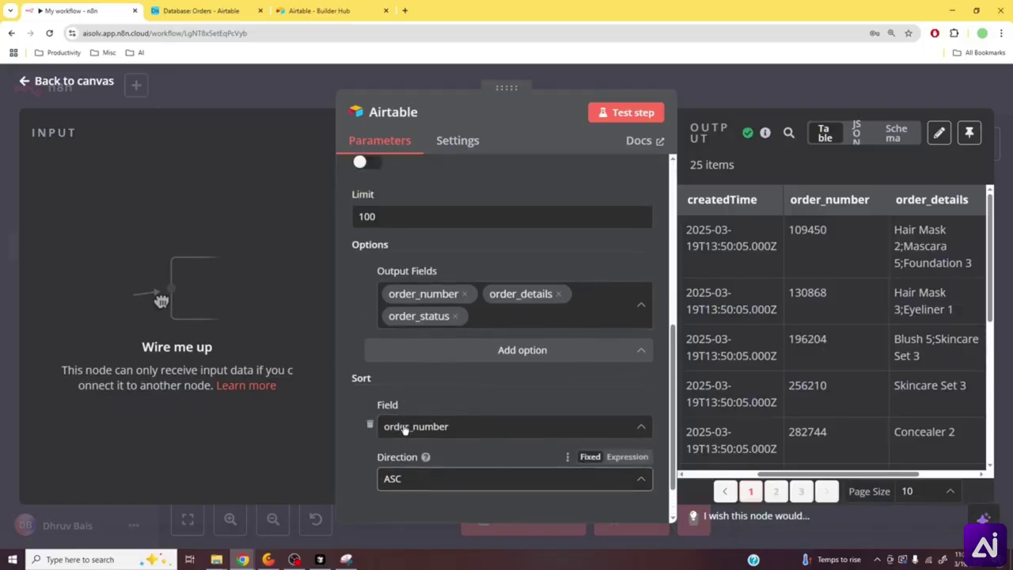
{"action": "scroll", "coordinate": [403, 428], "scroll_direction": "up", "scroll_amount": 4}
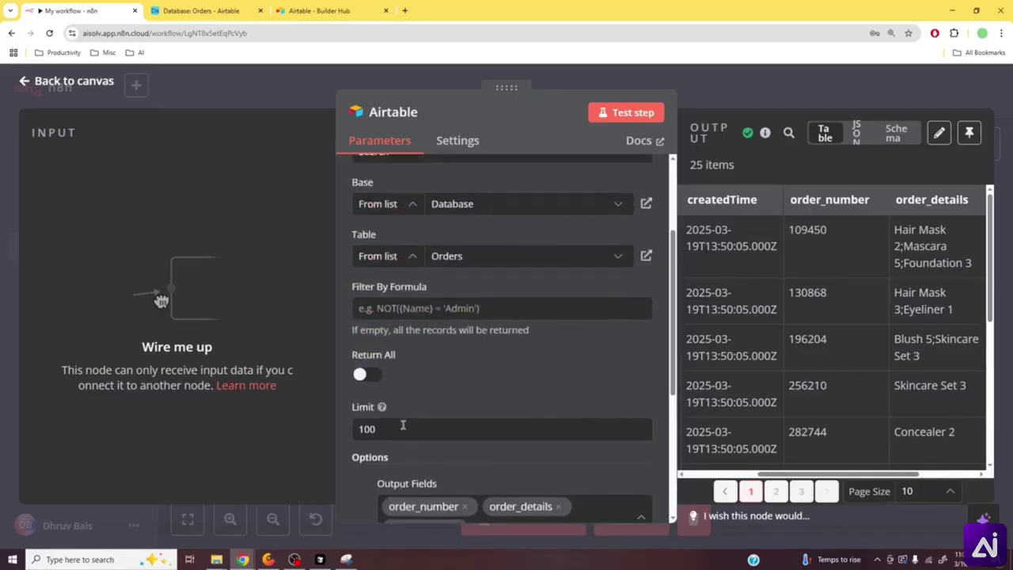
{"action": "left_click", "coordinate": [442, 309]}
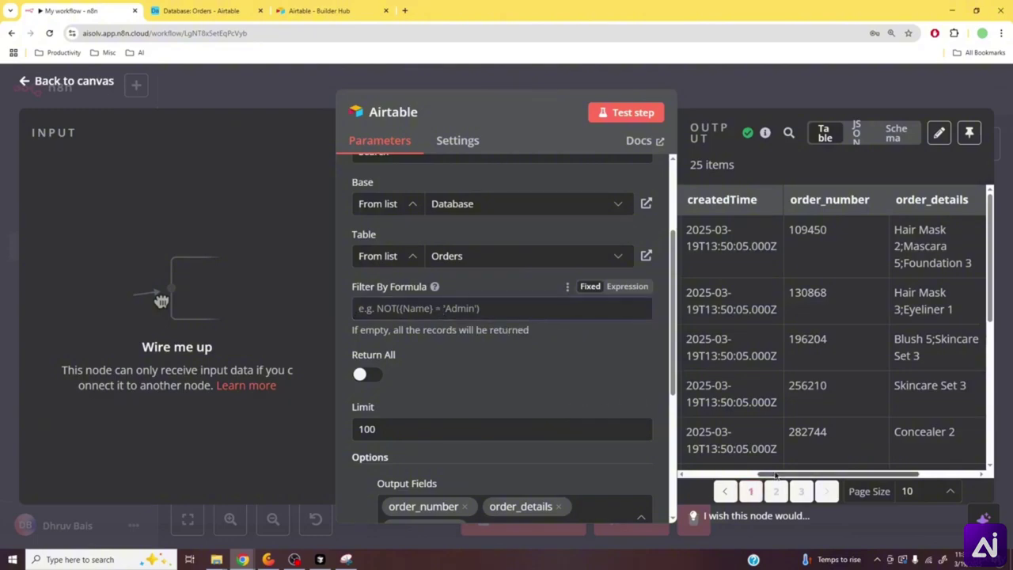
{"action": "left_click_drag", "start_coordinate": [776, 474], "coordinate": [834, 475]}
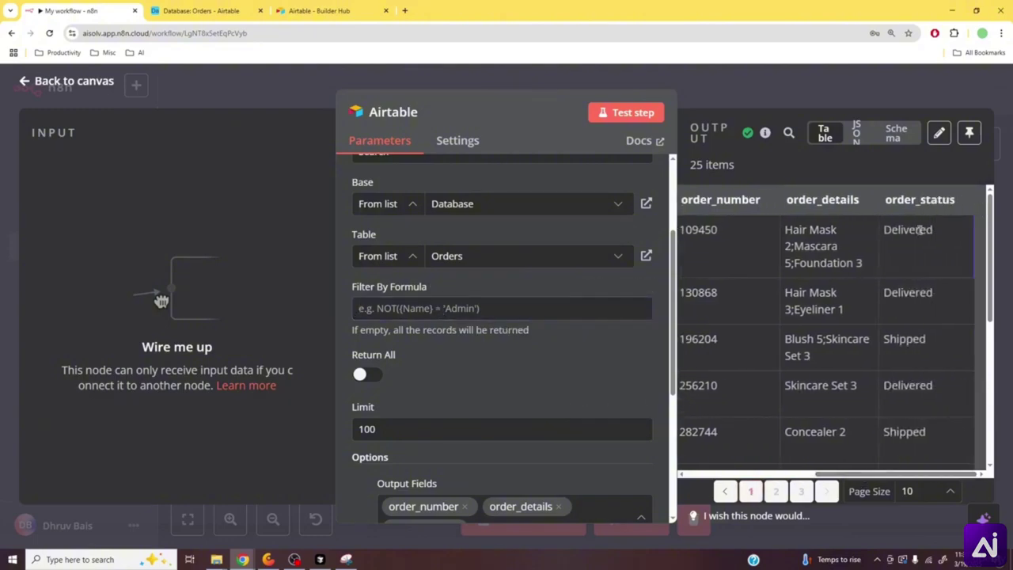
{"action": "left_click", "coordinate": [549, 300]}
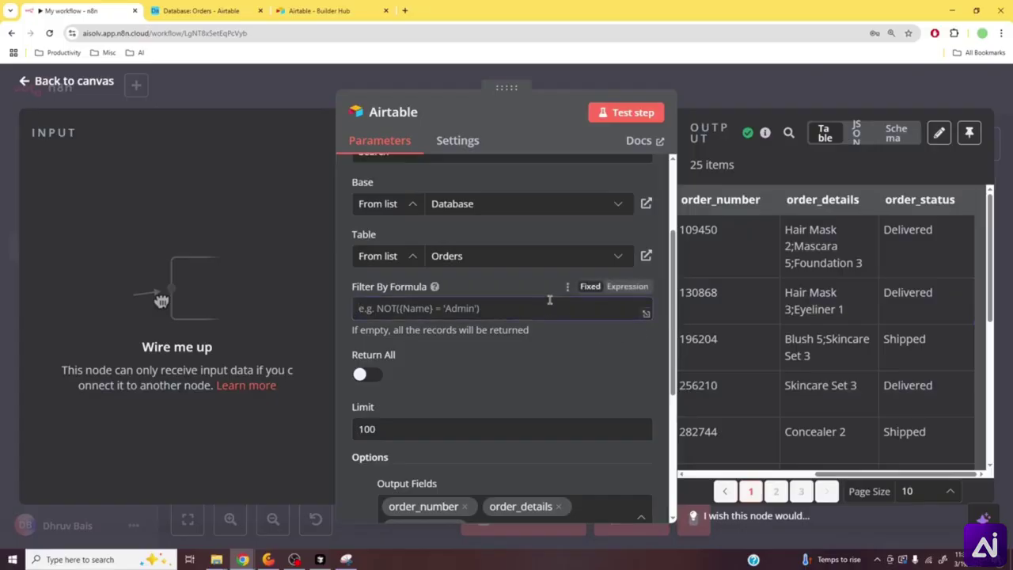
{"action": "type", "text": "order_status"}
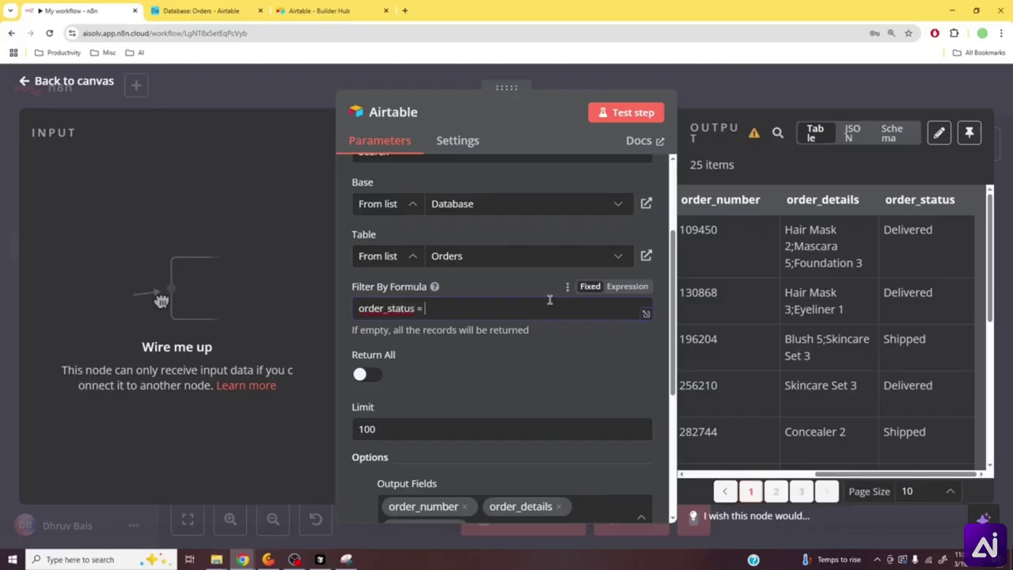
{"action": "type", "text": " = 'Placed'"}
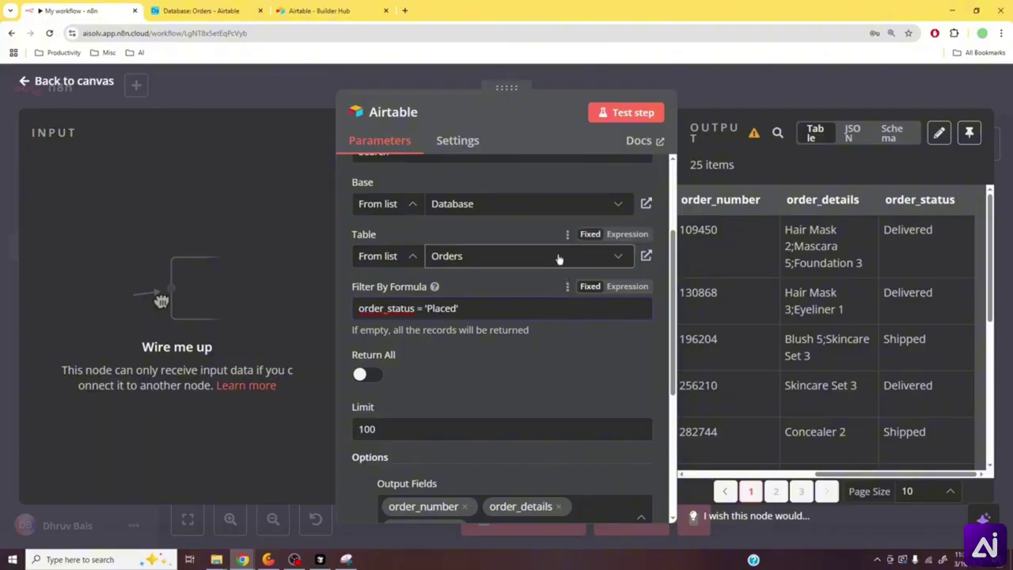
- Test the filtered Airtable search and look through the order_status values of all returned records
{"action": "left_click", "coordinate": [599, 114]}
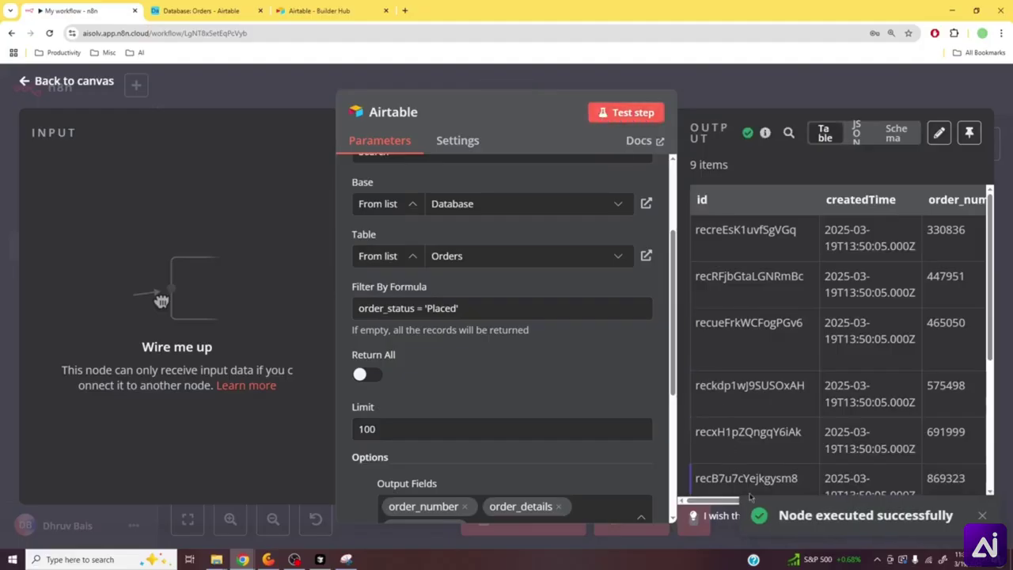
{"action": "scroll", "coordinate": [955, 359], "scroll_direction": "right", "scroll_amount": 5}
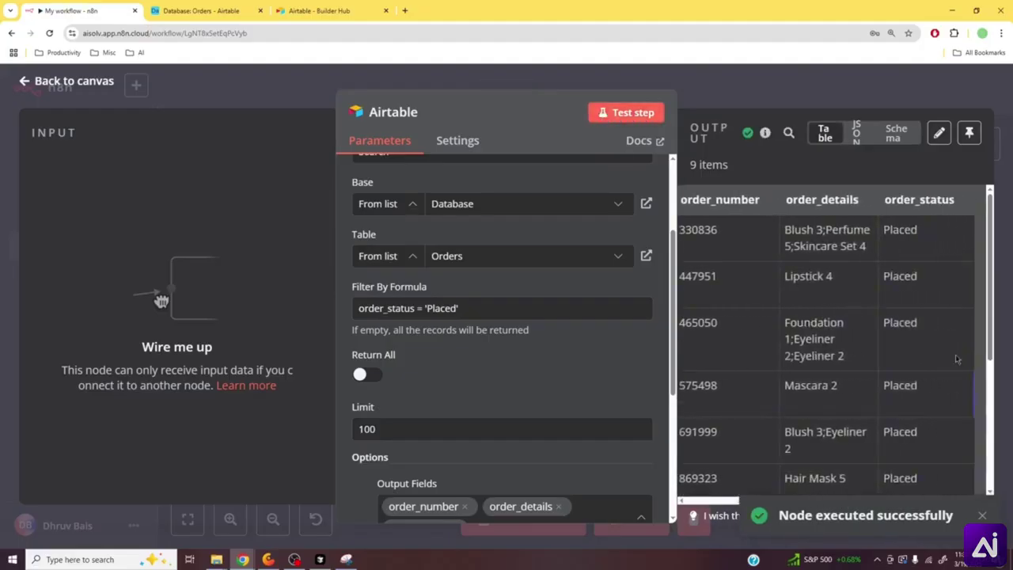
{"action": "scroll", "coordinate": [918, 349], "scroll_direction": "down", "scroll_amount": 3}
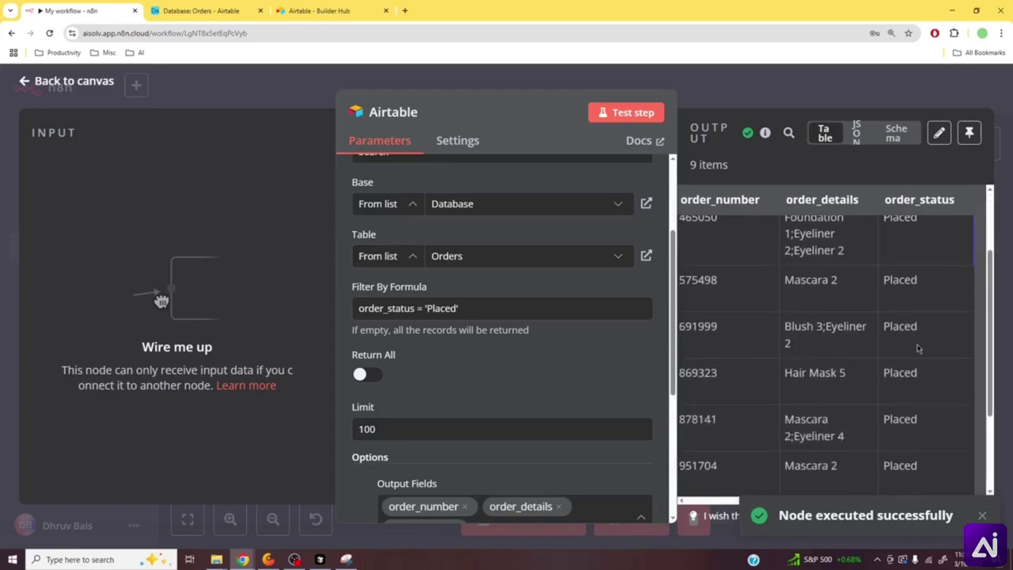
{"action": "scroll", "coordinate": [918, 348], "scroll_direction": "down", "scroll_amount": 3}
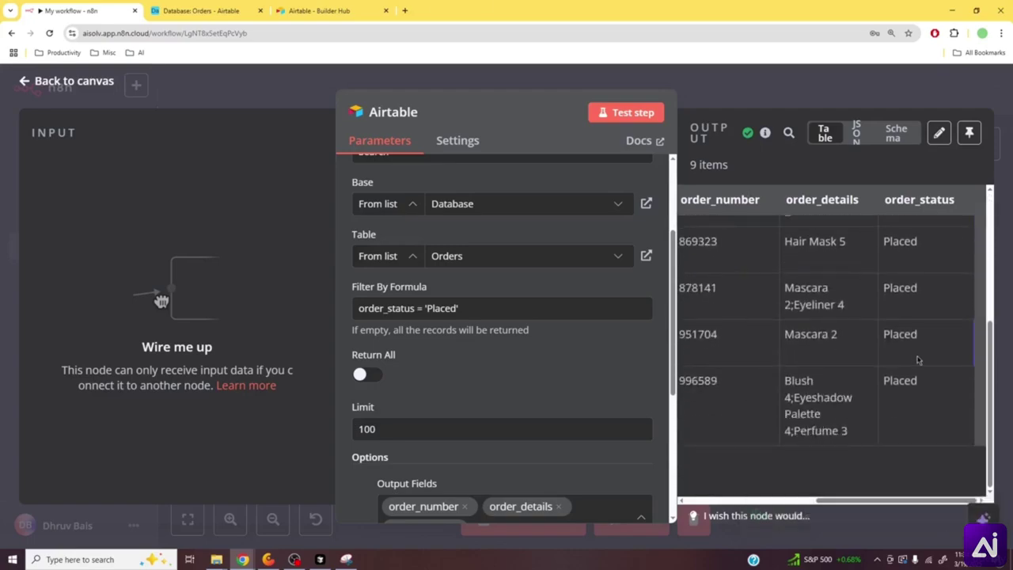
- Set the filter formula to match order_number against the order number of the "Hair Mask 5" record, in single quotes
{"action": "double_click", "coordinate": [368, 311]}
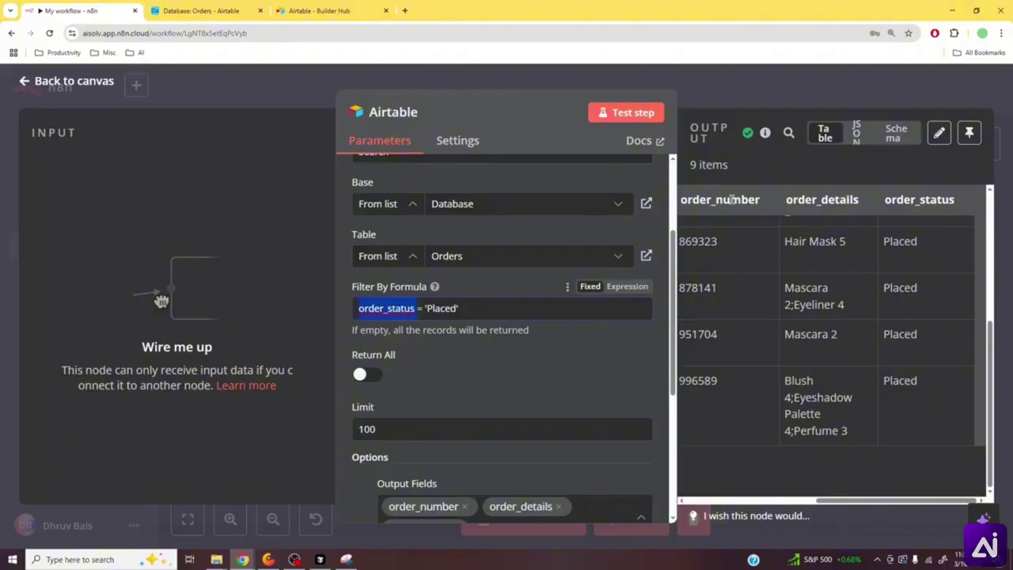
{"action": "type", "text": "order_"}
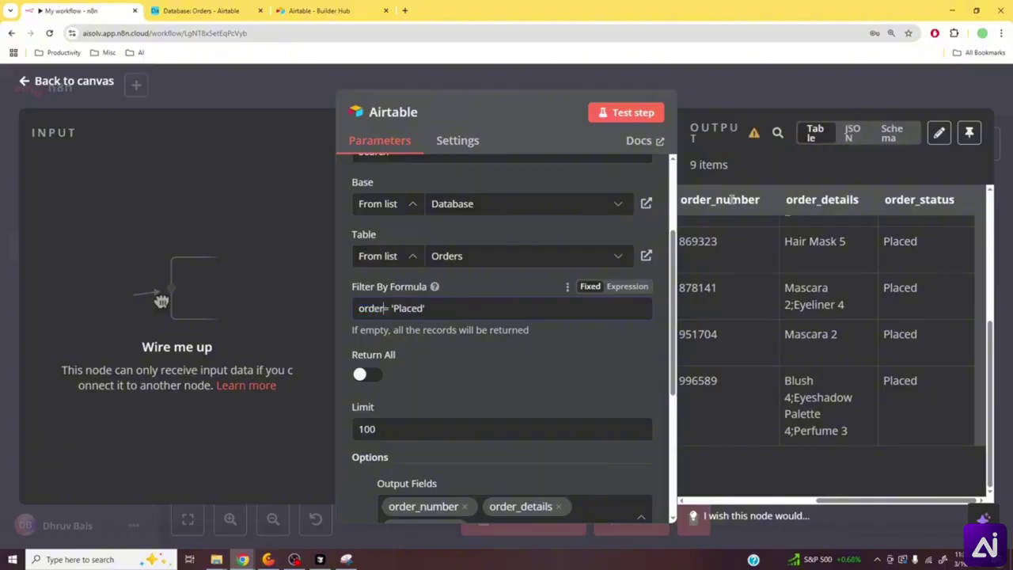
{"action": "type", "text": "number"}
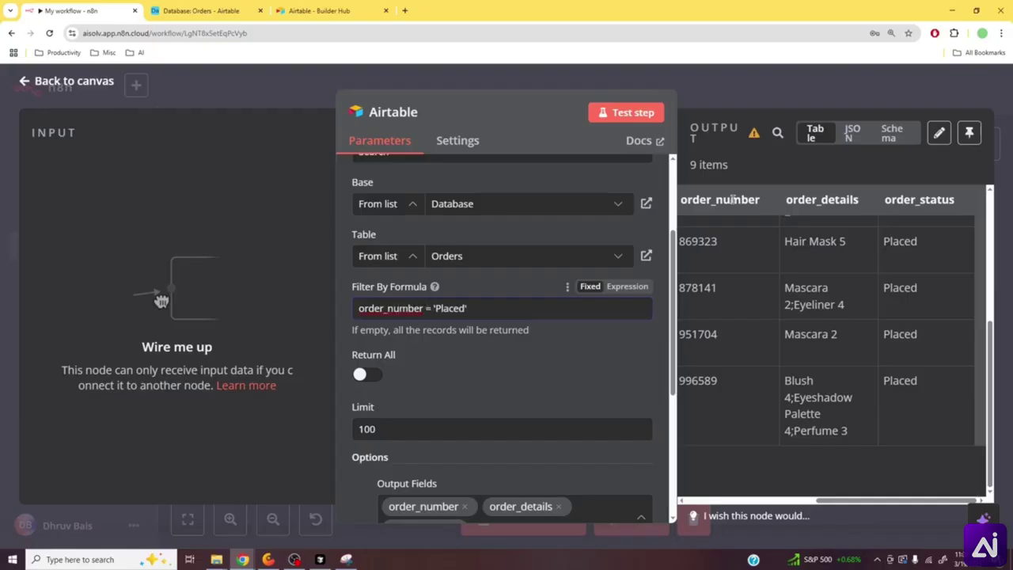
{"action": "double_click", "coordinate": [694, 242]}
{"action": "key", "text": "ctrl+c"}
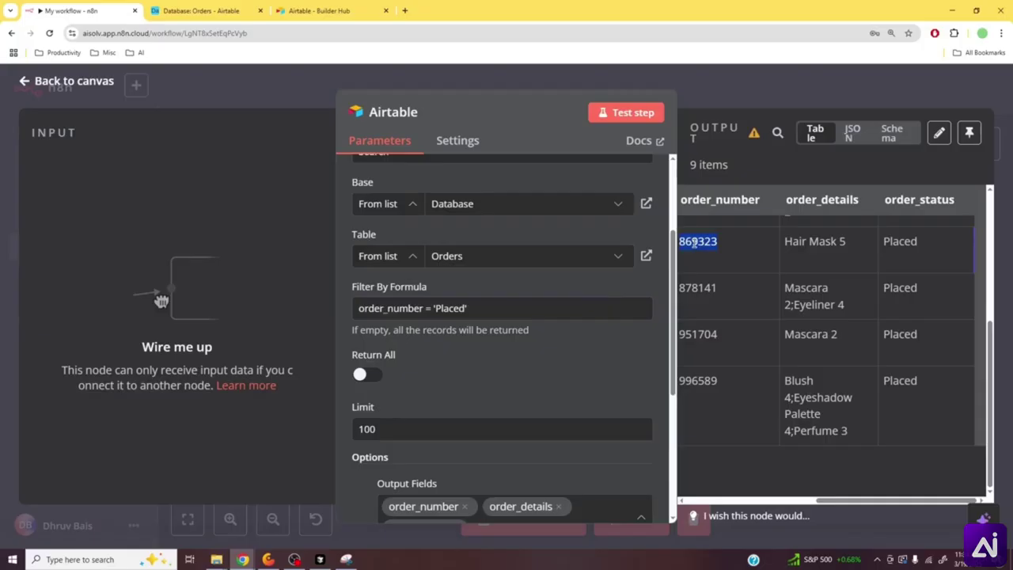
{"action": "double_click", "coordinate": [442, 308]}
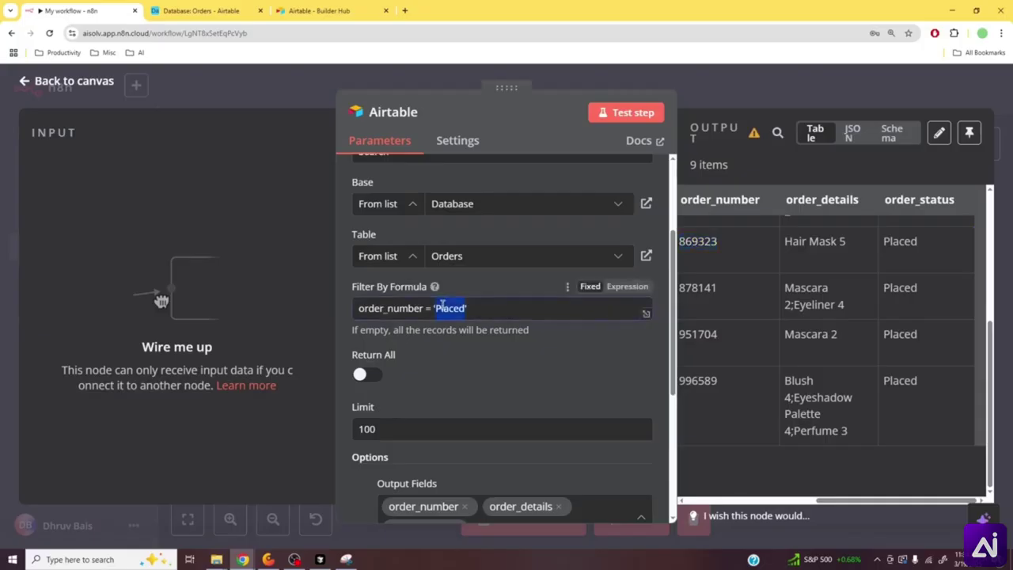
{"action": "key", "text": "ctrl+v"}
- Test the Airtable search and compare the returned record's order_number with the value in the filter formula
{"action": "left_click", "coordinate": [625, 112]}
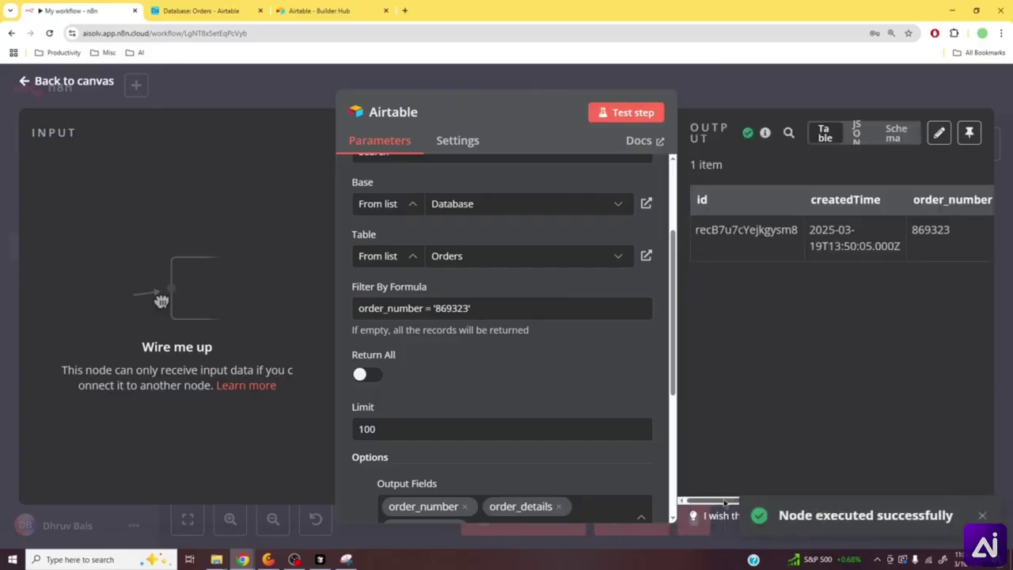
{"action": "scroll", "coordinate": [734, 503], "scroll_direction": "right", "scroll_amount": 1}
{"action": "scroll", "coordinate": [735, 504], "scroll_direction": "right", "scroll_amount": 5}
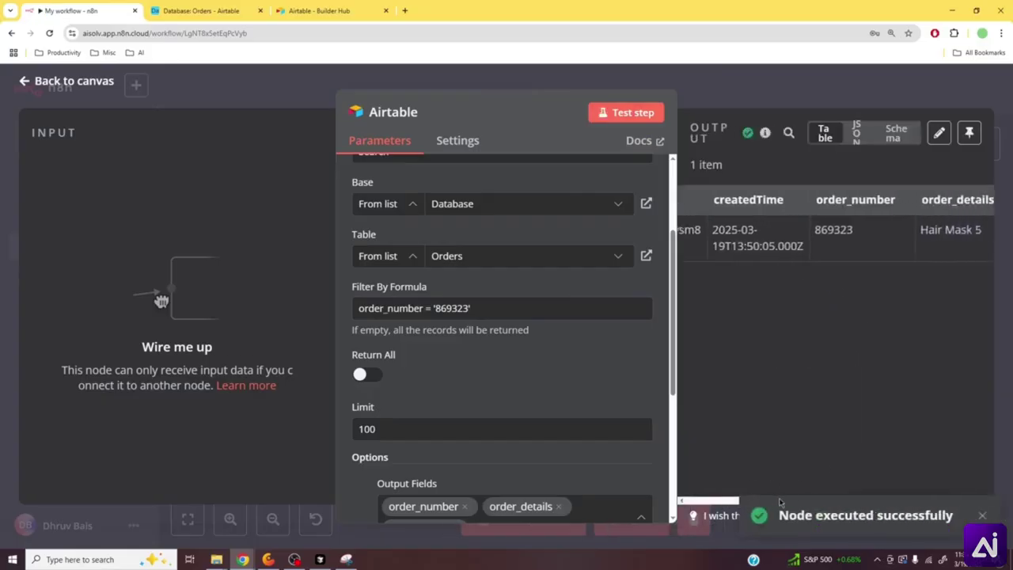
{"action": "scroll", "coordinate": [801, 503], "scroll_direction": "right", "scroll_amount": 3}
{"action": "scroll", "coordinate": [732, 504], "scroll_direction": "left", "scroll_amount": 8}
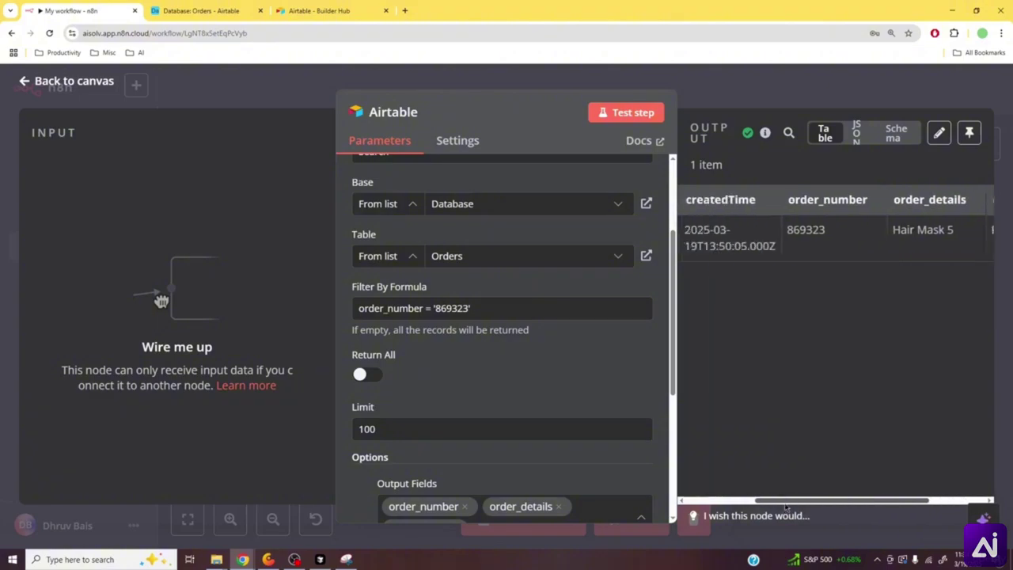
{"action": "double_click", "coordinate": [917, 229]}
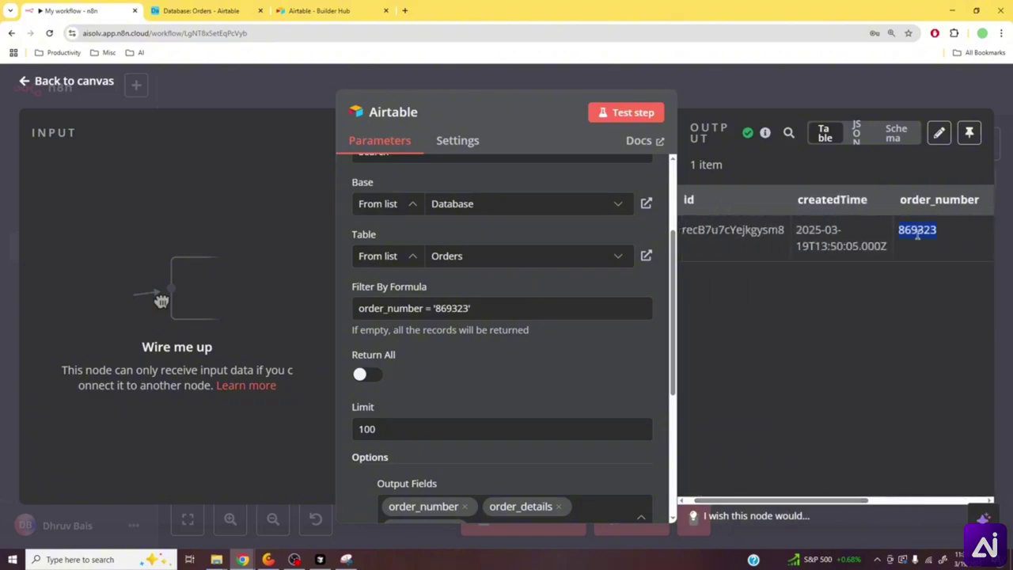
{"action": "double_click", "coordinate": [446, 309]}
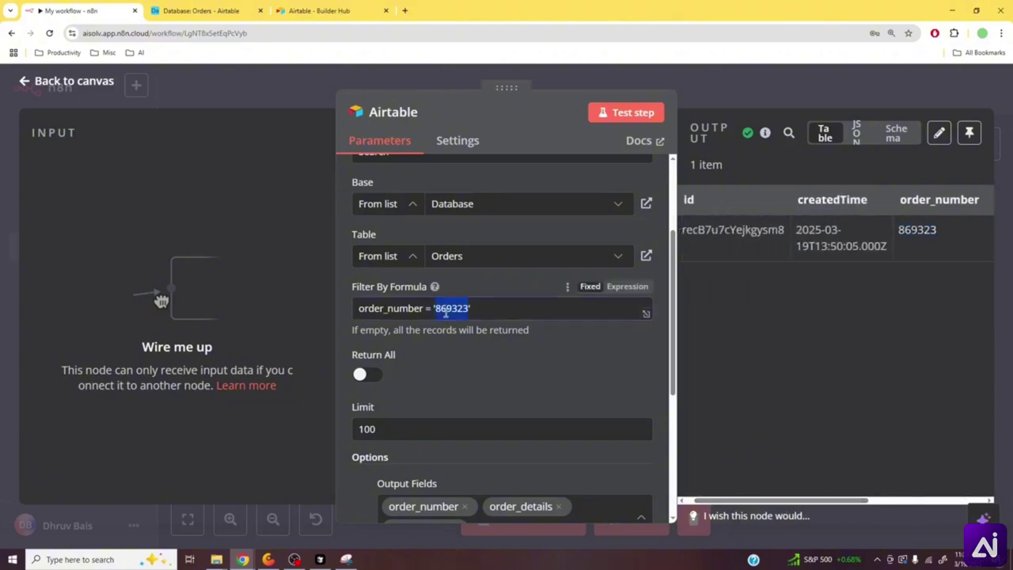
- Open Airtable's formula field reference through the More info link in the Filter By Formula help
{"action": "scroll", "coordinate": [465, 370], "scroll_direction": "up", "scroll_amount": 3}
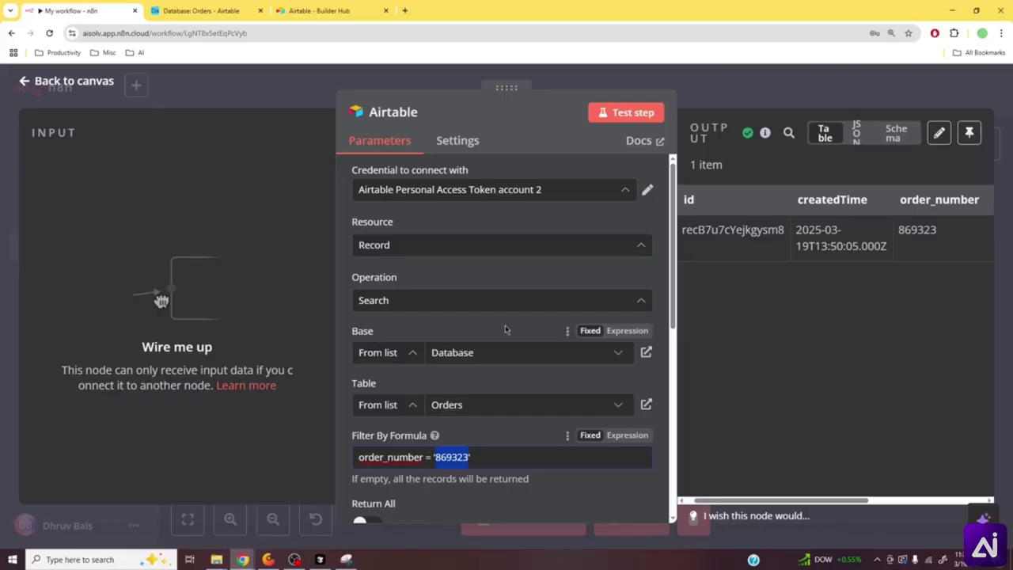
{"action": "left_click", "coordinate": [435, 441]}
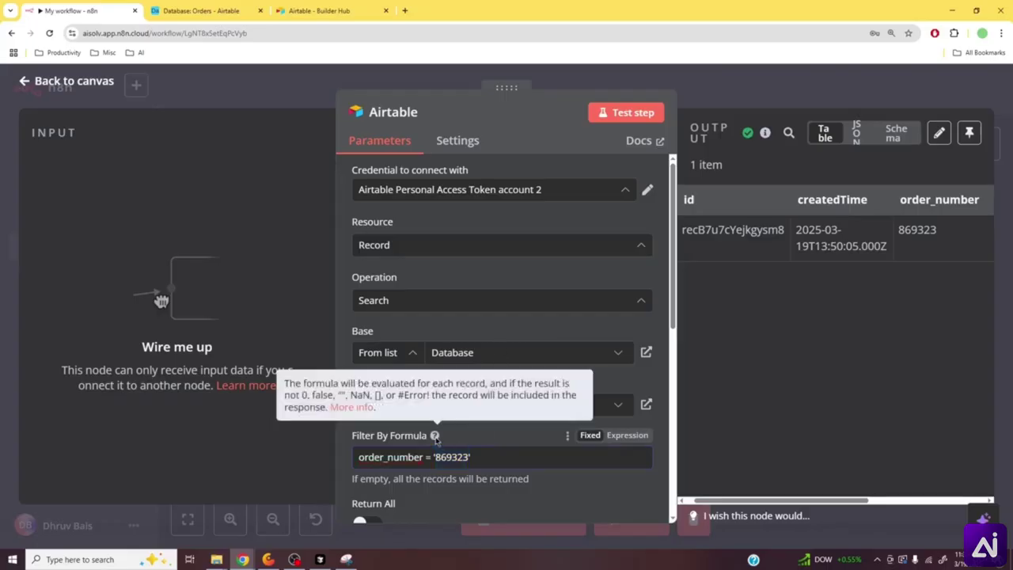
{"action": "mouse_move", "coordinate": [434, 437]}
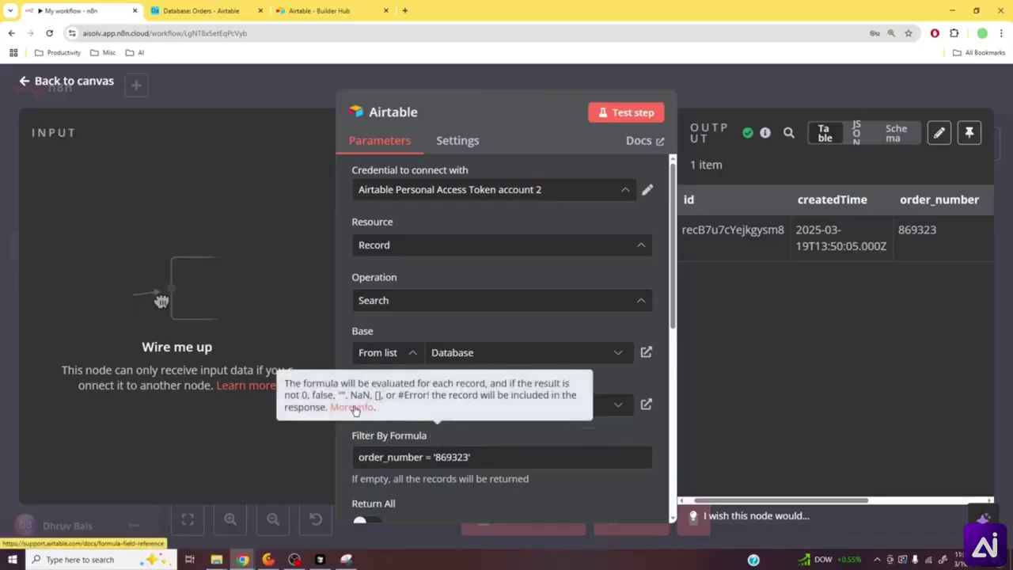
{"action": "left_click", "coordinate": [353, 408]}
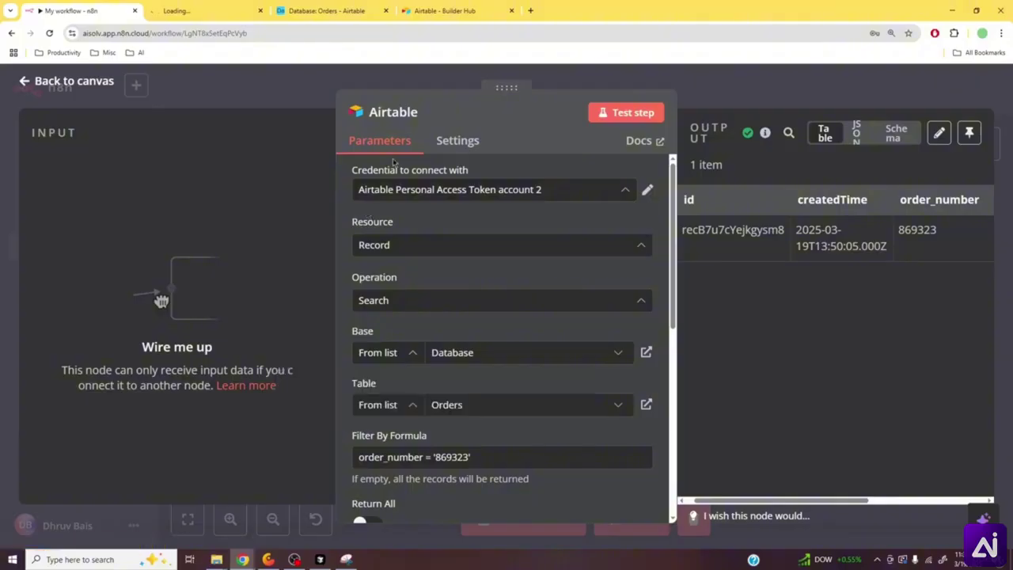
{"action": "left_click", "coordinate": [212, 8]}
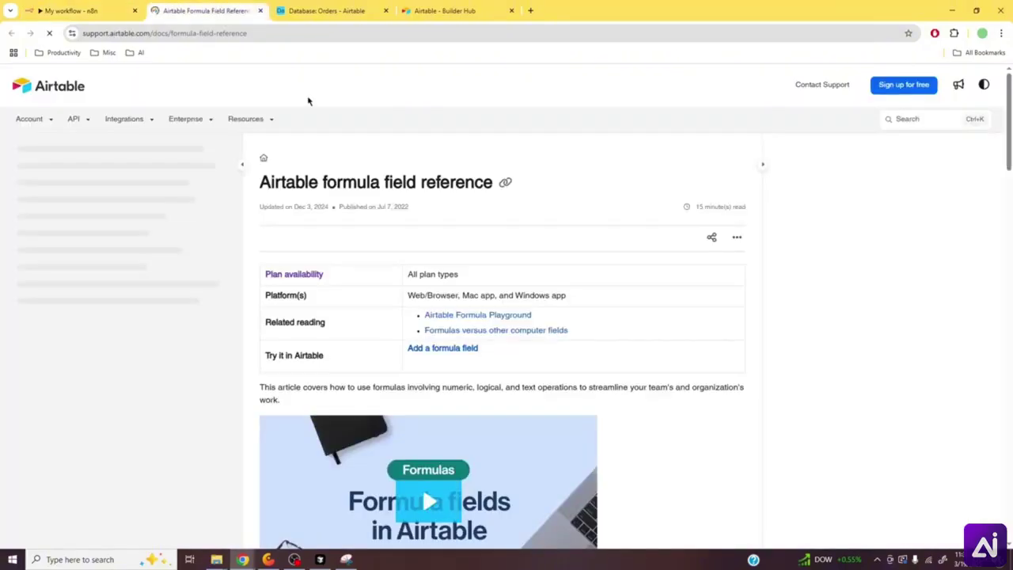
- Expand the Text functions section of the formula reference and examine the syntax of the FIND function
{"action": "scroll", "coordinate": [489, 215], "scroll_direction": "down", "scroll_amount": 2}
{"action": "scroll", "coordinate": [489, 215], "scroll_direction": "down", "scroll_amount": 6}
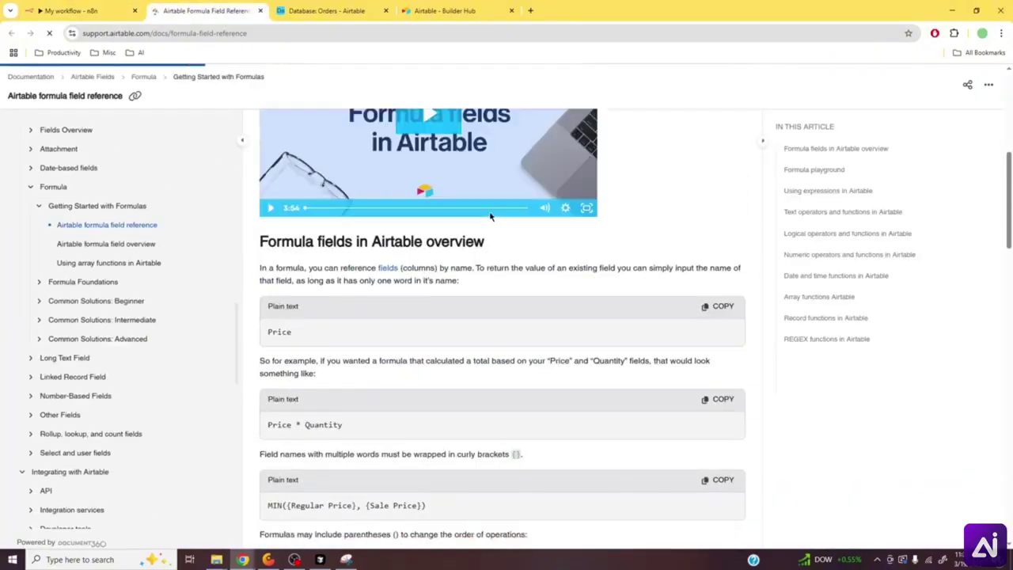
{"action": "scroll", "coordinate": [466, 309], "scroll_direction": "down", "scroll_amount": 3}
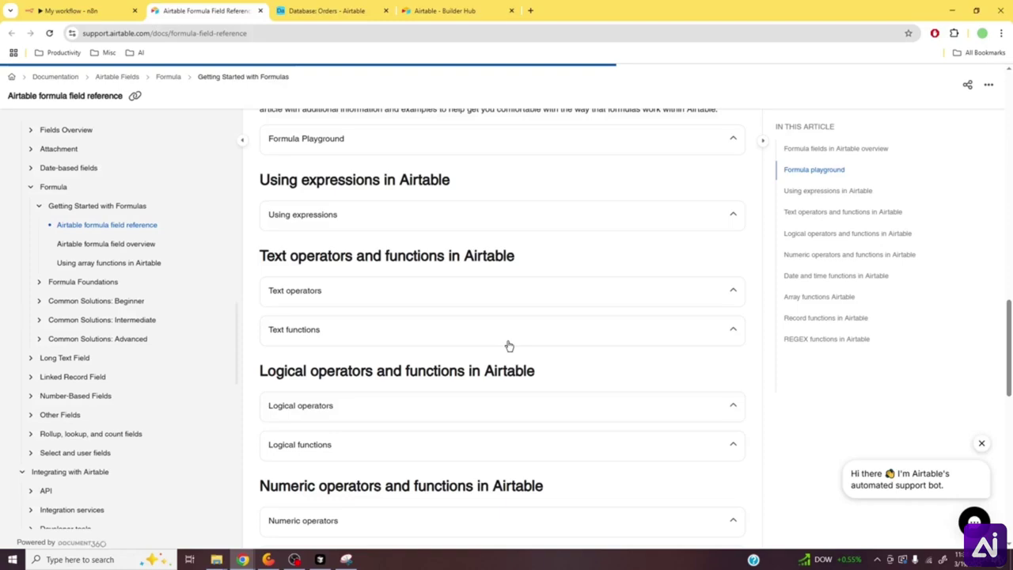
{"action": "left_click", "coordinate": [508, 344]}
{"action": "scroll", "coordinate": [398, 450], "scroll_direction": "down", "scroll_amount": 4}
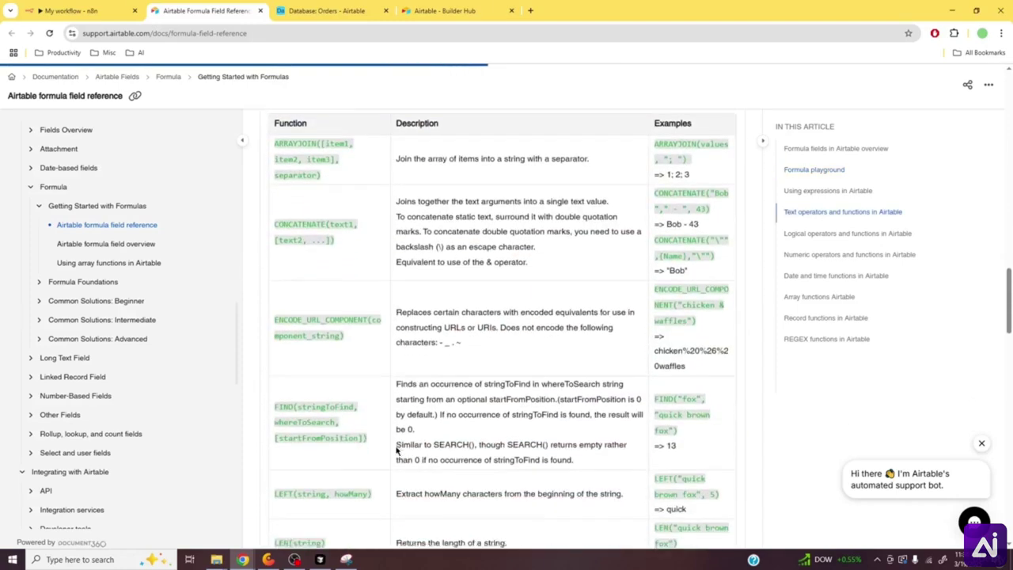
{"action": "scroll", "coordinate": [360, 325], "scroll_direction": "up", "scroll_amount": 1}
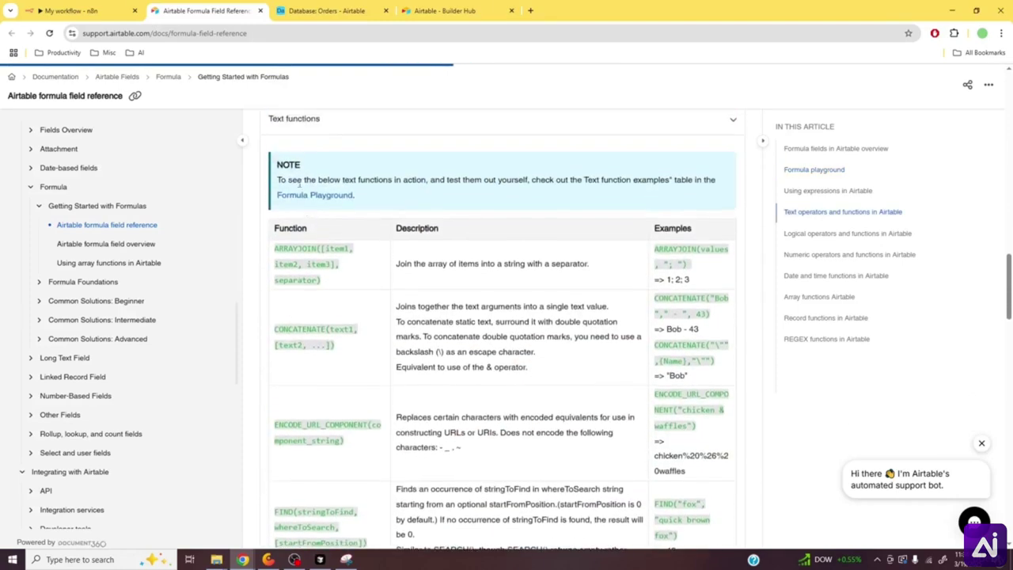
{"action": "scroll", "coordinate": [359, 353], "scroll_direction": "down", "scroll_amount": 2}
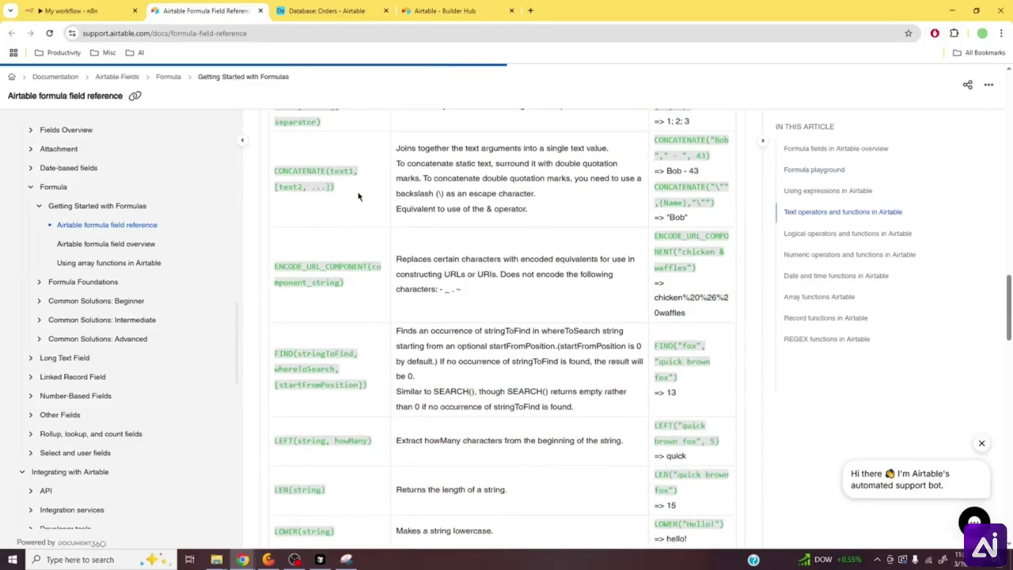
{"action": "scroll", "coordinate": [362, 273], "scroll_direction": "down", "scroll_amount": 1}
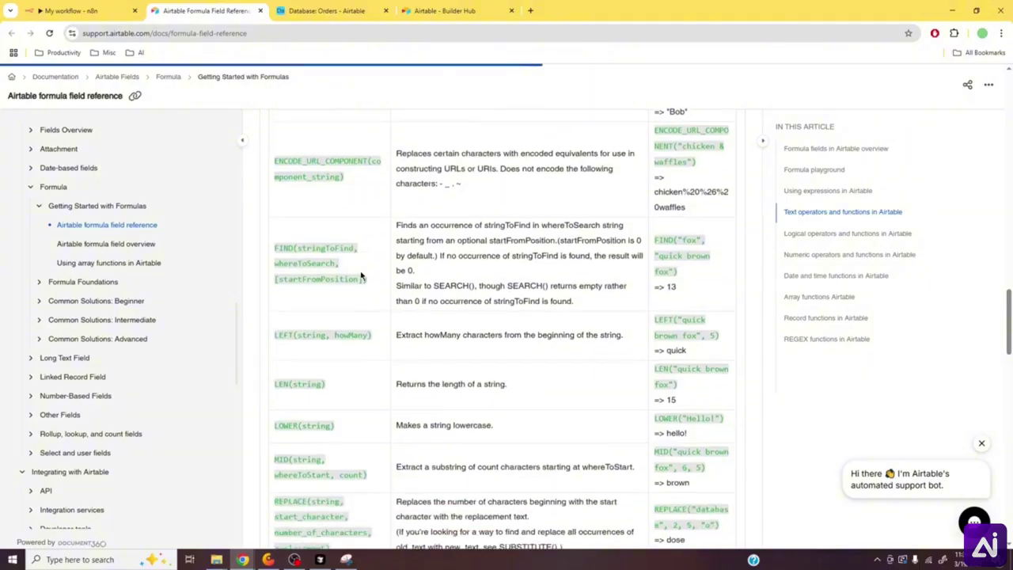
{"action": "triple_click", "coordinate": [284, 249]}
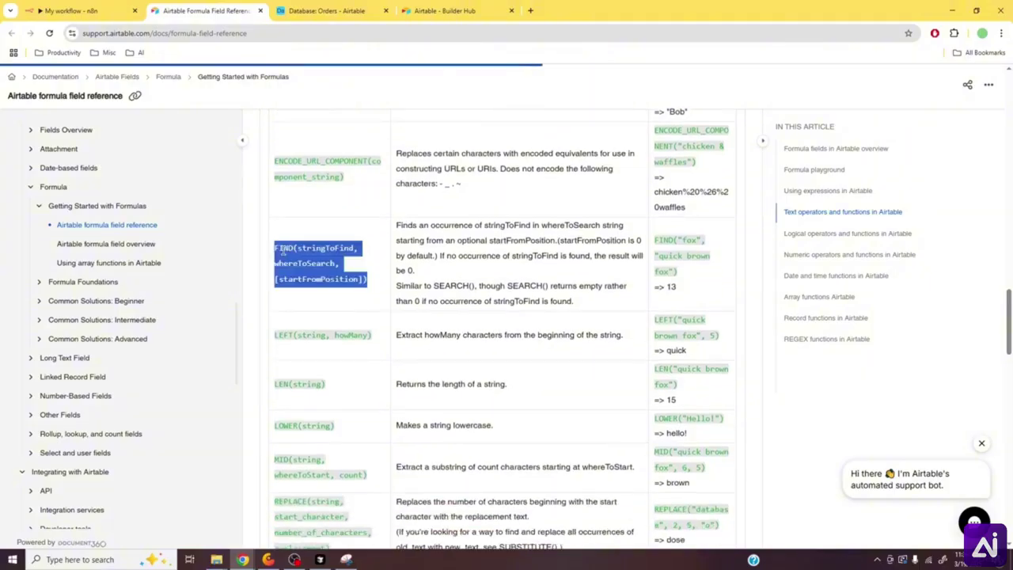
{"action": "triple_click", "coordinate": [284, 250]}
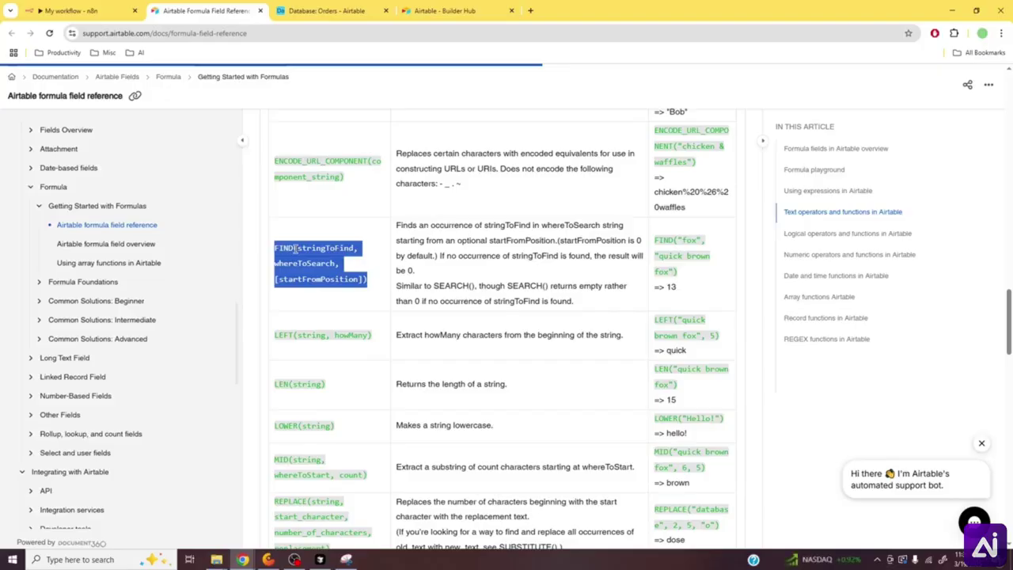
- Return to the n8n workflow and replace the filter formula with FIND("Hair Mask", {order_details})
{"action": "left_click", "coordinate": [72, 10]}
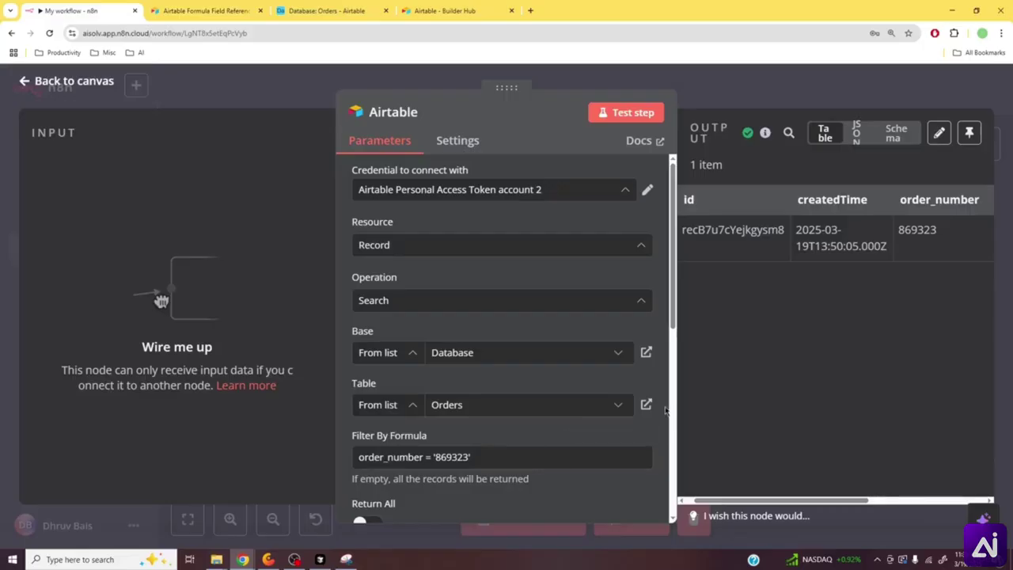
{"action": "left_click", "coordinate": [377, 453]}
{"action": "key", "text": "ctrl+a"}
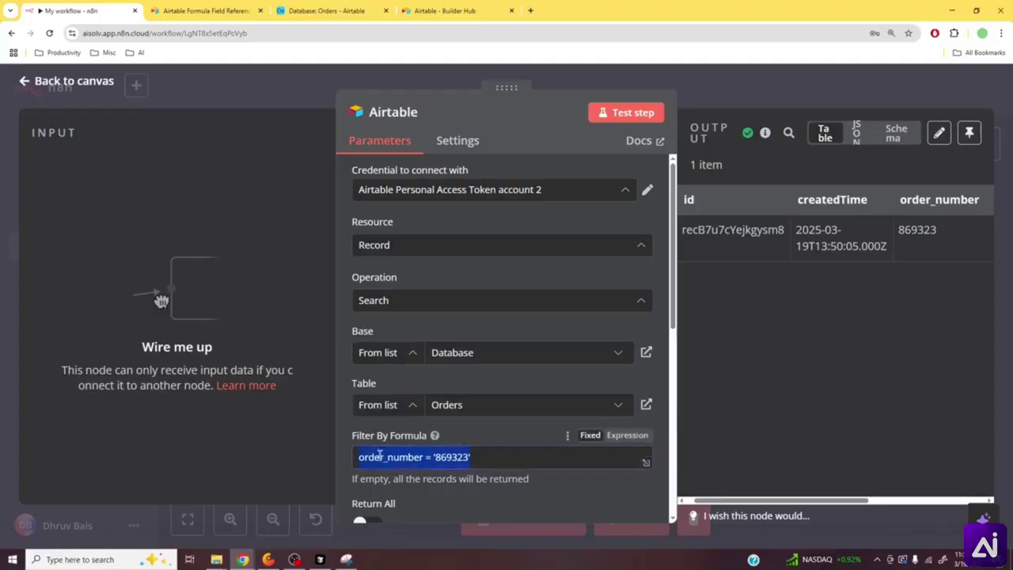
{"action": "type", "text": "FIND"}
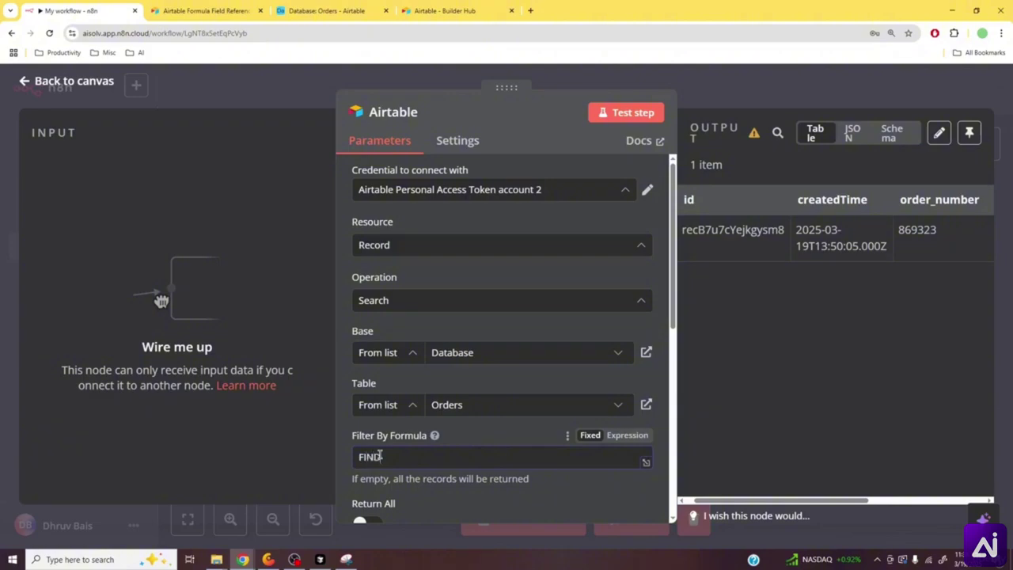
{"action": "type", "text": "(\"Hair Mask\", {order"}
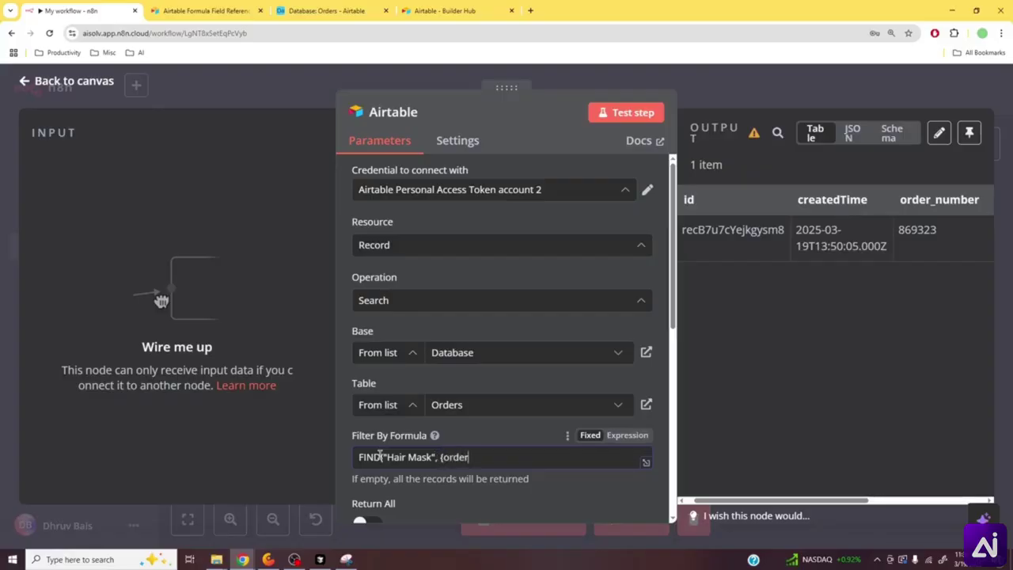
{"action": "type", "text": "_details})"}
{"action": "key", "text": "ctrl+a"}
- Review FIND's arguments stringToFind, whereToSearch and startFromPosition in the Airtable formula reference
{"action": "left_click", "coordinate": [229, 10]}
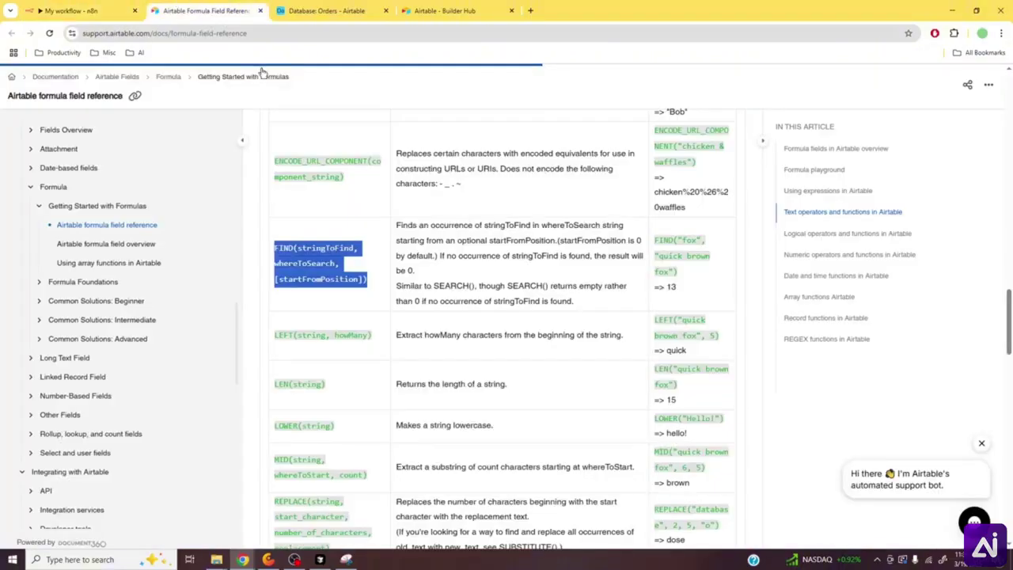
{"action": "double_click", "coordinate": [329, 248]}
{"action": "left_click", "coordinate": [326, 268]}
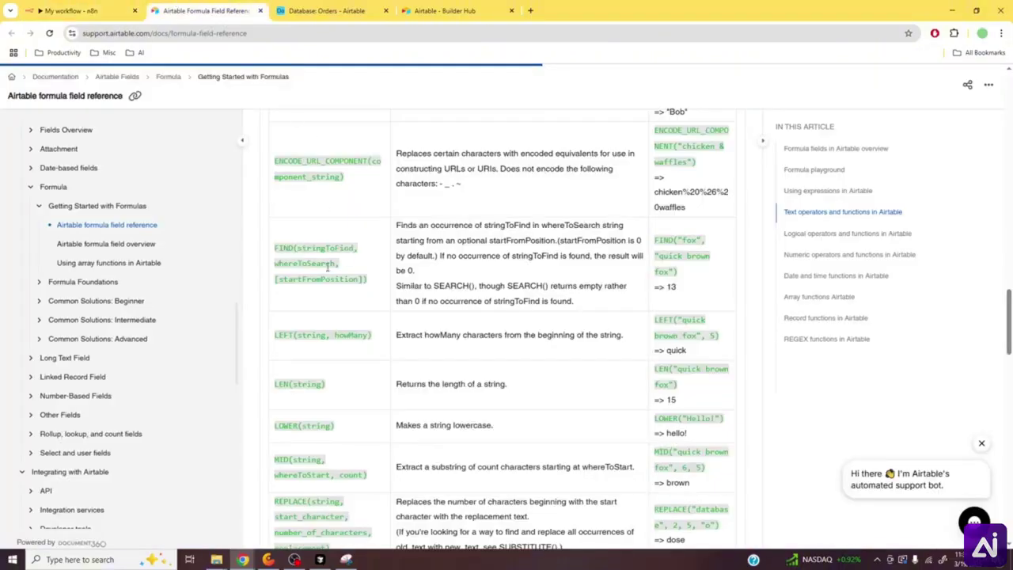
{"action": "double_click", "coordinate": [327, 268]}
{"action": "left_click", "coordinate": [310, 282]}
{"action": "left_click_drag", "start_coordinate": [274, 278], "coordinate": [364, 279]}
{"action": "left_click", "coordinate": [350, 280]}
{"action": "double_click", "coordinate": [300, 266]}
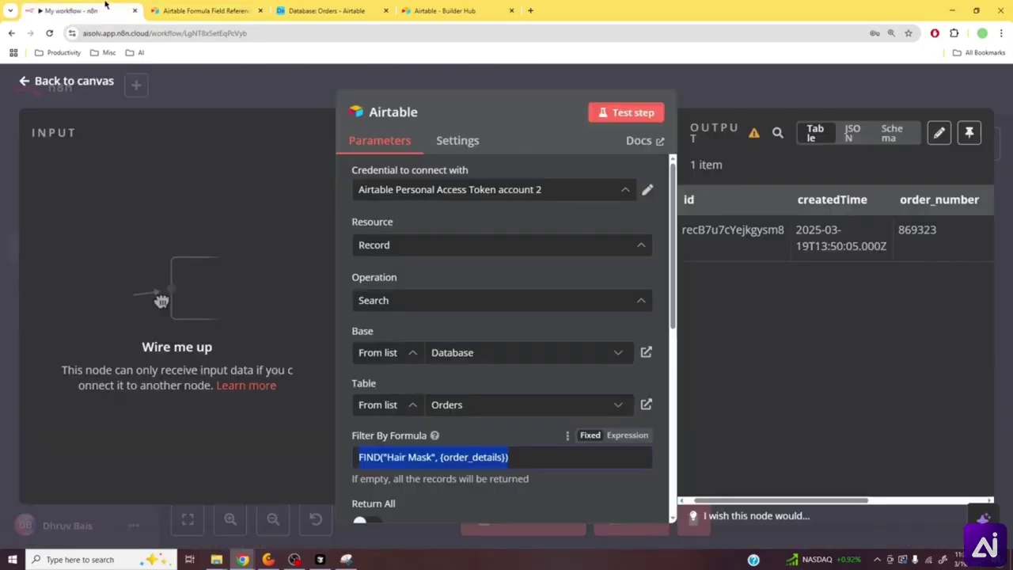
- Go back to the n8n Airtable node, review its search settings and test the search with the FIND formula
{"action": "key", "text": "ctrl+shift+Tab"}
{"action": "left_click", "coordinate": [527, 457]}
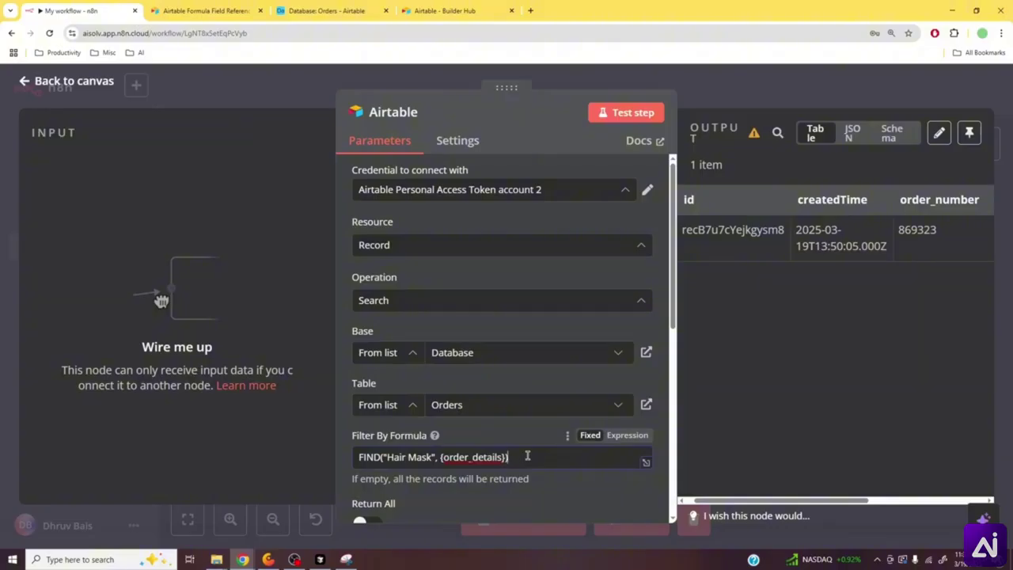
{"action": "scroll", "coordinate": [527, 456], "scroll_direction": "down", "scroll_amount": 8}
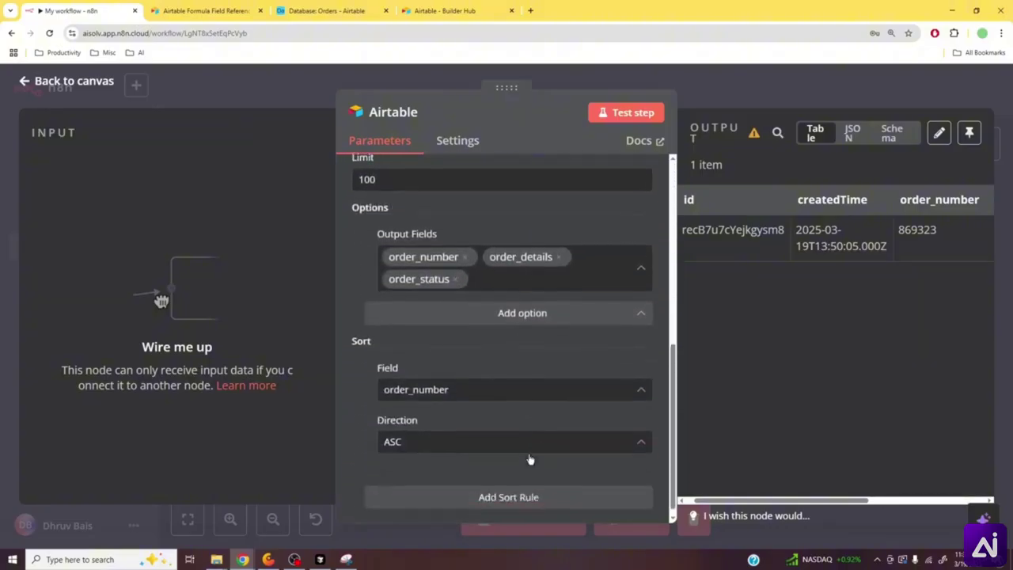
{"action": "scroll", "coordinate": [530, 458], "scroll_direction": "up", "scroll_amount": 3}
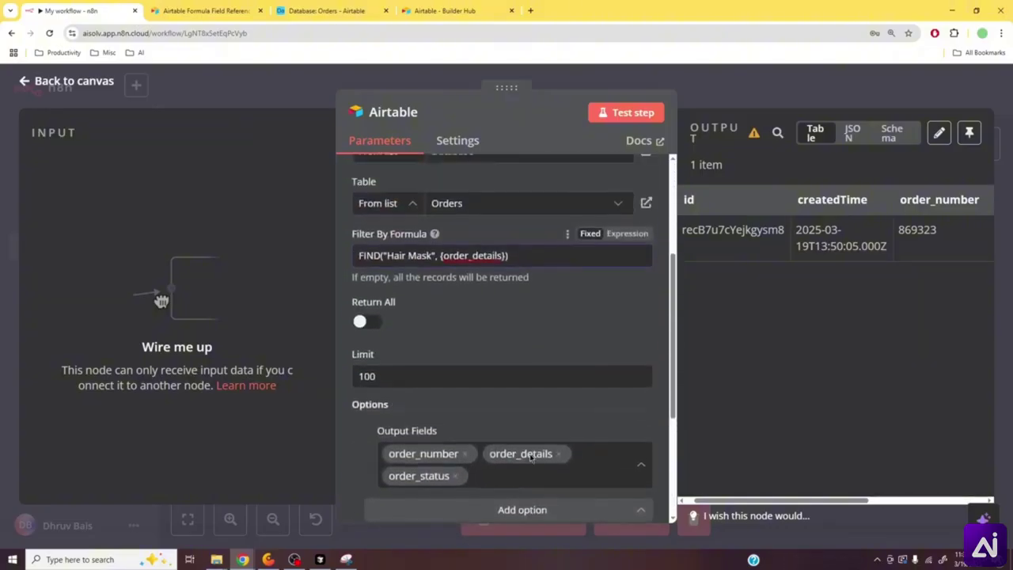
{"action": "scroll", "coordinate": [530, 457], "scroll_direction": "up", "scroll_amount": 3}
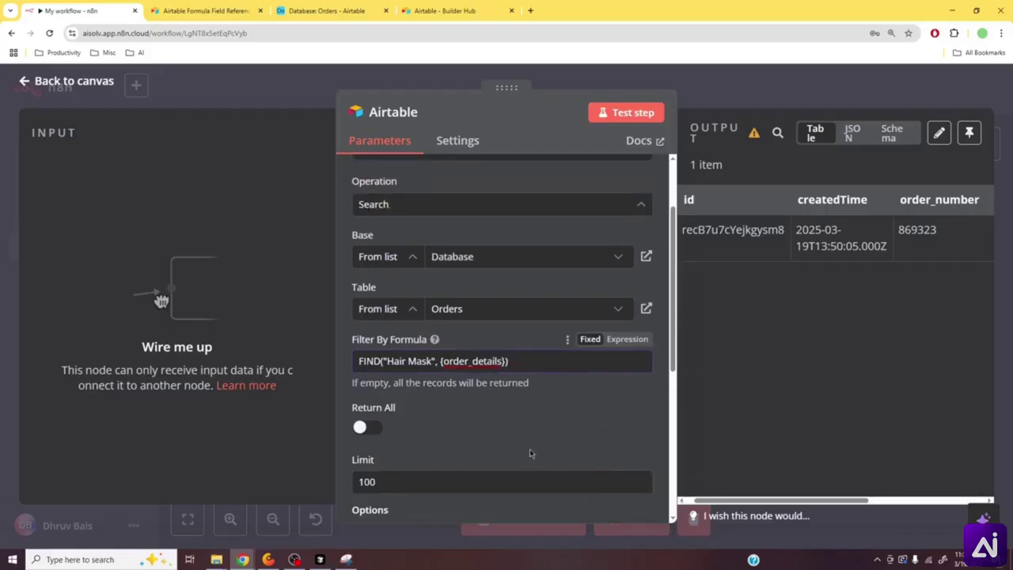
{"action": "left_click", "coordinate": [619, 119]}
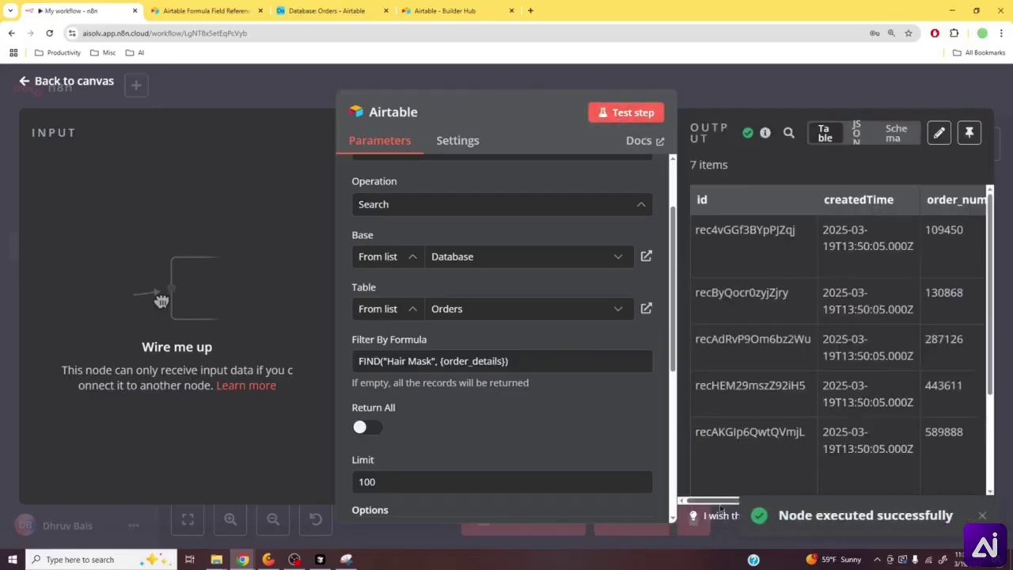
- Examine the search output's order_details column to check that each returned order contains Hair Mask
{"action": "scroll", "coordinate": [831, 475], "scroll_direction": "right", "scroll_amount": 5}
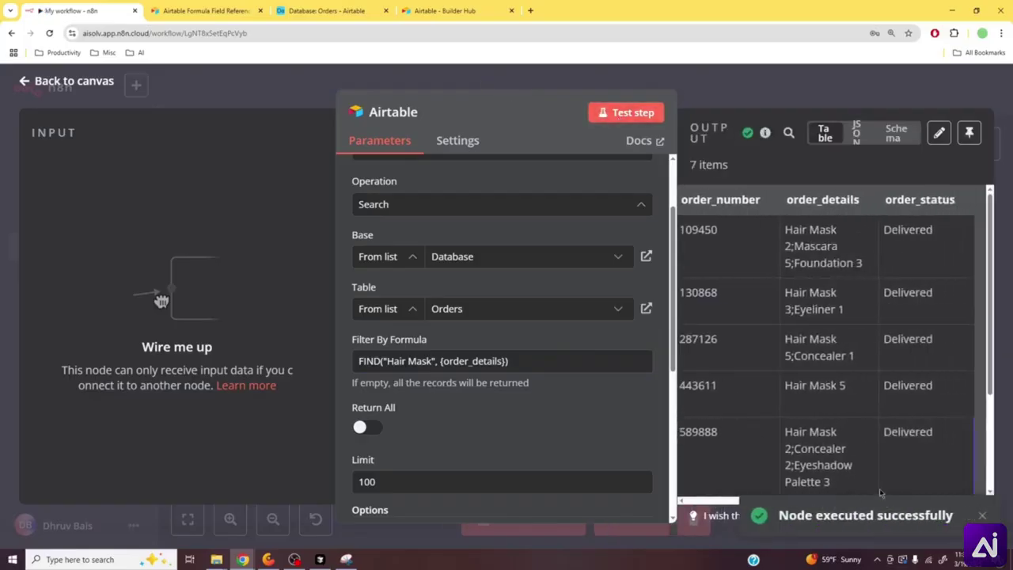
{"action": "triple_click", "coordinate": [693, 164]}
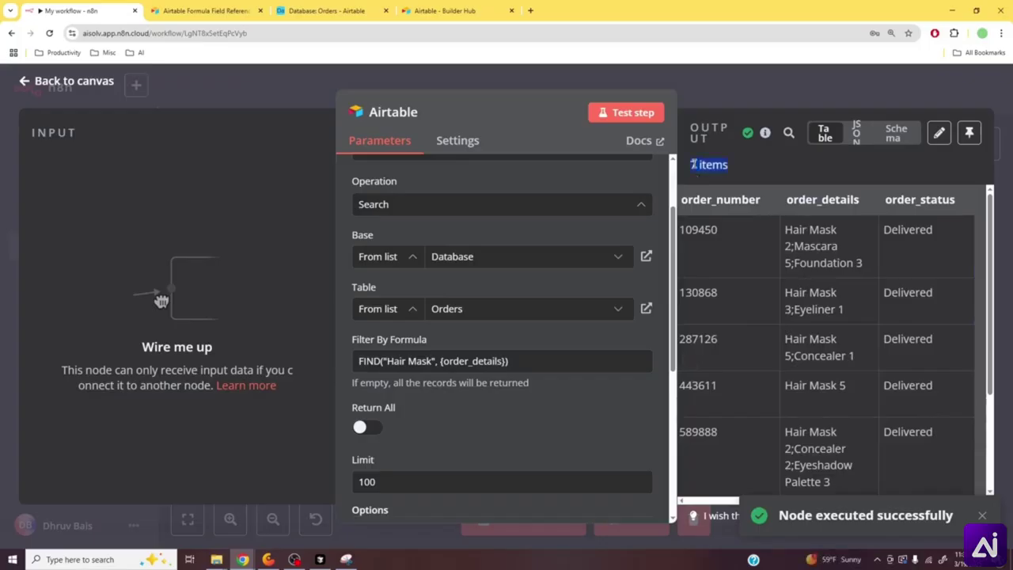
{"action": "triple_click", "coordinate": [812, 231]}
{"action": "triple_click", "coordinate": [819, 293]}
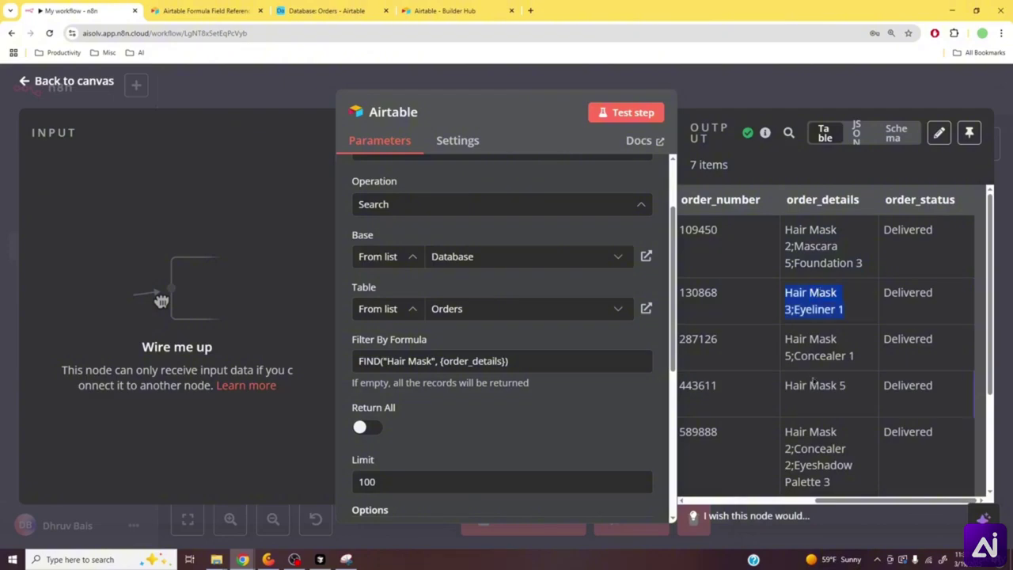
{"action": "scroll", "coordinate": [813, 383], "scroll_direction": "down", "scroll_amount": 3}
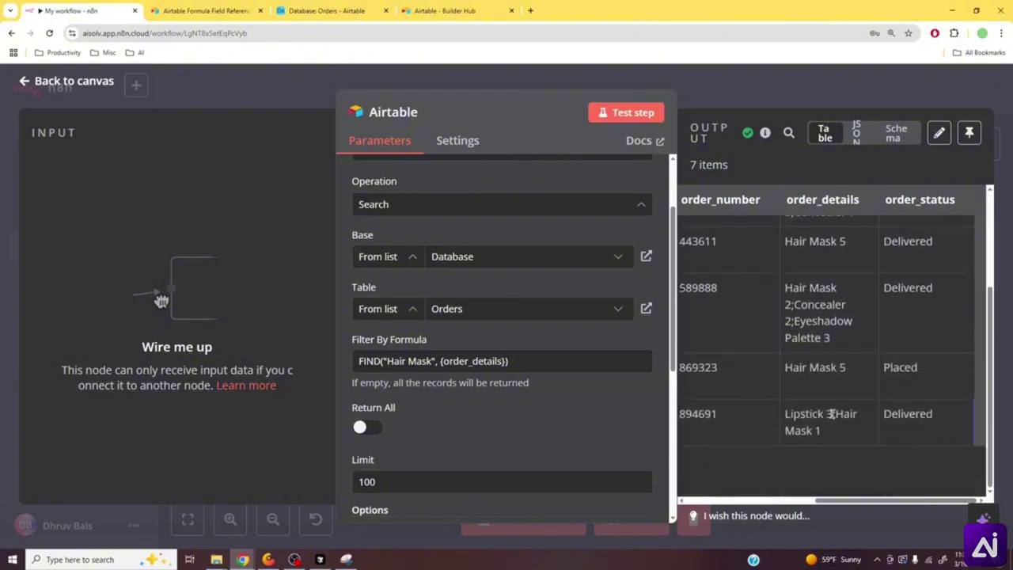
{"action": "left_click_drag", "start_coordinate": [785, 287], "coordinate": [837, 287]}
{"action": "left_click", "coordinate": [837, 413]}
{"action": "left_click_drag", "start_coordinate": [837, 414], "coordinate": [812, 427]}
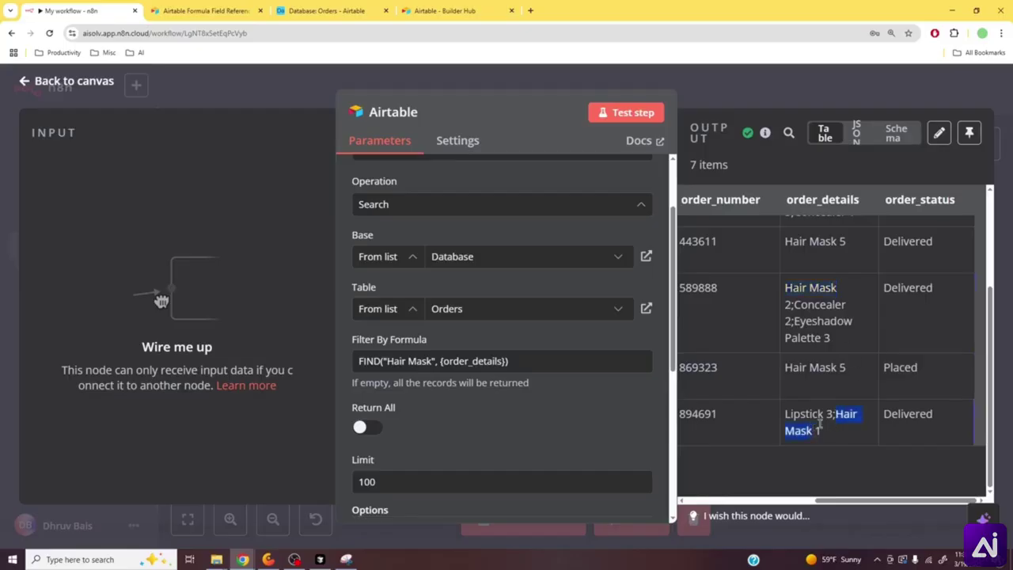
{"action": "left_click", "coordinate": [843, 413]}
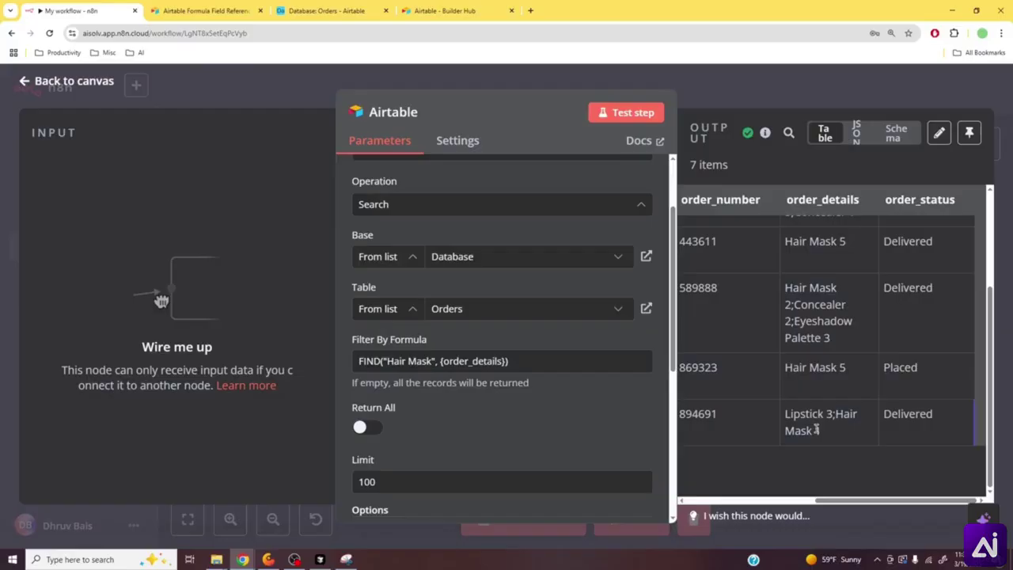
{"action": "scroll", "coordinate": [815, 427], "scroll_direction": "up", "scroll_amount": 3}
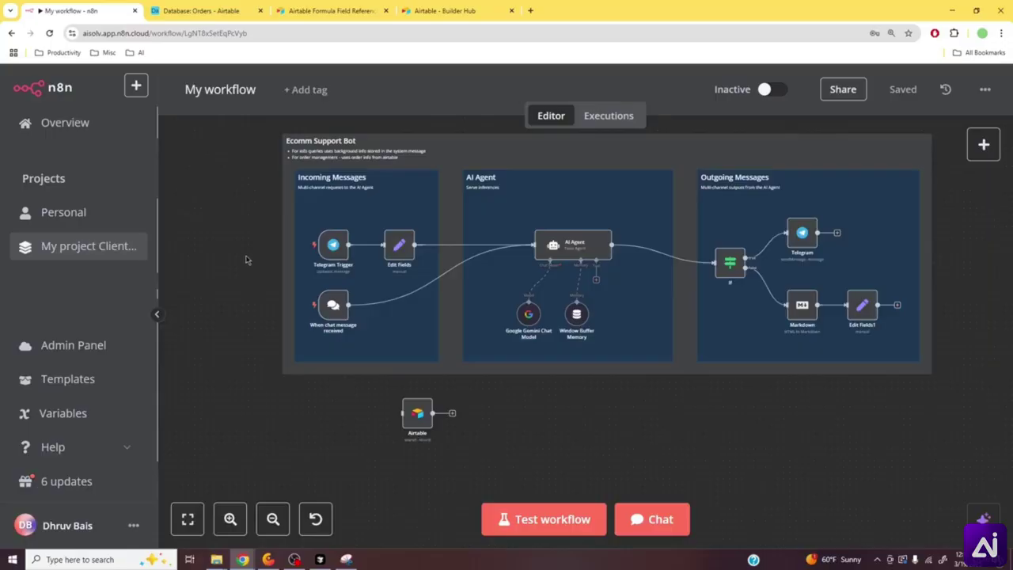
- Add an Airtable Tool to the AI Agent's tool connection
{"action": "left_click", "coordinate": [596, 283]}
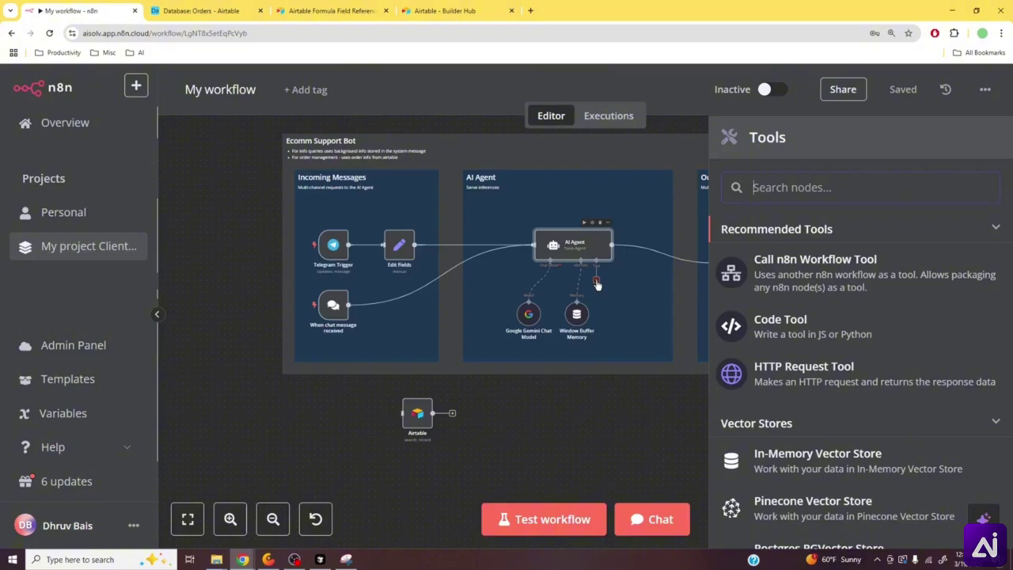
{"action": "type", "text": "airtabl"}
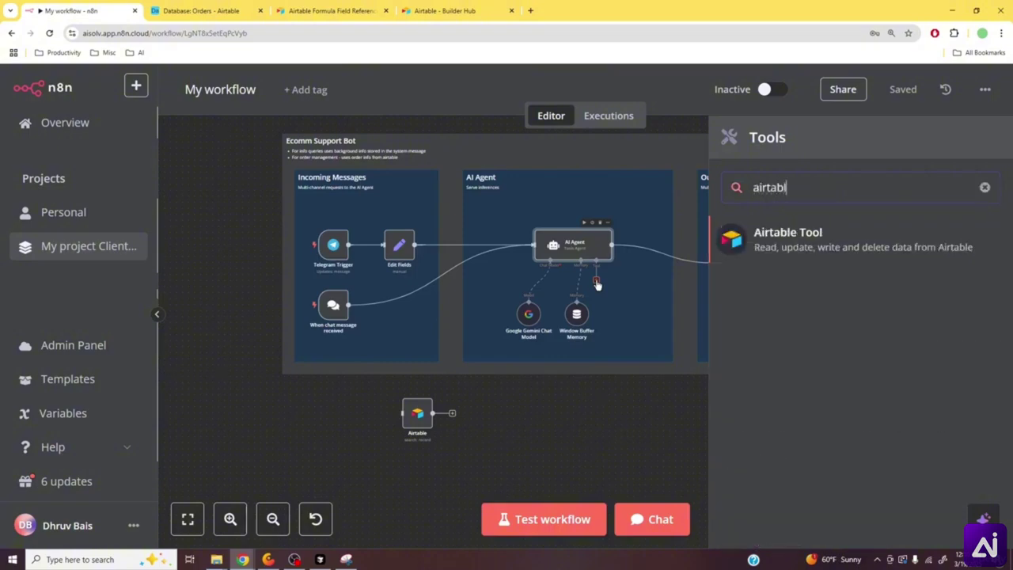
{"action": "left_click", "coordinate": [804, 248]}
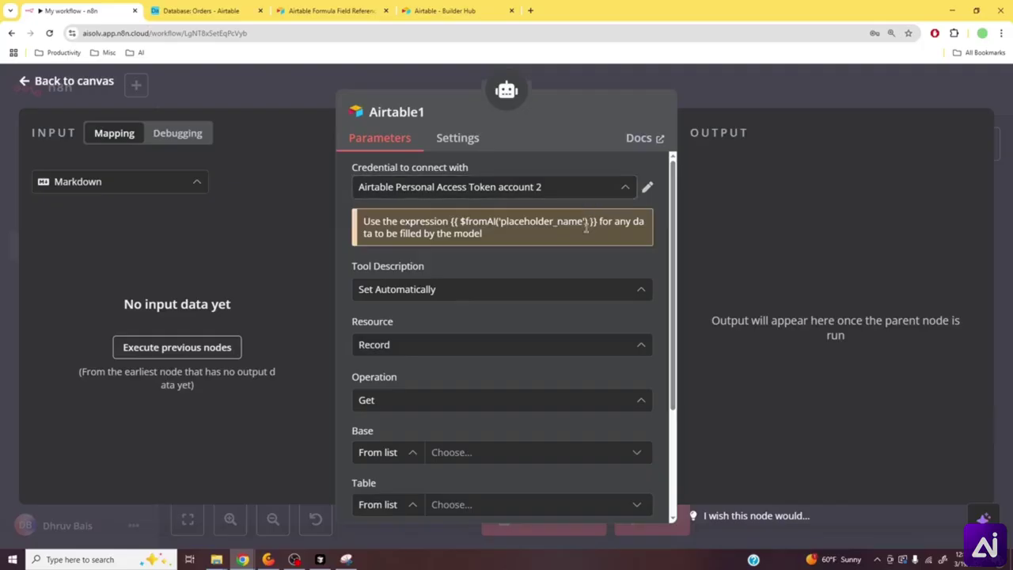
- Review the new Airtable tool's parameters and set its operation to Search
{"action": "scroll", "coordinate": [579, 330], "scroll_direction": "down", "scroll_amount": 1}
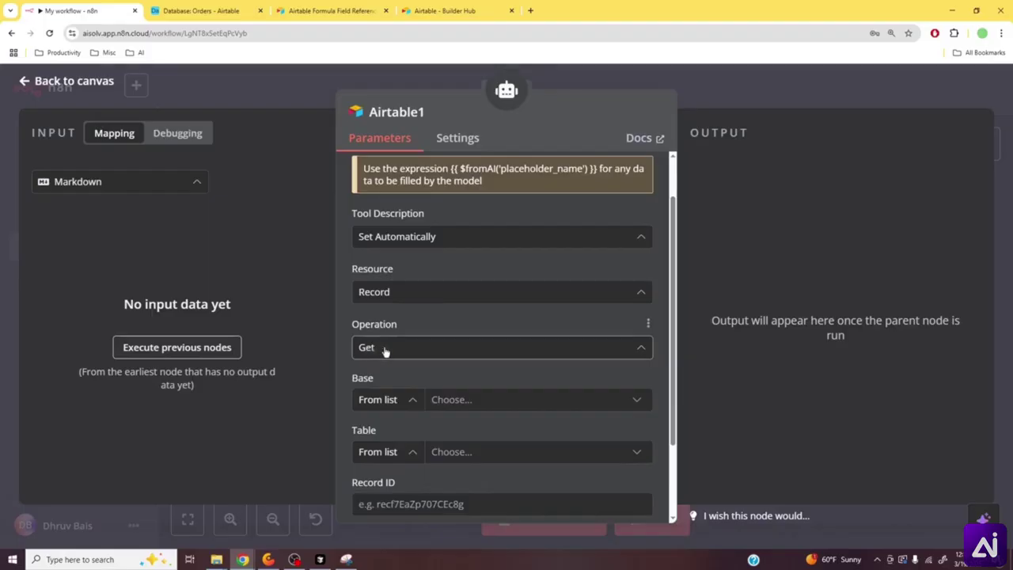
{"action": "scroll", "coordinate": [386, 350], "scroll_direction": "down", "scroll_amount": 1}
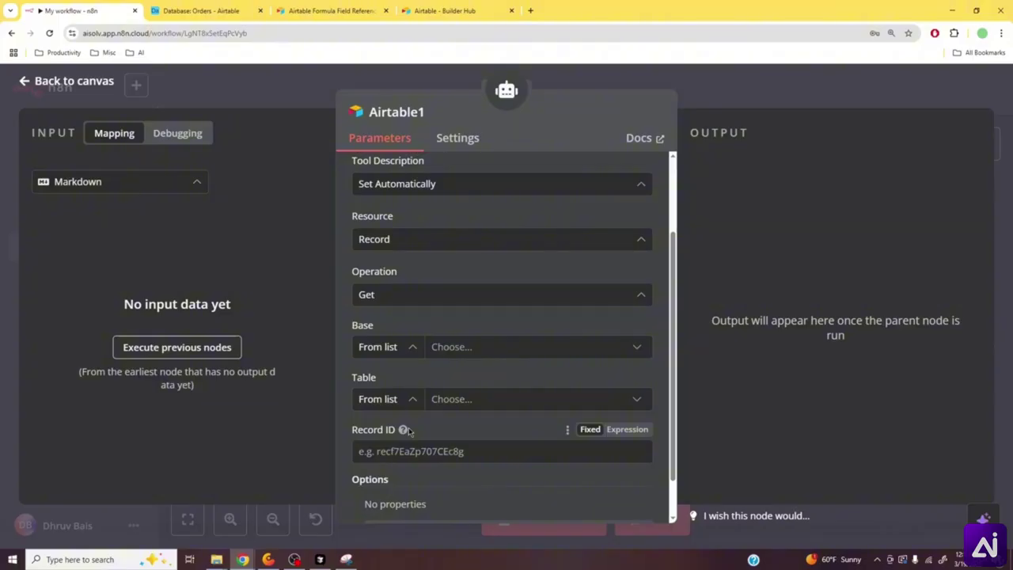
{"action": "left_click", "coordinate": [417, 450]}
{"action": "left_click", "coordinate": [501, 295]}
{"action": "scroll", "coordinate": [502, 451], "scroll_direction": "down", "scroll_amount": 2}
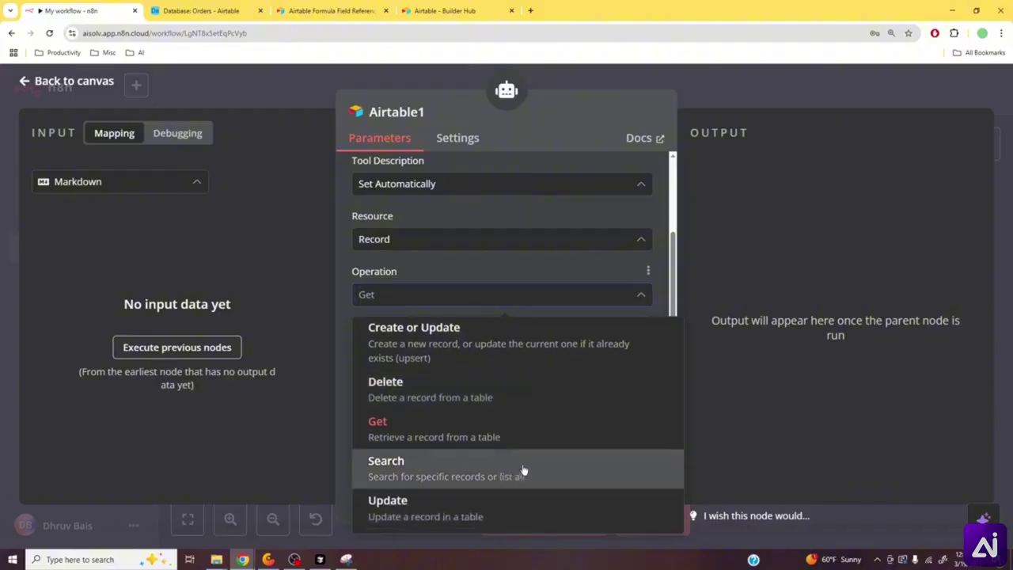
{"action": "left_click", "coordinate": [523, 471]}
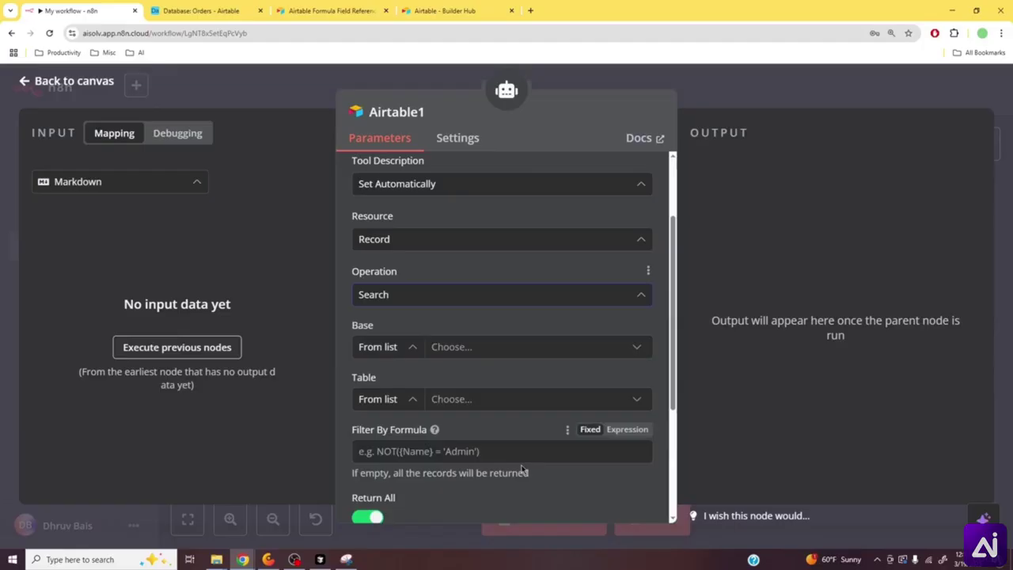
- Choose Database as the base and Orders as the table for the Airtable tool's search
{"action": "left_click", "coordinate": [537, 348]}
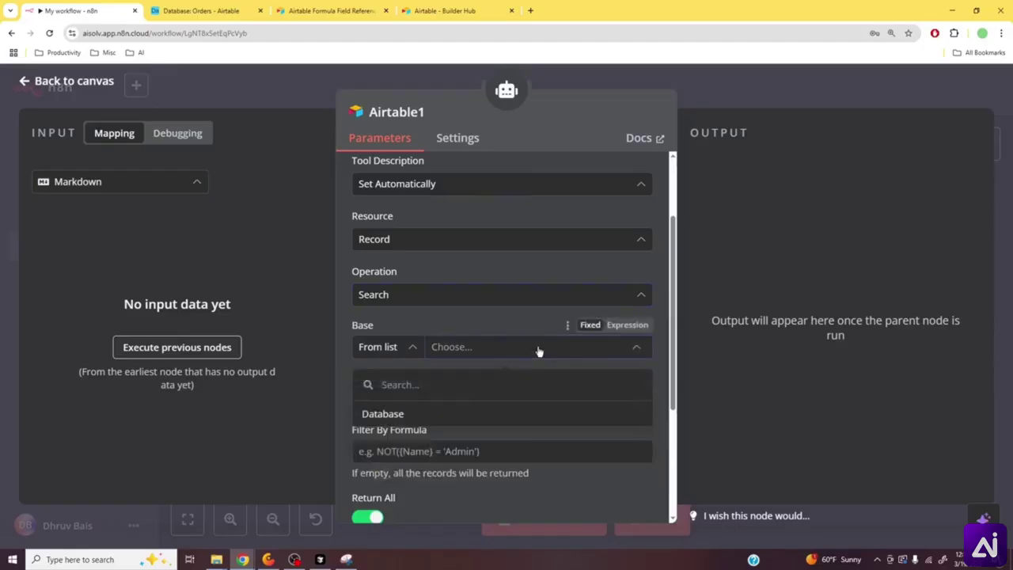
{"action": "left_click", "coordinate": [520, 414]}
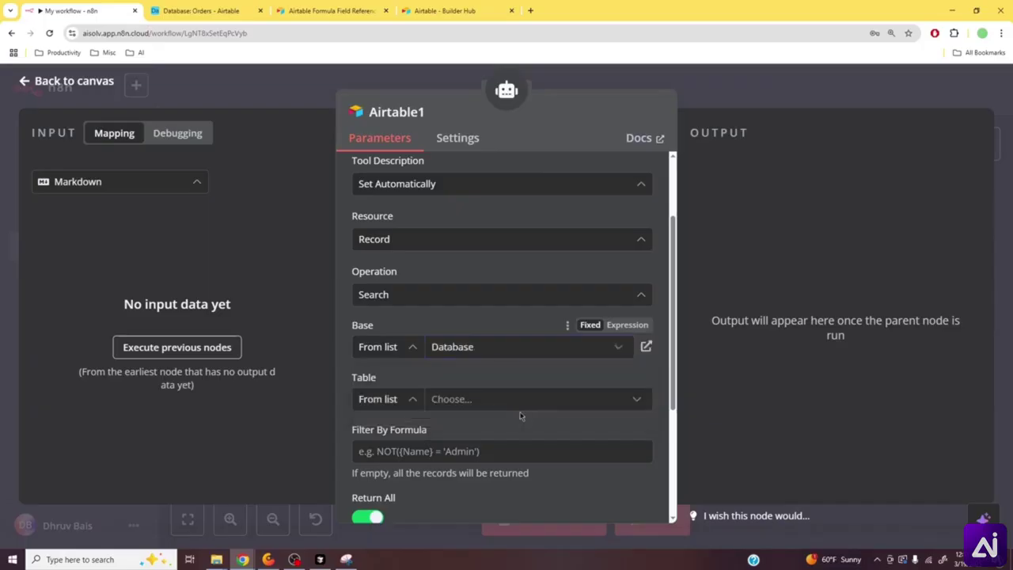
{"action": "left_click", "coordinate": [521, 402]}
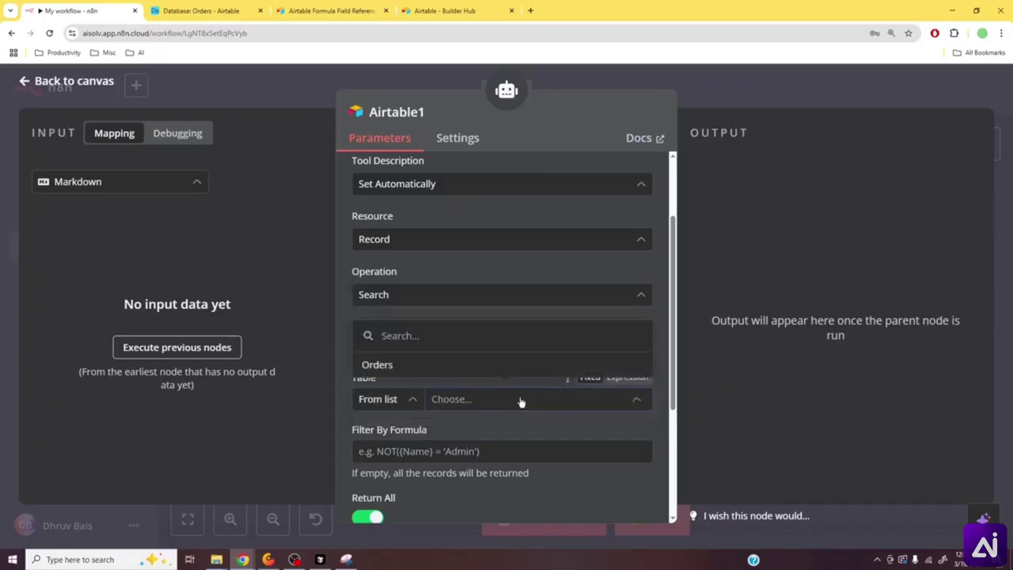
{"action": "left_click", "coordinate": [518, 366]}
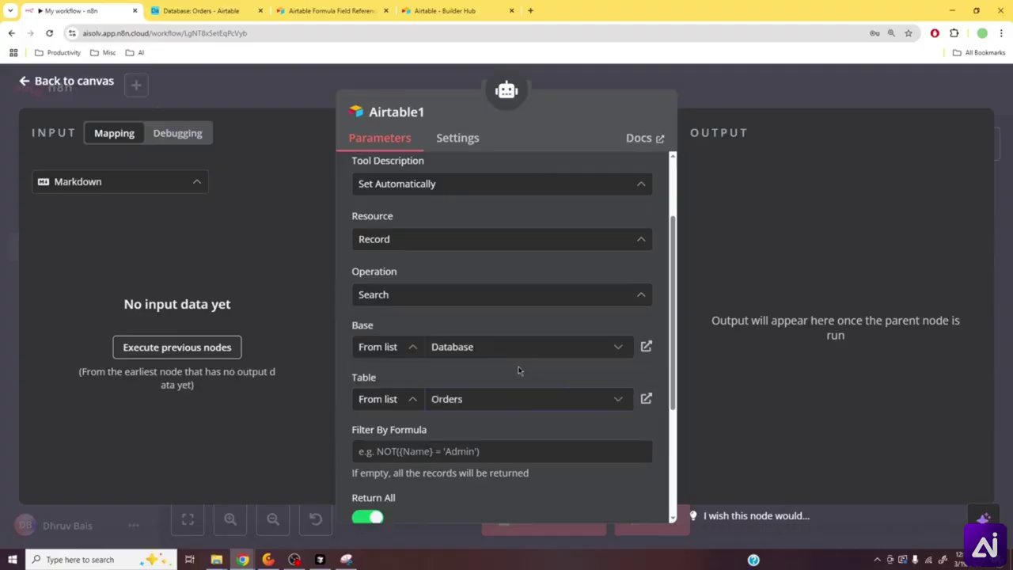
- Set the tool description manually to "Used for getting order information when the user provides an order id or an order number"
{"action": "scroll", "coordinate": [513, 417], "scroll_direction": "down", "scroll_amount": 1}
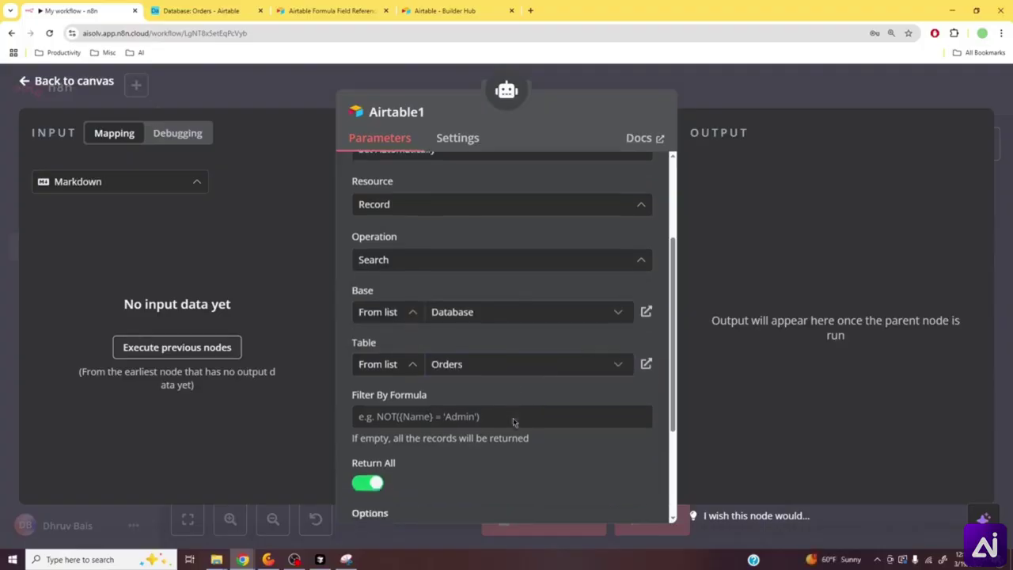
{"action": "scroll", "coordinate": [512, 418], "scroll_direction": "up", "scroll_amount": 3}
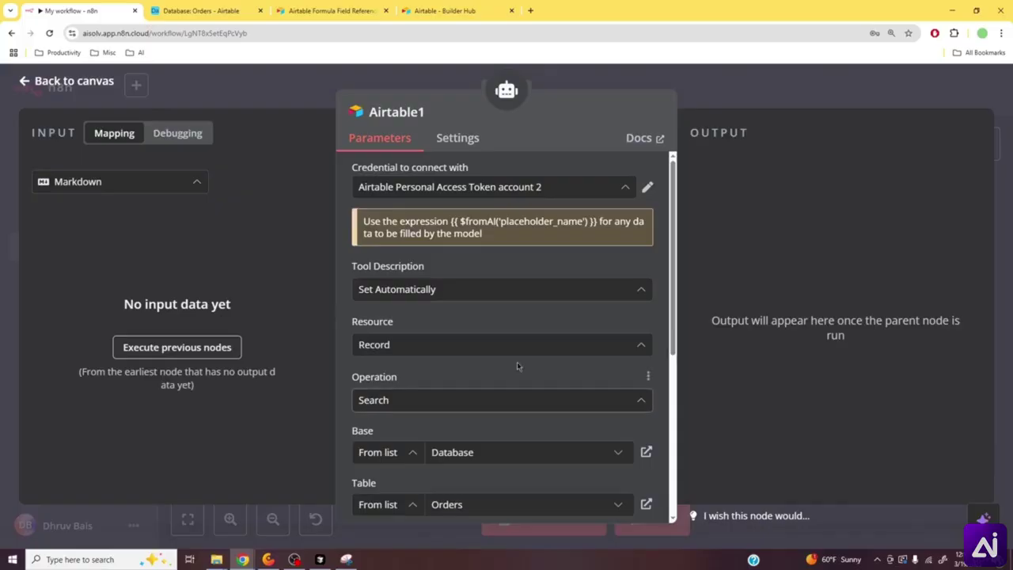
{"action": "left_click", "coordinate": [516, 295]}
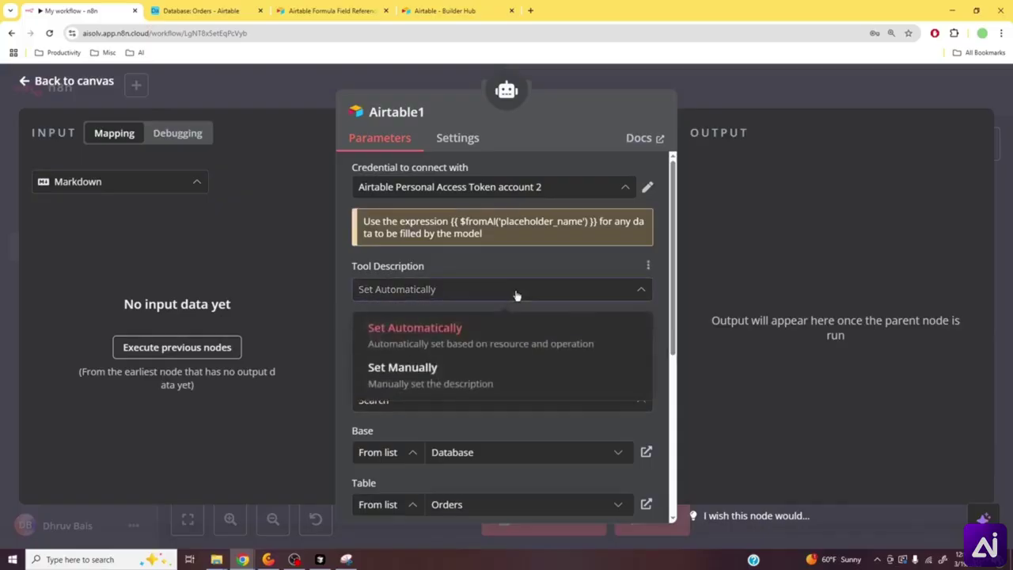
{"action": "left_click", "coordinate": [506, 377]}
{"action": "triple_click", "coordinate": [498, 343]}
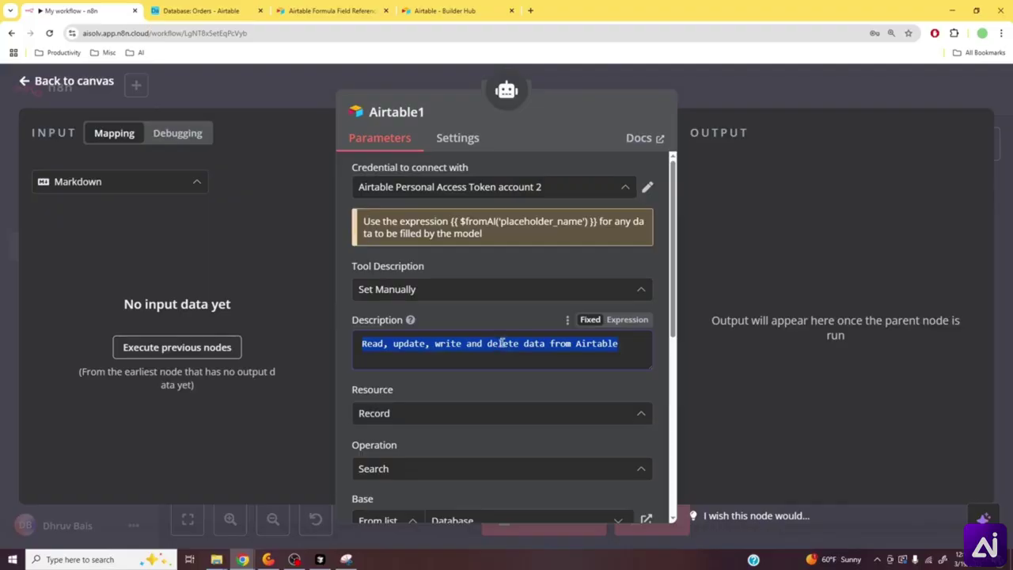
{"action": "type", "text": "Used "}
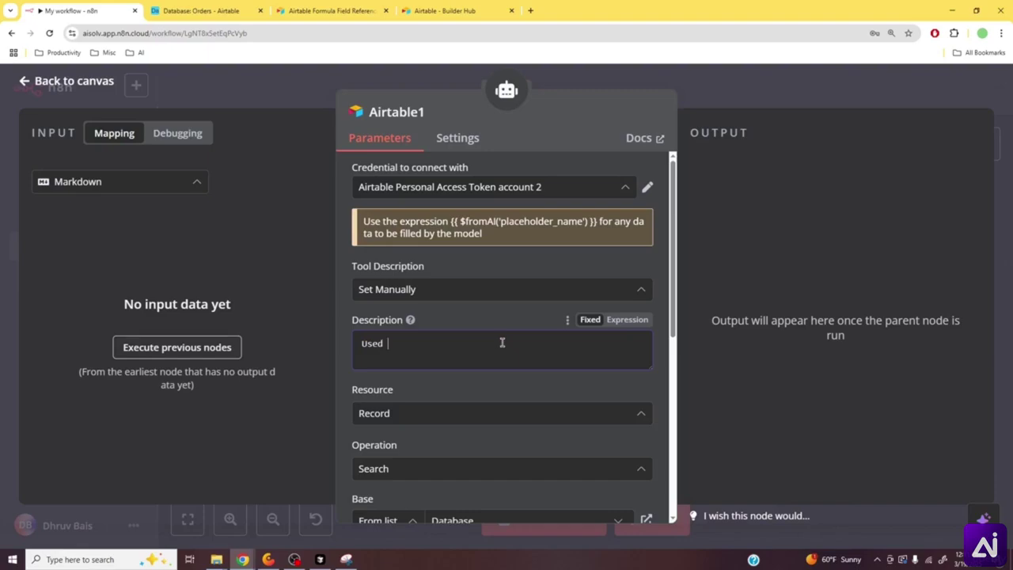
{"action": "type", "text": "for getting order "}
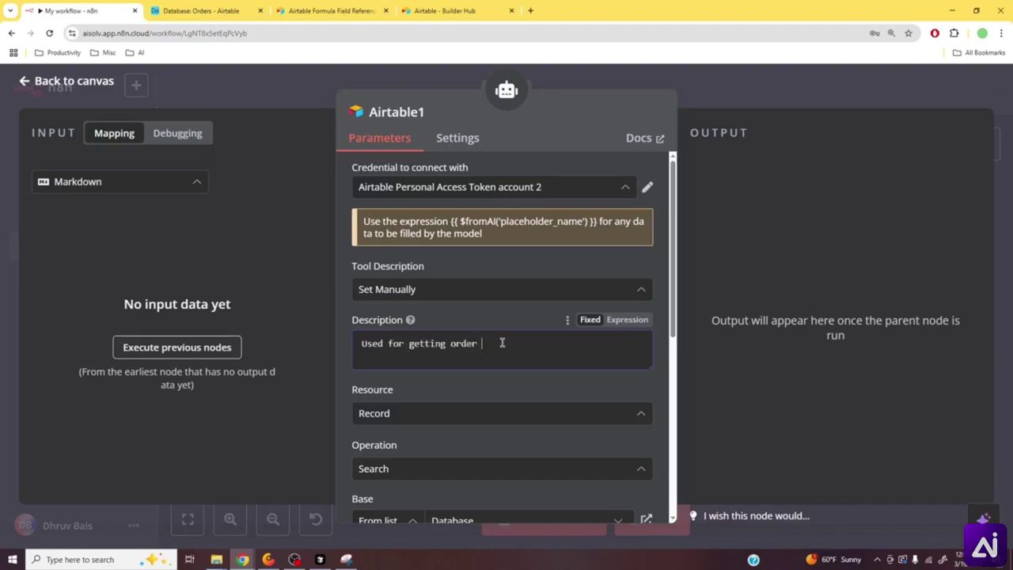
{"action": "type", "text": "information"}
{"action": "type", "text": " when the user "}
{"action": "type", "text": "provid"}
{"action": "type", "text": "es "}
{"action": "type", "text": "an ord"}
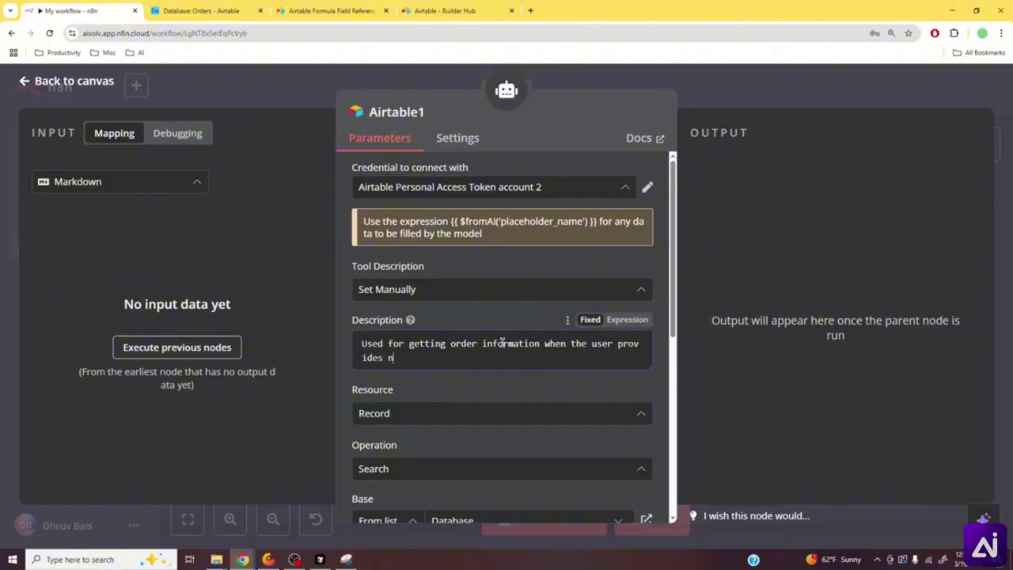
{"action": "type", "text": "er id or an order number"}
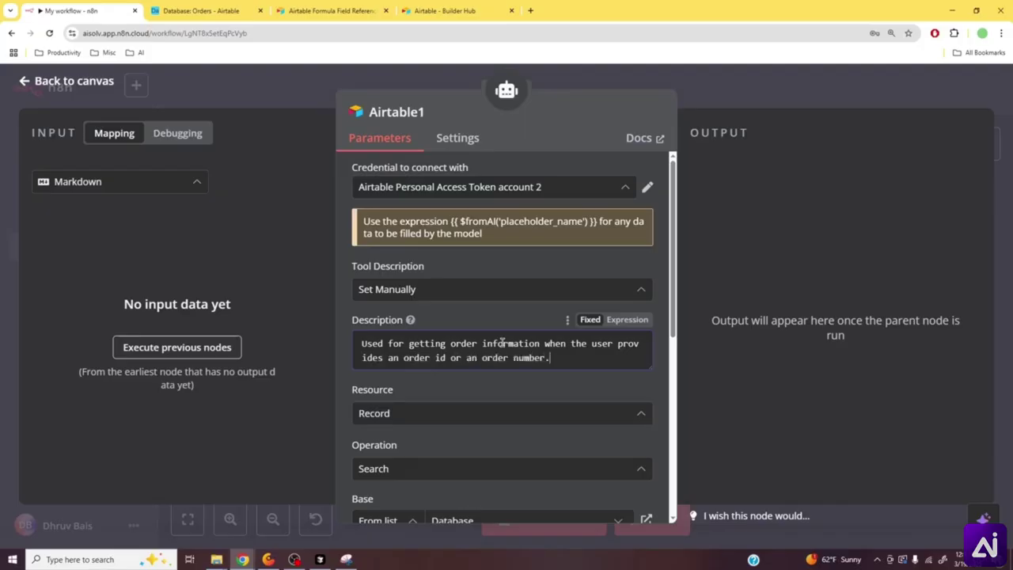
- Append "The tool expects the order number in a variable called order_num" to the description and enlarge its text box
{"action": "type", "text": ". The tool expects the or"}
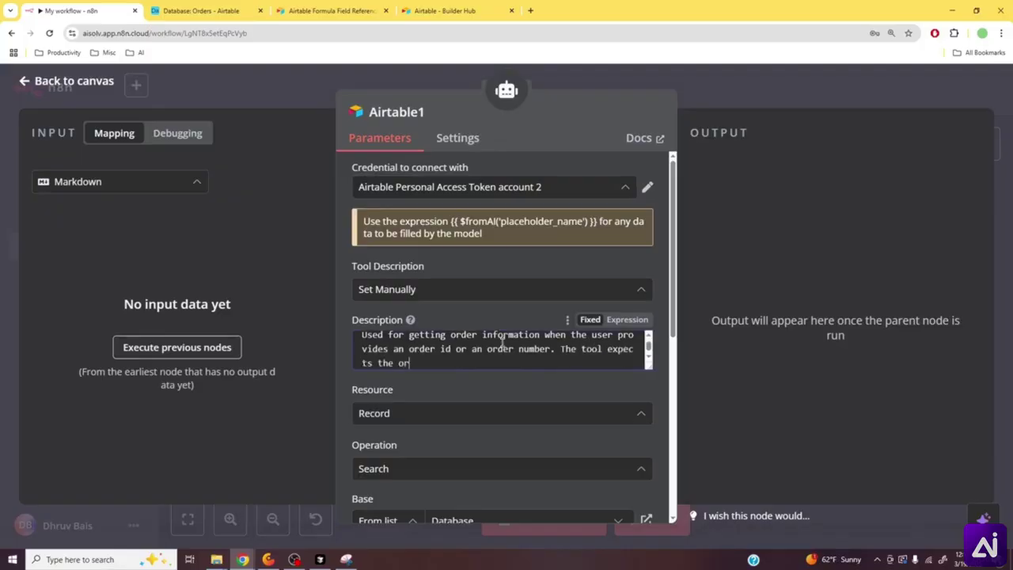
{"action": "type", "text": "der number in a variable cal"}
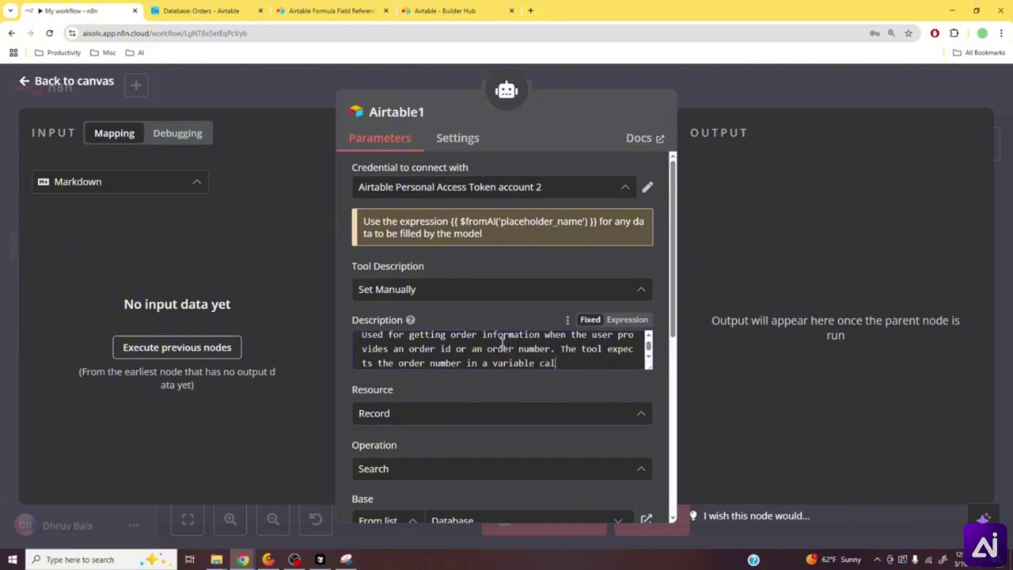
{"action": "type", "text": "led order_num"}
{"action": "double_click", "coordinate": [592, 362]}
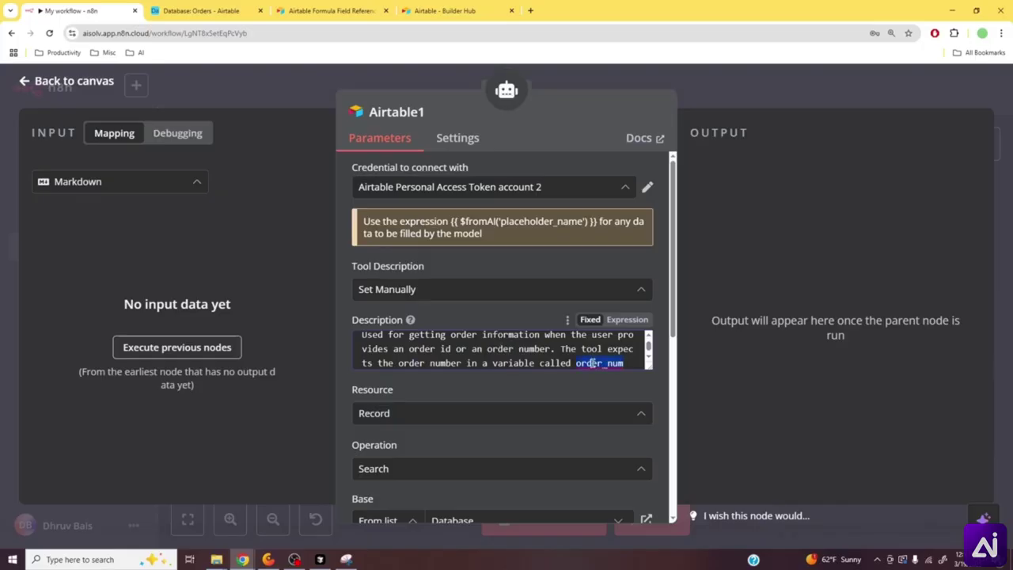
{"action": "left_click_drag", "start_coordinate": [648, 366], "coordinate": [648, 412]}
- Enter order_number in the tool's Filter By Formula and check it against the column name in the Airtable Orders table
{"action": "scroll", "coordinate": [533, 439], "scroll_direction": "down", "scroll_amount": 5}
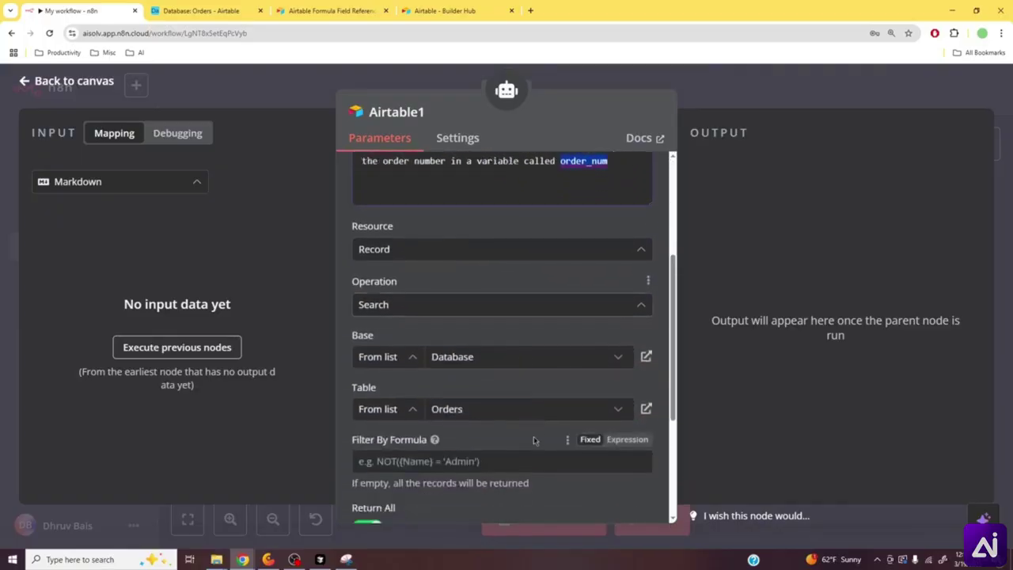
{"action": "left_click", "coordinate": [478, 356]}
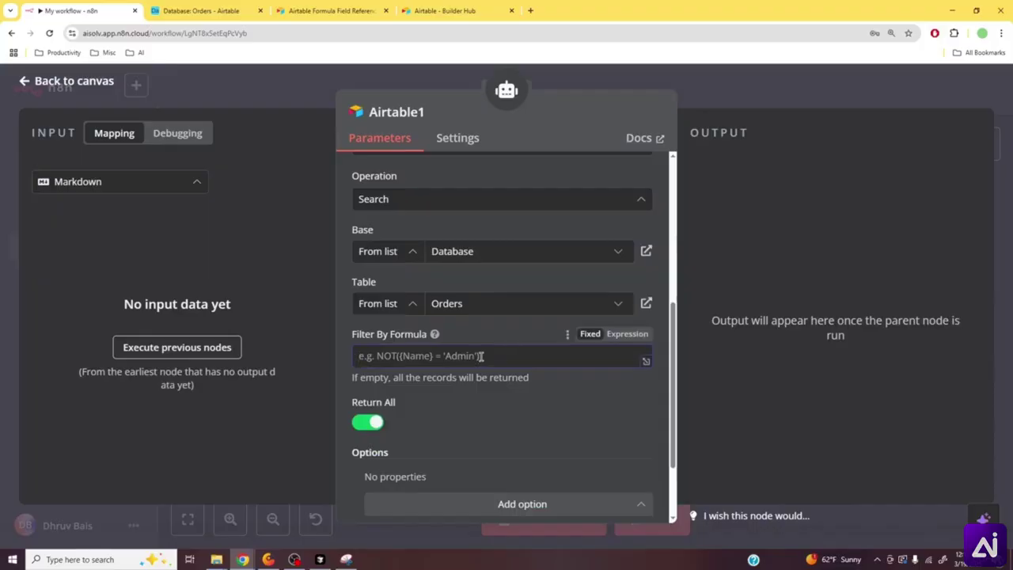
{"action": "type", "text": "order_nu"}
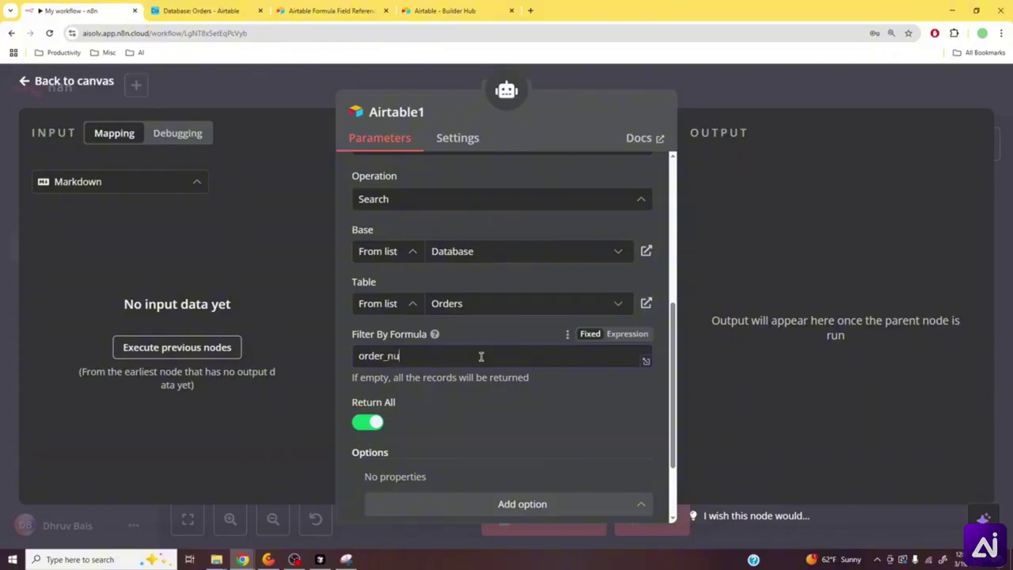
{"action": "type", "text": "mber"}
{"action": "key", "text": "ctrl+a"}
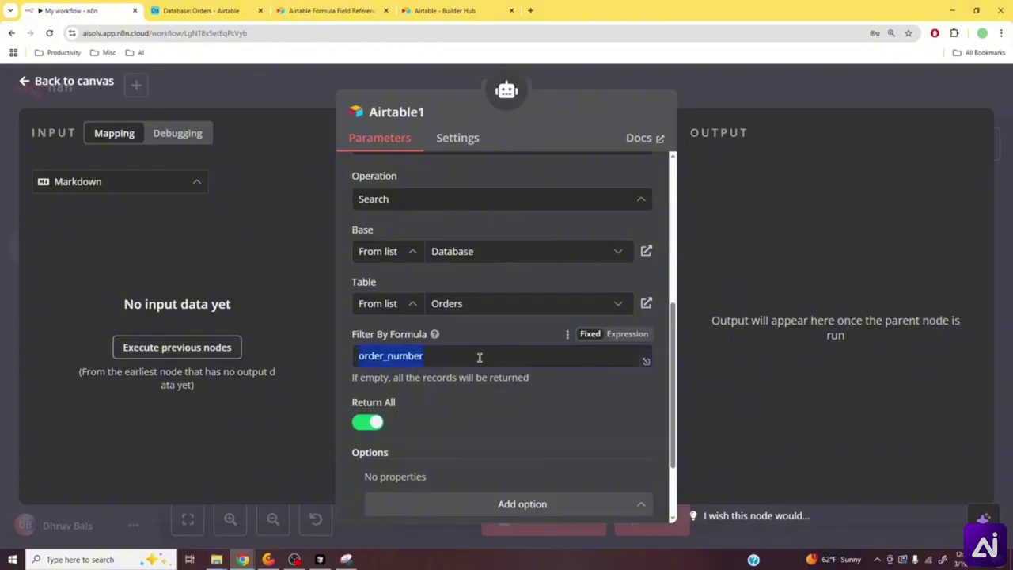
{"action": "left_click", "coordinate": [206, 8]}
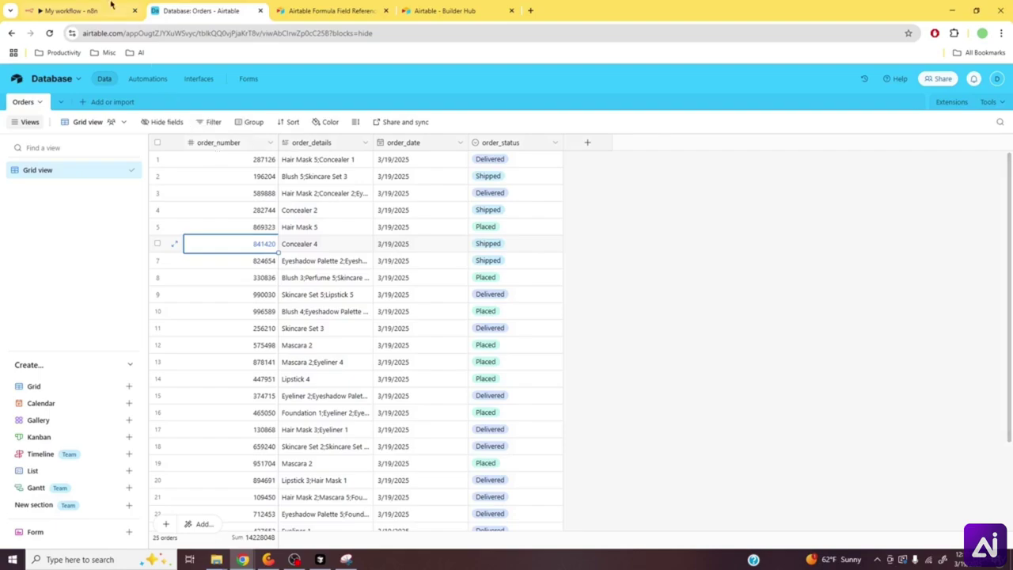
{"action": "left_click", "coordinate": [87, 11]}
- Turn the filter formula into the expression order_number = {{ $fromAI("order_num")}}
{"action": "left_click", "coordinate": [444, 345]}
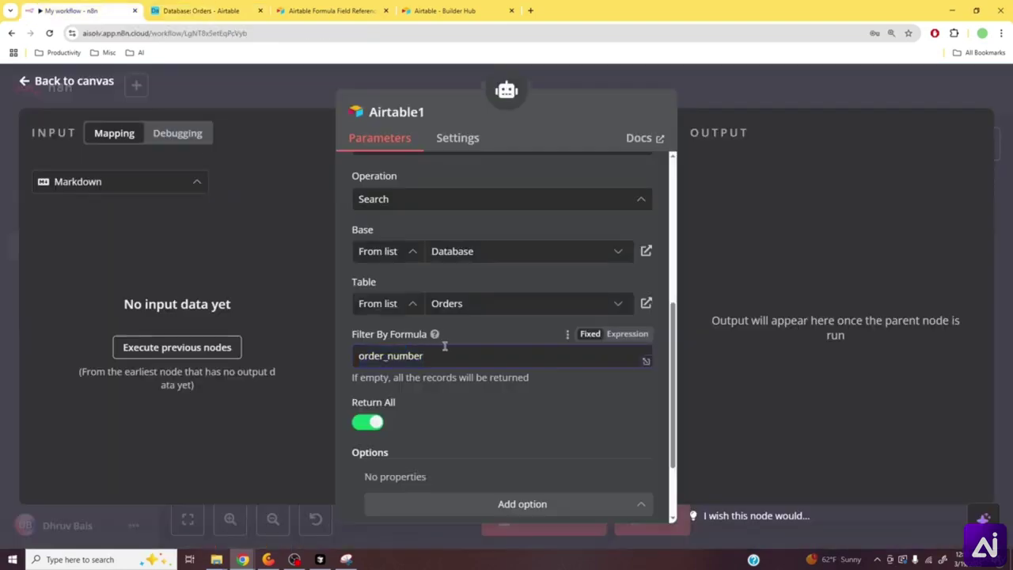
{"action": "type", "text": "= {{"}
{"action": "left_click", "coordinate": [633, 336]}
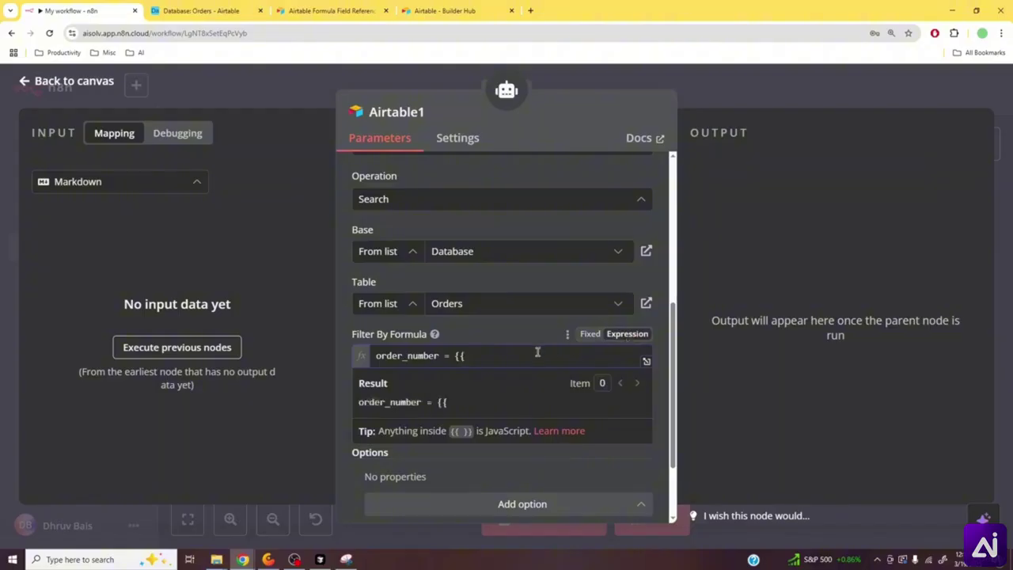
{"action": "type", "text": "}}"}
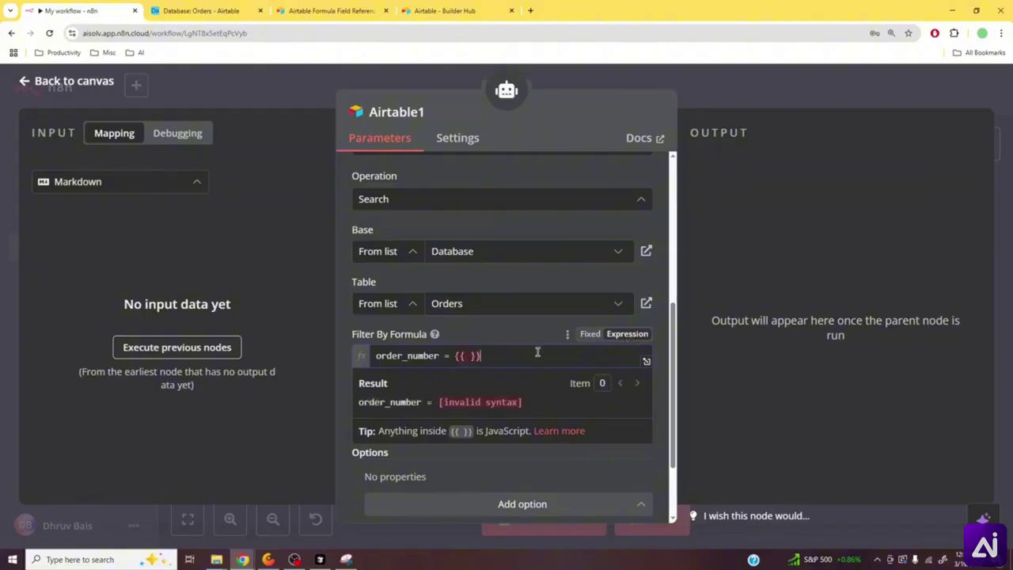
{"action": "key", "text": "Left"}
{"action": "key", "text": "Left"}
{"action": "type", "text": "$fromAI"}
{"action": "key", "text": "Return"}
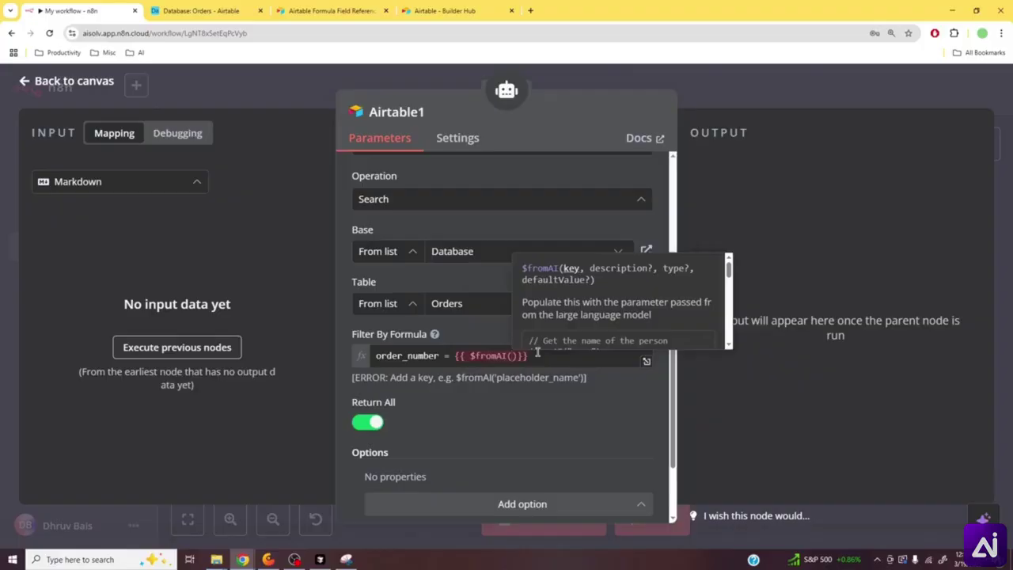
{"action": "type", "text": "\"order"}
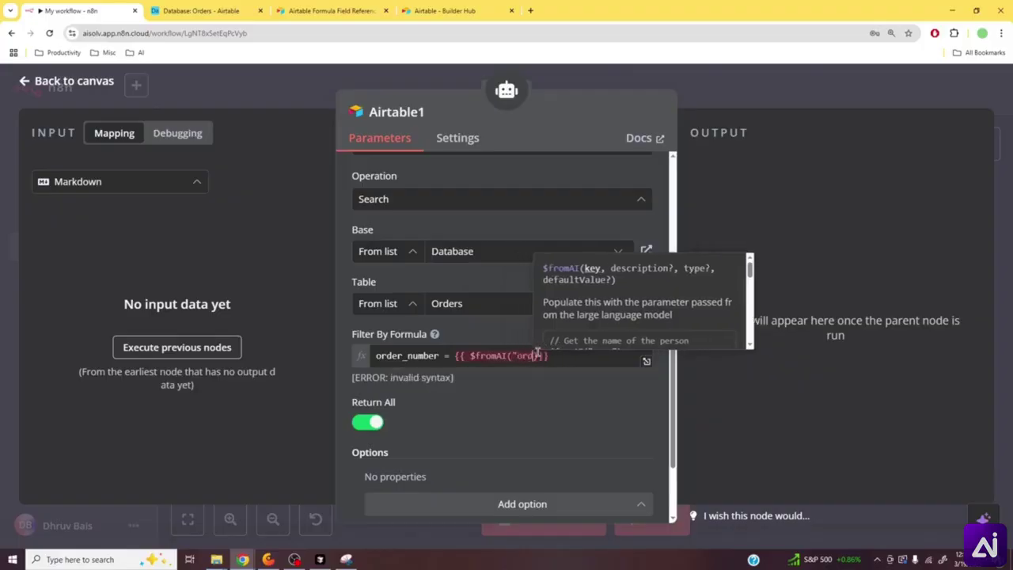
{"action": "type", "text": "_num"}
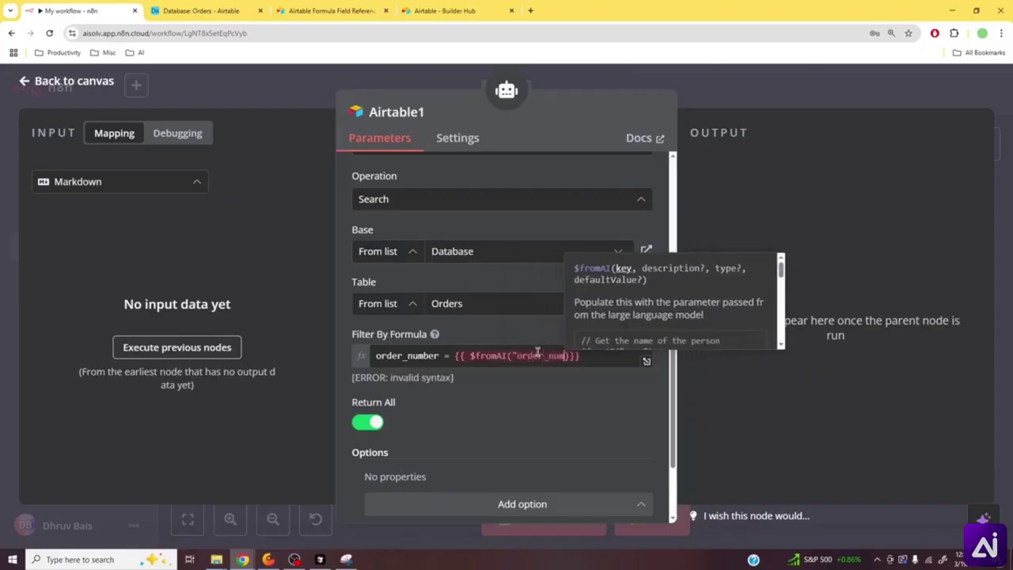
{"action": "type", "text": "\""}
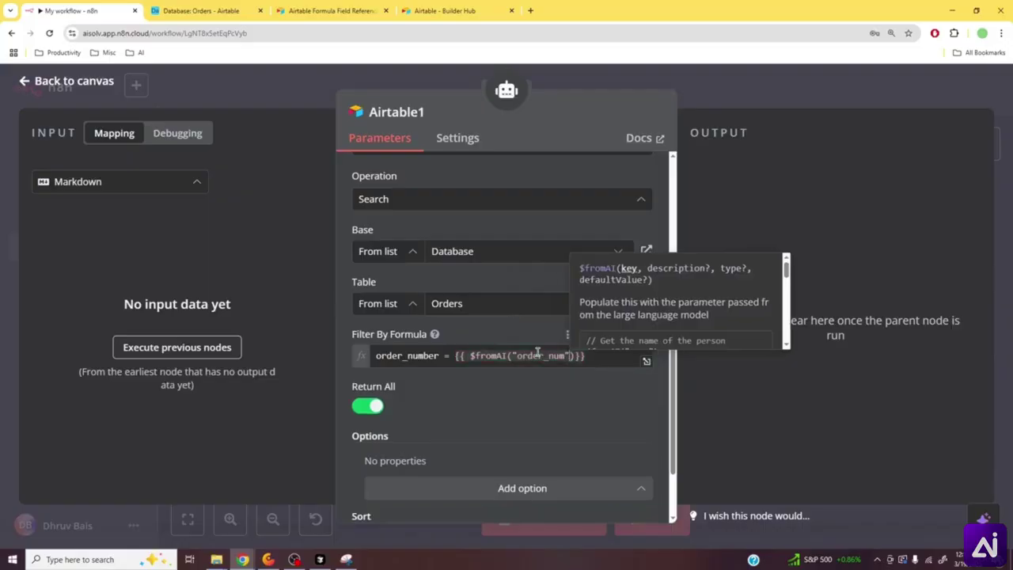
- Compare the filter's order_num variable and $fromAI syntax with the tool description and the placeholder hint
{"action": "double_click", "coordinate": [537, 355]}
{"action": "scroll", "coordinate": [508, 271], "scroll_direction": "up", "scroll_amount": 5}
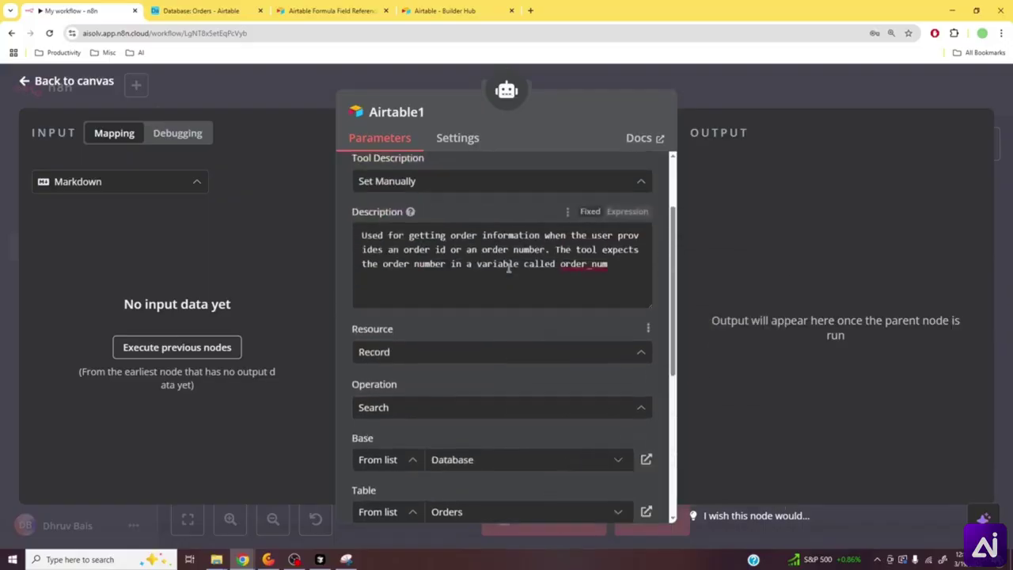
{"action": "scroll", "coordinate": [509, 267], "scroll_direction": "up", "scroll_amount": 1}
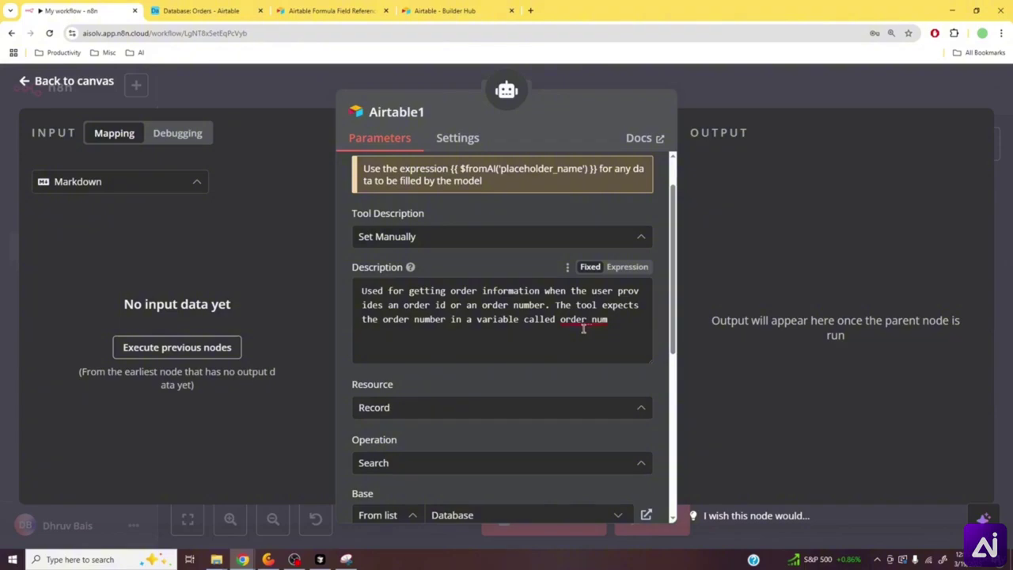
{"action": "scroll", "coordinate": [583, 328], "scroll_direction": "down", "scroll_amount": 5}
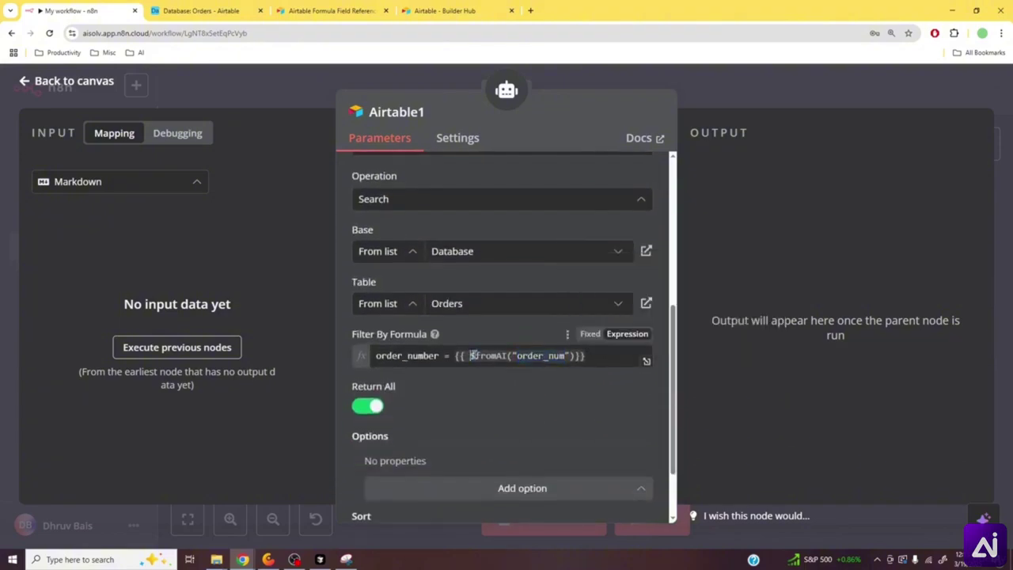
{"action": "scroll", "coordinate": [506, 366], "scroll_direction": "up", "scroll_amount": 5}
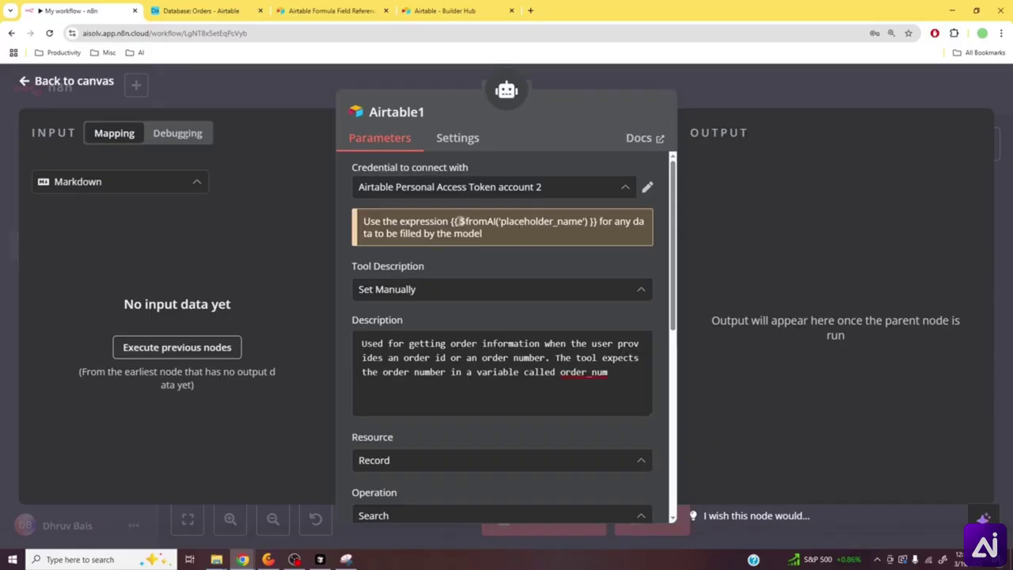
{"action": "left_click_drag", "start_coordinate": [461, 221], "coordinate": [587, 224]}
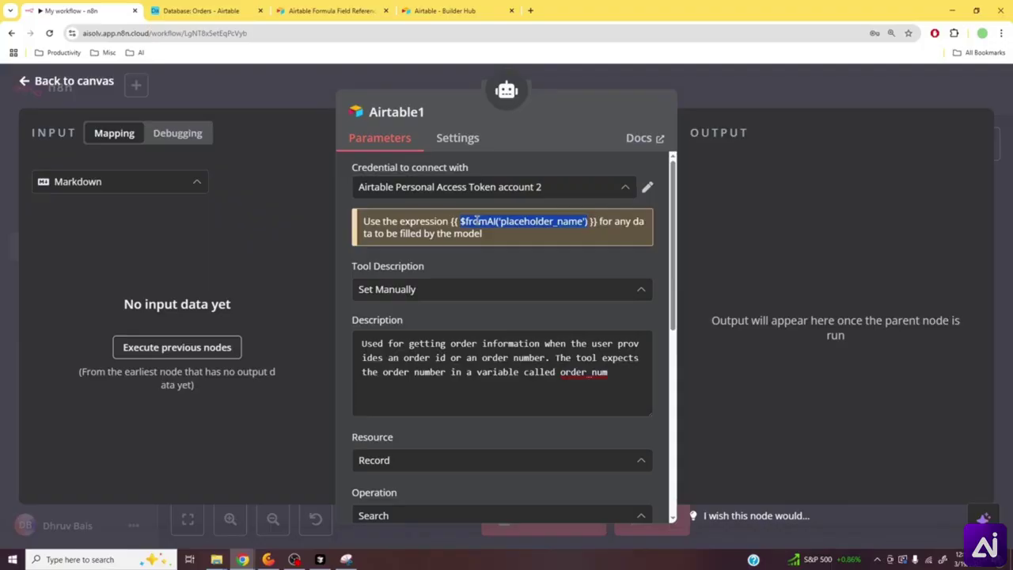
{"action": "scroll", "coordinate": [490, 265], "scroll_direction": "down", "scroll_amount": 5}
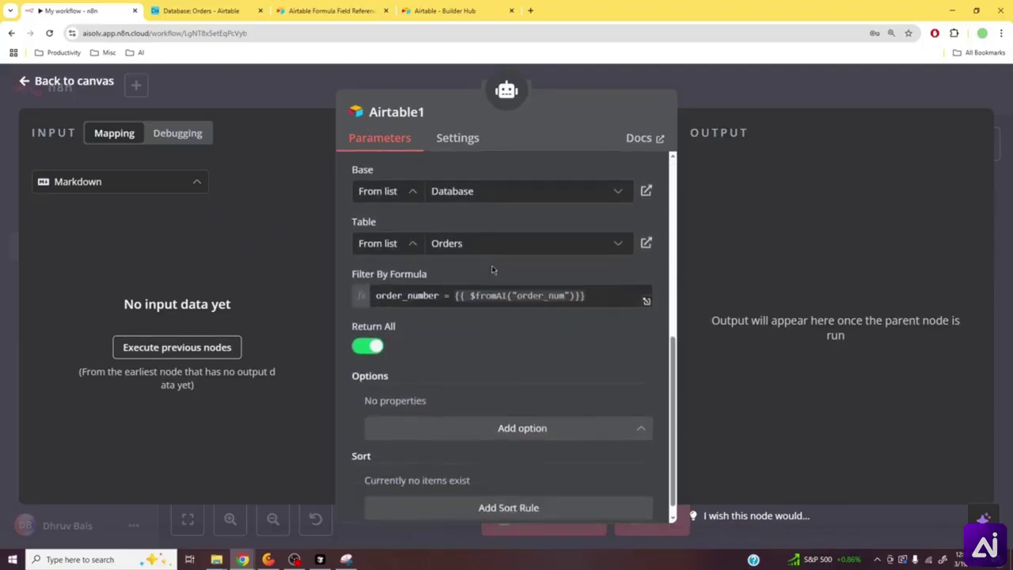
{"action": "left_click", "coordinate": [593, 270]}
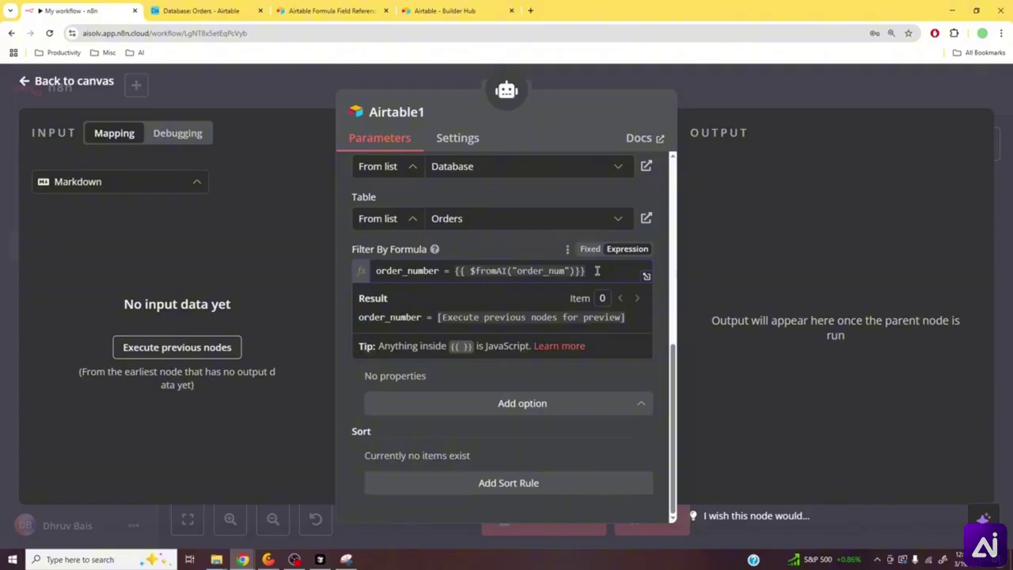
{"action": "left_click", "coordinate": [536, 248]}
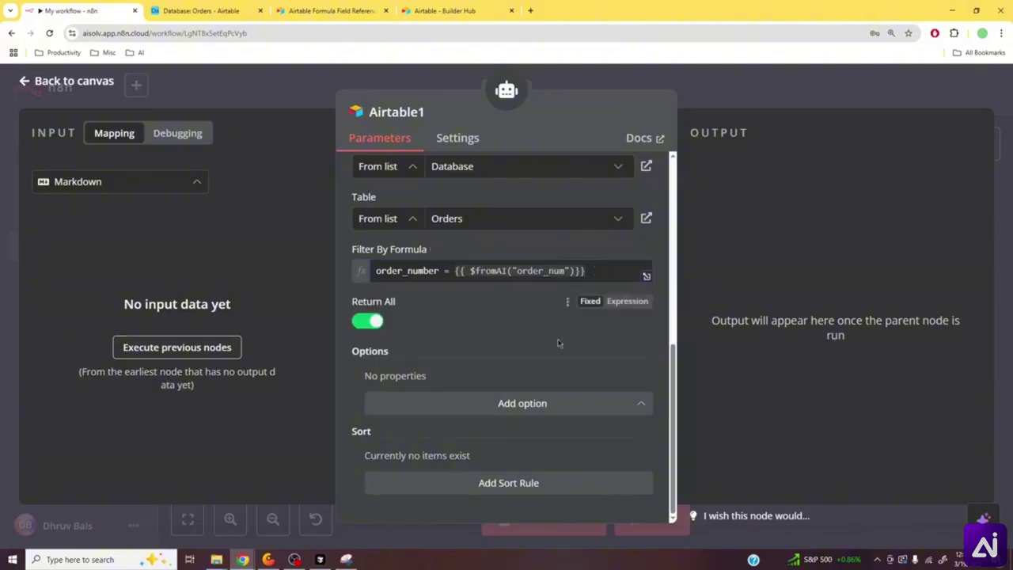
- Rename the Airtable tool node to Get_Order_Info_Tool, copying the name, and return to the canvas
{"action": "scroll", "coordinate": [506, 342], "scroll_direction": "up", "scroll_amount": 6}
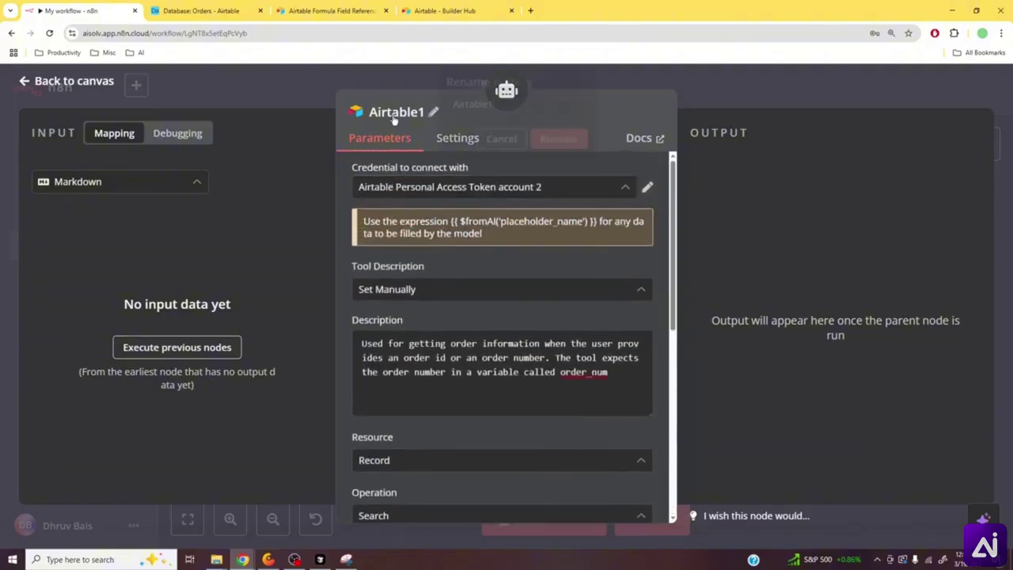
{"action": "left_click", "coordinate": [431, 111]}
{"action": "double_click", "coordinate": [491, 106]}
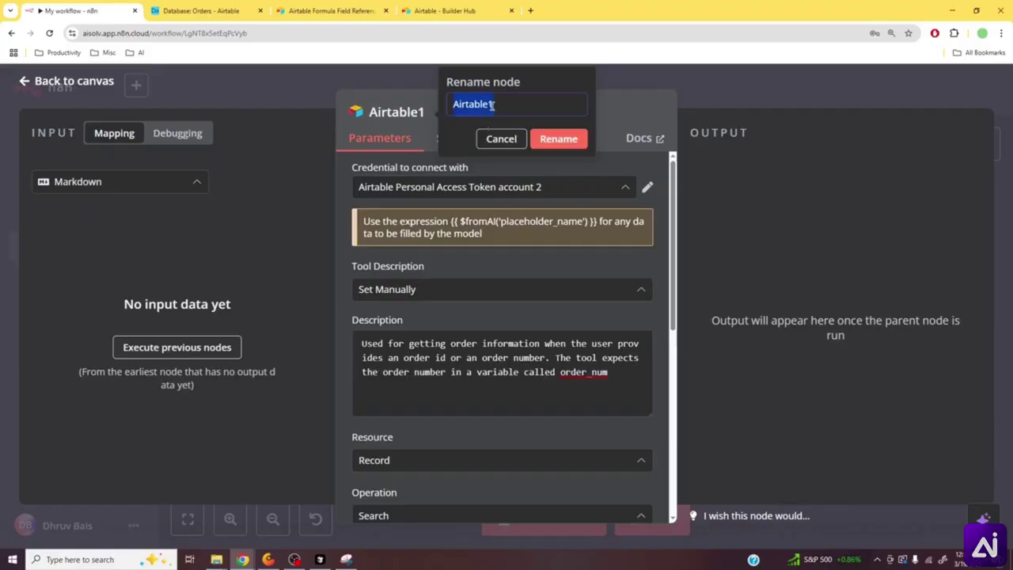
{"action": "type", "text": "Get_Order_"}
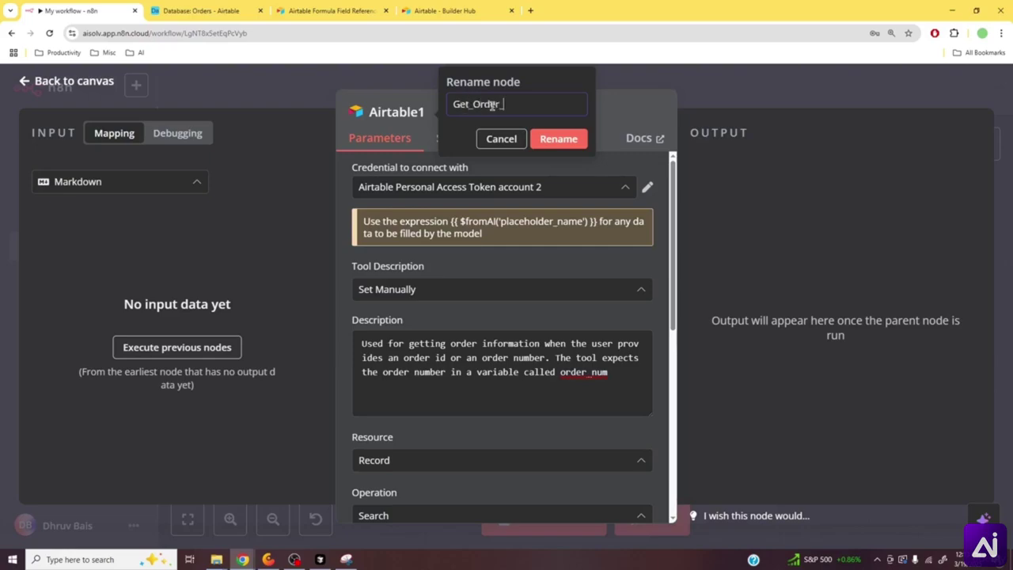
{"action": "type", "text": "Info_Tool"}
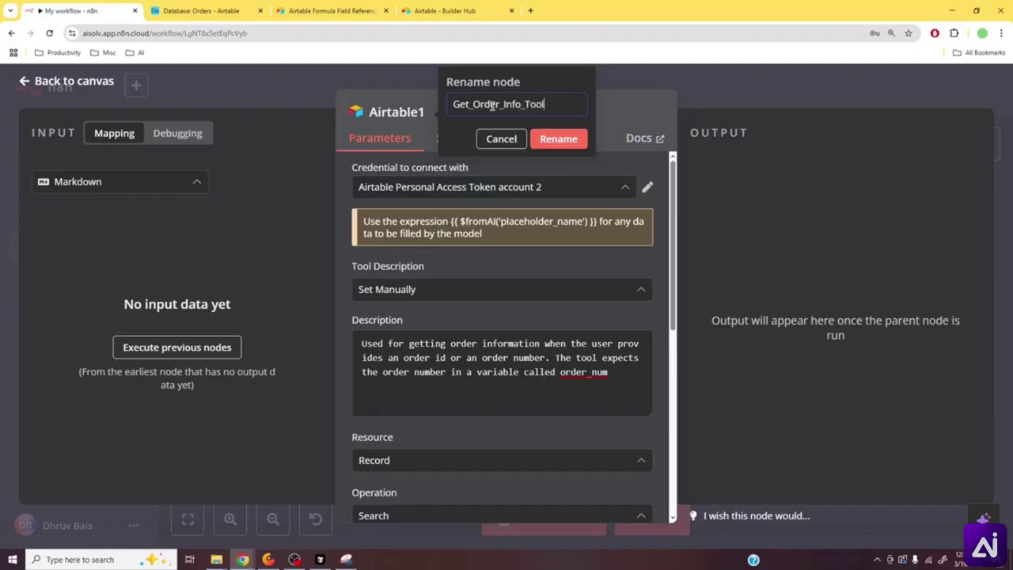
{"action": "key", "text": "ctrl+a"}
{"action": "key", "text": "ctrl+c"}
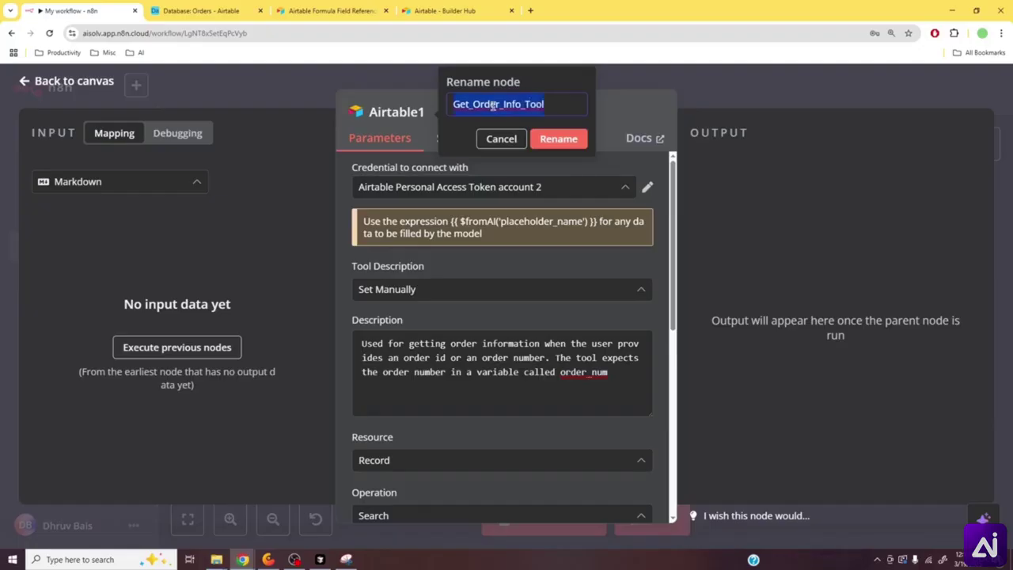
{"action": "left_click", "coordinate": [558, 139]}
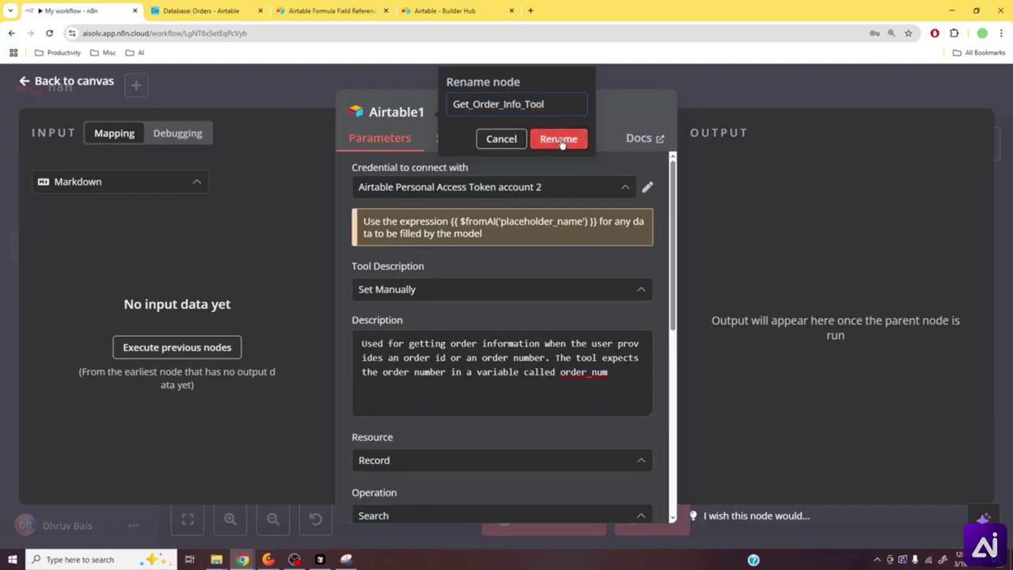
{"action": "left_click", "coordinate": [742, 76]}
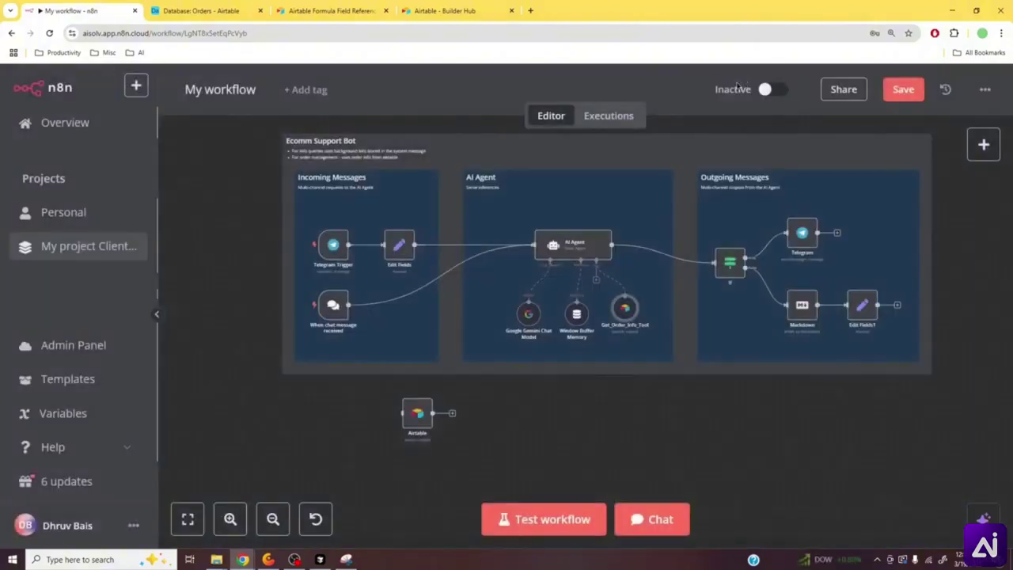
- Add to the AI Agent's system message, after the HTML tag list: "If the user provides the order number, please use the Get_Order_Info_Tool to get the order information."
{"action": "double_click", "coordinate": [577, 247]}
{"action": "scroll", "coordinate": [492, 356], "scroll_direction": "down", "scroll_amount": 3}
{"action": "scroll", "coordinate": [484, 378], "scroll_direction": "down", "scroll_amount": 3}
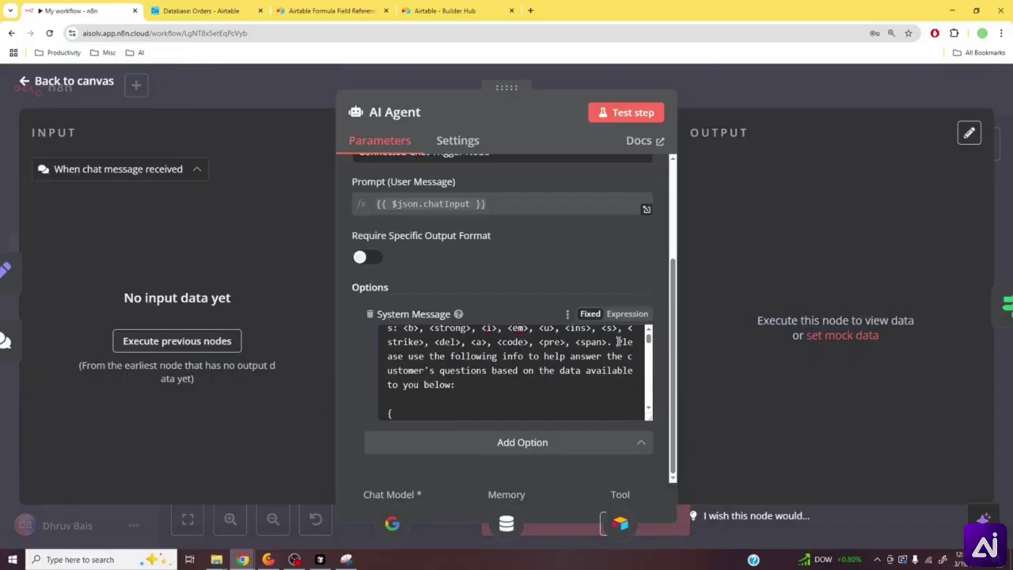
{"action": "type", "text": "he user pro"}
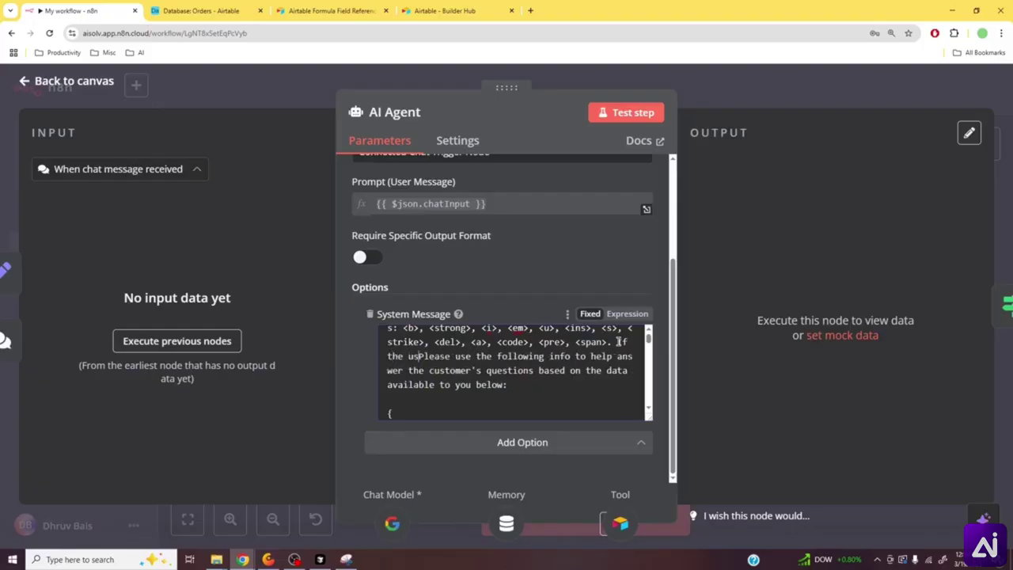
{"action": "type", "text": "vides "}
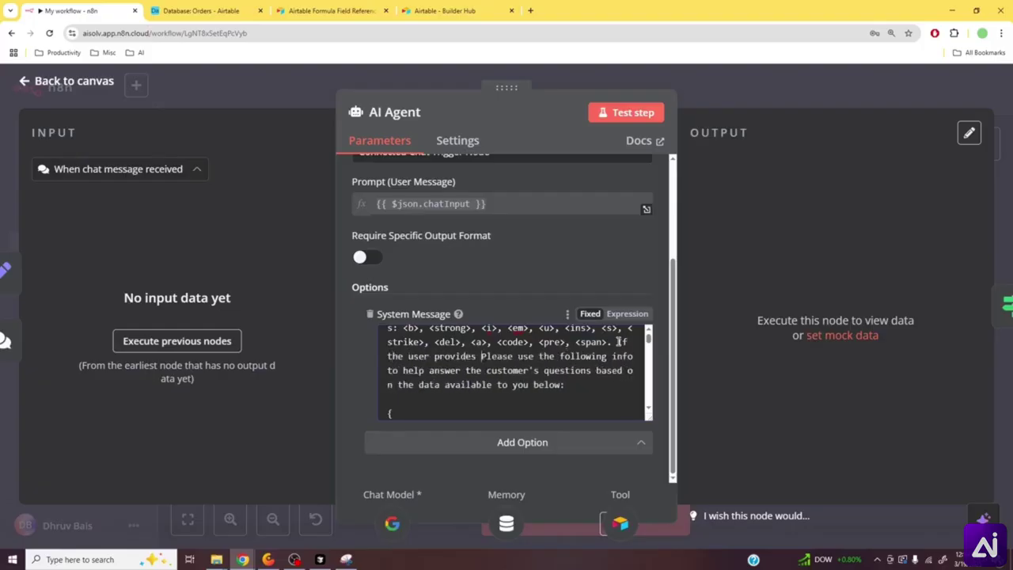
{"action": "type", "text": "the order nu"}
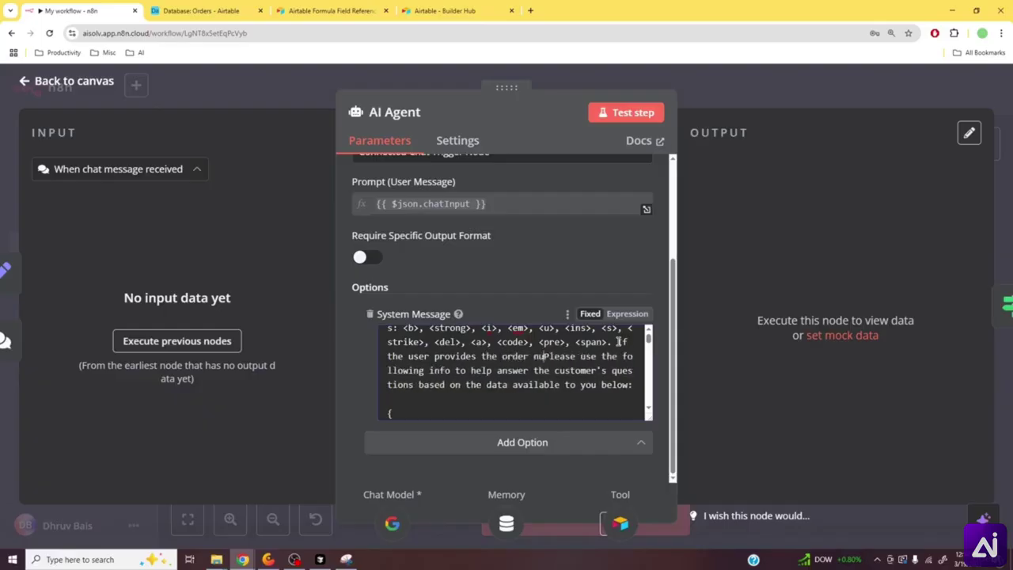
{"action": "type", "text": "mber,"}
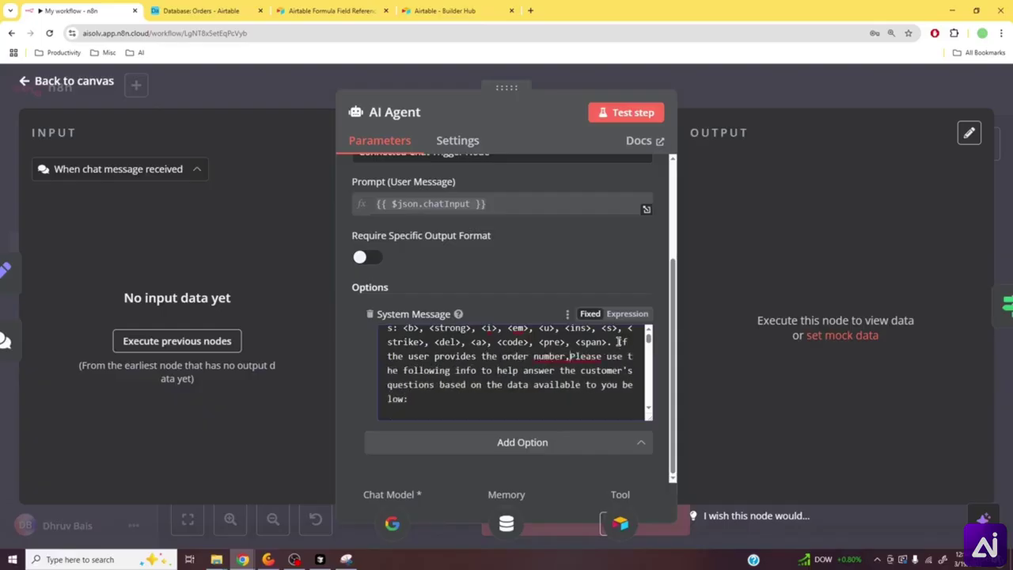
{"action": "type", "text": " please "}
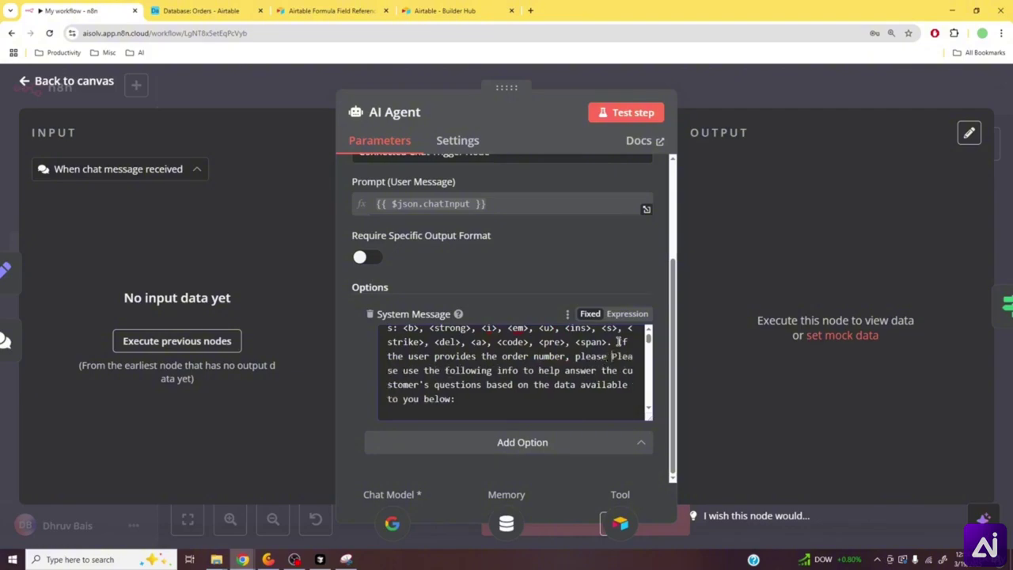
{"action": "type", "text": "use the"}
{"action": "key", "text": "ctrl+v"}
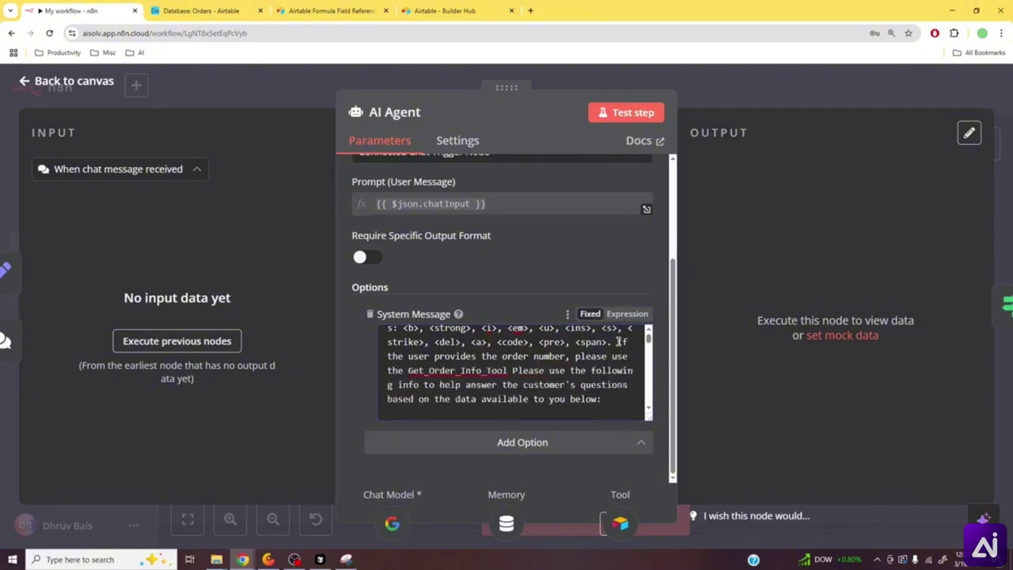
{"action": "type", "text": "to "}
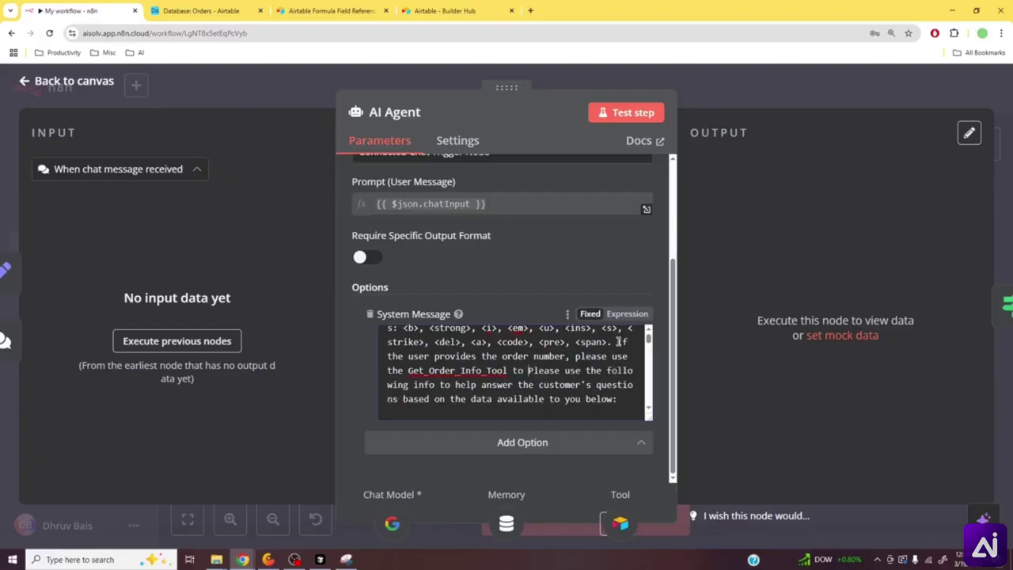
{"action": "type", "text": "get "}
{"action": "type", "text": "the order informa"}
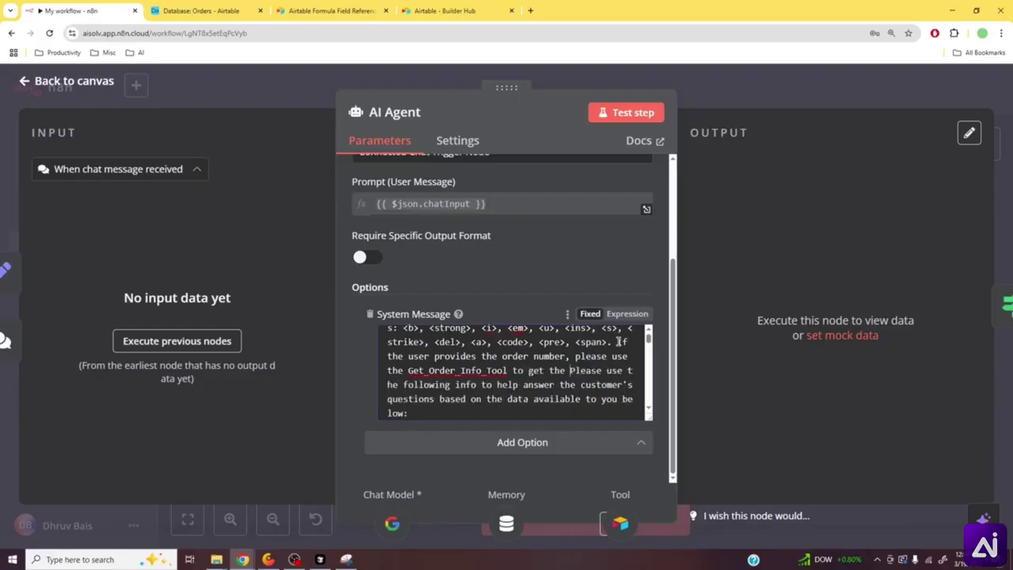
{"action": "type", "text": "tion"}
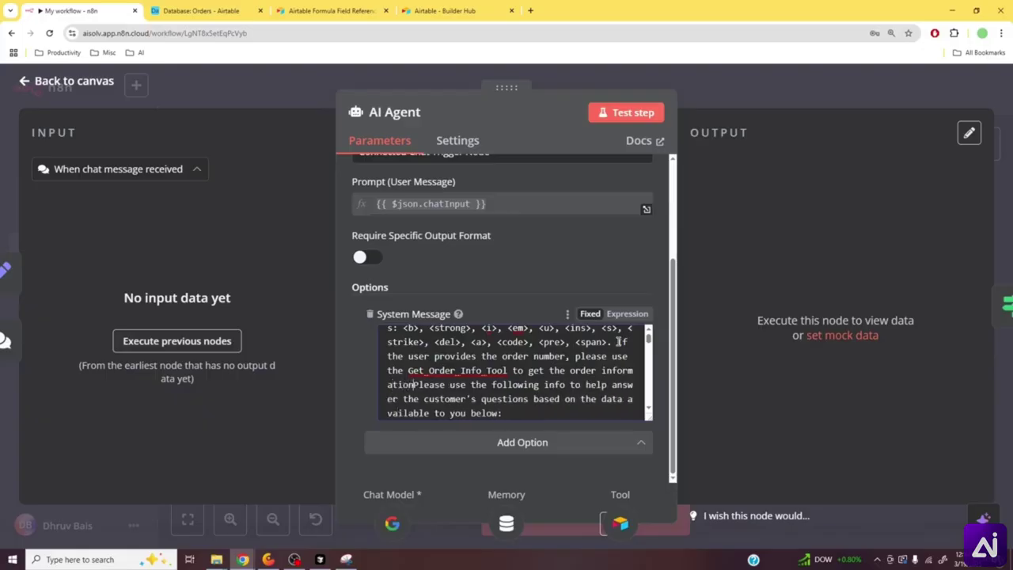
- Start the following system message sentence with "Else, you can" in place of "Please", and save the workflow from the canvas
{"action": "type", "text": ". Else"}
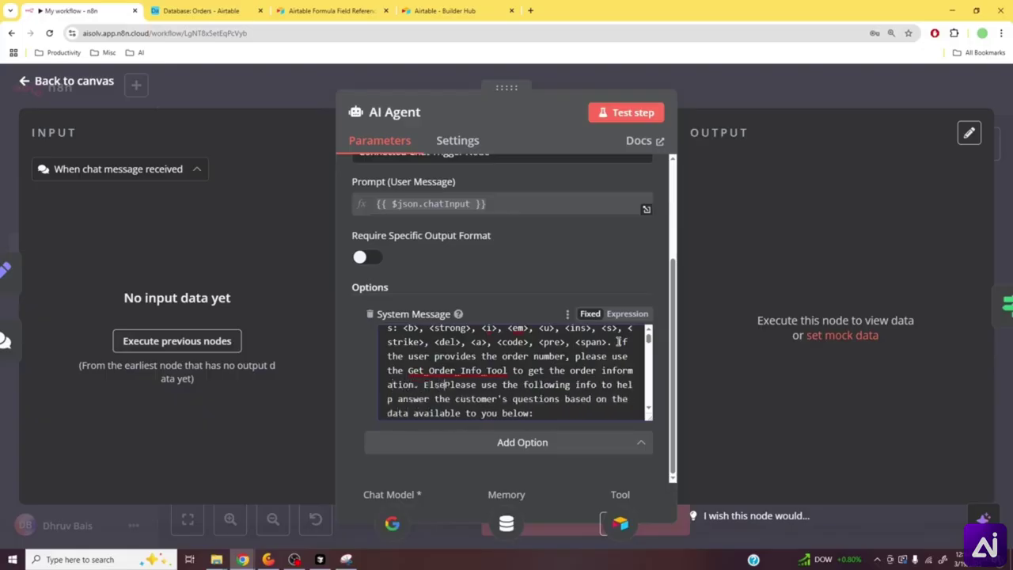
{"action": "type", "text": ", you c"}
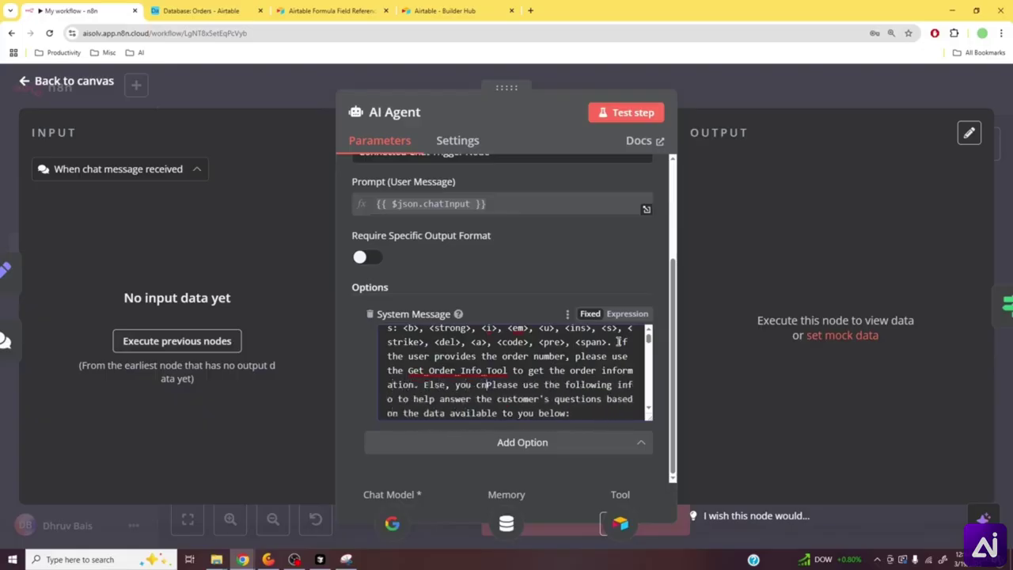
{"action": "type", "text": "an"}
{"action": "key", "text": "Delete"}
{"action": "key", "text": "Delete"}
{"action": "key", "text": "Delete"}
{"action": "key", "text": "Delete"}
{"action": "key", "text": "Delete"}
{"action": "key", "text": "Delete"}
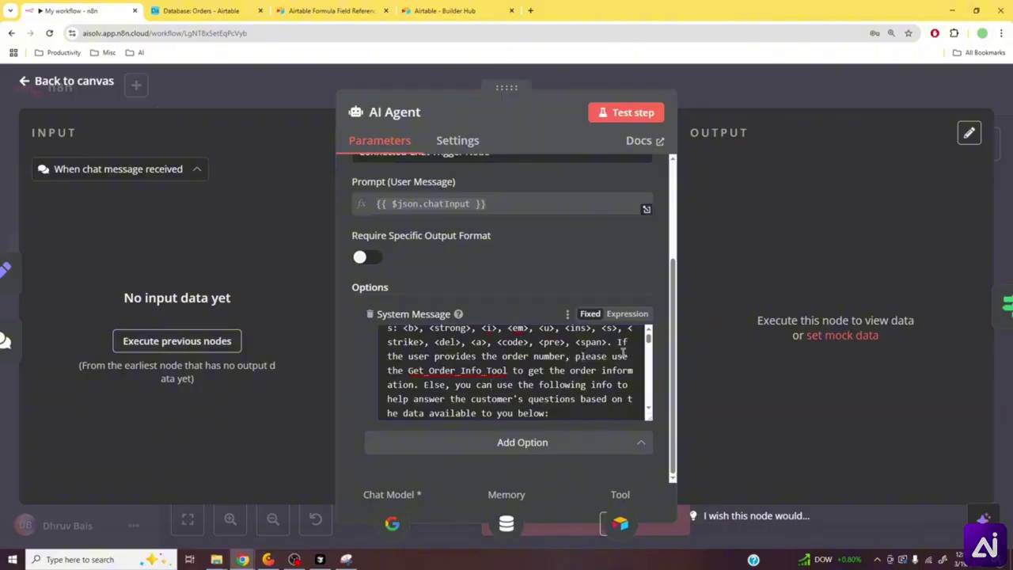
{"action": "left_click_drag", "start_coordinate": [619, 342], "coordinate": [418, 384]}
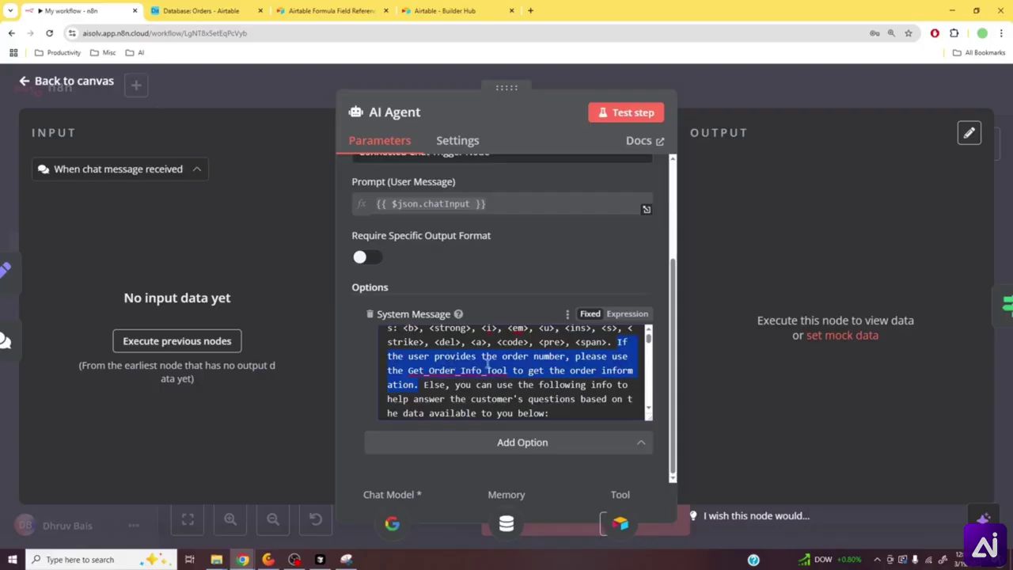
{"action": "left_click", "coordinate": [739, 98]}
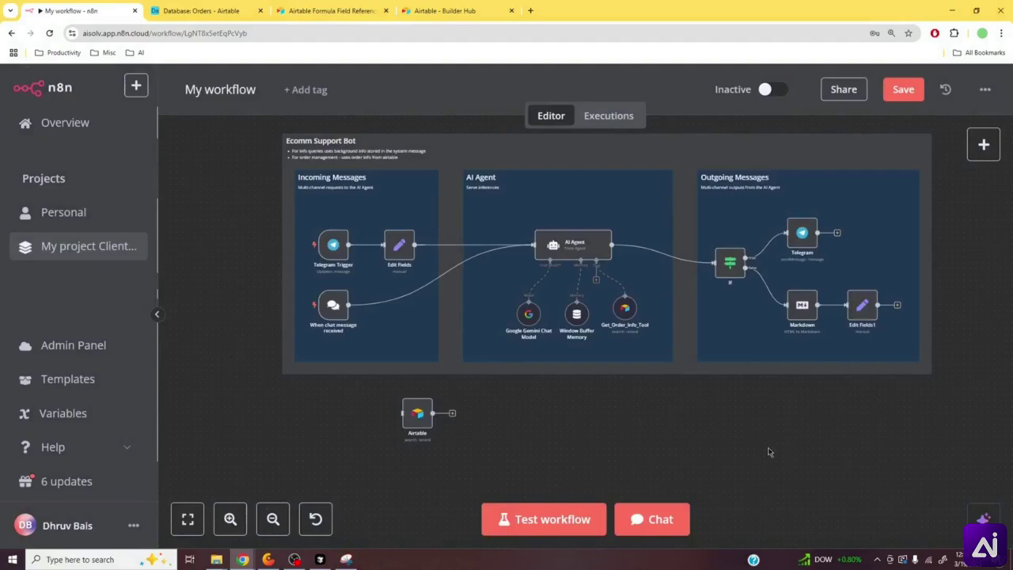
{"action": "left_click", "coordinate": [906, 92]}
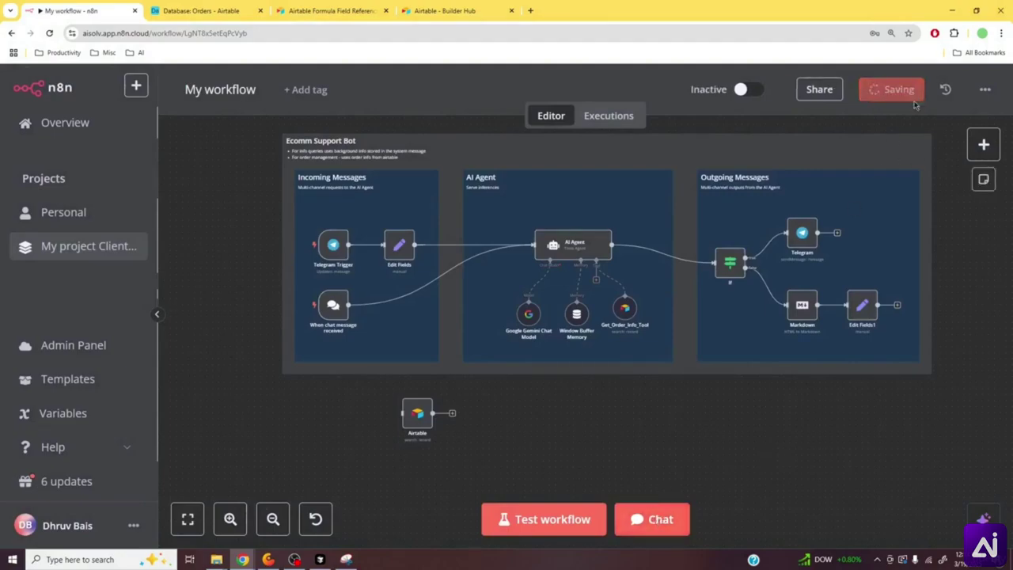
- Open the workflow chat with a fresh session and send "hi, can you help me with my order"
{"action": "left_click", "coordinate": [660, 520]}
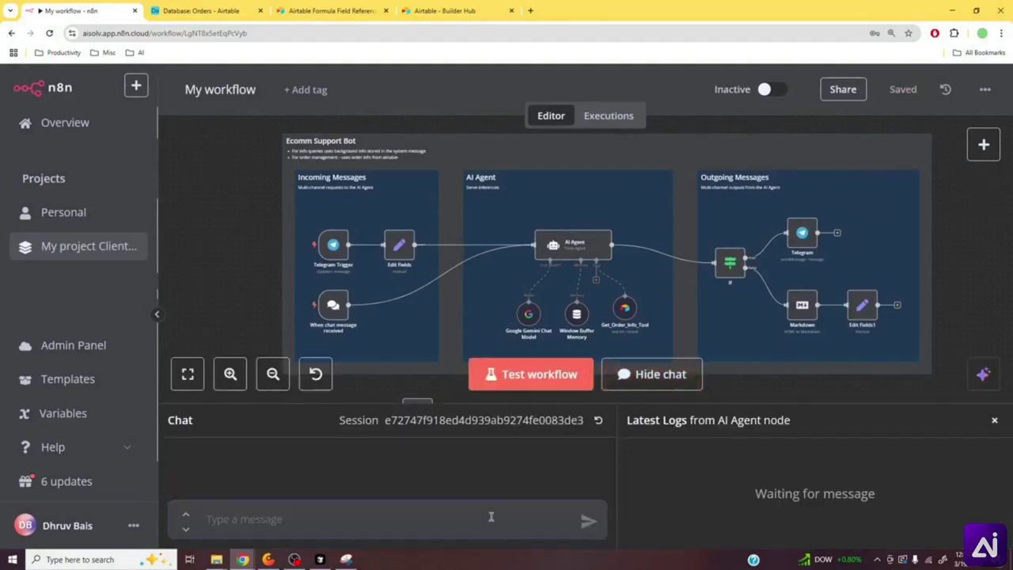
{"action": "left_click", "coordinate": [598, 421]}
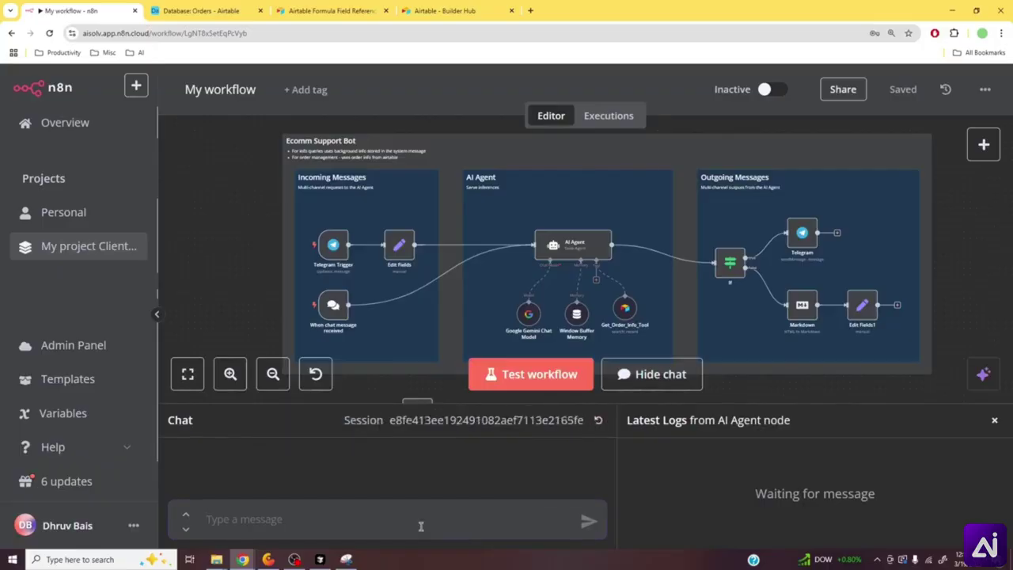
{"action": "type", "text": "hi,"}
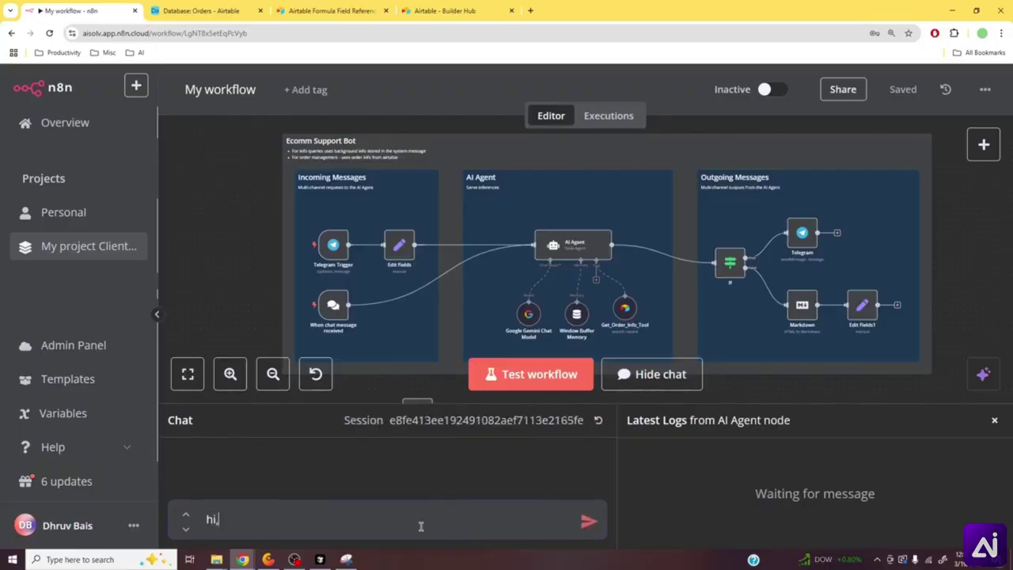
{"action": "type", "text": " can you help me"}
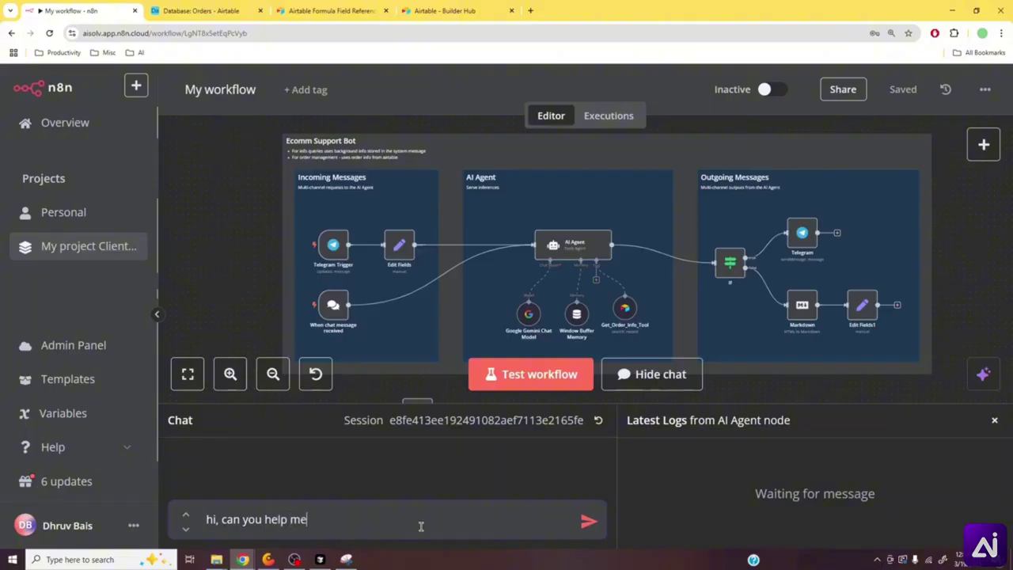
{"action": "type", "text": " with my order"}
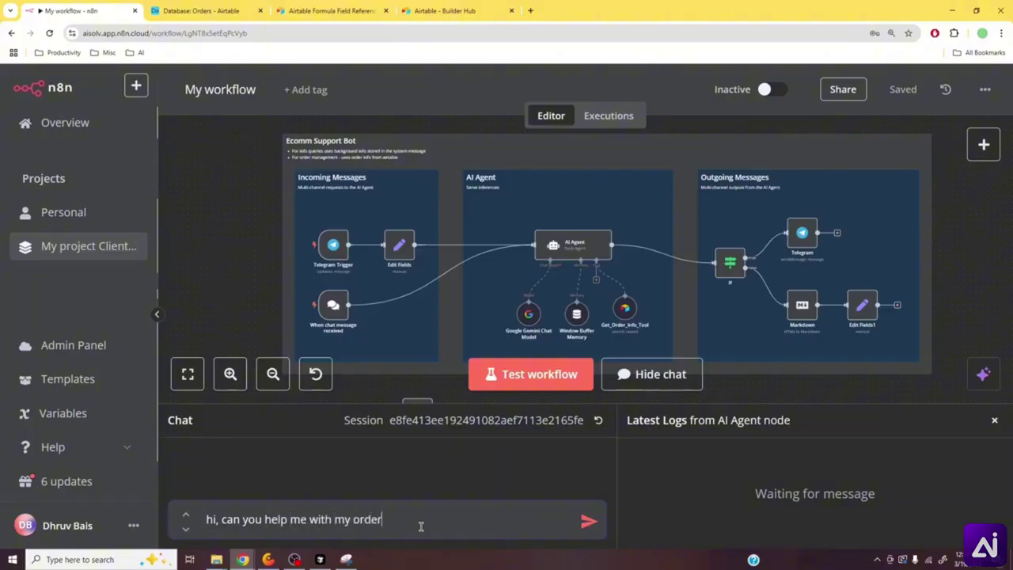
{"action": "key", "text": "Return"}
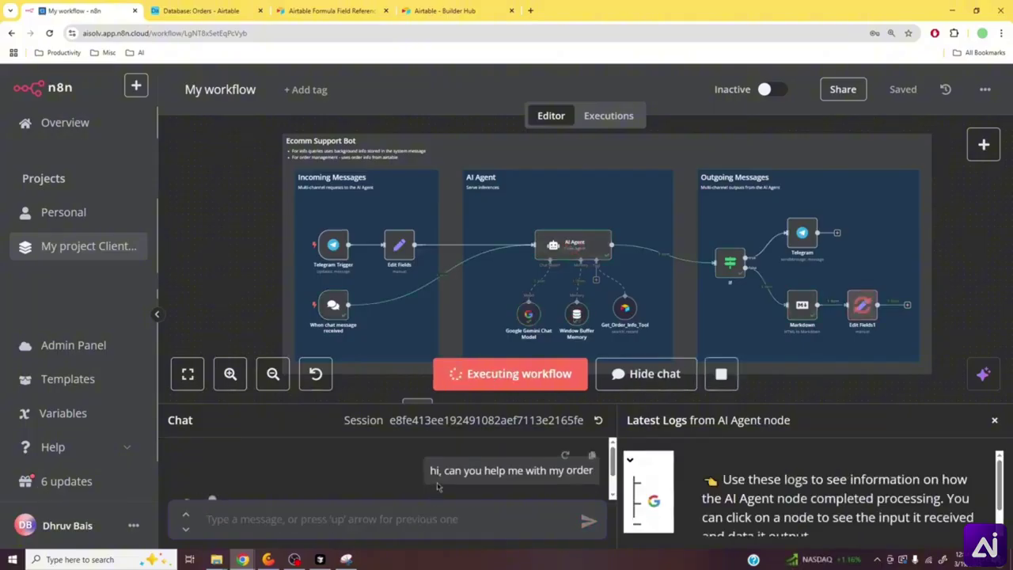
- Read the agent's chat reply and begin the answer with "my order number is", leaving it unsent
{"action": "triple_click", "coordinate": [372, 472]}
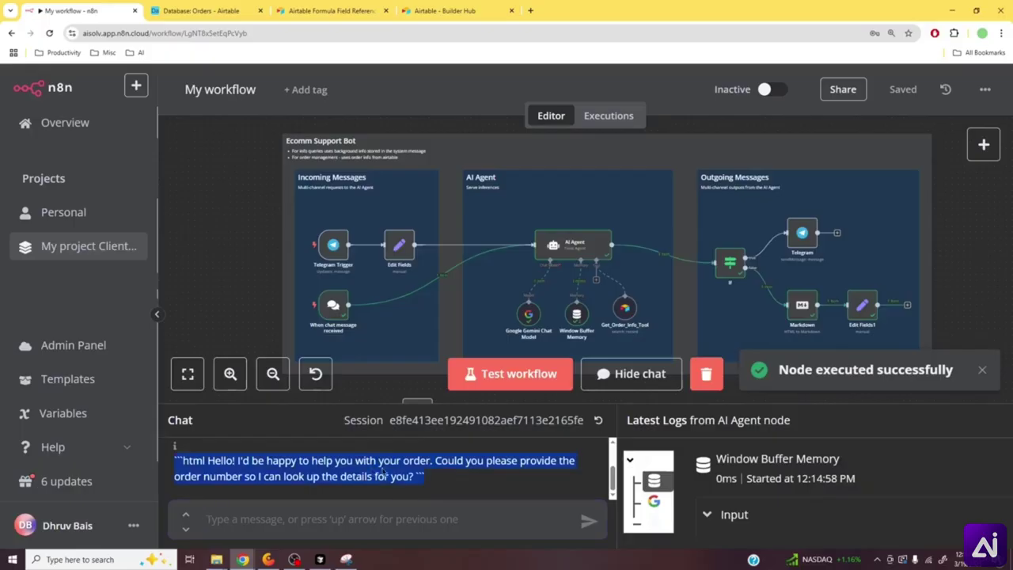
{"action": "left_click_drag", "start_coordinate": [435, 459], "coordinate": [387, 475]}
{"action": "left_click", "coordinate": [388, 523]}
{"action": "type", "text": "my o"}
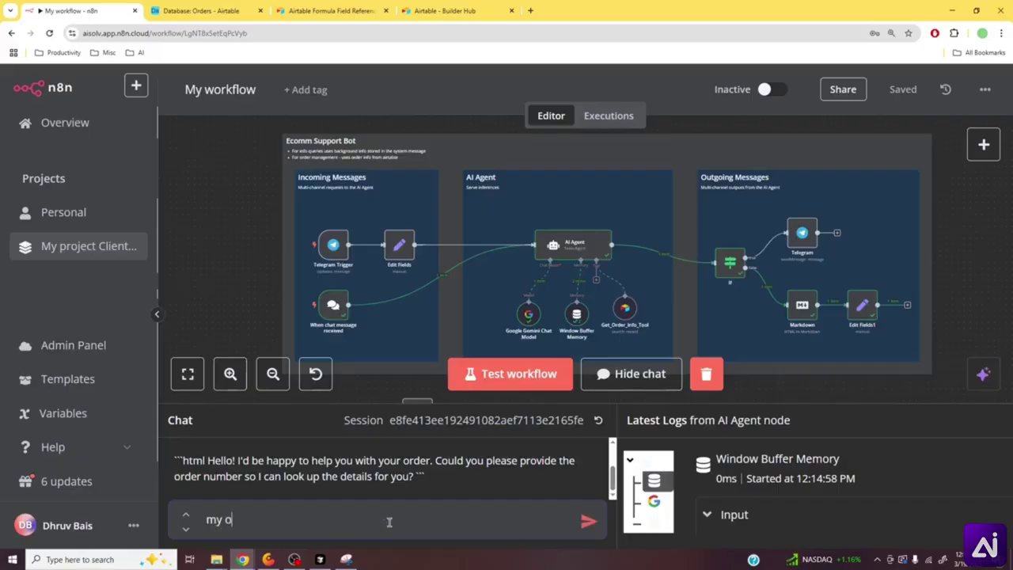
{"action": "type", "text": "rder number is:"}
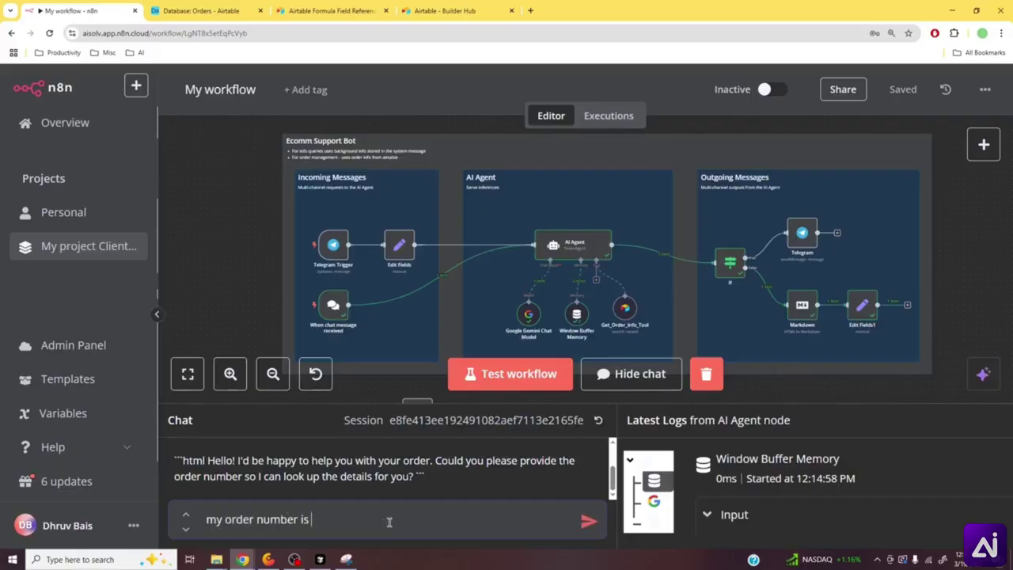
- Switch to the Airtable Orders table and copy the order number of the ninth record
{"action": "left_click", "coordinate": [227, 8]}
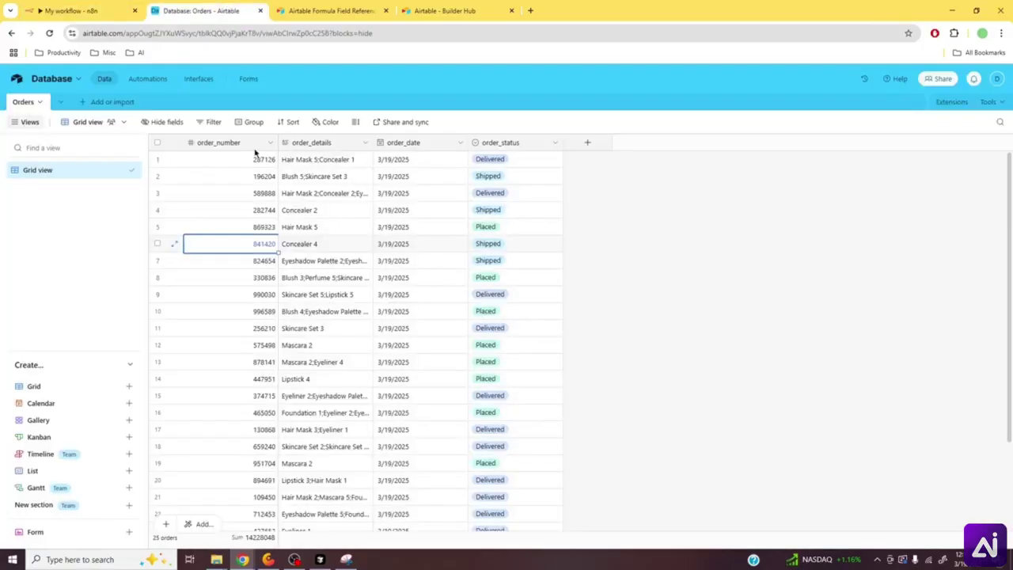
{"action": "left_click", "coordinate": [262, 277]}
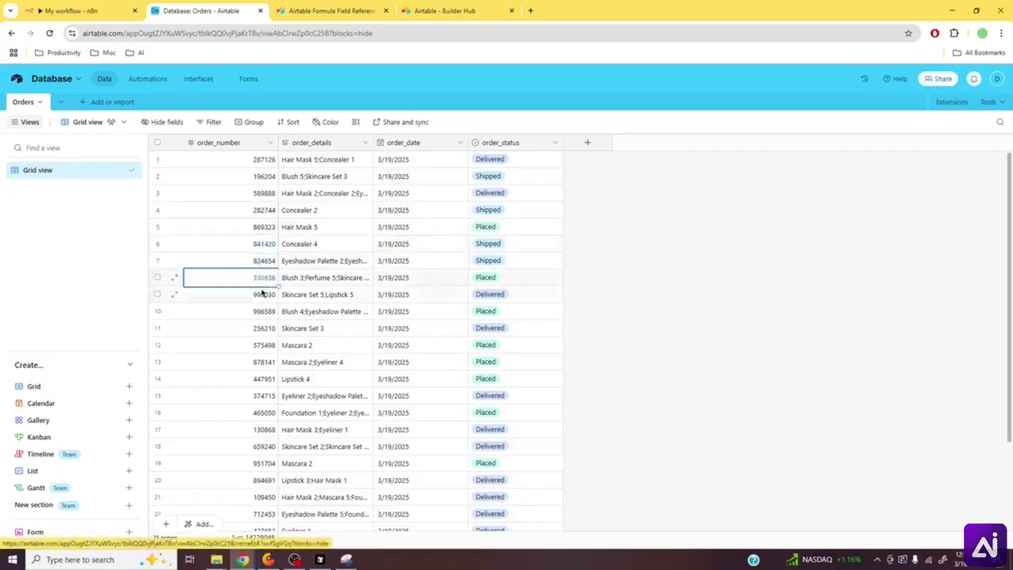
{"action": "left_click", "coordinate": [262, 293]}
{"action": "double_click", "coordinate": [255, 294]}
{"action": "key", "text": "ctrl+c"}
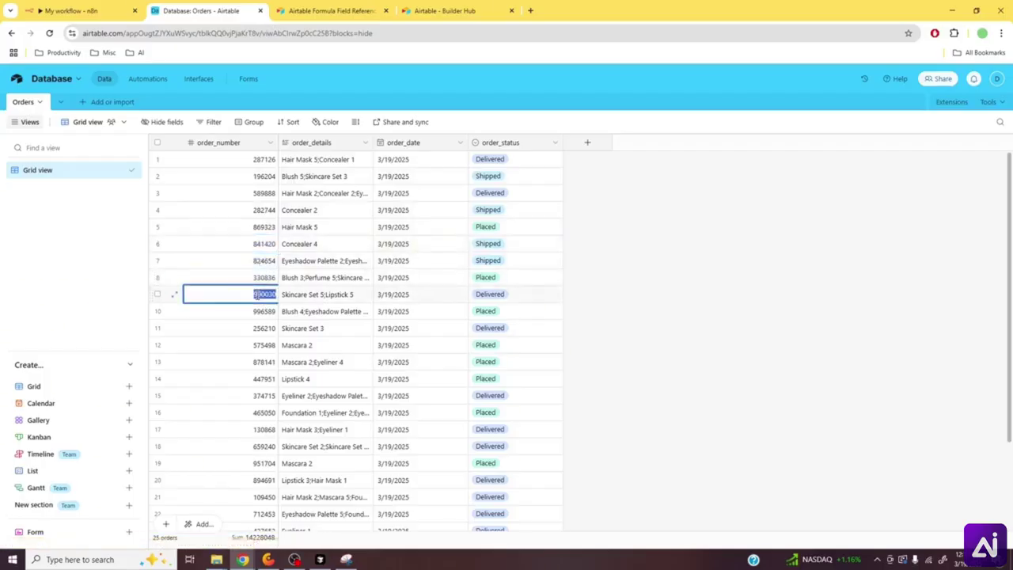
{"action": "left_click", "coordinate": [644, 298]}
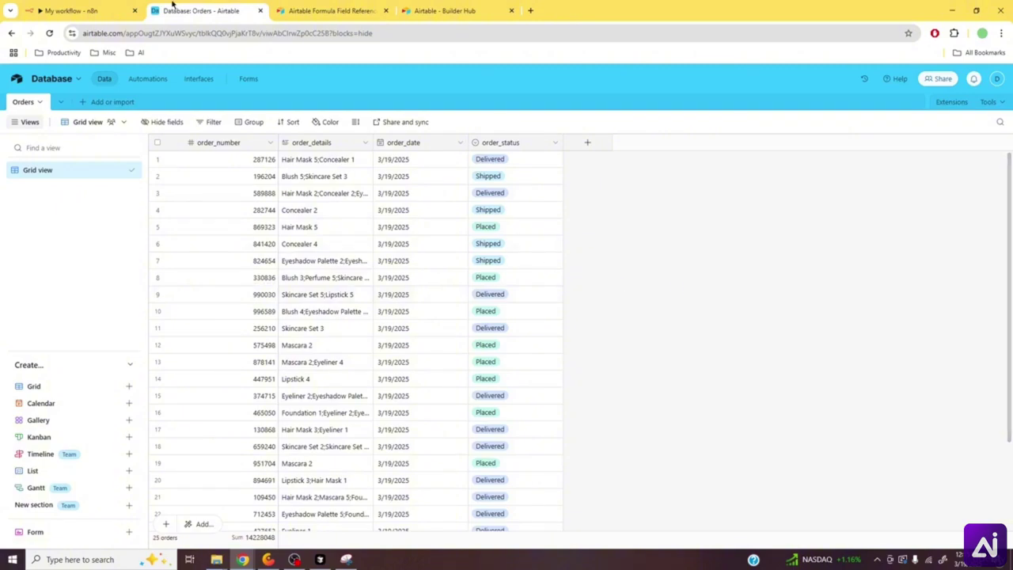
- Return to the n8n chat, complete the message with the copied order number and send it
{"action": "left_click", "coordinate": [71, 10]}
{"action": "left_click", "coordinate": [408, 524]}
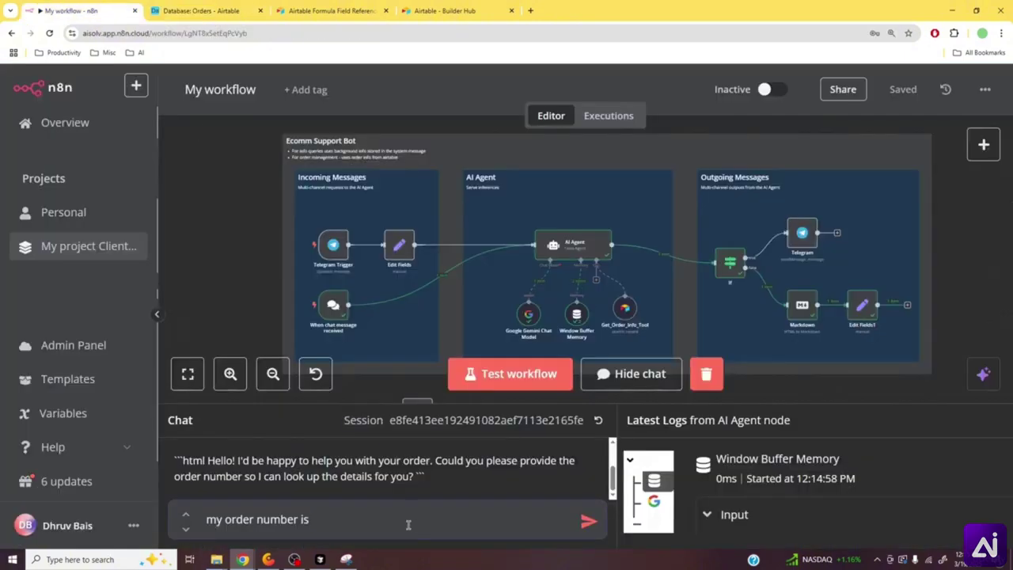
{"action": "key", "text": "ctrl+v"}
{"action": "key", "text": "Return"}
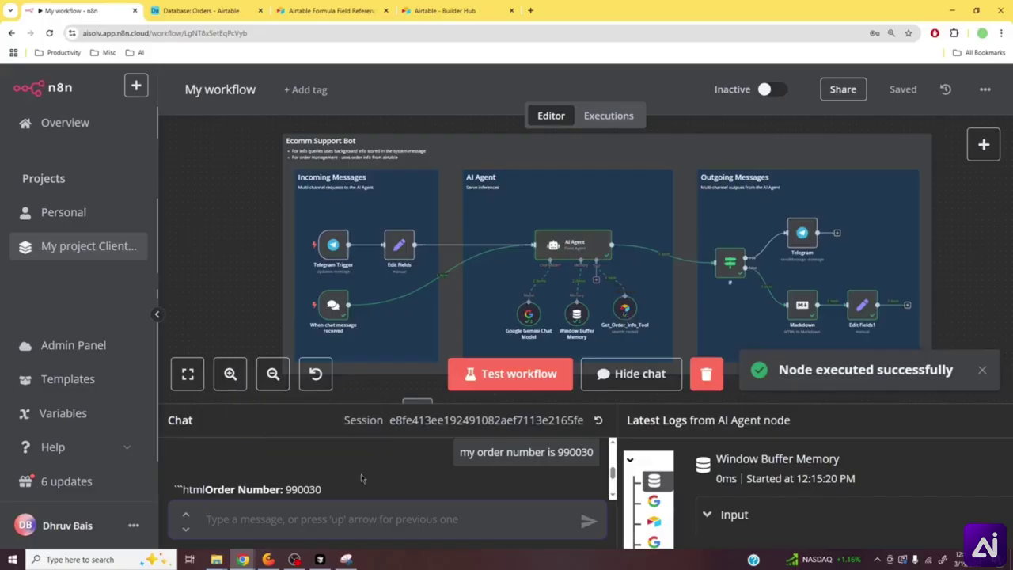
- Enlarge the chat area and examine the order details in the agent's reply, including the html code fence marks around them
{"action": "left_click_drag", "start_coordinate": [374, 405], "coordinate": [378, 312]}
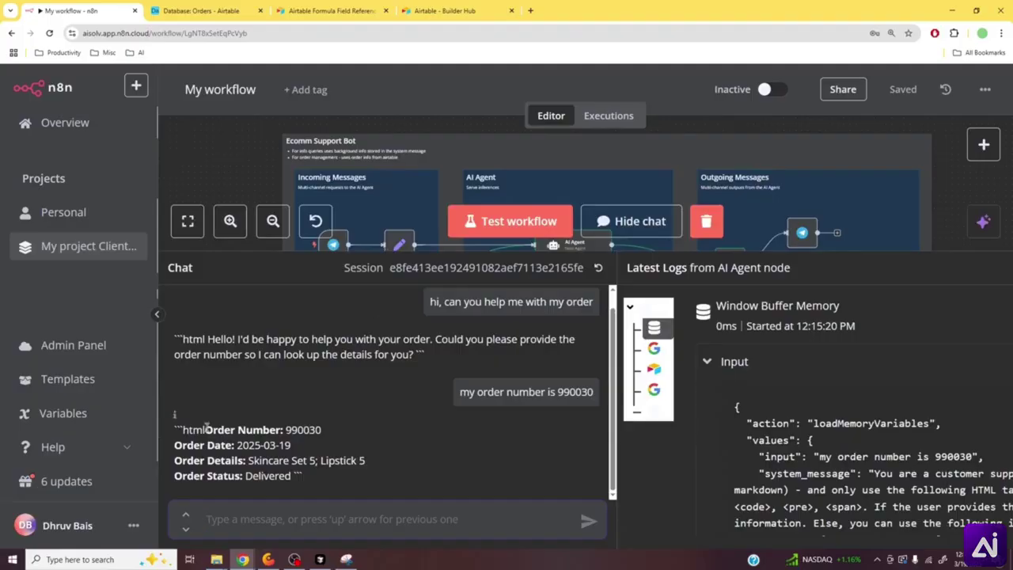
{"action": "left_click_drag", "start_coordinate": [204, 429], "coordinate": [293, 476]}
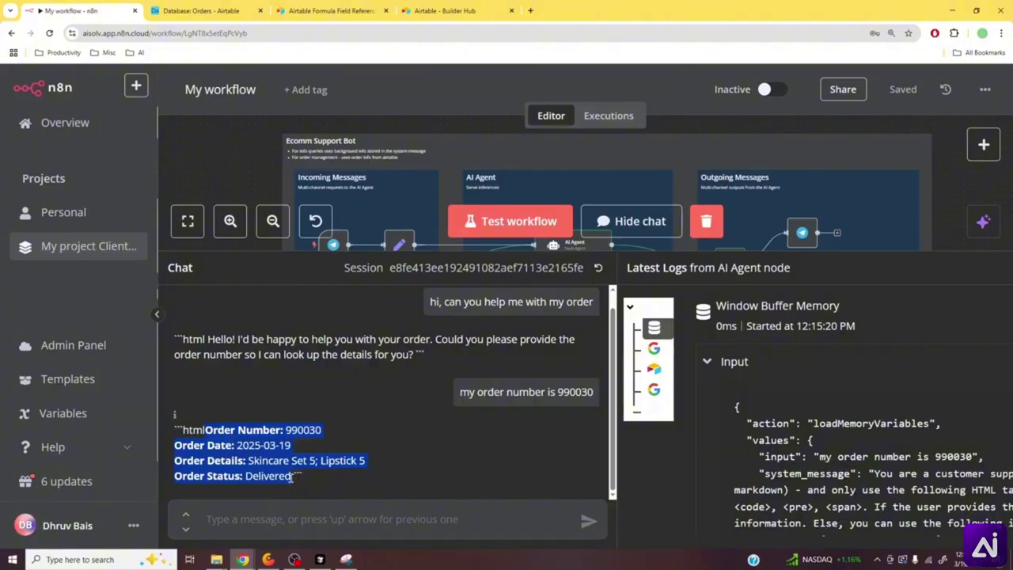
{"action": "left_click", "coordinate": [242, 457]}
{"action": "left_click_drag", "start_coordinate": [206, 428], "coordinate": [290, 478]}
{"action": "left_click", "coordinate": [176, 427]}
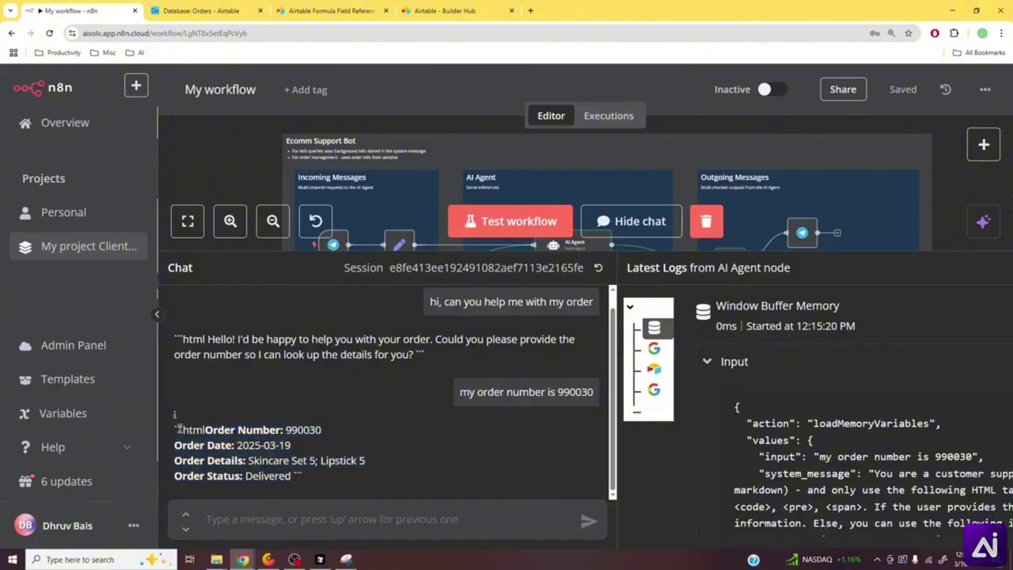
{"action": "double_click", "coordinate": [187, 429]}
{"action": "double_click", "coordinate": [298, 475]}
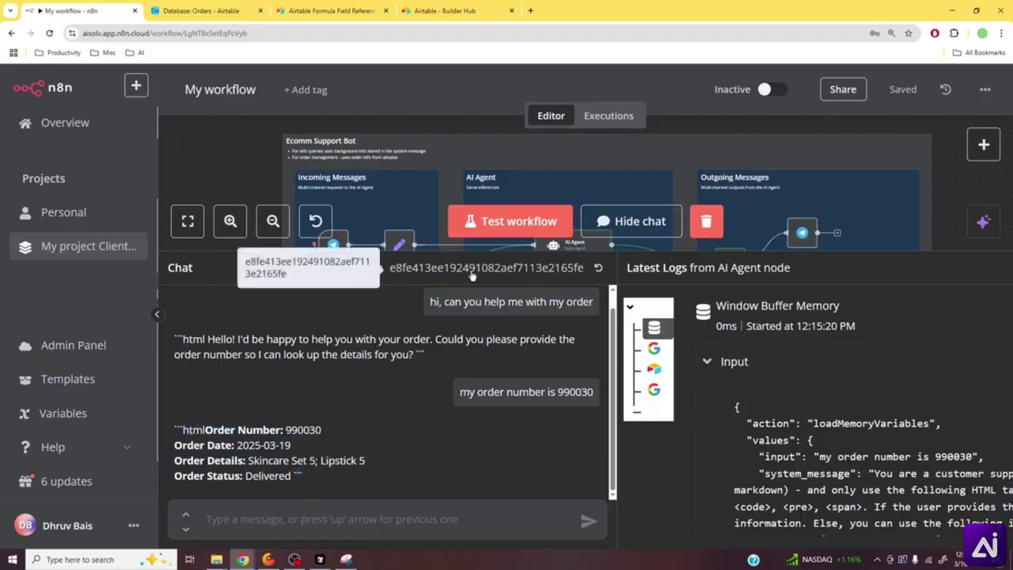
- Shrink the chat area and check the code fence marks at the start and end of the agent's order details reply
{"action": "left_click_drag", "start_coordinate": [472, 252], "coordinate": [479, 368]}
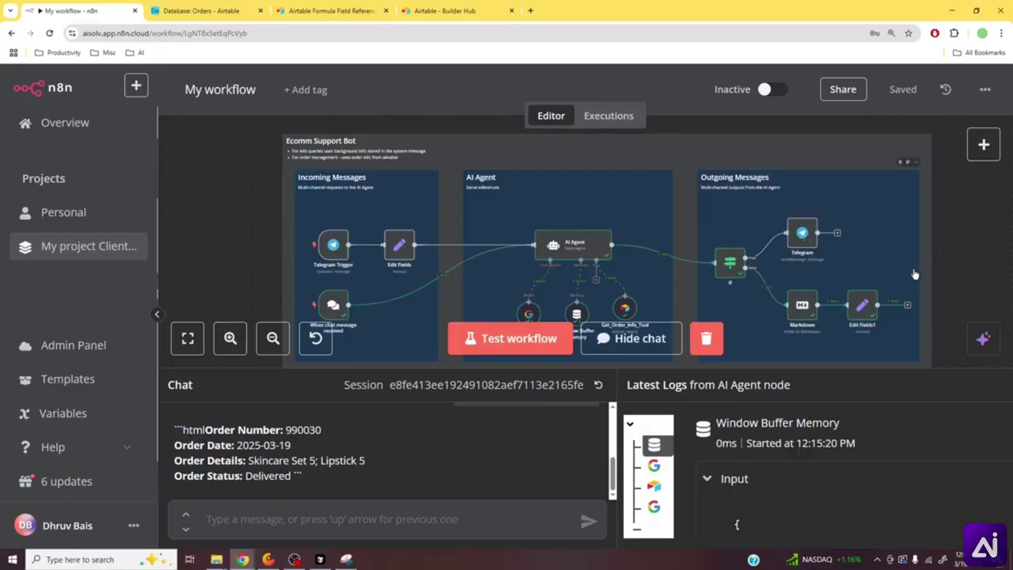
{"action": "scroll", "coordinate": [897, 235], "scroll_direction": "down", "scroll_amount": 2}
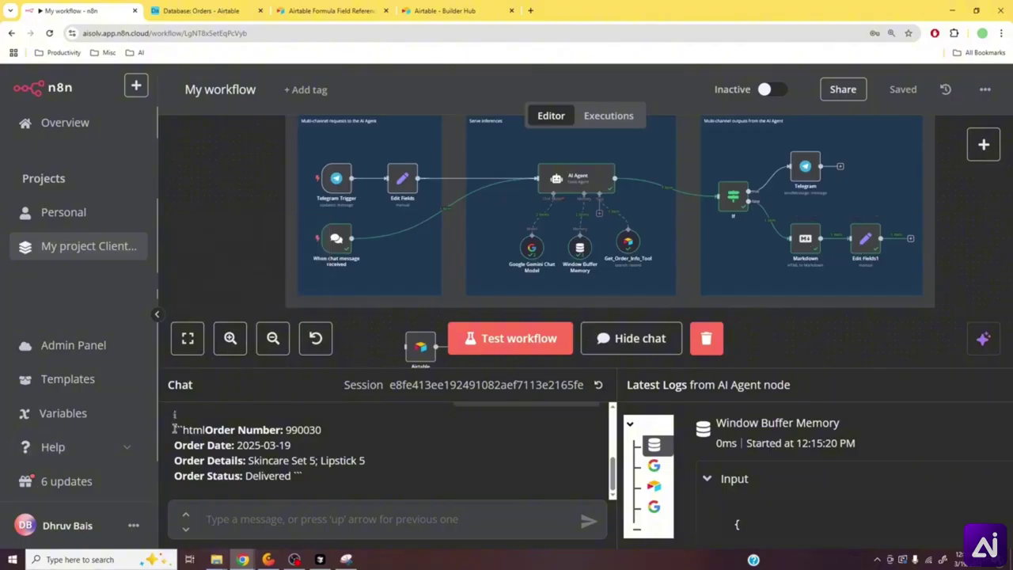
{"action": "left_click_drag", "start_coordinate": [173, 429], "coordinate": [203, 430]}
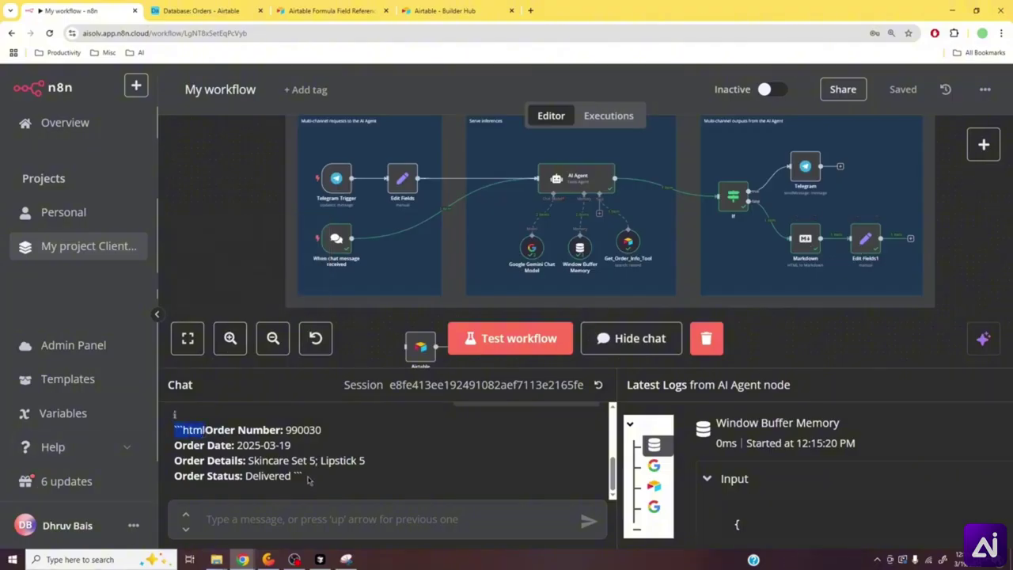
{"action": "left_click_drag", "start_coordinate": [310, 480], "coordinate": [293, 474]}
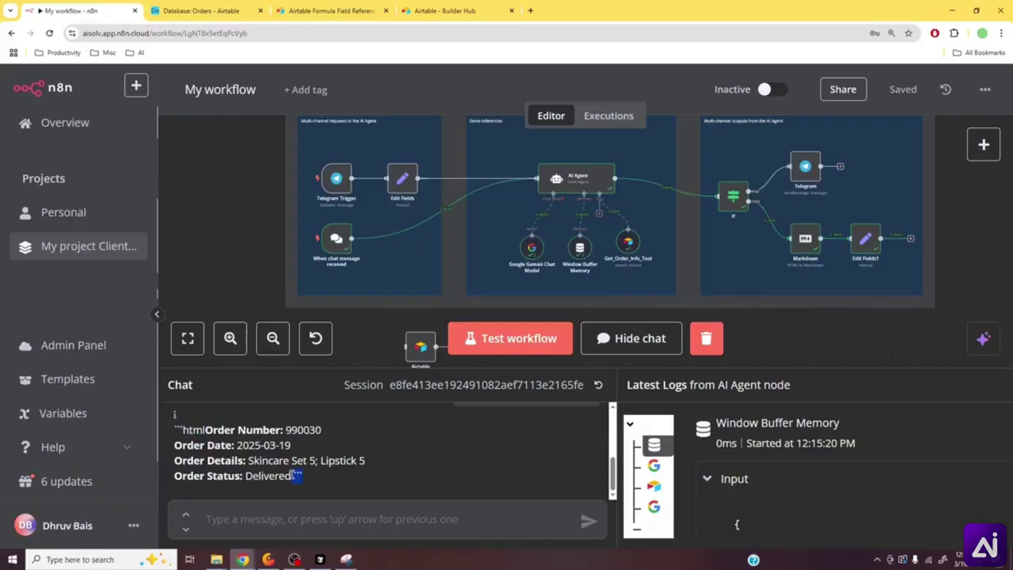
{"action": "left_click", "coordinate": [335, 481]}
{"action": "left_click_drag", "start_coordinate": [205, 428], "coordinate": [293, 473]}
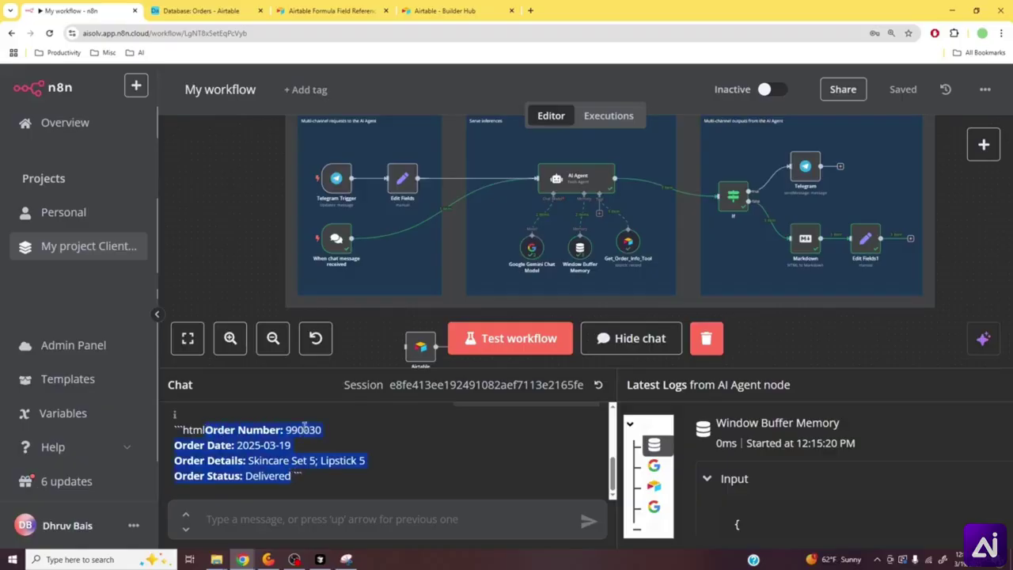
{"action": "scroll", "coordinate": [443, 456], "scroll_direction": "up", "scroll_amount": 1}
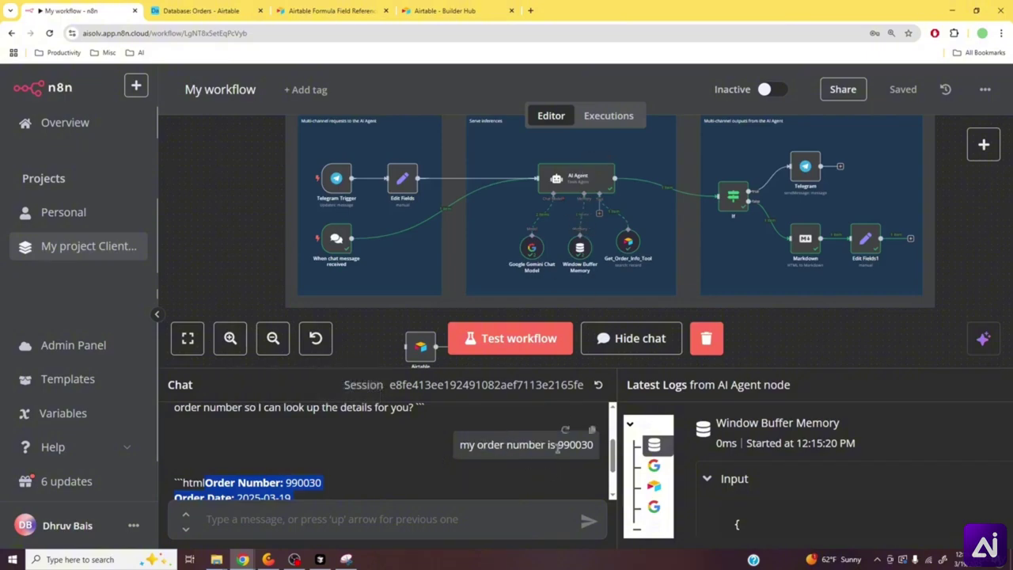
{"action": "scroll", "coordinate": [237, 446], "scroll_direction": "down", "scroll_amount": 2}
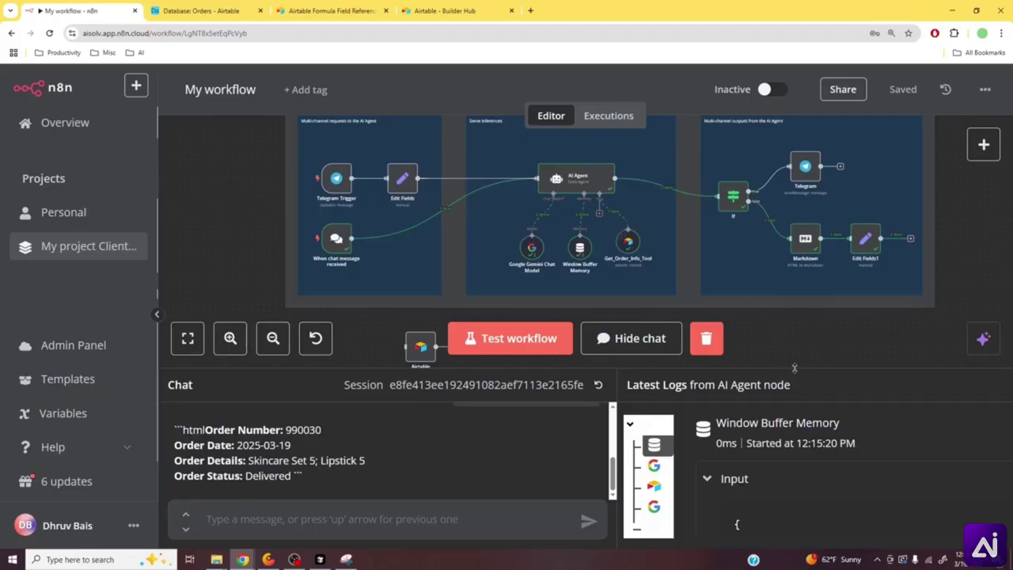
{"action": "left_click_drag", "start_coordinate": [795, 371], "coordinate": [786, 435]}
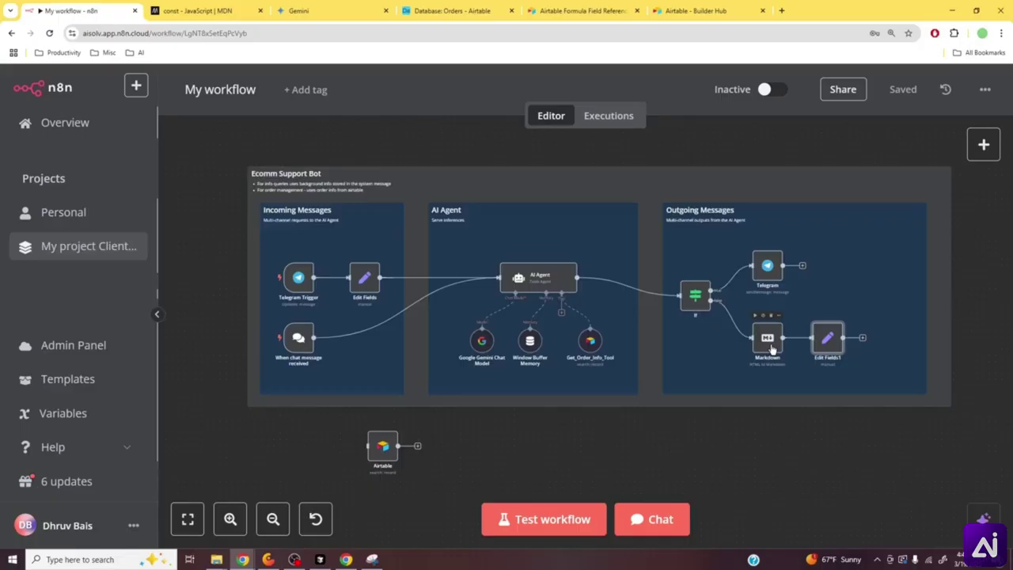
- Reopen the chat, highlight the html fence and closing backticks around the last order reply, and close the chat again
{"action": "left_click", "coordinate": [650, 519]}
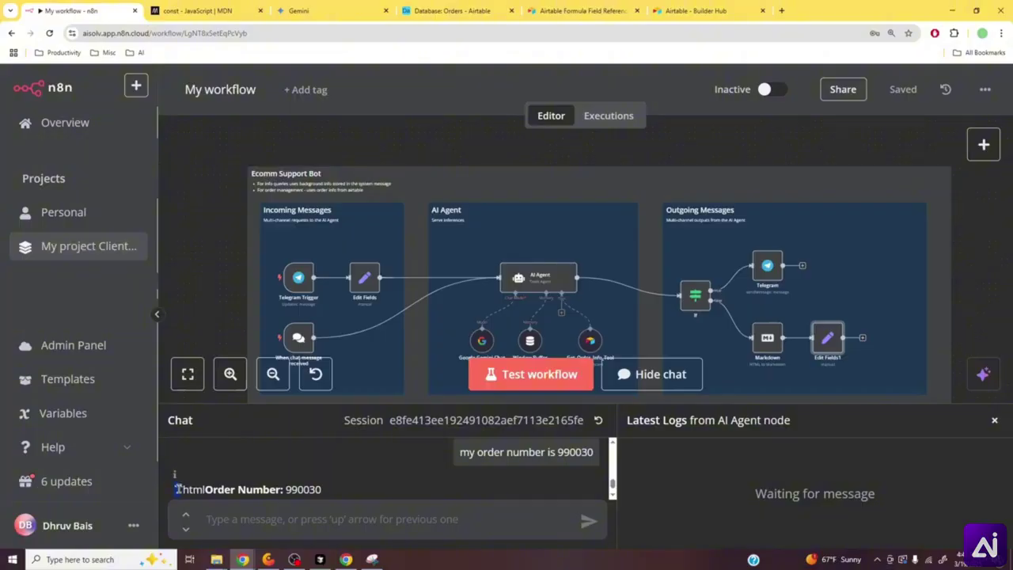
{"action": "left_click_drag", "start_coordinate": [179, 489], "coordinate": [204, 490]}
{"action": "scroll", "coordinate": [230, 471], "scroll_direction": "down", "scroll_amount": 2}
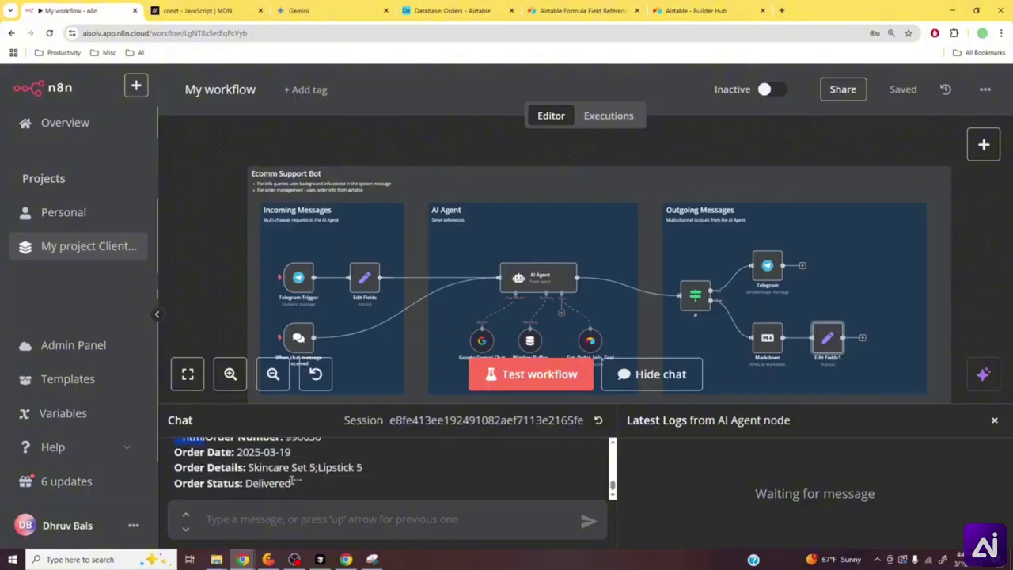
{"action": "left_click_drag", "start_coordinate": [291, 481], "coordinate": [300, 482]}
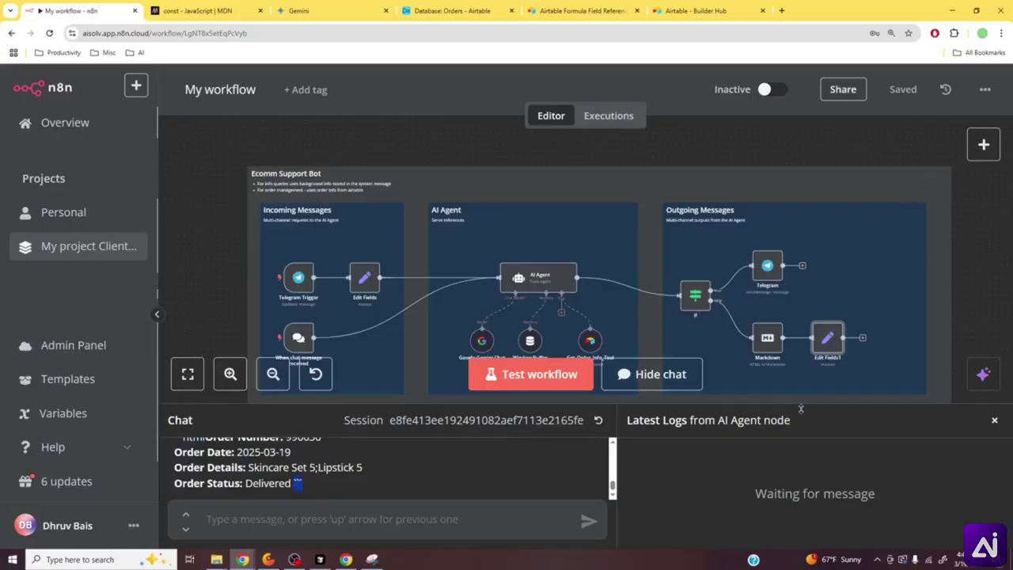
{"action": "left_click", "coordinate": [993, 424]}
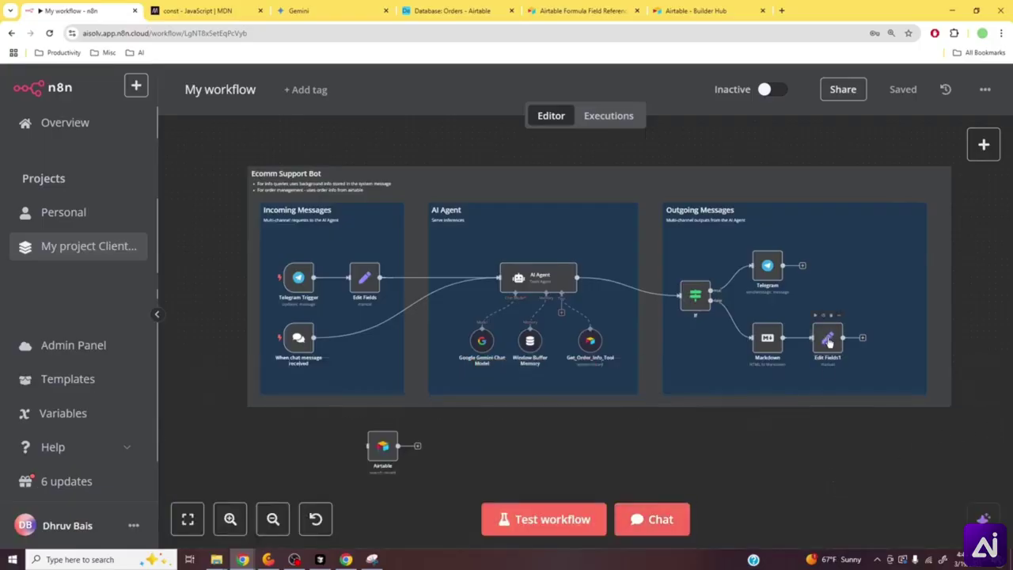
- Move Edit Fields1 further along to make room and insert a Code node between Markdown and Edit Fields1
{"action": "left_click_drag", "start_coordinate": [828, 341], "coordinate": [900, 341]}
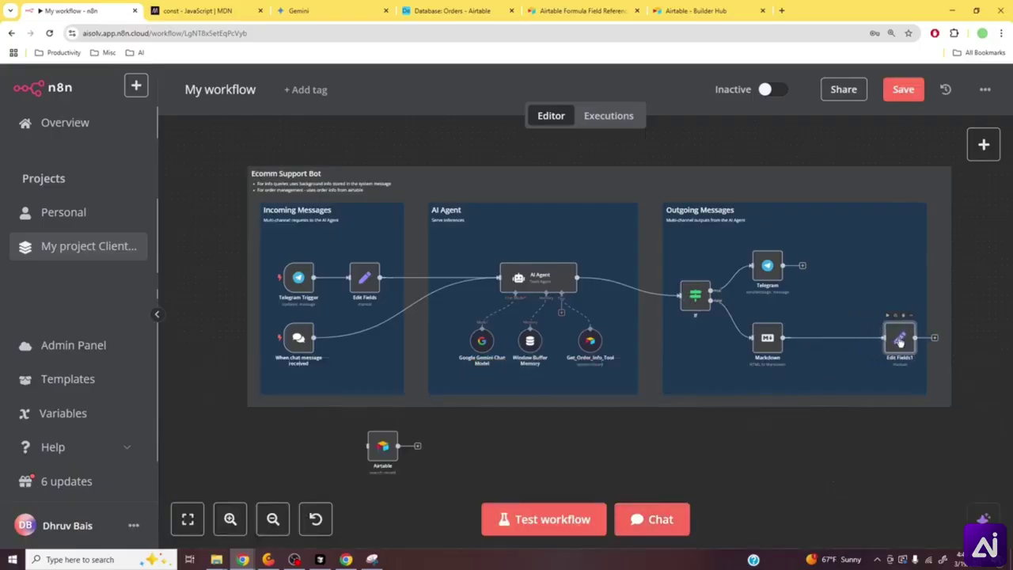
{"action": "left_click", "coordinate": [829, 335]}
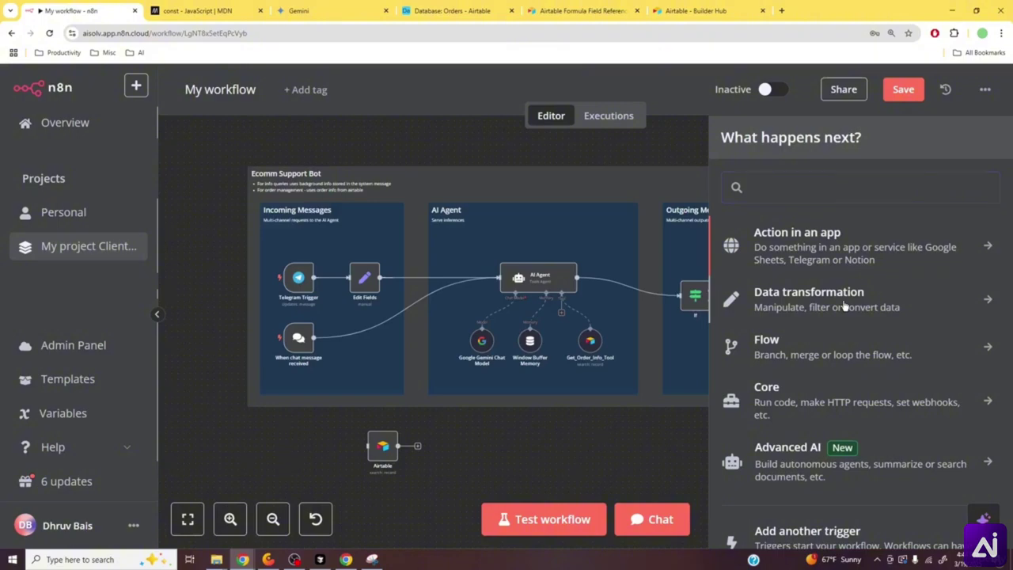
{"action": "left_click", "coordinate": [845, 305]}
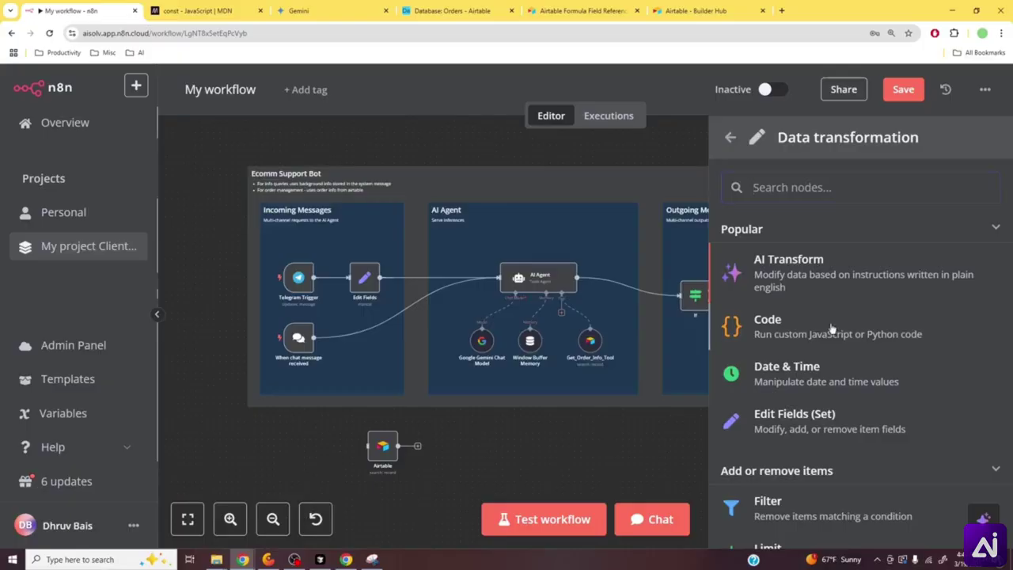
{"action": "left_click", "coordinate": [831, 328]}
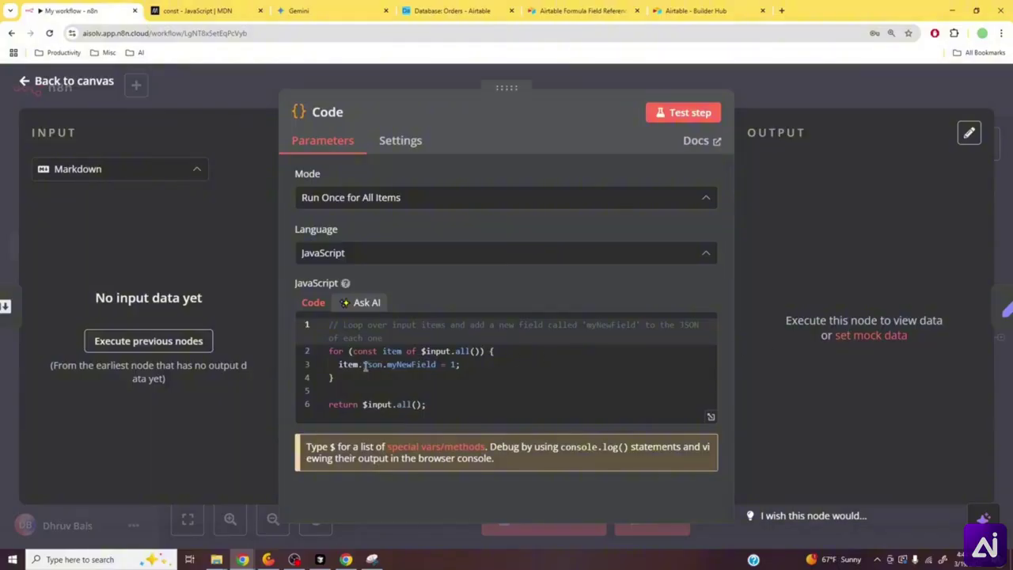
- Replace the Code node's default for loop with console.log('Before:', $input.all()) and return to the canvas
{"action": "left_click", "coordinate": [332, 365]}
{"action": "left_click_drag", "start_coordinate": [331, 364], "coordinate": [333, 351]}
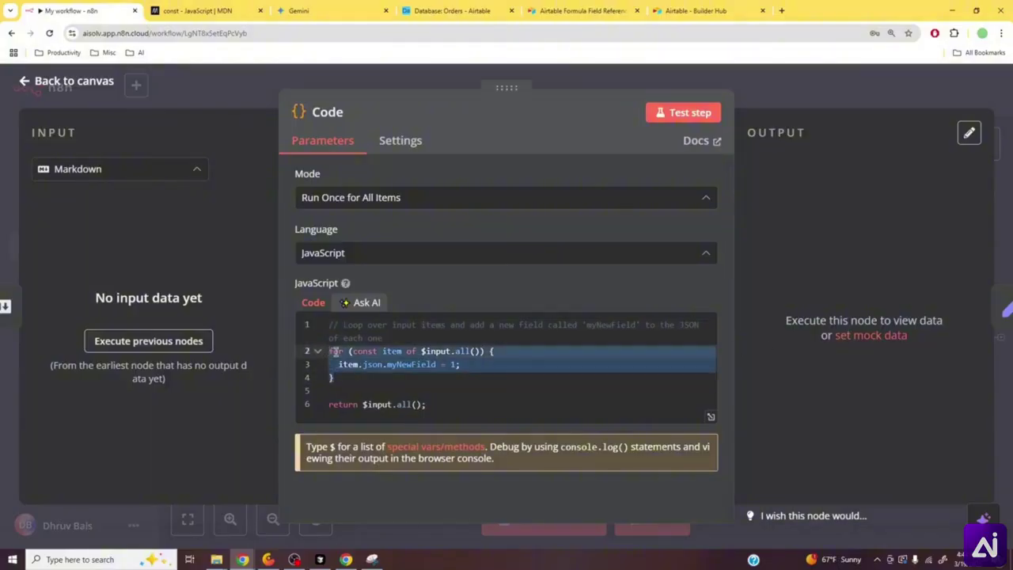
{"action": "key", "text": "BackSpace"}
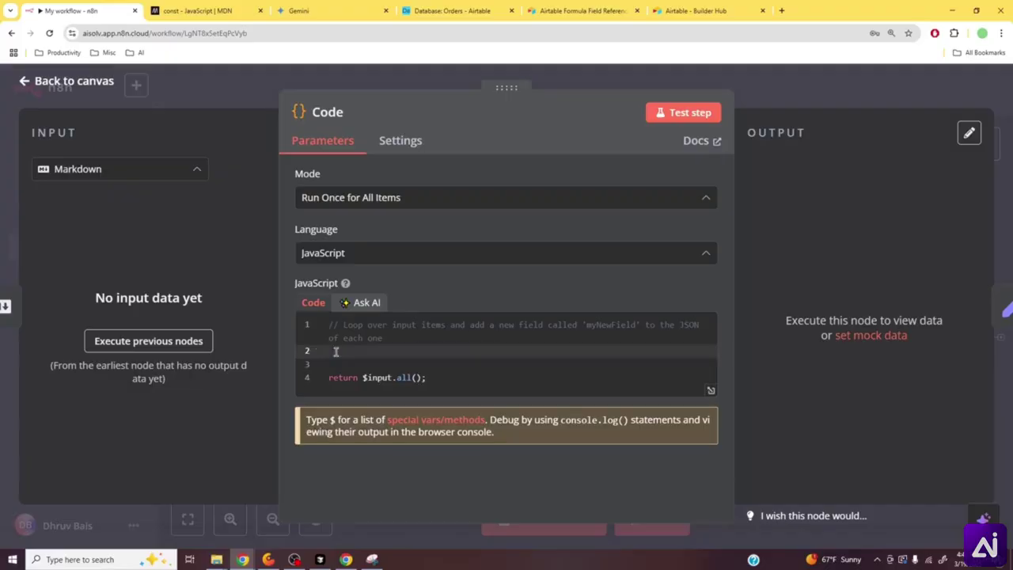
{"action": "type", "text": "console"}
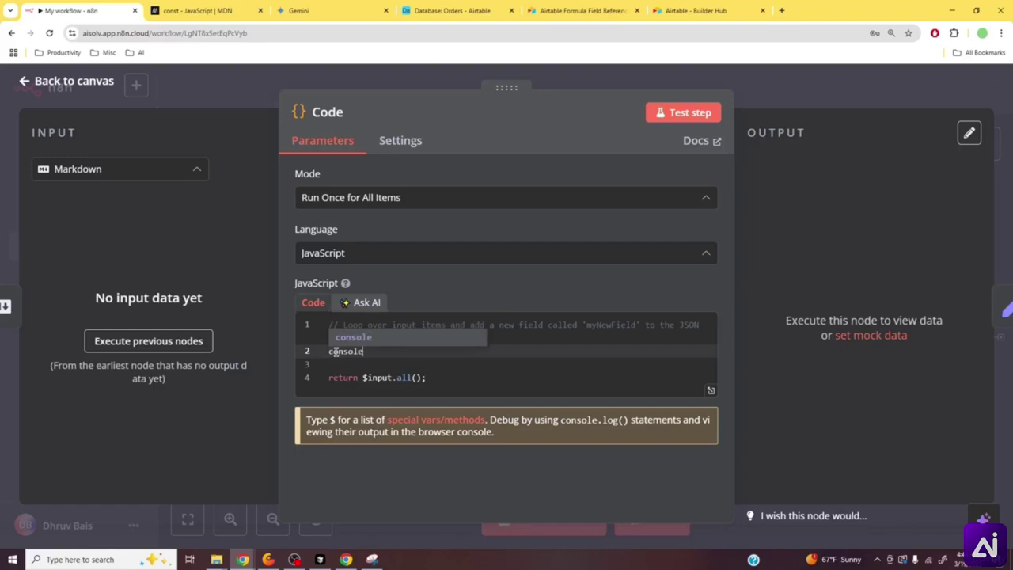
{"action": "type", "text": ".log"}
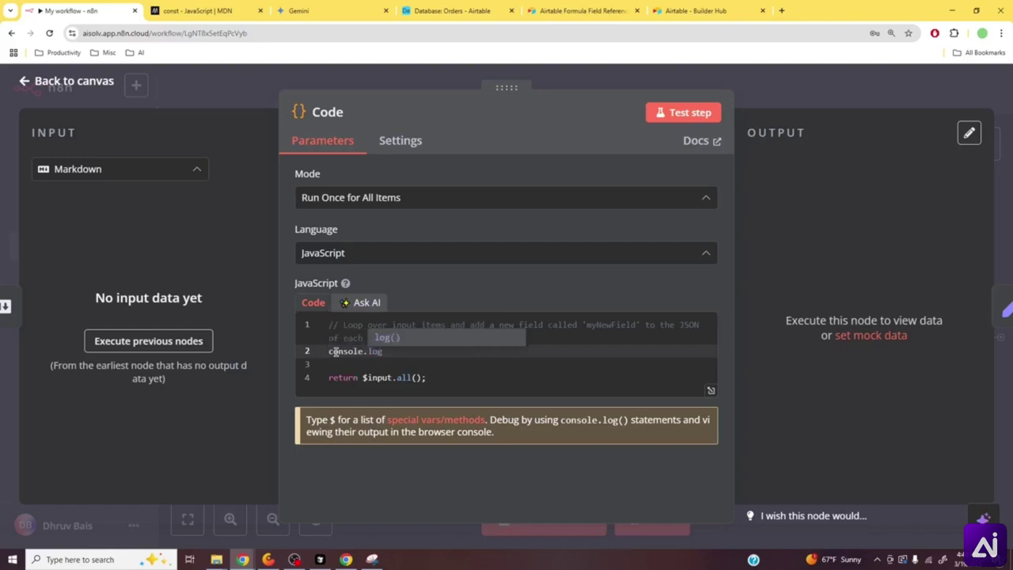
{"action": "type", "text": "('Before:', $input.all("}
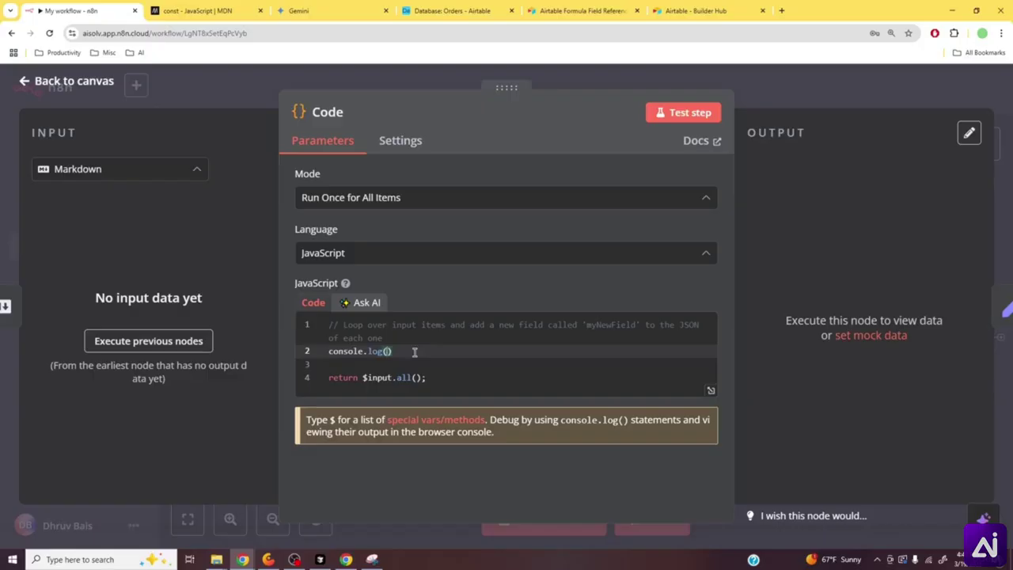
{"action": "type", "text": "'Before:', "}
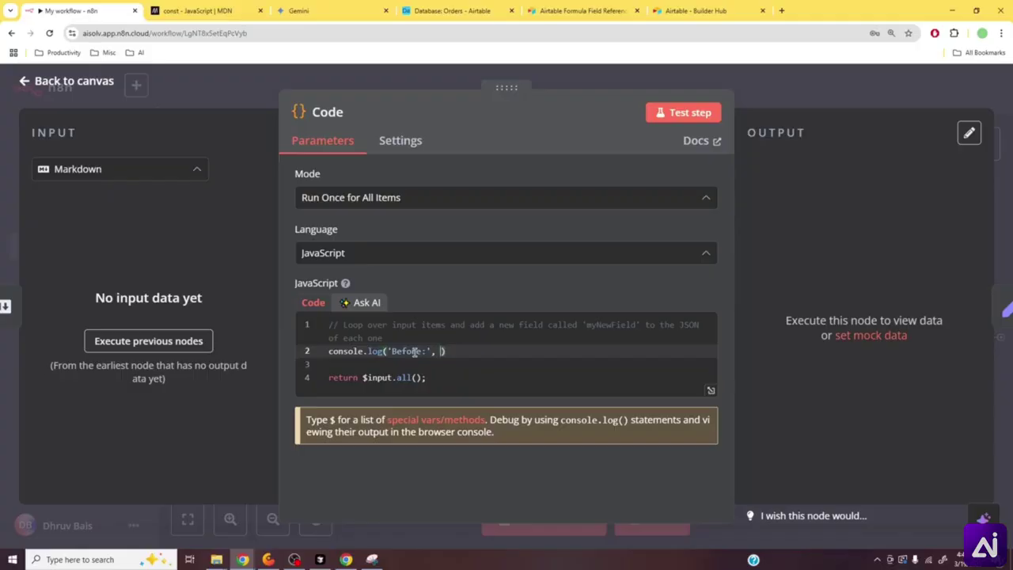
{"action": "type", "text": "$input.all("}
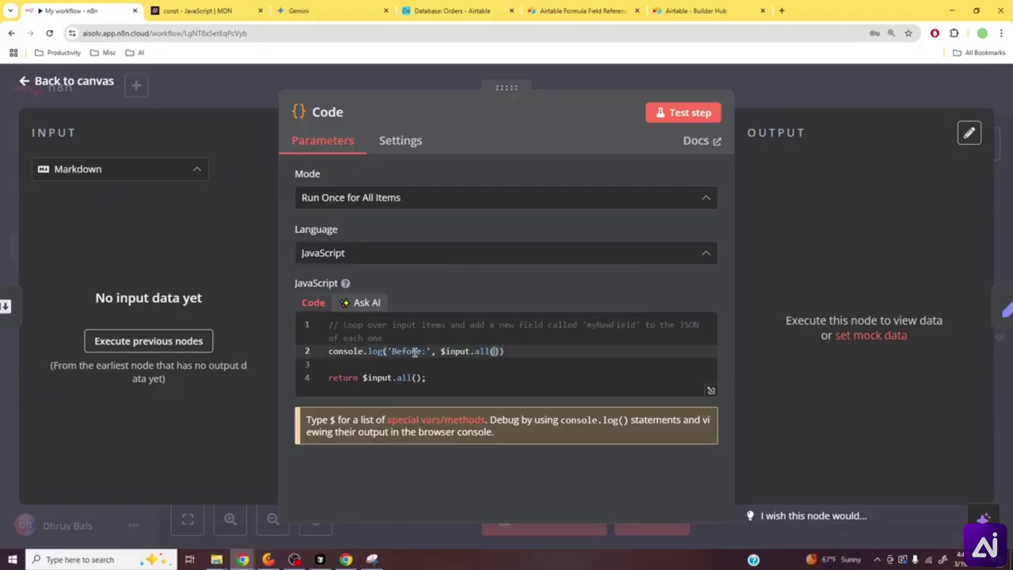
{"action": "type", "text": ")"}
{"action": "left_click", "coordinate": [881, 88]}
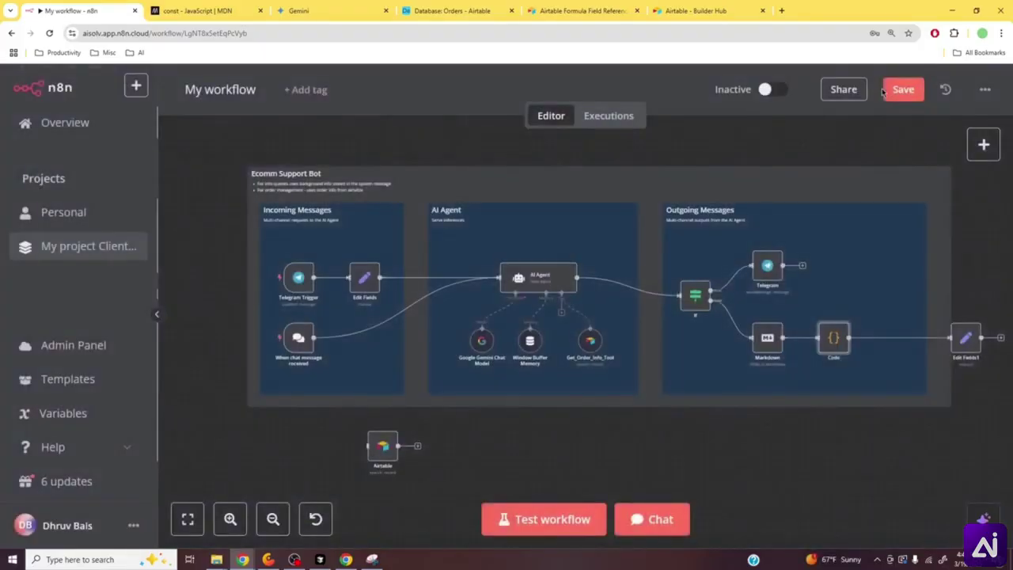
- Resend the earlier order number message in the chat and enlarge the chat area to read the reply
{"action": "left_click", "coordinate": [653, 519]}
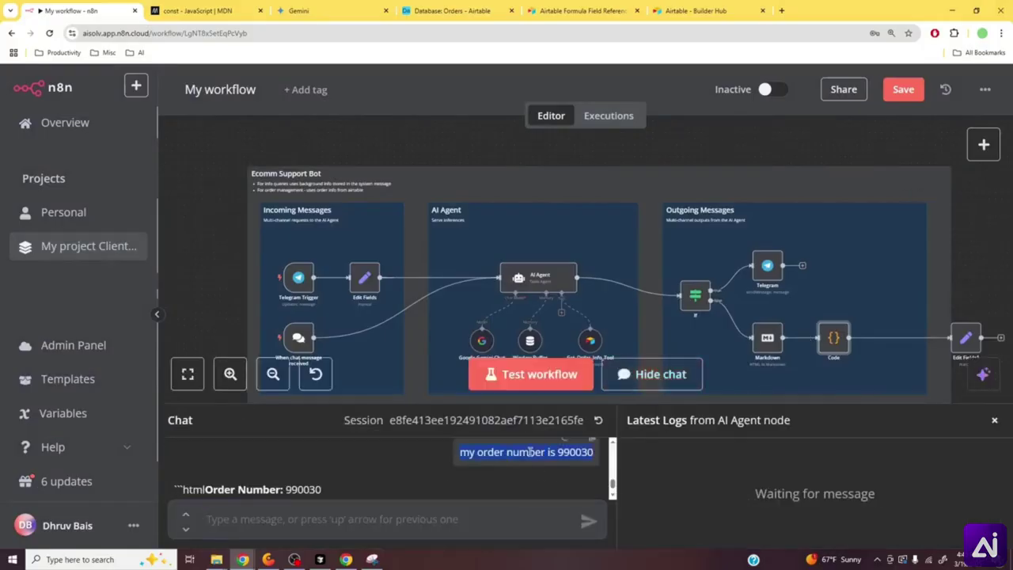
{"action": "left_click", "coordinate": [486, 514]}
{"action": "type", "text": "my order number is 990030"}
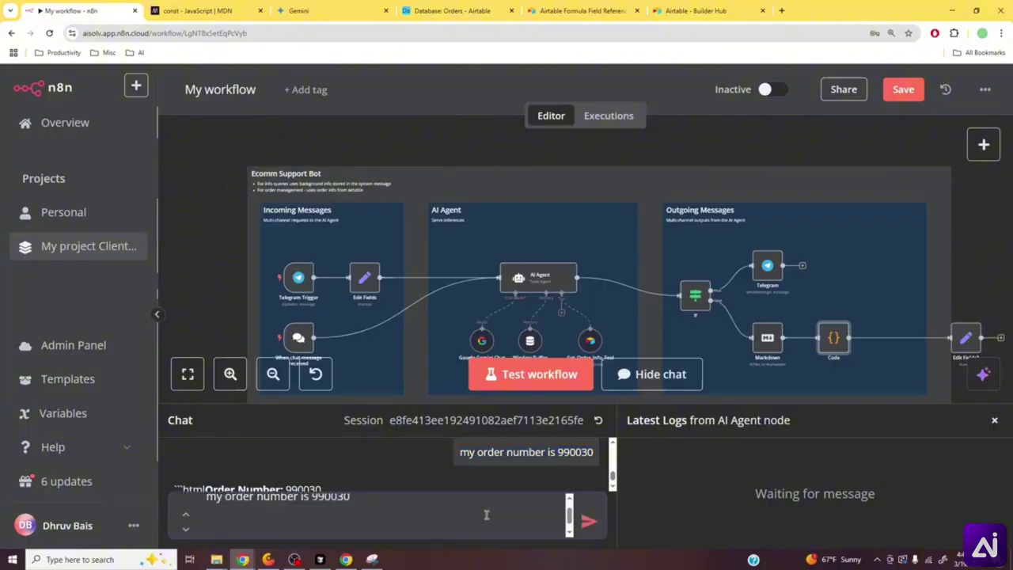
{"action": "key", "text": "BackSpace"}
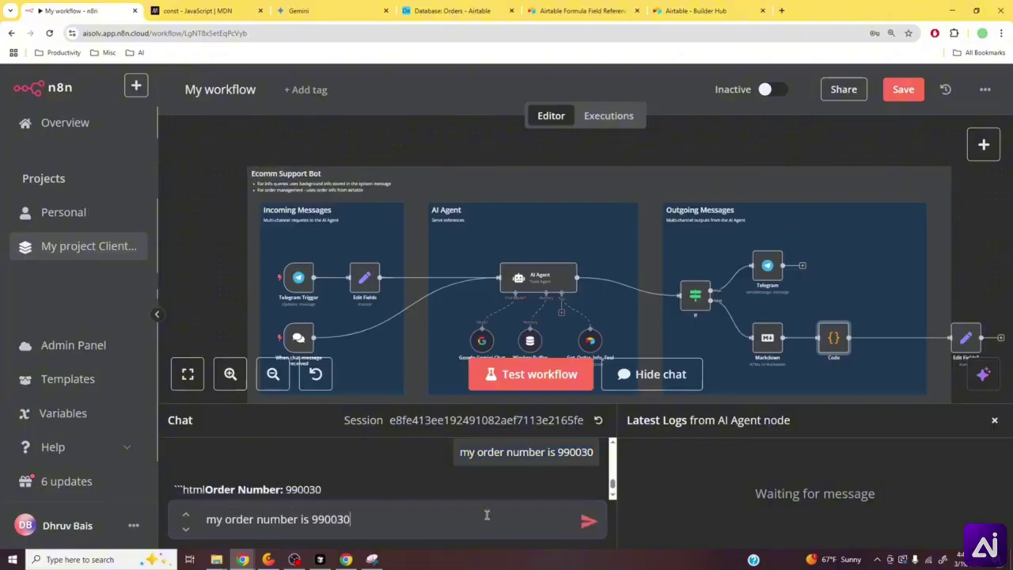
{"action": "left_click", "coordinate": [587, 523]}
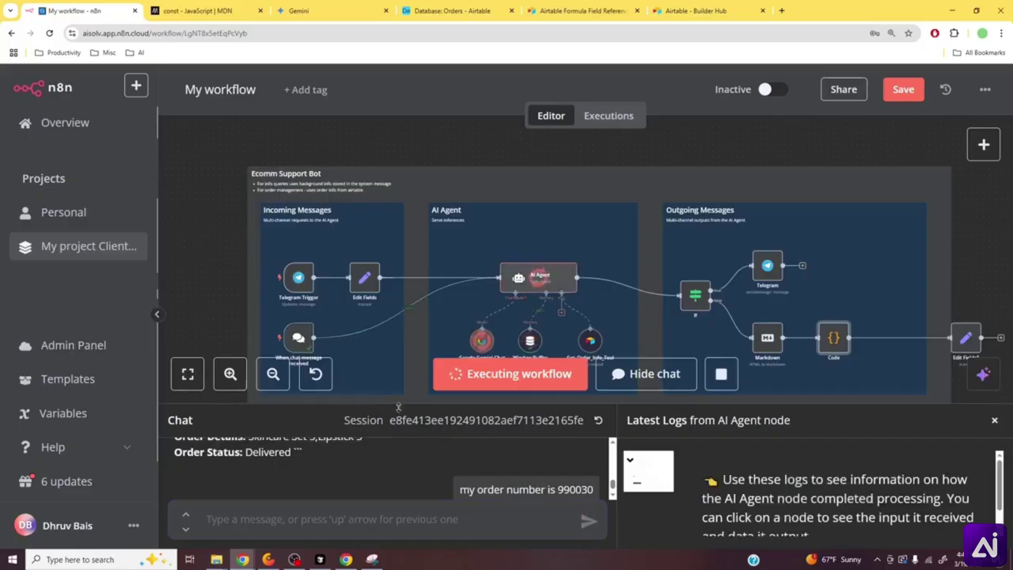
{"action": "scroll", "coordinate": [427, 400], "scroll_direction": "down", "scroll_amount": 2}
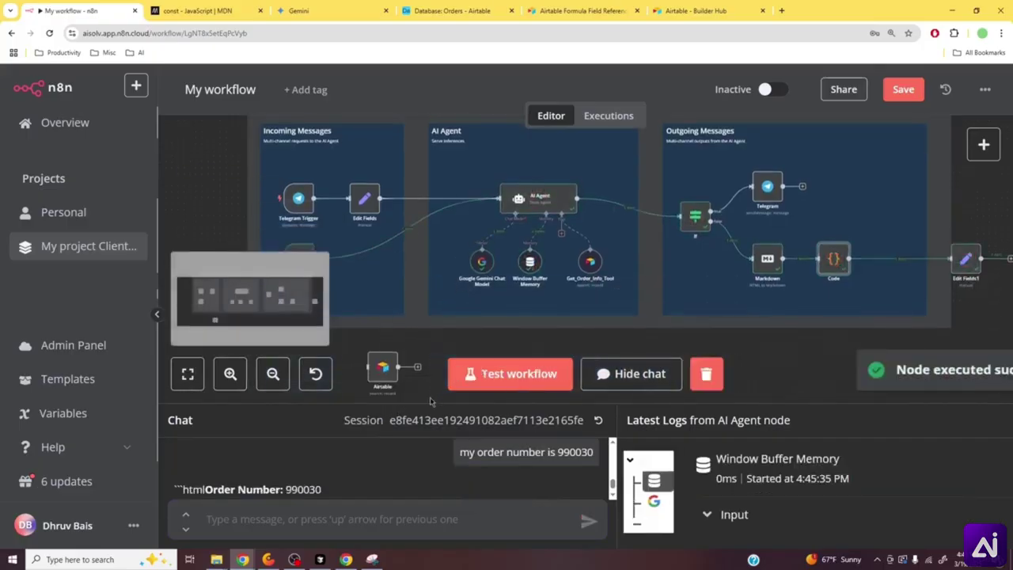
{"action": "left_click_drag", "start_coordinate": [429, 401], "coordinate": [428, 287]}
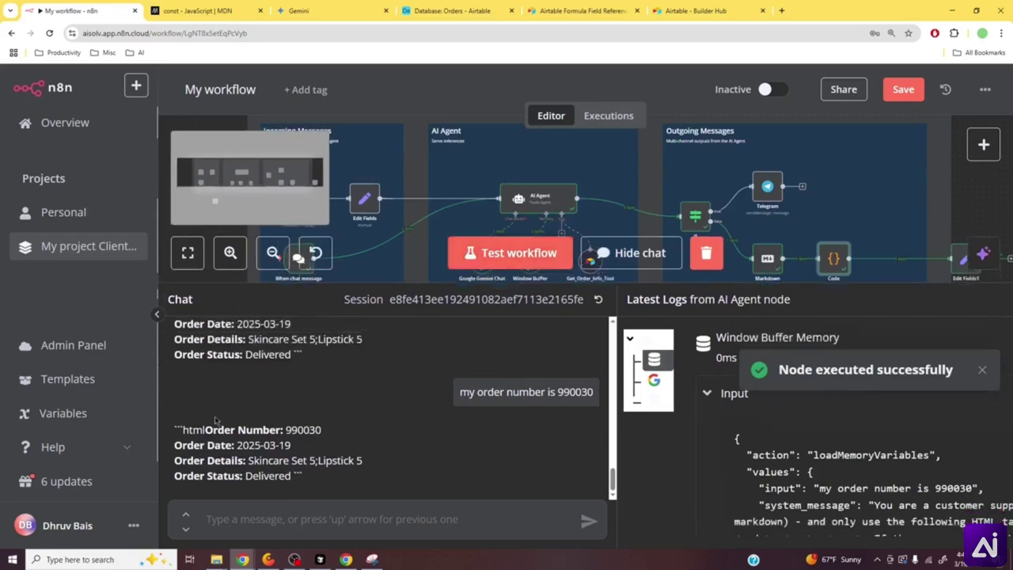
- Open the browser's developer tools for the workflow page and move their window clear of the chat
{"action": "right_click", "coordinate": [847, 426]}
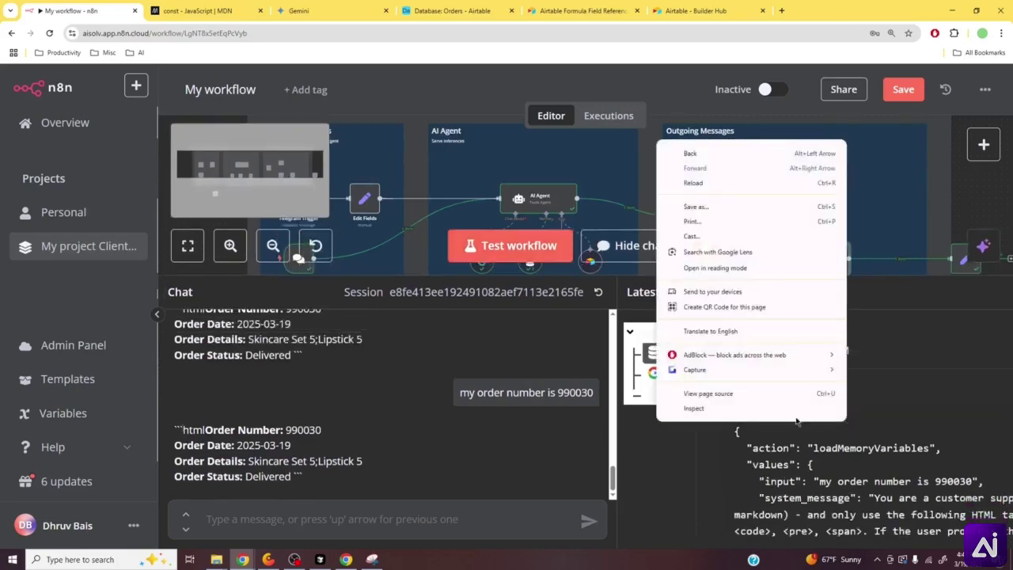
{"action": "right_click", "coordinate": [887, 188]}
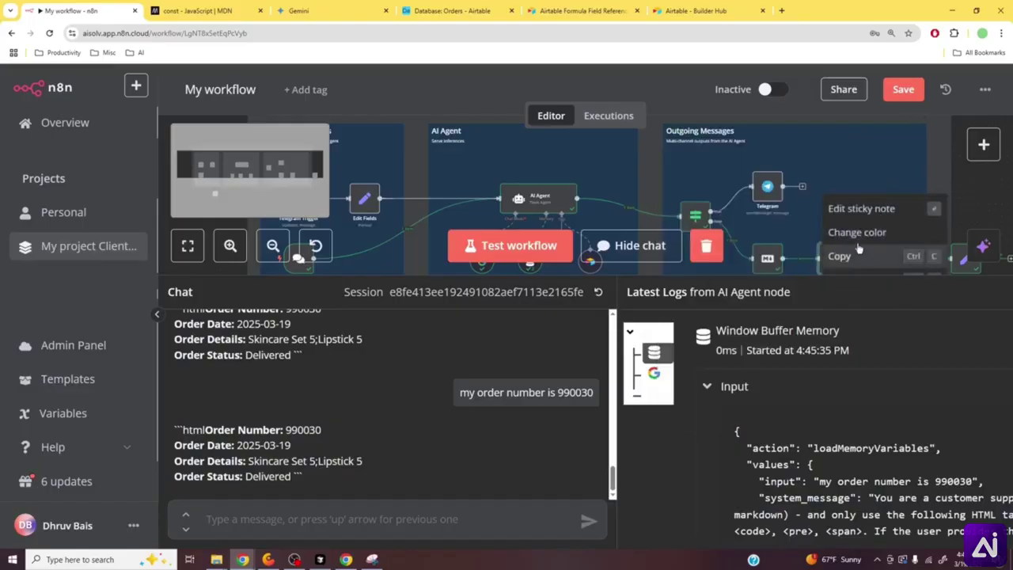
{"action": "right_click", "coordinate": [851, 407]}
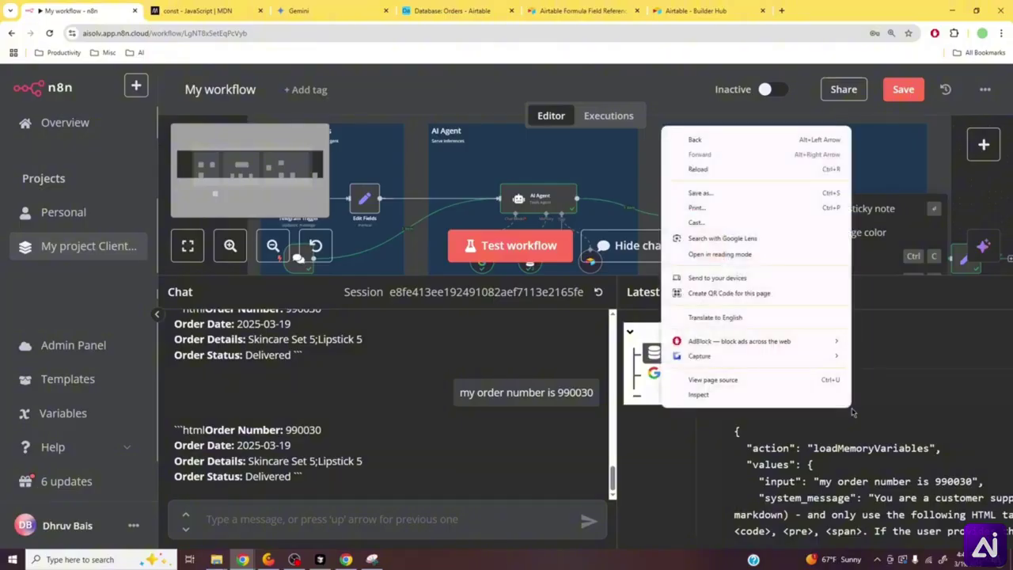
{"action": "left_click", "coordinate": [739, 394]}
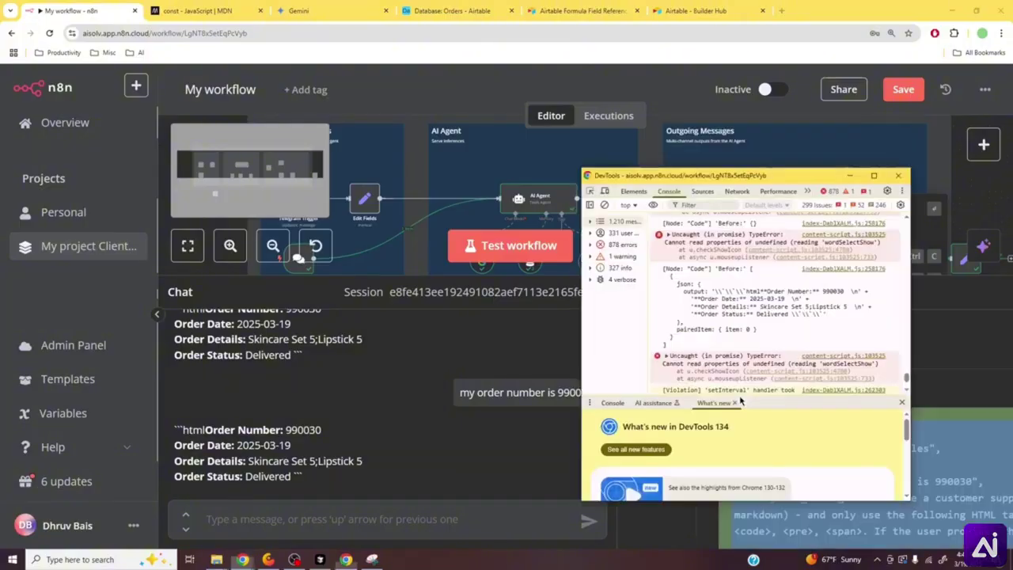
{"action": "left_click_drag", "start_coordinate": [813, 177], "coordinate": [911, 194]}
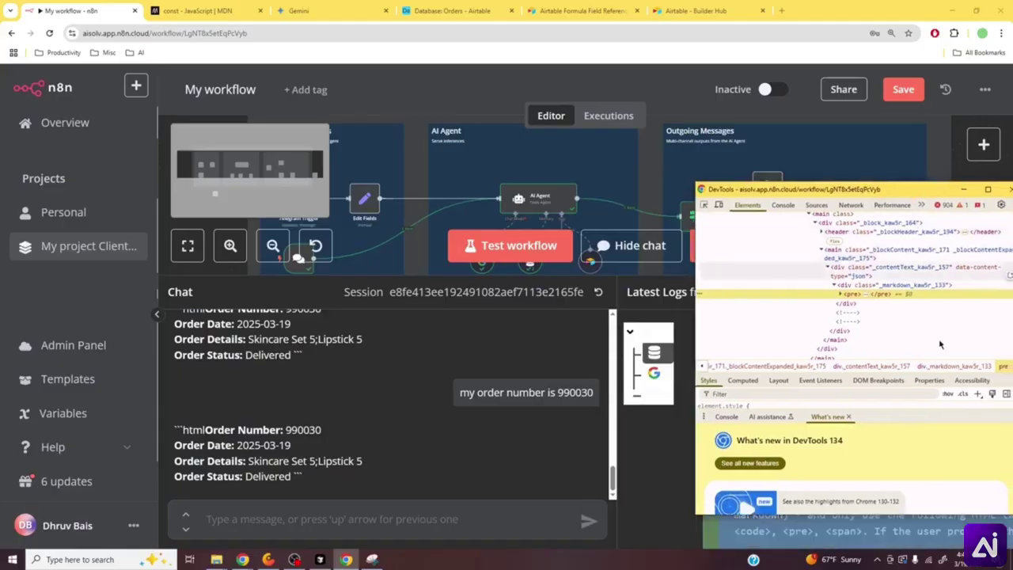
- Examine the Code node's 'Before:' log in the developer tools console, focusing on the item's output value and its backslash-escaped code fences
{"action": "left_click", "coordinate": [784, 205]}
{"action": "scroll", "coordinate": [858, 350], "scroll_direction": "down", "scroll_amount": 3}
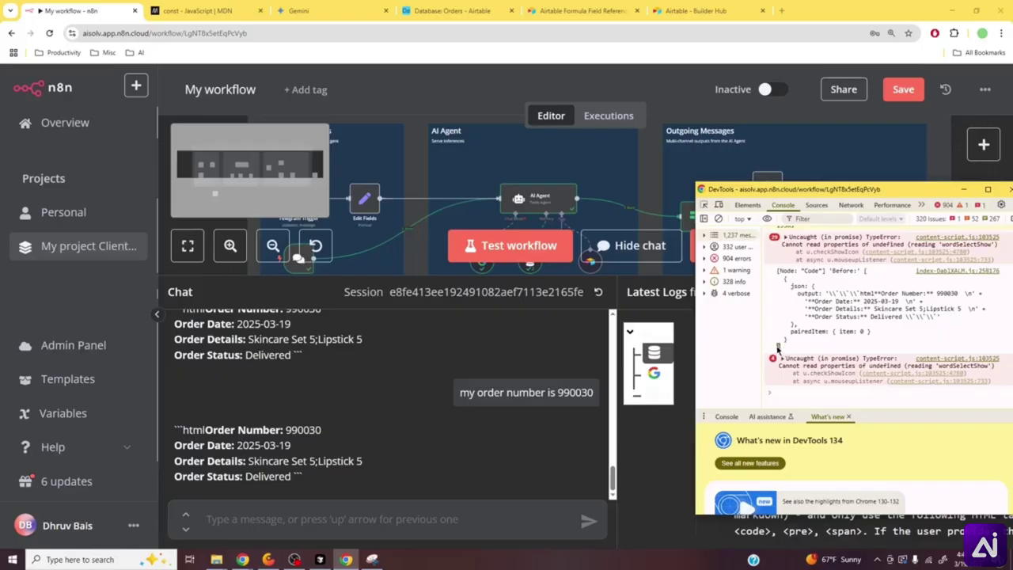
{"action": "left_click_drag", "start_coordinate": [783, 277], "coordinate": [801, 343]}
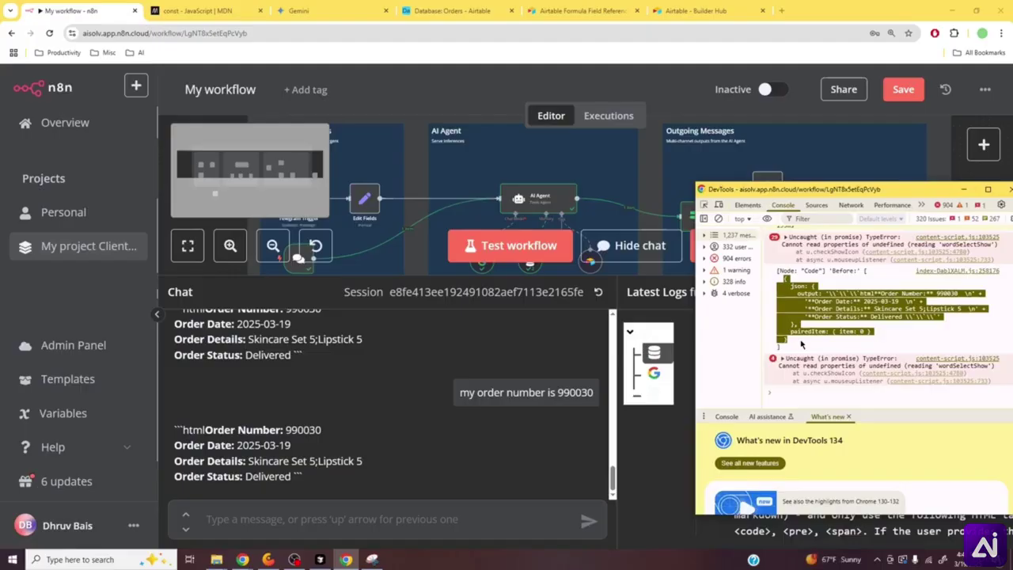
{"action": "left_click", "coordinate": [801, 343]}
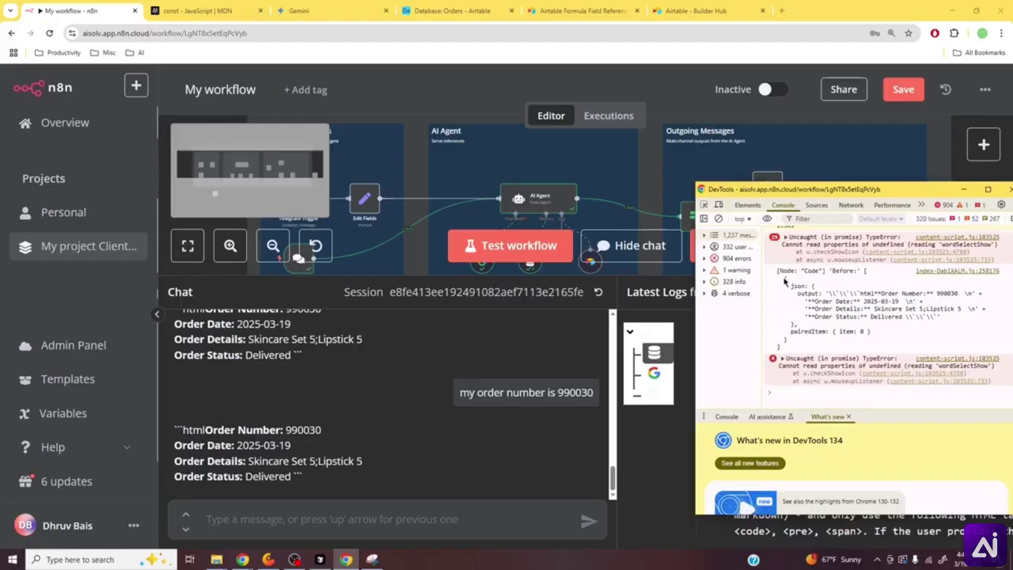
{"action": "left_click_drag", "start_coordinate": [783, 279], "coordinate": [794, 342]}
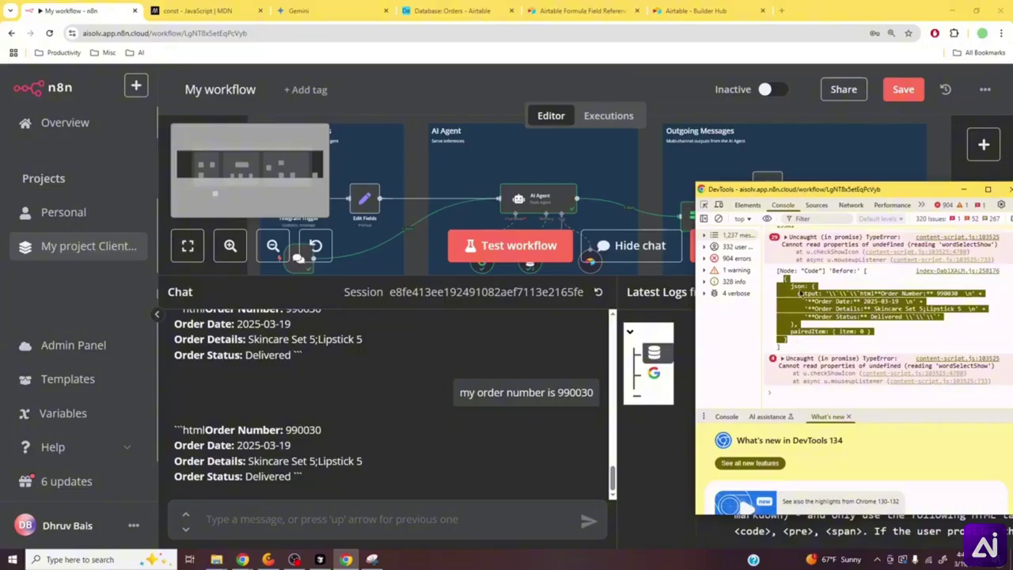
{"action": "left_click", "coordinate": [799, 290]}
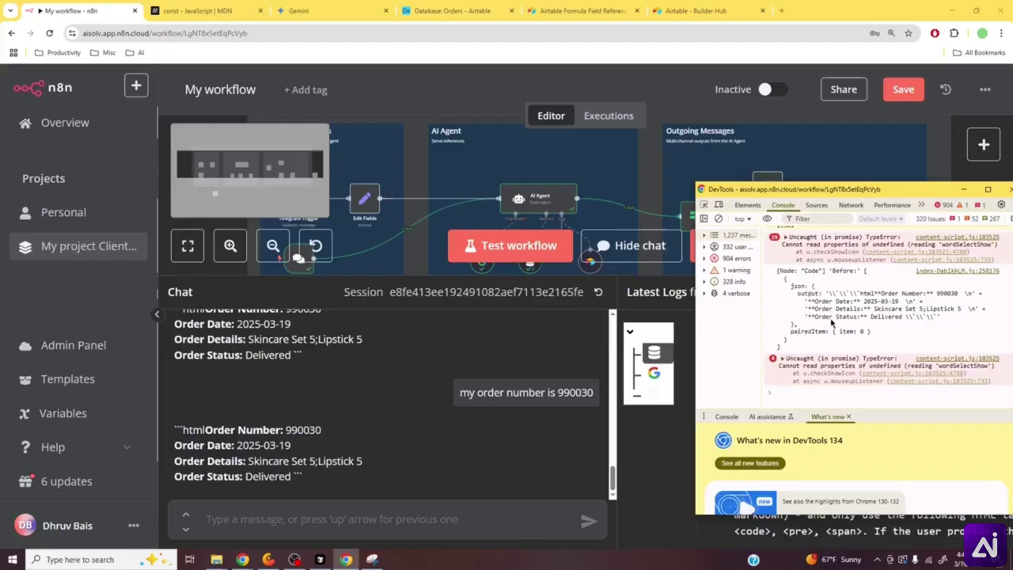
{"action": "double_click", "coordinate": [805, 294]}
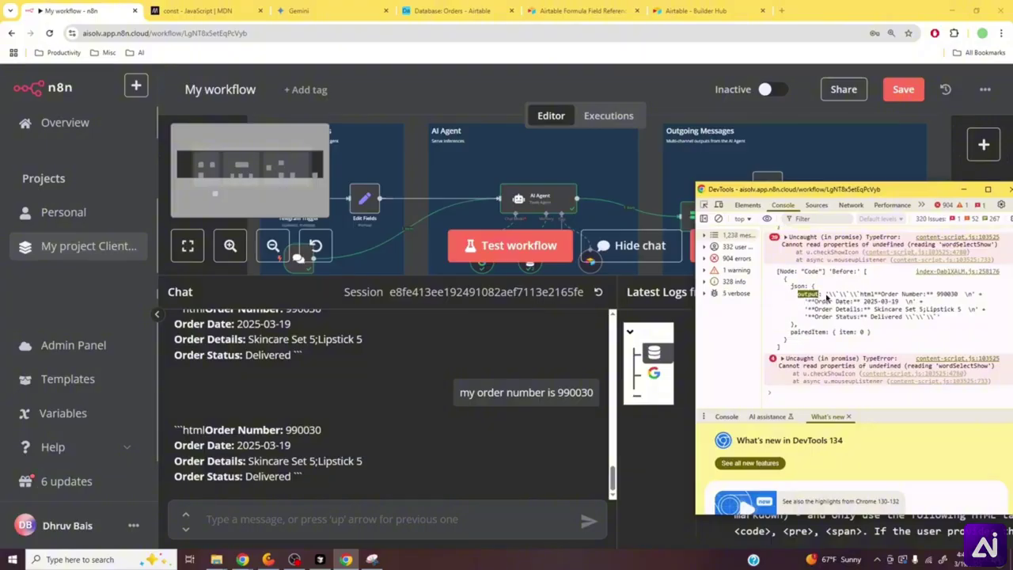
{"action": "left_click_drag", "start_coordinate": [825, 294], "coordinate": [940, 319]}
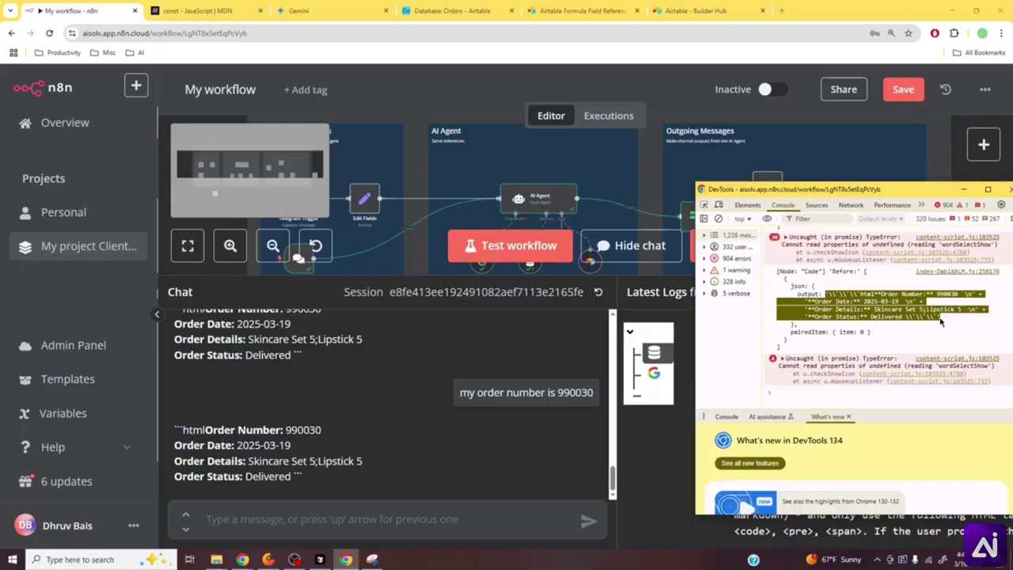
{"action": "left_click", "coordinate": [940, 319]}
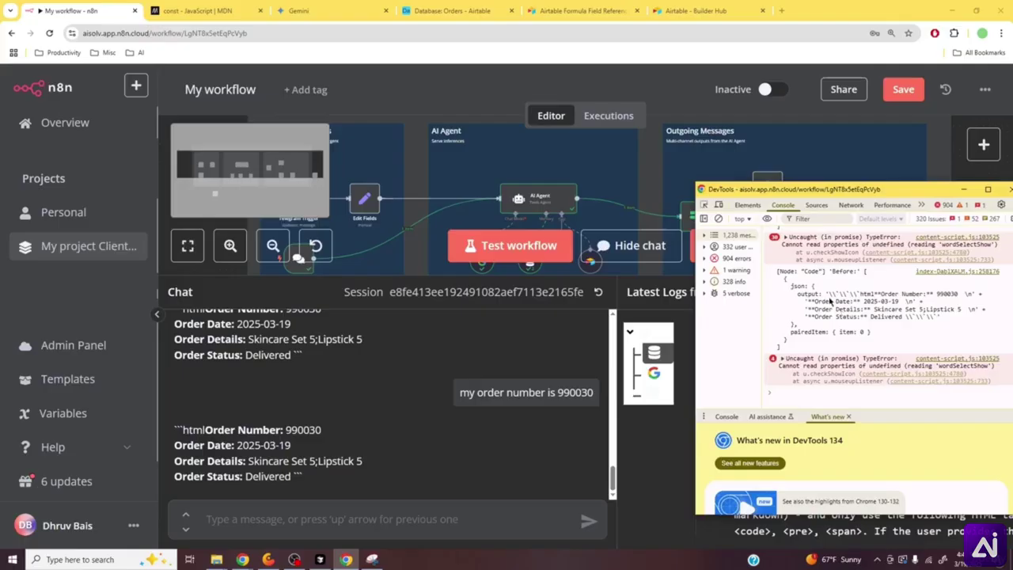
{"action": "left_click_drag", "start_coordinate": [828, 294], "coordinate": [874, 294]}
{"action": "left_click_drag", "start_coordinate": [905, 317], "coordinate": [936, 319]}
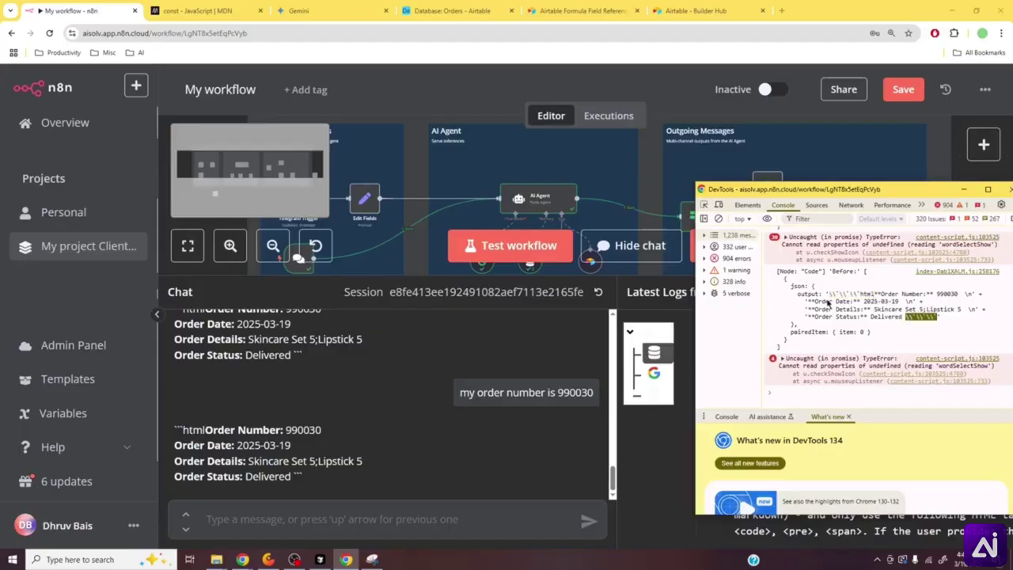
{"action": "left_click_drag", "start_coordinate": [828, 296], "coordinate": [875, 296]}
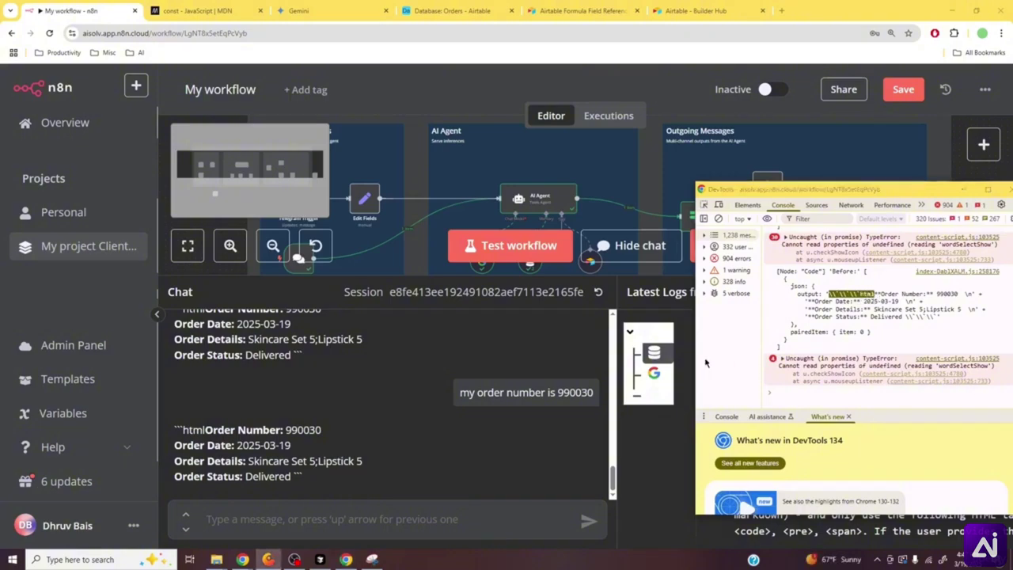
- Hide the chat on the workflow canvas and move Edit Fields1 closer to the Code node, inside the Outgoing Messages area
{"action": "left_click", "coordinate": [671, 443]}
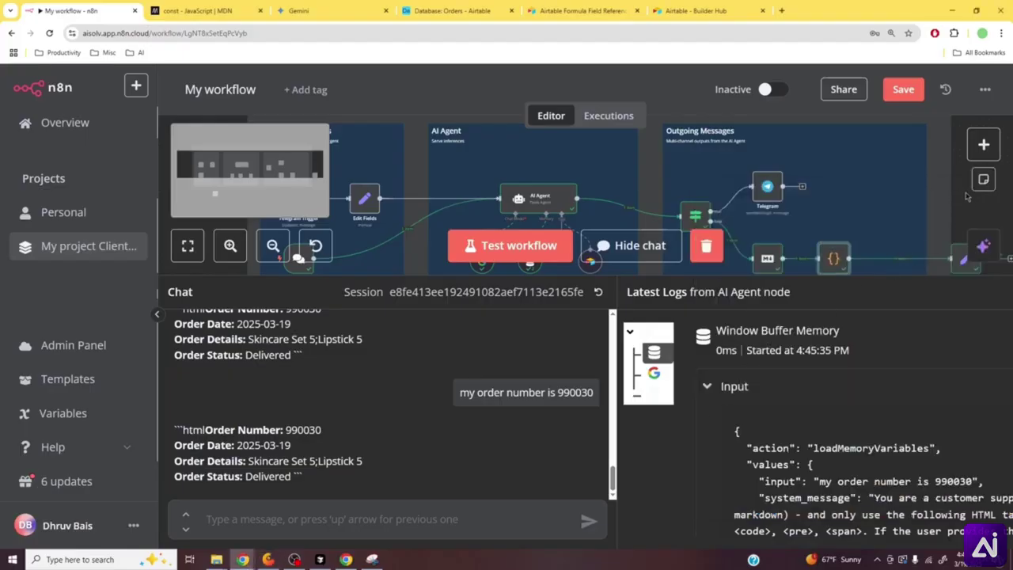
{"action": "left_click_drag", "start_coordinate": [937, 276], "coordinate": [741, 328]}
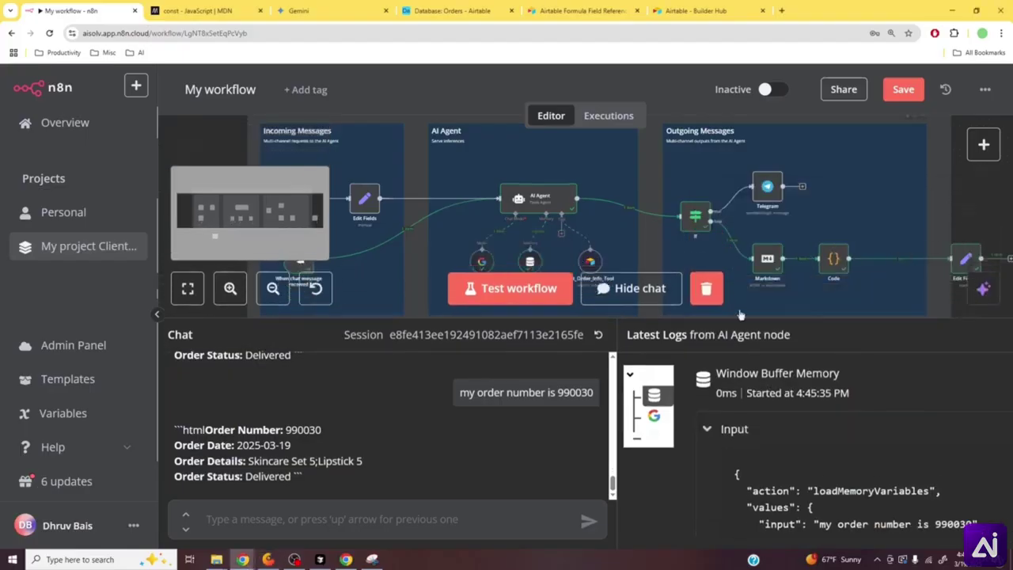
{"action": "left_click", "coordinate": [629, 288]}
{"action": "left_click_drag", "start_coordinate": [965, 259], "coordinate": [893, 259]}
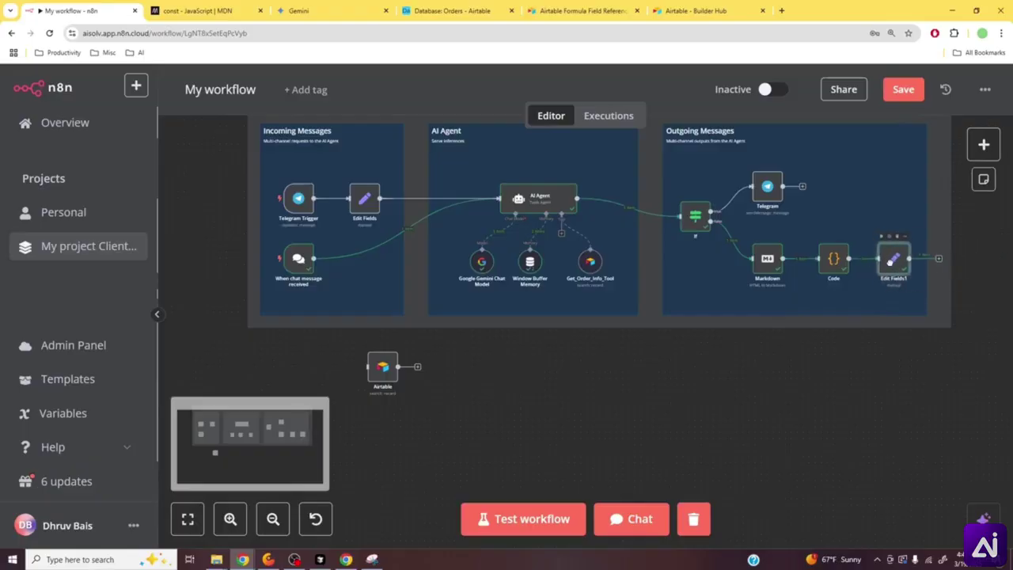
- In the Code node, add the line let aiOutput = $input.first() below the console.log statement
{"action": "double_click", "coordinate": [833, 260]}
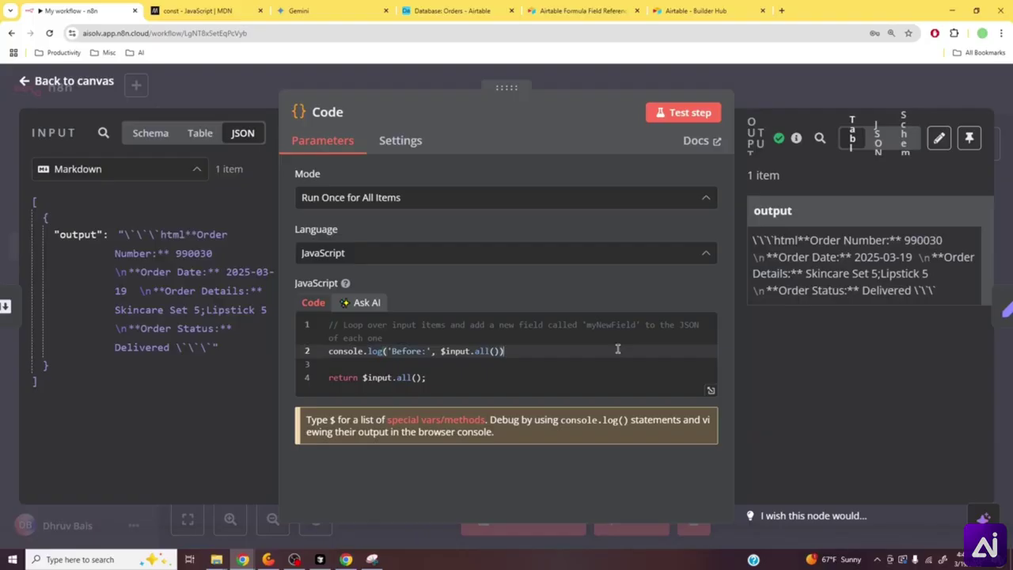
{"action": "key", "text": "Return"}
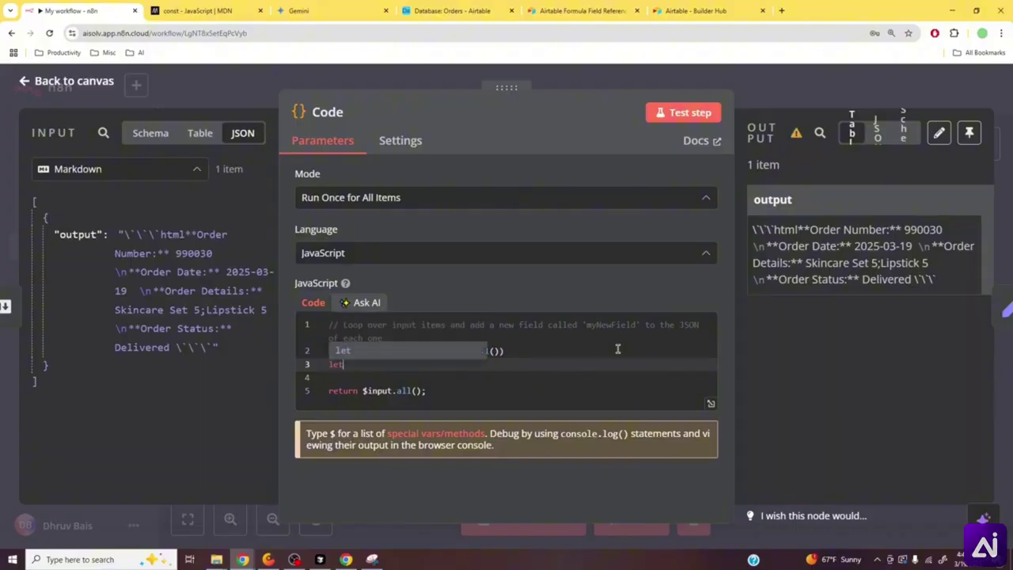
{"action": "type", "text": "let aiOutput"}
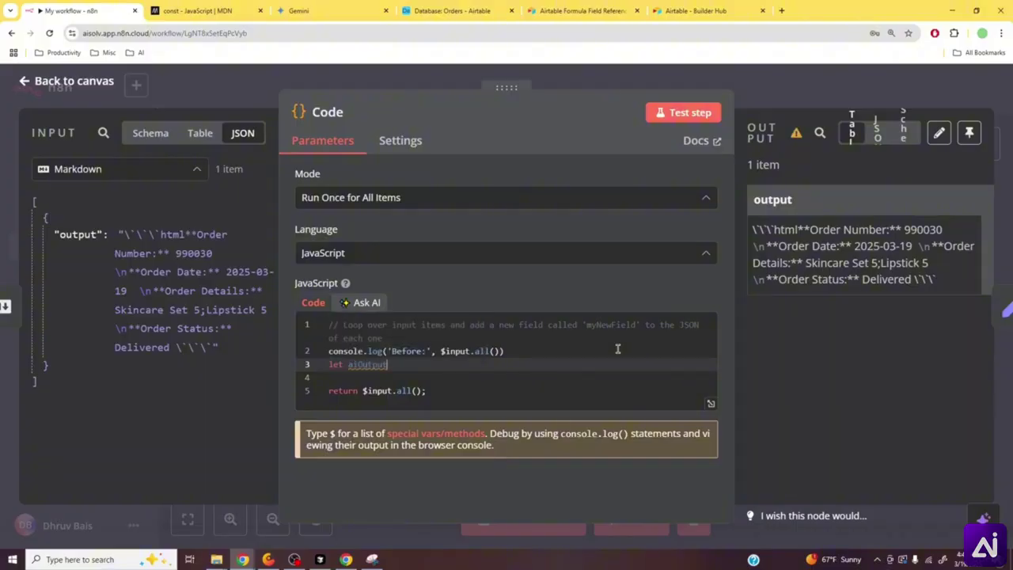
{"action": "type", "text": " ="}
{"action": "type", "text": "$input"}
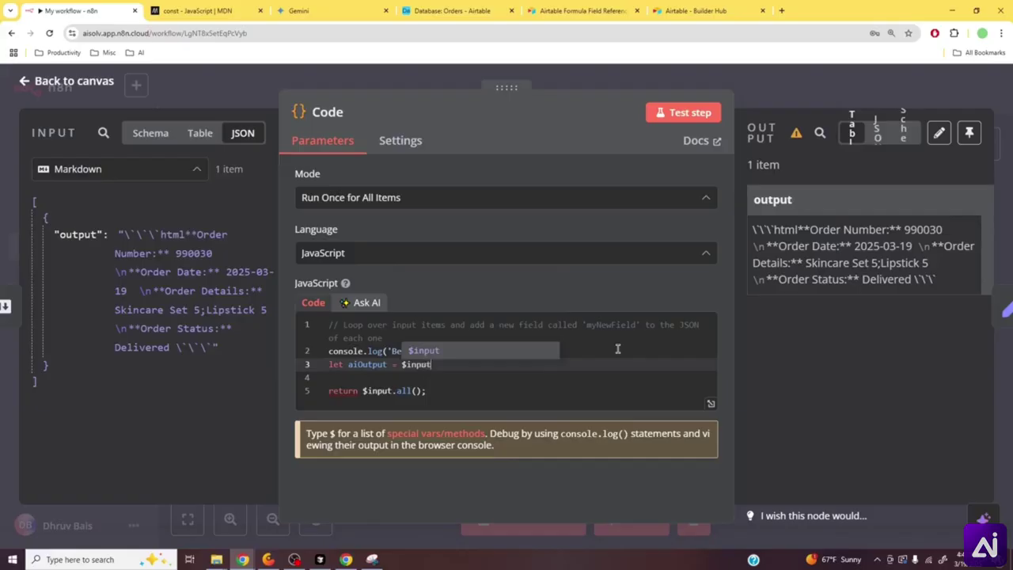
{"action": "type", "text": ".first"}
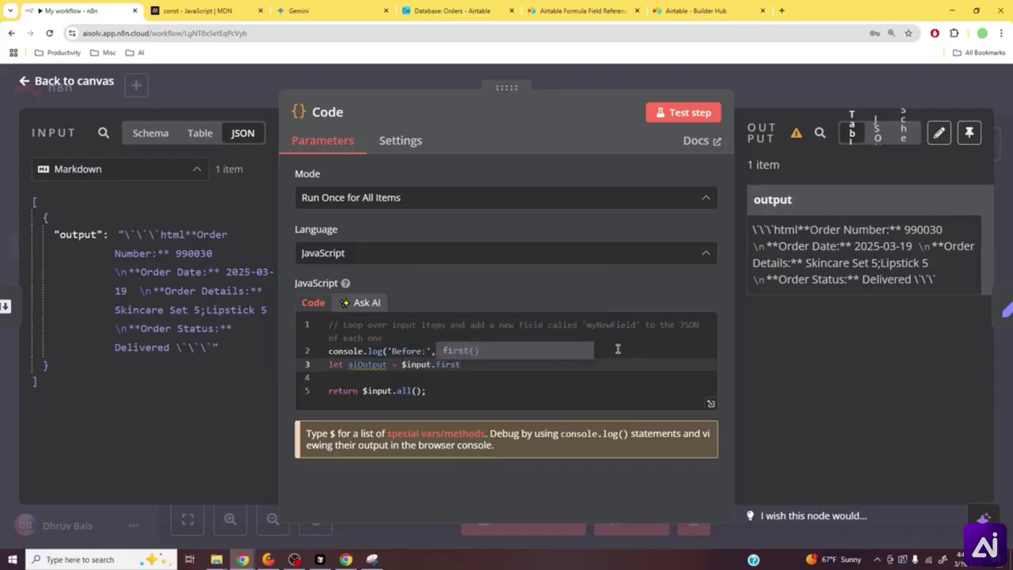
{"action": "type", "text": "()"}
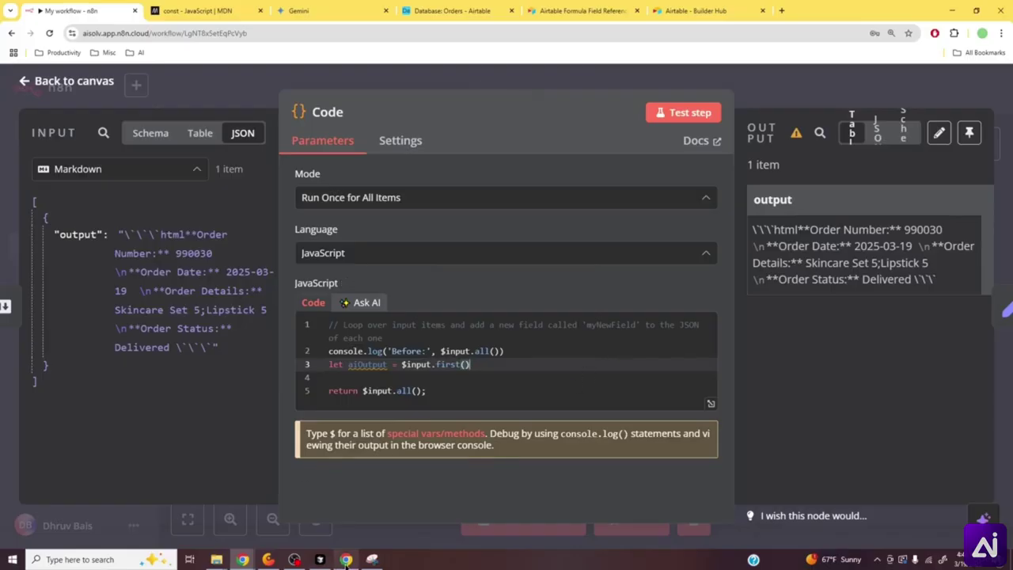
- Check the logged item's json and output keys in the developer tools console and extend the aiOutput declaration with .json.output
{"action": "left_click", "coordinate": [346, 560]}
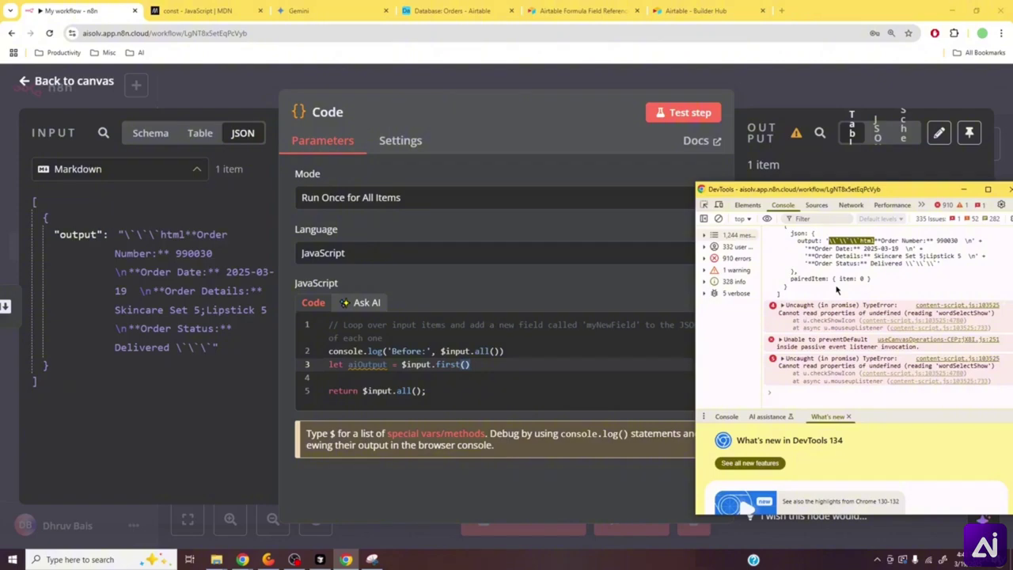
{"action": "scroll", "coordinate": [836, 291], "scroll_direction": "up", "scroll_amount": 3}
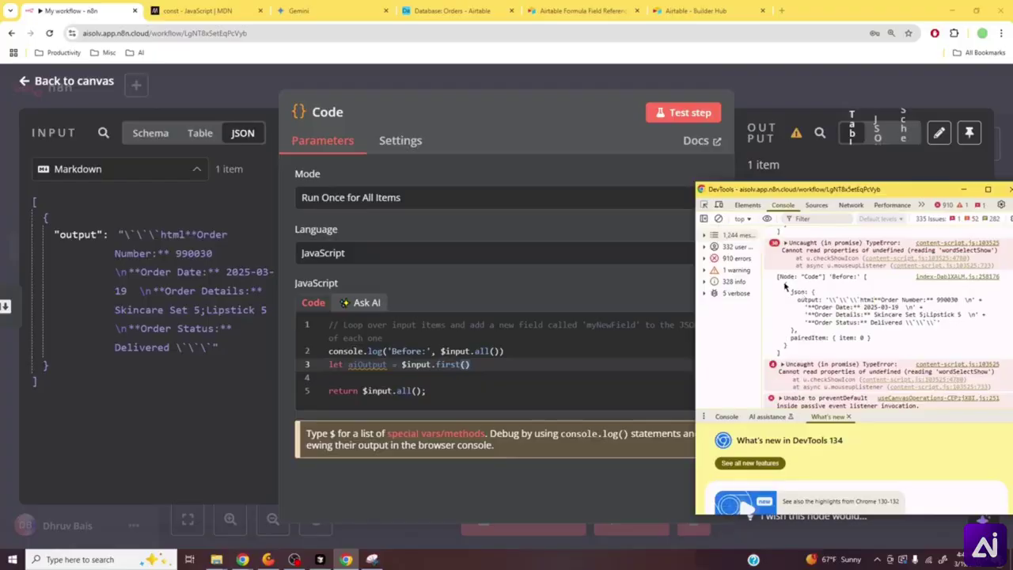
{"action": "left_click_drag", "start_coordinate": [785, 284], "coordinate": [789, 346]}
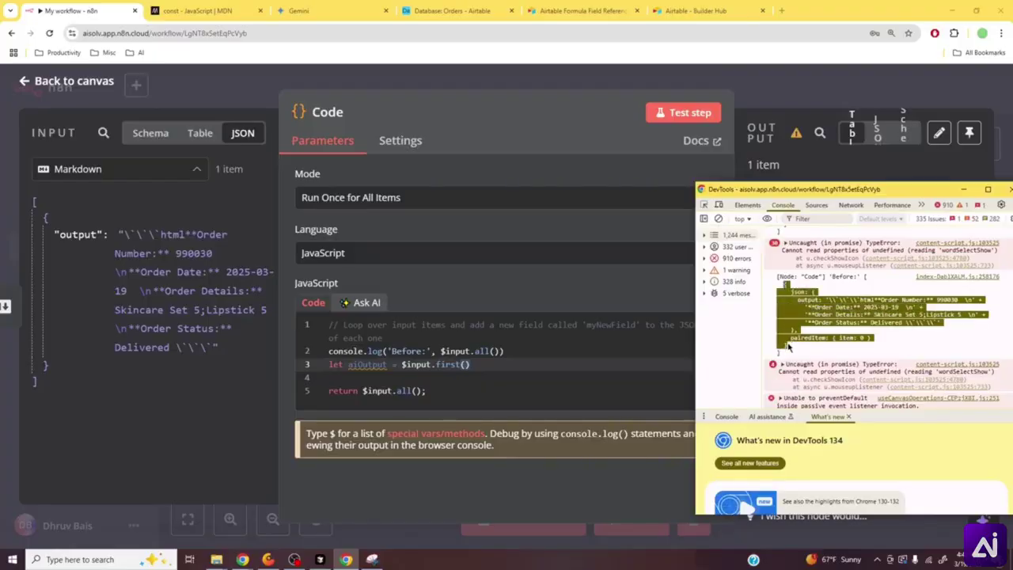
{"action": "double_click", "coordinate": [798, 292]}
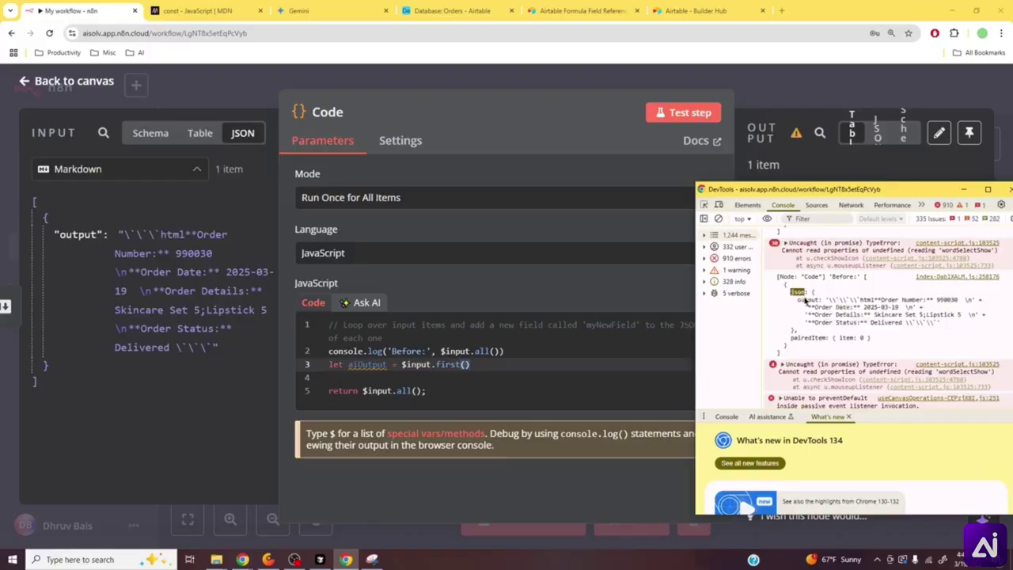
{"action": "double_click", "coordinate": [807, 301]}
{"action": "left_click", "coordinate": [492, 365]}
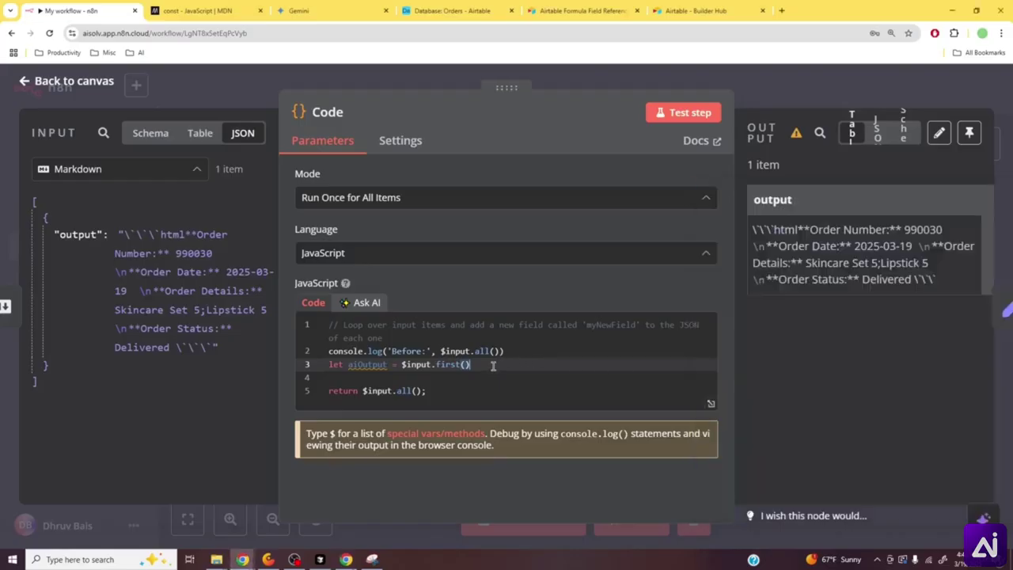
{"action": "type", "text": ".json"}
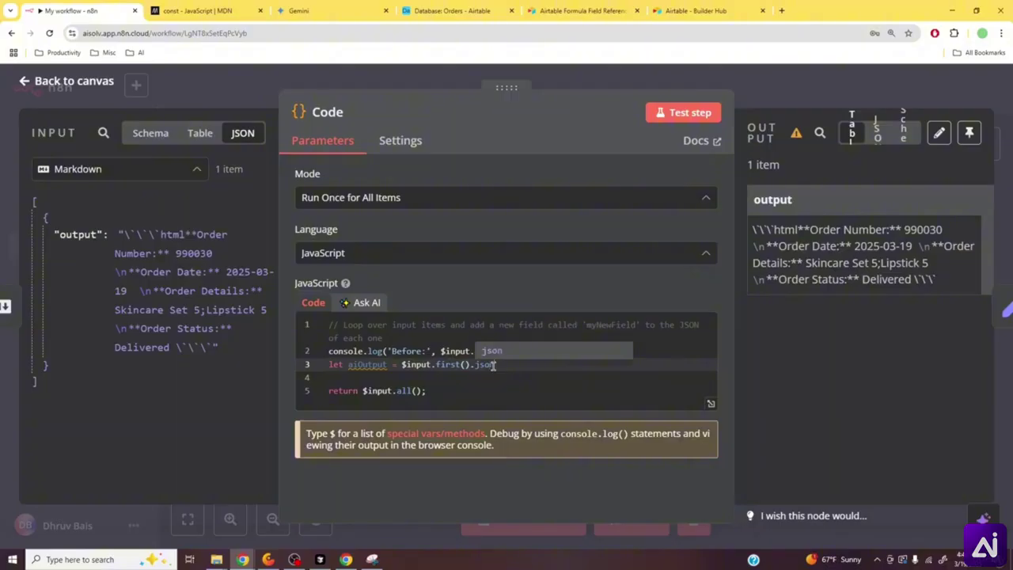
{"action": "type", "text": ".output"}
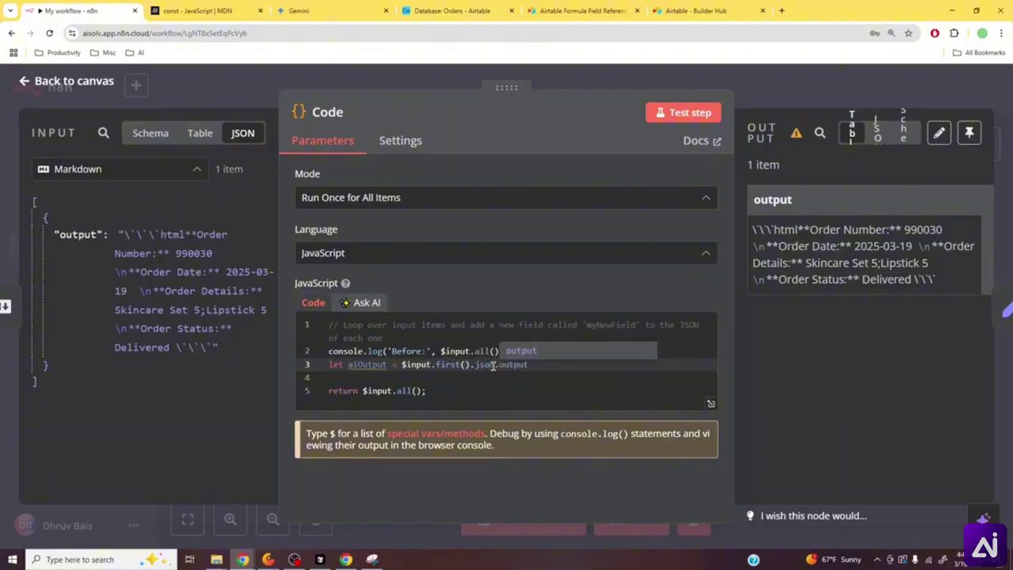
{"action": "left_click", "coordinate": [540, 363]}
- Add the line aiOutput = aiOutput.replace('\\`\\`\\`html', '') below the declaration to strip the opening html fence
{"action": "key", "text": "Return"}
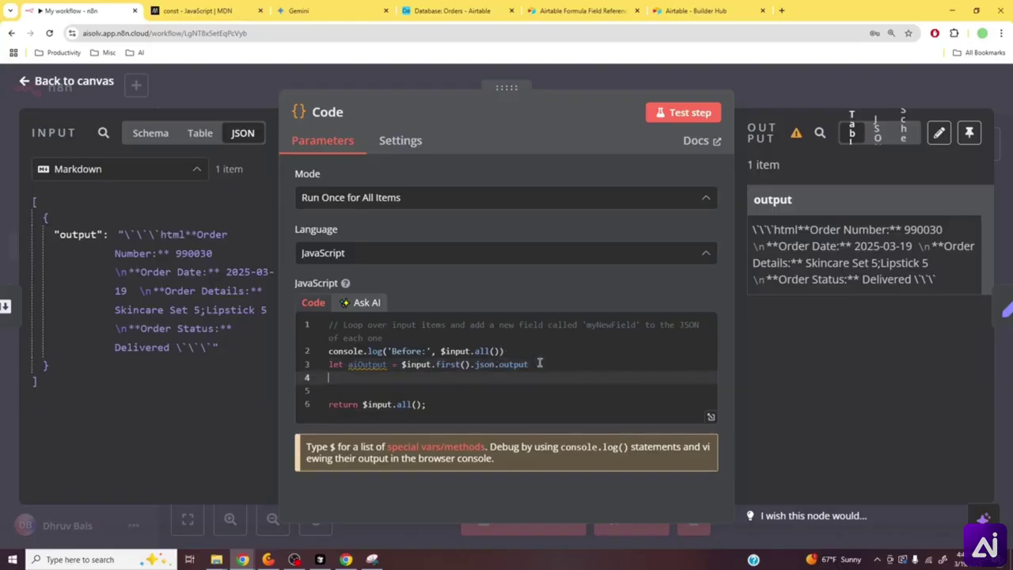
{"action": "type", "text": "ai"}
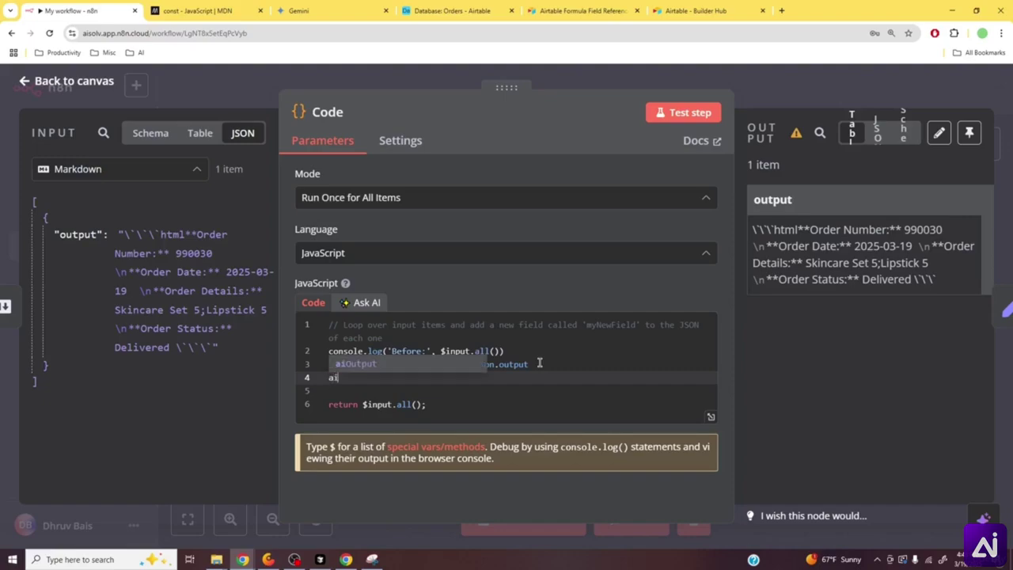
{"action": "key", "text": "Return"}
{"action": "type", "text": "="}
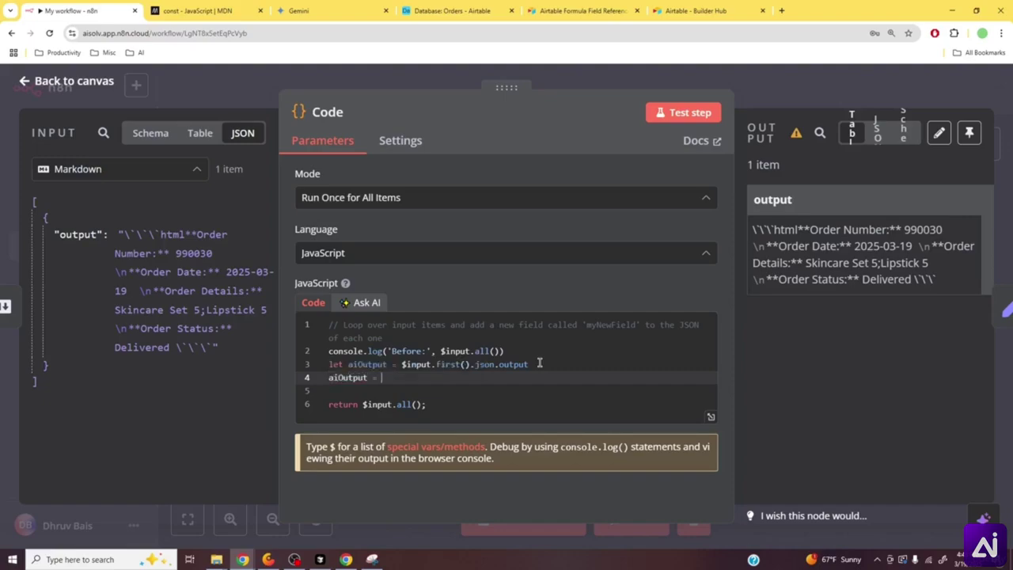
{"action": "type", "text": " ai"}
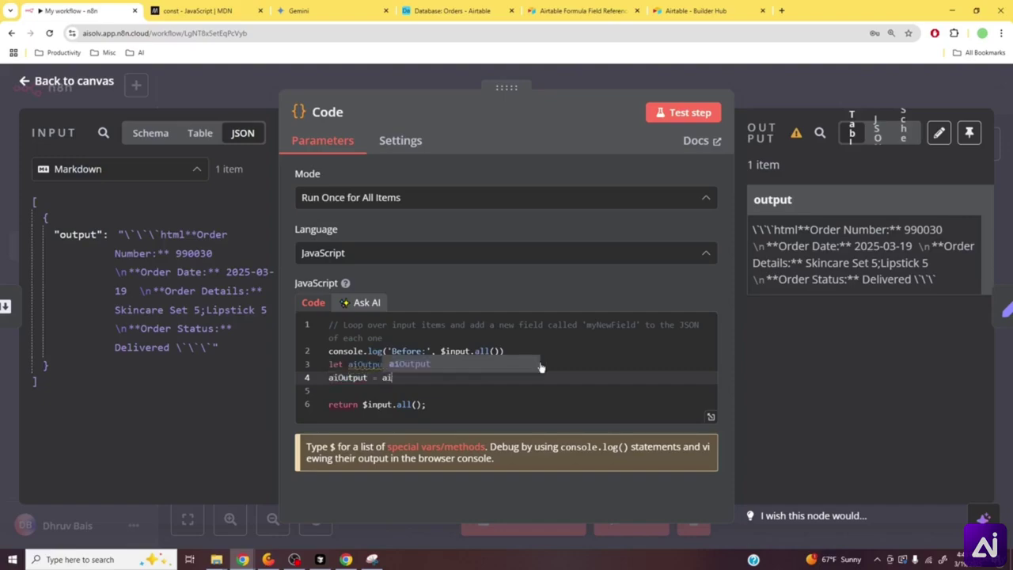
{"action": "key", "text": "Return"}
{"action": "type", "text": ".replac"}
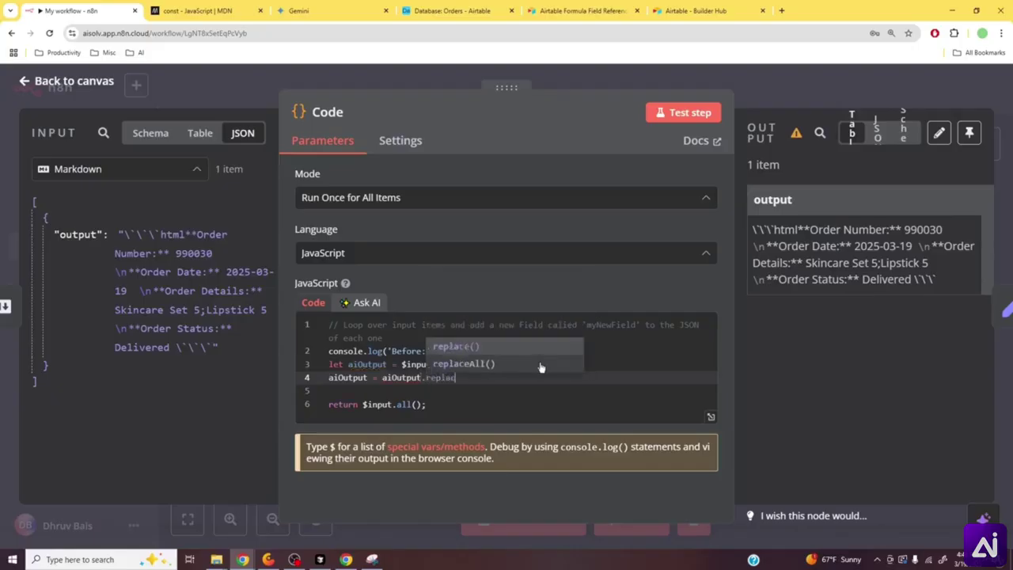
{"action": "type", "text": "e('"}
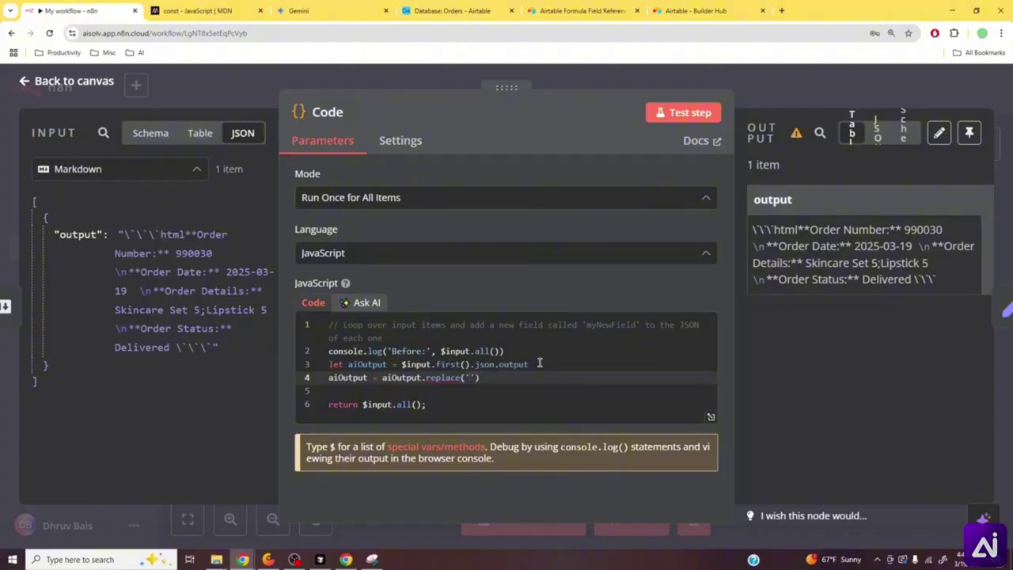
{"action": "type", "text": "\\\\`\\\\`\\\\`html"}
{"action": "type", "text": ", '"}
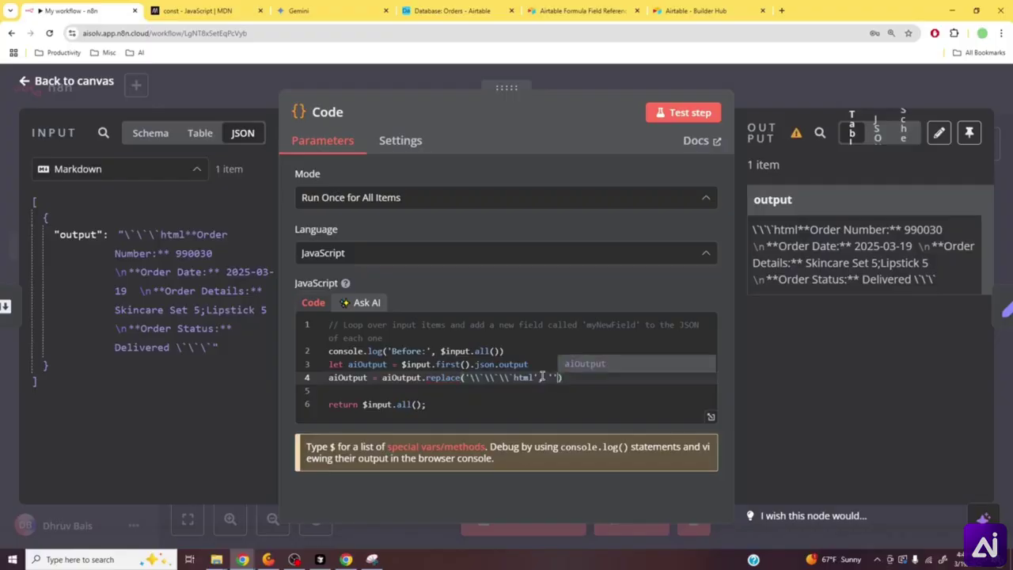
{"action": "key", "text": "End"}
- Add a second line, aiOutput = aiOutput.replace('\\`\\`\\`', ''), below the html replacement to strip the closing fence
{"action": "key", "text": "Return"}
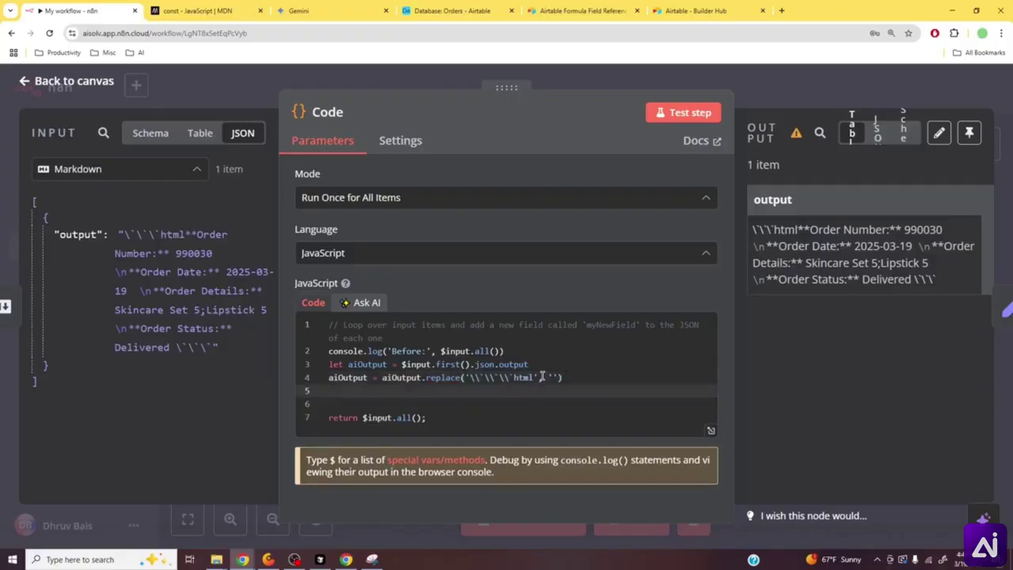
{"action": "type", "text": "ai"}
{"action": "key", "text": "Return"}
{"action": "type", "text": "= ai"}
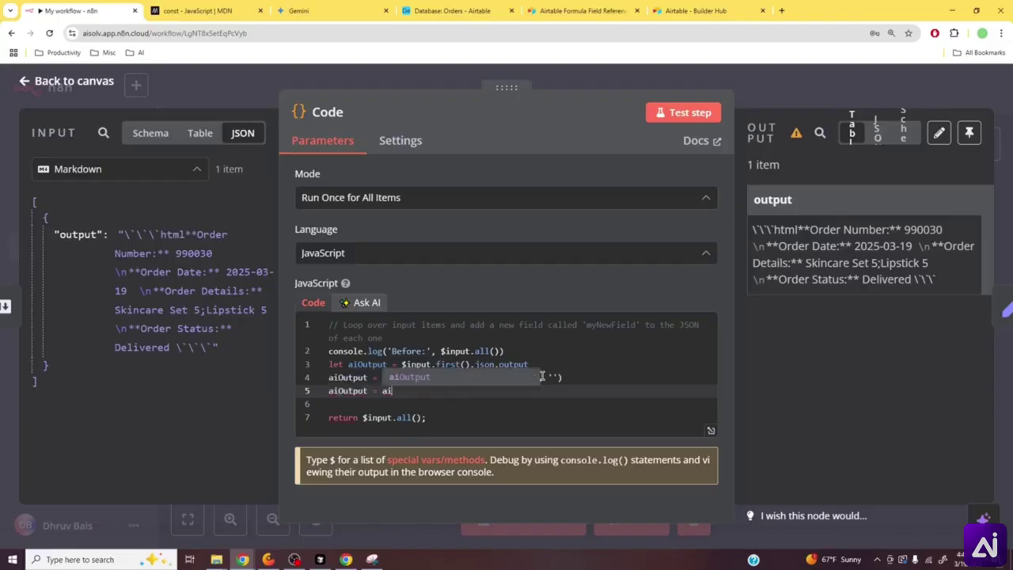
{"action": "key", "text": "Return"}
{"action": "type", "text": "."}
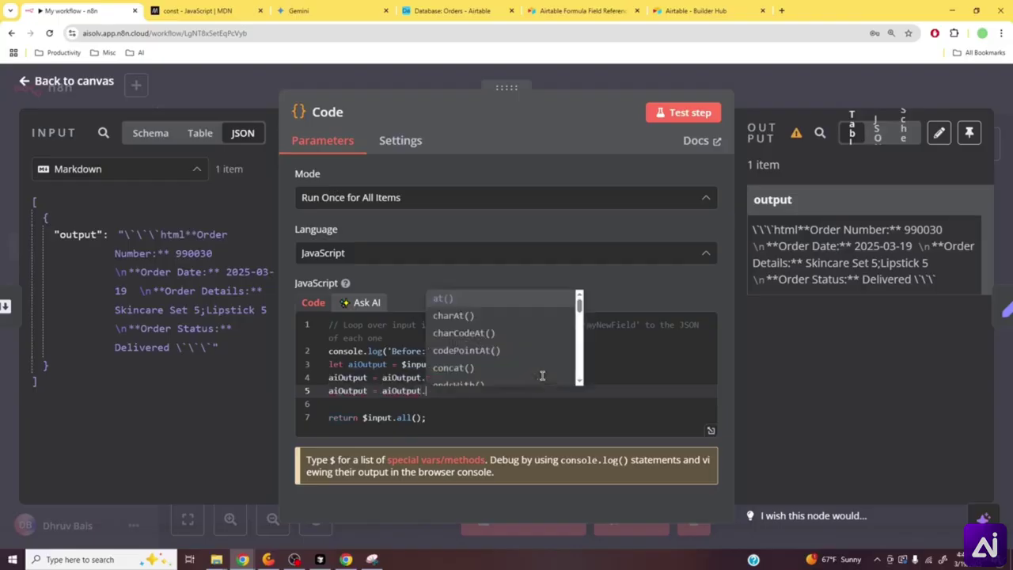
{"action": "type", "text": "replace("}
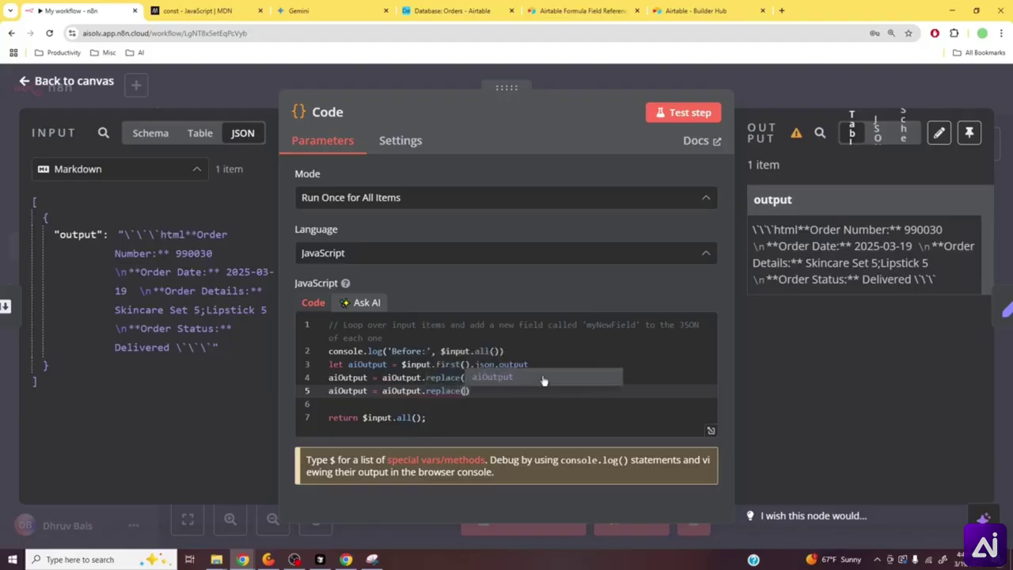
{"action": "type", "text": "'\\\\`\\\\`\\\\`html'"}
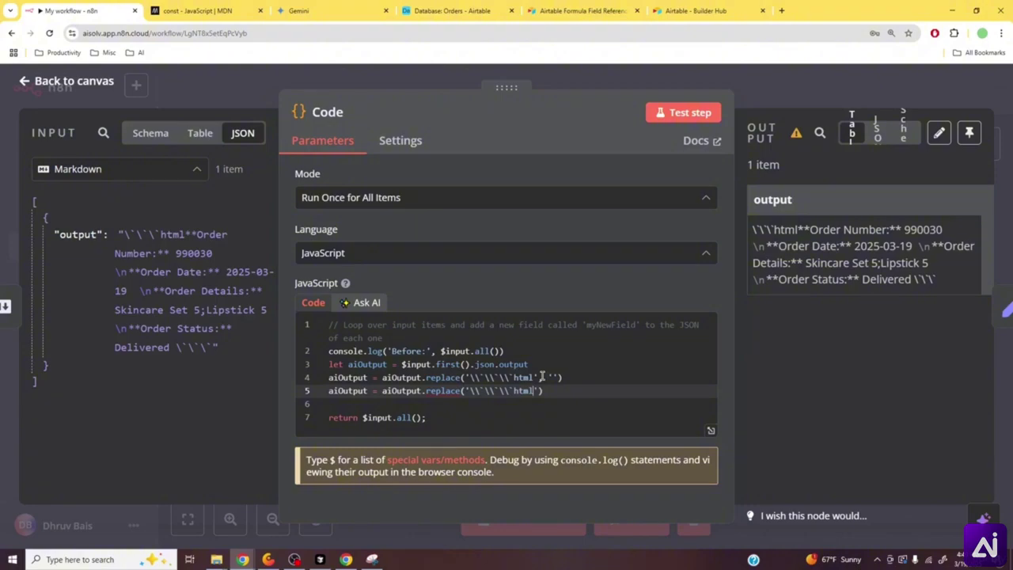
{"action": "key", "text": "BackSpace"}
{"action": "key", "text": "BackSpace"}
{"action": "key", "text": "BackSpace"}
{"action": "key", "text": "BackSpace"}
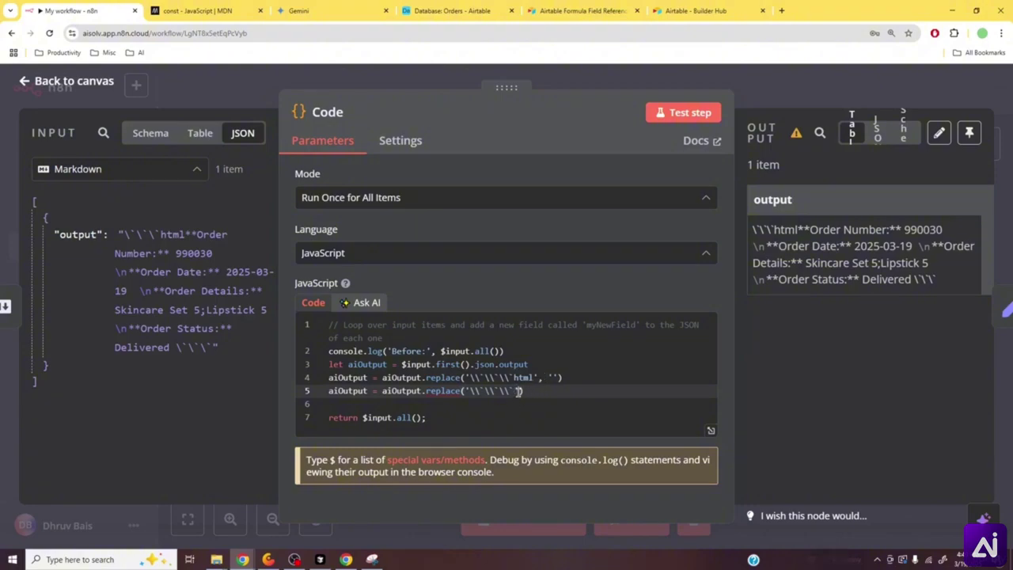
{"action": "type", "text": ", ''"}
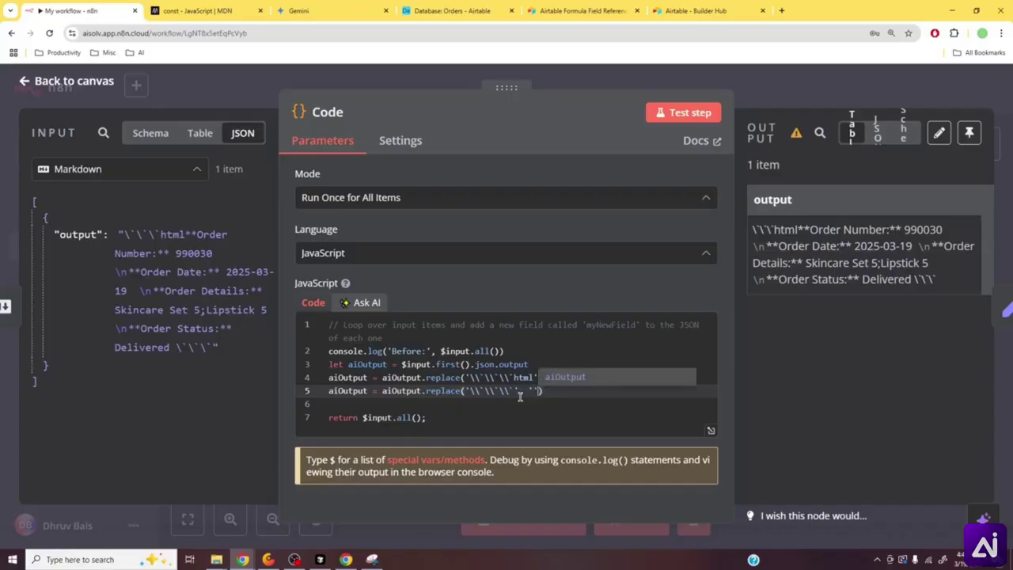
{"action": "left_click_drag", "start_coordinate": [471, 378], "coordinate": [533, 380]}
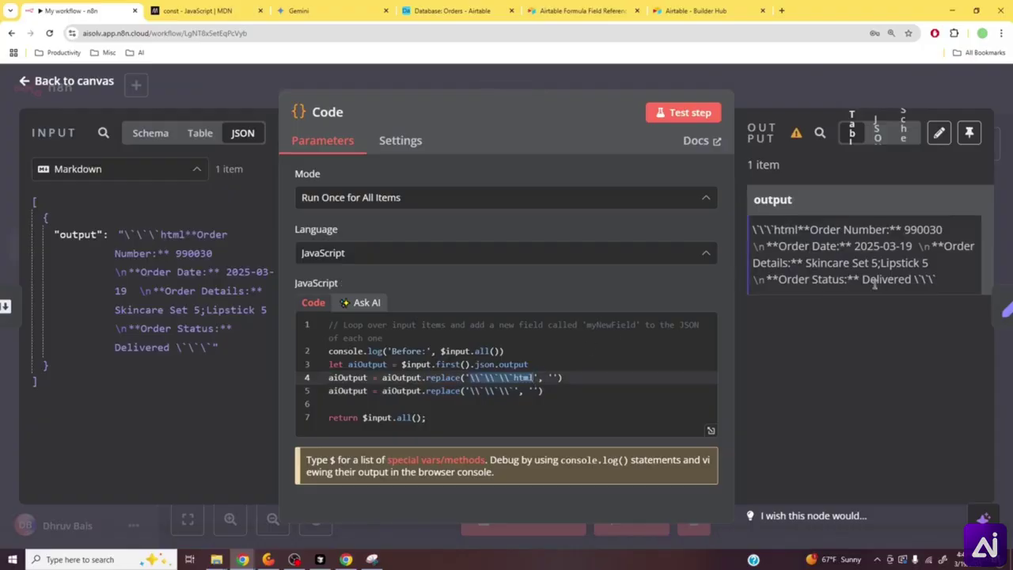
{"action": "left_click", "coordinate": [468, 391]}
{"action": "left_click_drag", "start_coordinate": [468, 391], "coordinate": [516, 391]}
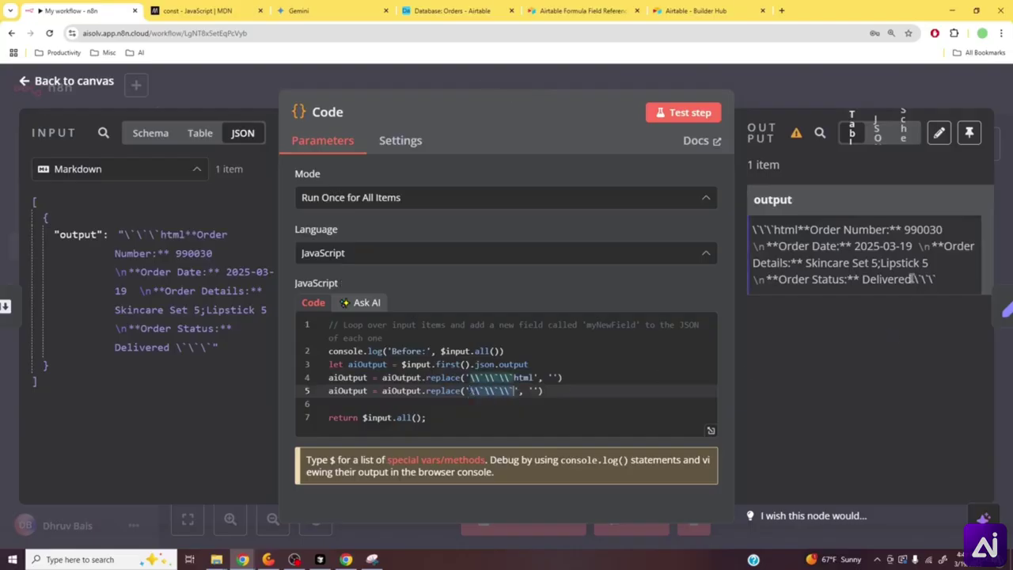
- Add the line console.log('After', aiOutput) below the two replace lines in the Code node
{"action": "left_click", "coordinate": [539, 390]}
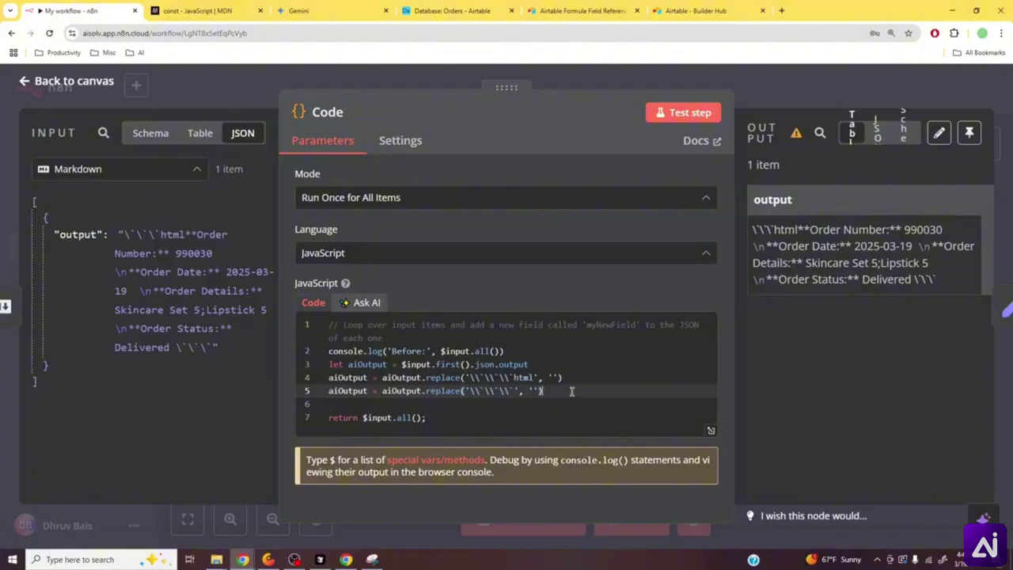
{"action": "key", "text": "Return"}
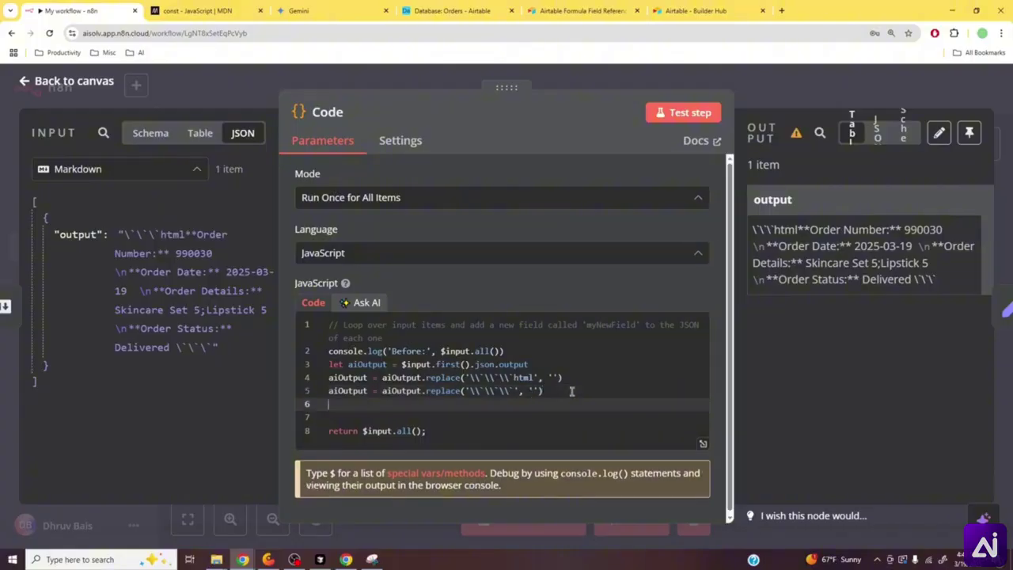
{"action": "type", "text": "console"}
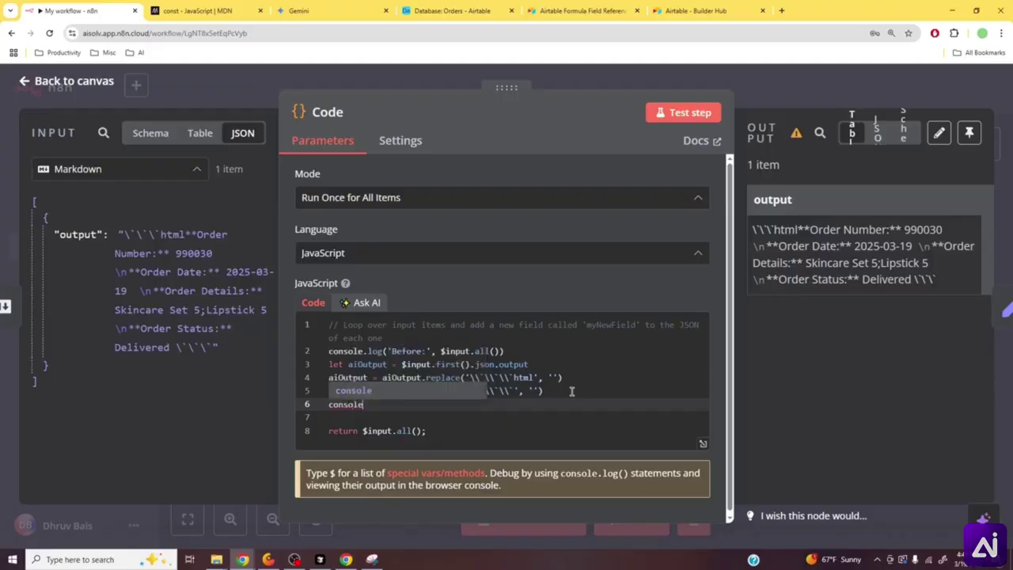
{"action": "type", "text": ".log"}
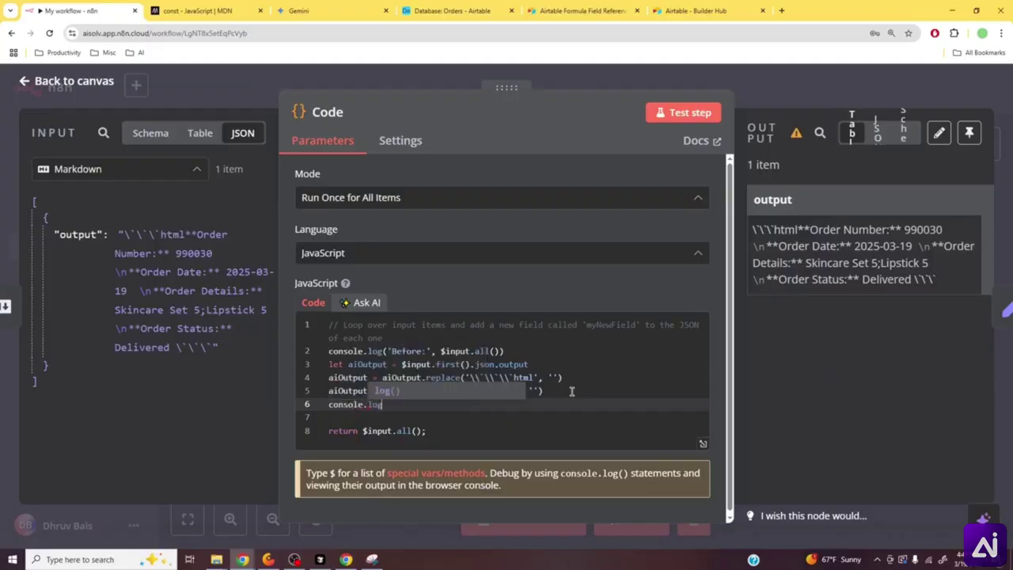
{"action": "key", "text": "Return"}
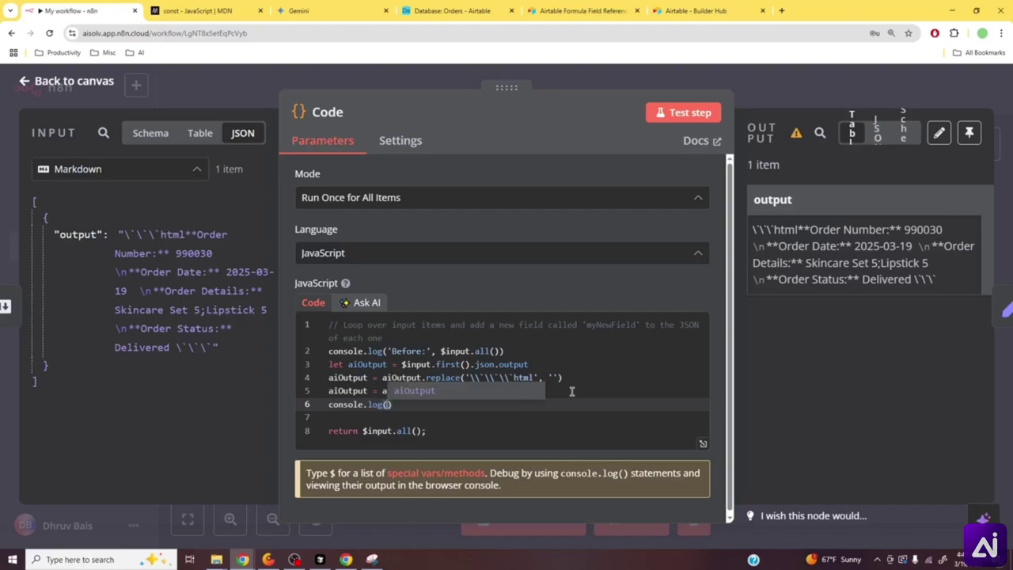
{"action": "type", "text": "aiOutput"}
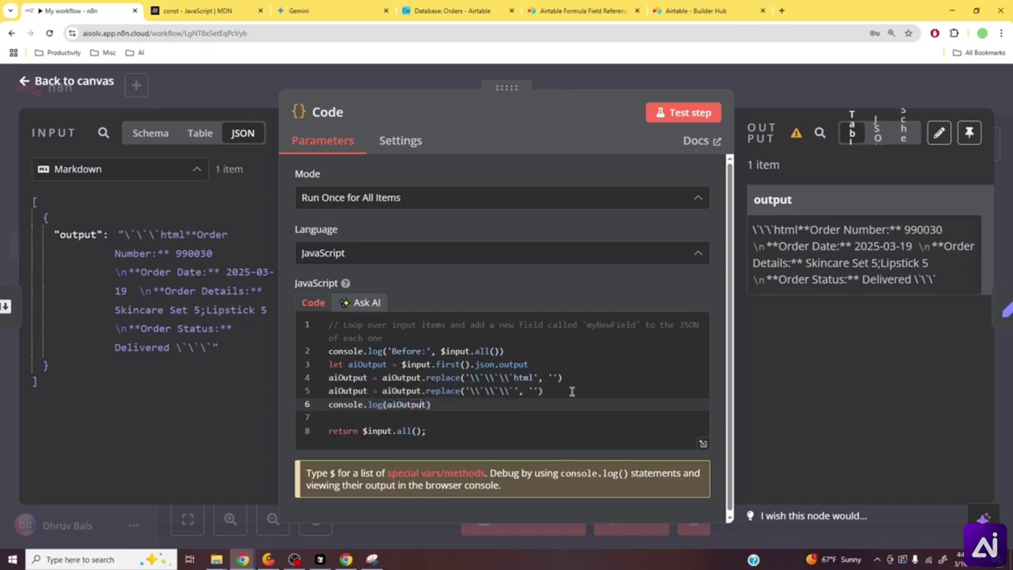
{"action": "left_click_drag", "start_coordinate": [389, 404], "coordinate": [434, 404]}
{"action": "type", "text": "'After'aiOutput,"}
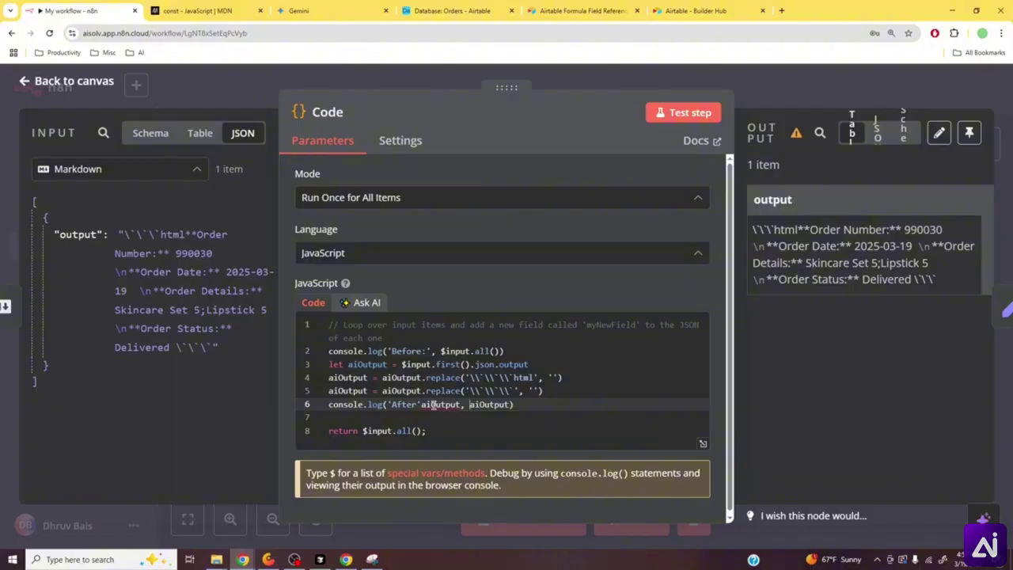
{"action": "double_click", "coordinate": [433, 405]}
{"action": "key", "text": "BackSpace"}
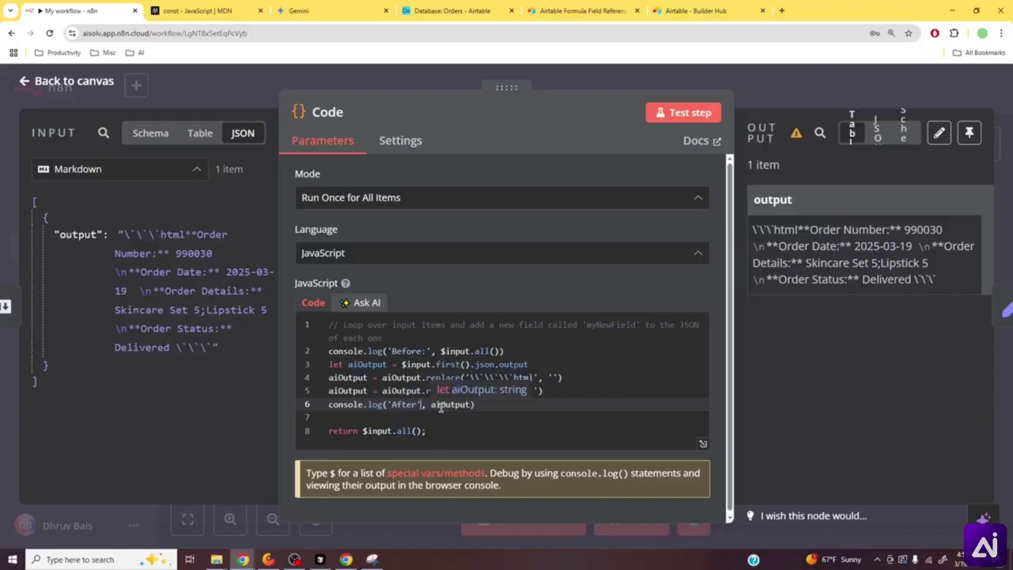
- Return to the canvas, save the workflow and resend the previous order number message in the chat
{"action": "left_click", "coordinate": [813, 81]}
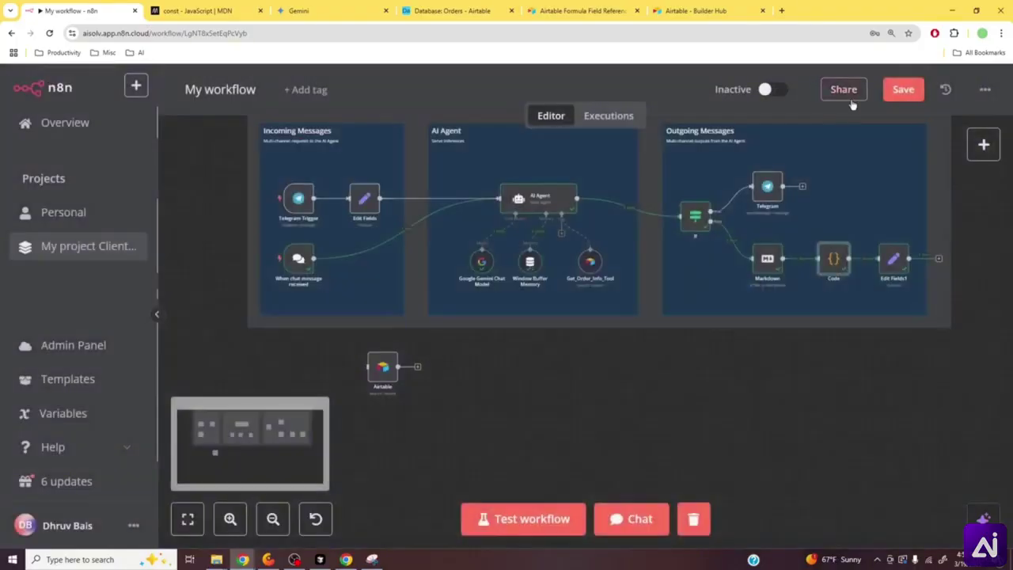
{"action": "left_click", "coordinate": [890, 98]}
{"action": "left_click", "coordinate": [629, 520]}
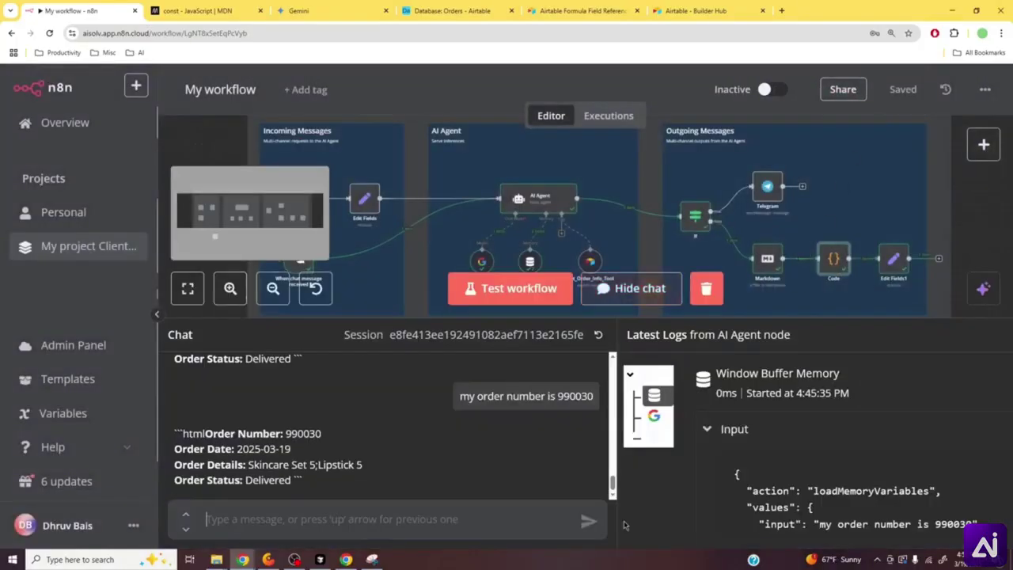
{"action": "left_click_drag", "start_coordinate": [460, 395], "coordinate": [597, 395]}
{"action": "key", "text": "ctrl+c"}
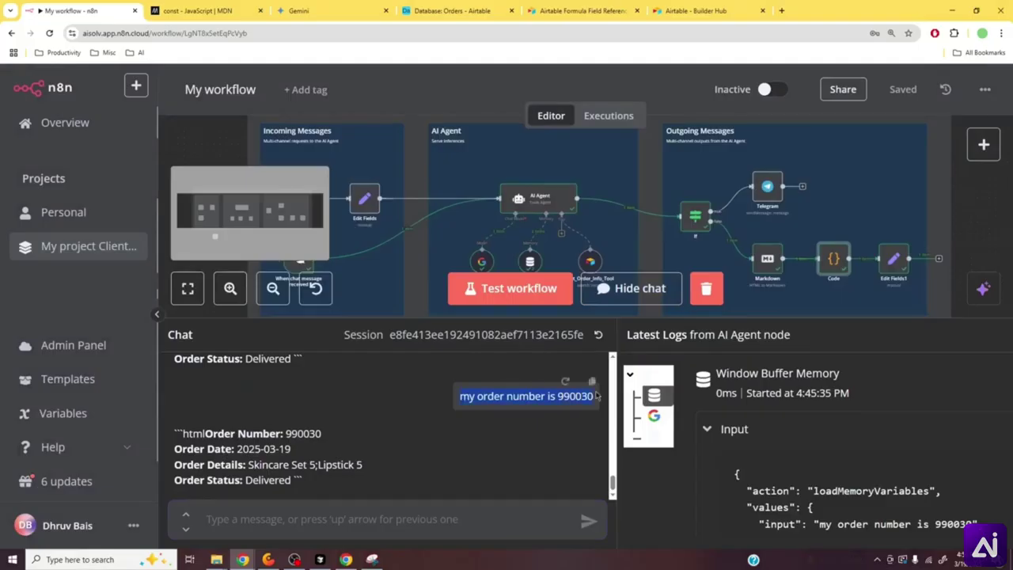
{"action": "left_click", "coordinate": [490, 515]}
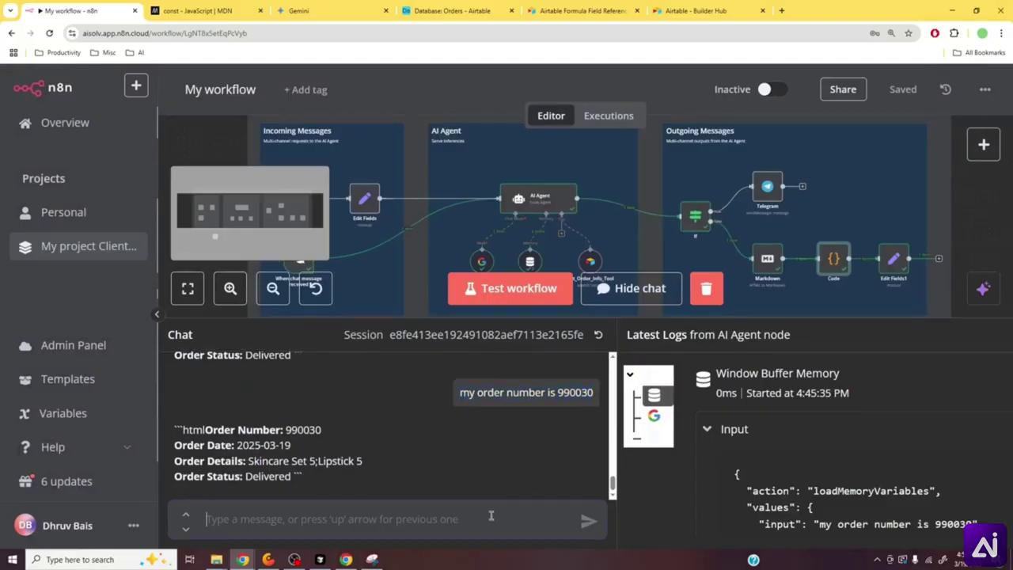
{"action": "key", "text": "ctrl+v"}
{"action": "key", "text": "Return"}
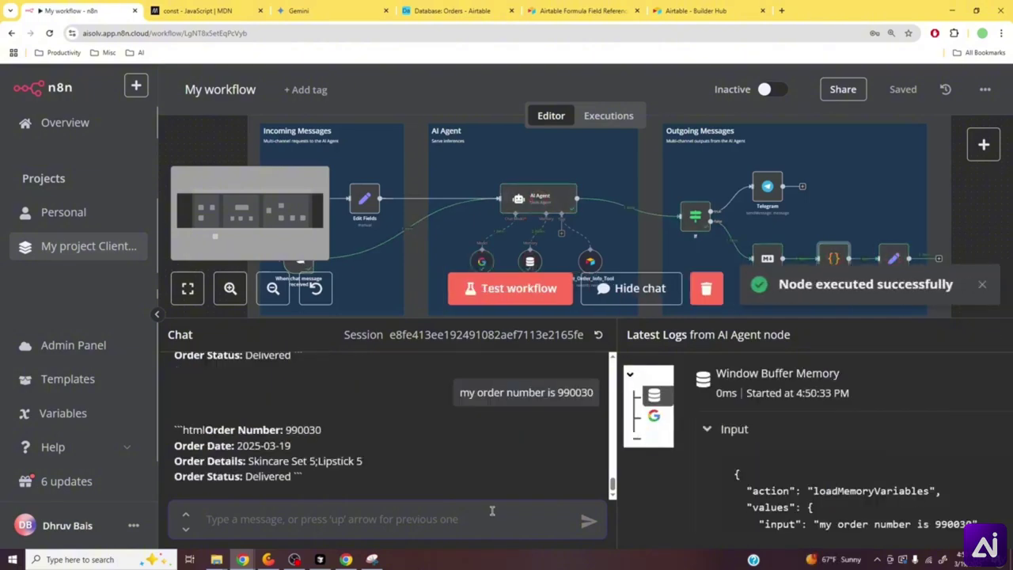
- Compare the Code node's Before and After log entries in the browser's developer tools console
{"action": "right_click", "coordinate": [899, 448]}
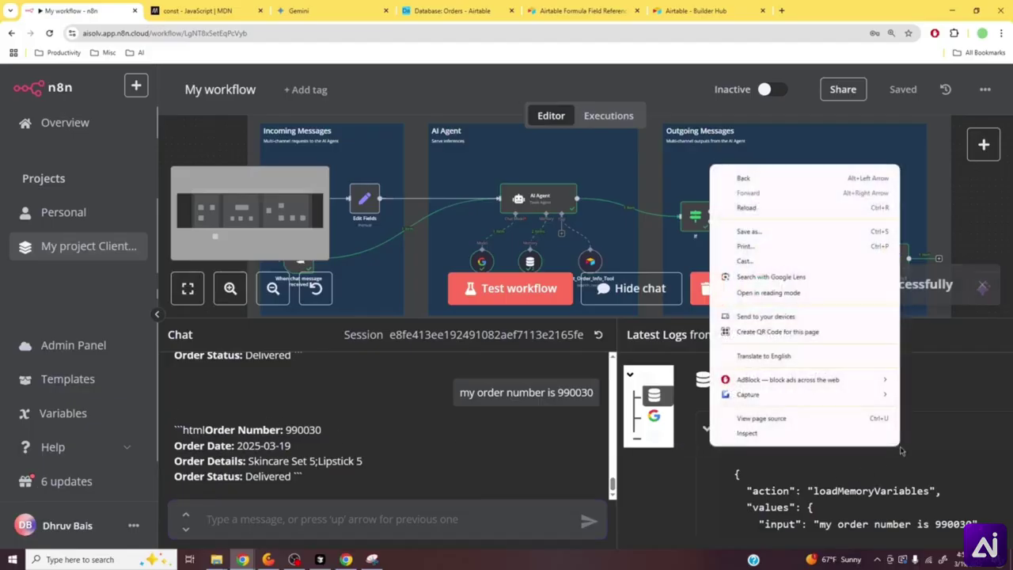
{"action": "left_click", "coordinate": [835, 435]}
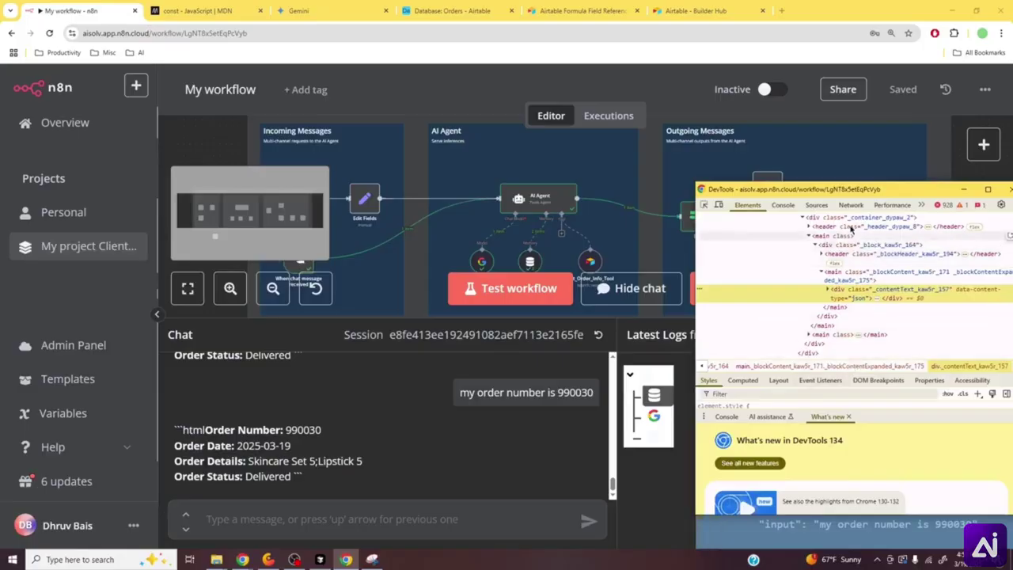
{"action": "left_click", "coordinate": [782, 205]}
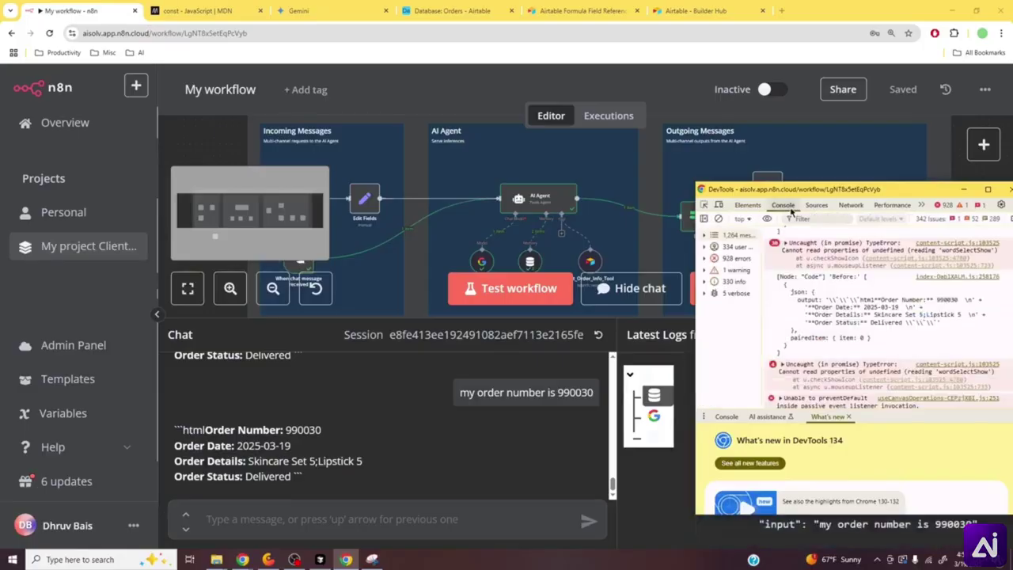
{"action": "scroll", "coordinate": [837, 349], "scroll_direction": "up", "scroll_amount": 3}
{"action": "scroll", "coordinate": [836, 350], "scroll_direction": "down", "scroll_amount": 2}
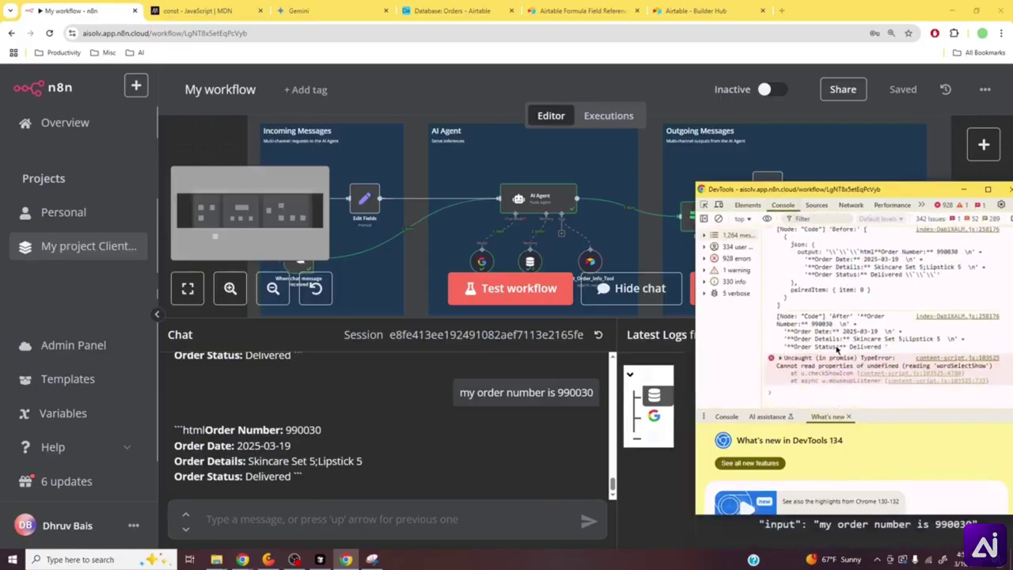
{"action": "scroll", "coordinate": [836, 349], "scroll_direction": "up", "scroll_amount": 2}
{"action": "scroll", "coordinate": [833, 336], "scroll_direction": "down", "scroll_amount": 2}
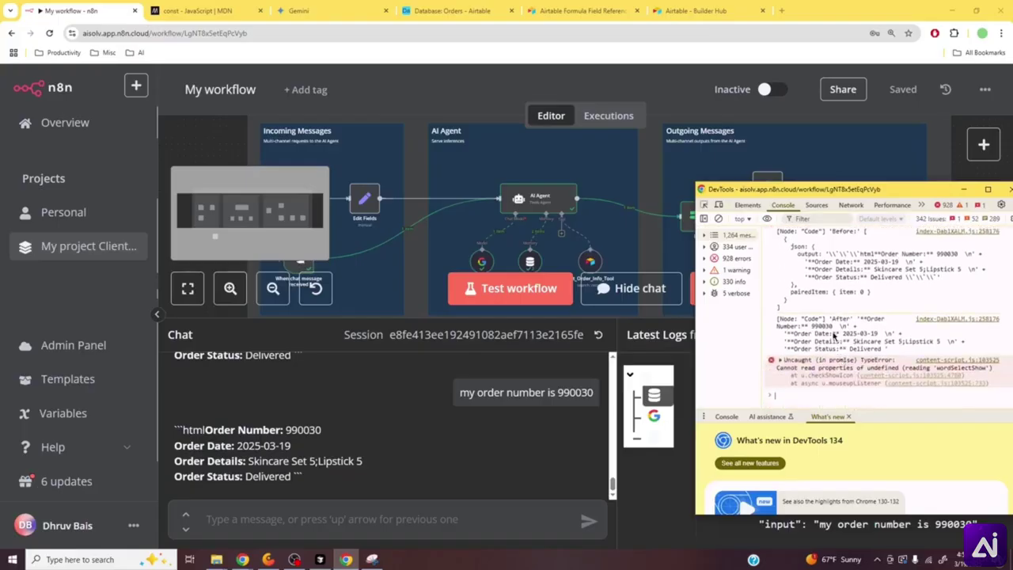
{"action": "double_click", "coordinate": [830, 319]}
{"action": "left_click_drag", "start_coordinate": [825, 253], "coordinate": [839, 255]}
{"action": "left_click_drag", "start_coordinate": [905, 278], "coordinate": [949, 282]}
{"action": "left_click_drag", "start_coordinate": [886, 352], "coordinate": [844, 335]}
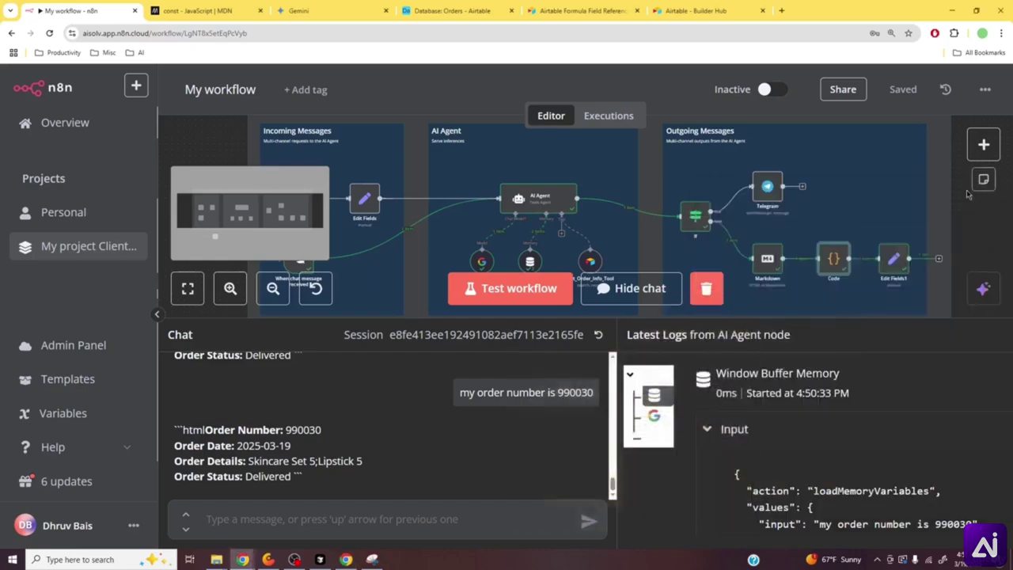
{"action": "left_click", "coordinate": [964, 190]}
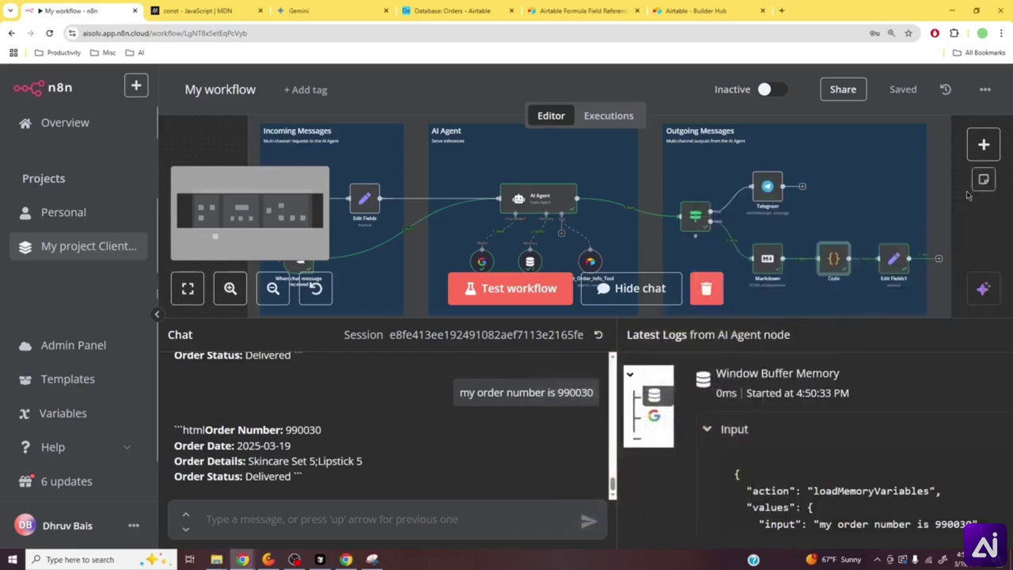
- In the Code node, add the line let out = {output:aiOutput} above the return statement and make it return out
{"action": "double_click", "coordinate": [833, 259]}
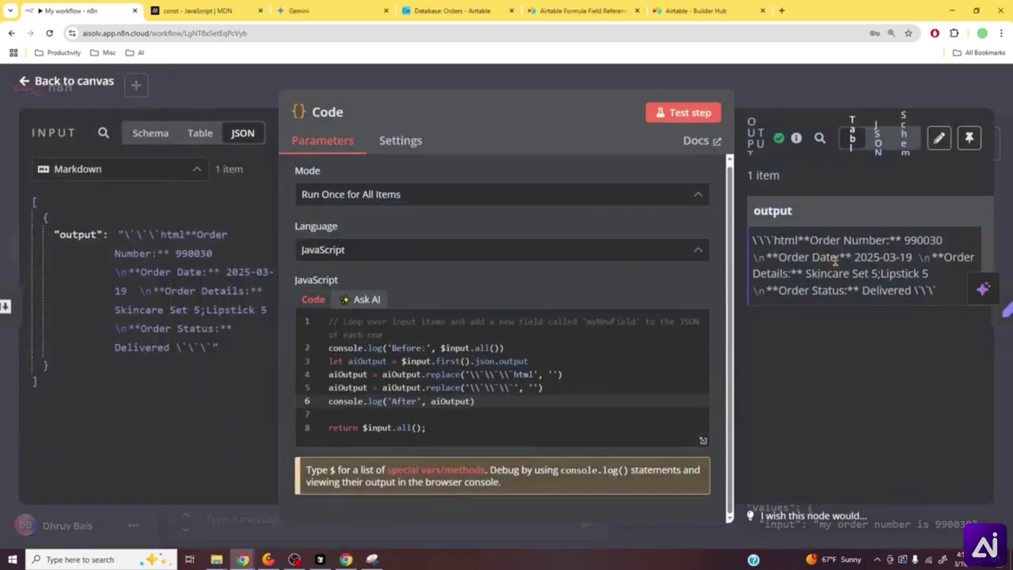
{"action": "left_click", "coordinate": [364, 428]}
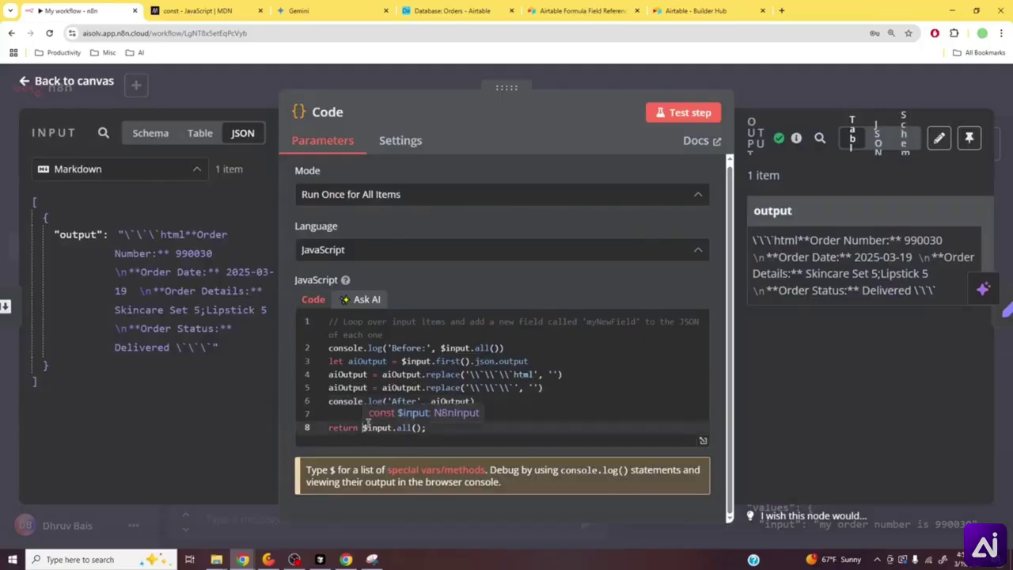
{"action": "left_click", "coordinate": [351, 413]}
{"action": "key", "text": "Return"}
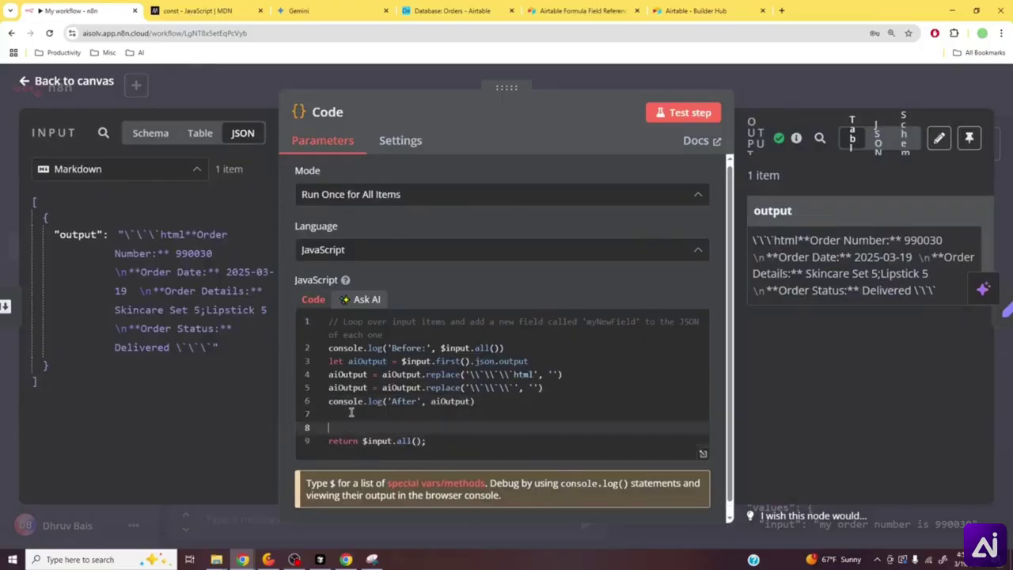
{"action": "type", "text": "let "}
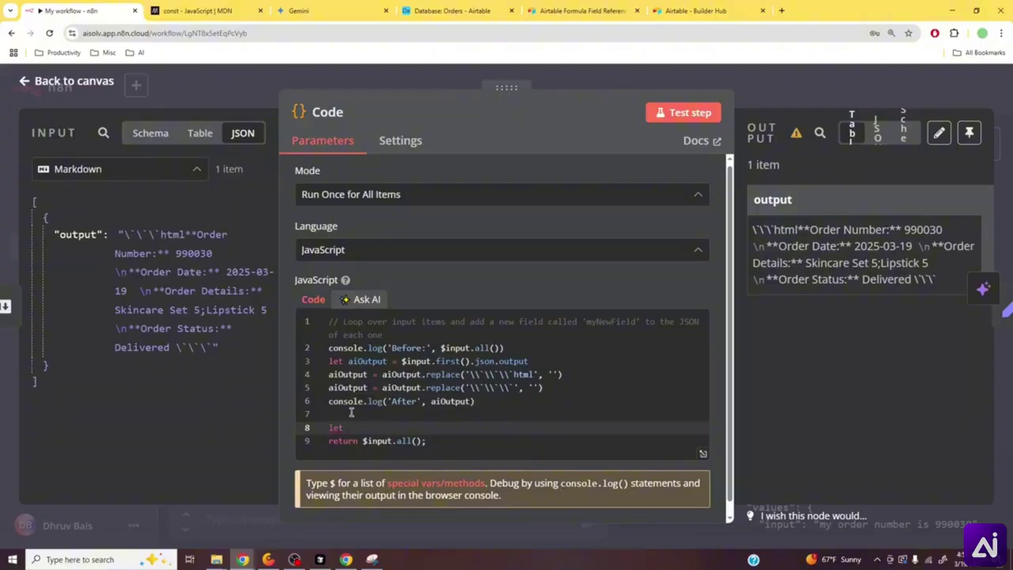
{"action": "type", "text": "out = {output}:aiOutput"}
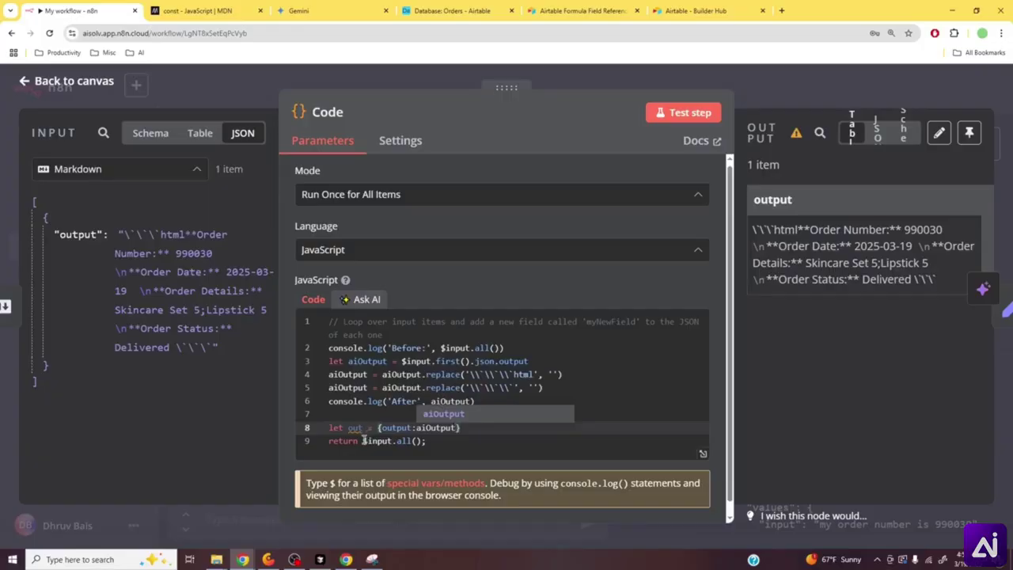
{"action": "left_click_drag", "start_coordinate": [362, 441], "coordinate": [420, 441]}
{"action": "type", "text": "out"}
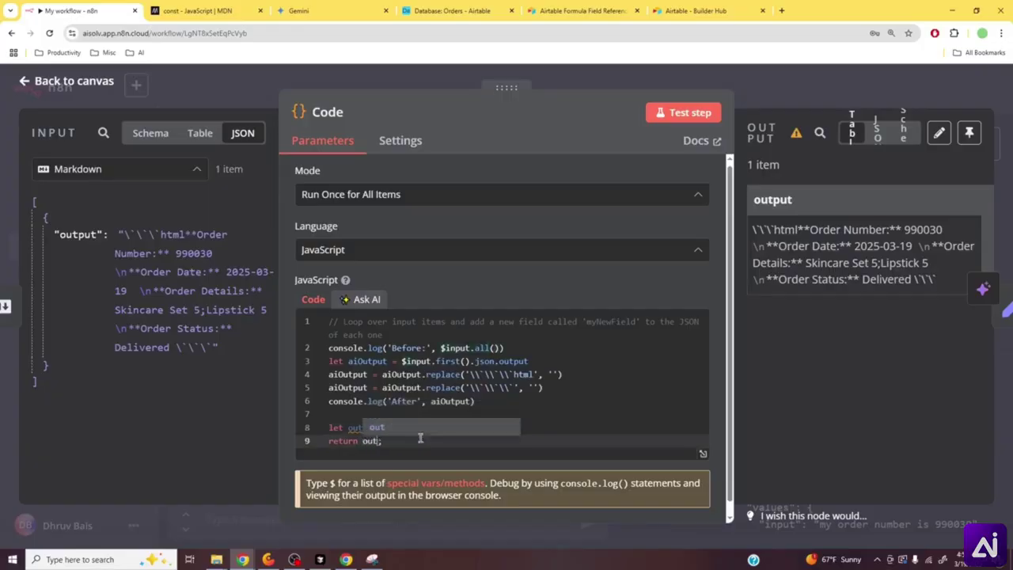
- Close the Code node with the out object returned, save the workflow and resend the same order number message in the chat
{"action": "key", "text": "Escape"}
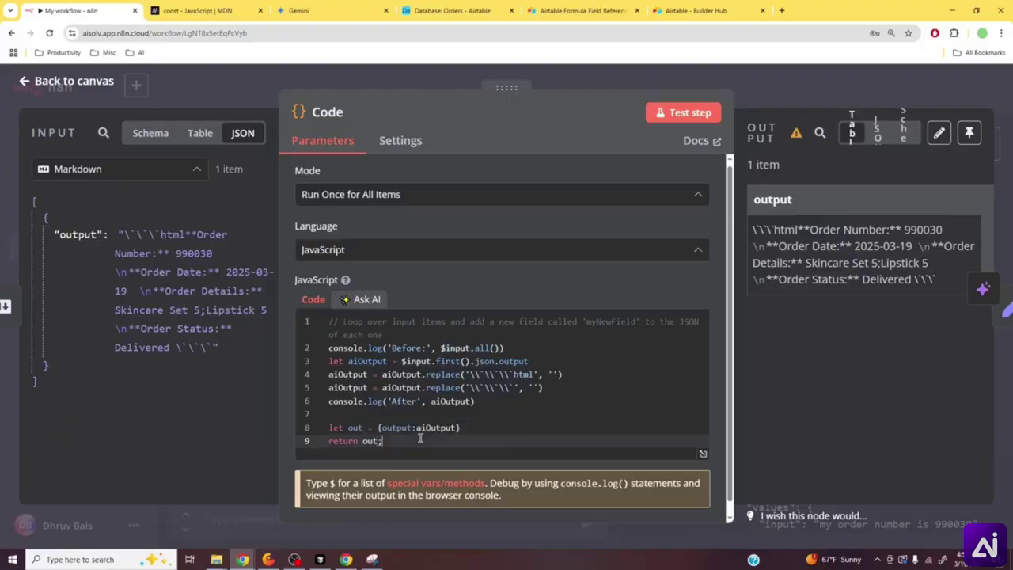
{"action": "scroll", "coordinate": [420, 439], "scroll_direction": "down", "scroll_amount": 1}
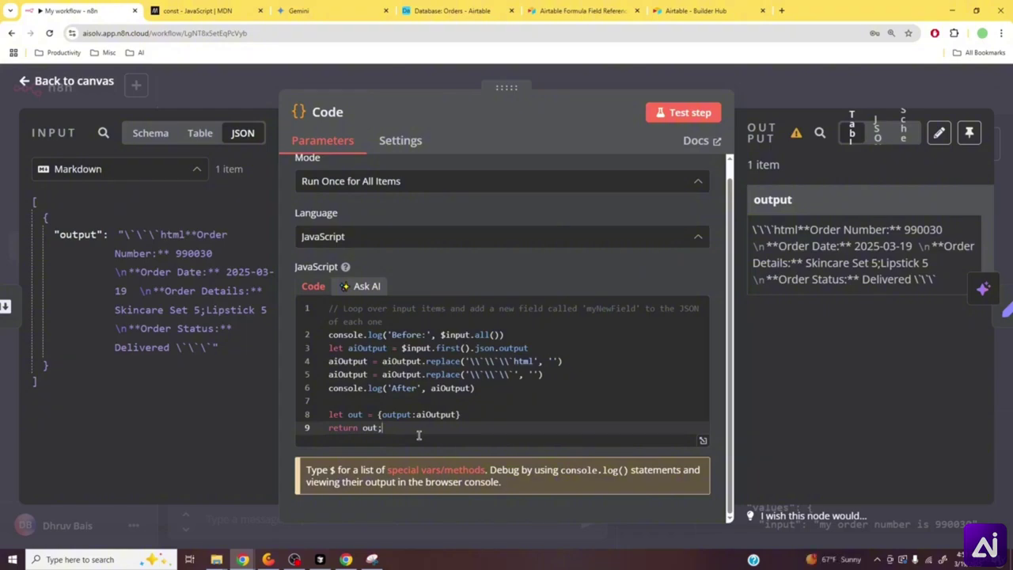
{"action": "triple_click", "coordinate": [461, 415]}
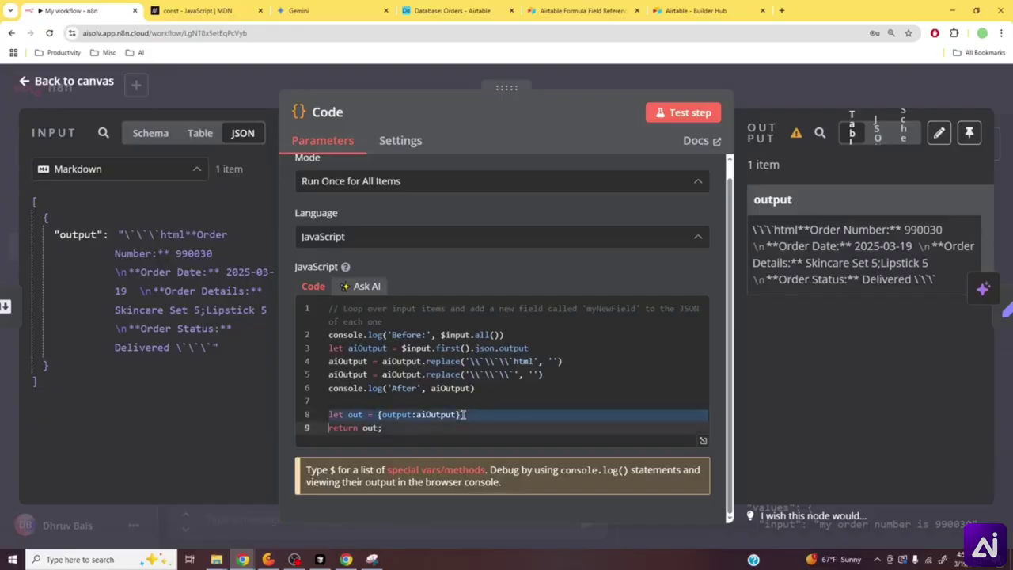
{"action": "left_click", "coordinate": [467, 430]}
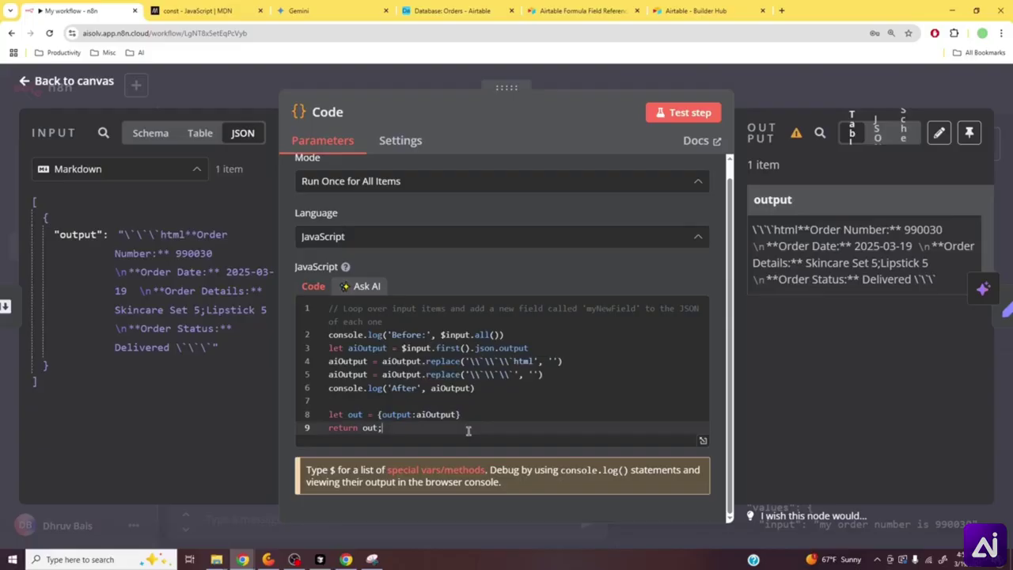
{"action": "left_click", "coordinate": [805, 91]}
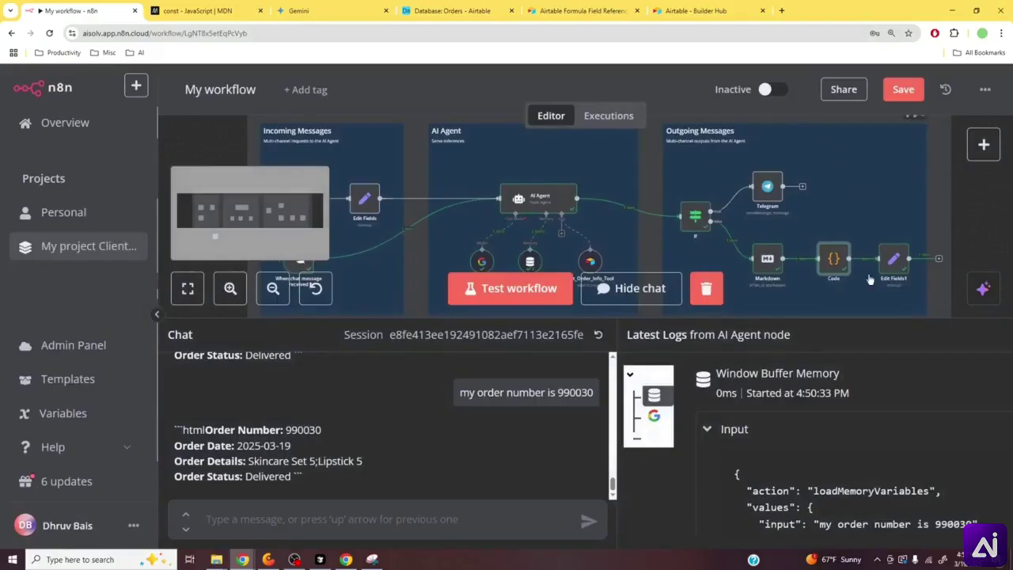
{"action": "key", "text": "ctrl+s"}
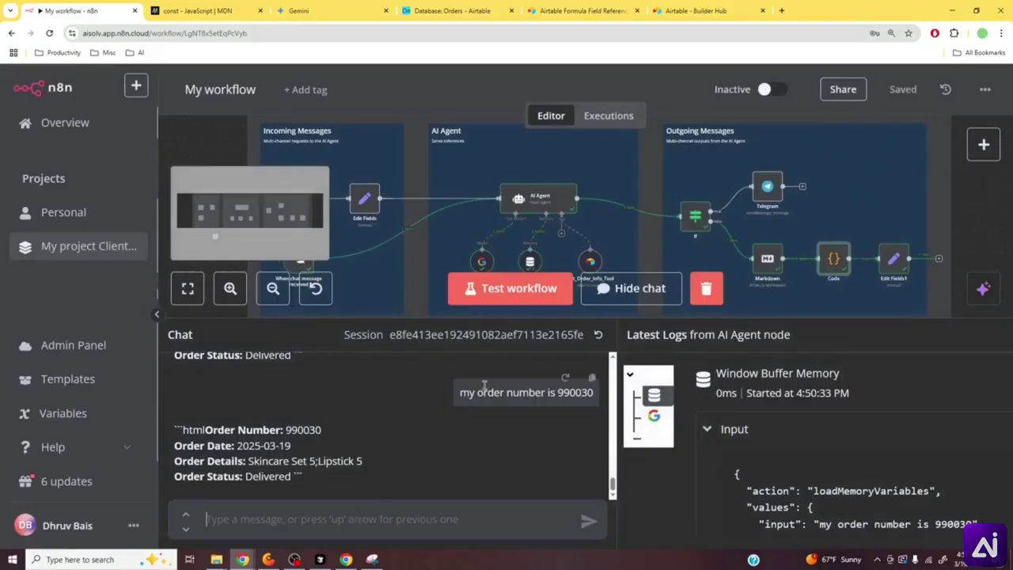
{"action": "left_click_drag", "start_coordinate": [459, 391], "coordinate": [591, 390]}
{"action": "key", "text": "ctrl+c"}
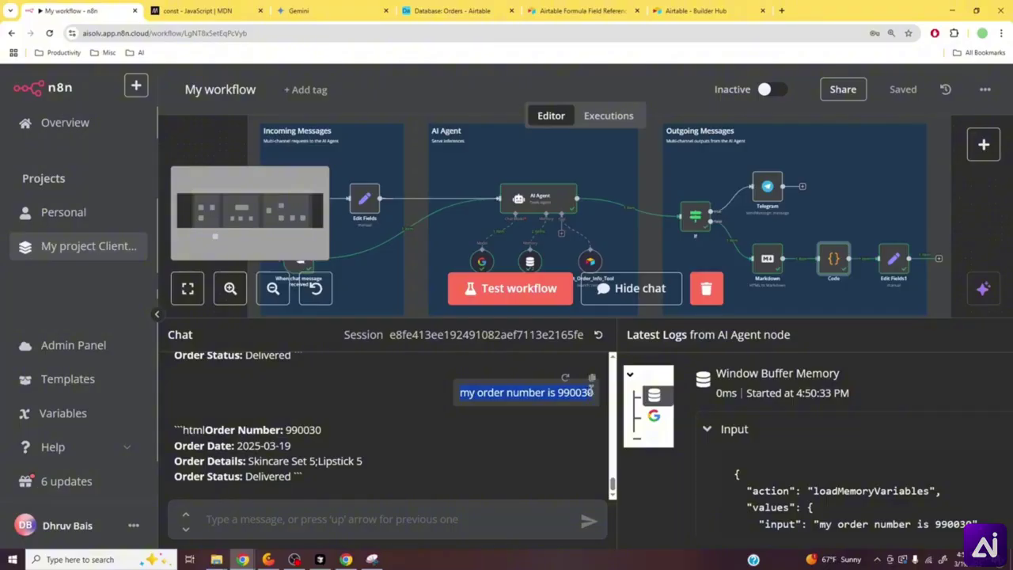
{"action": "left_click", "coordinate": [446, 519]}
{"action": "key", "text": "ctrl+v"}
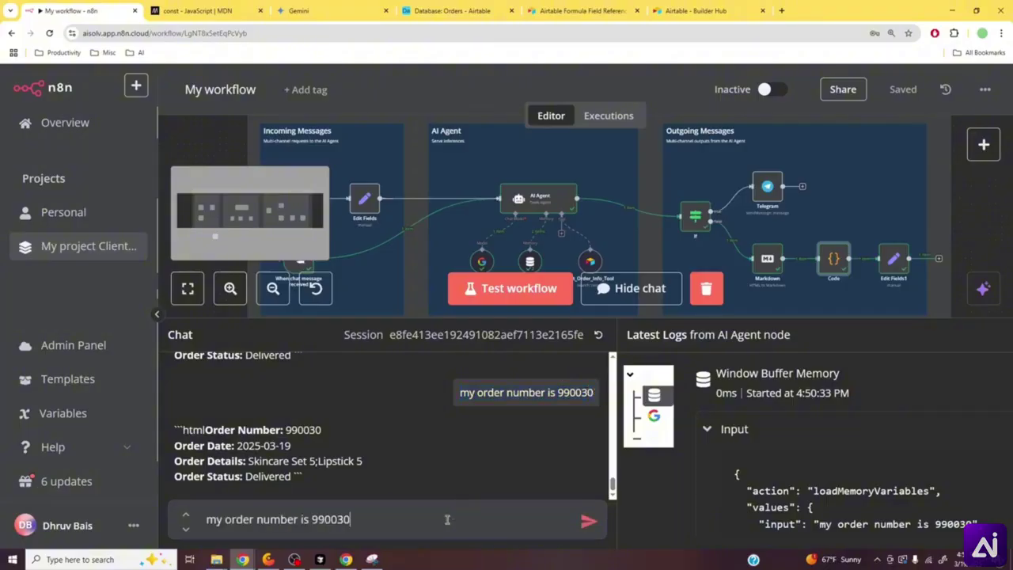
{"action": "key", "text": "Return"}
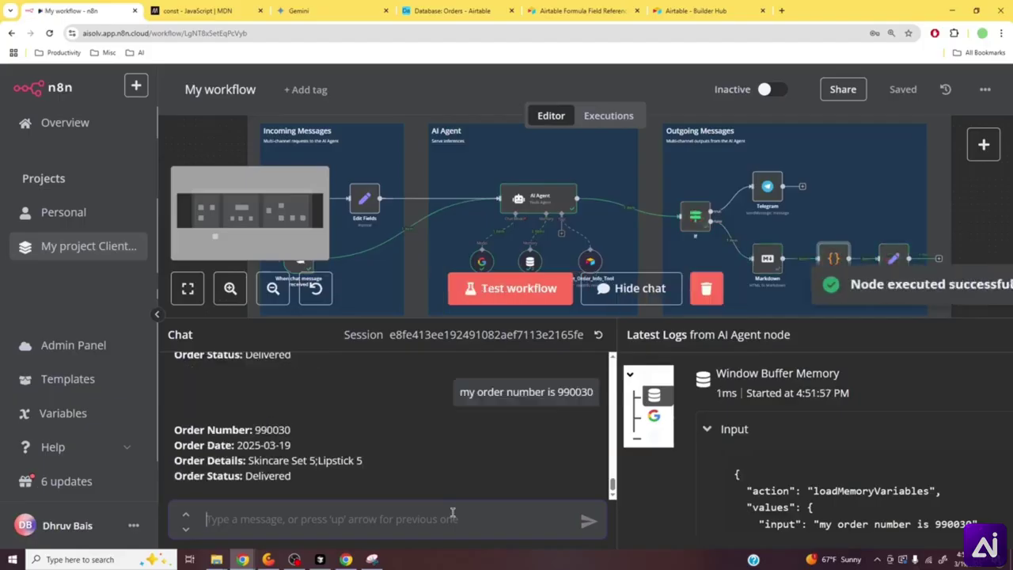
- Examine the start of the chat reply, the output property in the Code node and the Edit Fields1 node
{"action": "double_click", "coordinate": [187, 422]}
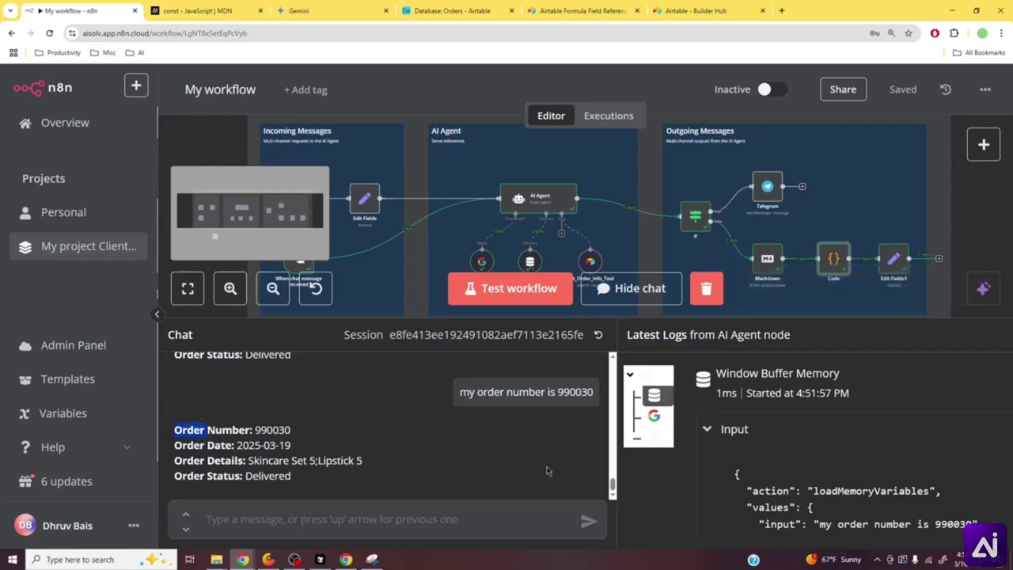
{"action": "double_click", "coordinate": [831, 269]}
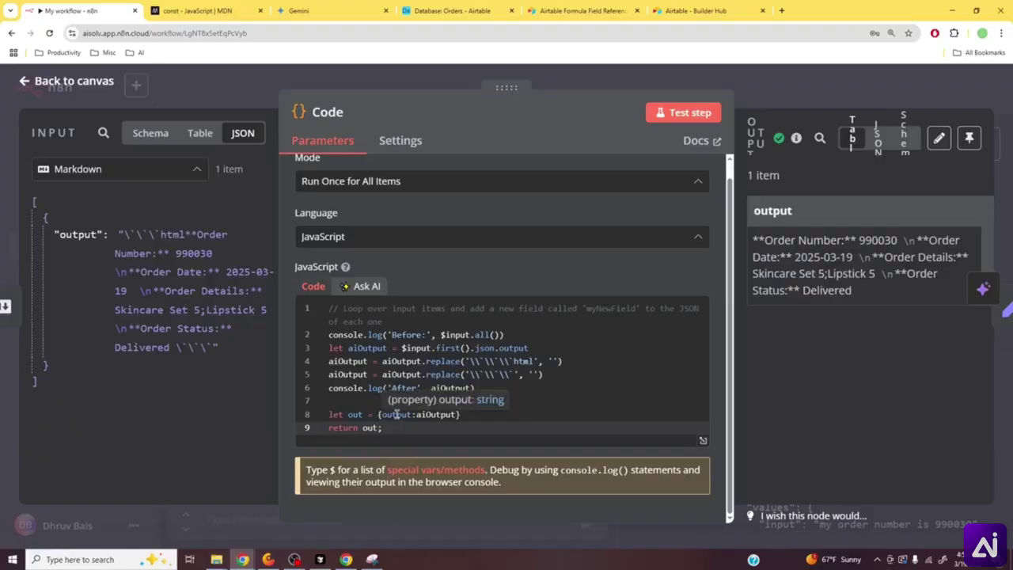
{"action": "left_click", "coordinate": [397, 413]}
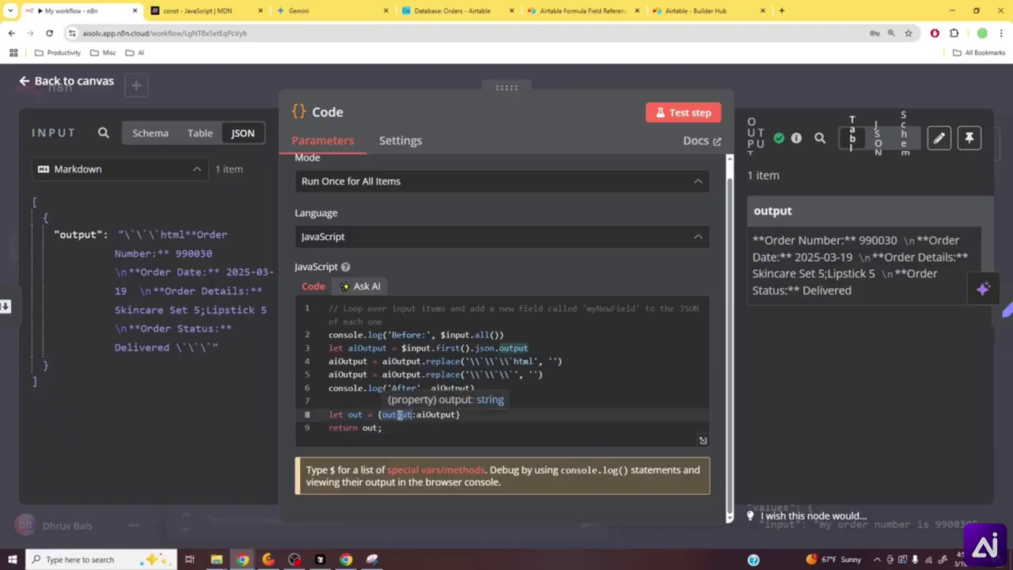
{"action": "left_click", "coordinate": [849, 95]}
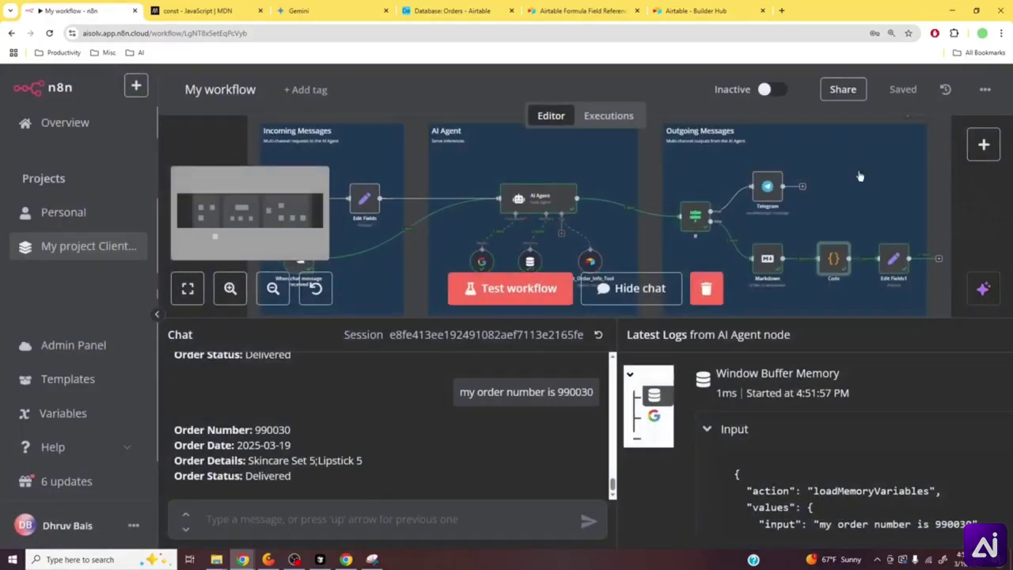
{"action": "double_click", "coordinate": [894, 263]}
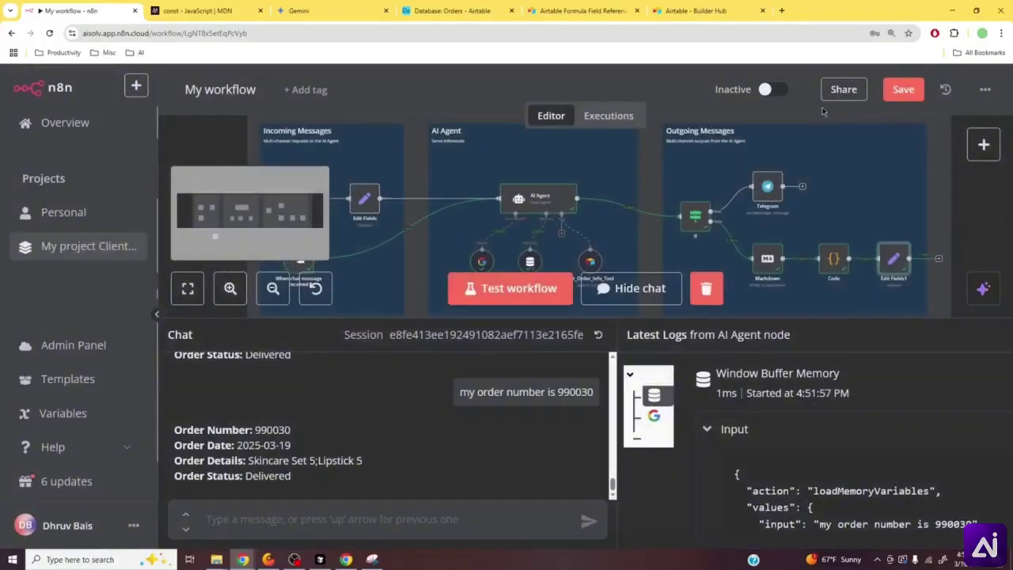
{"action": "left_click", "coordinate": [818, 91]}
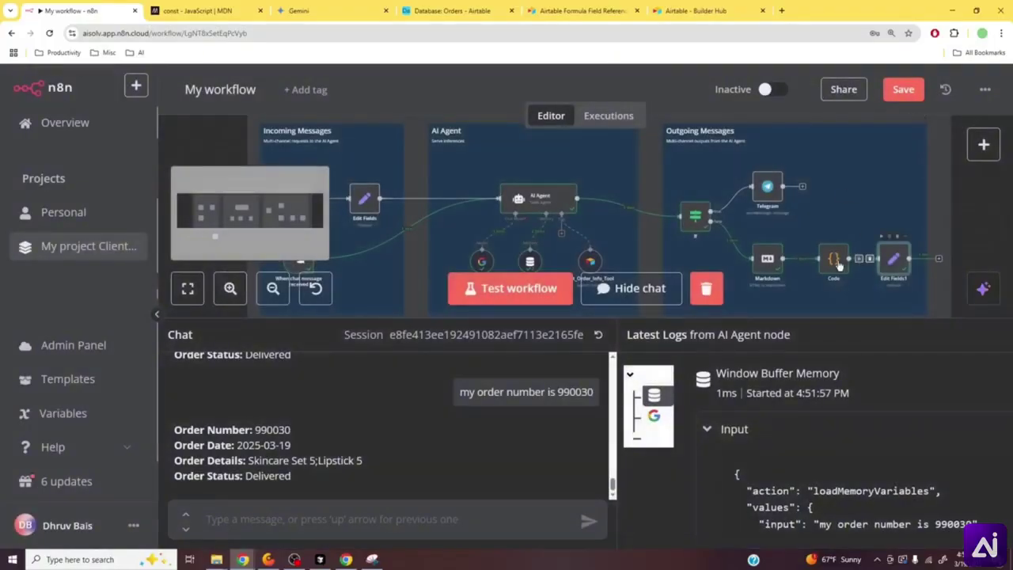